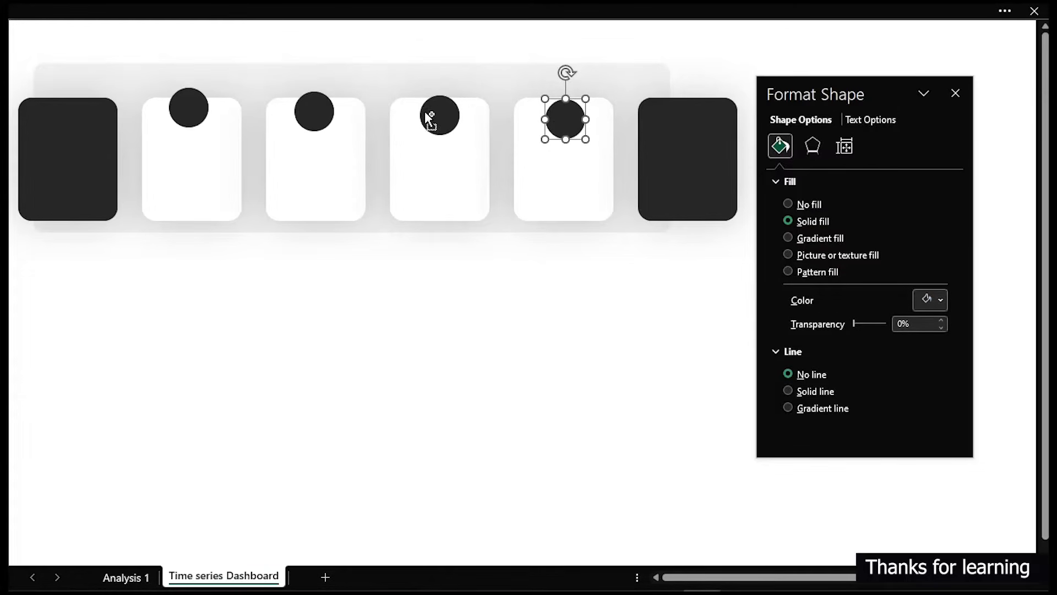
Center the fourth dark circle horizontally on the fourth white card with Align Center.
left_click(557, 165, "shift")
left_click(448, 9)
left_click(886, 76)
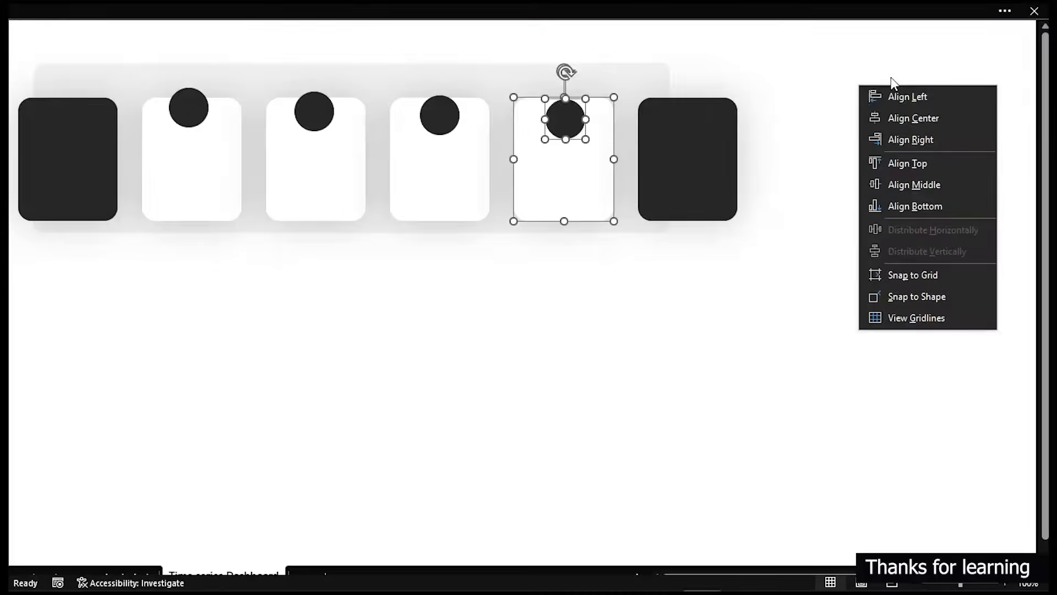
left_click(914, 119)
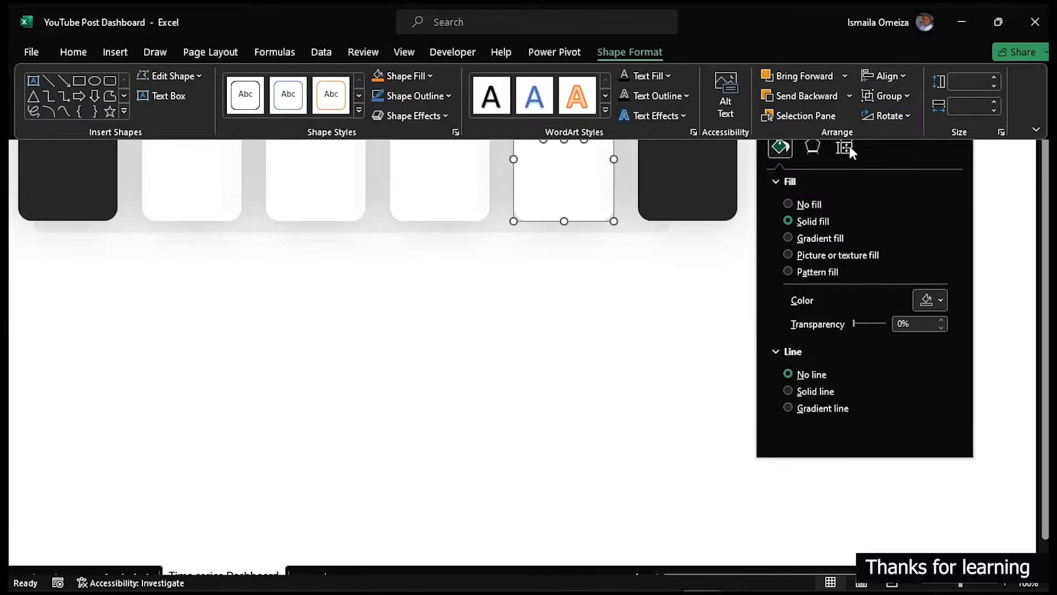
left_click(622, 270)
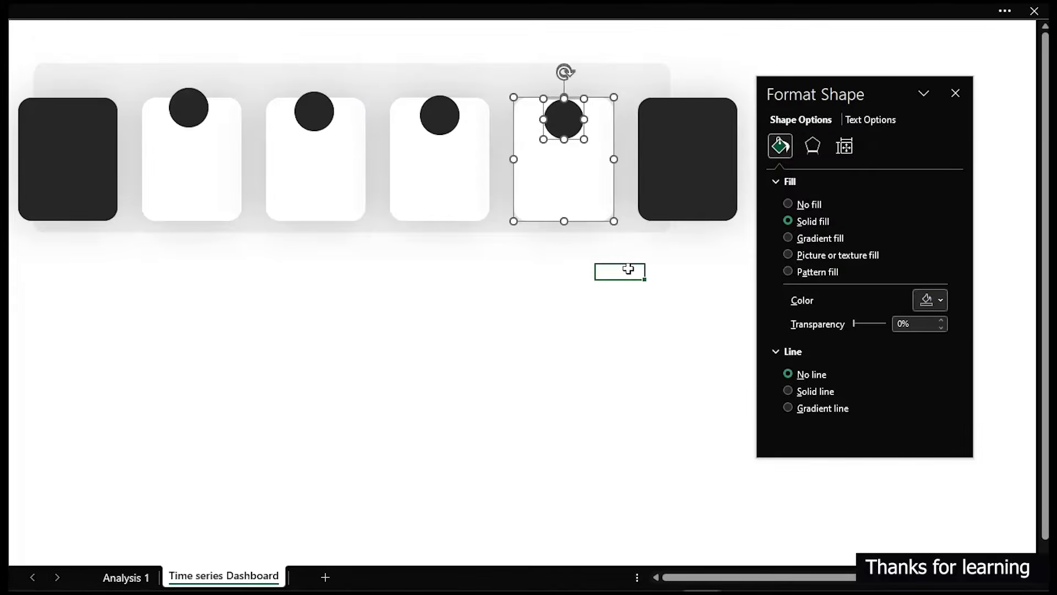
Nudge the fourth circle upward so that it overlaps the top edge of its white card.
left_click(566, 118)
key("Up")
key("Up")
key("Up")
key("Up")
key("Up")
key("Up")
key("Up")
key("Up")
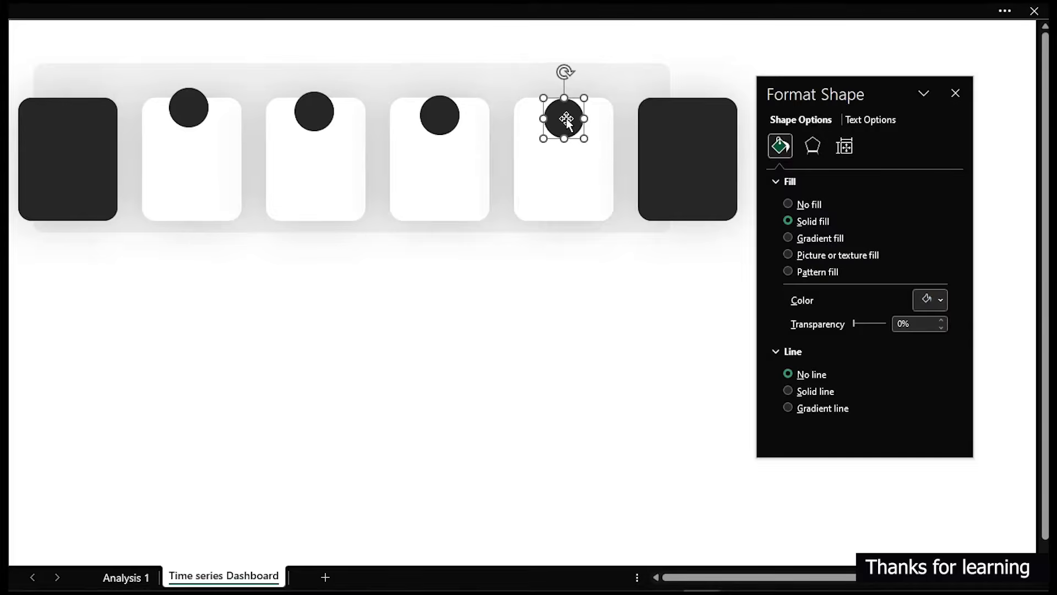
key("Up")
key("Up")
key("Up")
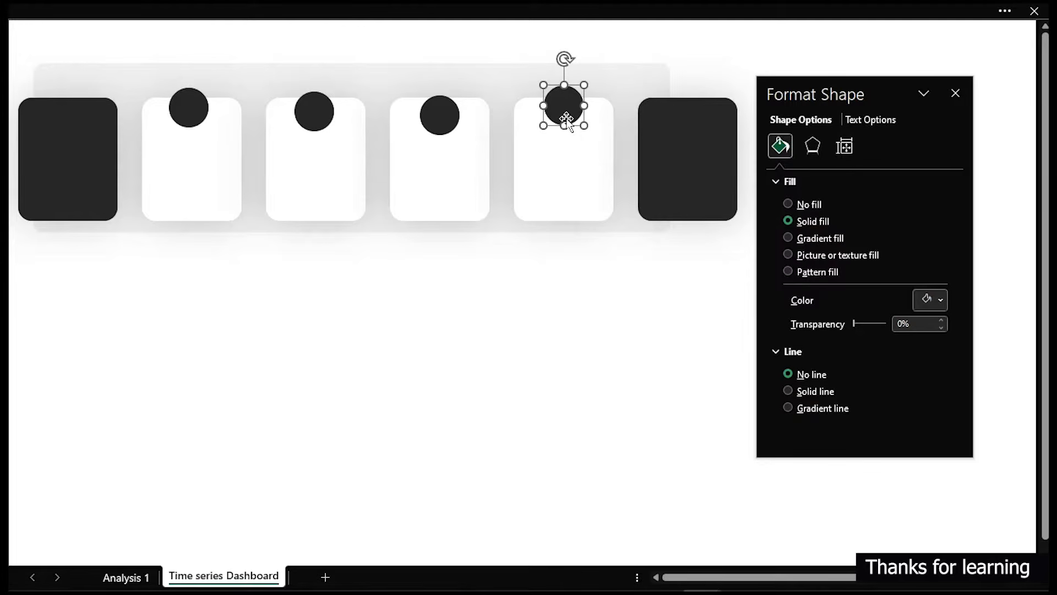
key("Down")
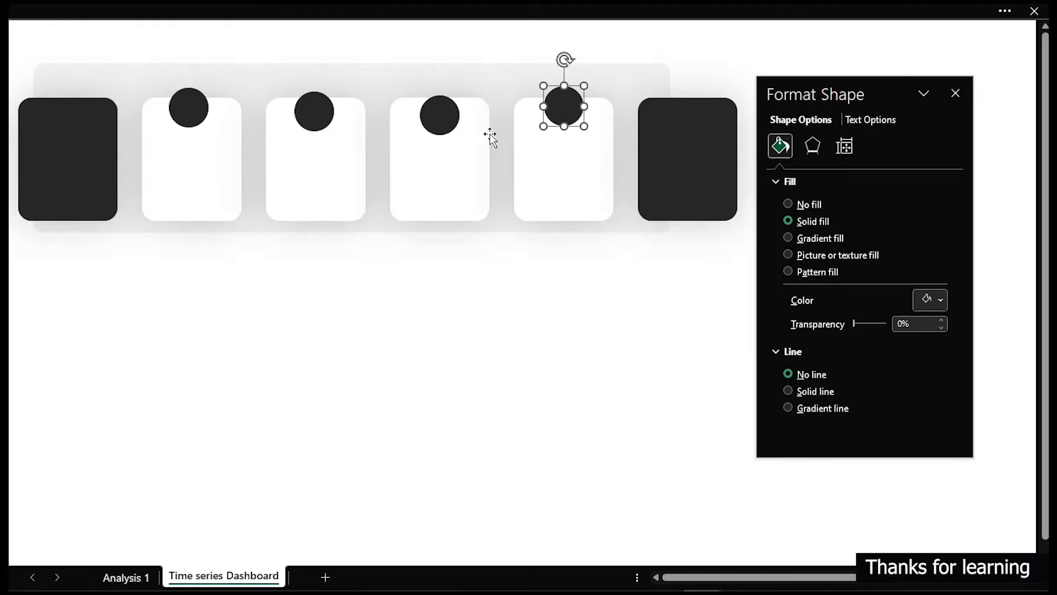
Align the four dark circles on the white cards to the same top edge with Align Top.
left_click(440, 118, "shift")
left_click(314, 113, "shift")
left_click(182, 116, "shift")
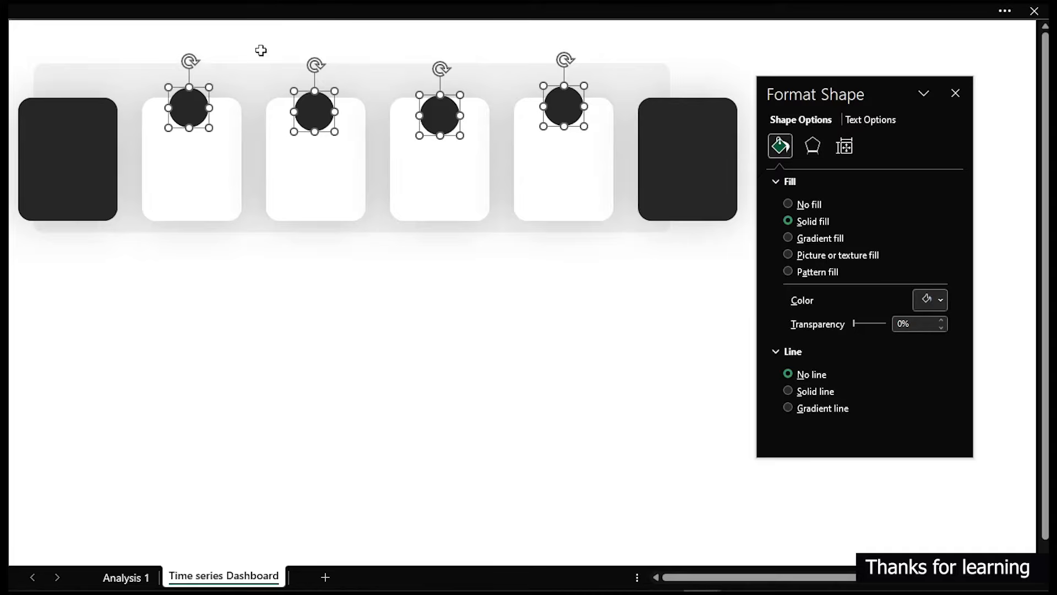
left_click(462, 4)
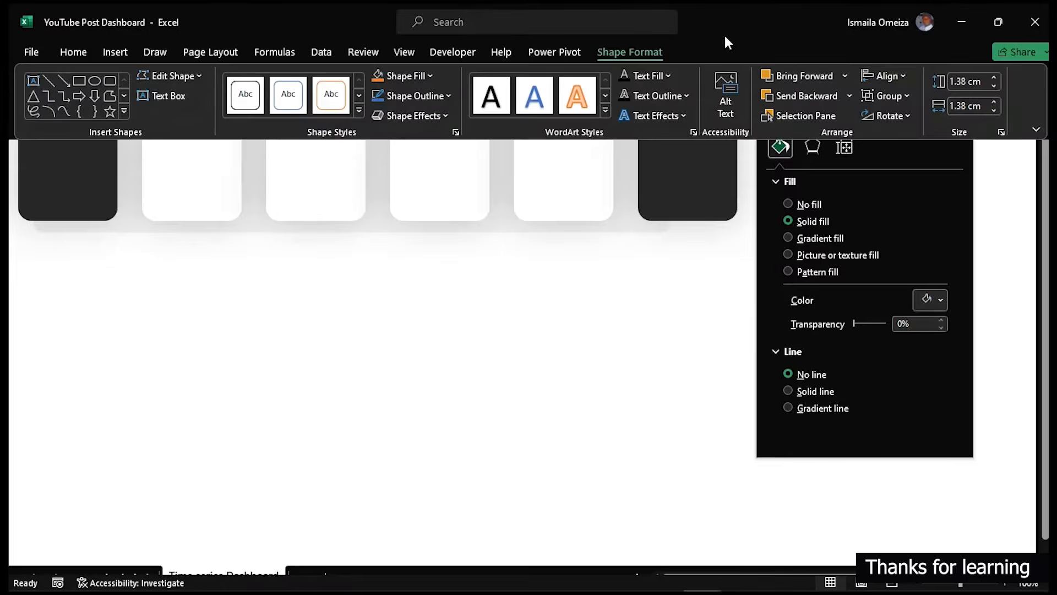
left_click(884, 76)
left_click(907, 164)
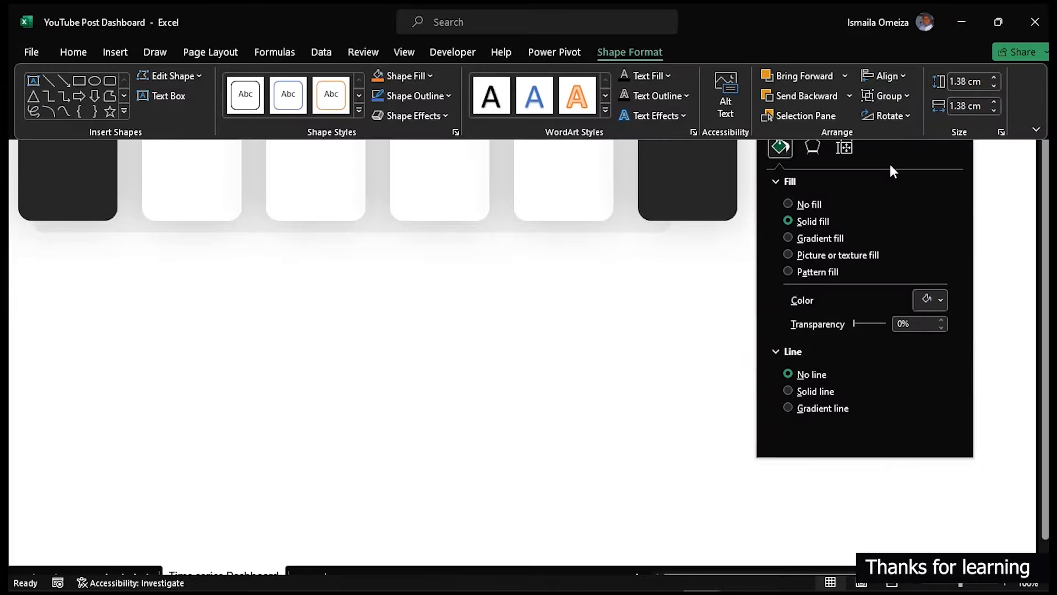
left_click(424, 334)
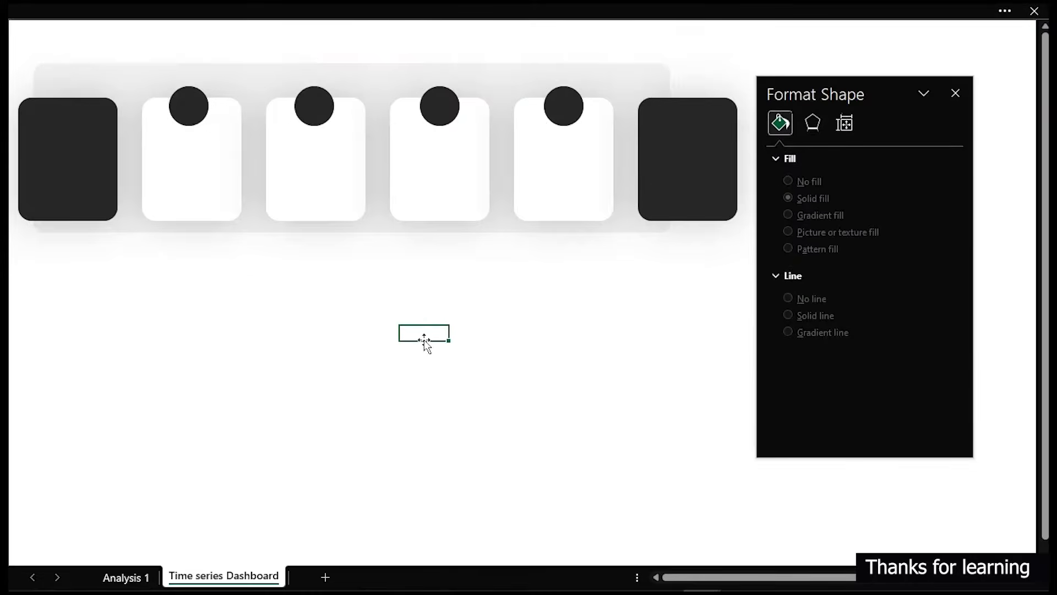
Center the third dark circle horizontally on the third white card with Align Center.
left_click(439, 106)
left_click(447, 190, "shift")
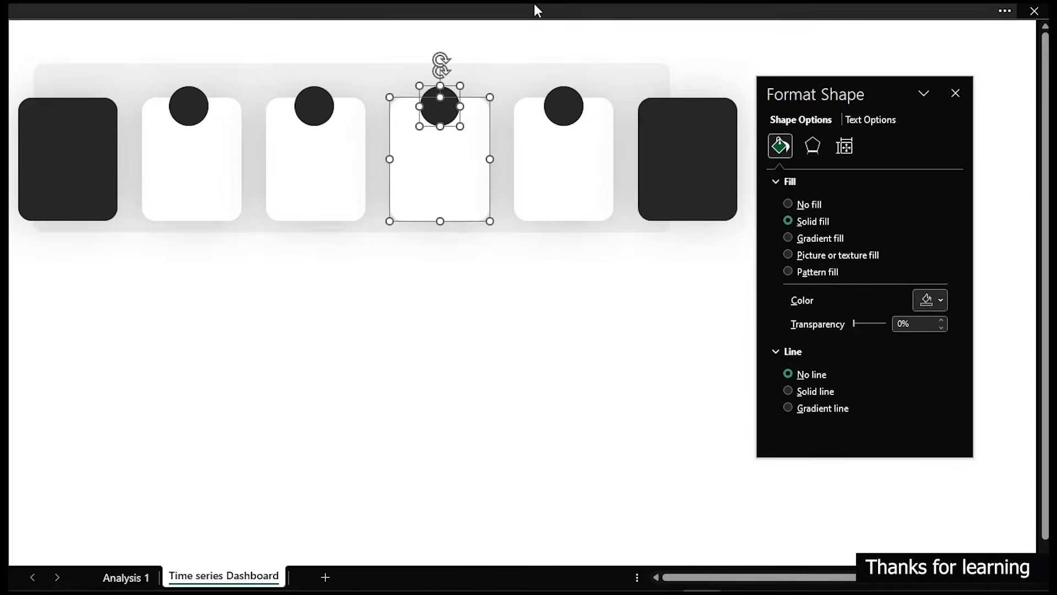
left_click(569, 3)
left_click(898, 75)
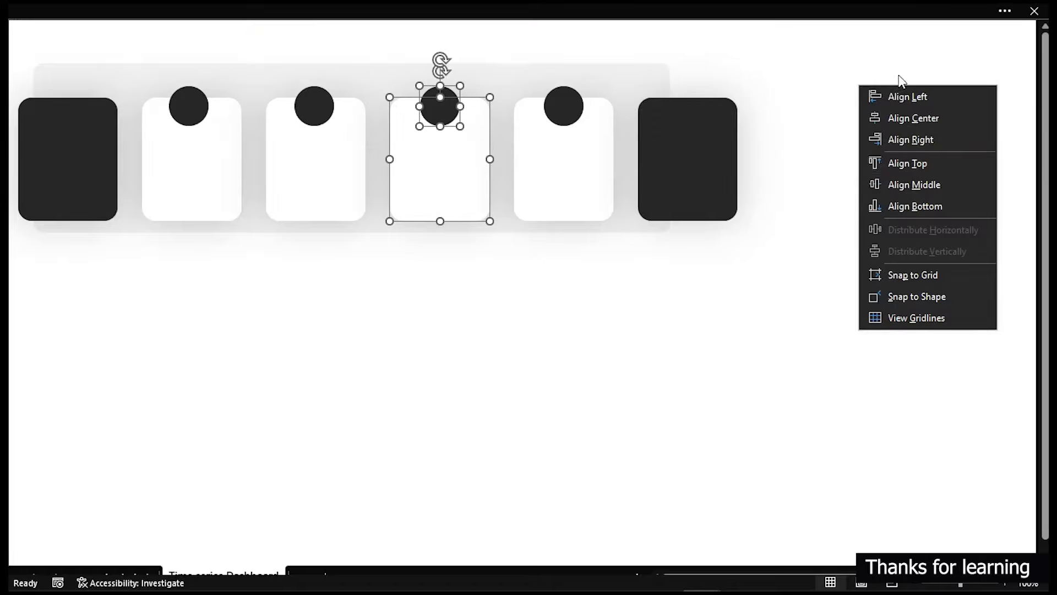
left_click(919, 119)
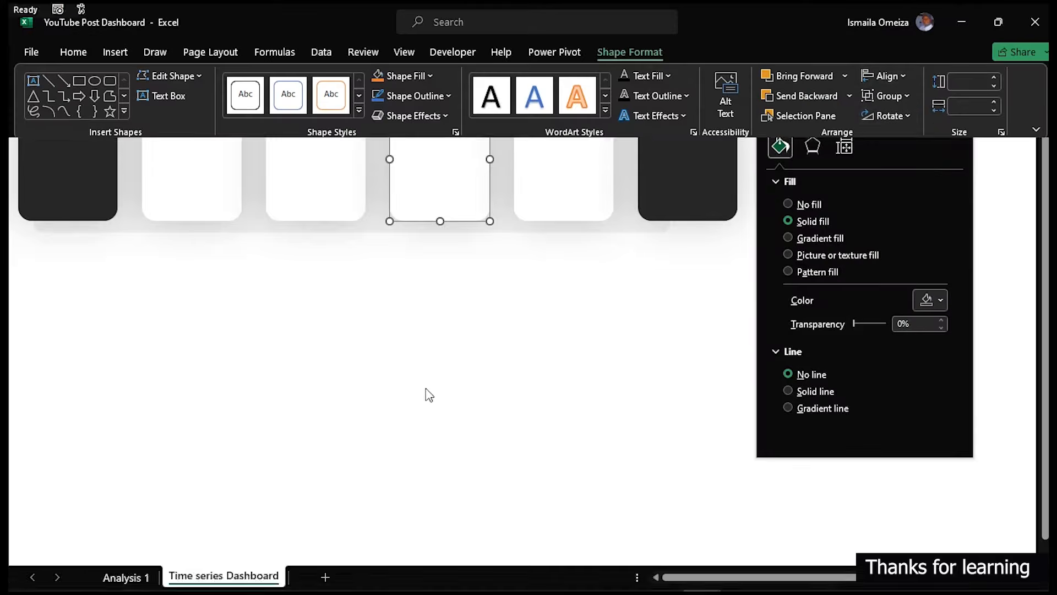
left_click(425, 393)
Center the second dark circle horizontally on the second white card with Align Center.
left_click(306, 118)
left_click(324, 157, "shift")
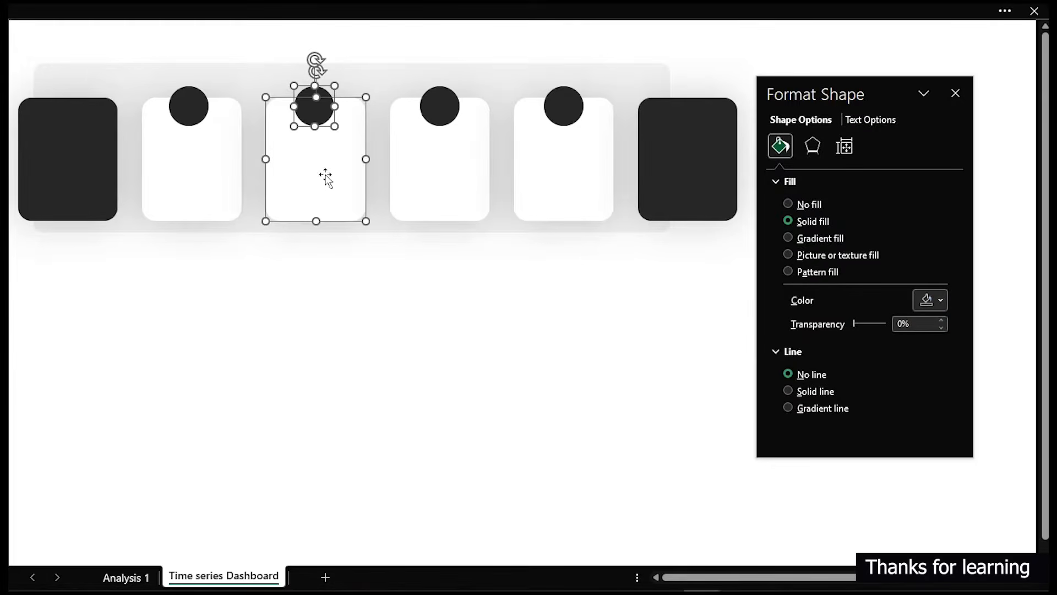
left_click(447, 10)
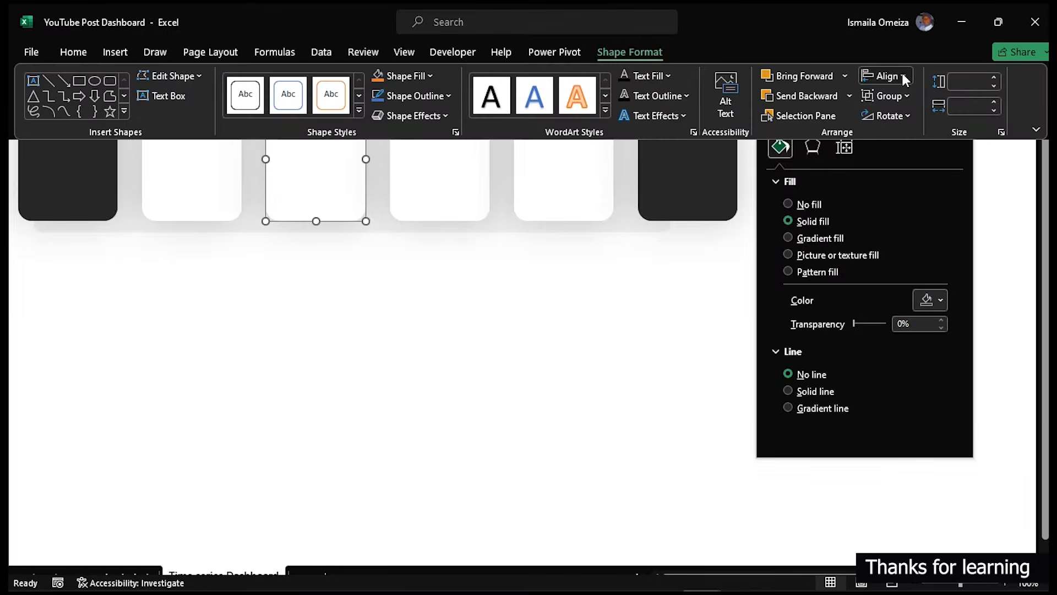
left_click(884, 76)
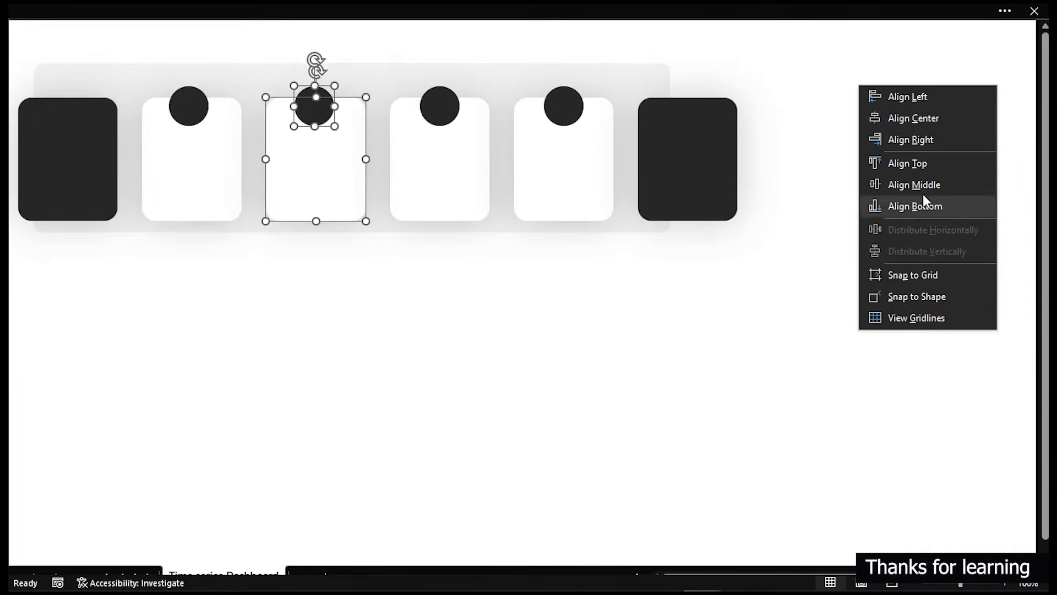
left_click(920, 119)
left_click(224, 305)
Center the first dark circle horizontally on the first white card with Align Center.
left_click(189, 107)
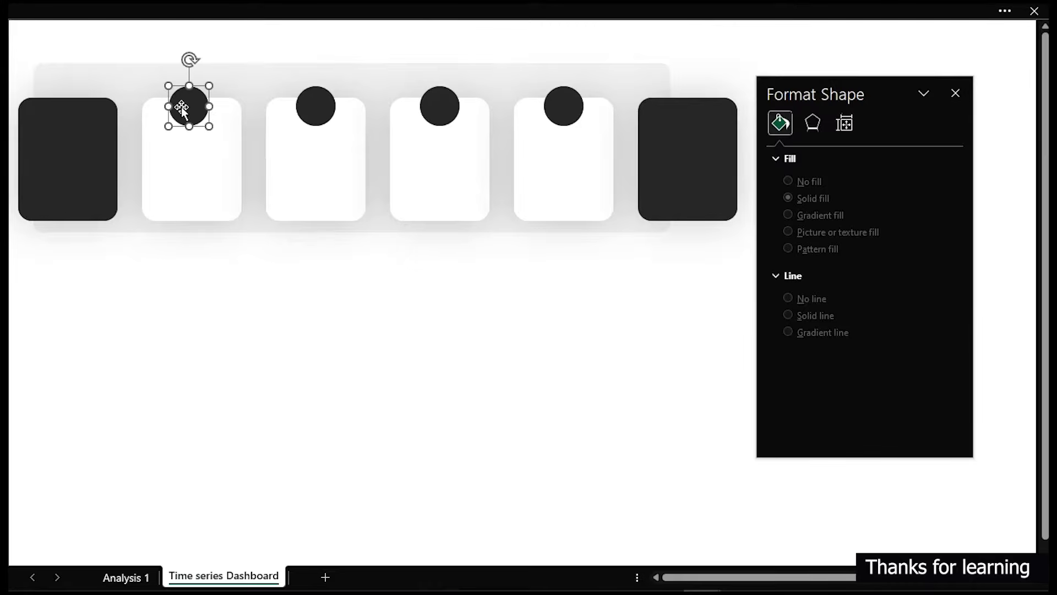
left_click(200, 187, "shift")
left_click(427, 11)
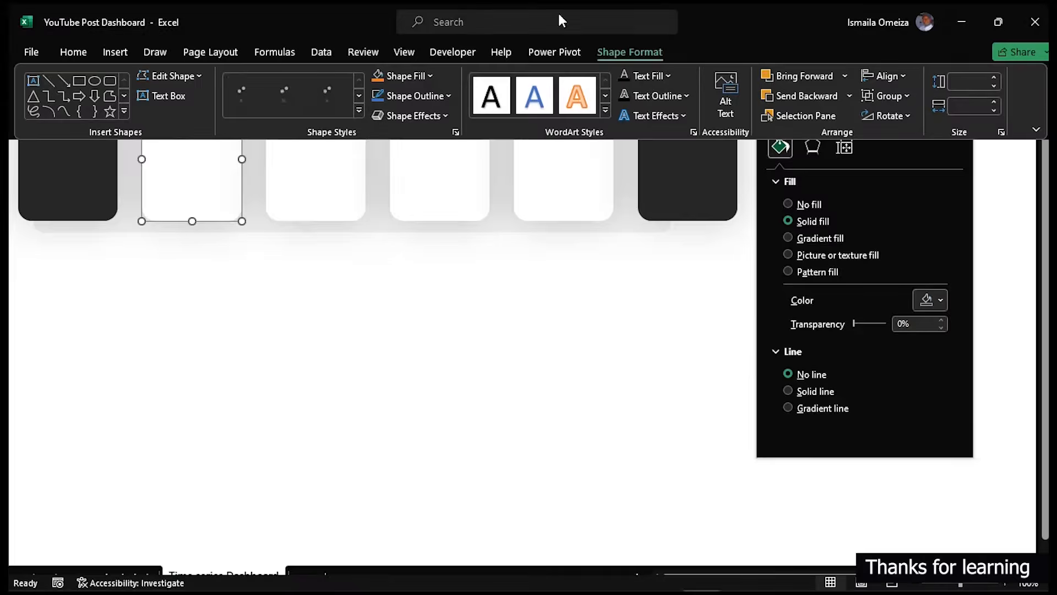
left_click(897, 73)
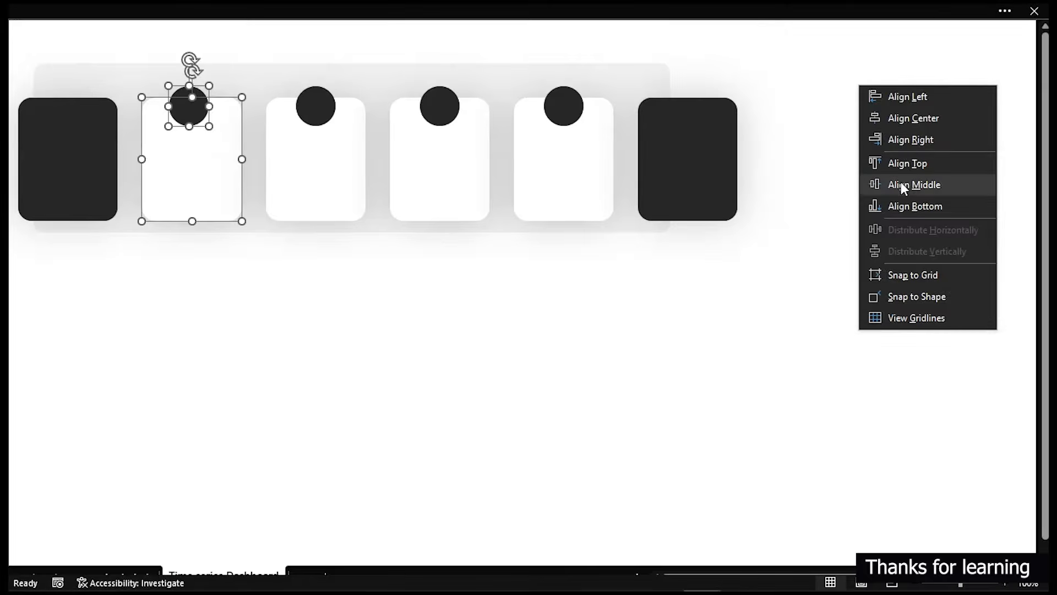
left_click(901, 118)
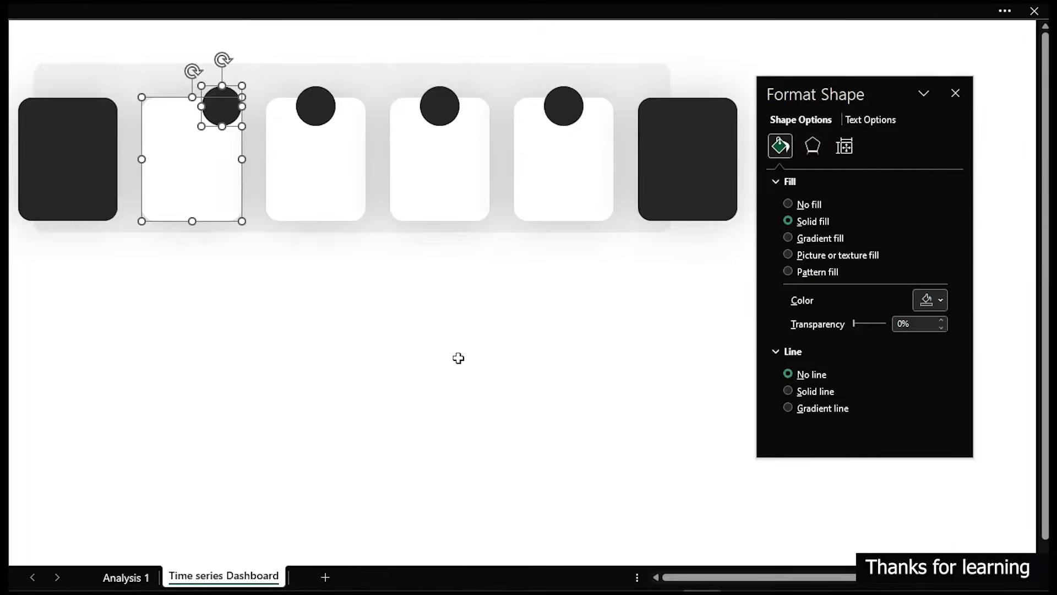
left_click(881, 11)
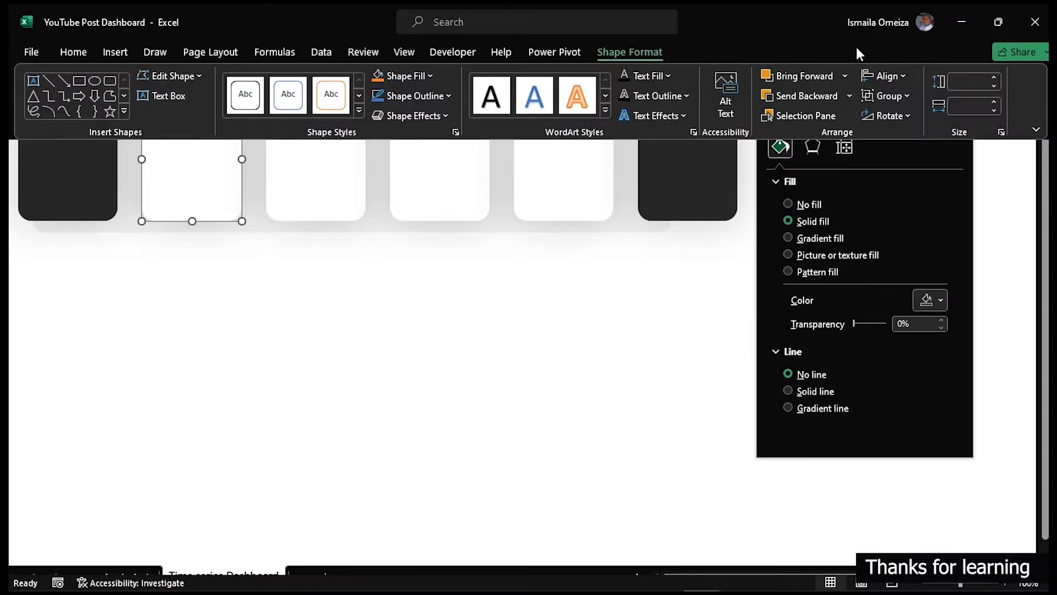
left_click(901, 77)
left_click(923, 119)
left_click(424, 406)
Place an enlarged copy of the first circle over the lower-right corner of the first dark card.
left_click(190, 105)
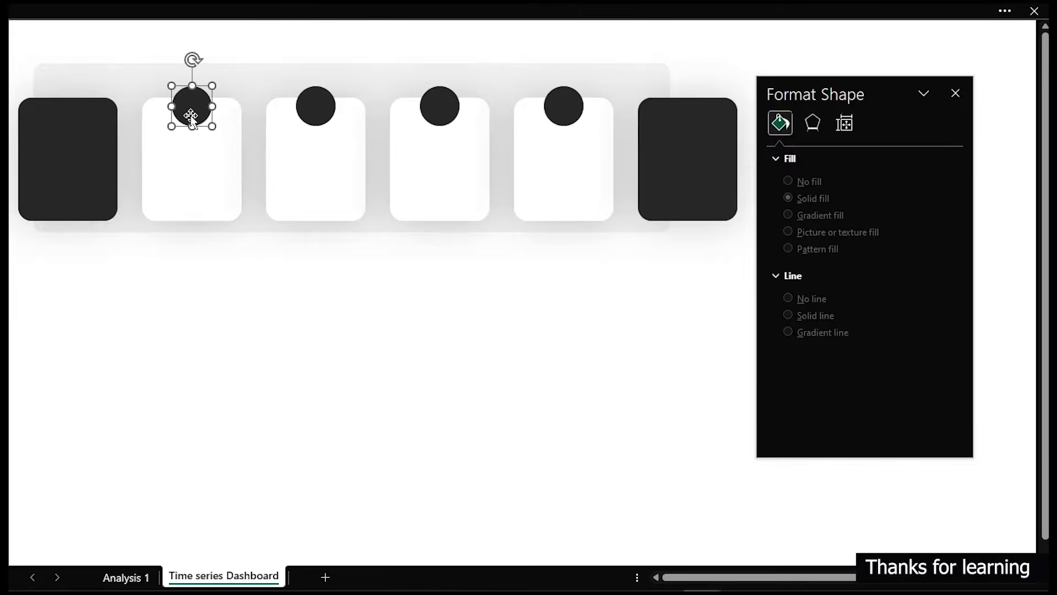
left_click_drag(199, 111, 112, 204)
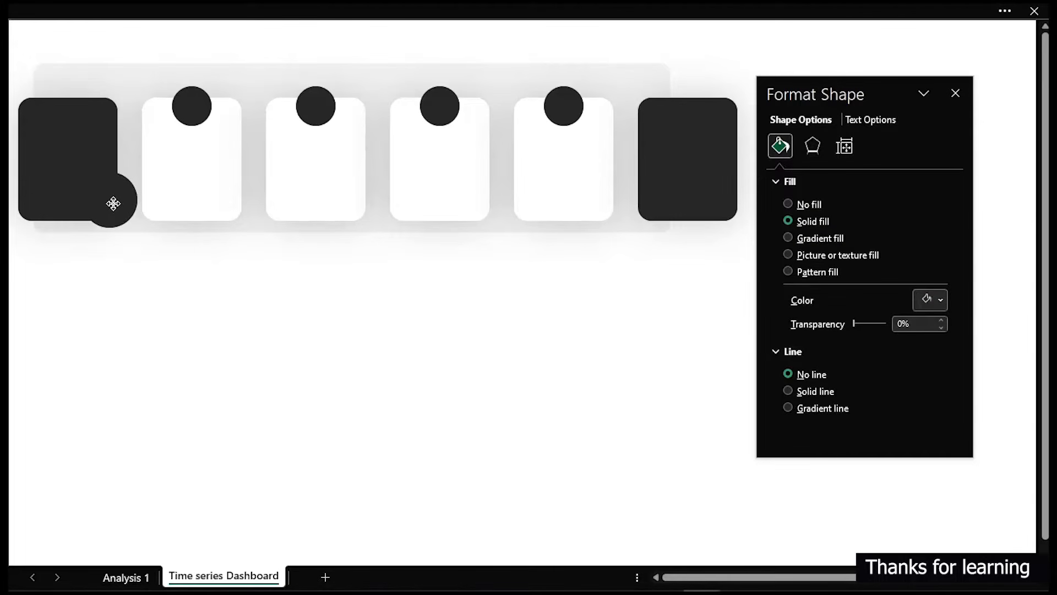
left_click_drag(113, 204, 109, 205)
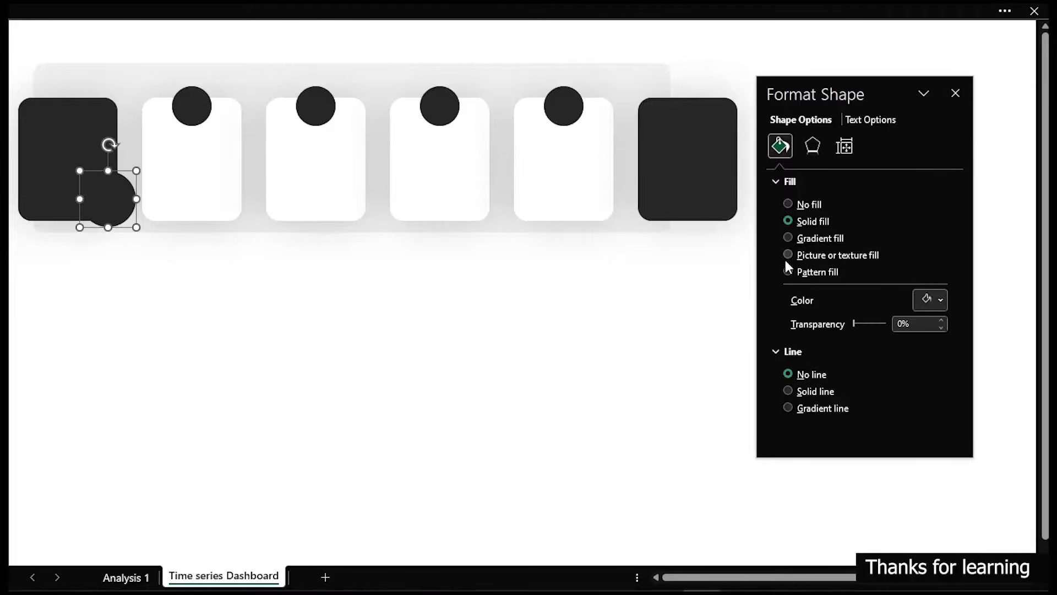
Fill the large circle on the first dark card with solid white.
left_click(937, 299)
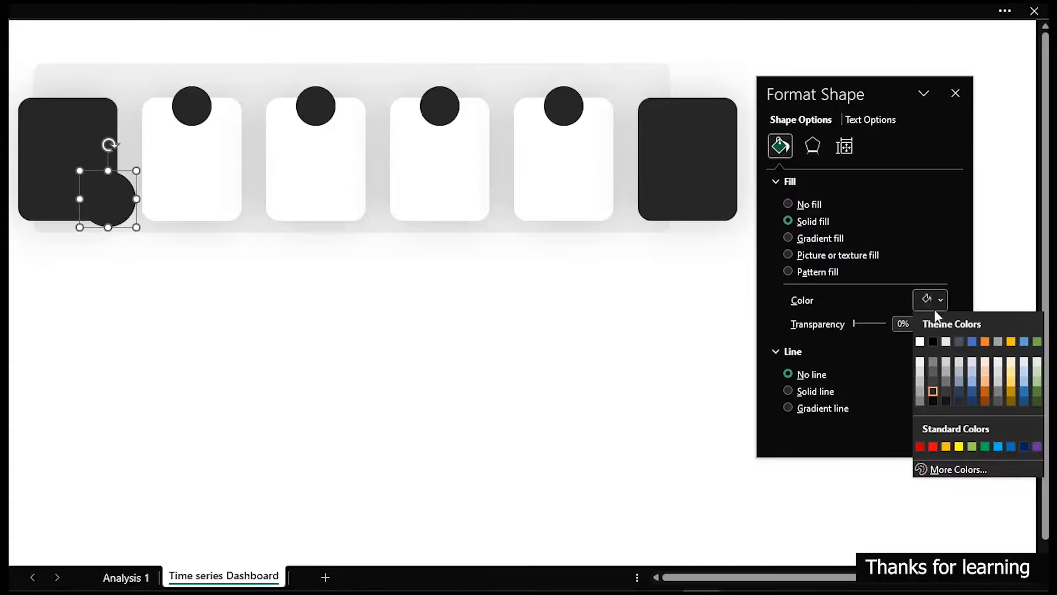
left_click(921, 342)
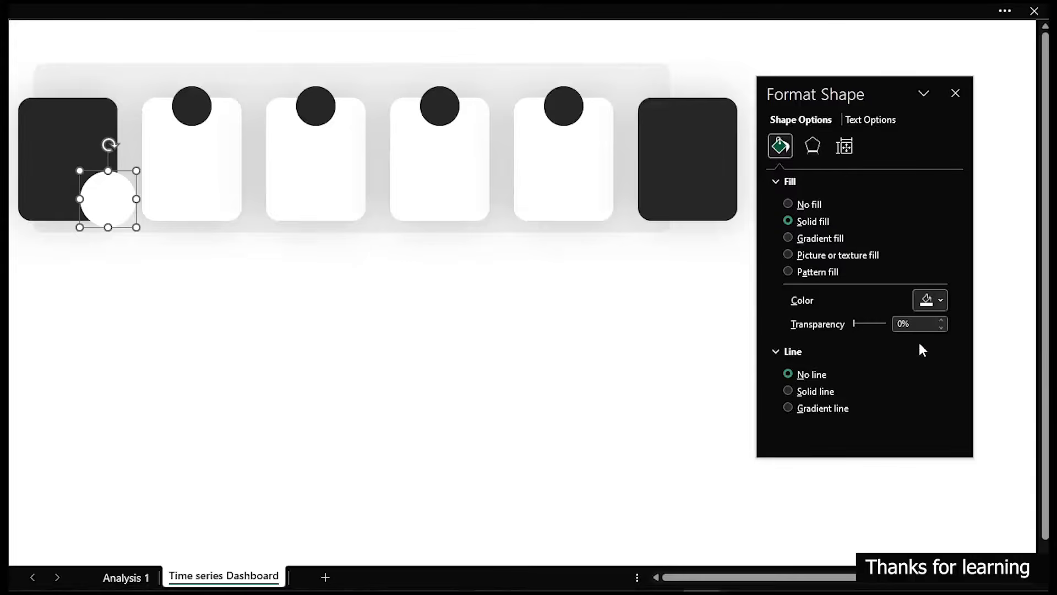
left_click(508, 382)
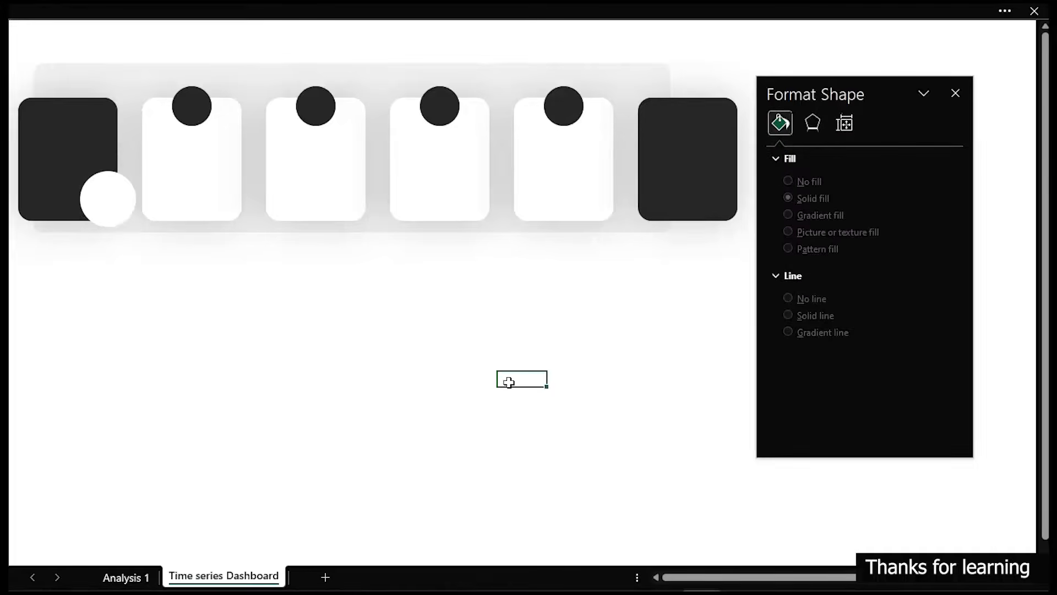
Copy the large white circle onto the lower-left corner of the last dark card.
left_click(128, 198)
left_click_drag(138, 223, 646, 200)
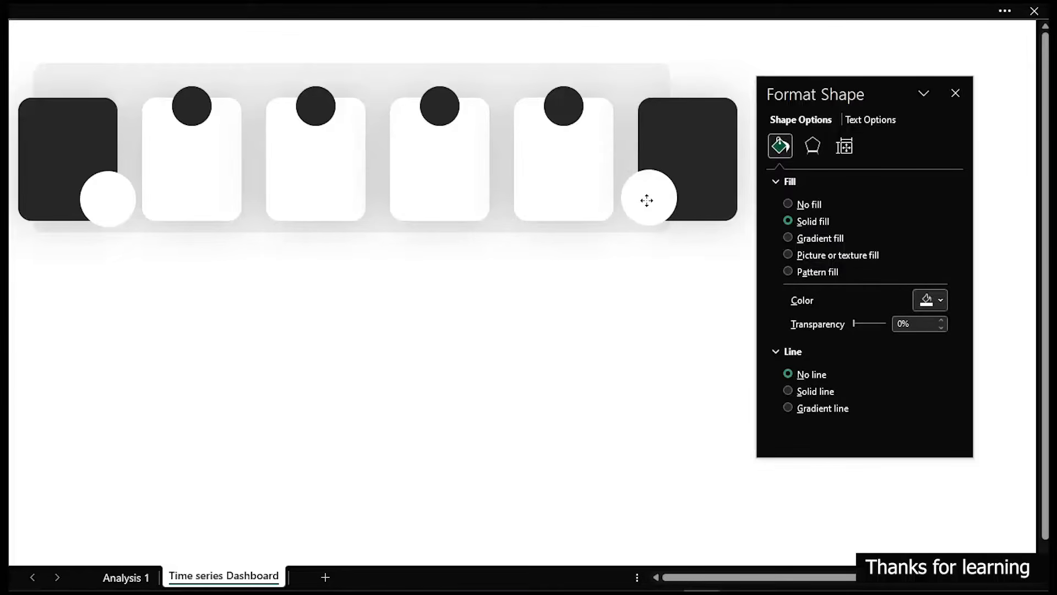
left_click_drag(647, 200, 647, 204)
left_click(557, 347)
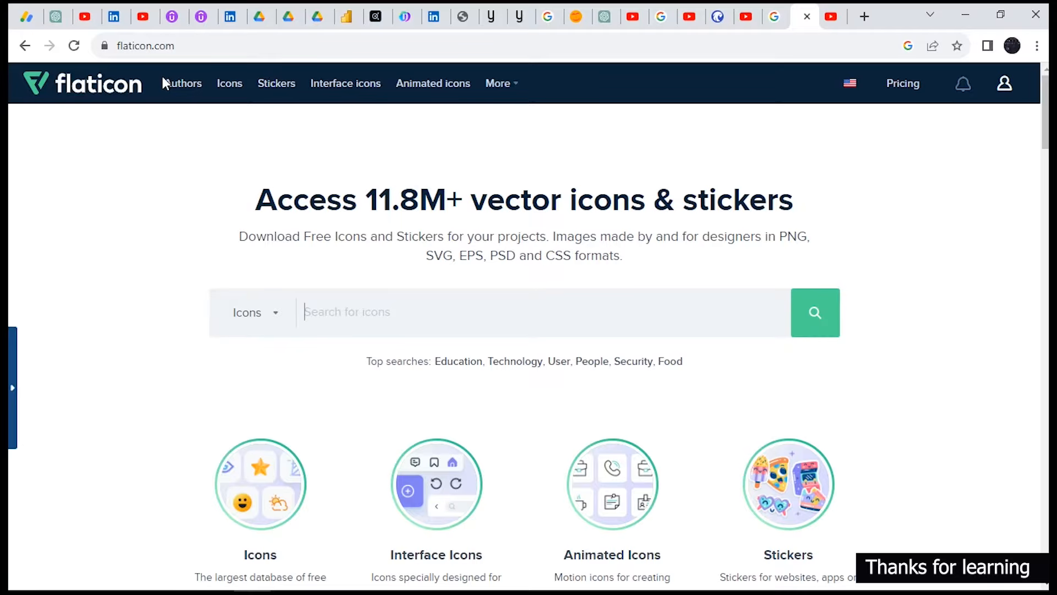
Switch to Flaticon in the browser and search its icons for "trend".
left_click(190, 44)
key("End")
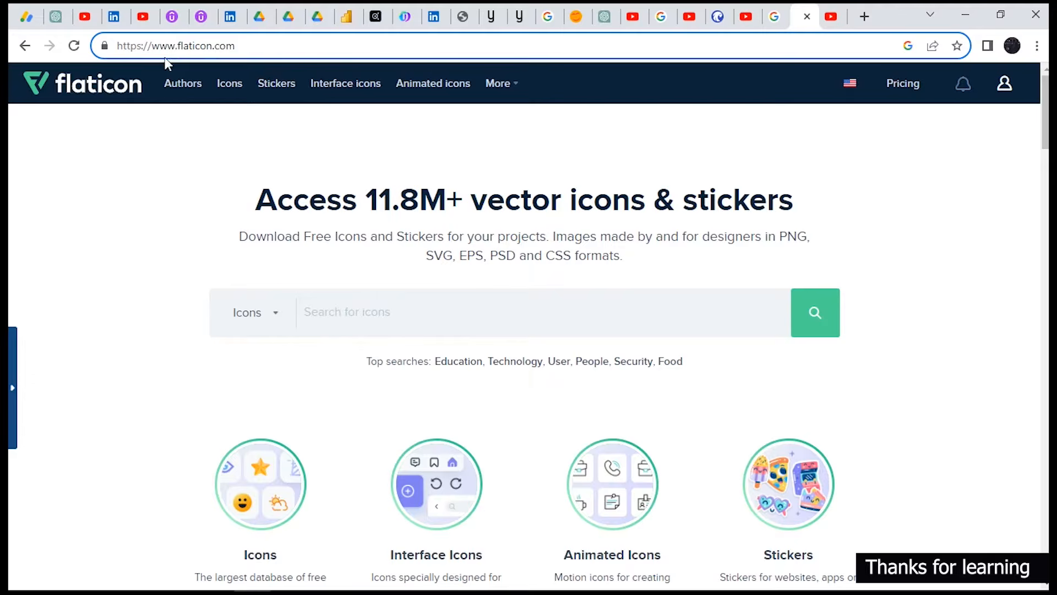
left_click(362, 316)
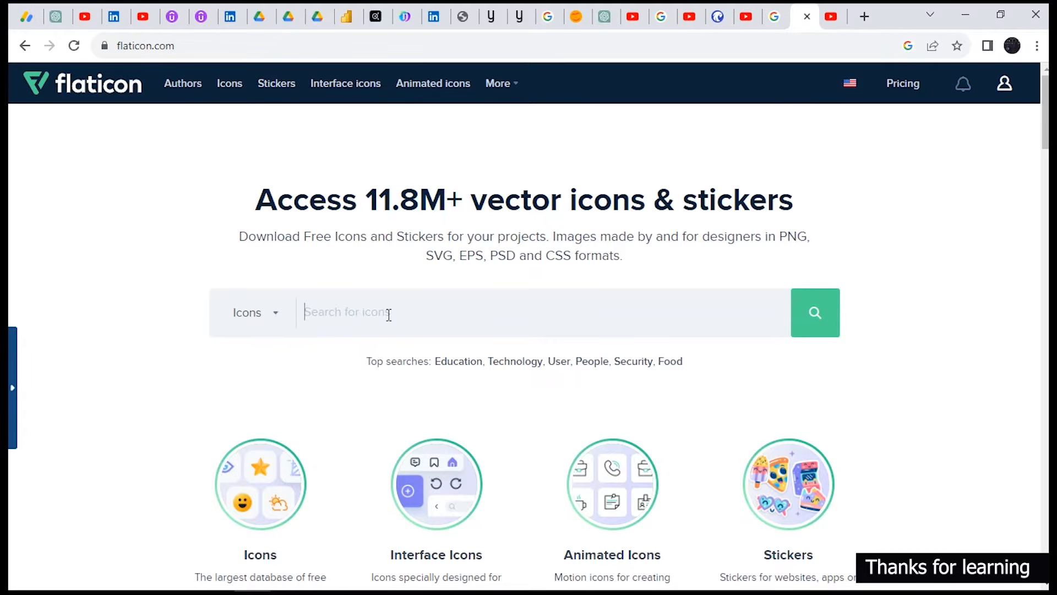
type("trend")
key("Return")
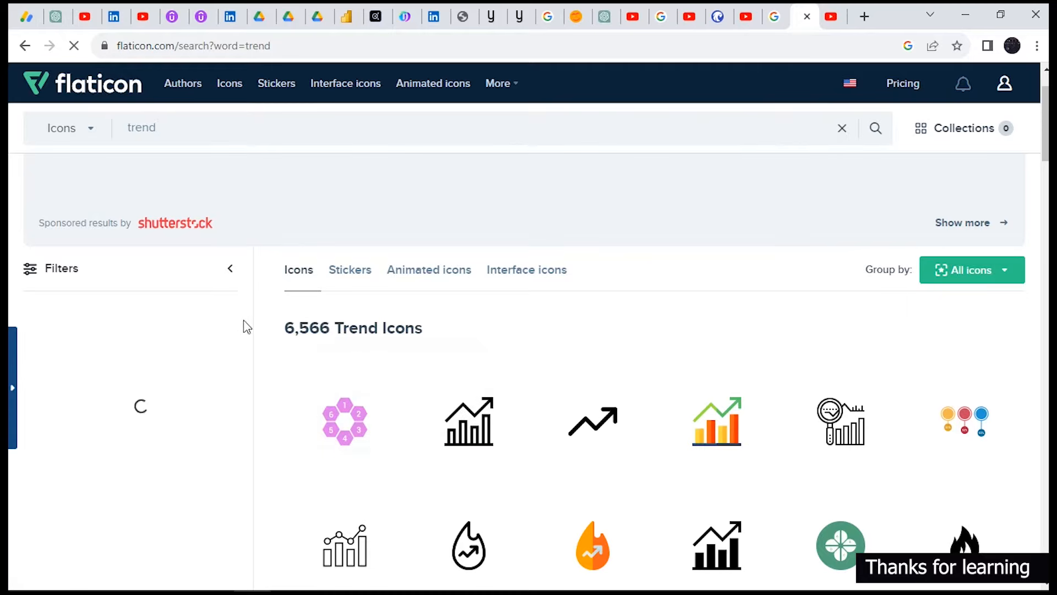
Restrict the "trend" search on Flaticon to animated icons.
scroll(264, 283, "up", 2)
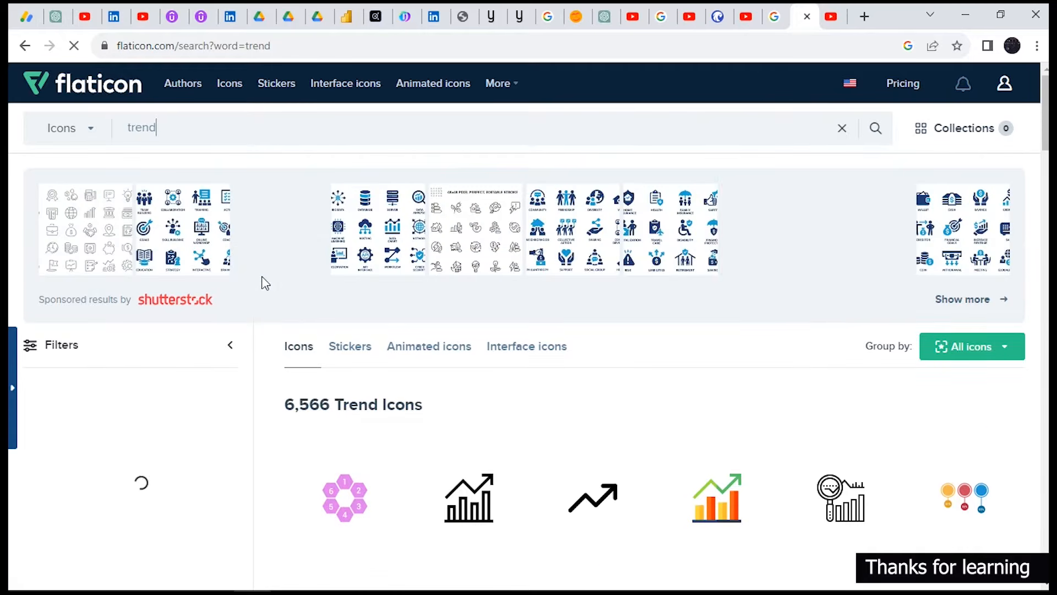
left_click(92, 129)
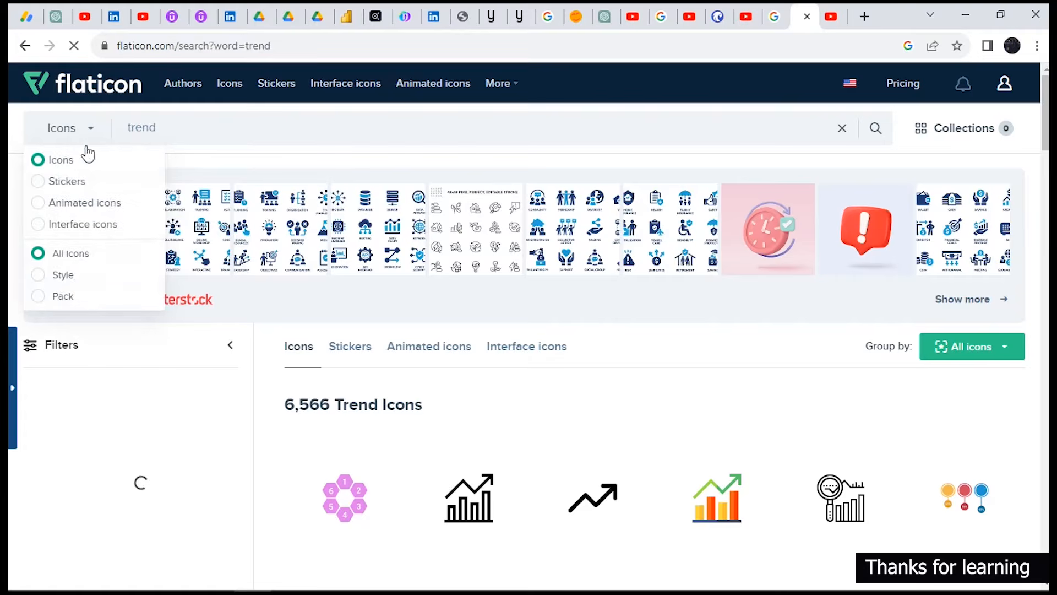
left_click(92, 203)
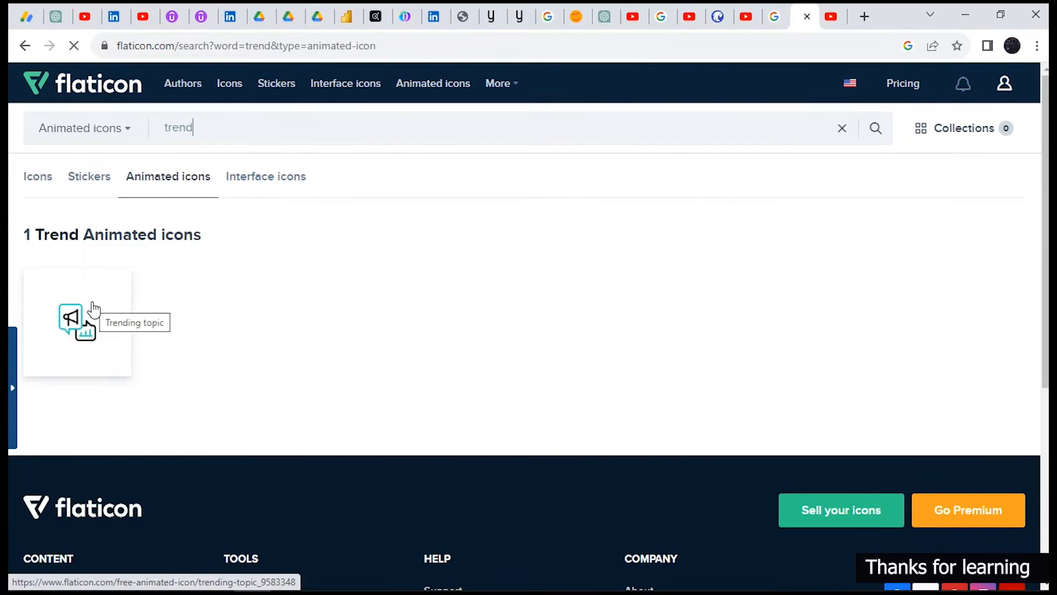
Search Flaticon's animated icons for "calendar" and preview the 2023 icon and the Appointment icon after it.
left_click_drag(233, 127, 166, 129)
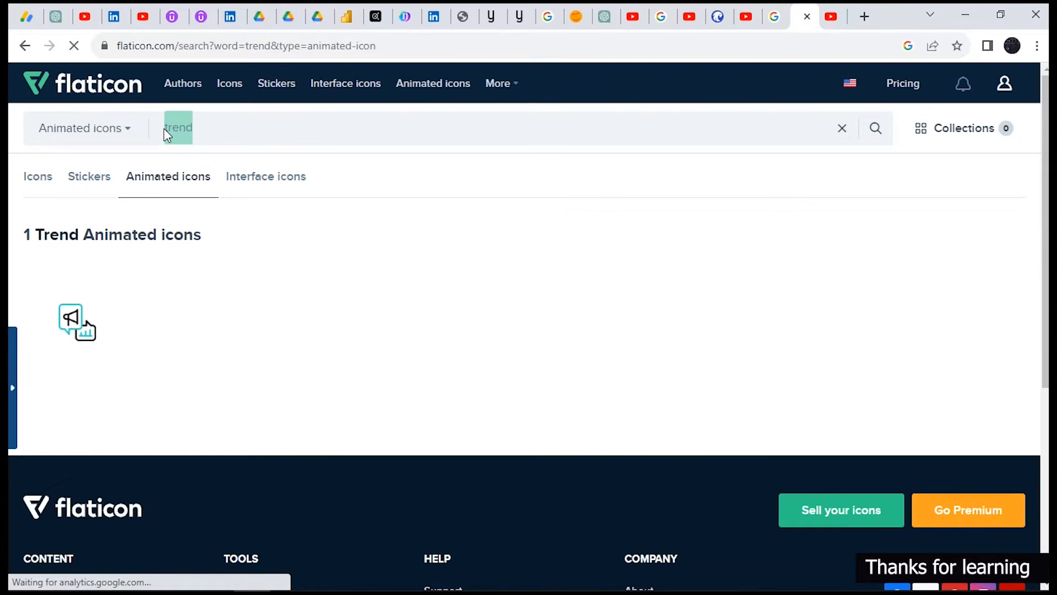
type("calendar")
key("Return")
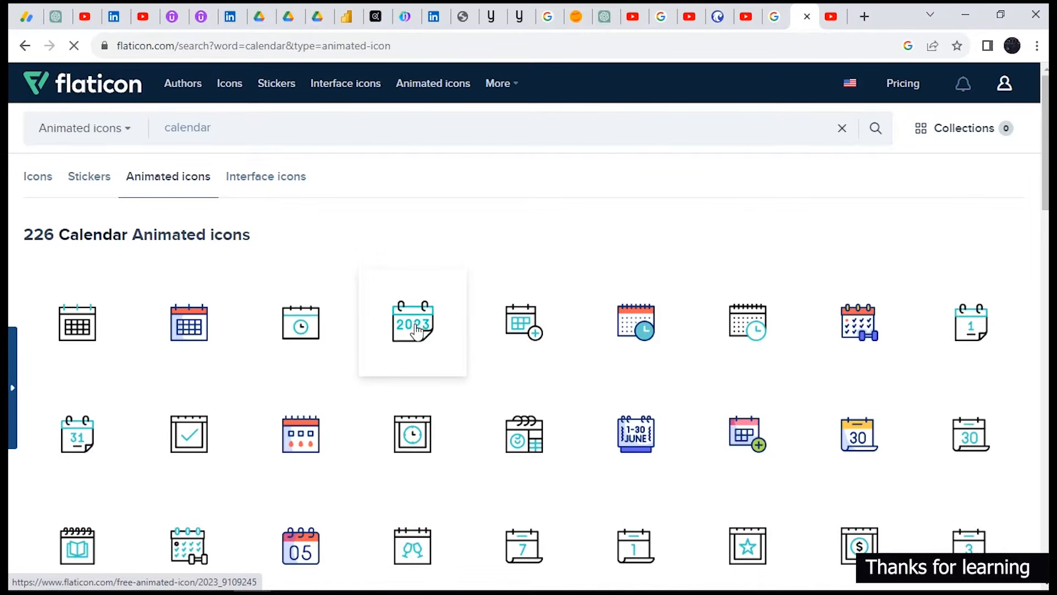
left_click(416, 329)
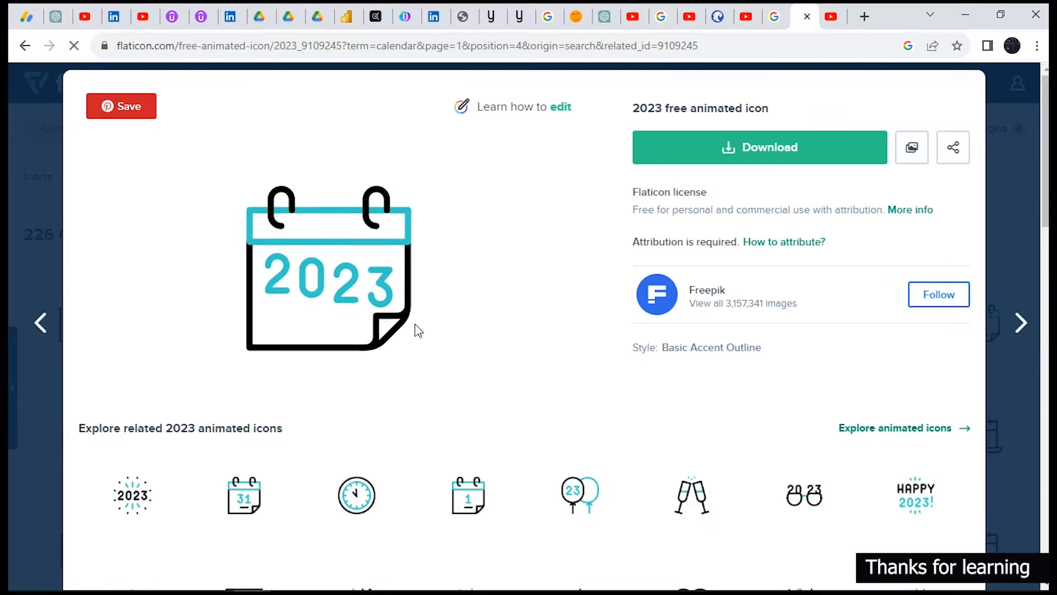
left_click(1022, 338)
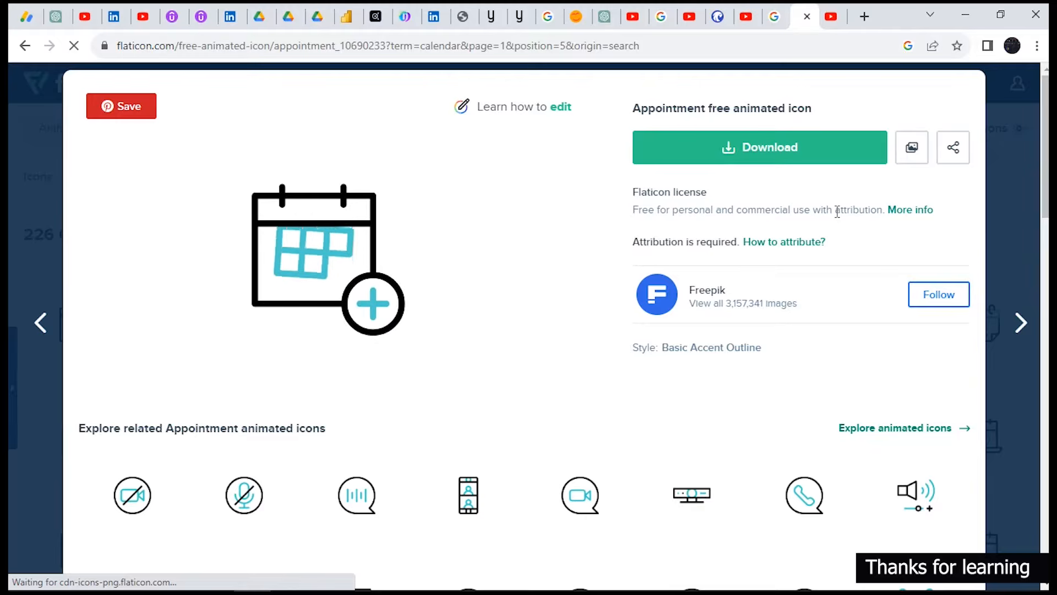
Switch back to Excel and start inserting pictures from this device into the Time series Dashboard sheet.
left_click(971, 15)
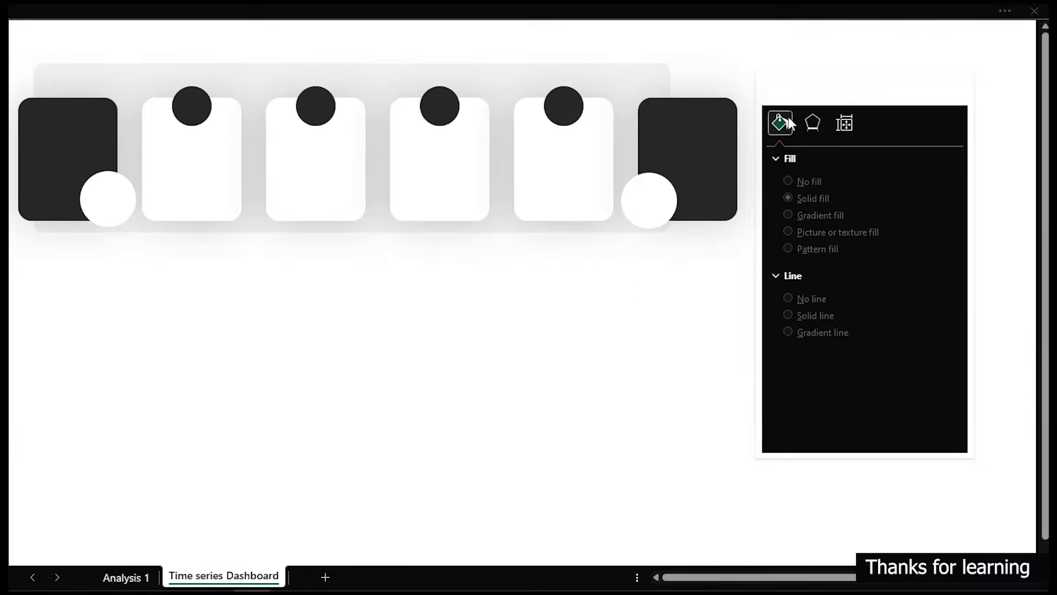
left_click(398, 319)
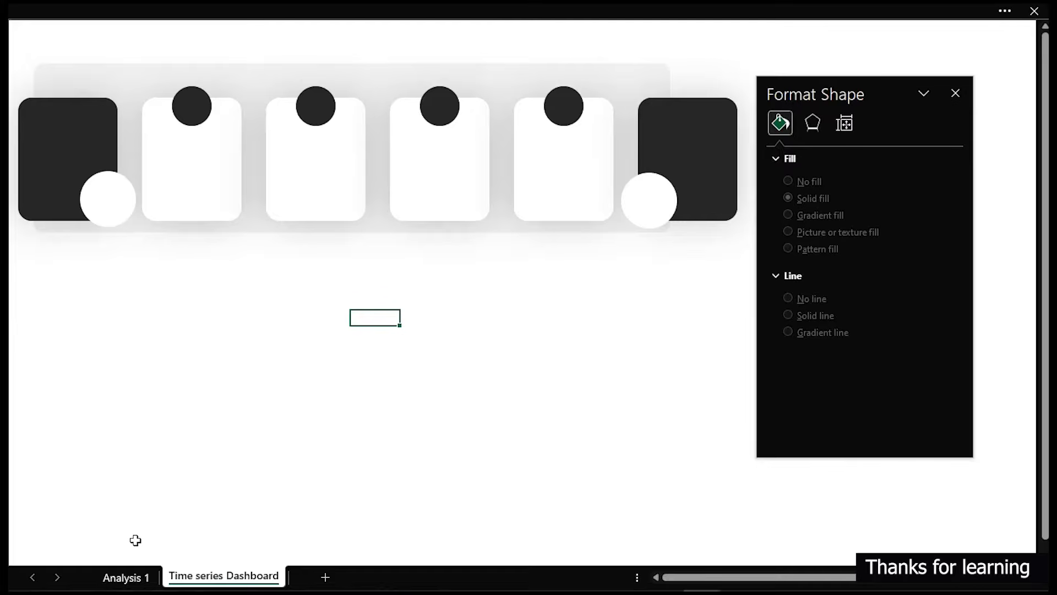
left_click(94, 3)
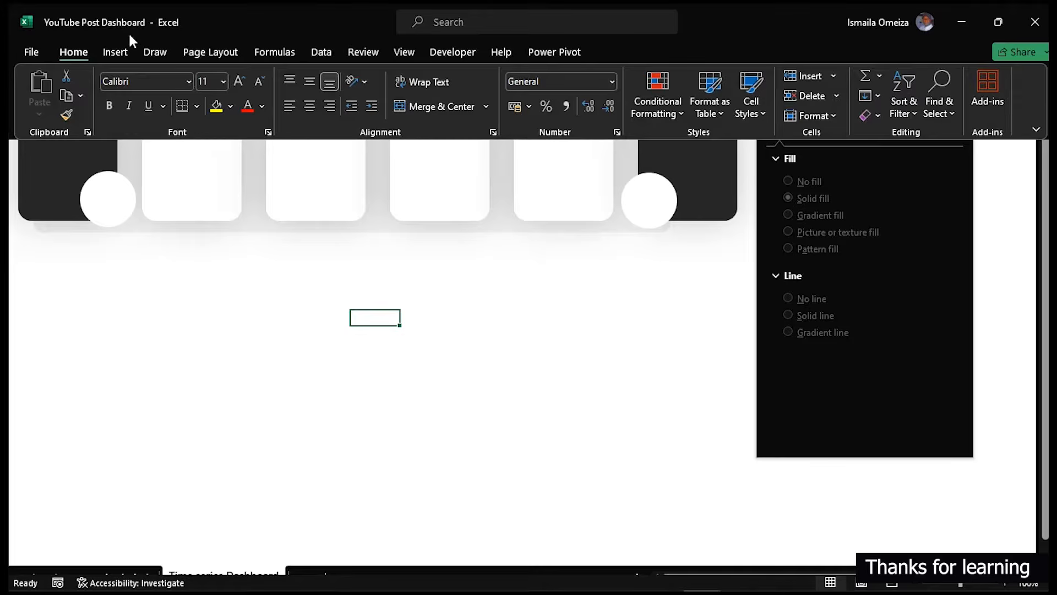
left_click(115, 52)
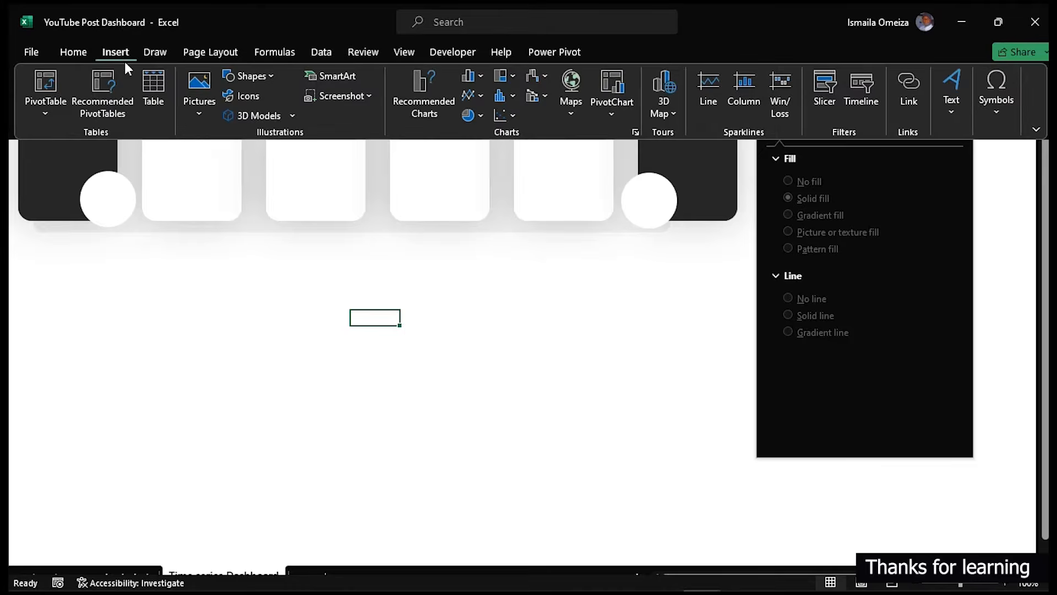
left_click(203, 115)
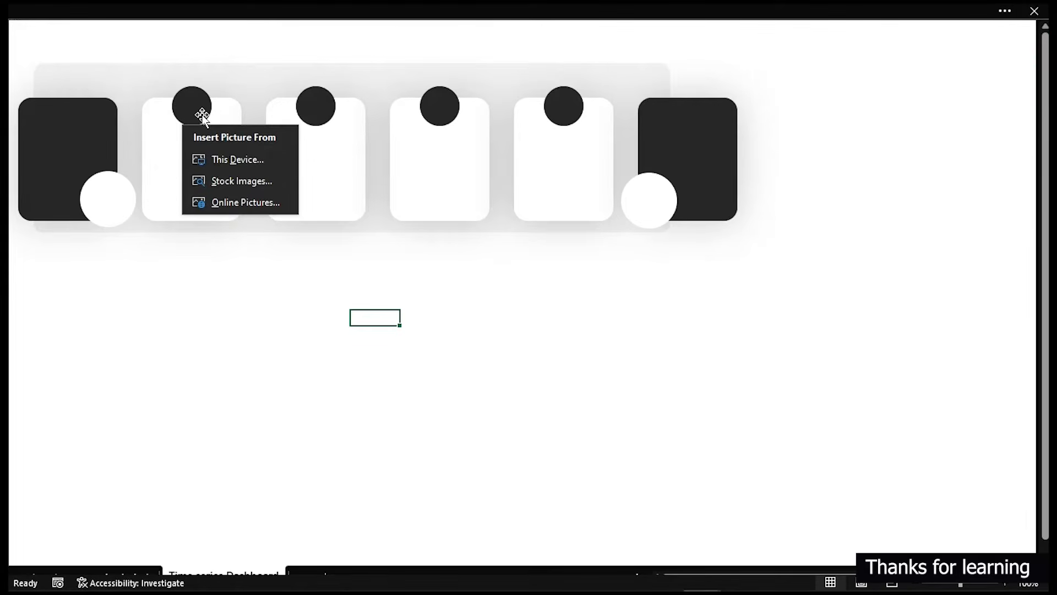
left_click(223, 159)
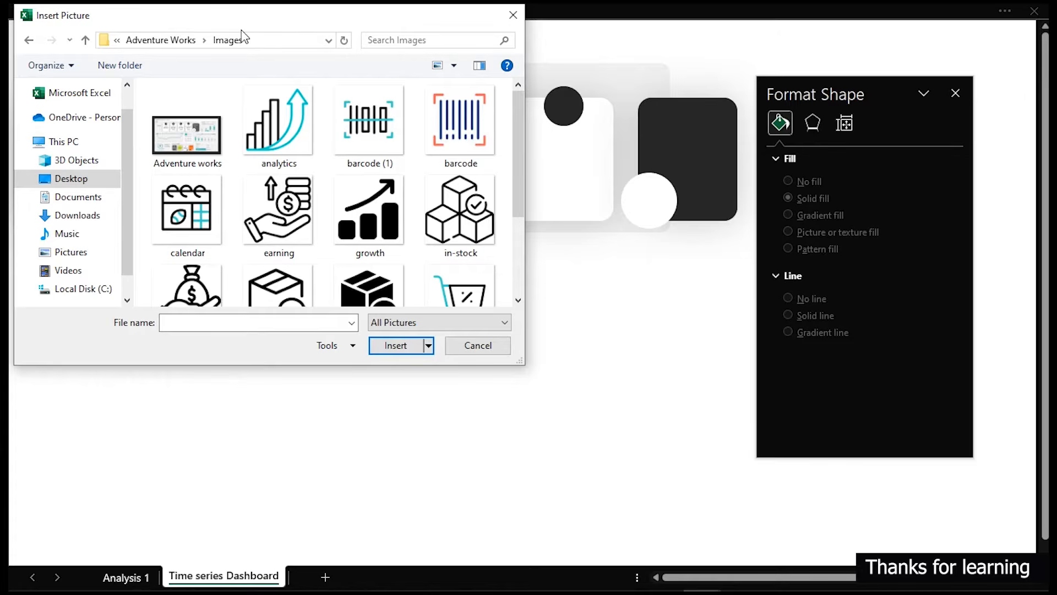
left_click_drag(212, 34, 257, 55)
mouse_move(175, 100)
left_mouse_down()
mouse_move(422, 300)
mouse_move(475, 310)
left_mouse_up()
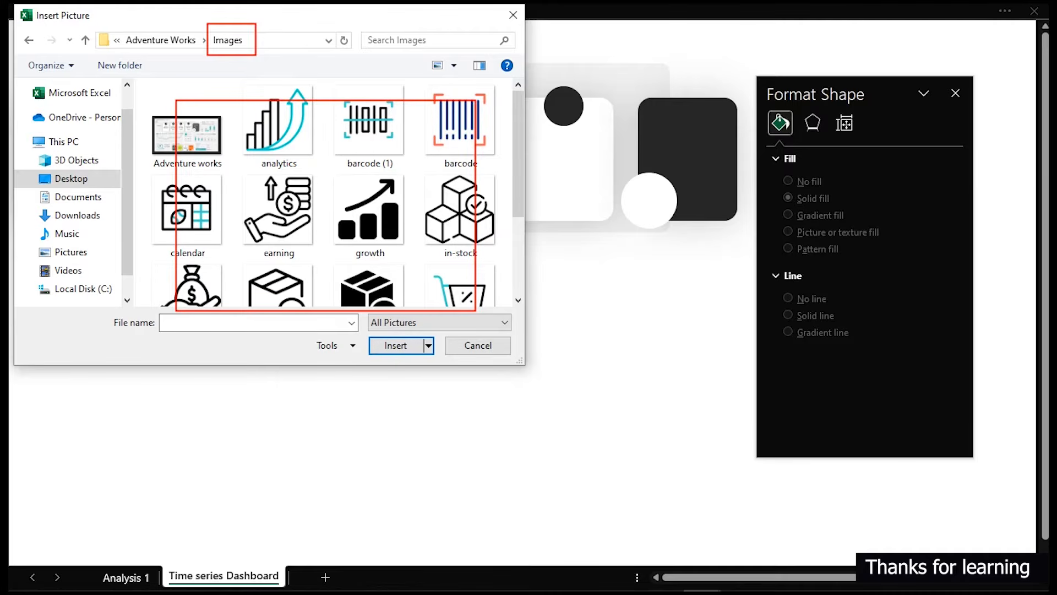
key("Escape")
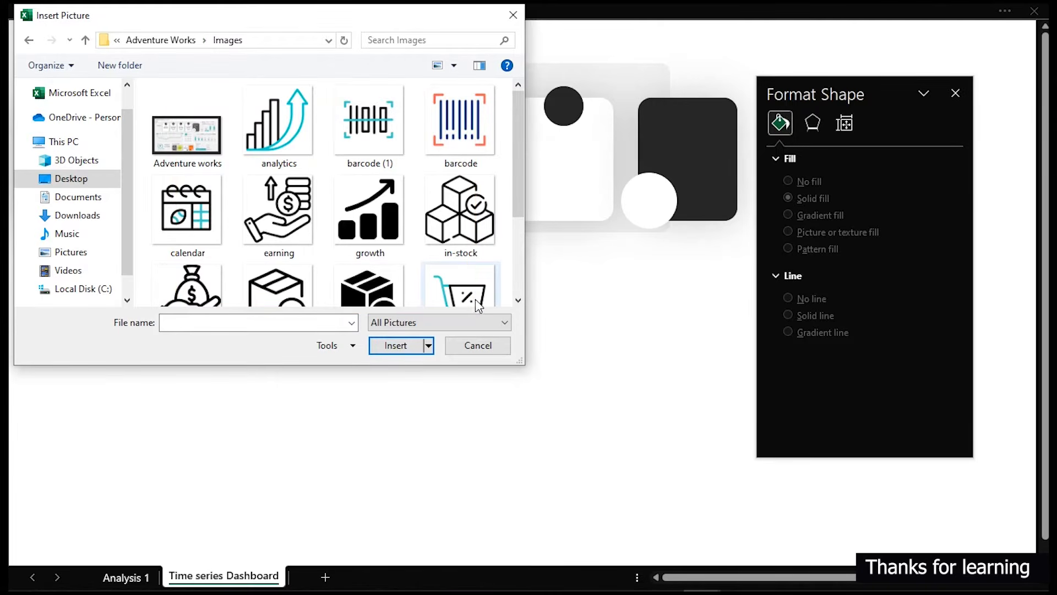
Insert the growth, profit, sale, sales, shopping-cart and barcode (1) pictures from the Images folder together.
left_click(272, 207)
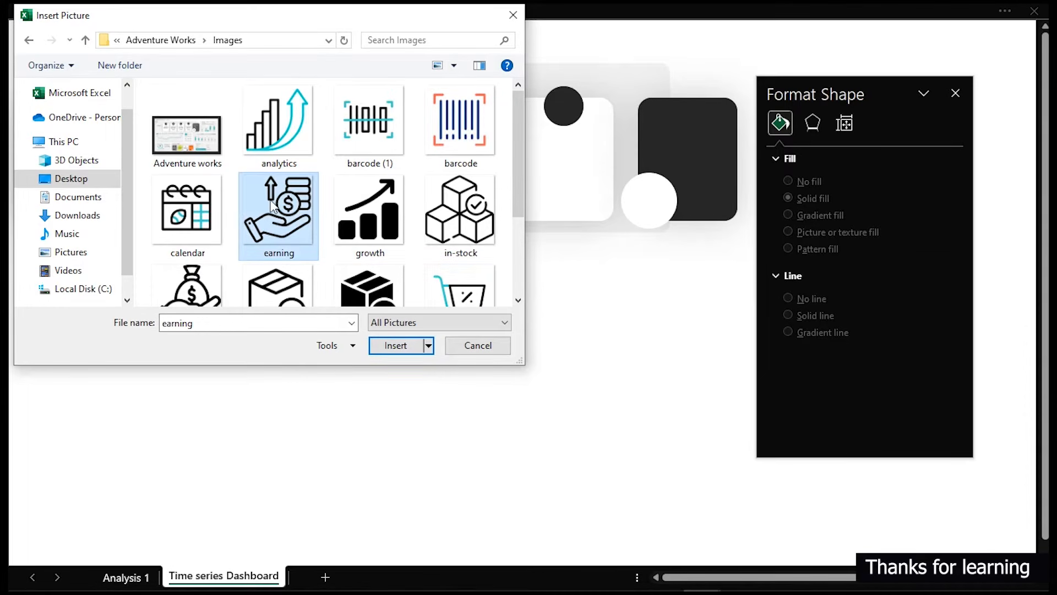
left_click(373, 211, "ctrl")
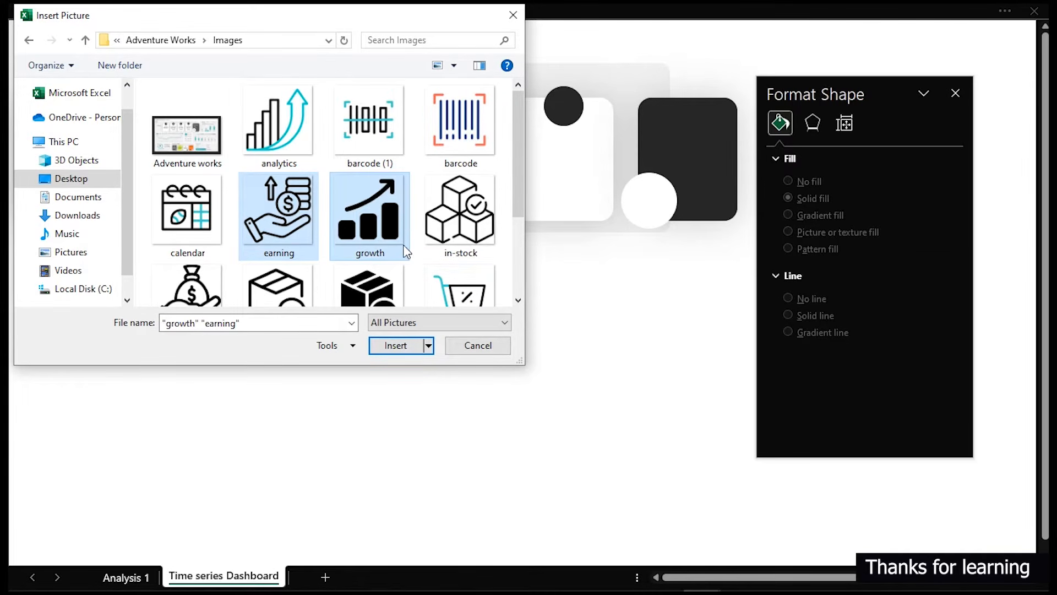
left_click_drag(518, 133, 517, 204)
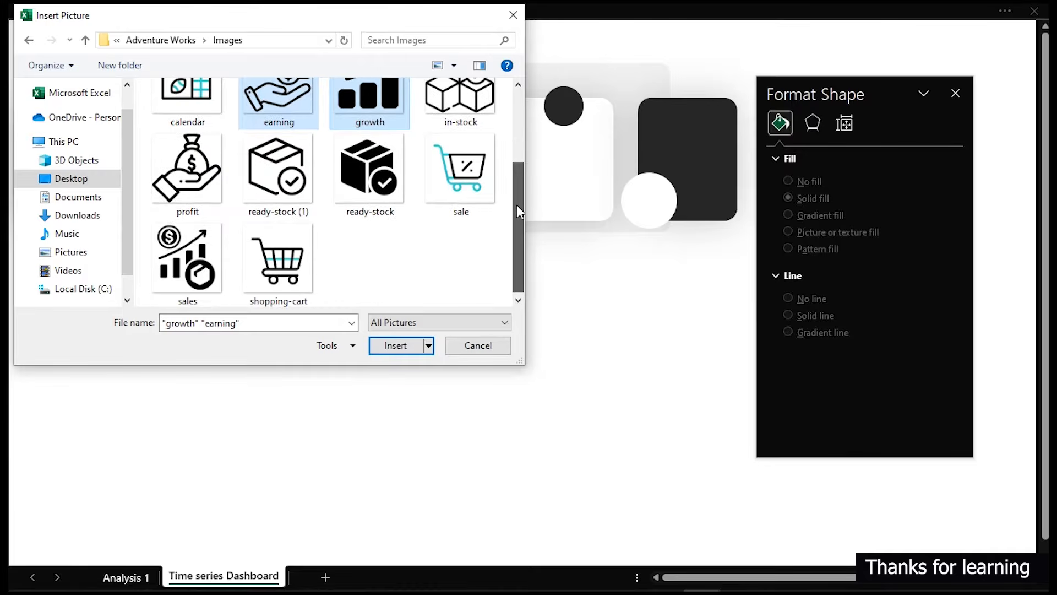
left_click(190, 261, "ctrl")
left_click_drag(523, 251, 525, 223)
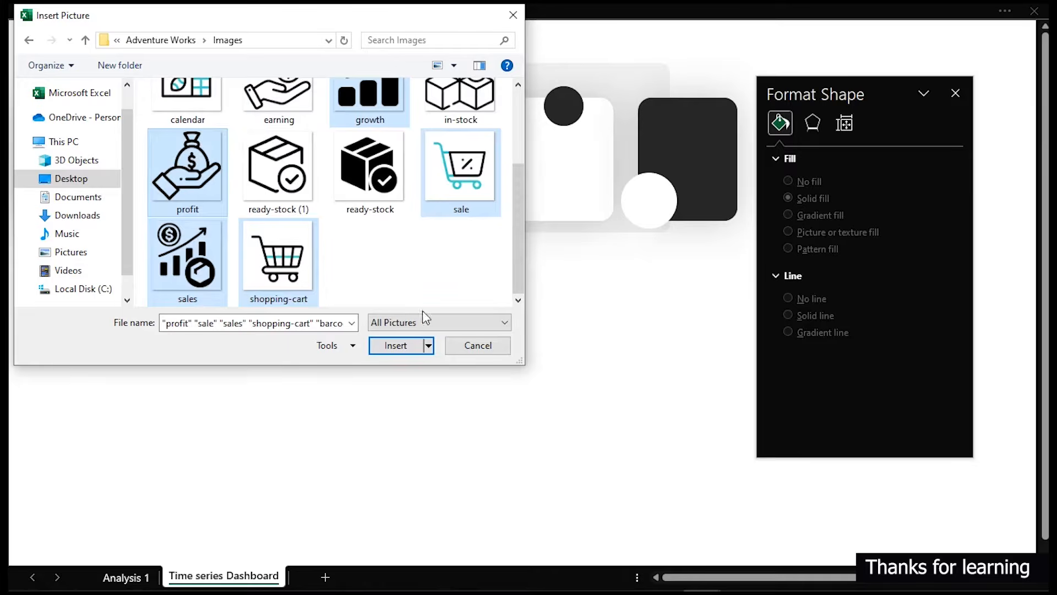
left_click(394, 346)
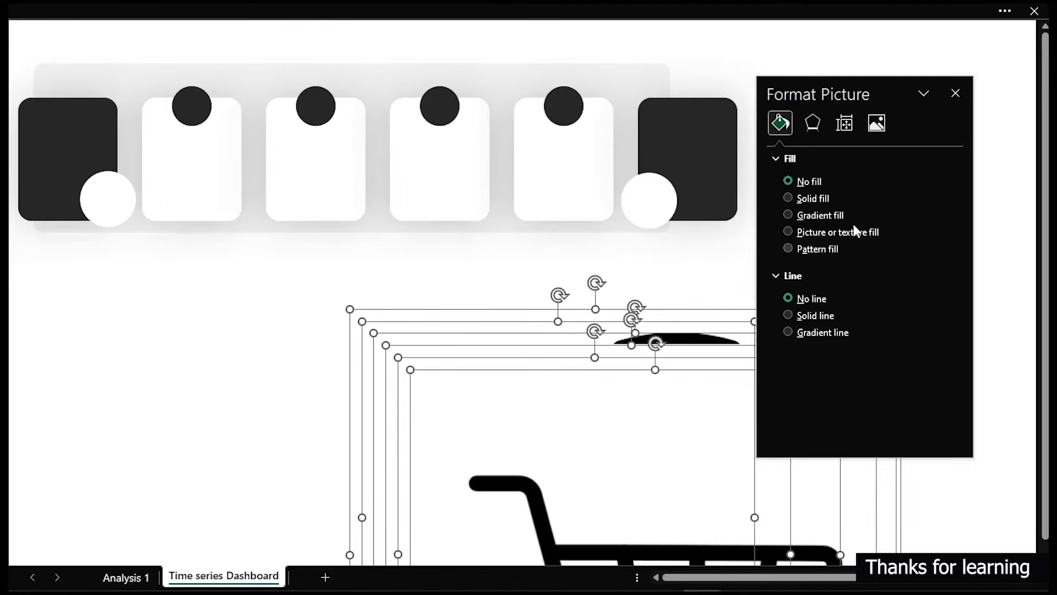
Shrink all six inserted pictures together to small icon size below the cards and deselect them.
left_click(957, 92)
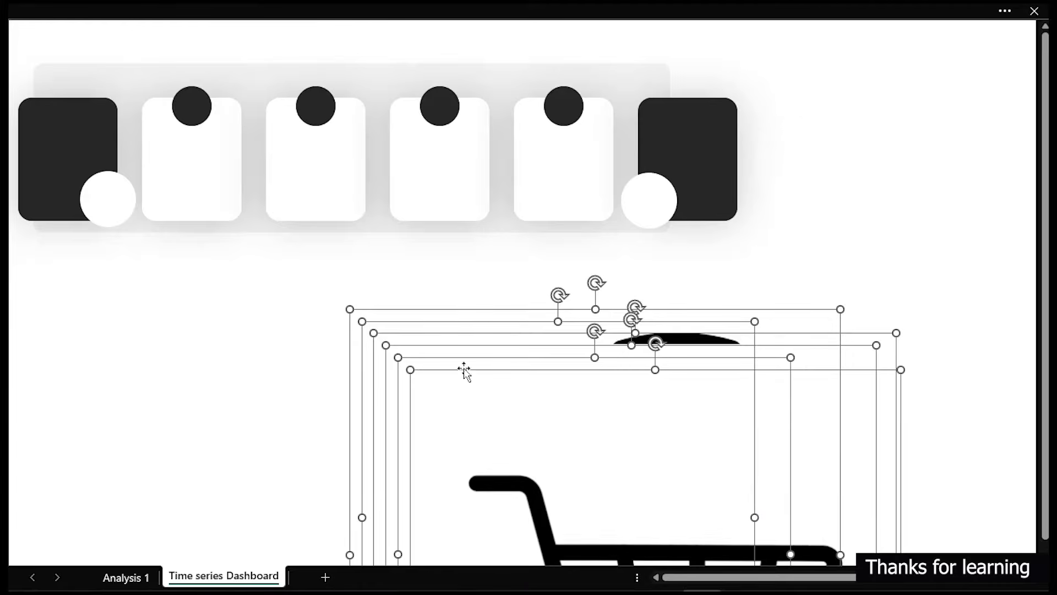
left_click_drag(468, 309, 385, 153)
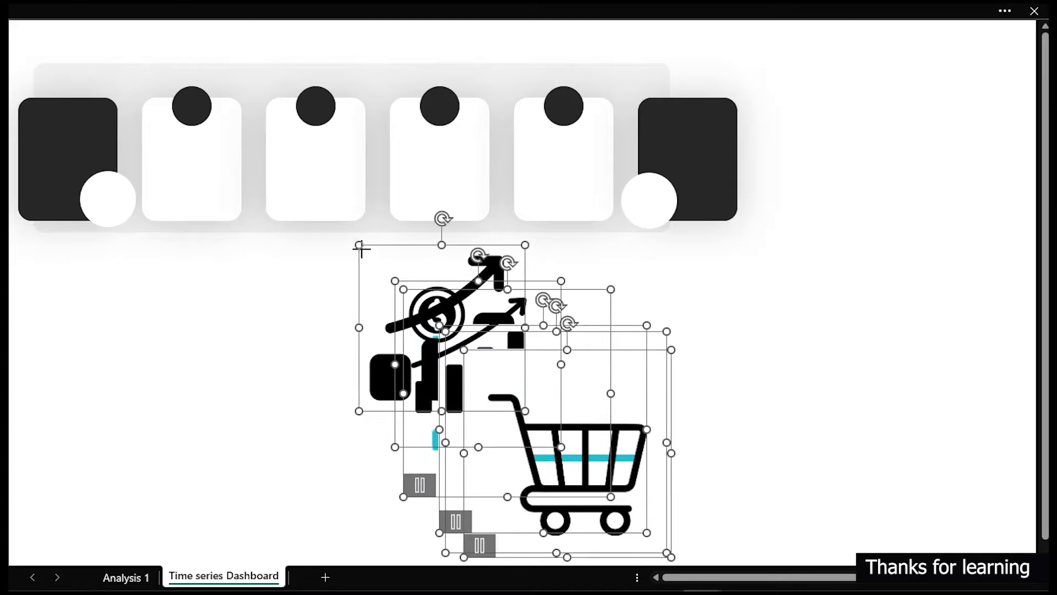
left_click_drag(359, 244, 477, 364)
left_click(770, 398)
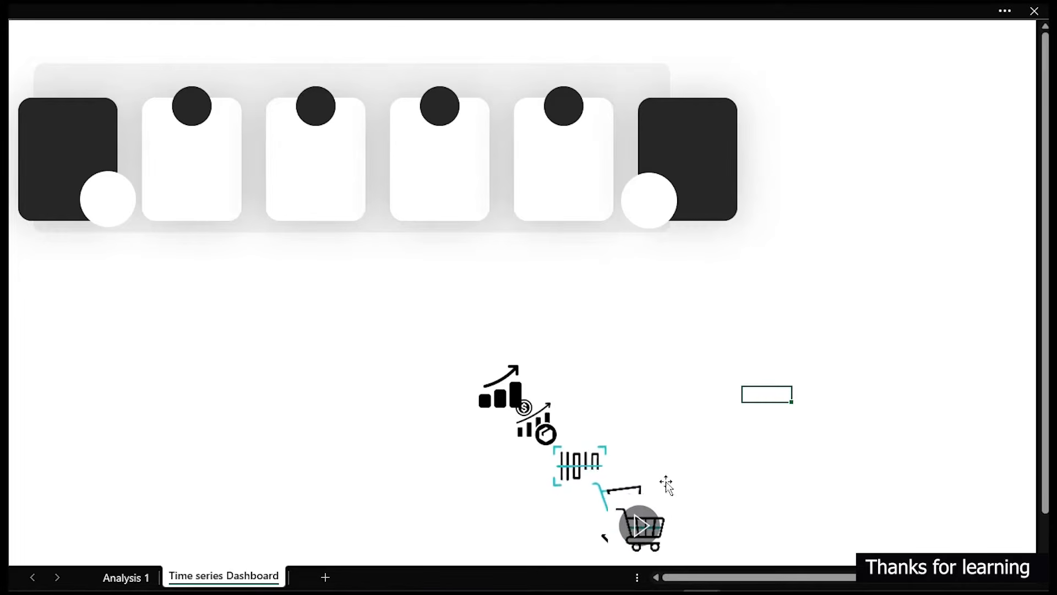
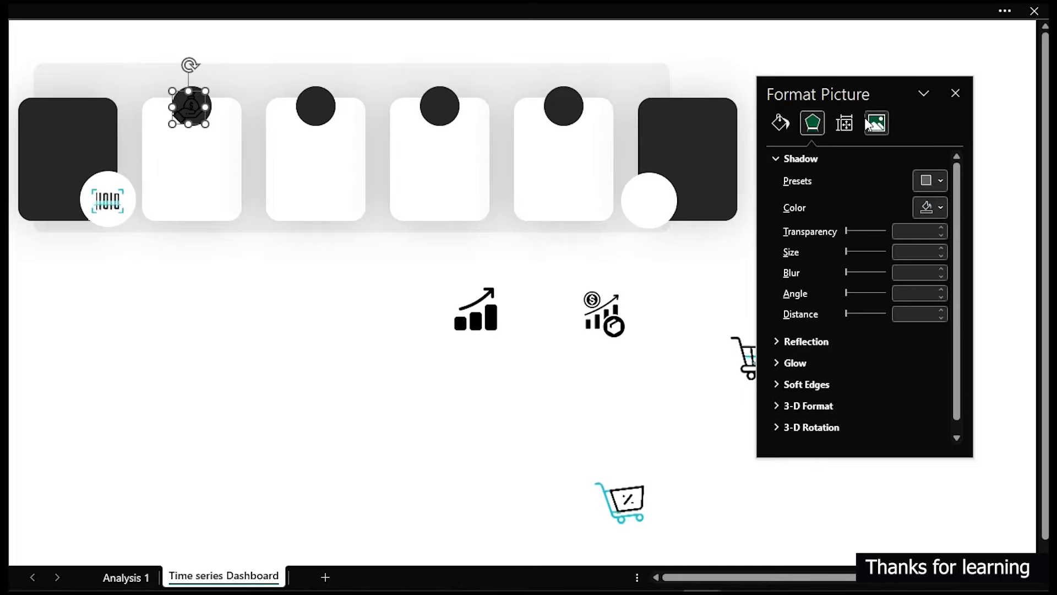
Recolor the profit icon on the first white card with the pale grey variant and center it in its dark circle.
left_click(875, 123)
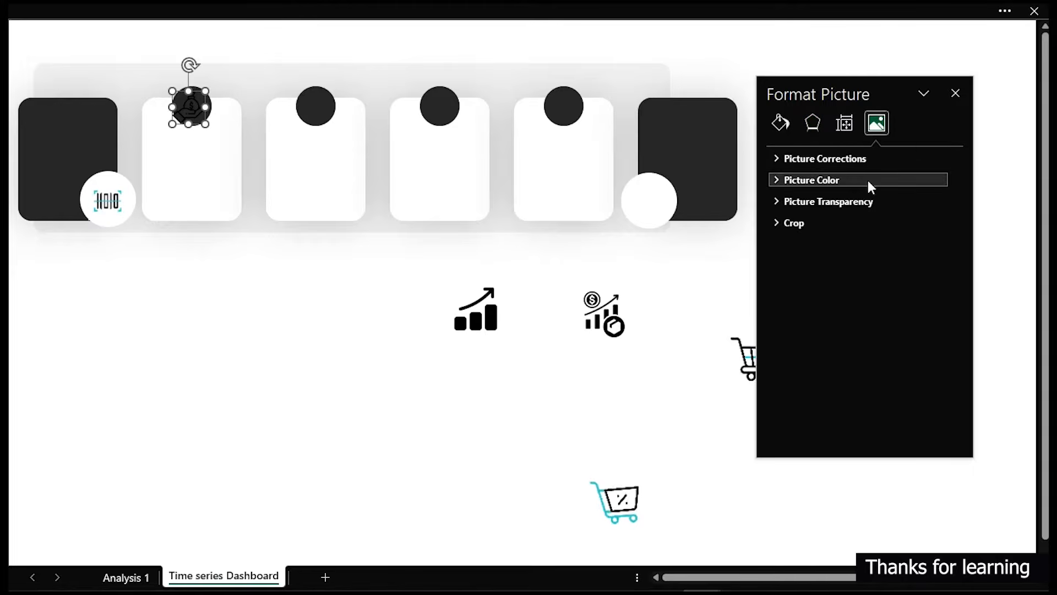
left_click(793, 182)
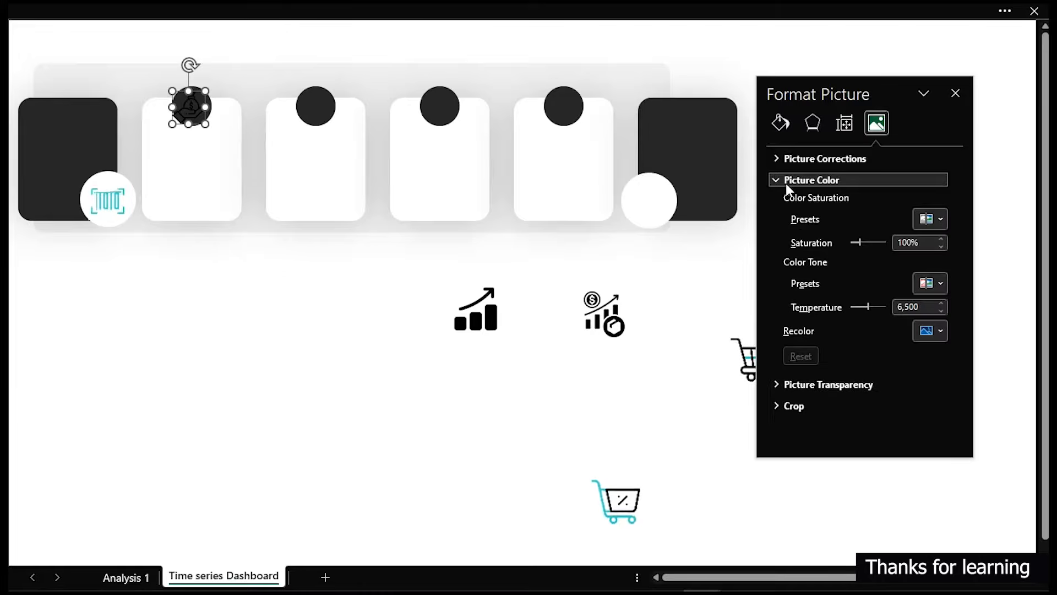
left_click(940, 331)
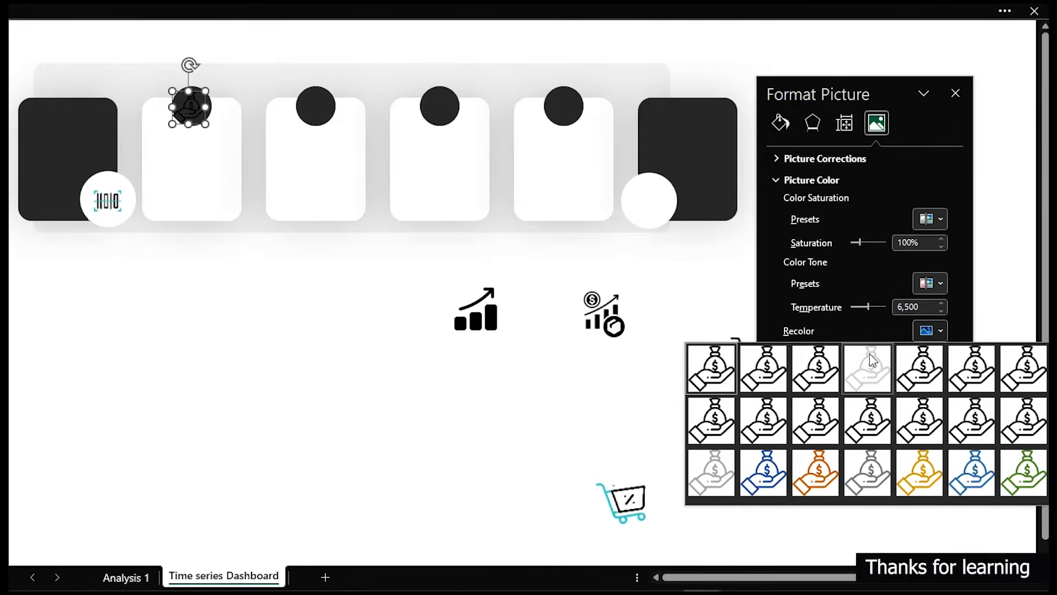
left_click(876, 361)
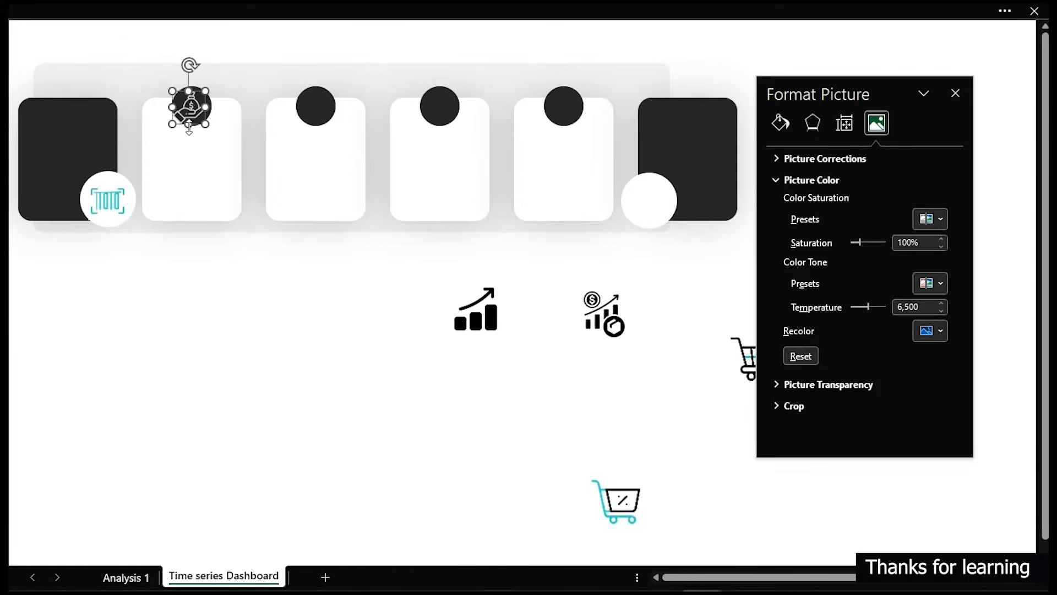
left_click(174, 120)
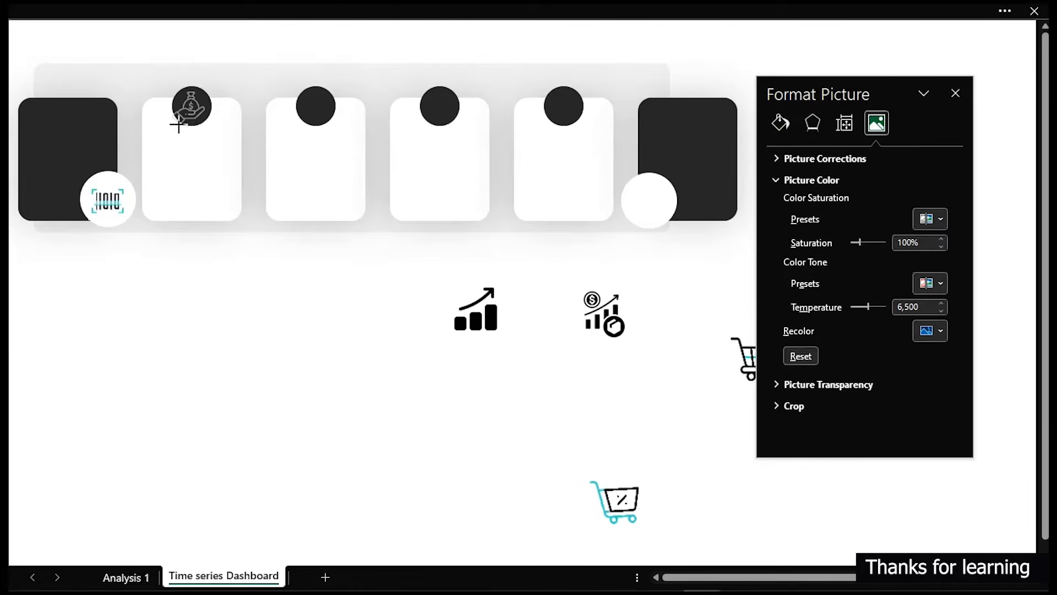
left_click(185, 118)
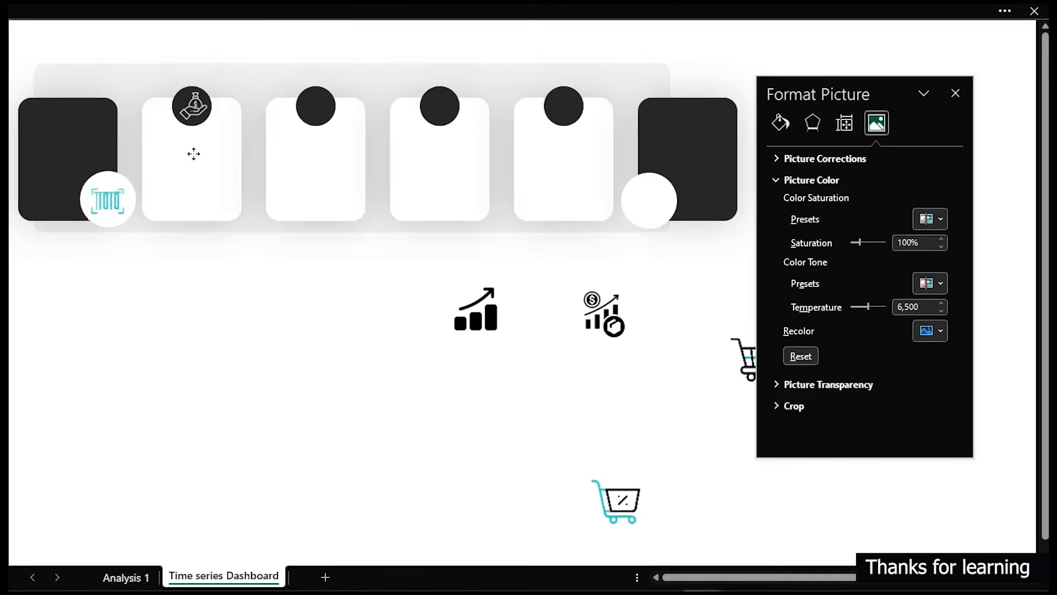
Fit the growth icon into the dark circle of the second white card and recolor it with the pale grey variant.
left_click(493, 318)
left_click_drag(501, 334, 316, 152)
left_click(937, 332)
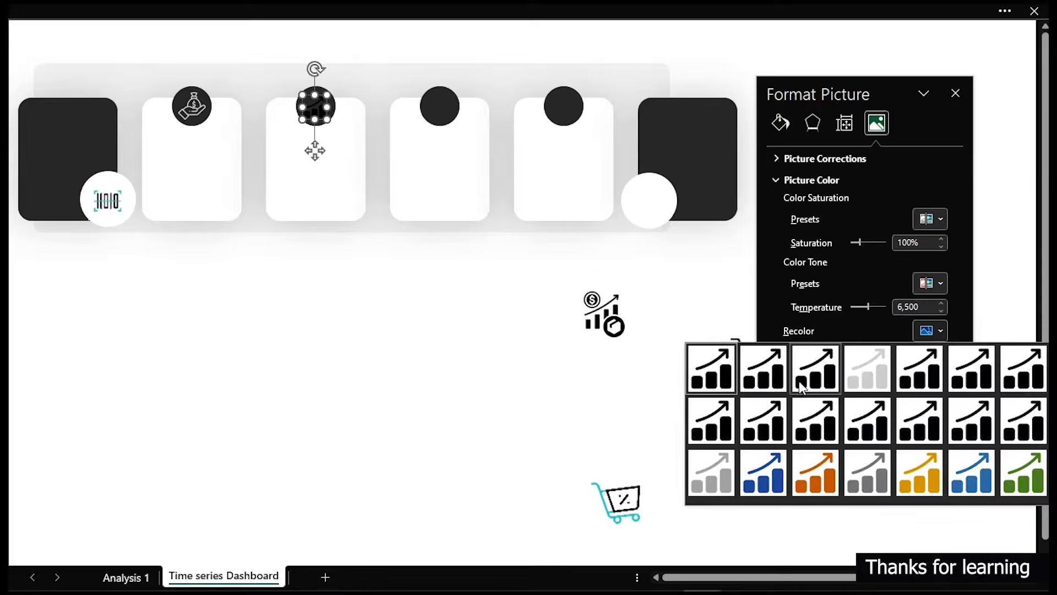
left_click(854, 372)
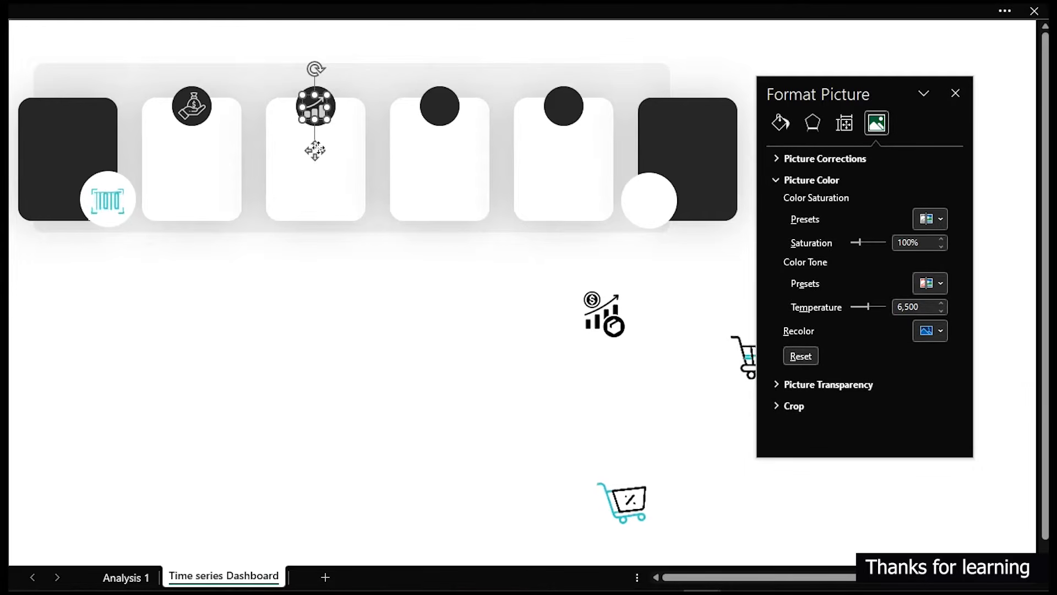
key("Escape")
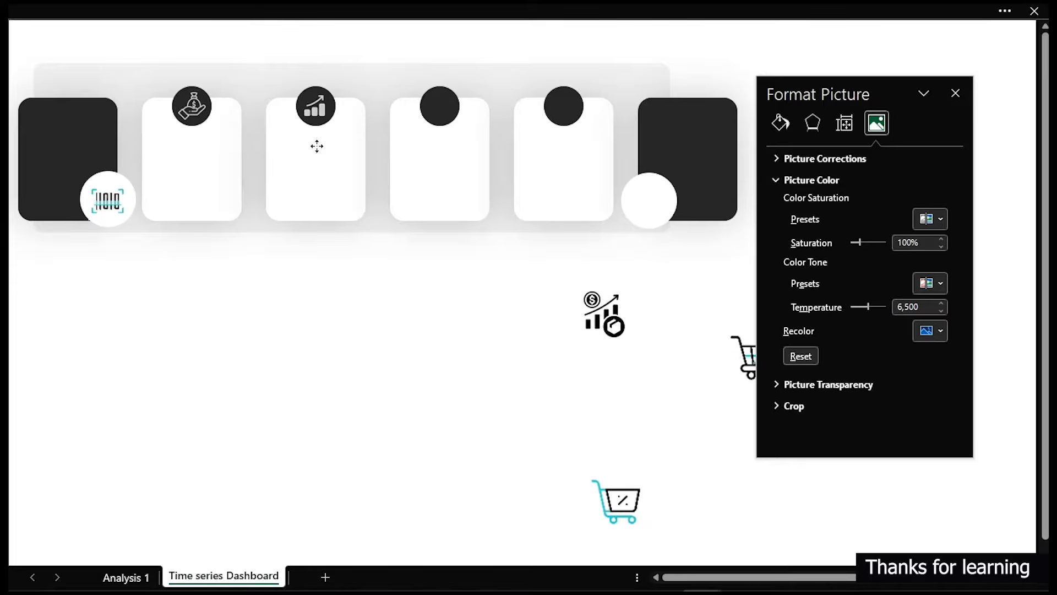
left_click(316, 146)
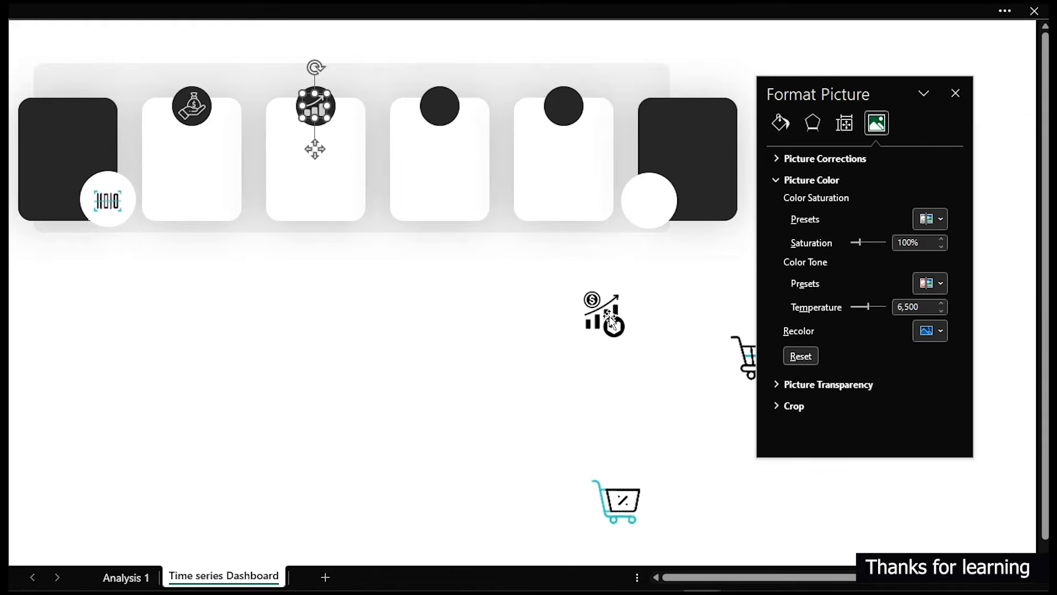
Shrink the sales icon, place it in the third white card's dark circle and recolor it pale grey.
left_click(619, 330)
left_click_drag(632, 341, 607, 315)
left_click_drag(601, 357, 440, 152)
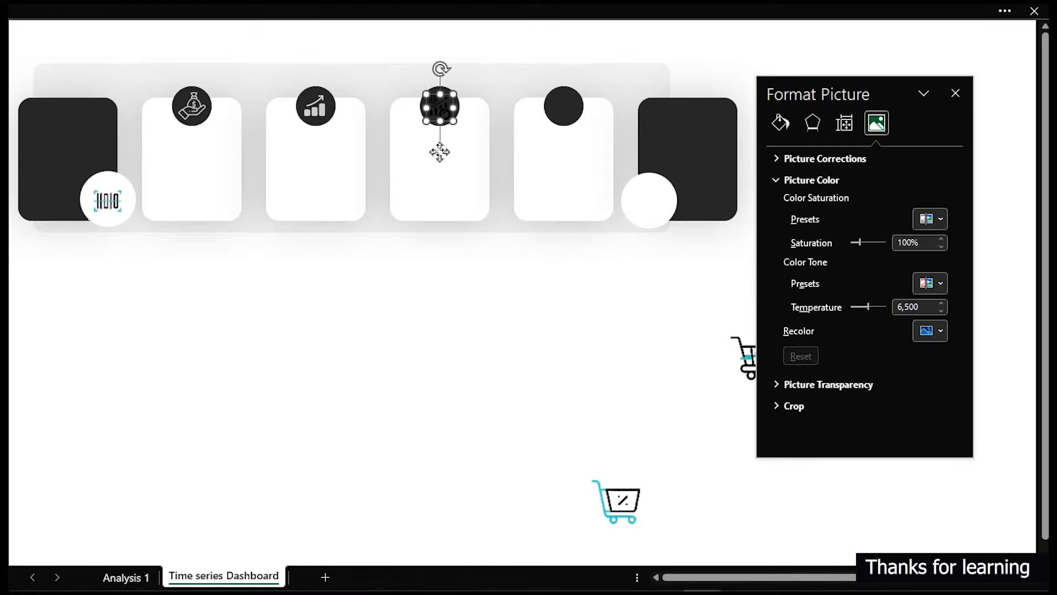
left_click(930, 330)
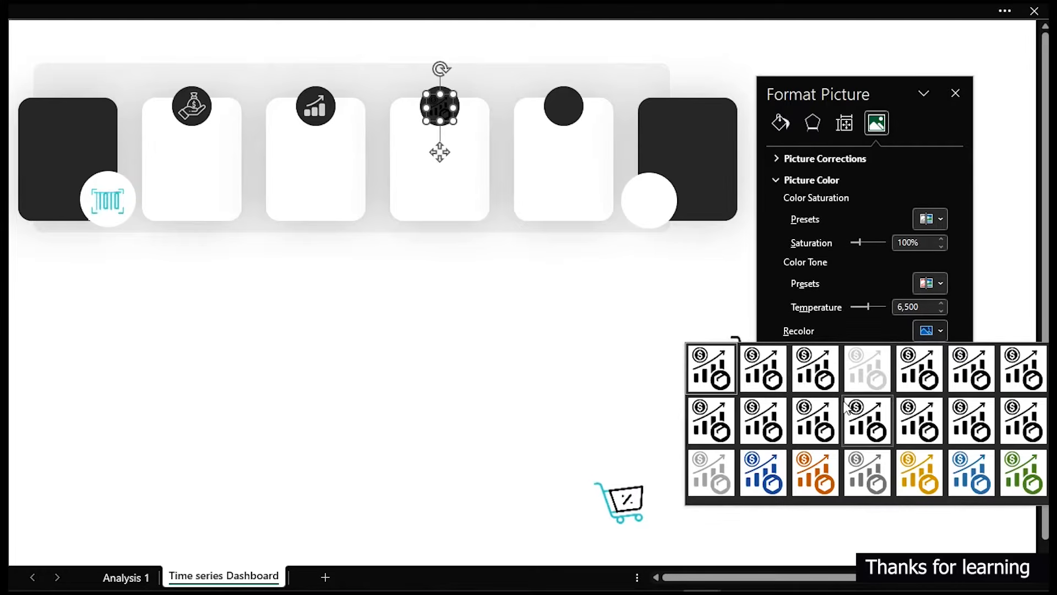
left_click(880, 370)
Shrink the percent cart icon into the white circle of the last dark card and delete the leftover shopping cart icon.
left_click_drag(828, 96, 238, 188)
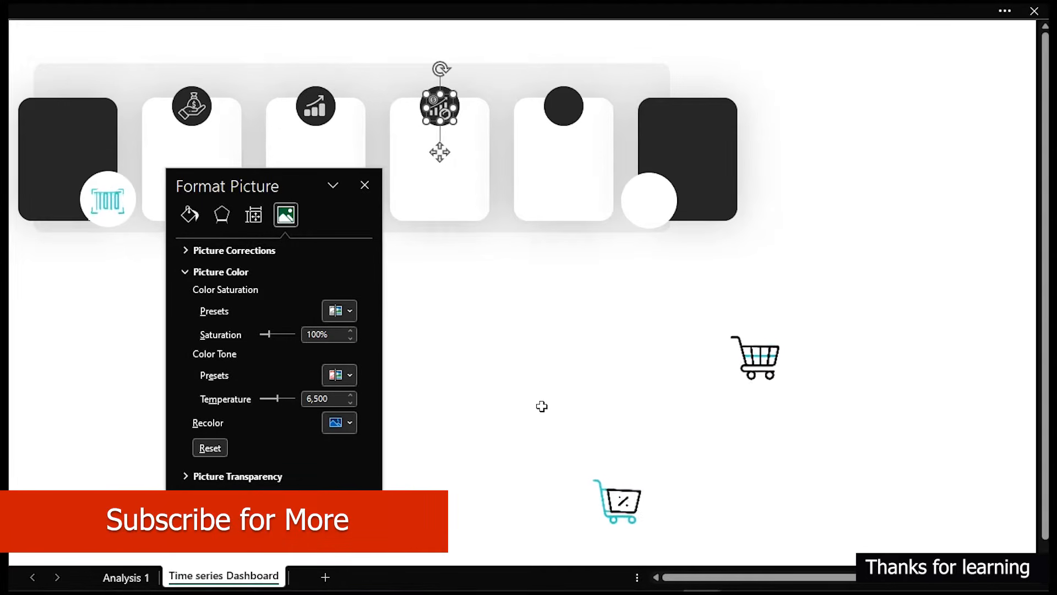
left_click(632, 477)
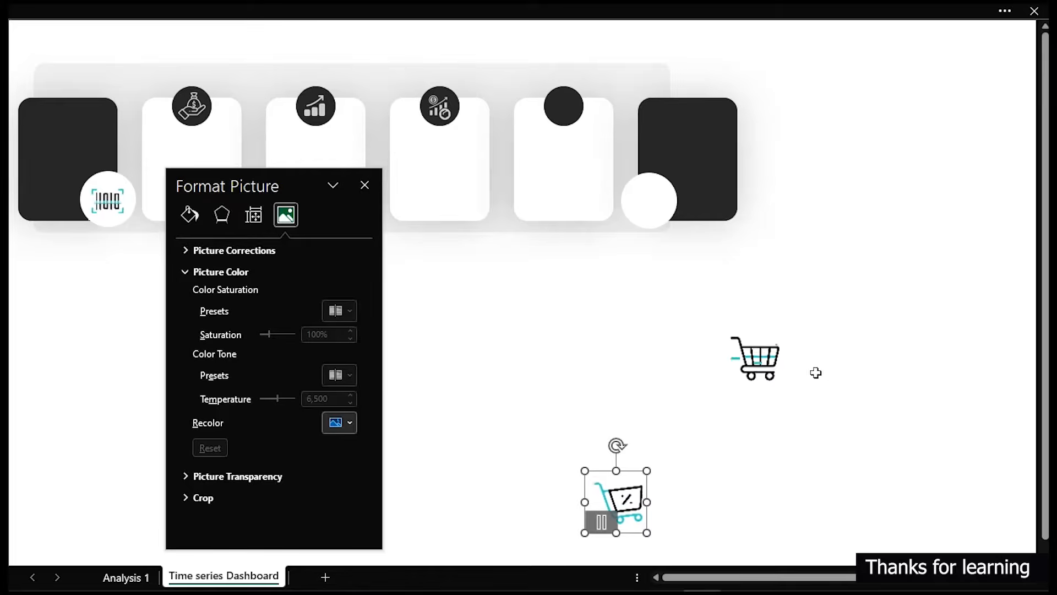
left_click_drag(647, 470, 627, 493)
left_click_drag(616, 532, 658, 222)
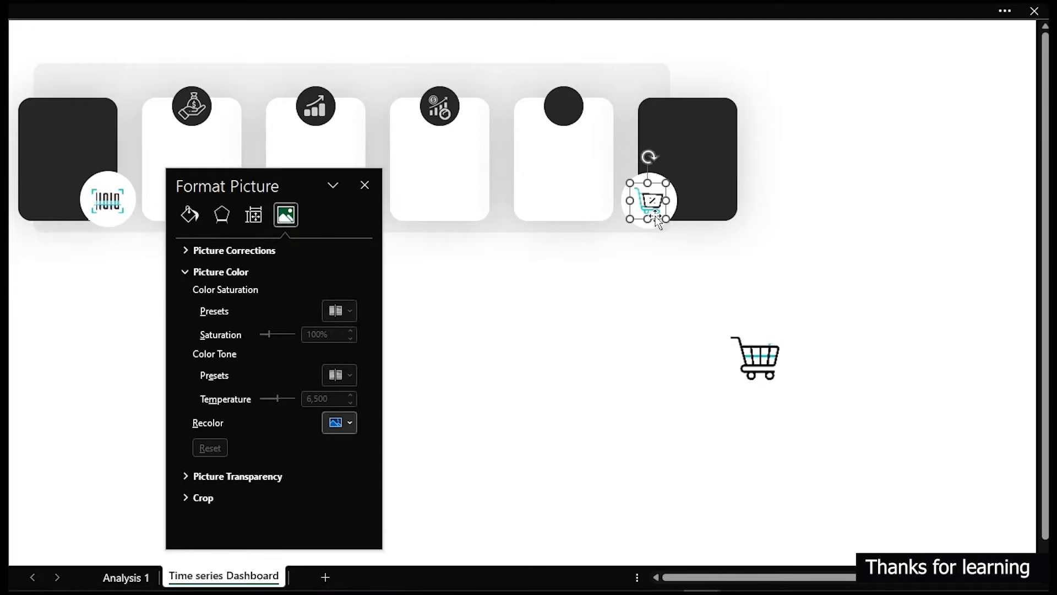
left_click(621, 332)
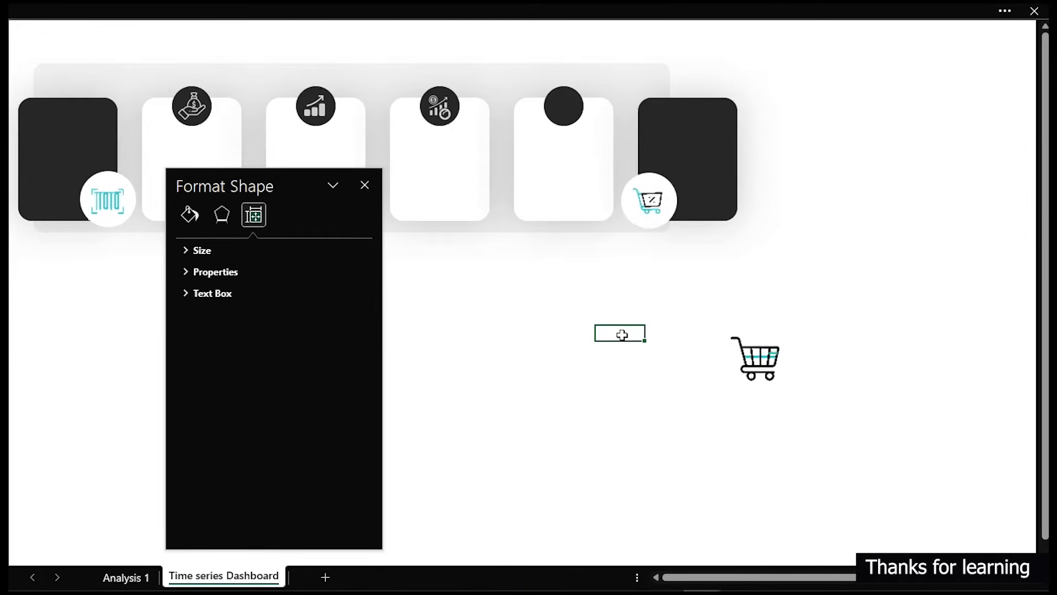
left_click(785, 338)
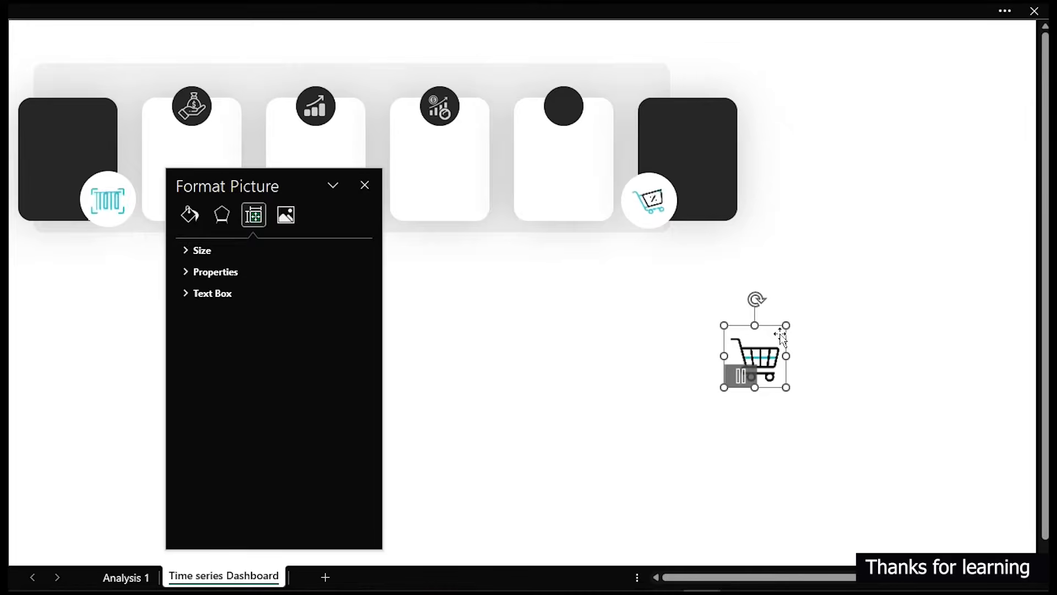
key("Delete")
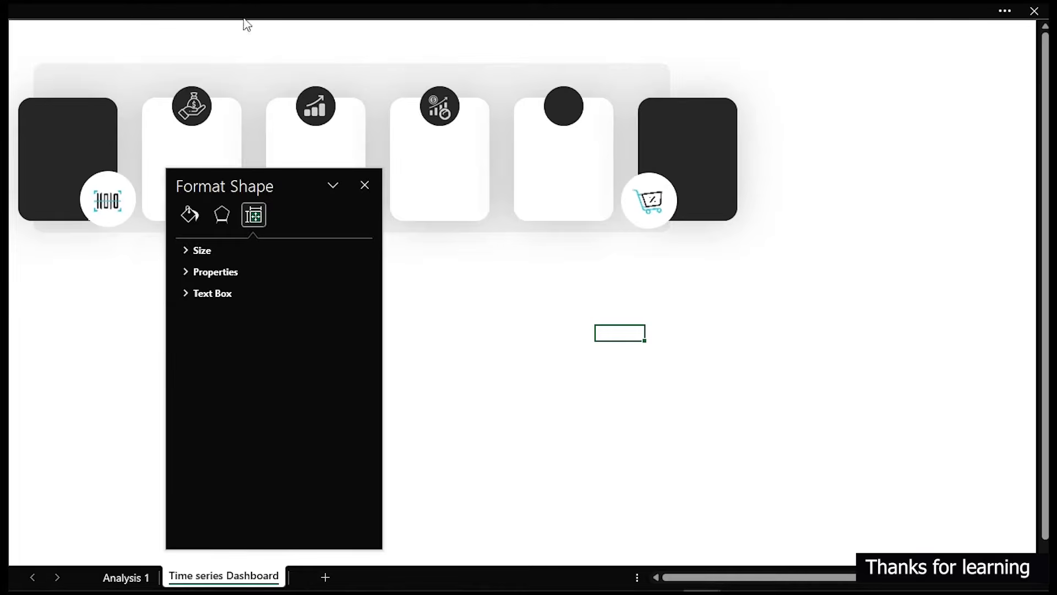
Switch to Flaticon in the browser, change the search category from animated icons to Icons and search for "profit".
left_click(253, 576)
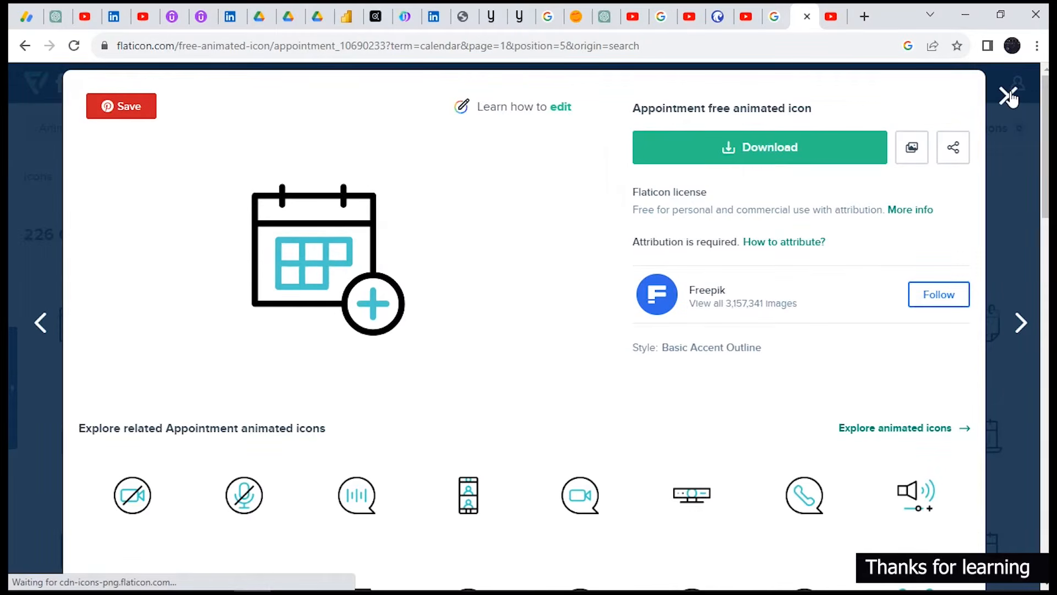
left_click(1008, 96)
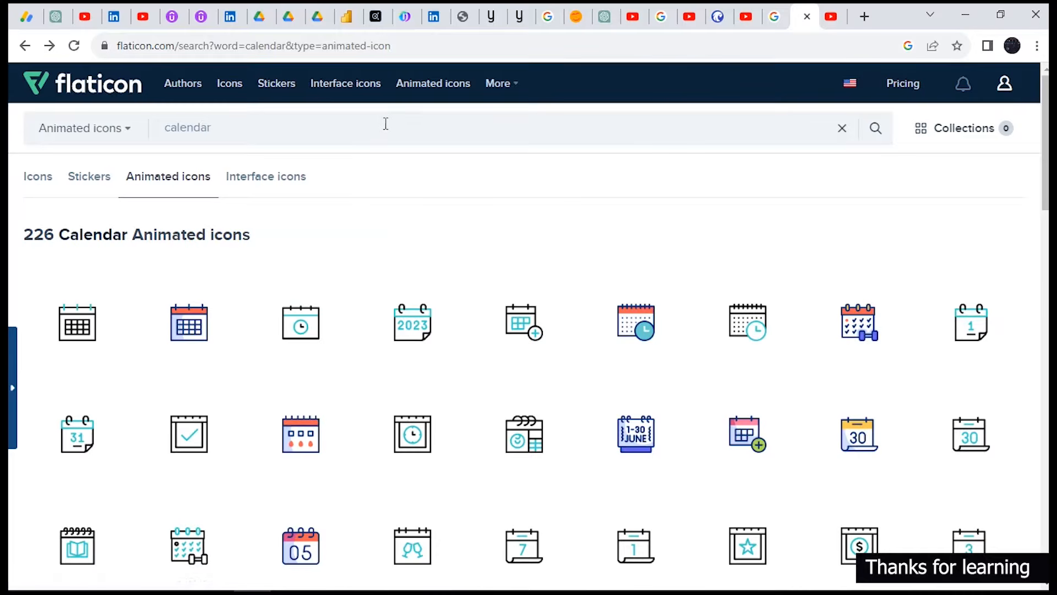
left_click(121, 135)
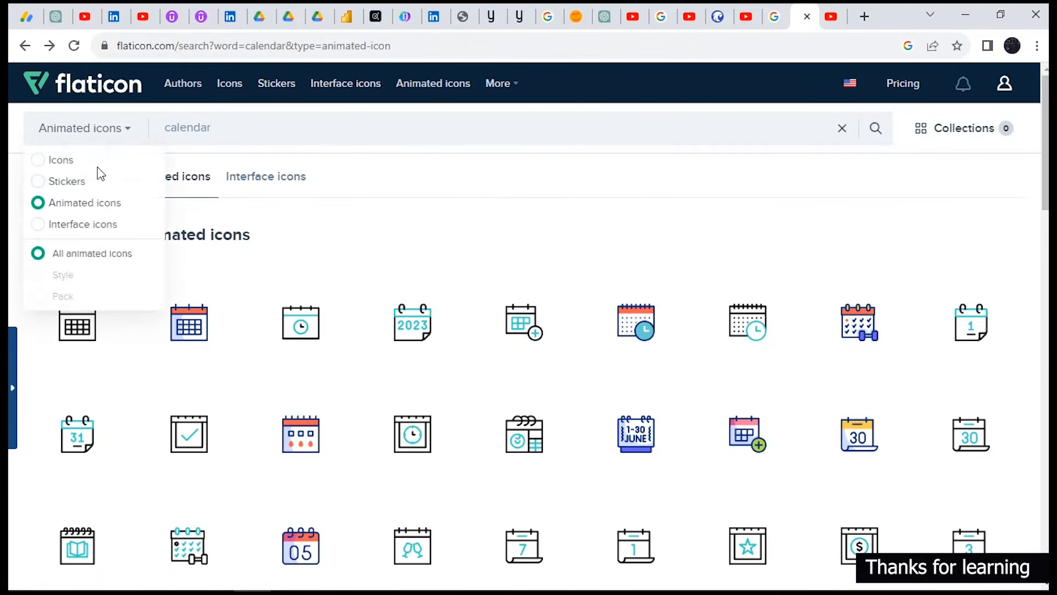
left_click(123, 135)
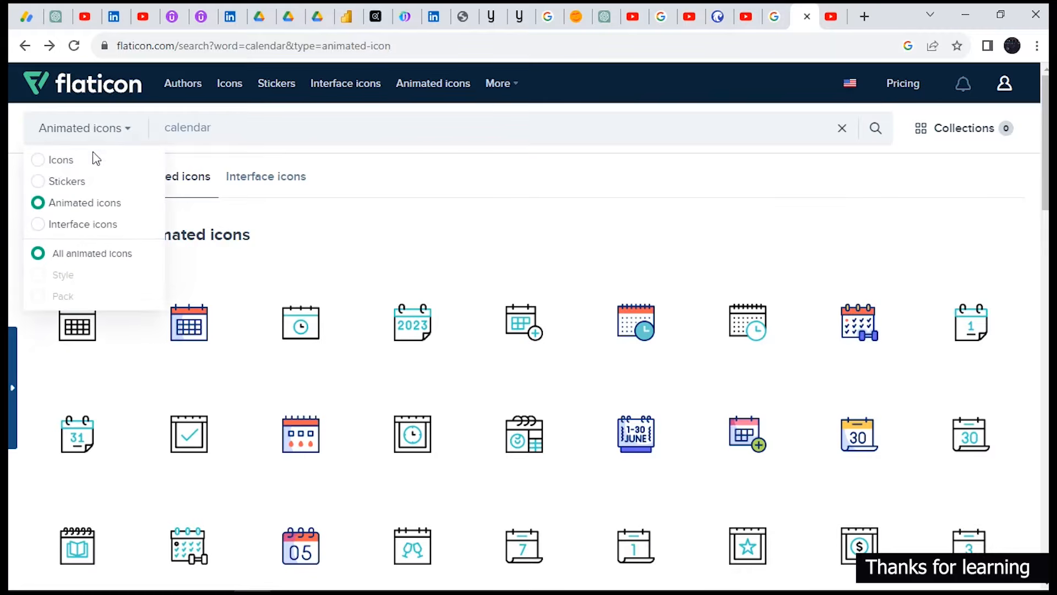
left_click(39, 160)
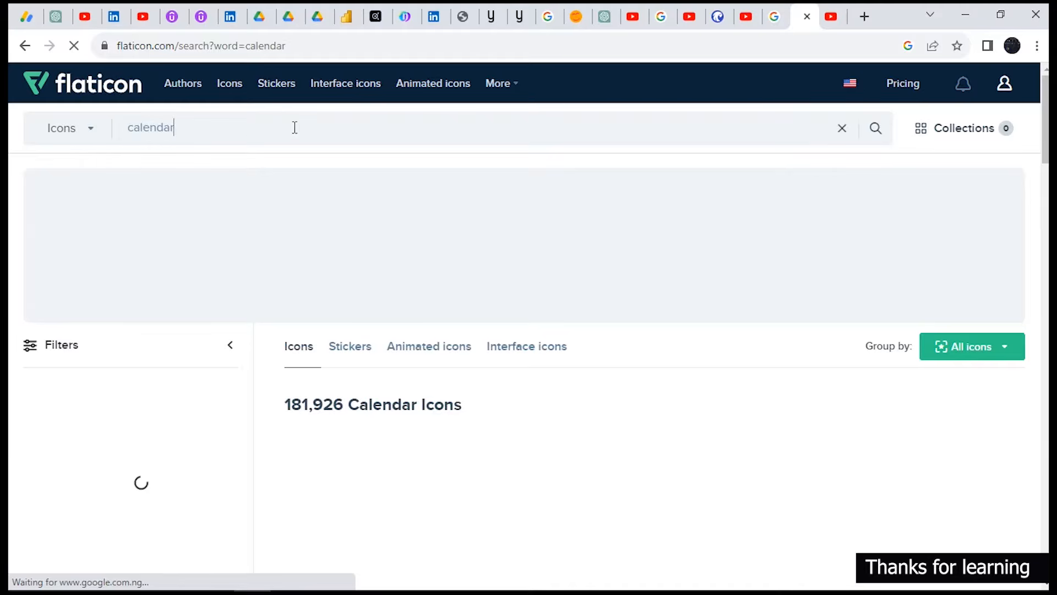
left_click_drag(292, 127, 73, 134)
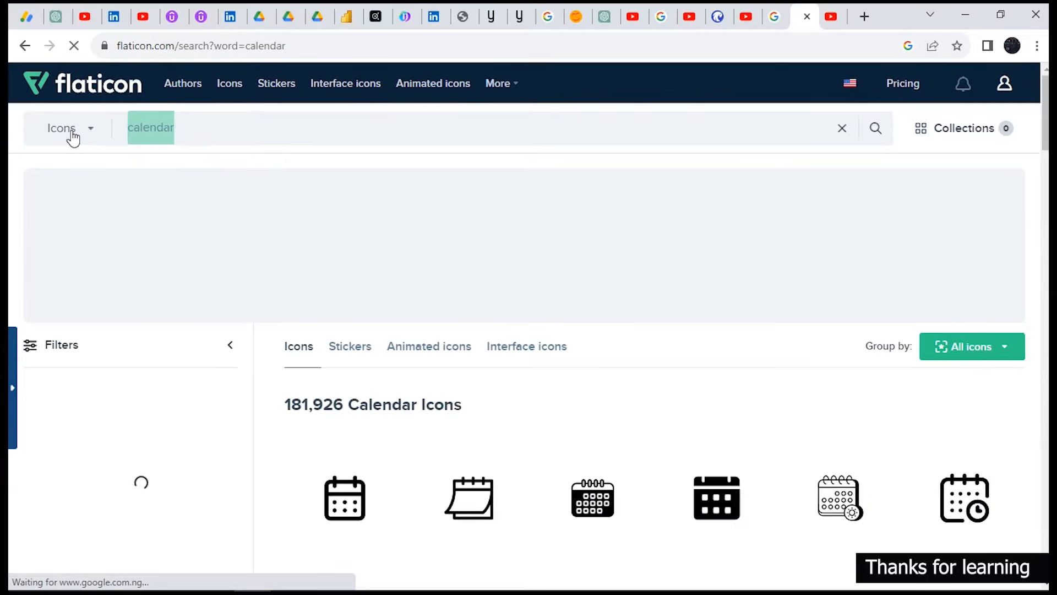
type("profit")
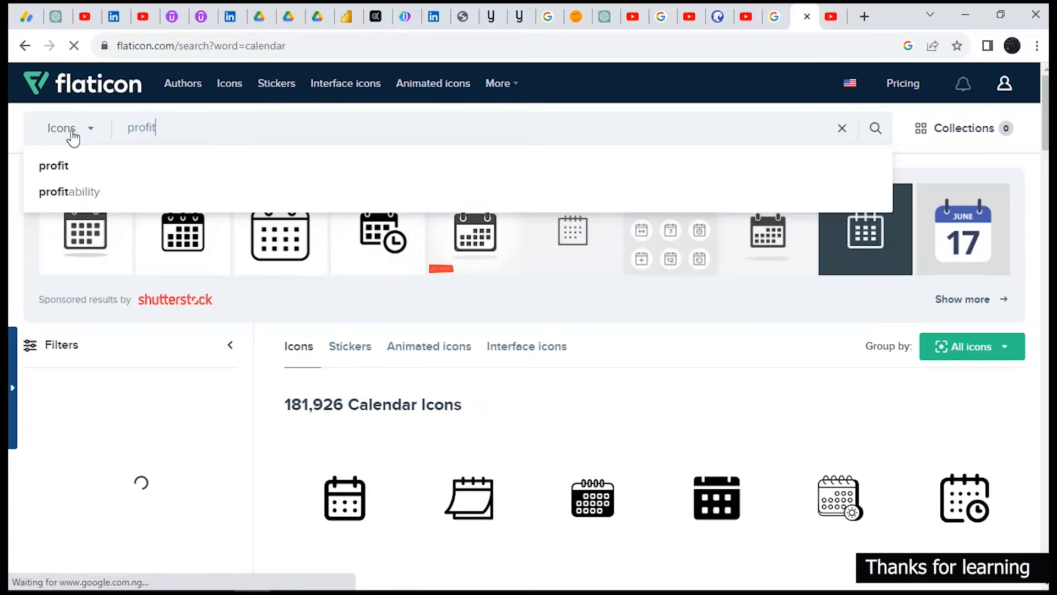
key("Return")
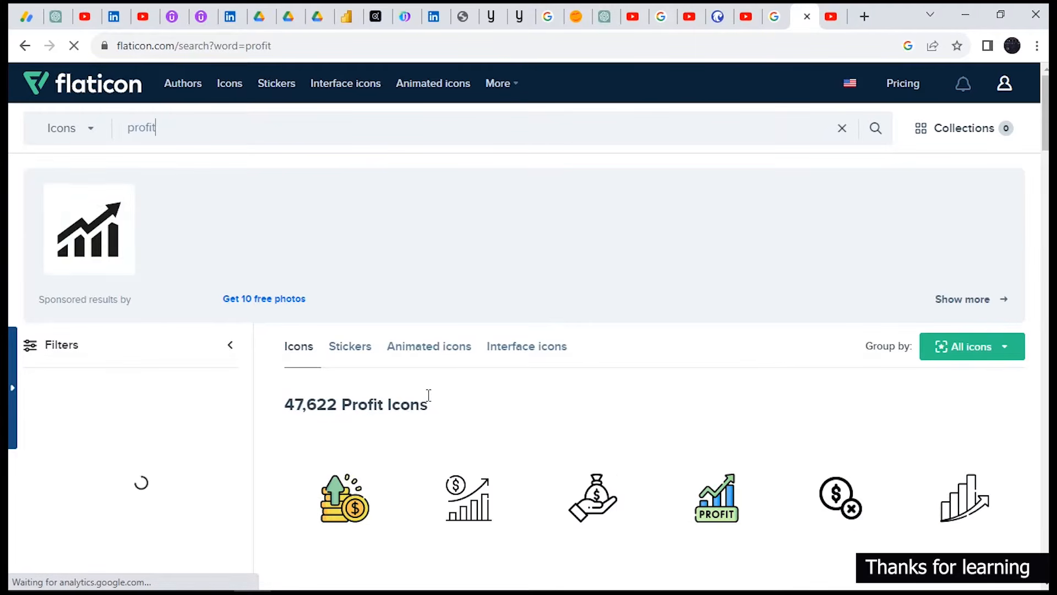
Check the money-bag-in-hand profit icon against the icons already on the dashboard and return to the profit search results.
scroll(429, 404, "down", 1)
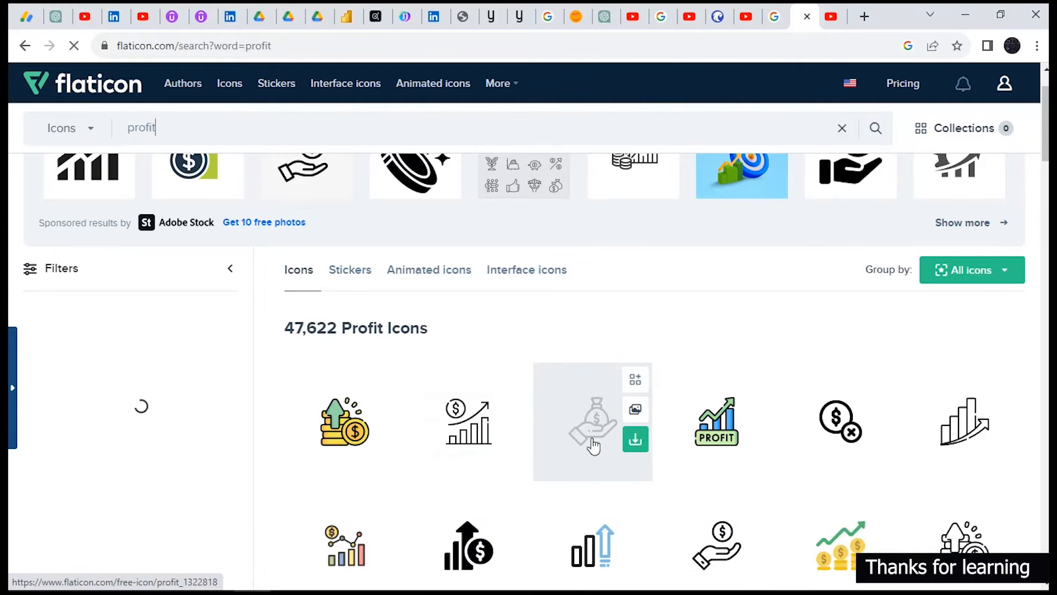
scroll(613, 495, "down", 1)
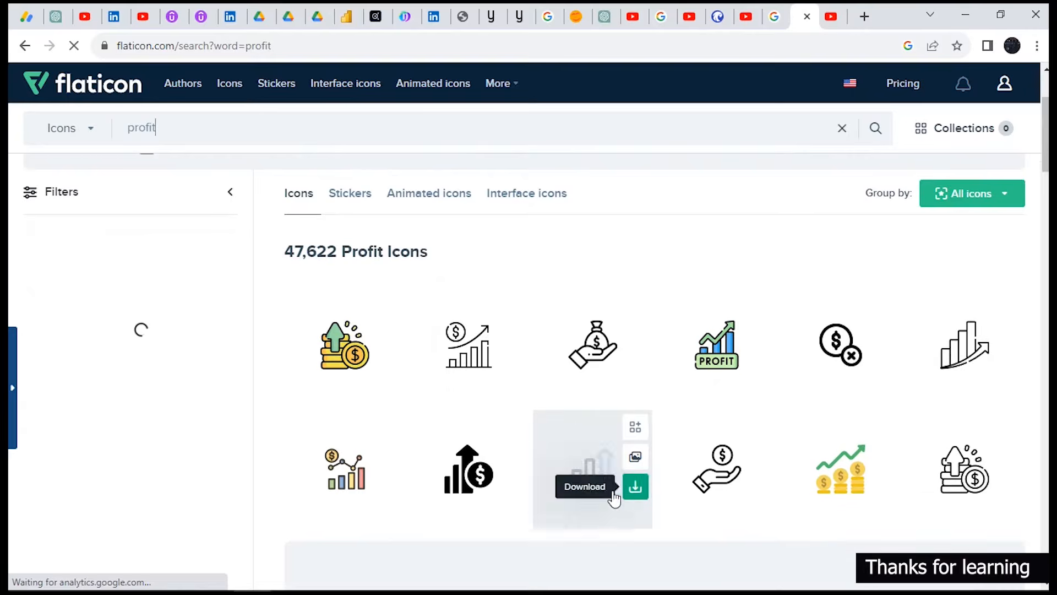
scroll(427, 497, "down", 1)
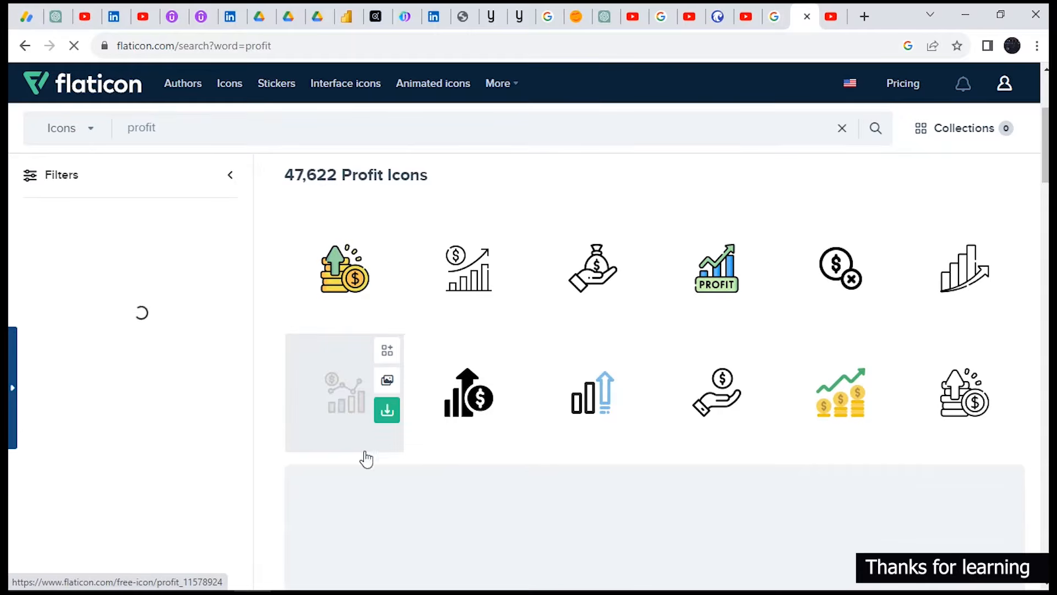
left_click(599, 270)
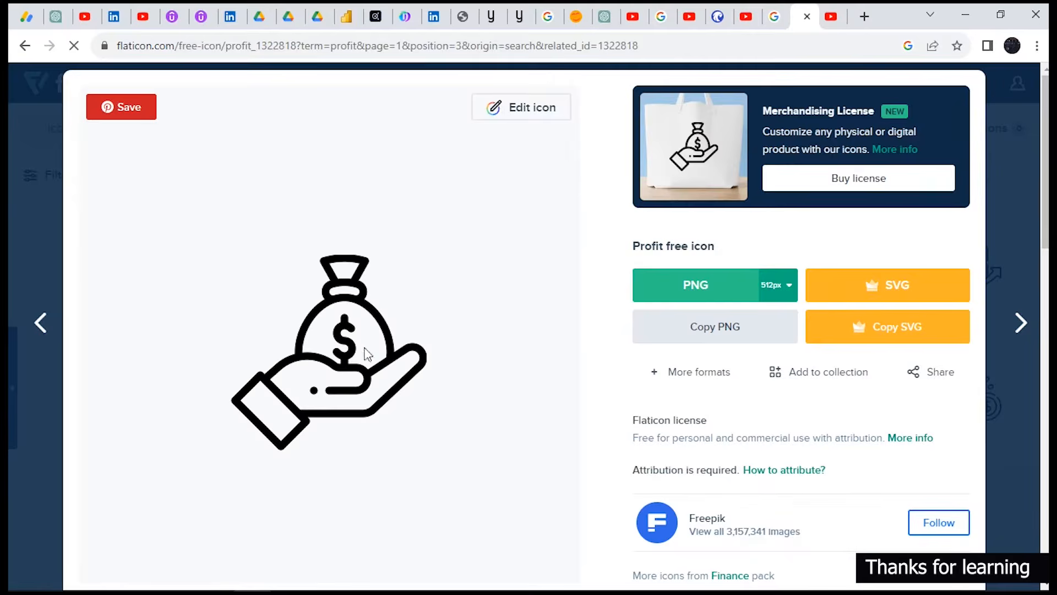
left_click(969, 11)
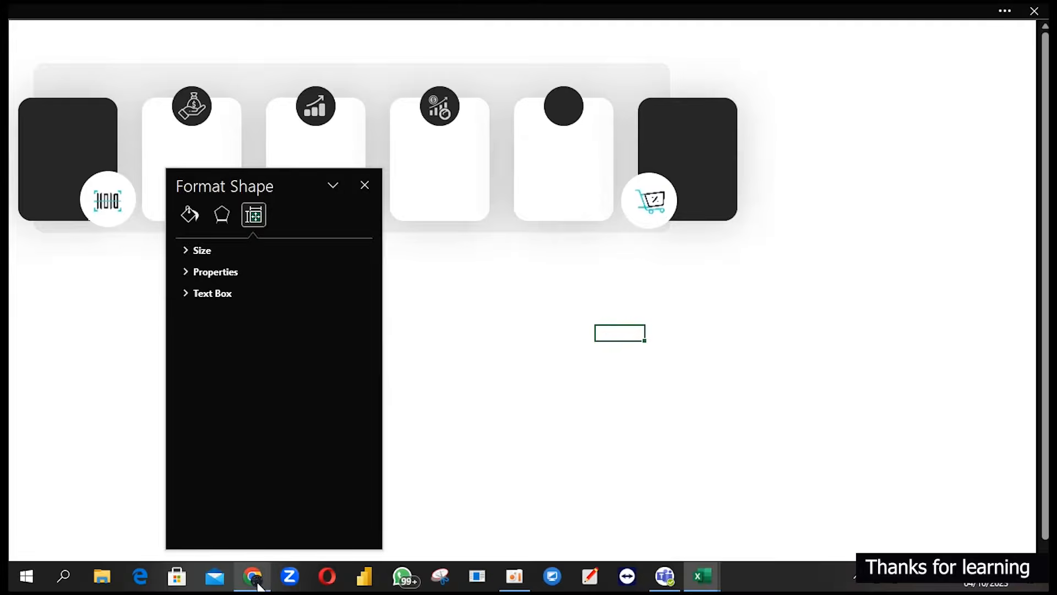
left_click(254, 580)
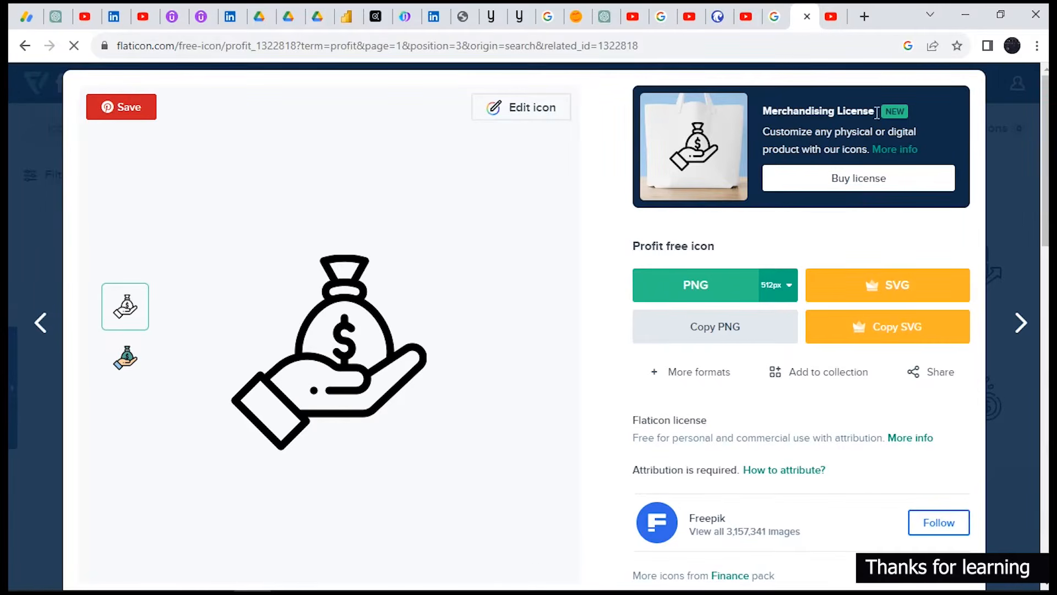
left_click(687, 40)
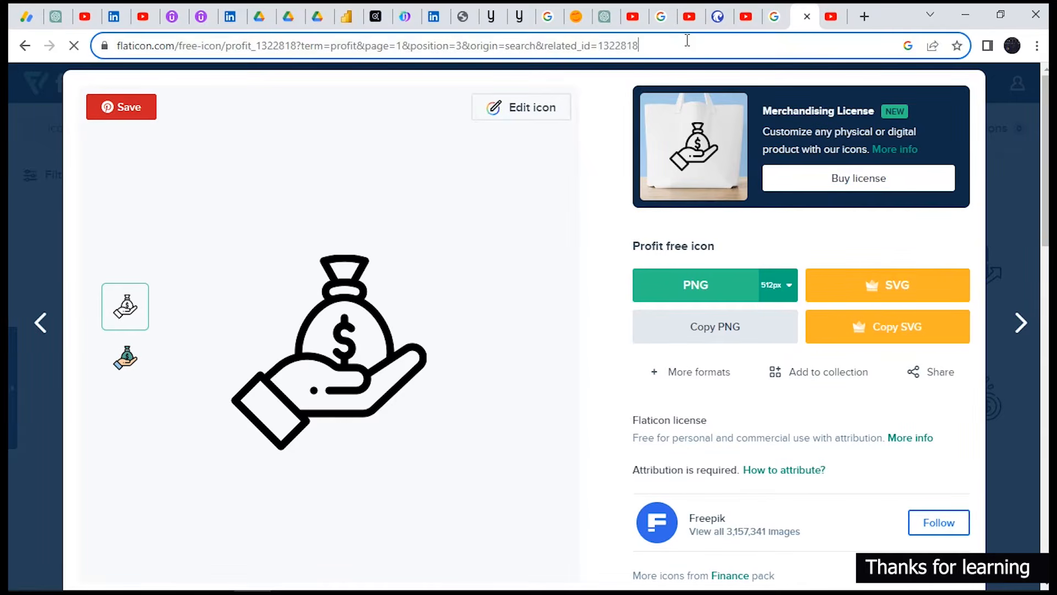
left_click(688, 40)
left_click_drag(714, 39, 238, 54)
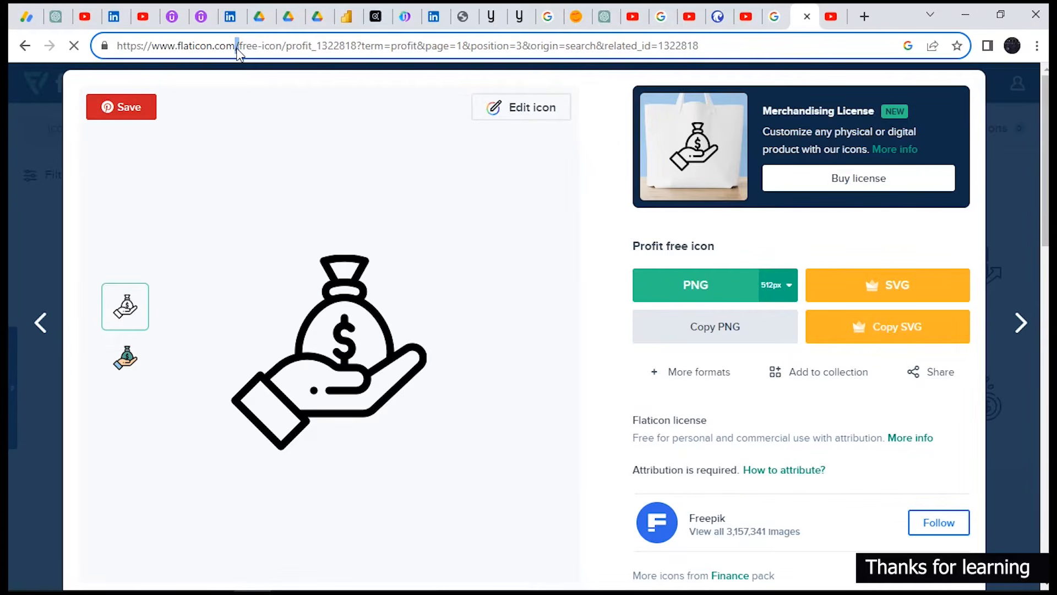
key("alt+Left")
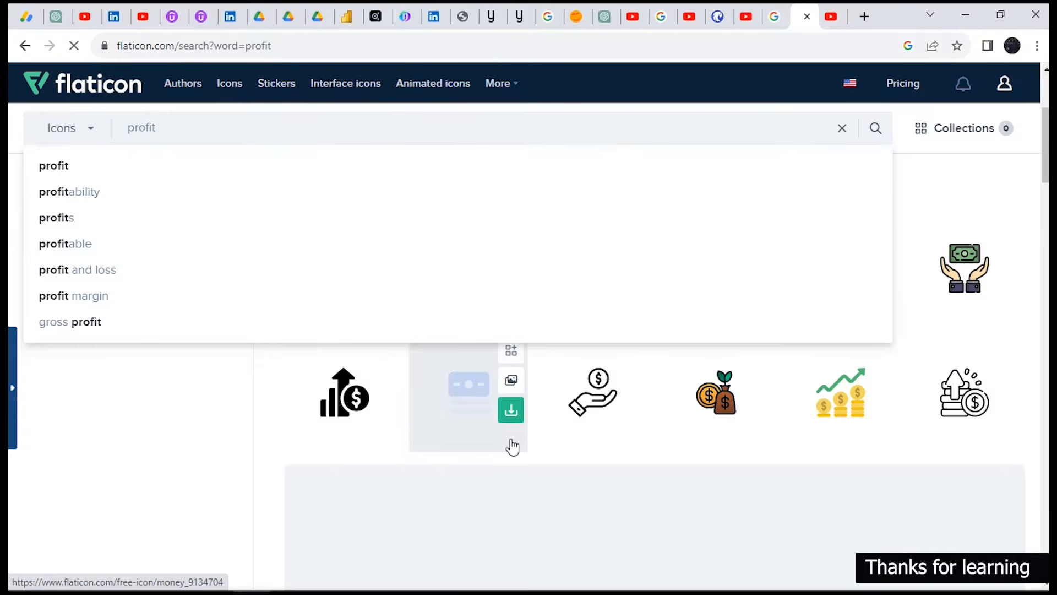
Download the black profit icon with rising bars, an arrow and a dollar coin as a free 512px PNG.
left_click(345, 402)
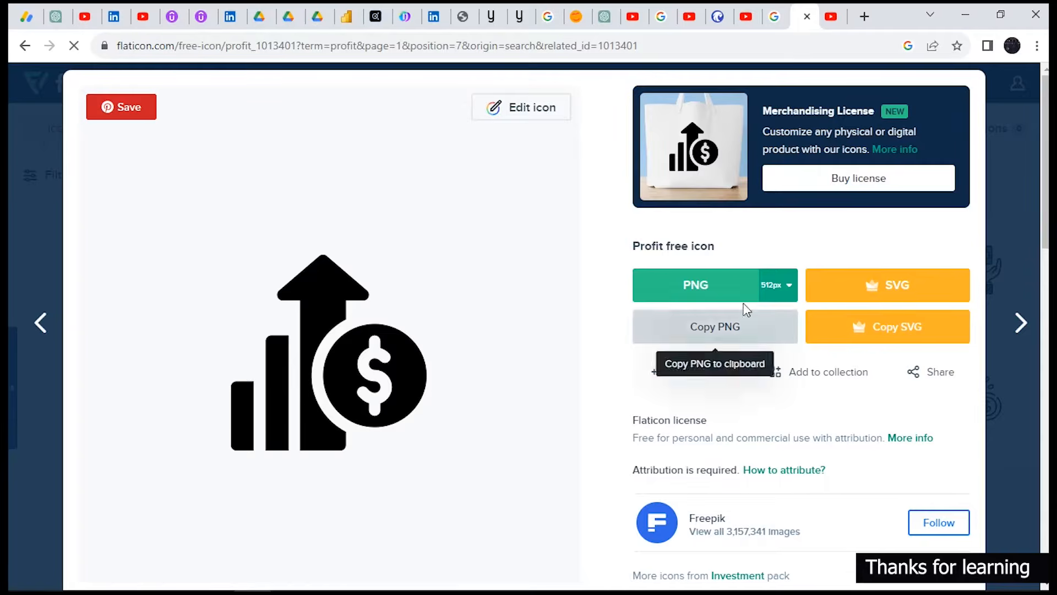
left_click(710, 288)
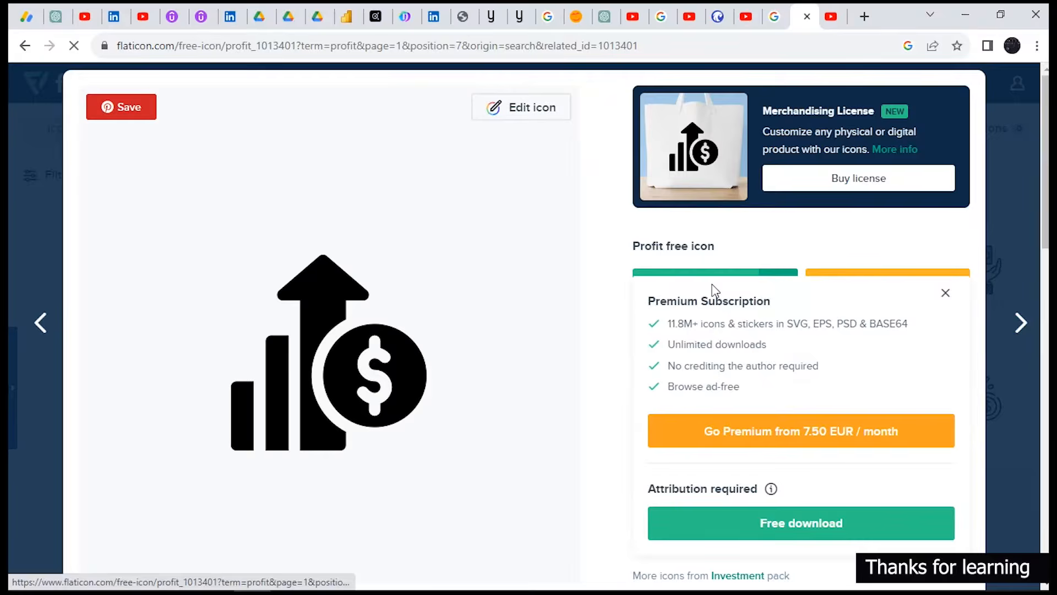
left_click(811, 533)
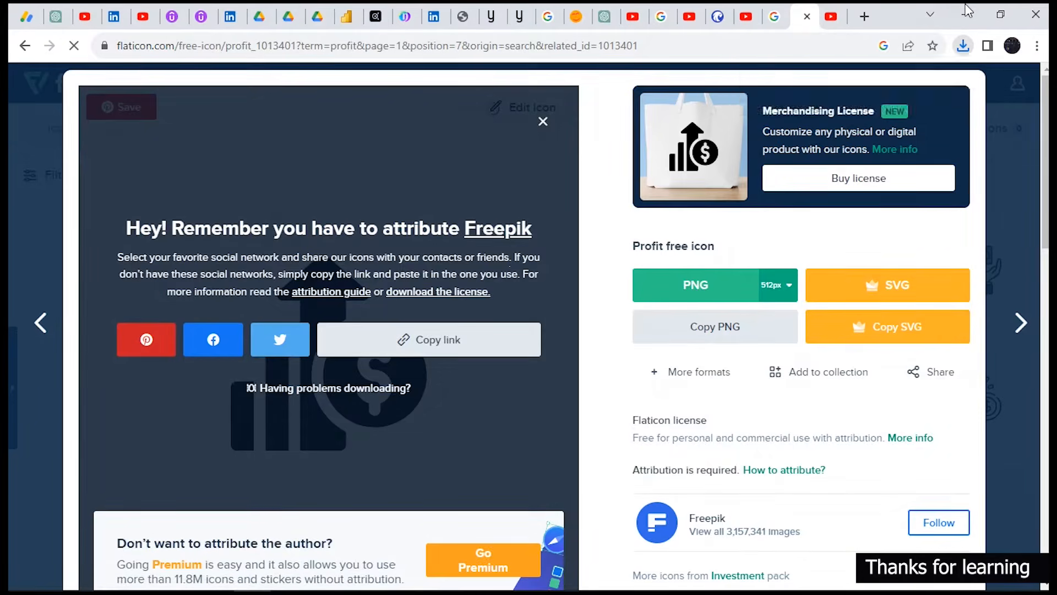
Switch back to Excel and insert the "profit" picture from the Downloads folder into the dashboard sheet.
left_click(968, 10)
left_click(231, 41)
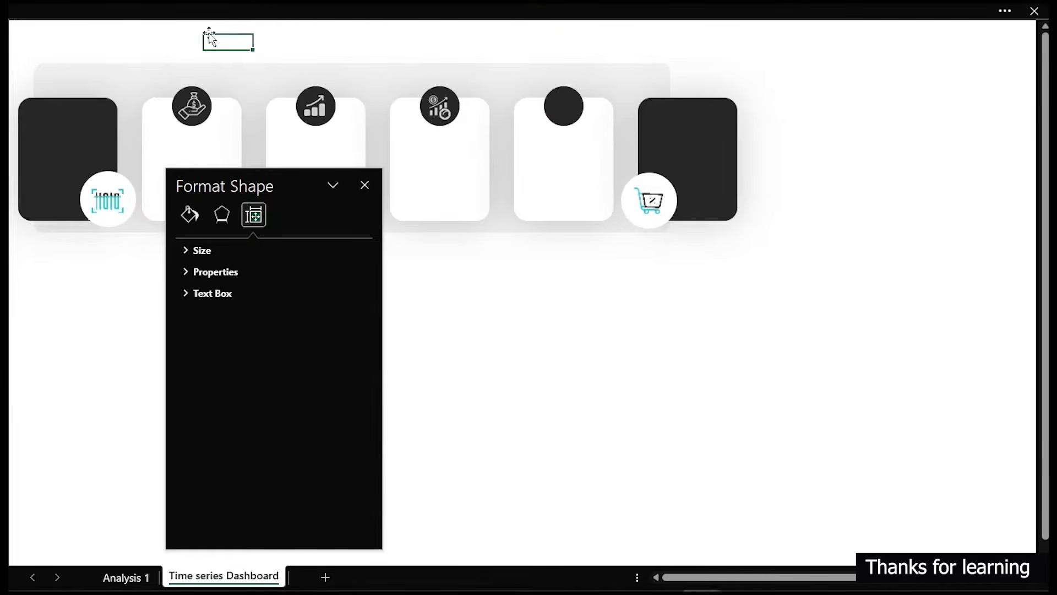
left_click(94, 16)
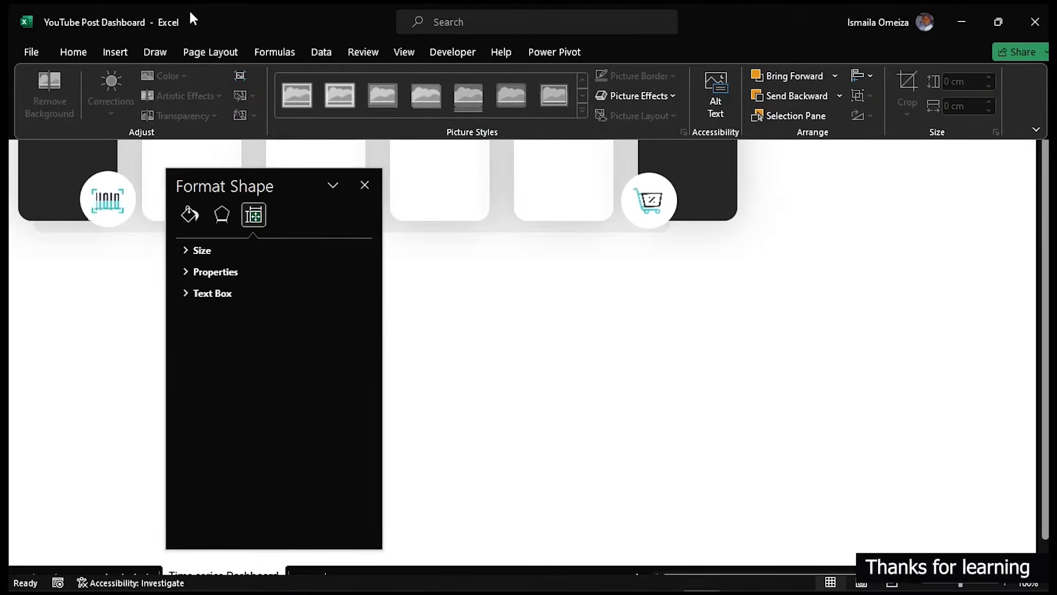
left_click(119, 51)
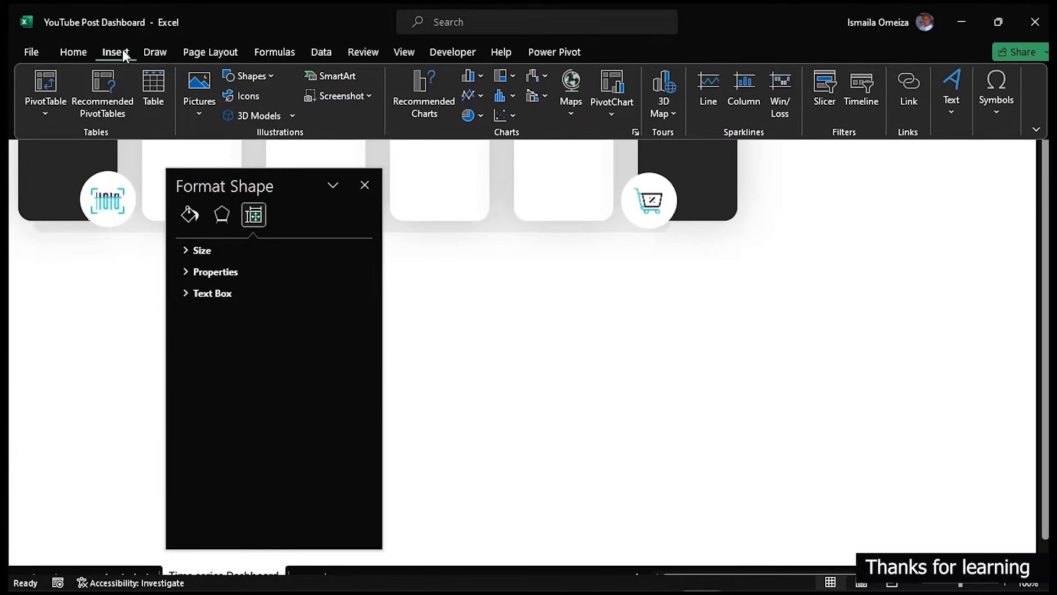
left_click(205, 108)
left_click(223, 161)
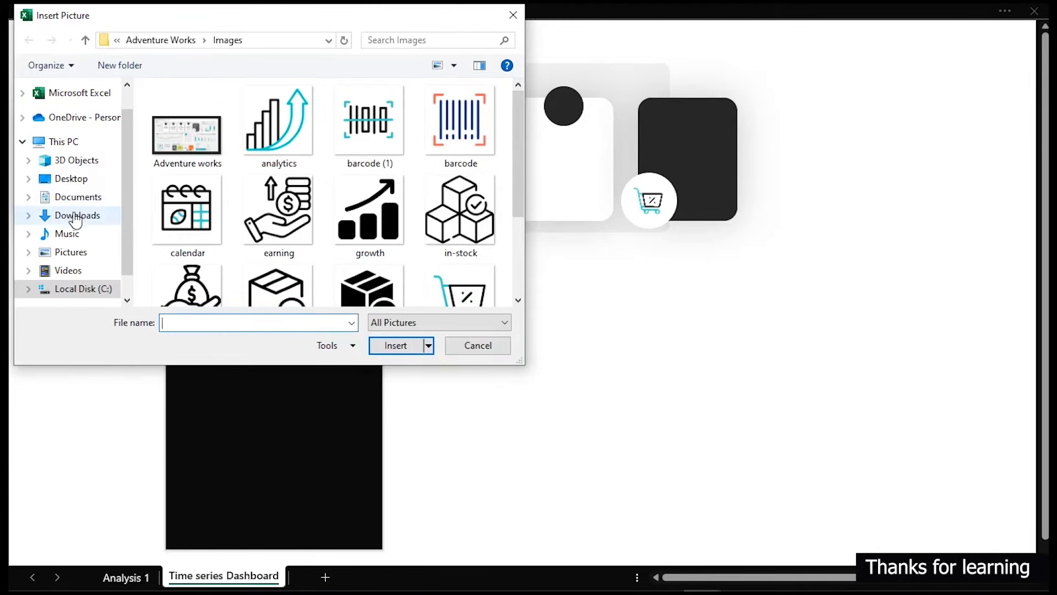
left_click(80, 215)
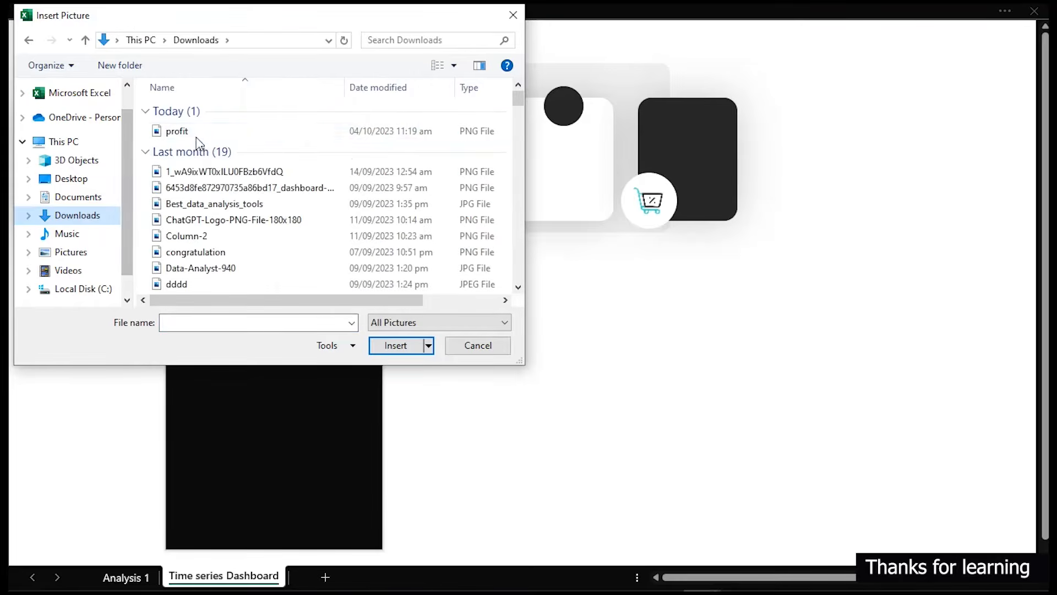
double_click(192, 130)
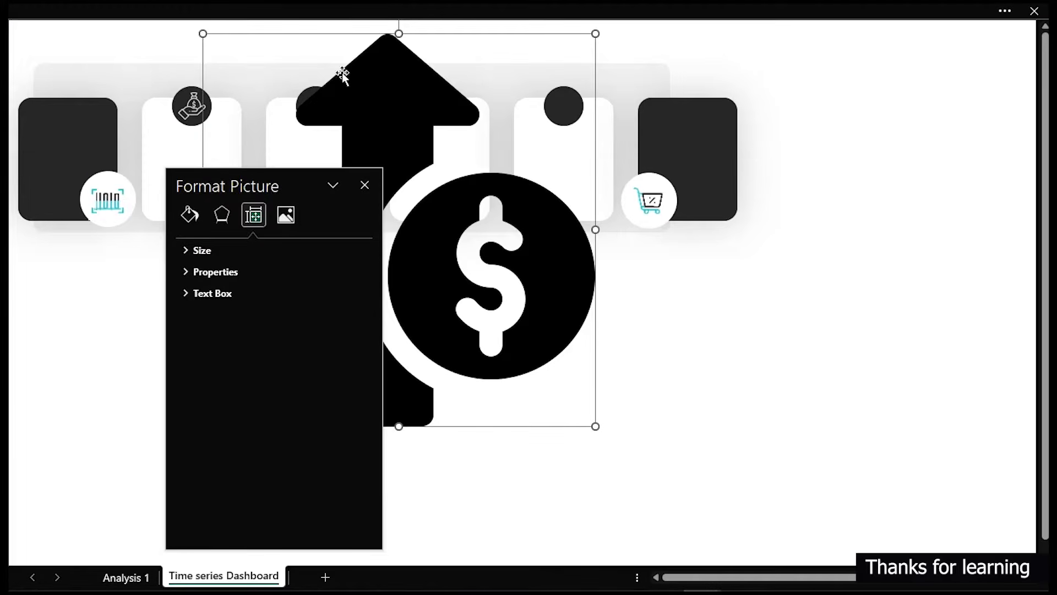
Shrink the profit picture to fit the dark circle on the fourth white card and recolor it light gray.
left_click_drag(203, 34, 566, 129)
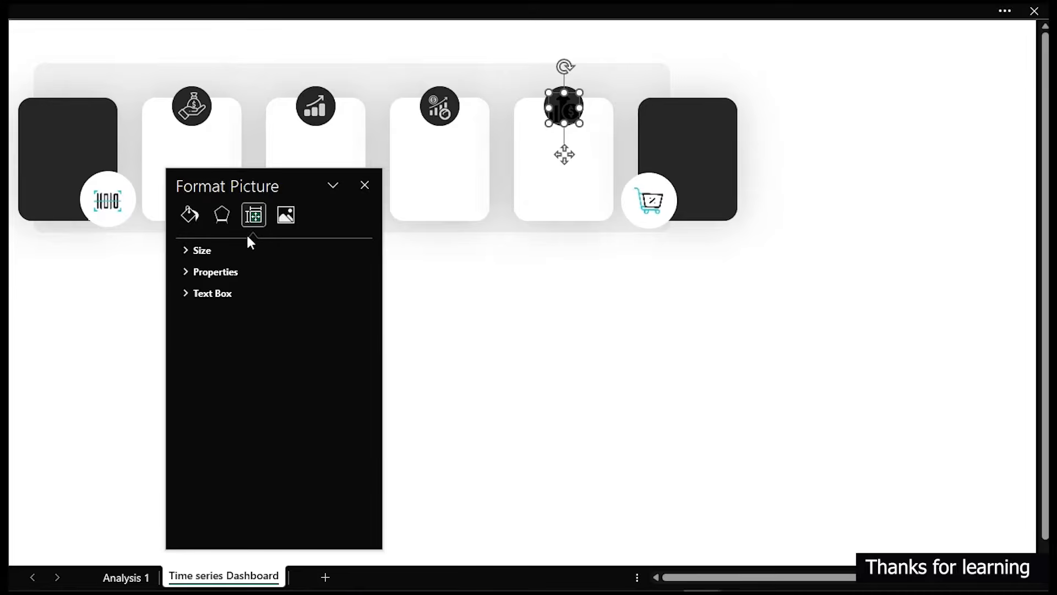
left_click(286, 215)
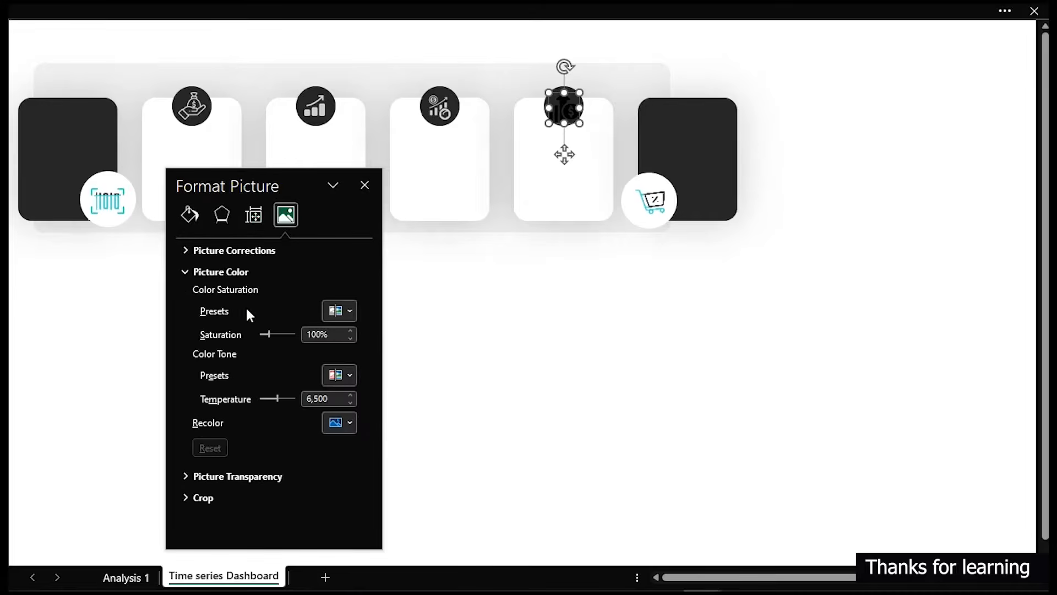
left_click(342, 375)
left_click(342, 375)
left_click(351, 422)
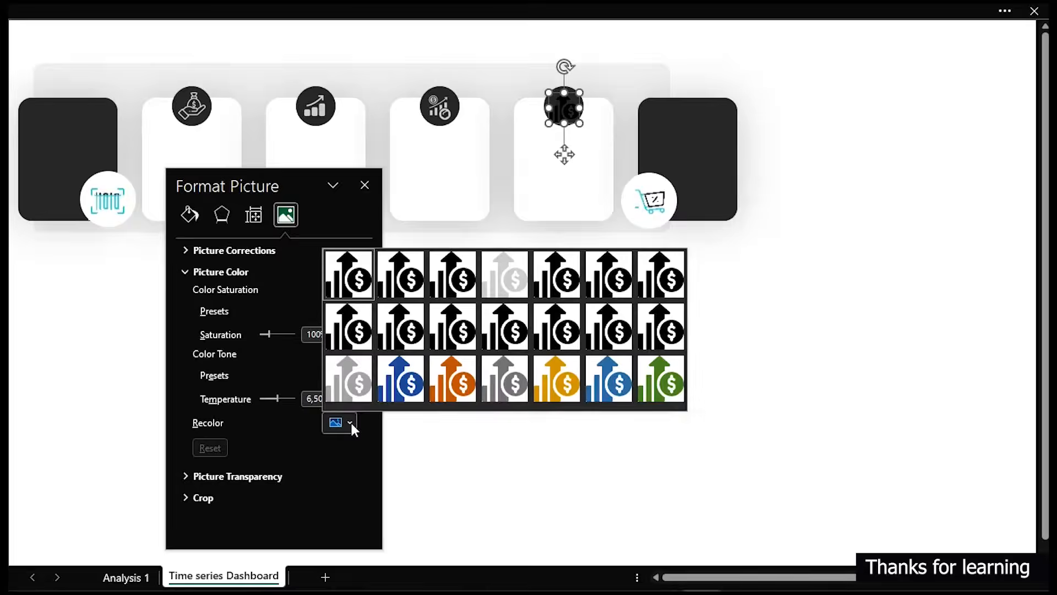
left_click(504, 279)
left_click_drag(548, 123, 551, 120)
key("Escape")
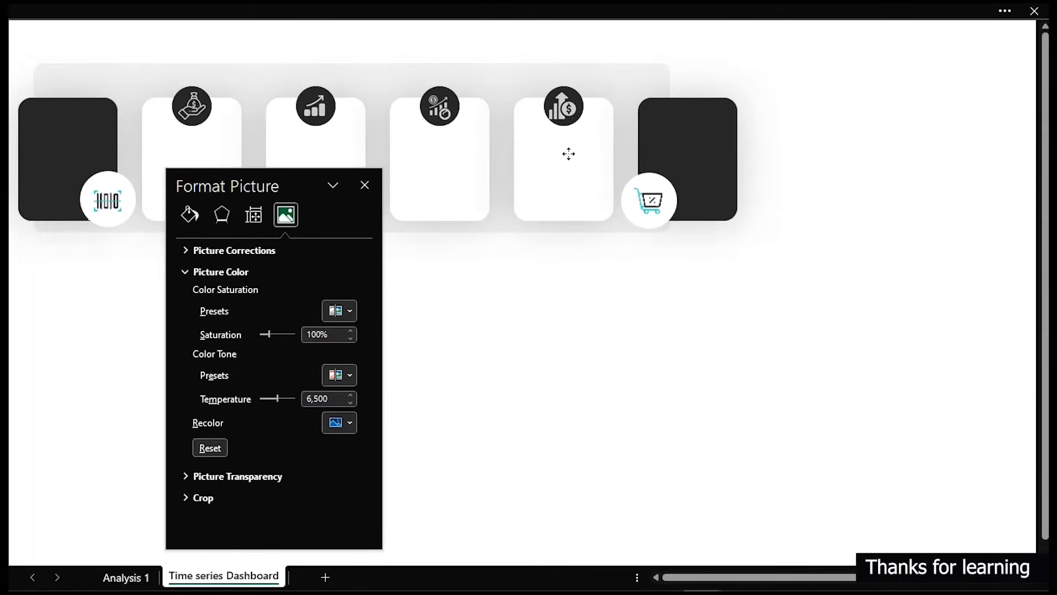
left_click(567, 151)
left_click(578, 332)
left_click(365, 185)
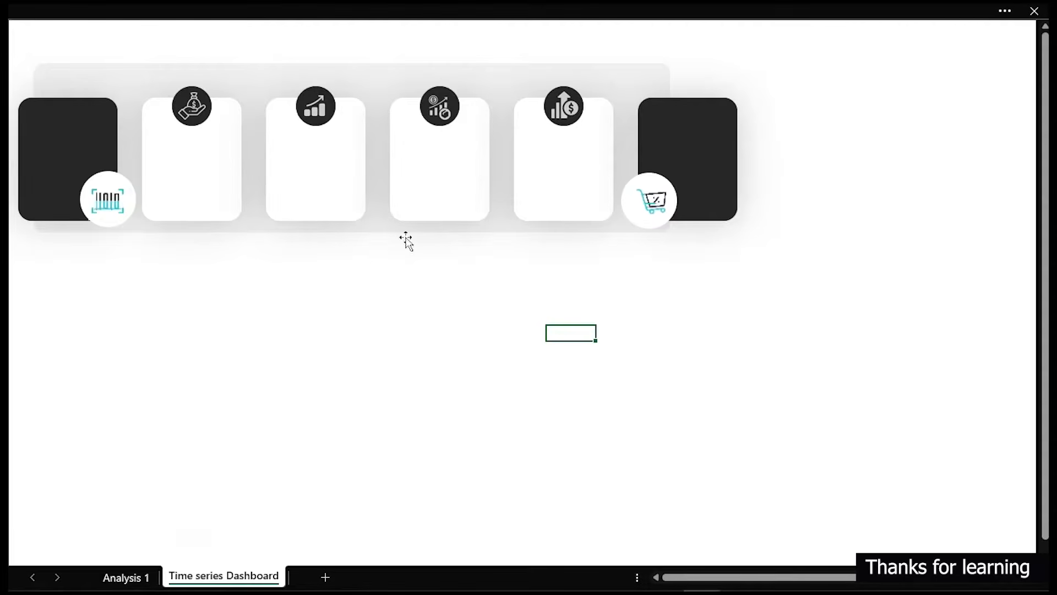
Check the metric headers on the Analysis 1 sheet and add a compact "Total Qty" text box below the dashboard cards.
left_click(130, 576)
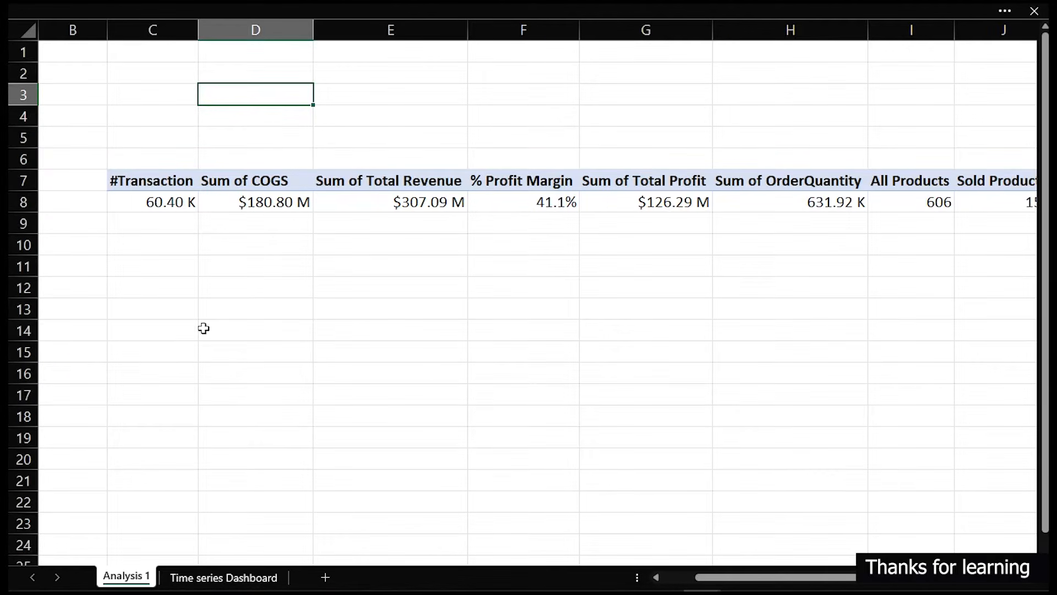
left_click(219, 582)
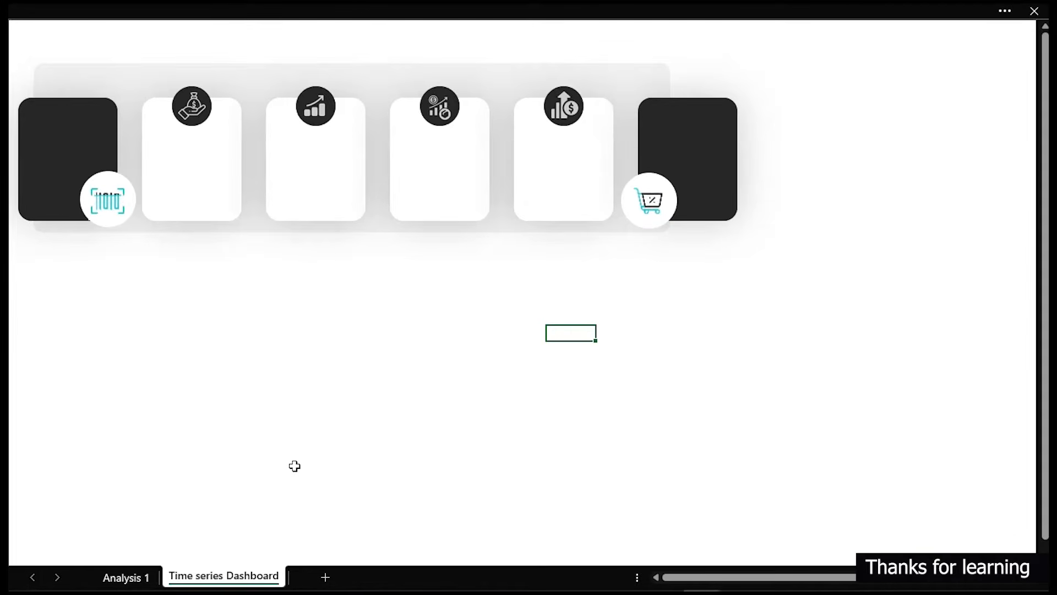
left_click(153, 3)
left_click(115, 51)
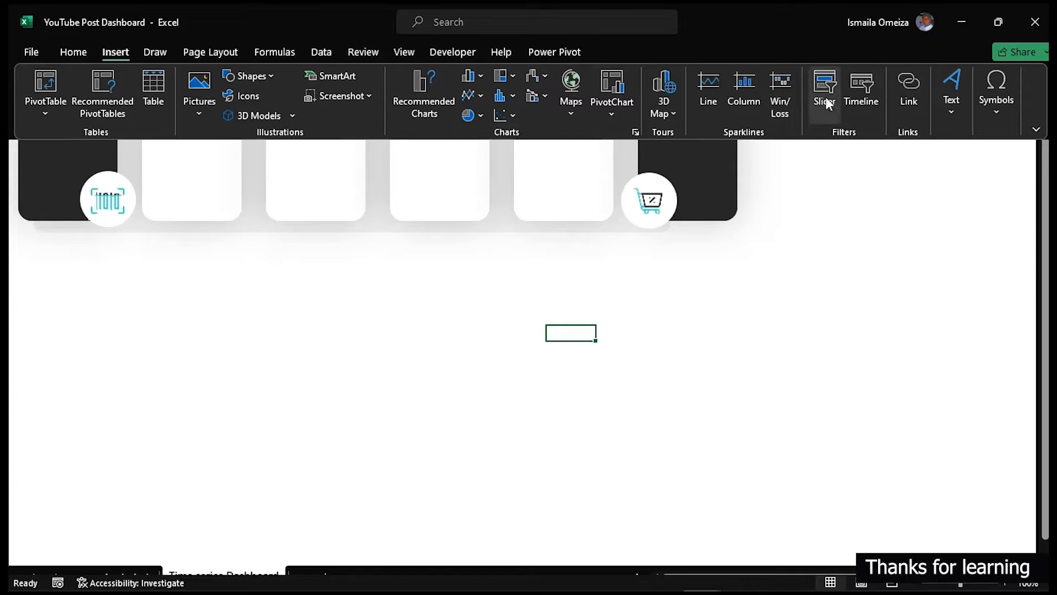
left_click(952, 117)
left_click(868, 161)
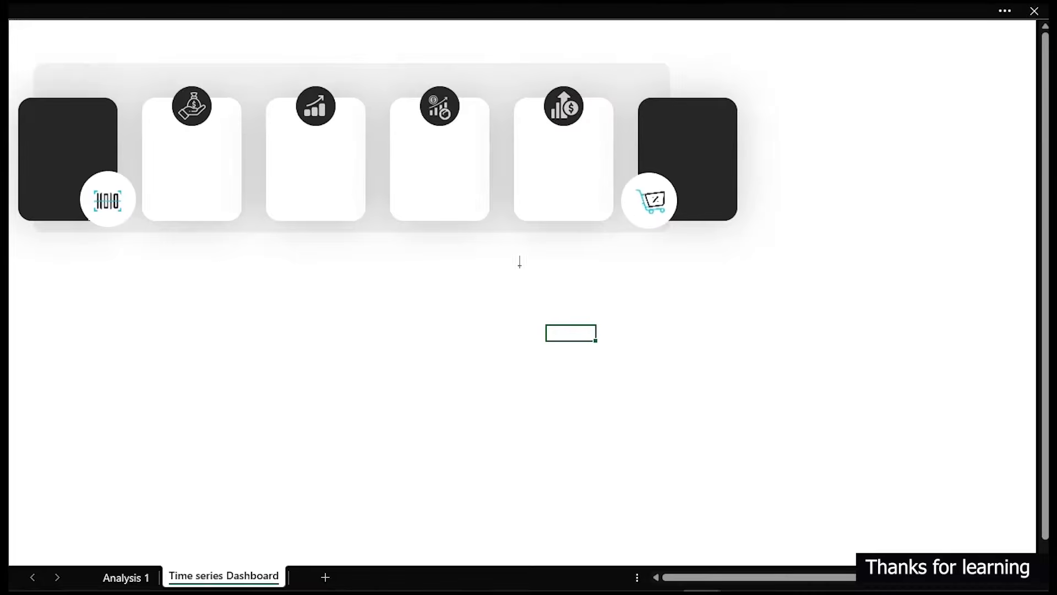
left_click_drag(147, 302, 325, 364)
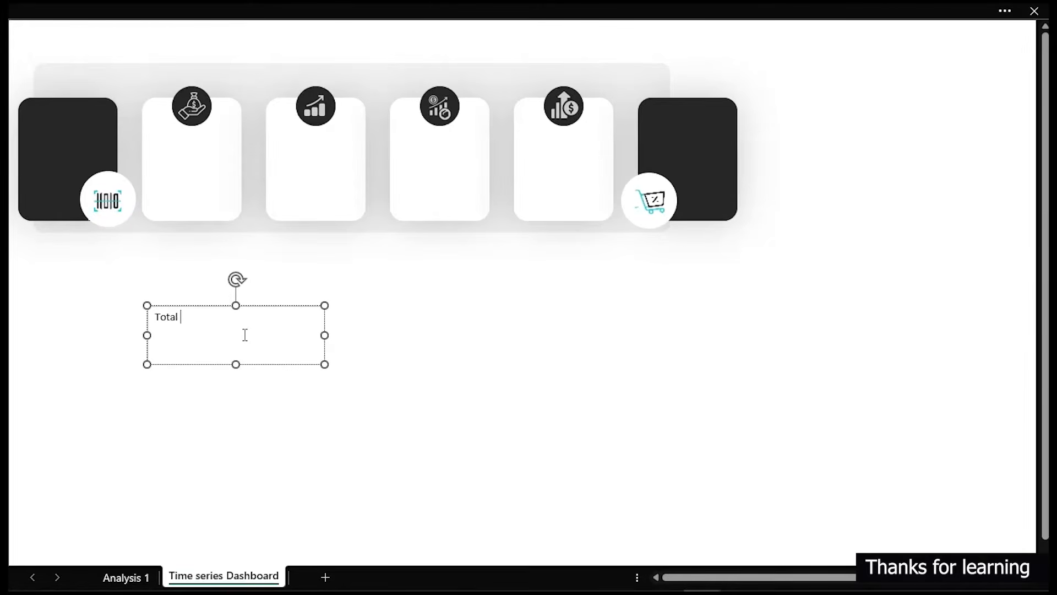
type("Total Qty")
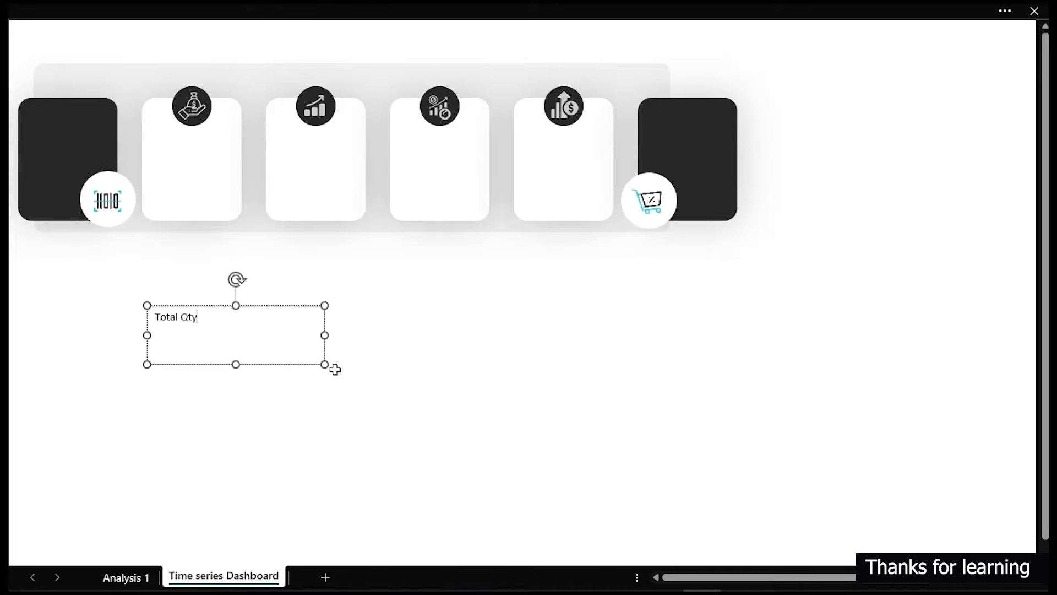
left_click_drag(323, 363, 231, 331)
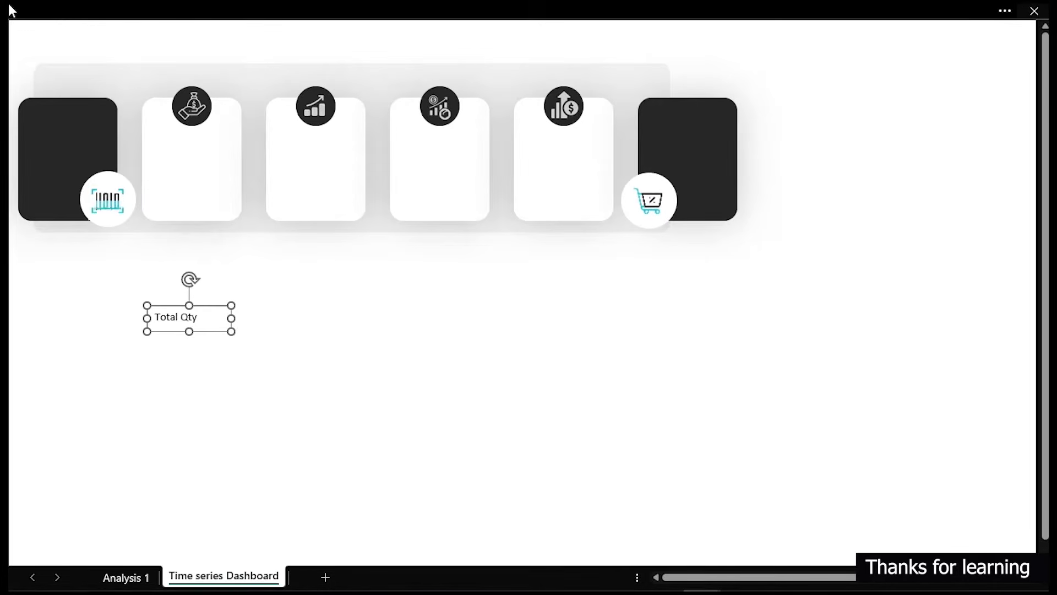
Center the "Total Qty" text horizontally and vertically, make it bold and color it very light gray.
left_click(144, 16)
left_click(312, 102)
left_click(312, 81)
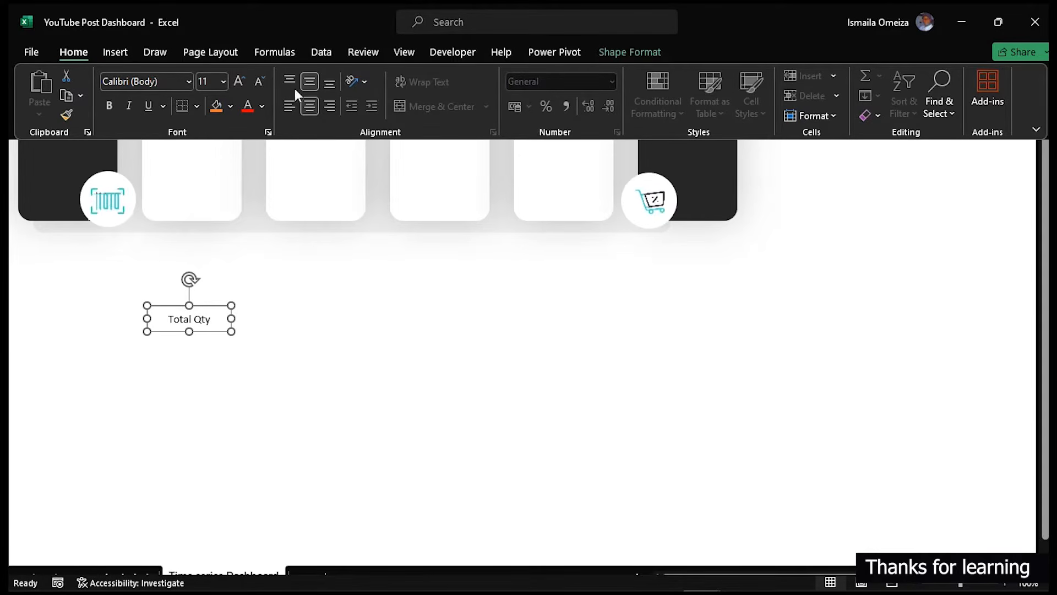
left_click(110, 110)
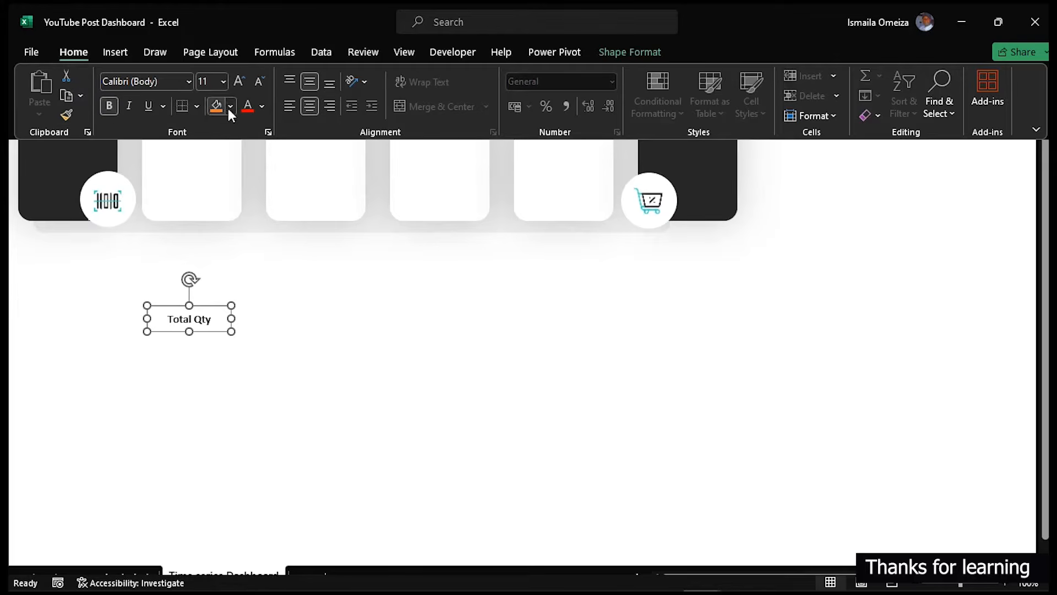
left_click(263, 106)
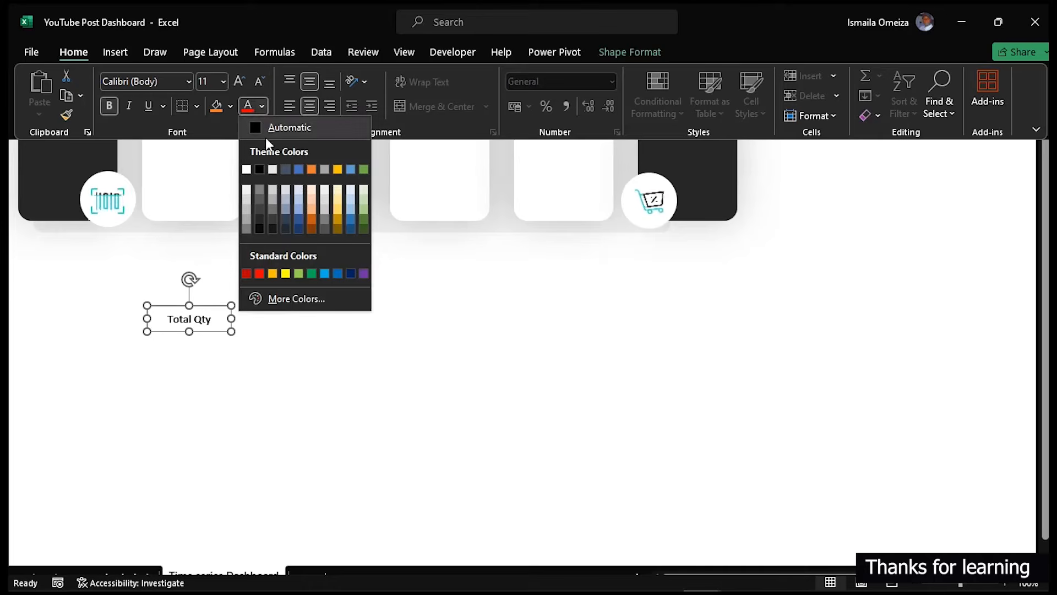
left_click(246, 191)
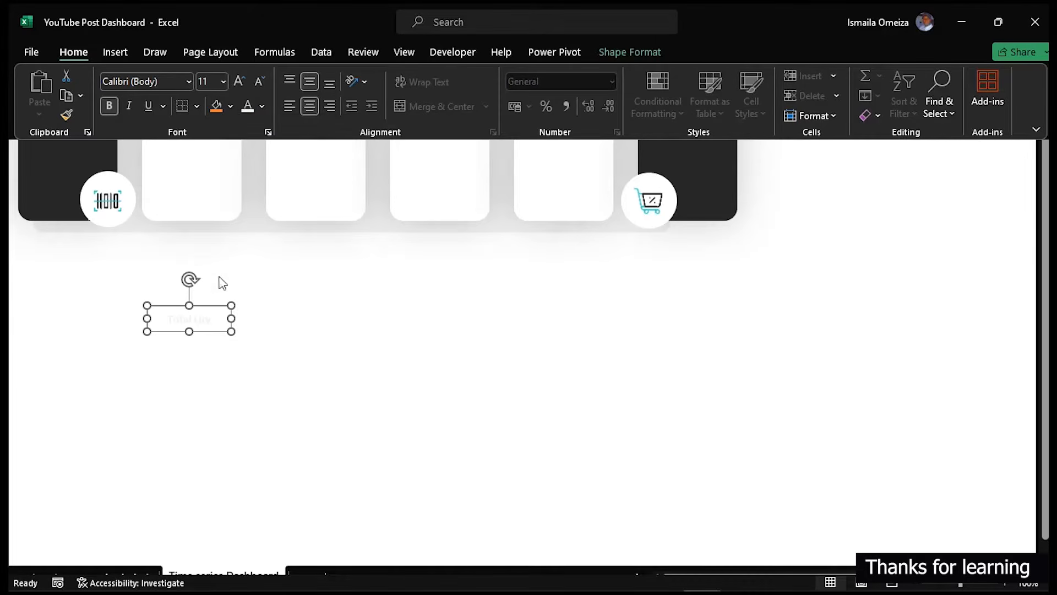
Move the "Total Qty" text box to the upper part of the first dark card and remove its fill and outline.
key("ctrl+shift+F1")
left_click_drag(206, 305, 82, 107)
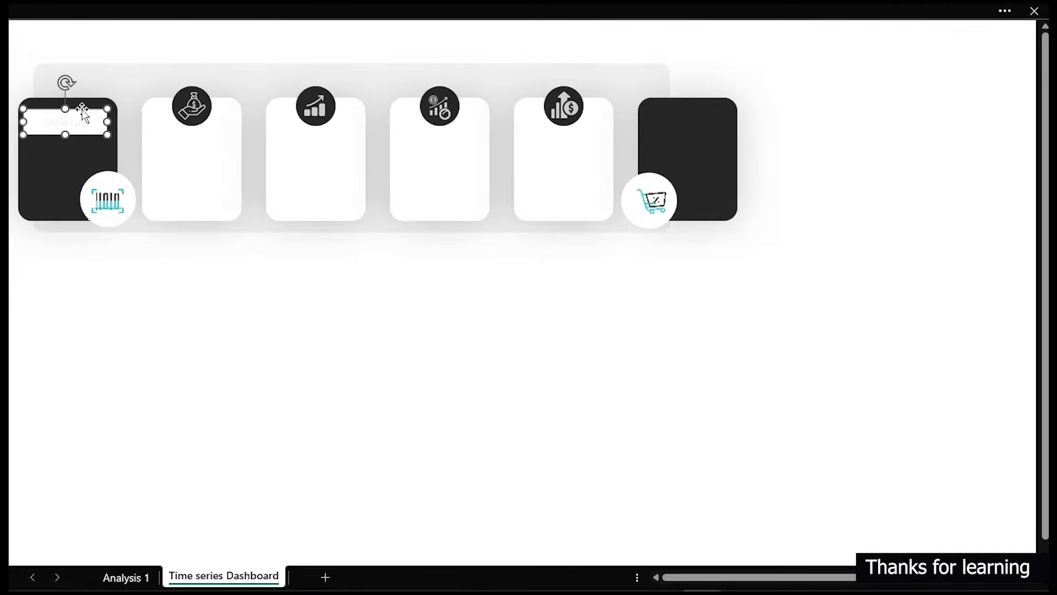
key("ctrl+1")
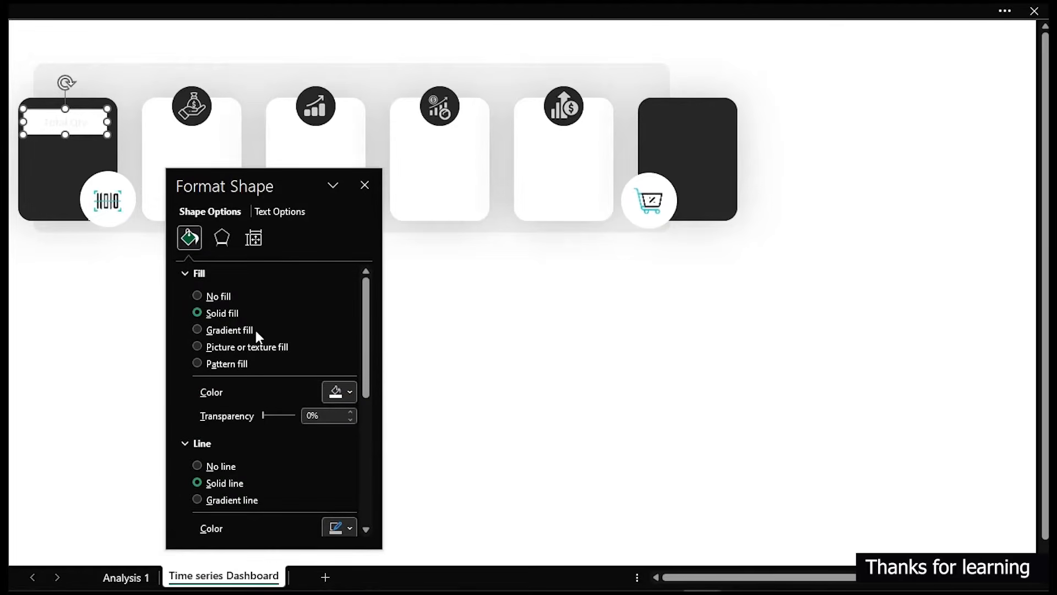
left_click(214, 295)
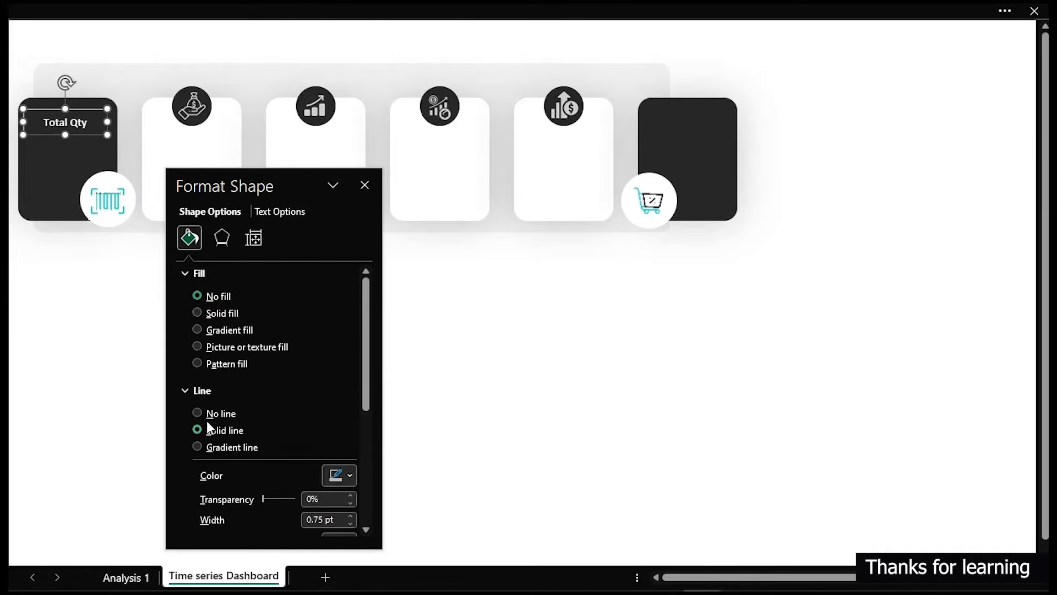
left_click(210, 412)
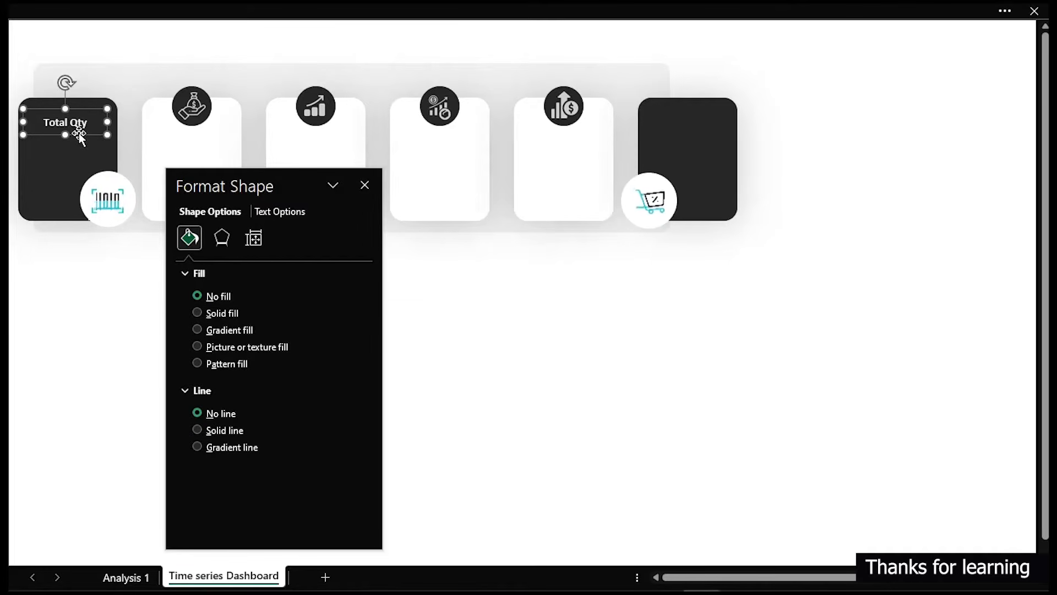
left_click_drag(272, 174, 301, 276)
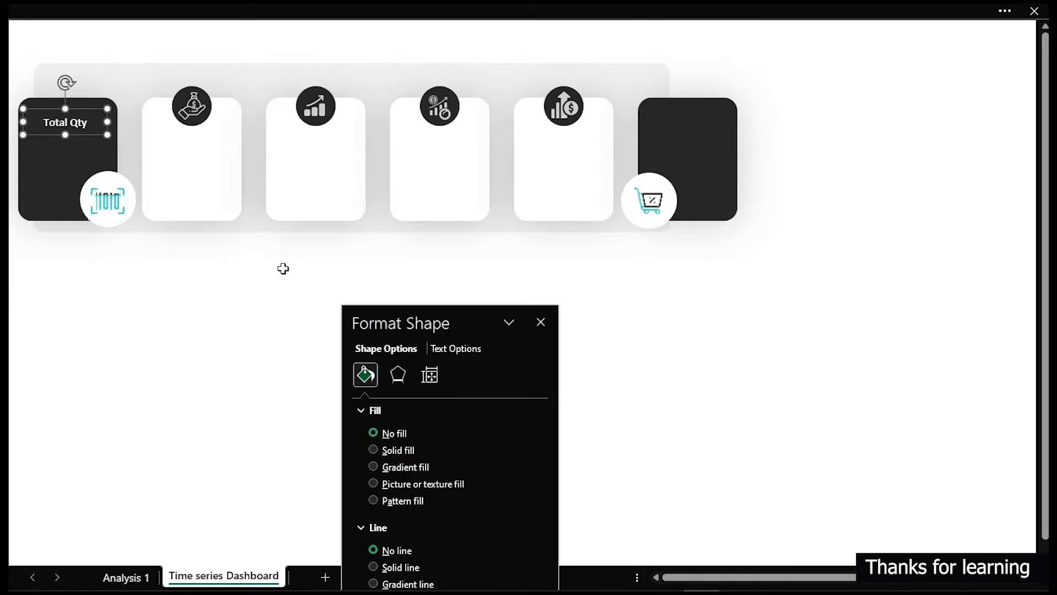
Duplicate the "Total Qty" label onto the first white card beneath its icon and make the copy's text black.
key("ctrl+d")
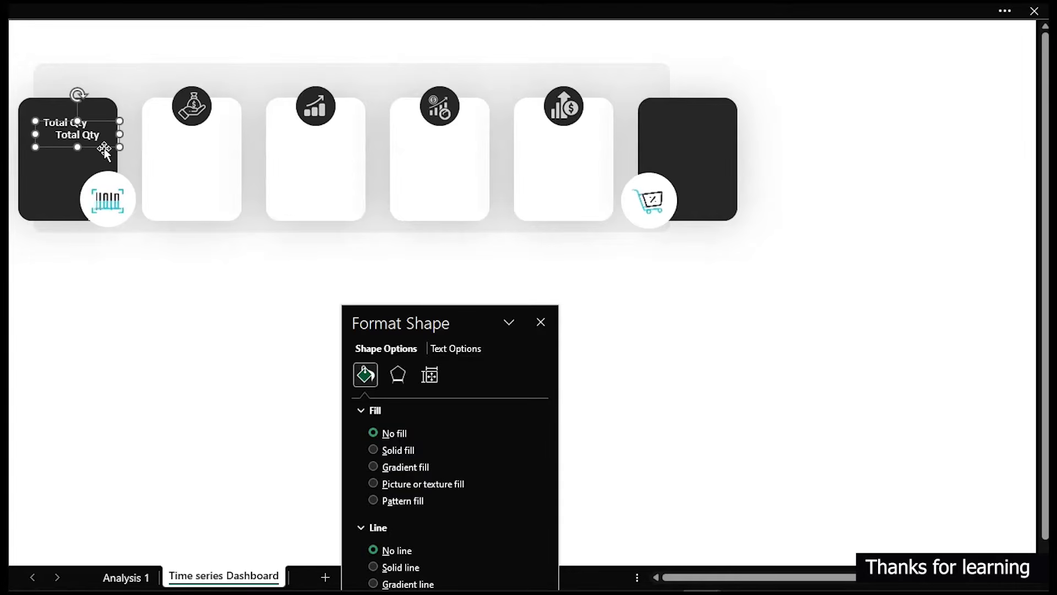
left_click_drag(107, 152, 212, 156)
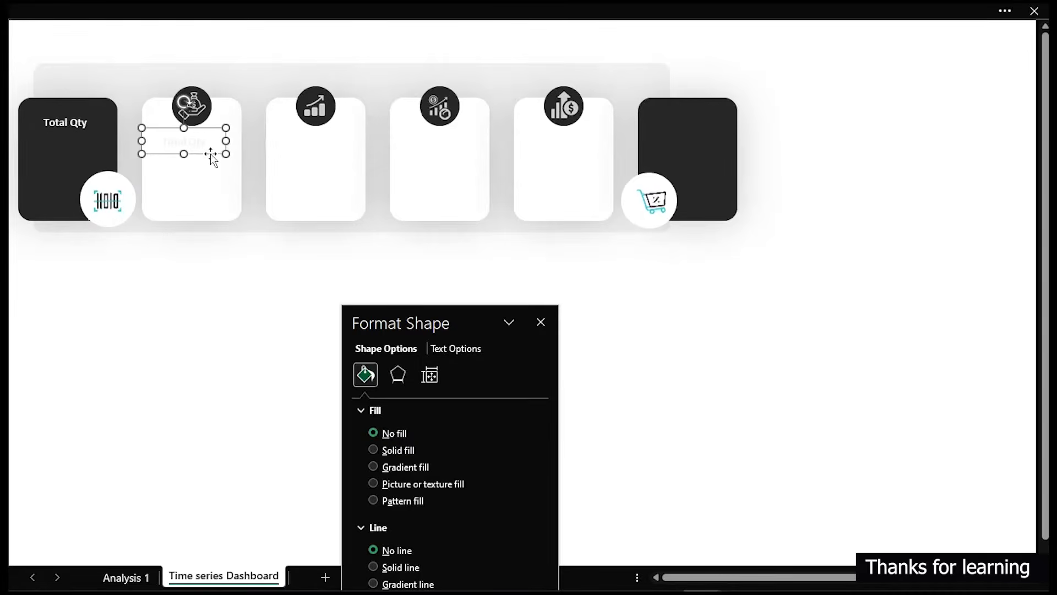
left_click(464, 348)
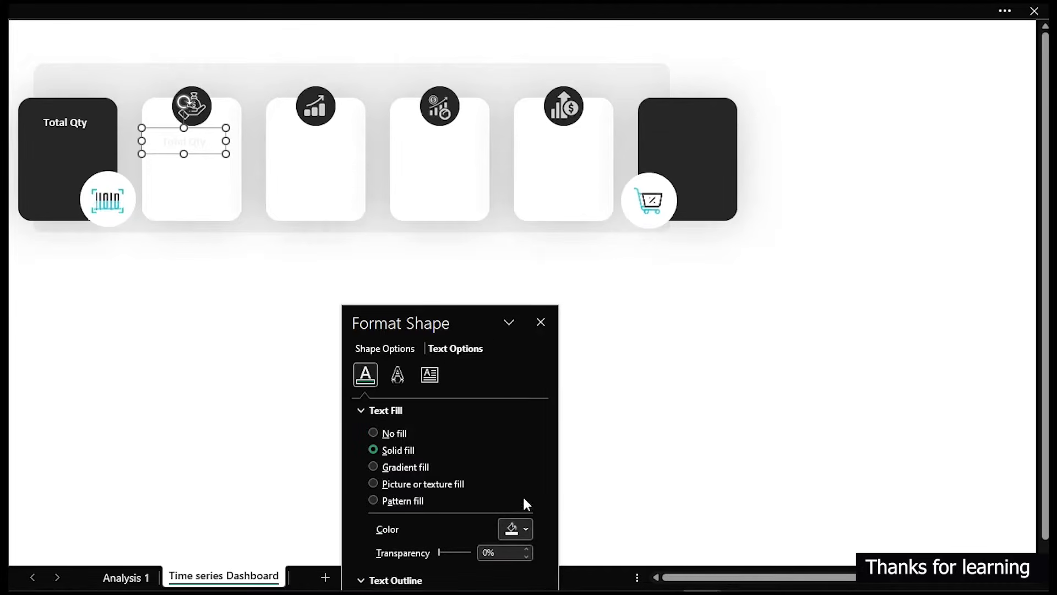
left_click(519, 522)
left_click(518, 425)
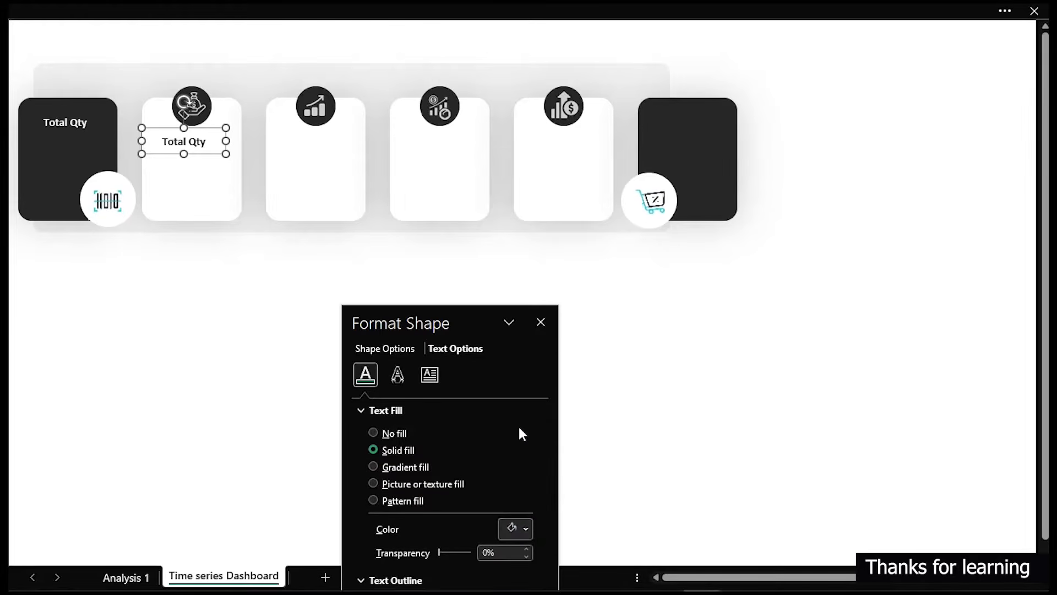
key("Escape")
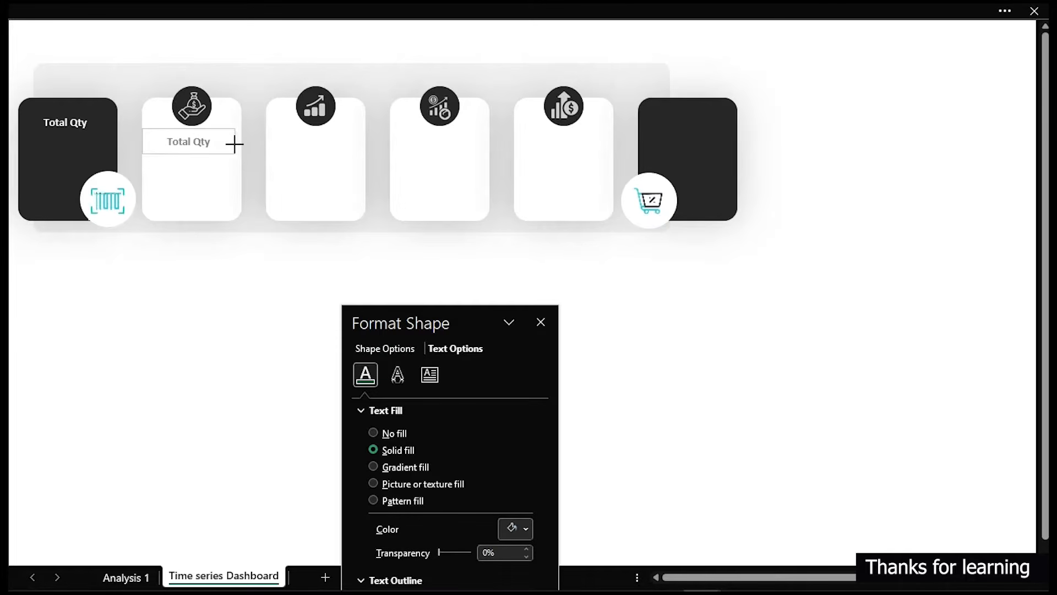
Widen the copied label to the width of the white card and change its text to "Total COGS".
left_click(225, 143)
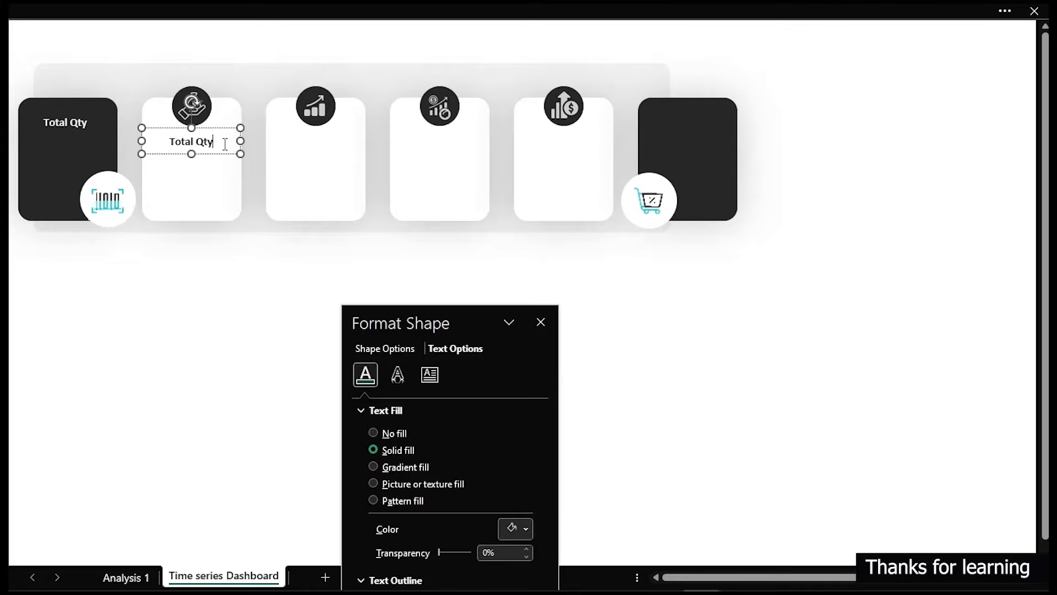
left_click_drag(214, 143, 202, 144)
type("COGS")
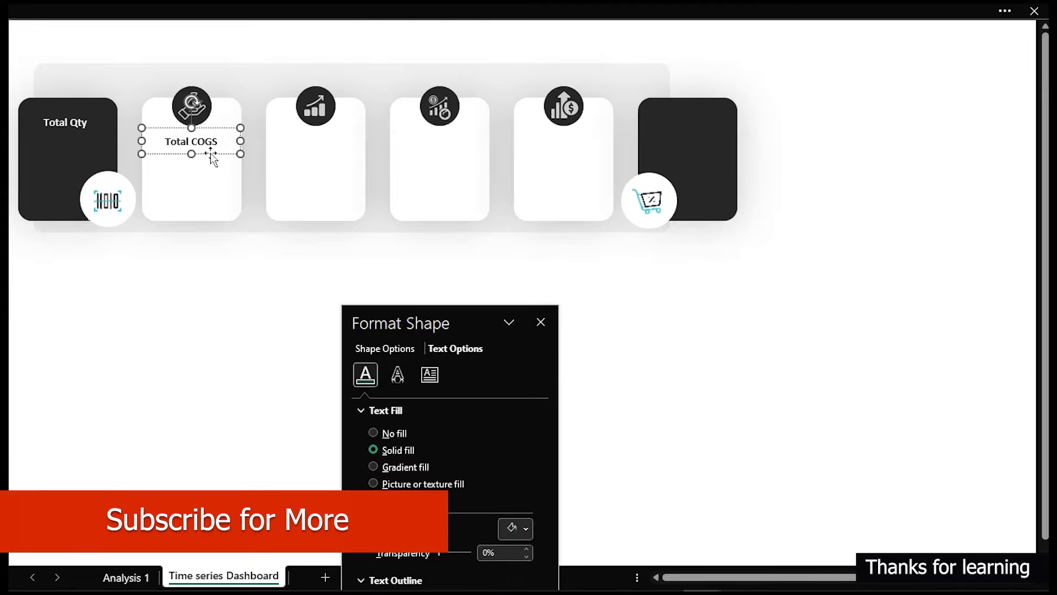
Copy the label onto the remaining four cards as "Total Revenue", "Total Profit", "% Profit Margin" and, in light text, "#Transactions".
key("ctrl+c")
key("ctrl+v")
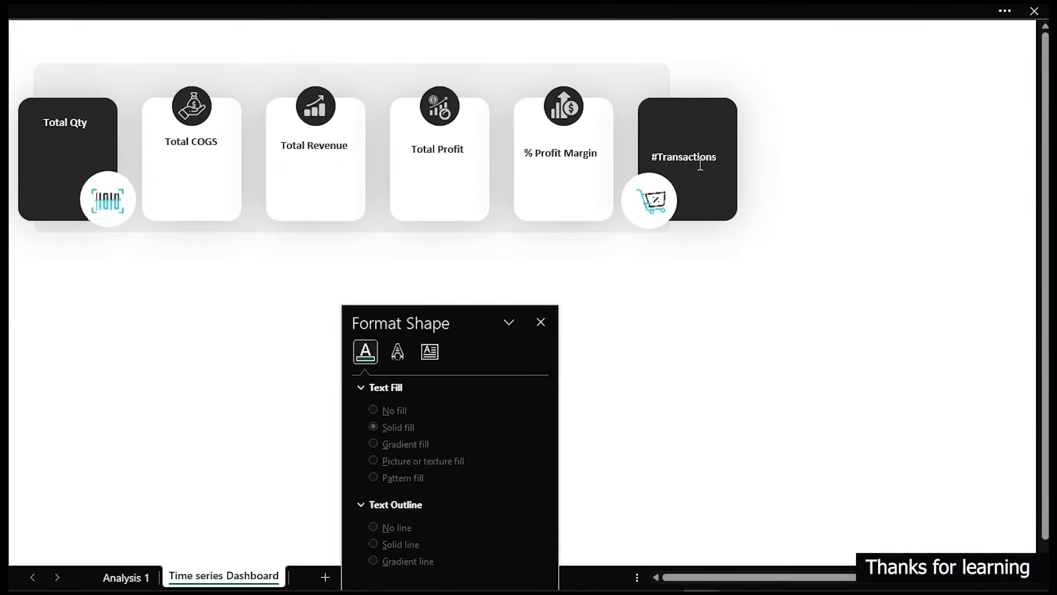
Align the tops of the "Total Qty" and "#Transactions" labels on the two dark cards.
left_click(700, 166)
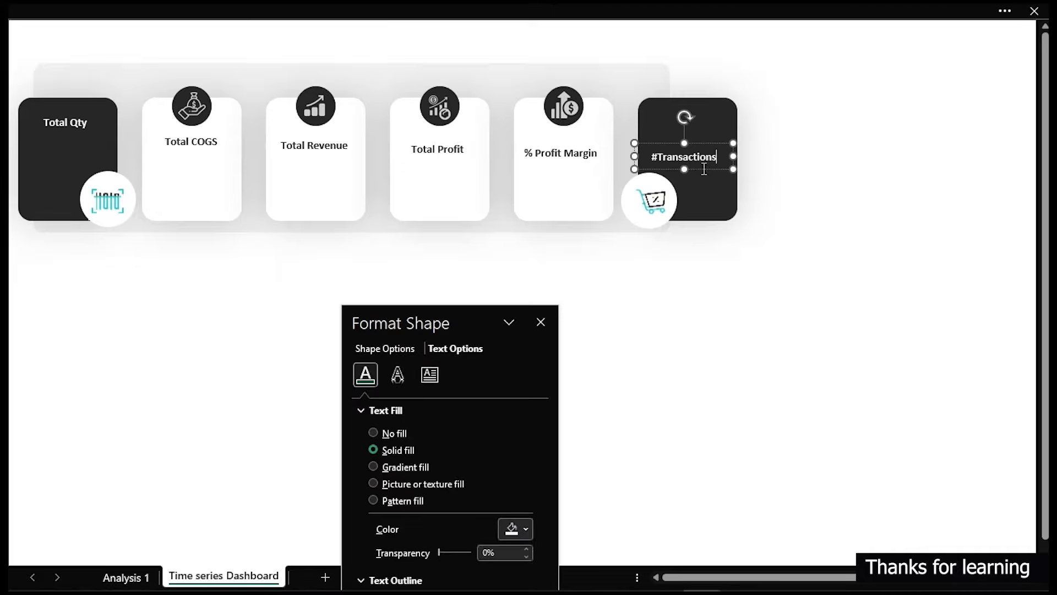
left_click(78, 127, "shift")
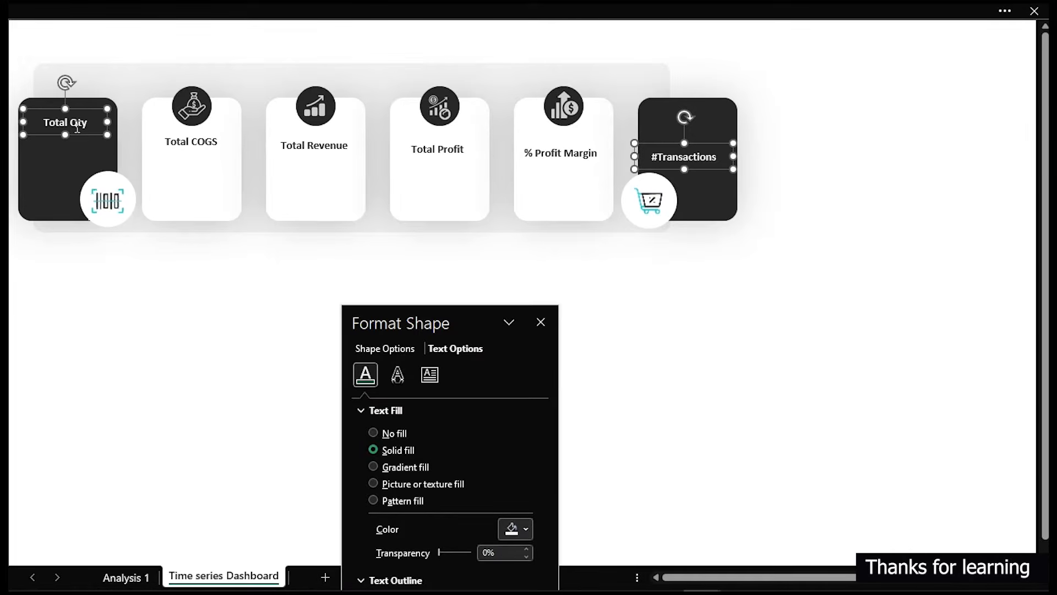
left_click(19, 12)
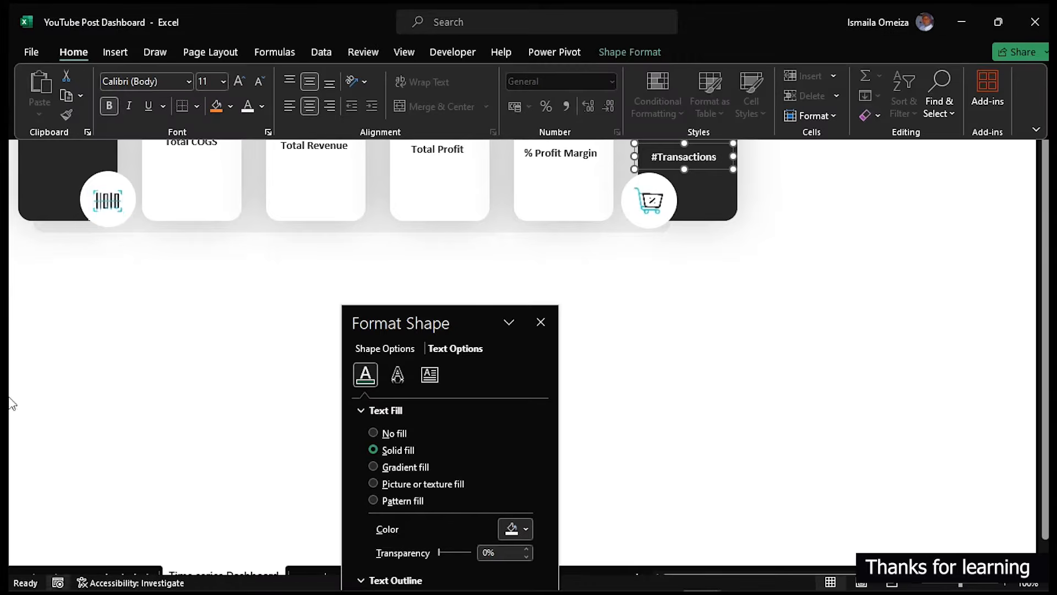
left_click(627, 51)
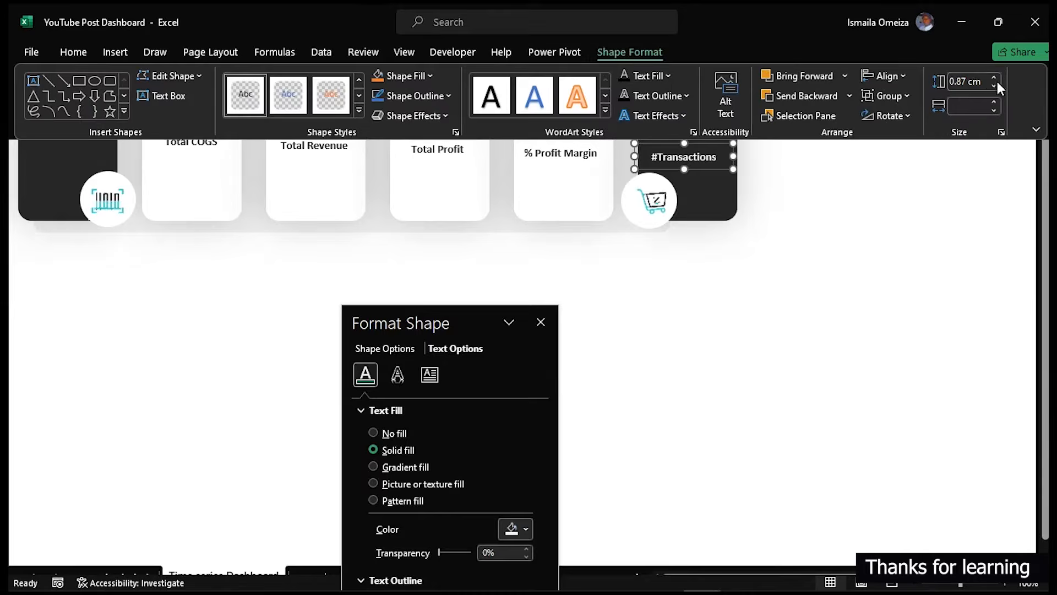
left_click(901, 70)
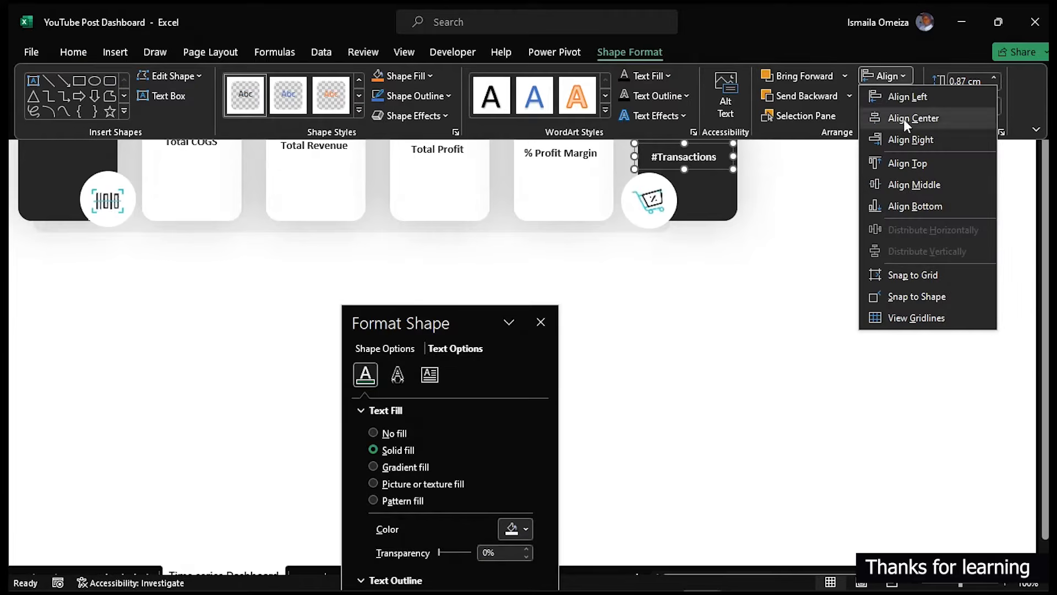
left_click(909, 164)
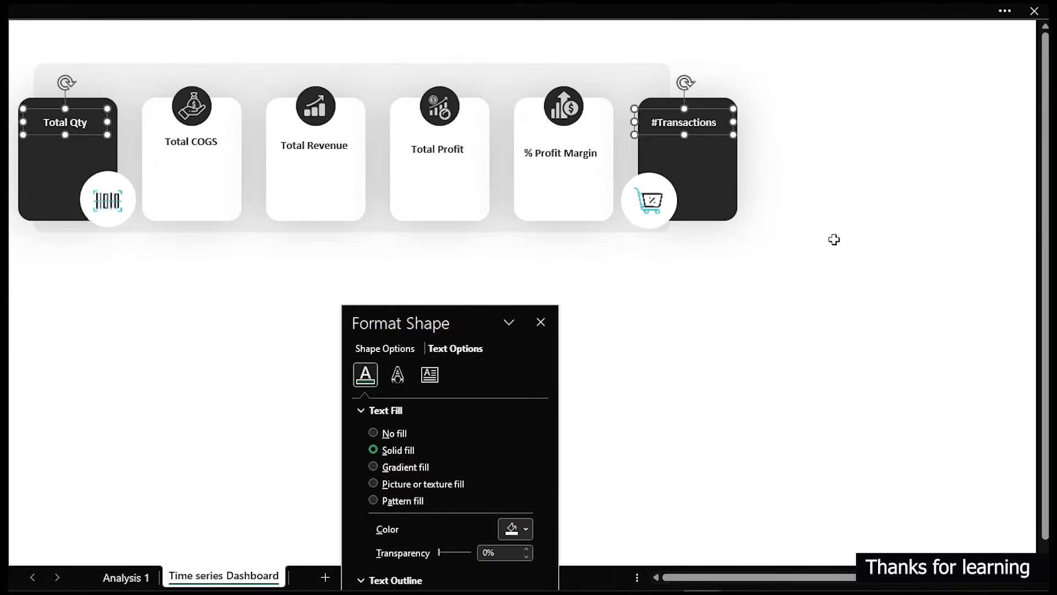
Align the tops of the "Total COGS", "Total Revenue", "Total Profit" and "% Profit Margin" labels on the four white cards.
left_click(834, 239)
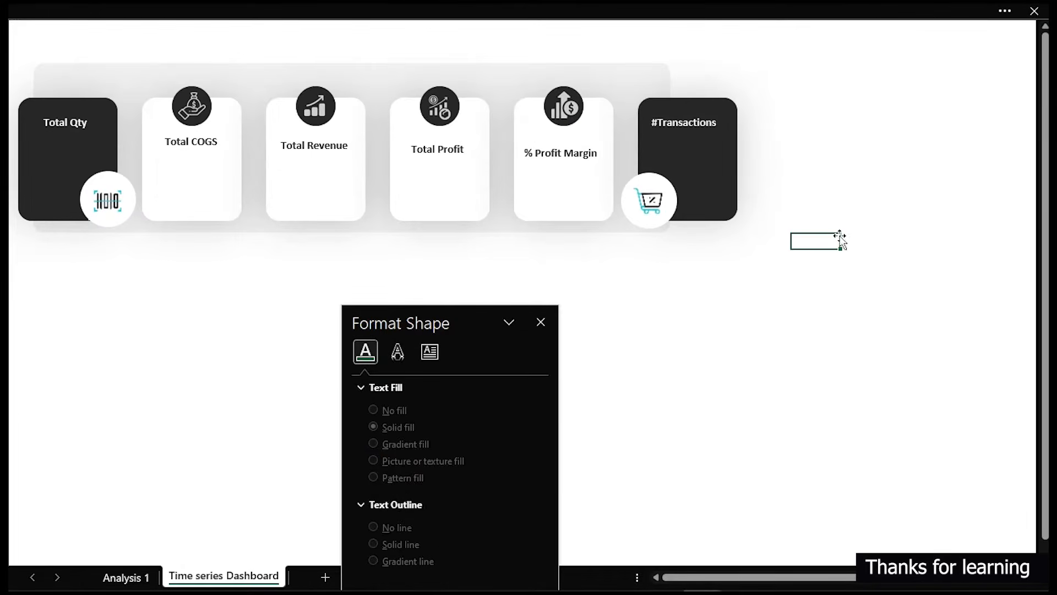
left_click(191, 145)
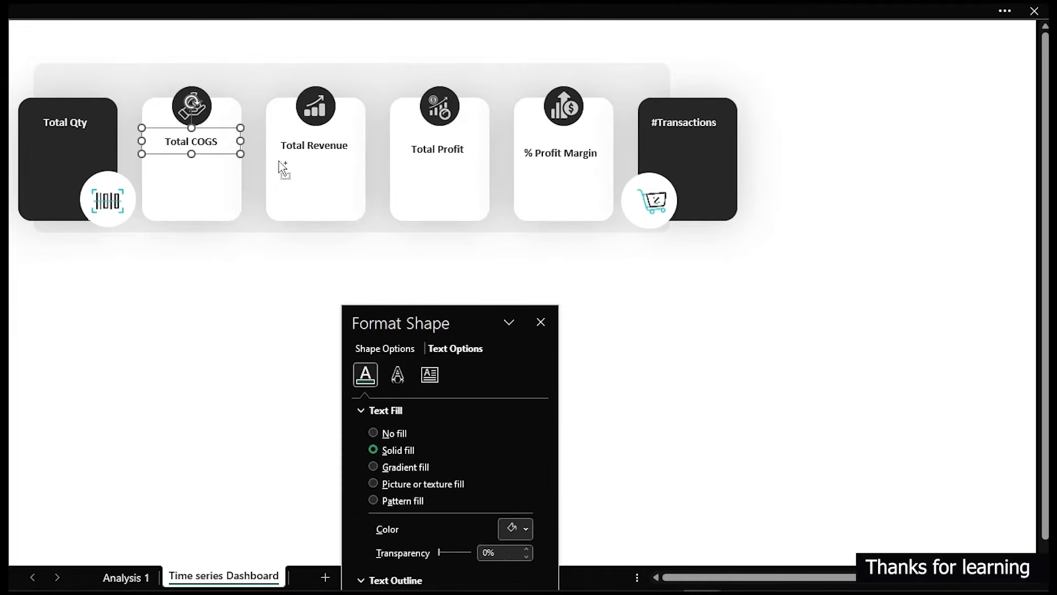
left_click(295, 148, "ctrl")
left_click(436, 150, "ctrl")
left_click(556, 142, "ctrl")
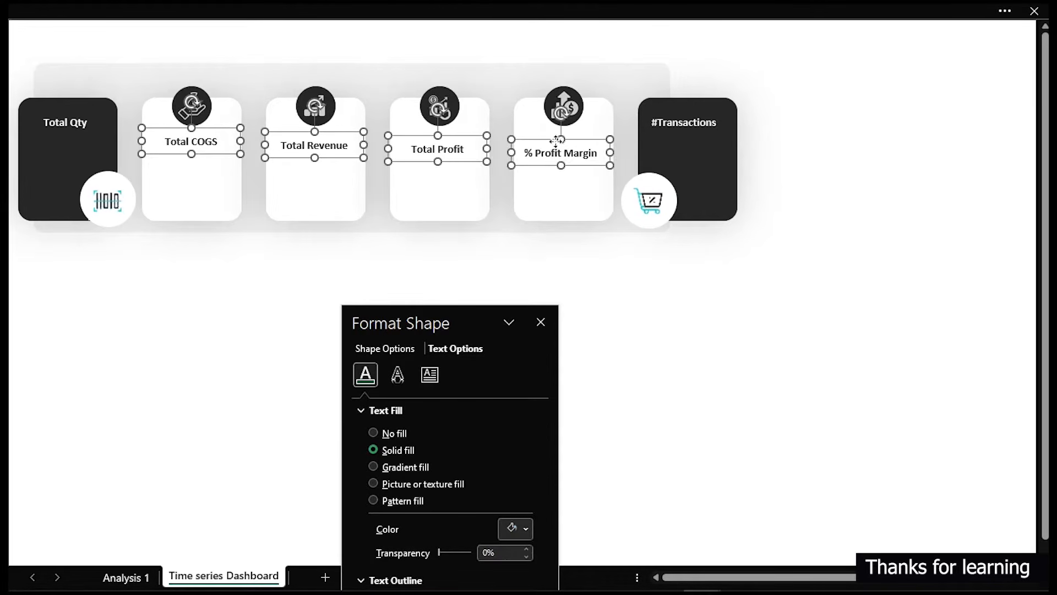
left_click(873, 5)
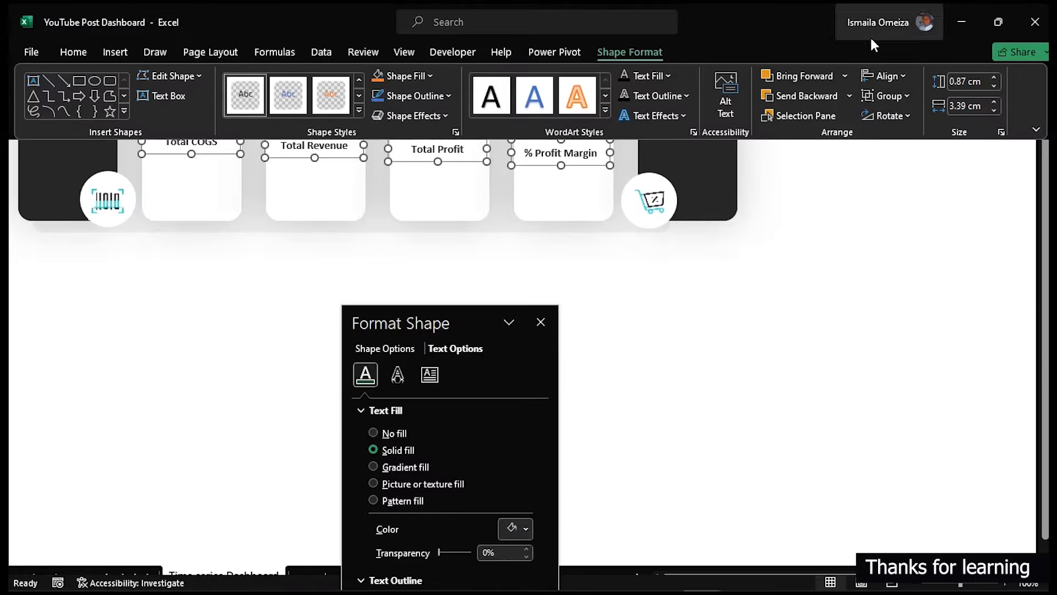
left_click(888, 75)
left_click(898, 159)
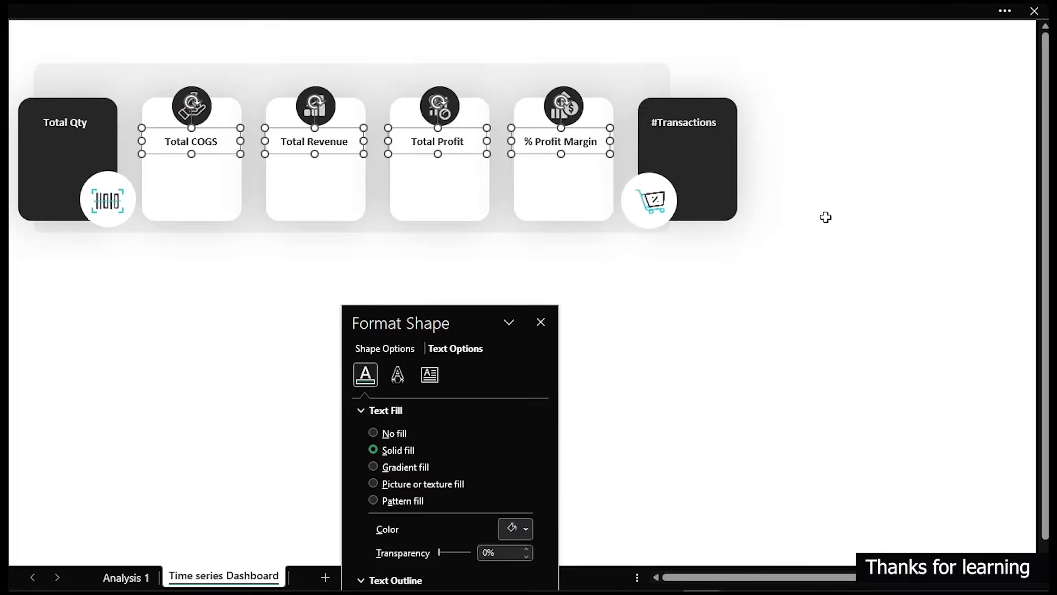
left_click(829, 213)
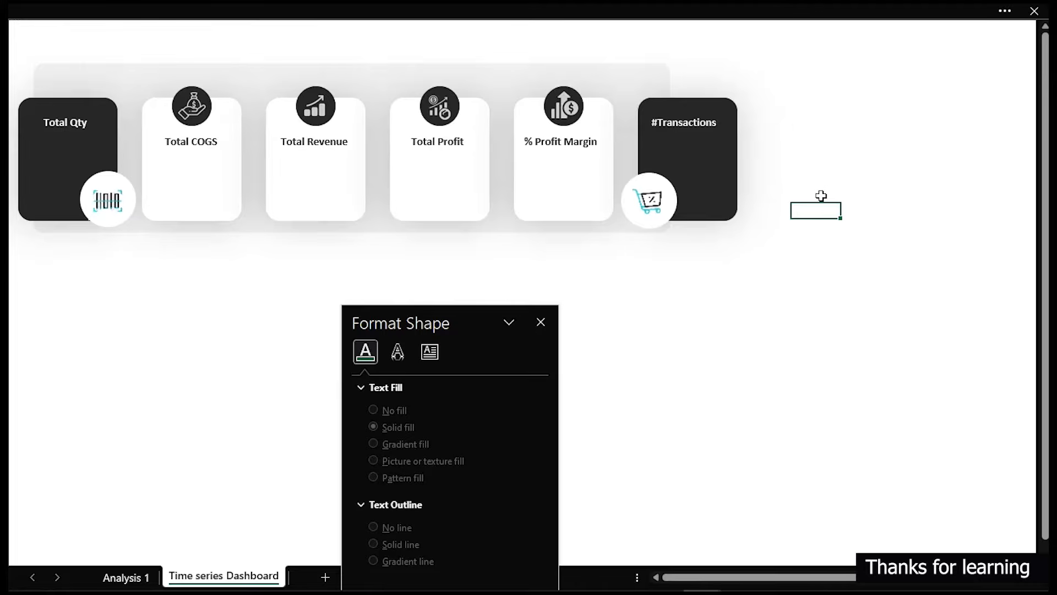
Duplicate the four white-card title labels together and place the copies directly beneath the originals.
left_click(192, 152)
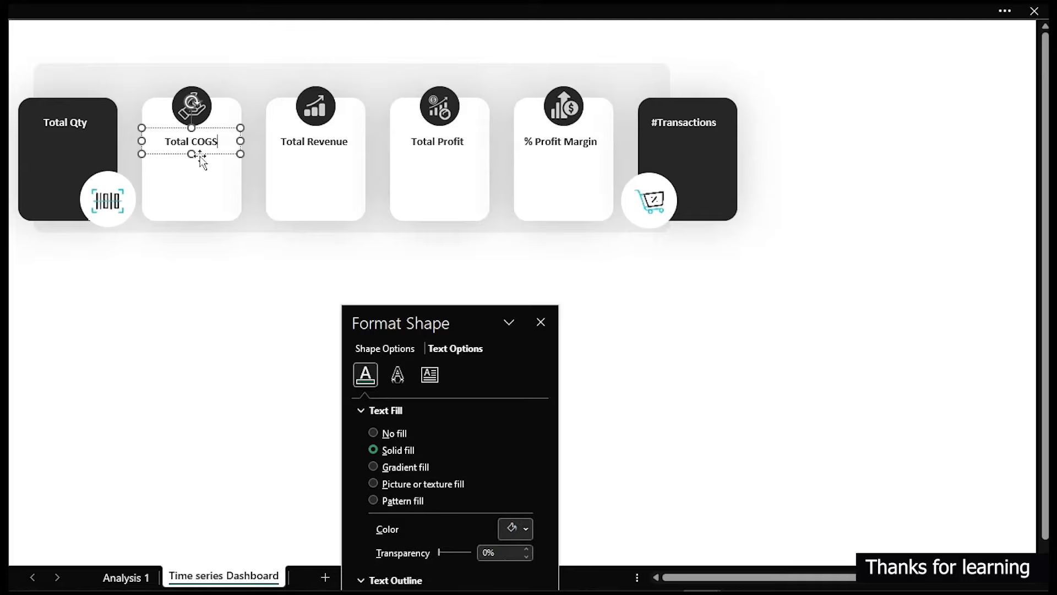
left_click(304, 148, "shift")
left_click(427, 142, "shift")
left_click(567, 143, "shift")
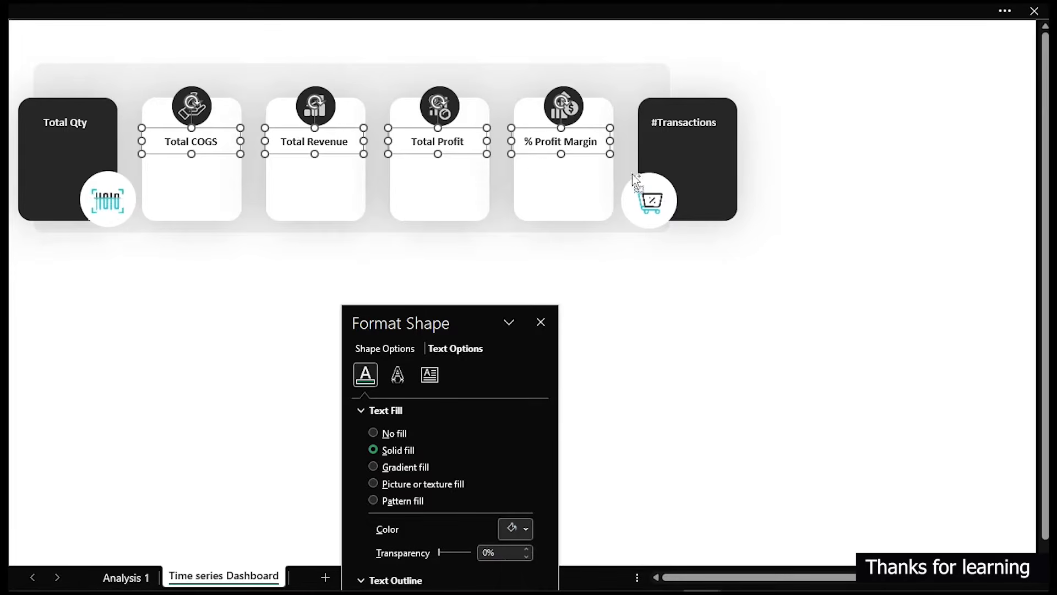
left_click_drag(538, 154, 535, 175)
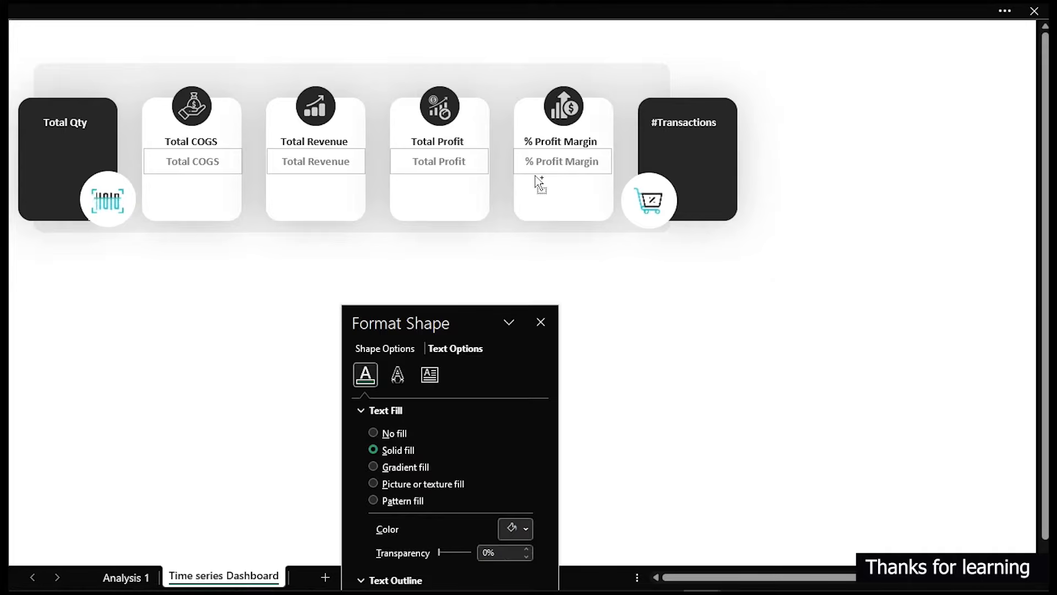
left_click_drag(538, 180, 536, 175)
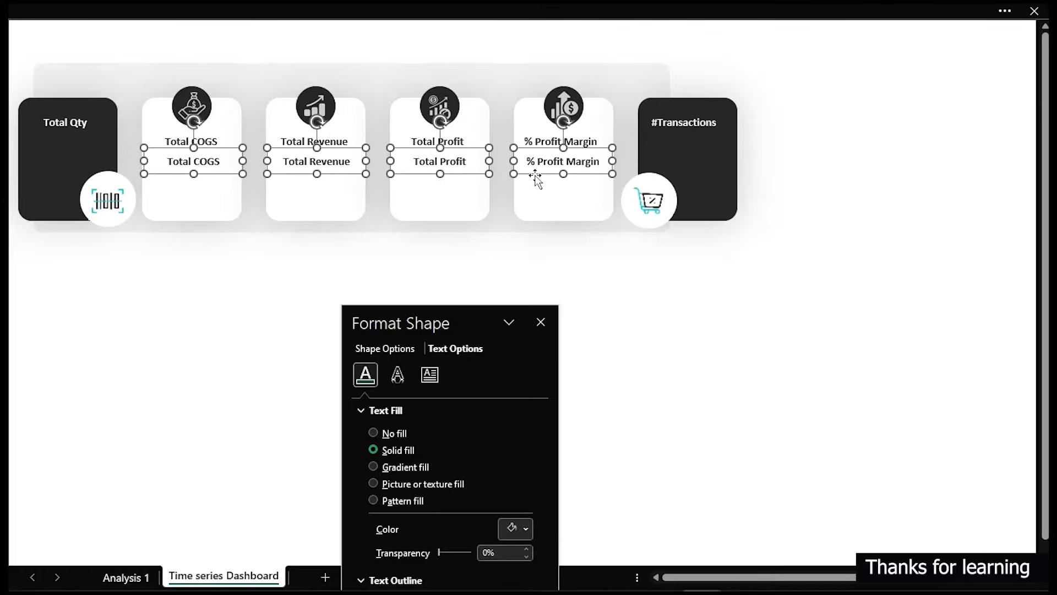
left_click(151, 318)
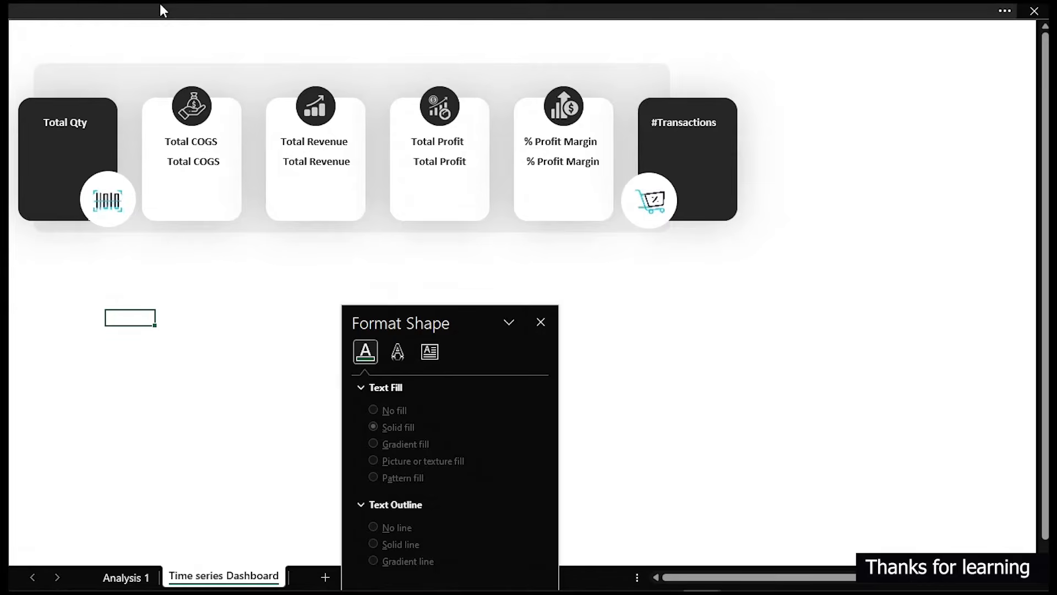
Show the formula bar on the Time series Dashboard sheet.
left_click(213, 3)
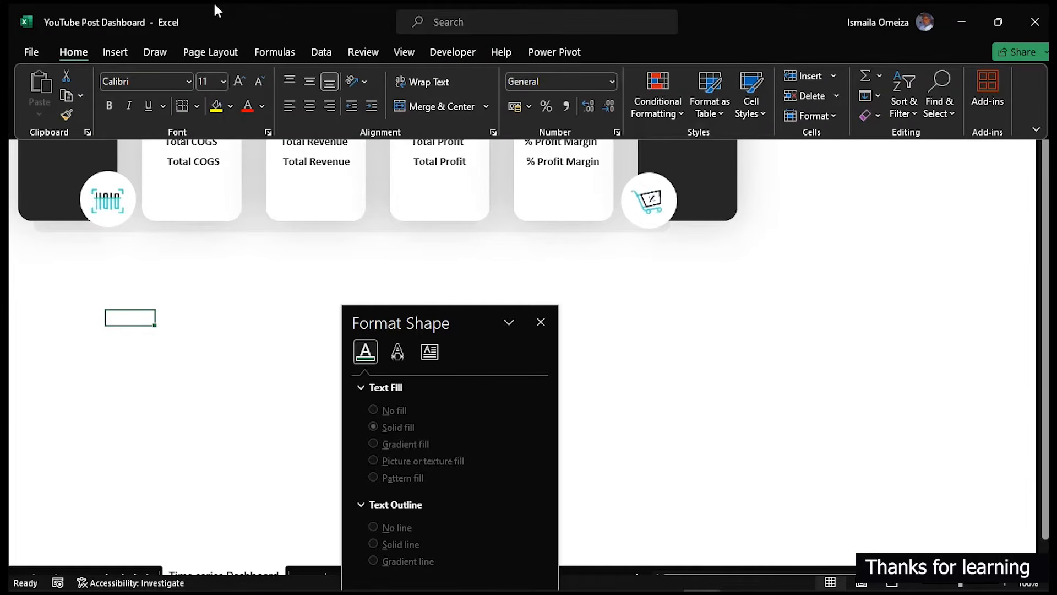
left_click(406, 51)
left_click(261, 341)
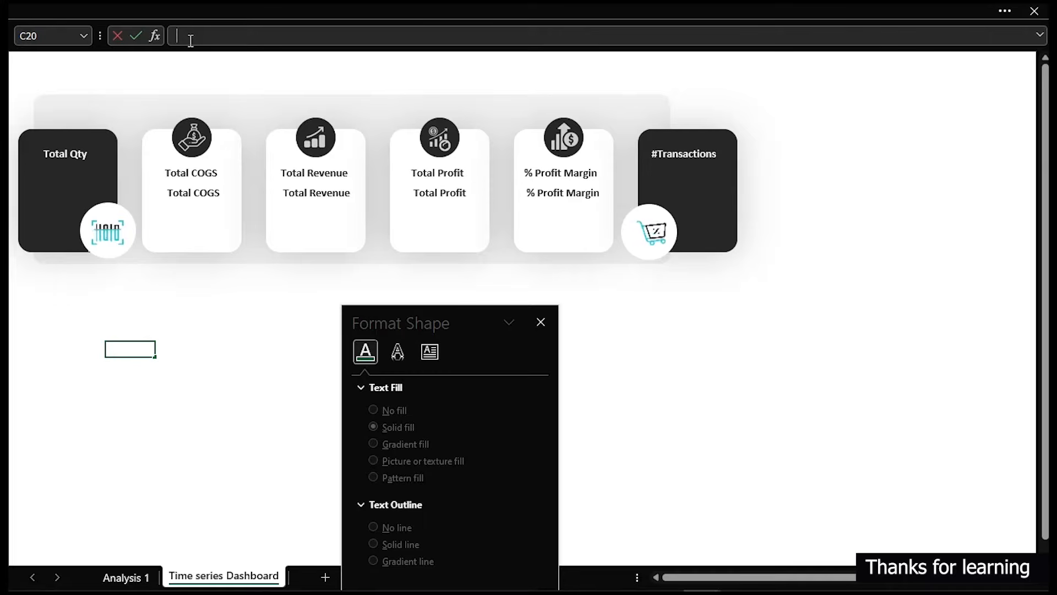
type("=")
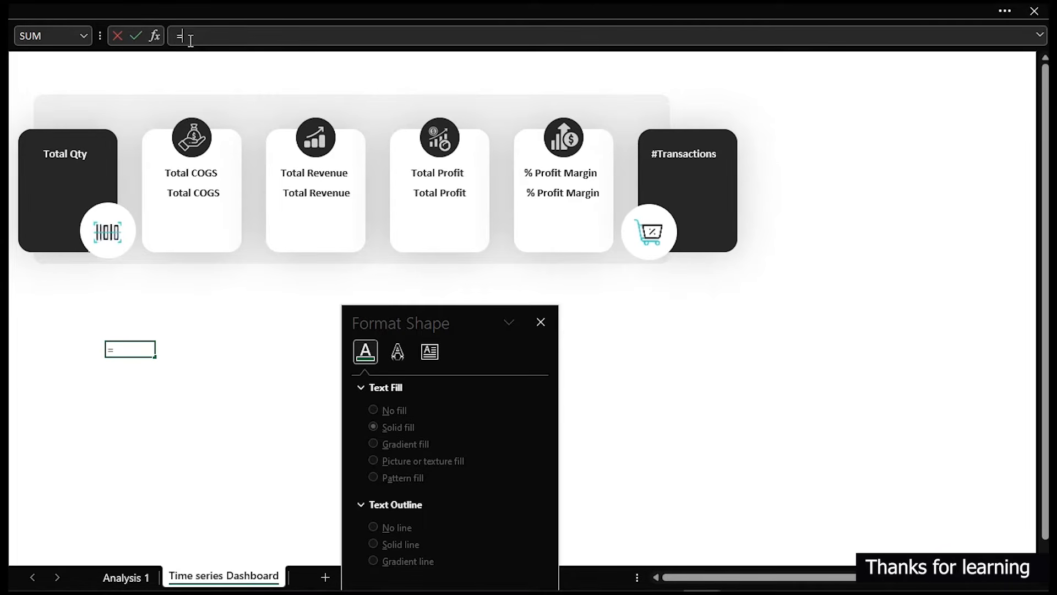
left_click(126, 577)
left_click(257, 234)
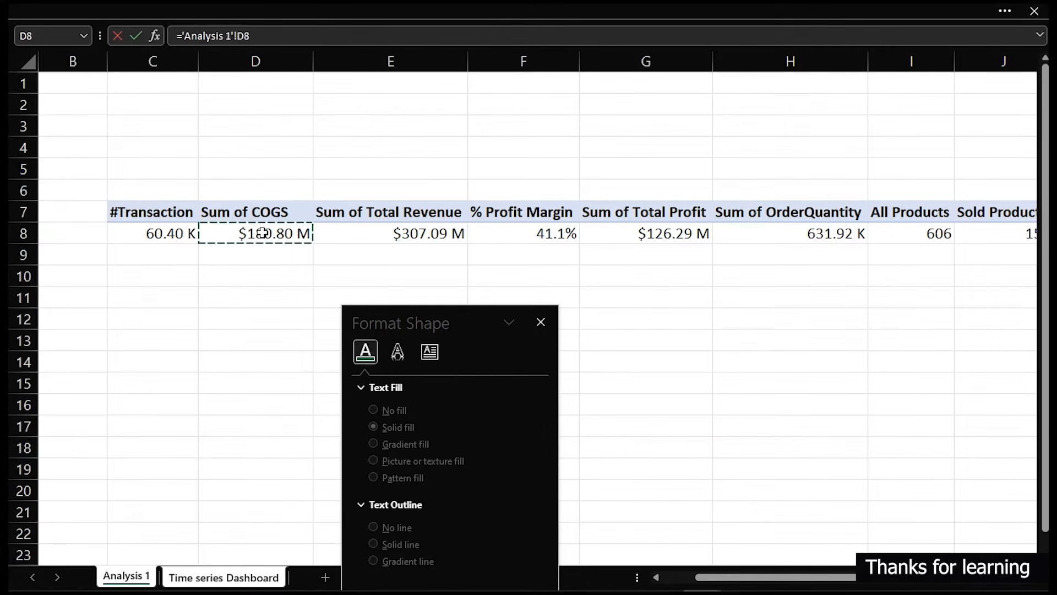
key("Return")
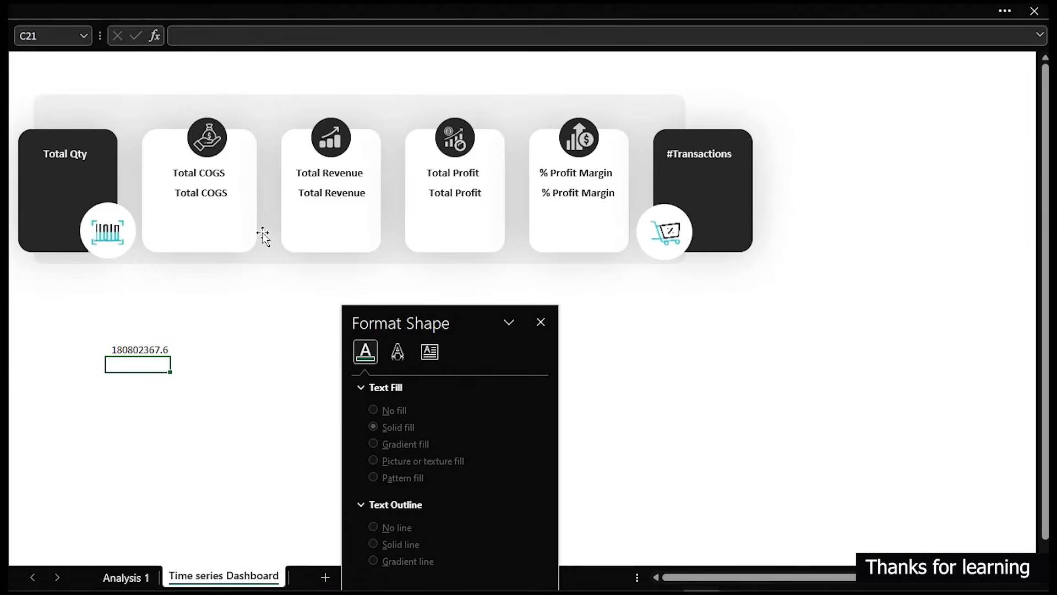
left_click(149, 350)
key("Delete")
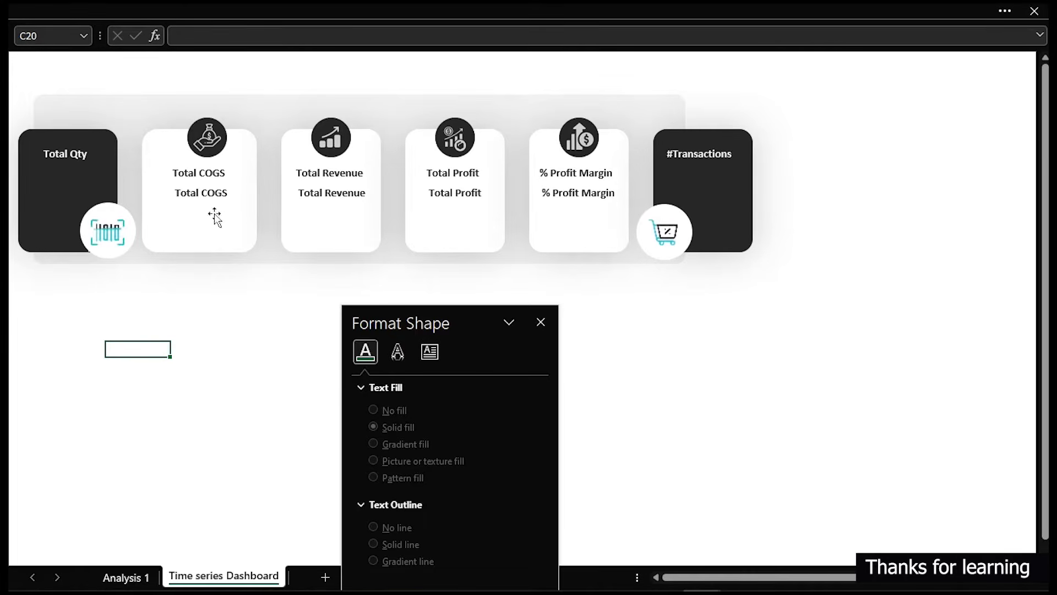
Link the duplicated "Total COGS" label to ='Analysis 1'!D8 and the remaining value labels to their metrics on that sheet.
left_click(213, 190)
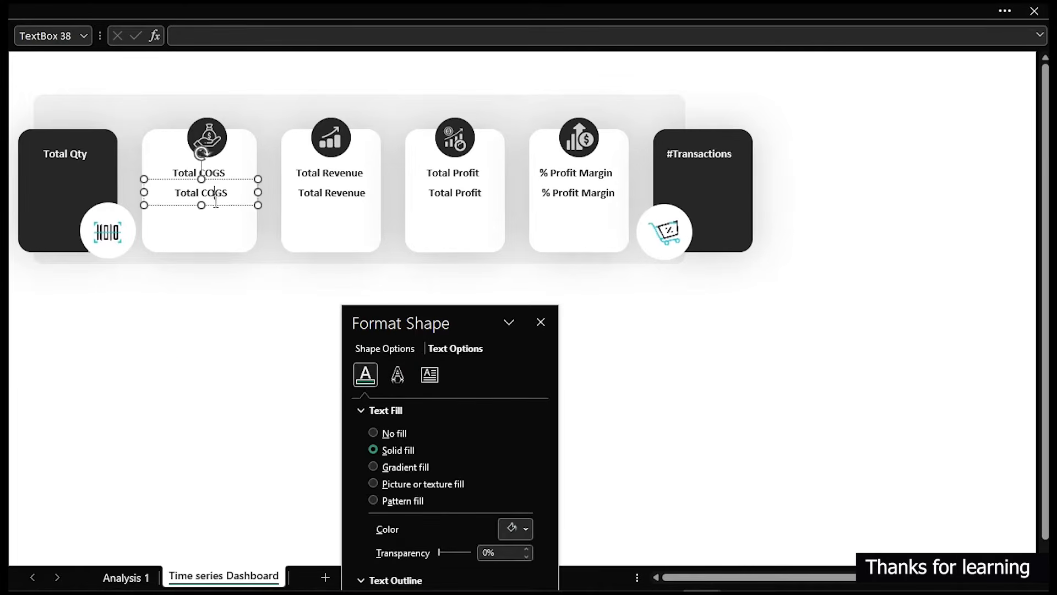
left_click(208, 34)
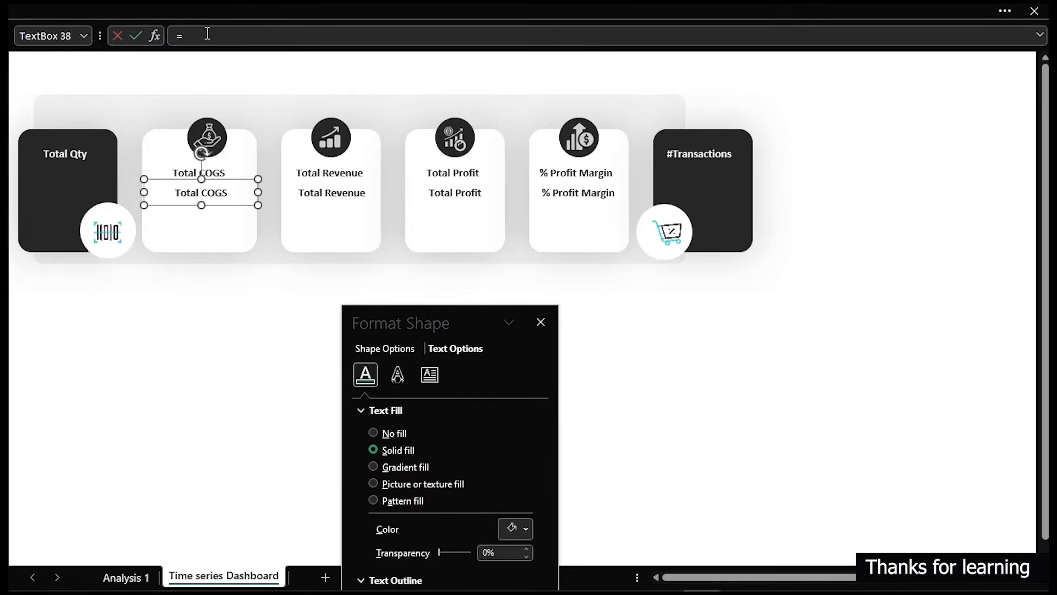
type("=")
left_click(126, 576)
left_click(265, 233)
key("Return")
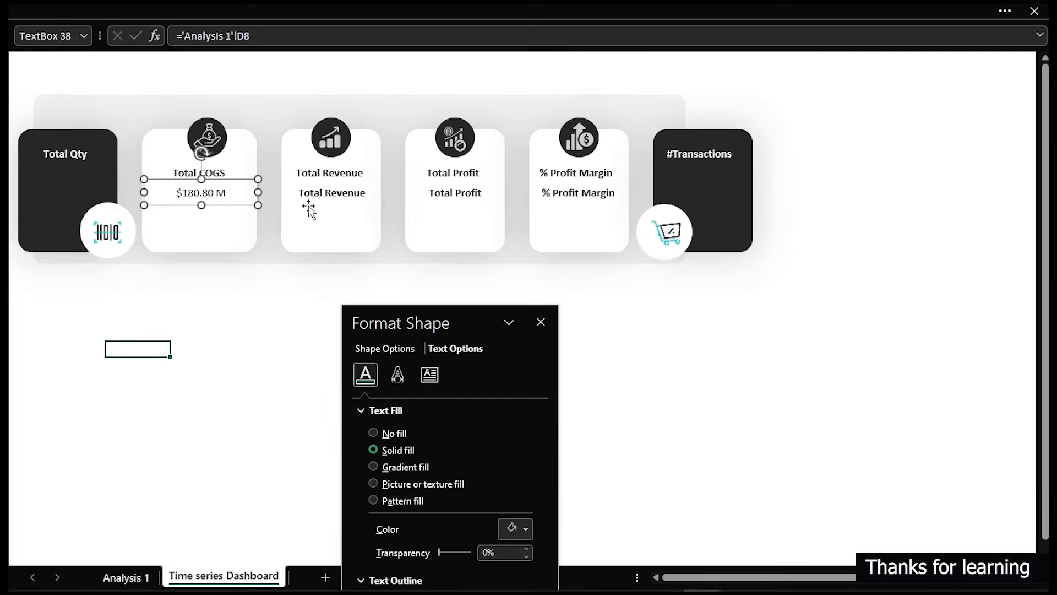
left_click(326, 191)
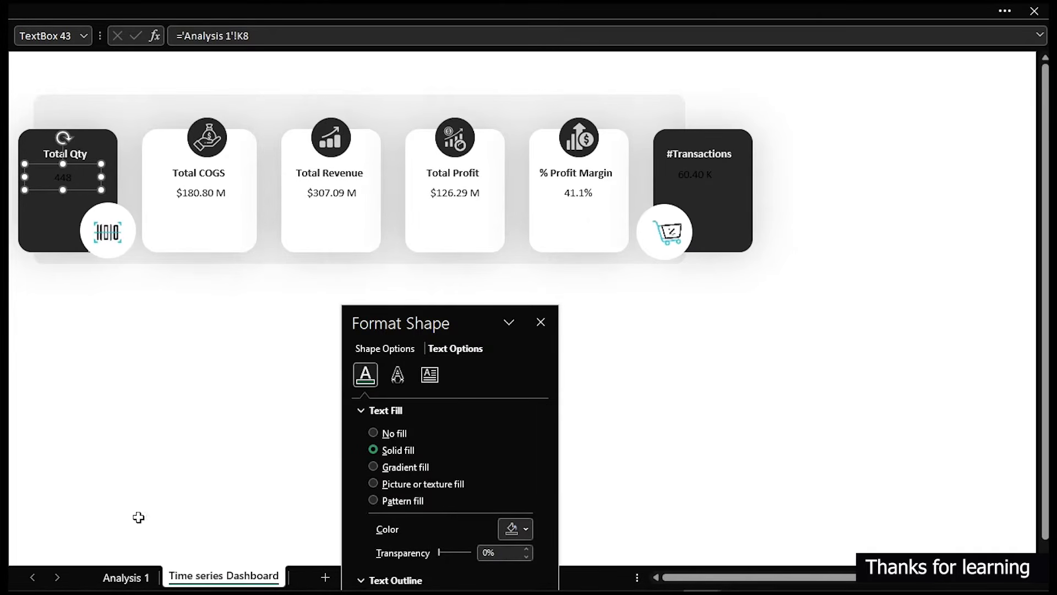
Remove "sum of" from all the pivot table headers in C7:K7 of the Analysis 1 sheet using Find and Replace.
left_click(126, 578)
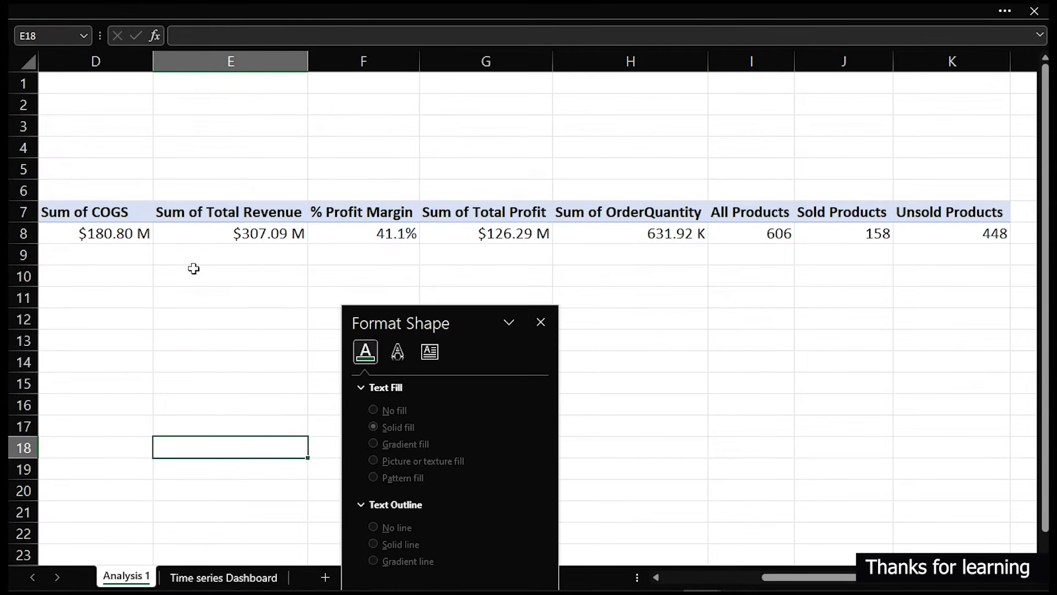
left_click(194, 299)
scroll(142, 282, "down", 3)
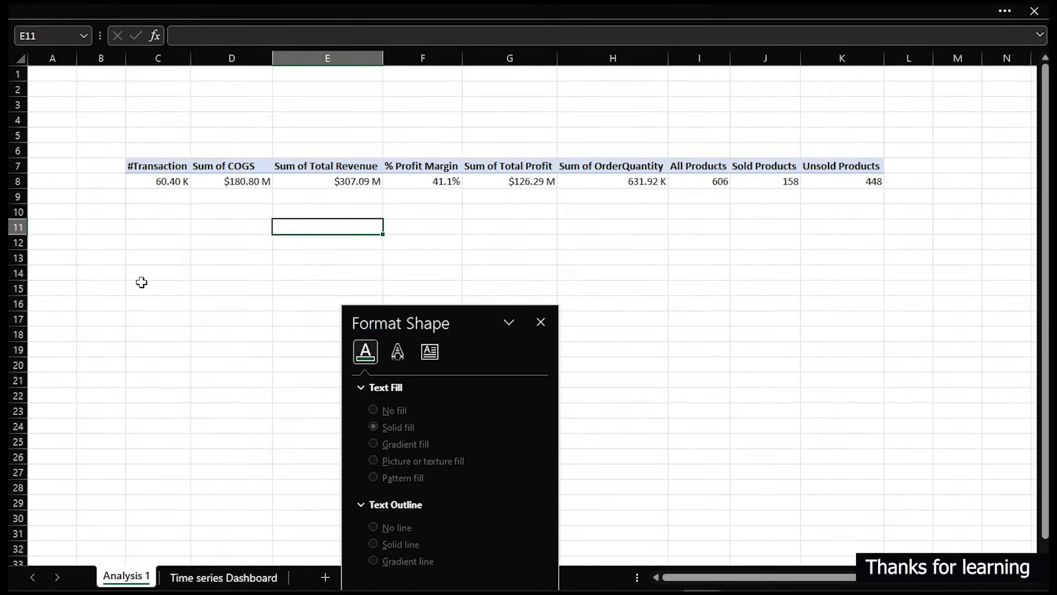
scroll(142, 283, "up", 1)
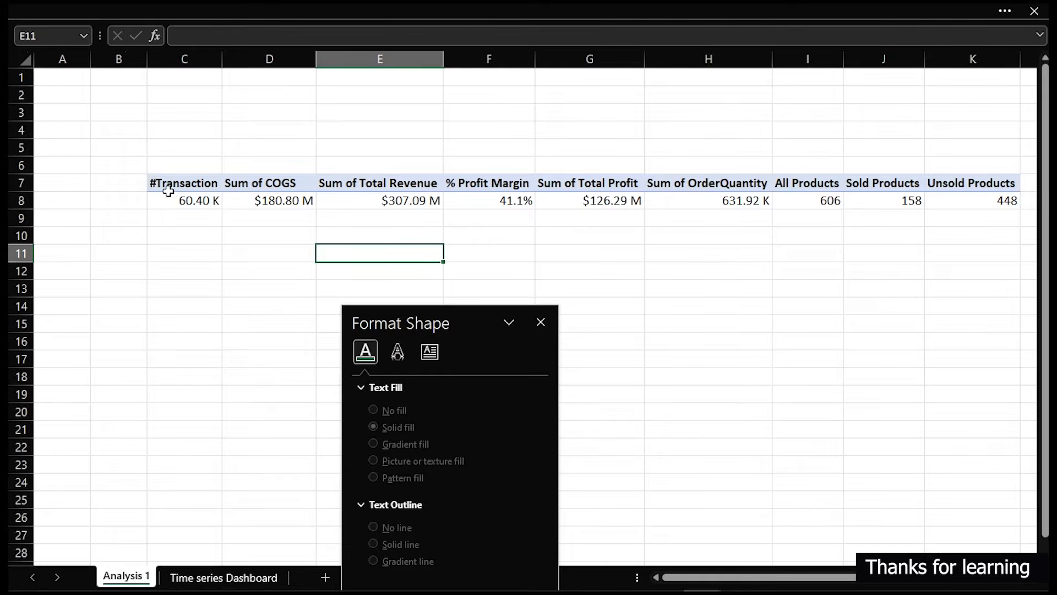
left_click(243, 186)
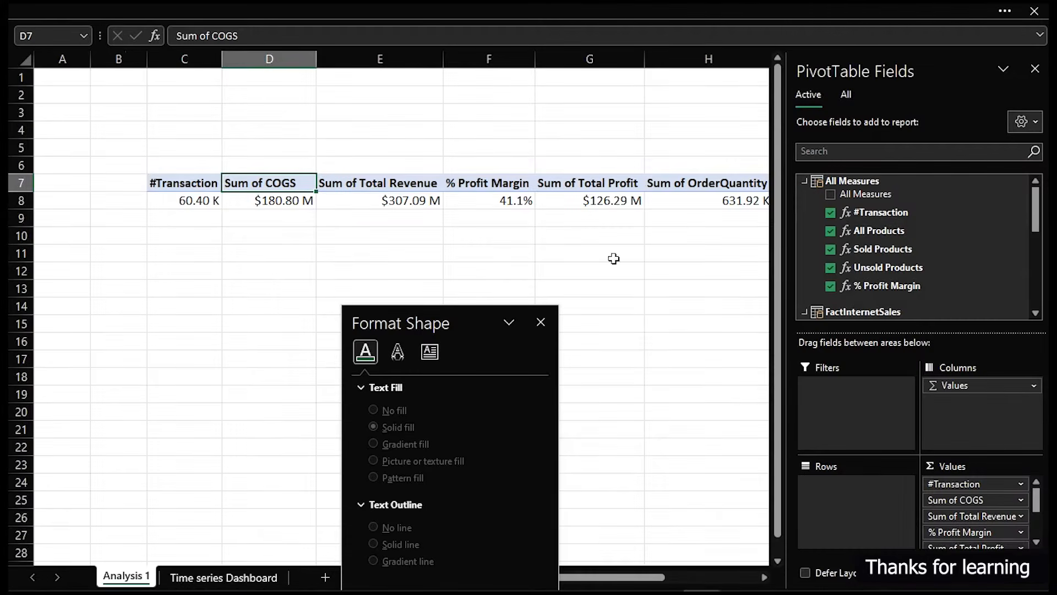
left_click(1036, 69)
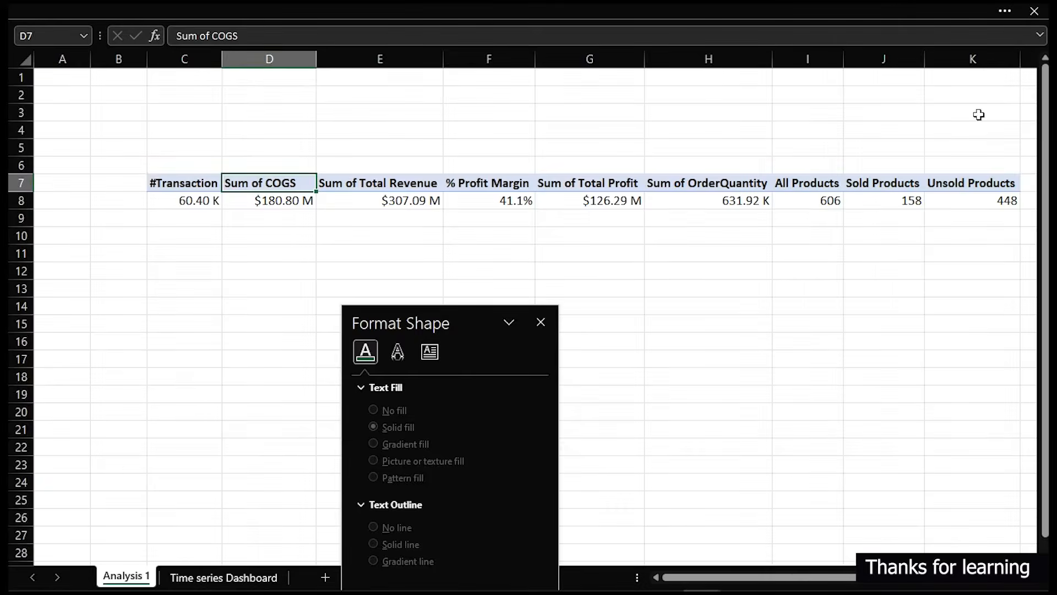
left_click(815, 260)
left_click_drag(171, 184, 954, 182)
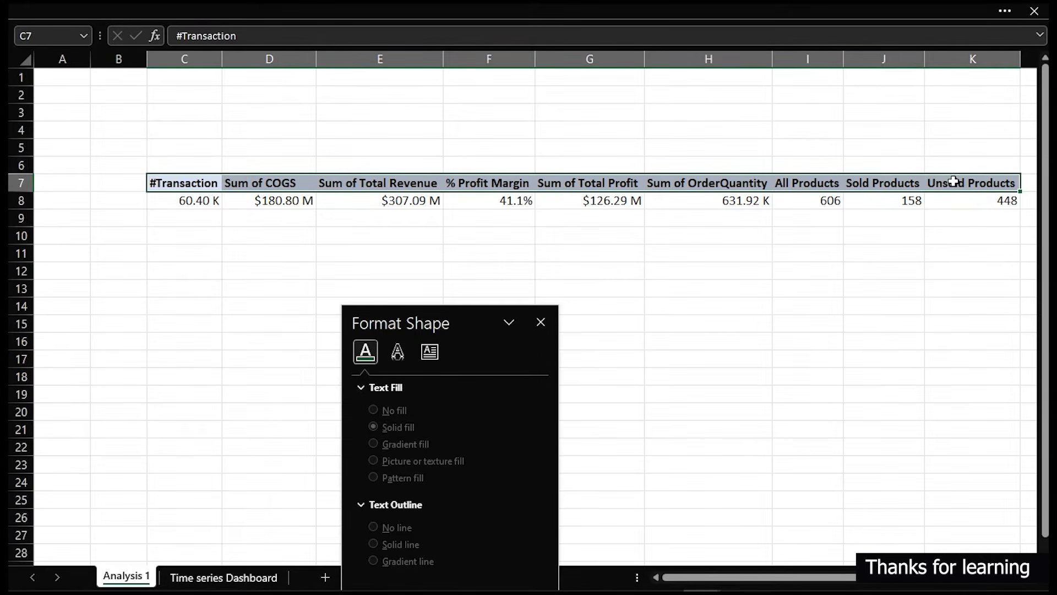
key("ctrl+h")
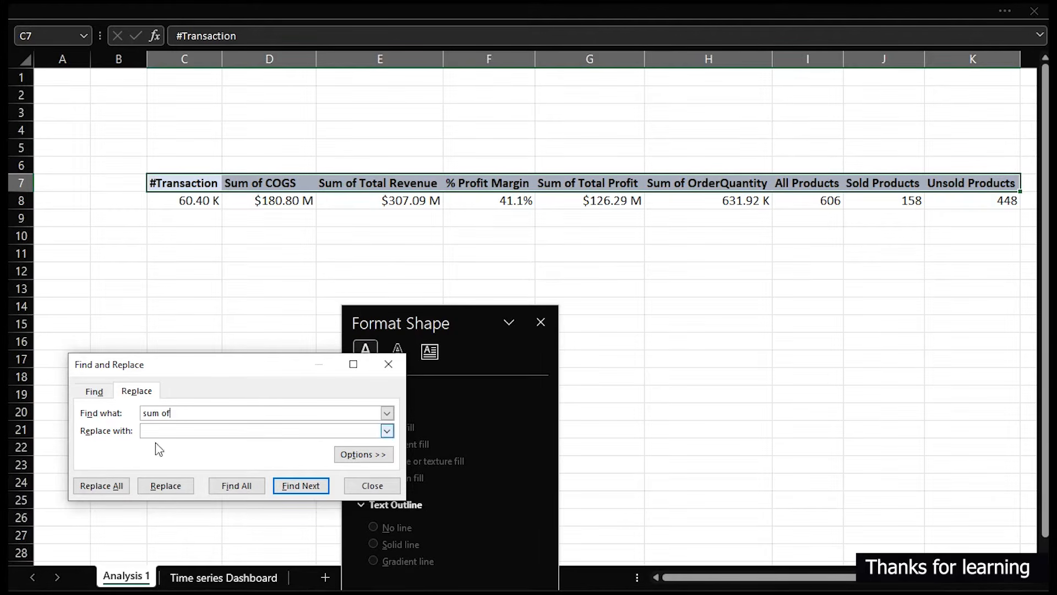
left_click(106, 486)
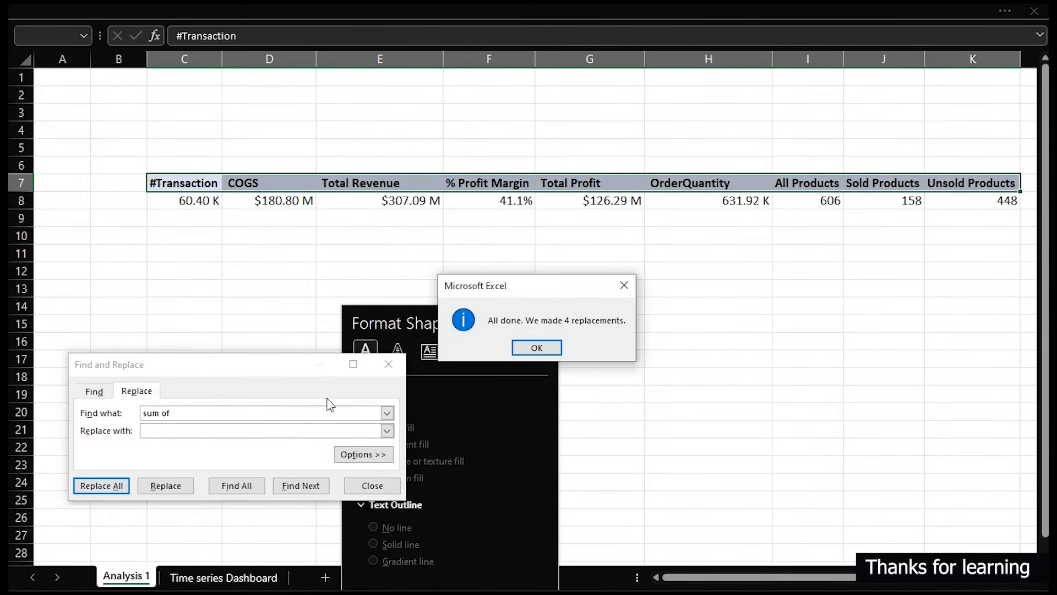
left_click(535, 346)
left_click(389, 364)
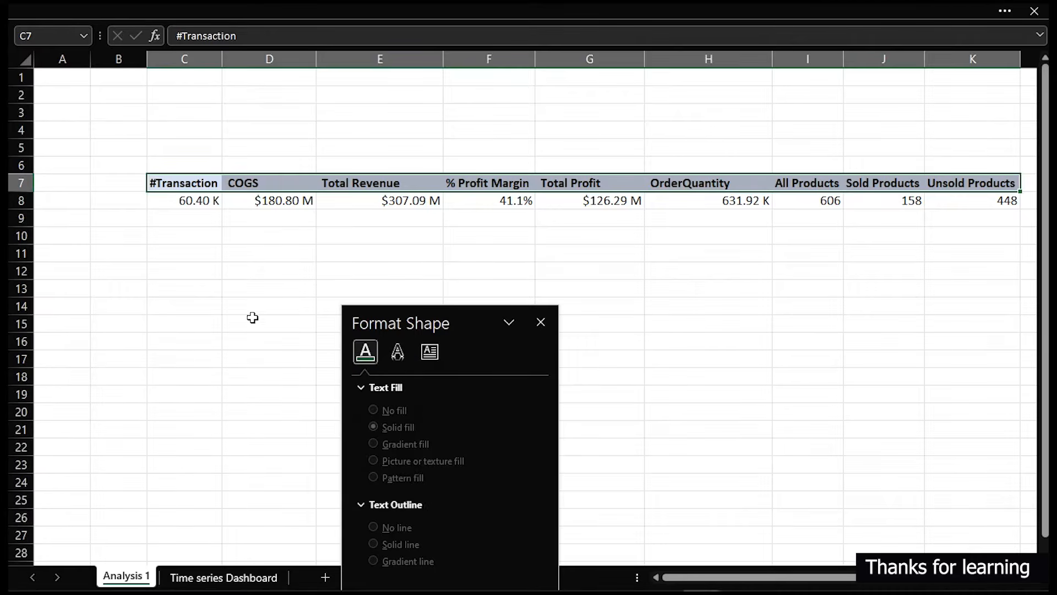
left_click(292, 208)
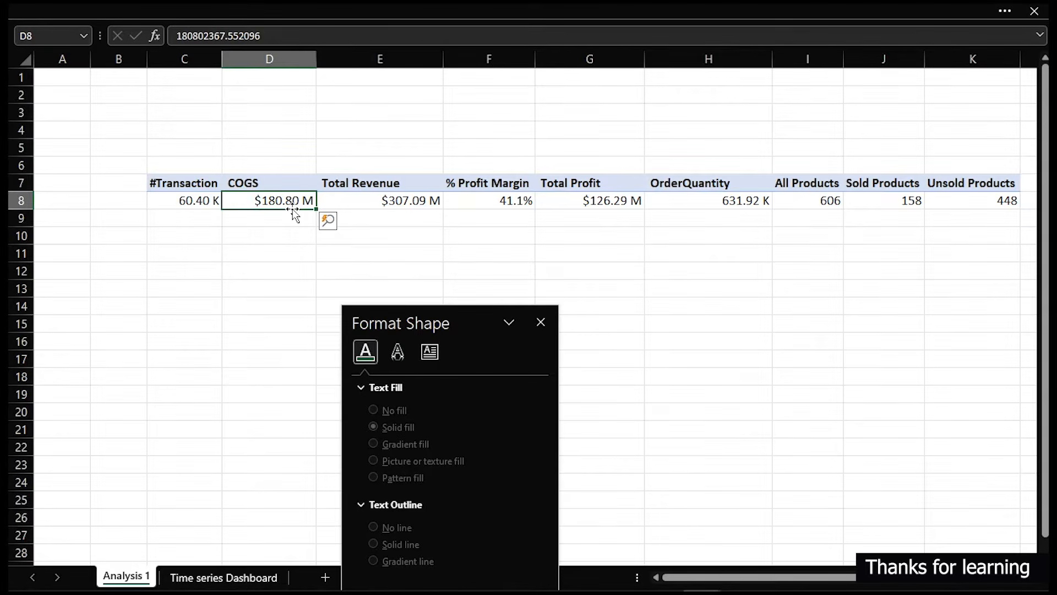
Set the font of all six value labels on the Time series Dashboard cards to Arial.
left_click(230, 576)
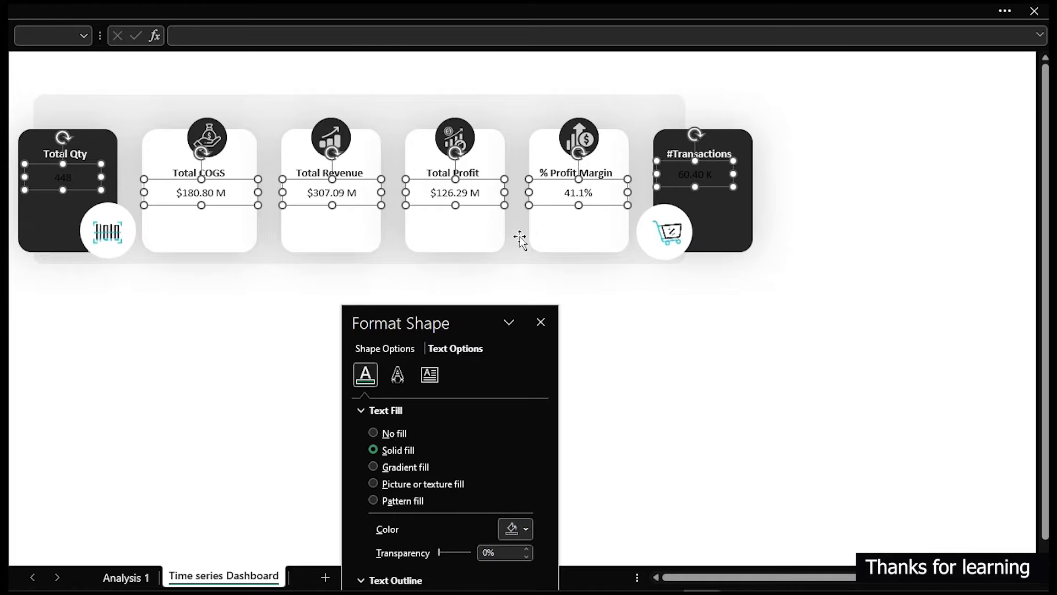
left_click(195, 9)
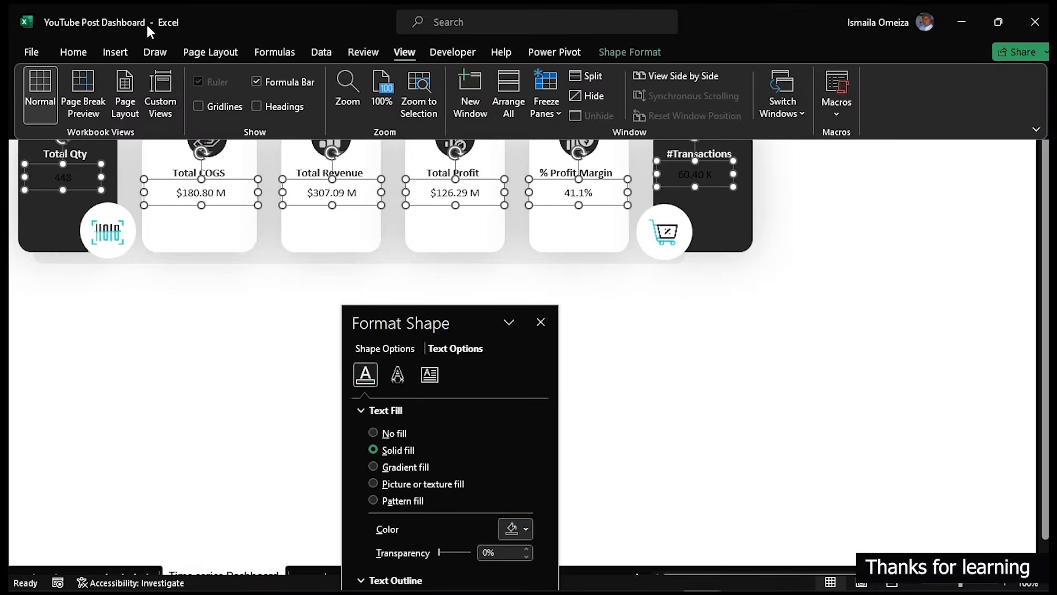
left_click(77, 53)
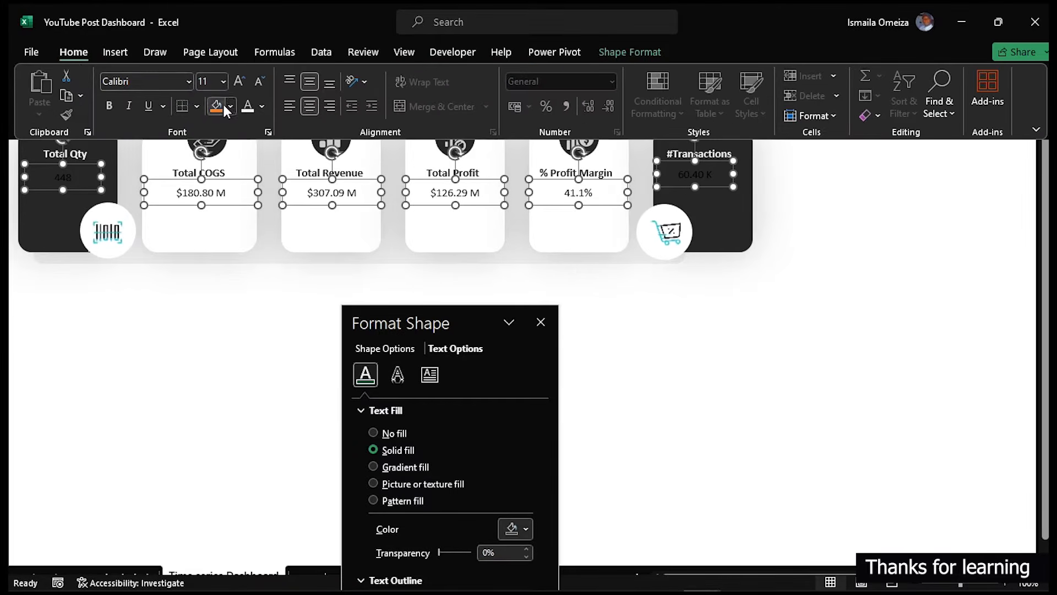
left_click(166, 81)
type("Arial")
key("Return")
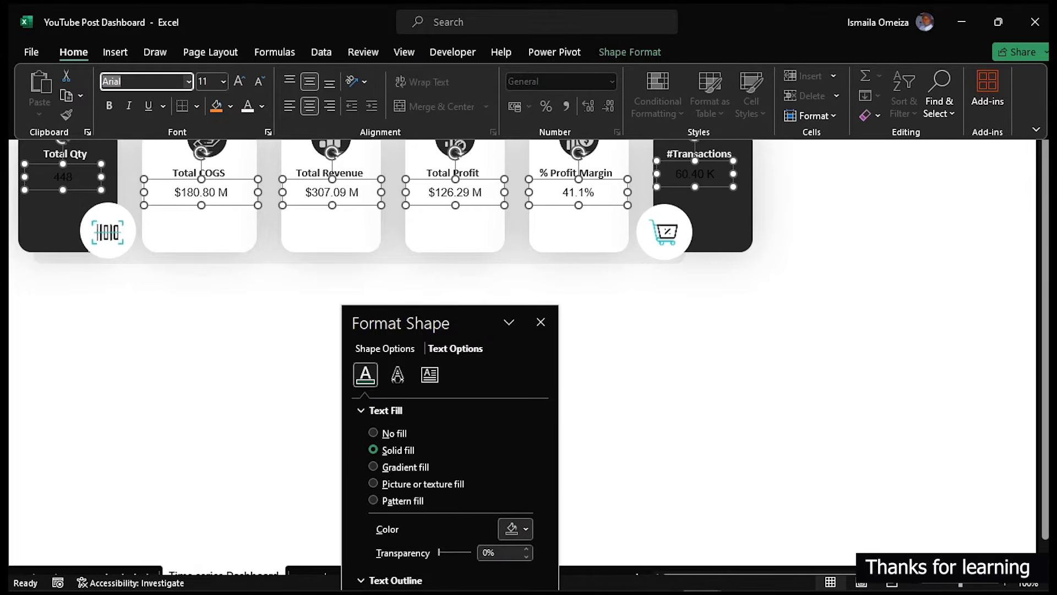
Format all six value labels on the dashboard cards as size 18, bold, with a dark gray font colour.
left_click(223, 80)
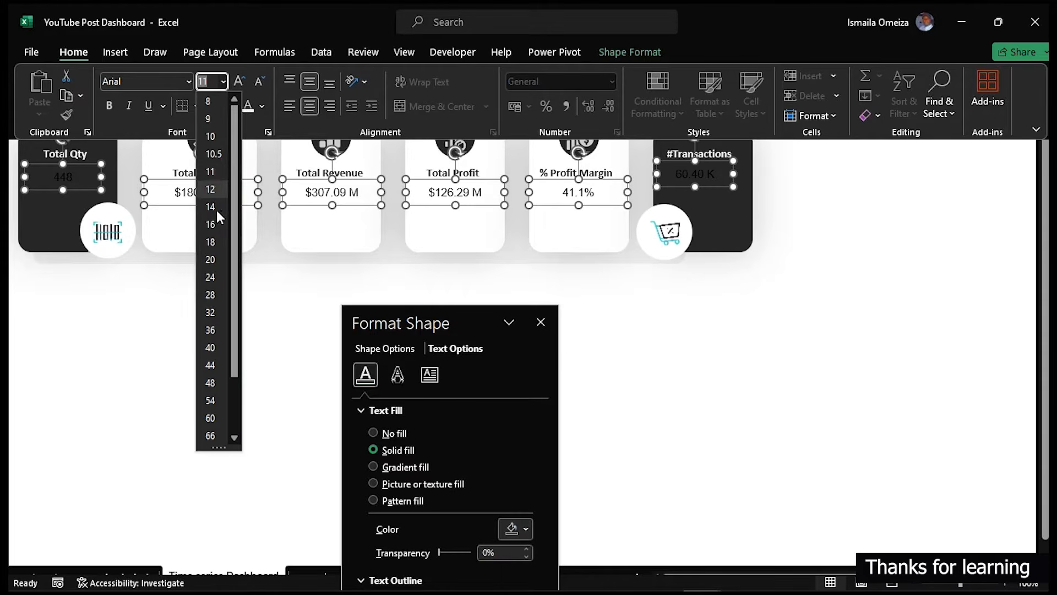
left_click(214, 243)
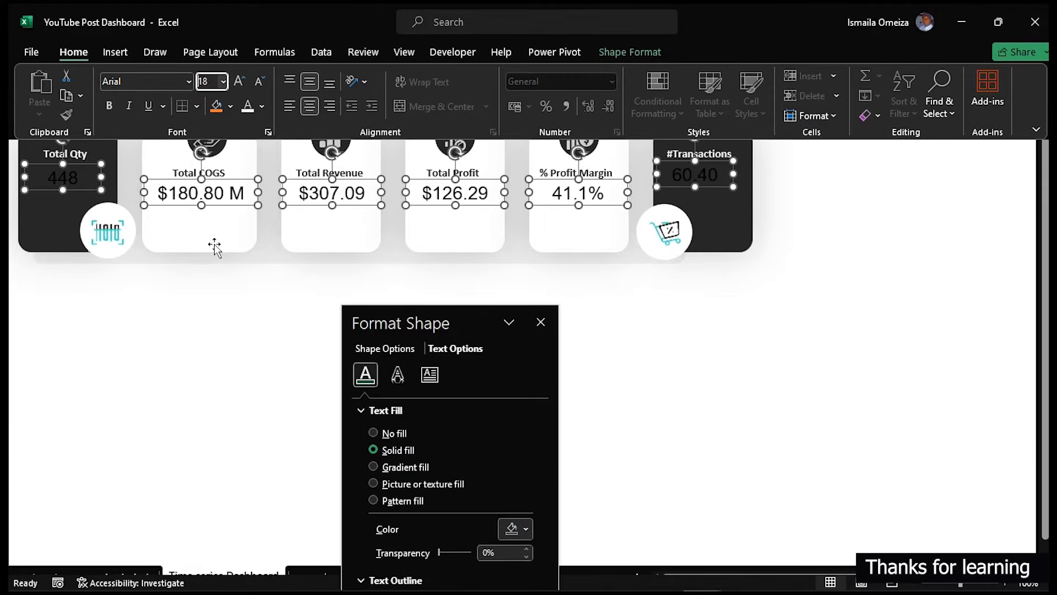
left_click(109, 104)
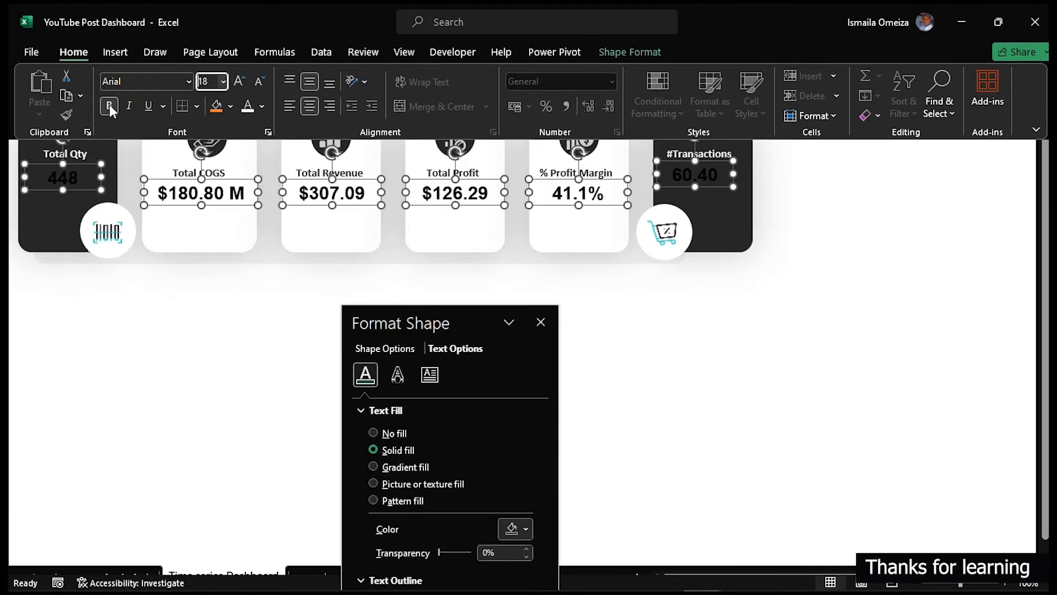
left_click(262, 106)
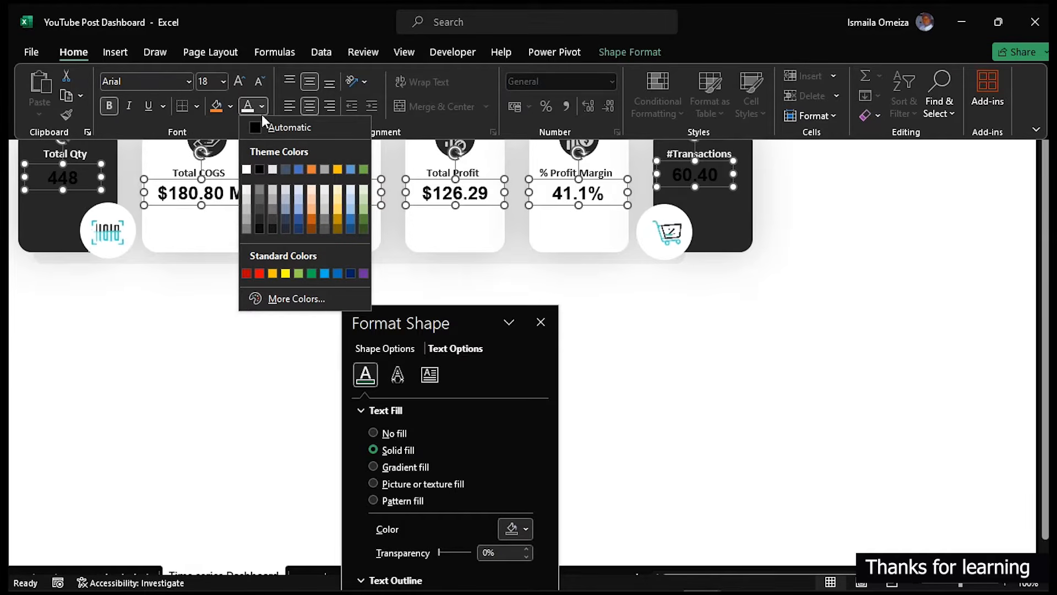
left_click(258, 210)
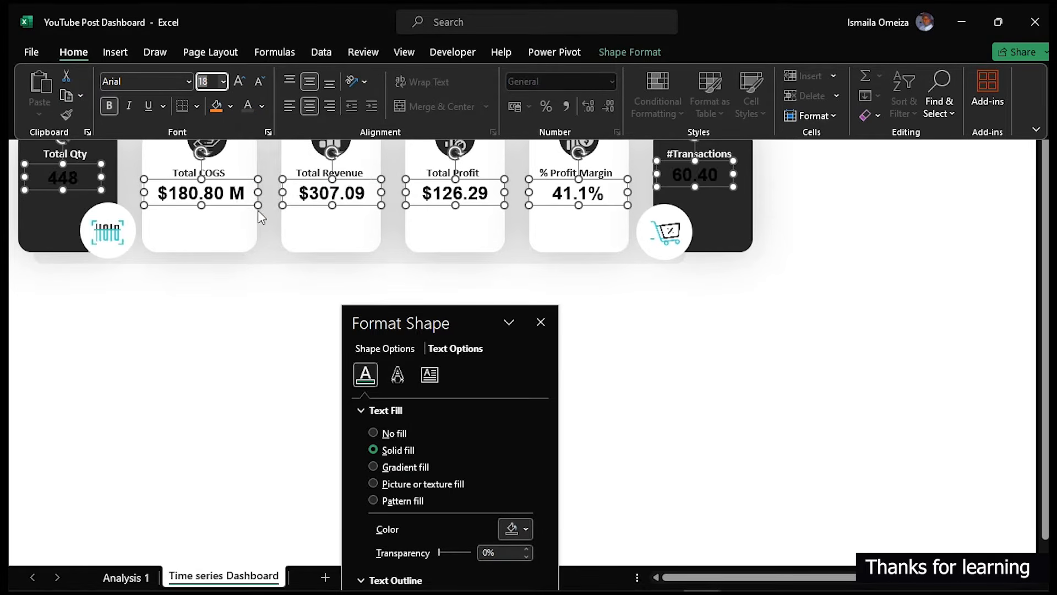
left_click(243, 276)
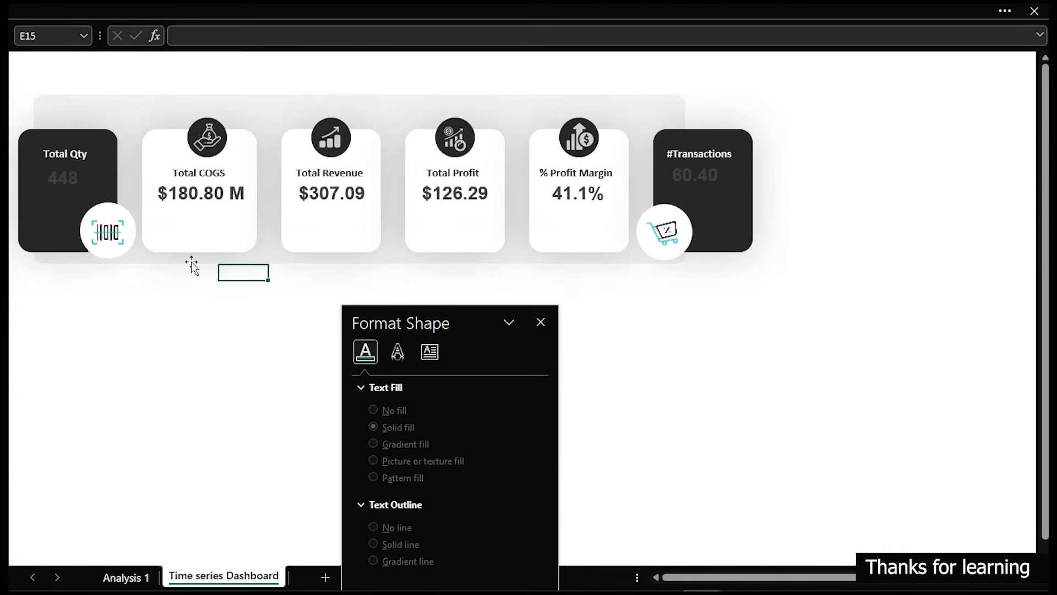
Change the font colour of the Total Qty and #Transactions value labels on the dark cards to white.
left_click(70, 177)
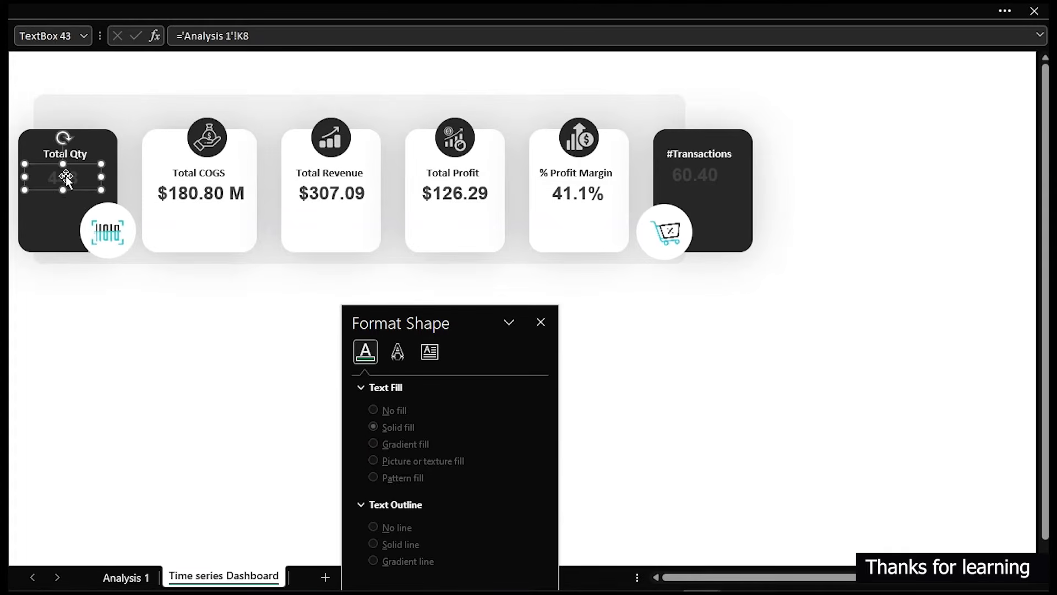
left_click(682, 175, "shift")
left_click(255, 8)
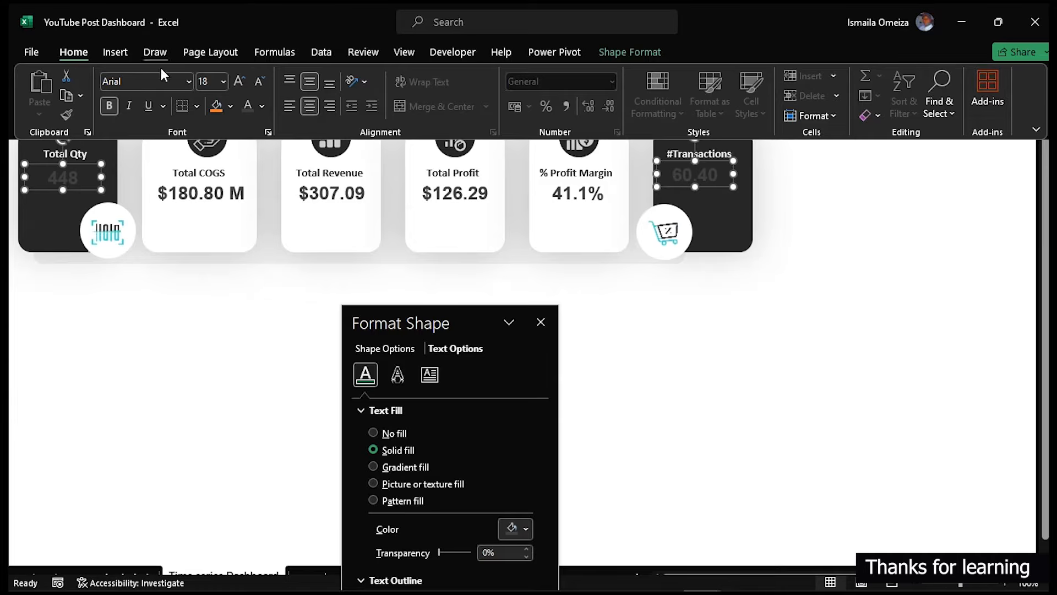
left_click(262, 106)
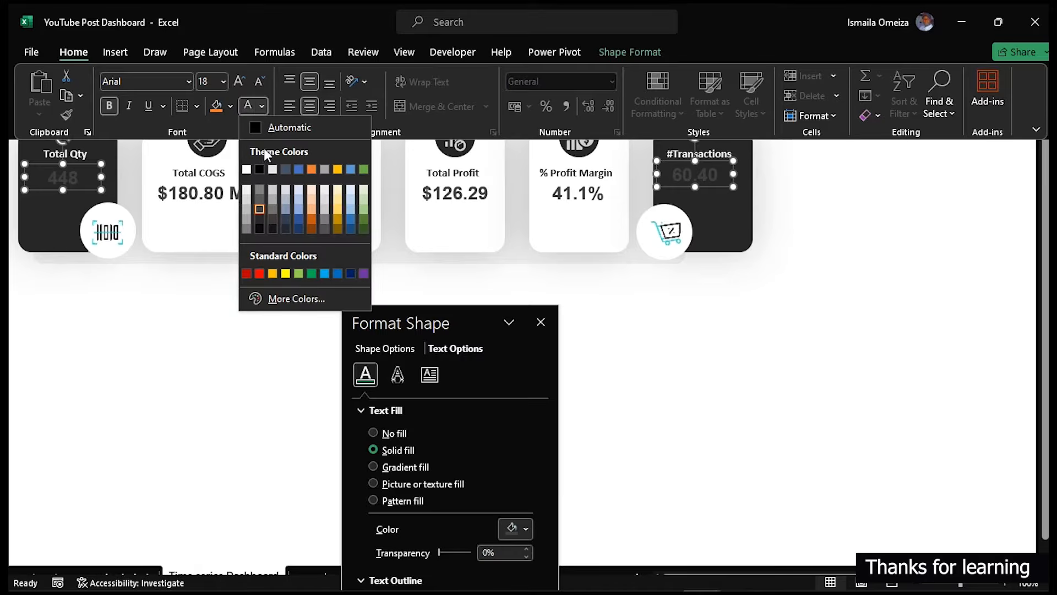
left_click(247, 170)
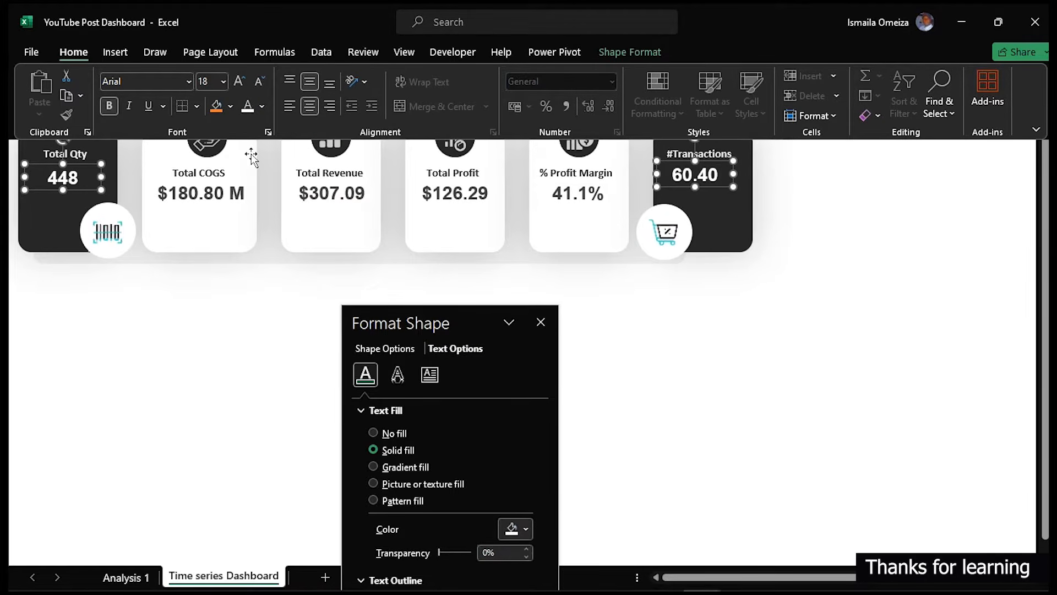
left_click(173, 337)
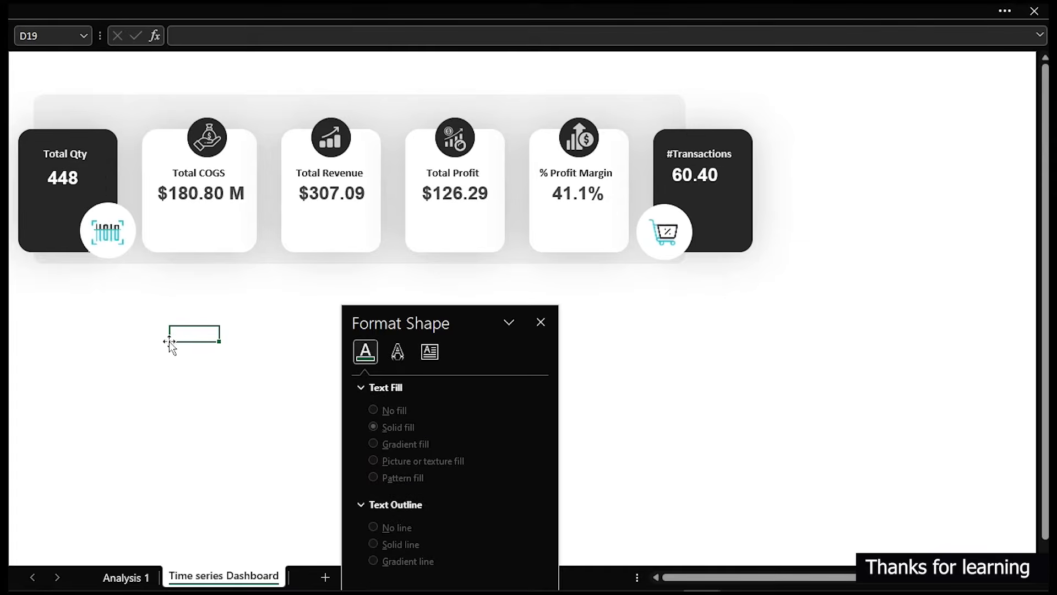
Widen the Total Qty and #Transactions value labels so their full values fit on the dark cards.
left_click(71, 177)
left_click_drag(95, 182, 113, 173)
left_click(179, 353)
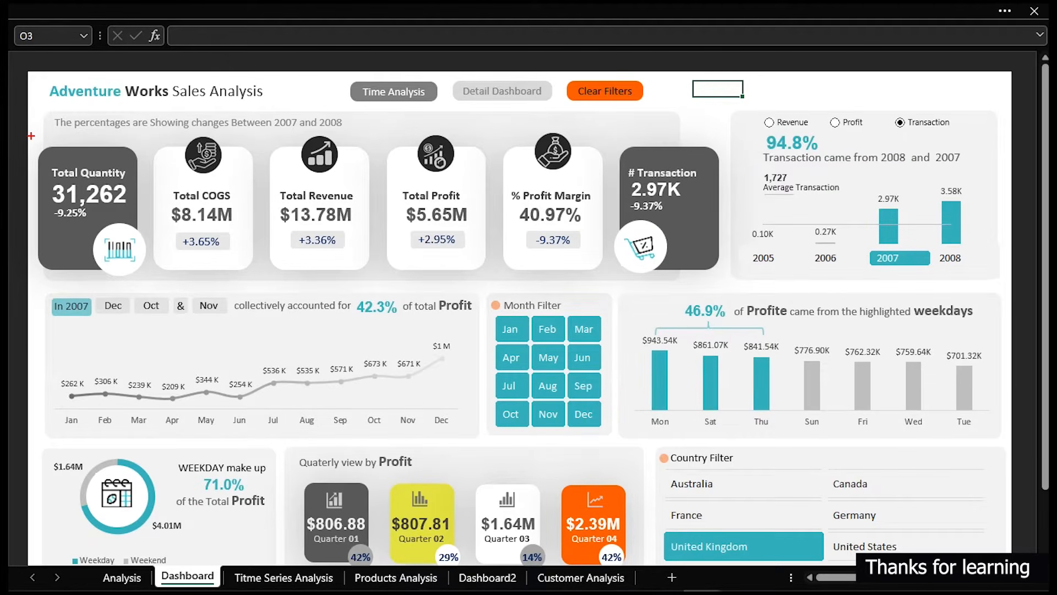
Examine the percentage-change badges on the finished Adventure Works dashboard's cards and how they relate to the year selector under the transaction chart.
left_click_drag(31, 135, 731, 292)
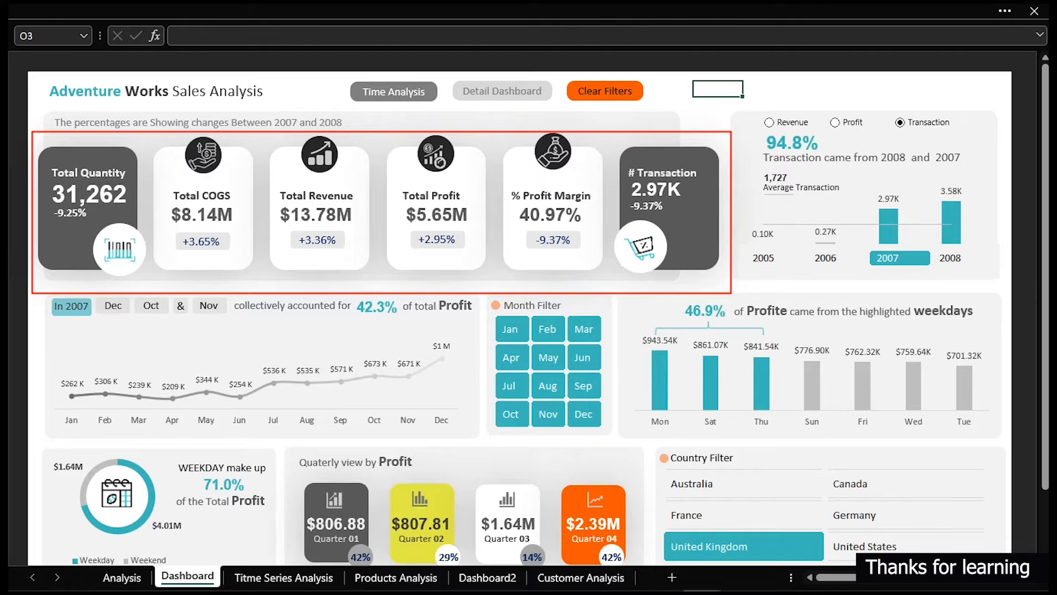
mouse_move(167, 225)
left_mouse_down()
mouse_move(398, 294)
mouse_move(574, 274)
mouse_move(595, 257)
left_mouse_up()
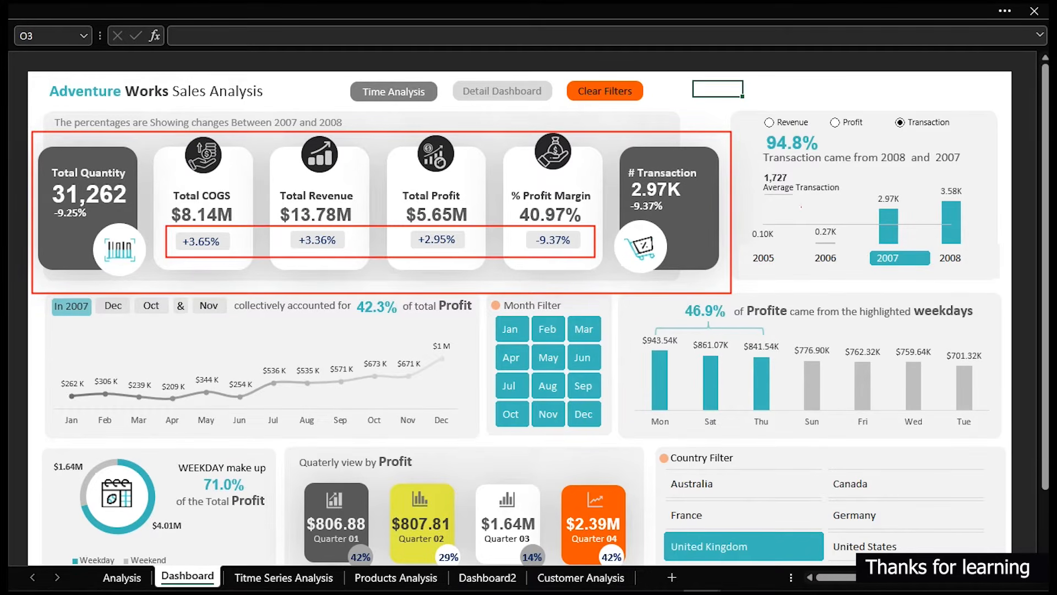
left_click_drag(759, 170, 975, 273)
left_click_drag(750, 244, 968, 283)
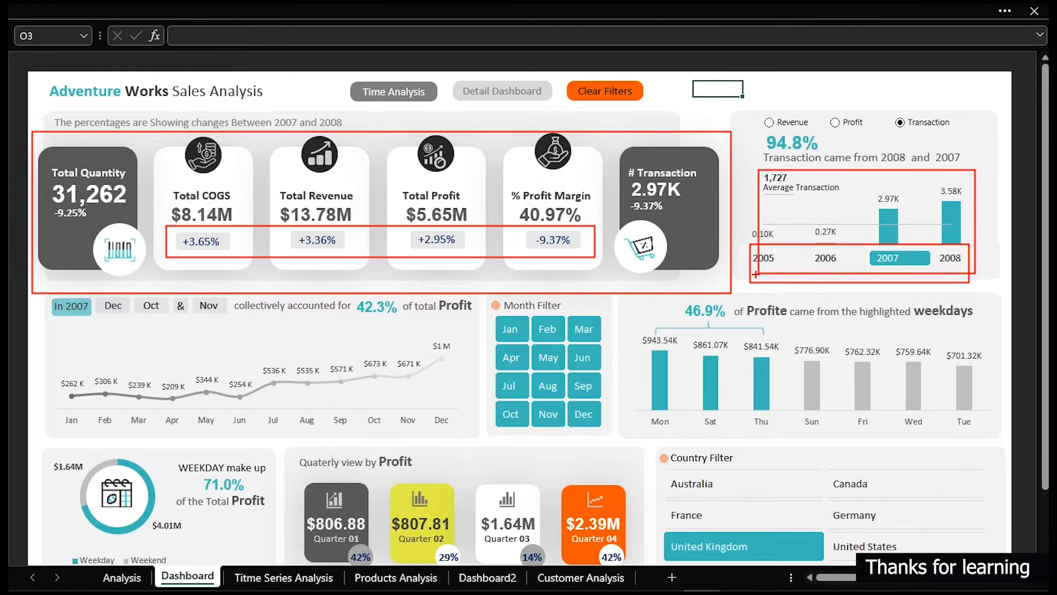
mouse_move(756, 274)
left_mouse_down()
mouse_move(611, 263)
mouse_move(596, 251)
left_mouse_up()
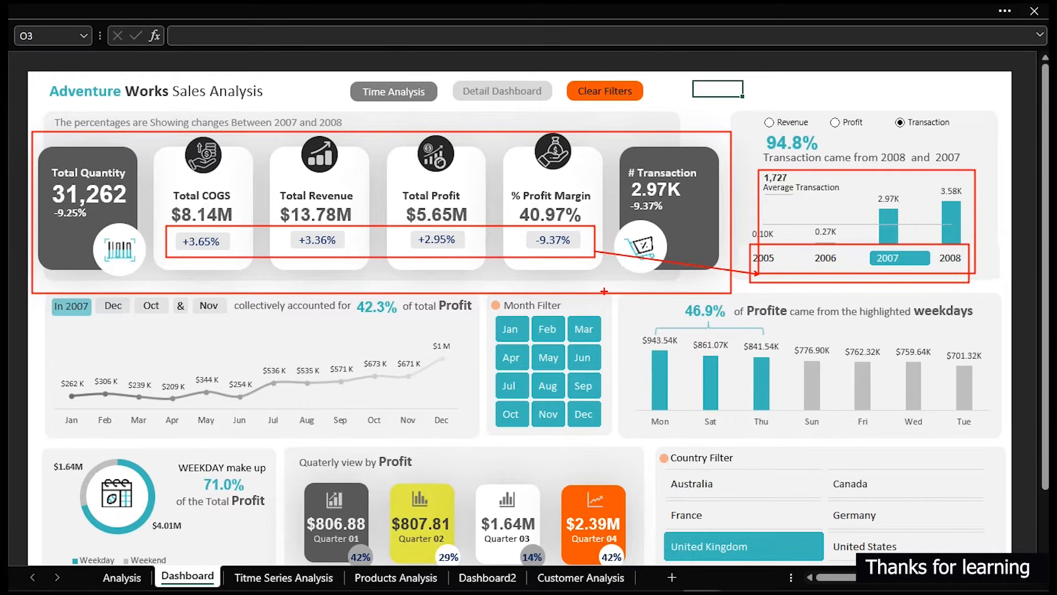
key("Escape")
Duplicate the pivot table in C7:K8 of the Analysis 1 sheet to cell C14 and close the Format Shape pane.
mouse_move(515, 578)
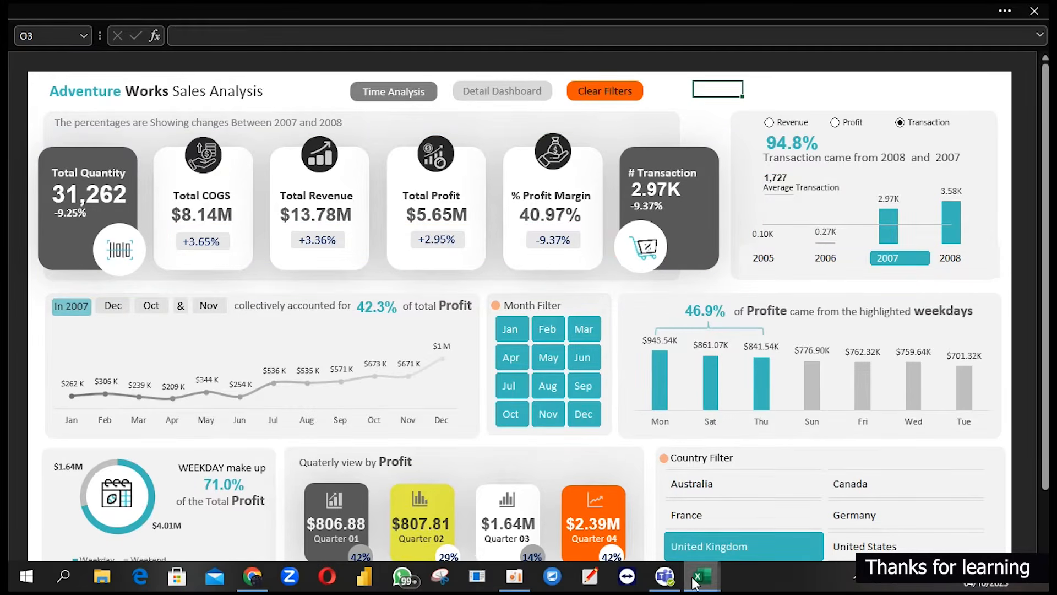
mouse_move(695, 583)
left_click(783, 504)
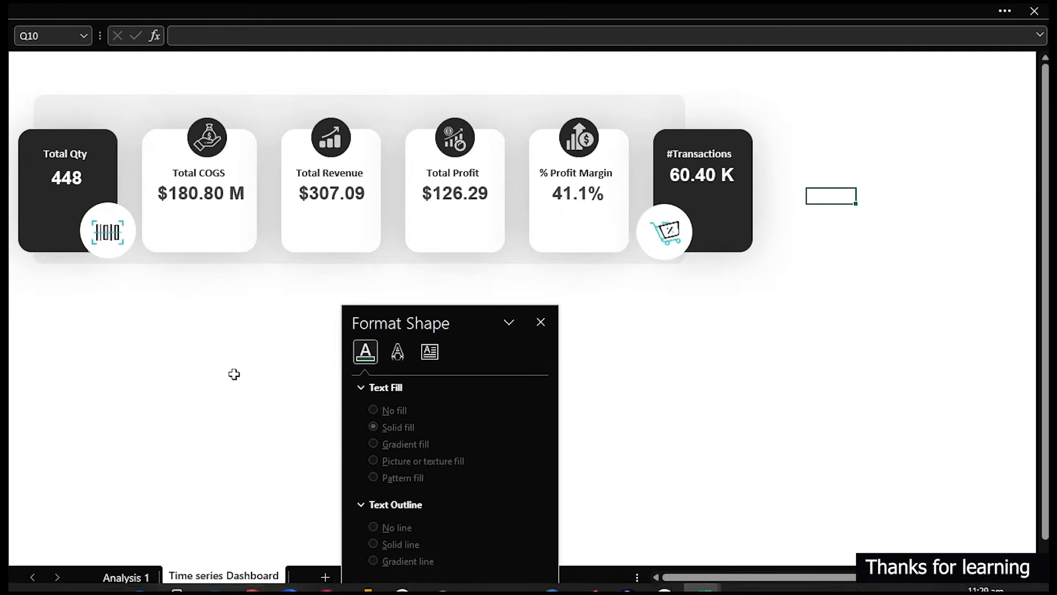
left_click(130, 577)
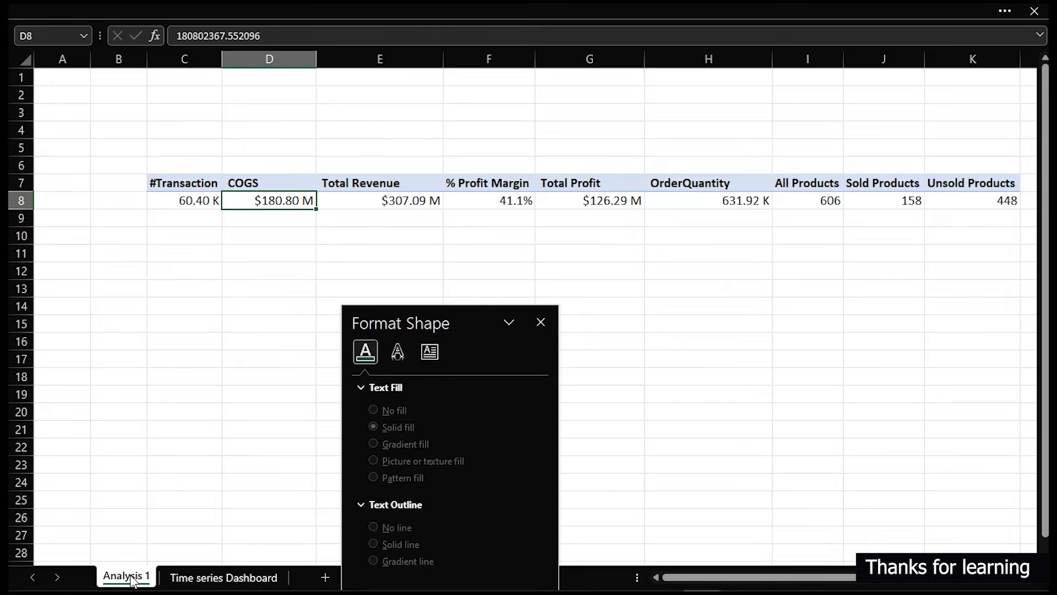
left_click_drag(180, 188, 976, 199)
key("ctrl+c")
left_click(198, 303)
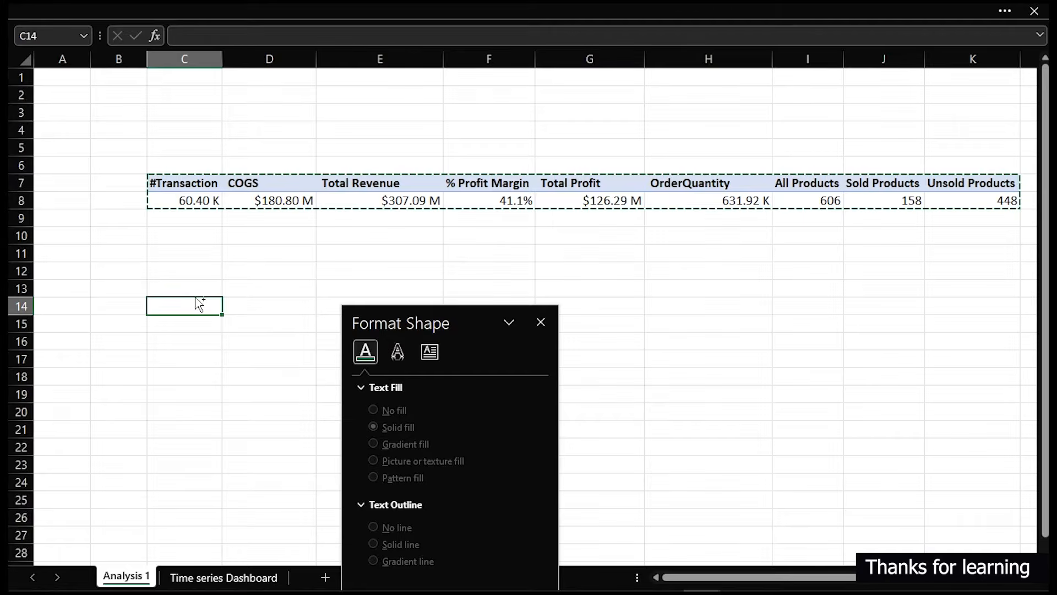
key("ctrl+v")
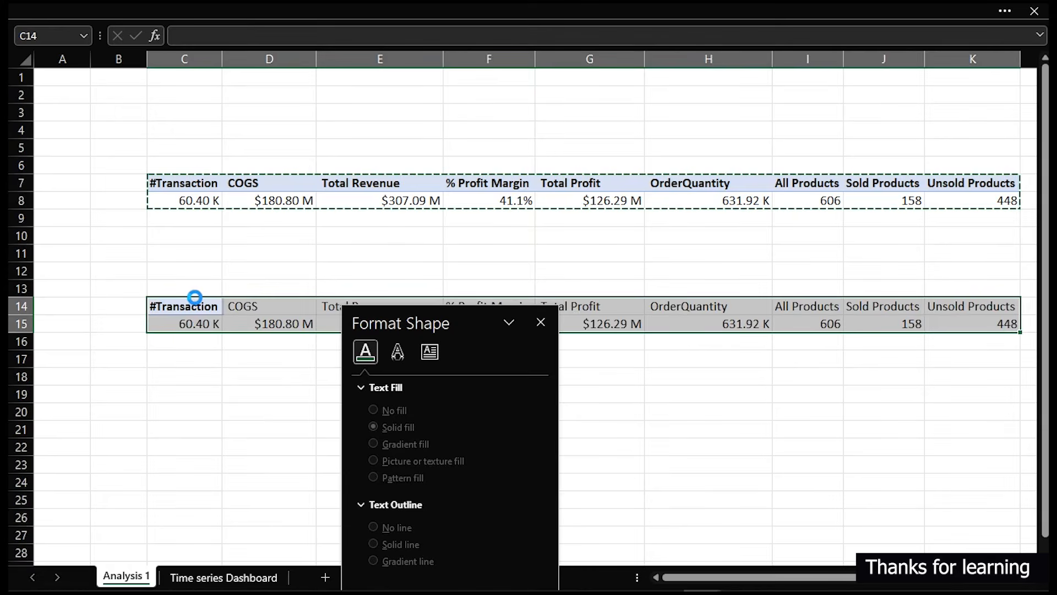
left_click(545, 322)
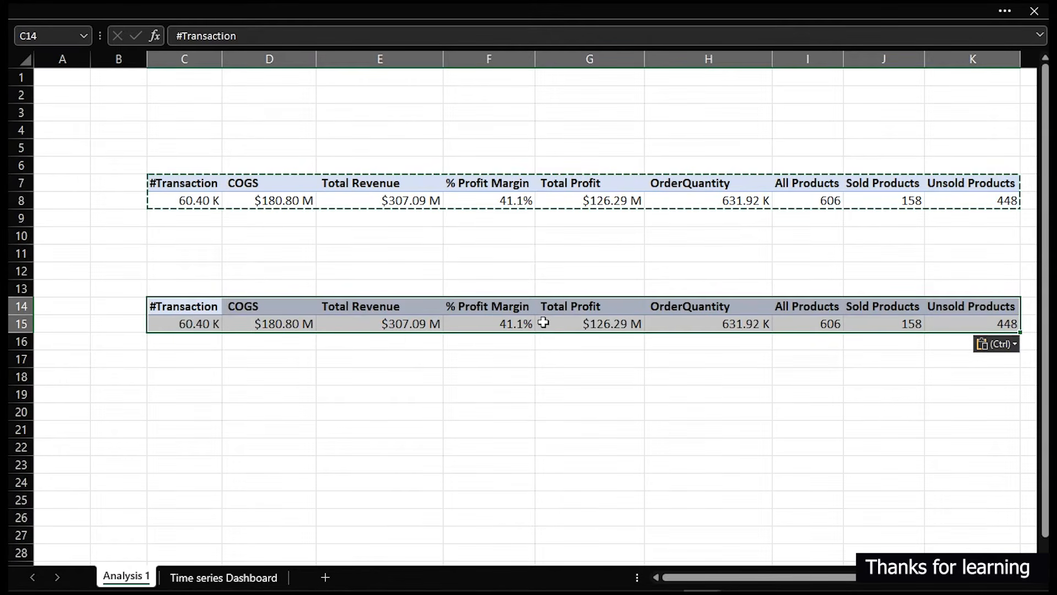
left_click(484, 361)
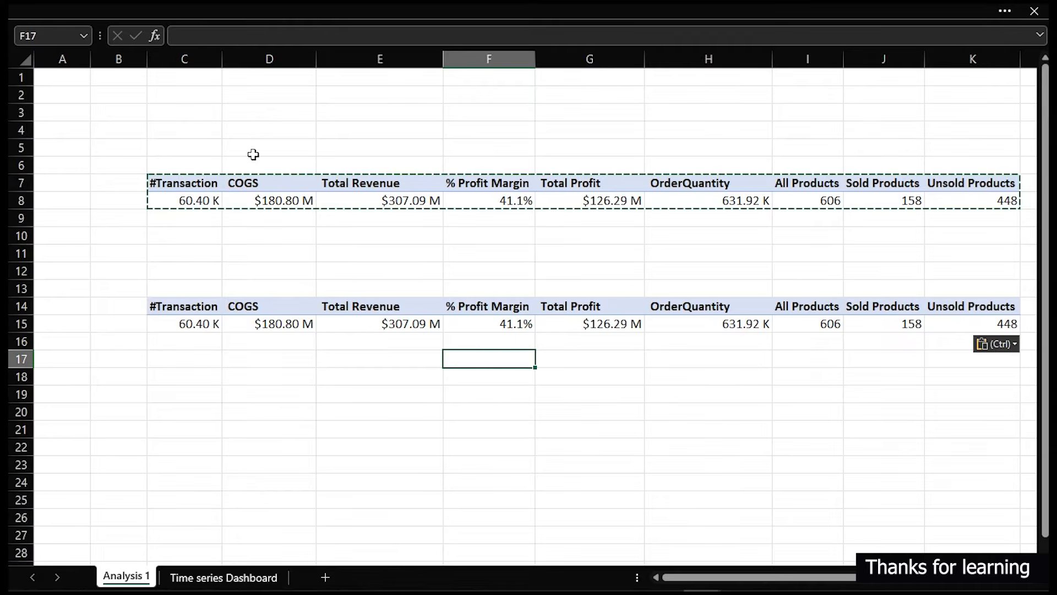
mouse_move(186, 209)
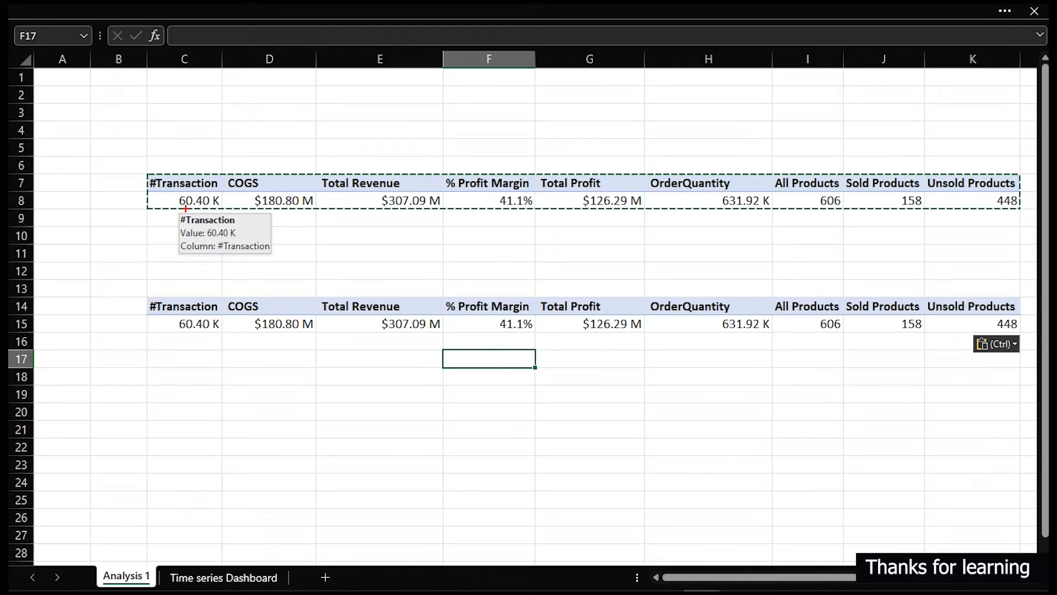
mouse_move(337, 226)
left_mouse_down()
mouse_move(356, 376)
mouse_move(329, 513)
mouse_move(369, 472)
mouse_move(369, 212)
left_mouse_up()
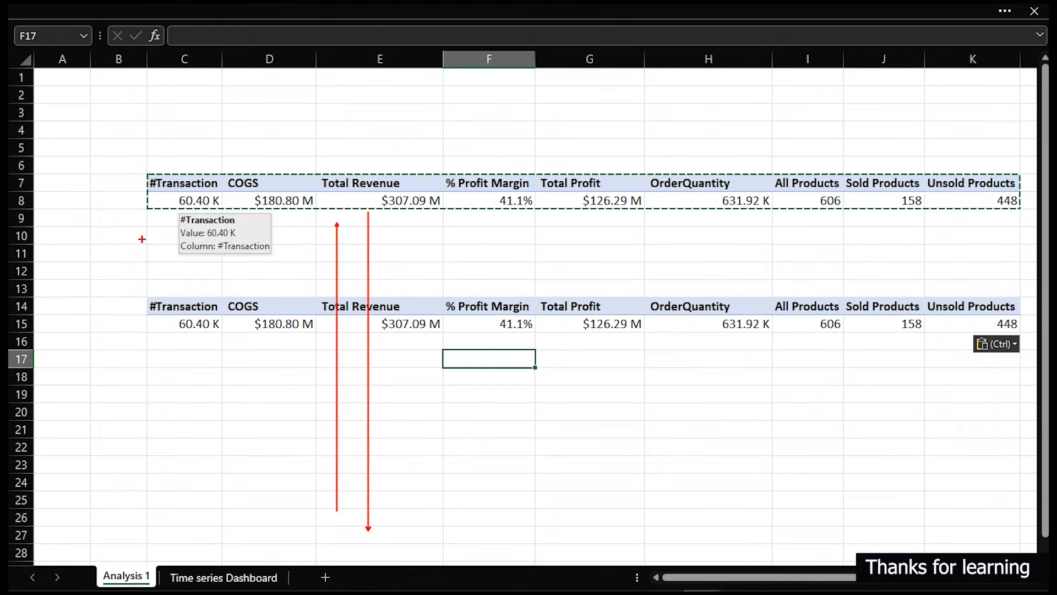
left_click_drag(145, 243, 1018, 226)
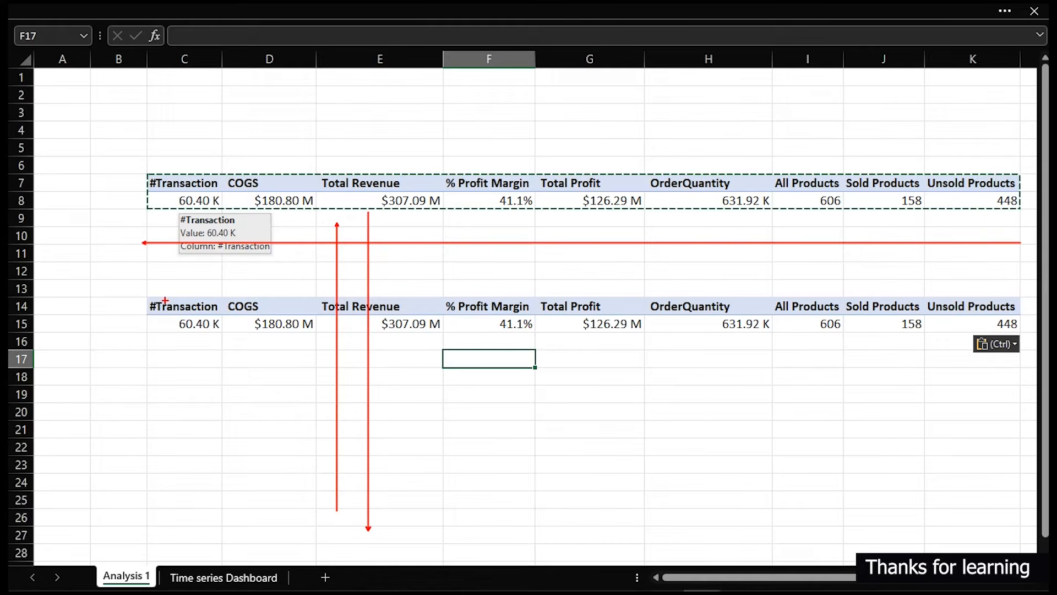
mouse_move(151, 283)
left_mouse_down()
mouse_move(638, 336)
mouse_move(1003, 349)
mouse_move(1034, 379)
left_mouse_up()
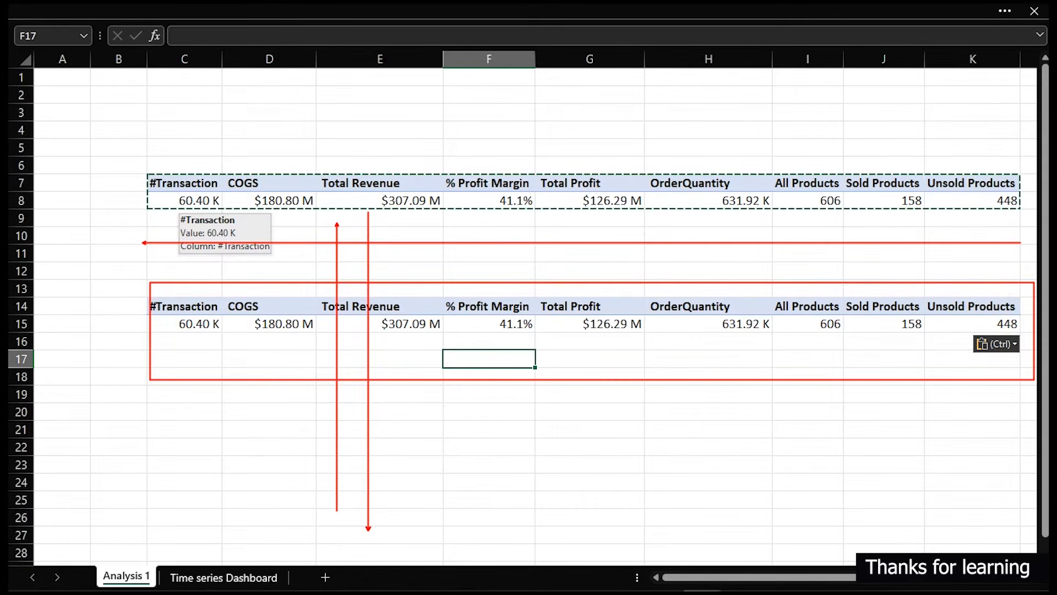
mouse_move(156, 379)
left_mouse_down()
mouse_move(578, 472)
mouse_move(1002, 458)
mouse_move(1049, 444)
left_mouse_up()
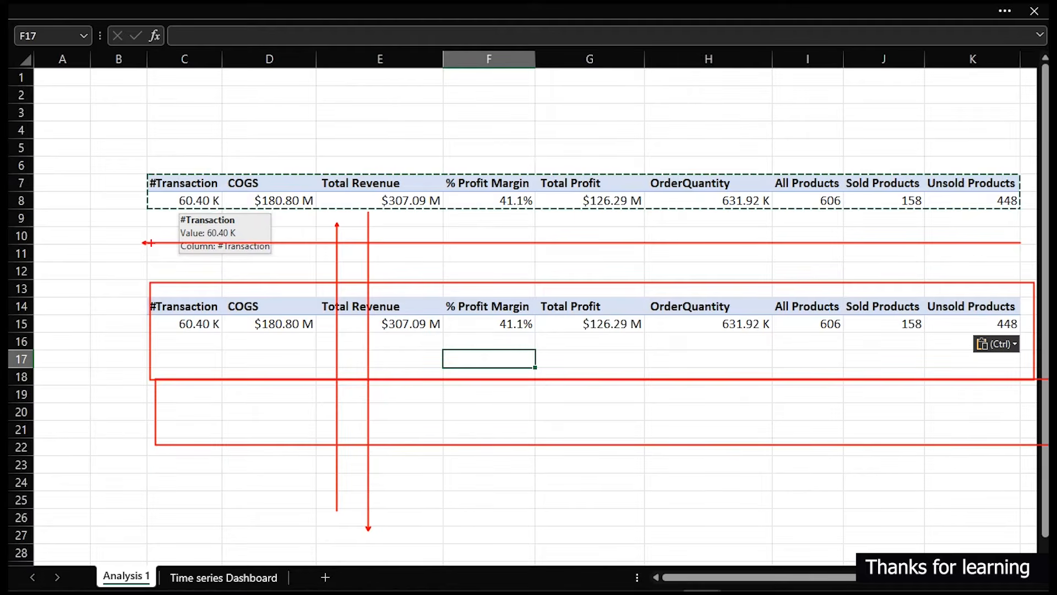
mouse_move(139, 212)
left_mouse_down()
mouse_move(230, 272)
mouse_move(1044, 347)
left_mouse_up()
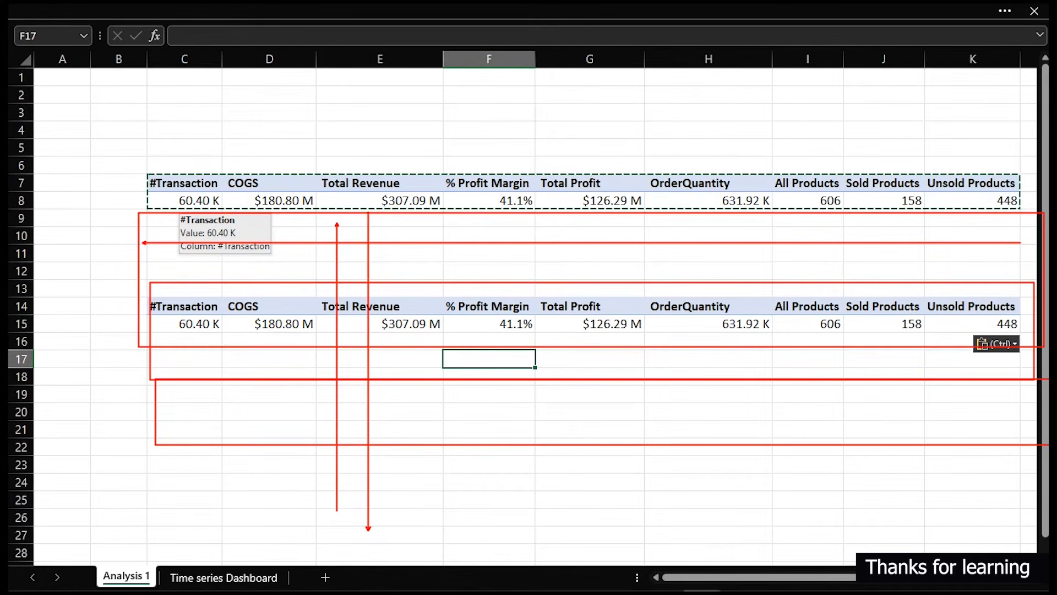
left_click_drag(504, 205, 808, 421)
mouse_move(681, 285)
left_mouse_down()
mouse_move(490, 394)
mouse_move(429, 462)
left_mouse_up()
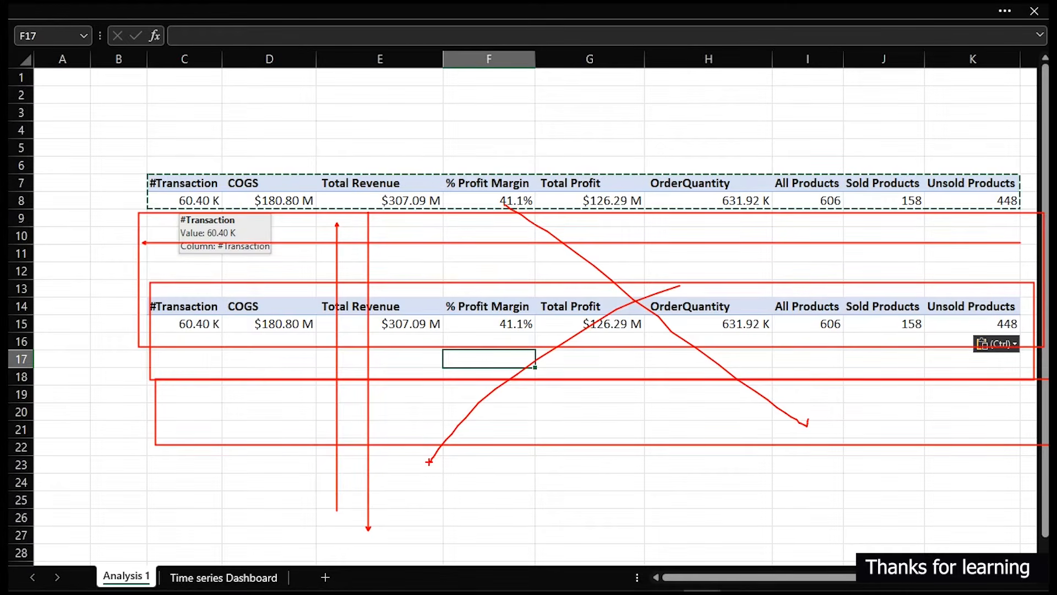
key("Escape")
Clear the copy marquee around the original pivot table and inspect the COGS and % Profit Margin values in the duplicated one.
left_click(357, 200)
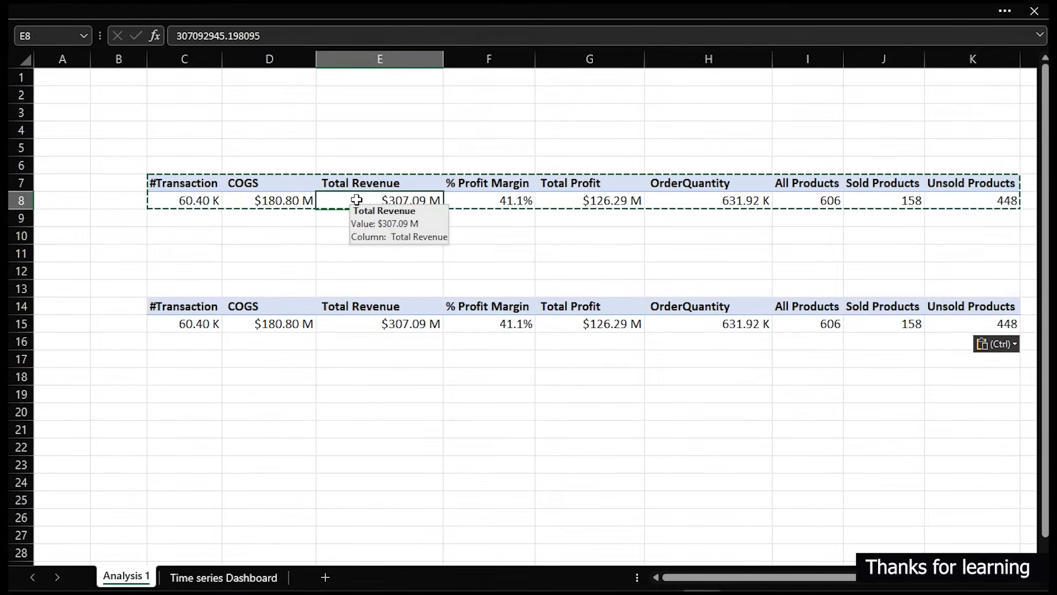
key("Escape")
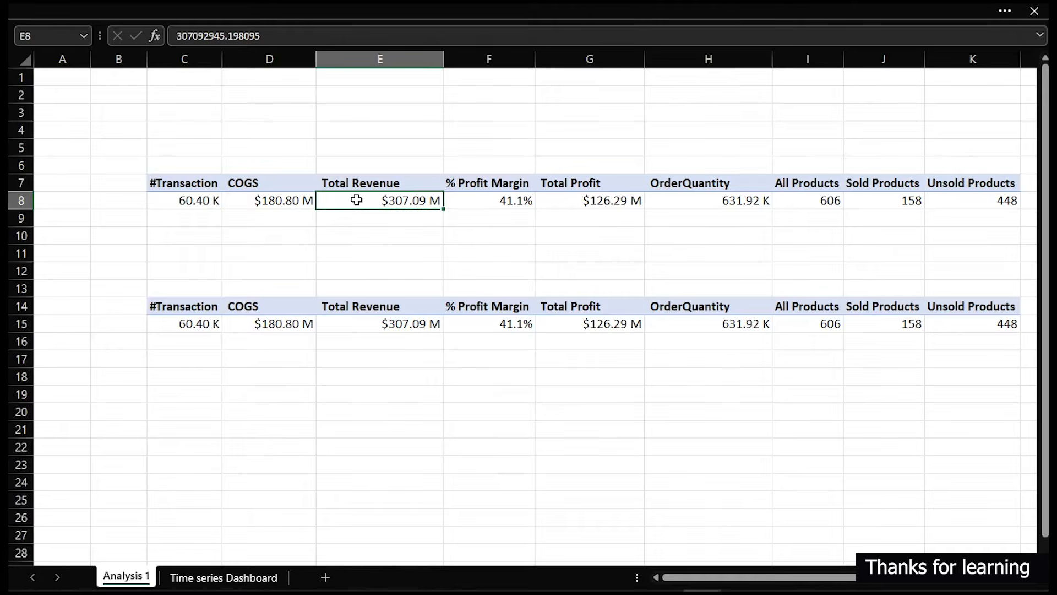
left_click(247, 323)
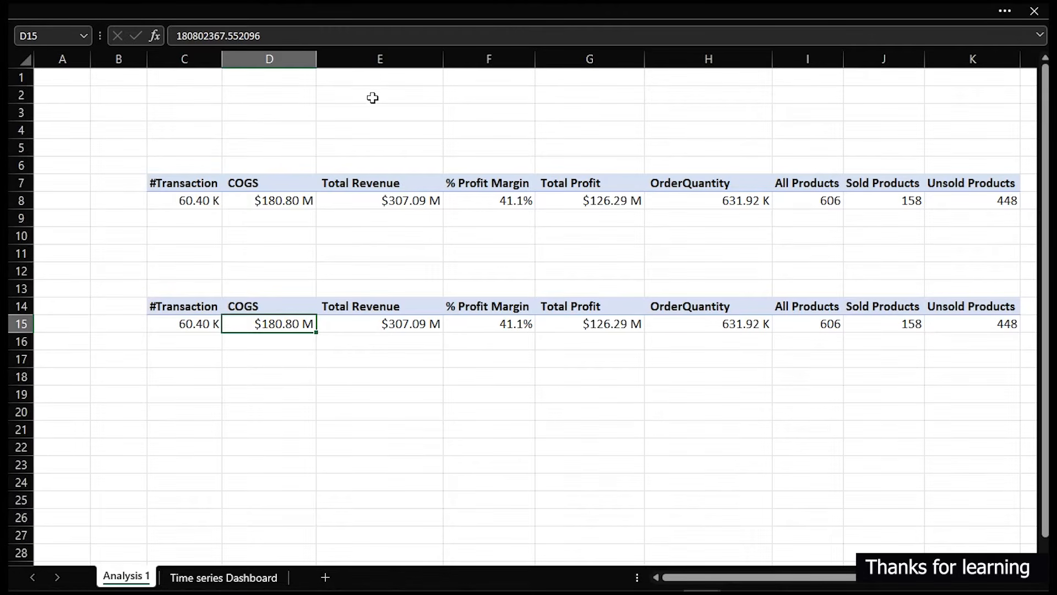
left_click(493, 325)
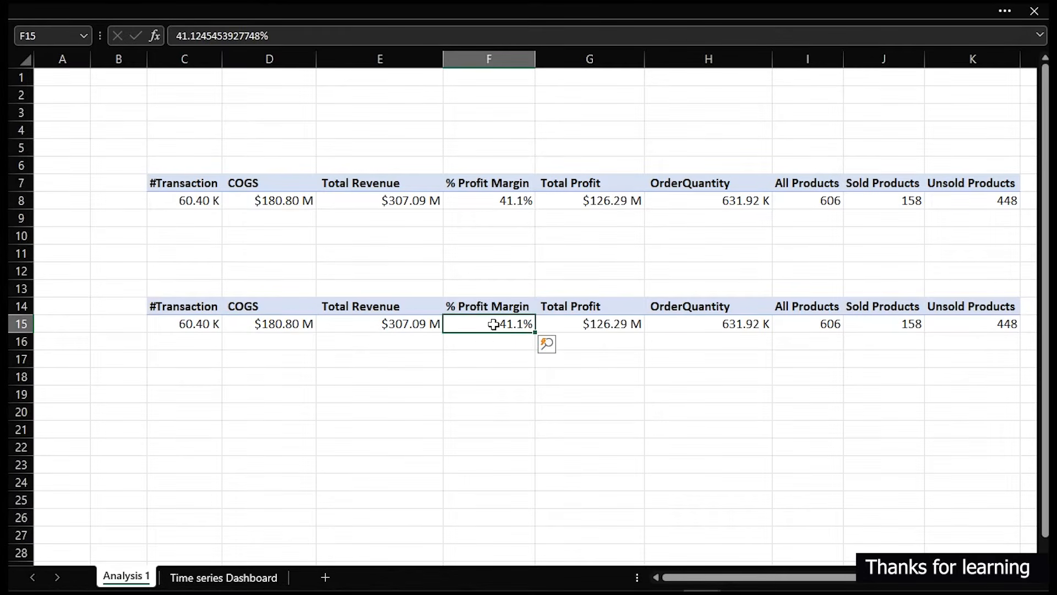
mouse_move(267, 331)
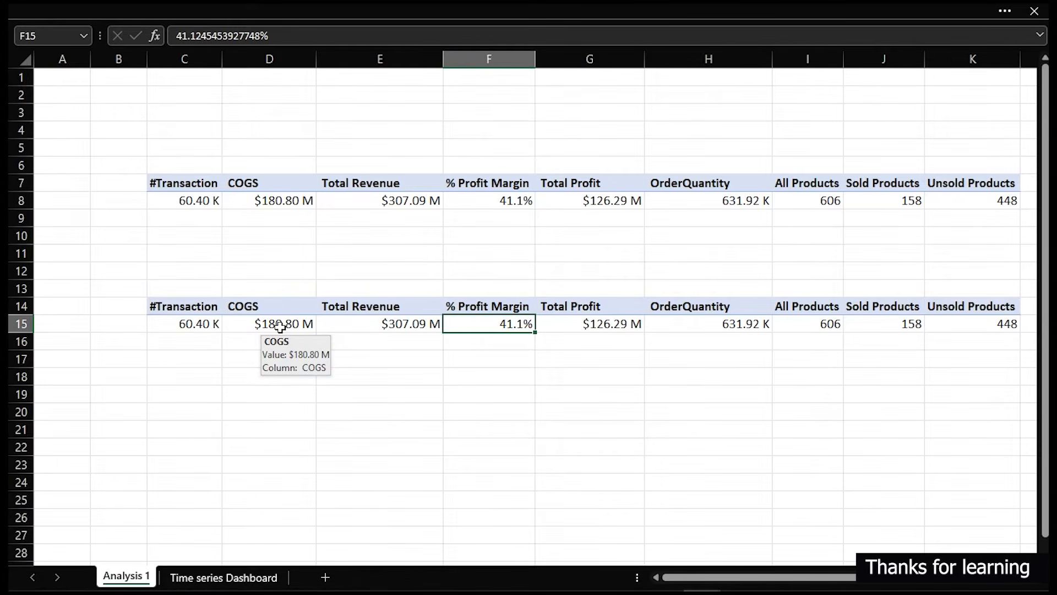
Remove COGS, % Profit Margin, OrderQuantity, All Products, Sold Products and Unsold Products from the values of the duplicated pivot table.
right_click(495, 323)
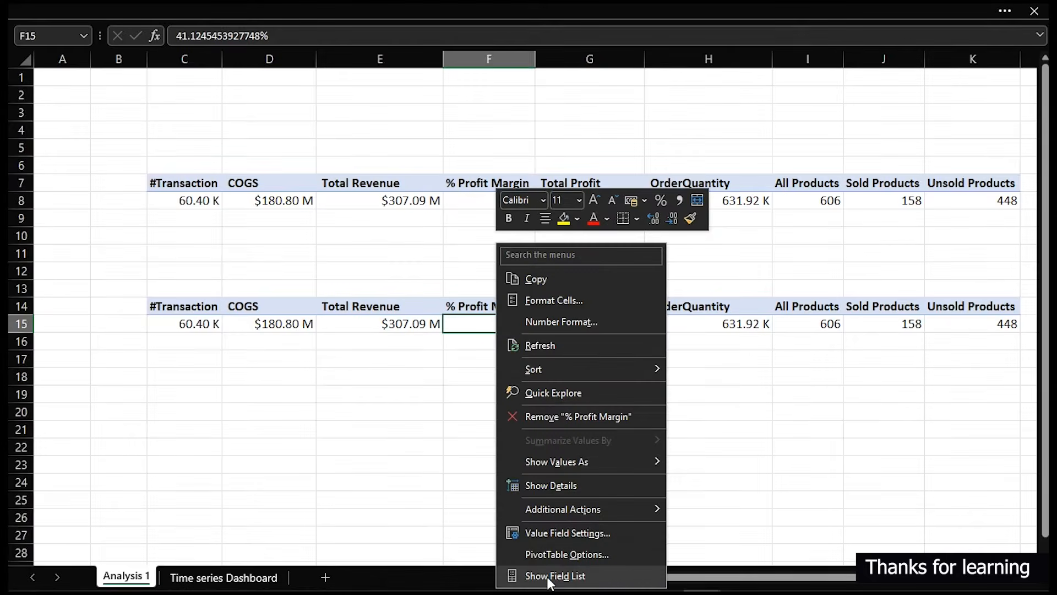
left_click(548, 577)
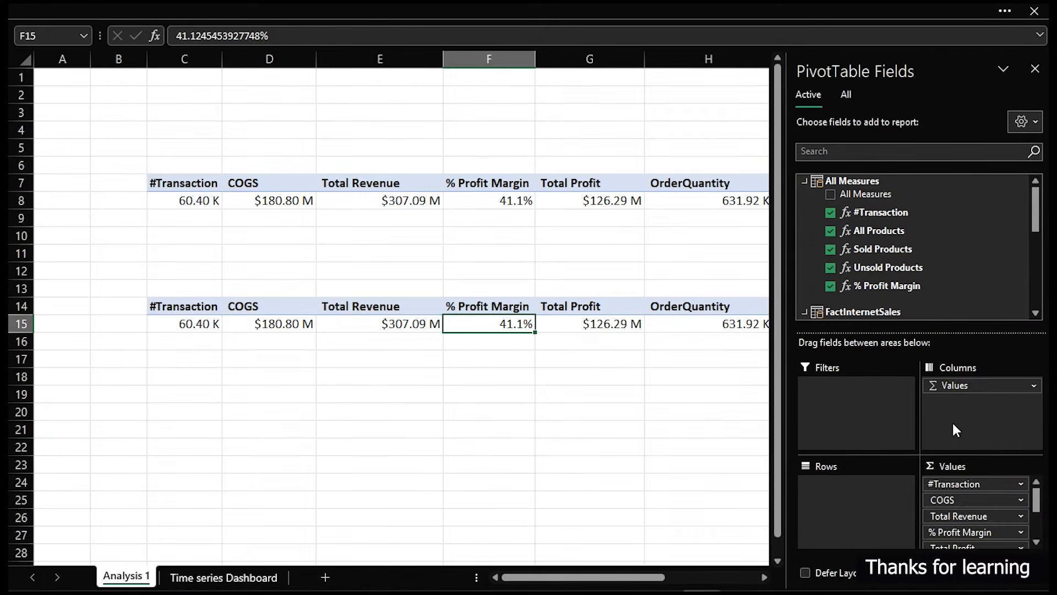
left_click_drag(972, 500, 678, 511)
left_click_drag(990, 517, 745, 529)
left_click_drag(965, 534, 696, 536)
left_click_drag(961, 536, 578, 539)
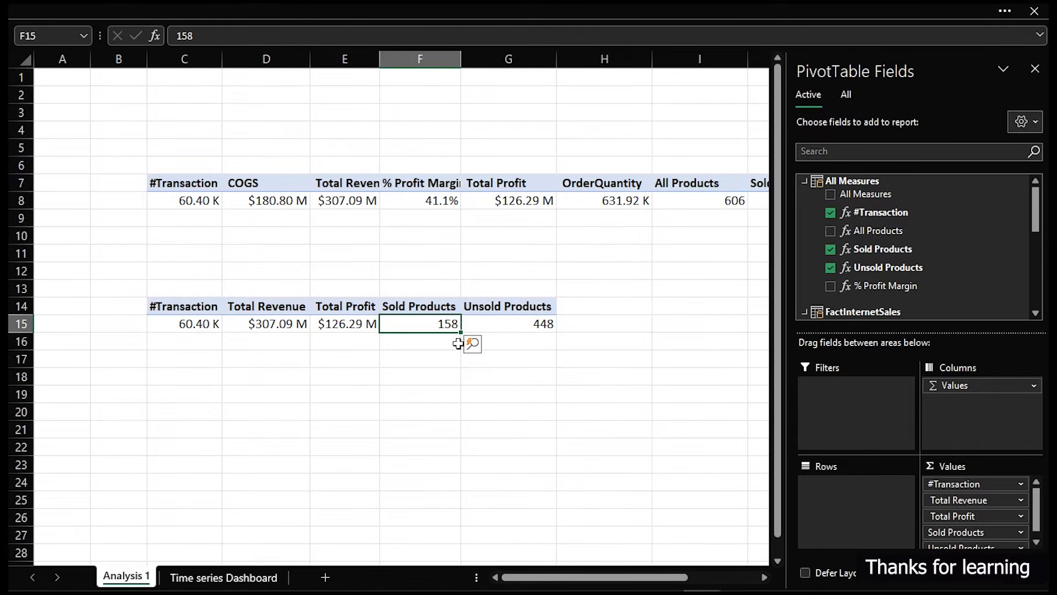
scroll(960, 528, "down", 1)
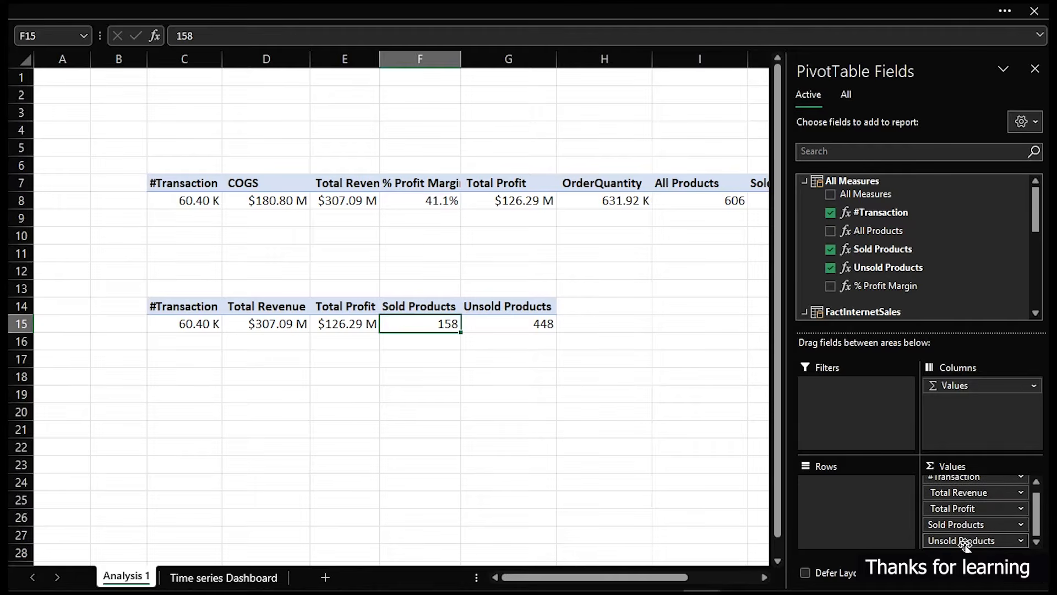
left_click_drag(964, 541, 661, 553)
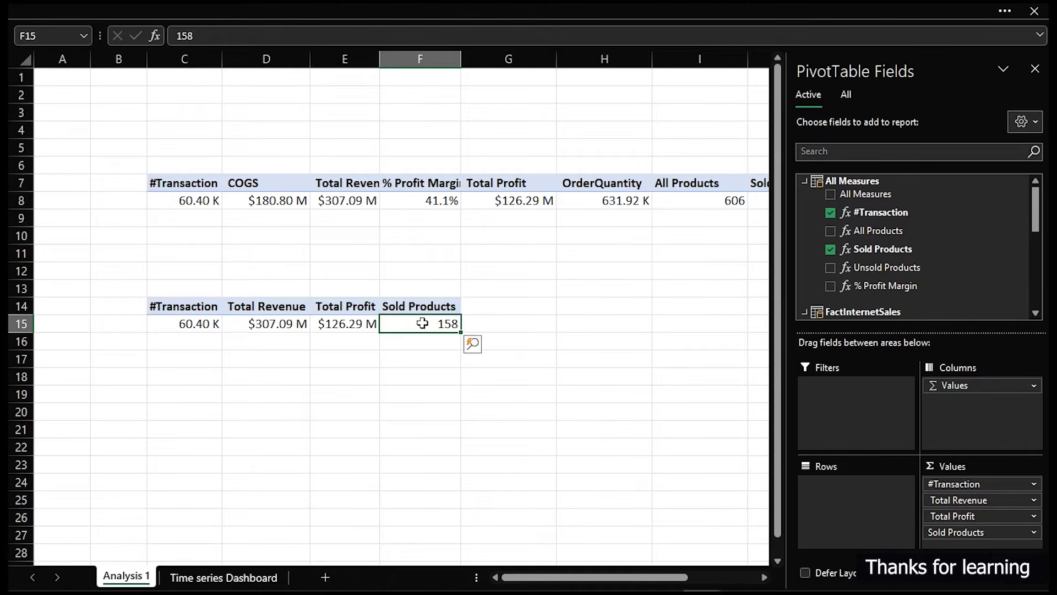
left_click_drag(969, 533, 663, 512)
Add the Year field from DimDate as the rows of the lower pivot table and dismiss the table relationships notice.
left_click(267, 326)
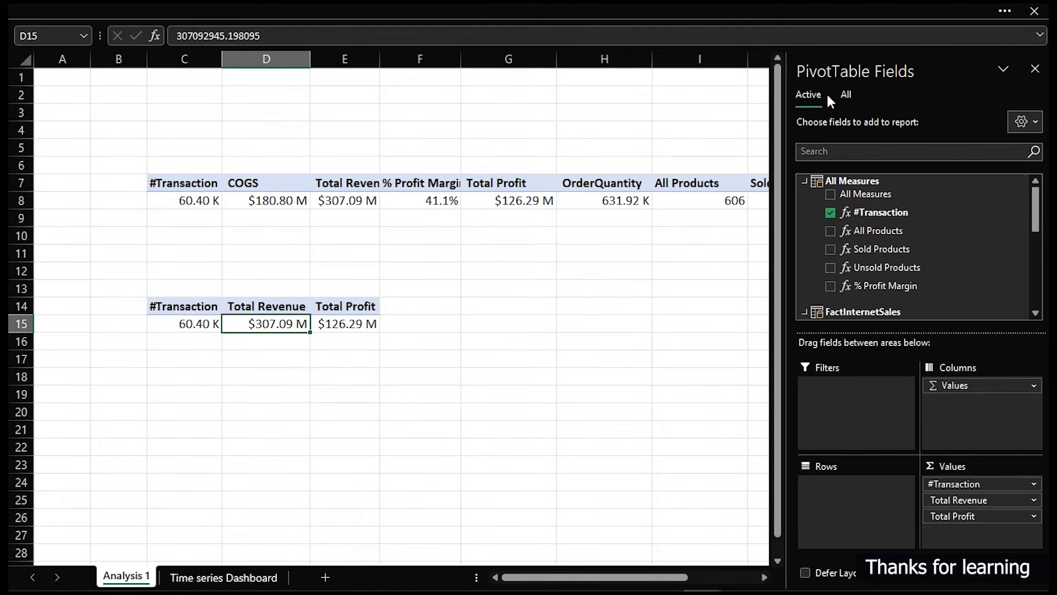
left_click(848, 96)
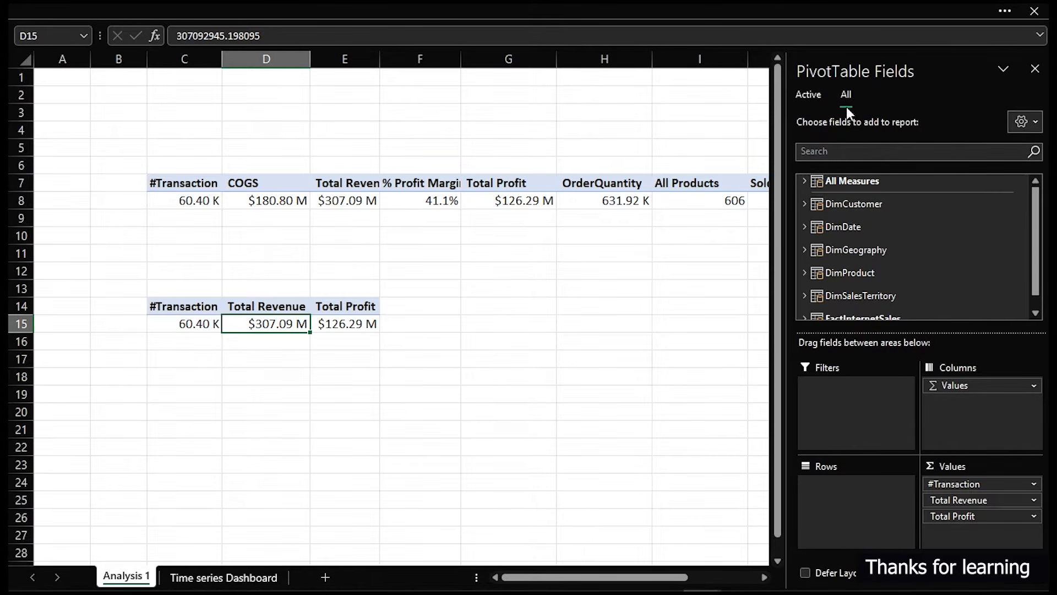
left_click(804, 226)
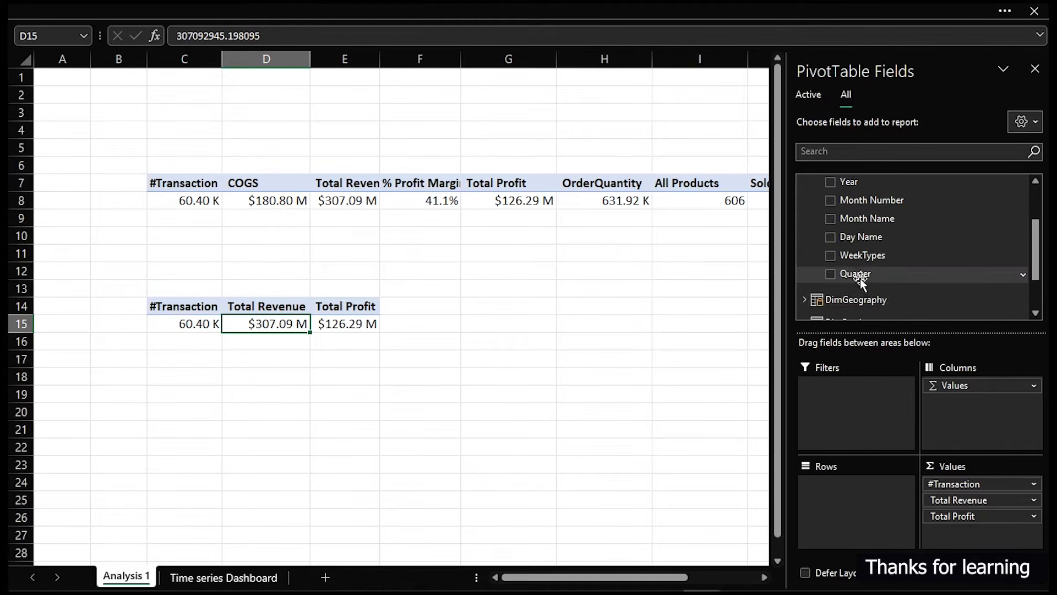
scroll(863, 281, "up", 1)
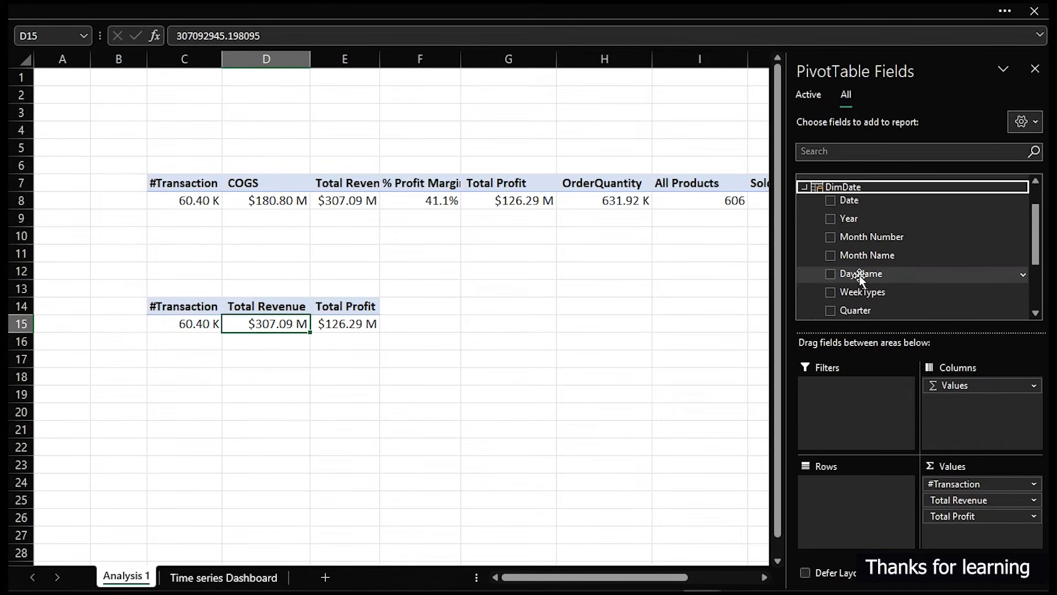
left_click(832, 218)
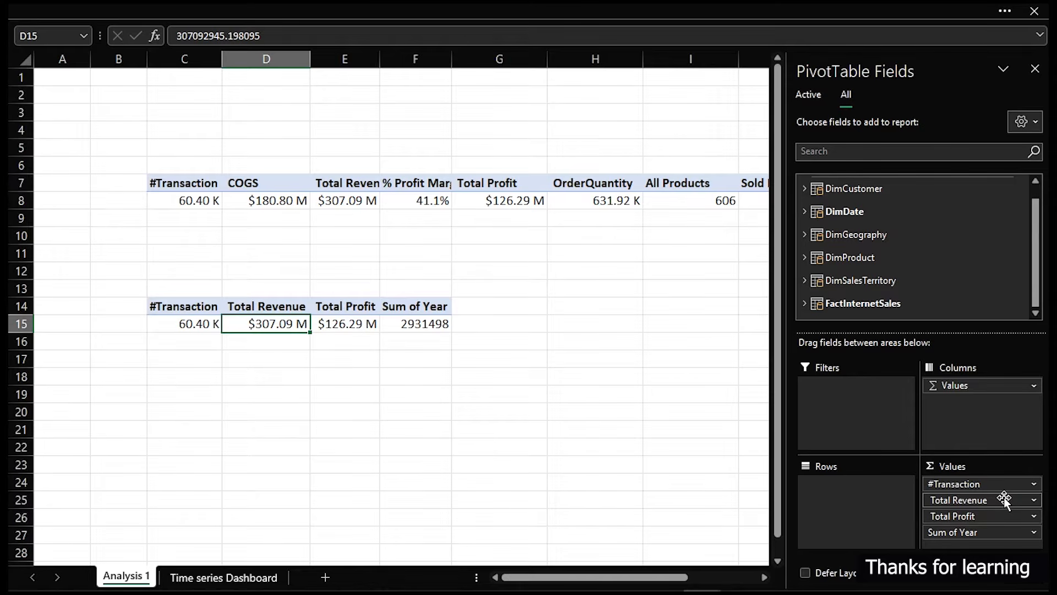
left_click_drag(991, 533, 873, 520)
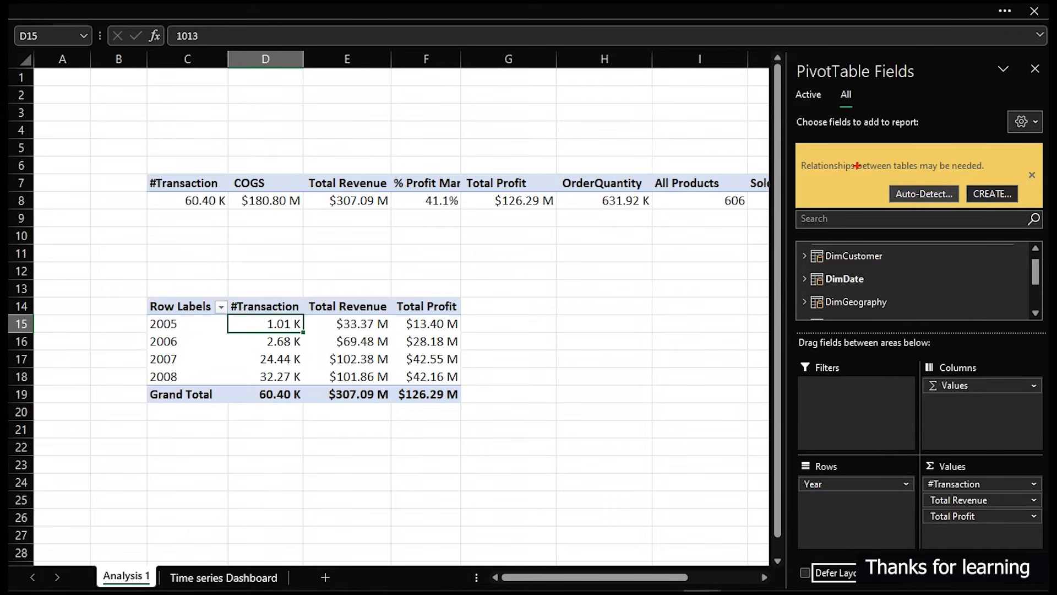
mouse_move(793, 136)
left_mouse_down()
mouse_move(1018, 222)
mouse_move(1048, 219)
left_mouse_up()
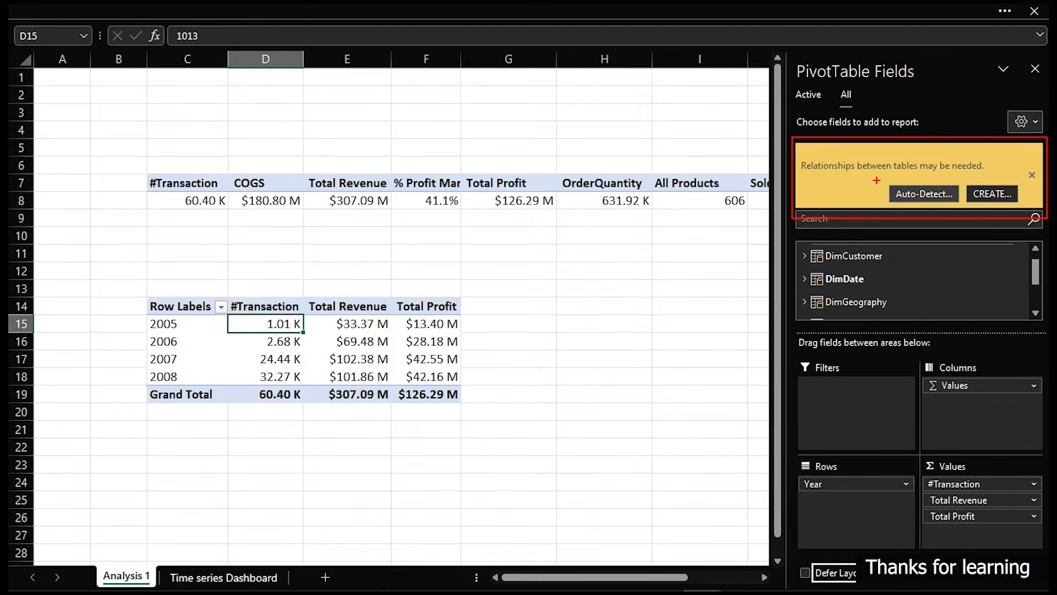
key("Escape")
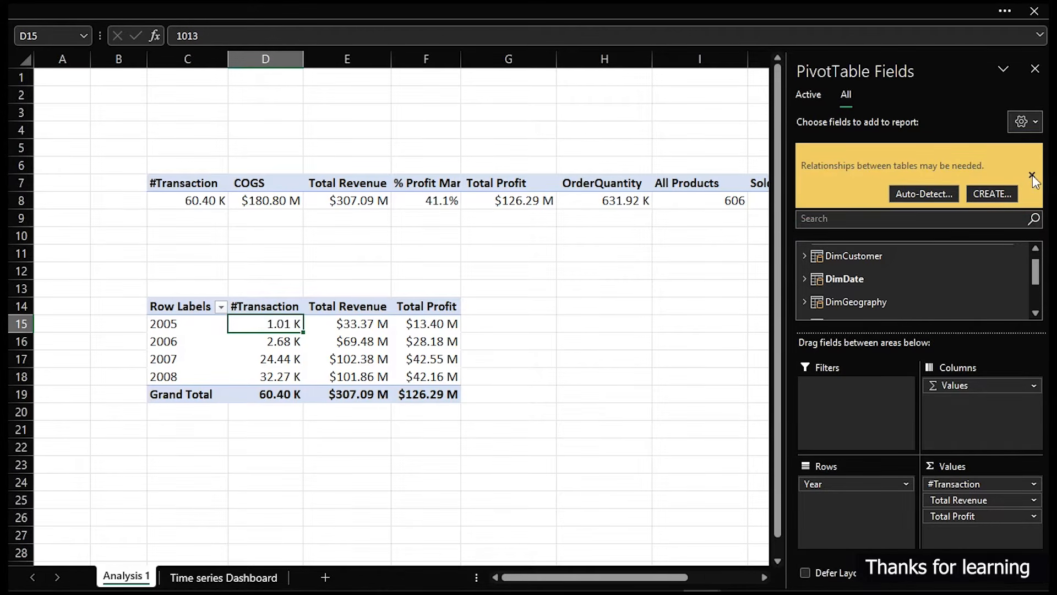
left_click(1032, 174)
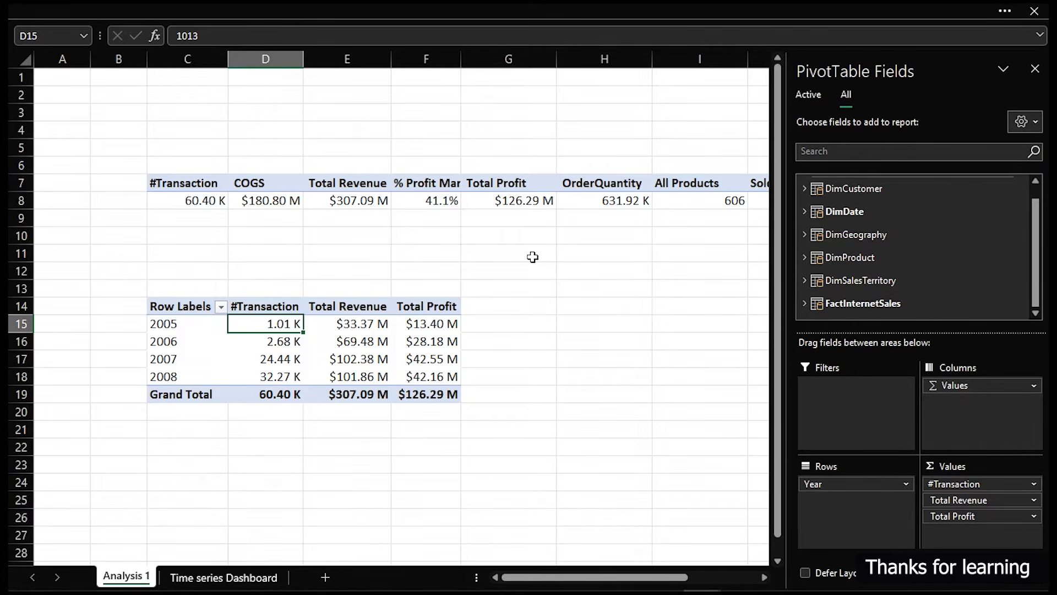
mouse_move(247, 354)
left_click(274, 358)
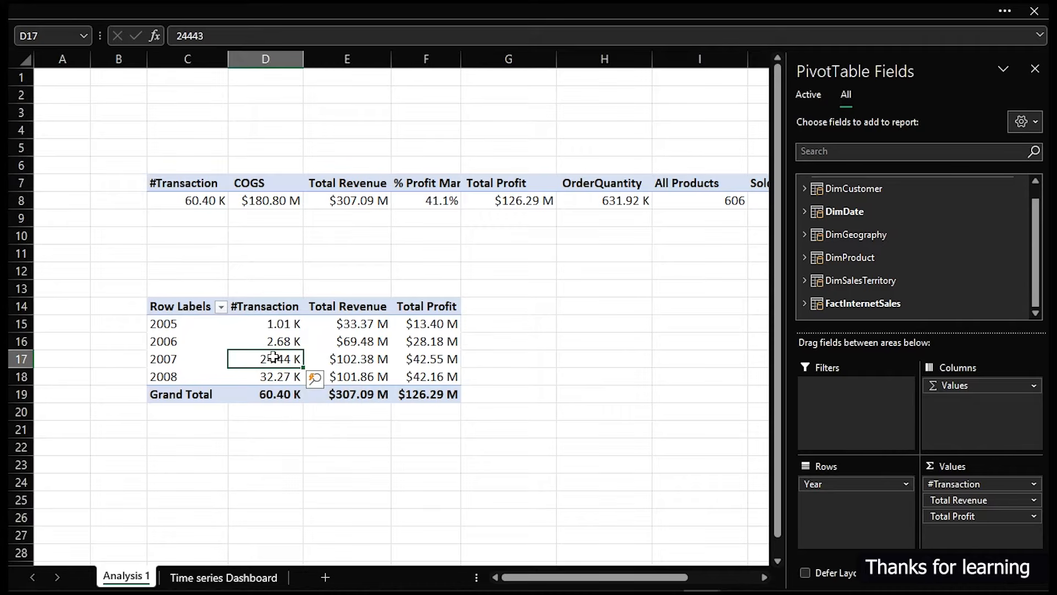
left_click(351, 342)
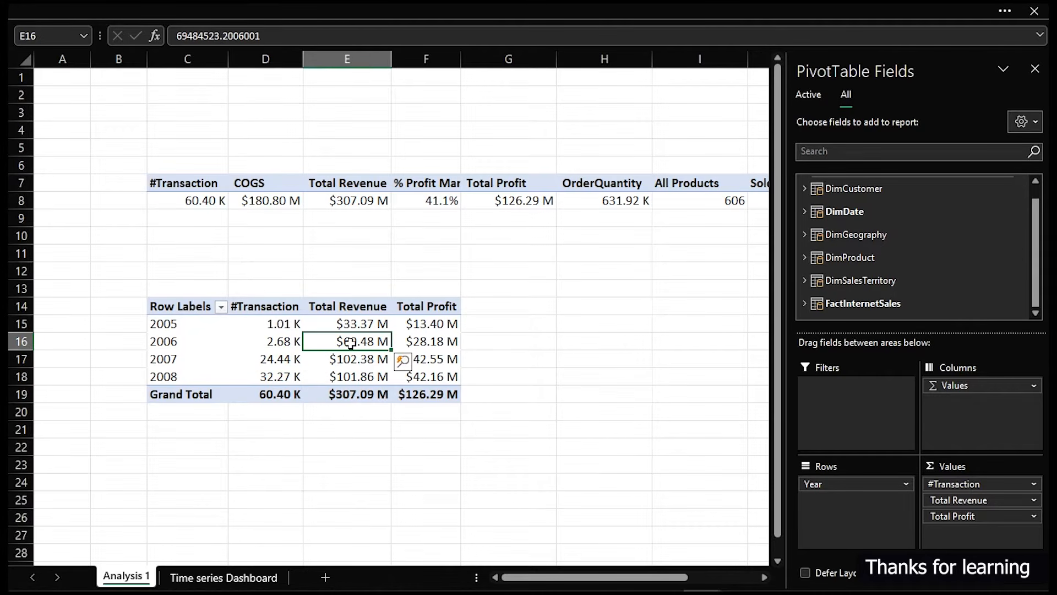
left_click(439, 341)
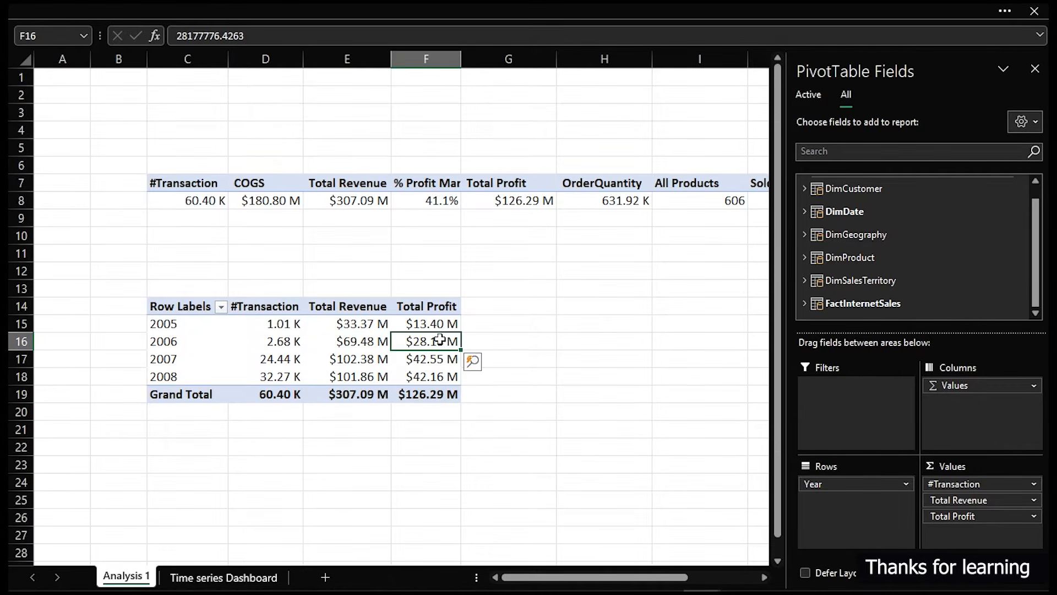
Build a linked year list below the pivot table in C22:C26 with a reference to C14 filled down, clearing the surplus cells C27:C29.
mouse_move(440, 339)
left_click(198, 460)
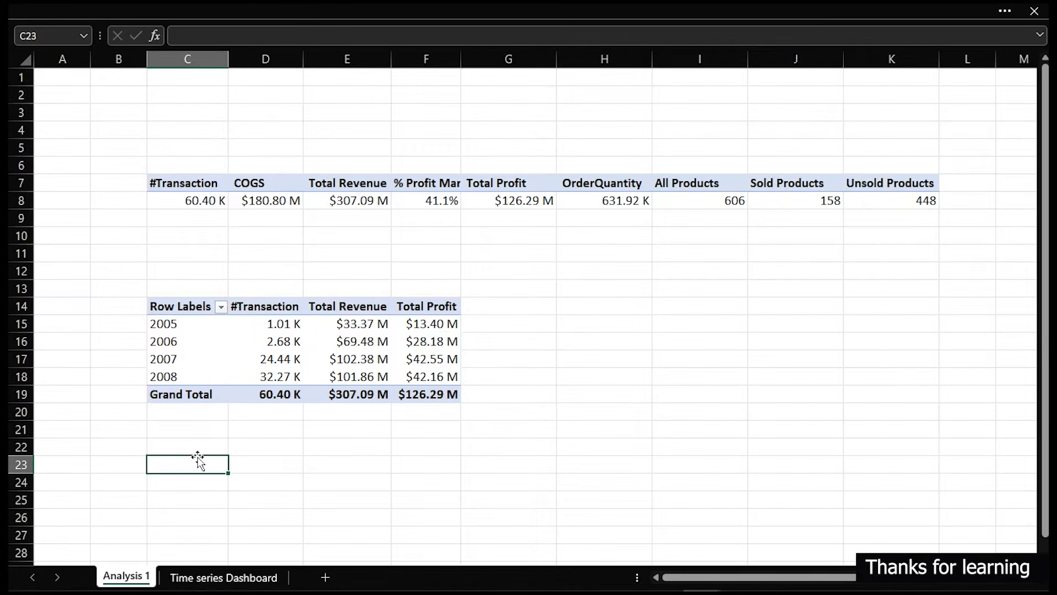
type("=")
left_click(183, 307)
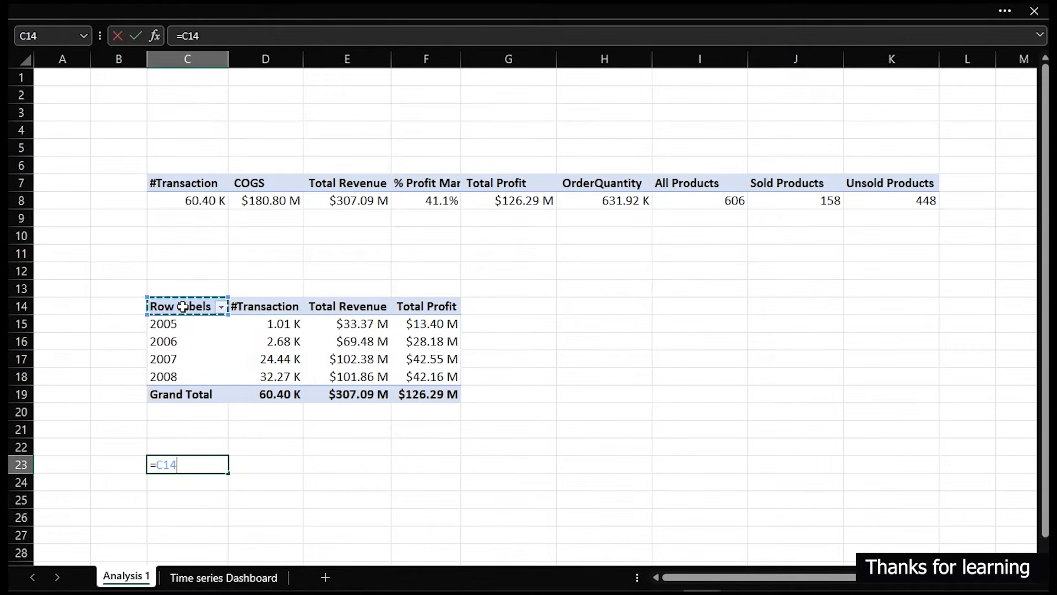
key("Return")
scroll(190, 468, "down", 1)
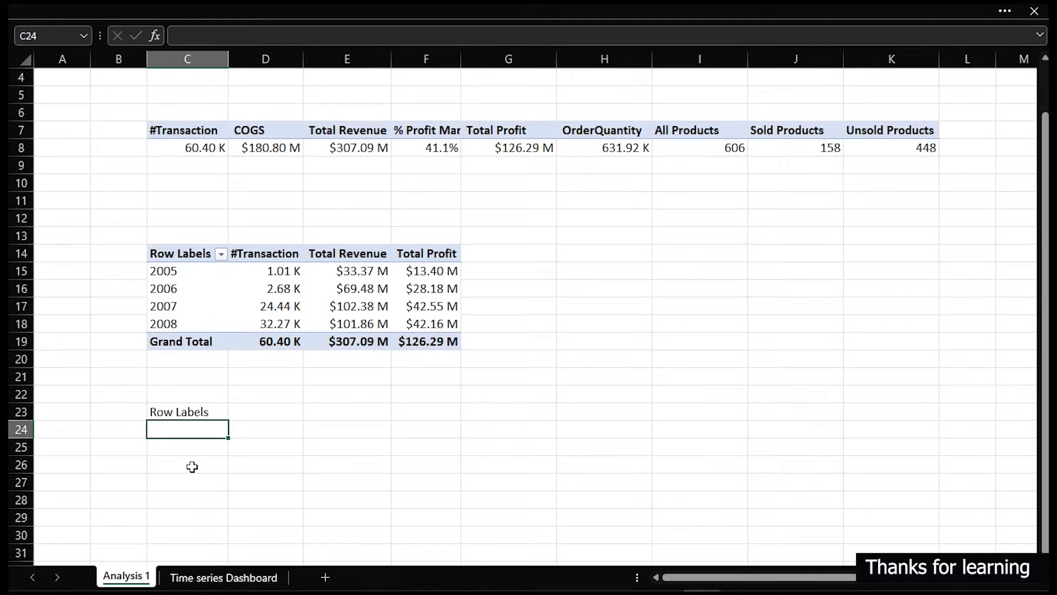
left_click(203, 413)
left_click_drag(210, 403, 212, 506)
key("Delete")
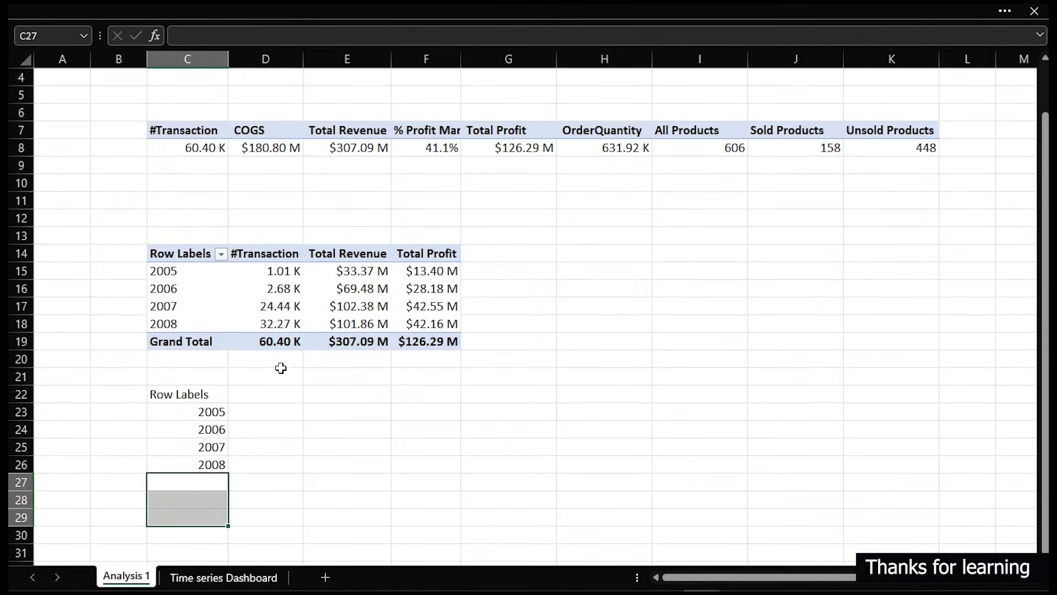
Turn off grand totals for rows and columns in the yearly pivot table.
left_click(316, 302)
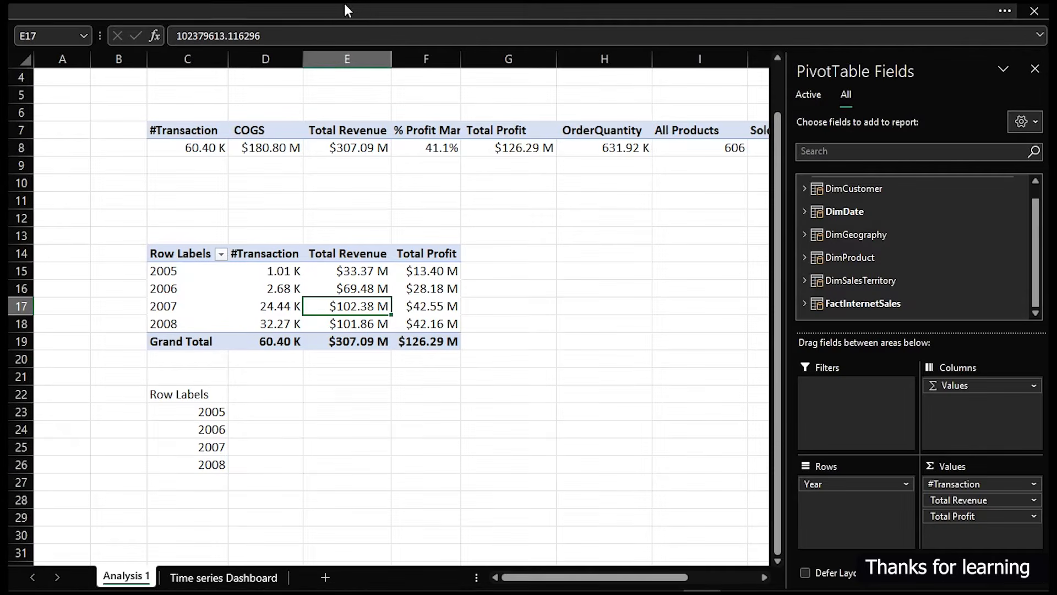
left_click(344, 5)
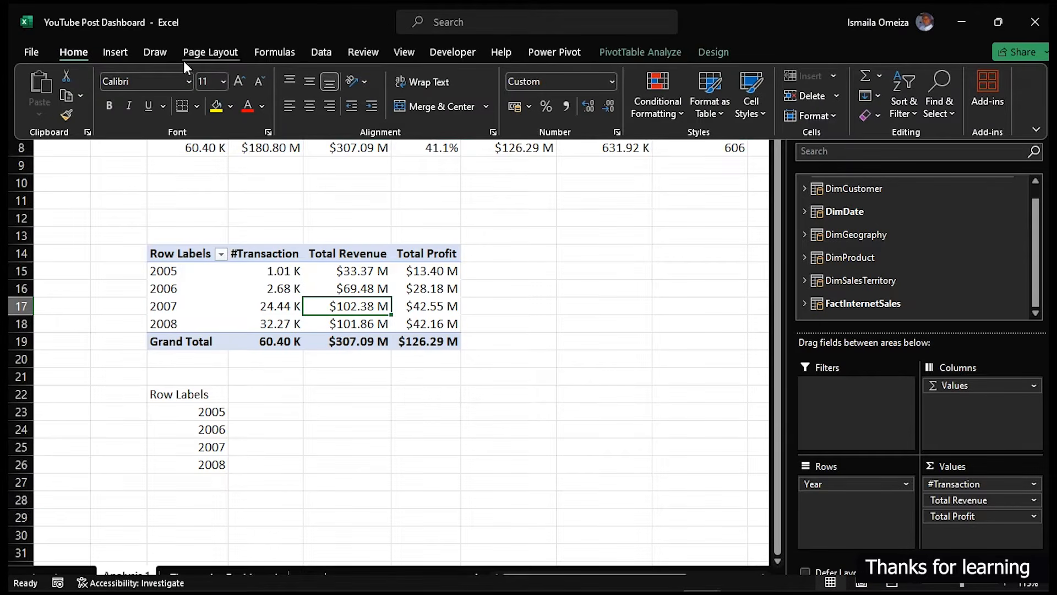
left_click(710, 51)
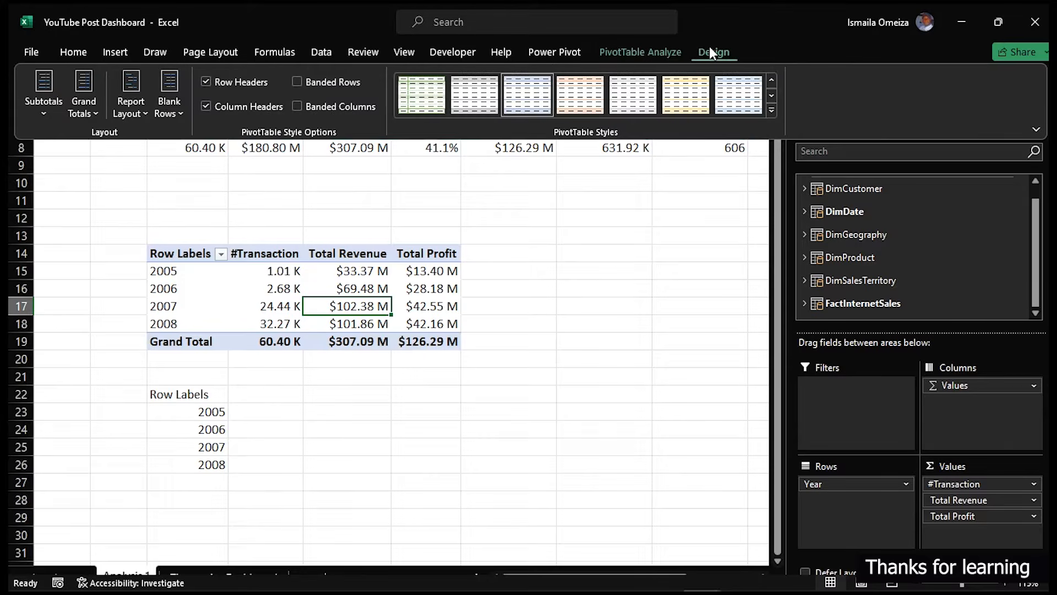
left_click(91, 114)
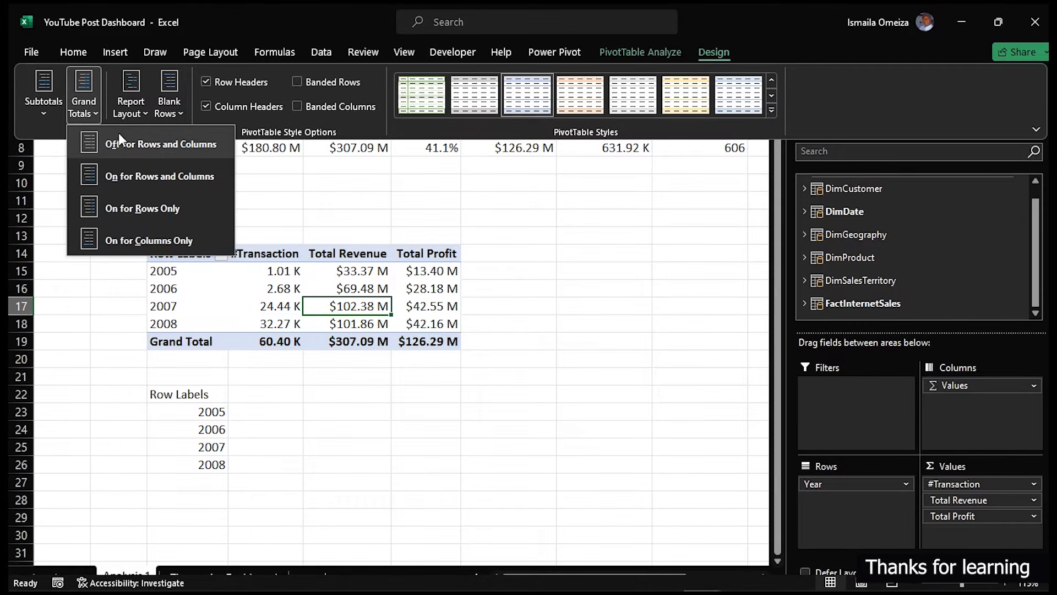
left_click(137, 147)
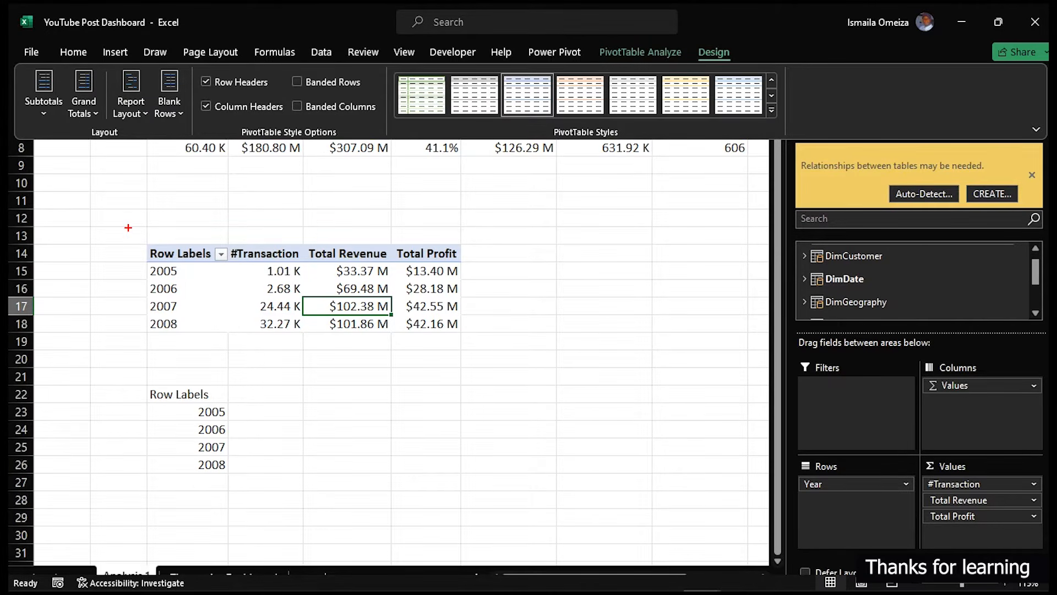
Switch the yearly pivot table's report layout to Tabular Form so its Row Labels heading shows the field name.
mouse_move(128, 227)
left_mouse_down()
mouse_move(195, 269)
mouse_move(222, 268)
left_mouse_up()
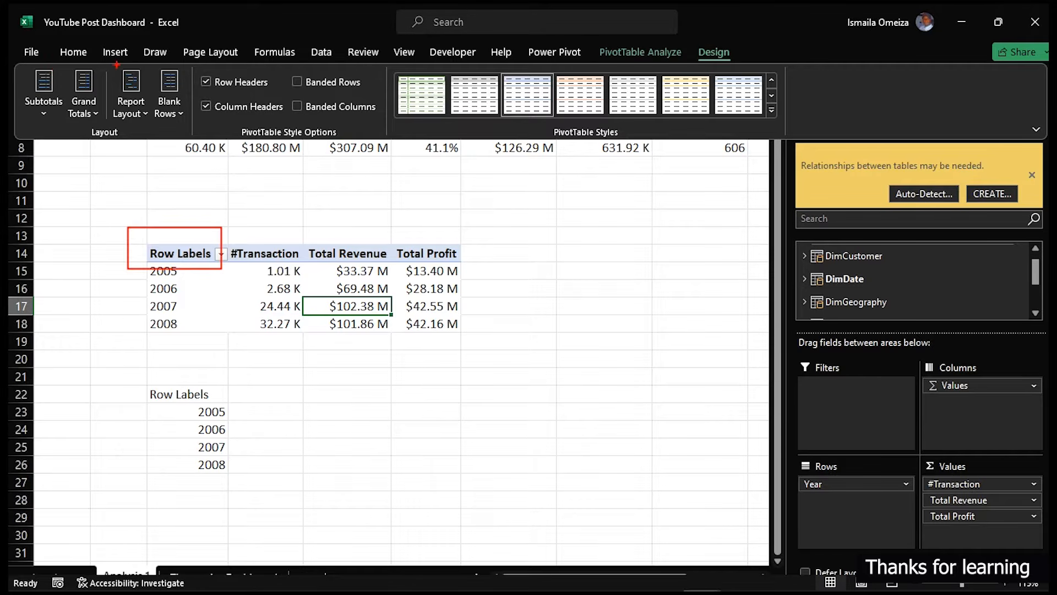
left_click_drag(116, 64, 152, 128)
key("Escape")
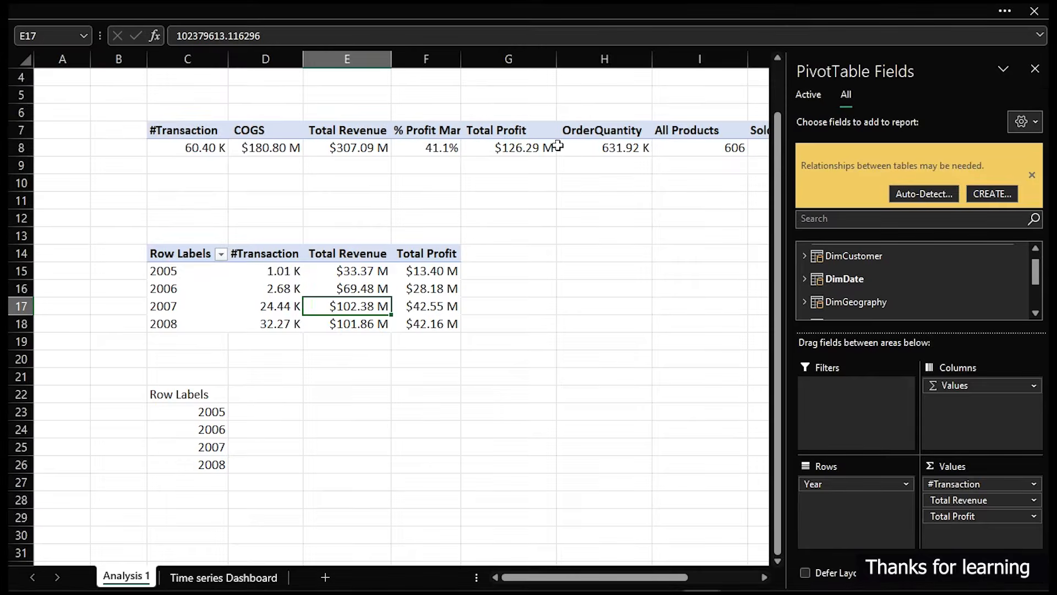
left_click(414, 11)
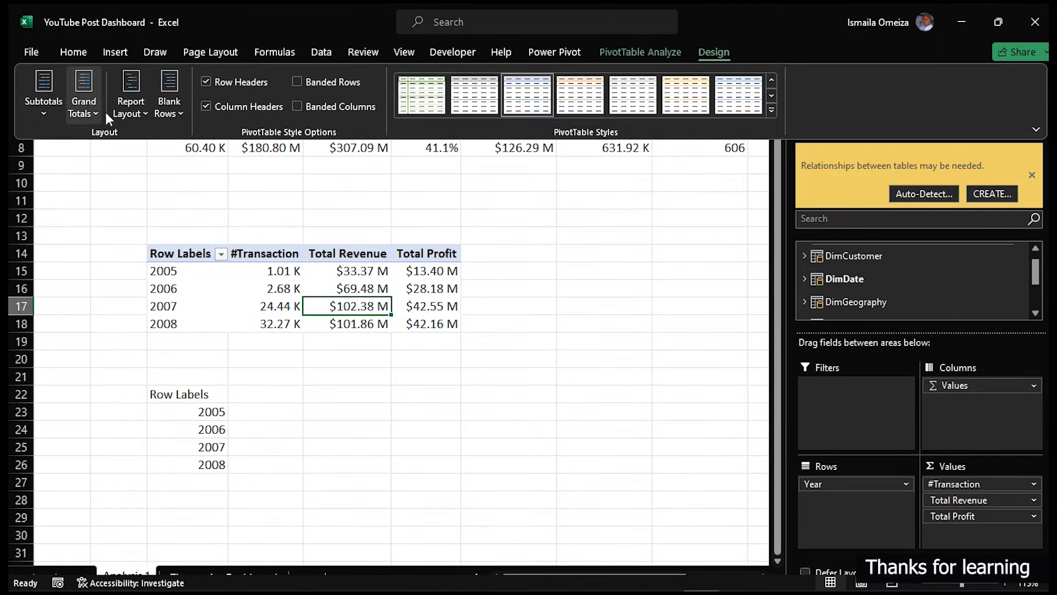
left_click(135, 116)
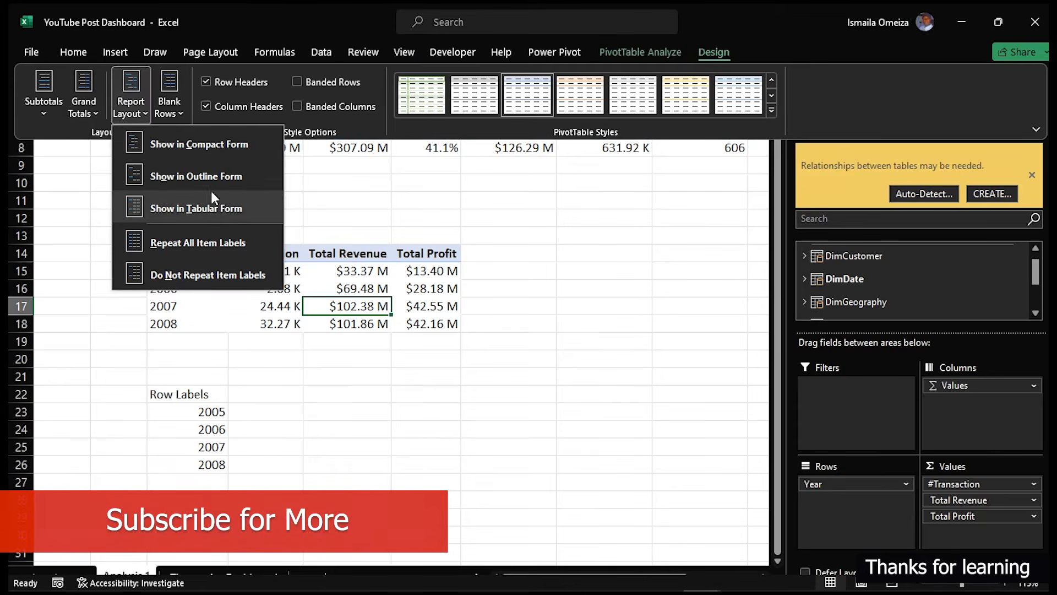
left_click(182, 208)
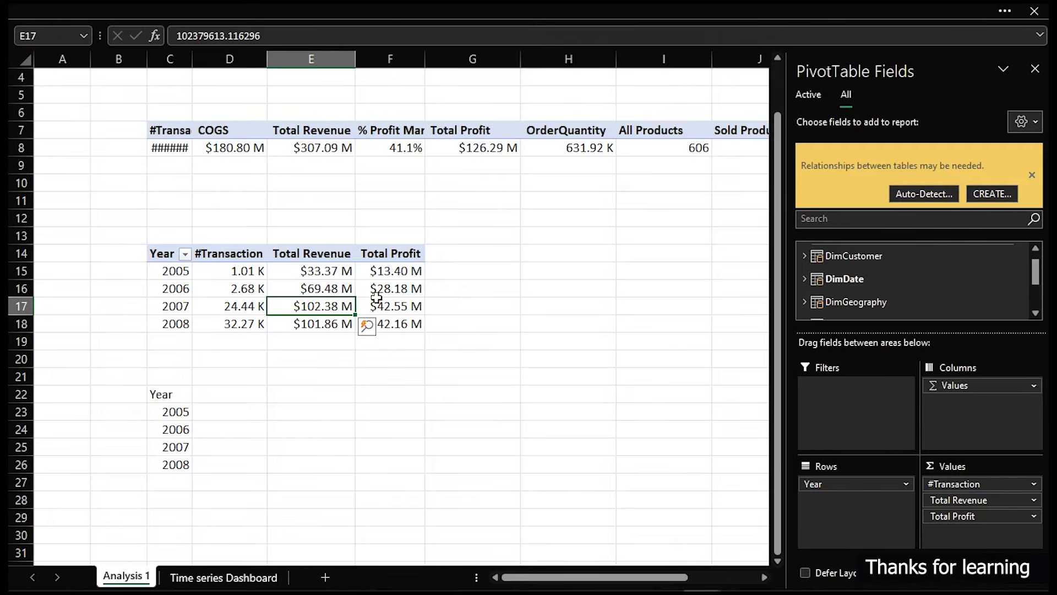
left_click(321, 399)
left_click(210, 397)
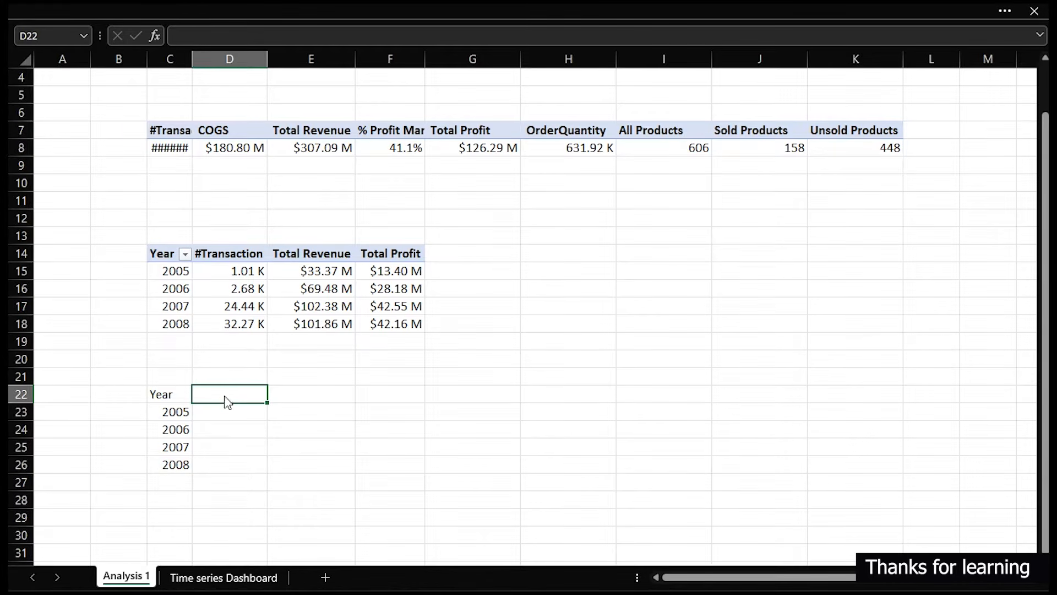
left_click_drag(192, 383, 272, 406)
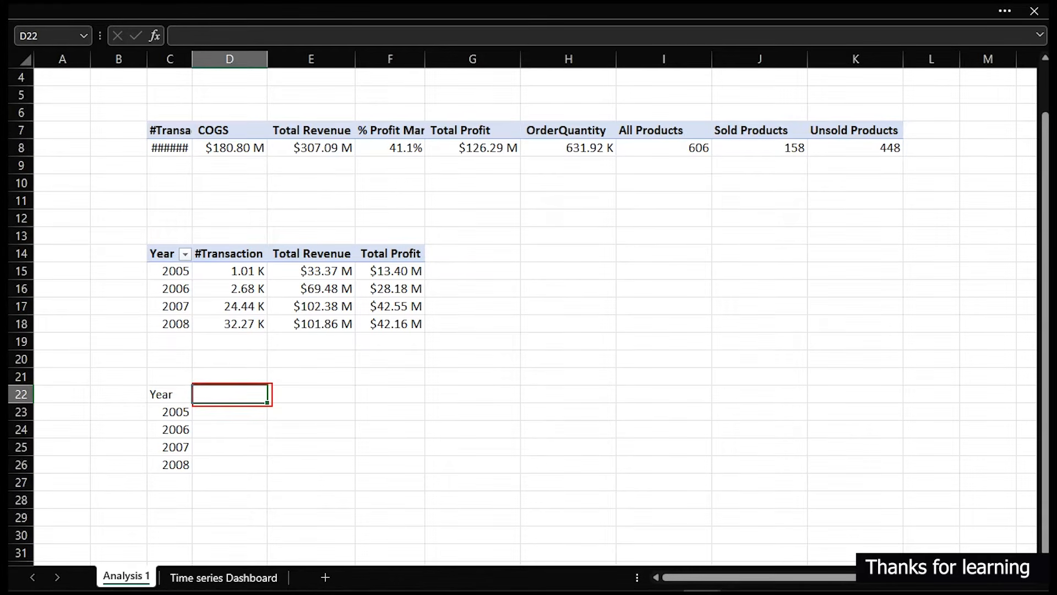
mouse_move(201, 236)
left_mouse_down()
mouse_move(215, 256)
mouse_move(269, 271)
mouse_move(347, 266)
mouse_move(373, 248)
mouse_move(424, 265)
left_mouse_up()
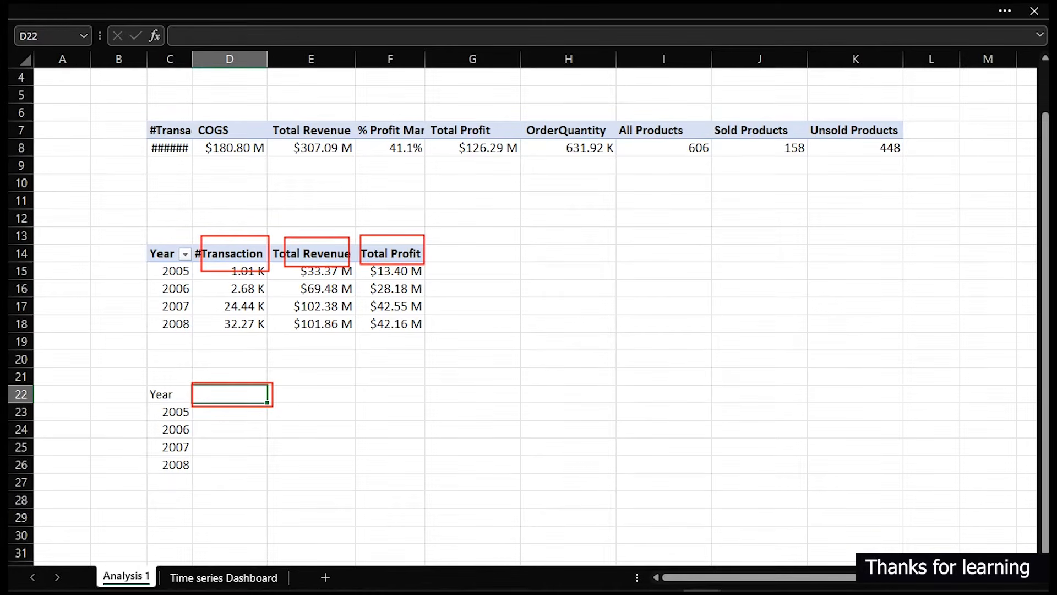
key("Escape")
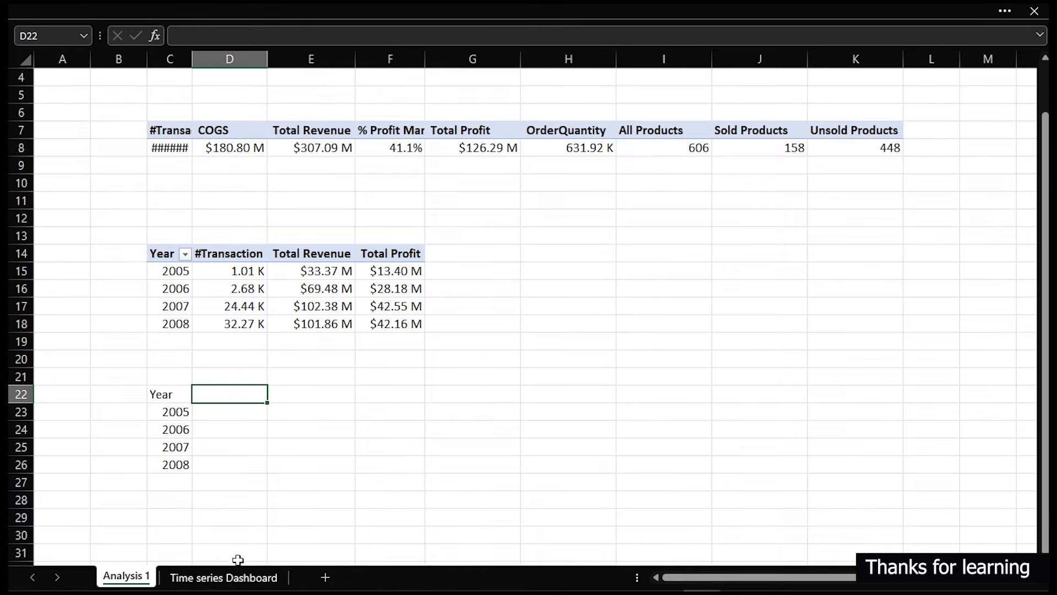
Duplicate the light grey background rectangle on the Time series Dashboard sheet and place the copy beside the original.
left_click(238, 577)
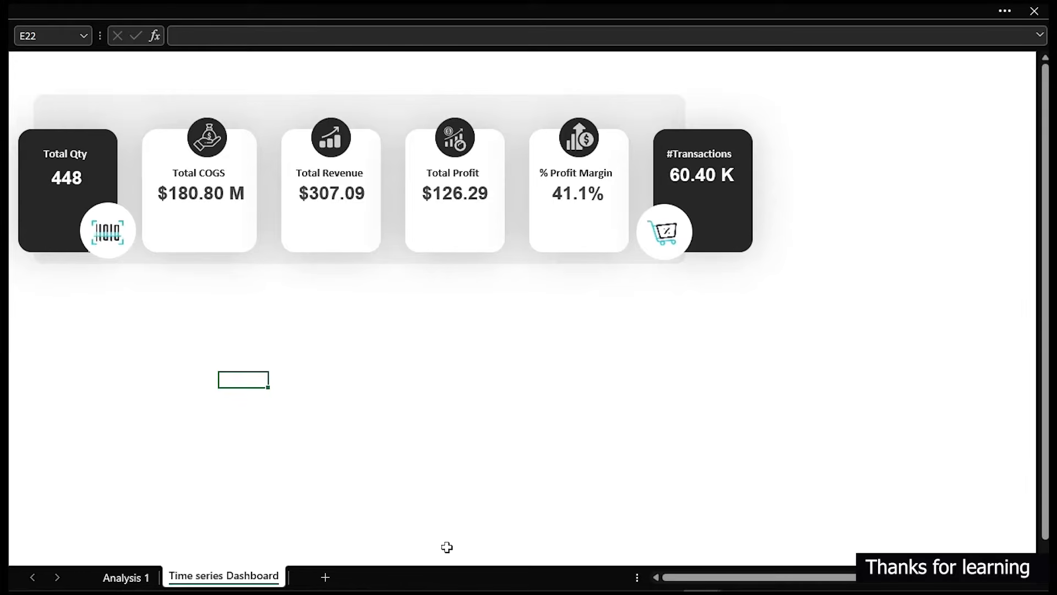
left_click(514, 98)
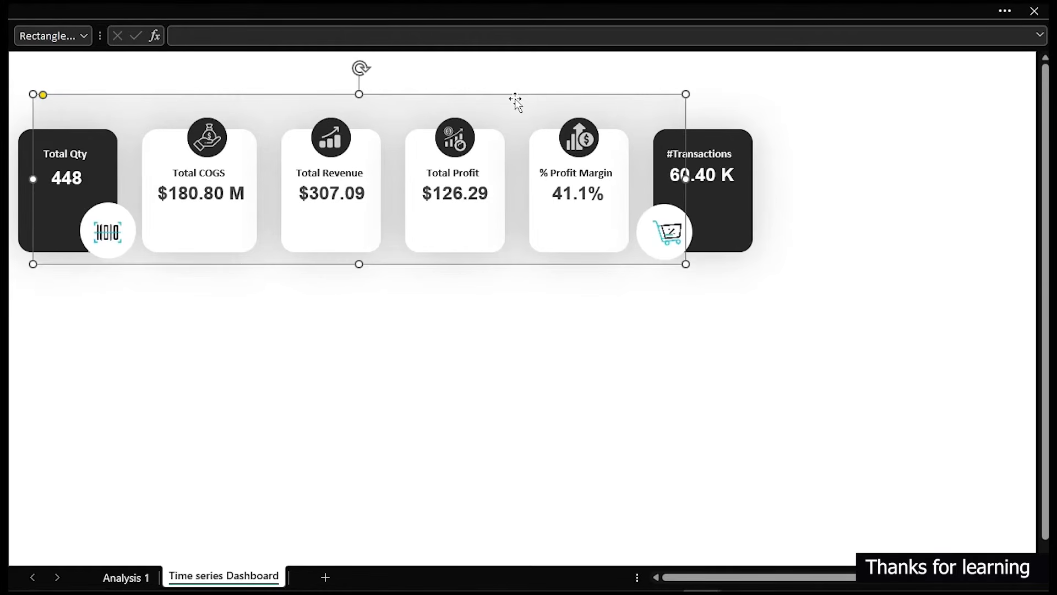
left_click_drag(456, 165, 792, 147)
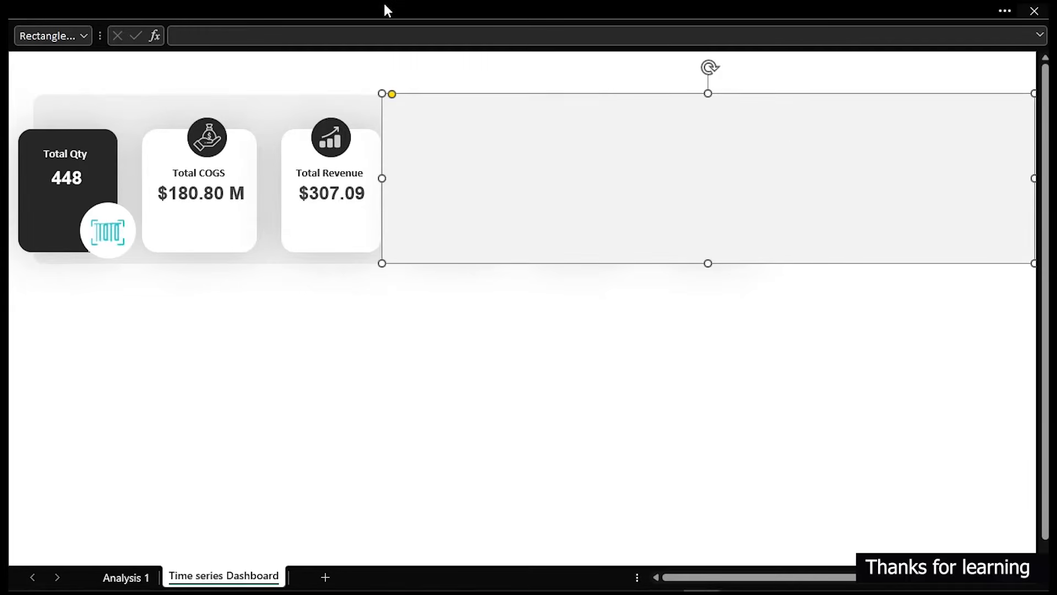
Hide the formula bar to give the dashboard more room.
left_click(389, 10)
left_click(409, 51)
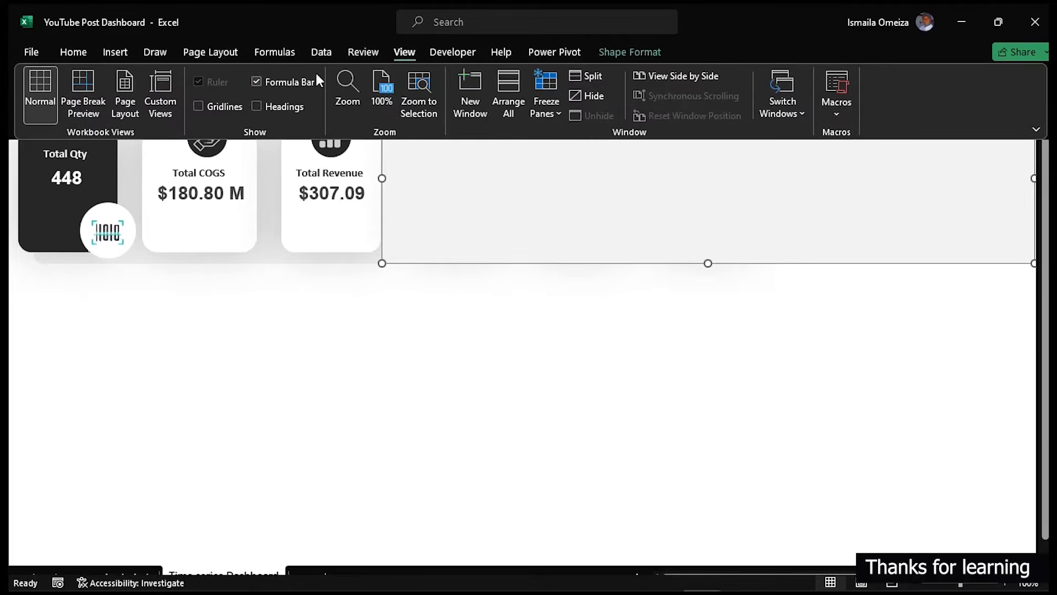
scroll(338, 125, "down", 1)
left_click(733, 370)
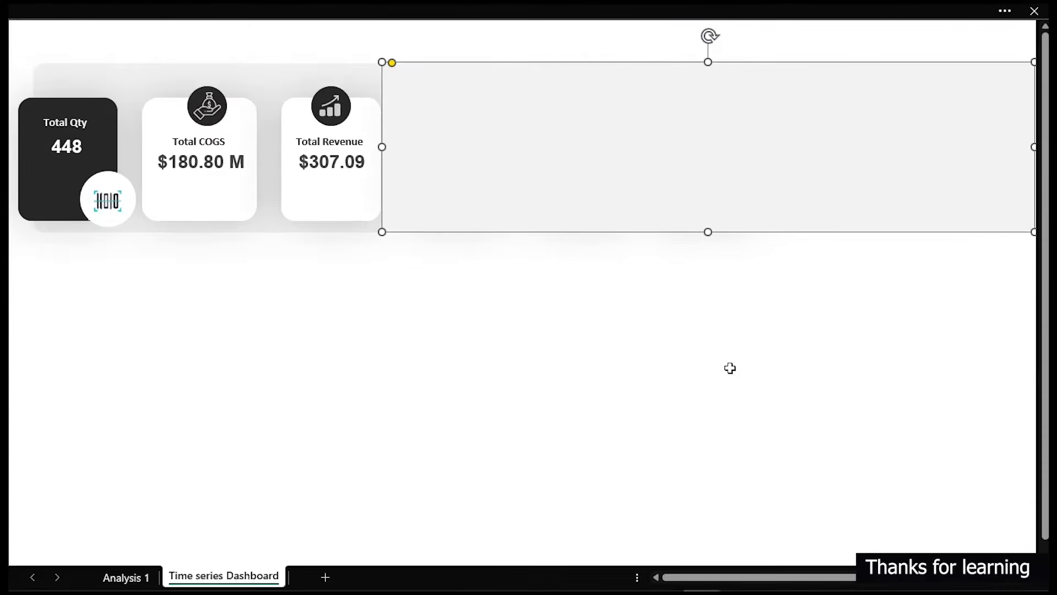
Narrow the copied rectangle from both sides so it fits beside the #Transactions card with a small gap.
left_click_drag(381, 147, 768, 147)
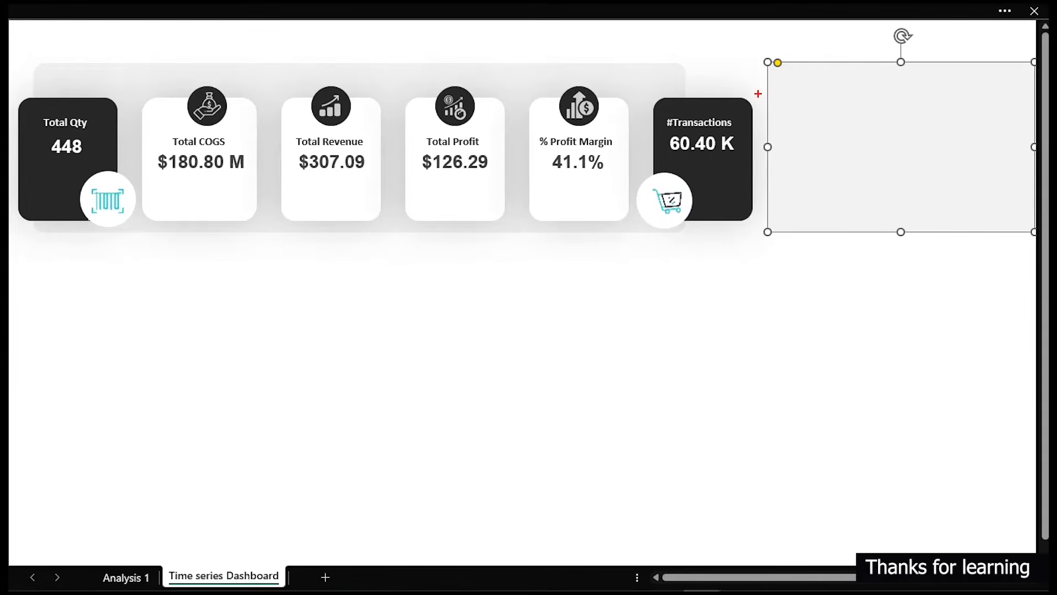
mouse_move(740, 55)
left_mouse_down()
mouse_move(778, 118)
mouse_move(769, 232)
left_mouse_up()
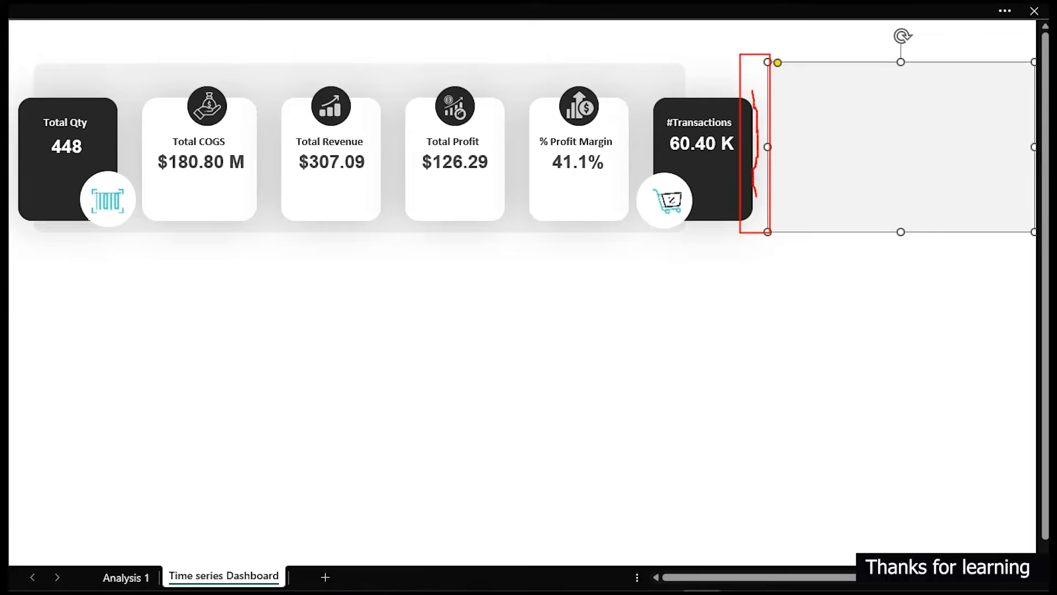
key("Escape")
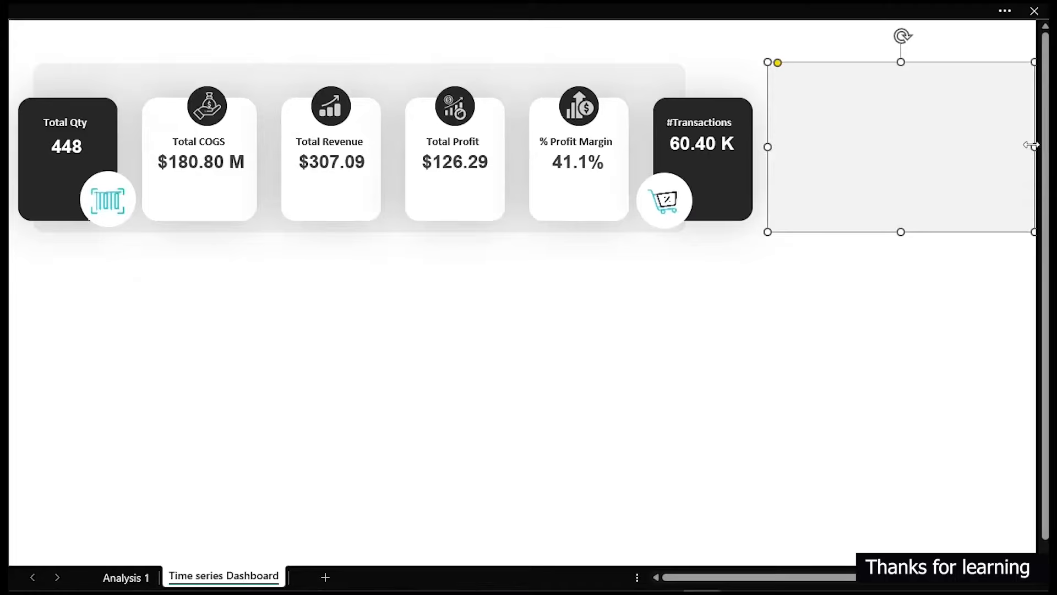
key("Escape")
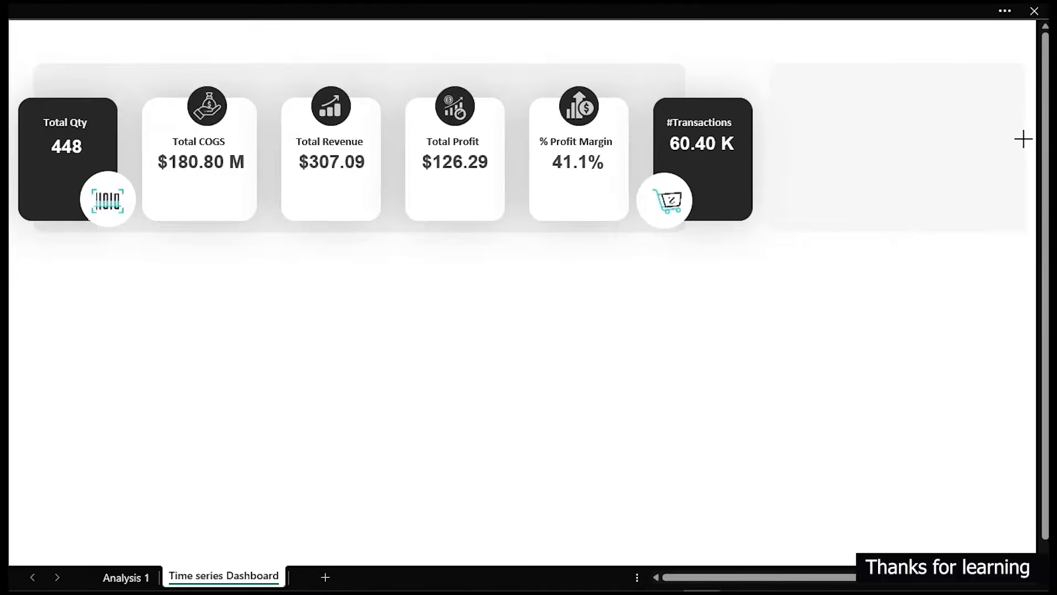
left_click(1022, 140)
left_click(961, 325)
left_click(931, 195)
mouse_move(931, 195)
left_mouse_down()
mouse_move(923, 191)
mouse_move(934, 192)
mouse_move(934, 206)
left_mouse_up()
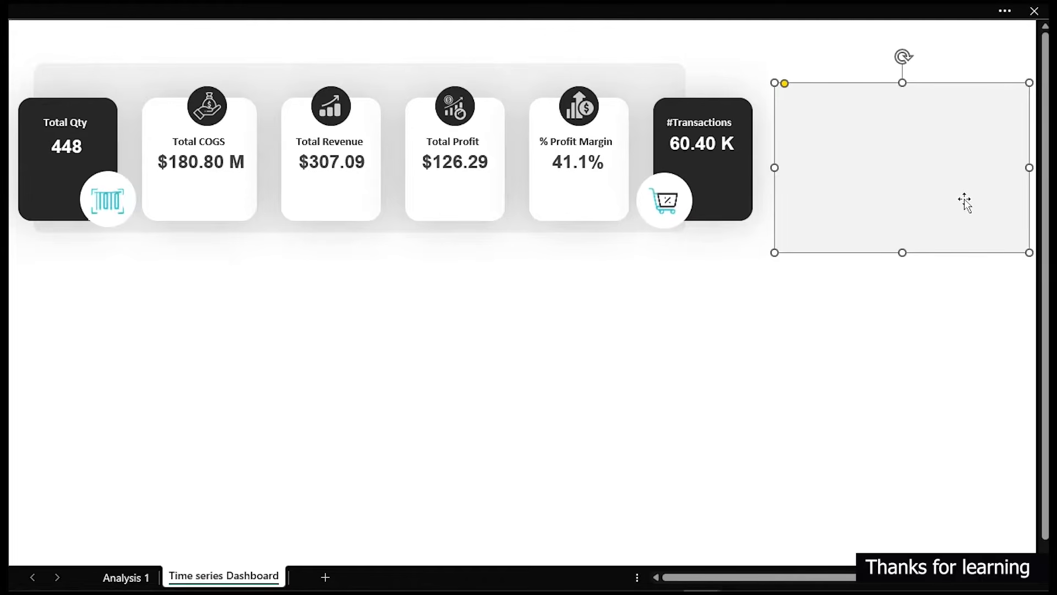
Nudge the narrowed rectangle closer to the cards and align its top with the original background rectangle.
key("Left")
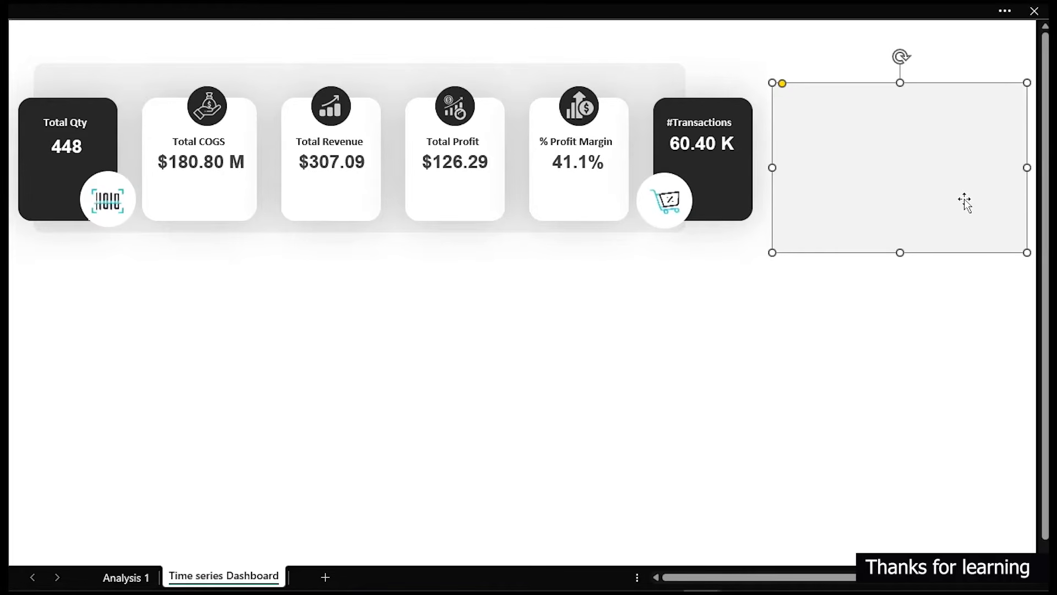
left_click(530, 71, "shift")
left_click(379, 2)
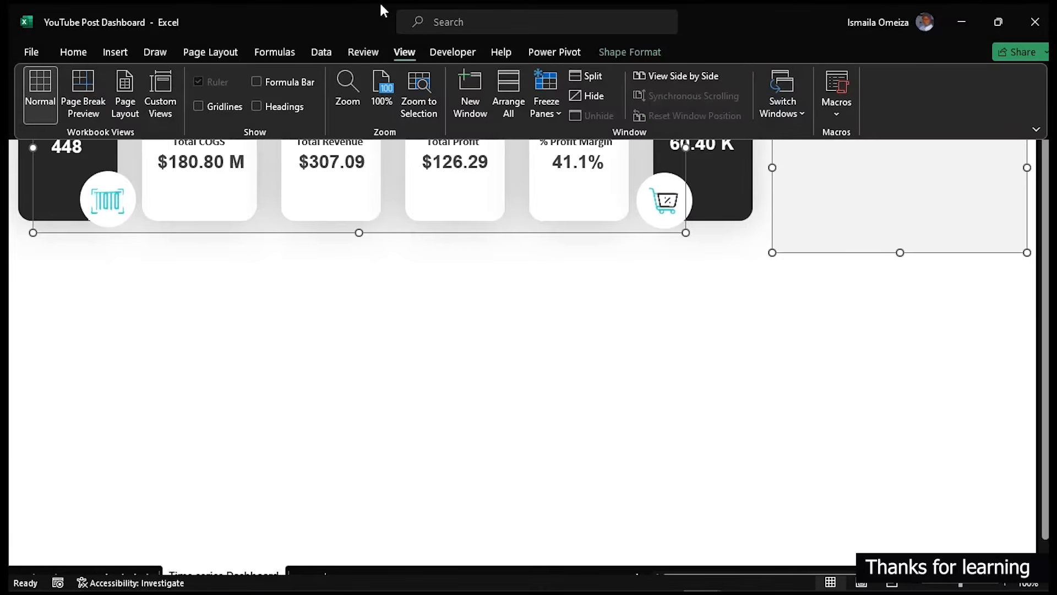
left_click(621, 47)
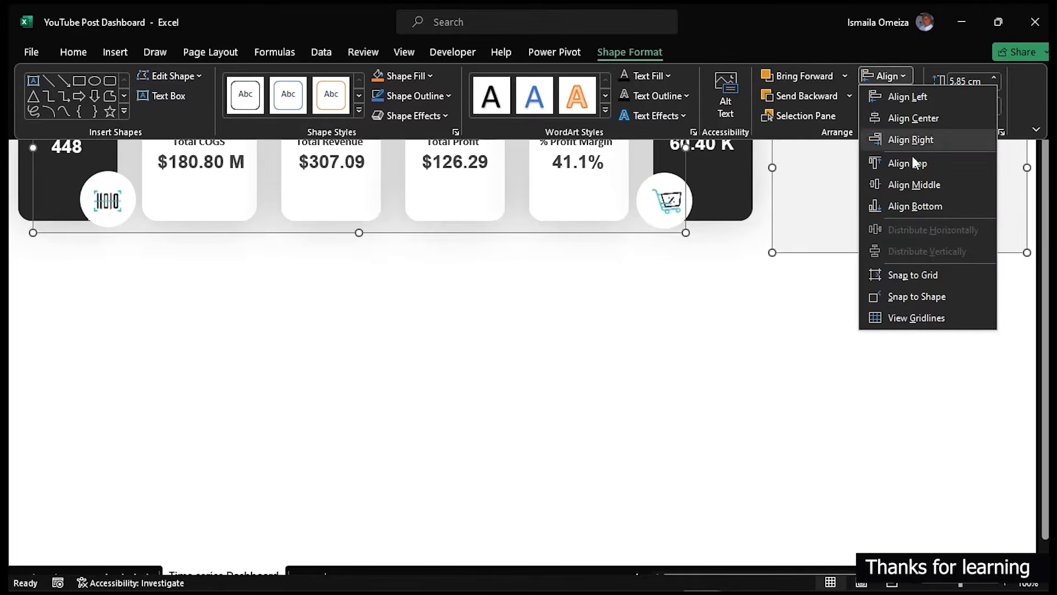
left_click(911, 163)
key("ctrl+shift+F1")
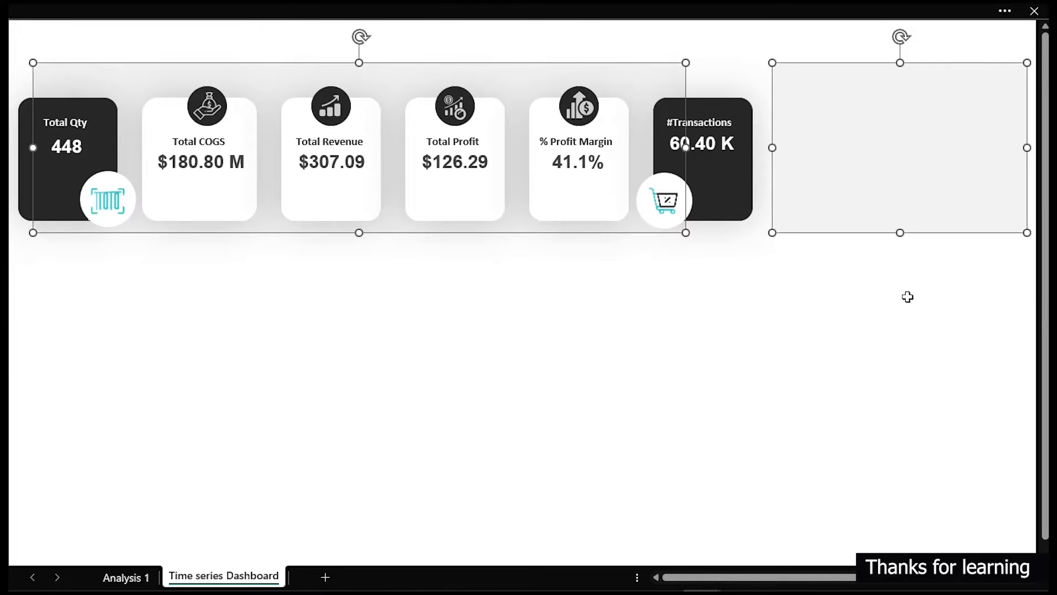
left_click(908, 297)
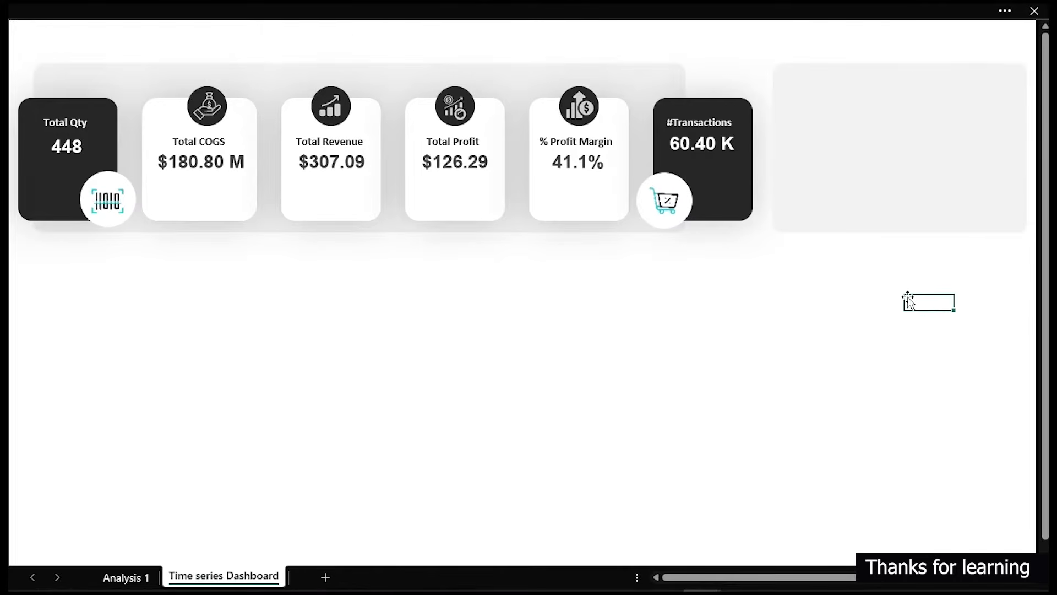
Check in the ribbon customization options that the Developer tab is enabled, and dismiss the options.
left_click(363, 5)
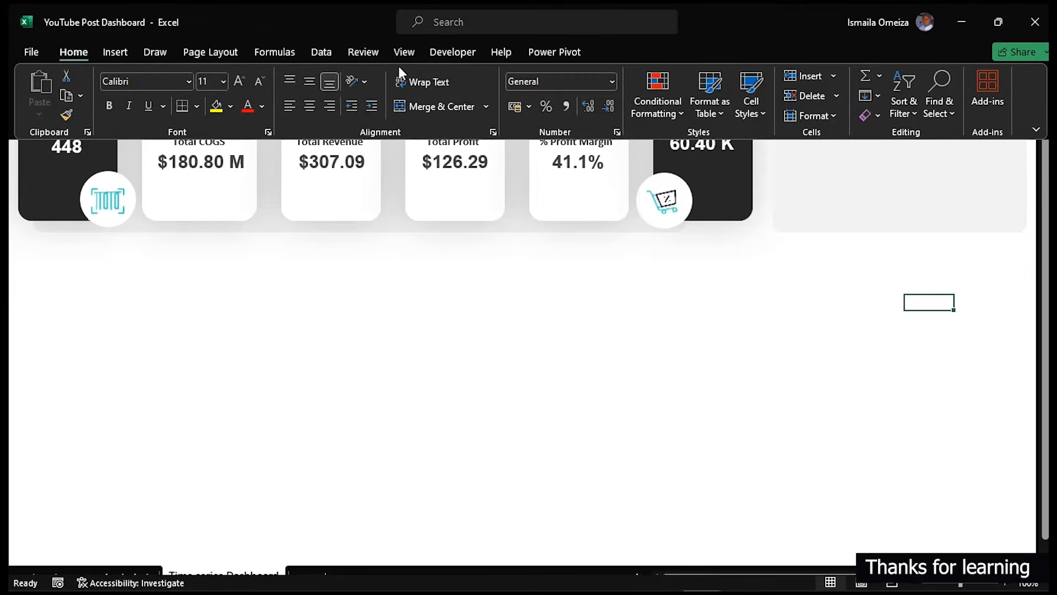
left_click(440, 51)
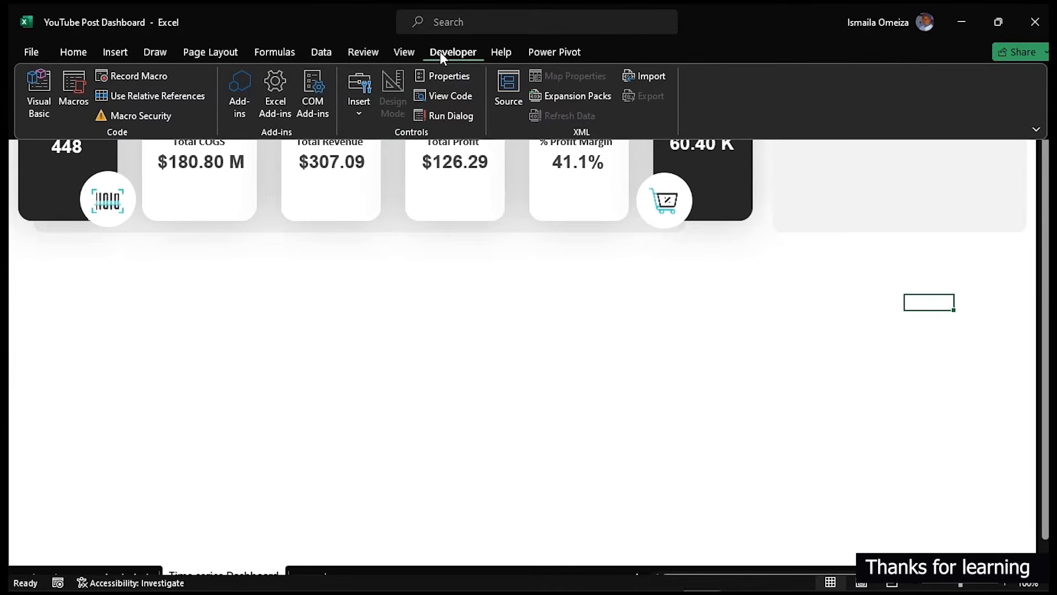
right_click(440, 52)
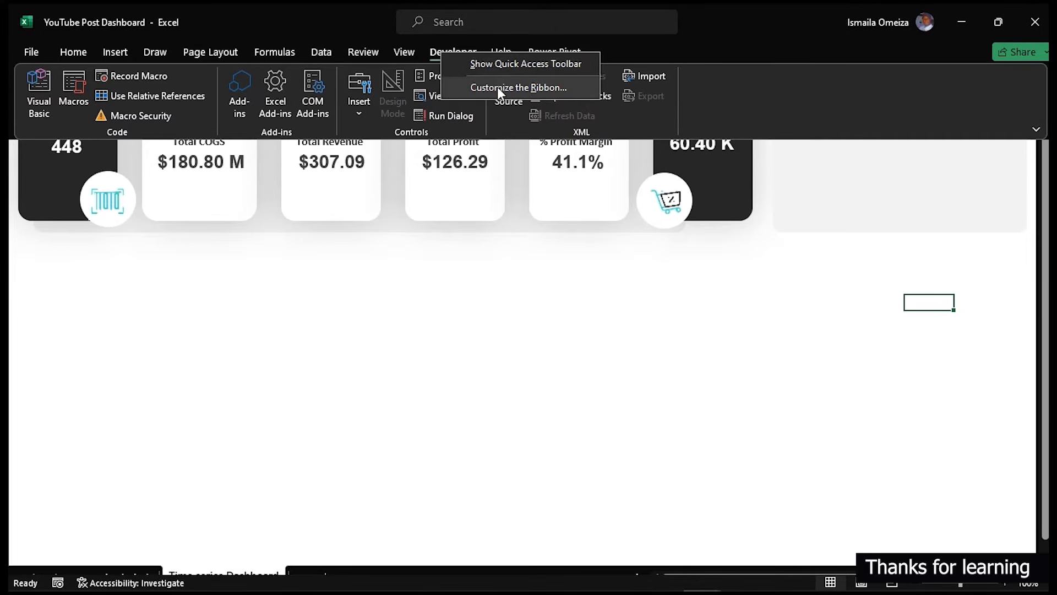
key("ctrl+shift+F1")
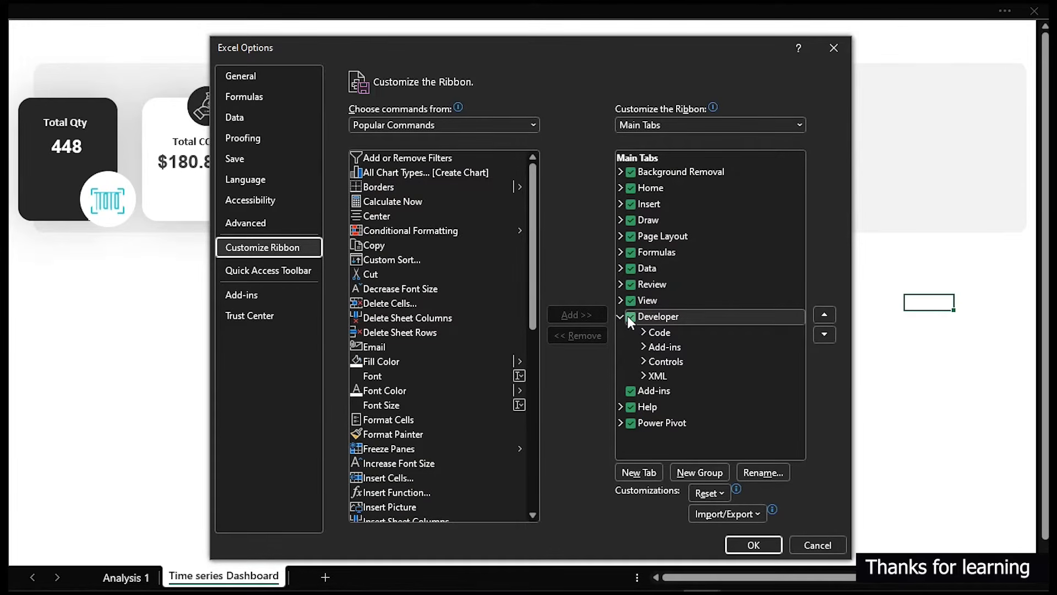
left_click(815, 545)
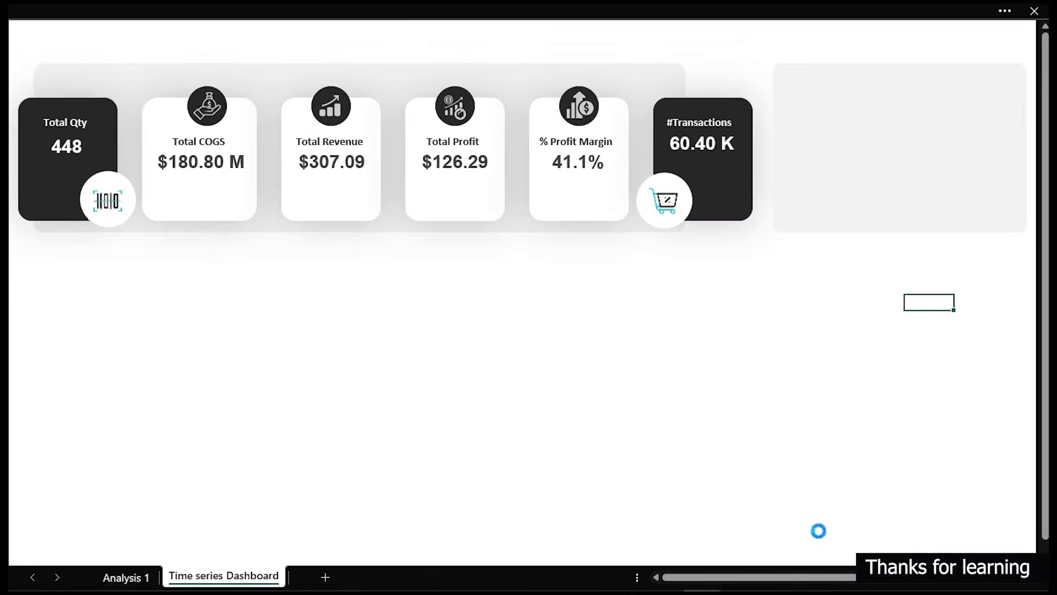
Insert an option button form control near the upper left of the new rectangle.
left_click(405, 2)
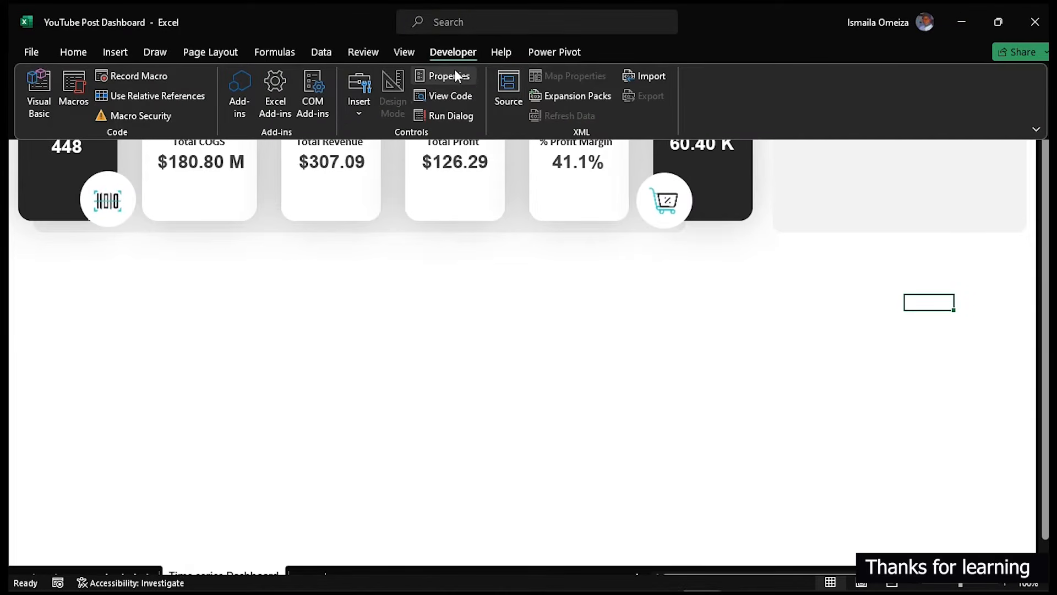
left_click(362, 113)
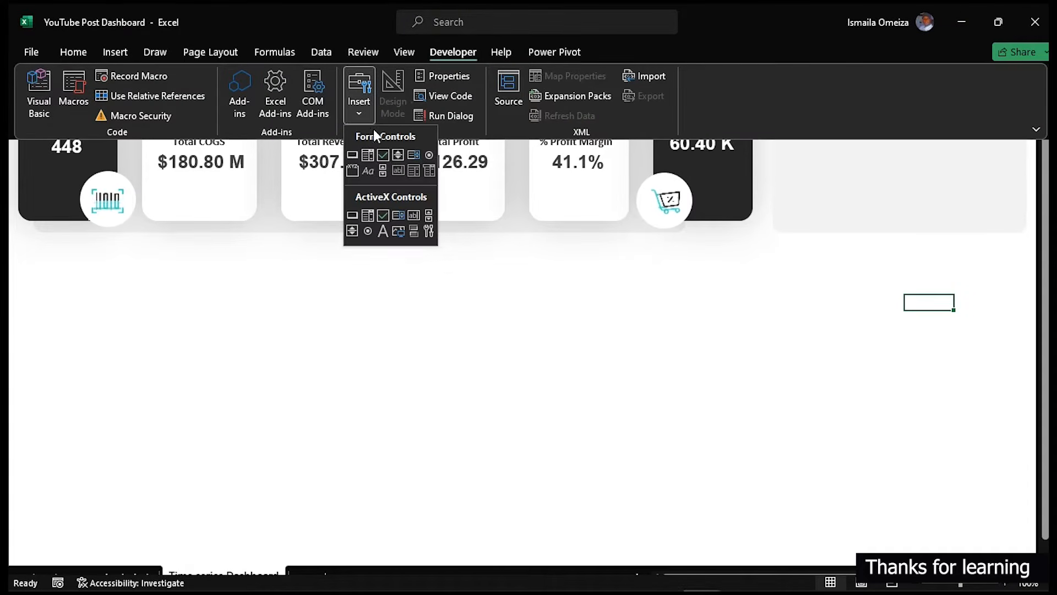
left_click(431, 154)
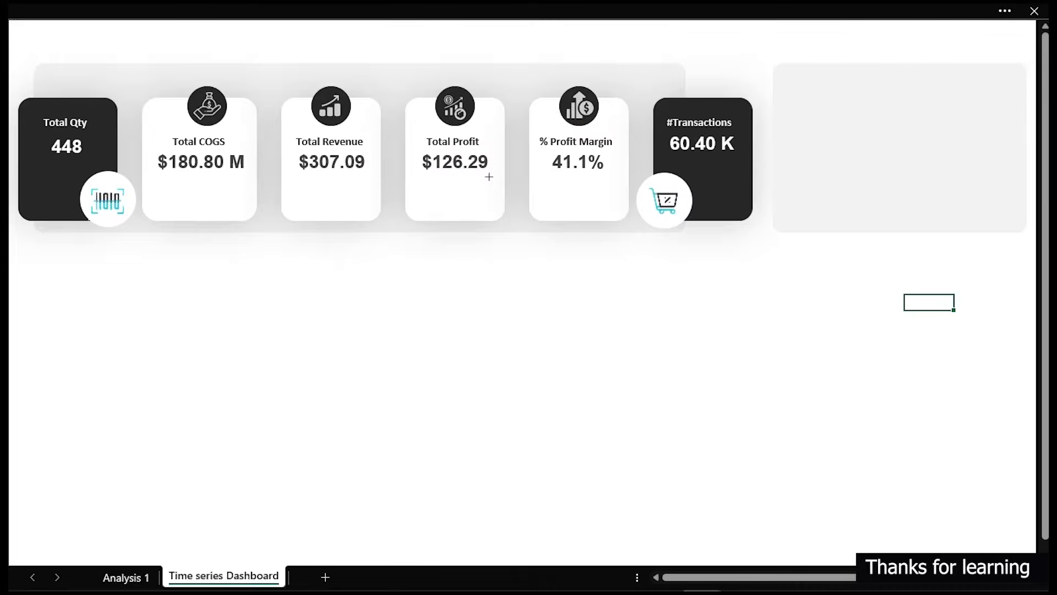
left_click(810, 91)
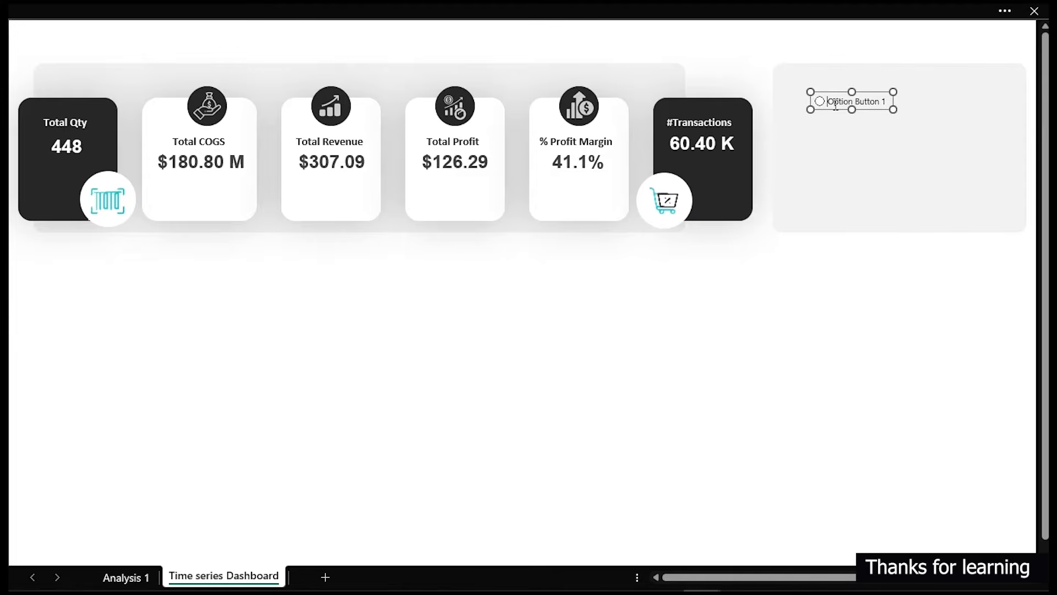
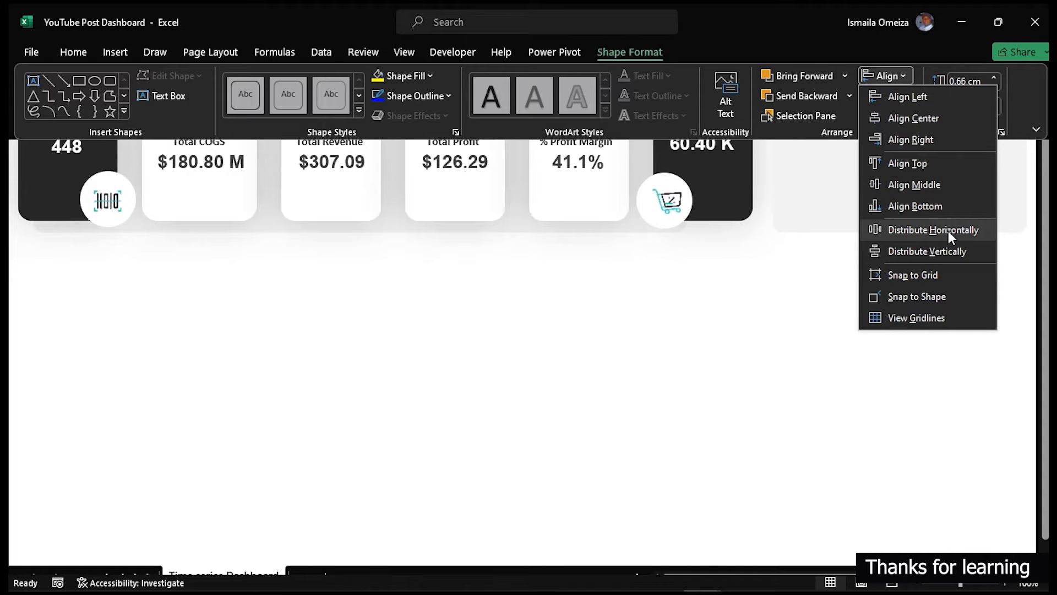
Align the tops of the Revenue, Profit and Transaction option buttons and deselect them.
left_click(909, 80)
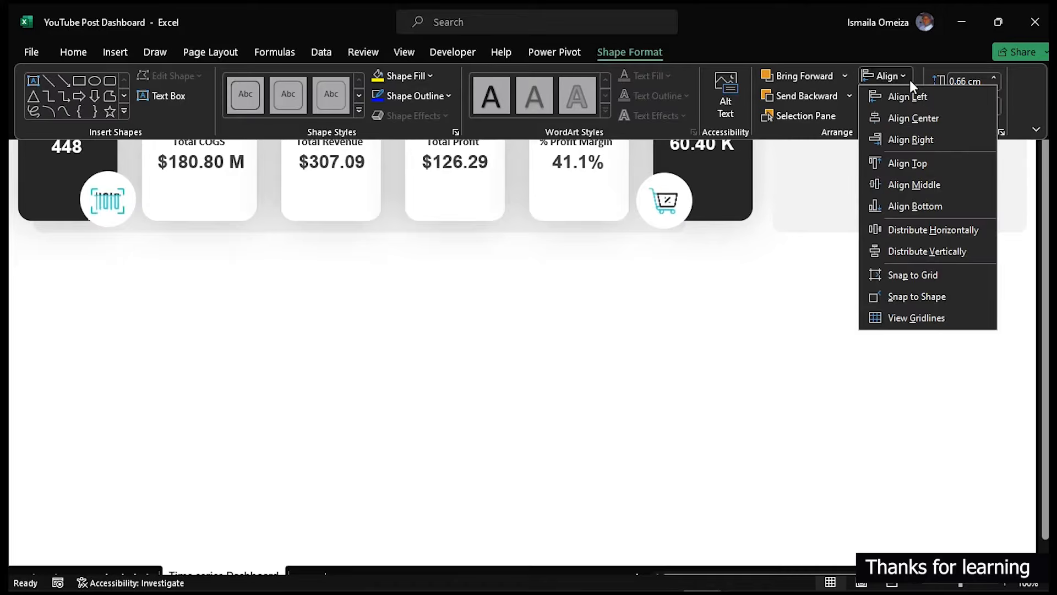
left_click(916, 165)
key("ctrl+shift+F1")
left_click(918, 287)
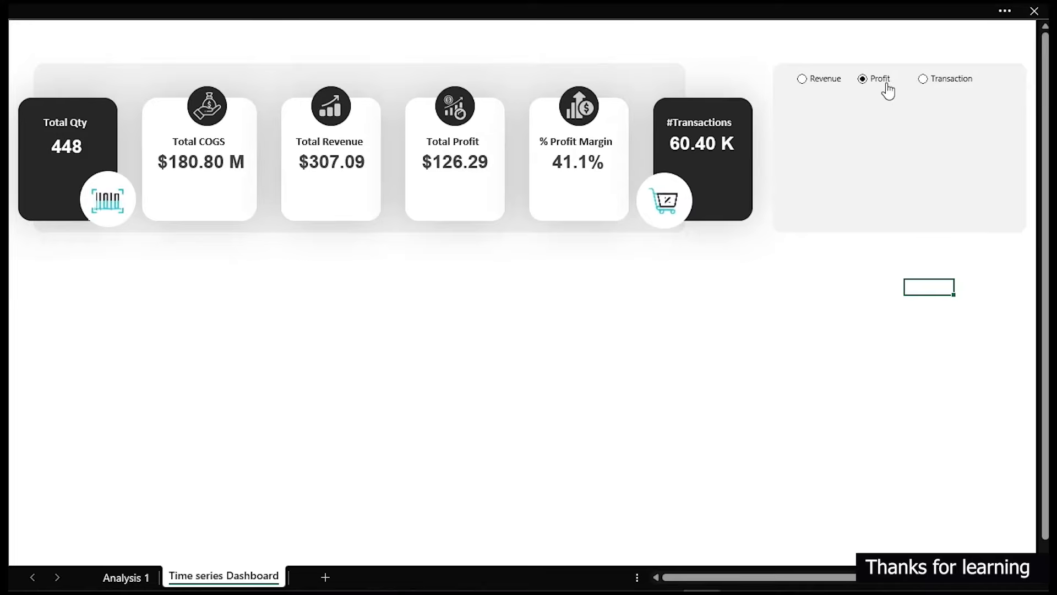
Test the option buttons by switching among Revenue, Profit and Transaction, ending on Transaction.
left_click(823, 83)
left_click(936, 80)
left_click(820, 80)
left_click(874, 82)
left_click(939, 86)
Link the Revenue option button to cell E12 on the Analysis 1 sheet and deselect the button.
right_click(807, 80)
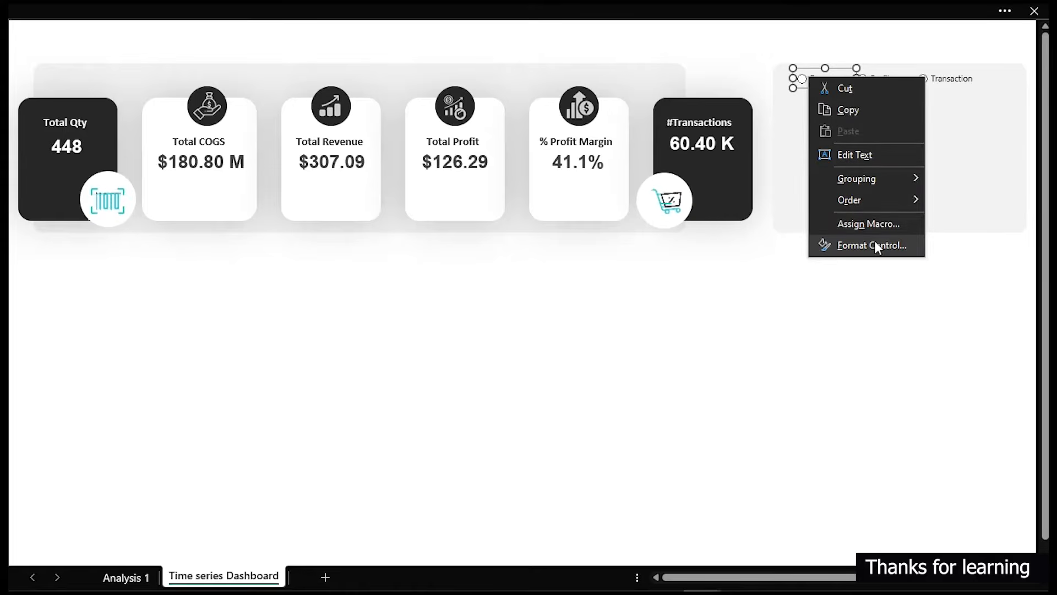
left_click(875, 242)
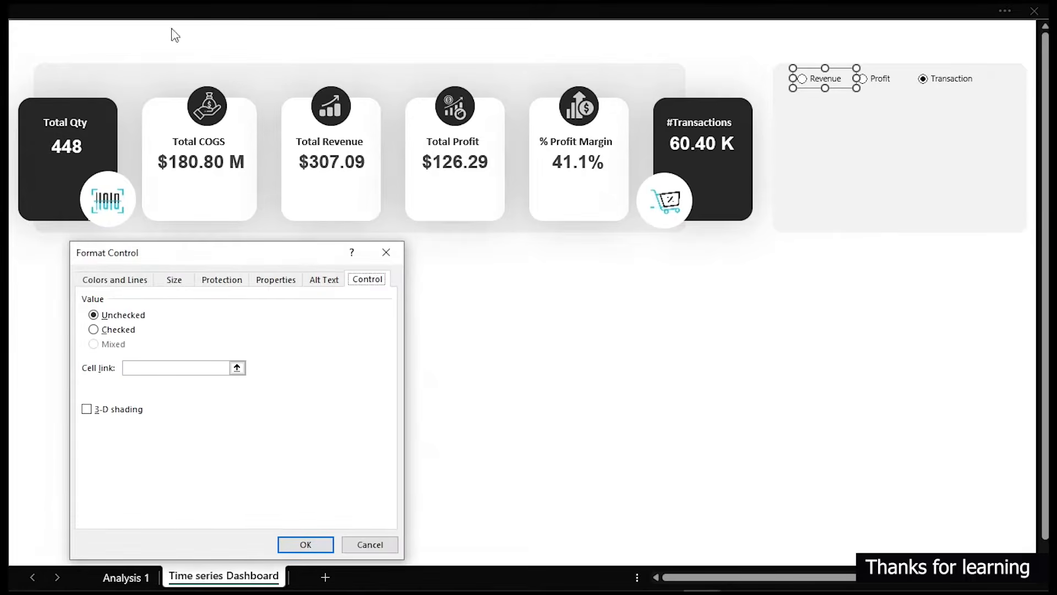
left_click(179, 368)
left_click_drag(82, 353, 283, 388)
left_click_drag(139, 369, 152, 369)
key("Escape")
left_click(126, 577)
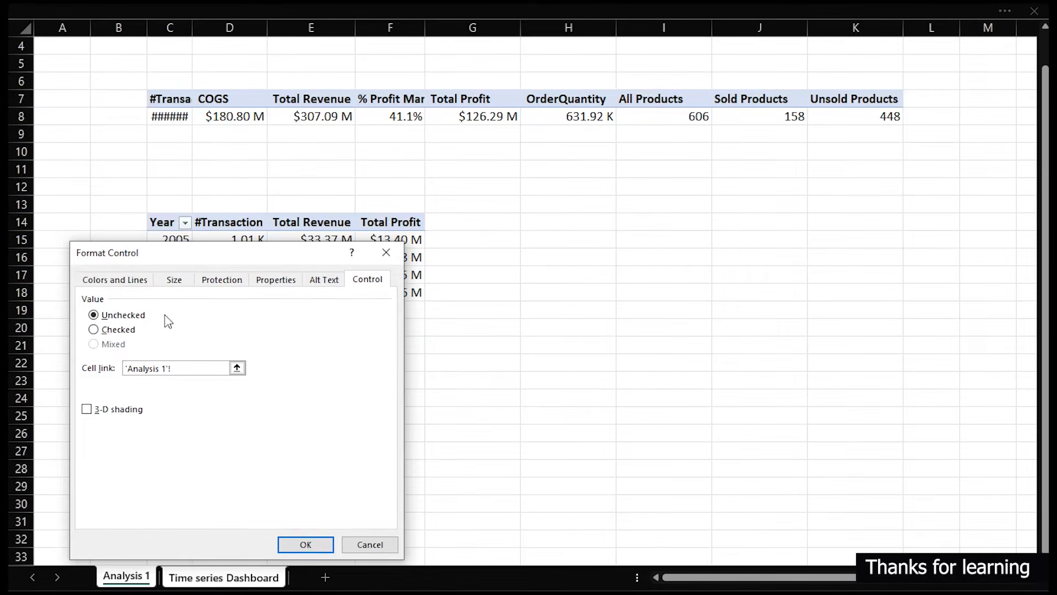
left_click(278, 187)
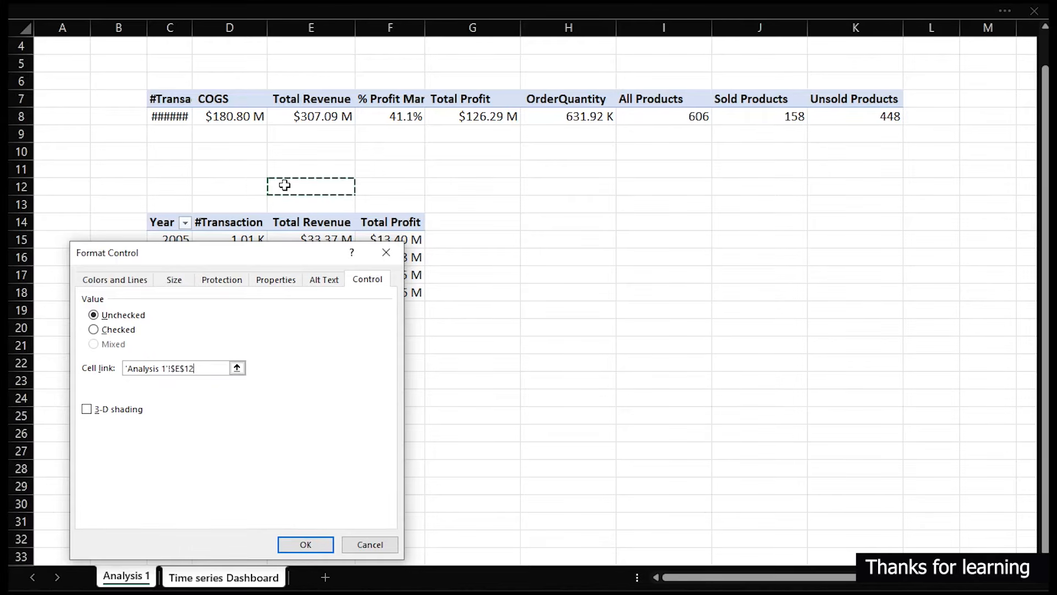
left_click(297, 548)
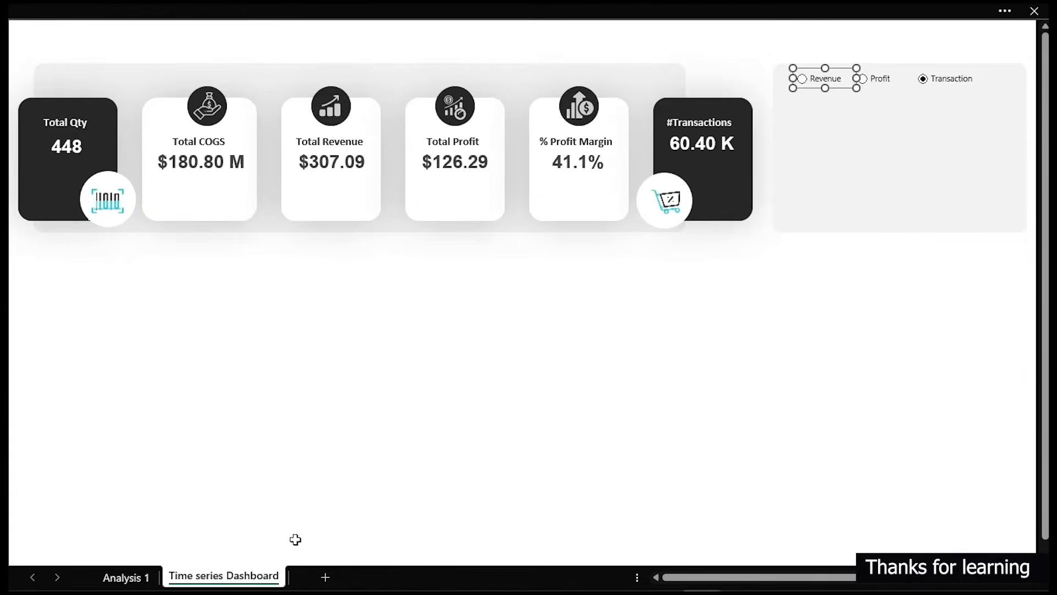
left_click(351, 446)
Choose Profit and Revenue in turn on the dashboard, checking linked cell E12 on the Analysis 1 sheet after each choice.
left_click(132, 578)
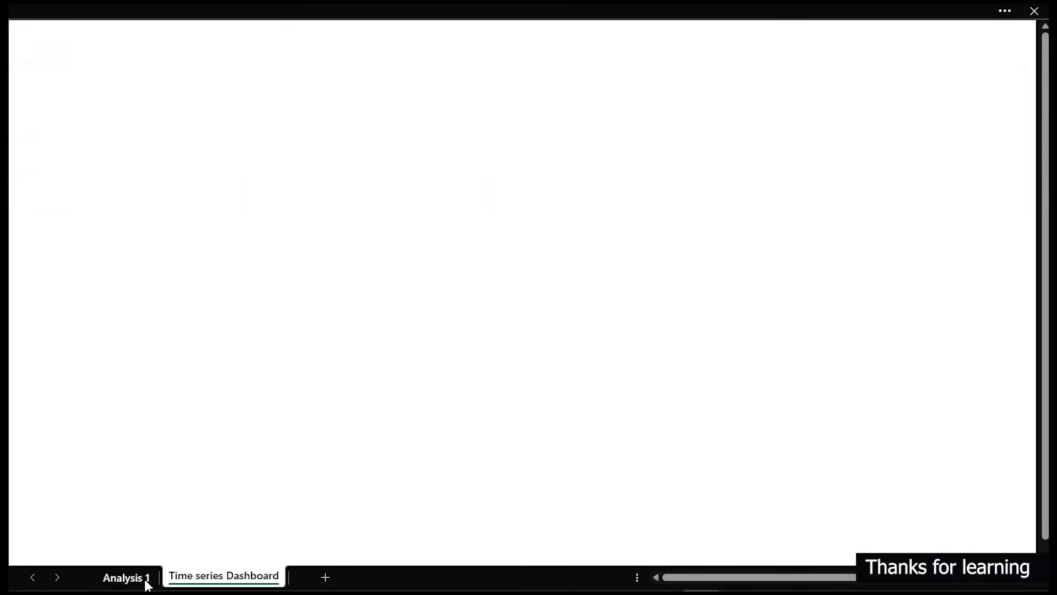
left_click(240, 577)
left_click(863, 82)
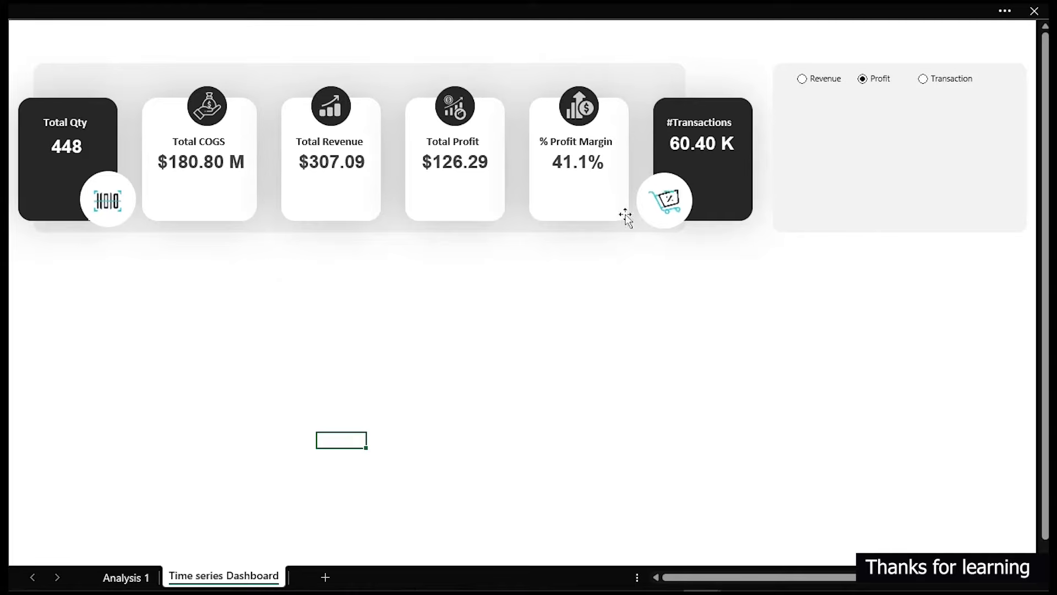
left_click(146, 577)
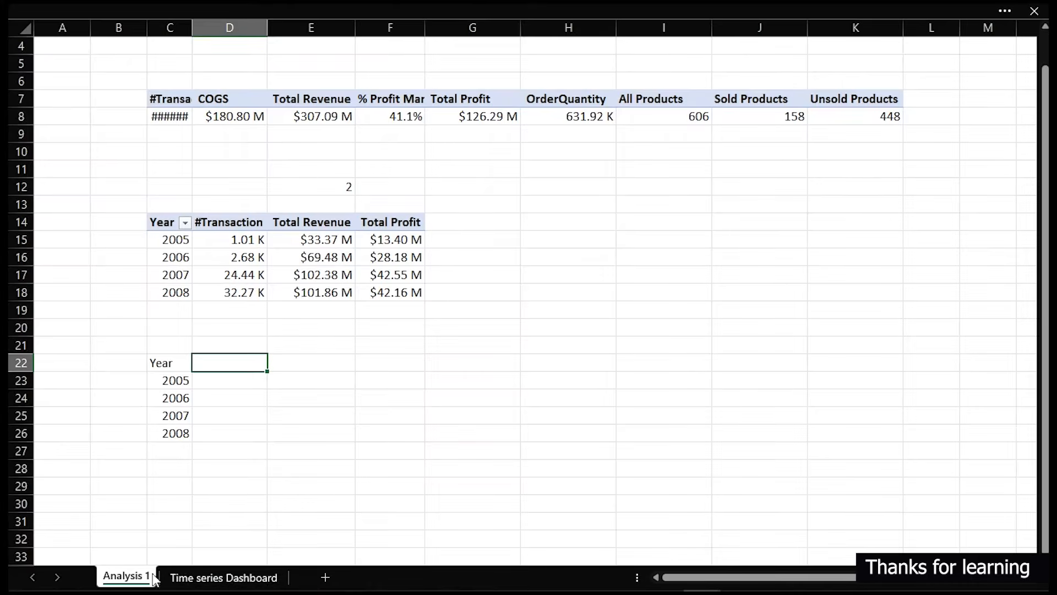
left_click(194, 576)
left_click(803, 78)
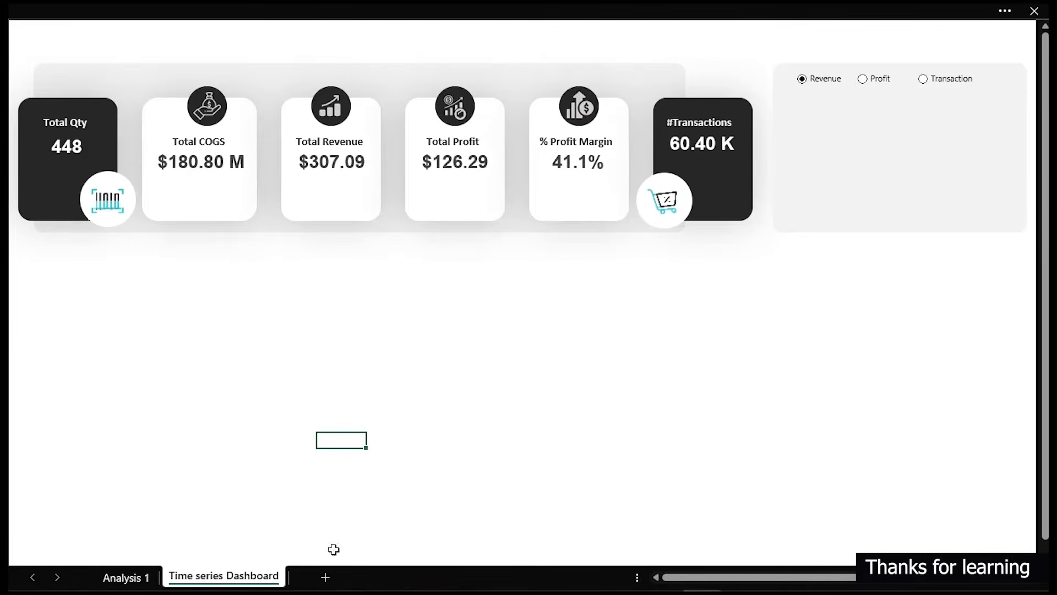
left_click(129, 578)
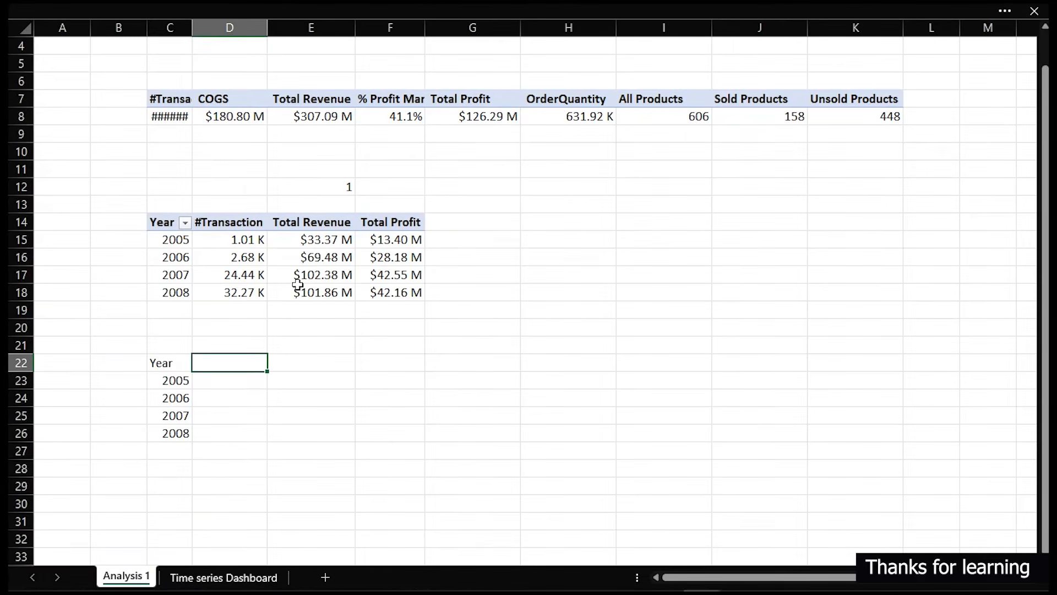
Label cell D12 "Option Button" in bold and widen column D to fit the text.
left_click(241, 186)
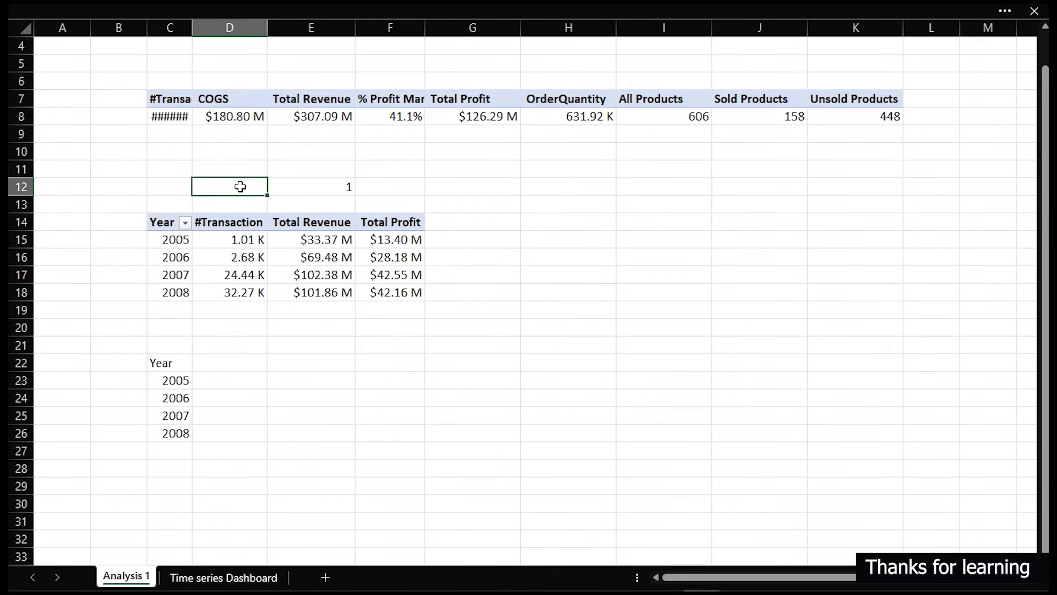
type("Option Button")
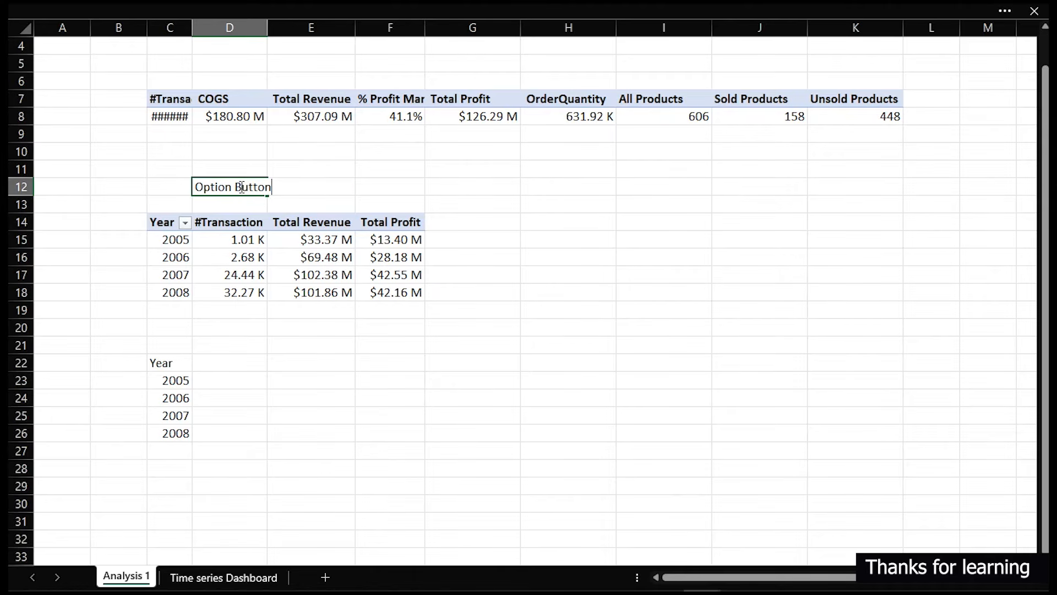
key("Return")
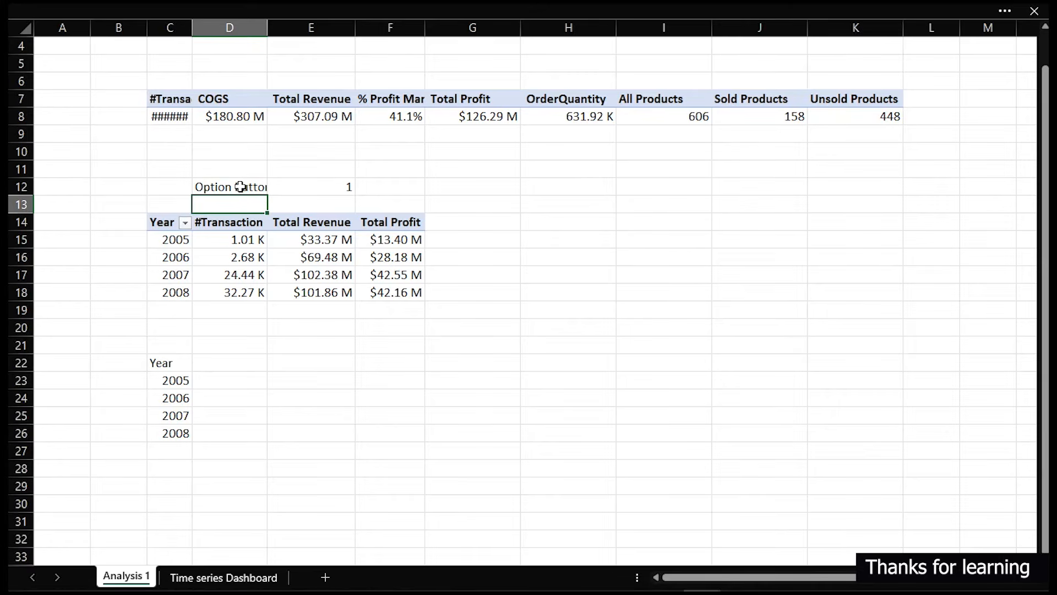
double_click(267, 27)
left_click(232, 189)
key("ctrl+b")
Format linked cell E12 with a red fill and white font colour.
left_click(311, 186)
left_click(46, 6)
left_click(233, 105)
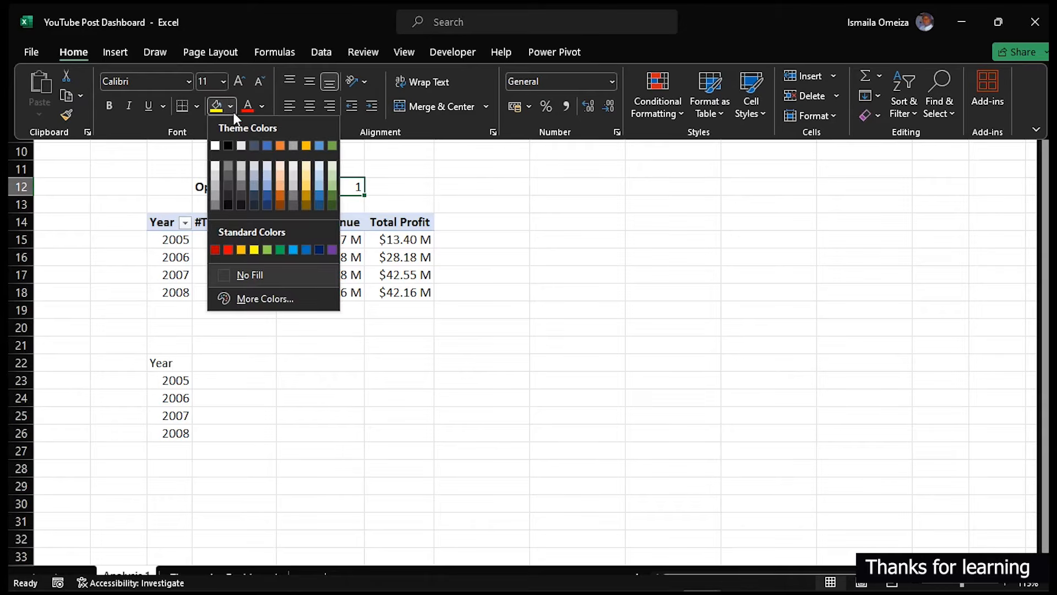
left_click(228, 250)
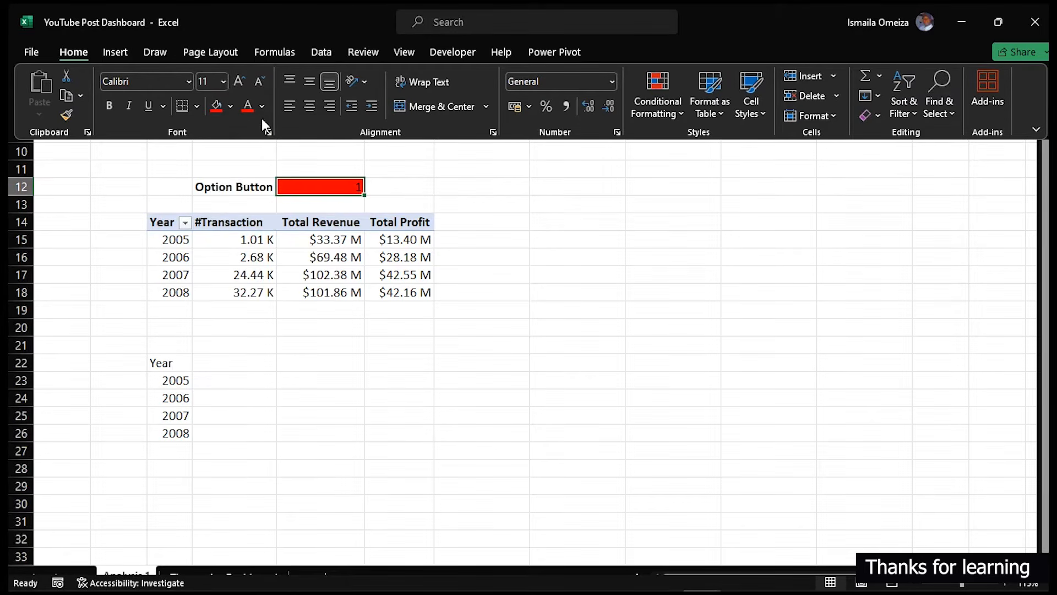
left_click(262, 105)
left_click(246, 170)
left_click(354, 366)
left_click(359, 377)
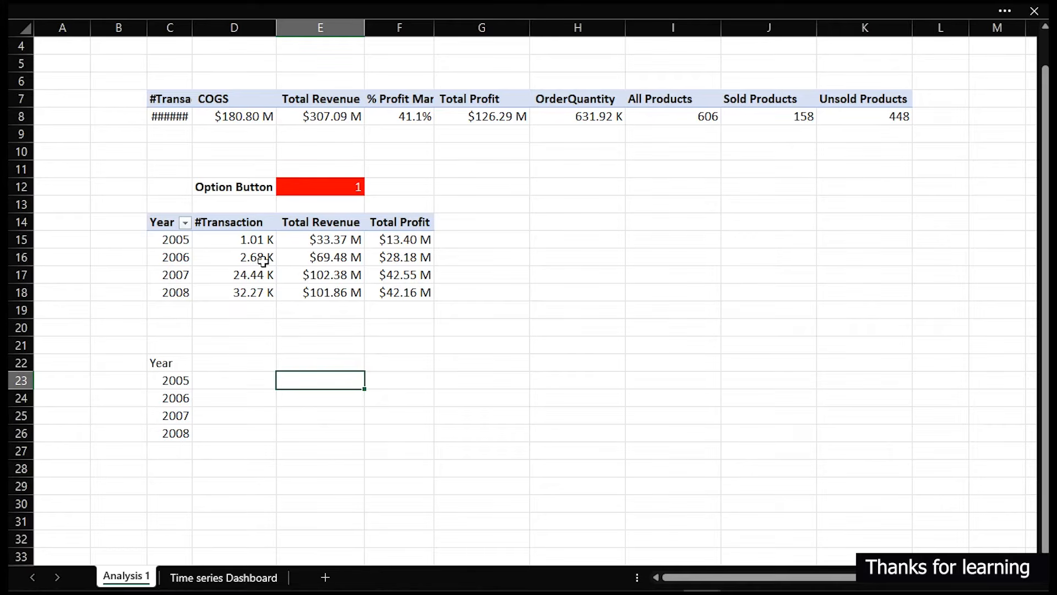
left_click(213, 365)
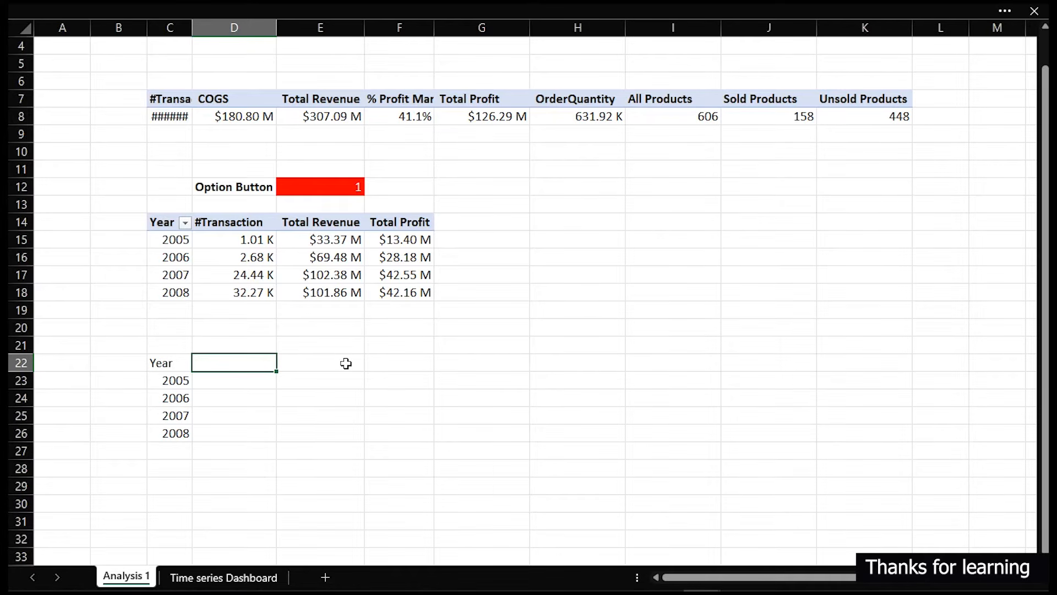
type("=IFS(")
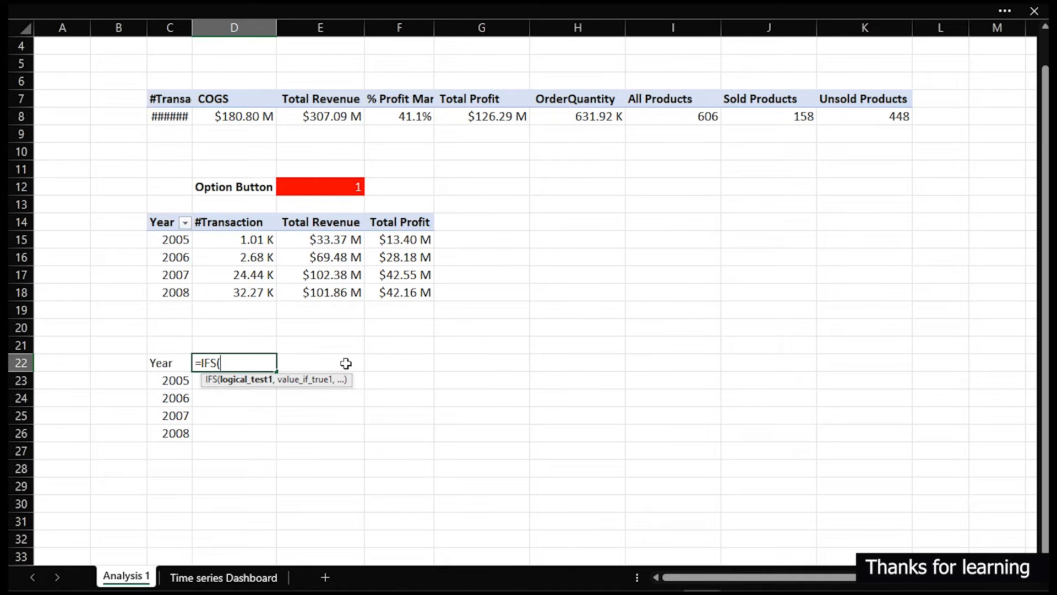
left_click(347, 188)
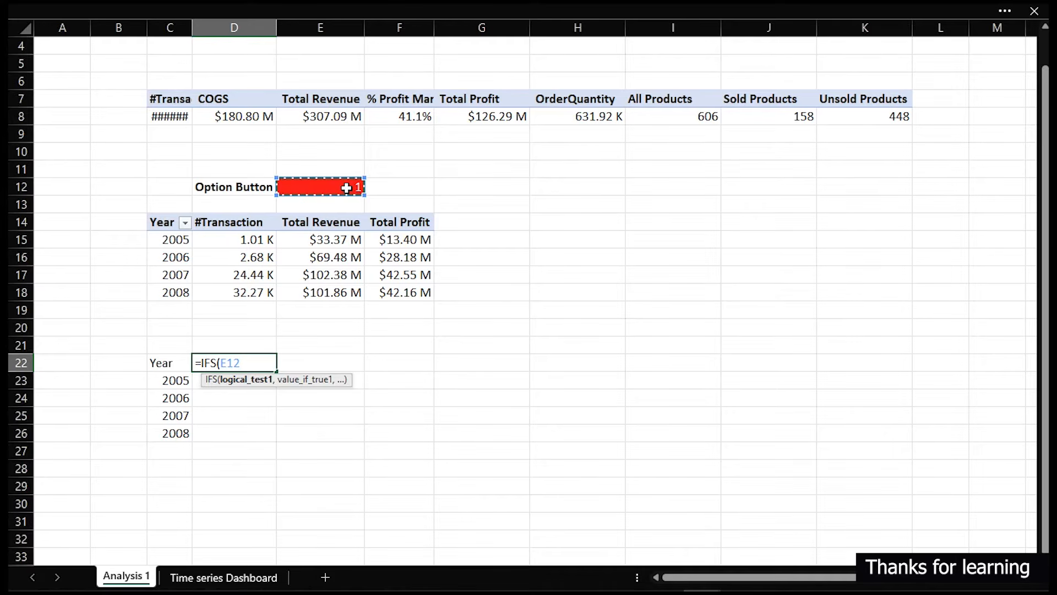
left_click(245, 363)
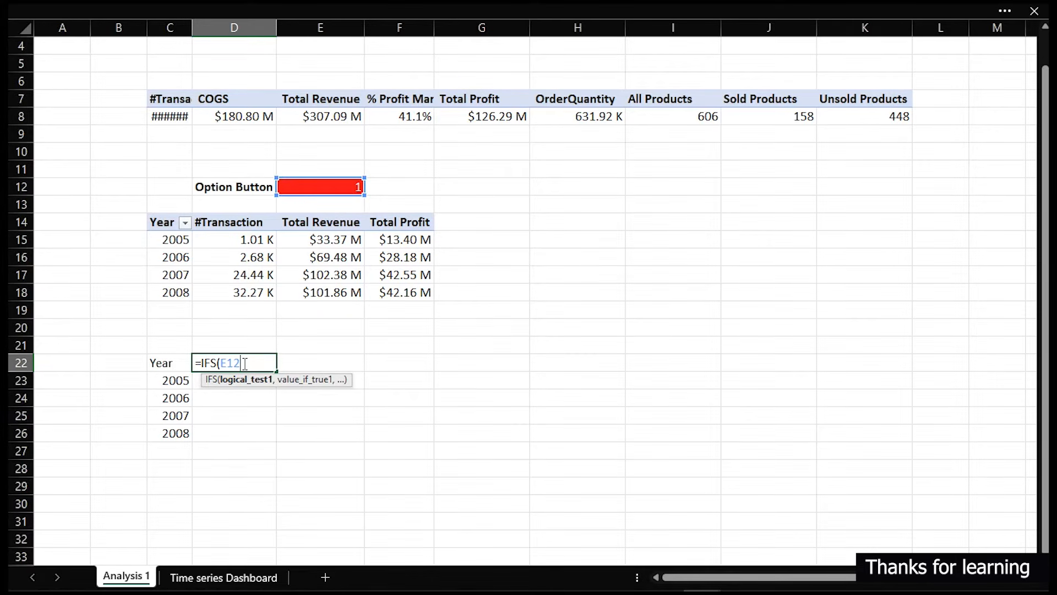
left_click_drag(245, 363, 221, 363)
key("Escape")
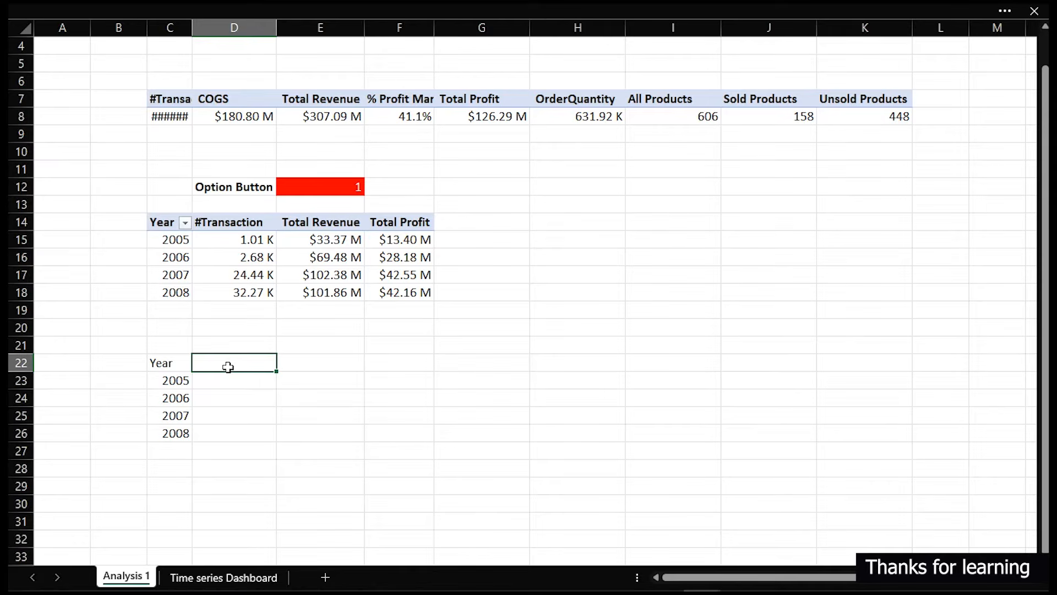
Begin an IFS formula in cell D22 with an absolute reference to the option button cell, $E$12.
type("=i")
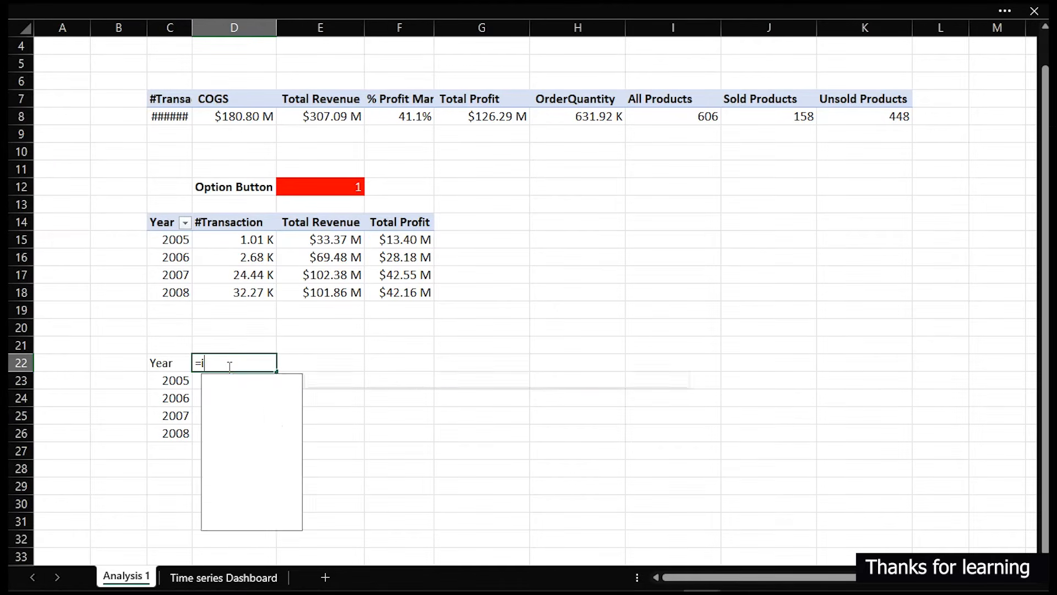
type("fs")
key("Tab")
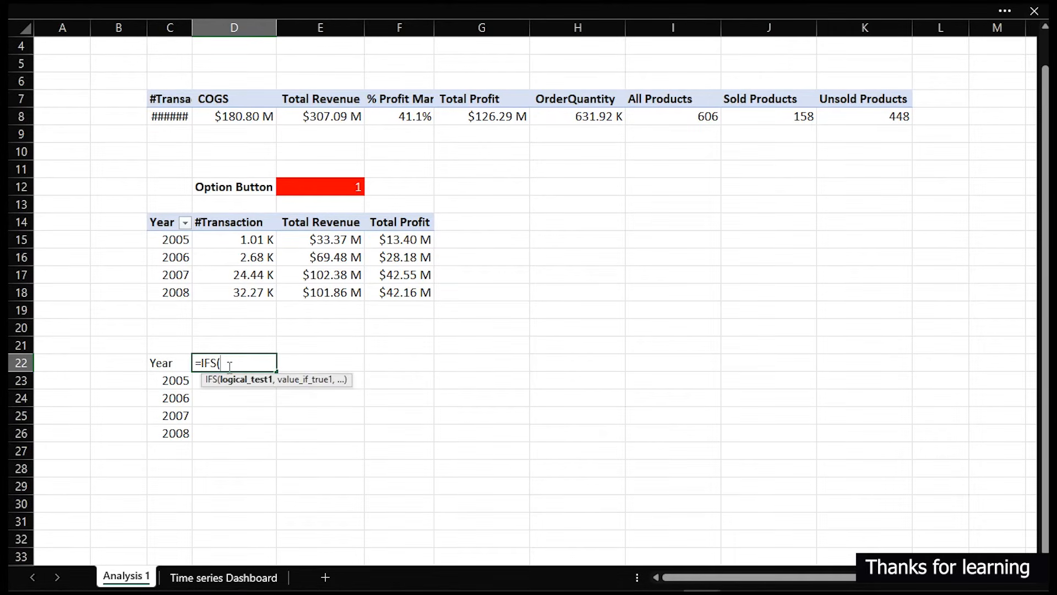
left_click(313, 185)
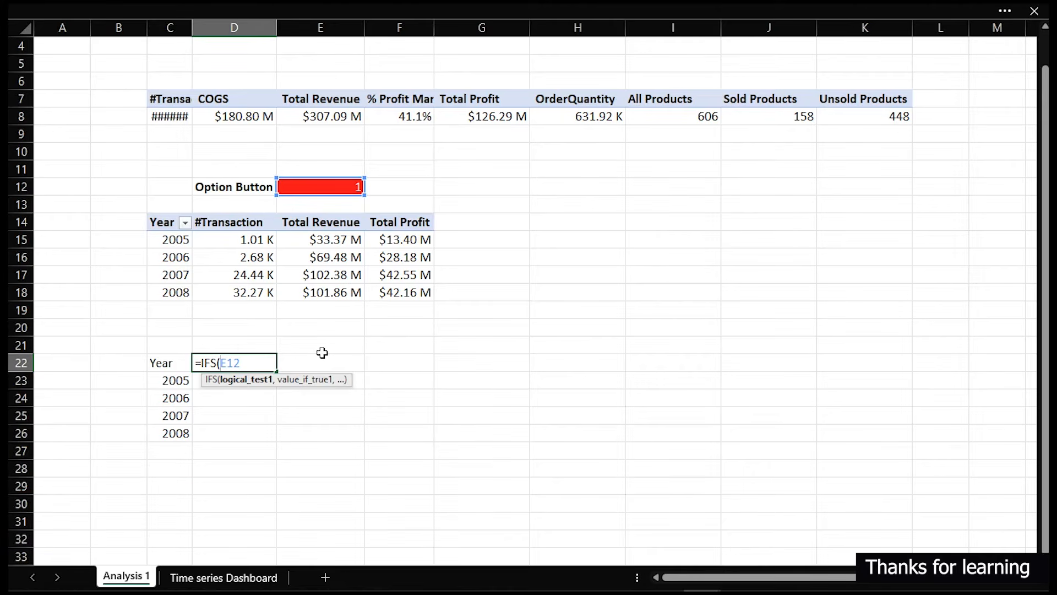
key("Left")
type("$")
key("Right")
type("$12,")
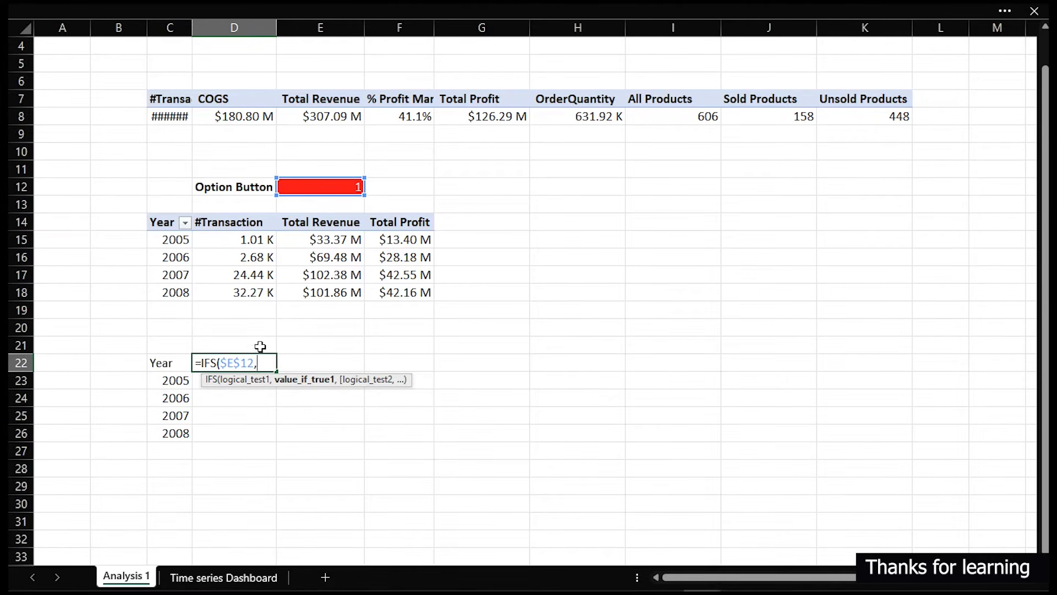
key("BackSpace")
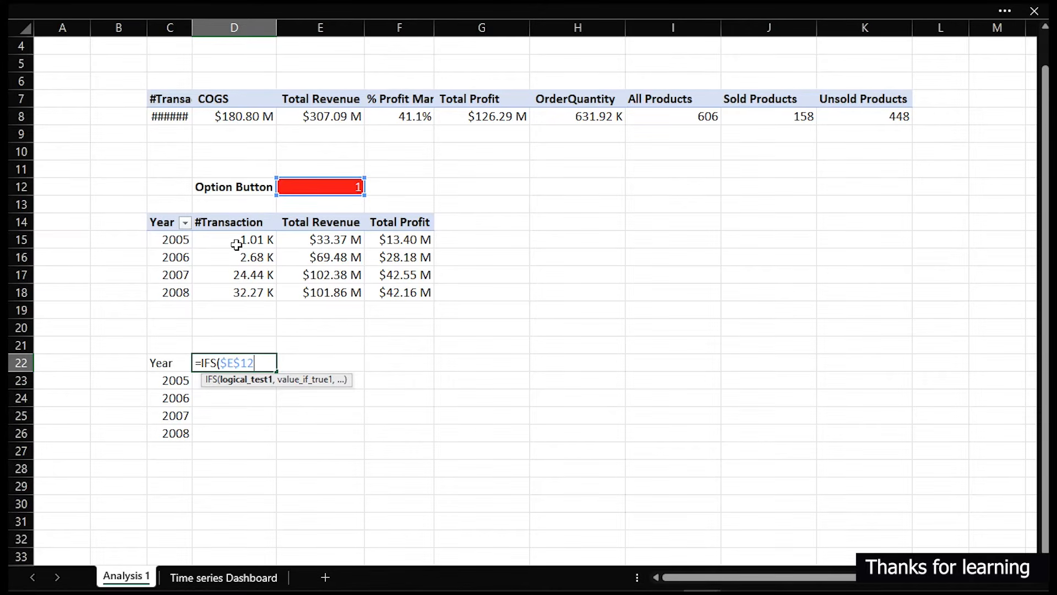
Complete the first IFS condition as $E$12=1, returning the #Transaction header in D14.
type("=1")
key("Return")
left_click(538, 348)
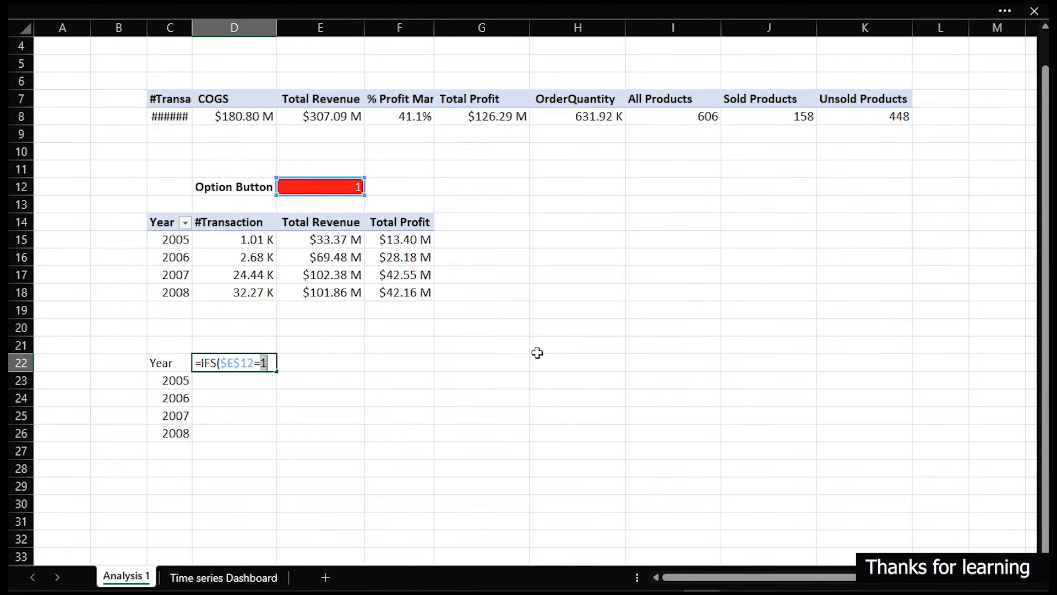
left_click(274, 362)
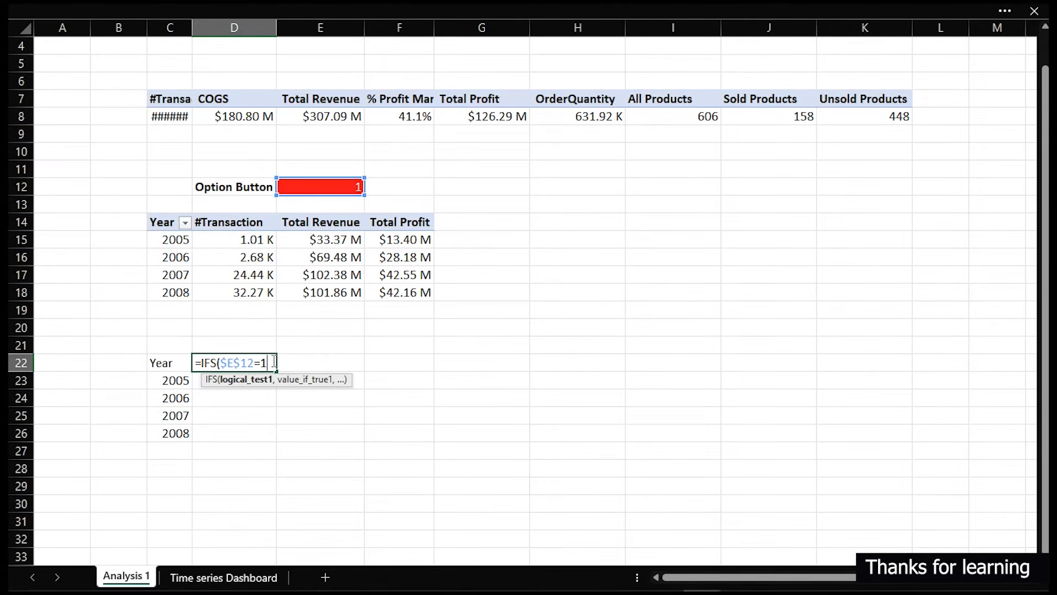
type(",")
left_click(235, 223)
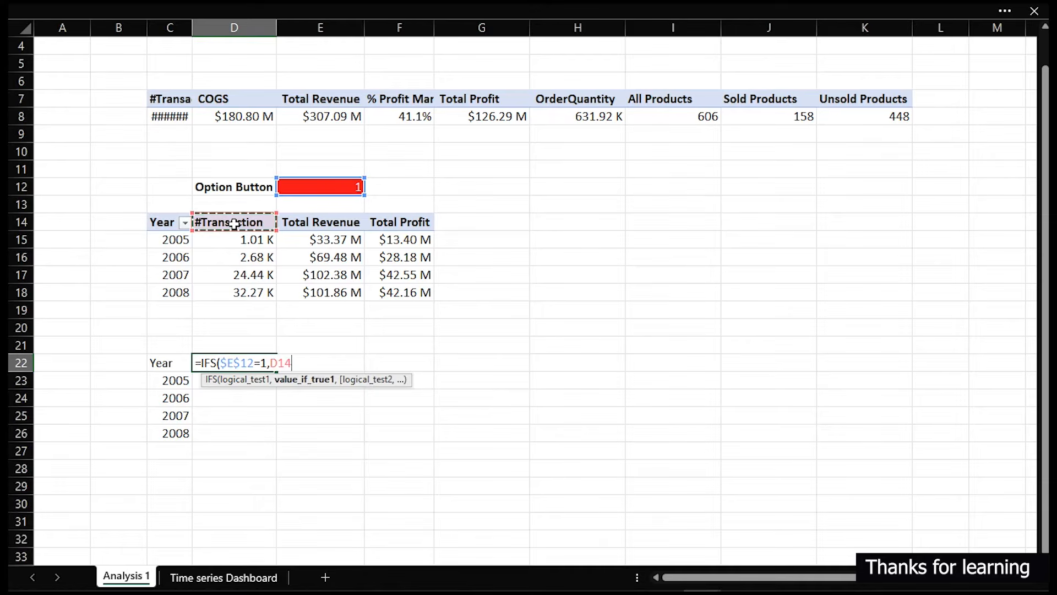
type(",")
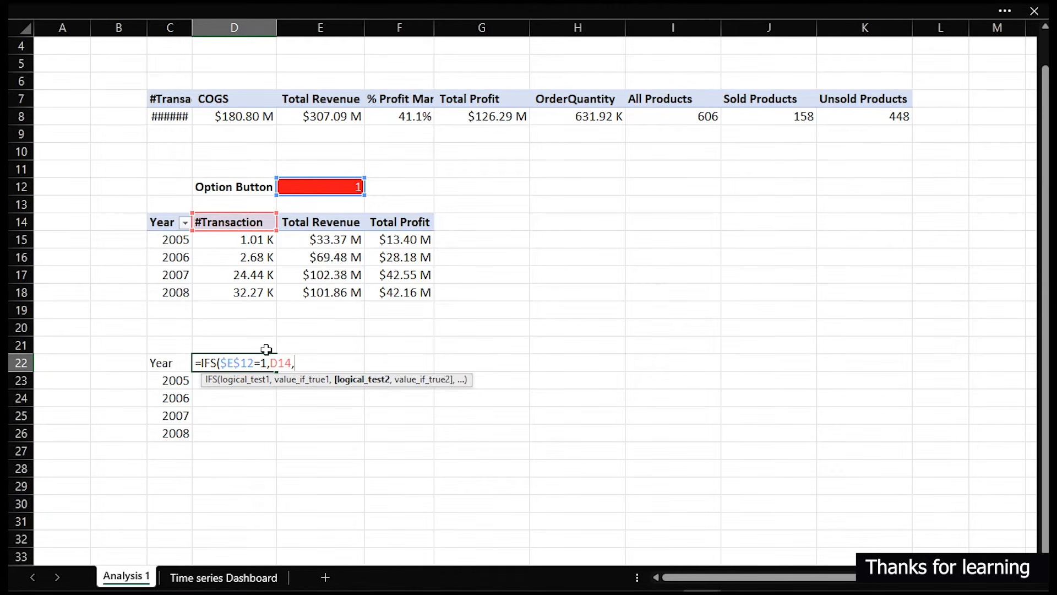
Add a second IFS condition to D22, $E$12=2, returning the Total Revenue header in E14.
left_click_drag(257, 364, 224, 359)
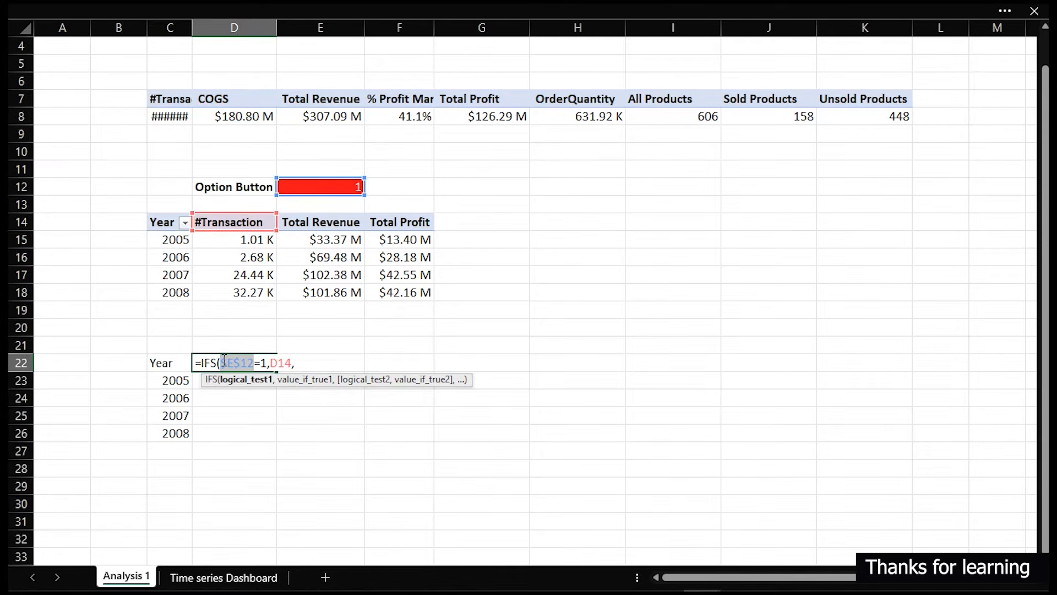
left_click(303, 363)
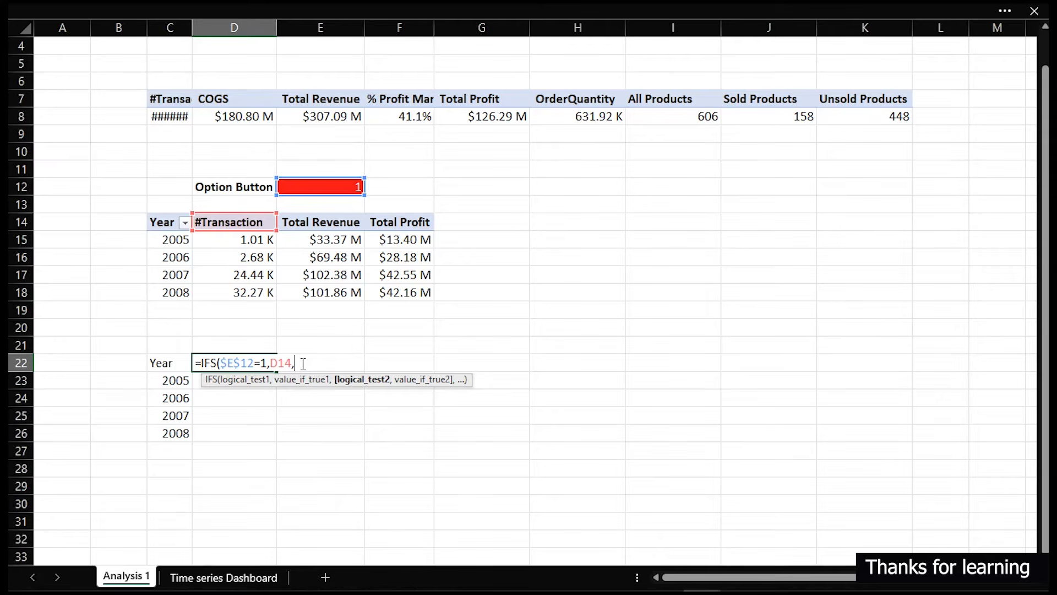
key("ctrl+v")
type("=2,")
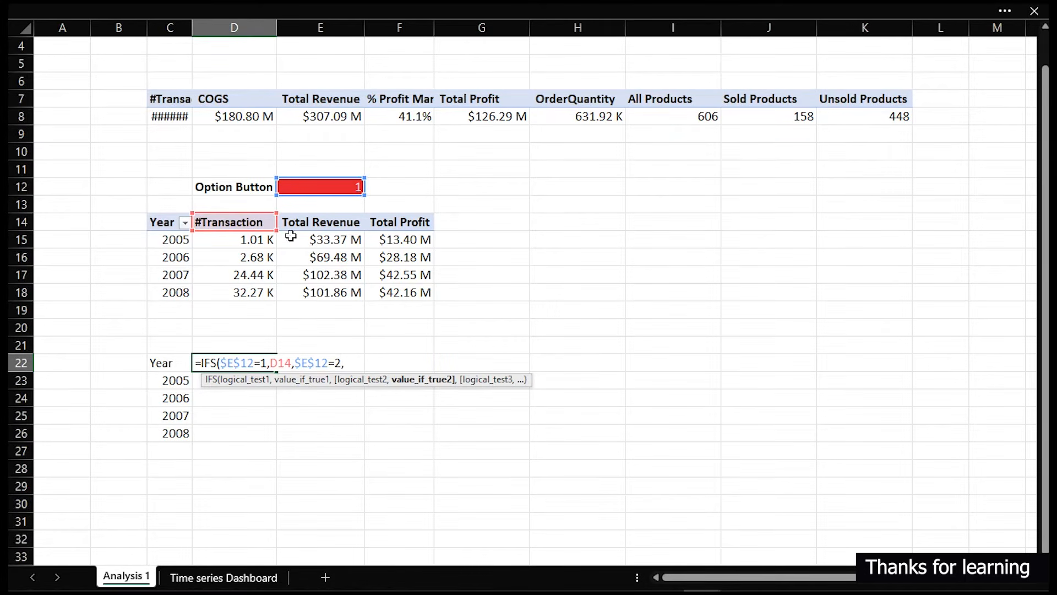
left_click(314, 223)
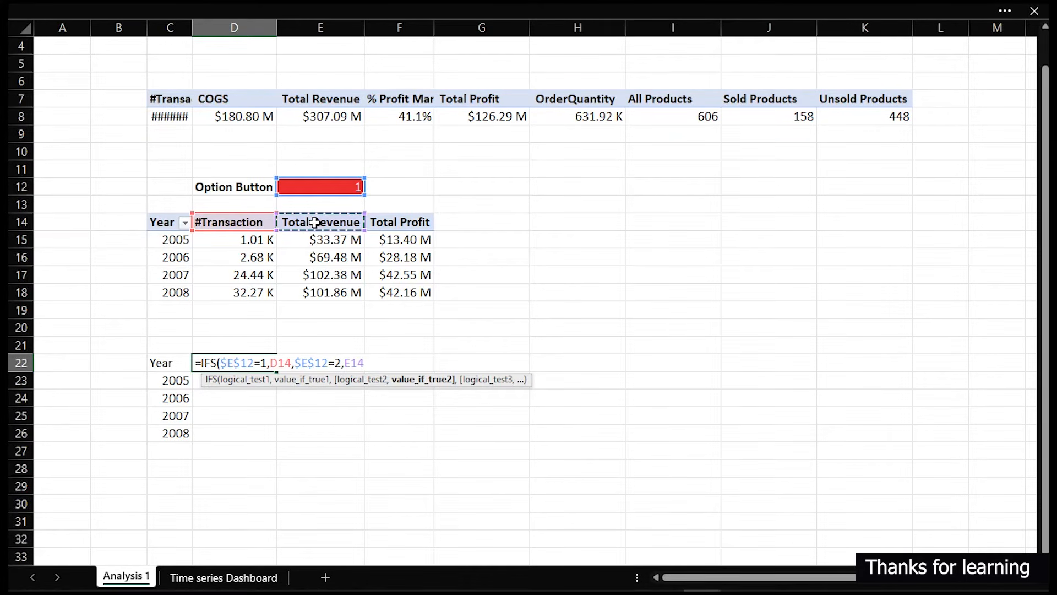
Add the third condition $E$12=3 returning the Total Profit header in F14, and complete the IFS formula in D22.
type(",$E$12")
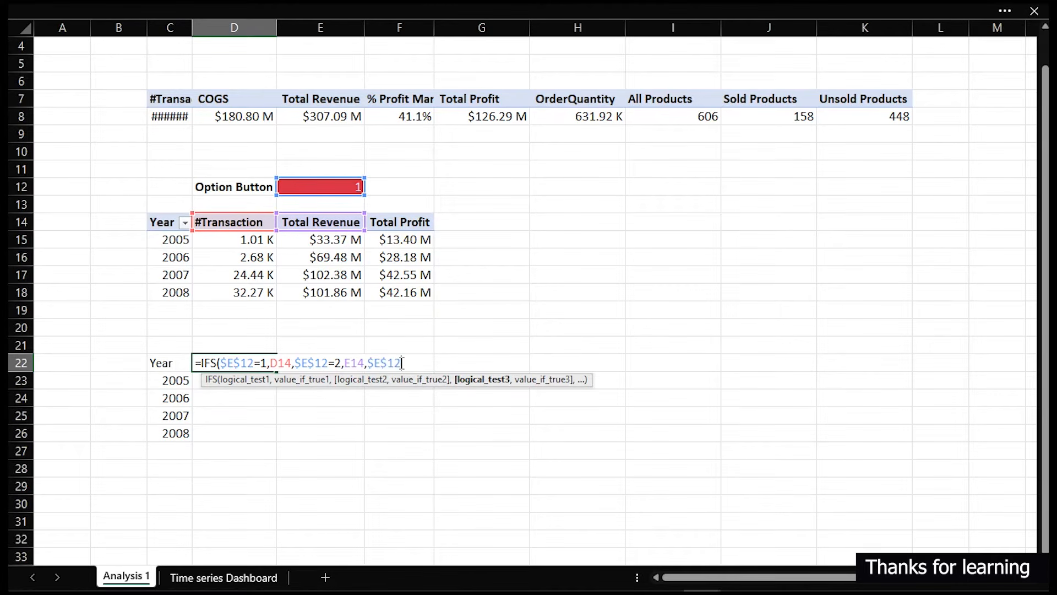
type("=3,")
left_click(397, 223)
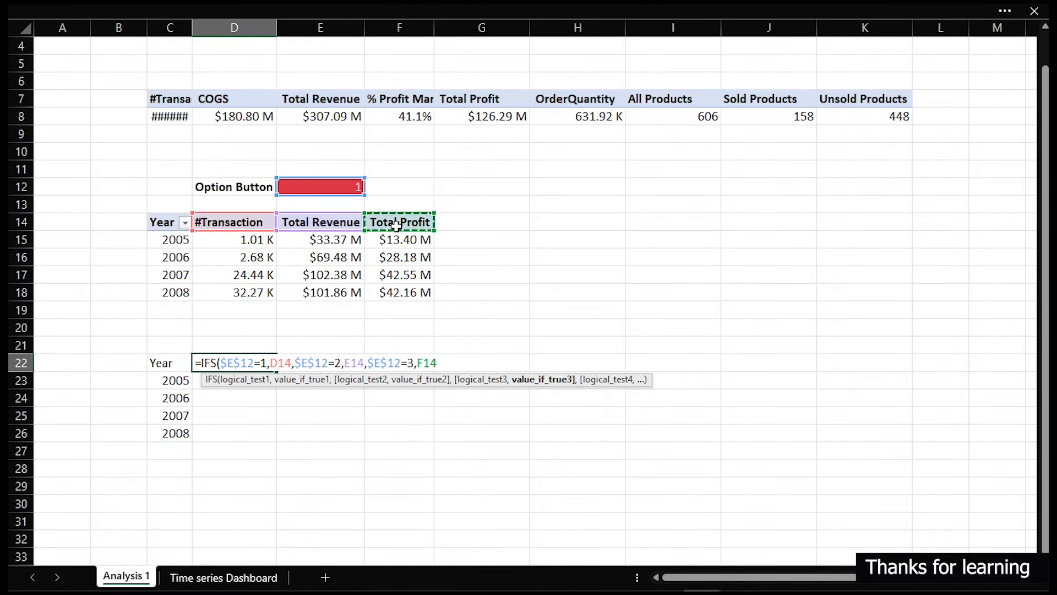
key("Return")
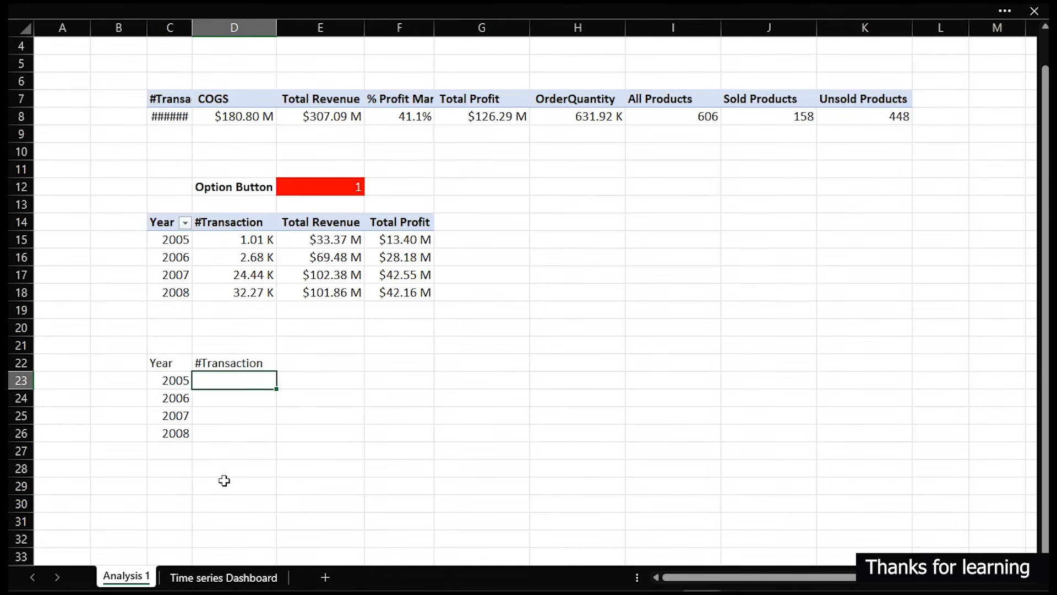
left_click(223, 582)
double_click(283, 276)
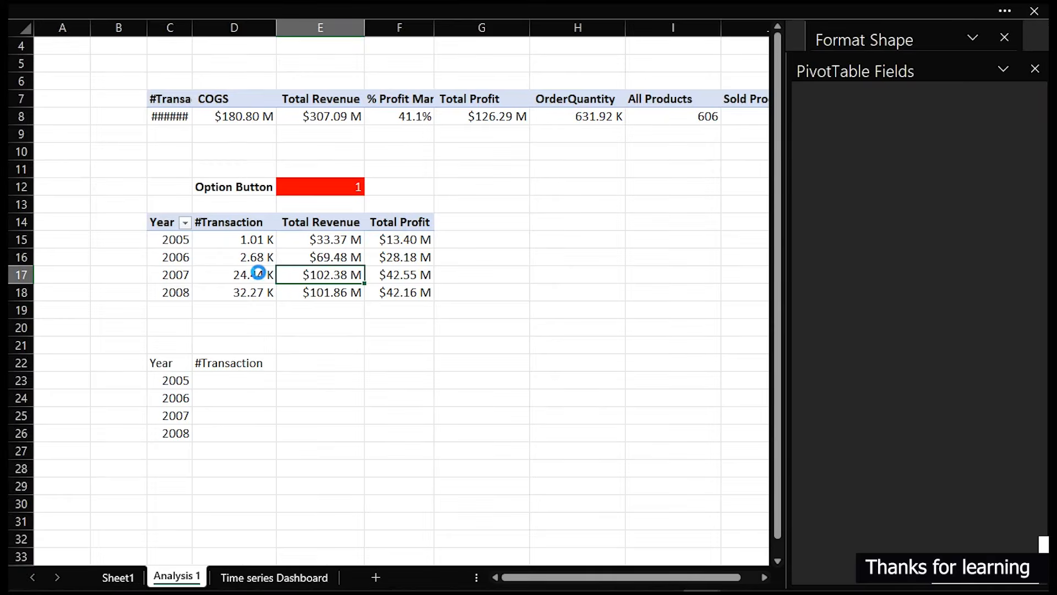
right_click(118, 578)
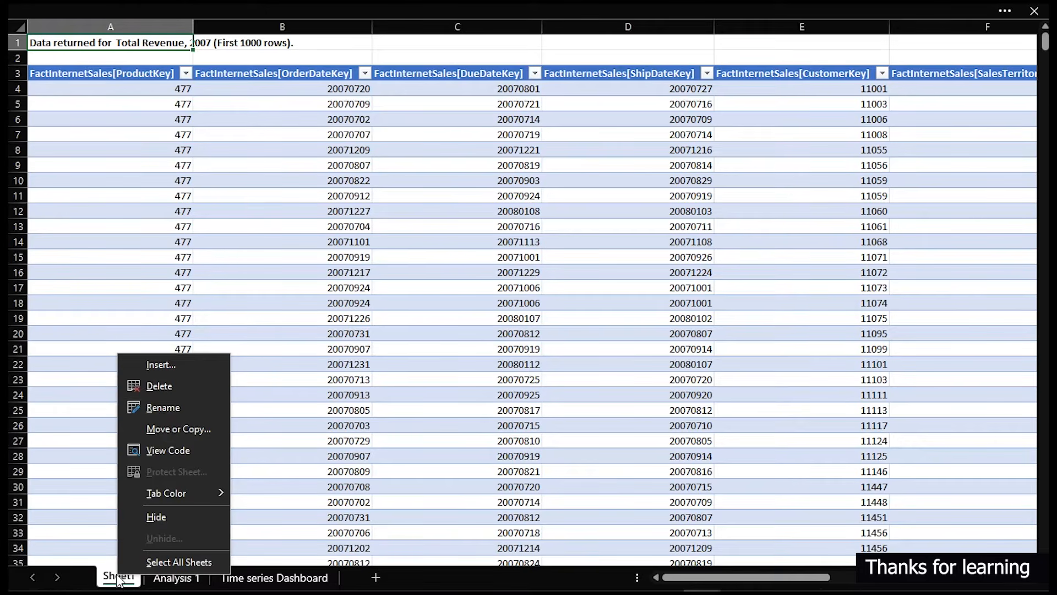
left_click(173, 388)
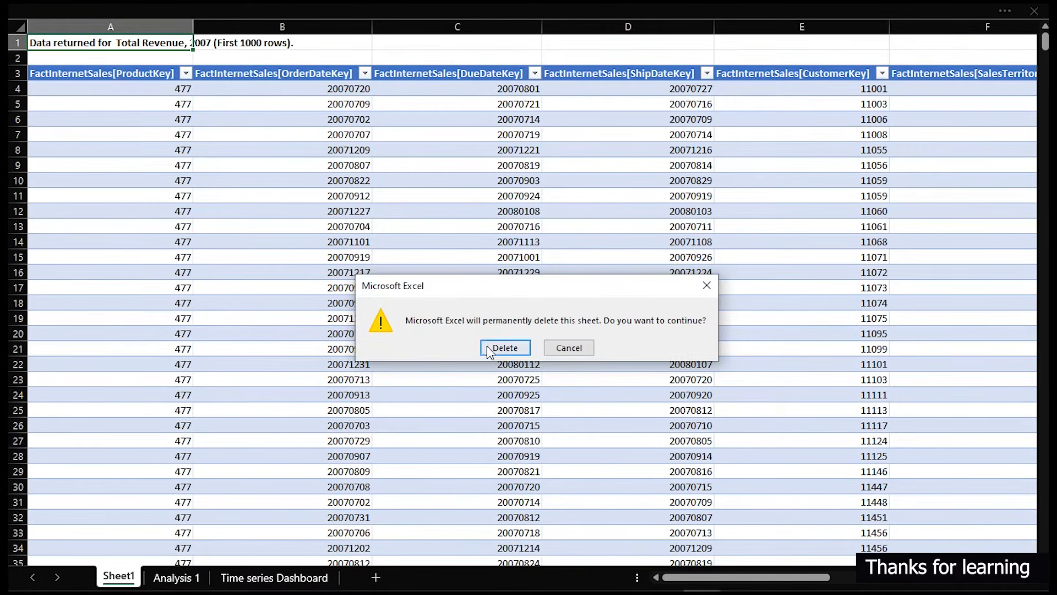
left_click(487, 350)
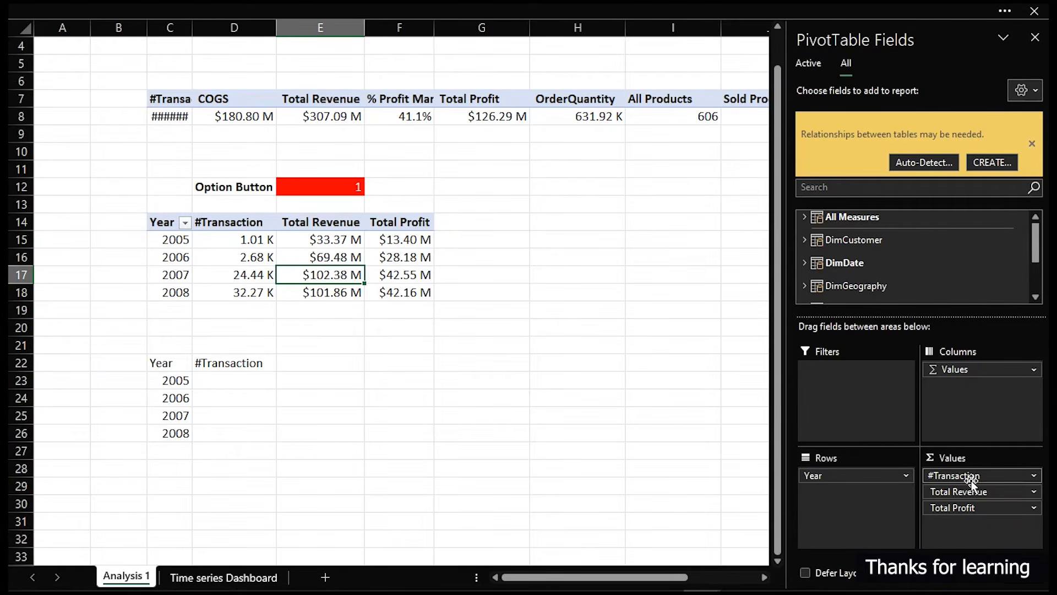
Reorder the PivotTable values so #Transaction follows Total Revenue, and fill the D22 IFS formula down to D26.
left_click_drag(973, 474, 973, 493)
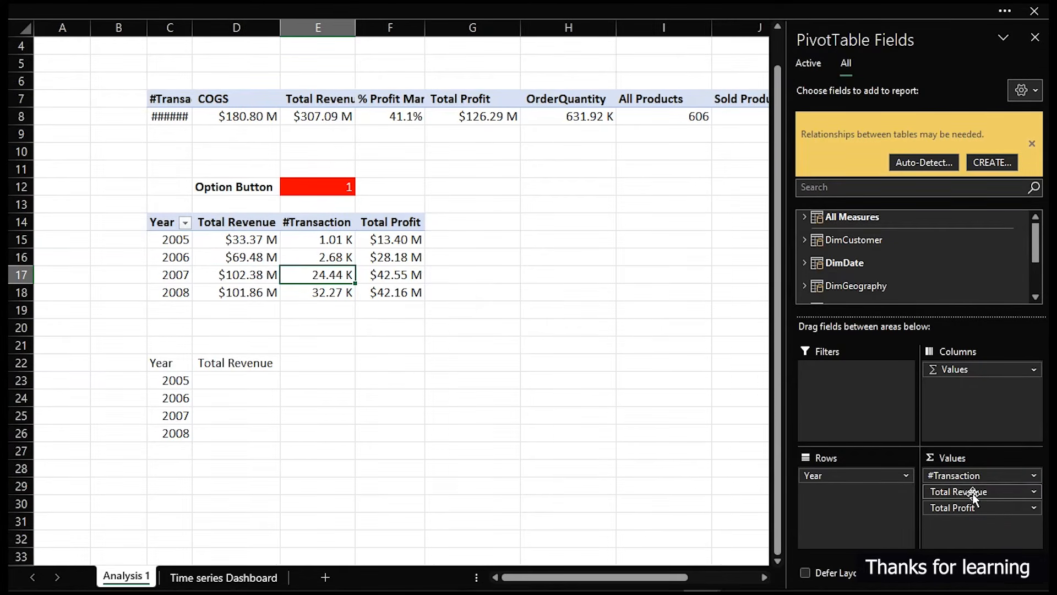
left_click(245, 361)
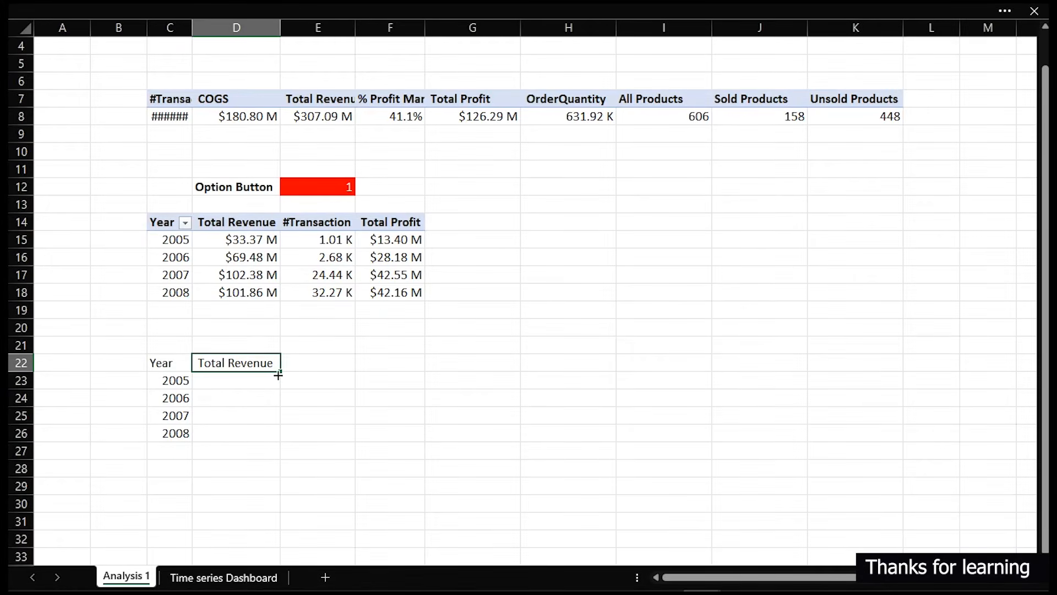
key("ctrl+v")
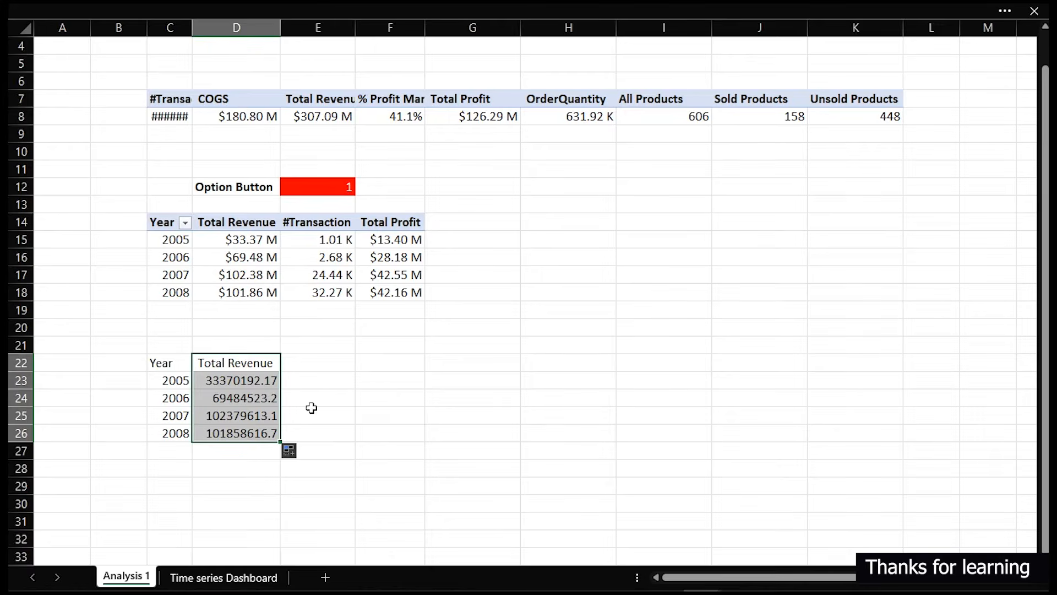
Copy the number format of the 2006 #Transaction value in E16 onto D23:D26 and autofit column D.
left_click(263, 257)
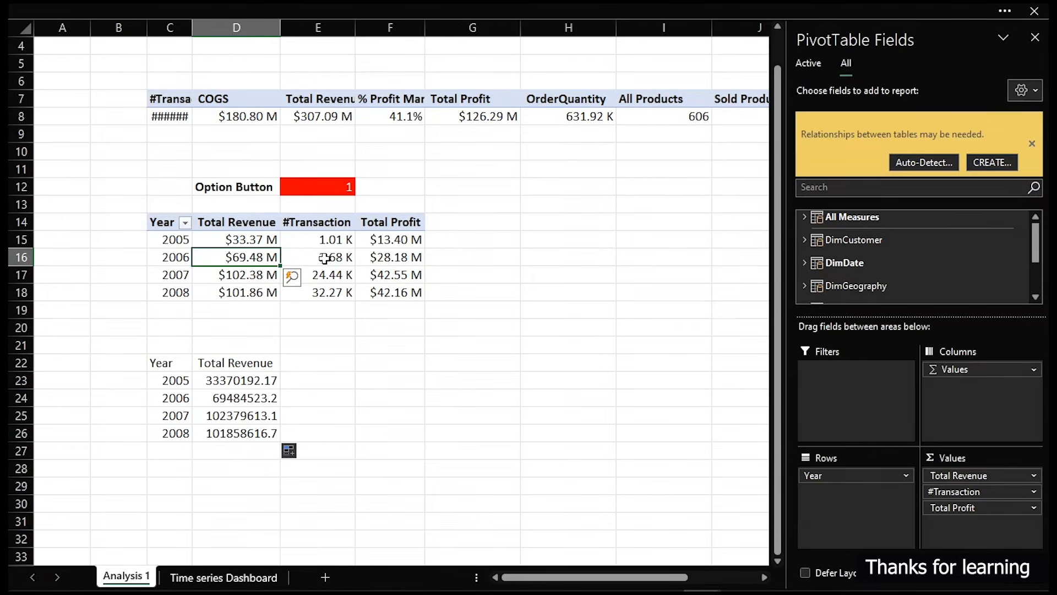
left_click(324, 259)
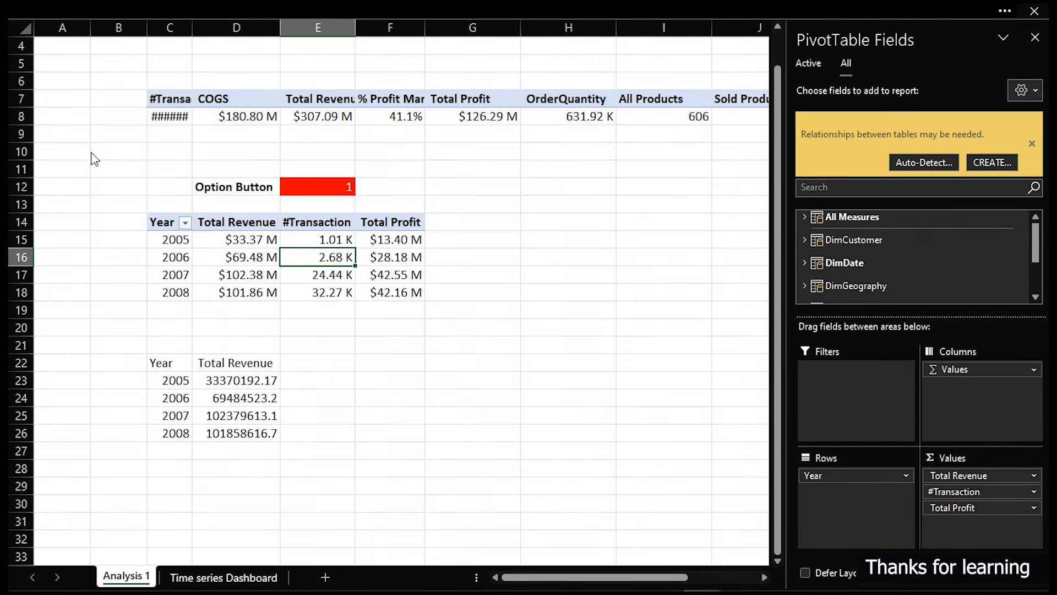
left_click(68, 108)
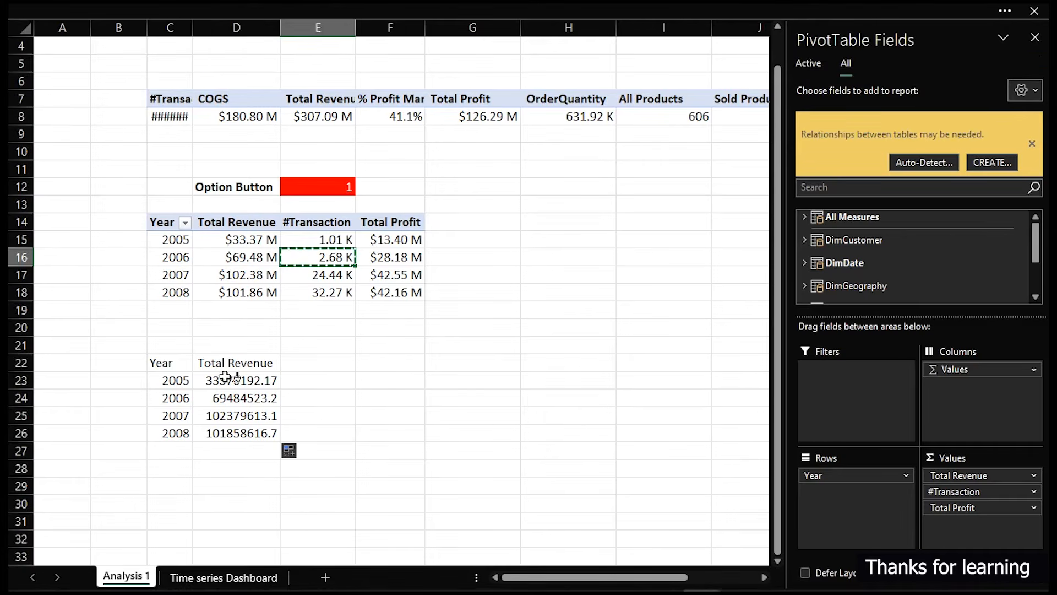
left_click(234, 380)
key("ctrl+v")
left_click_drag(234, 380, 231, 429)
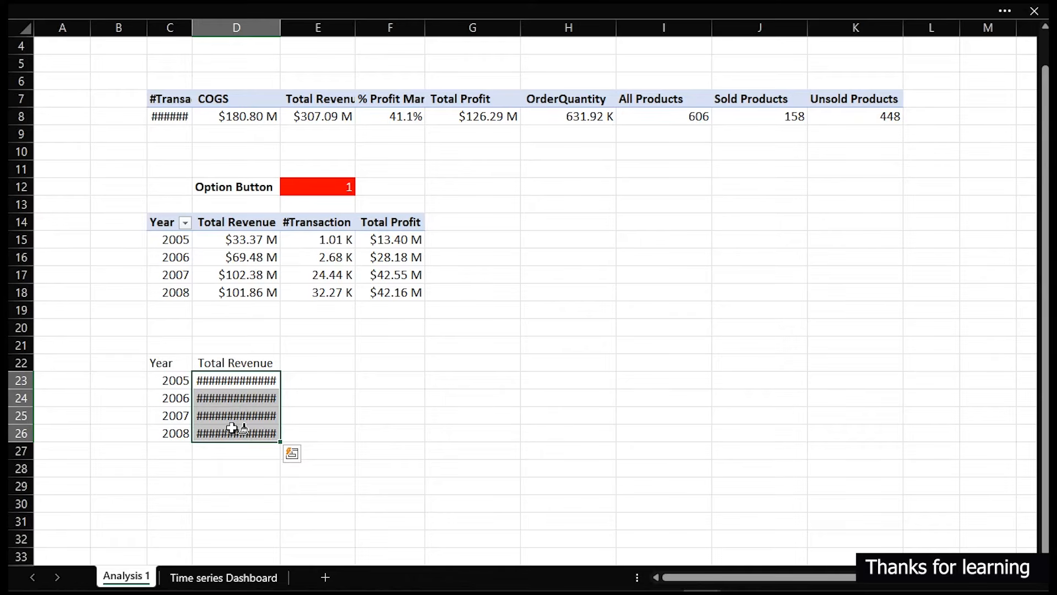
double_click(279, 35)
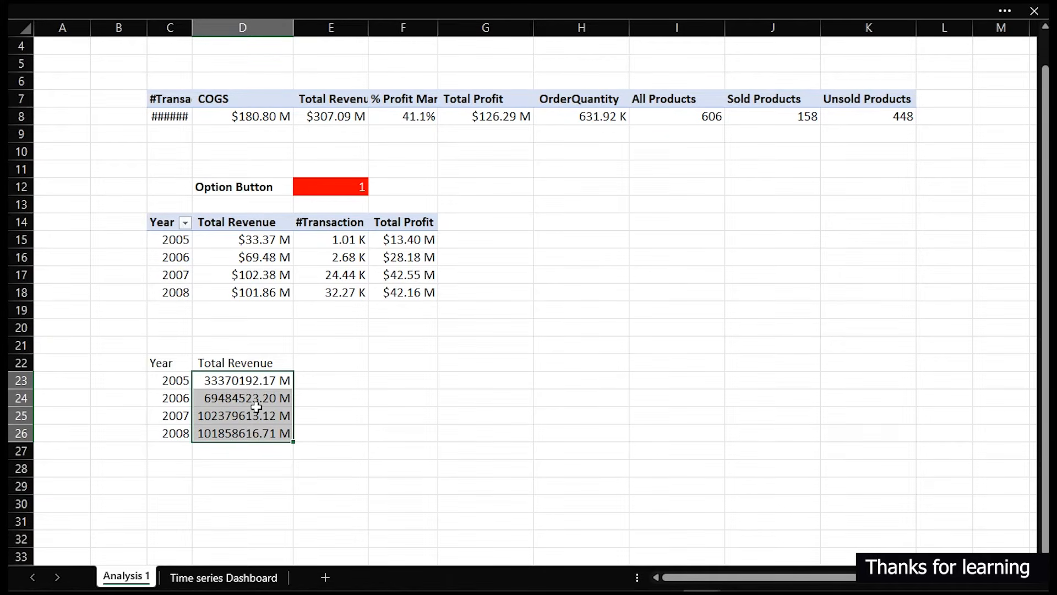
Format D23:D26 as Number with 0 decimal places and a 1000 separator.
key("ctrl+1")
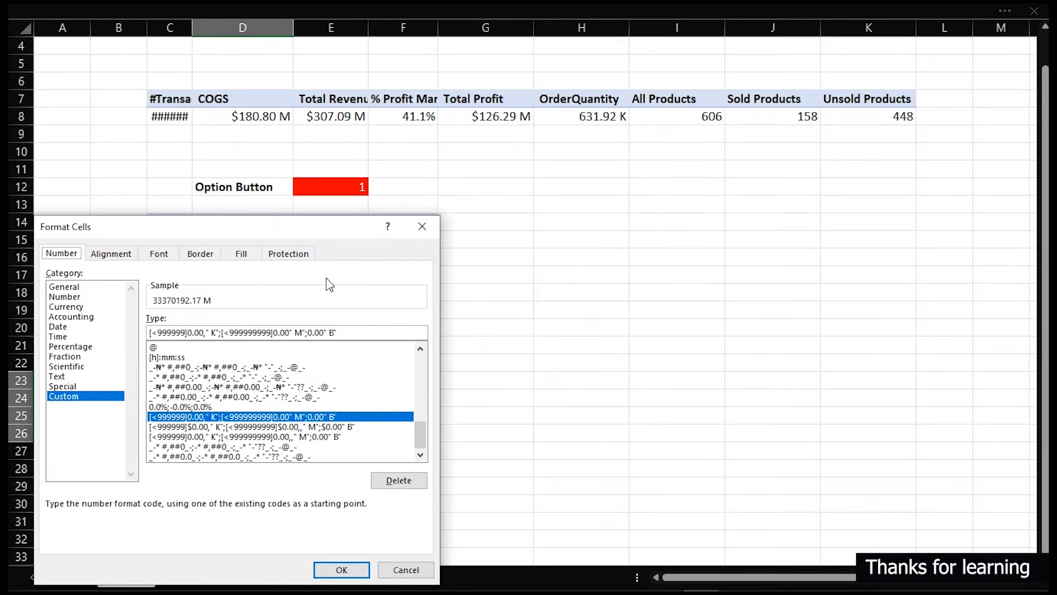
left_click(66, 297)
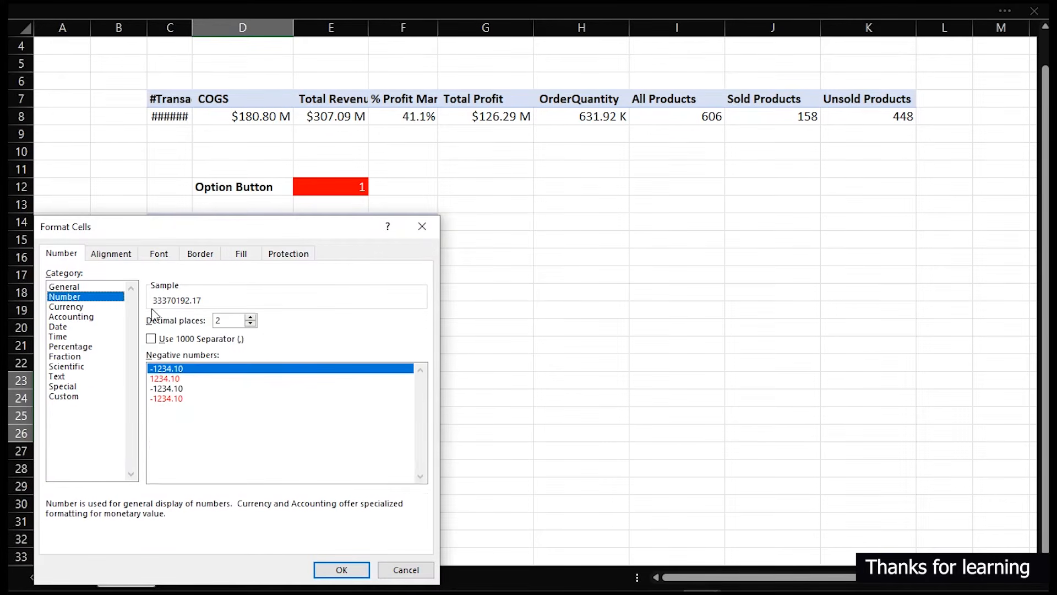
left_click(251, 324)
left_click(251, 324)
left_click(171, 339)
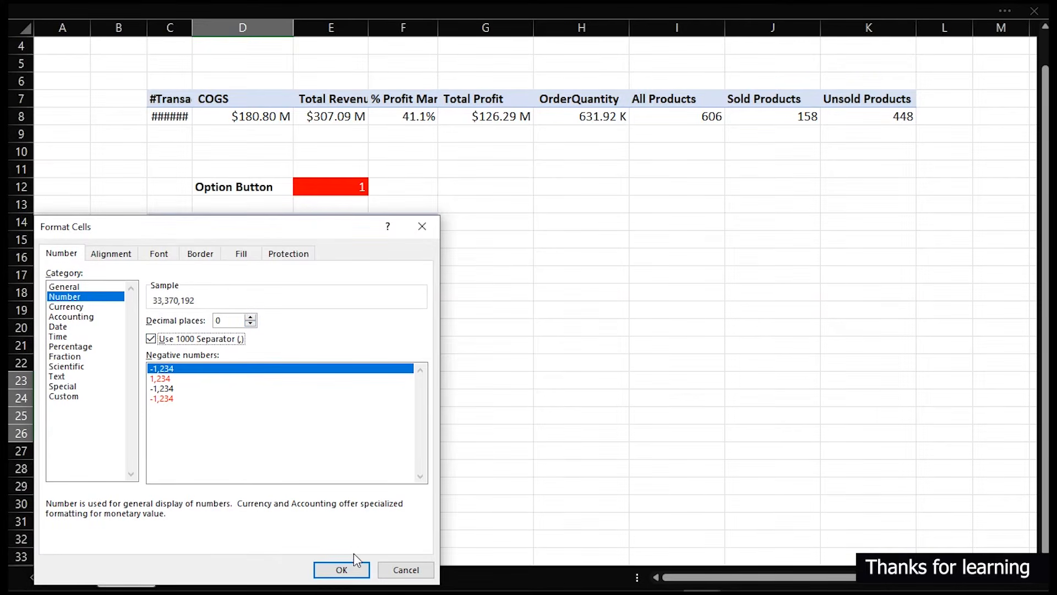
left_click(343, 569)
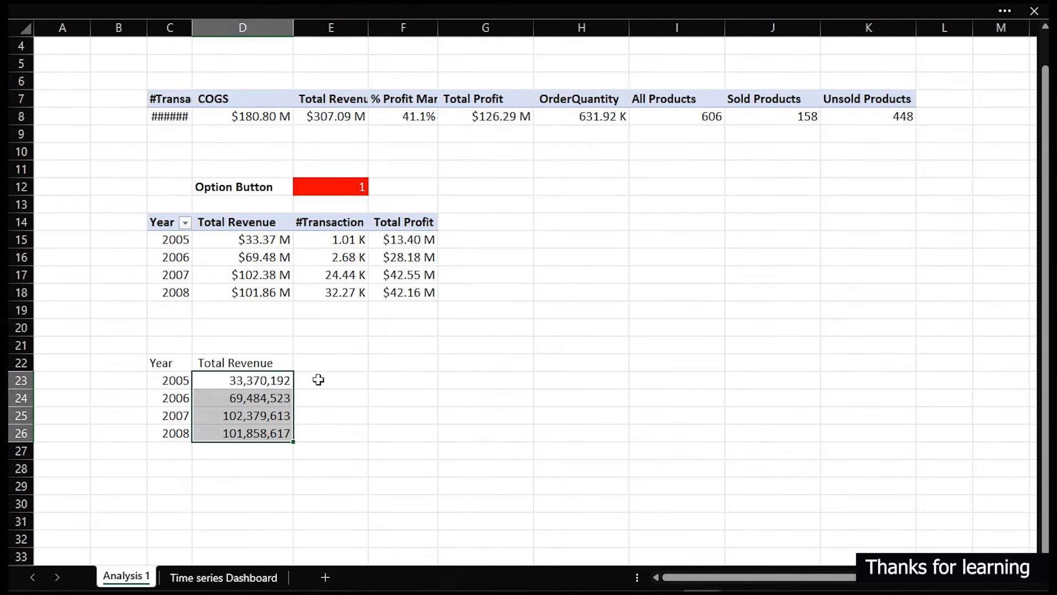
Choose the Transaction option on the Time series Dashboard and check which measure the yearly table on Analysis 1 returns.
left_click(212, 575)
left_click(930, 80)
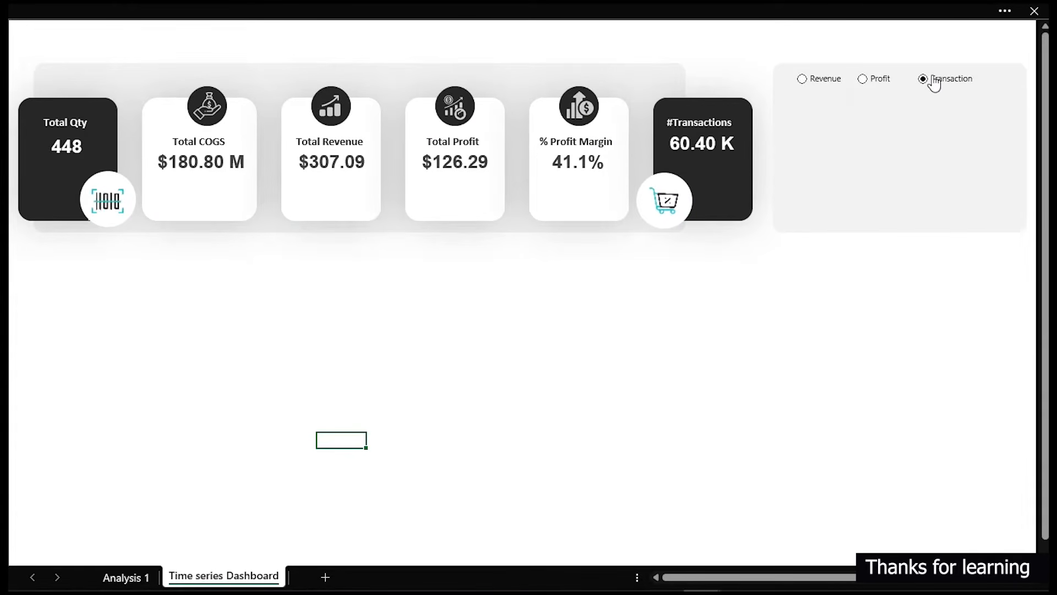
left_click(138, 578)
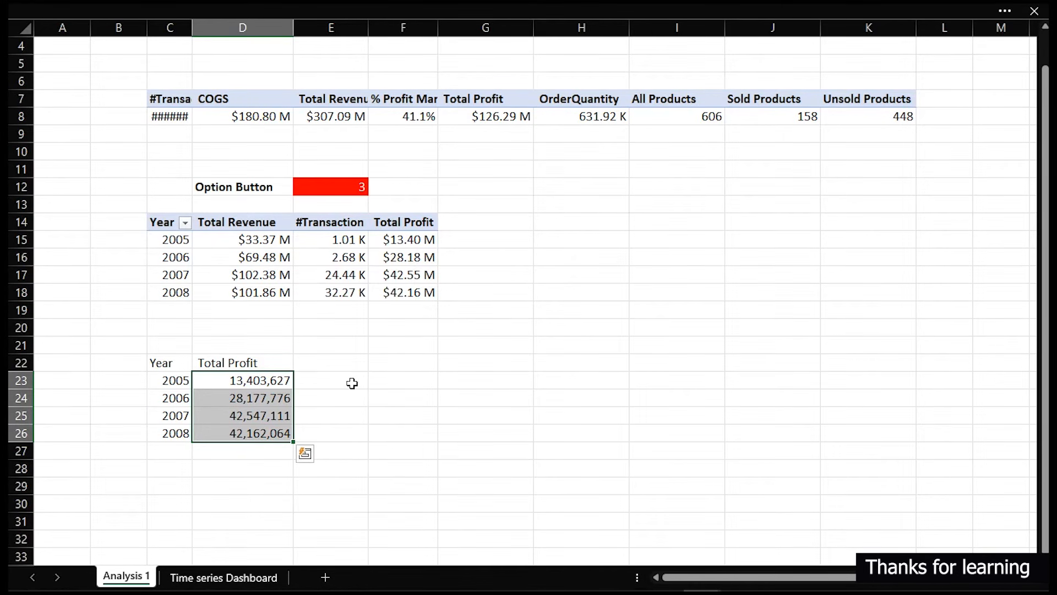
left_click(245, 396)
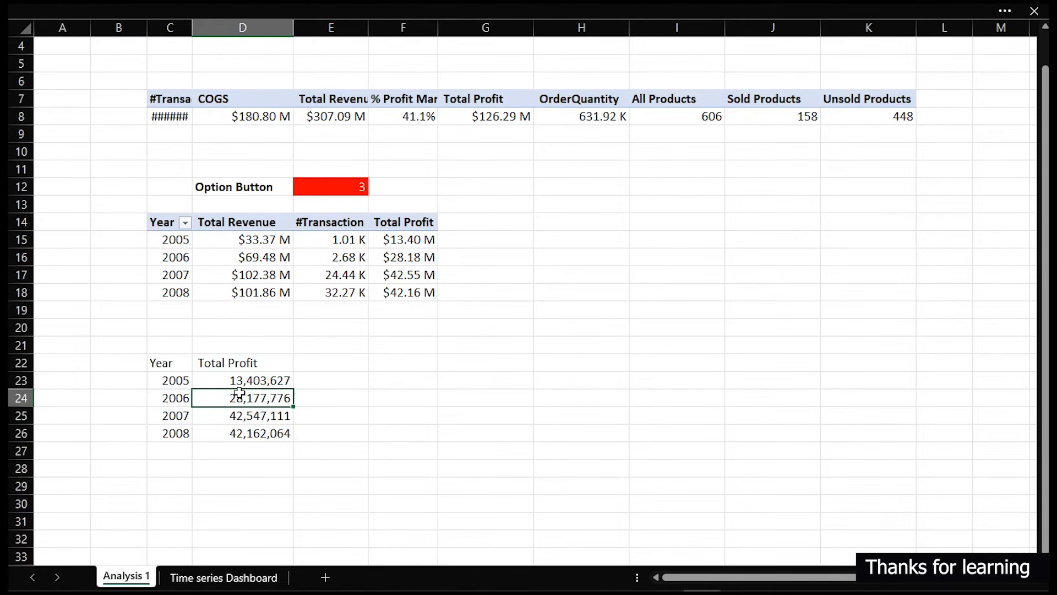
Move #Transaction below Total Profit in the PivotTable values so the columns match the option button order.
left_click(317, 264)
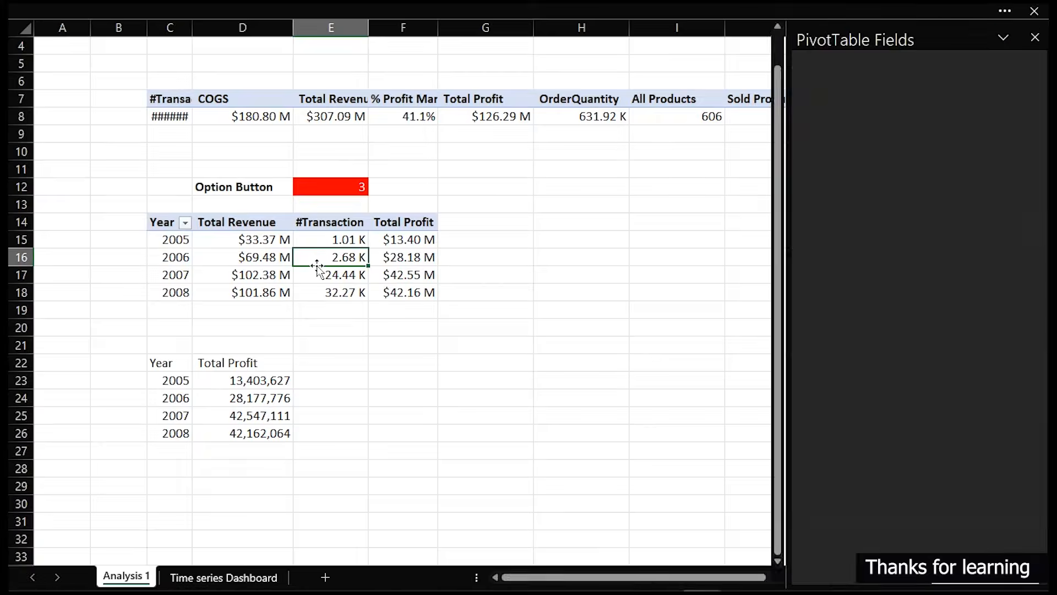
left_click_drag(967, 492, 970, 518)
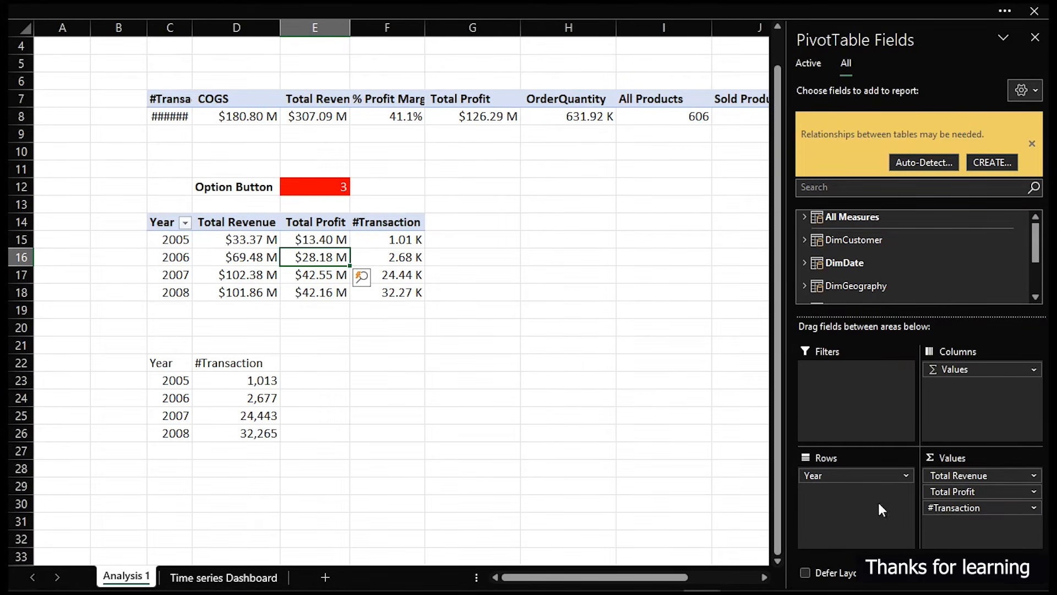
left_click(353, 439)
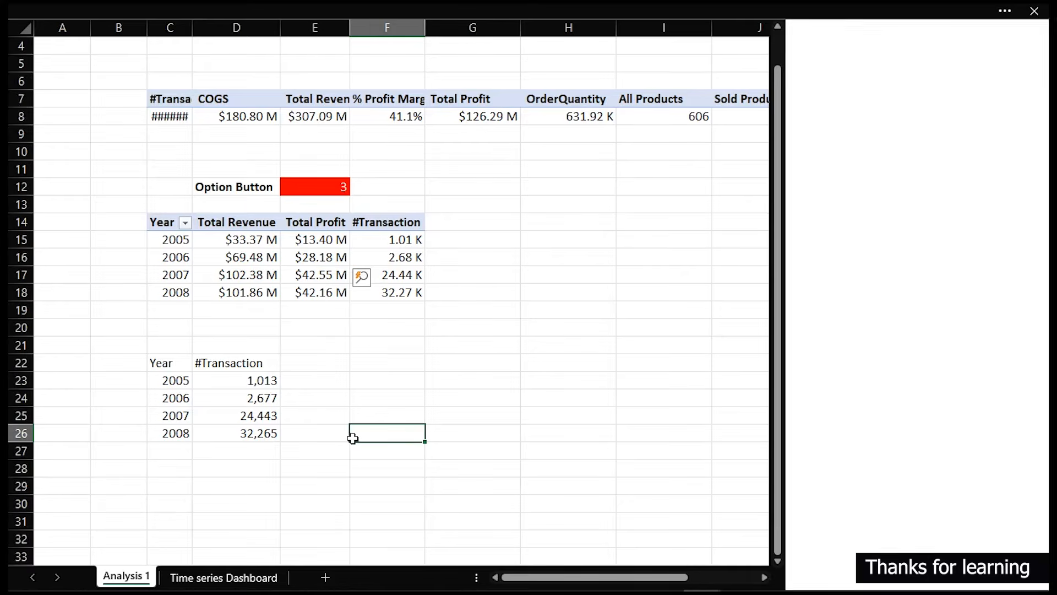
Choose the Profit option on the Time series Dashboard and check the yearly table on Analysis 1.
left_click(219, 576)
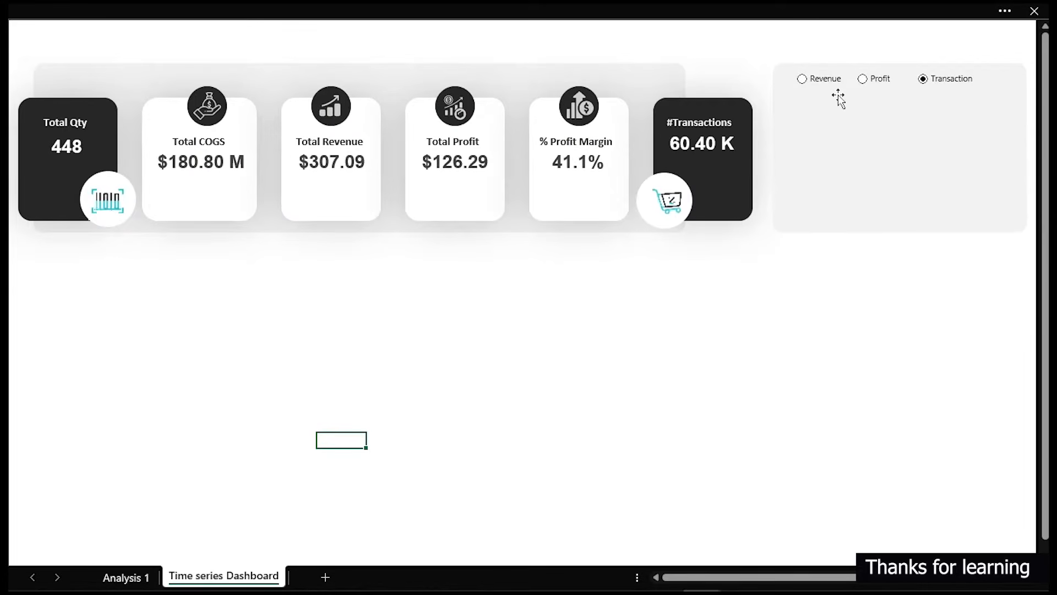
left_click(876, 86)
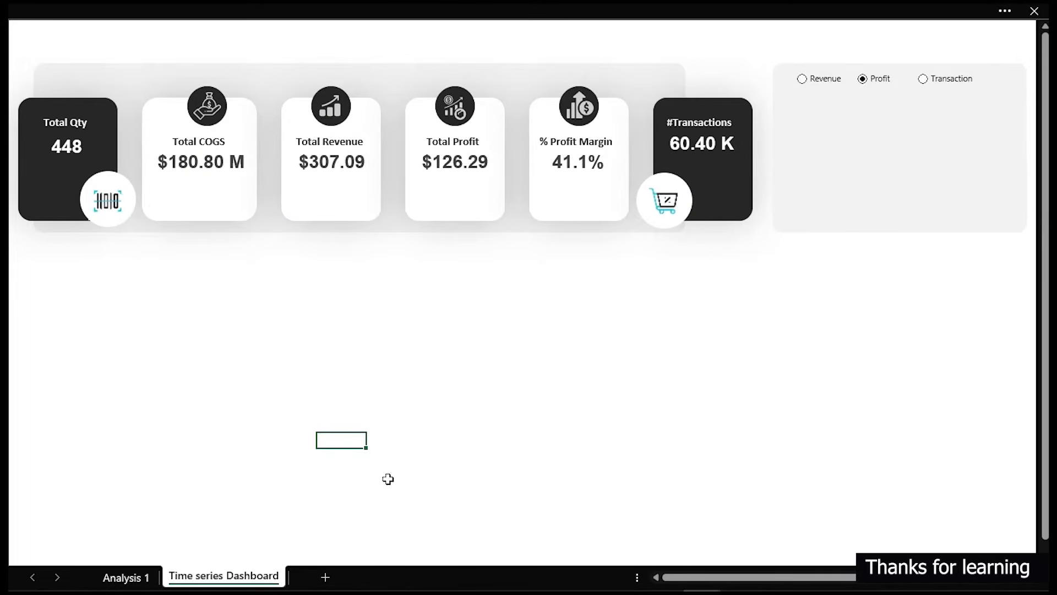
left_click(139, 576)
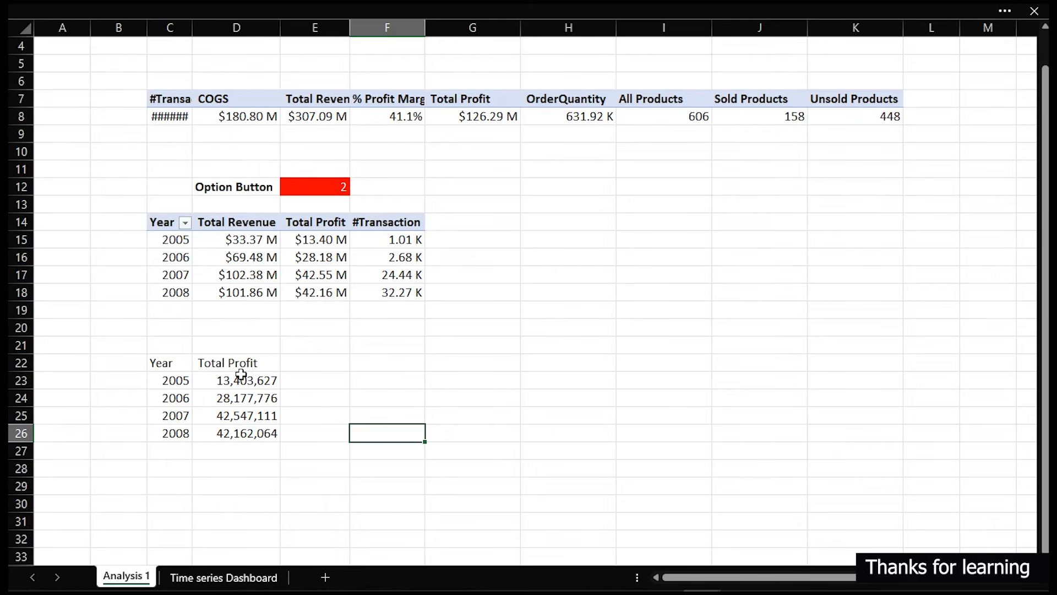
Insert a 2-D clustered column chart from the yearly table in C22:D26 on Analysis 1.
left_click_drag(172, 367, 229, 427)
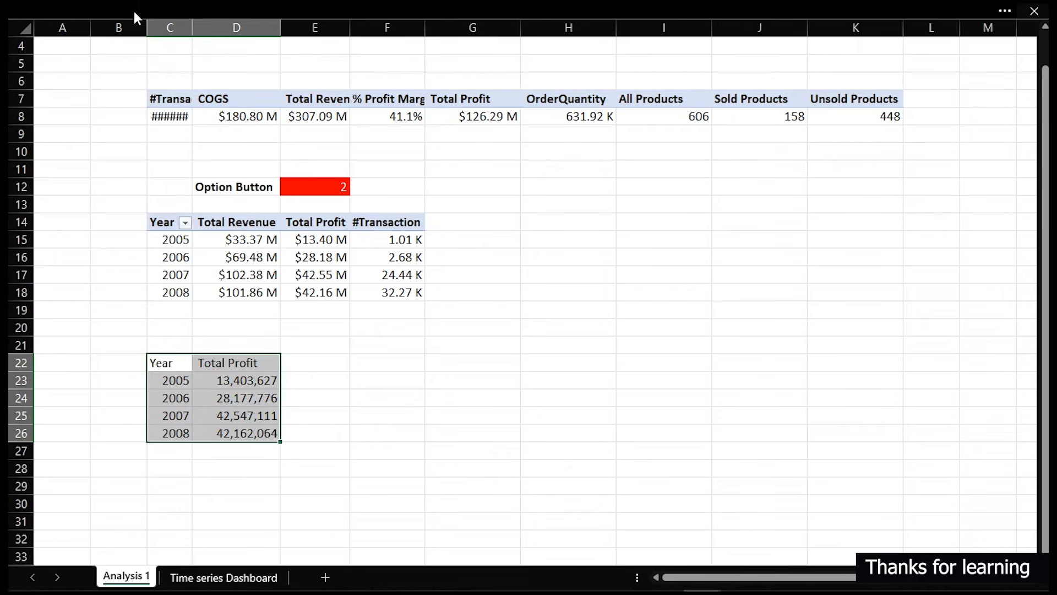
left_click(358, 19)
left_click(117, 53)
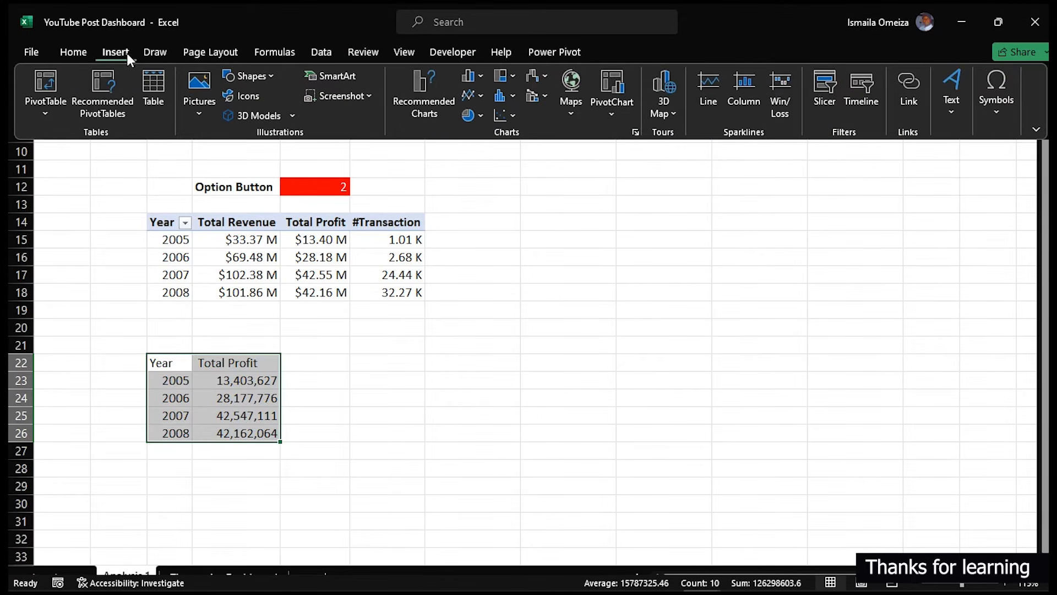
left_click(487, 76)
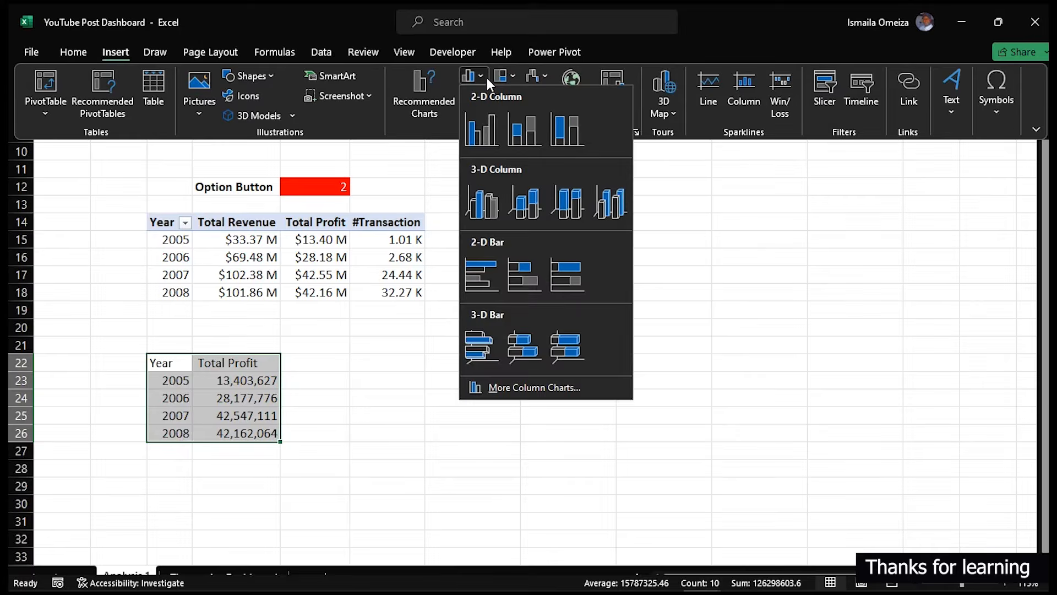
left_click(483, 131)
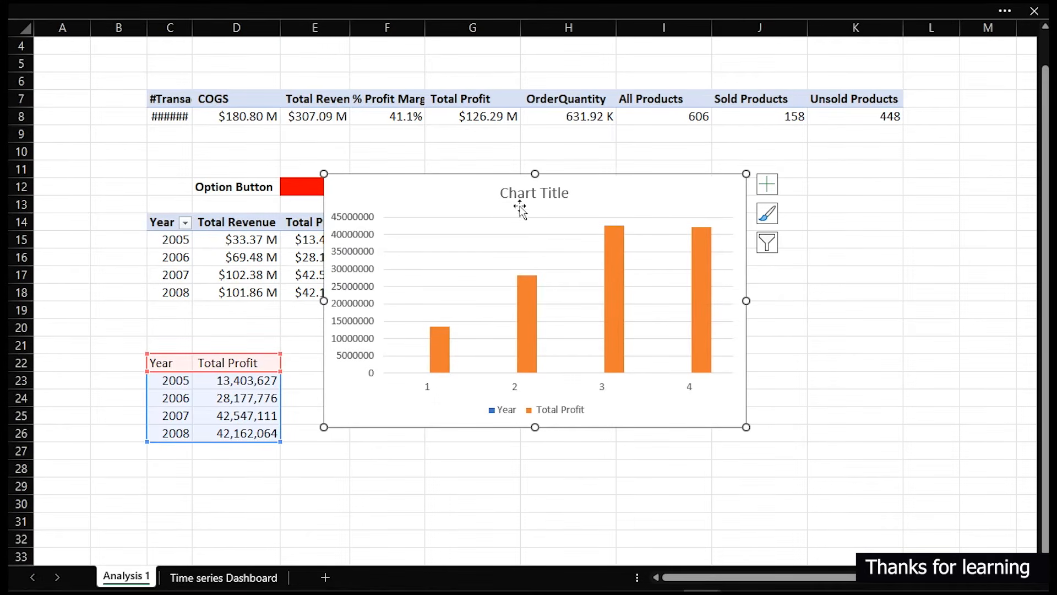
Delete the column chart's title, vertical axis and legend, and move the chart clear of the Option Button cell.
left_click(560, 192)
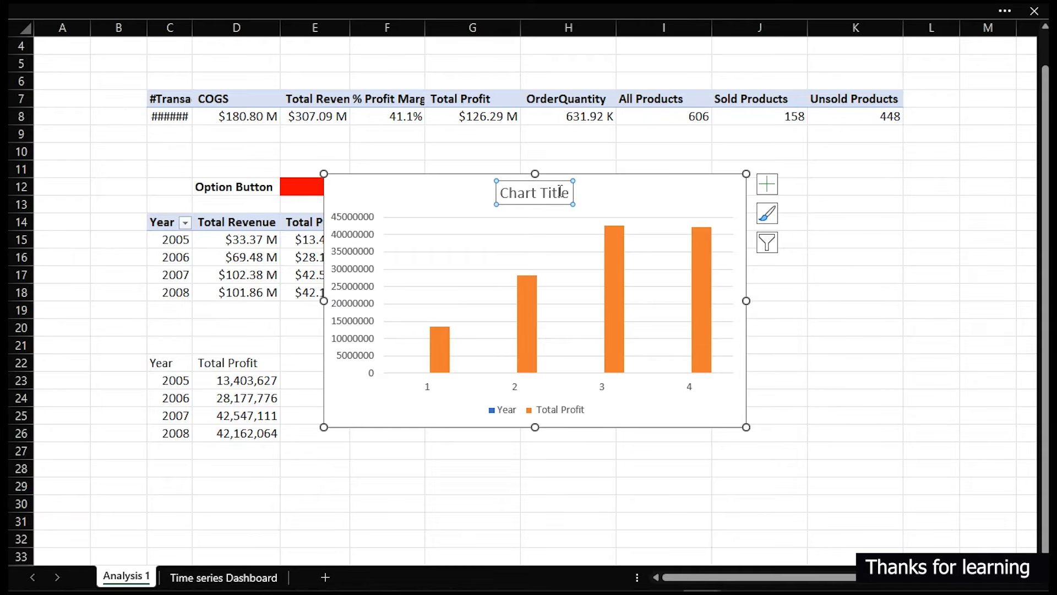
key("Delete")
left_click(368, 236)
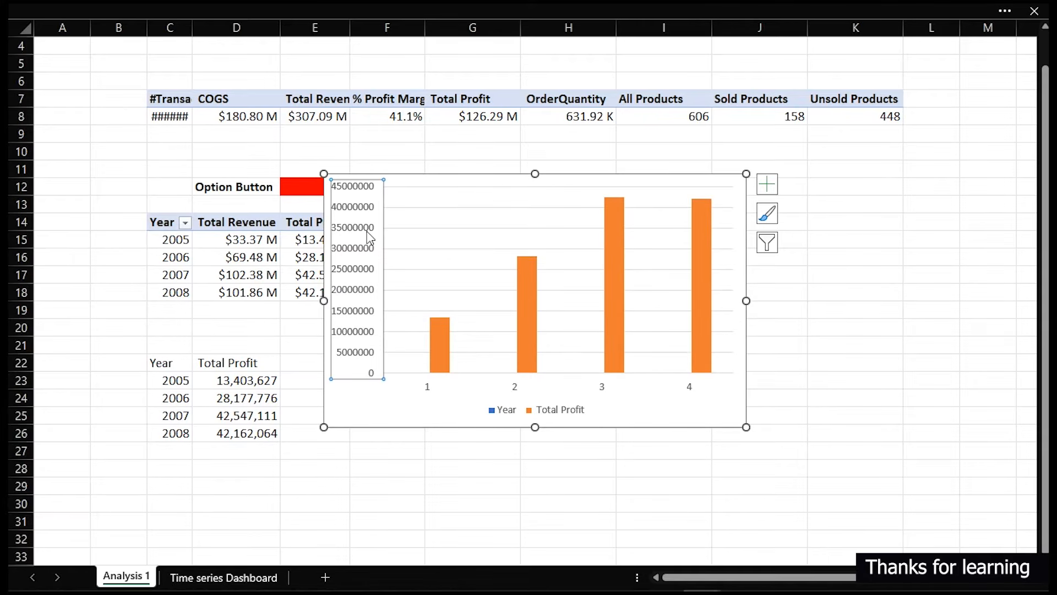
key("Delete")
left_click(576, 413)
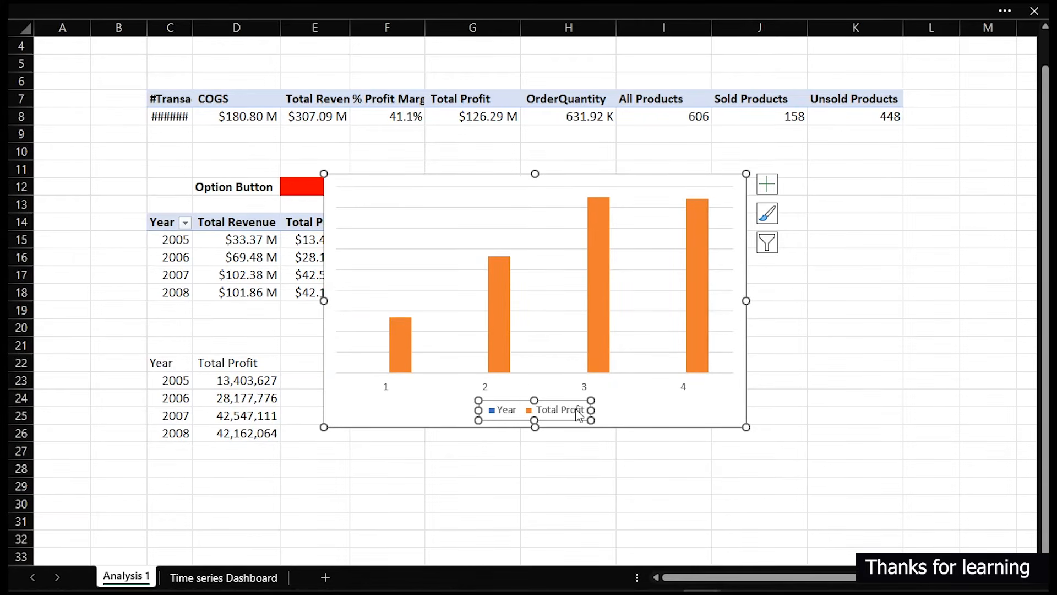
key("Delete")
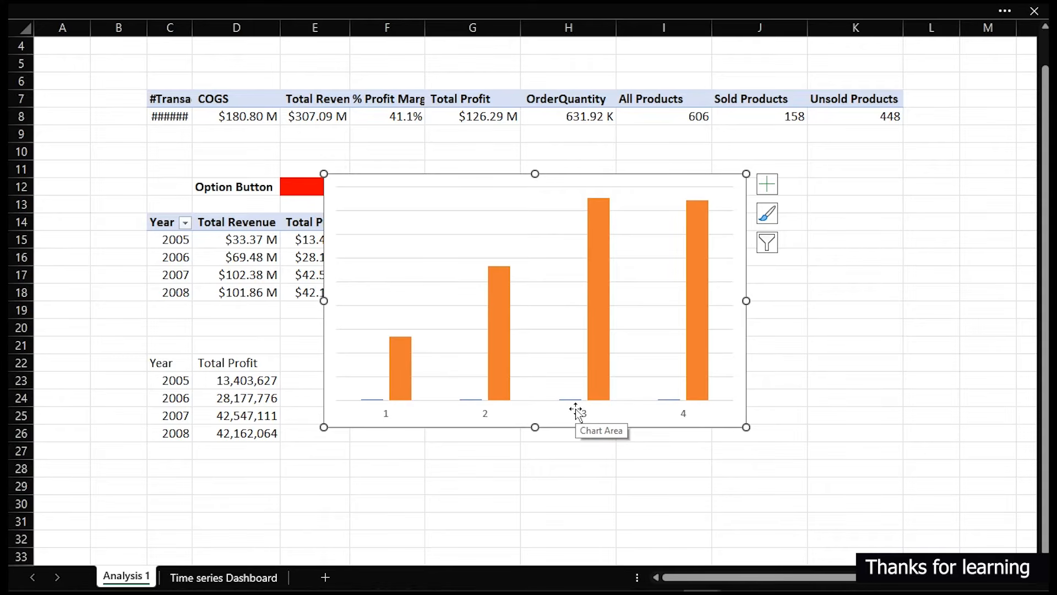
left_click(580, 420)
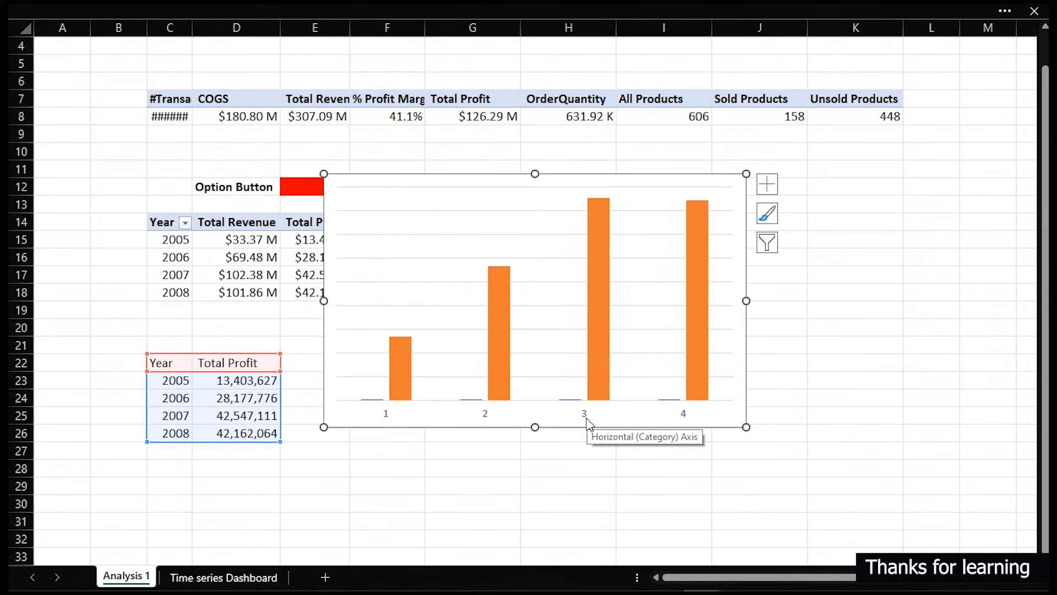
left_click_drag(587, 427, 655, 436)
left_click(627, 412)
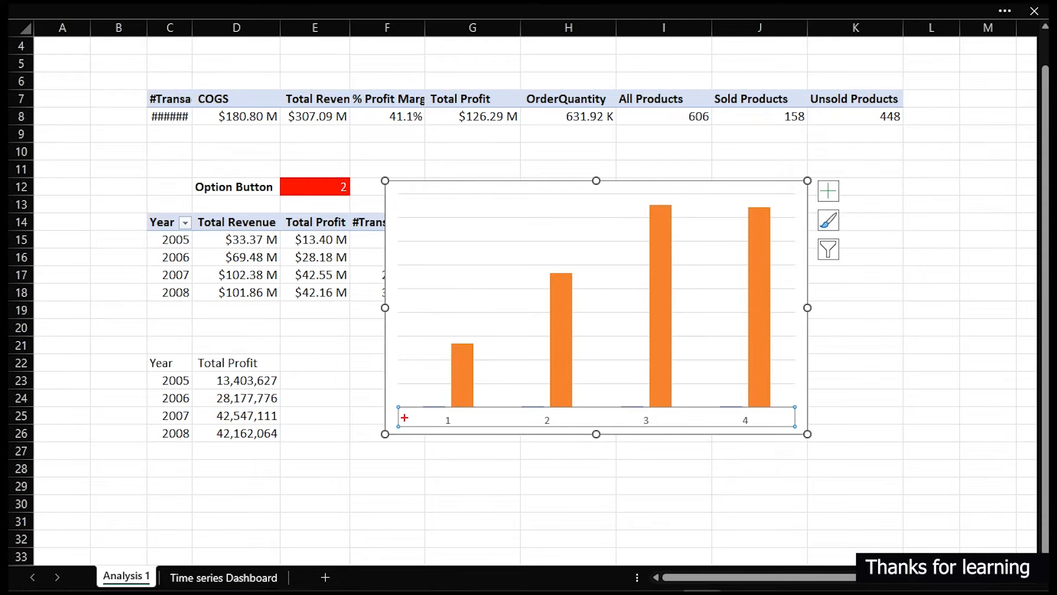
left_click_drag(396, 404, 812, 433)
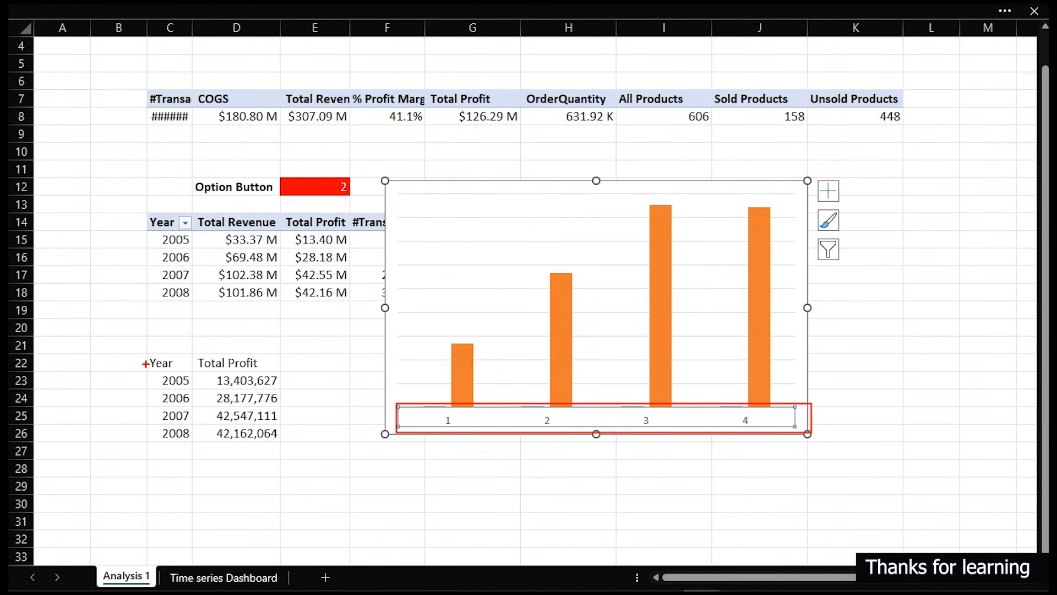
mouse_move(143, 352)
left_mouse_down()
mouse_move(189, 466)
mouse_move(197, 457)
left_mouse_up()
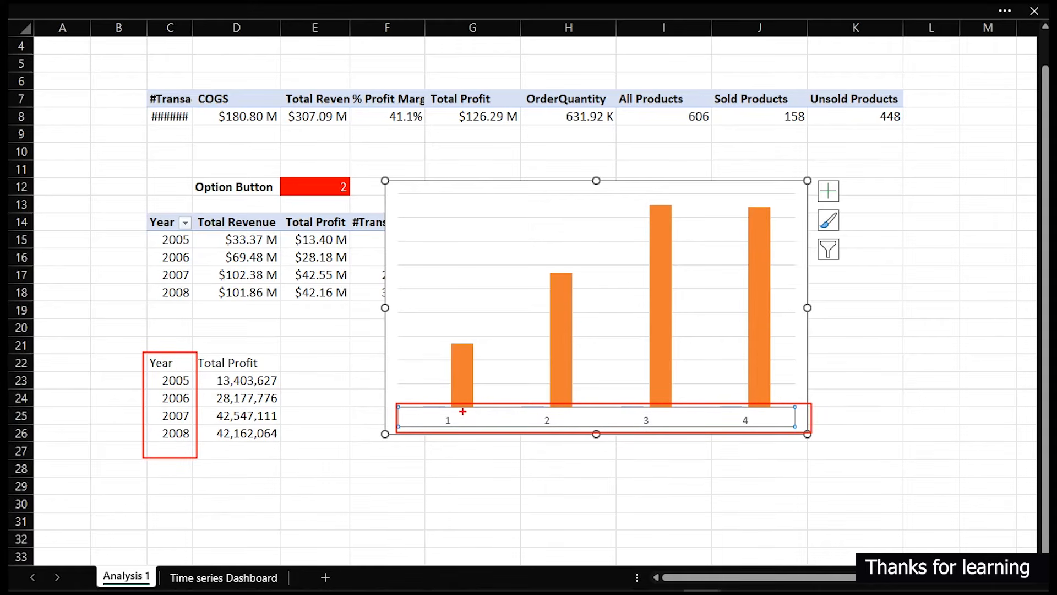
mouse_move(721, 407)
left_mouse_down()
mouse_move(758, 430)
mouse_move(717, 454)
left_mouse_up()
left_click_drag(534, 408, 598, 434)
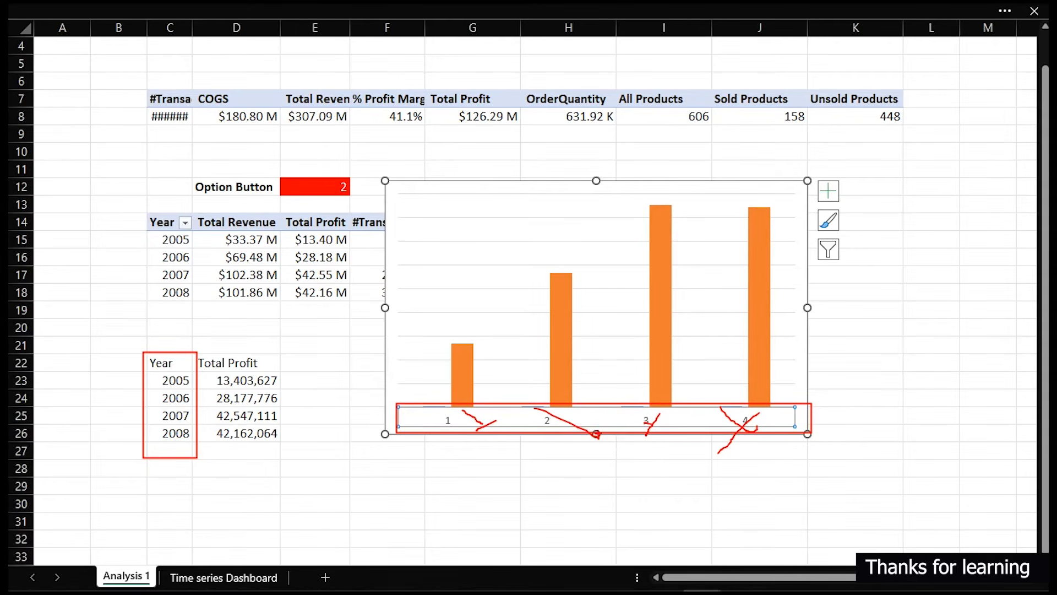
key("Escape")
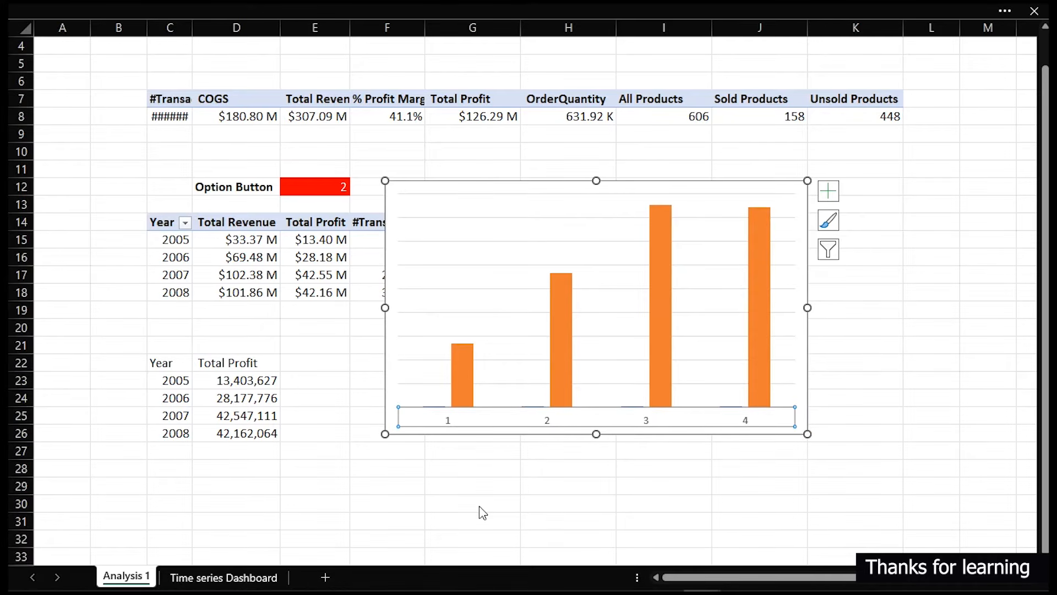
Set the chart's horizontal axis labels to the year values in C23:C26 through Select Data.
left_click(582, 346)
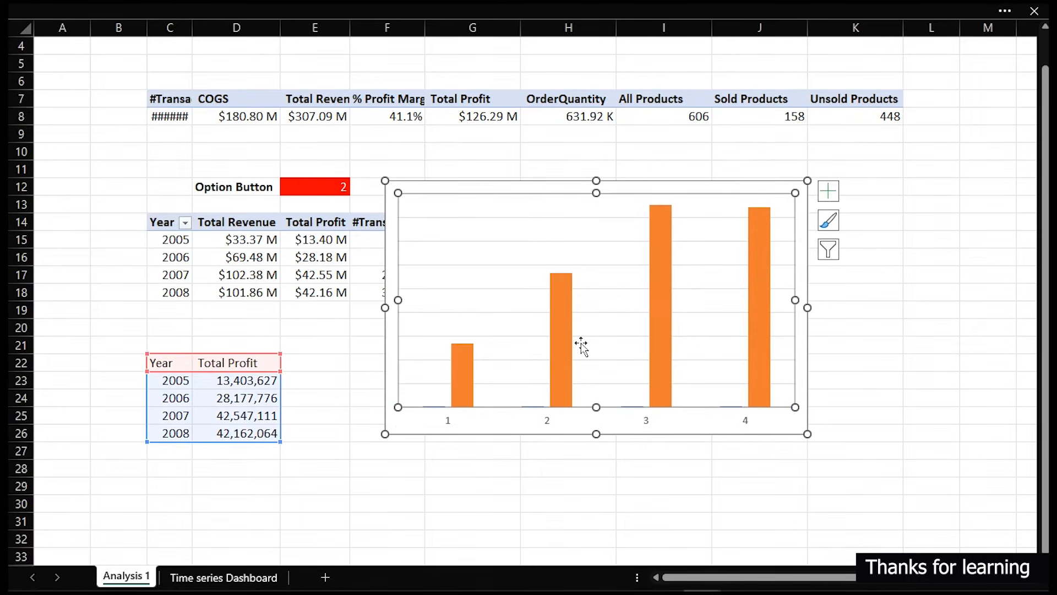
right_click(582, 346)
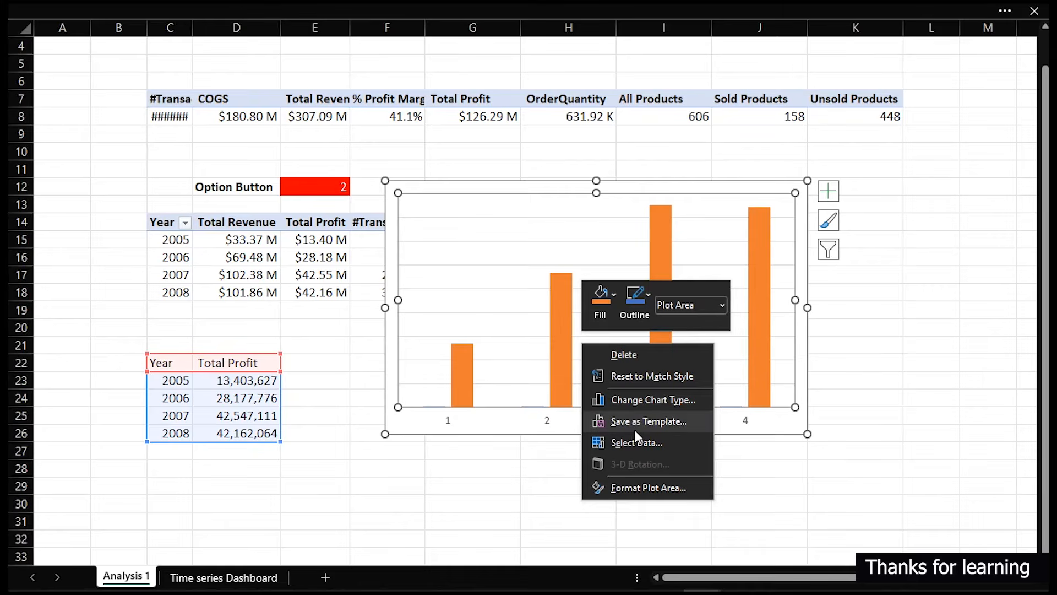
left_click(625, 442)
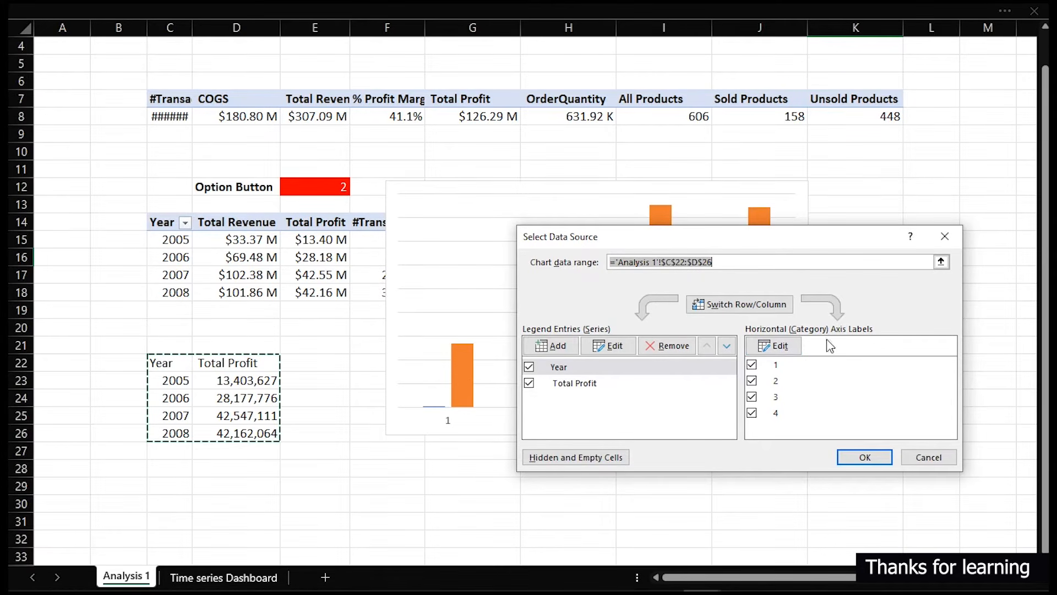
left_click(794, 345)
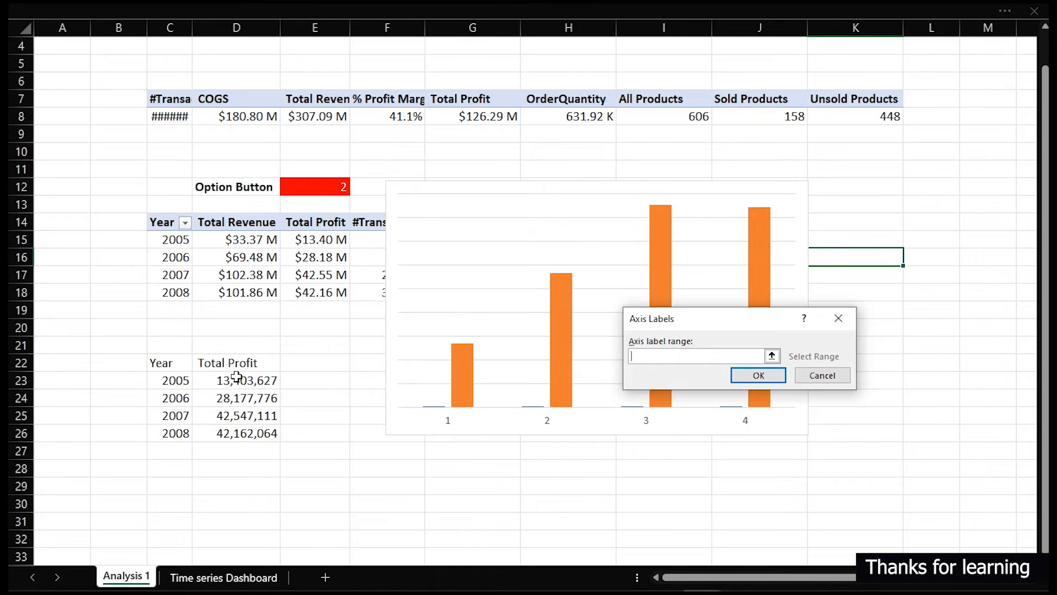
left_click_drag(179, 380, 174, 430)
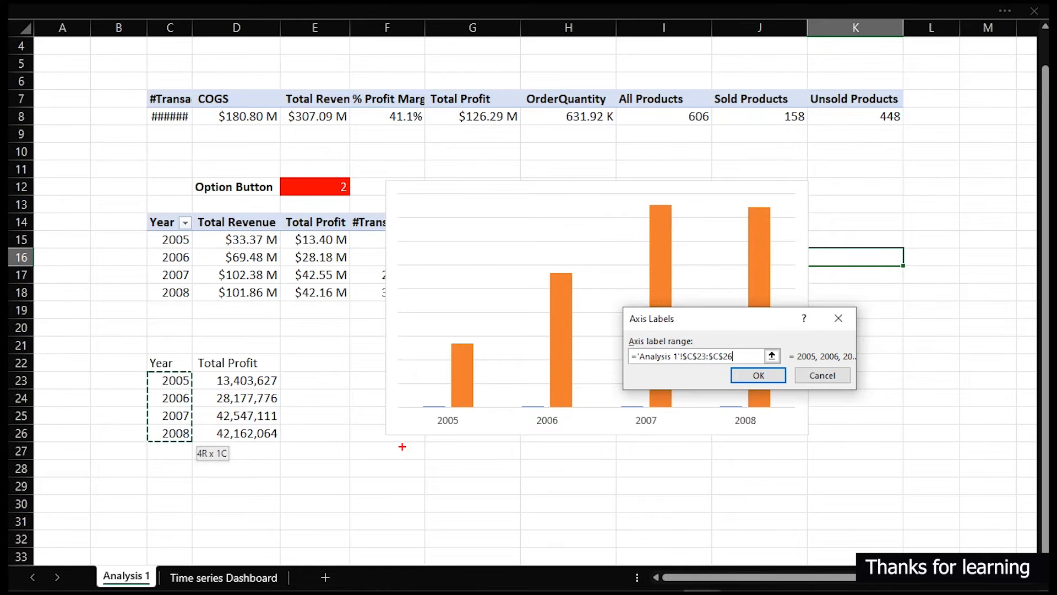
mouse_move(425, 404)
left_mouse_down()
mouse_move(814, 438)
mouse_move(796, 439)
left_mouse_up()
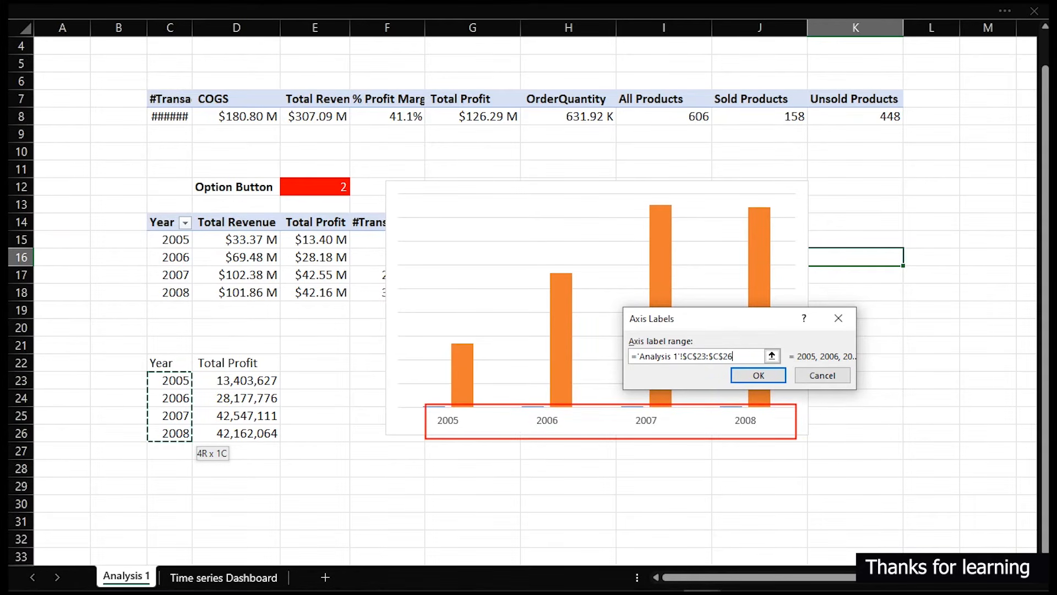
left_click(778, 378)
left_click(864, 458)
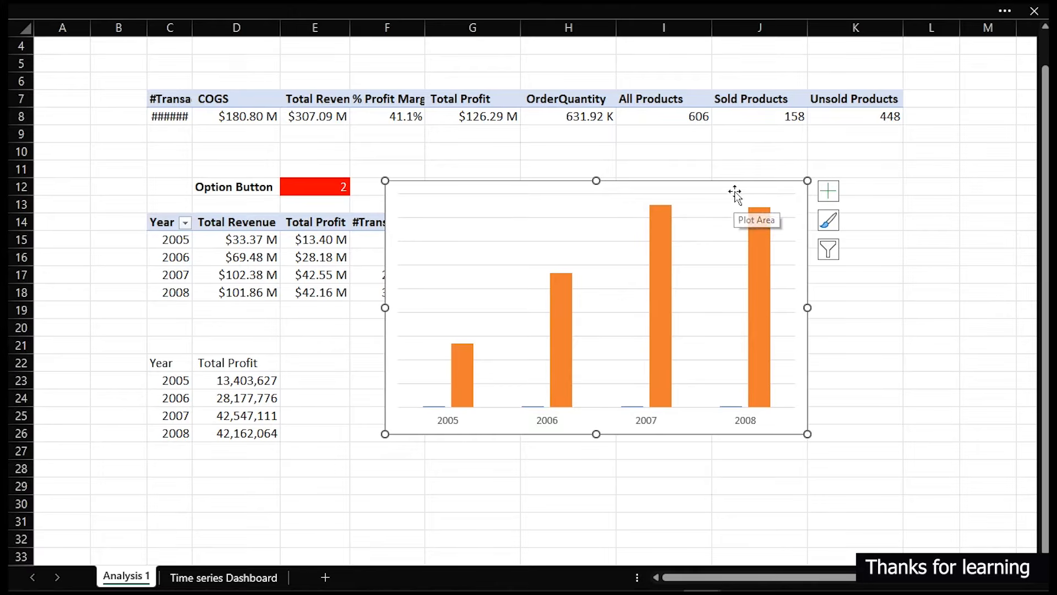
Shrink the column chart, cut it from Analysis 1 and paste it below the option buttons on the Time series Dashboard.
left_click_drag(805, 182, 687, 299)
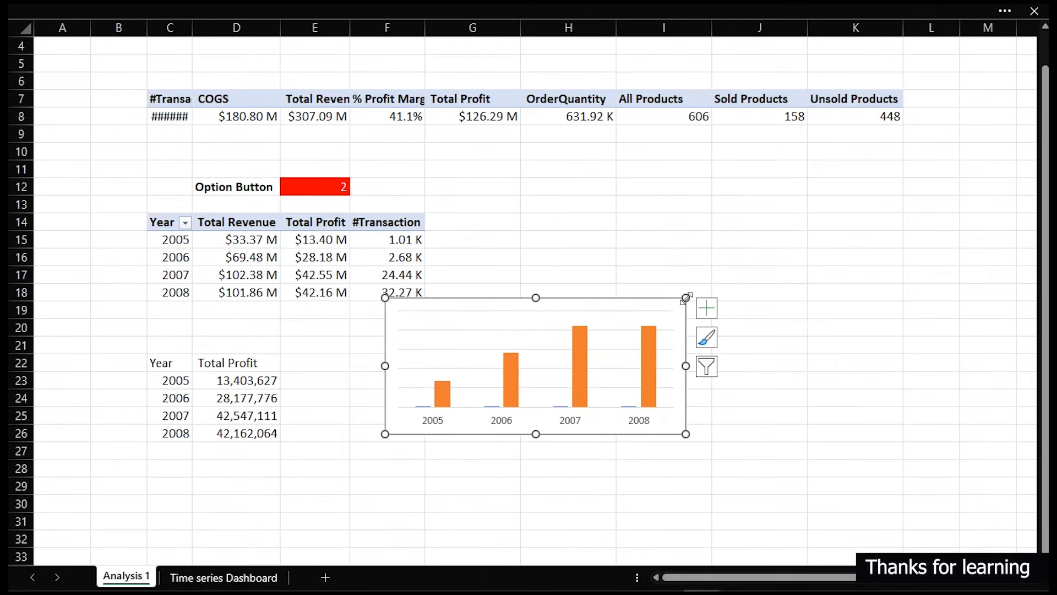
key("Delete")
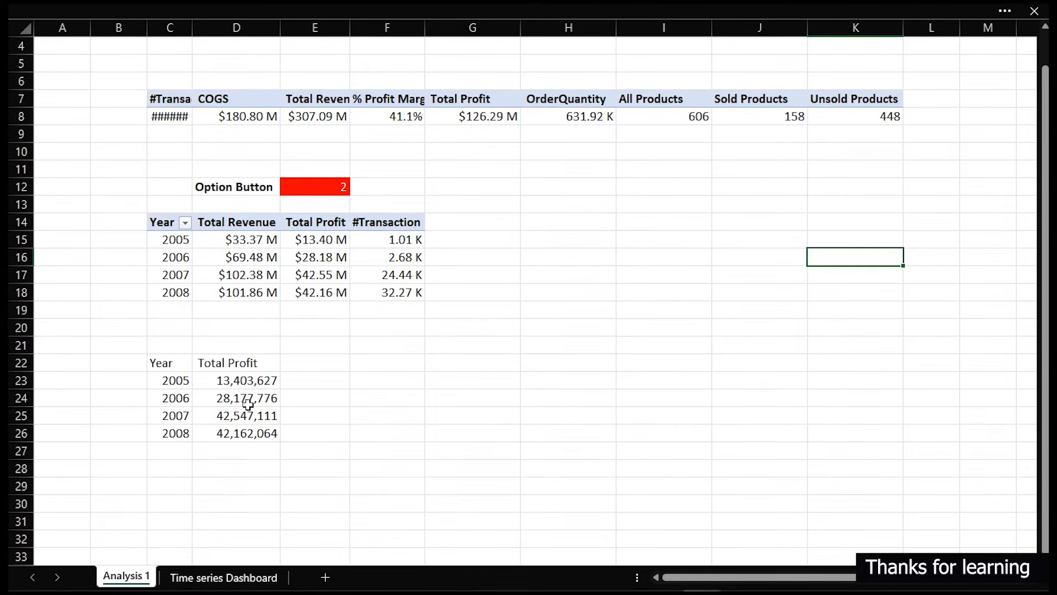
left_click(212, 578)
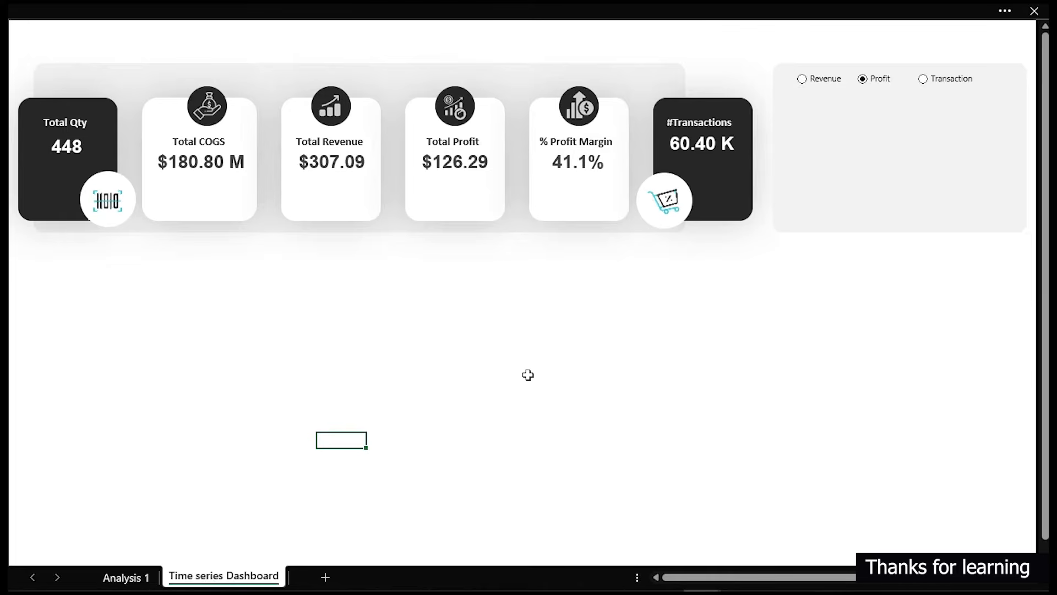
key("ctrl+v")
left_click_drag(486, 438, 934, 119)
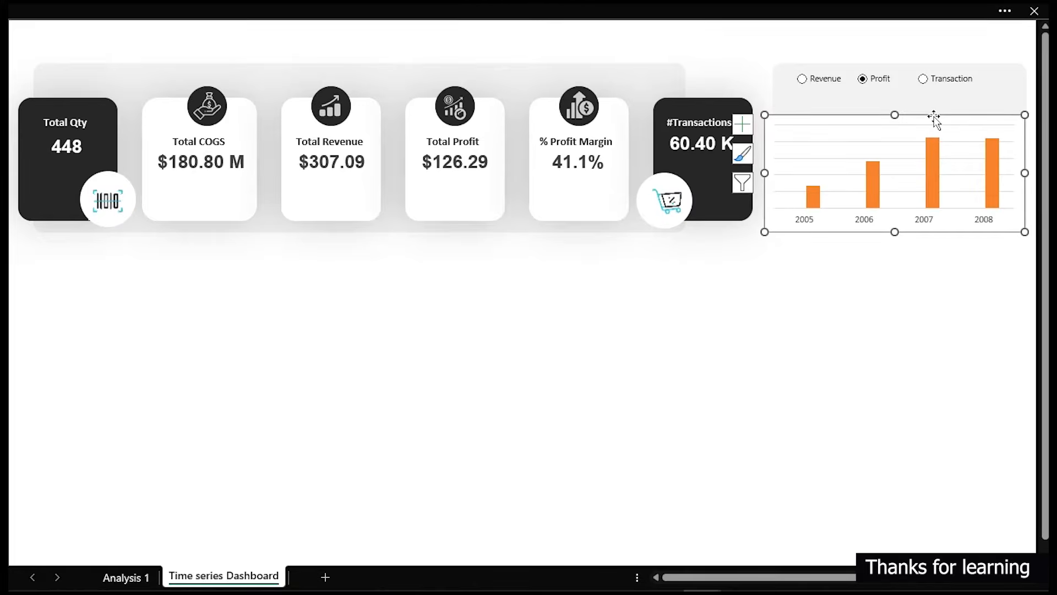
Format the dashboard chart area with No fill and No line for the border.
double_click(934, 119)
left_click_drag(401, 341, 231, 81)
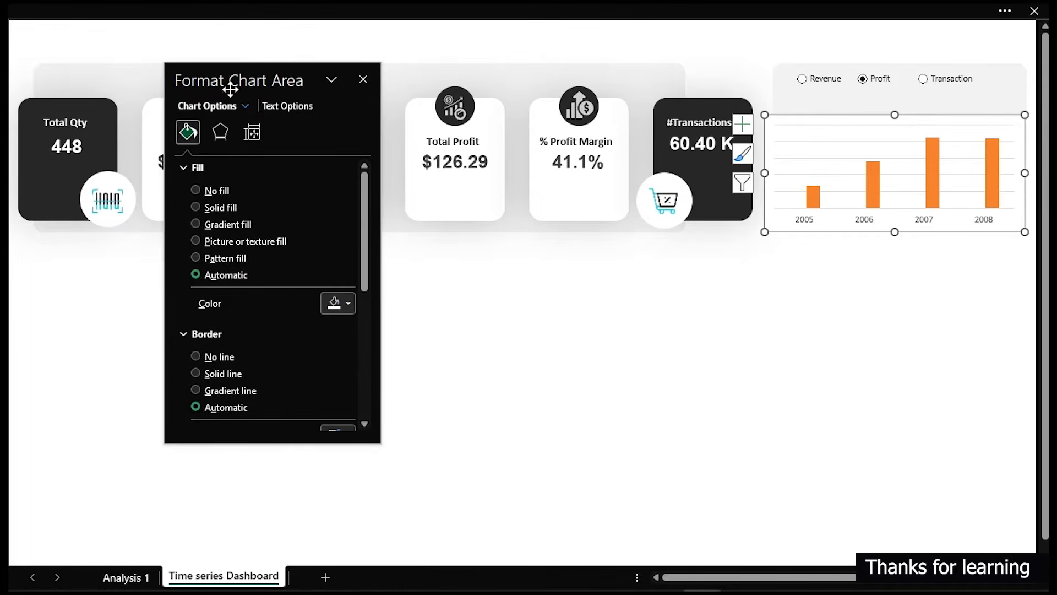
left_click(196, 190)
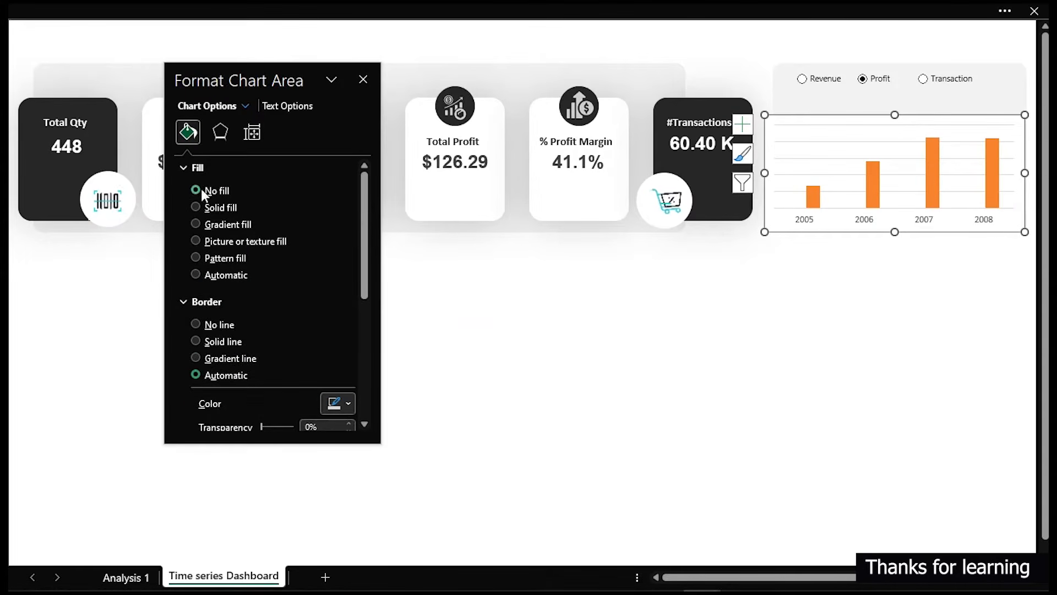
left_click(200, 327)
Delete the major gridlines from the dashboard column chart.
left_click(911, 164)
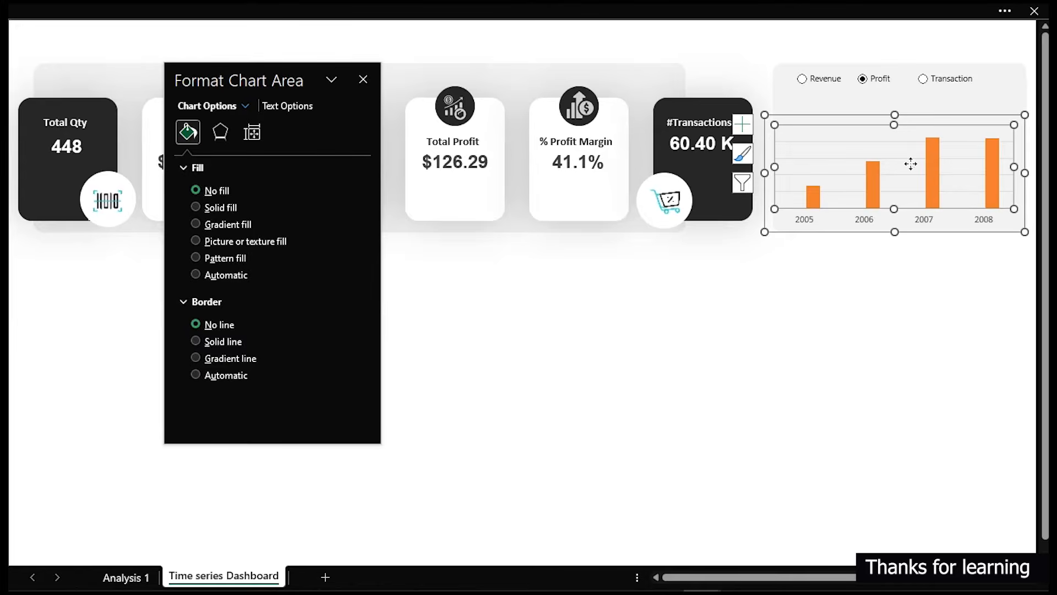
left_click(912, 164)
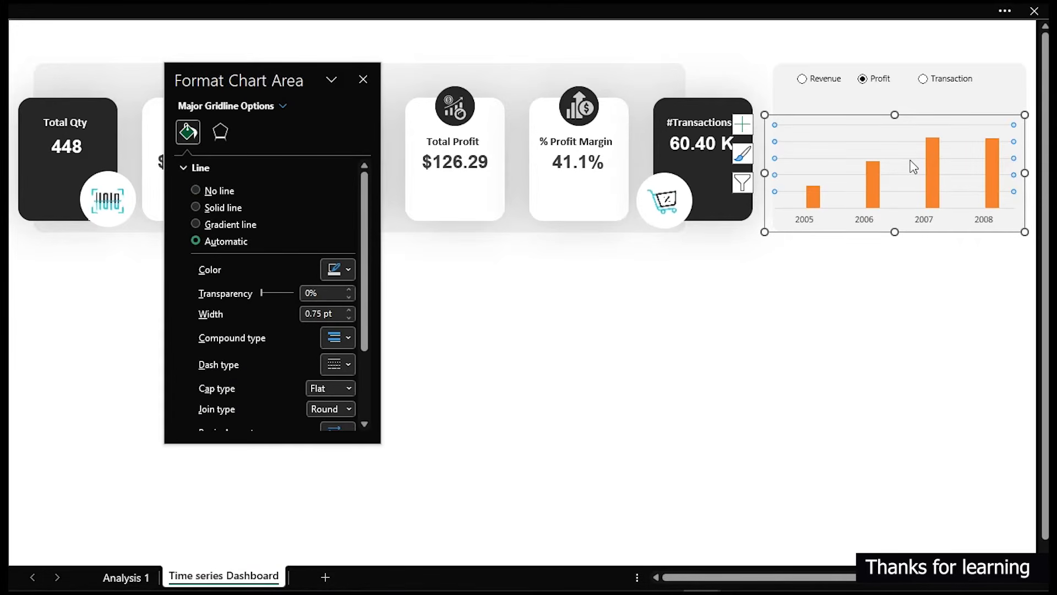
key("Delete")
Narrow the column chart and shift it slightly so that it fits inside the grey panel below the option buttons.
left_click_drag(764, 173, 782, 172)
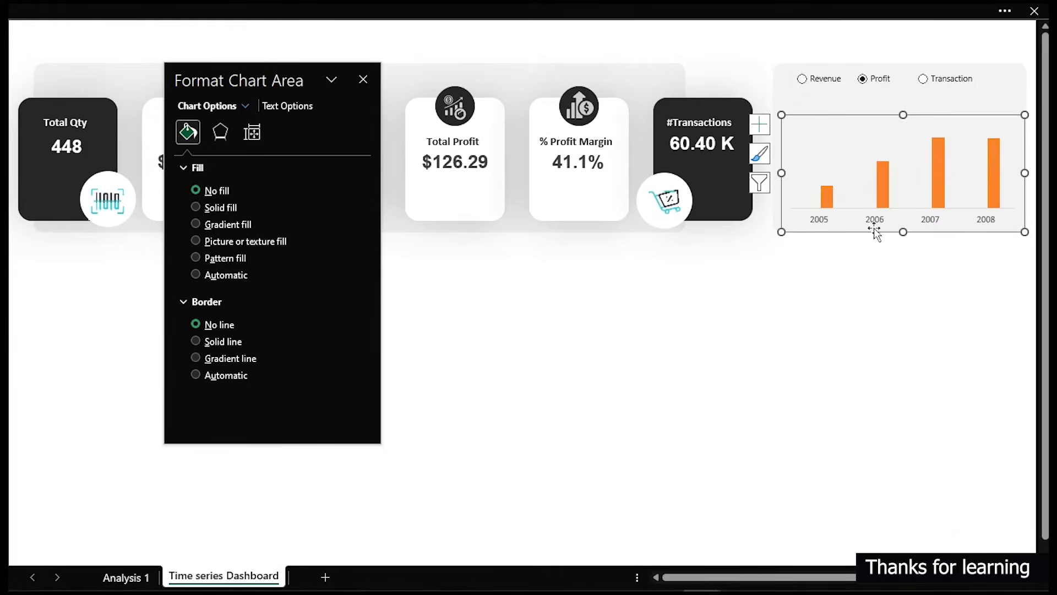
left_click_drag(869, 234, 860, 230)
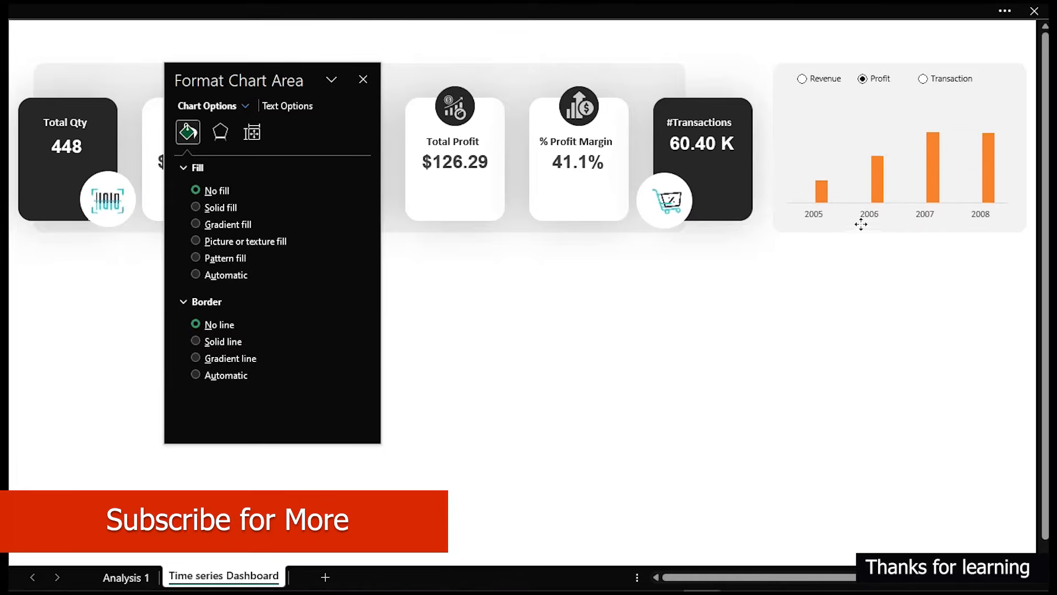
left_click(860, 215)
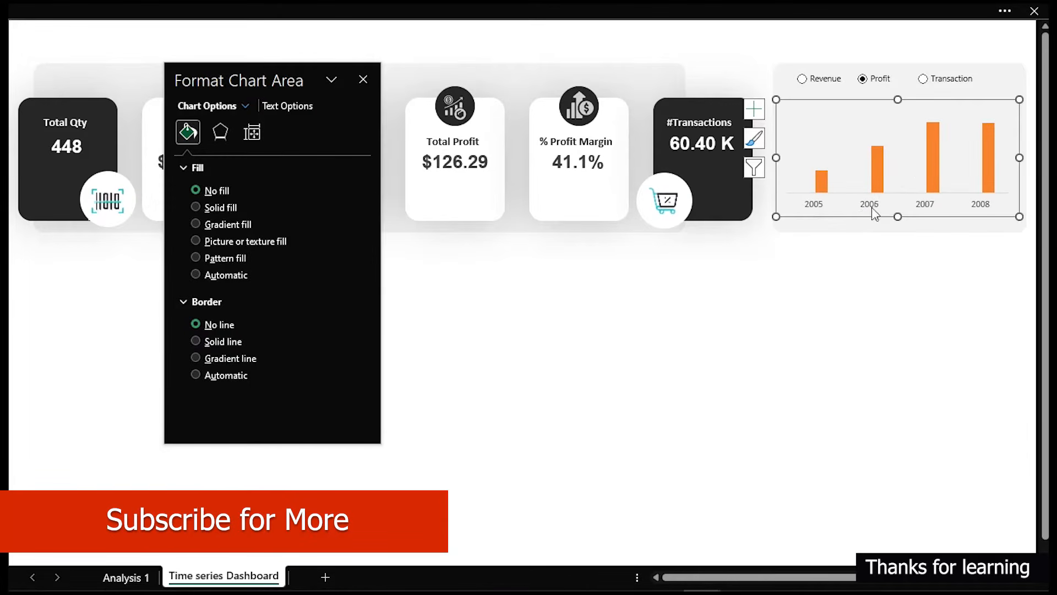
Reduce the plot area's height from its upper edge to leave space between the columns and the option buttons.
left_click(909, 161)
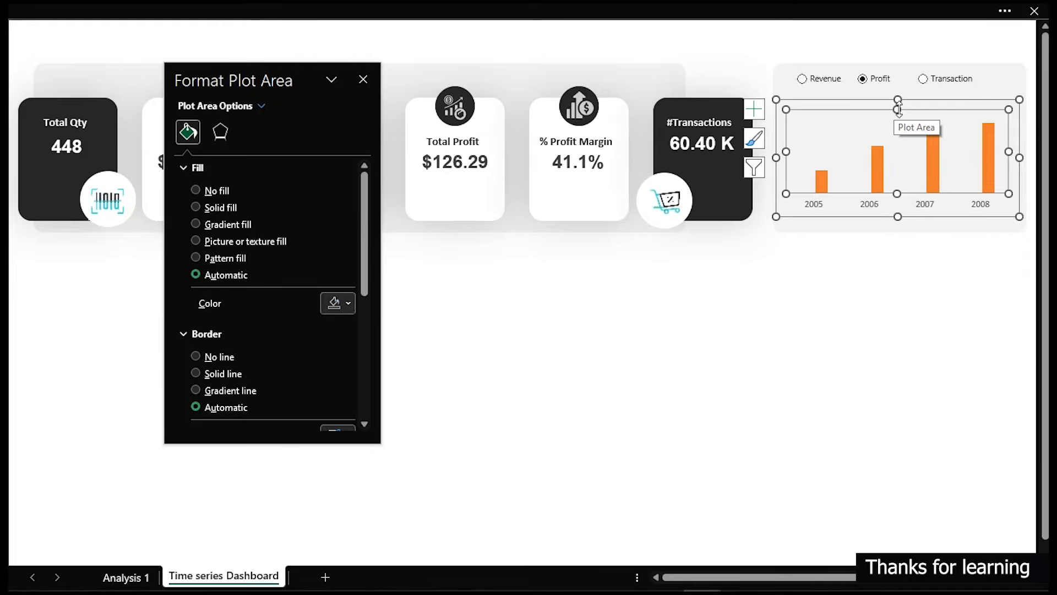
left_click_drag(898, 110, 899, 141)
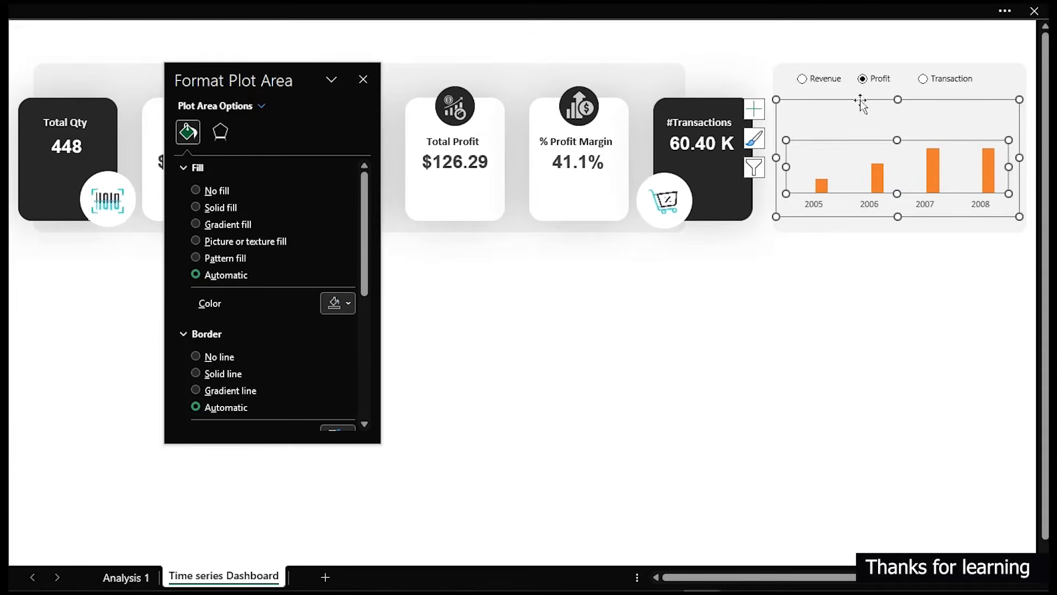
mouse_move(934, 163)
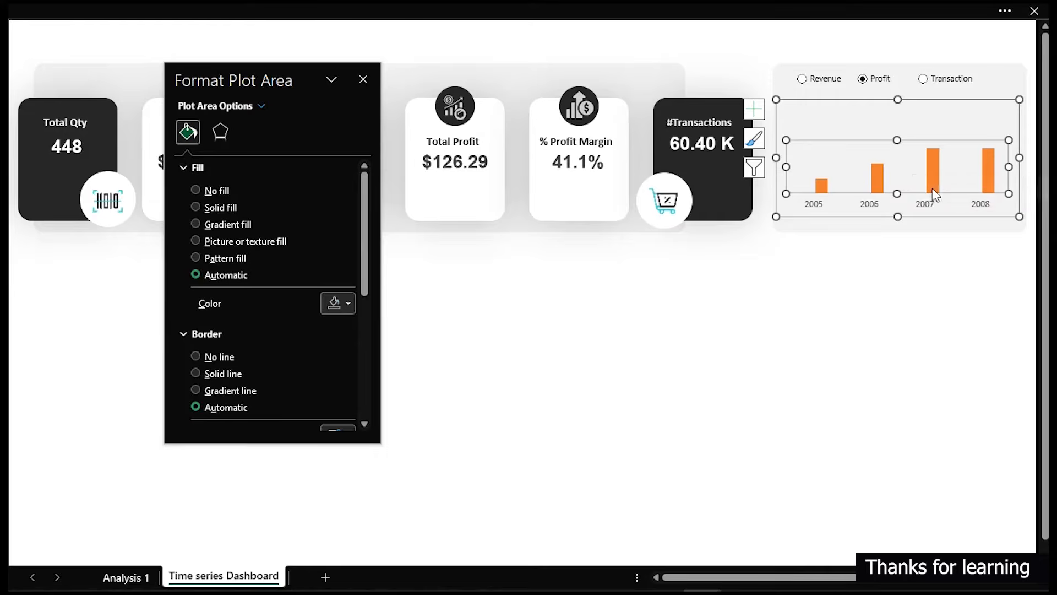
mouse_move(936, 191)
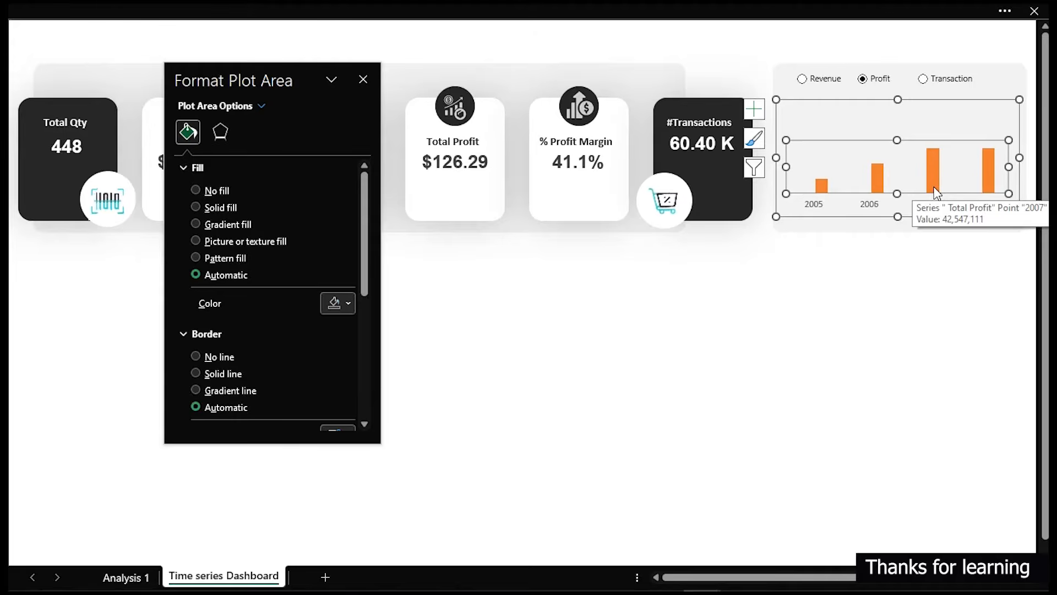
left_click(338, 304)
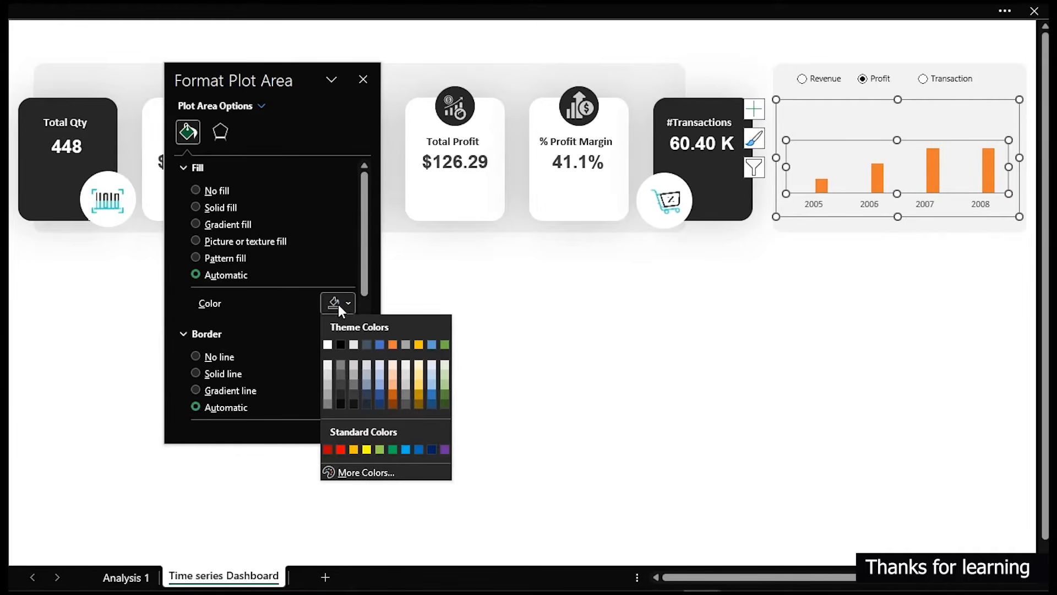
left_click(407, 451)
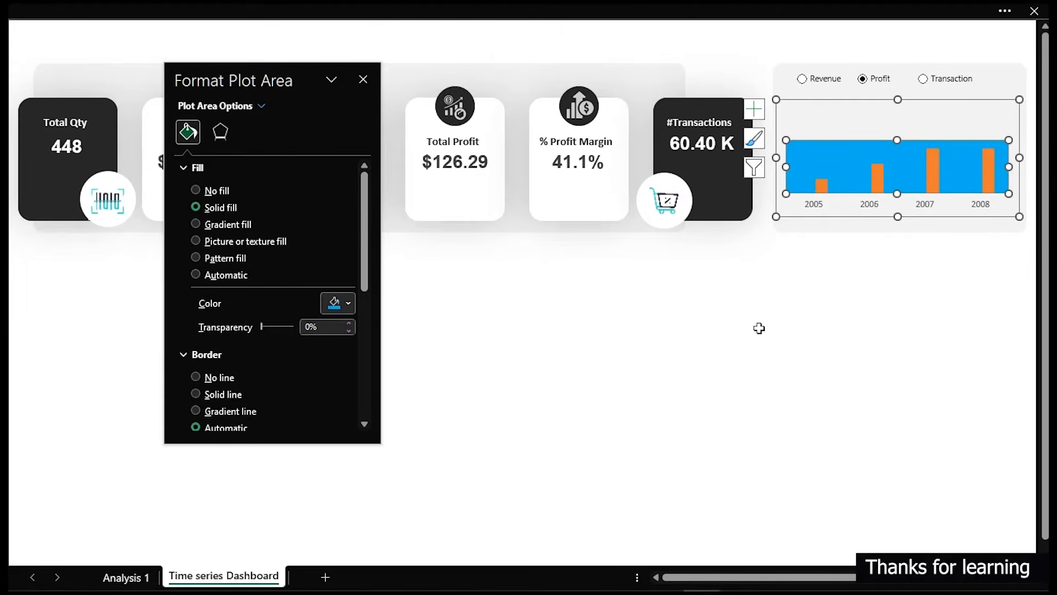
key("ctrl+z")
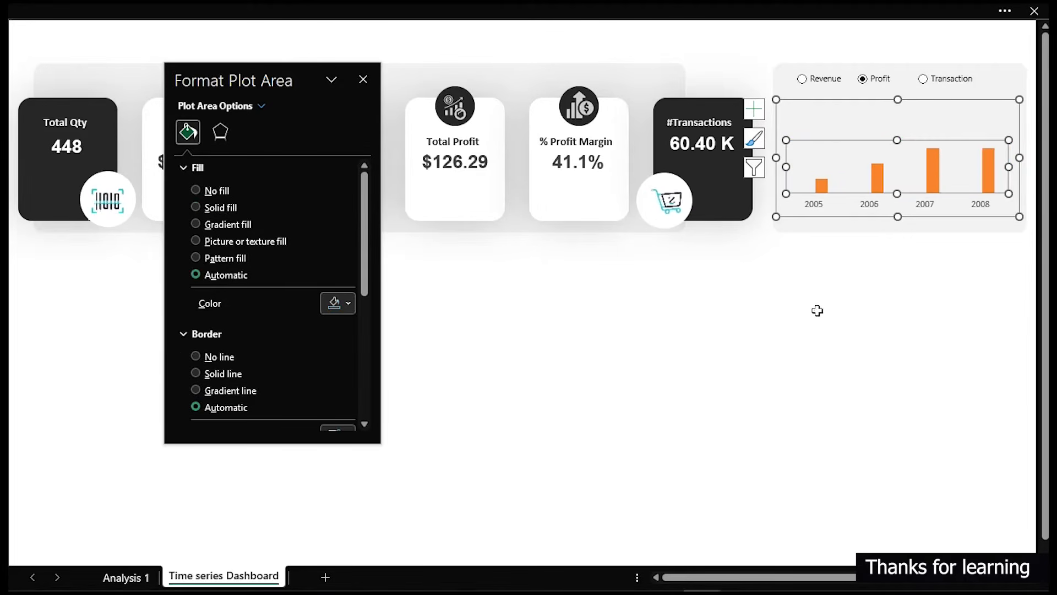
left_click(944, 174)
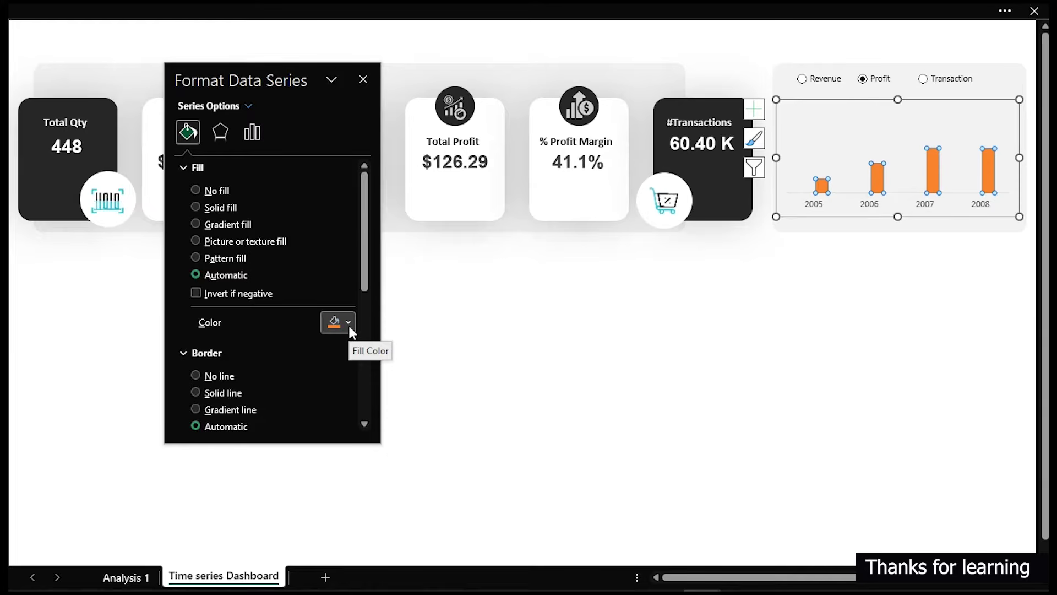
left_click(628, 364)
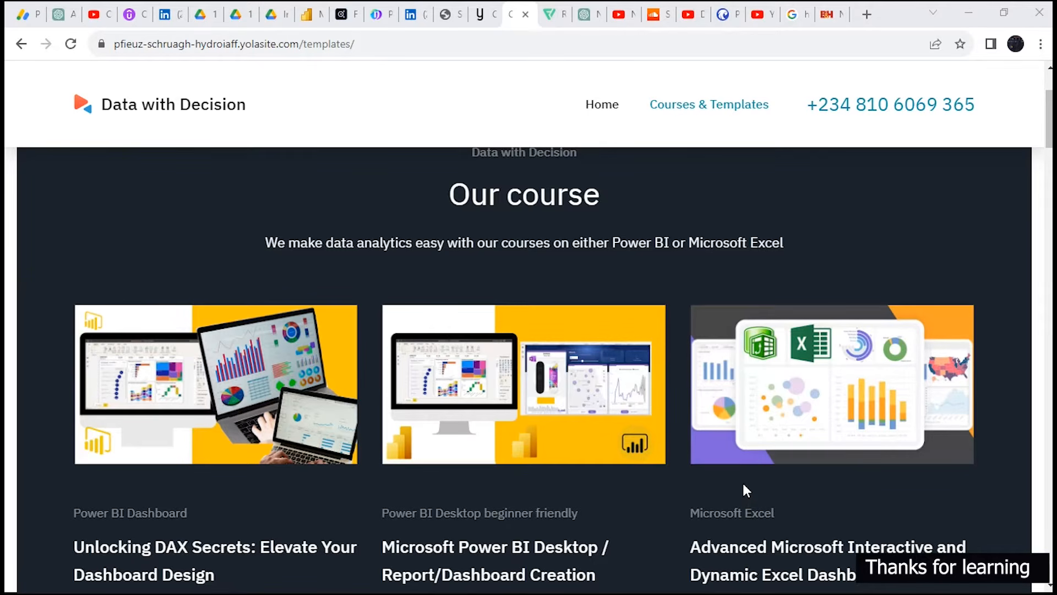
scroll(743, 486, "down", 1)
scroll(744, 488, "down", 1)
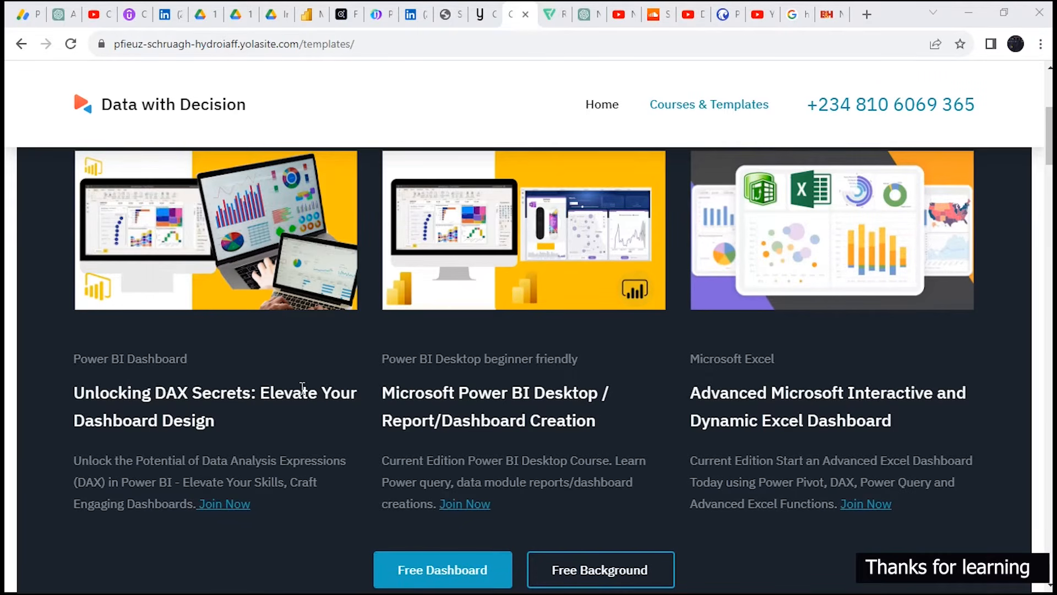
scroll(302, 388, "down", 5)
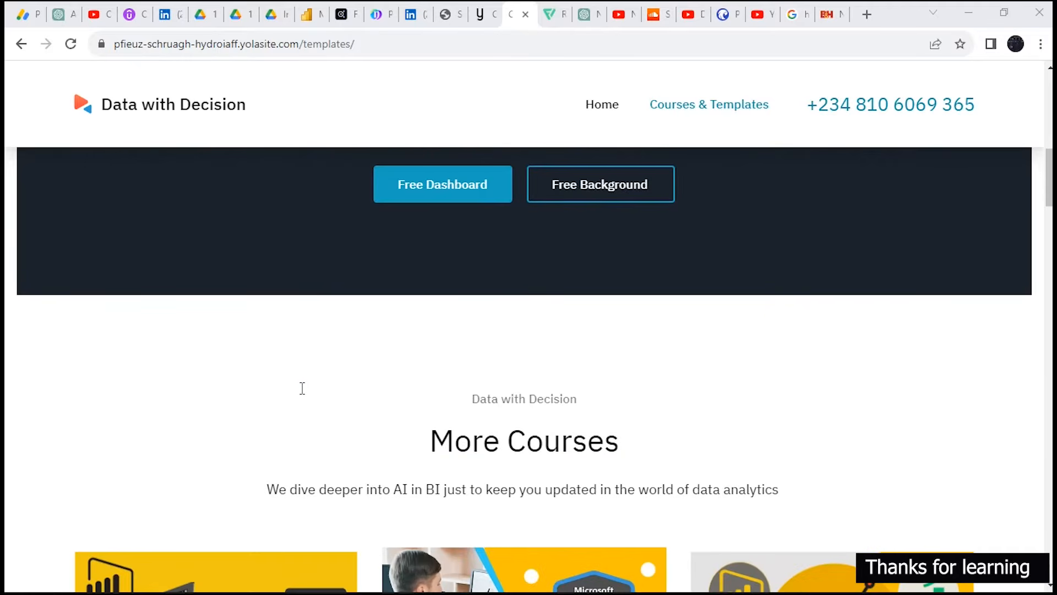
scroll(303, 388, "down", 5)
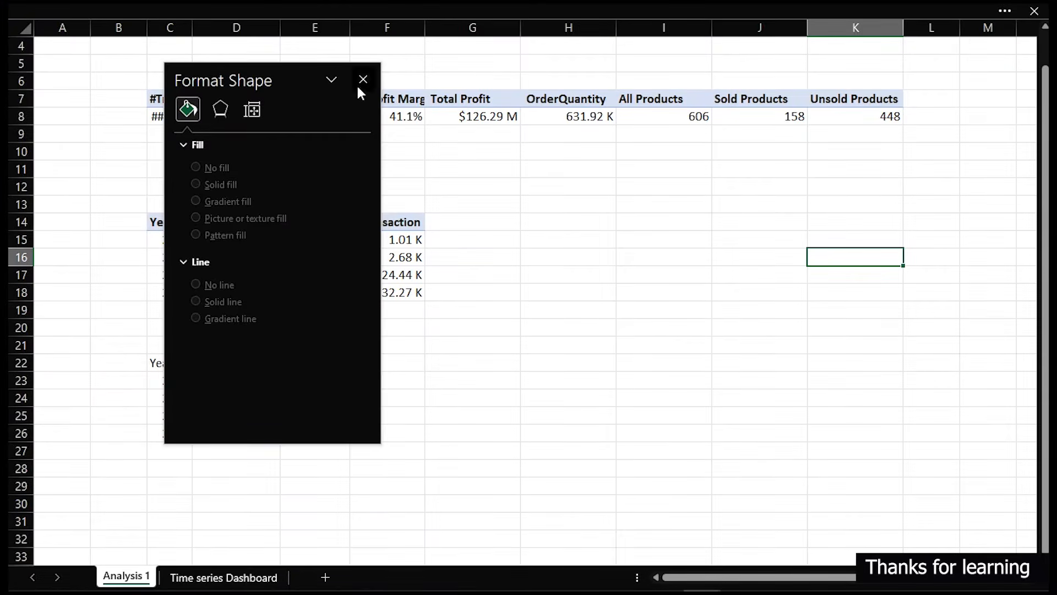
On the Analysis 1 sheet, enter the heading formula ="Average "&D22 in E22 and autofit column E.
left_click(361, 80)
left_click(301, 363)
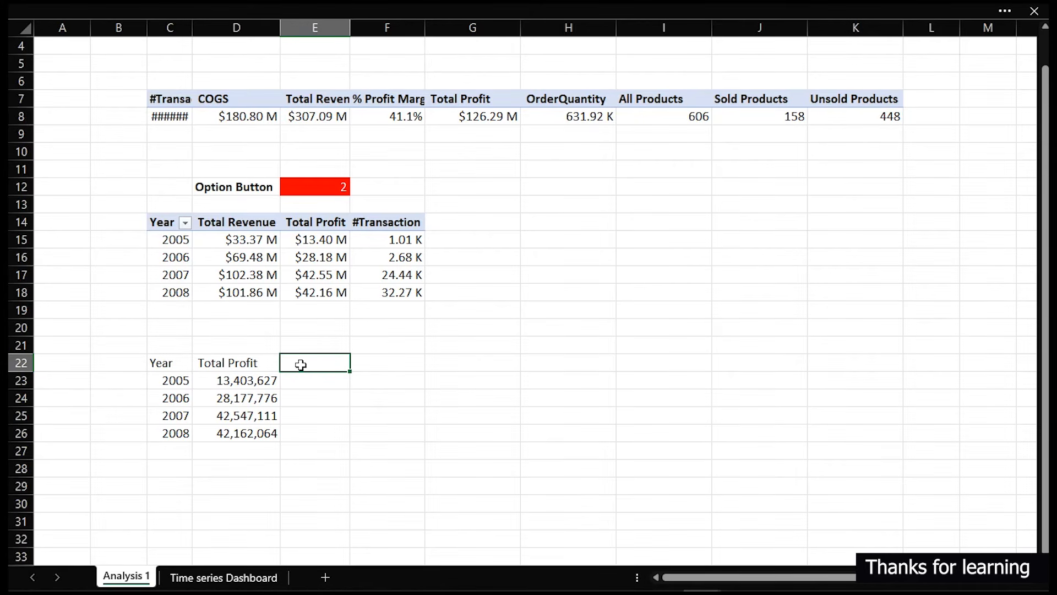
type("A")
type("ge \"&")
left_click(219, 363)
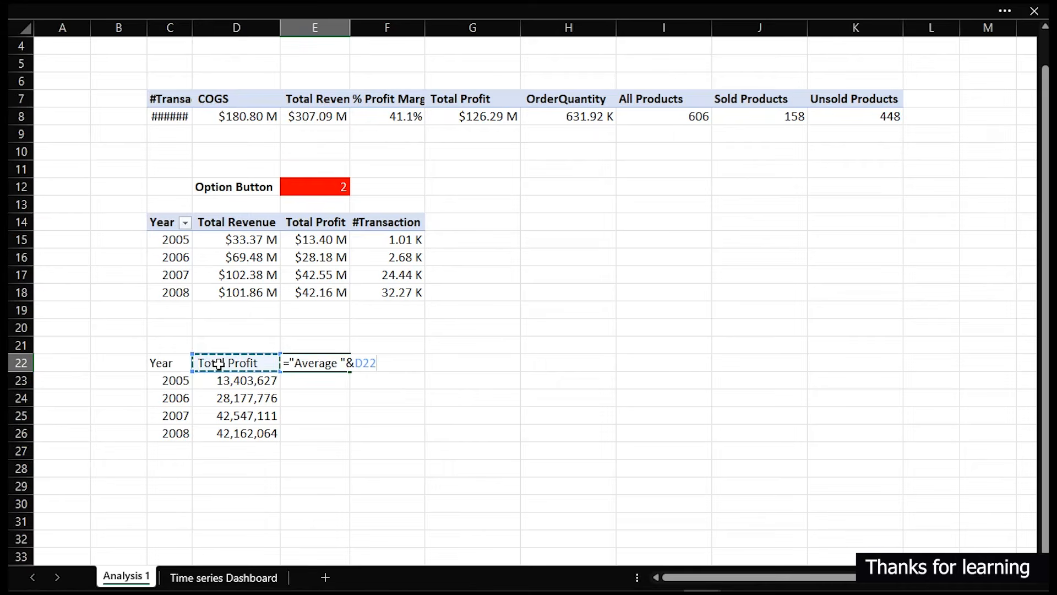
key("Return")
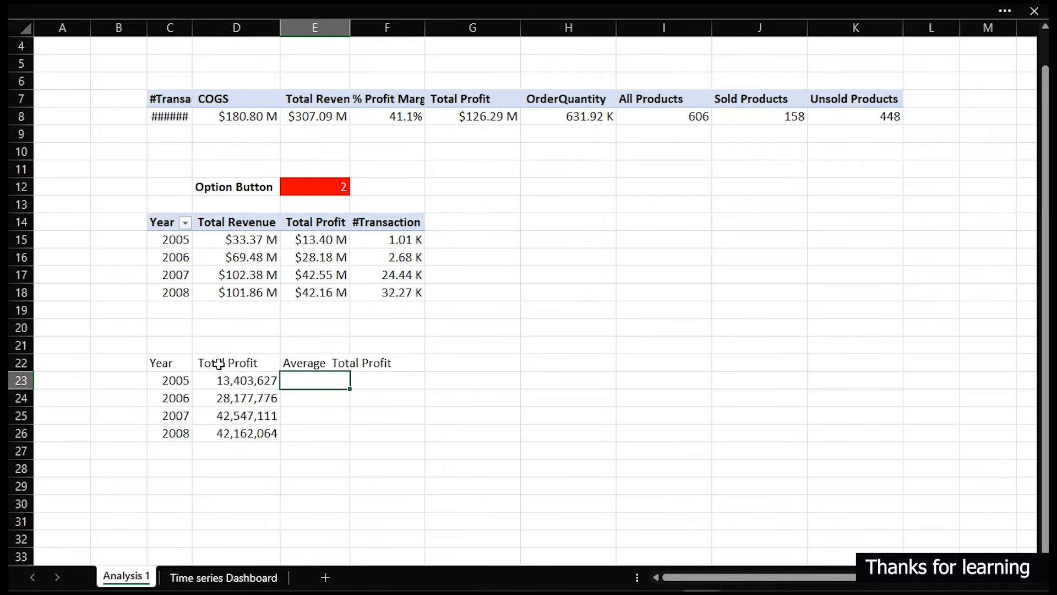
double_click(350, 31)
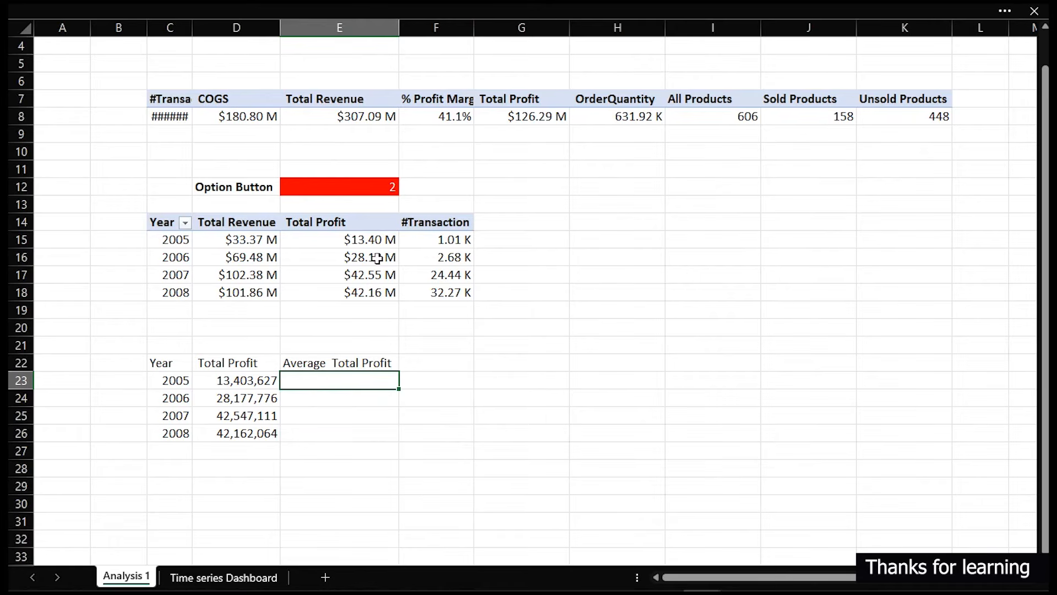
Enter =AVERAGE($D$23:$D$26) in E23 and fill it down to E26.
type("=av")
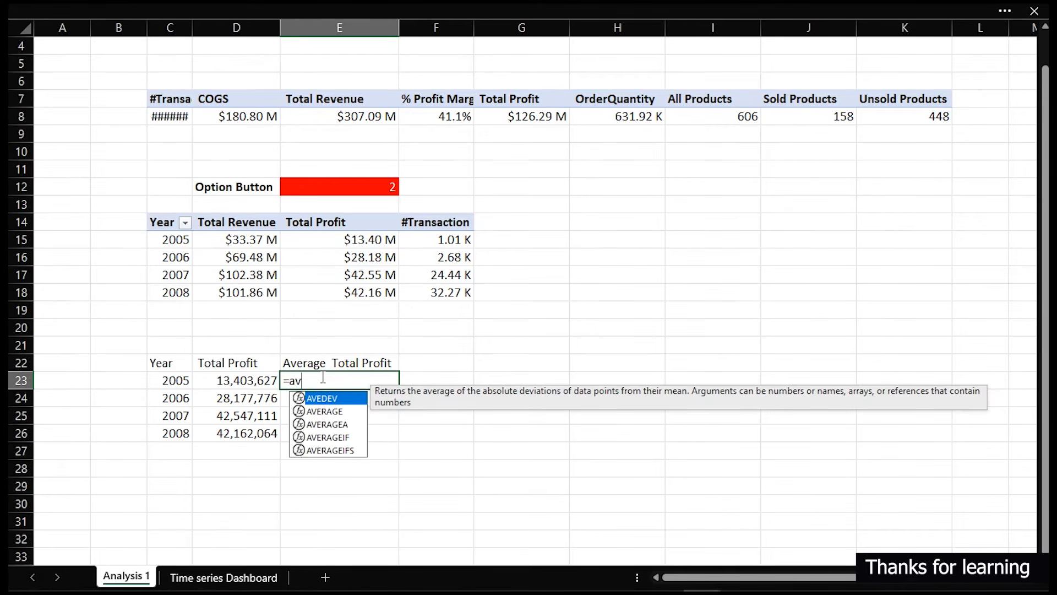
type("era")
key("Tab")
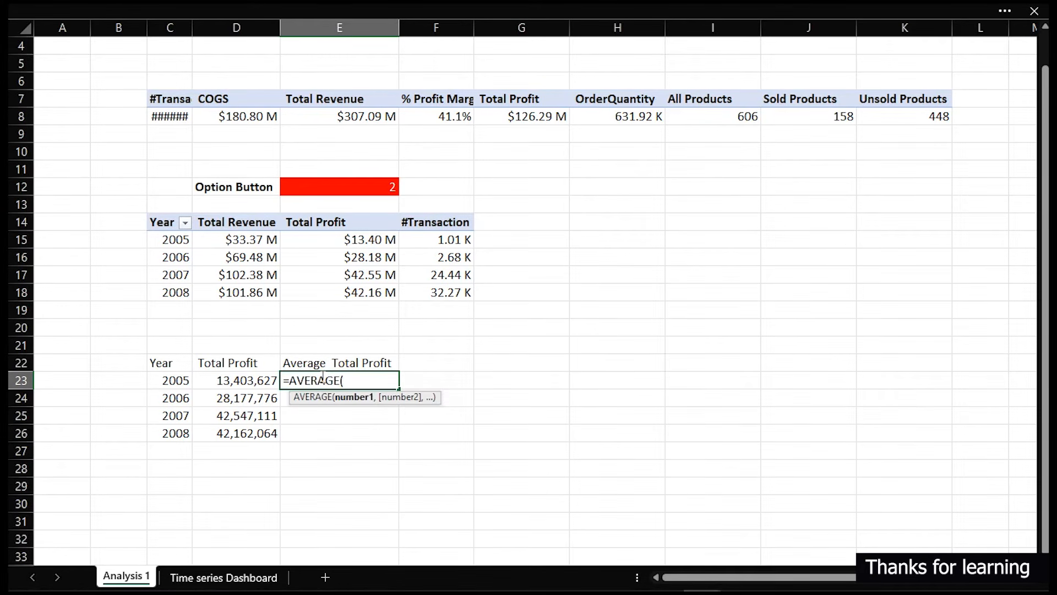
left_click_drag(245, 380, 243, 435)
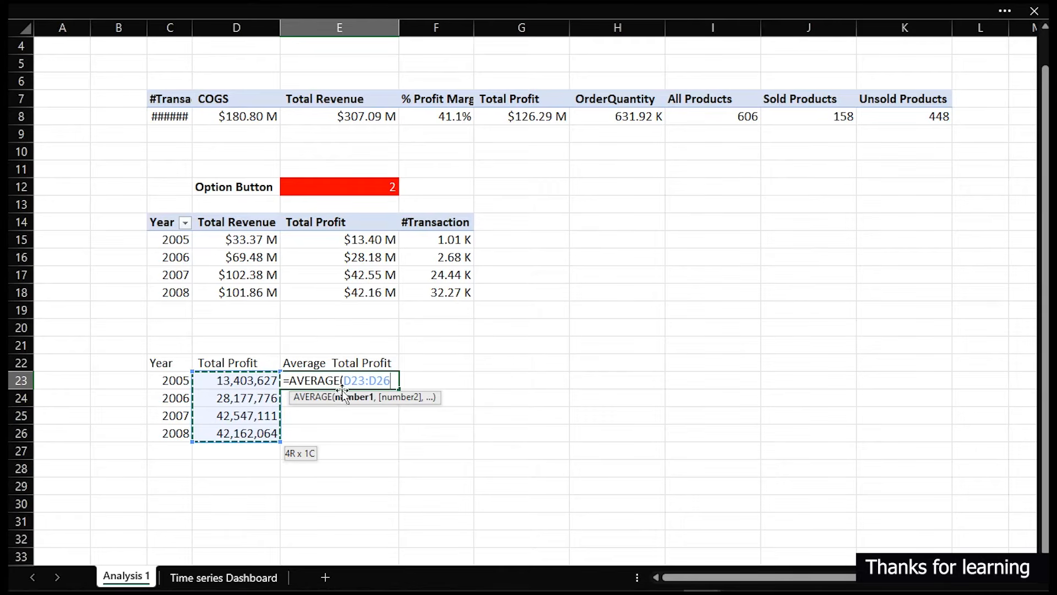
key("F4")
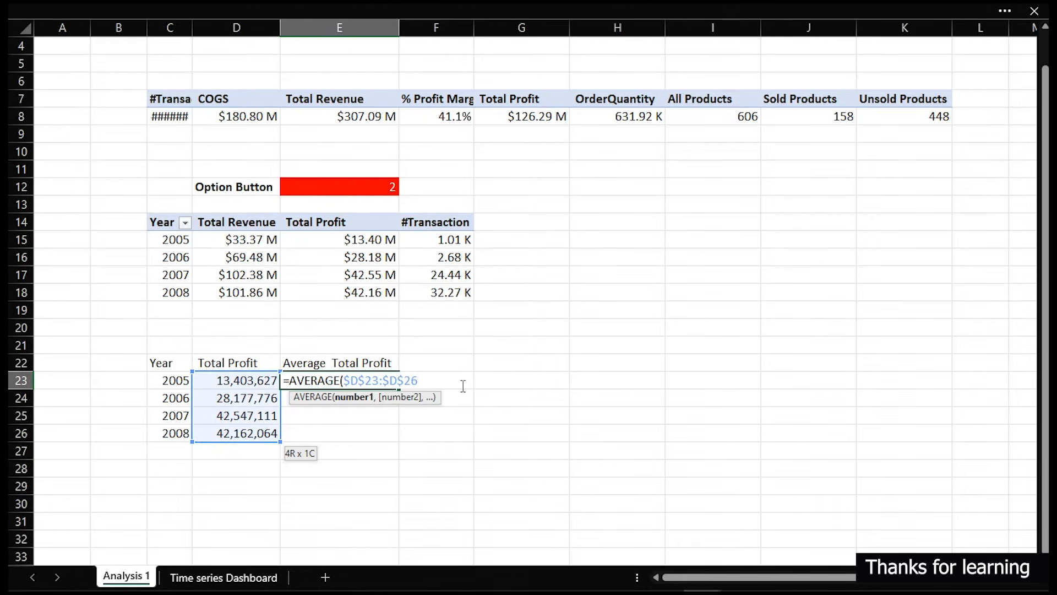
type(")")
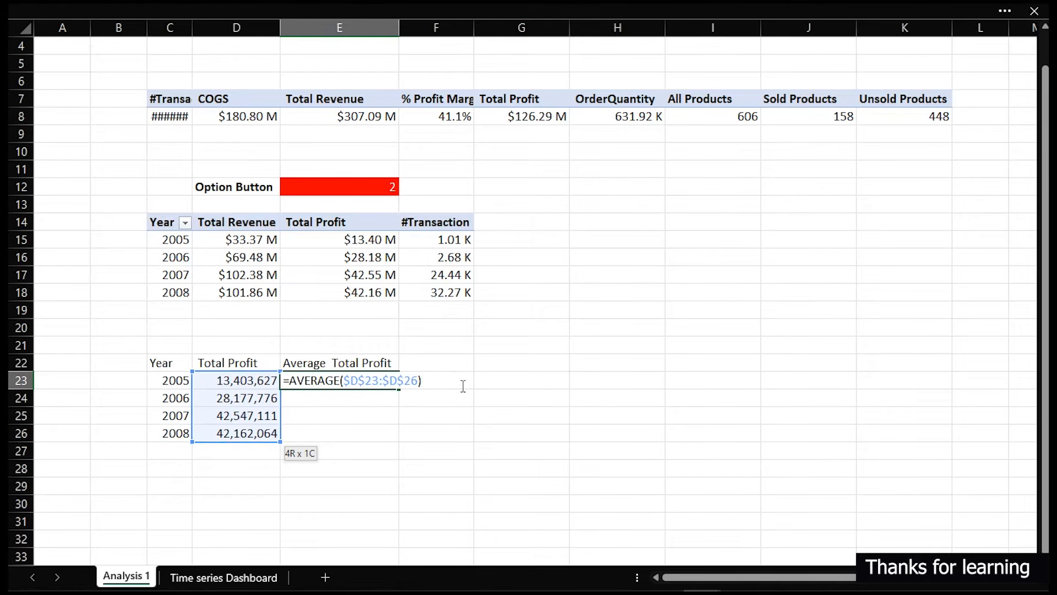
key("ctrl+Return")
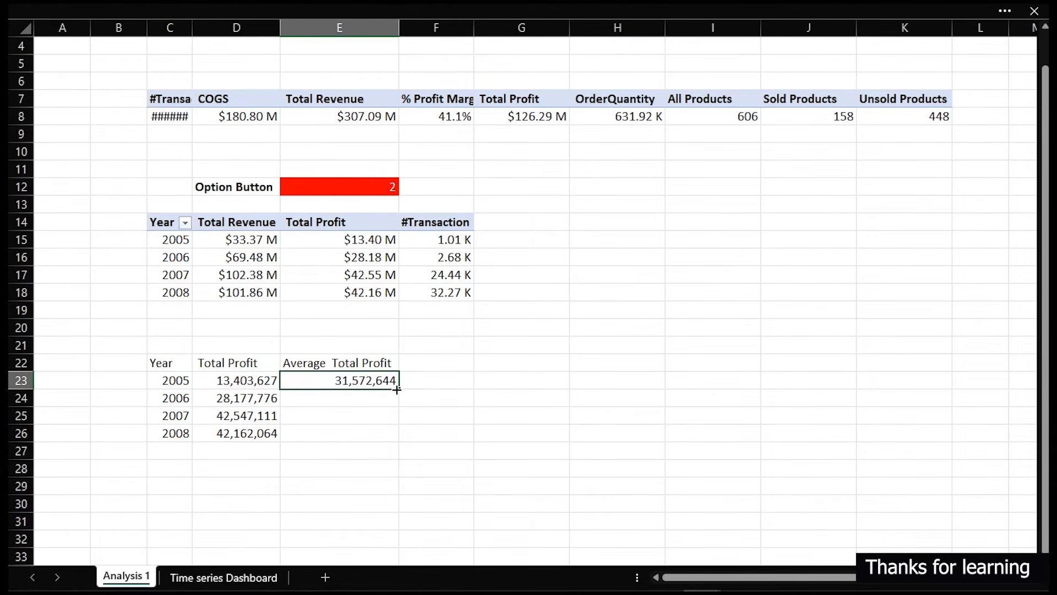
left_click_drag(399, 390, 400, 441)
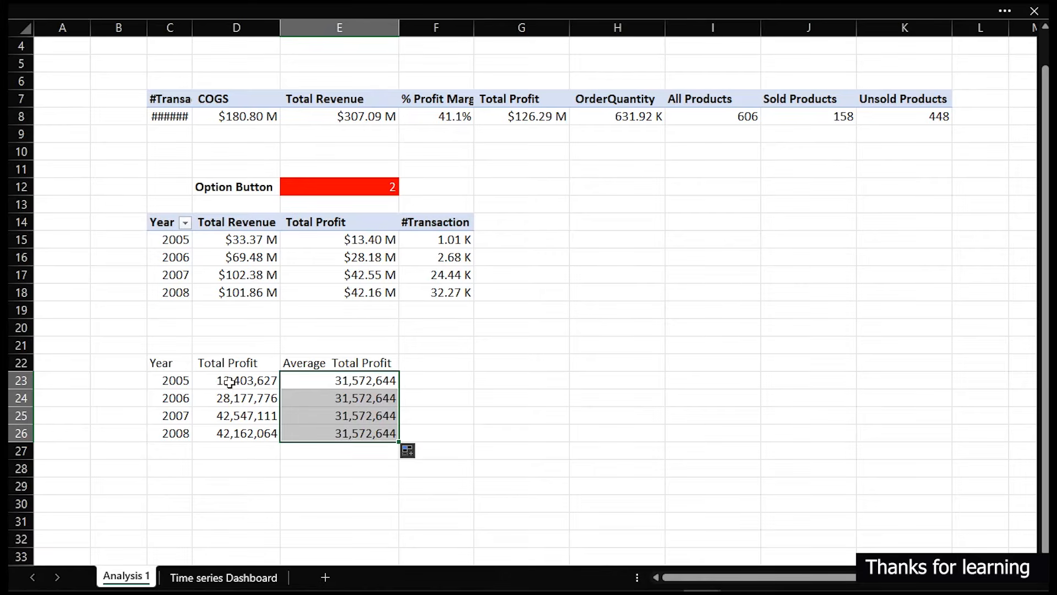
Add a new series to the dashboard column chart, taking its name from cell E22 of Analysis 1.
left_click(236, 578)
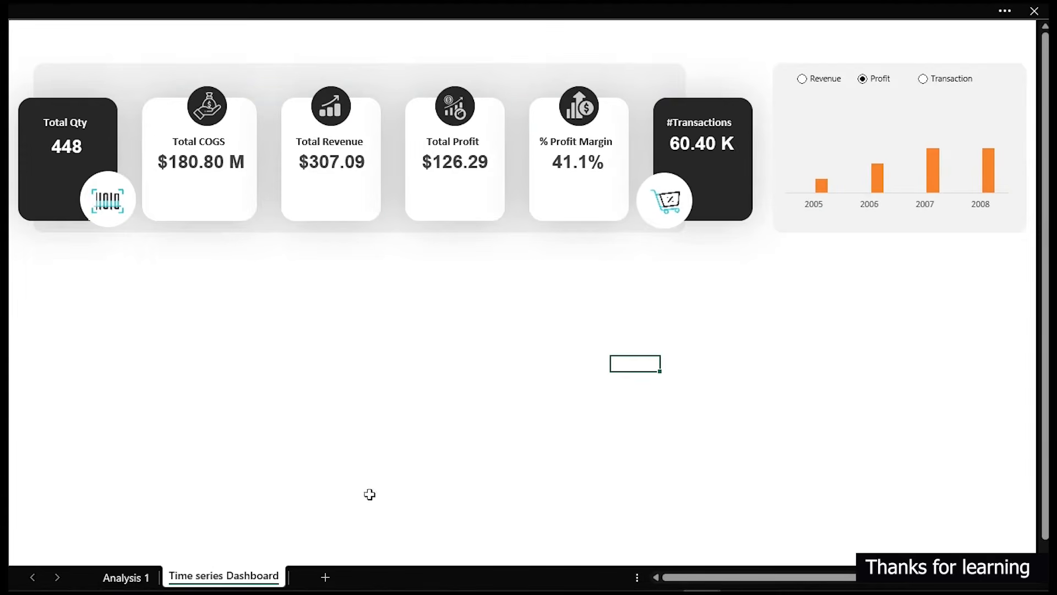
right_click(933, 163)
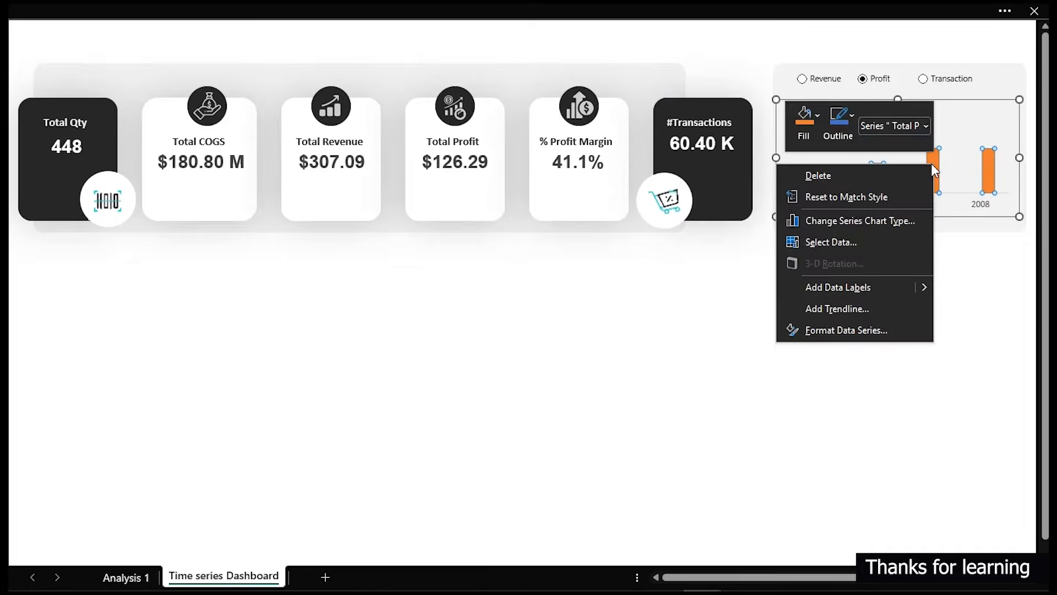
left_click(825, 244)
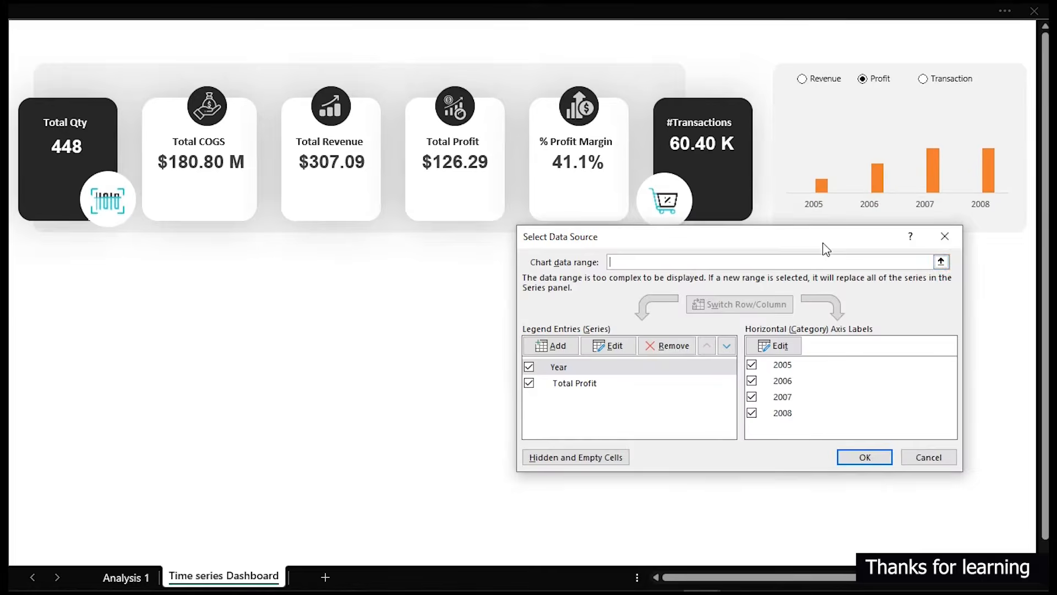
left_click(560, 348)
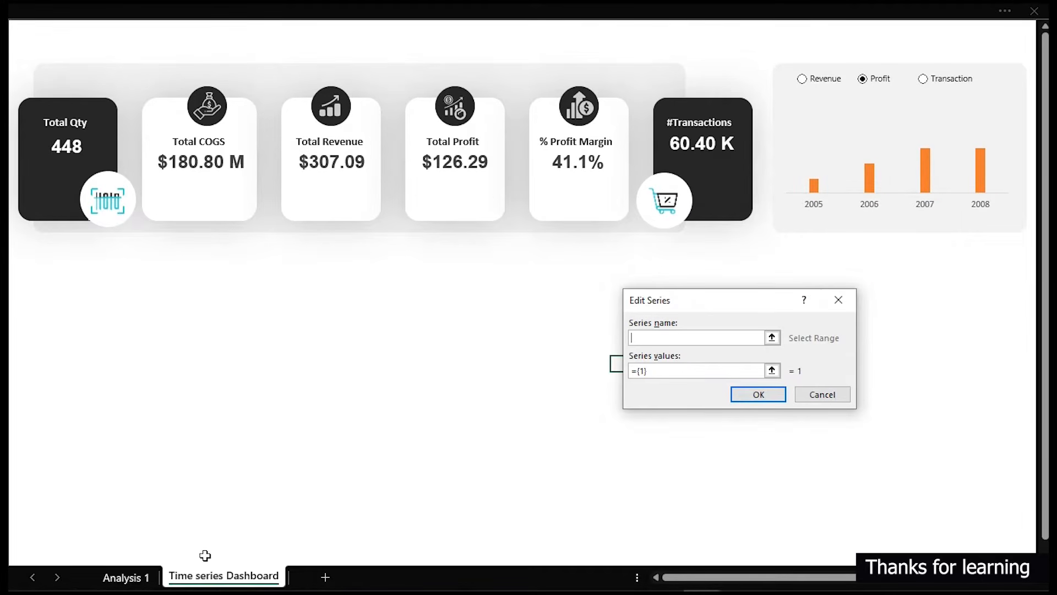
left_click(139, 578)
left_click(328, 369)
Set the new series' values to E23:E26 on Analysis 1 and apply the chart's data source changes.
left_click(702, 370)
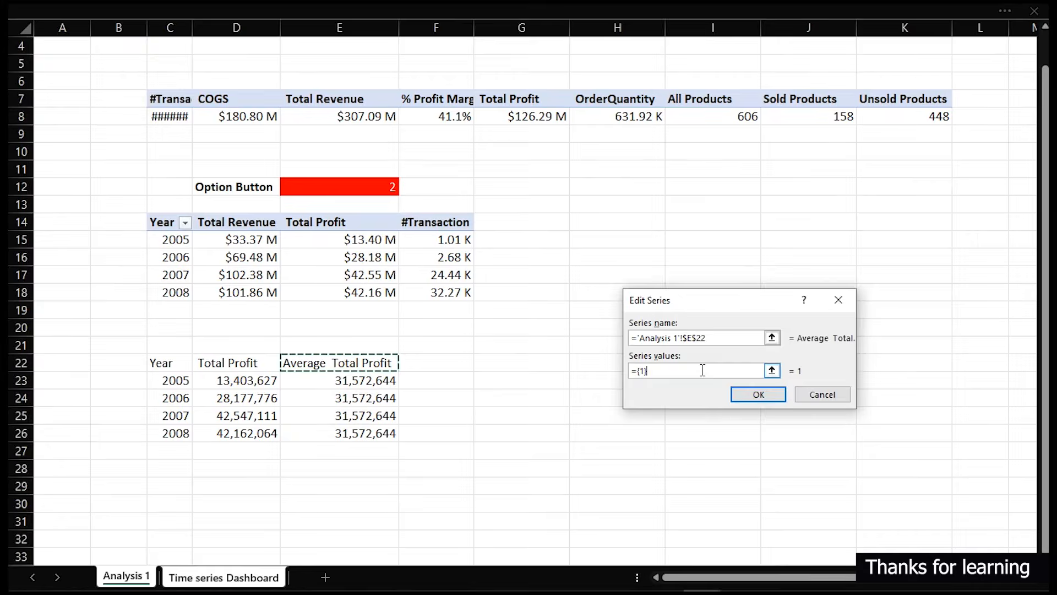
left_click_drag(693, 372, 631, 380)
key("BackSpace")
left_click(140, 579)
left_click(204, 578)
left_click(147, 577)
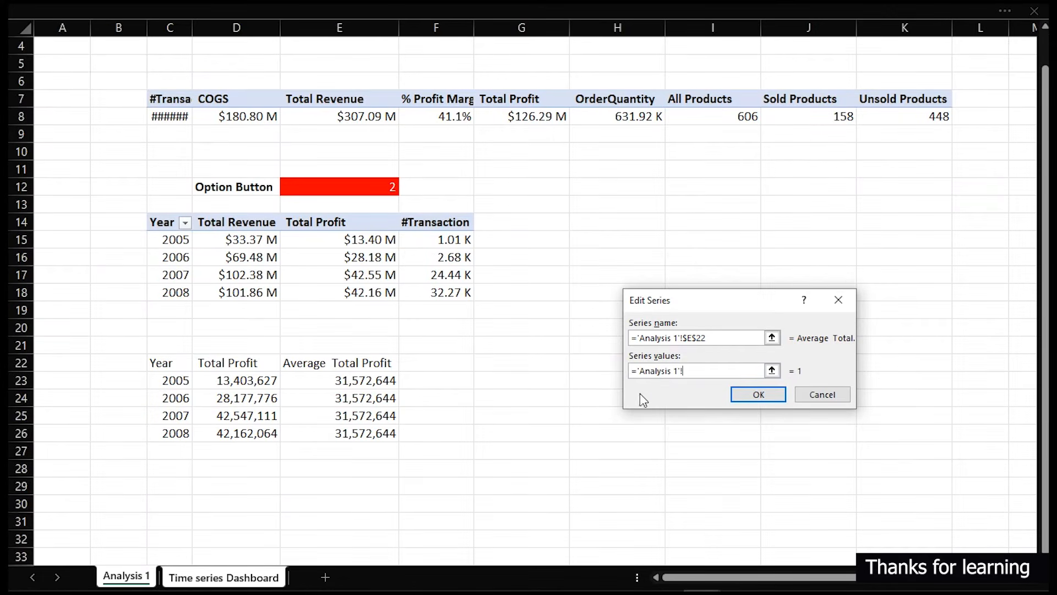
left_click(640, 373)
key("BackSpace")
key("BackSpace")
key("BackSpace")
key("BackSpace")
key("BackSpace")
key("BackSpace")
key("BackSpace")
key("BackSpace")
key("BackSpace")
key("BackSpace")
key("BackSpace")
key("BackSpace")
key("BackSpace")
left_click_drag(382, 381, 386, 435)
left_click(768, 394)
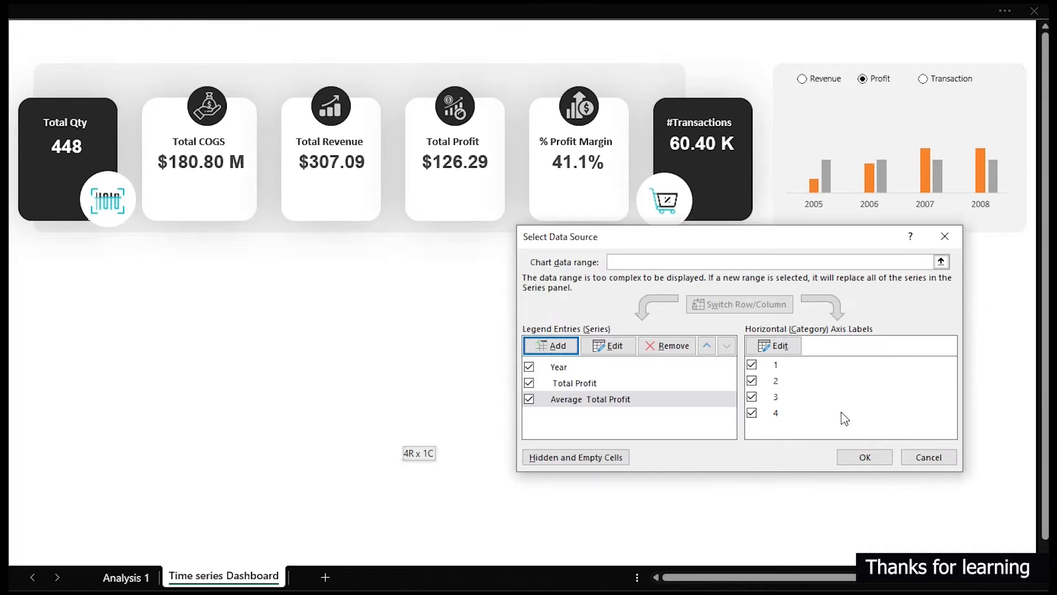
left_click(865, 458)
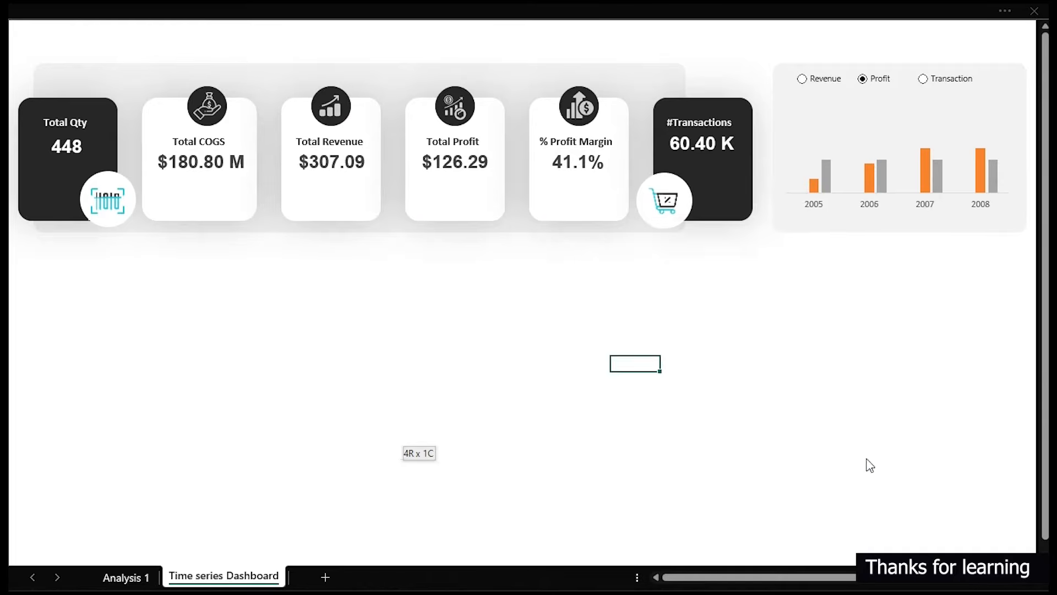
Change the Average Total Profit series to a Line chart type, keeping the other series as clustered columns.
left_click(928, 171)
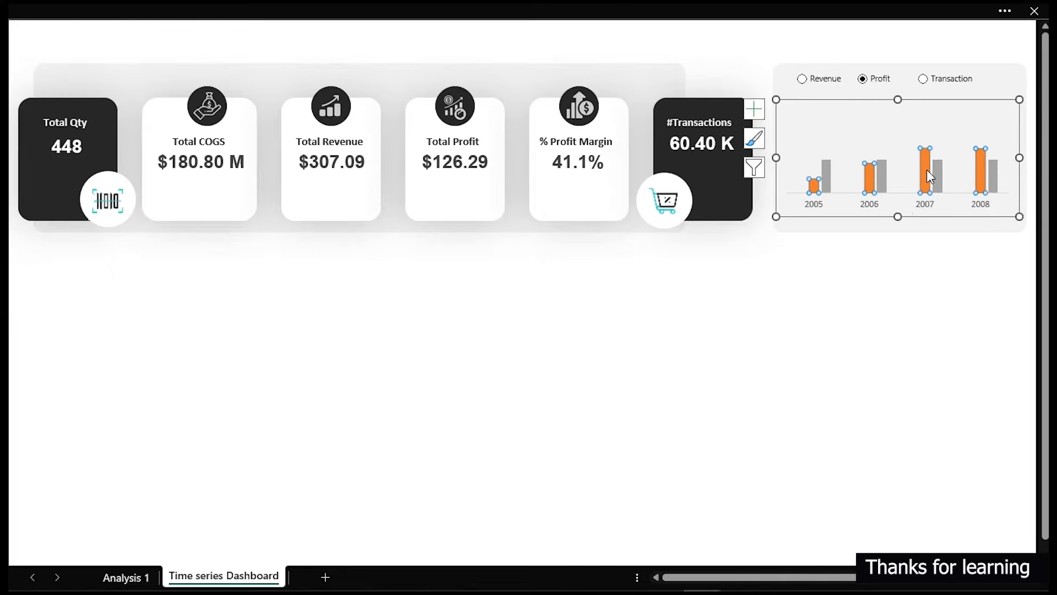
right_click(927, 170)
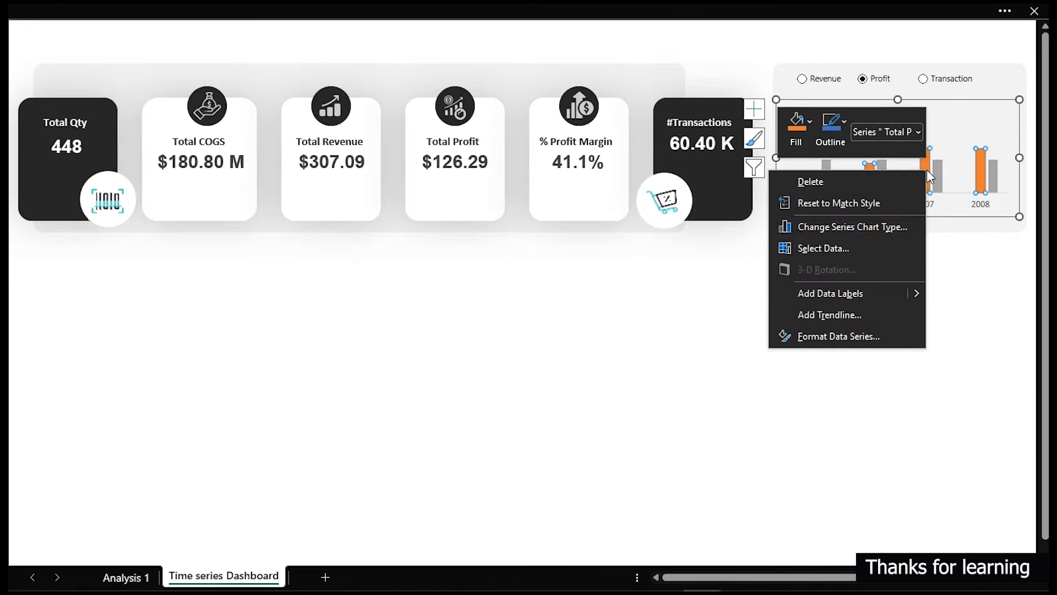
left_click(864, 227)
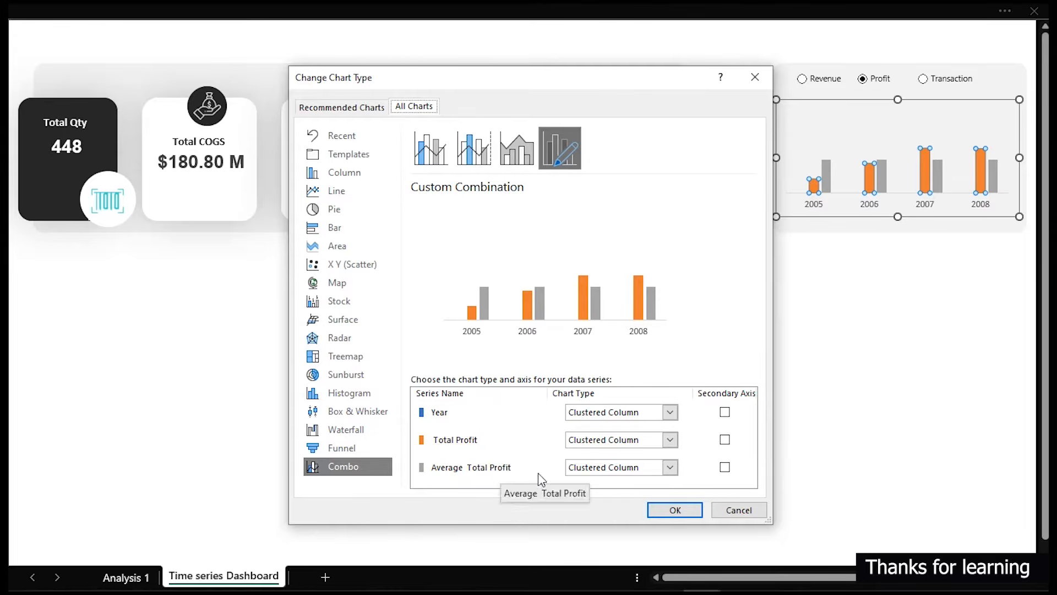
left_click(670, 468)
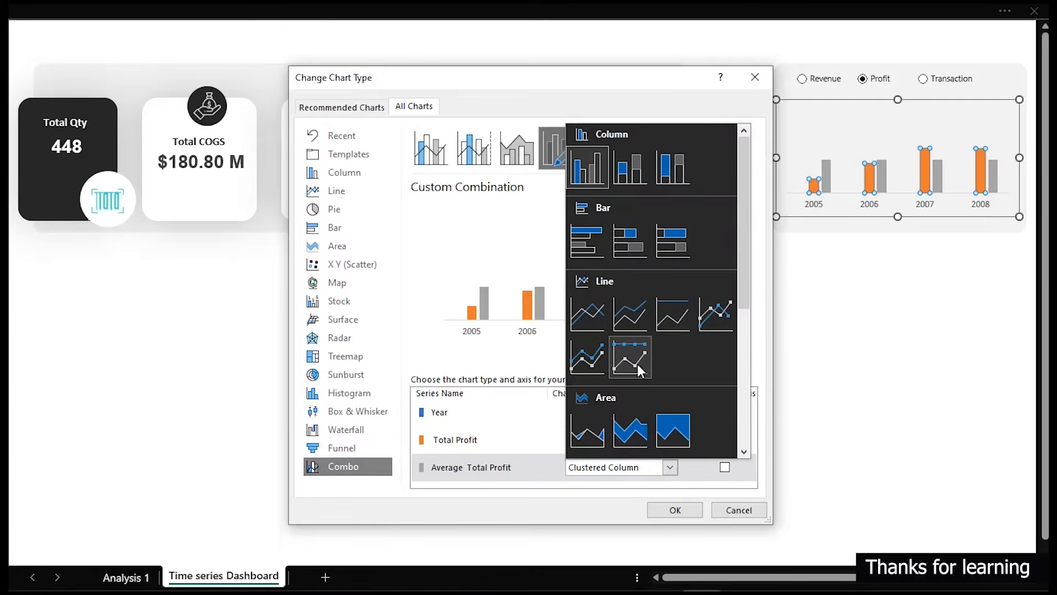
left_click(600, 319)
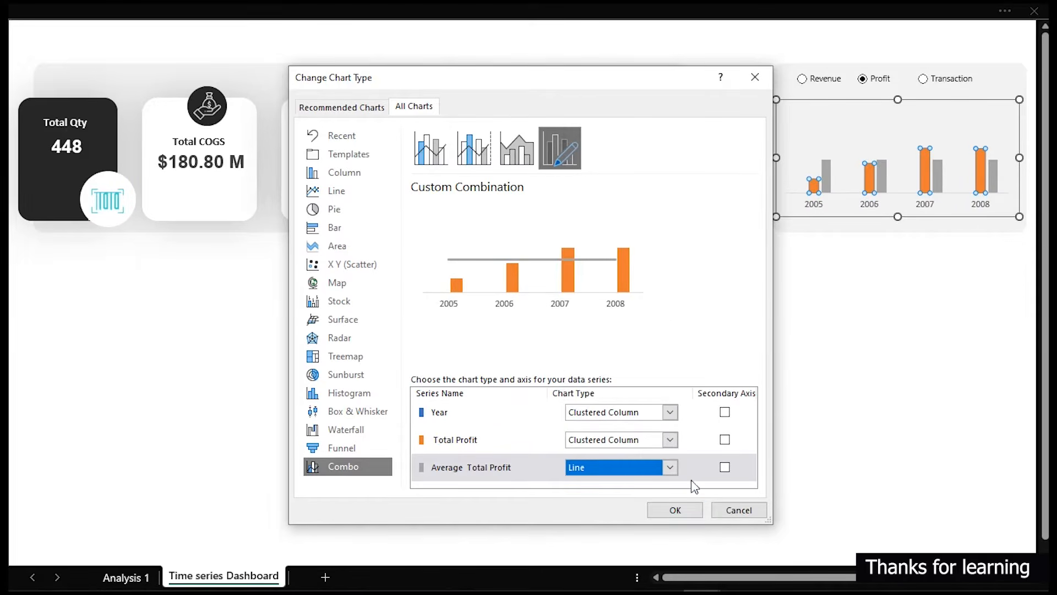
left_click(678, 509)
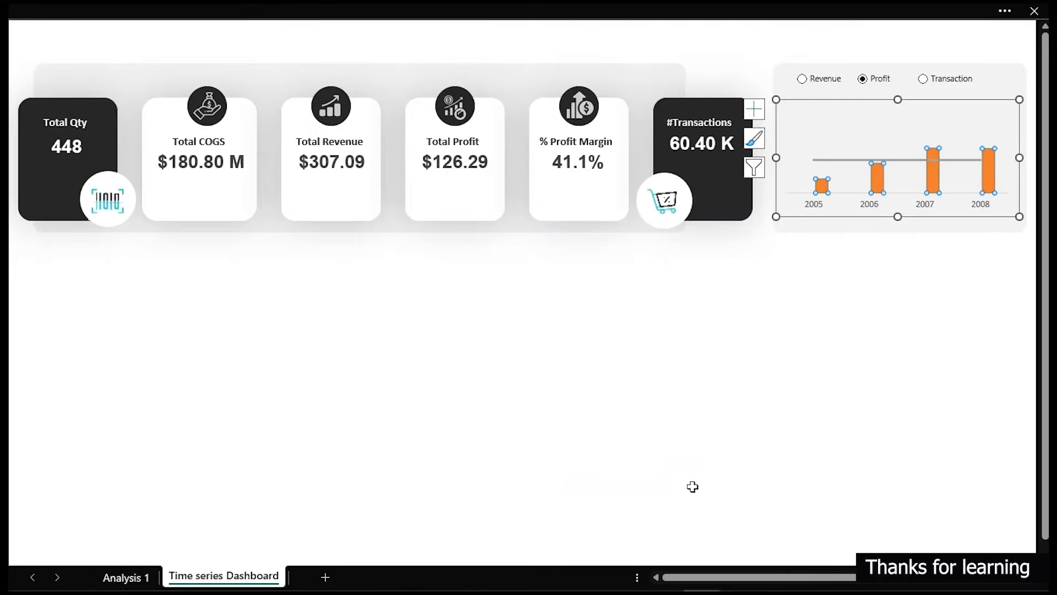
Add the header "Above Average" in cell F22 of the Analysis 1 sheet, beside Average Total Profit.
left_click(738, 395)
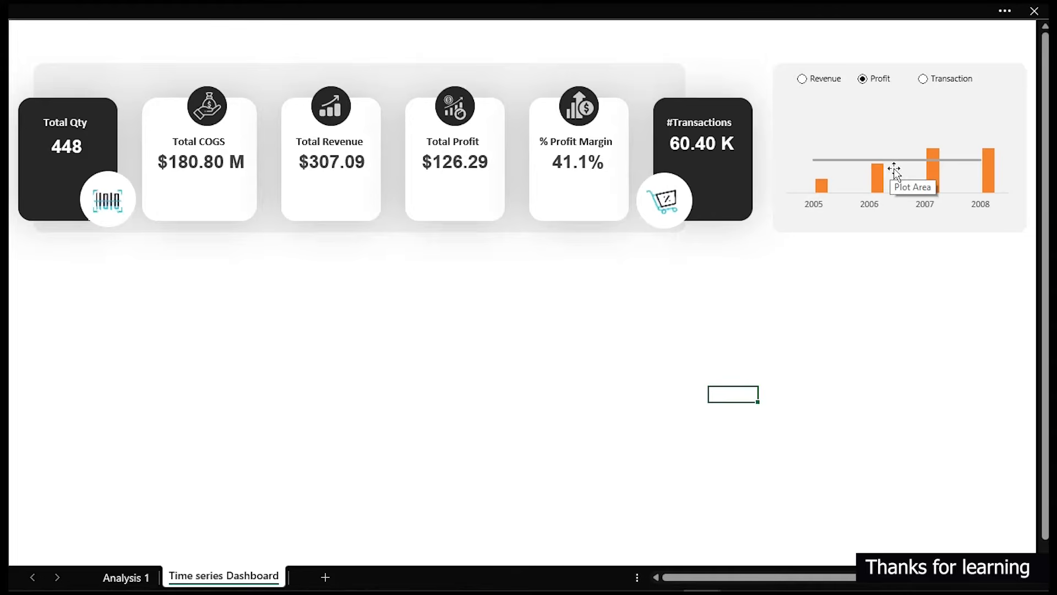
left_click(139, 581)
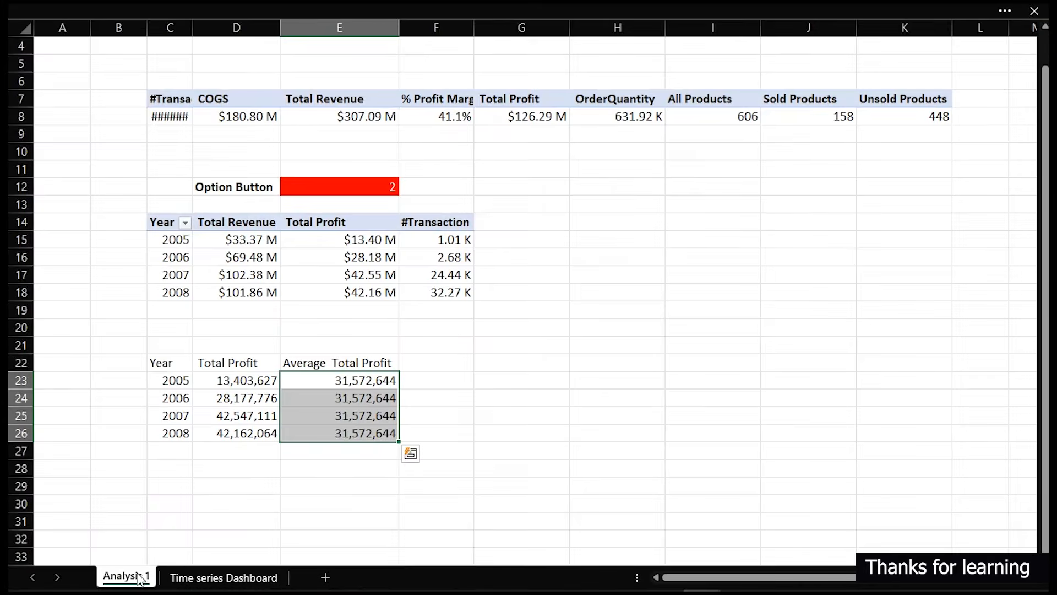
left_click(420, 366)
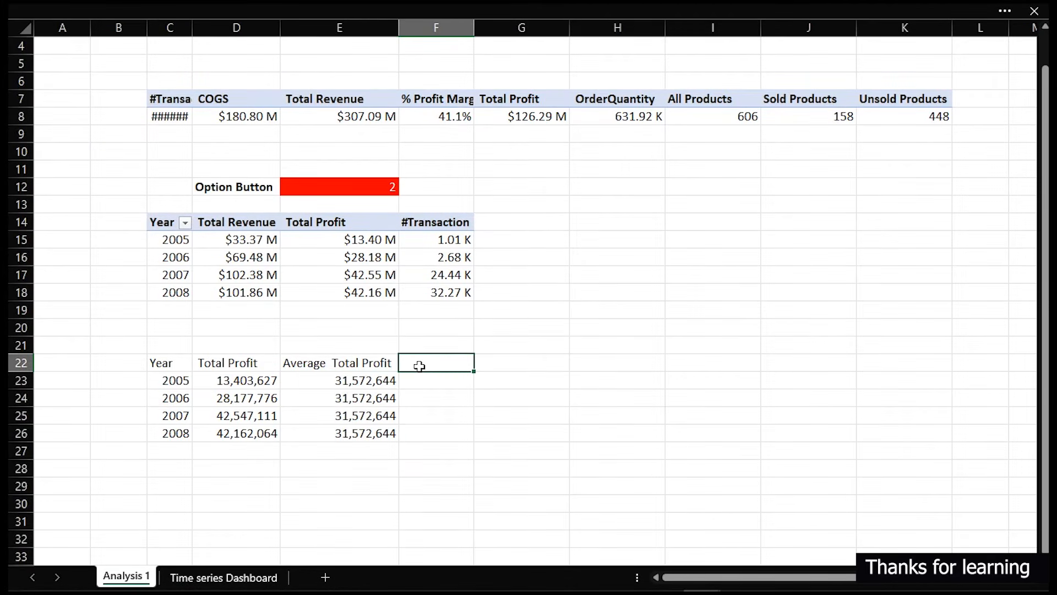
type("A")
type("bu")
type("ve A")
type("verage")
left_click(623, 375)
scroll(623, 374, "up", 3)
scroll(617, 380, "down", 3)
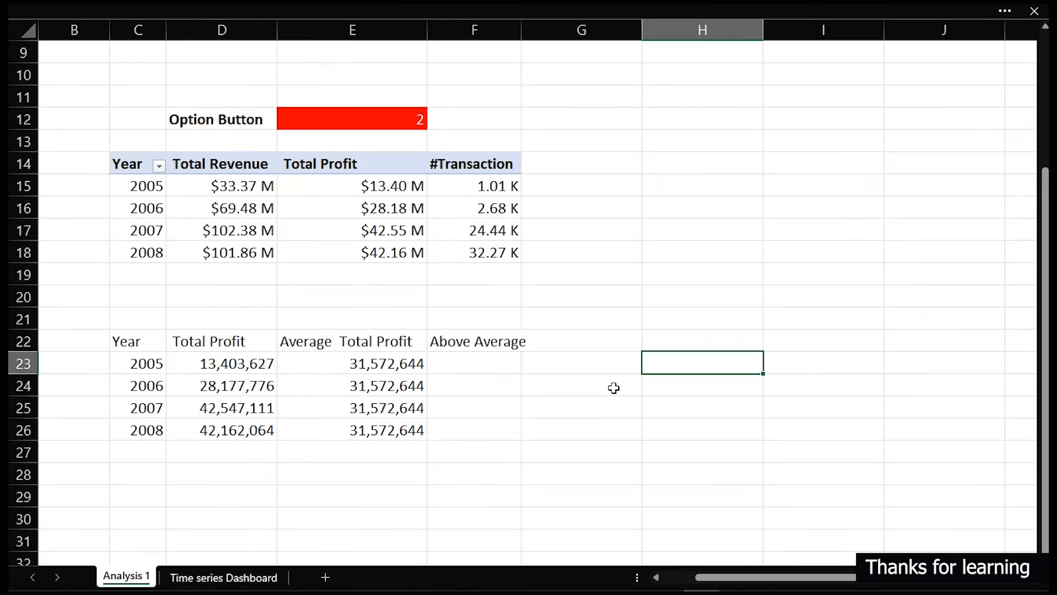
Enter the formula =IF(D23>E23,D23) in cell F23 to return the total profit when it exceeds the average.
left_click(472, 296)
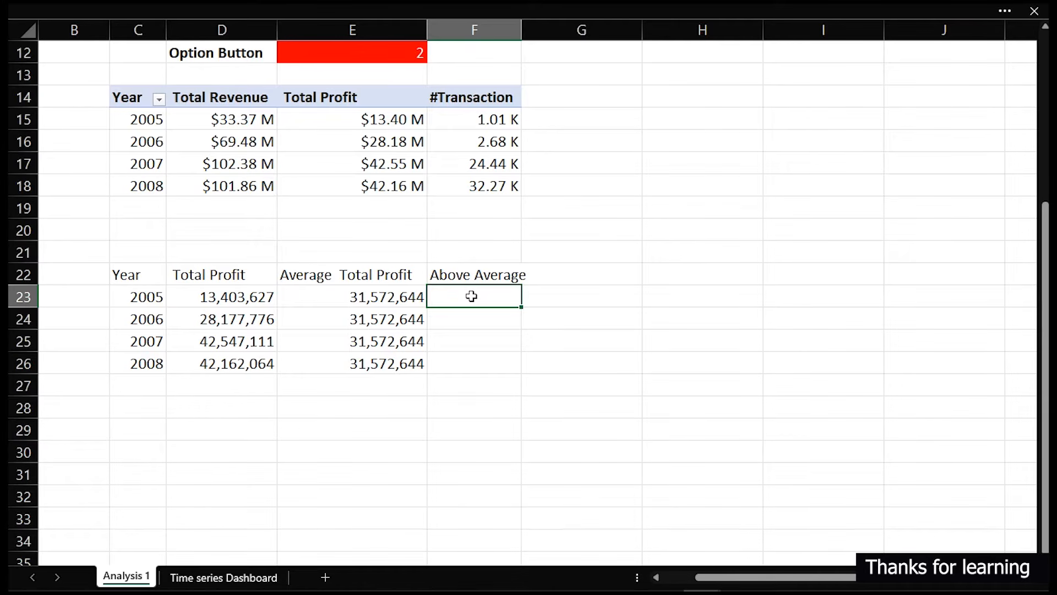
type("=if")
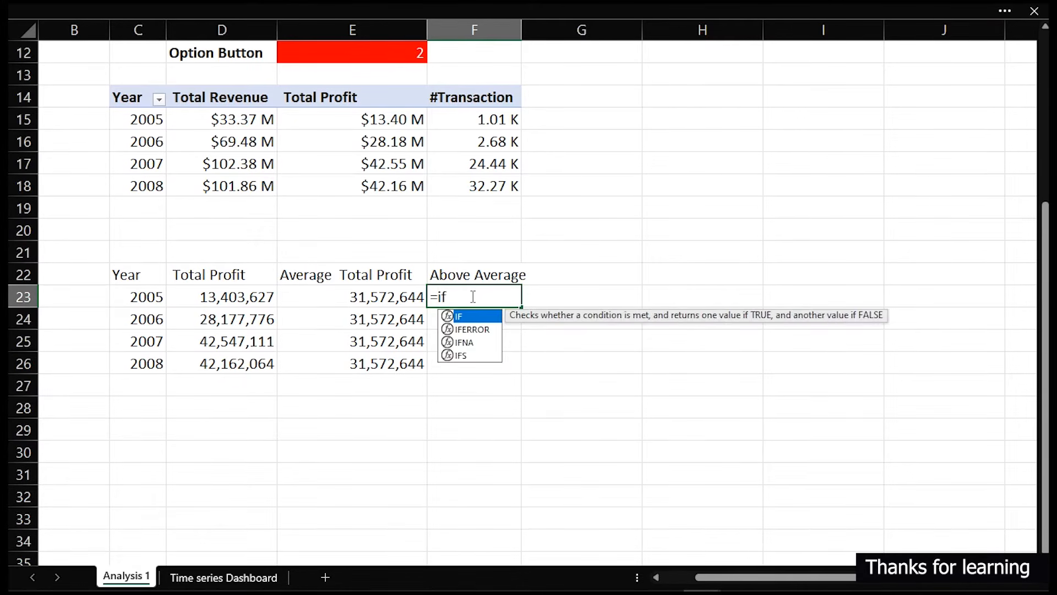
key("Tab")
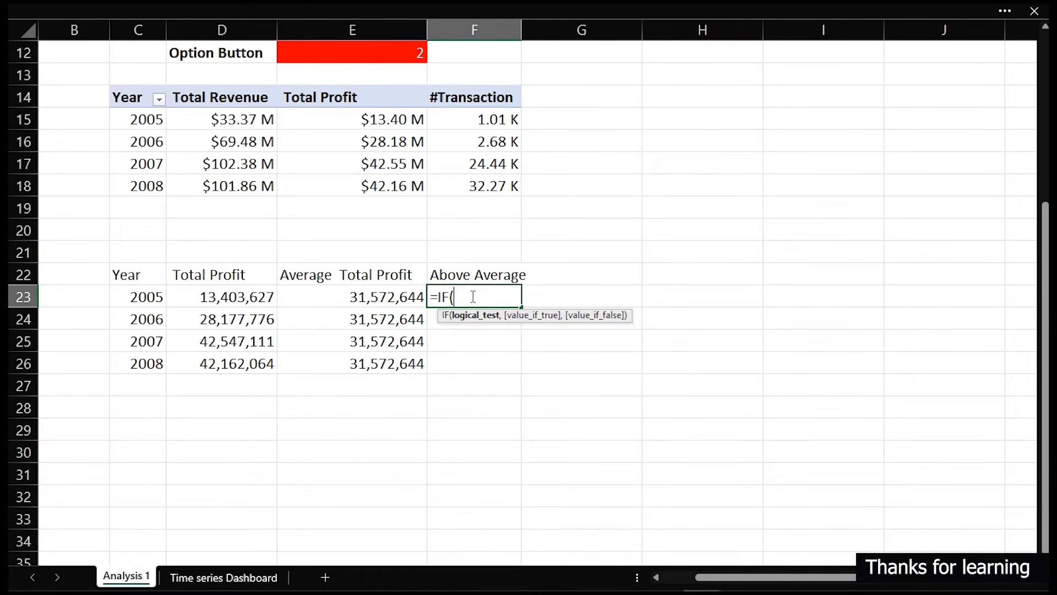
left_click(225, 299)
type(">")
left_click(367, 299)
type(",")
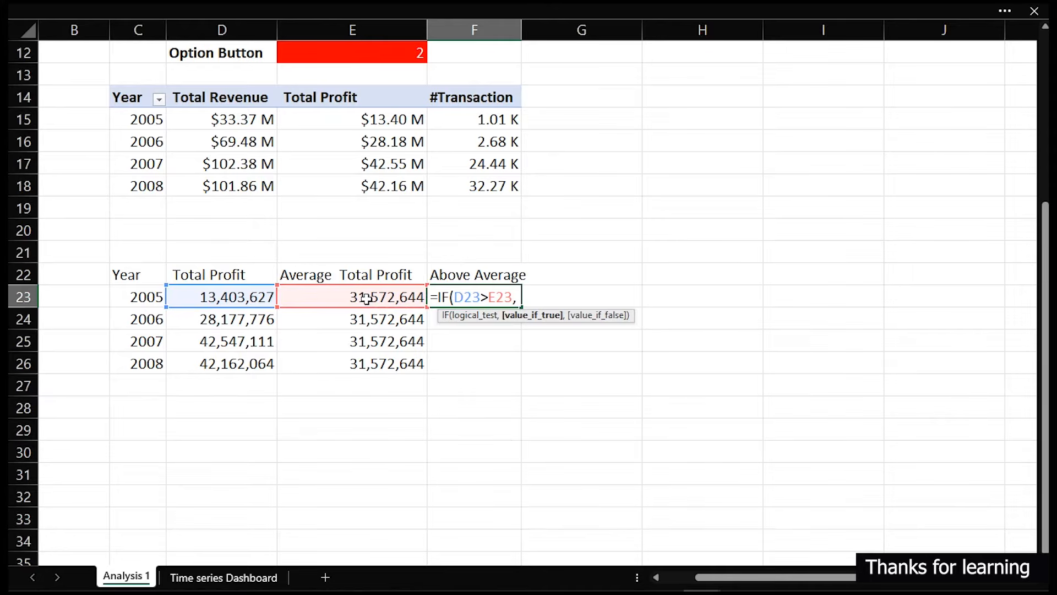
left_click(251, 298)
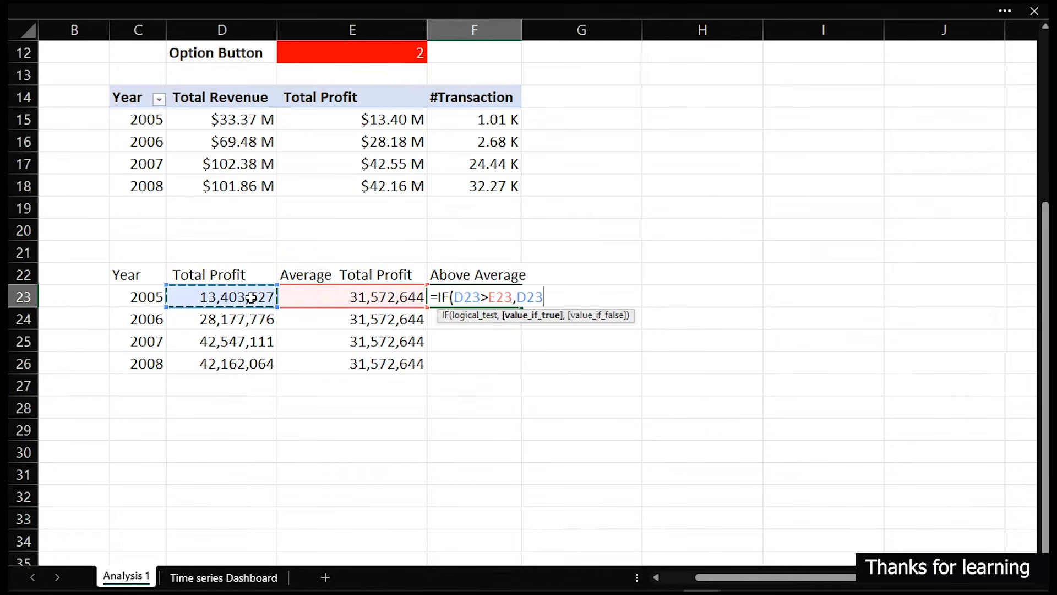
type(")")
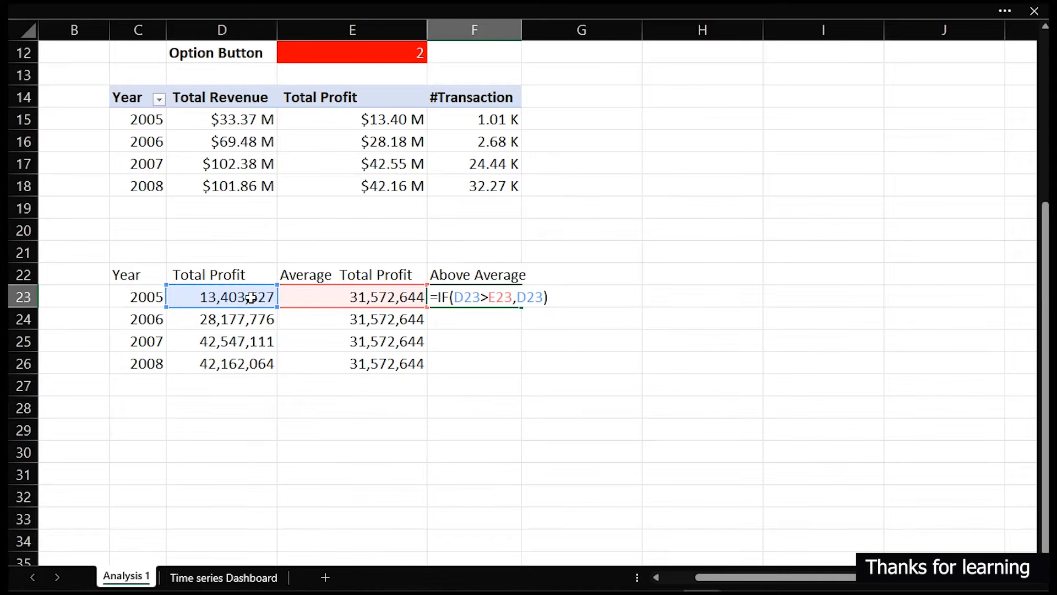
key("Return")
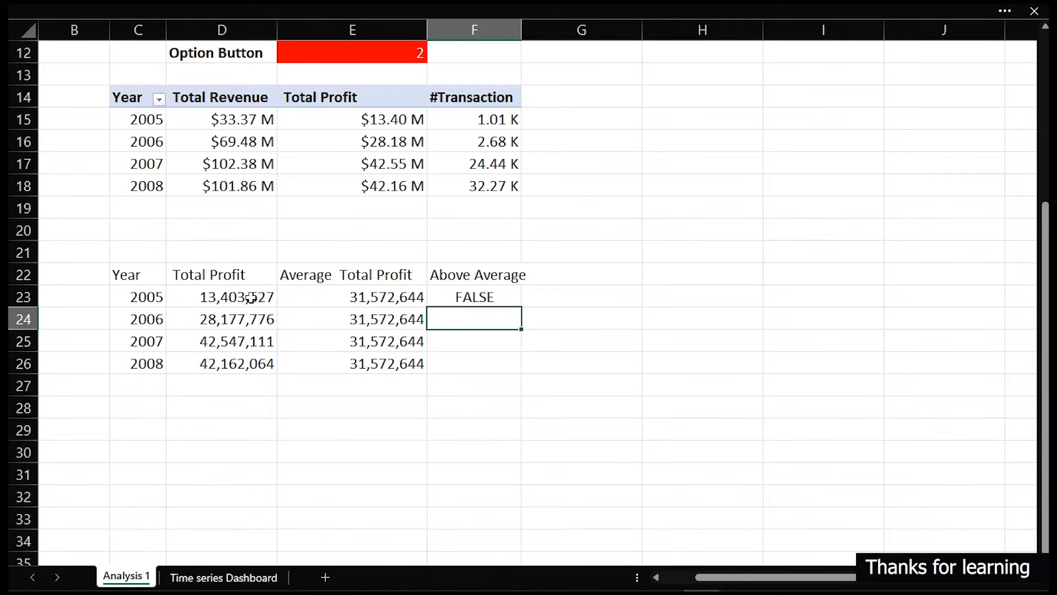
Fill the IF formula from F23 down to F26 and check the 2007 and 2008 cells.
double_click(456, 297)
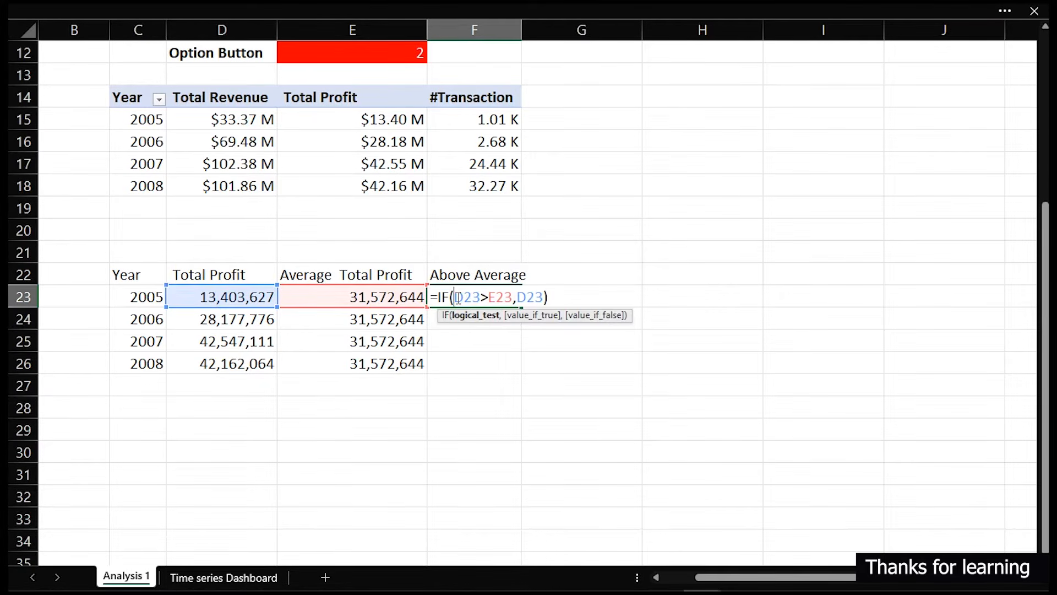
key("Escape")
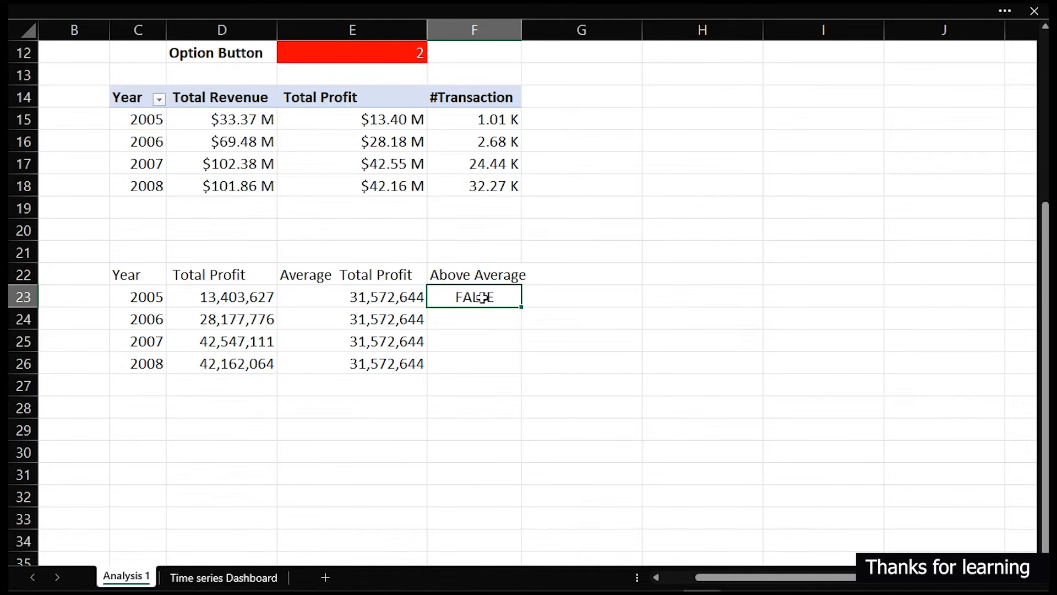
double_click(521, 305)
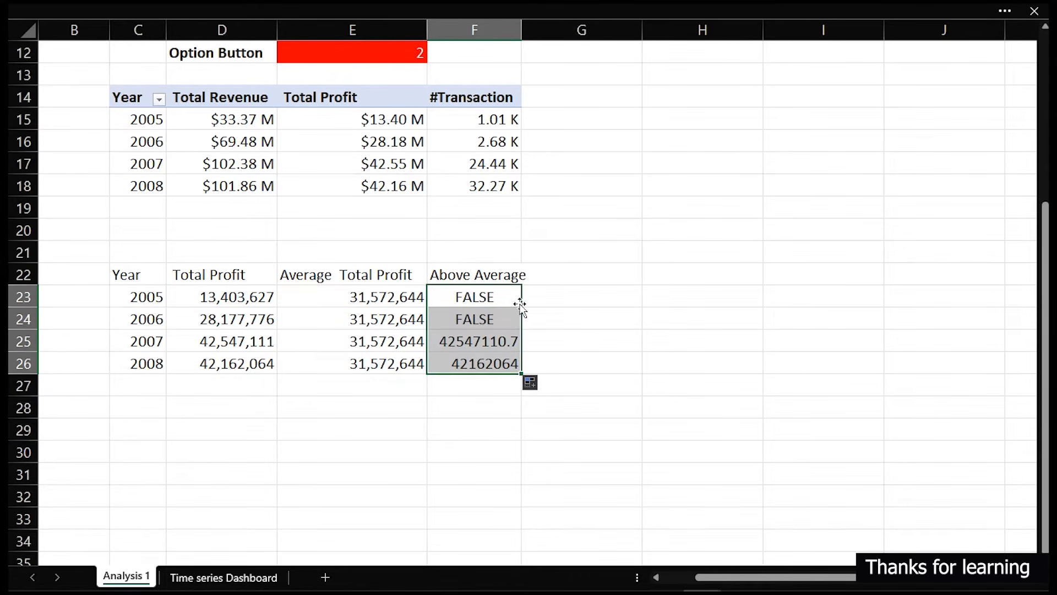
left_click(570, 346)
left_click(510, 348)
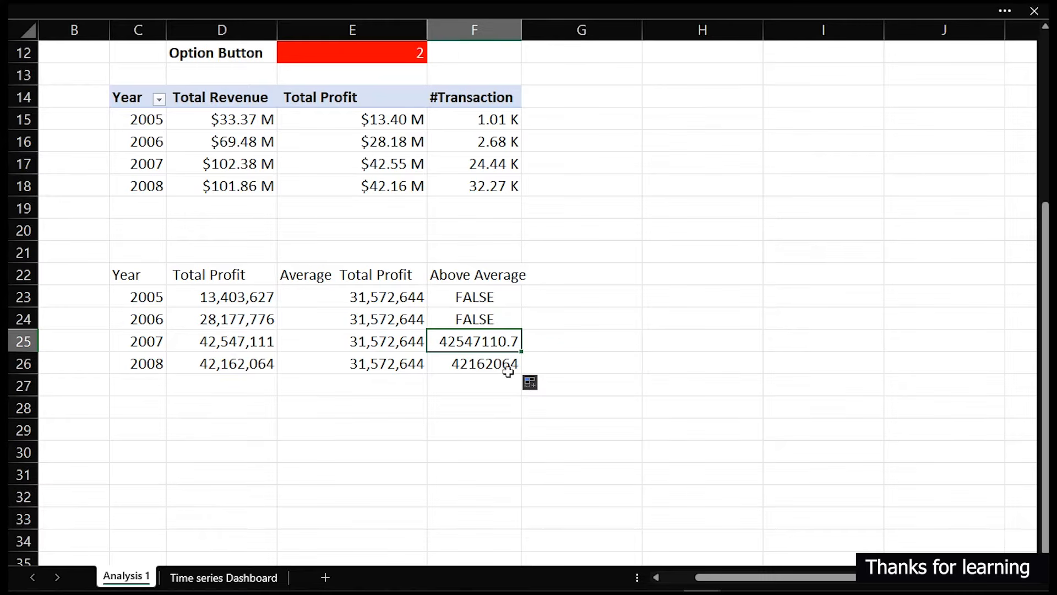
left_click(508, 366)
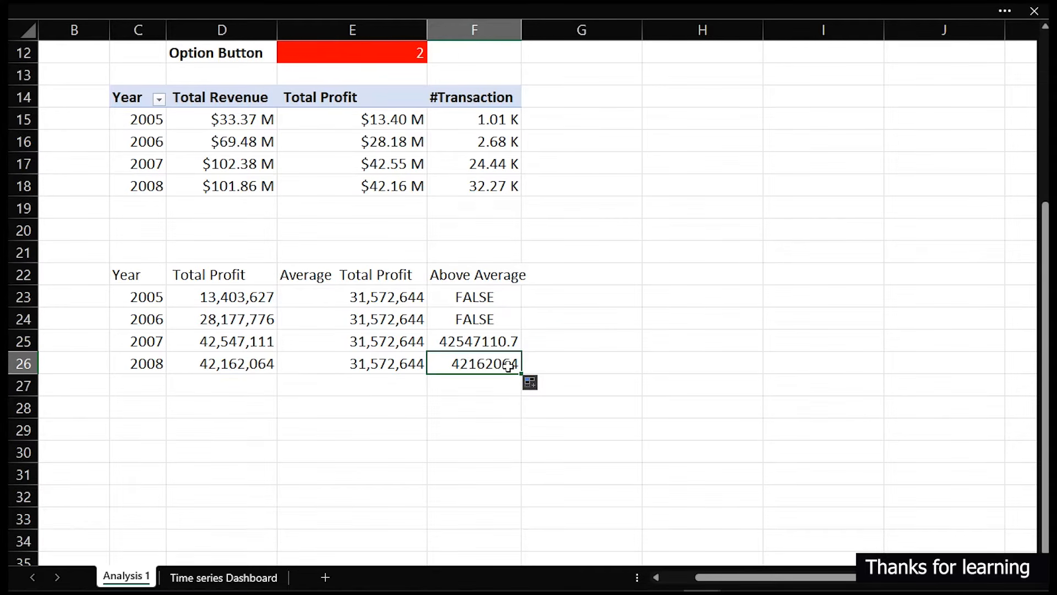
Extend the F23 formula to =IF(D23>E23,D23,"") so false cases stay blank, and fill it down to F26.
left_click(487, 297)
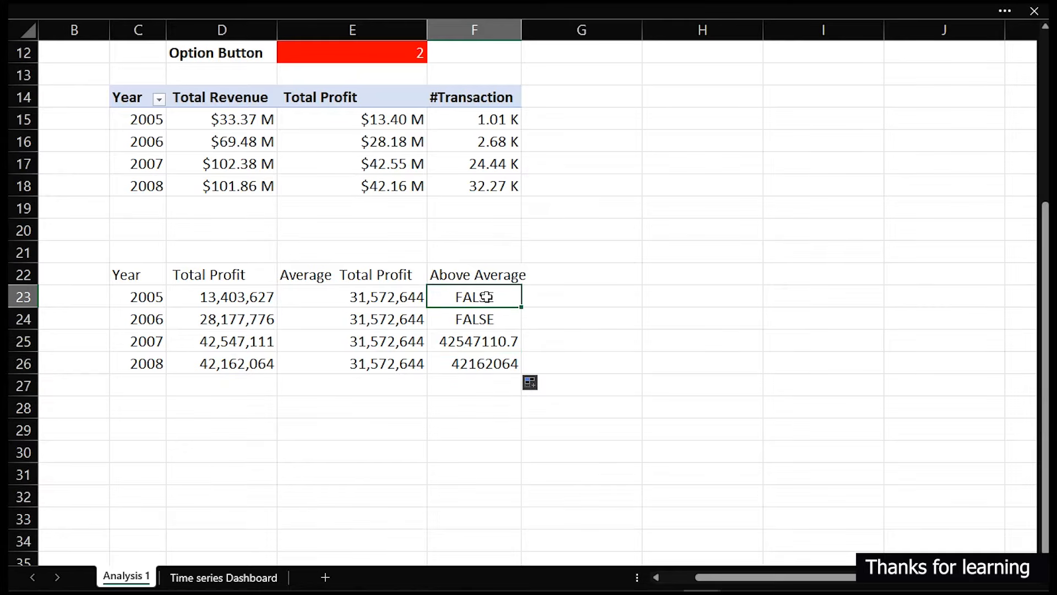
double_click(489, 296)
left_click(545, 297)
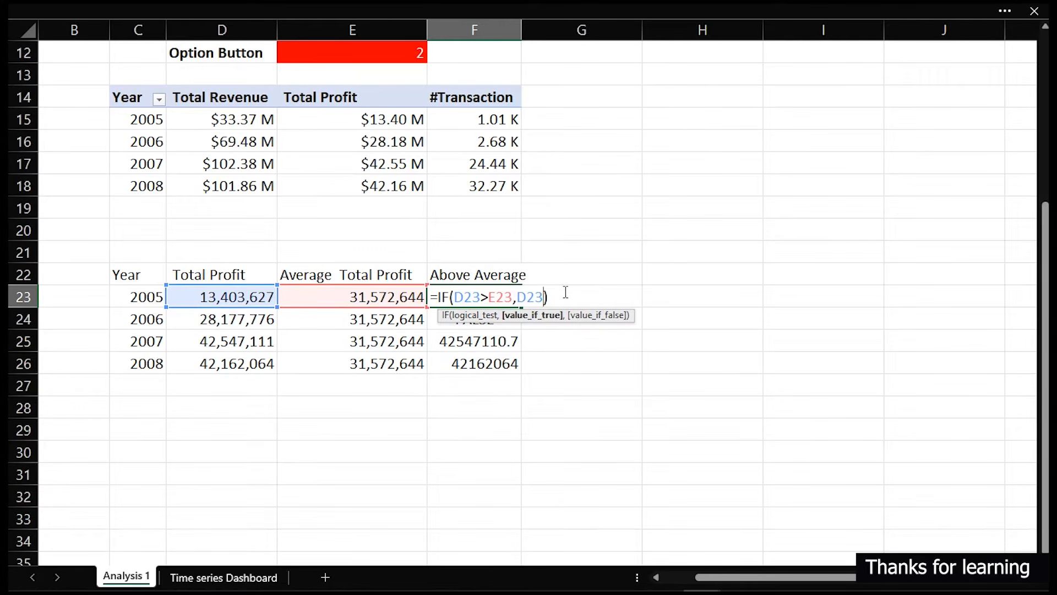
type(",")
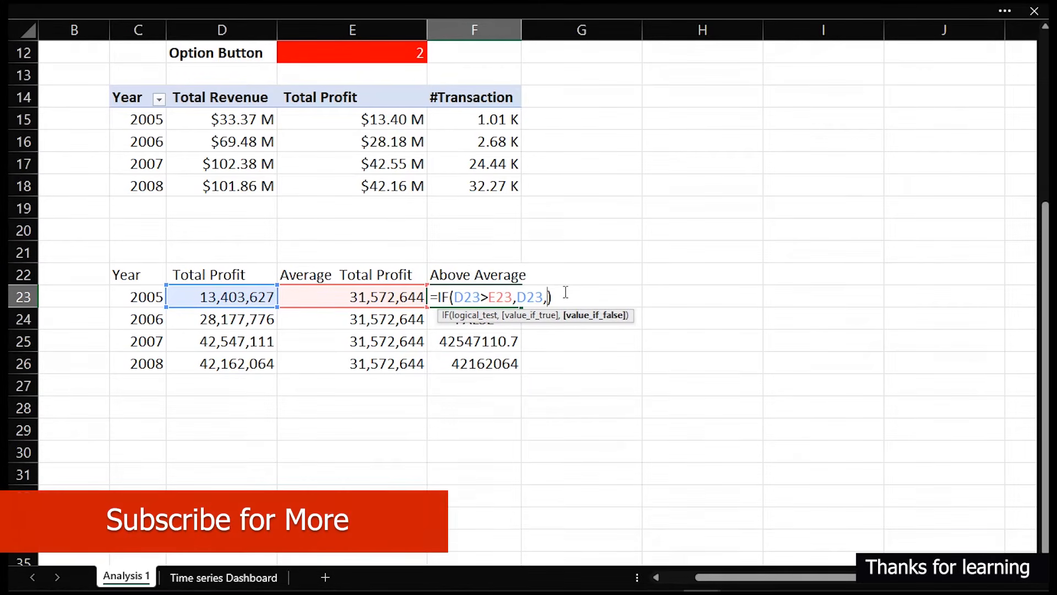
type("\"\"")
key("Return")
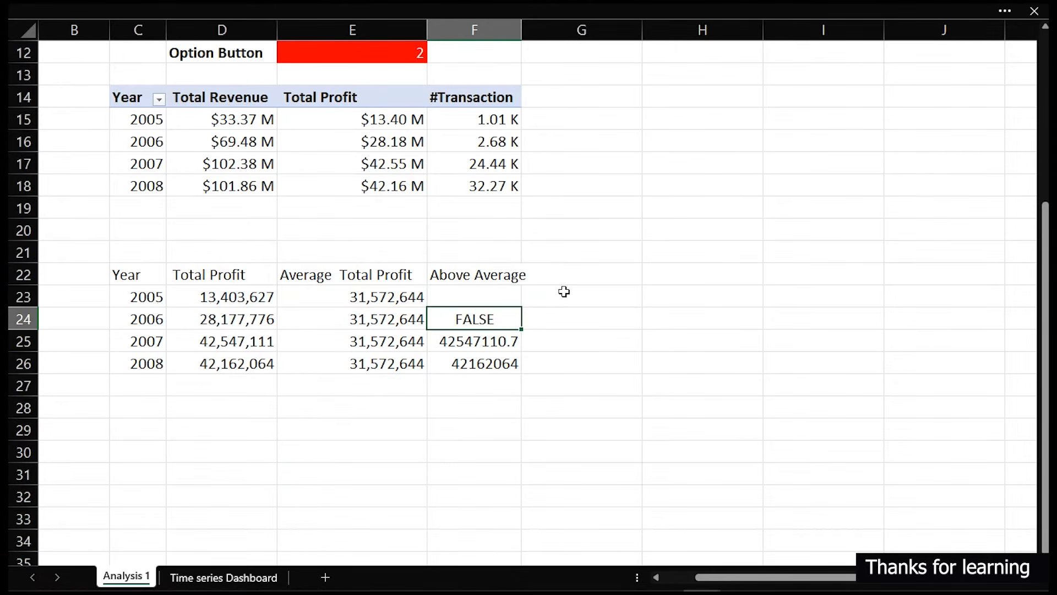
left_click(490, 296)
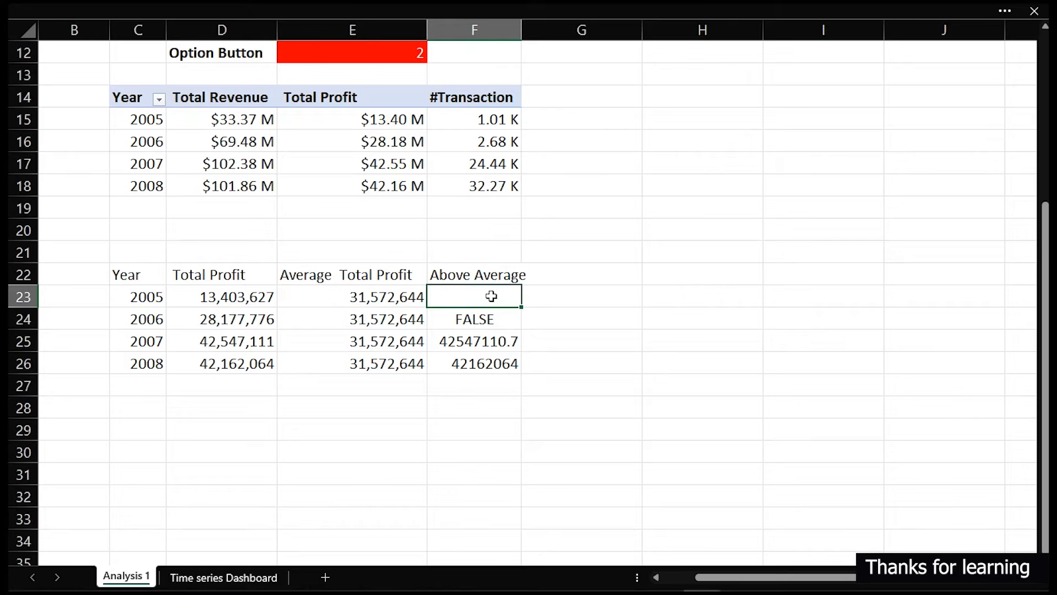
double_click(521, 307)
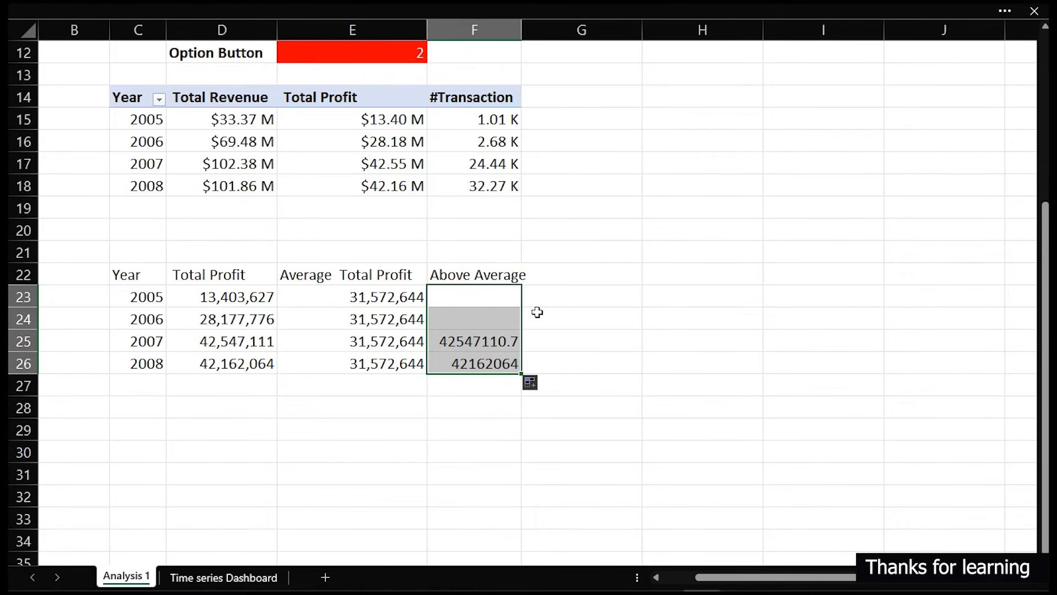
Add a new data series to the Time series Dashboard's yearly chart, named from cell F22 of Analysis 1.
left_click(222, 577)
right_click(931, 173)
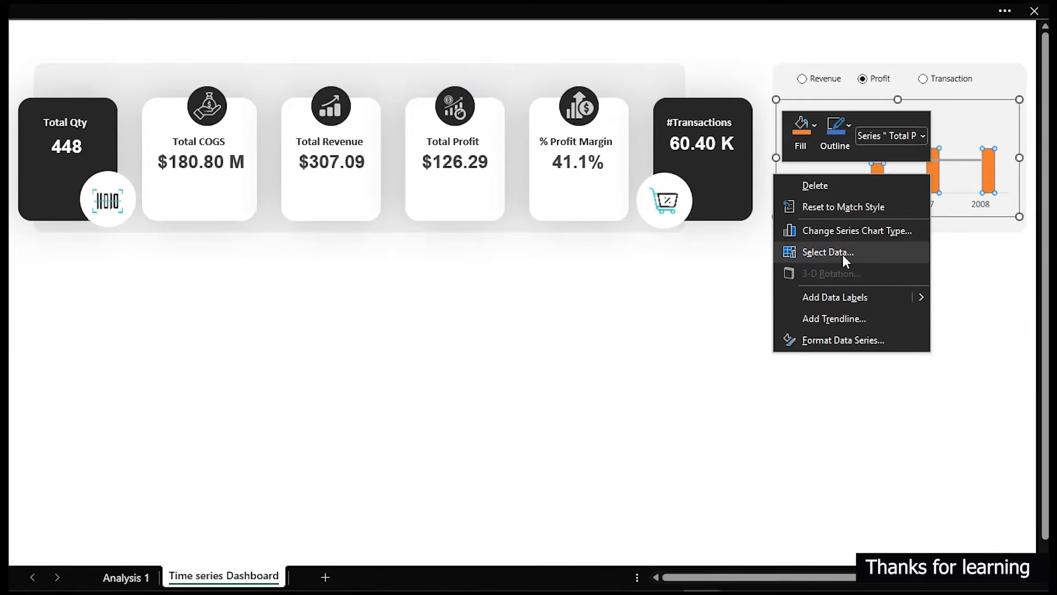
left_click(845, 254)
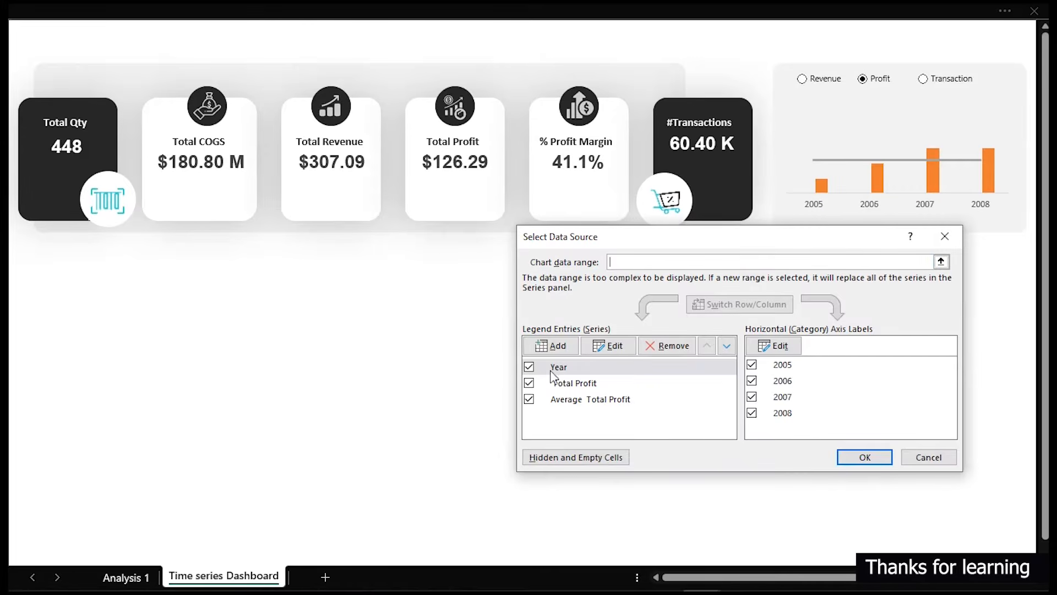
left_click(557, 346)
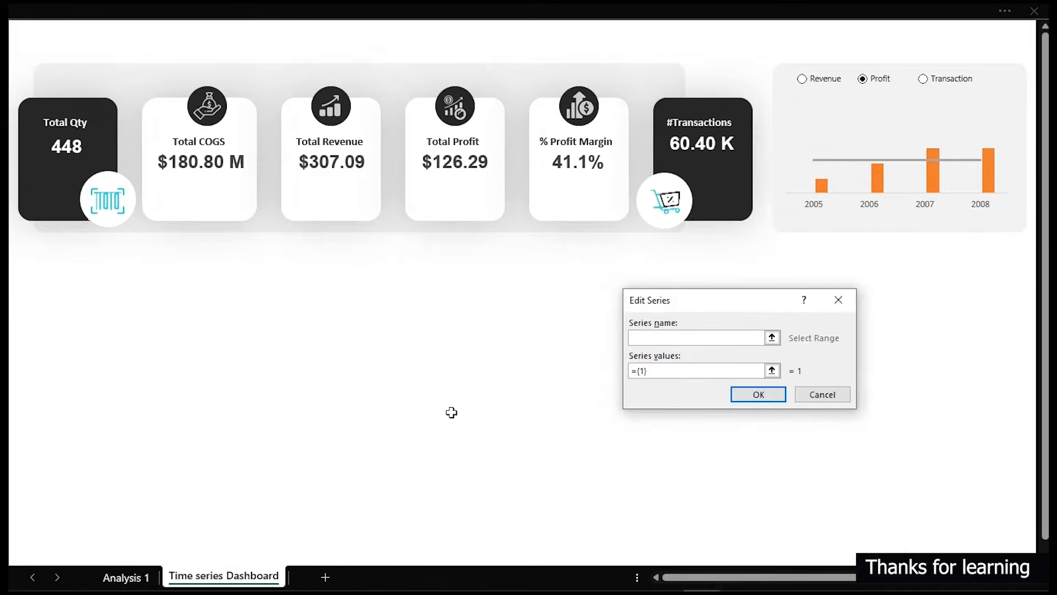
left_click(142, 575)
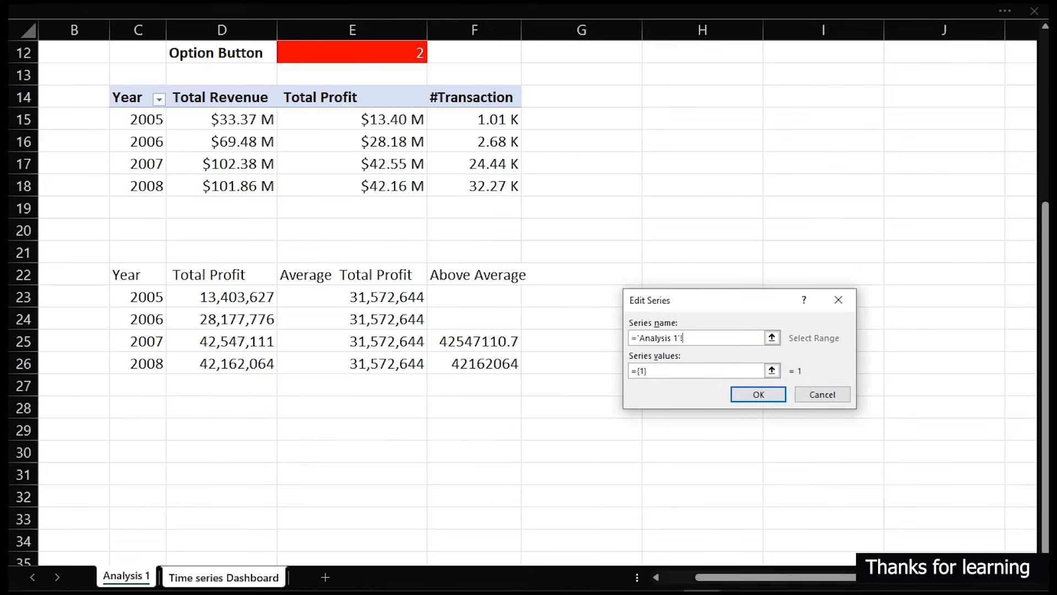
left_click(472, 274)
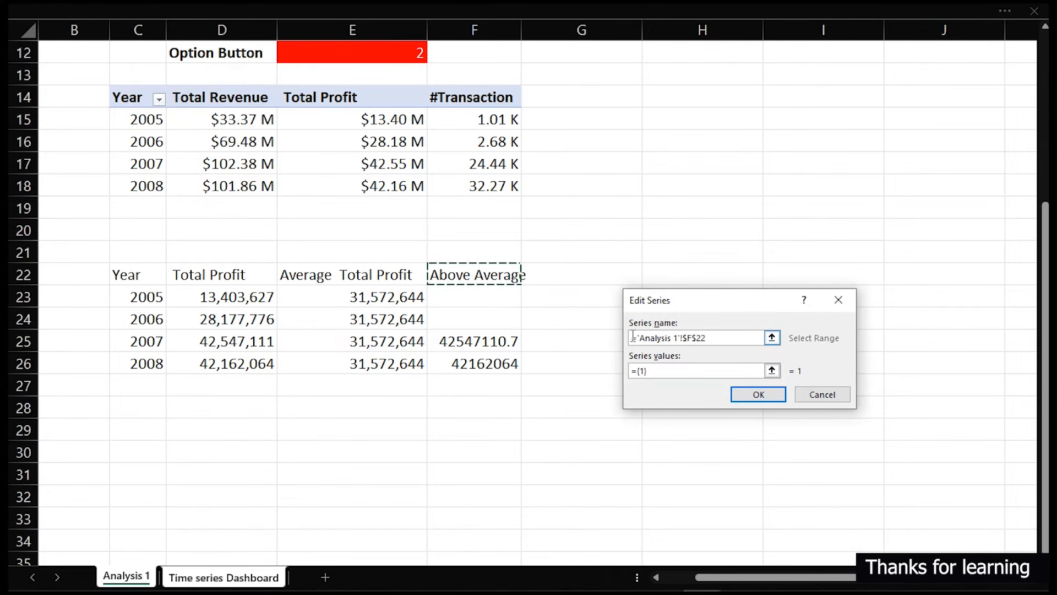
Set the new series' values to 'Analysis 1'!$F$23:$F$26 and apply the updated chart data source.
left_click_drag(653, 375, 627, 379)
key("Delete")
left_click(476, 296)
left_click_drag(476, 296, 479, 363)
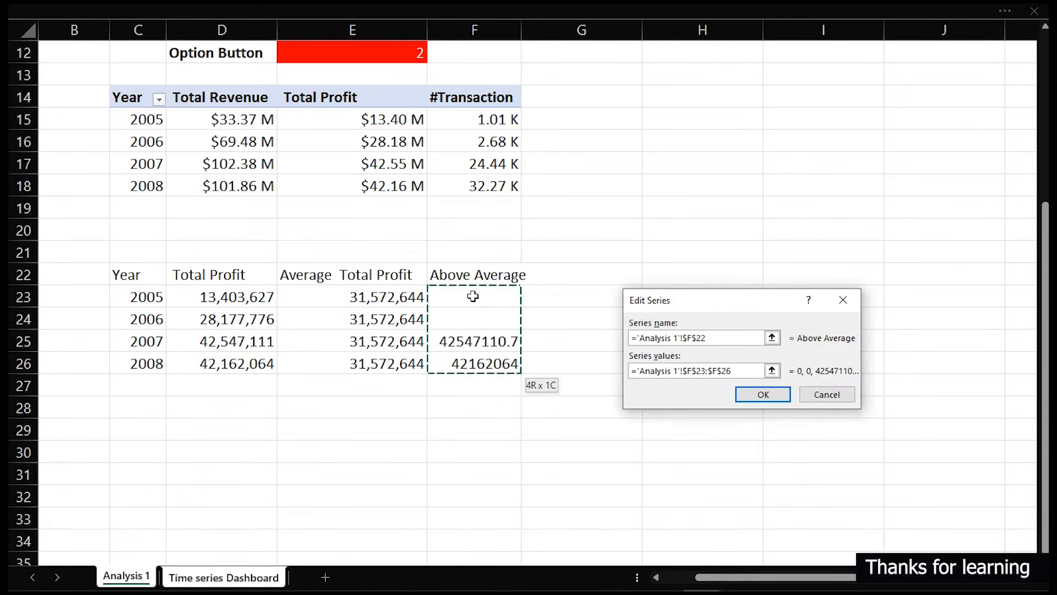
left_click(768, 397)
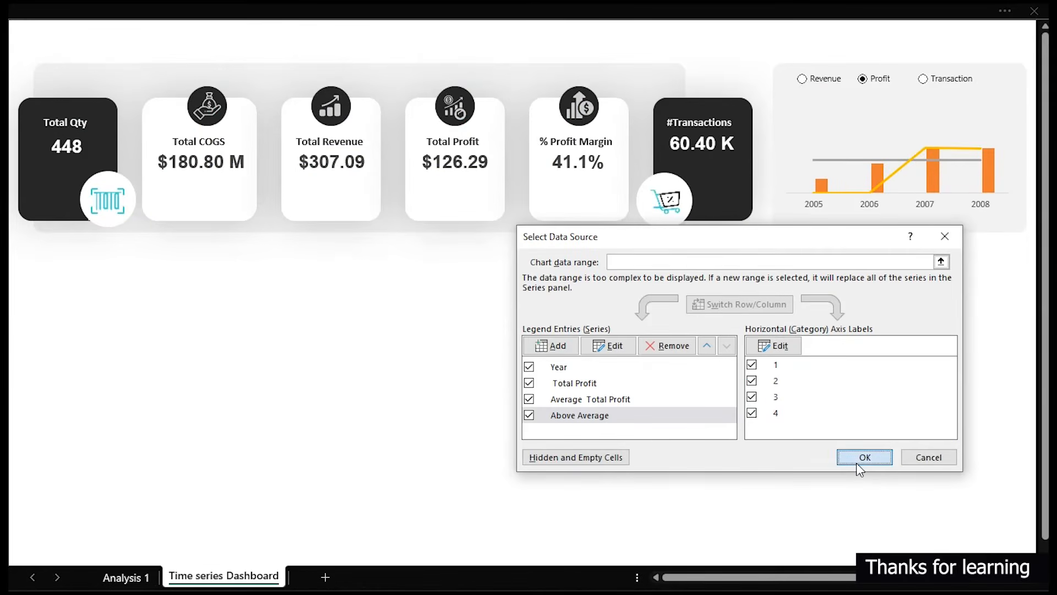
left_click(858, 462)
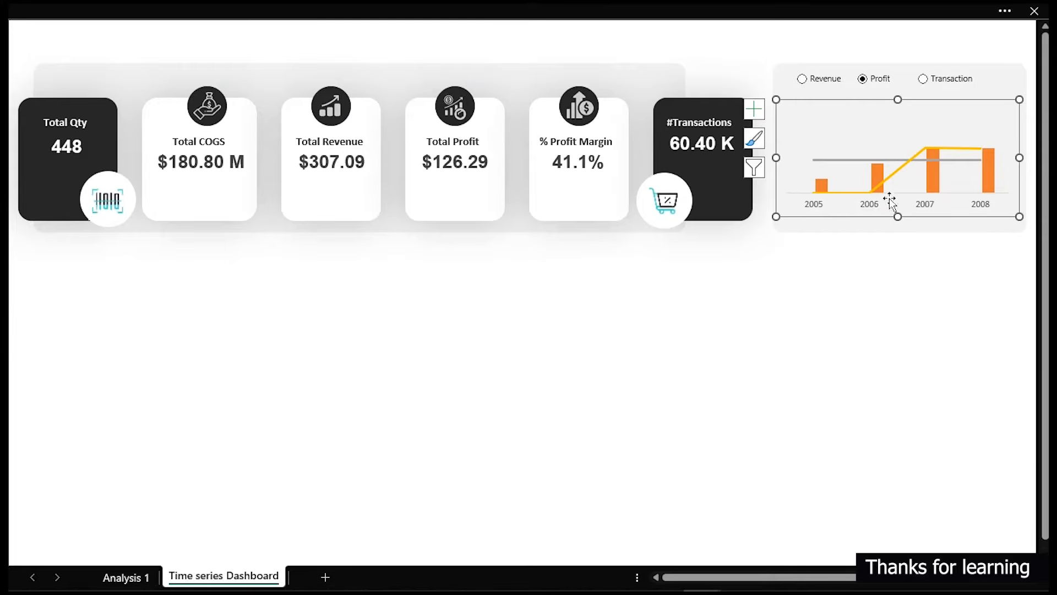
right_click(932, 178)
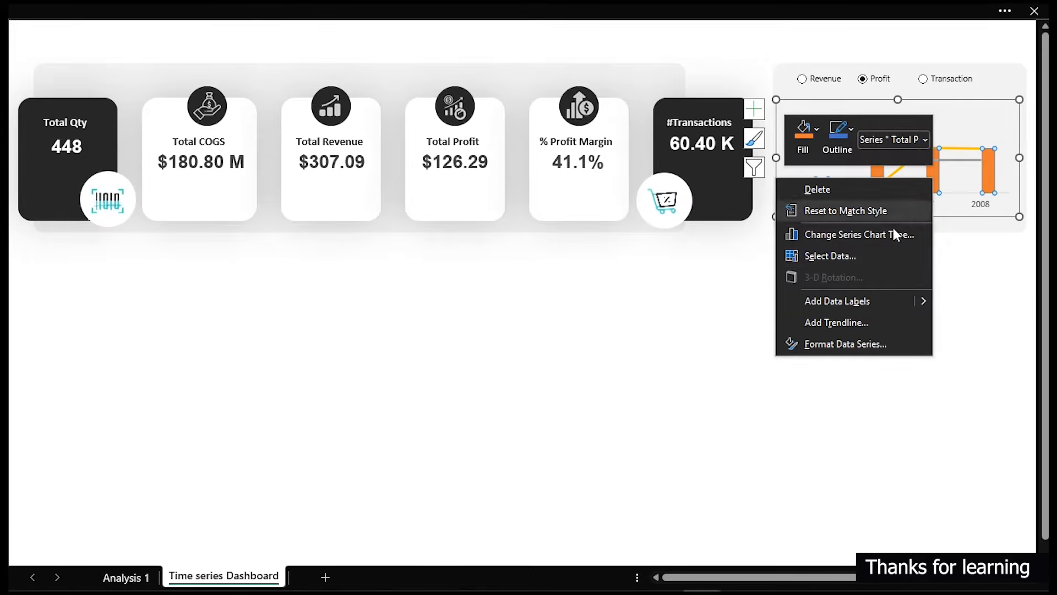
left_click(862, 234)
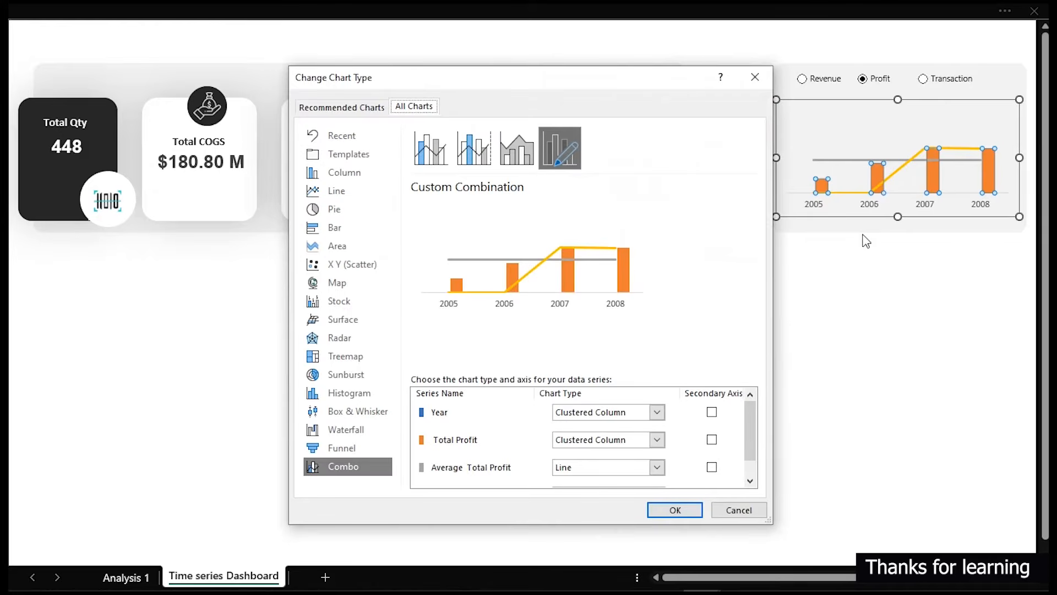
left_click(754, 515)
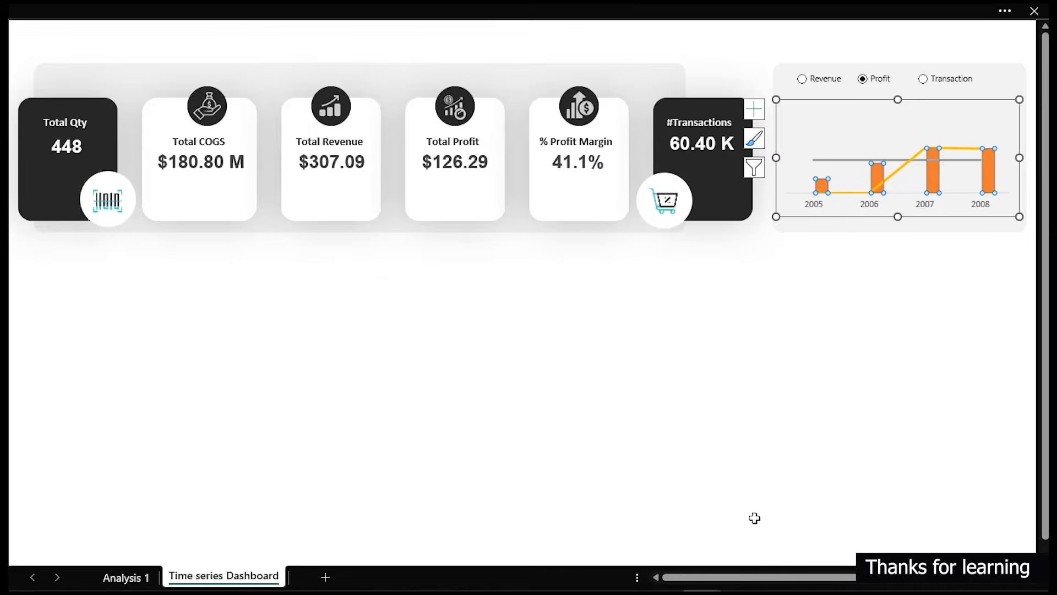
left_click(914, 396)
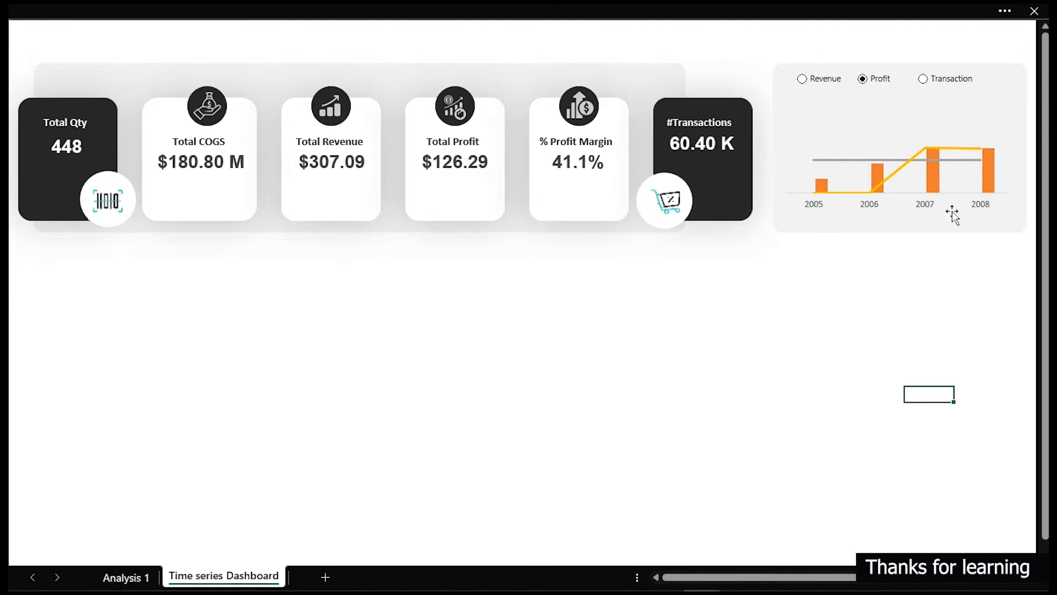
Change the Above Average series to a clustered column in the yearly profit chart and open the chart area formatting.
left_click(932, 177)
right_click(932, 177)
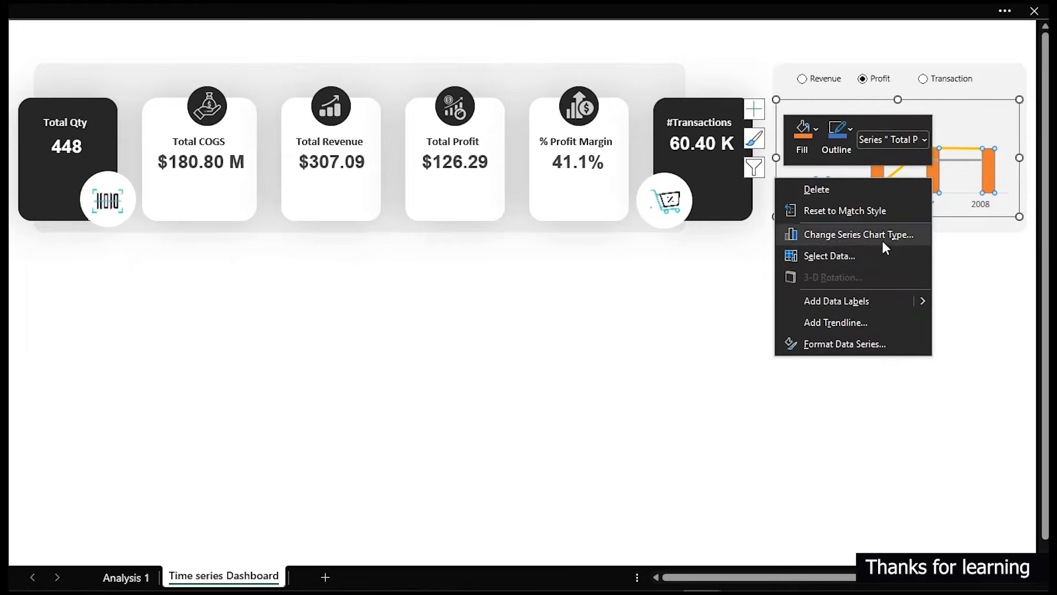
left_click(884, 237)
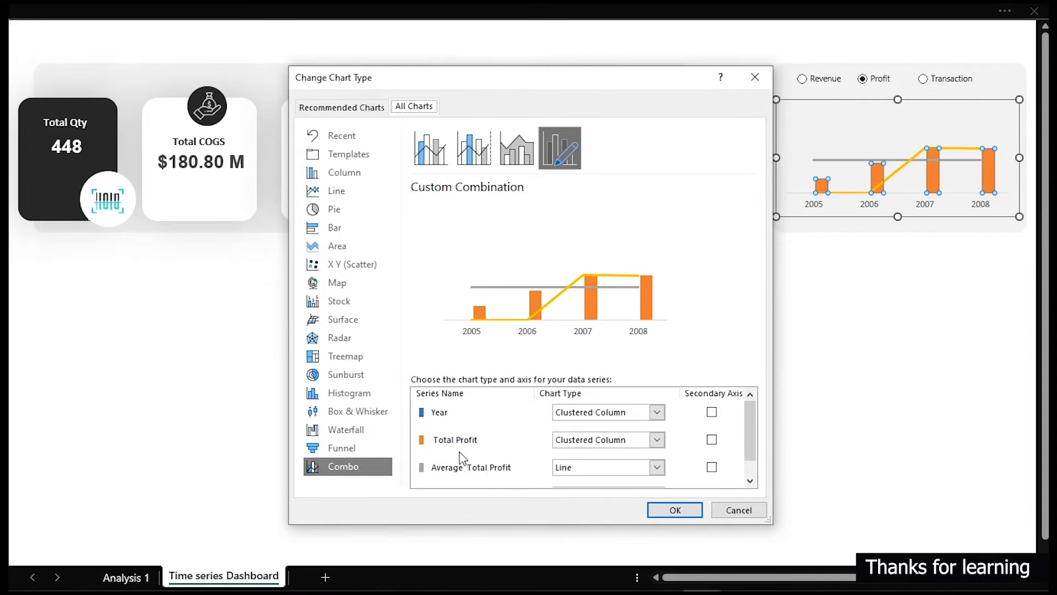
left_click_drag(748, 438, 750, 453)
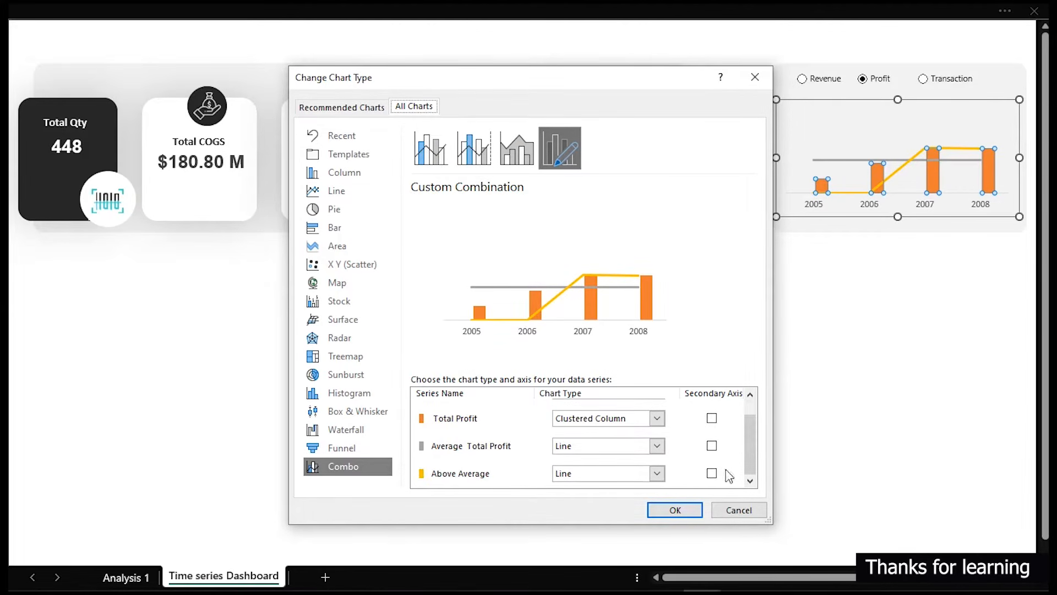
left_click(655, 473)
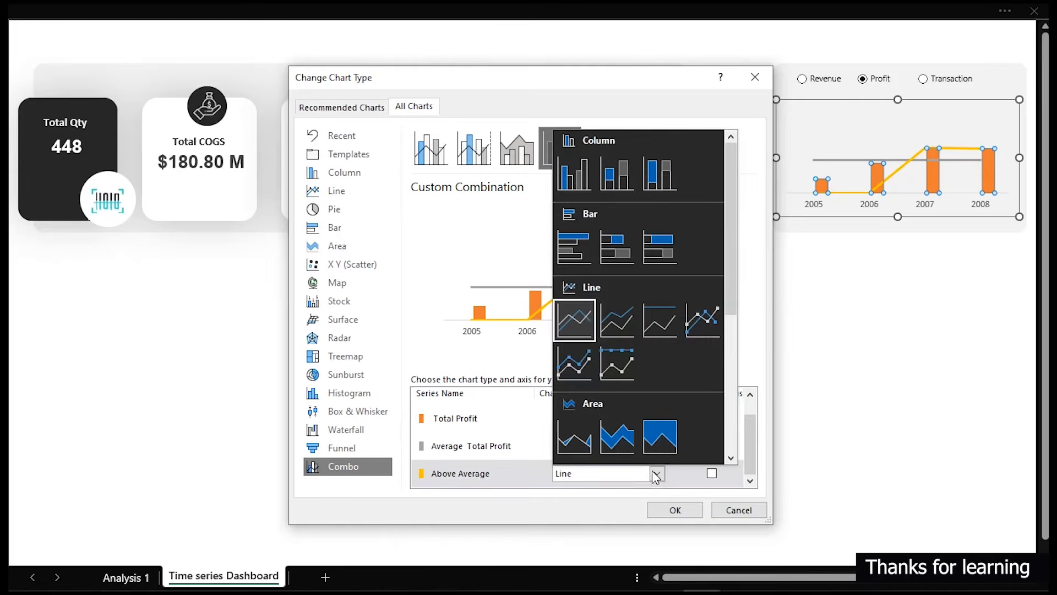
left_click(582, 175)
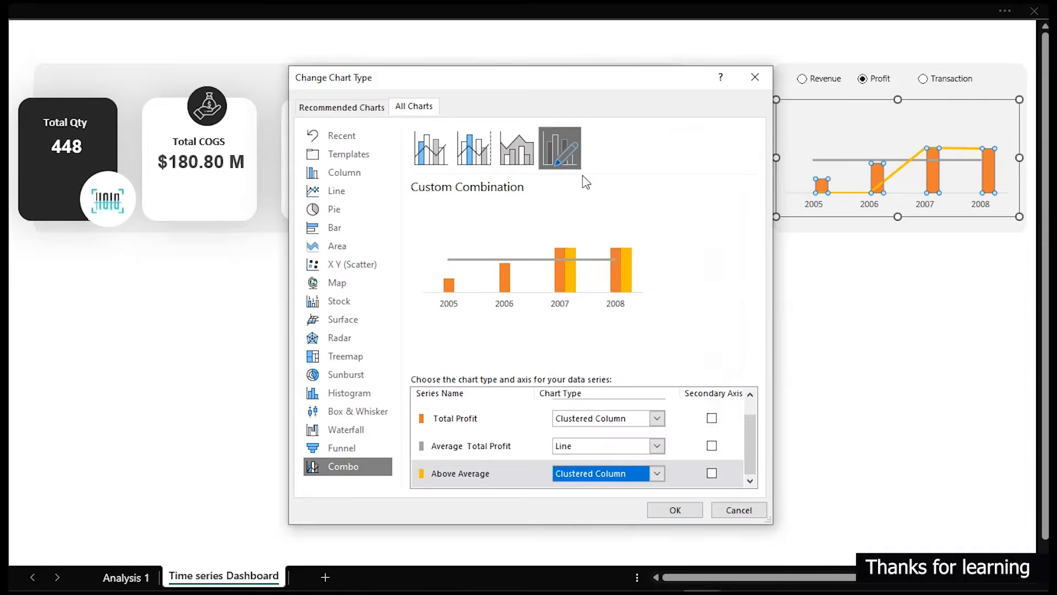
left_click(674, 509)
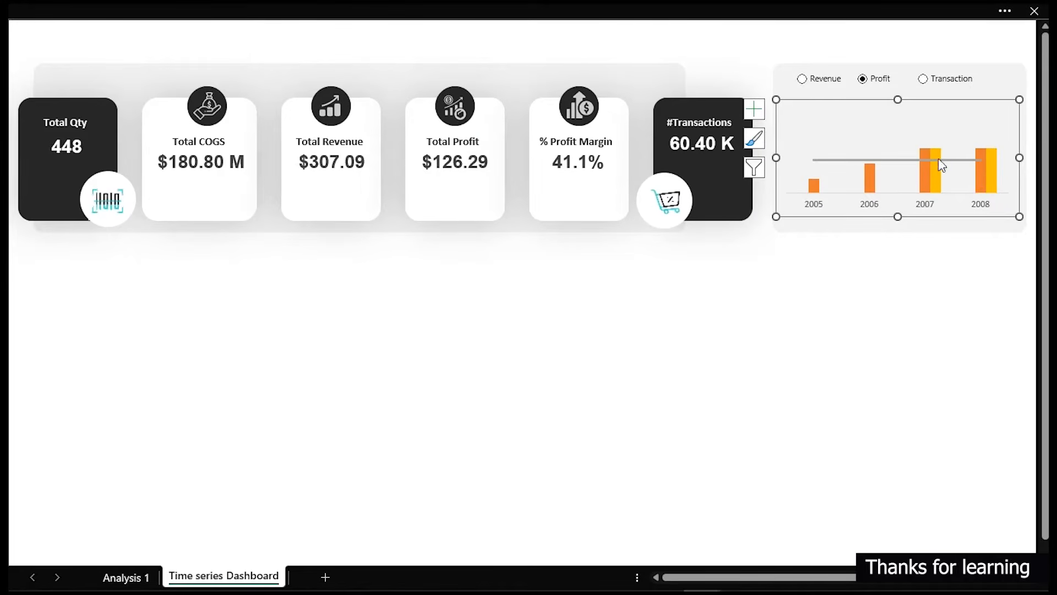
double_click(938, 107)
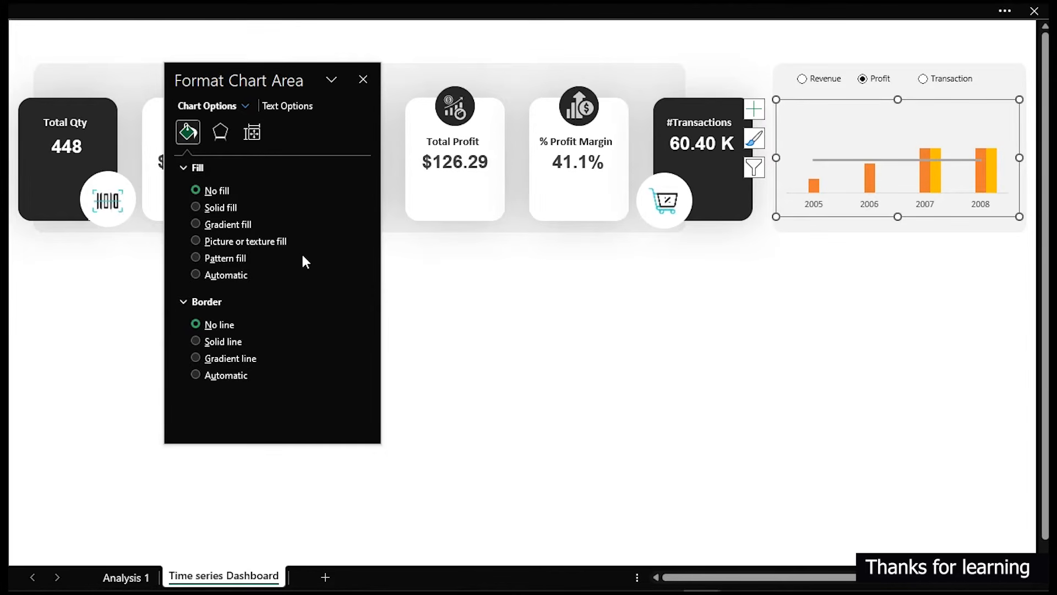
Switch to the finished Adventure Works Sales Analysis workbook and filter its dashboard to May.
mouse_move(476, 584)
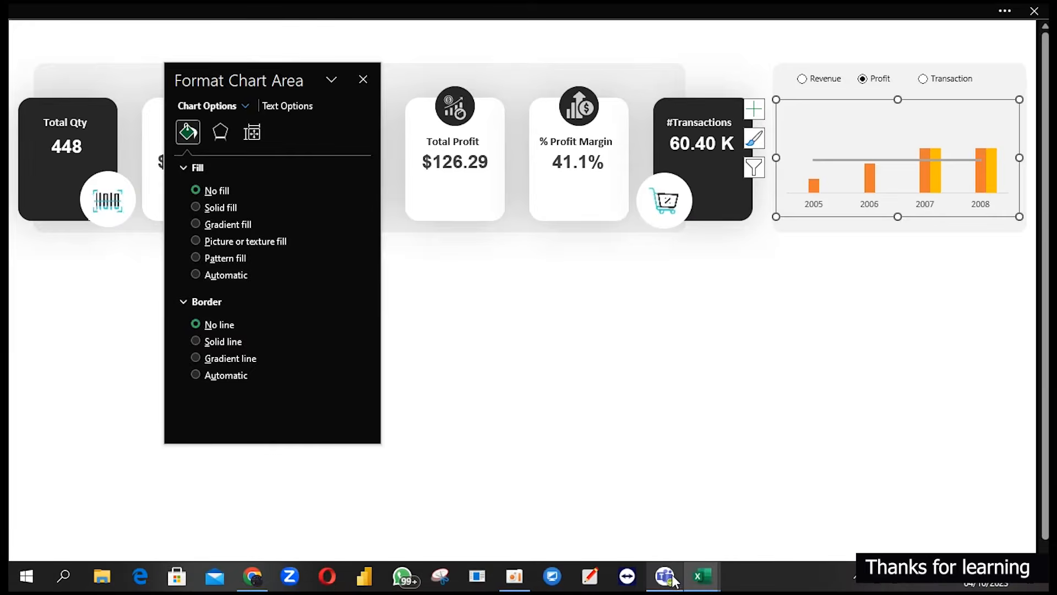
mouse_move(702, 576)
left_click(650, 540)
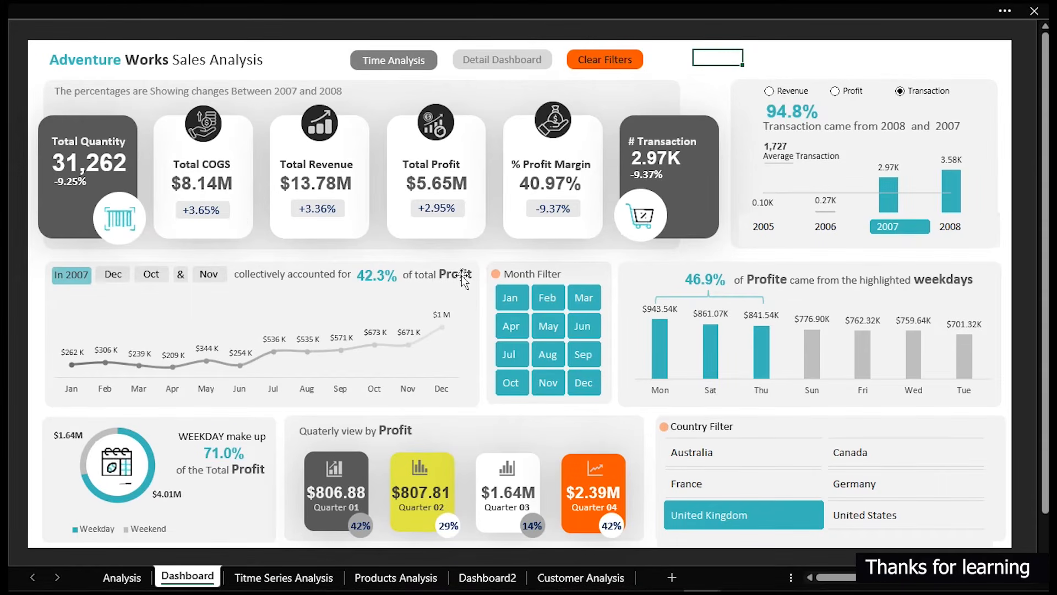
left_click(548, 327)
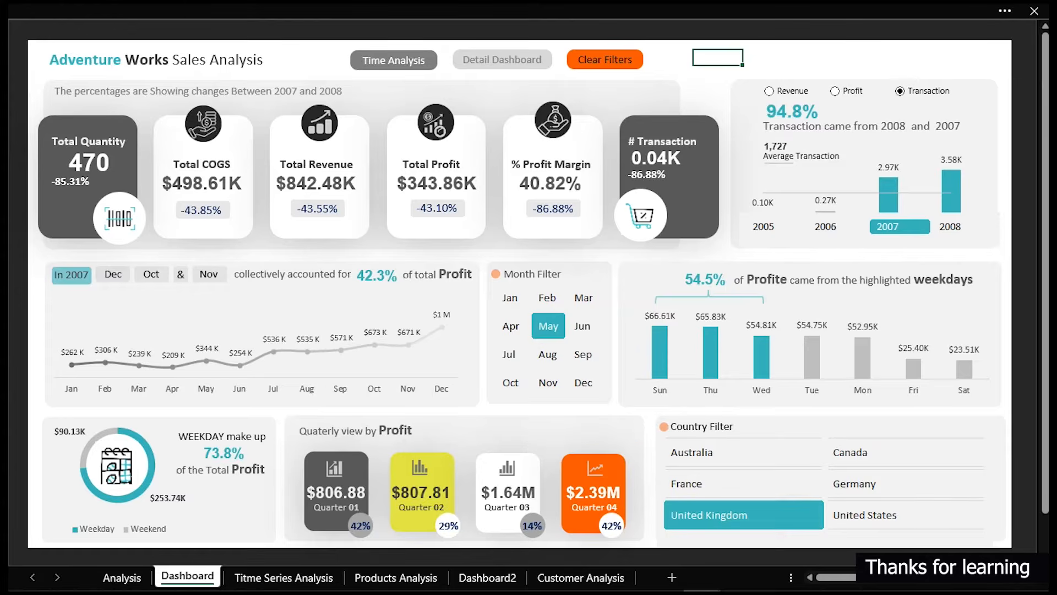
Outline the teal-highlighted year, month, country, columns and percentages on the sample dashboard, and clear the annotations.
left_click_drag(47, 259, 93, 285)
left_click_drag(349, 262, 403, 298)
left_click_drag(533, 307, 579, 348)
left_click_drag(631, 296, 779, 395)
left_click_drag(652, 483, 842, 537)
left_click_drag(871, 157, 972, 219)
mouse_move(766, 91)
left_mouse_down()
mouse_move(817, 113)
mouse_move(820, 133)
left_mouse_up()
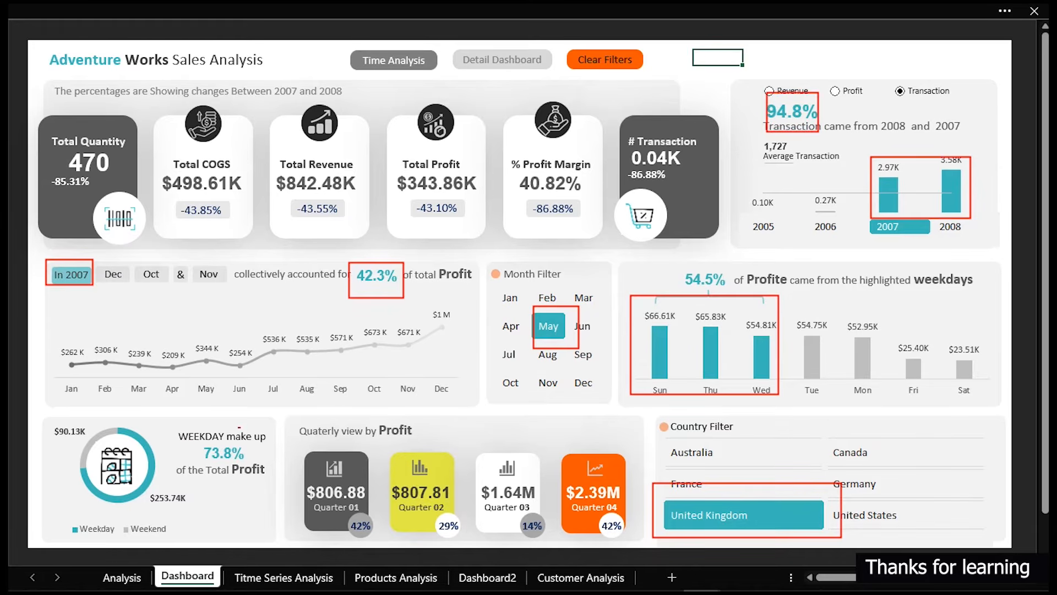
left_click_drag(186, 441, 259, 472)
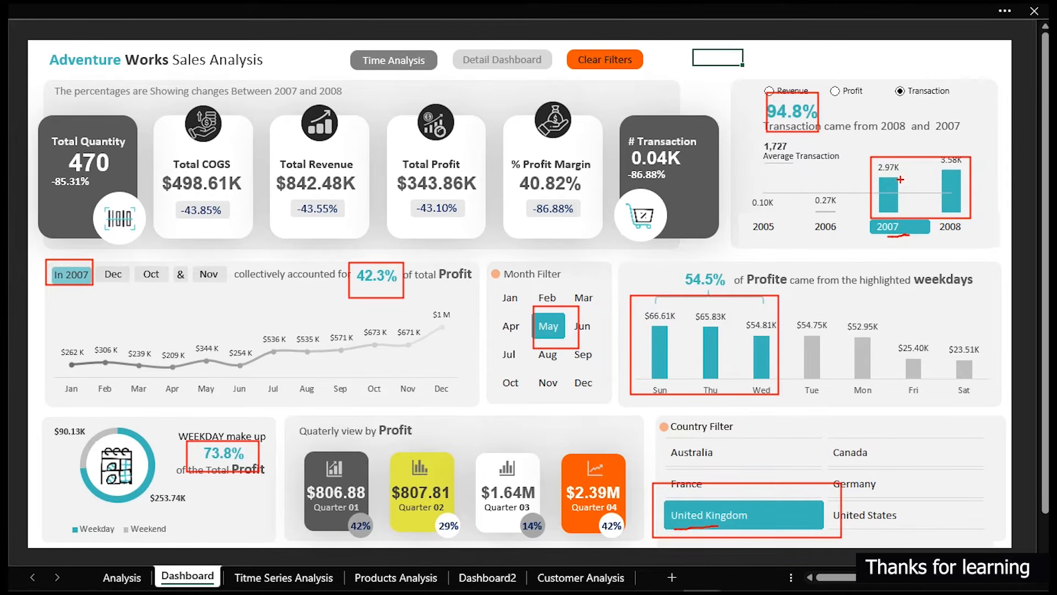
key("Escape")
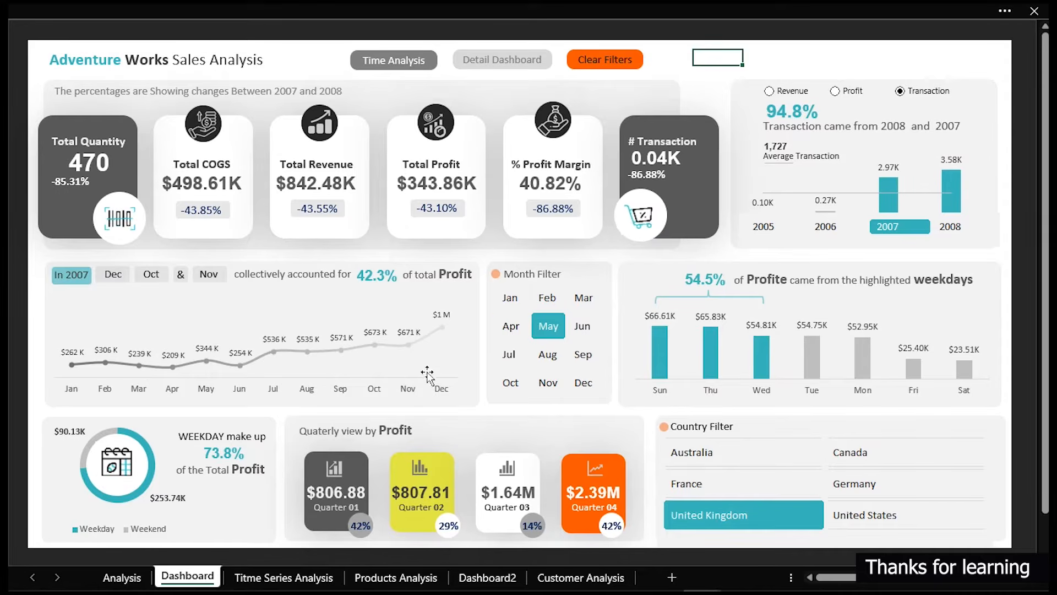
Switch to Chrome, search for adobe.color, open the Adobe Color site and dismiss its Google sign-in prompt.
mouse_move(245, 589)
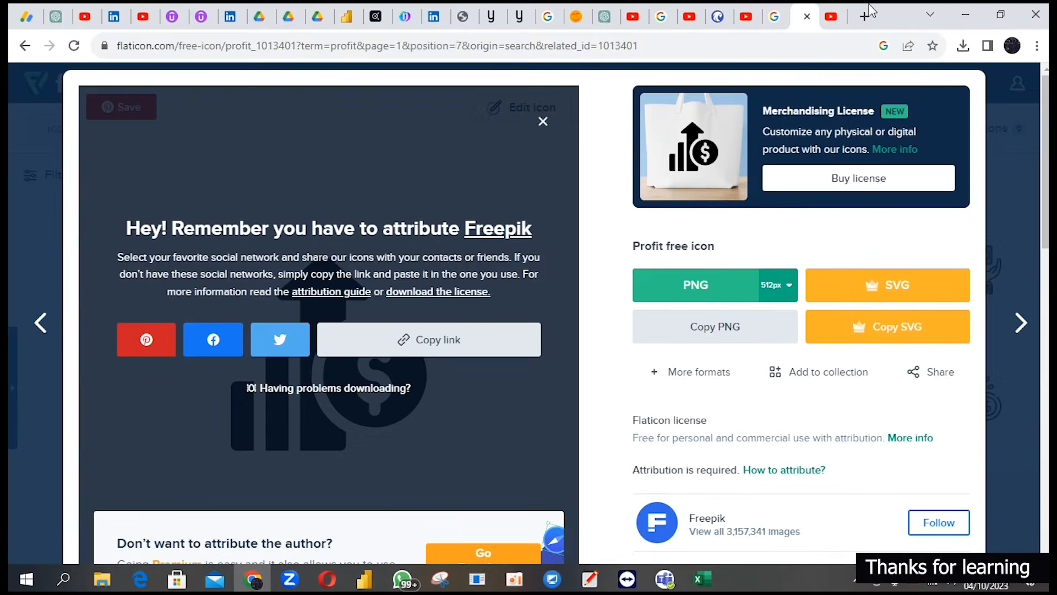
left_click(770, 47)
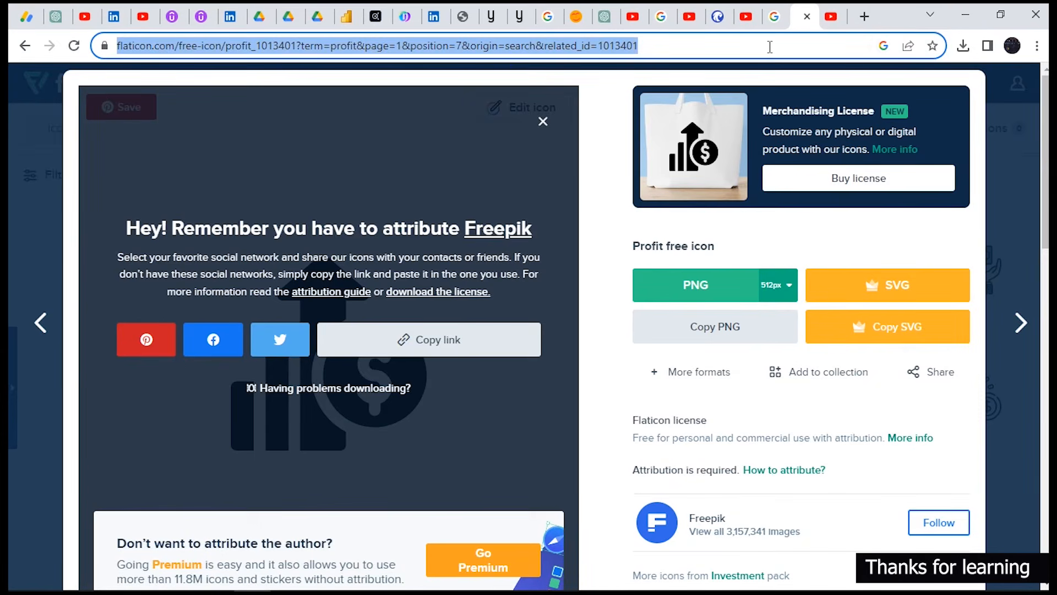
type("ado")
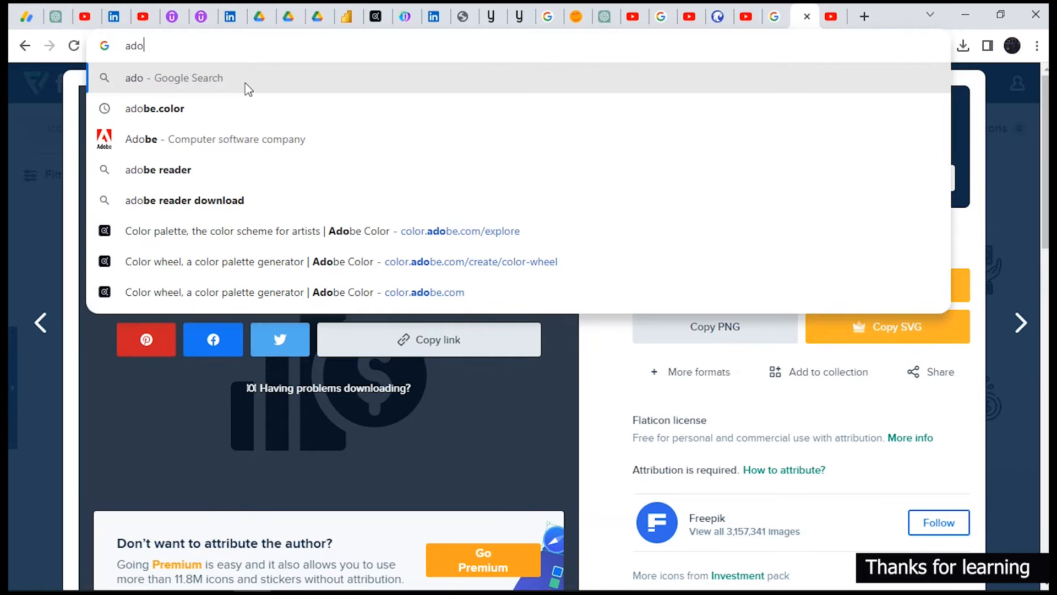
left_click(197, 118)
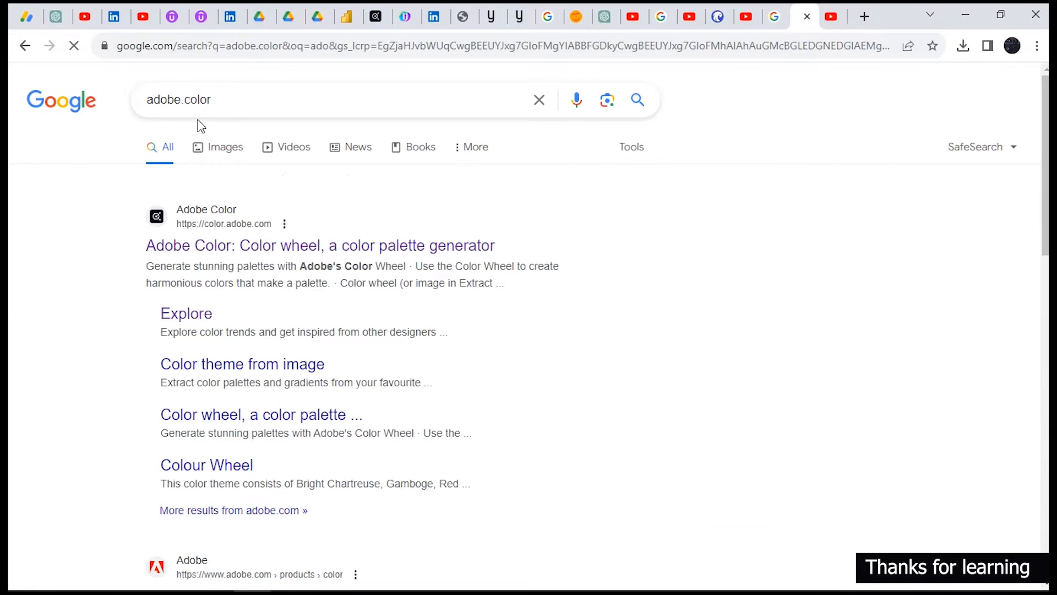
left_click(219, 215)
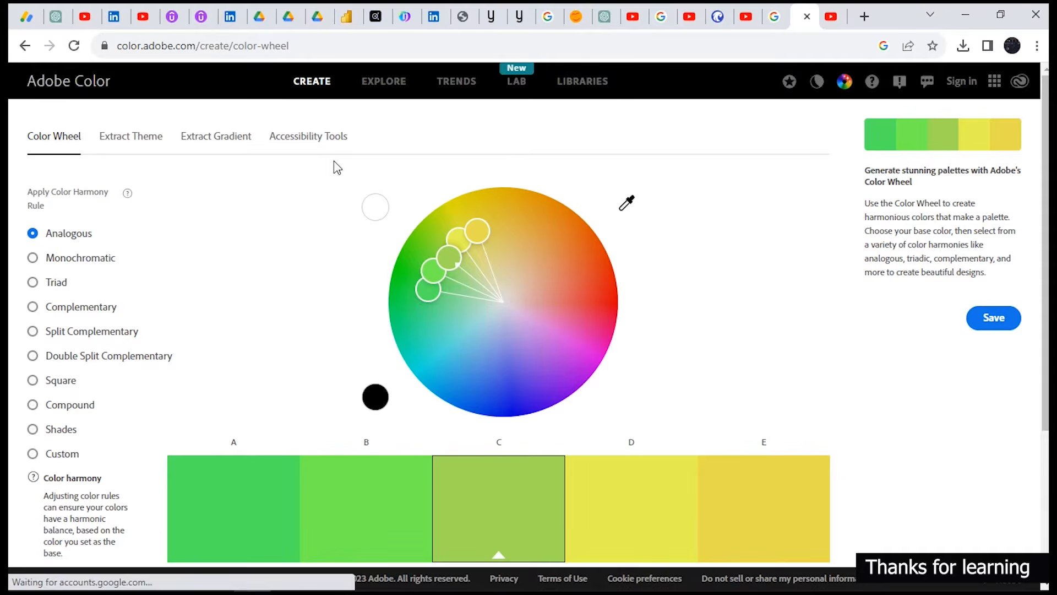
scroll(538, 343, "down", 4)
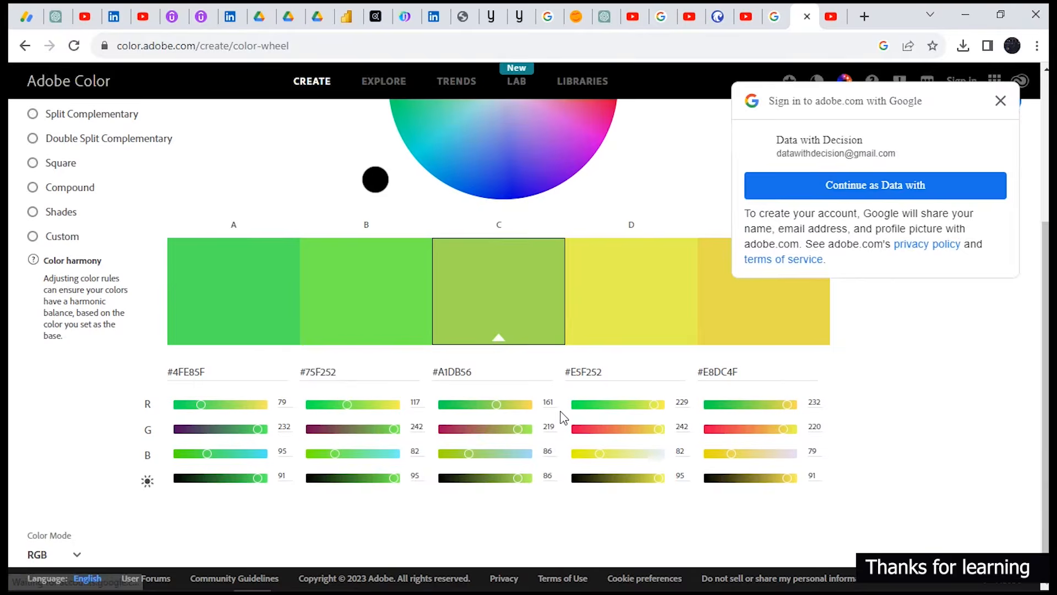
scroll(559, 395, "up", 4)
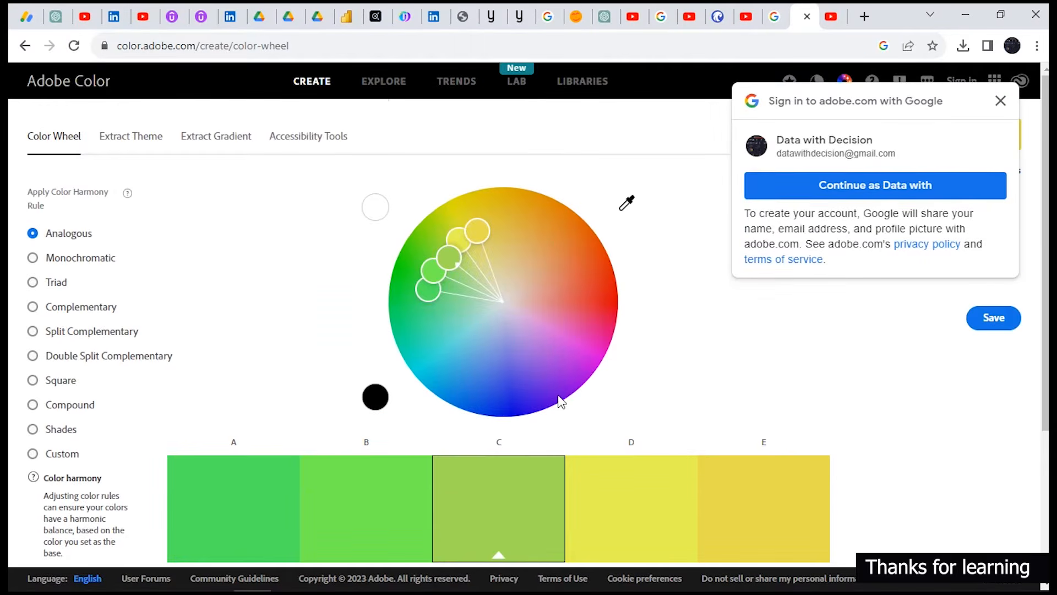
left_click(1001, 100)
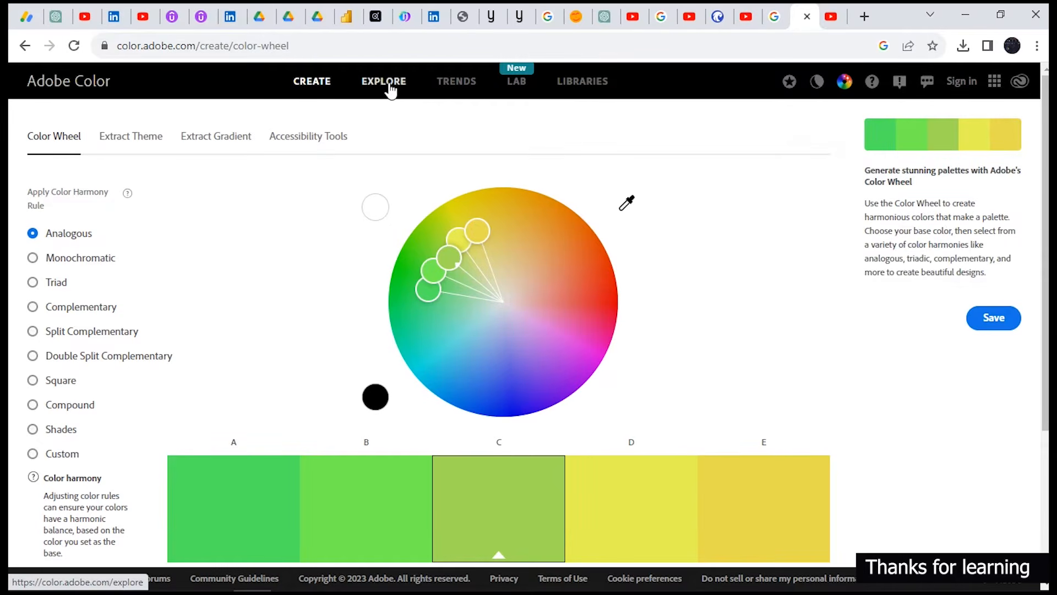
Open Adobe Color's Explore page and browse the suggested color themes.
left_click(390, 88)
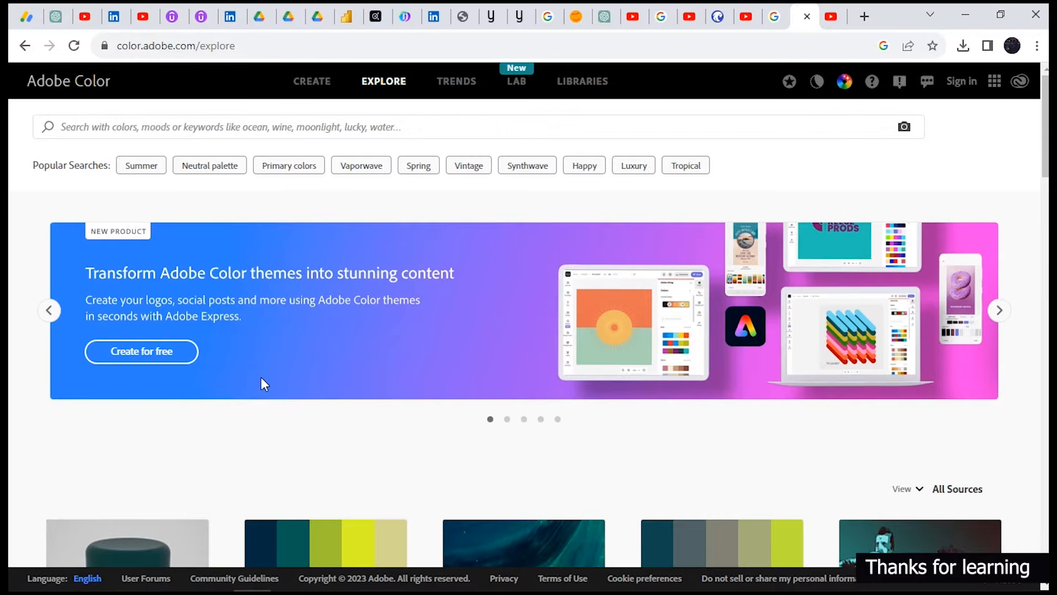
scroll(261, 378, "down", 4)
scroll(265, 401, "up", 4)
scroll(349, 413, "down", 5)
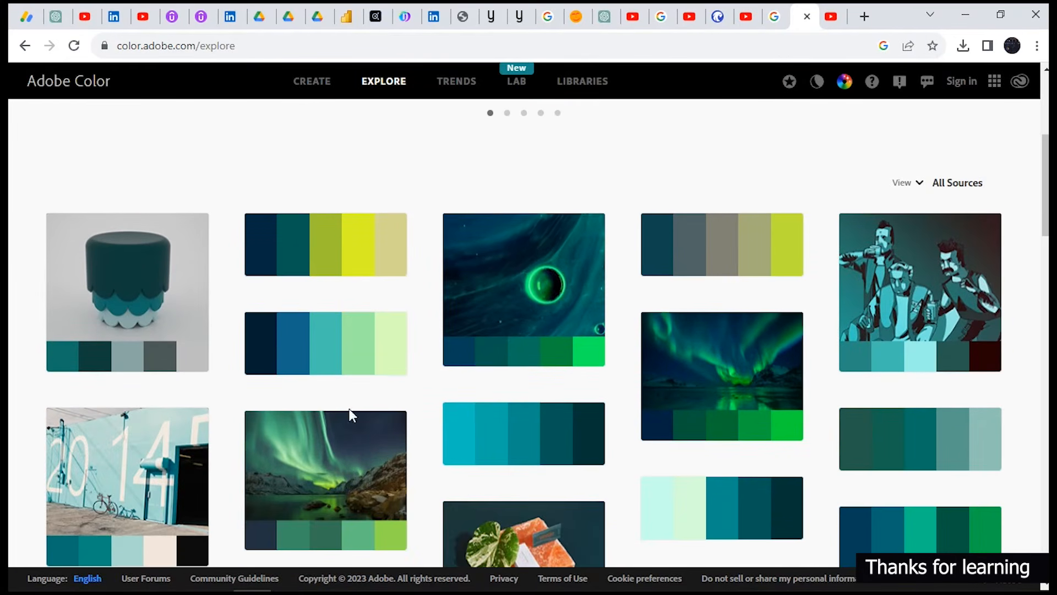
scroll(380, 424, "down", 8)
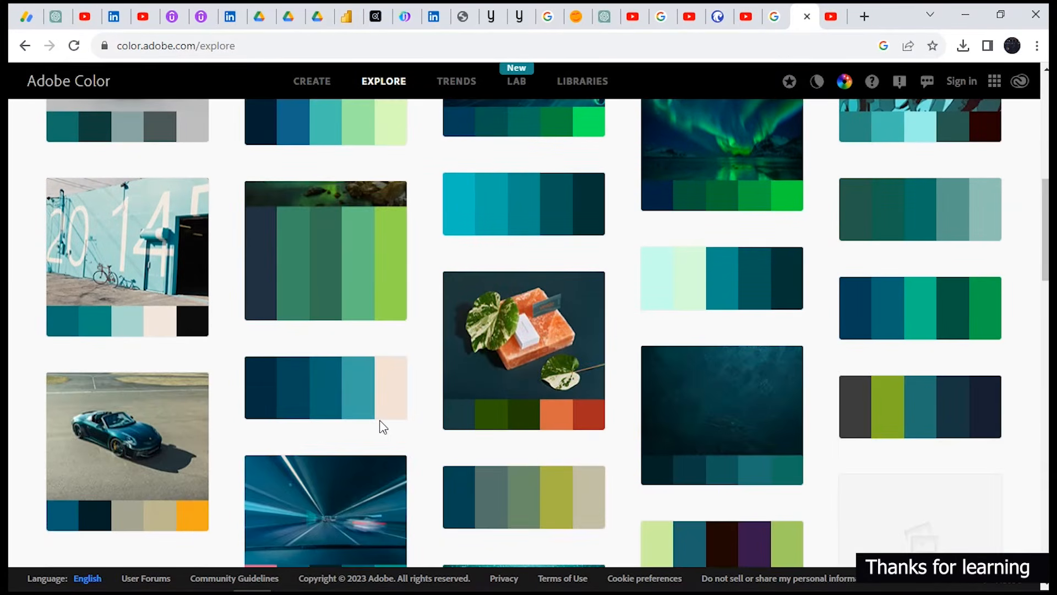
scroll(307, 376, "down", 3)
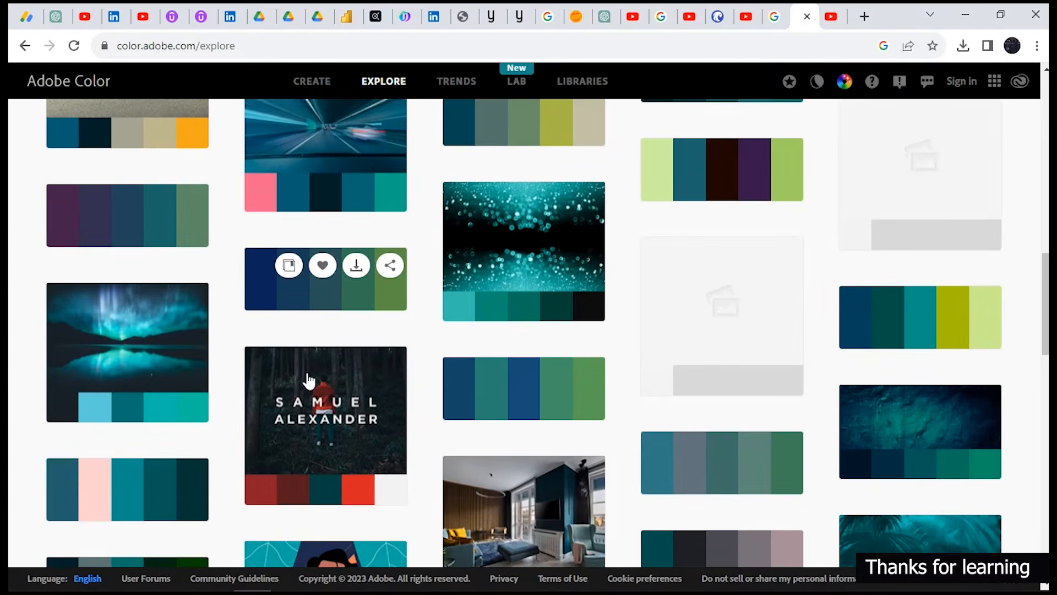
scroll(347, 273, "up", 14)
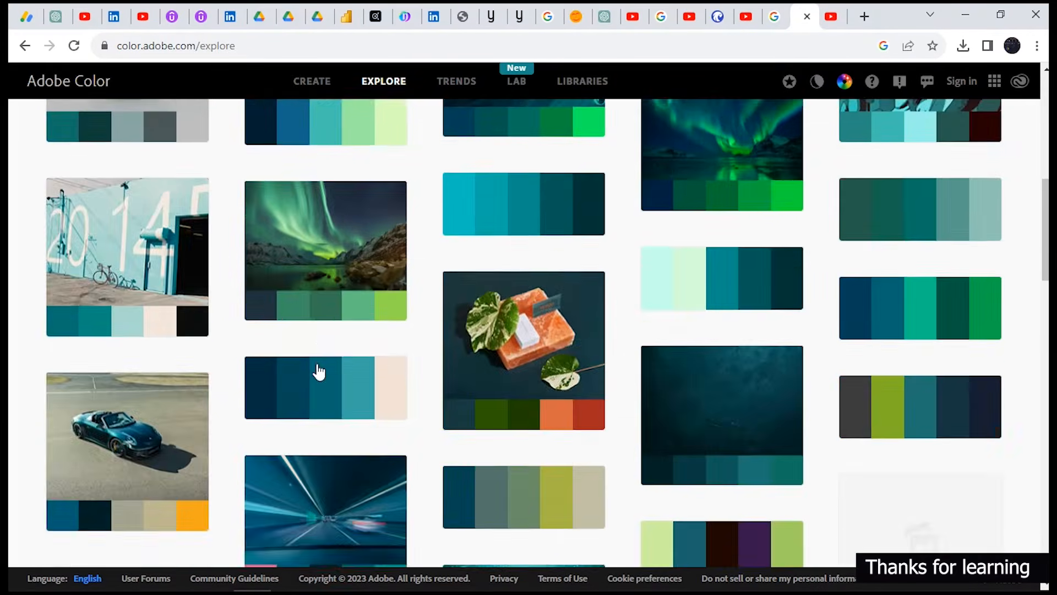
scroll(356, 196, "up", 1)
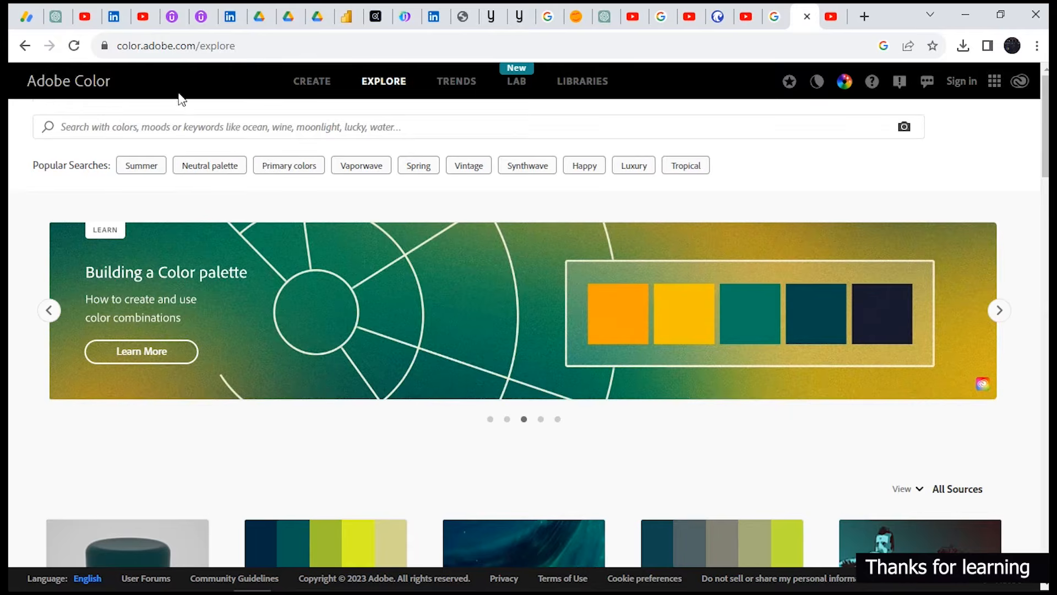
Search Adobe Color's Explore page for "white black" palettes.
left_click(165, 123)
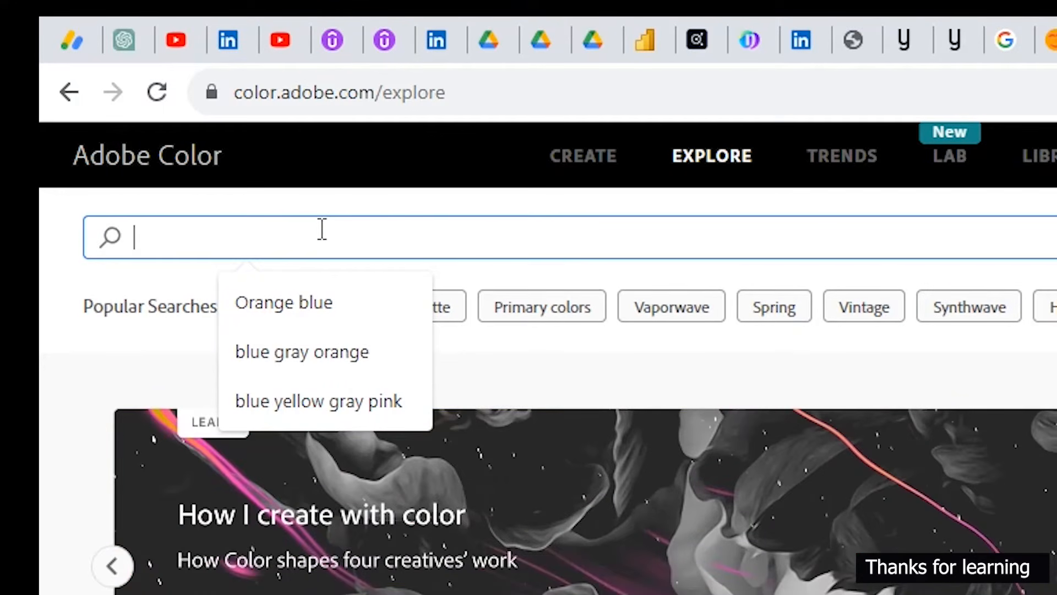
type("whi")
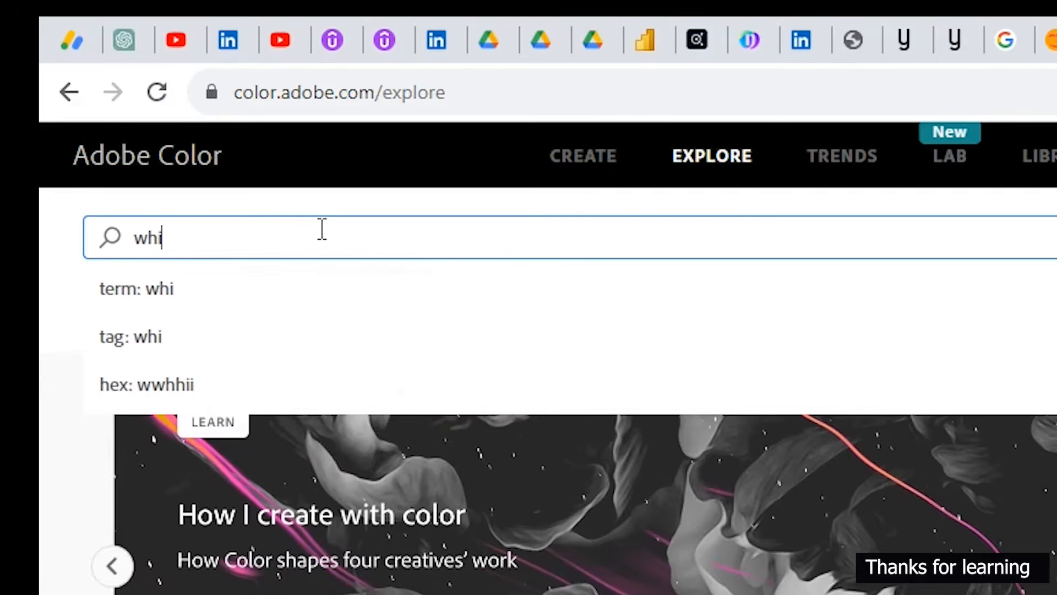
type("te blocdk")
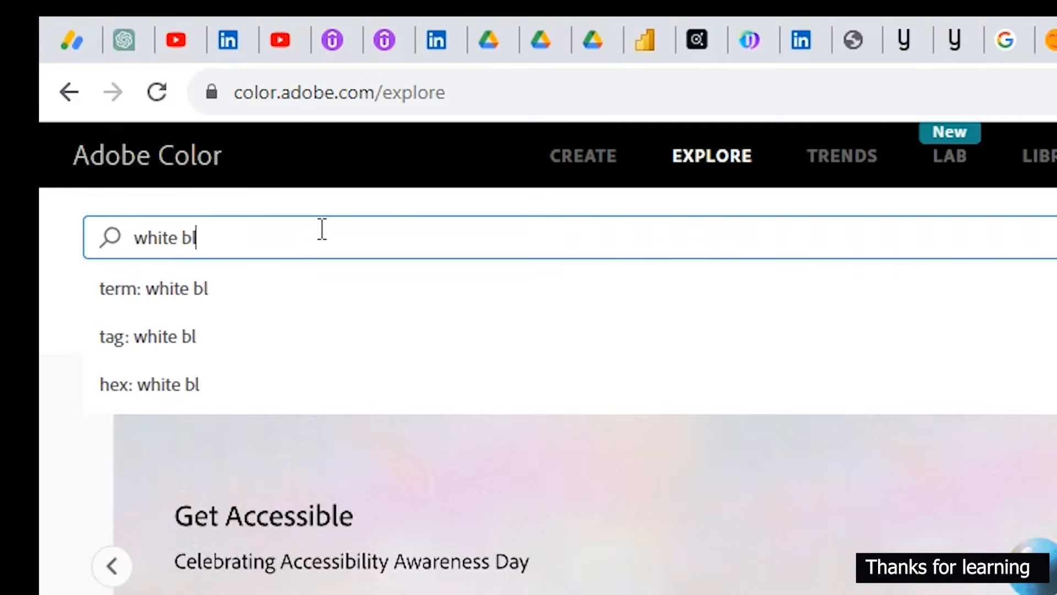
key("BackSpace")
key("BackSpace")
key("BackSpace")
key("BackSpace")
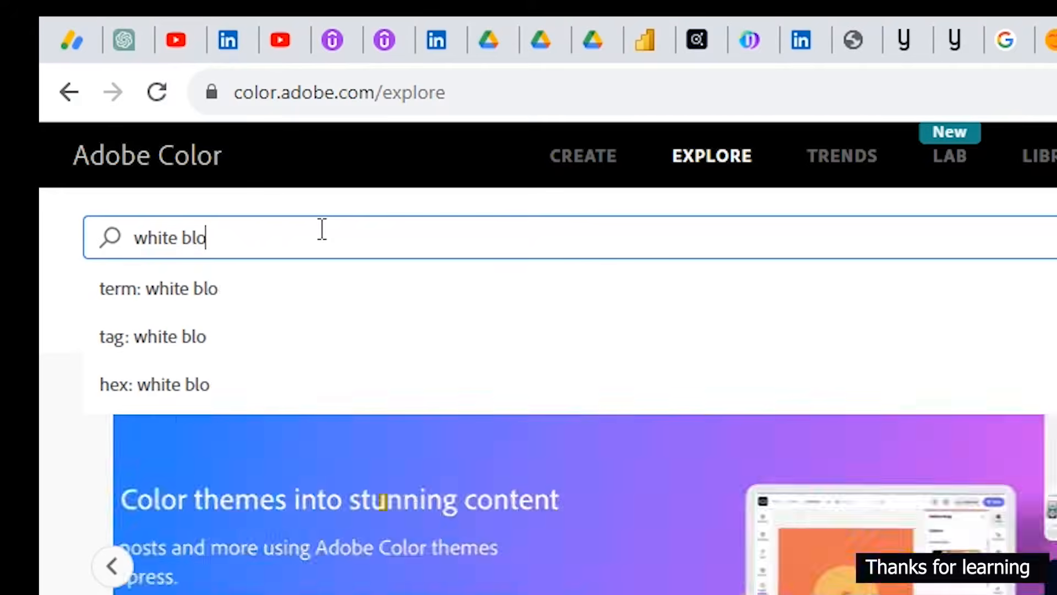
type("ak")
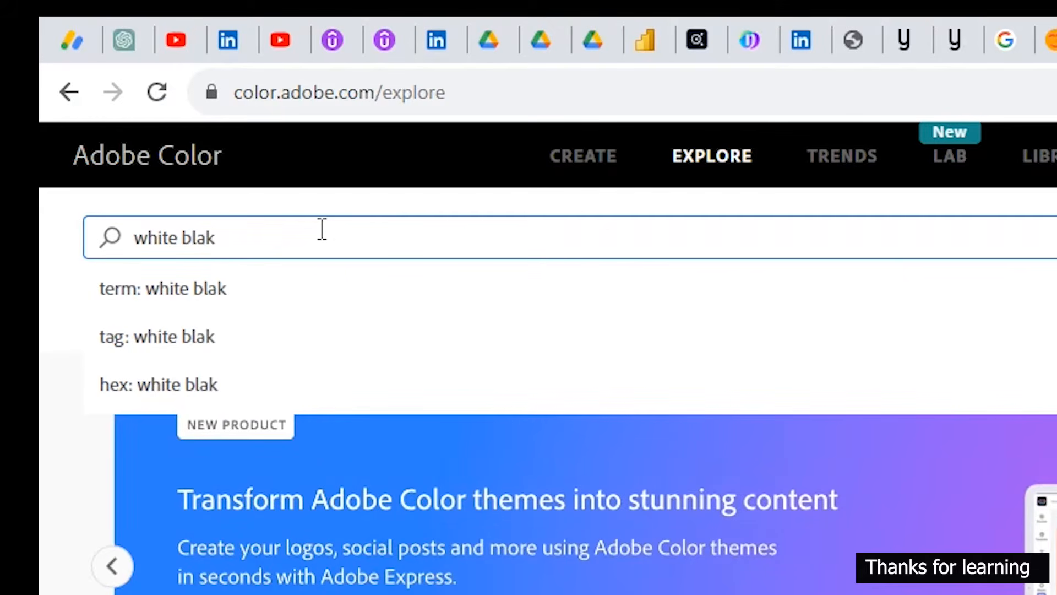
key("BackSpace")
type("ck")
key("Return")
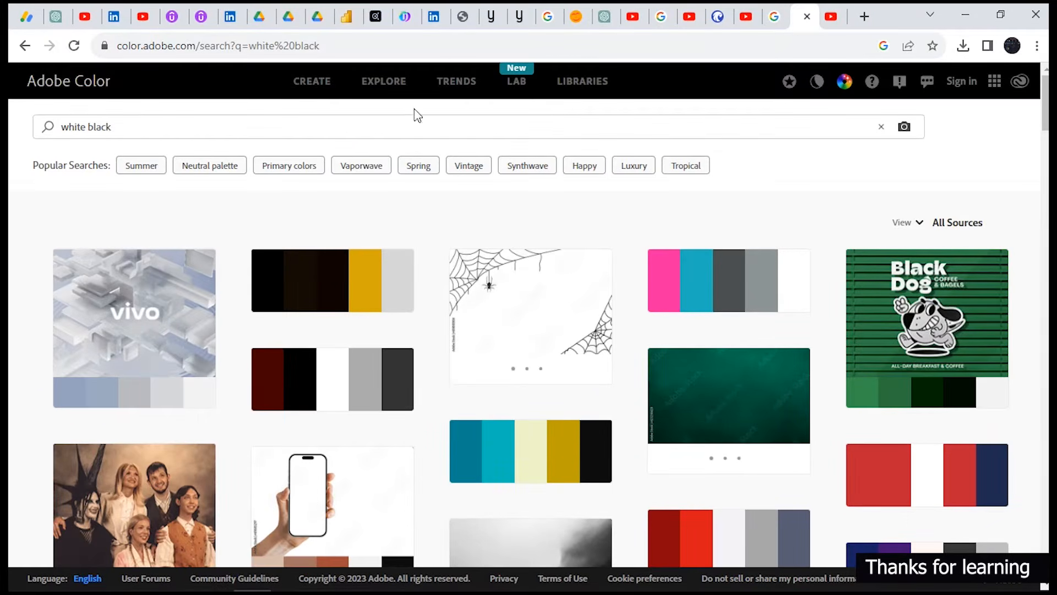
Look through the "white black" palettes on Adobe Color, and switch back to the Excel workbook.
scroll(449, 361, "down", 3)
scroll(448, 366, "down", 3)
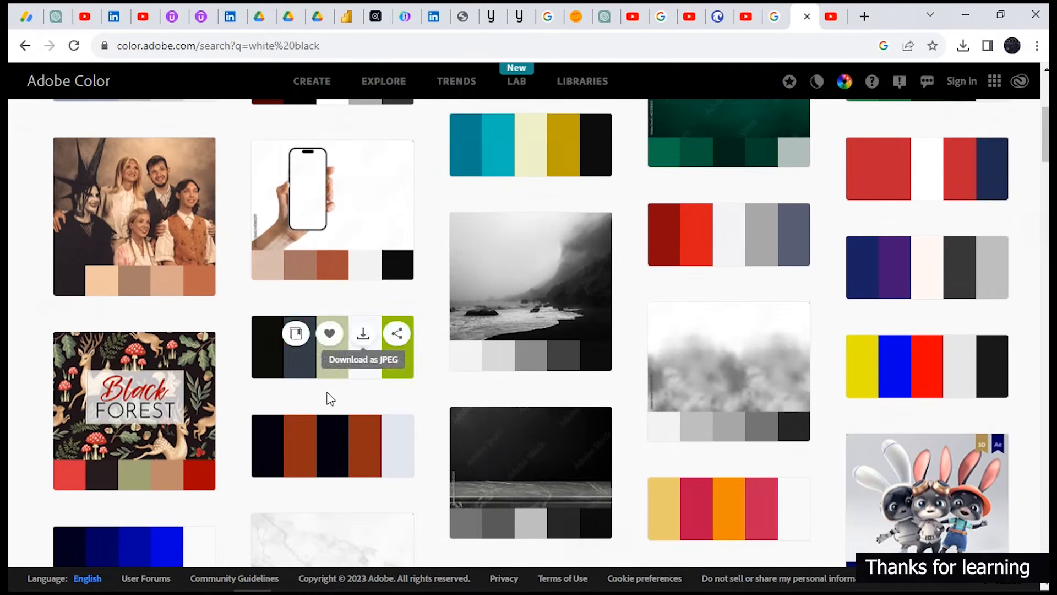
scroll(336, 463, "down", 2)
scroll(334, 466, "down", 3)
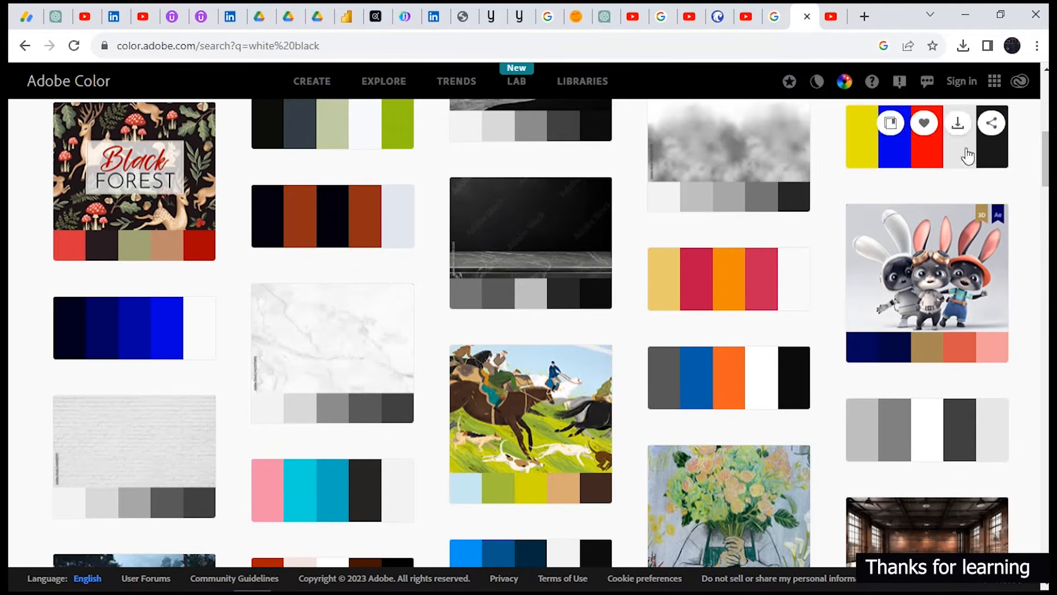
left_click(968, 14)
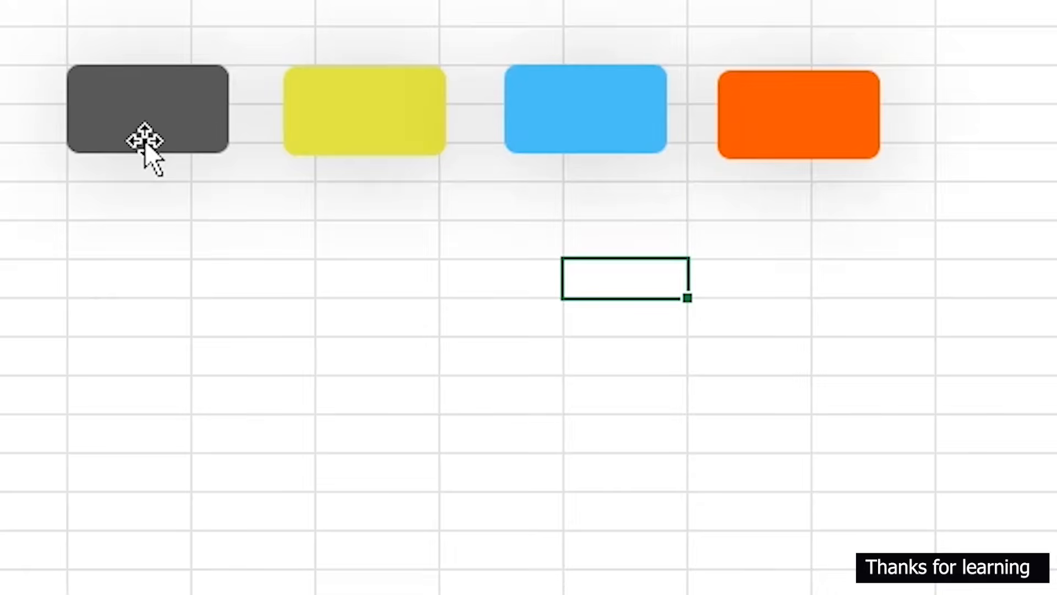
Outline the four color swatches on Sheet2, mark the orange and other swatches individually, and clear the annotations.
key("ctrl+2")
mouse_move(31, 23)
left_mouse_down()
mouse_move(859, 258)
mouse_move(1009, 220)
left_mouse_up()
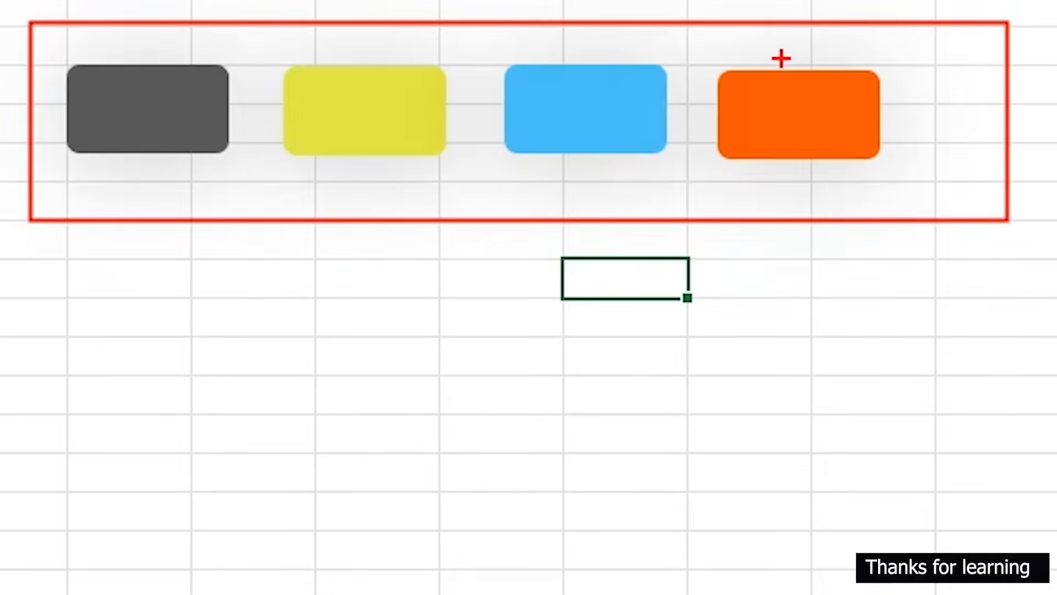
left_click_drag(712, 48, 909, 187)
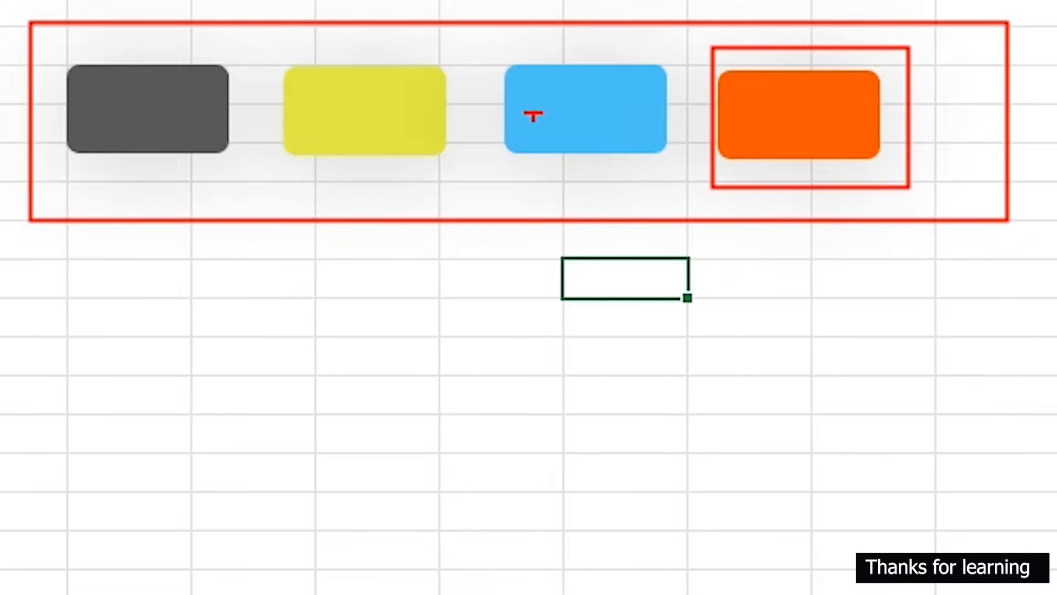
left_click_drag(524, 86, 540, 113)
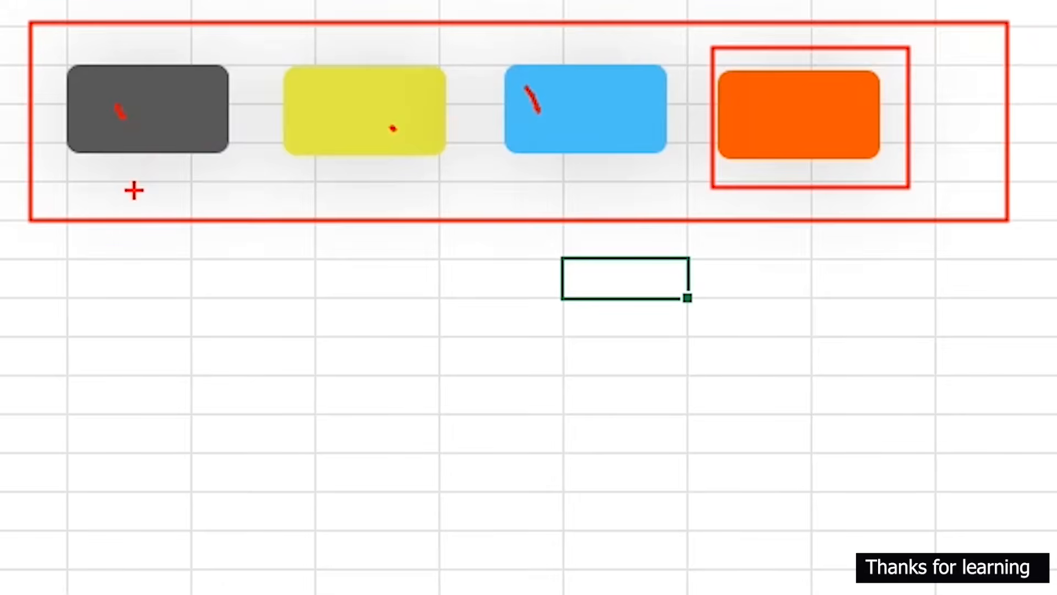
key("Escape")
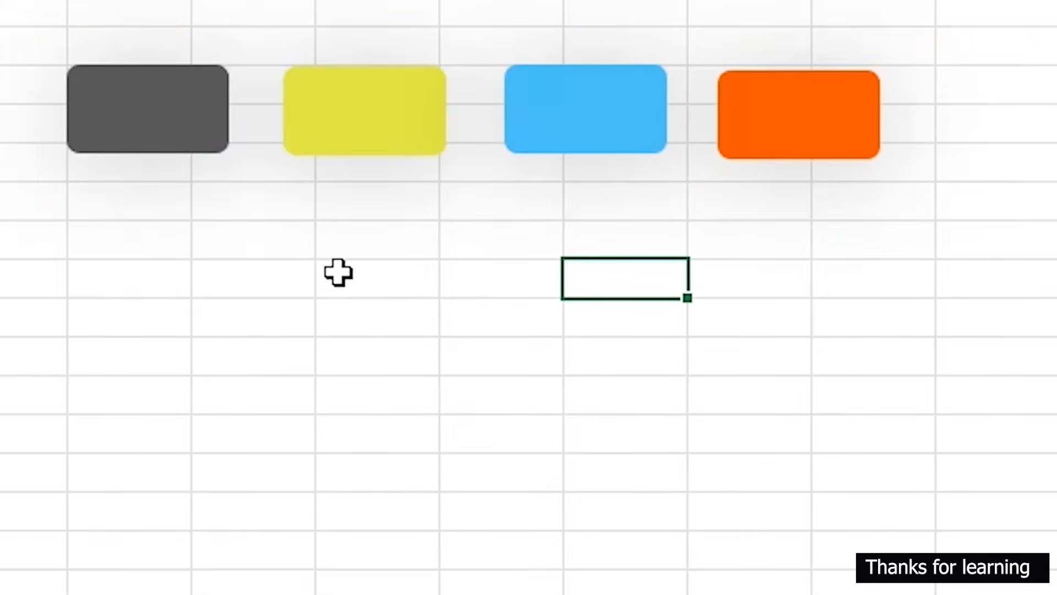
Copy the orange rectangle from Sheet2 onto the empty area of the Time series Dashboard sheet.
left_click(815, 150)
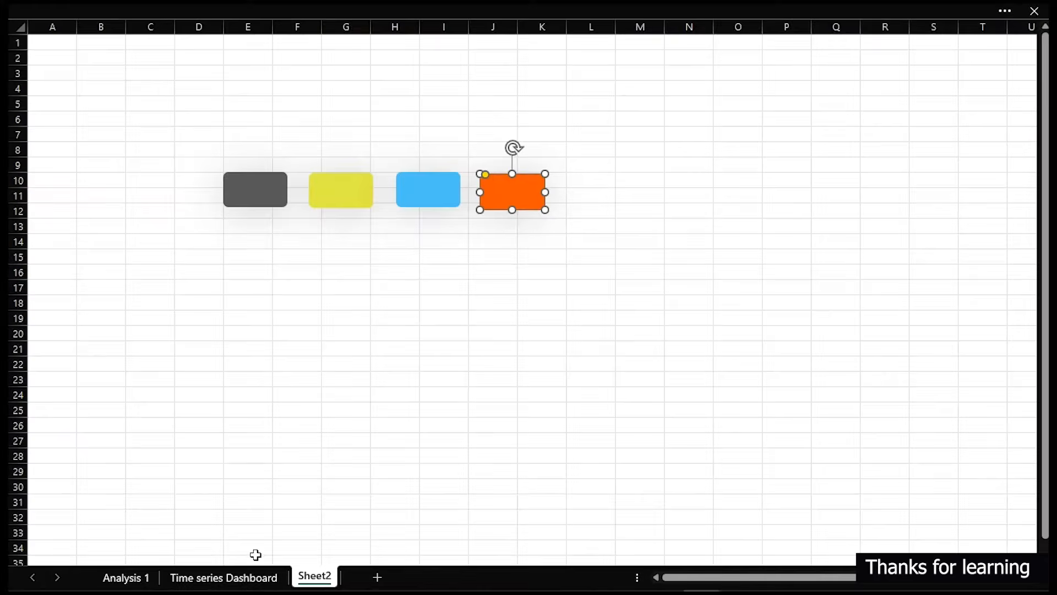
left_click(242, 576)
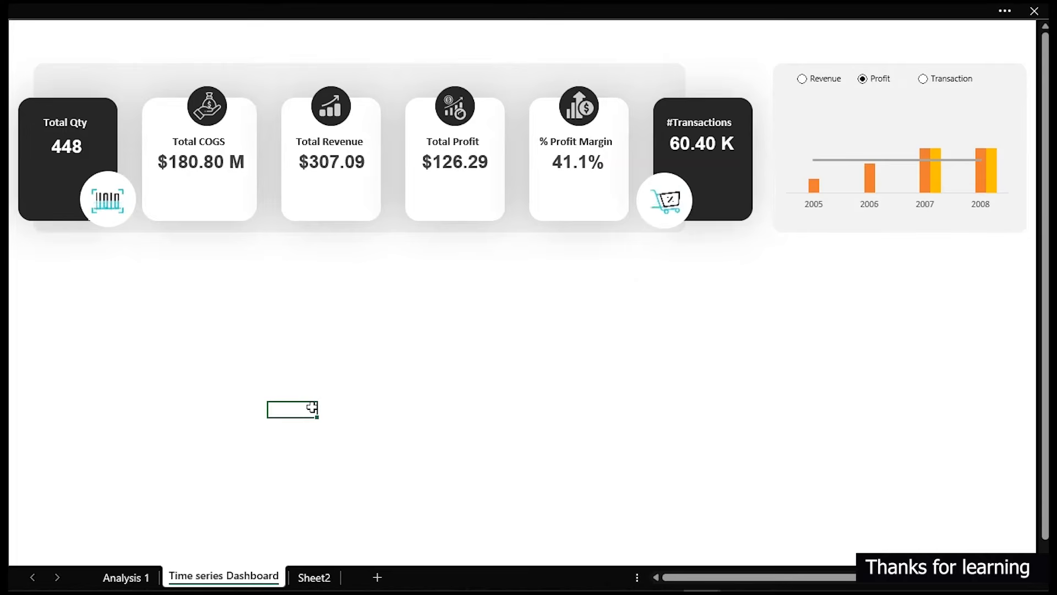
key("ctrl+v")
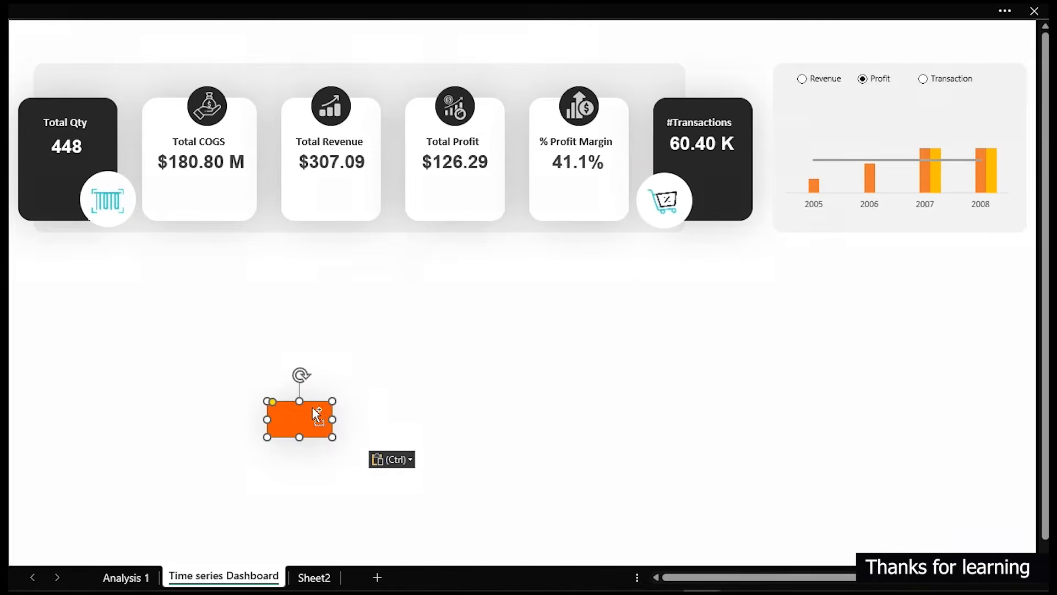
Set the series overlap of the columns in the dashboard's yearly profit chart to 100%.
left_click(986, 172)
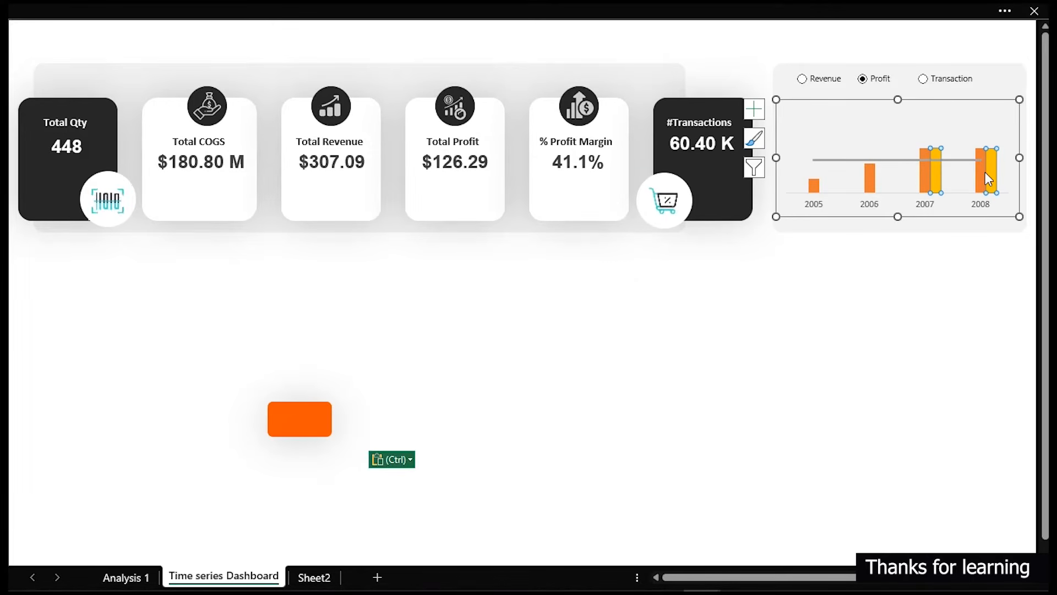
key("ctrl")
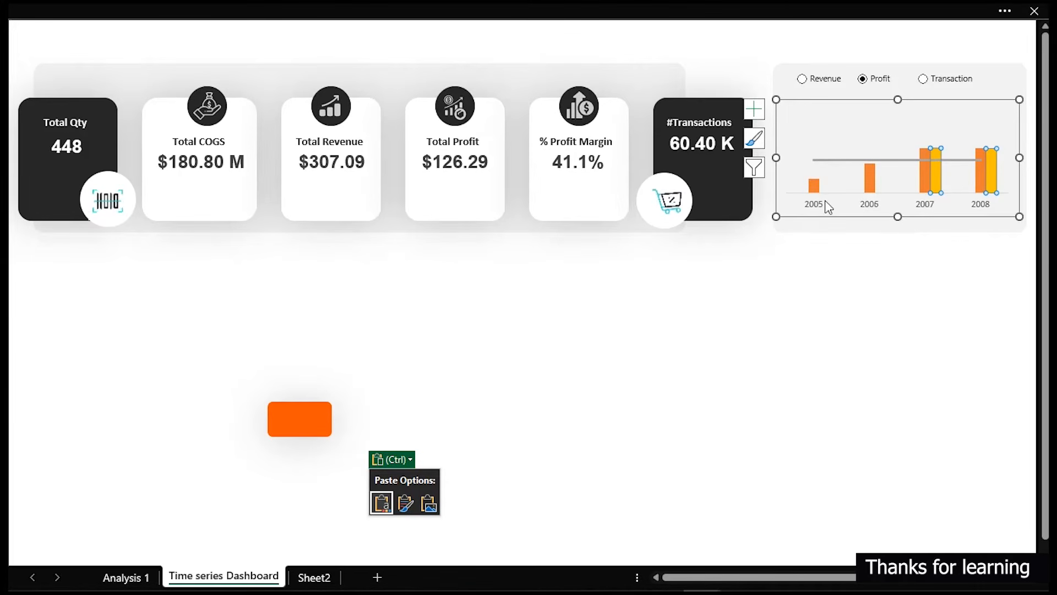
key("Escape")
left_click(858, 218)
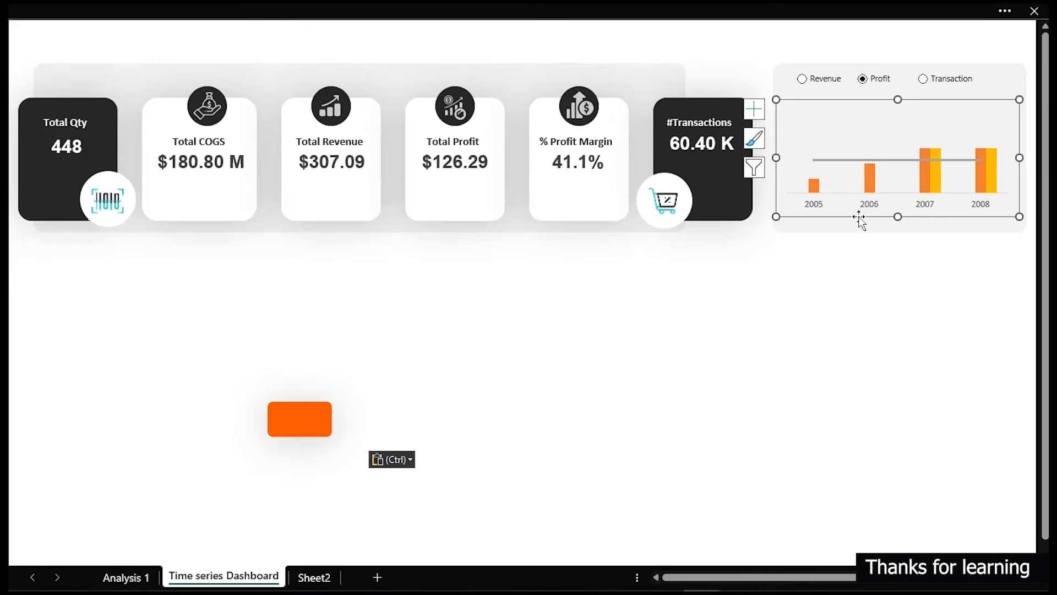
double_click(861, 224)
left_click_drag(276, 81, 477, 157)
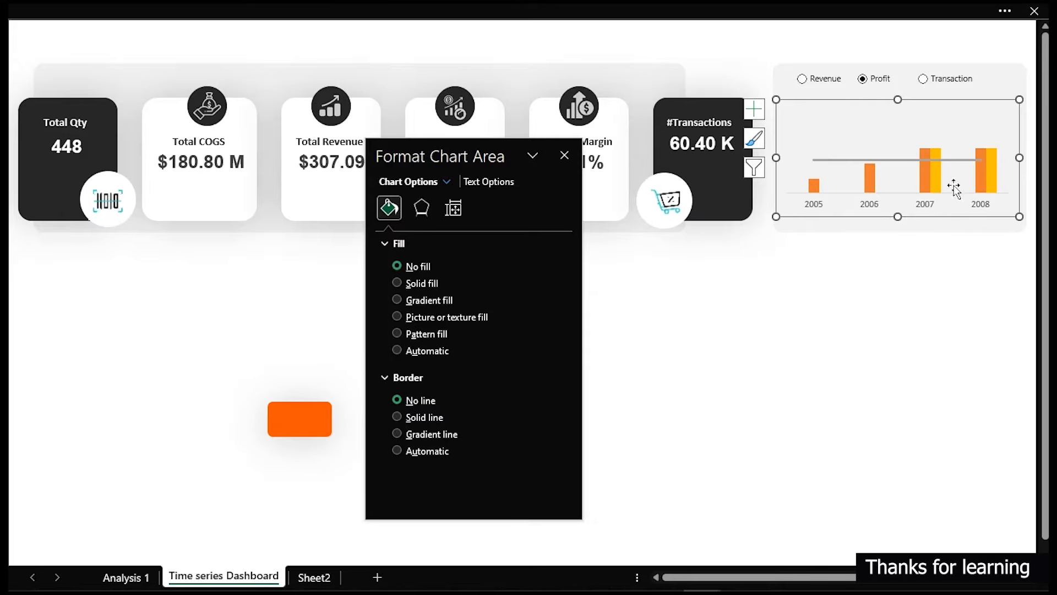
left_click(937, 184)
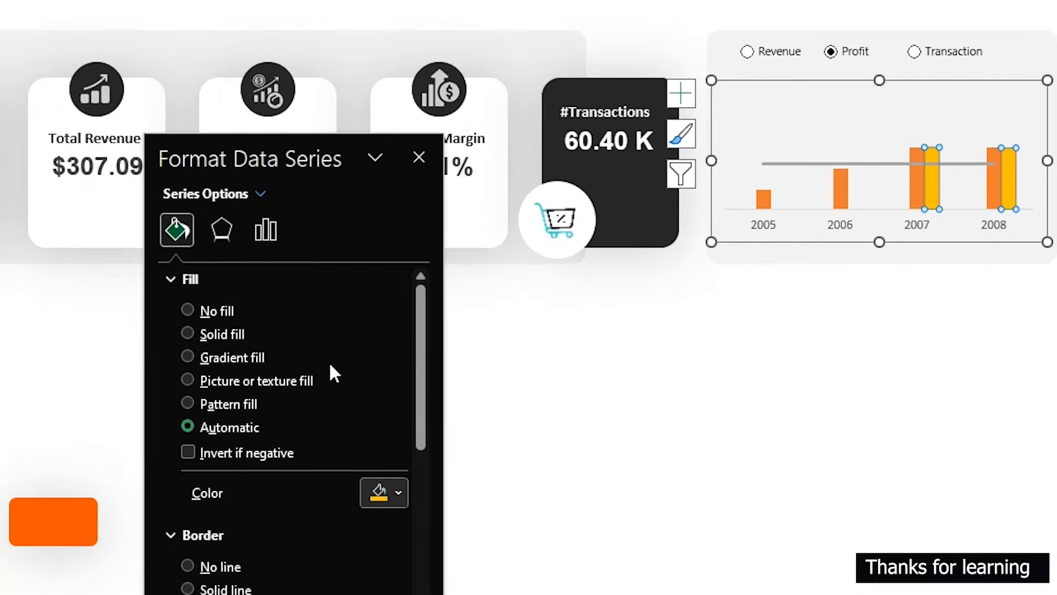
left_click(266, 230)
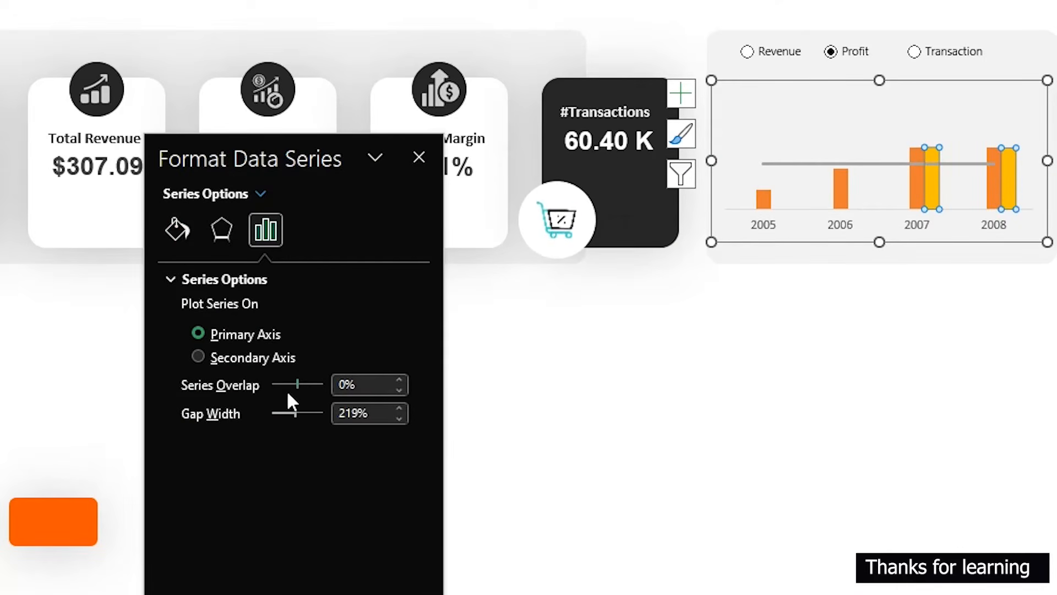
left_click_drag(297, 385, 328, 387)
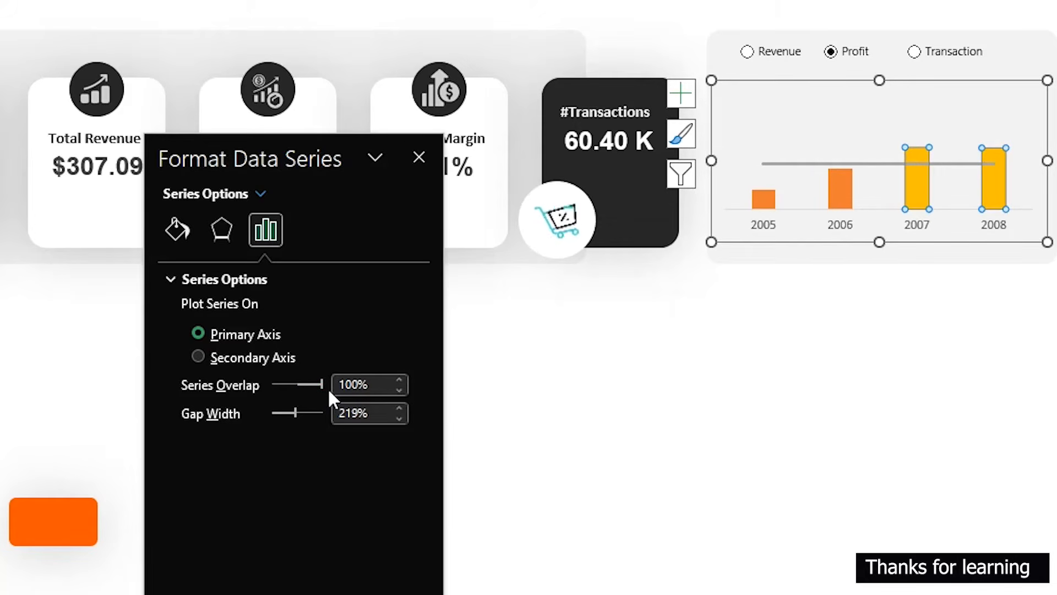
Fill the orange 2005 and 2006 columns of the profit chart with a solid light gray.
left_click(841, 189)
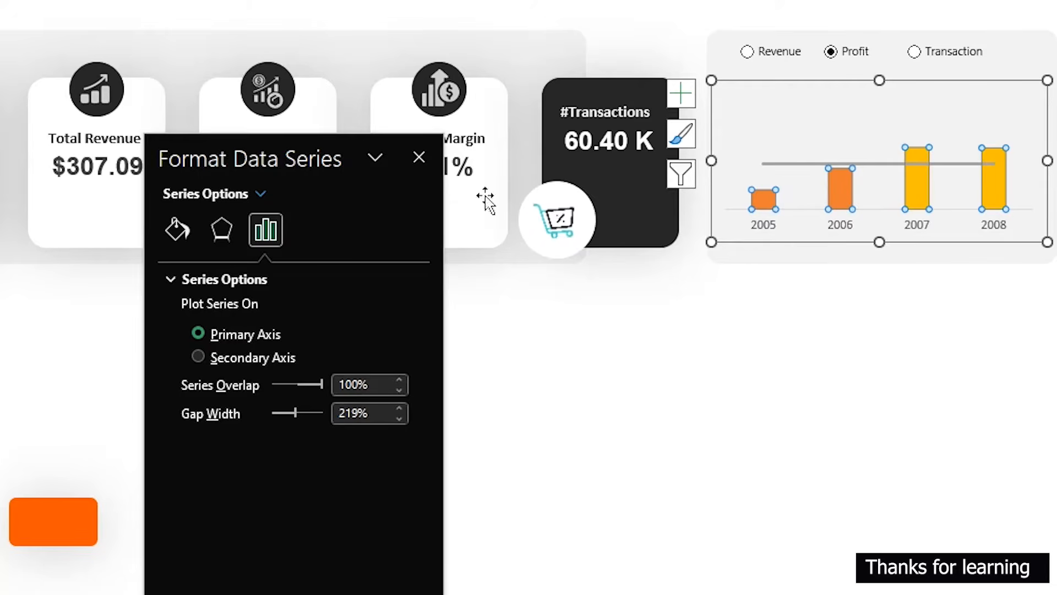
left_click(164, 229)
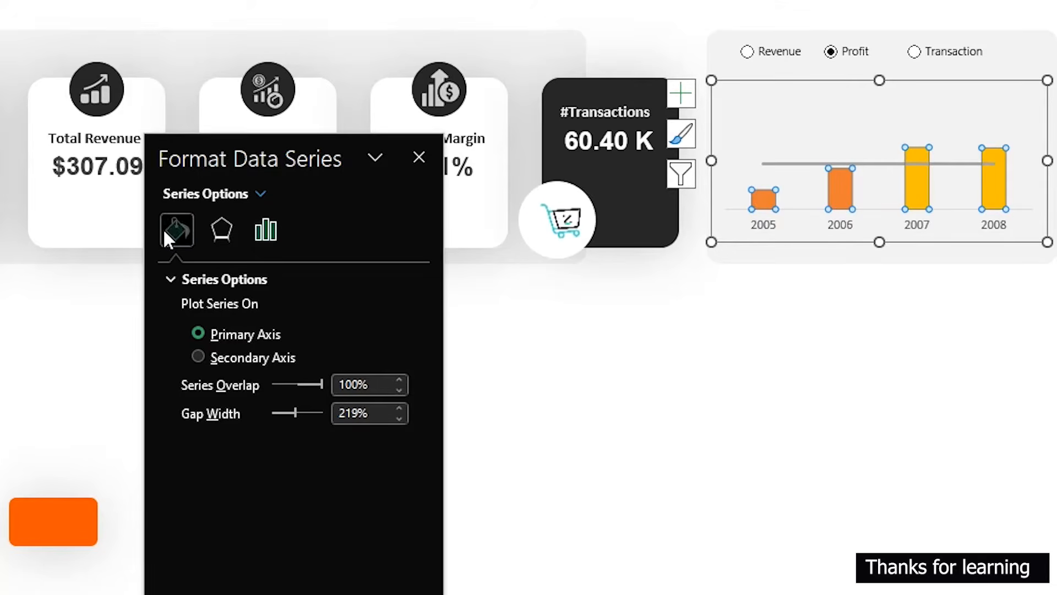
left_click(396, 489)
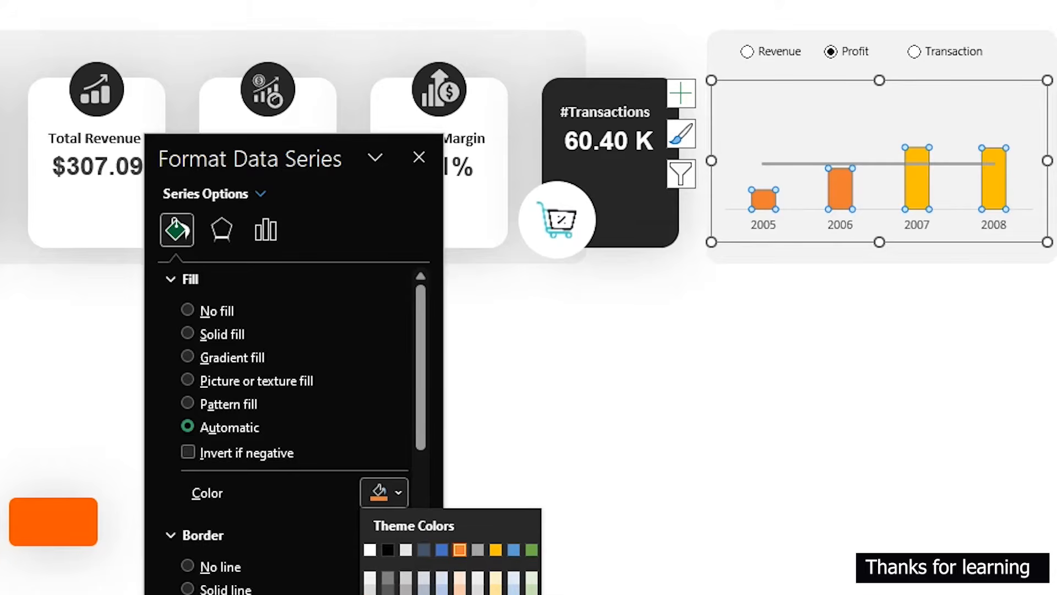
left_click(478, 549)
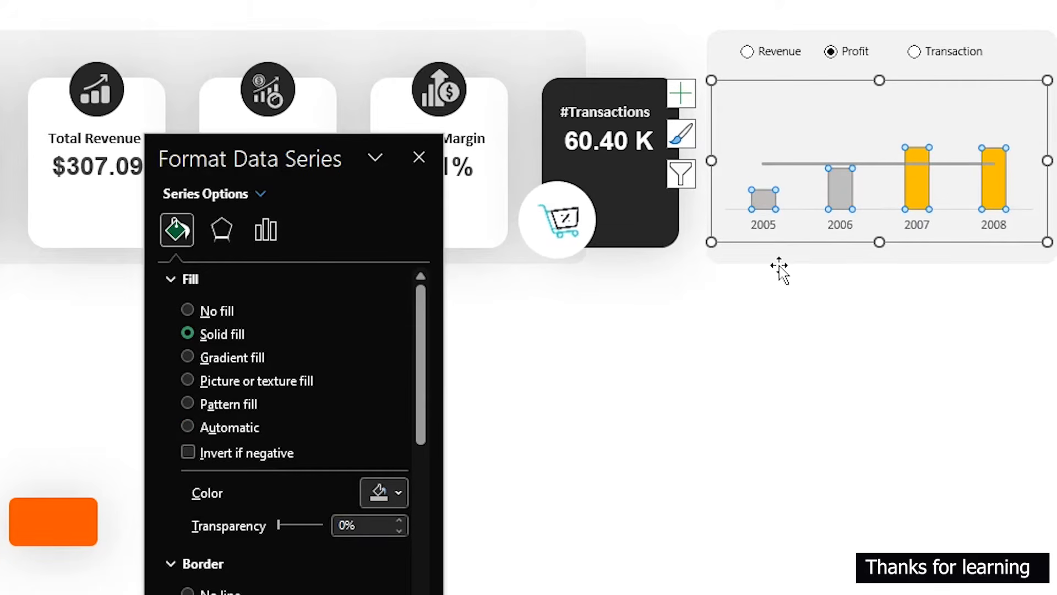
left_click(396, 495)
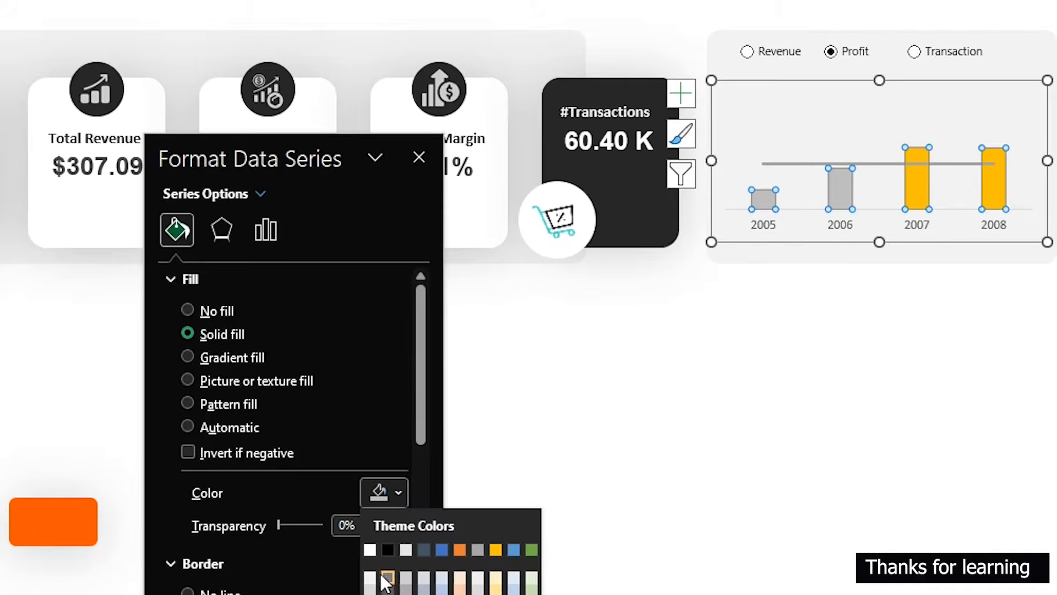
left_click(370, 589)
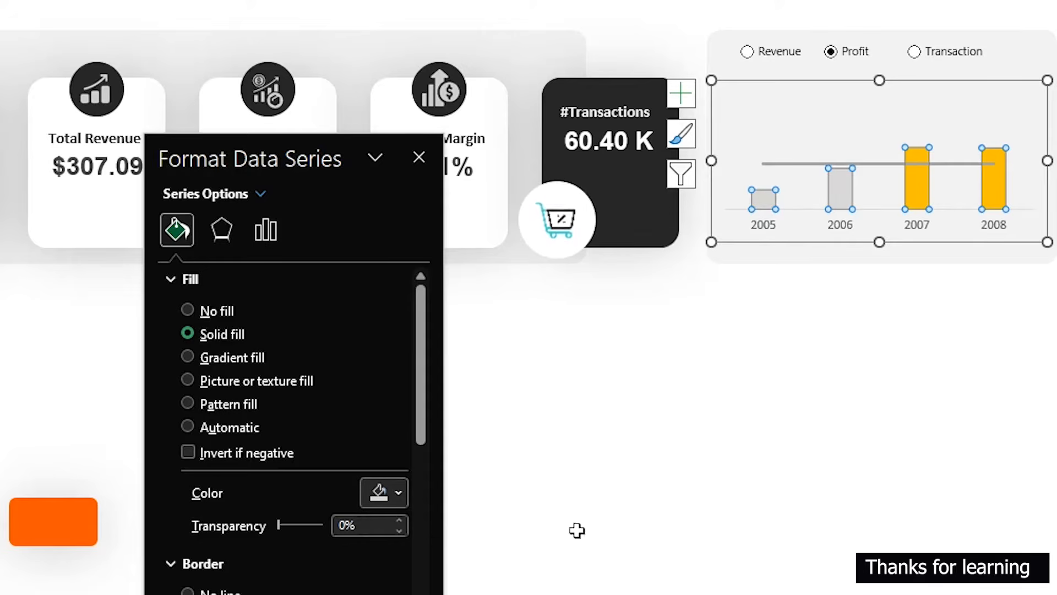
left_click(730, 489)
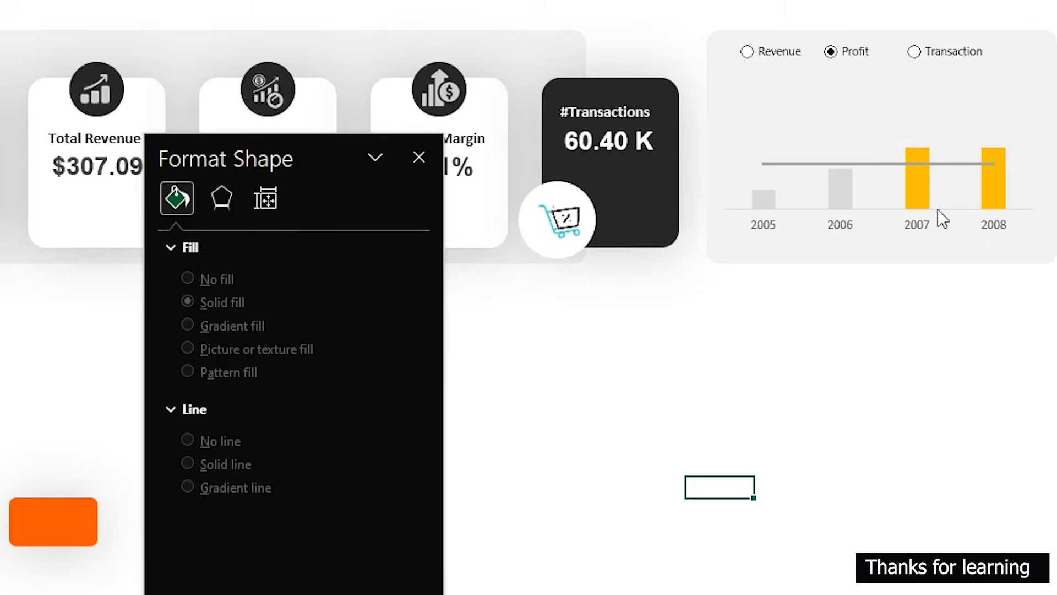
left_click(926, 184)
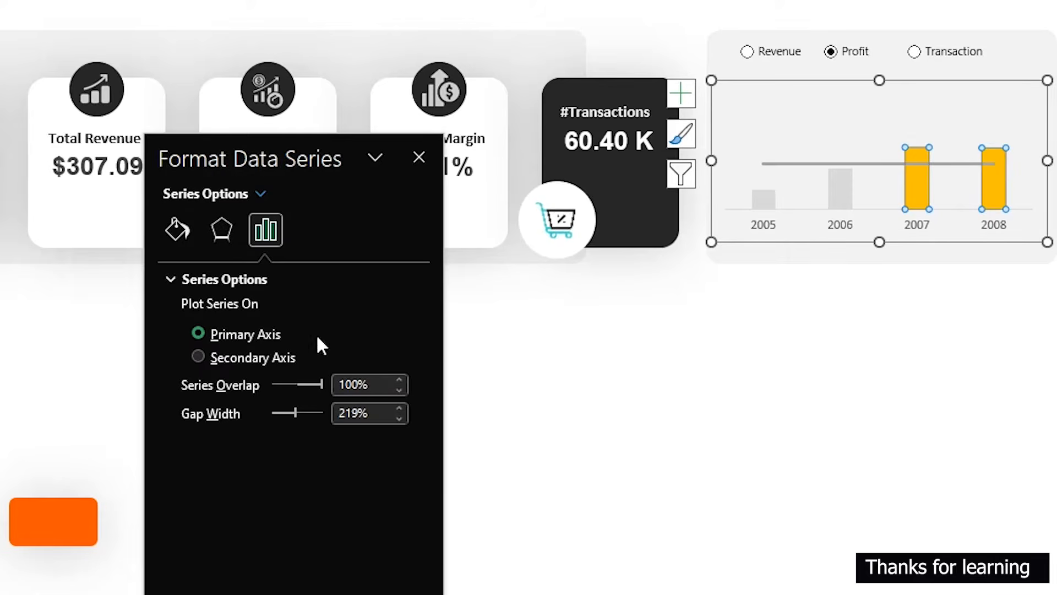
left_click(176, 230)
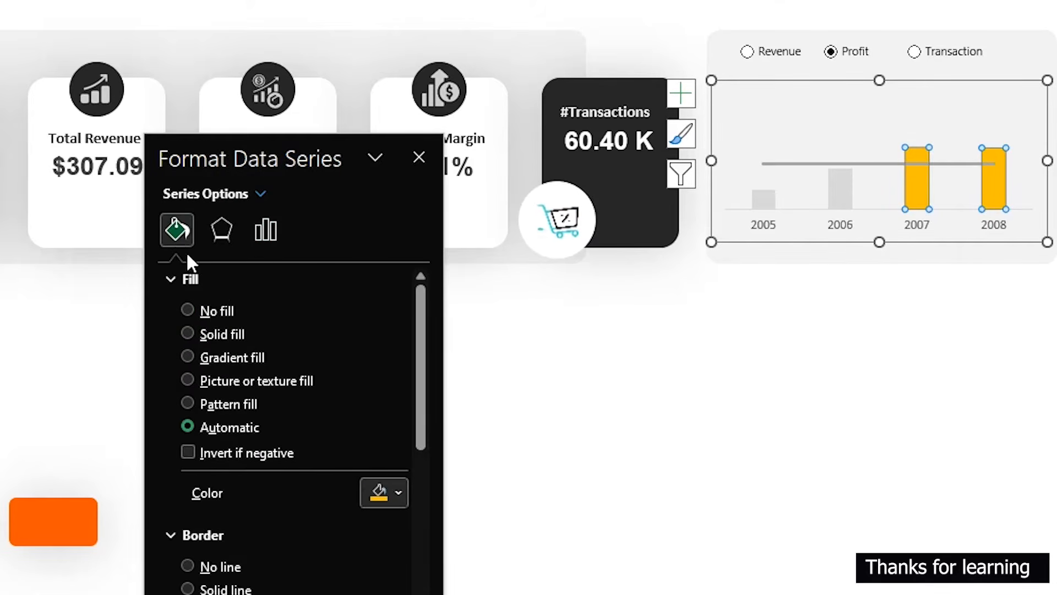
left_click(399, 489)
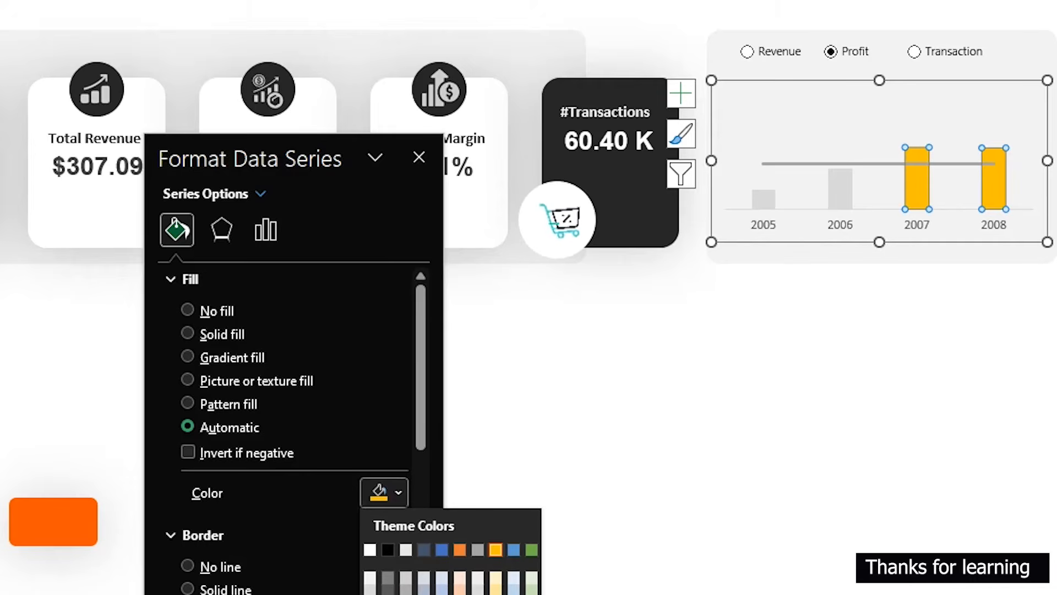
left_click(63, 537)
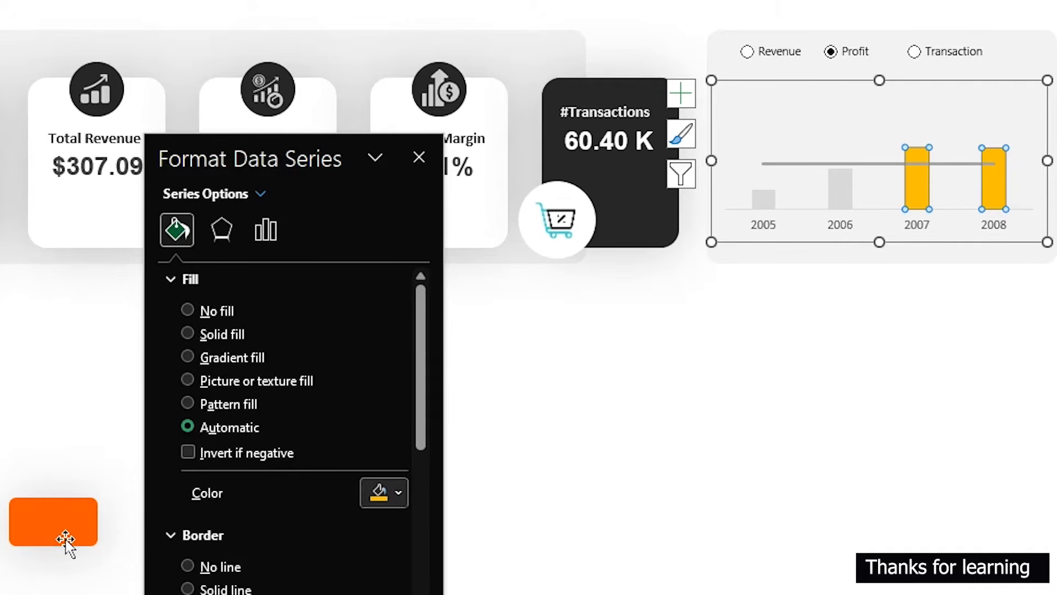
Copy the hex code #F75606 from the orange rectangle's custom fill color and accept the color unchanged.
left_click(63, 537)
left_click(397, 440)
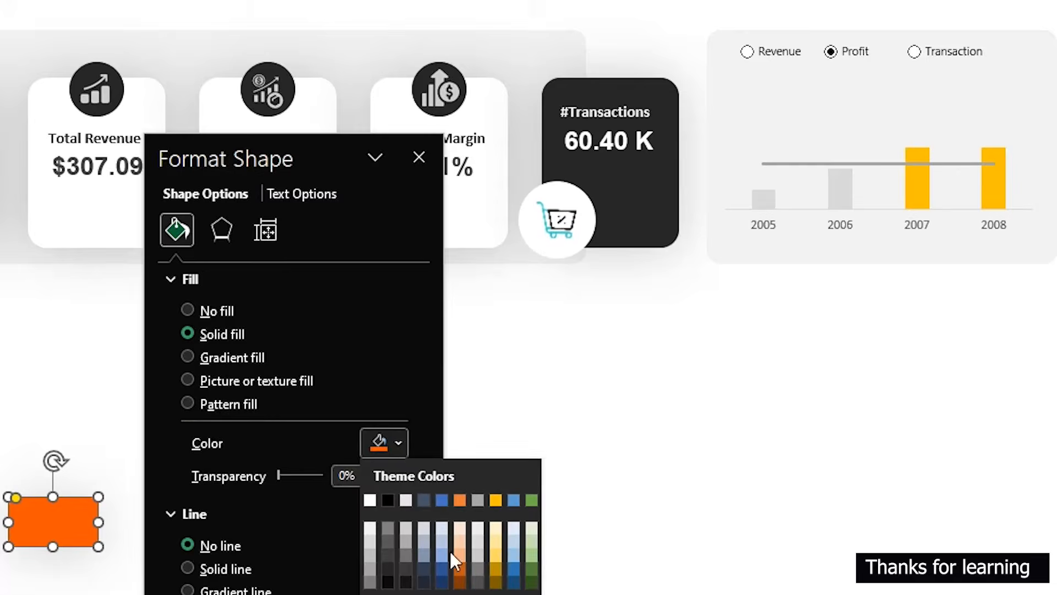
left_click(418, 594)
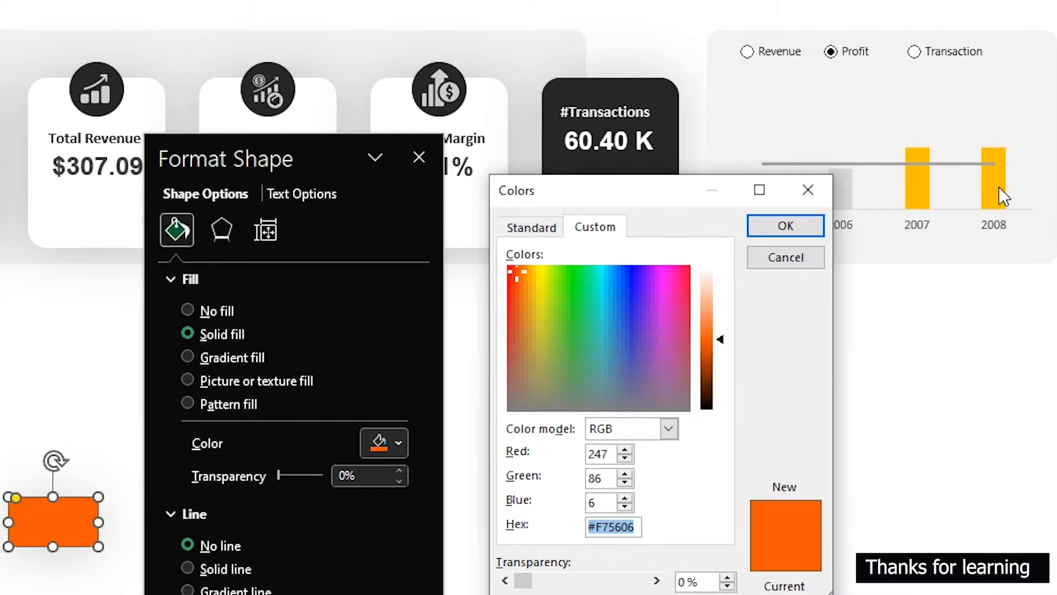
left_click(794, 222)
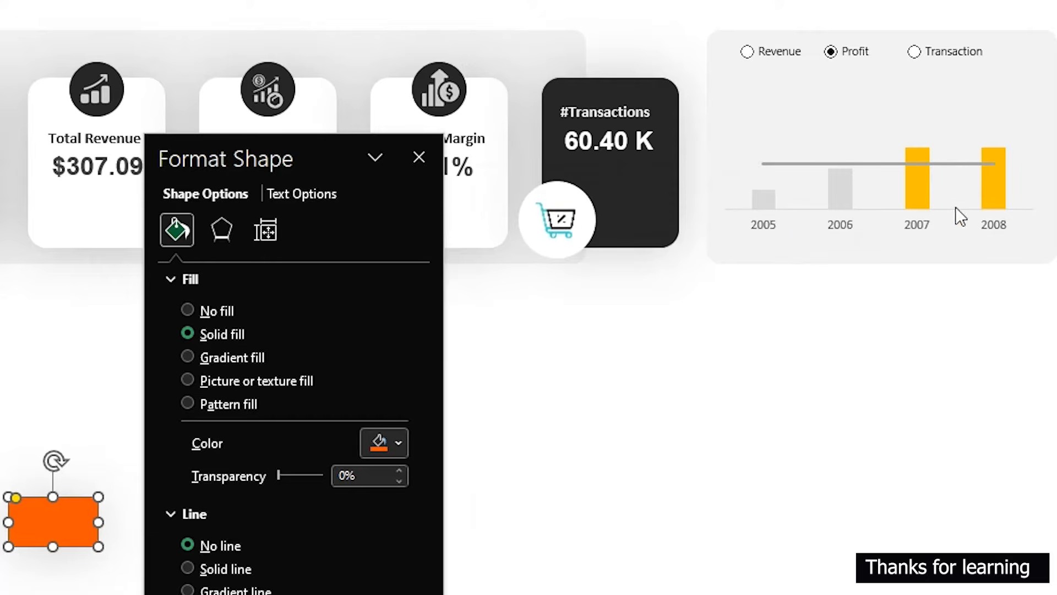
Fill the 2007 and 2008 columns of the profit chart with the recently used orange.
left_click(999, 184)
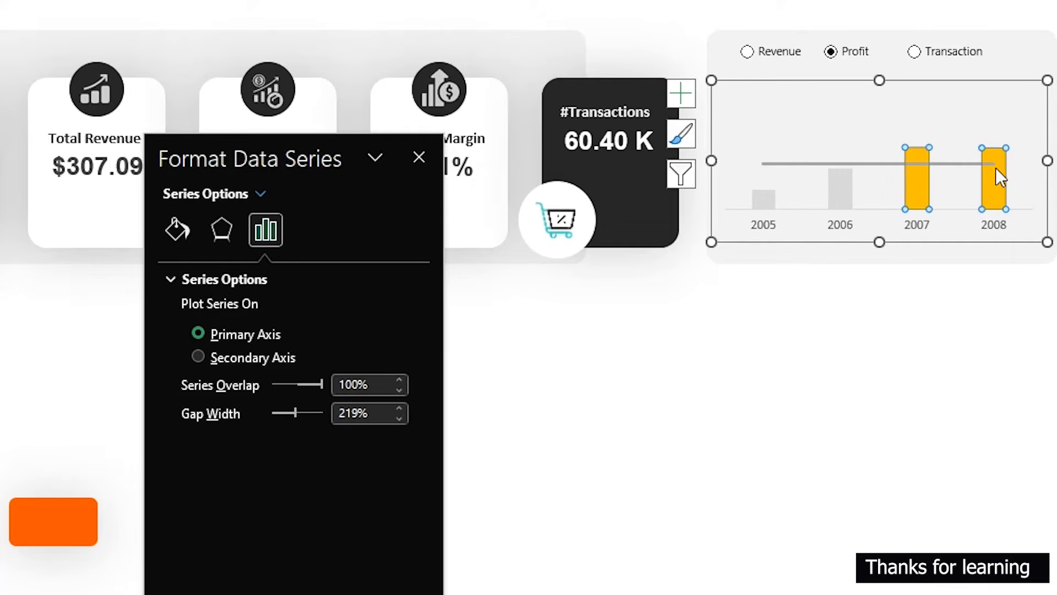
mouse_move(917, 188)
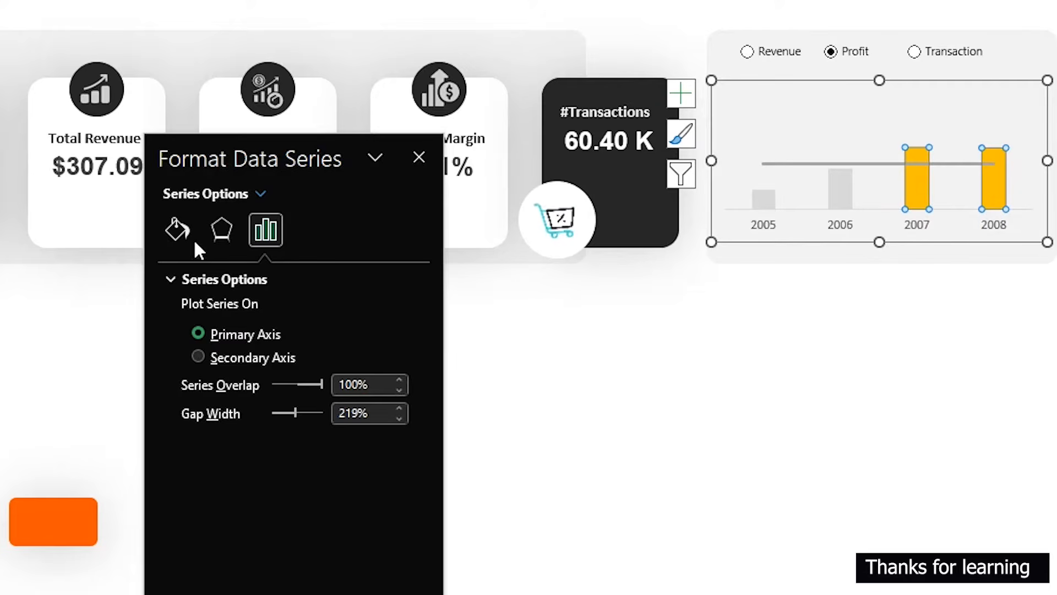
left_click(177, 237)
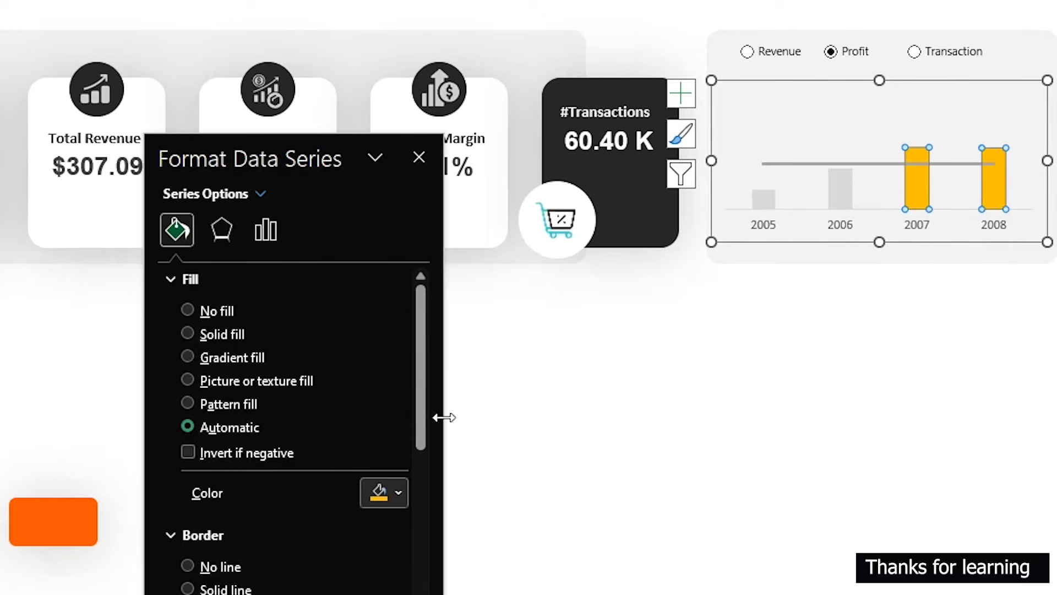
left_click(404, 492)
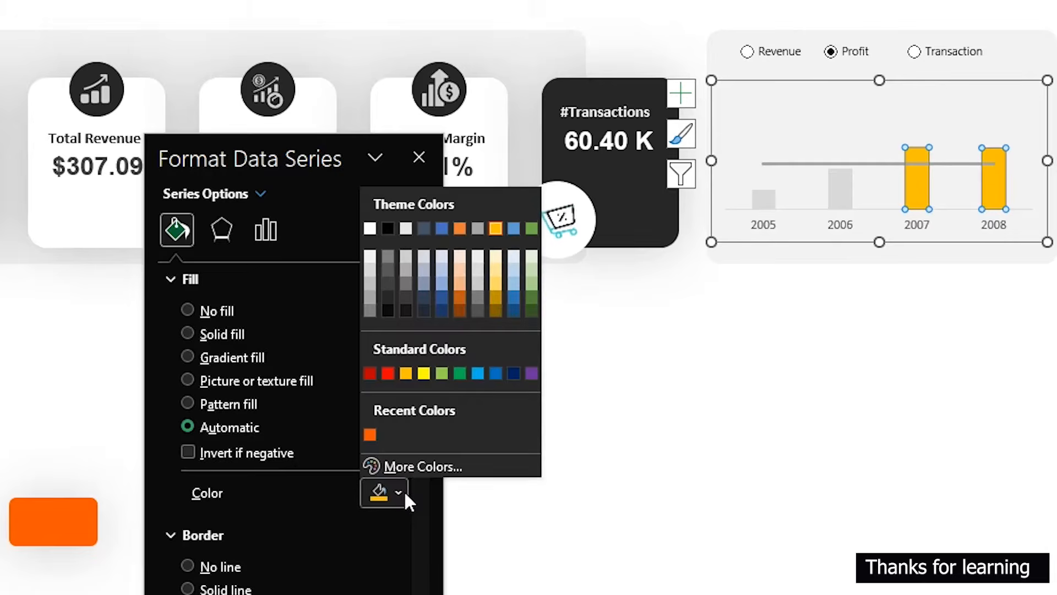
left_click(371, 435)
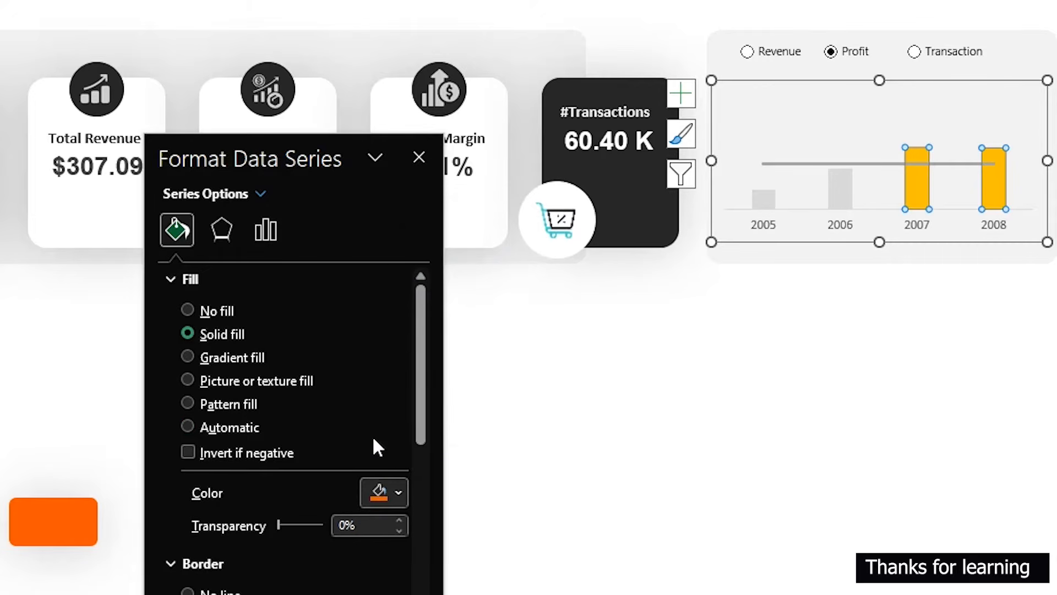
left_click(635, 451)
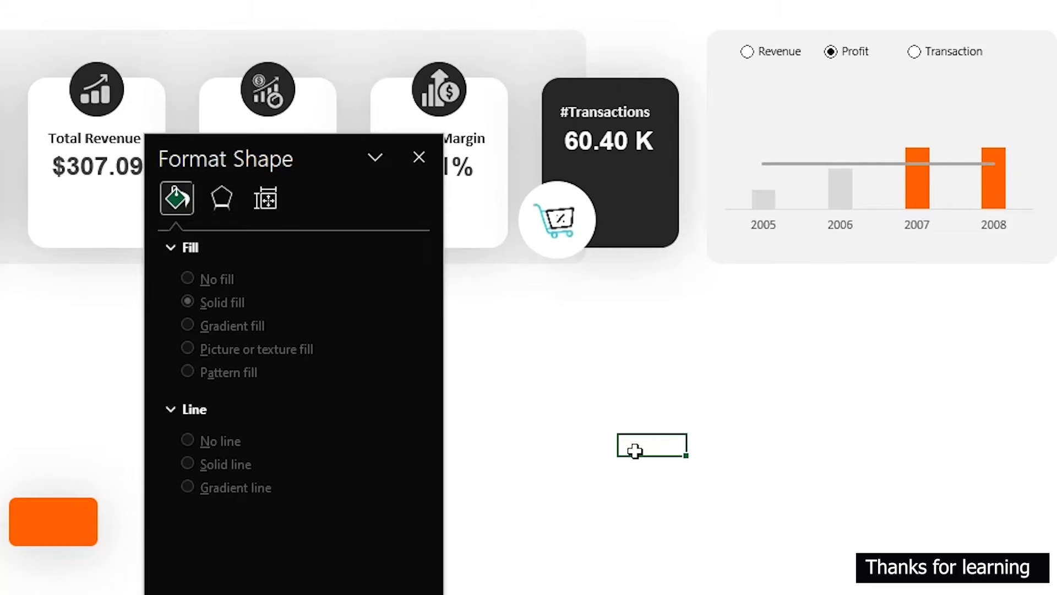
Set the width of the average line in the profit chart to 1 pt.
left_click(888, 163)
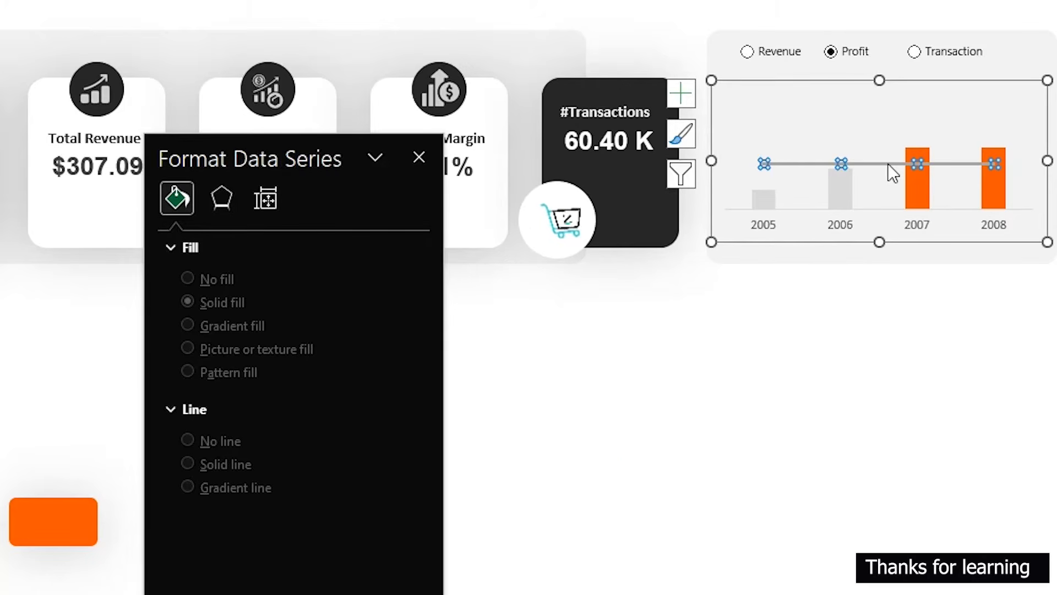
left_click(181, 224)
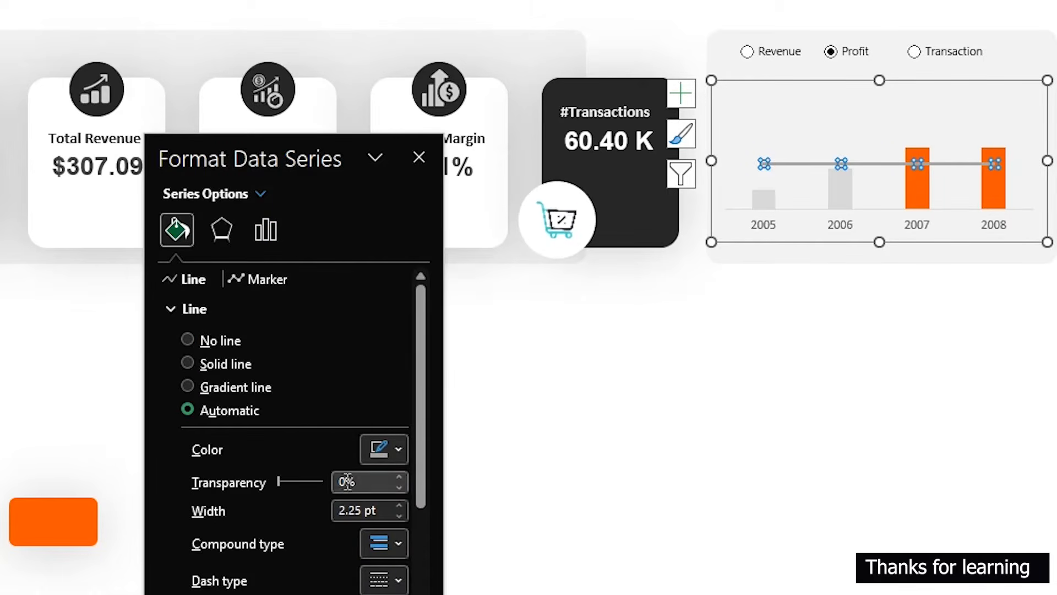
left_click_drag(364, 511, 329, 515)
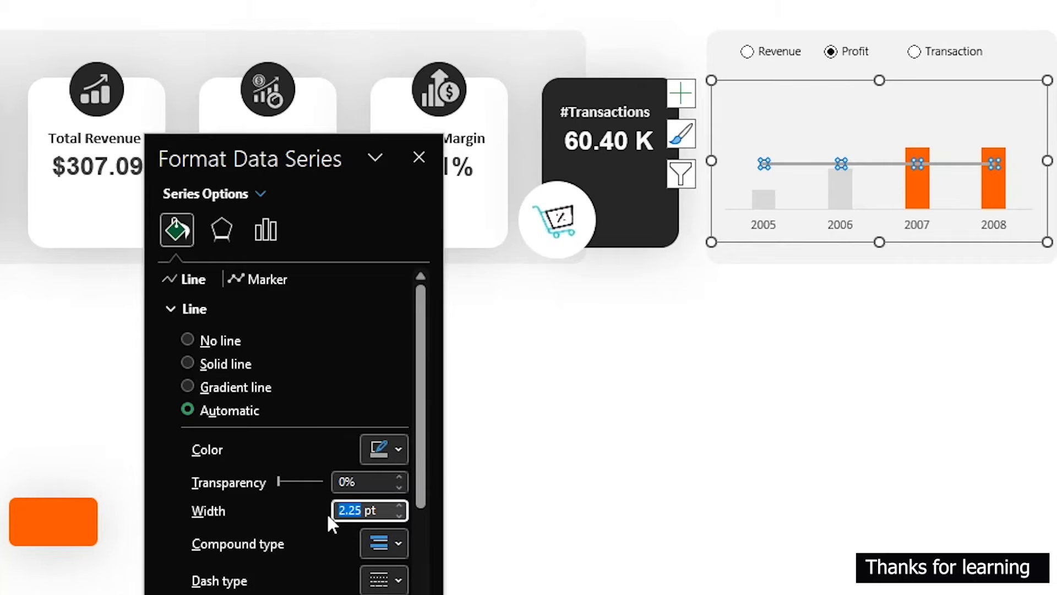
type("1")
key("Return")
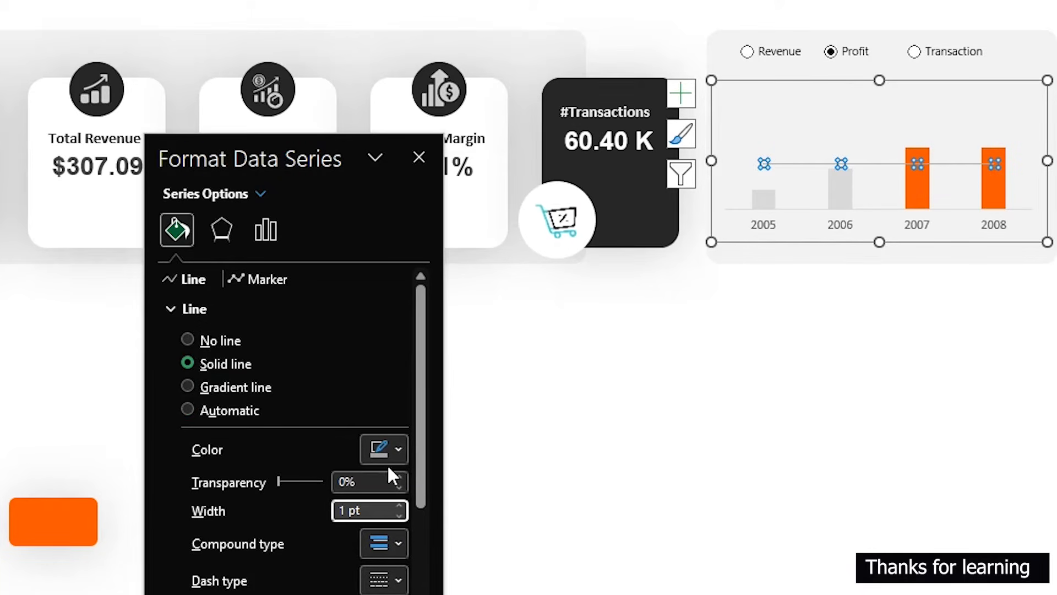
left_click(362, 479)
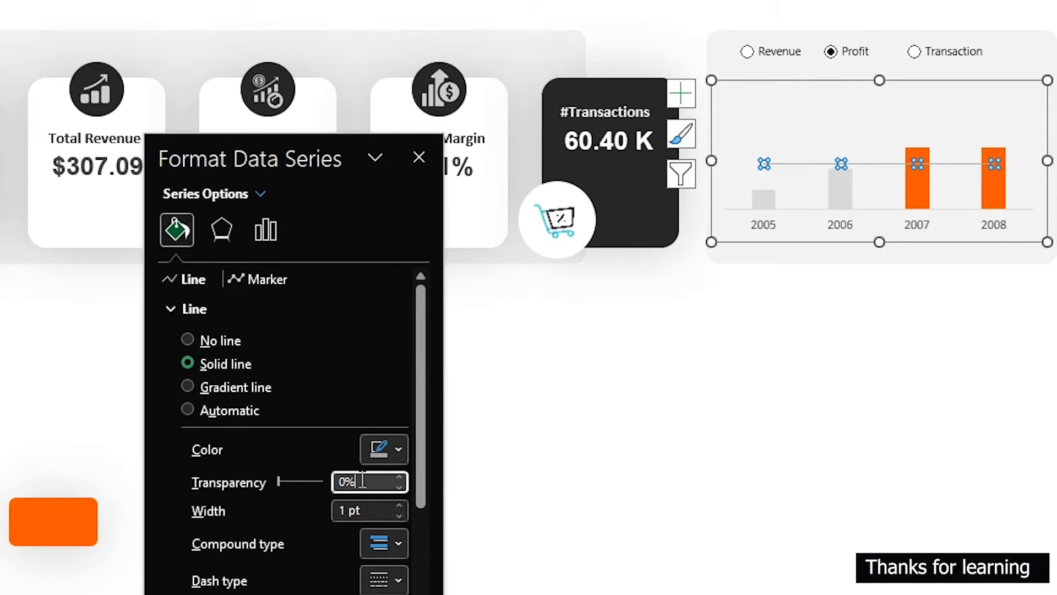
left_click(593, 520)
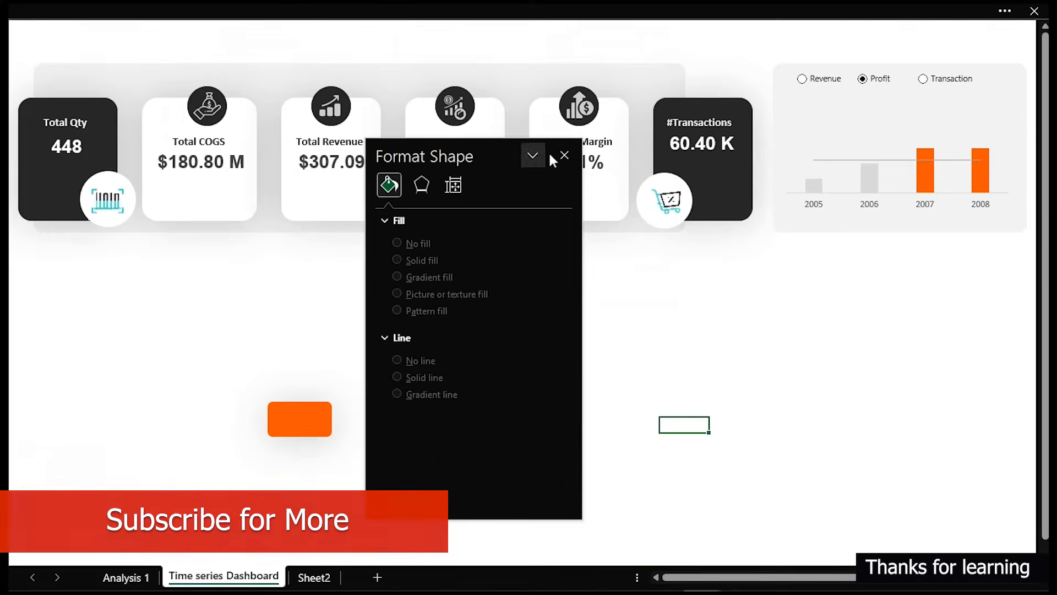
On the Analysis 1 sheet, close the shape formatting pane and select the COGS value in the row 8 pivot table.
left_click(132, 576)
left_click_drag(738, 579, 675, 580)
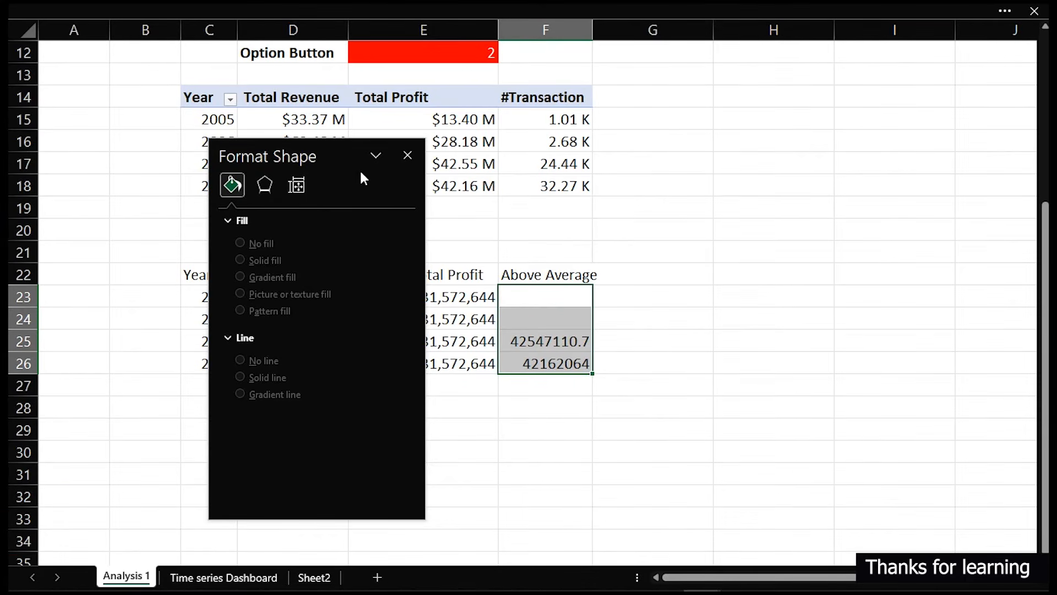
left_click(408, 155)
scroll(334, 278, "up", 2)
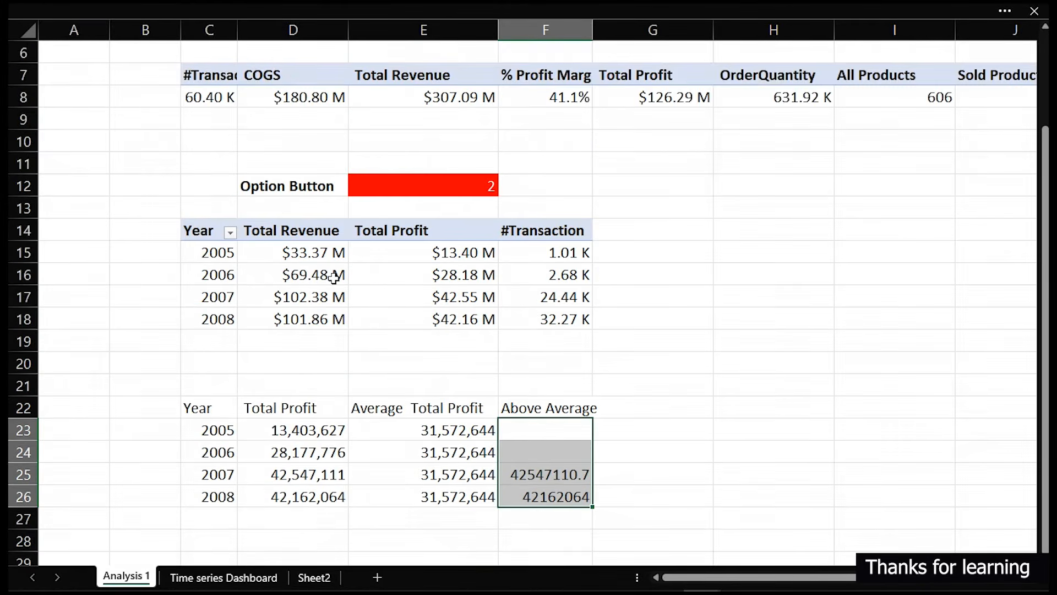
scroll(333, 278, "up", 1)
left_click(311, 165)
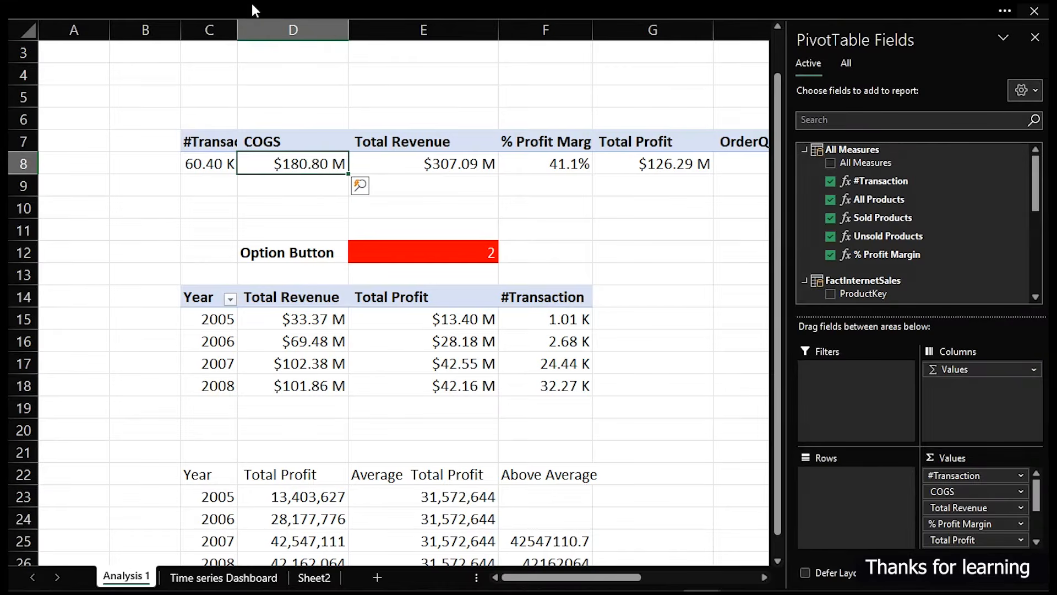
left_click(252, 4)
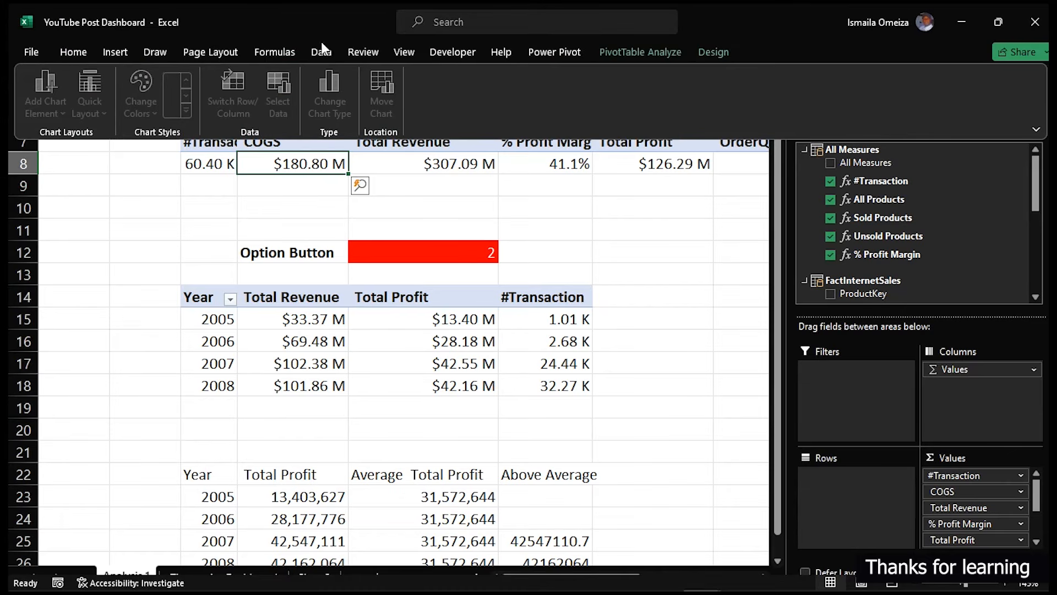
left_click(658, 259)
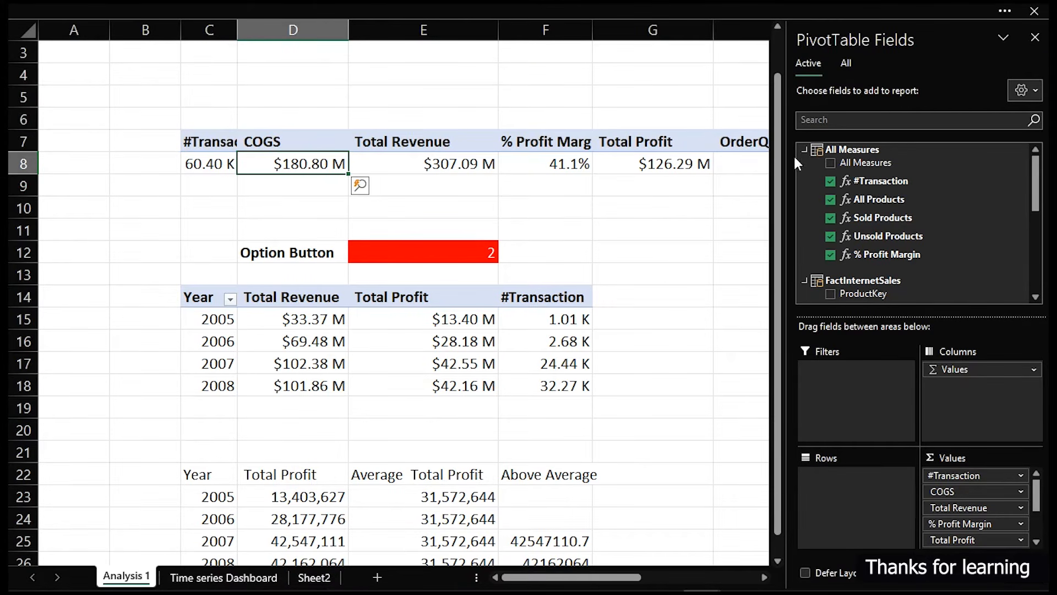
Add the Year field from the DimDate table as a slicer for the pivot table.
left_click(841, 63)
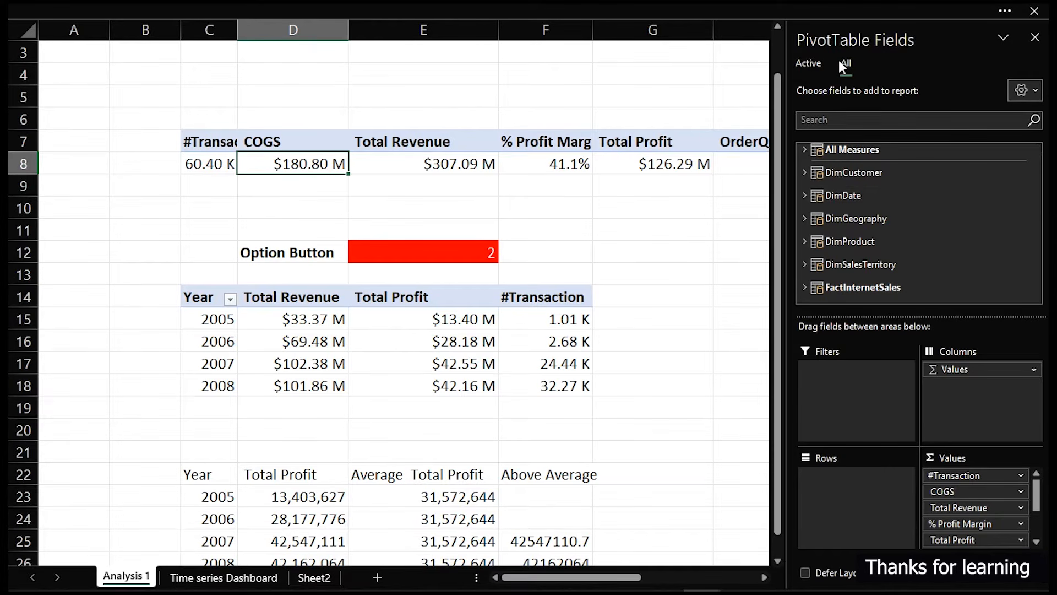
left_click(808, 174)
left_click(808, 174)
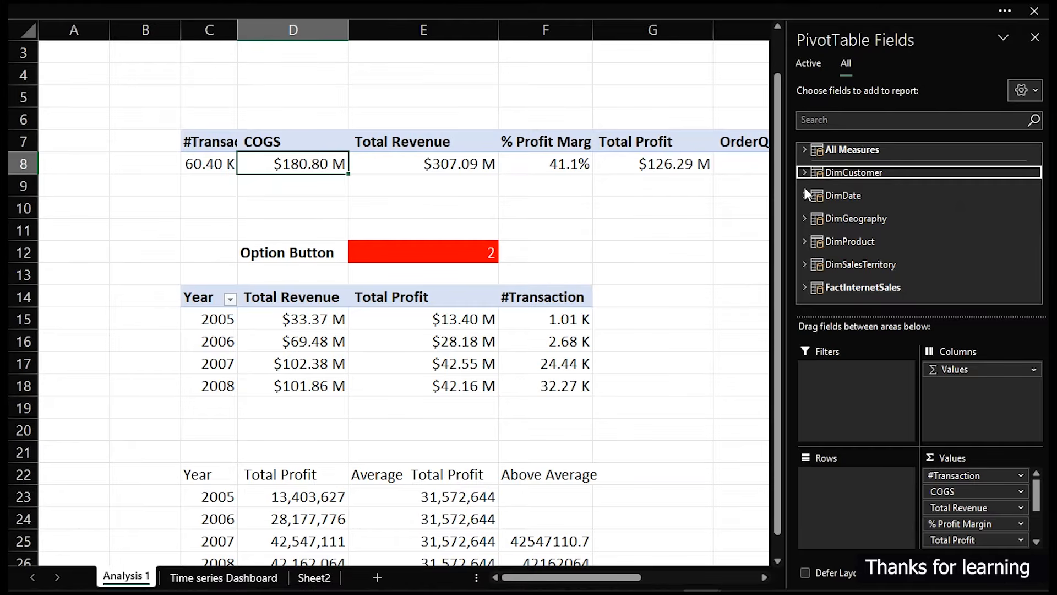
left_click(804, 194)
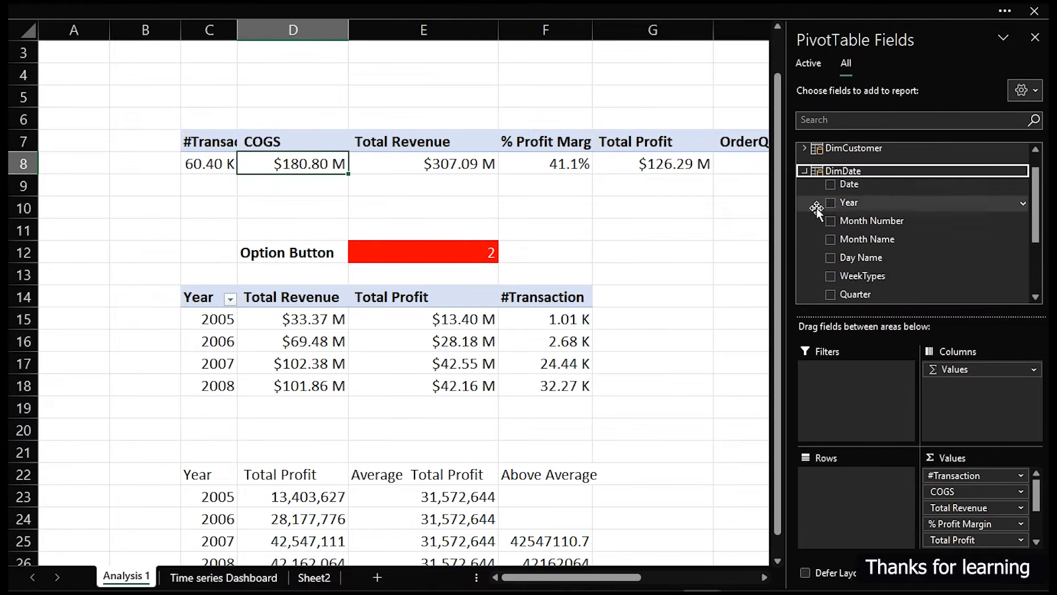
right_click(871, 206)
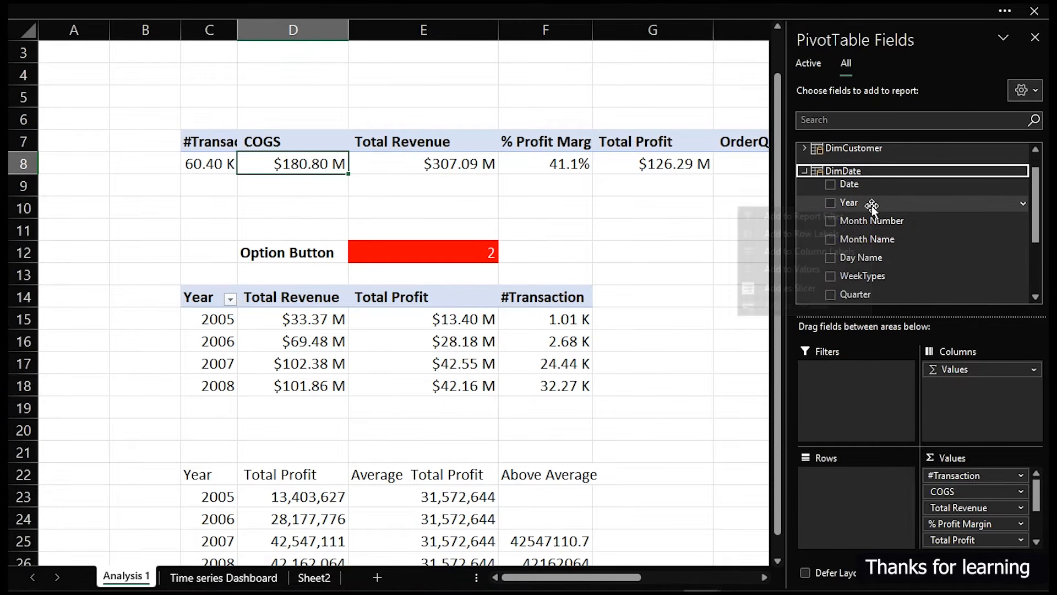
left_click(792, 283)
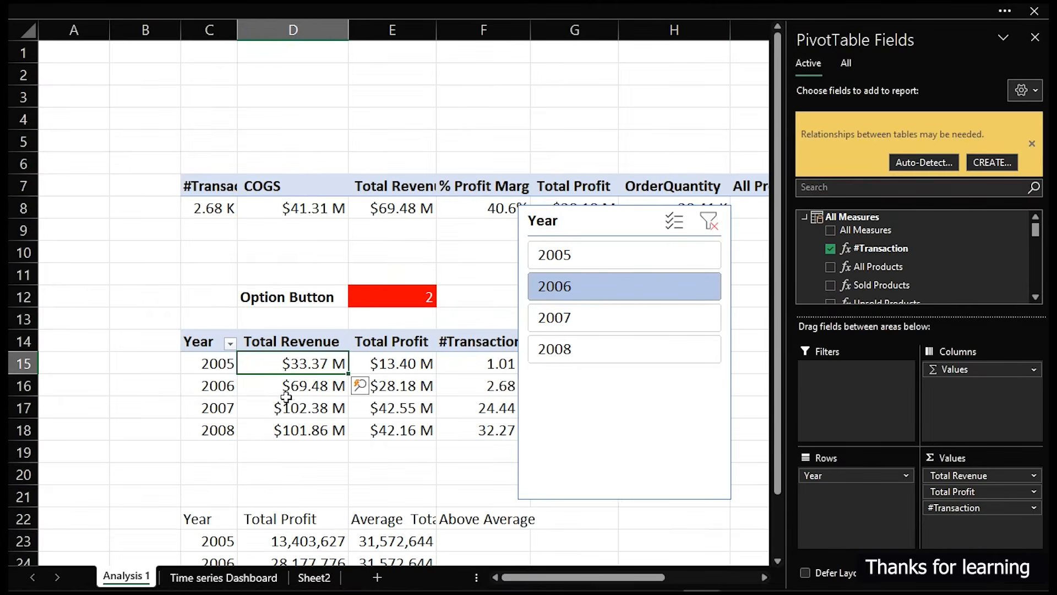
Cut the Year slicer from Analysis 1, paste it on the Time series Dashboard sheet and place it below the KPI cards.
left_click(628, 218)
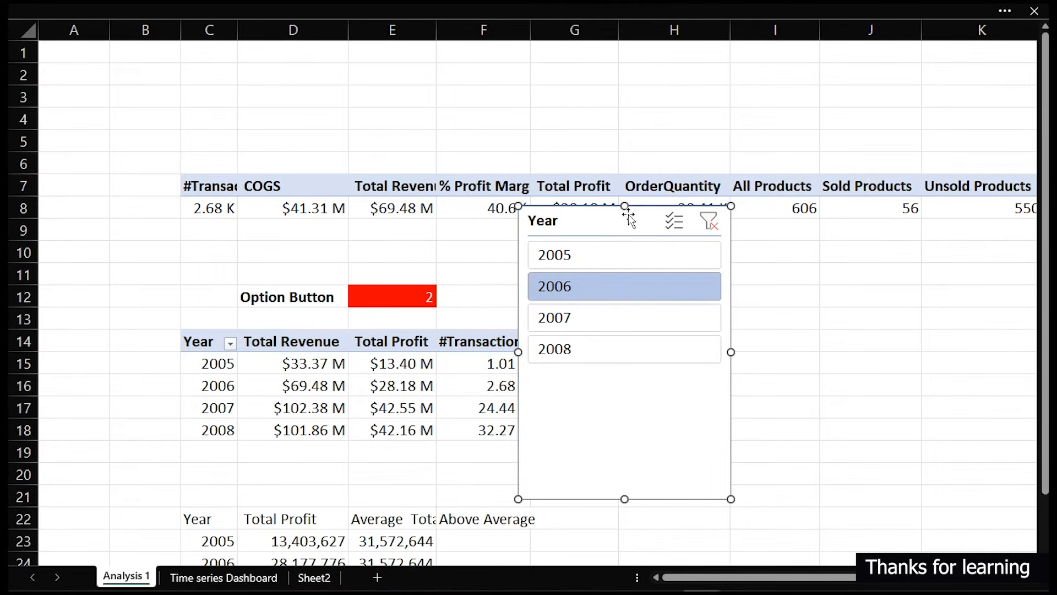
key("Escape")
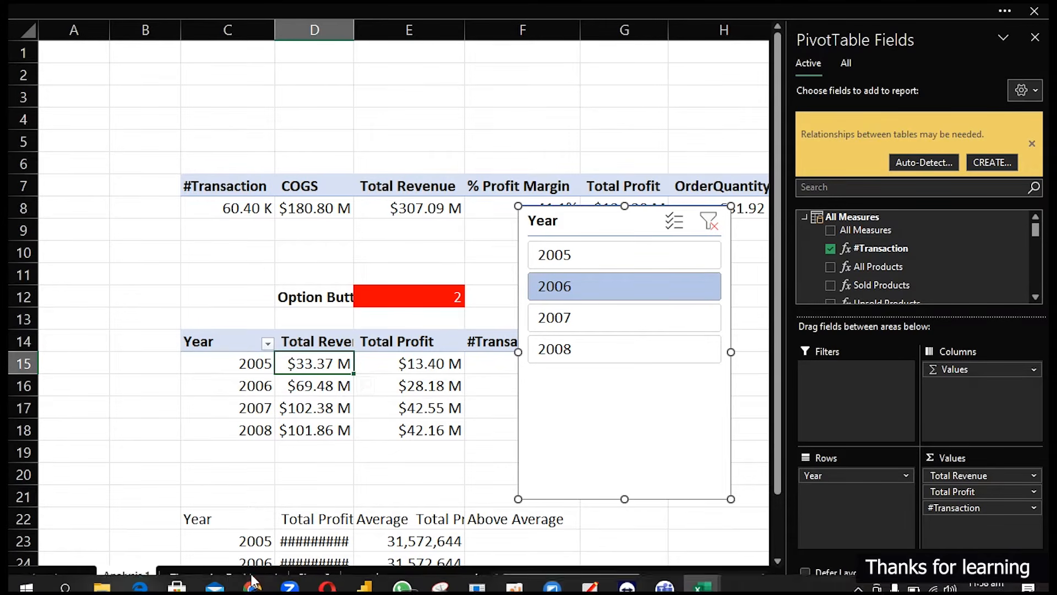
left_click(238, 578)
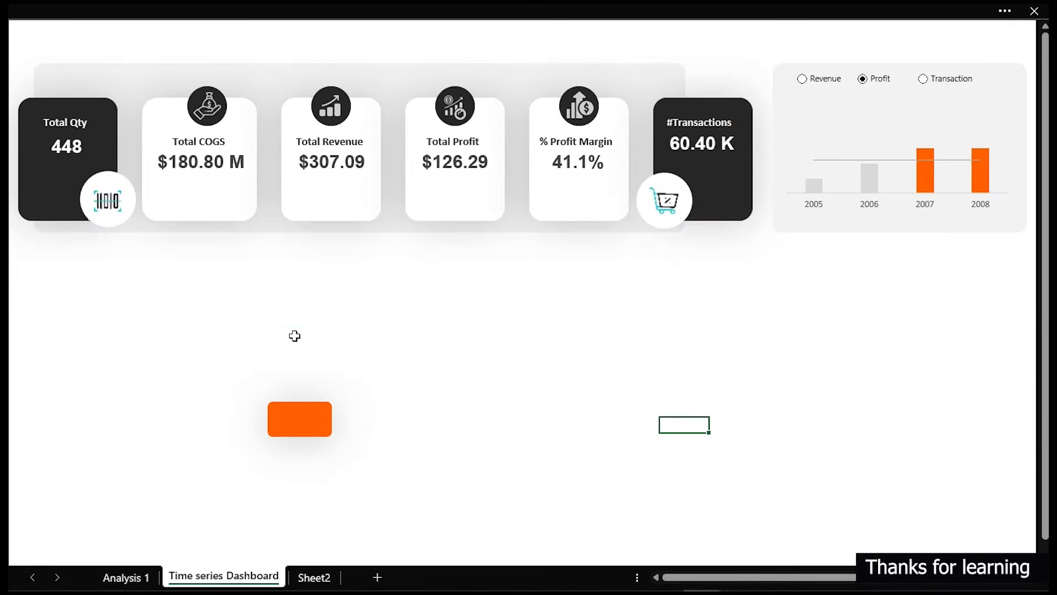
key("ctrl+v")
left_click_drag(295, 340, 579, 297)
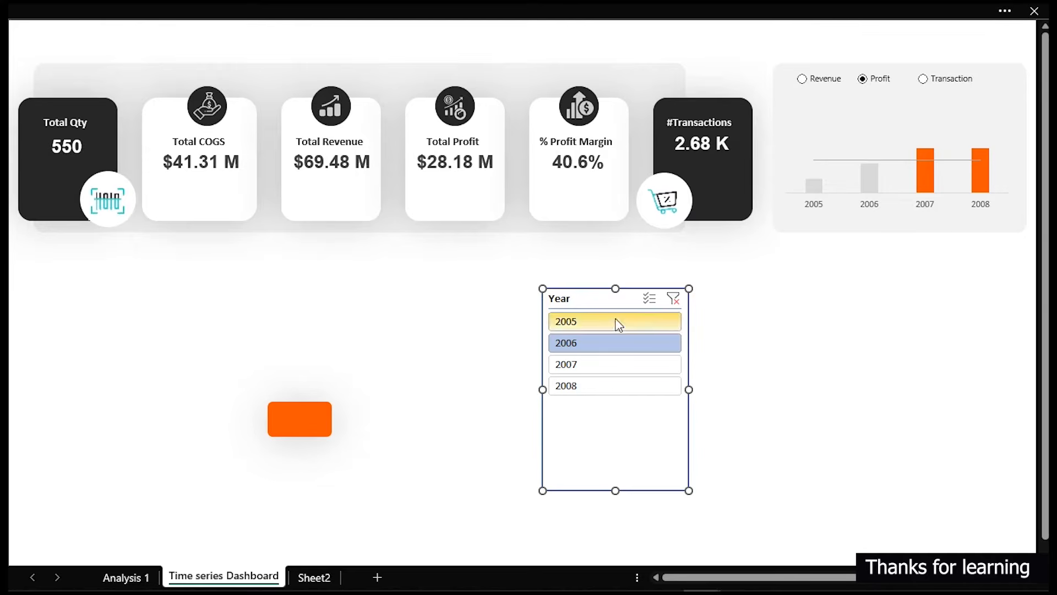
left_click_drag(611, 297, 567, 316)
Widen the Year slicer to about 8.5 cm and arrange its buttons in 4 columns.
left_click_drag(649, 411, 742, 406)
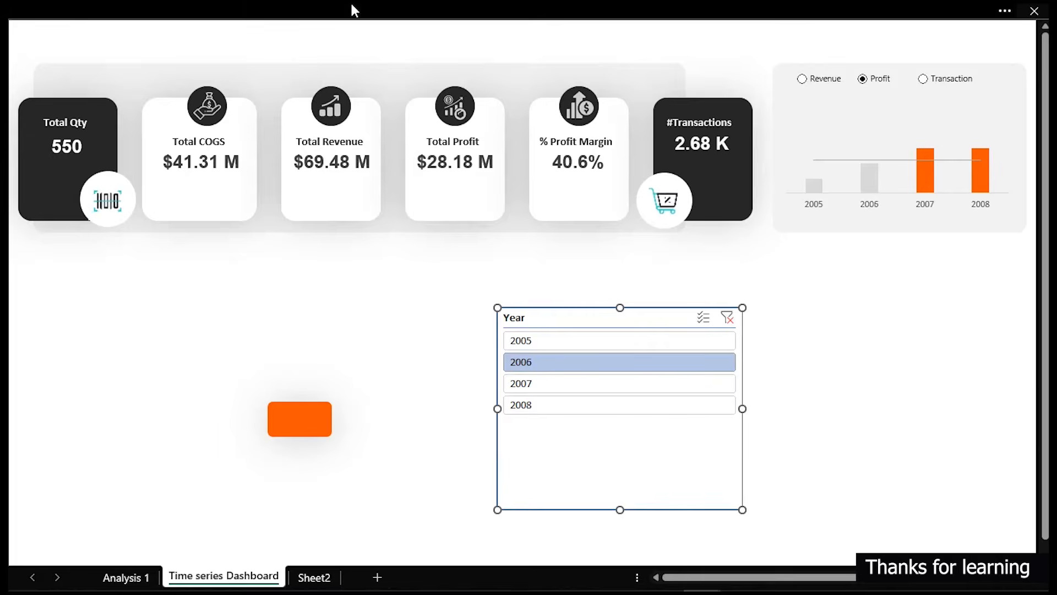
left_click(352, 10)
left_click(611, 52)
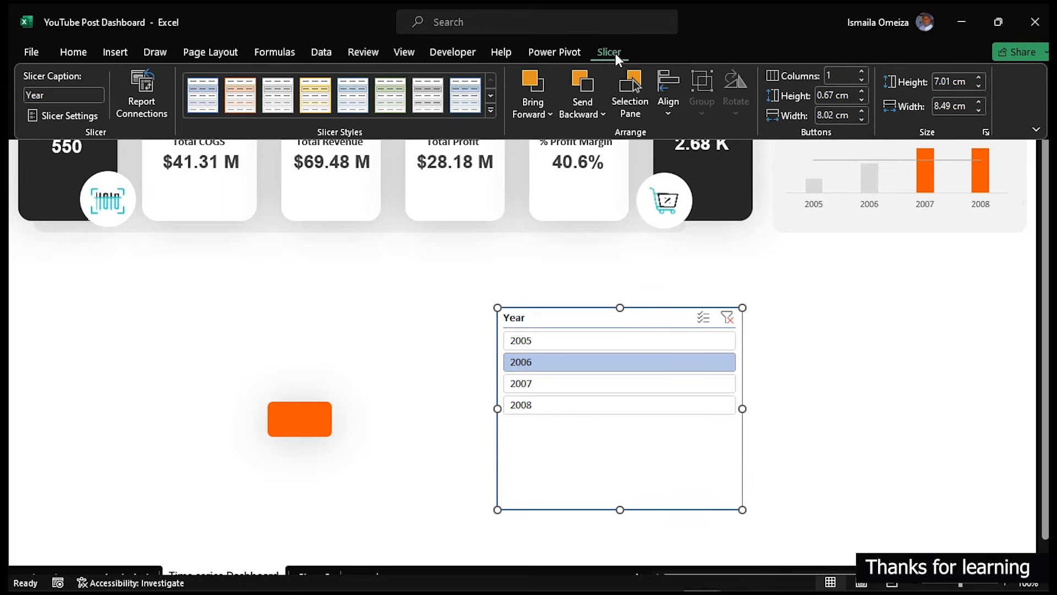
left_click(863, 71)
left_click(863, 71)
left_click(863, 71)
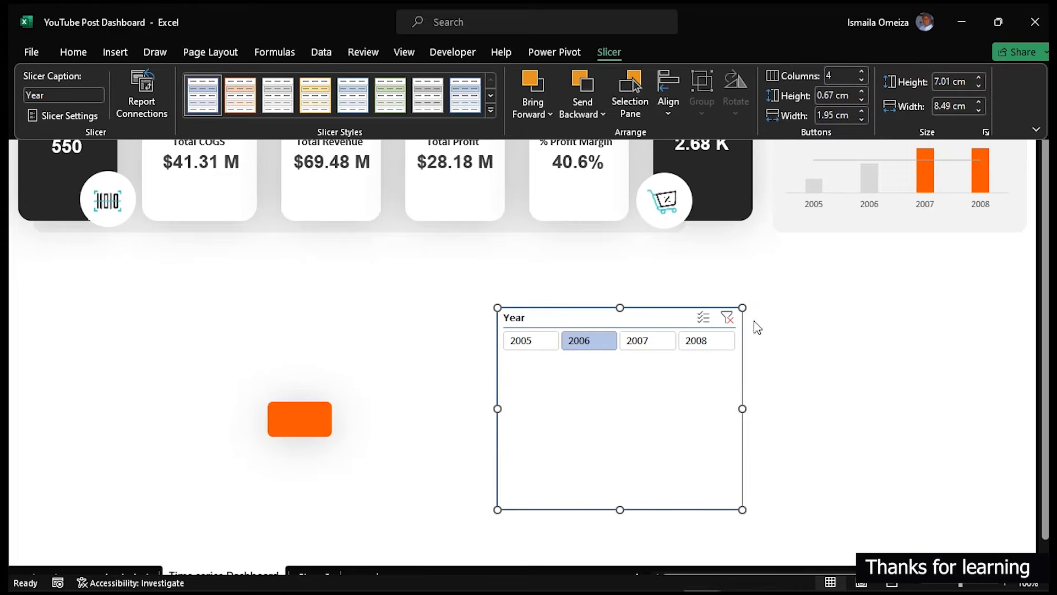
Hide the Year slicer's header and shorten its frame to fit the single row of year buttons.
left_click(683, 460)
left_click_drag(620, 511, 648, 366)
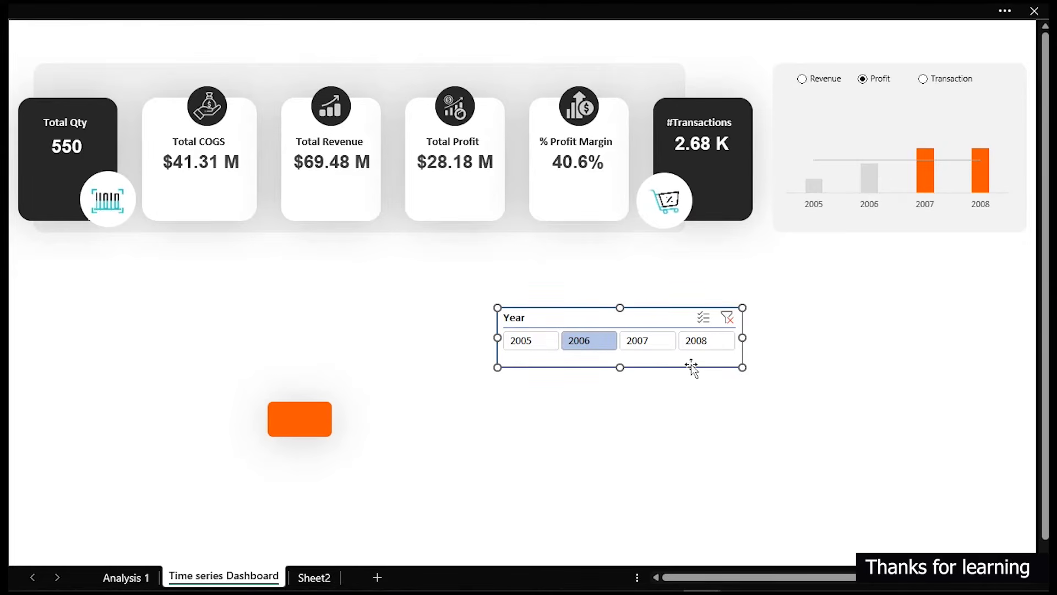
right_click(691, 364)
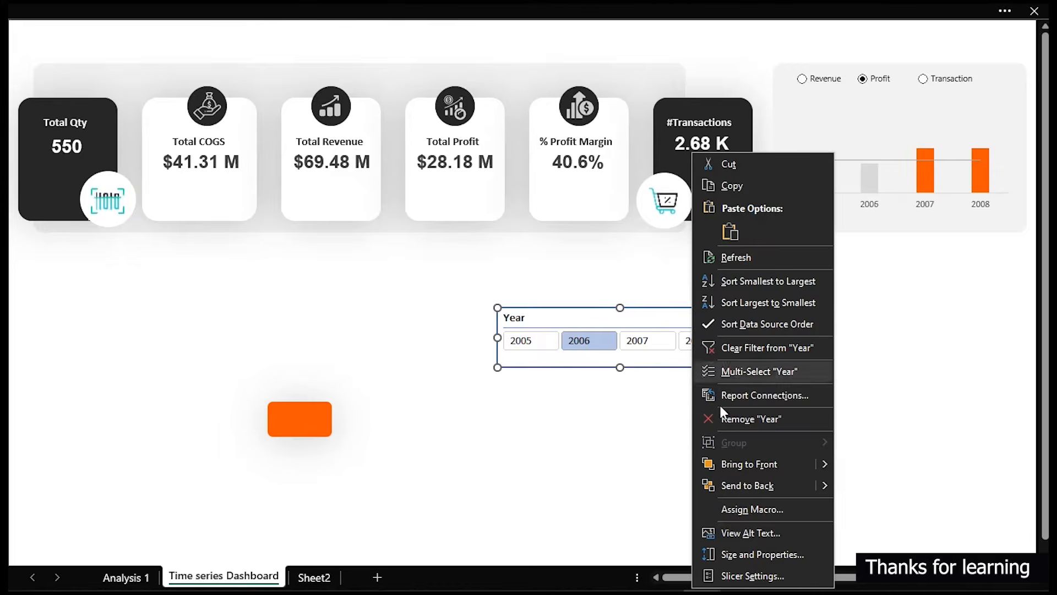
left_click(753, 576)
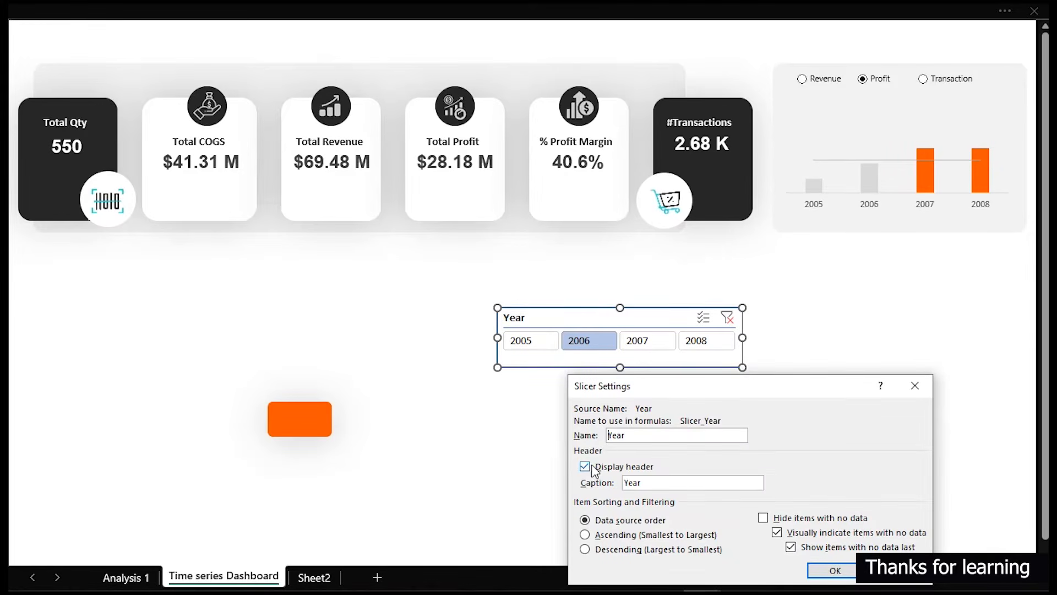
left_click(585, 467)
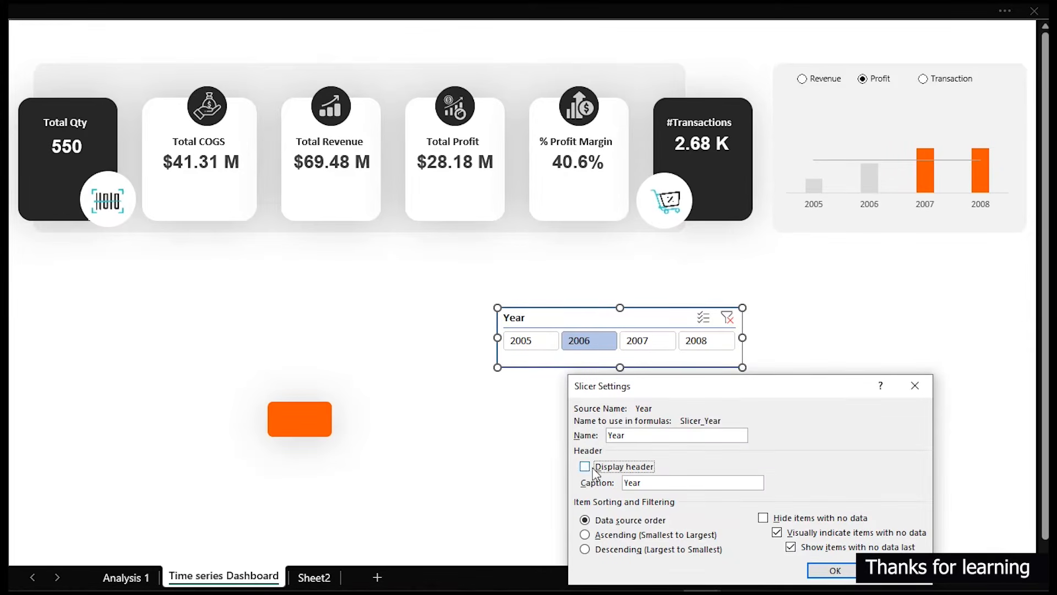
left_click(822, 571)
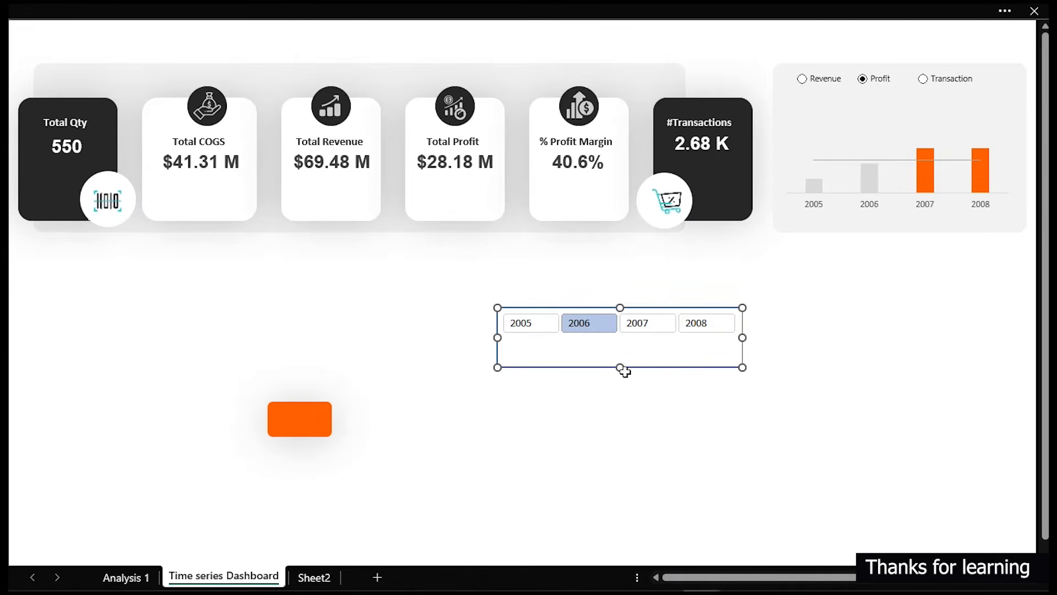
left_click_drag(622, 367, 623, 342)
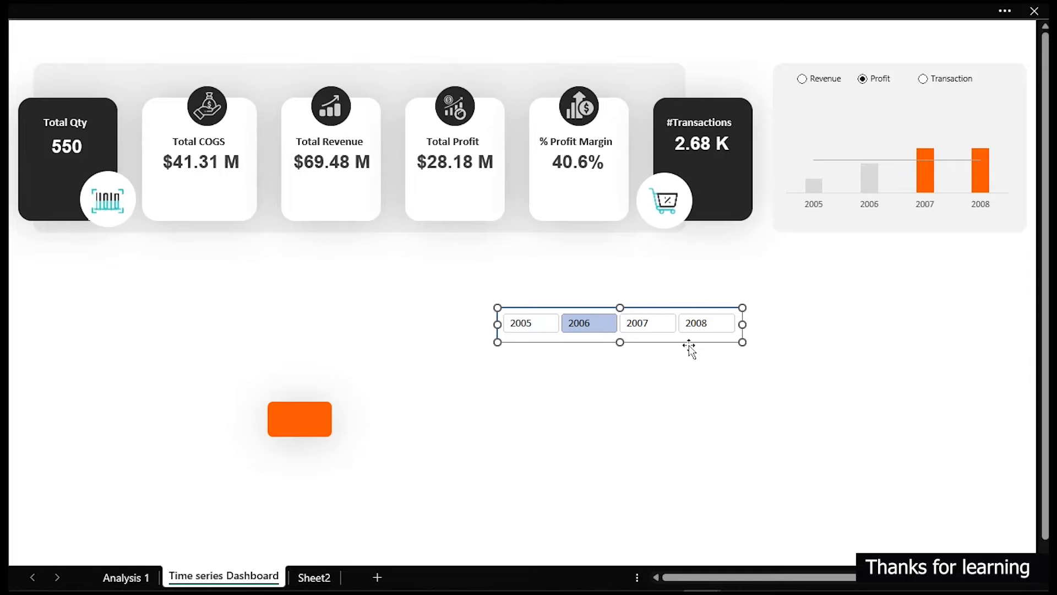
Move the Year slicer onto the yearly profit chart's card, directly beneath the chart's year labels.
left_click_drag(682, 344, 960, 246)
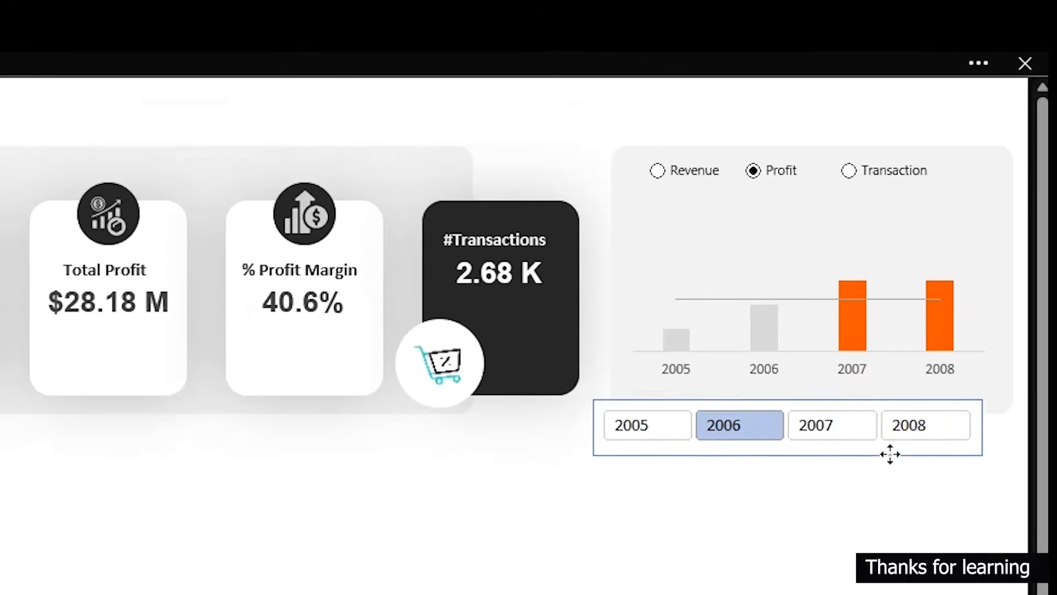
left_click_drag(908, 434, 890, 432)
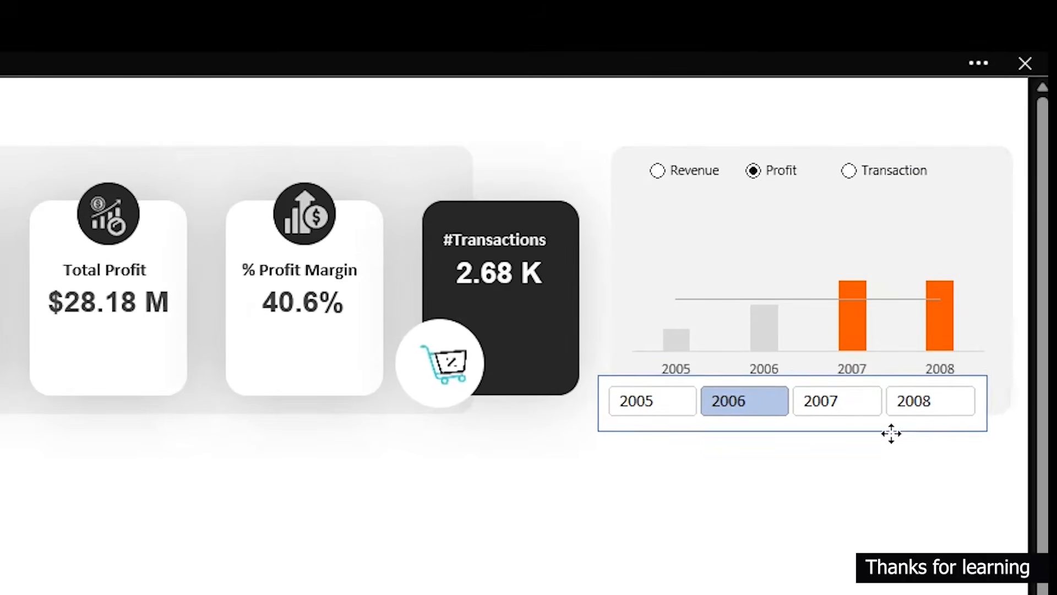
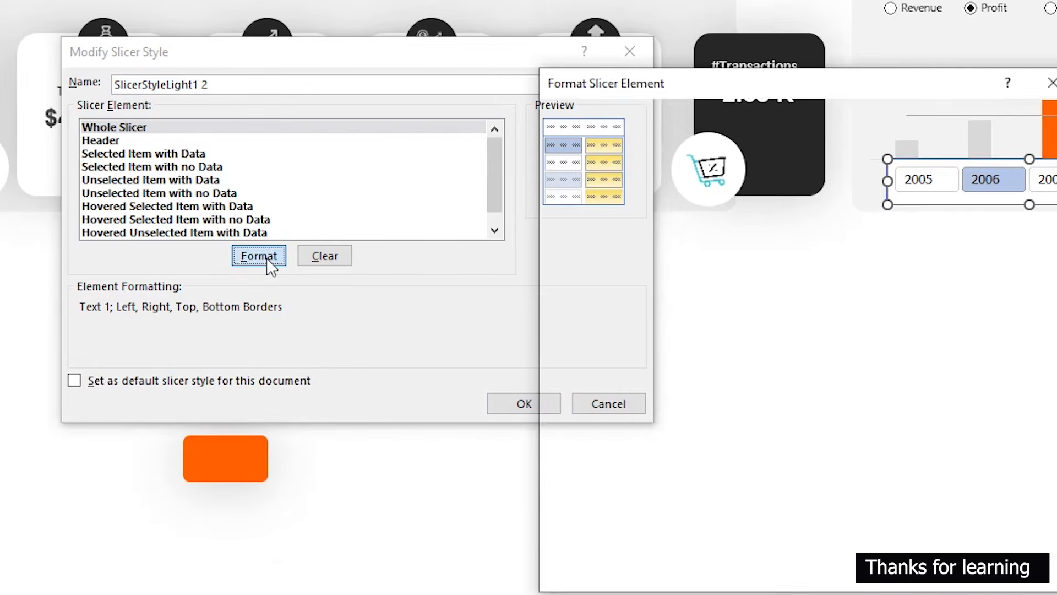
Format the Whole Slicer element of SlicerStyleLight1 2 with no borders and a light grey fill matching the chart card.
left_click_drag(741, 107, 359, 51)
left_click(253, 68)
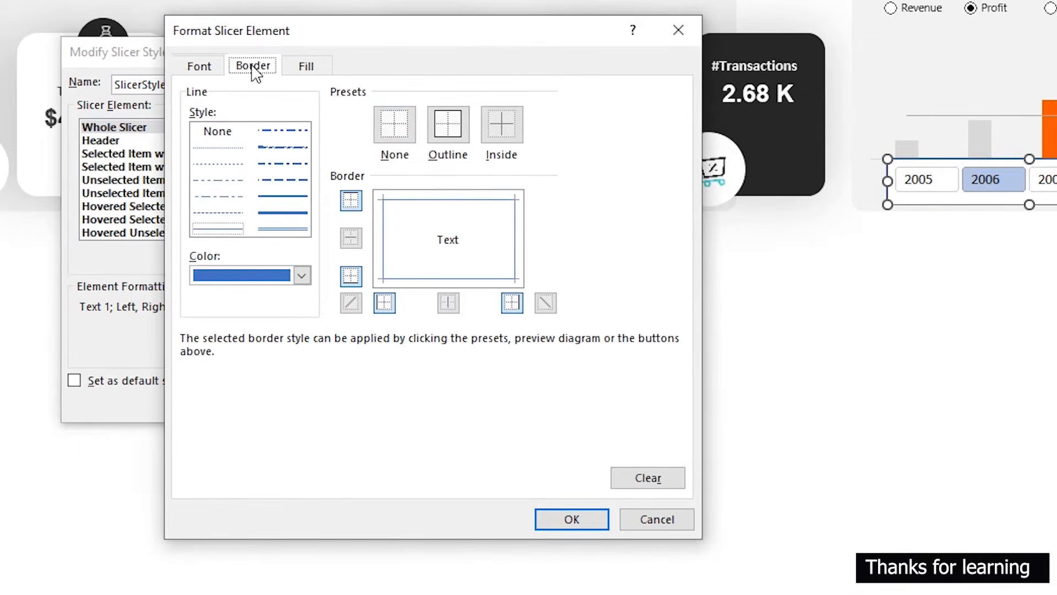
left_click(389, 134)
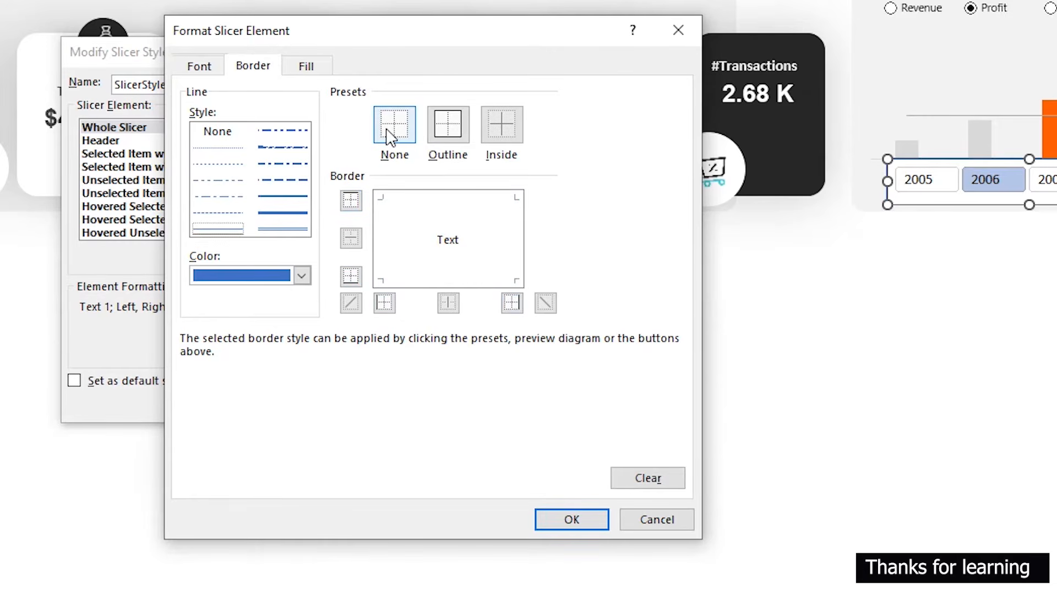
left_click(307, 67)
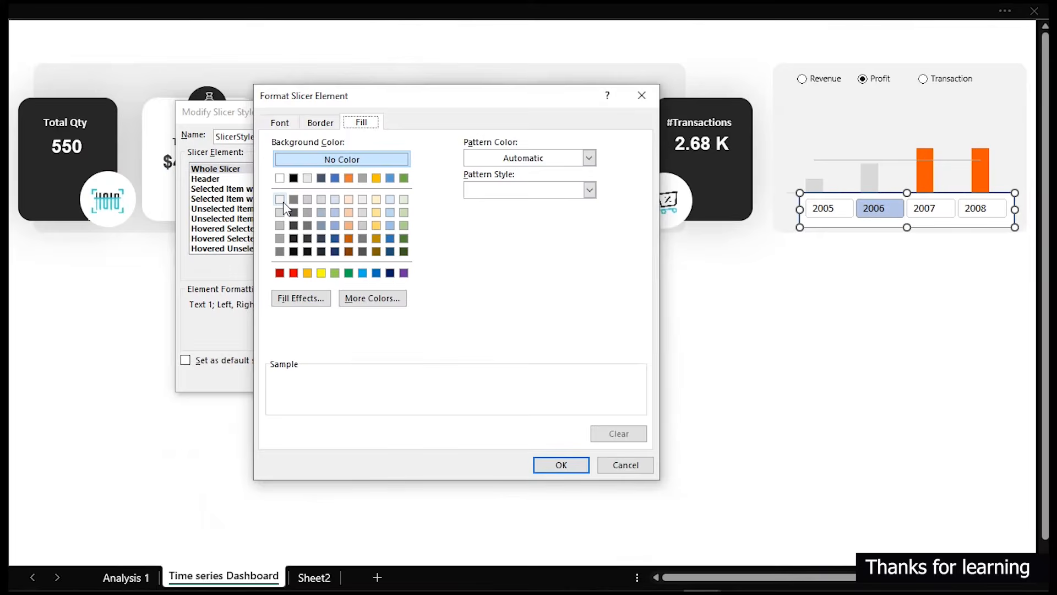
left_click(204, 171)
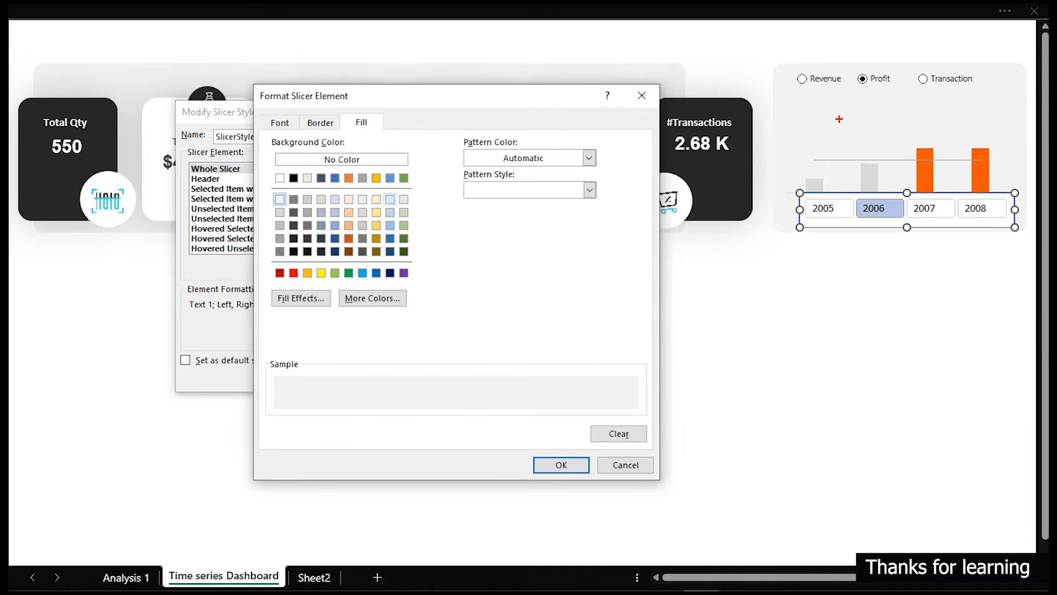
mouse_move(783, 66)
left_mouse_down()
mouse_move(1001, 233)
mouse_move(1024, 235)
left_mouse_up()
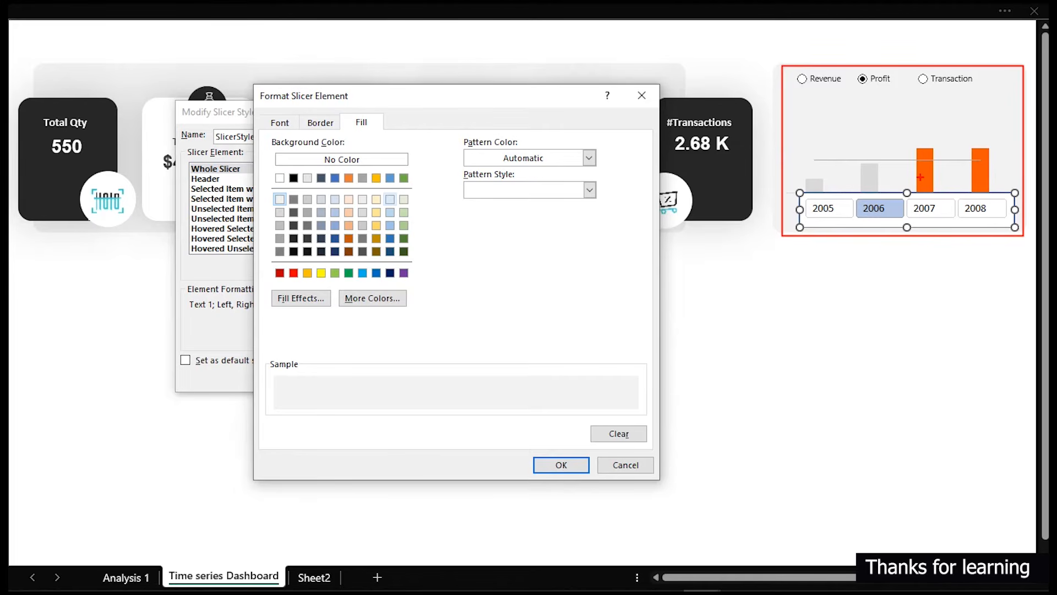
key("Escape")
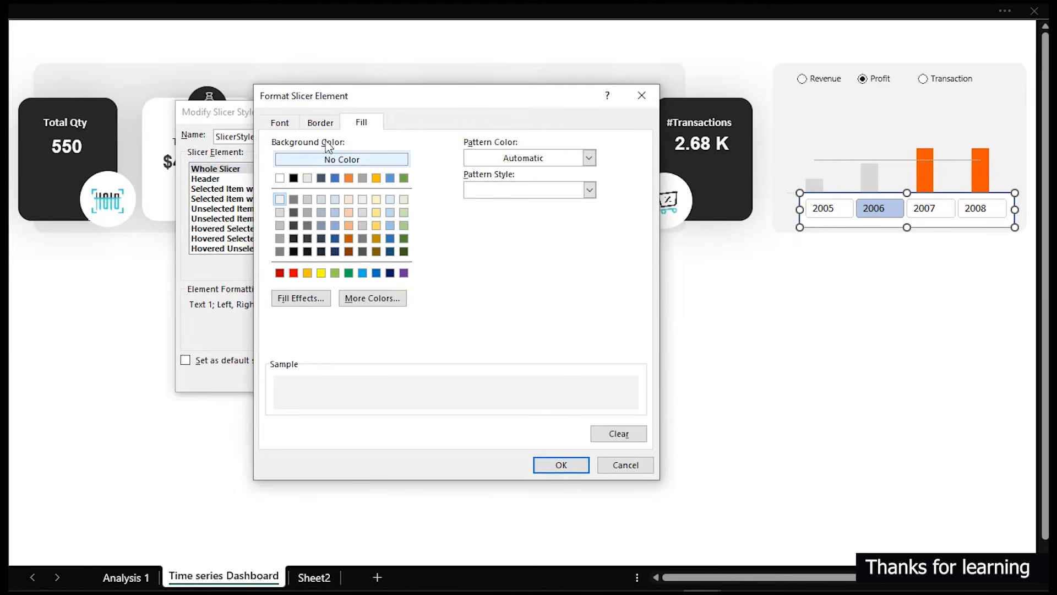
left_click(561, 465)
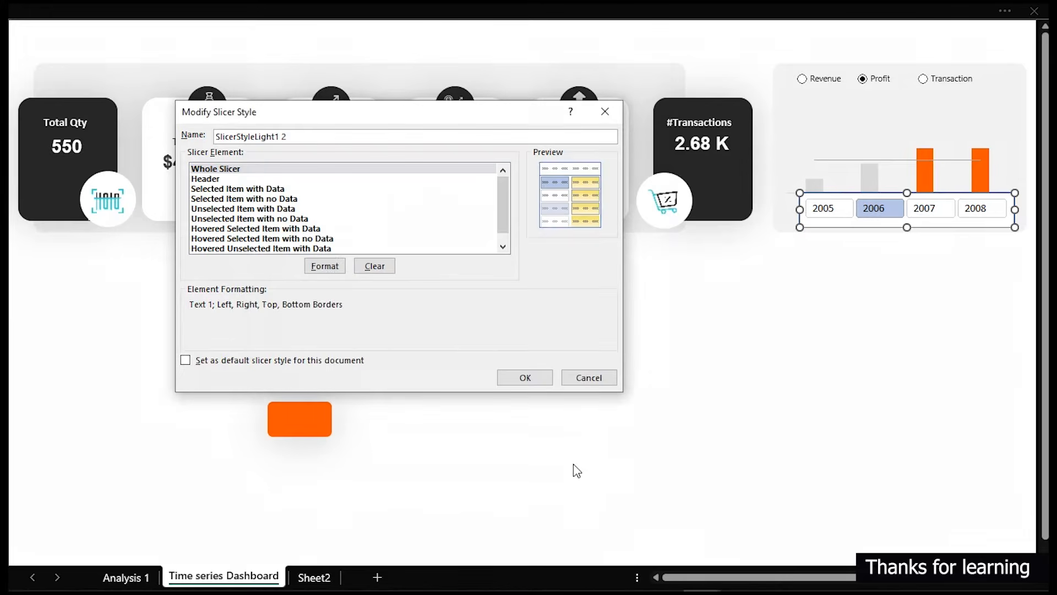
Try to set the fill of the Selected Item with Data element to the custom colour #F7A5606.
left_click(217, 190)
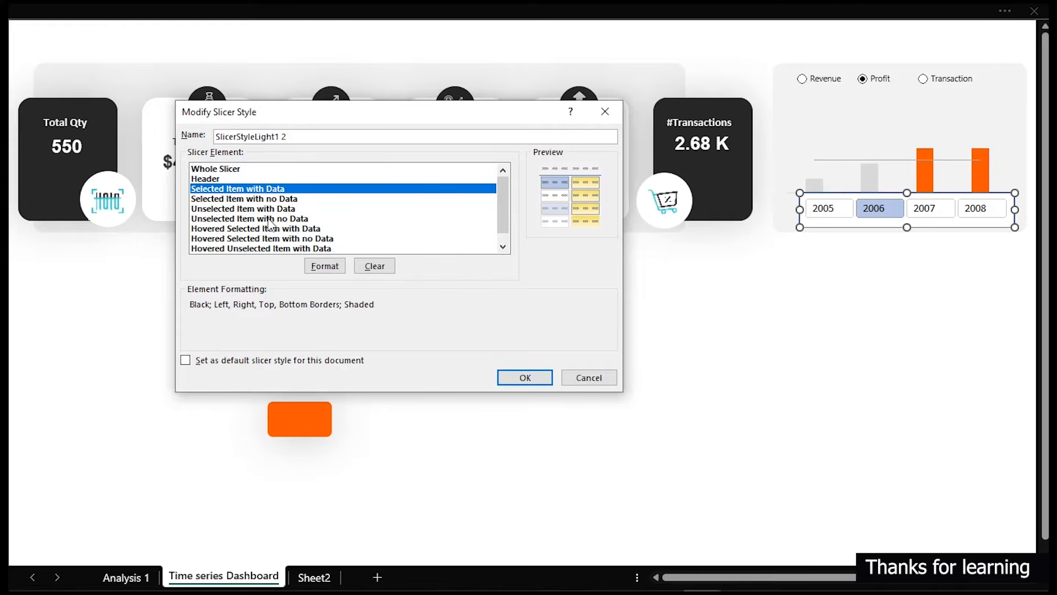
left_click(337, 266)
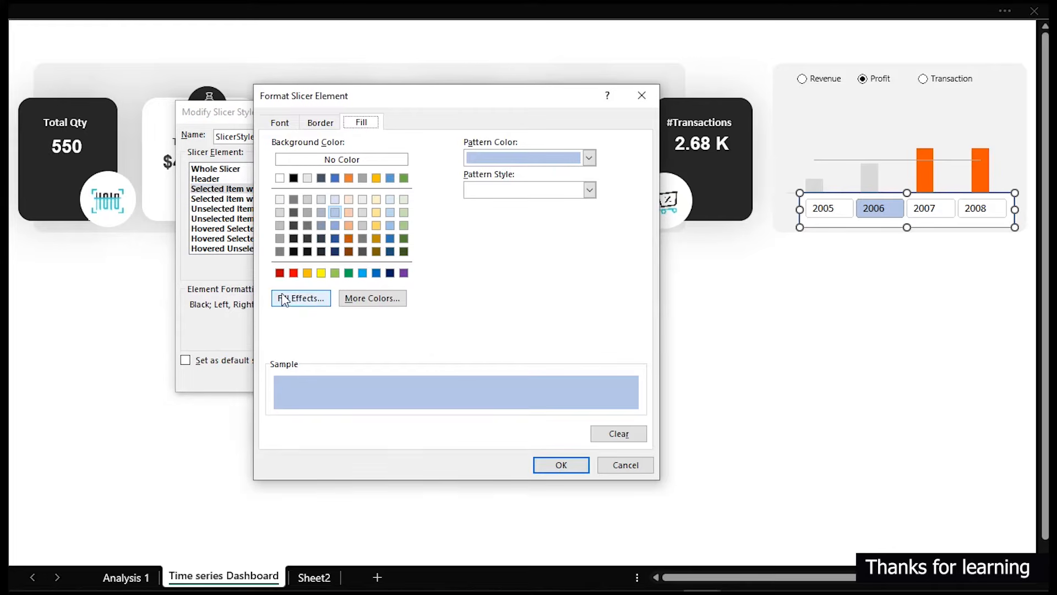
left_click(351, 300)
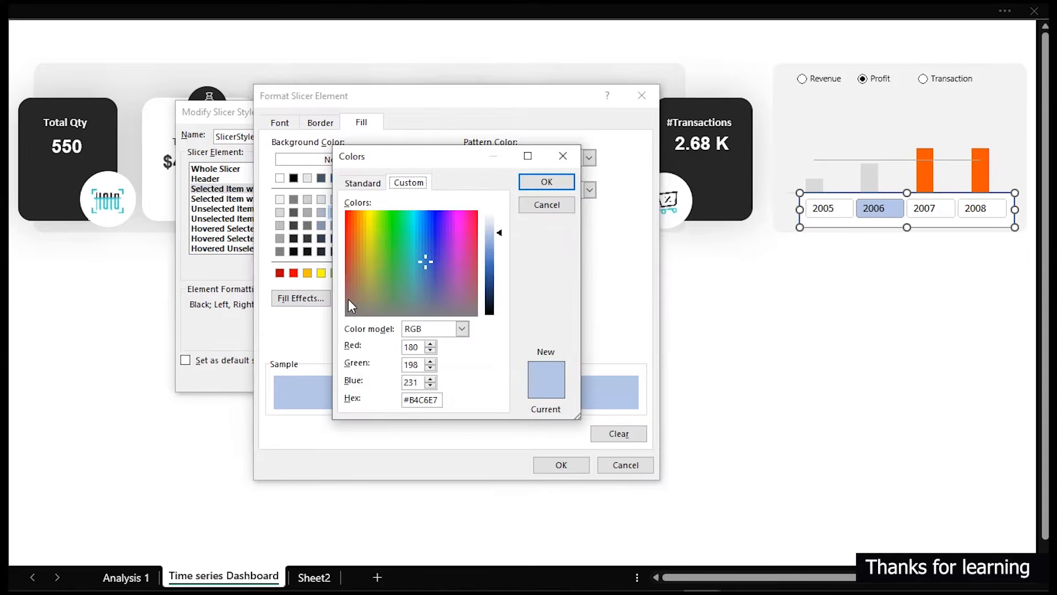
left_click(424, 401)
double_click(424, 401)
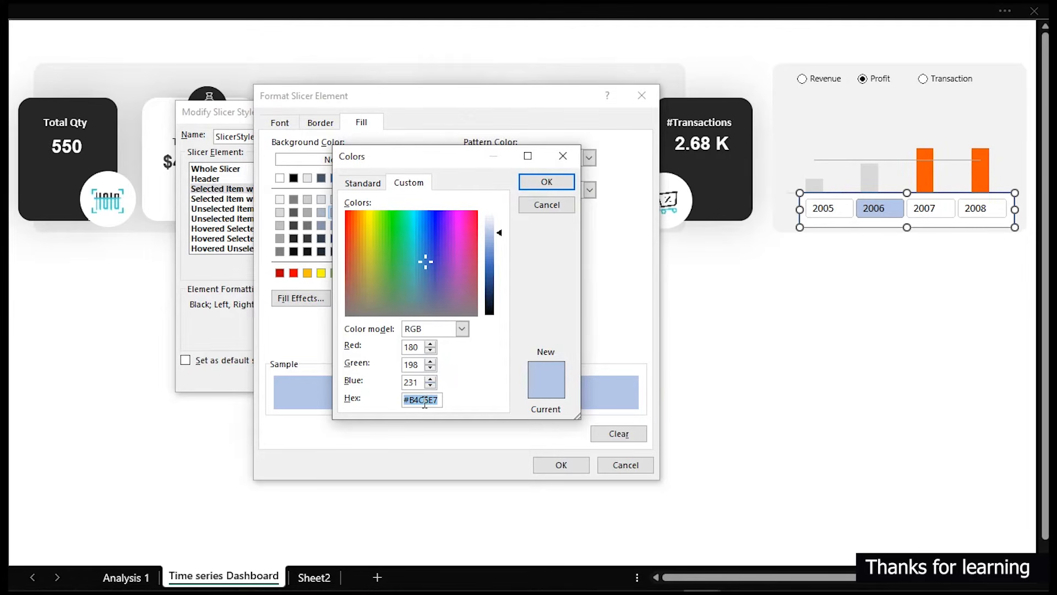
key("BackSpace")
type("#F7A5606")
left_click(547, 183)
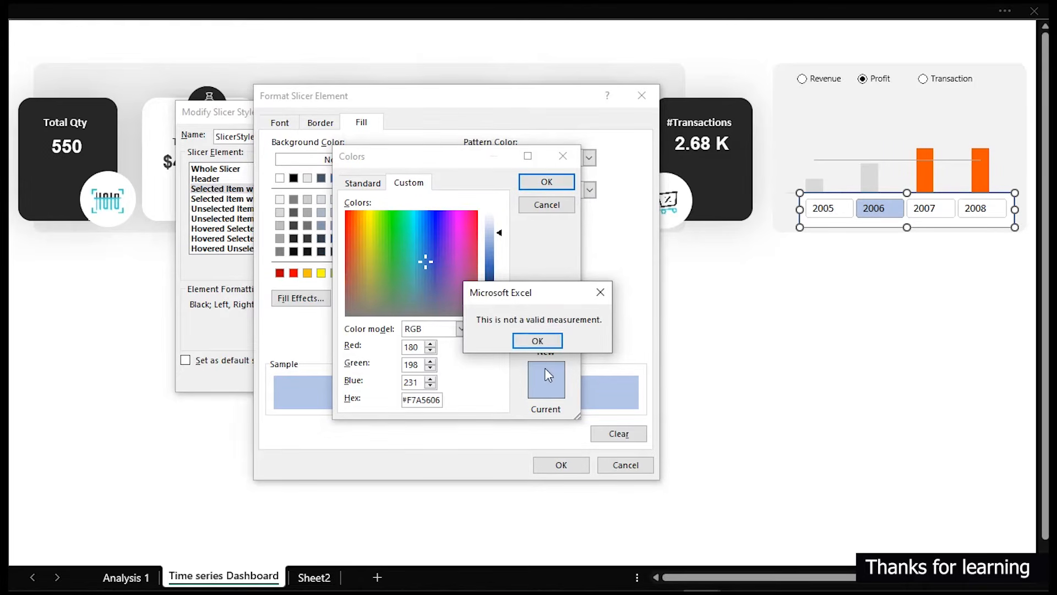
left_click(532, 343)
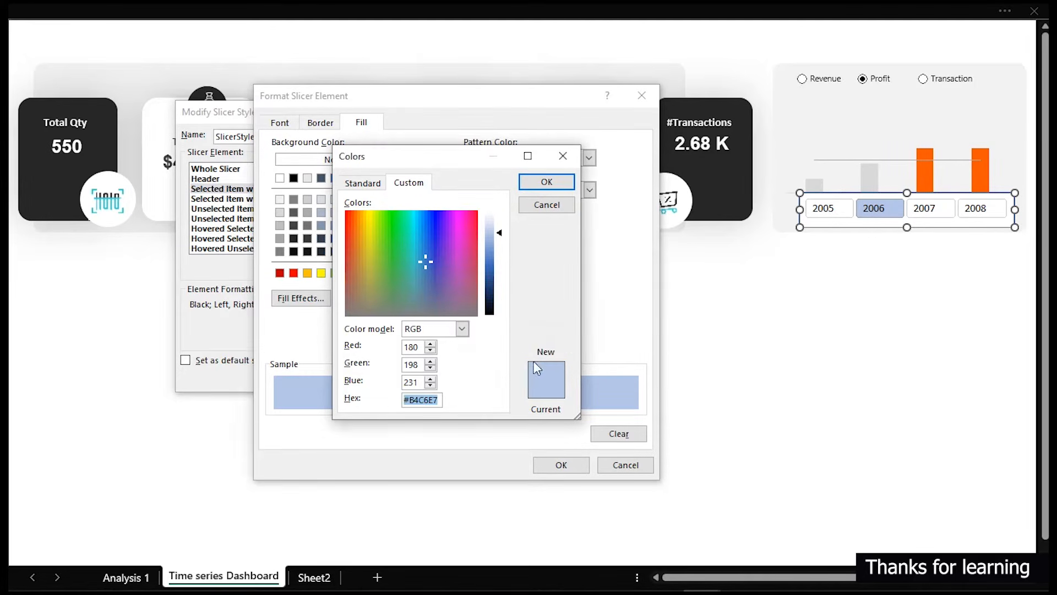
left_click(552, 207)
left_click(622, 466)
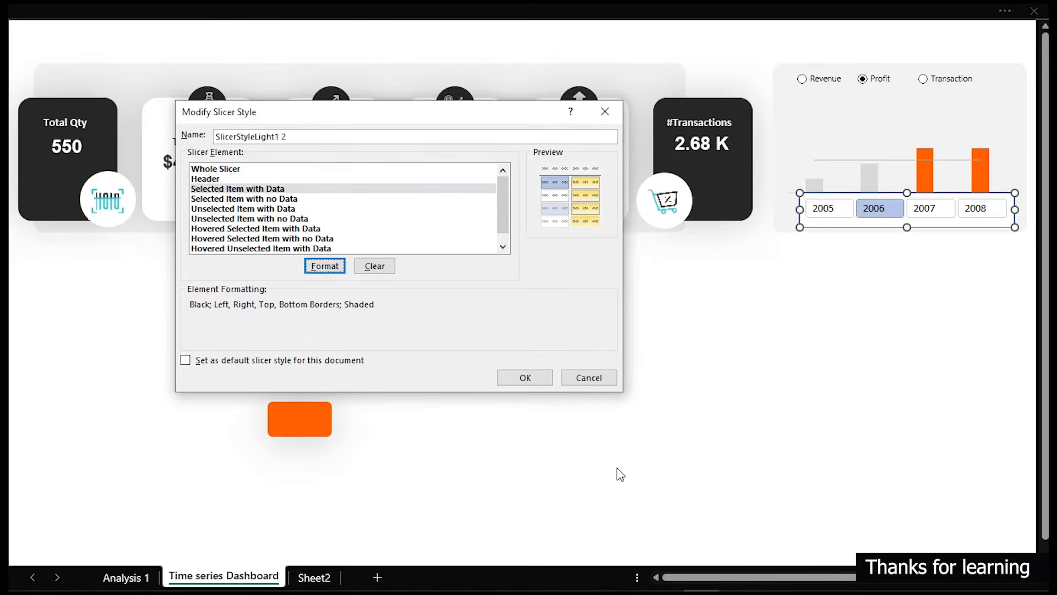
Save the slicer style changes and copy the hex code #F75606 from the orange rectangle's fill colour.
left_click(540, 378)
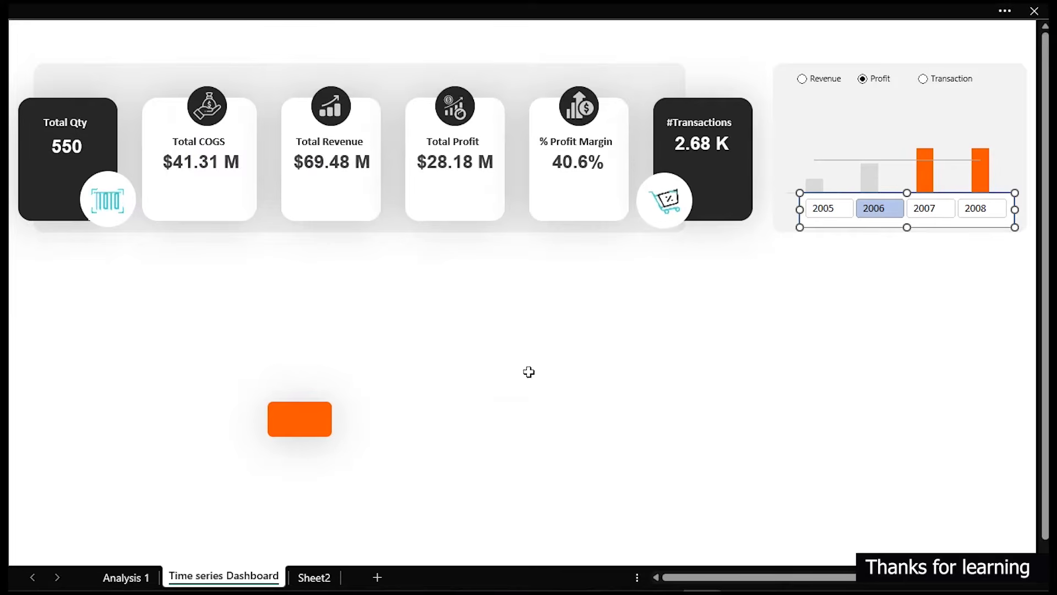
left_click(309, 420)
right_click(311, 420)
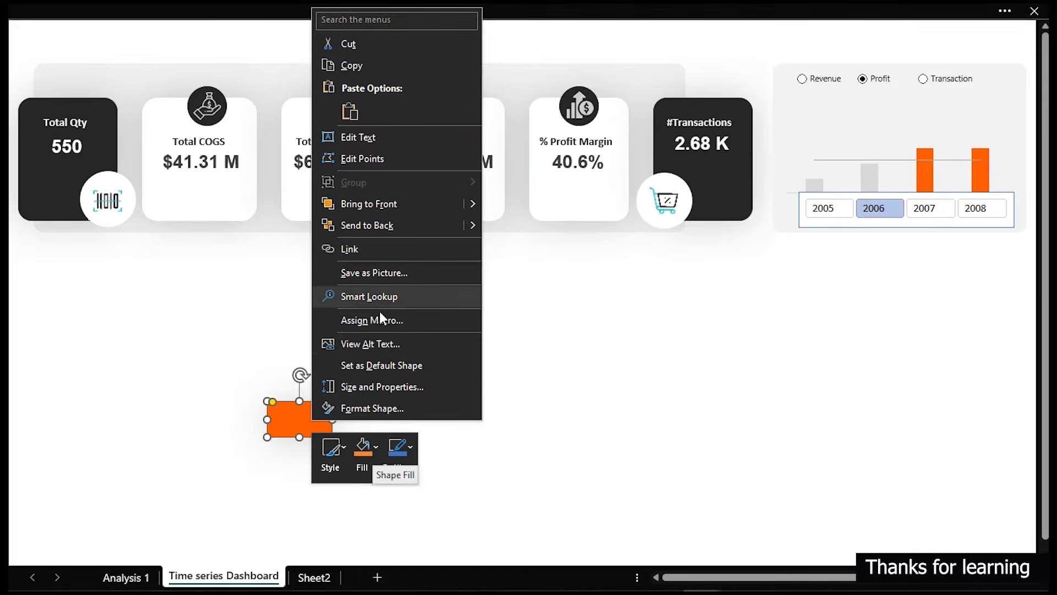
left_click(468, 411)
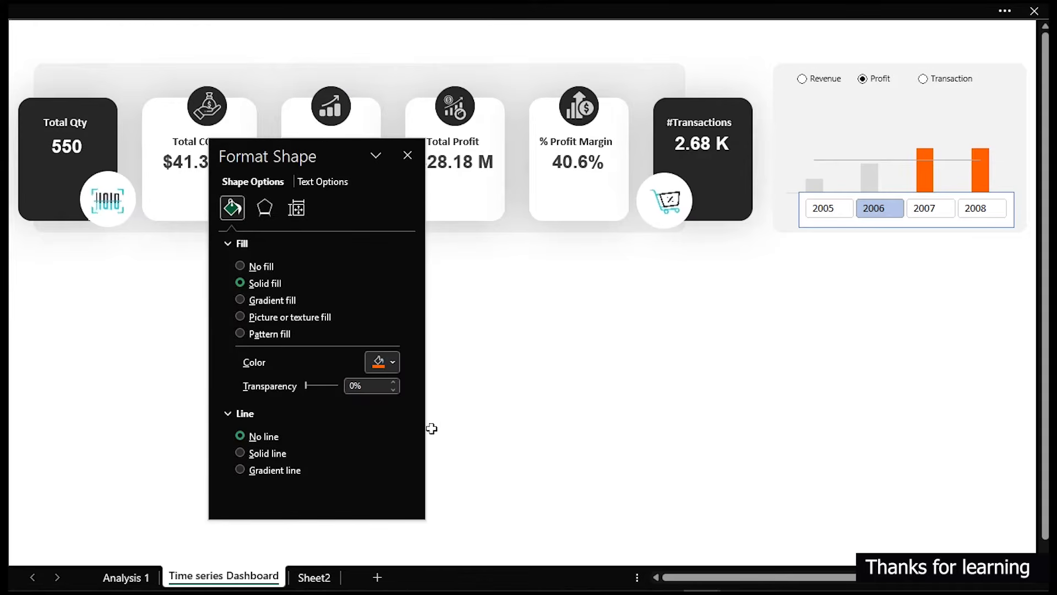
left_click(393, 362)
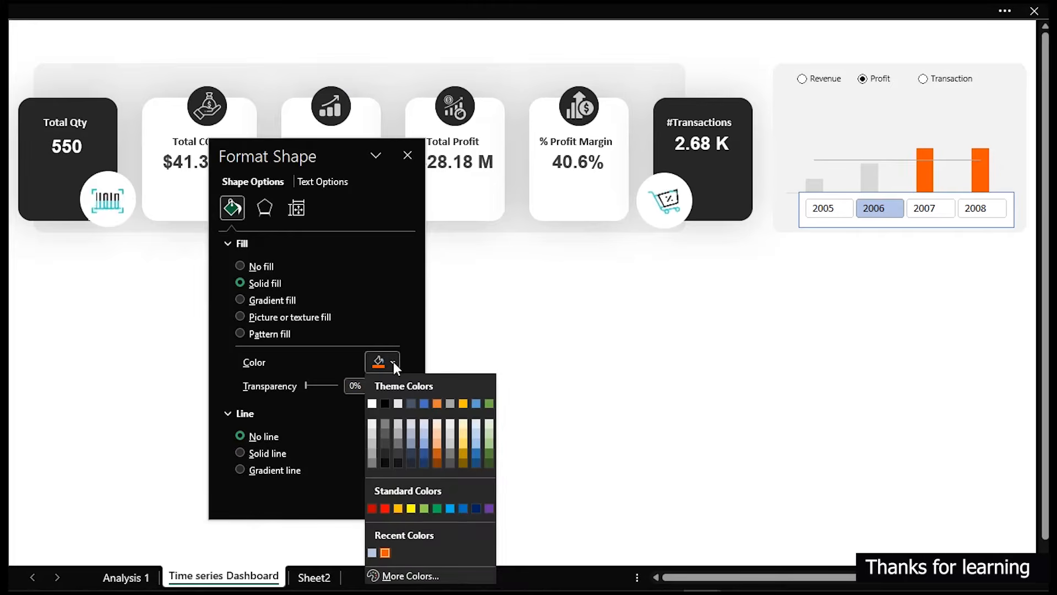
left_click(423, 574)
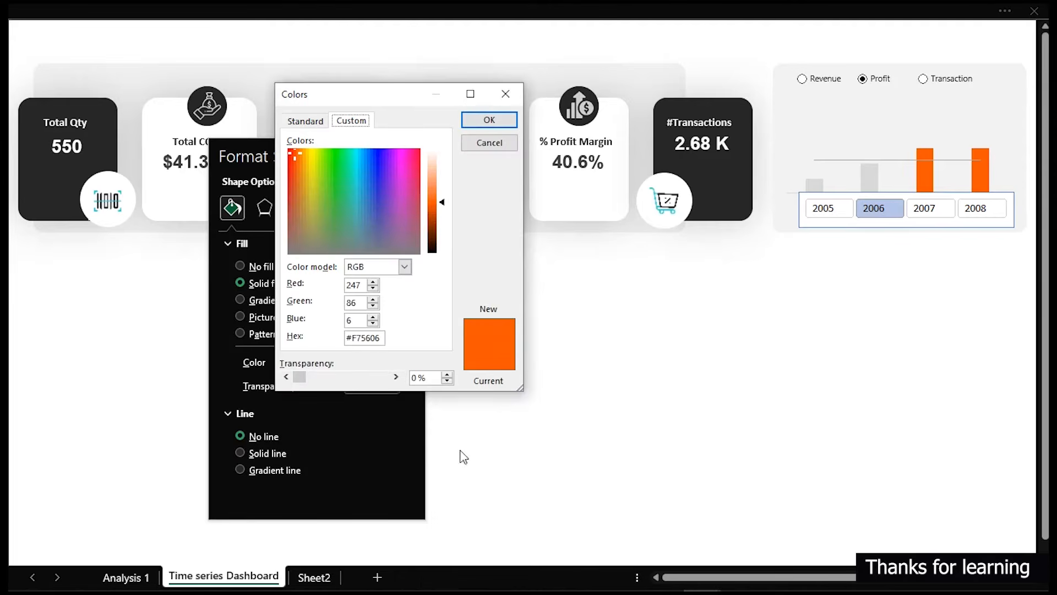
left_click(370, 338)
double_click(371, 338)
left_click(484, 121)
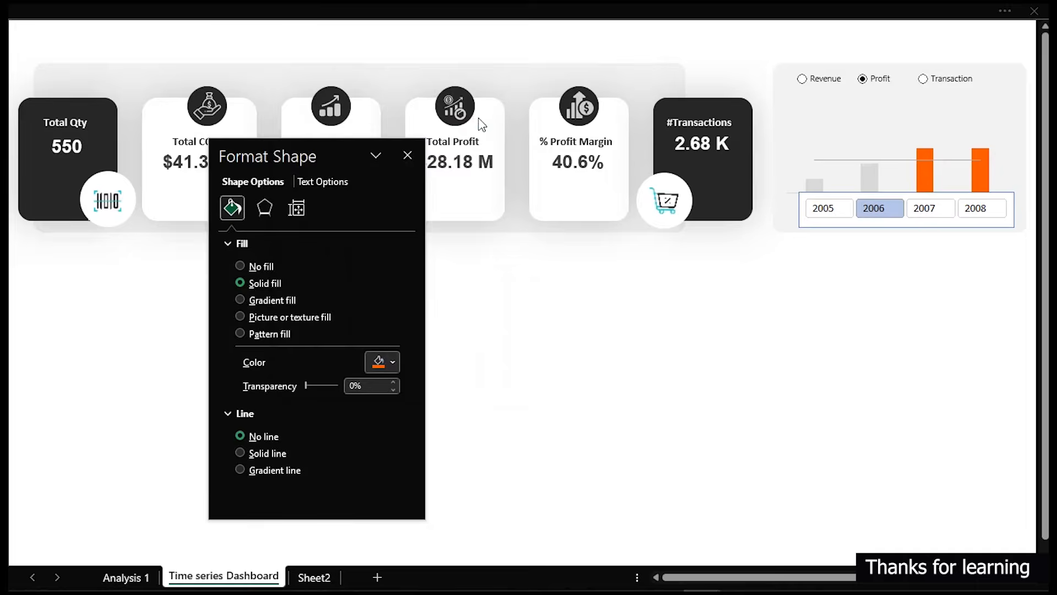
left_click(417, 148)
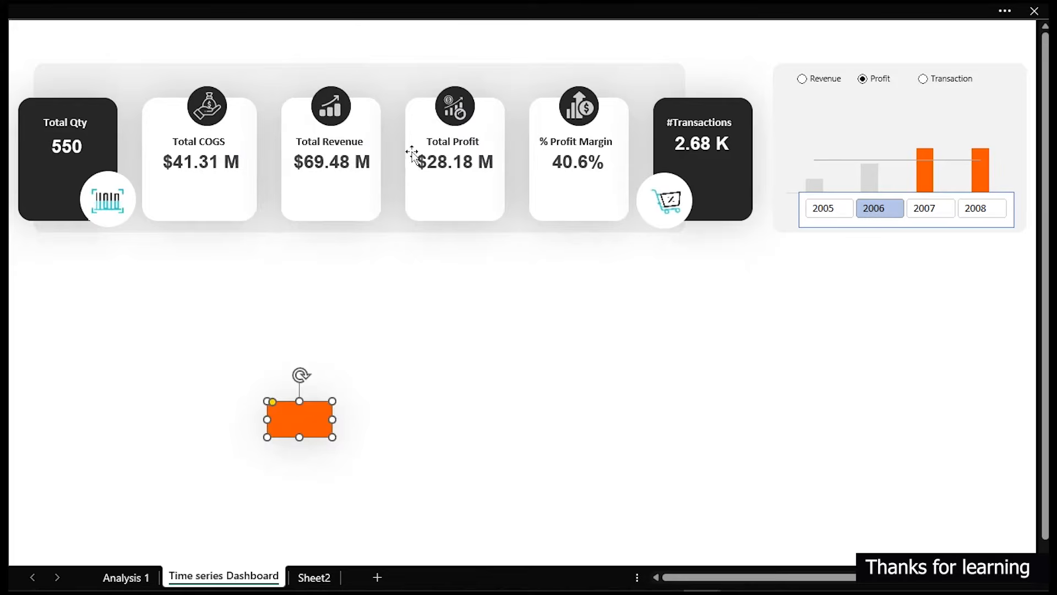
Apply the custom slicer style SlicerStyleLight1 2 to the Year slicer on the chart card.
left_click(909, 226)
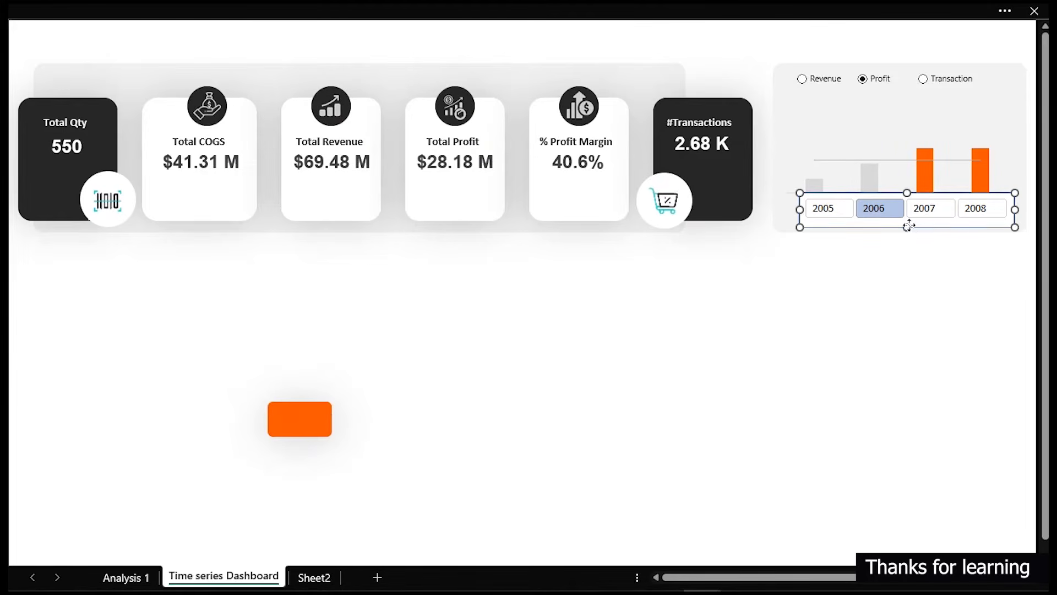
left_click(302, 3)
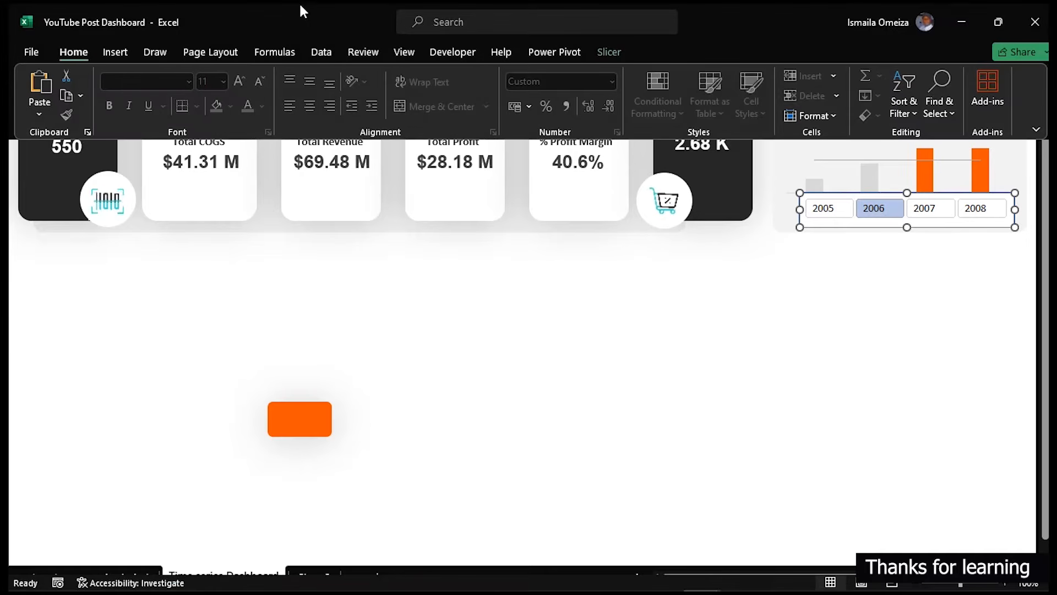
left_click(617, 51)
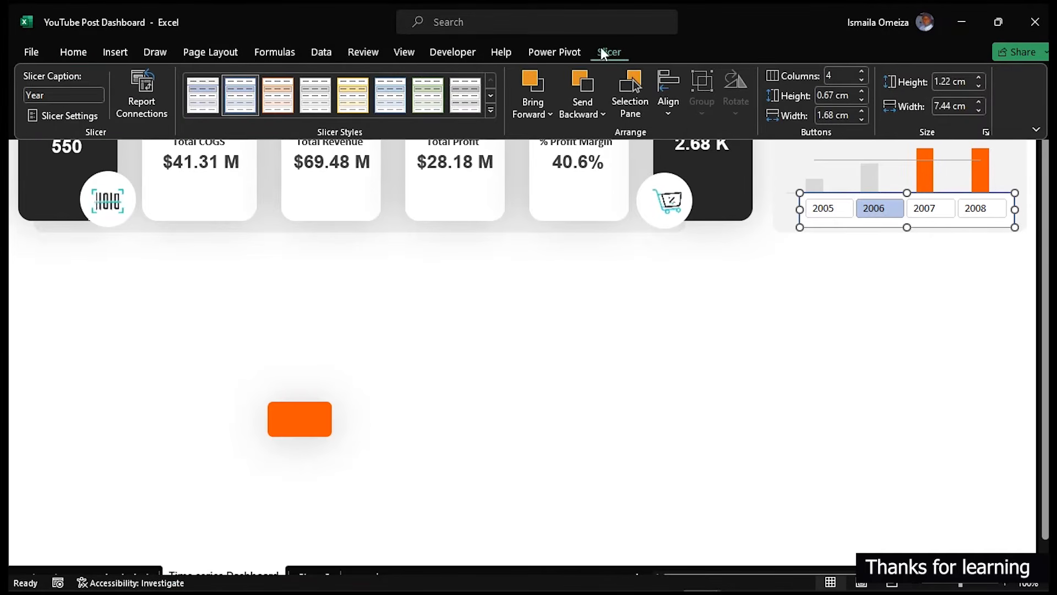
left_click(210, 97)
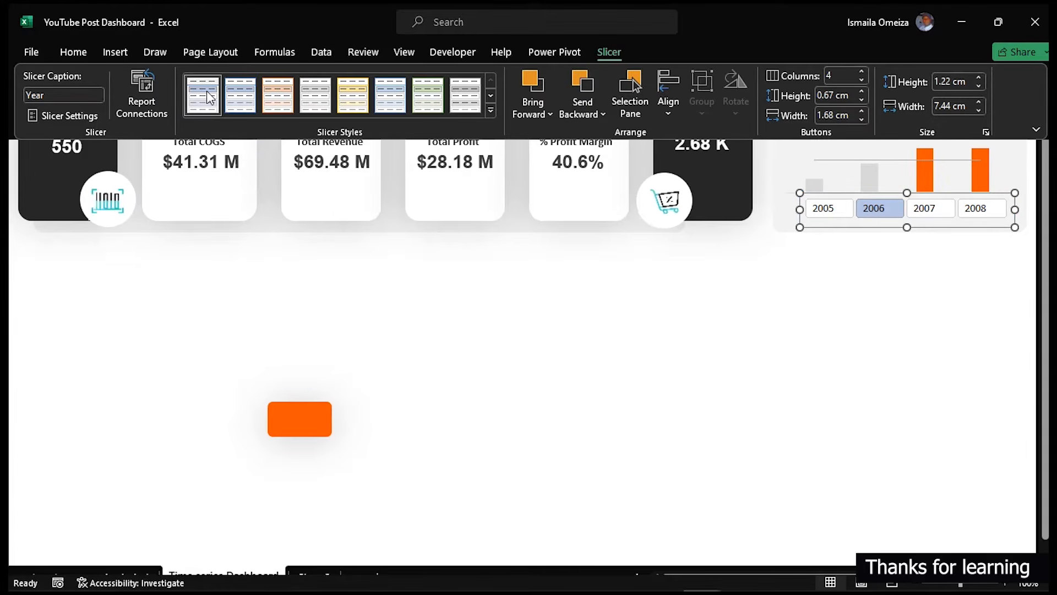
left_click(864, 365)
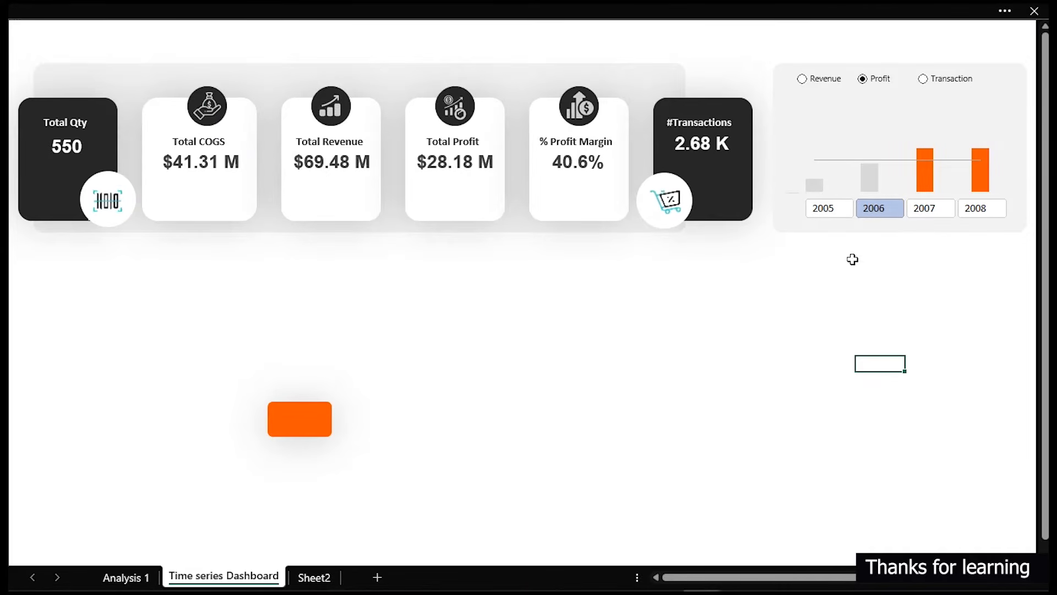
Open the Year slicer's custom style SlicerStyleLight1 2 for modification.
left_click(869, 232)
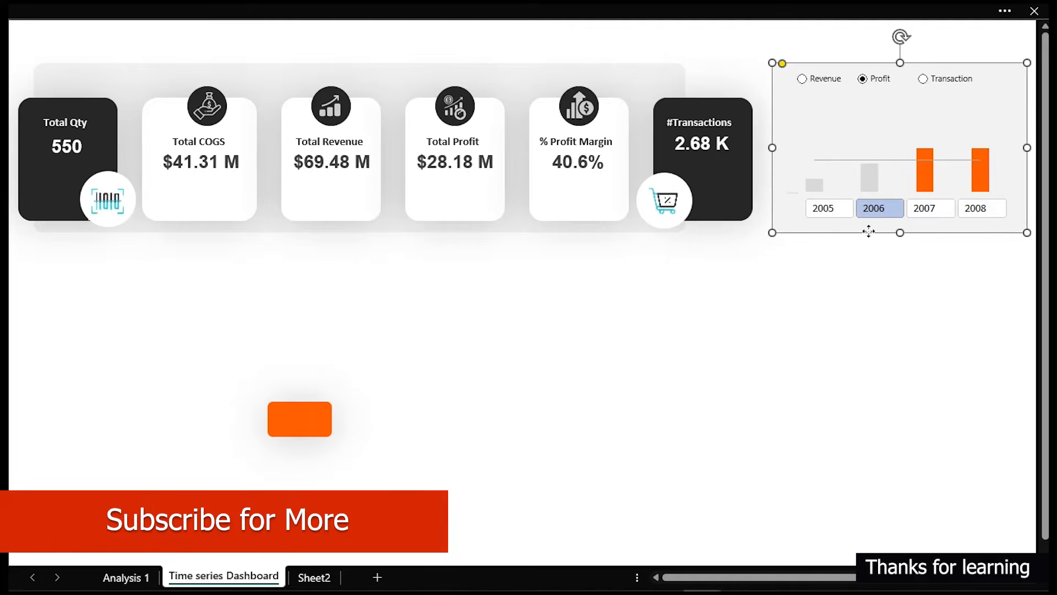
left_click(852, 223)
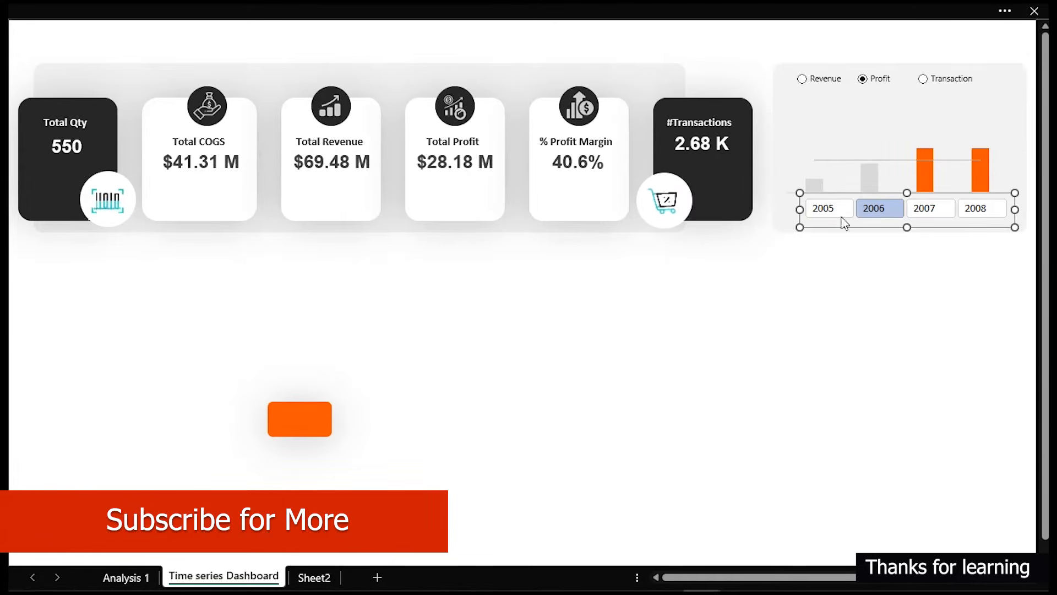
left_click(169, 9)
left_click(609, 52)
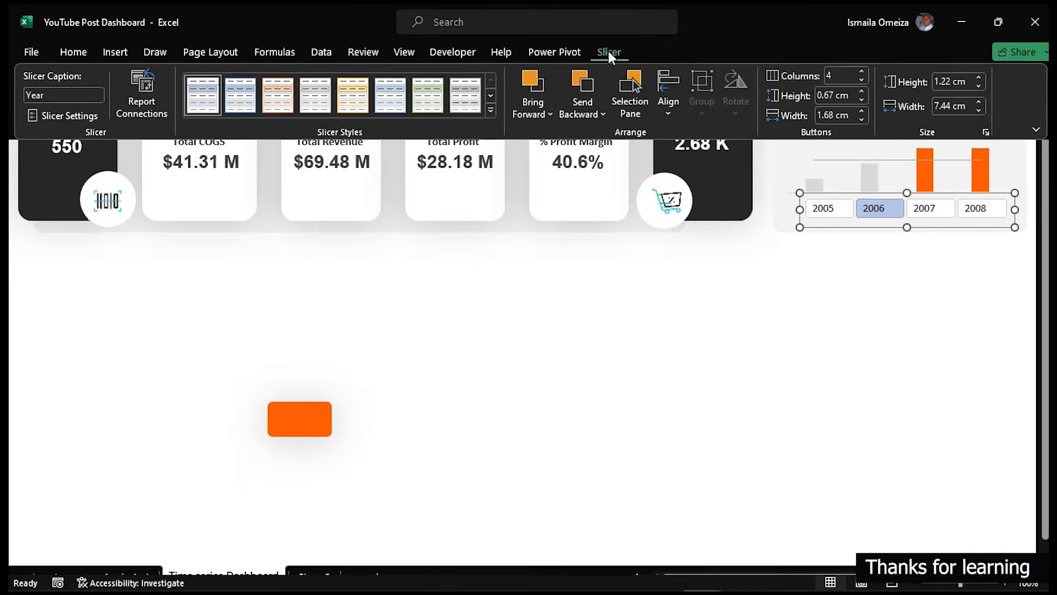
right_click(210, 94)
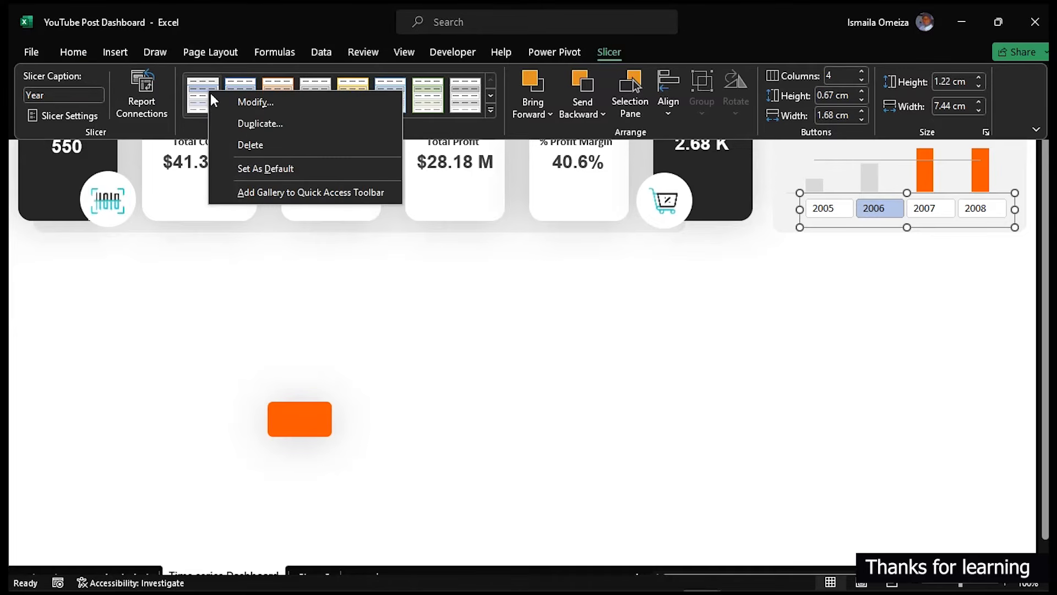
left_click(241, 101)
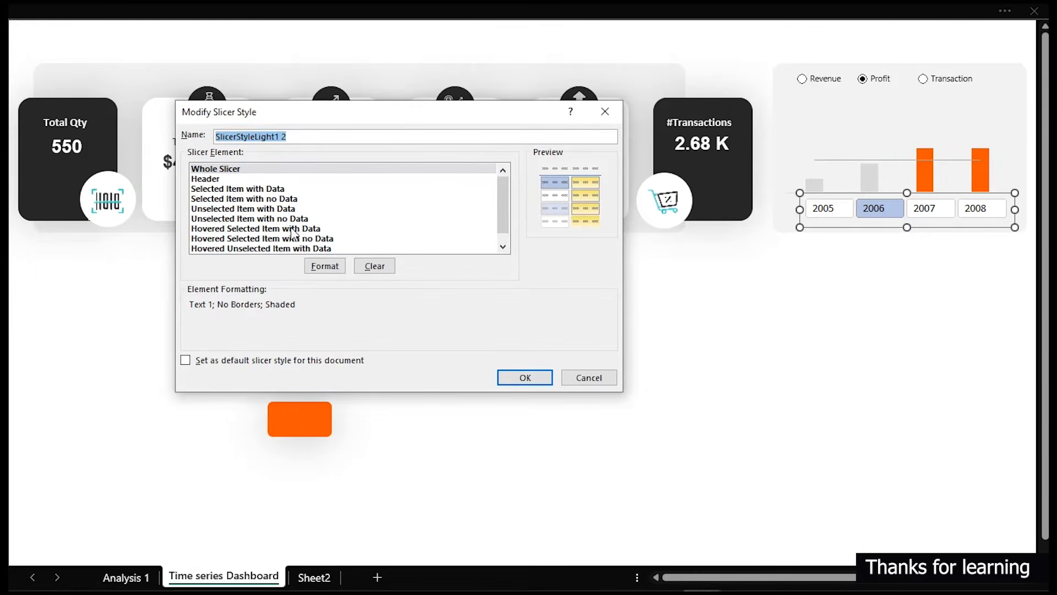
Set the Selected Item with Data element's fill to the custom colour #FF6600 and save the slicer style.
left_click(232, 193)
left_click(325, 266)
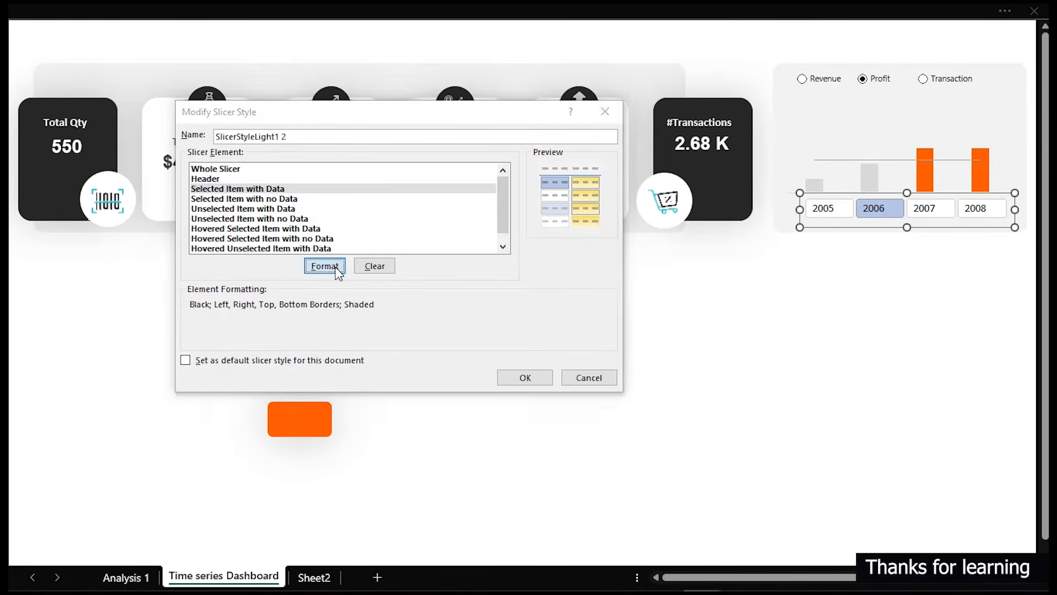
left_click(318, 252)
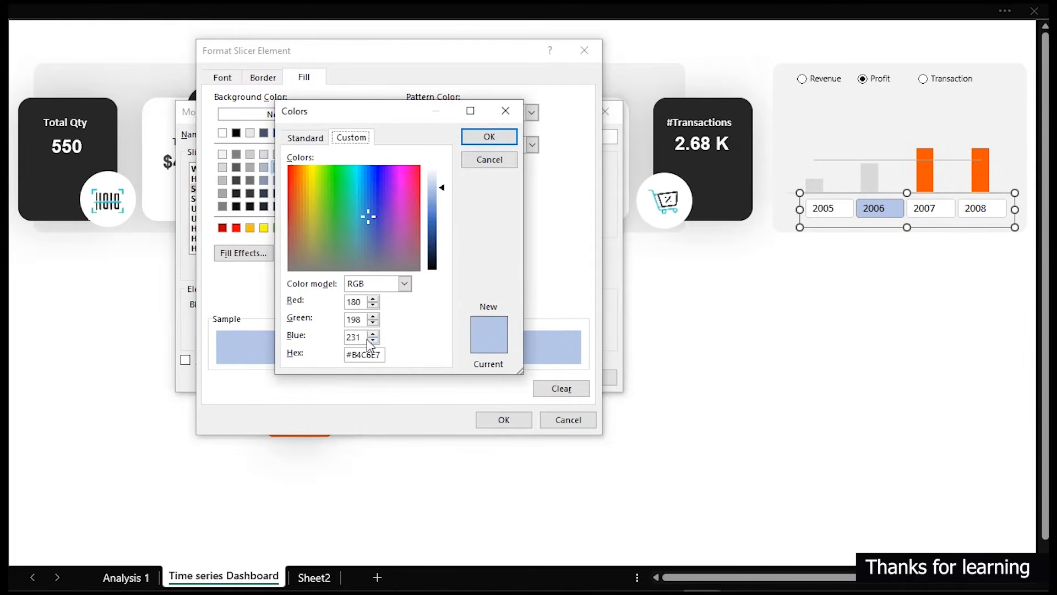
double_click(374, 355)
type("#FF6600")
left_click(478, 136)
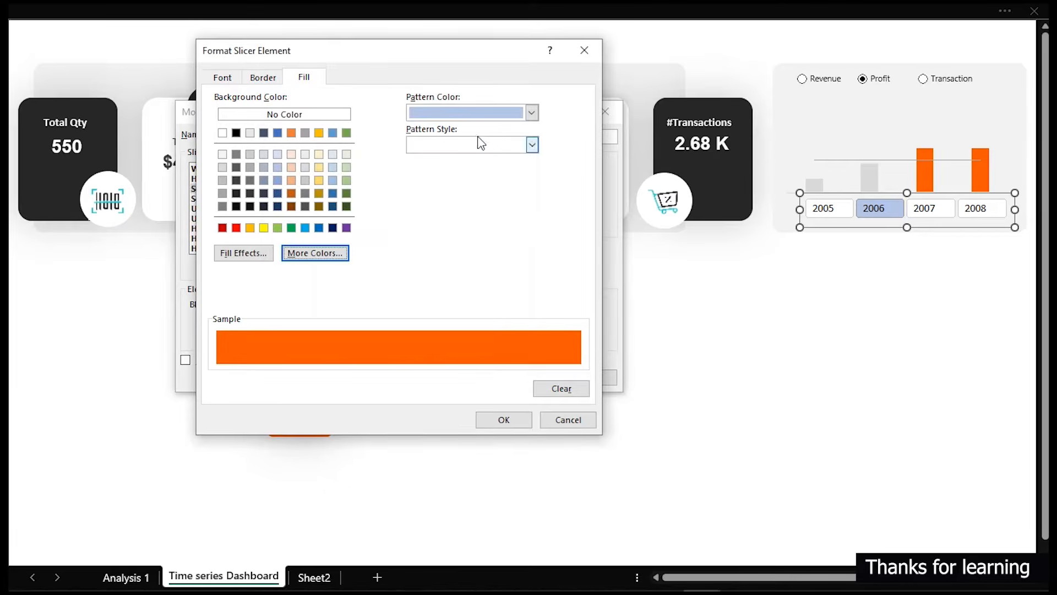
left_click(502, 422)
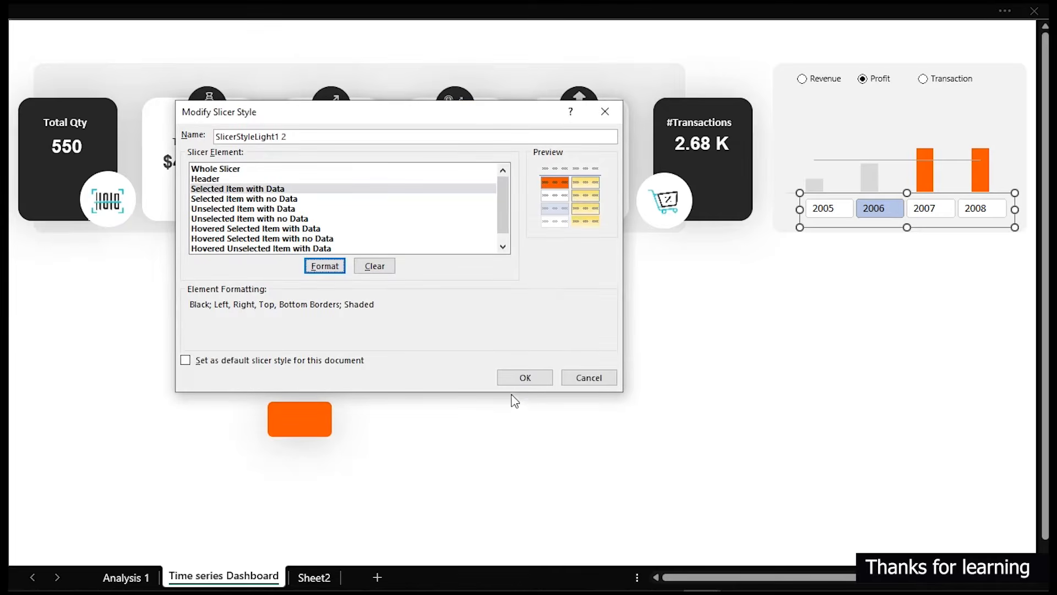
left_click(522, 379)
left_click(521, 381)
left_click(623, 391)
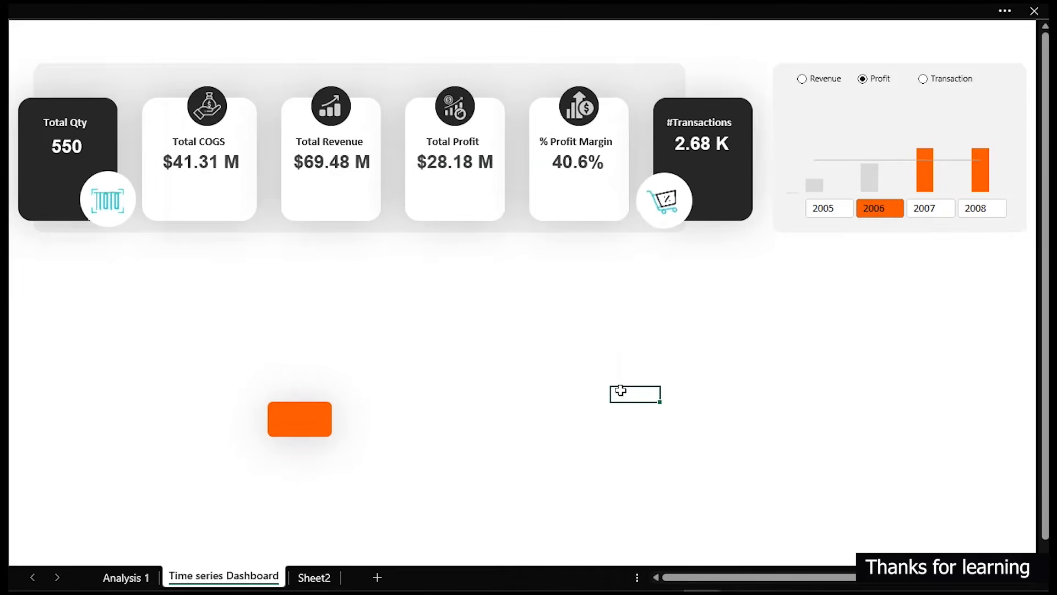
Filter the dashboard by 2007, 2008, 2005, 2006 and 2007 in turn to check the restyled Year slicer and KPI cards.
left_click(929, 212)
left_click(975, 210)
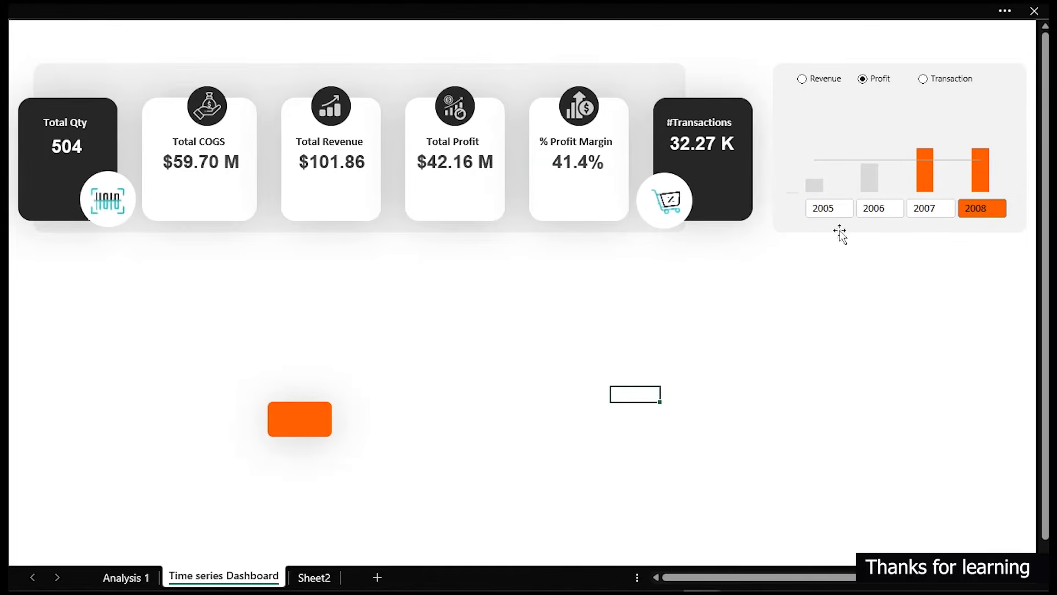
left_click(824, 208)
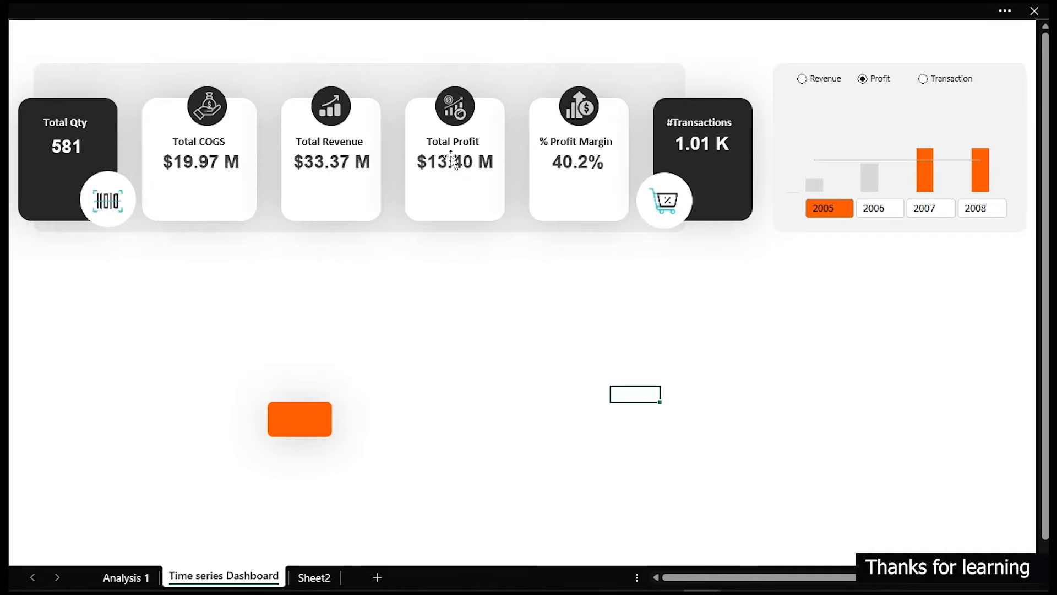
left_click(880, 208)
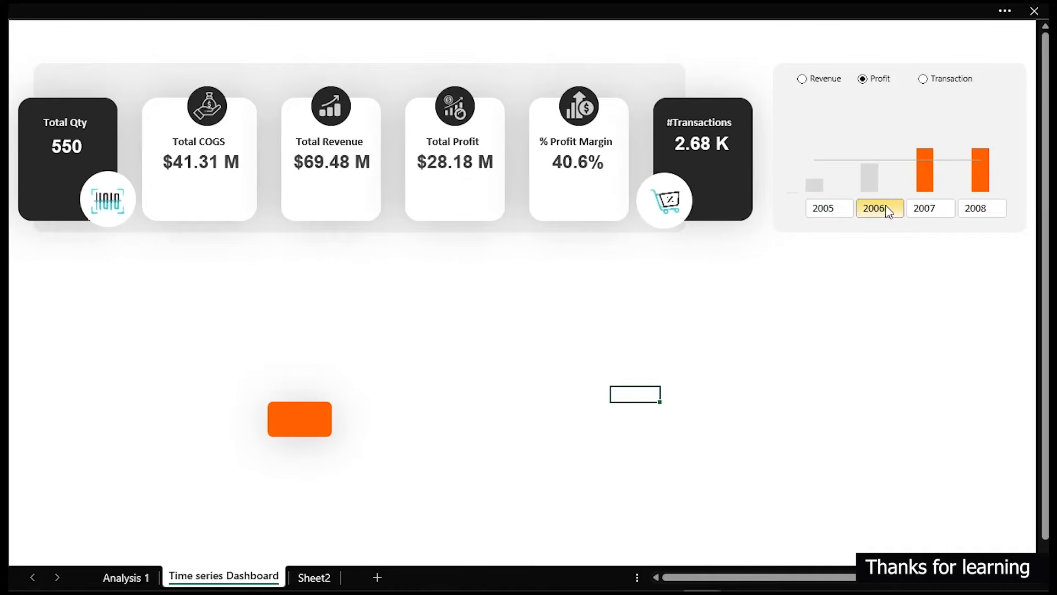
left_click(939, 211)
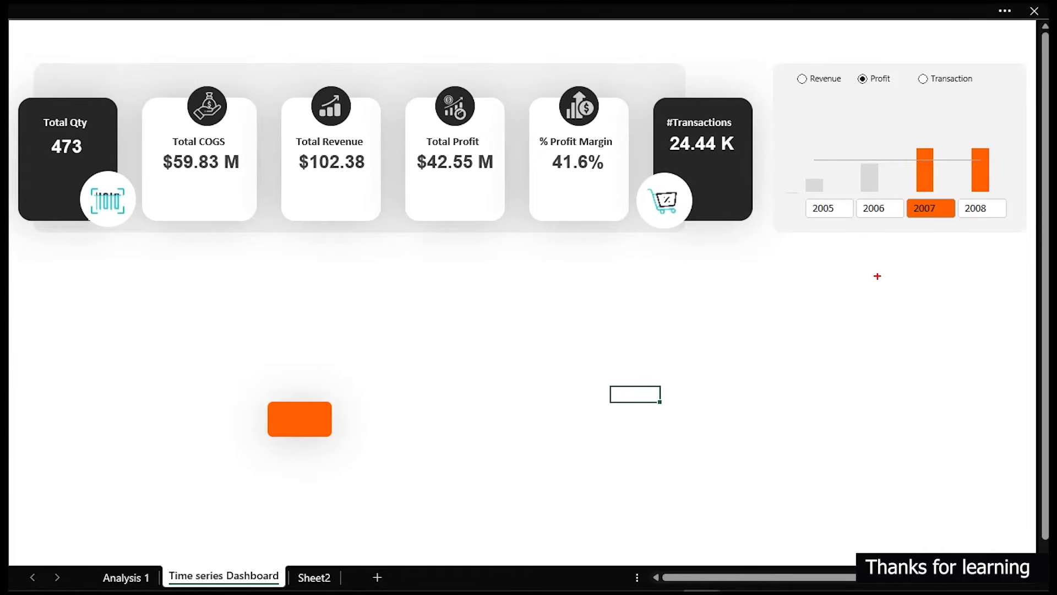
mouse_move(909, 136)
left_mouse_down()
mouse_move(963, 225)
mouse_move(1010, 225)
left_mouse_up()
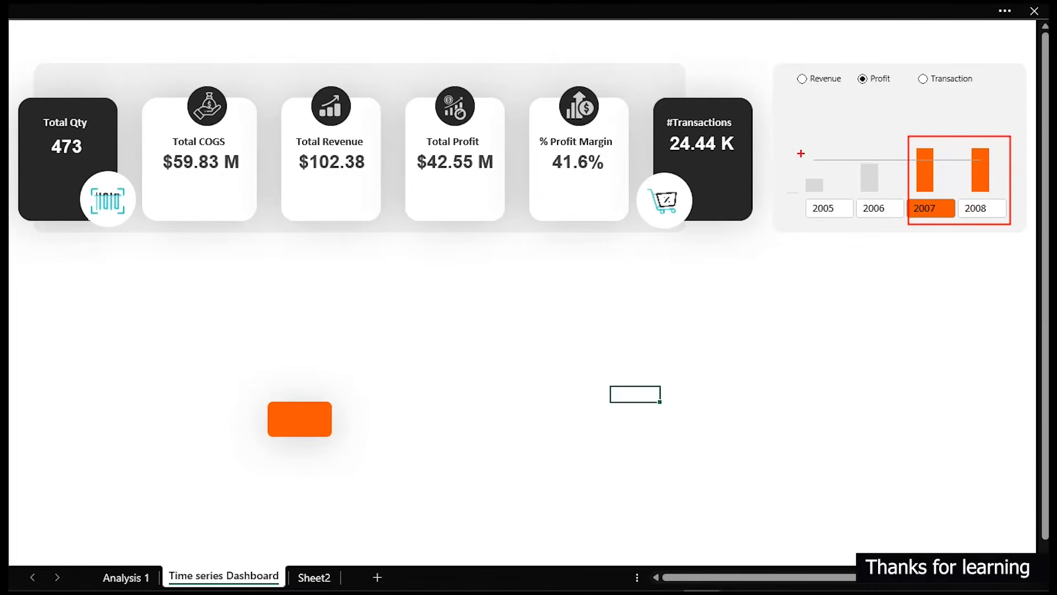
mouse_move(803, 155)
left_mouse_down()
mouse_move(831, 173)
mouse_move(873, 162)
left_mouse_up()
left_click_drag(801, 85, 980, 121)
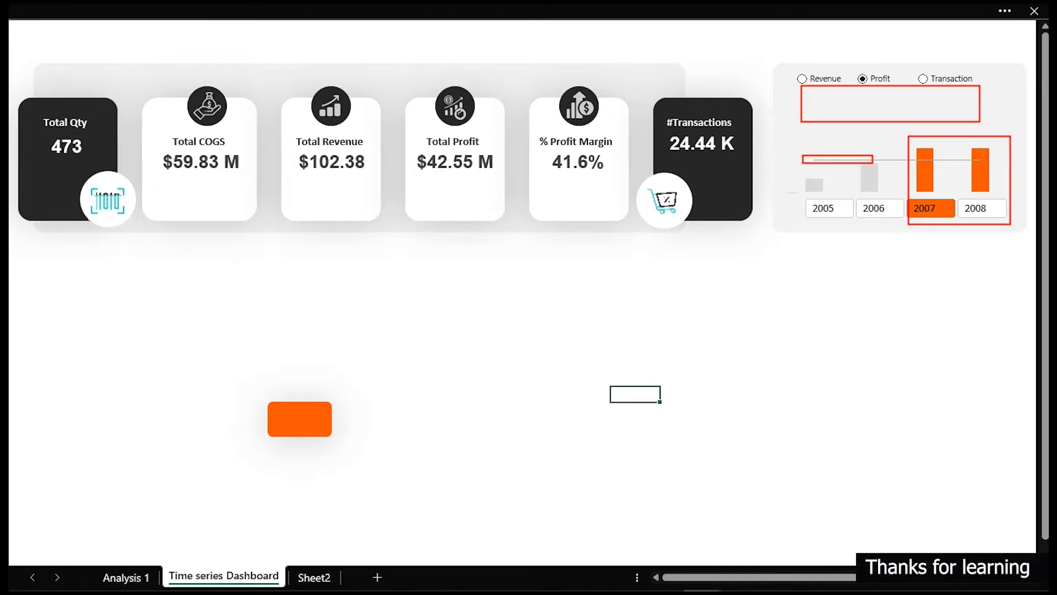
key("Escape")
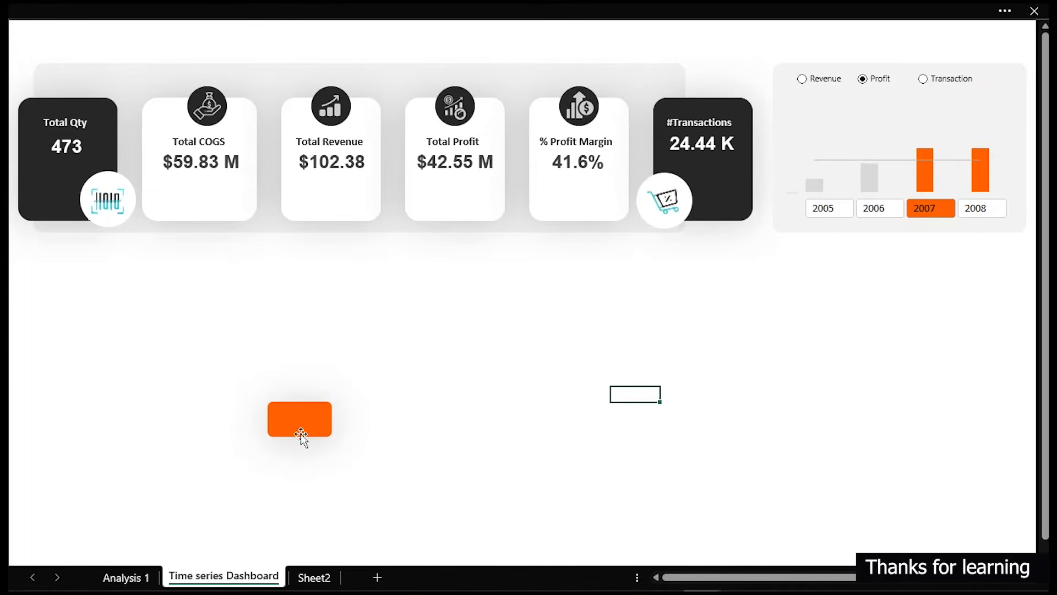
On the Analysis 1 sheet, apply all borders to the Year pivot table in C14:F18.
left_click(136, 582)
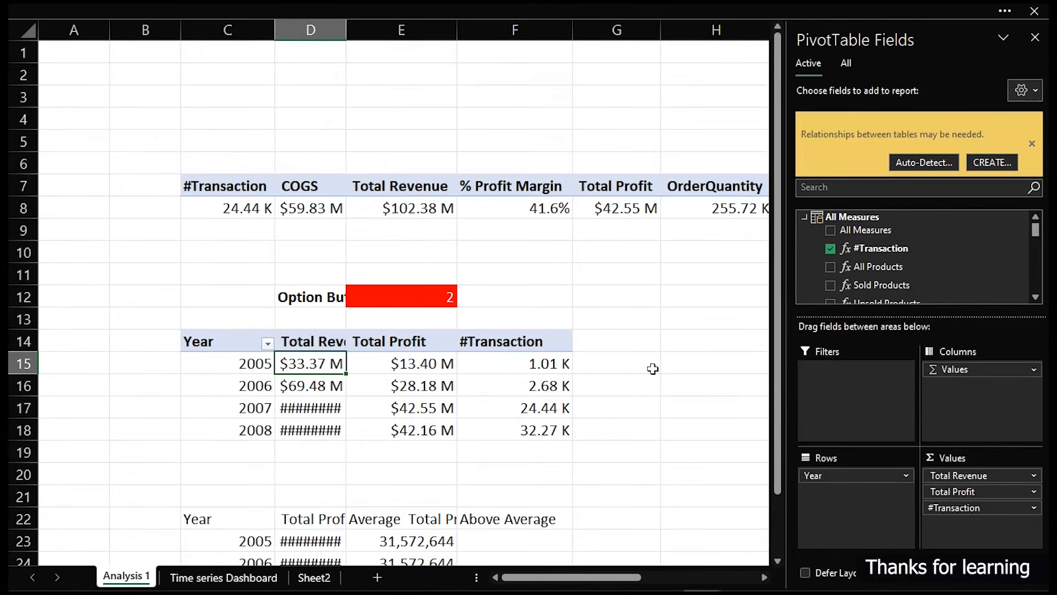
left_click(651, 366)
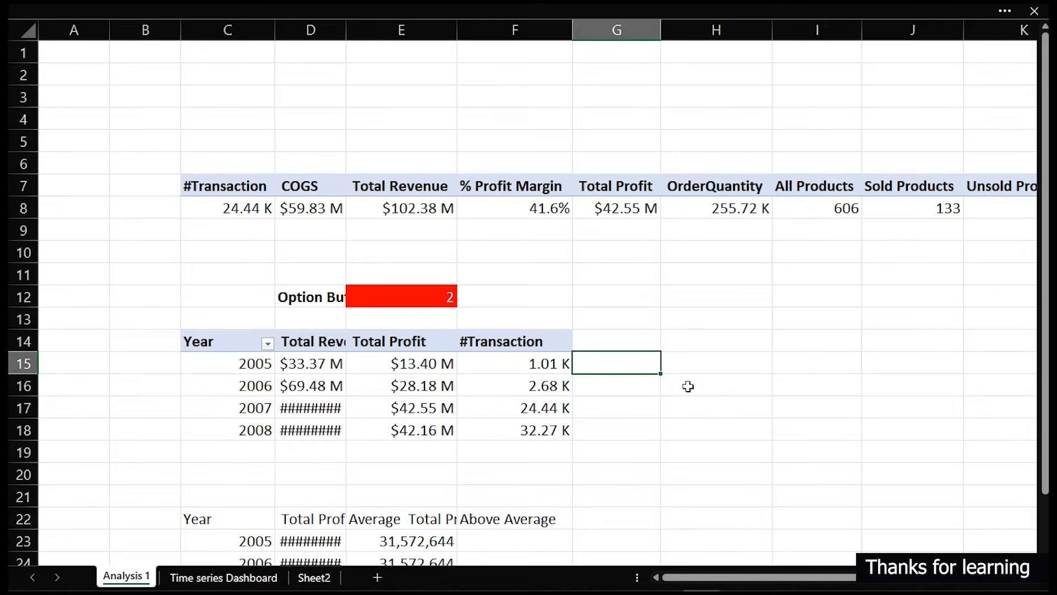
left_click(396, 409)
left_click(1035, 37)
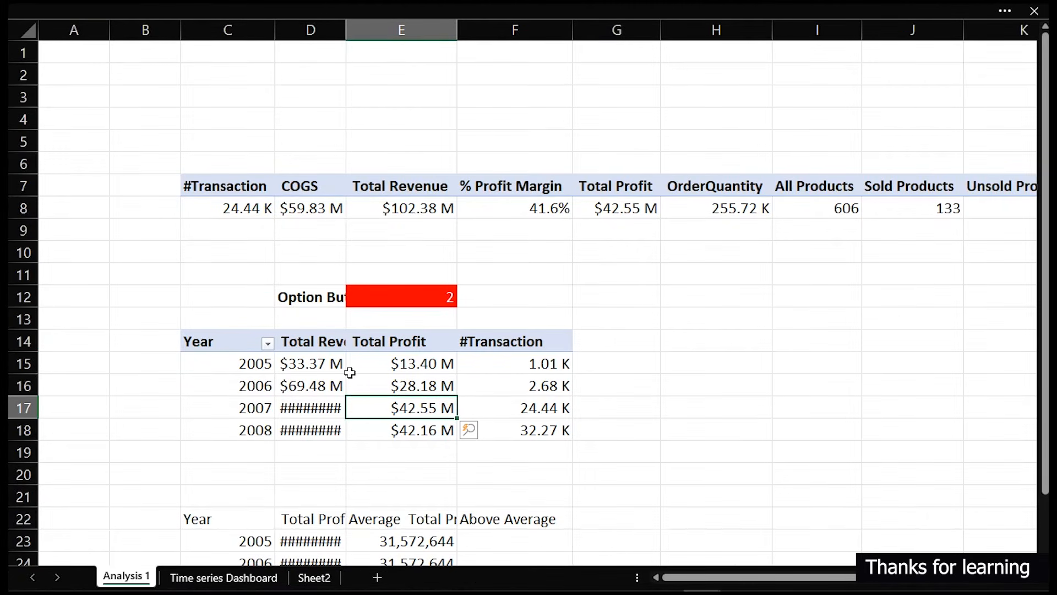
left_click(324, 380)
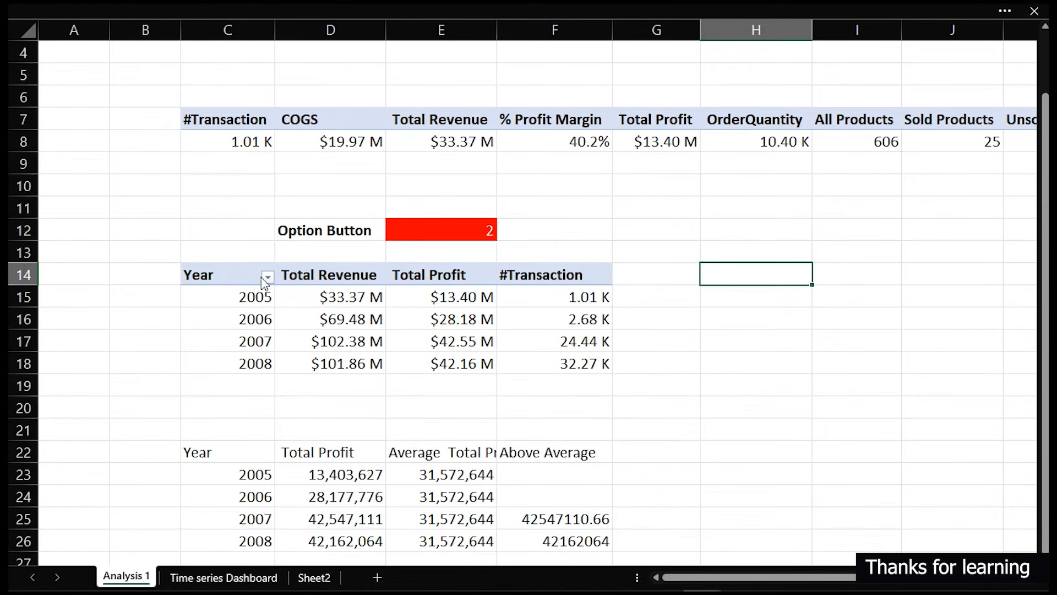
left_click_drag(261, 281, 566, 366)
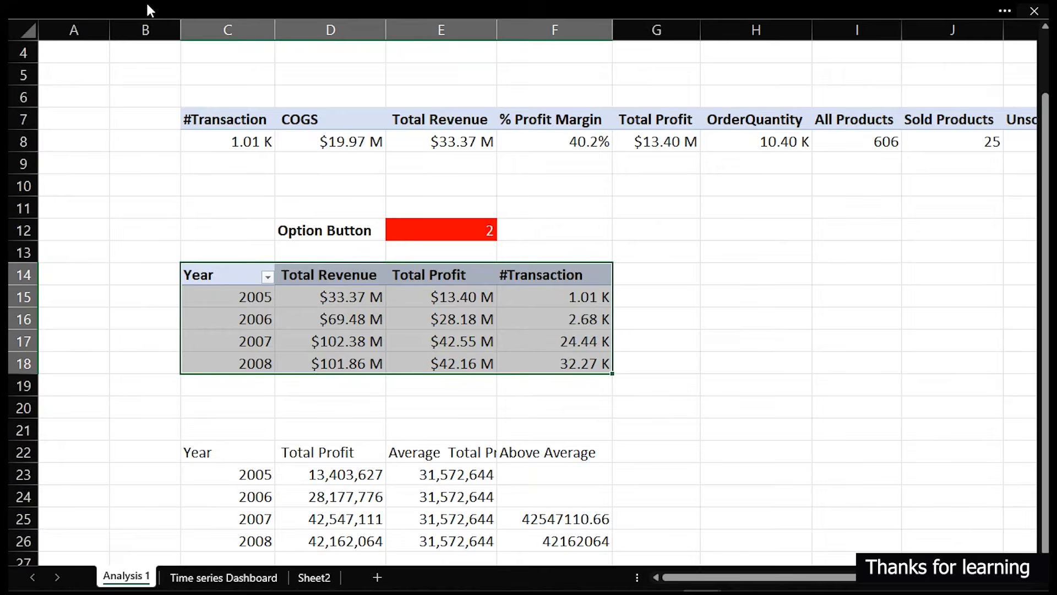
left_click(150, 10)
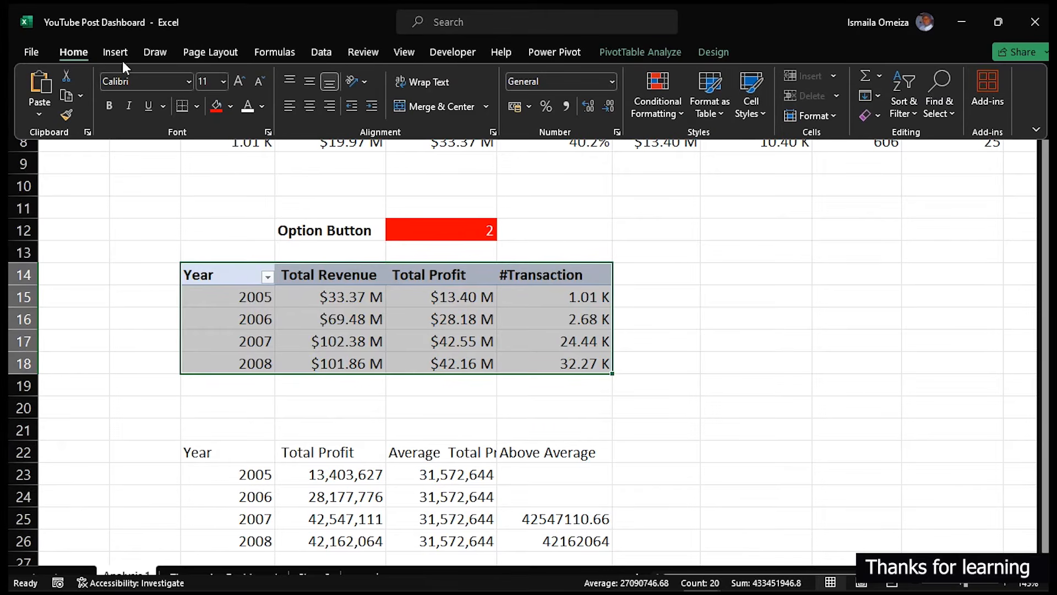
left_click(198, 105)
left_click(225, 259)
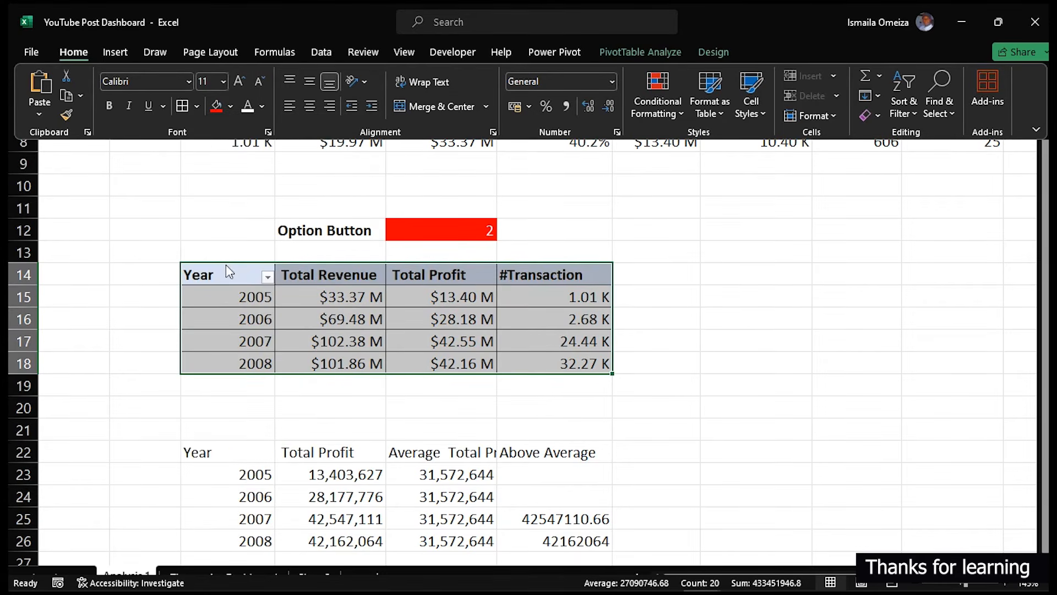
Apply all borders to the Above Average helper table in C22:F26 and the measures pivot table in C7:K8.
left_click_drag(190, 452, 551, 542)
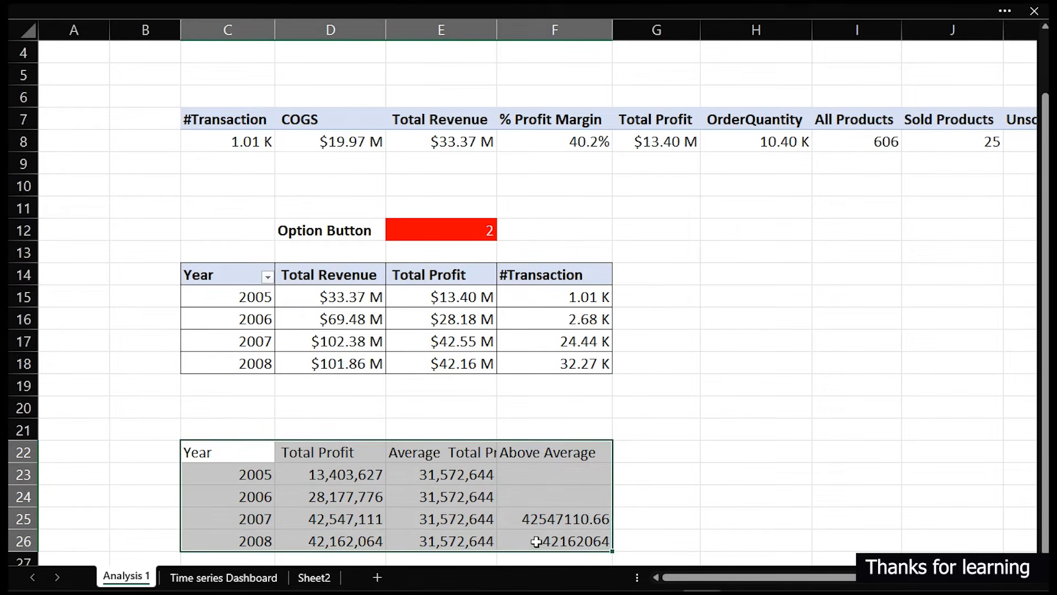
left_click(82, 10)
left_click(179, 106)
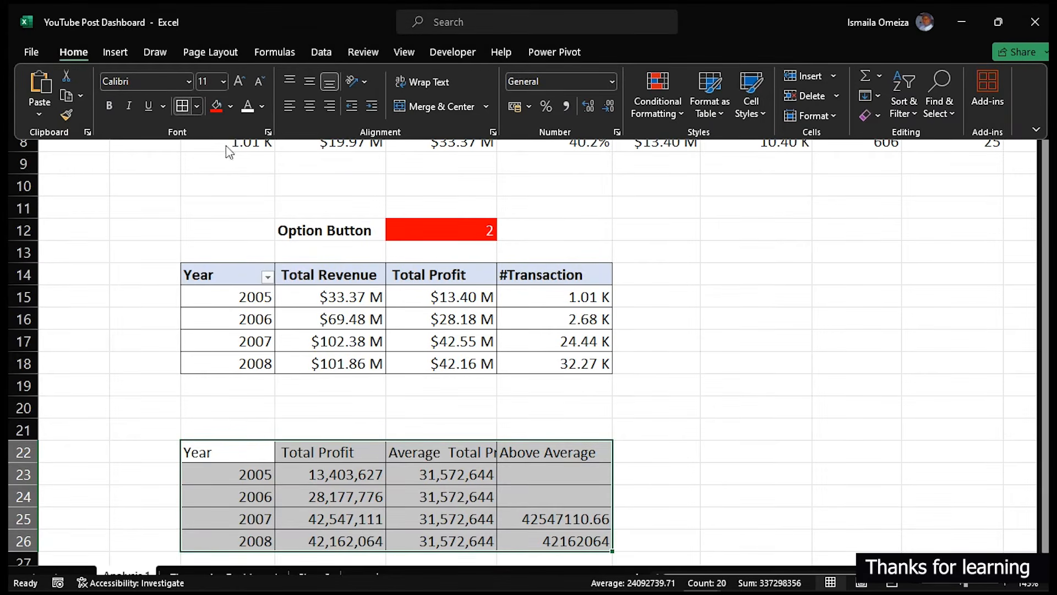
left_click_drag(218, 120, 876, 138)
left_click(148, 10)
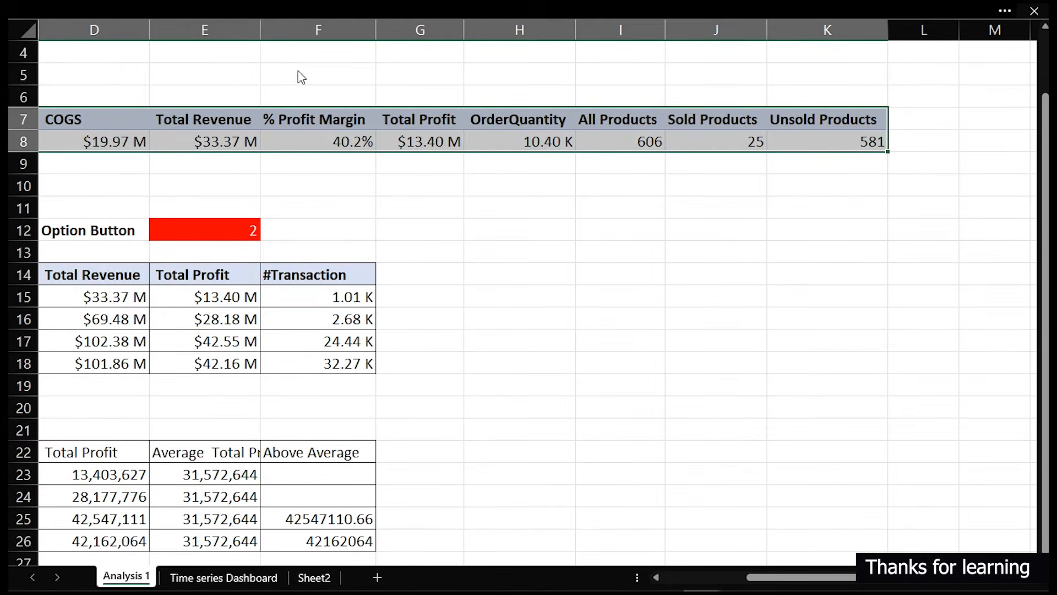
left_click(177, 108)
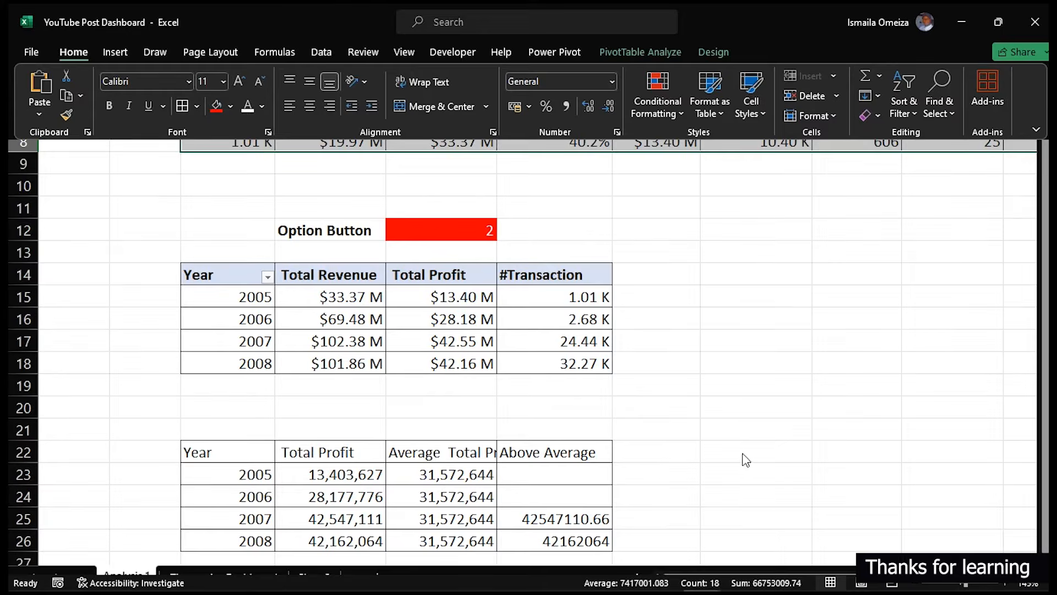
left_click(779, 435)
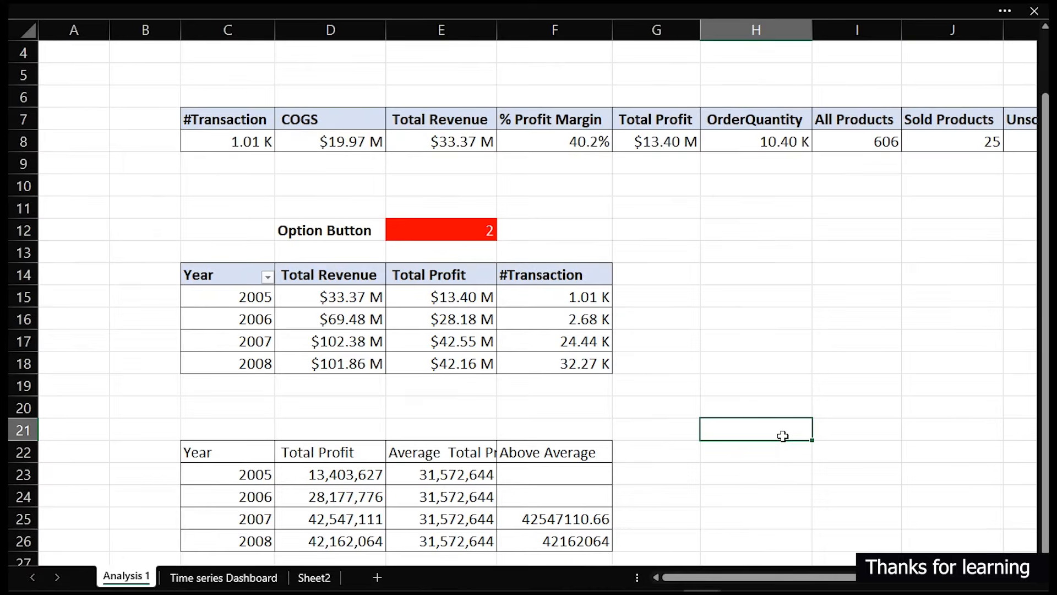
Enter the label "Above Average" in cell C30 below the helper table.
left_click(756, 458)
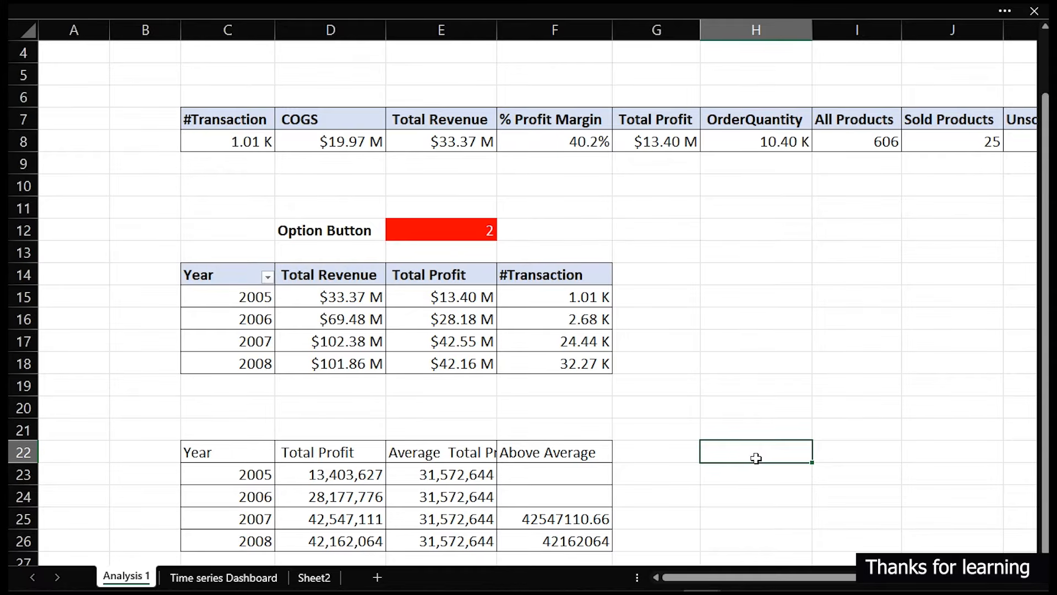
scroll(756, 459, "down", 3)
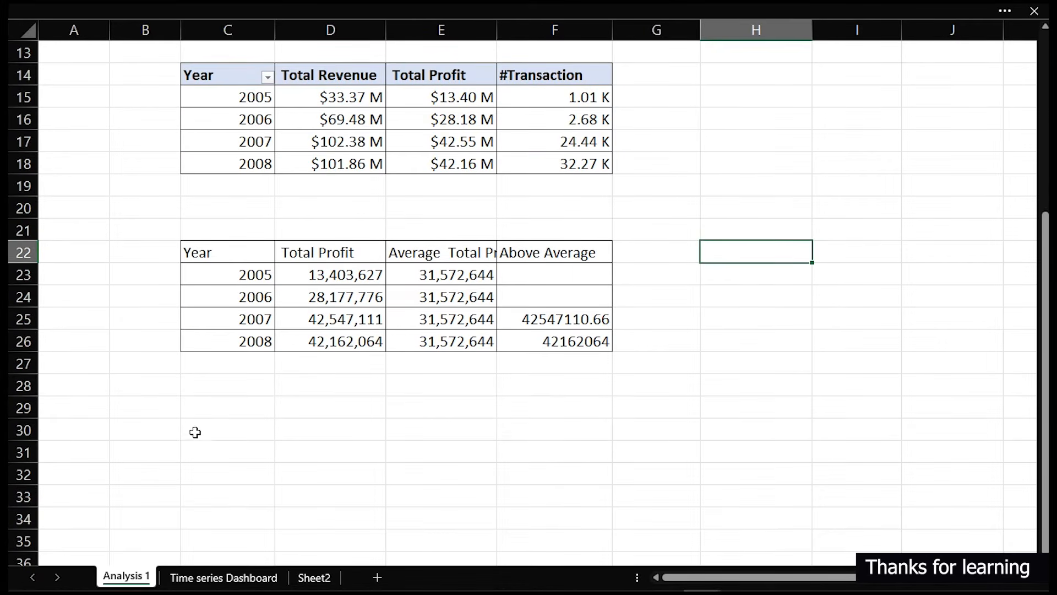
left_click(212, 436)
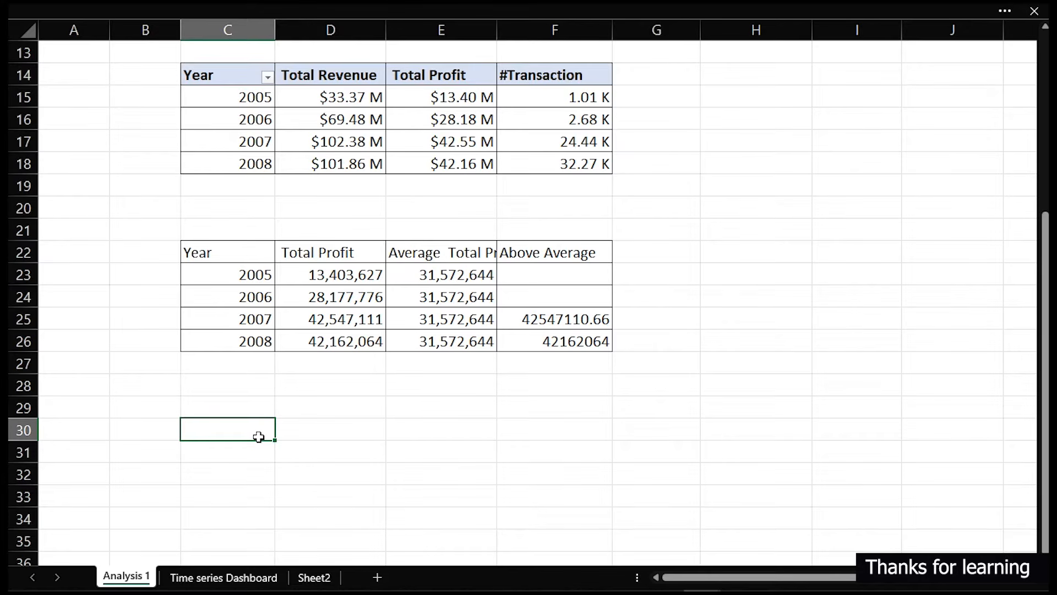
type("Above Average")
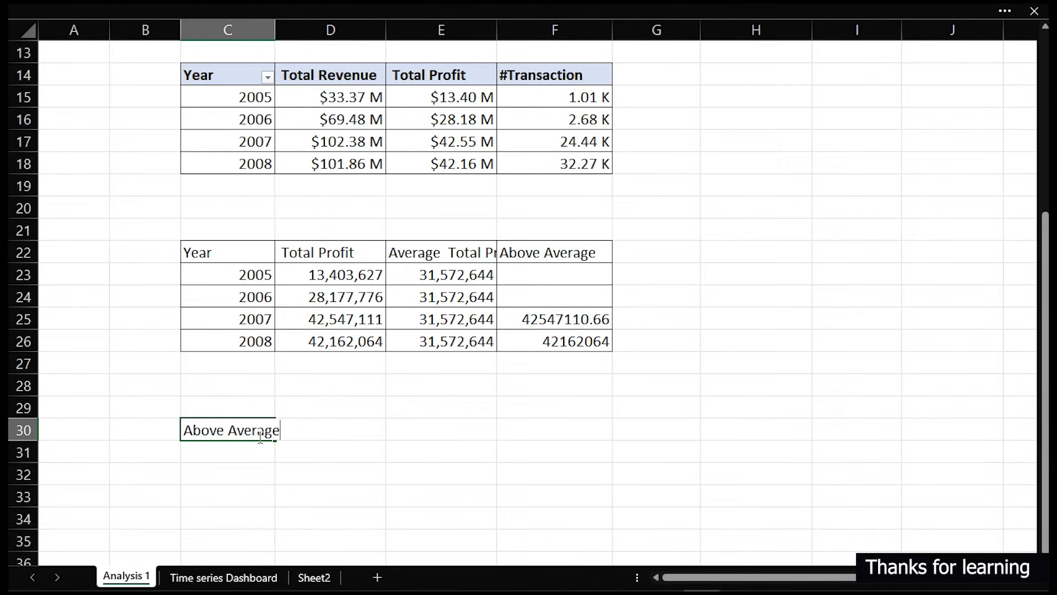
key("Return")
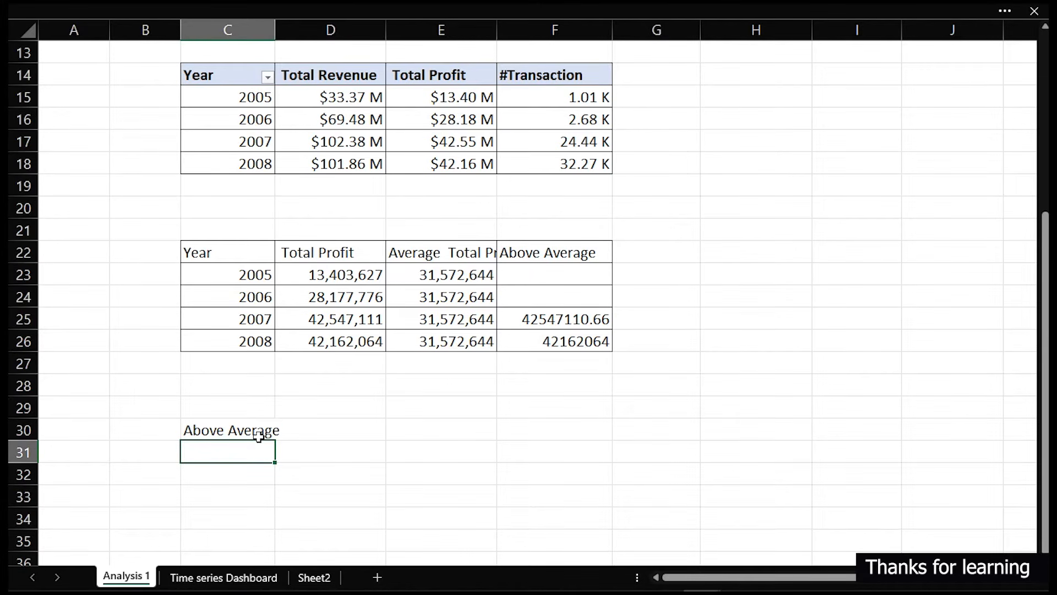
Enter a SUM formula over F23:F26 in cell C31 under the Above Average label.
type("=sum")
key("Tab")
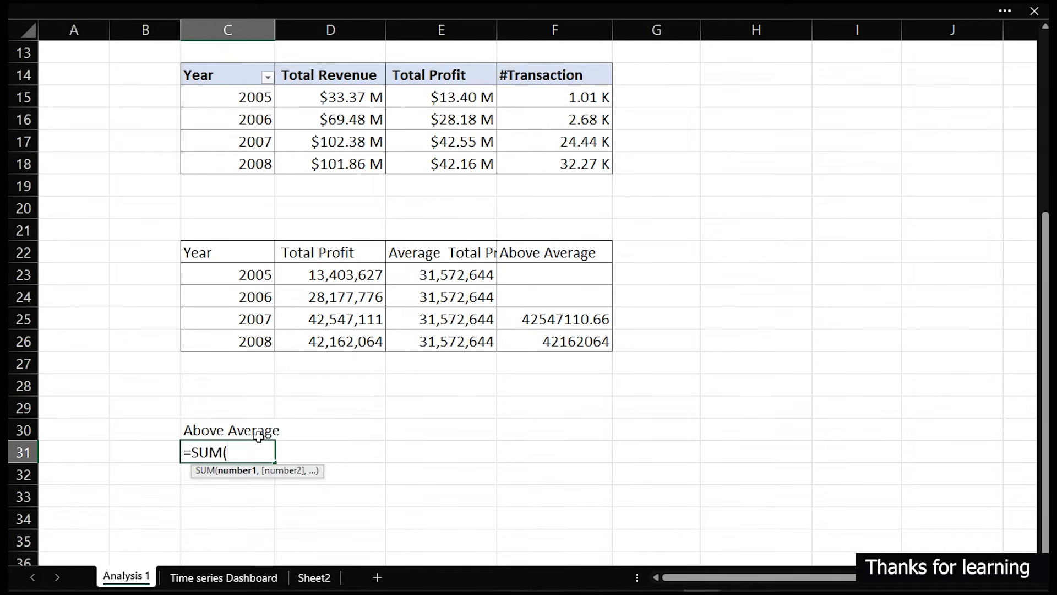
left_click_drag(553, 274, 554, 333)
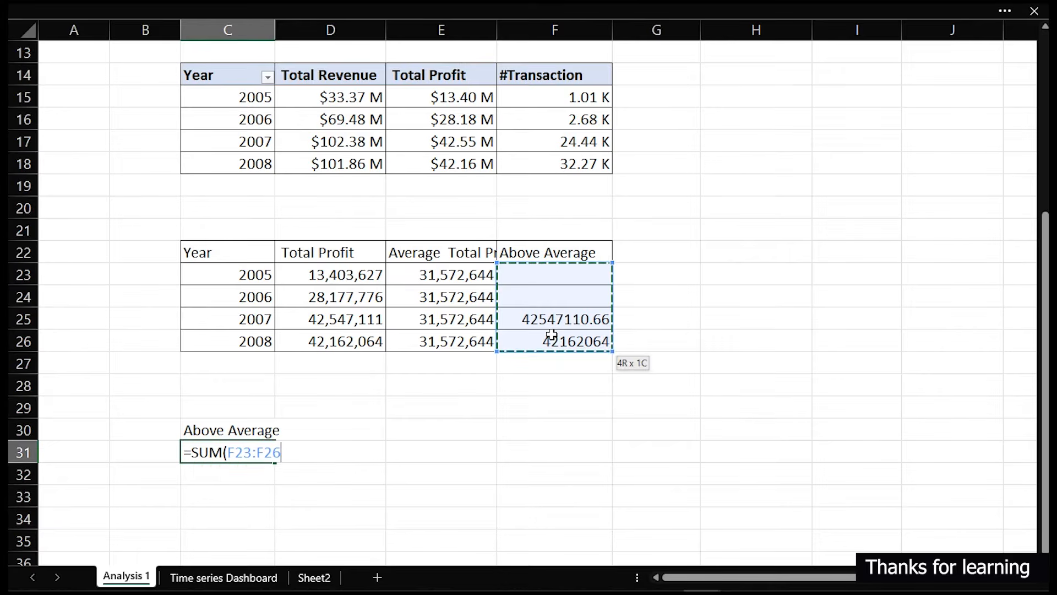
key("Return")
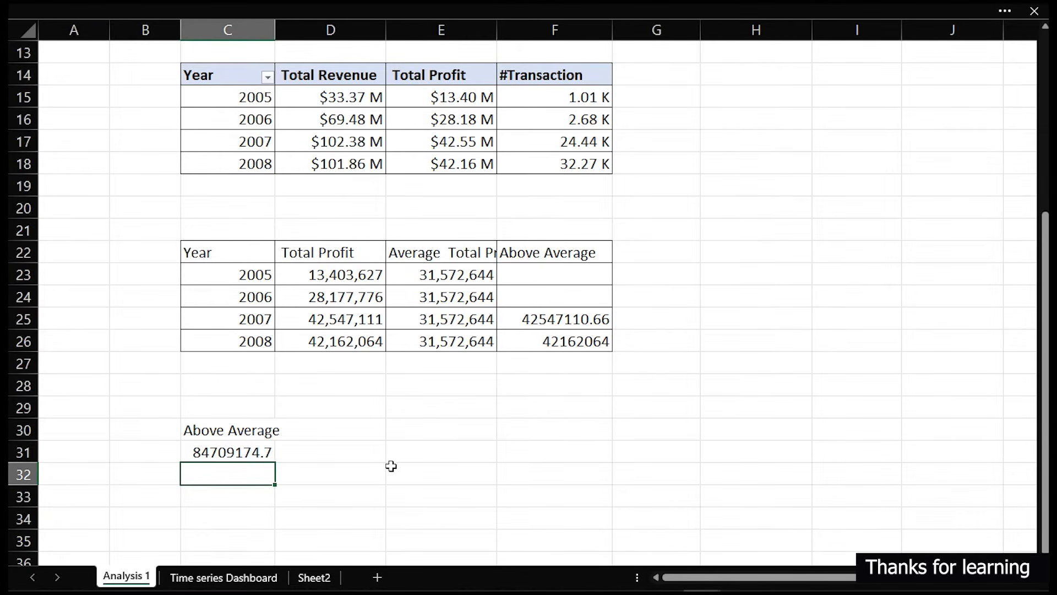
On the Time series Dashboard, filter by 2007, 2006, 2007 and 2008 in turn to check the KPI cards and profit chart.
left_click(258, 577)
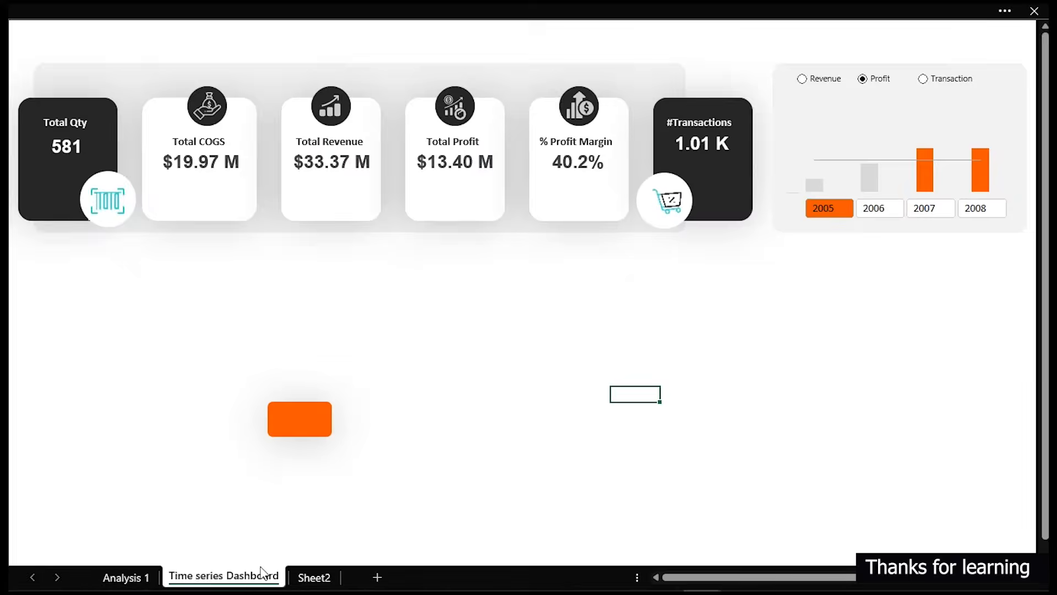
left_click(937, 210)
left_click(891, 211)
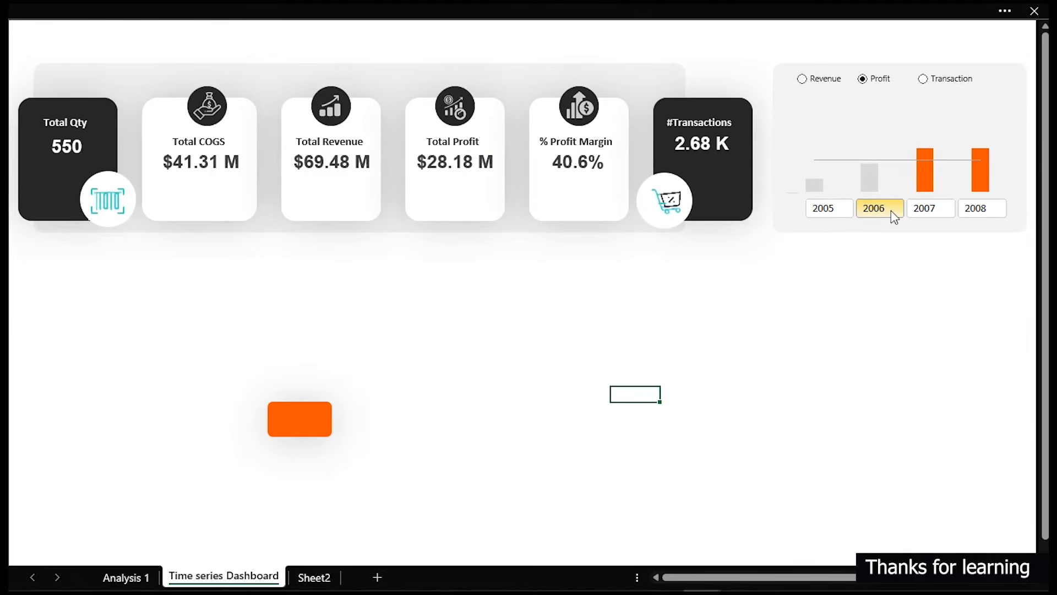
left_click(915, 216)
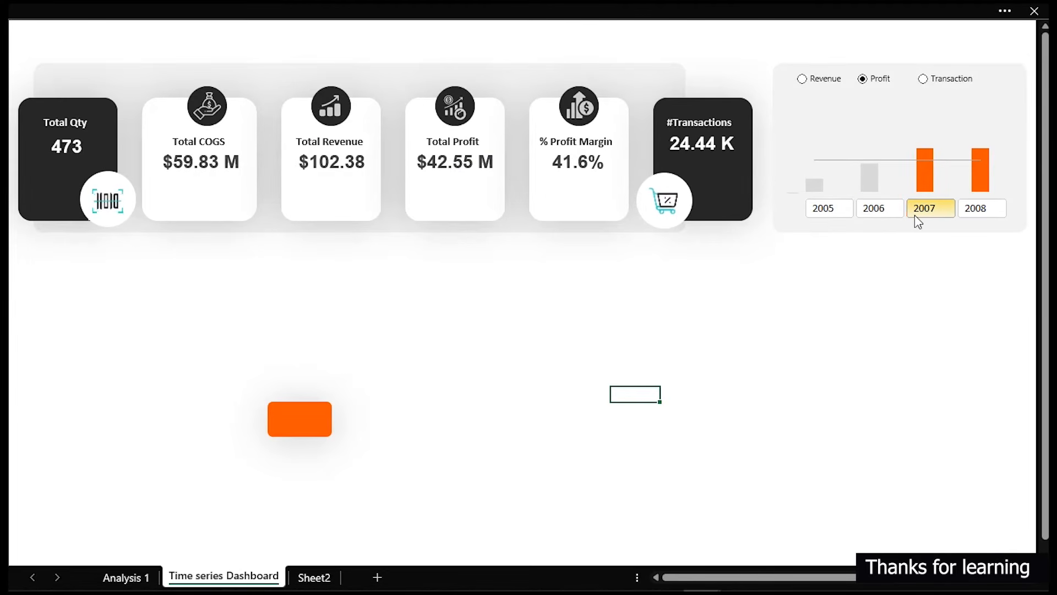
left_click(974, 216)
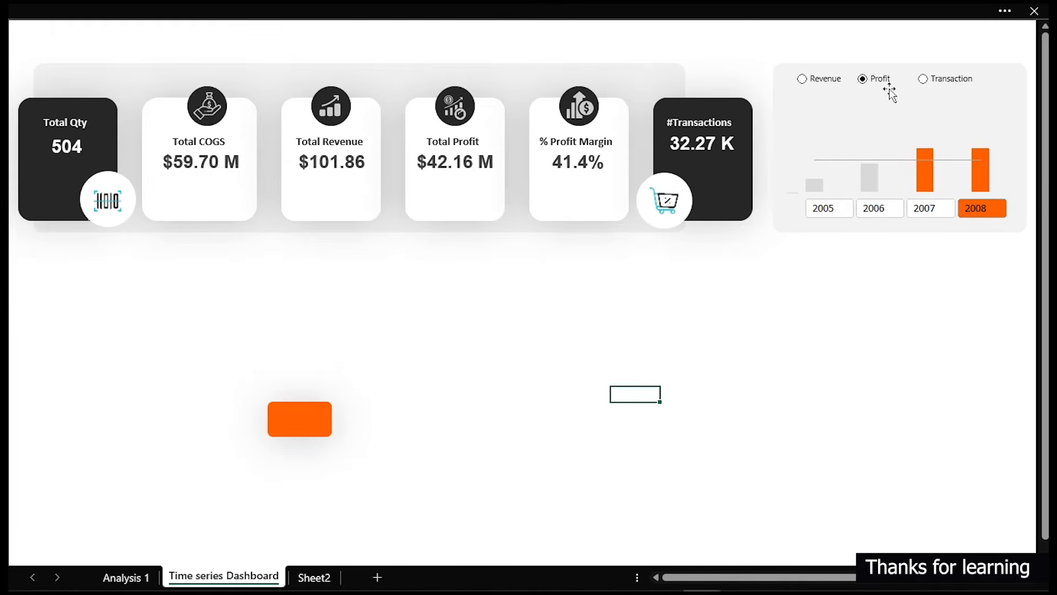
Switch the yearly chart to Transaction and filter by 2006 and 2007 to check how its columns and average line respond.
left_click(924, 79)
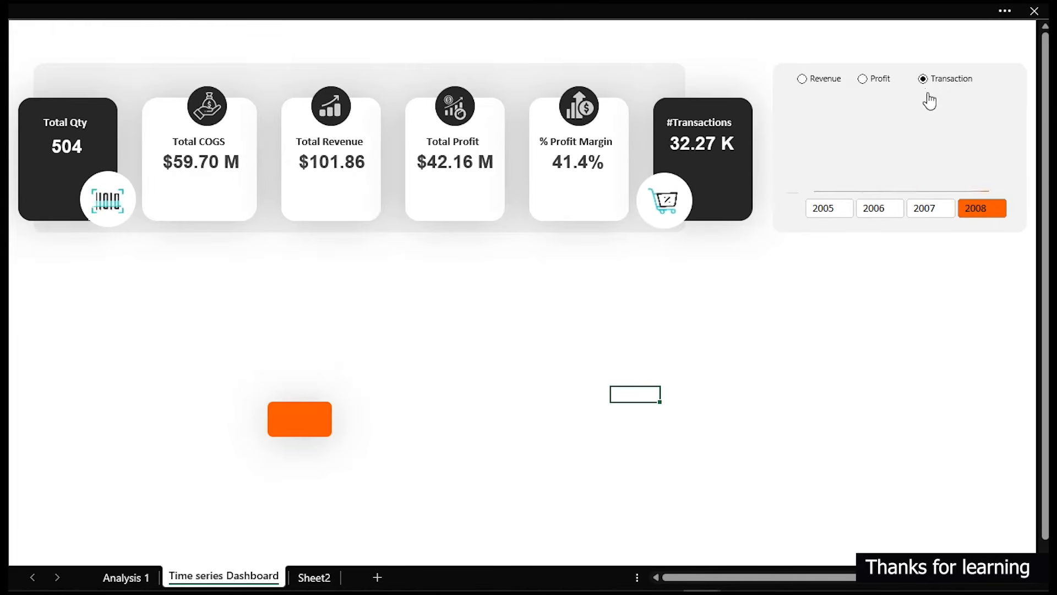
left_click(888, 209)
left_click(920, 213)
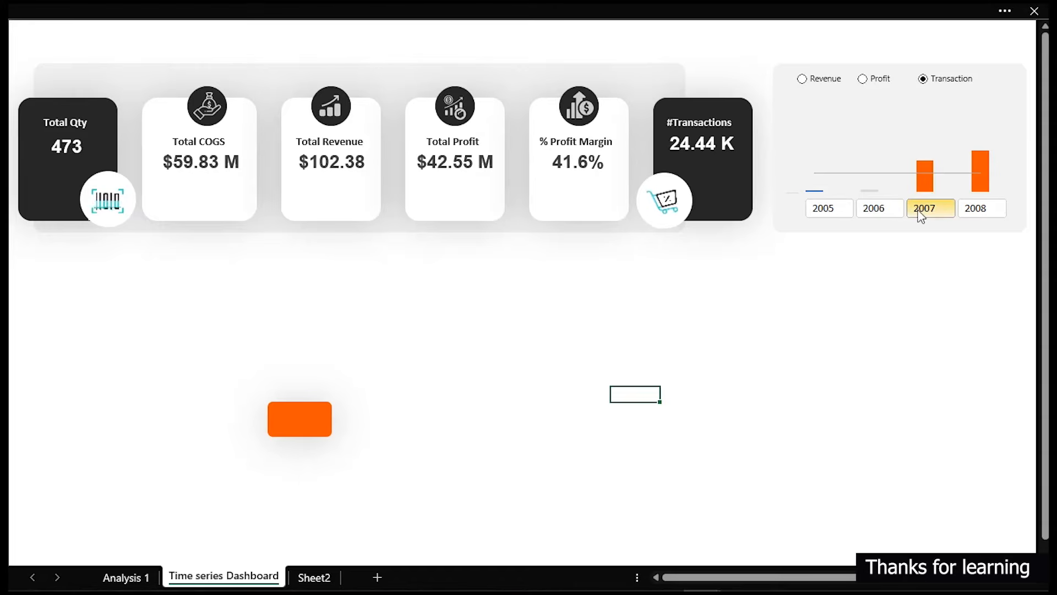
mouse_move(929, 190)
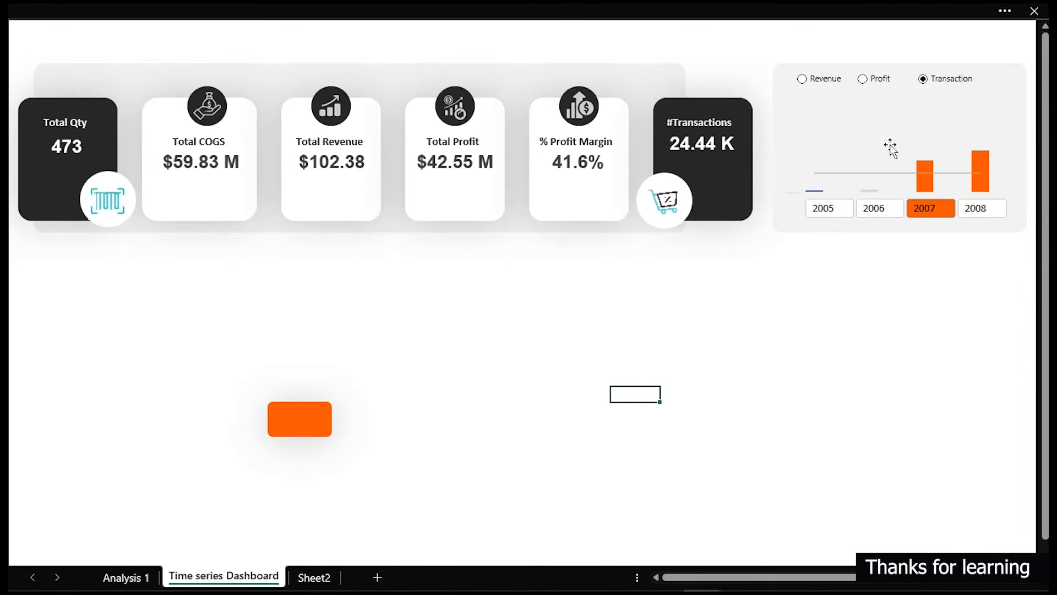
On the Analysis 1 sheet, enter the row labels "Total" in B31 and "Percentage" in B32.
left_click(126, 575)
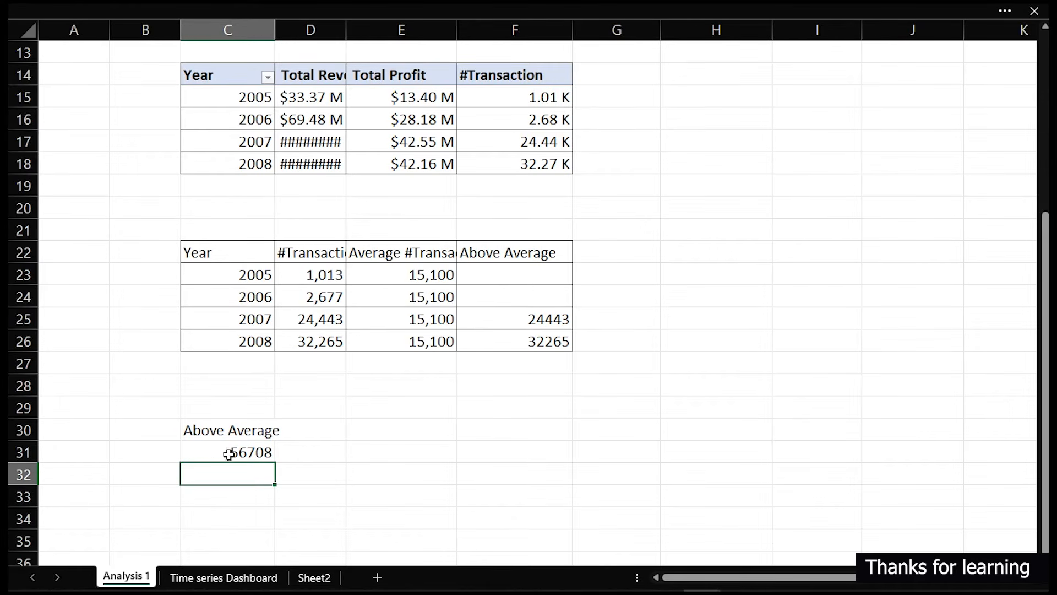
left_click(156, 452)
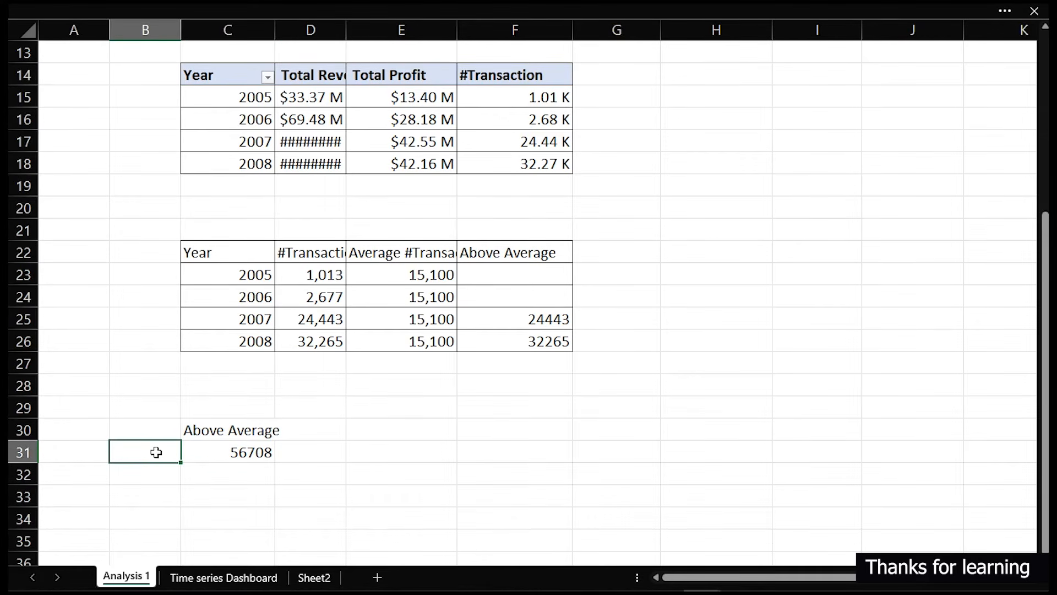
type("Total")
key("Return")
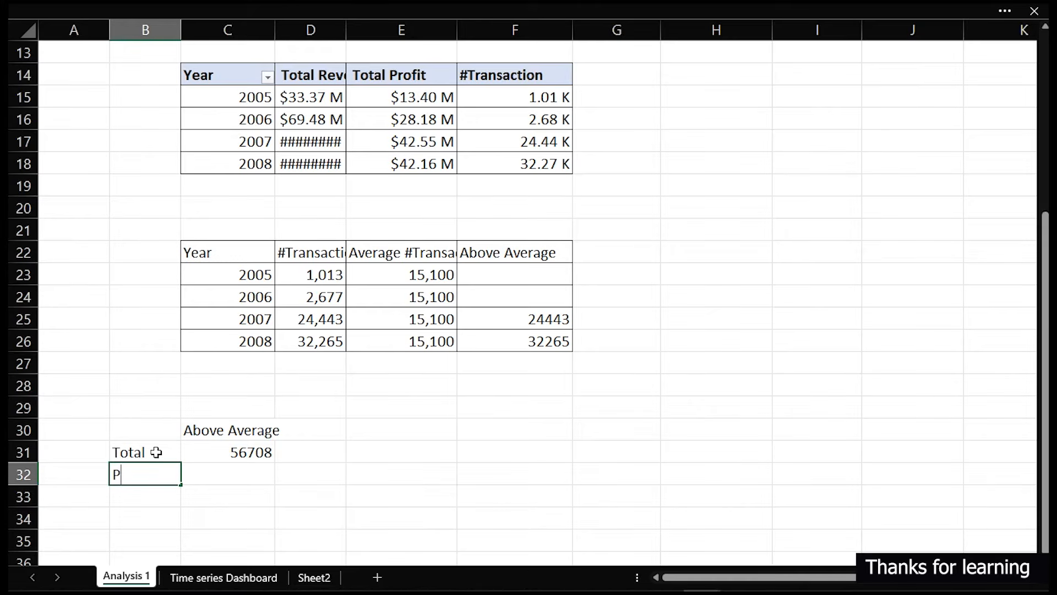
type("Percentage")
key("Return")
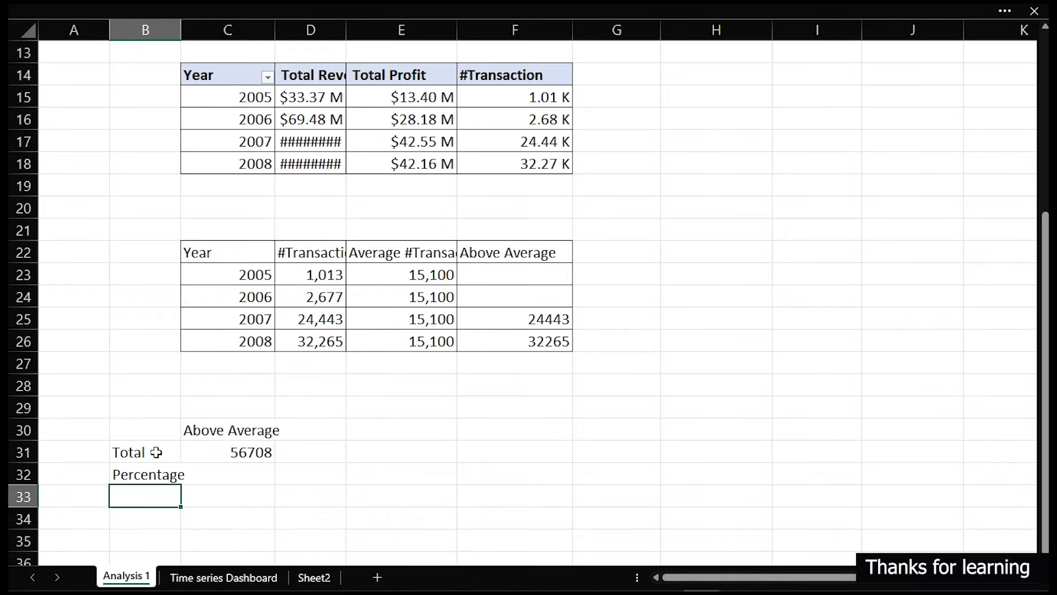
Enter the formula =C31/SUM(D23:D26) in cell C32 to calculate the above-average share.
key("Right")
key("Up")
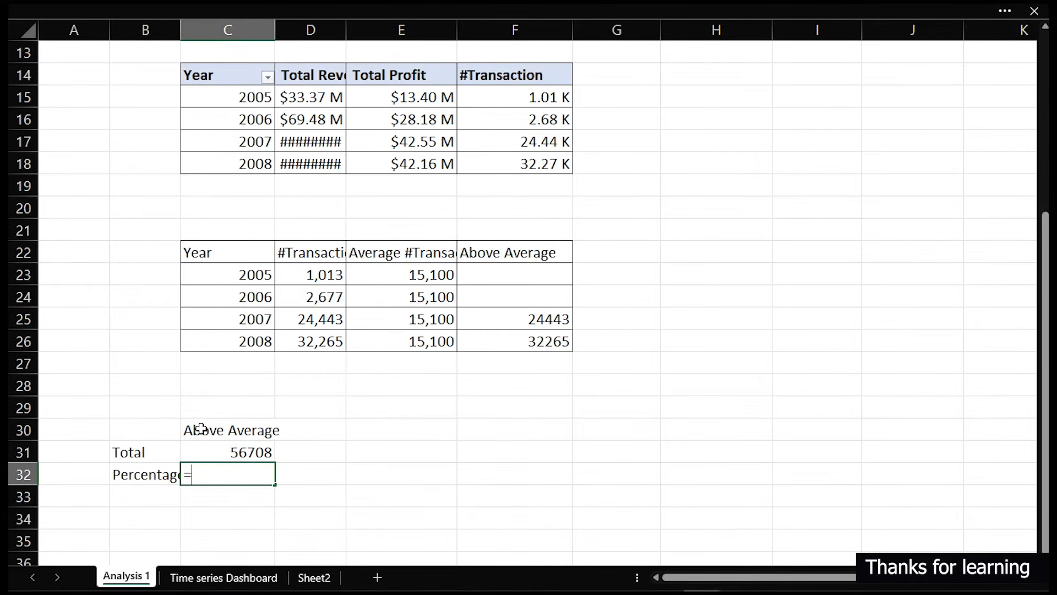
left_click(229, 447)
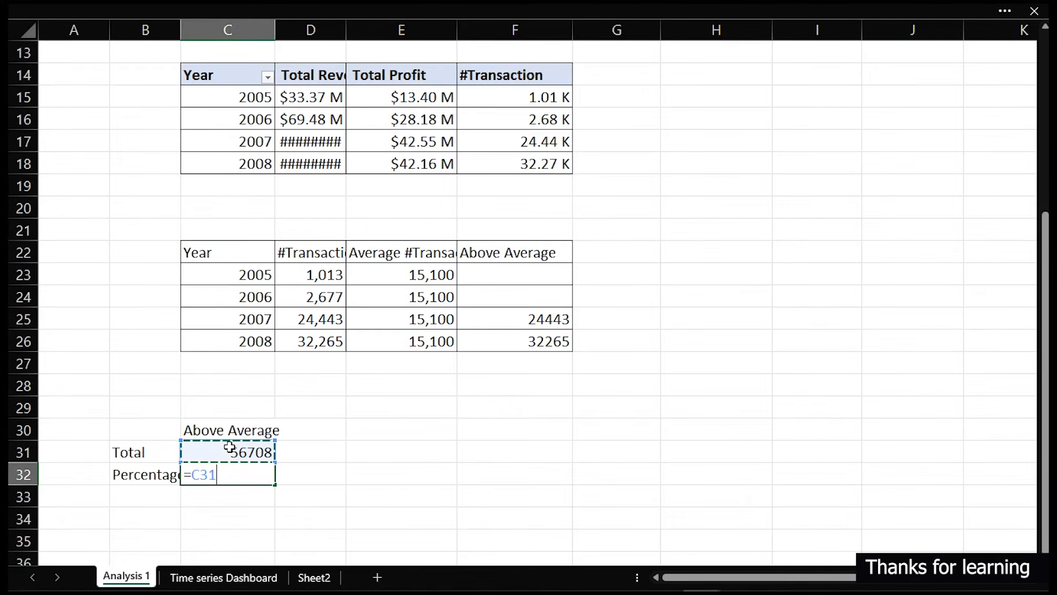
type("/sum")
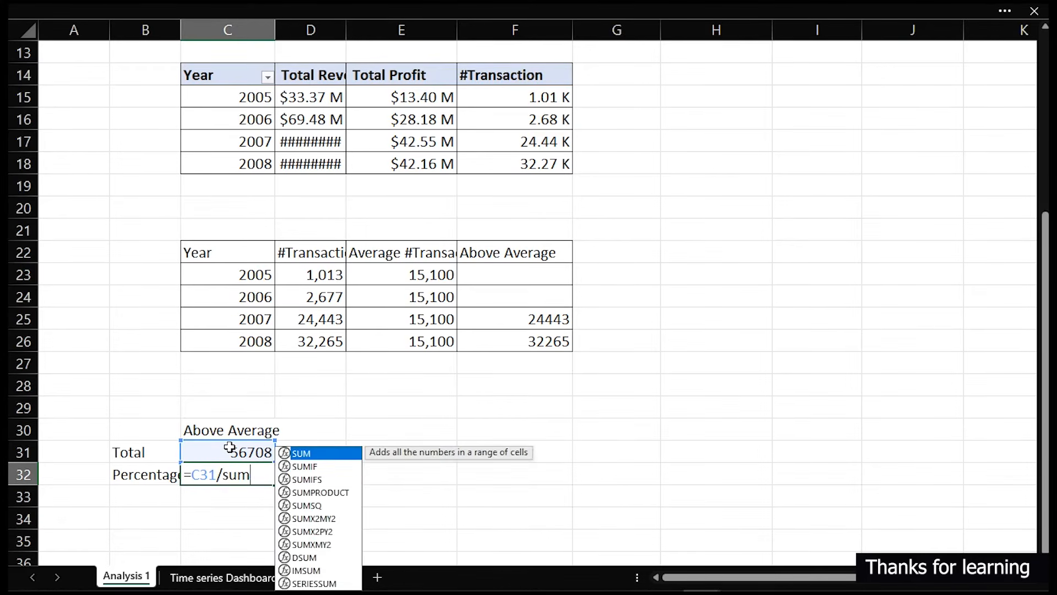
key("Tab")
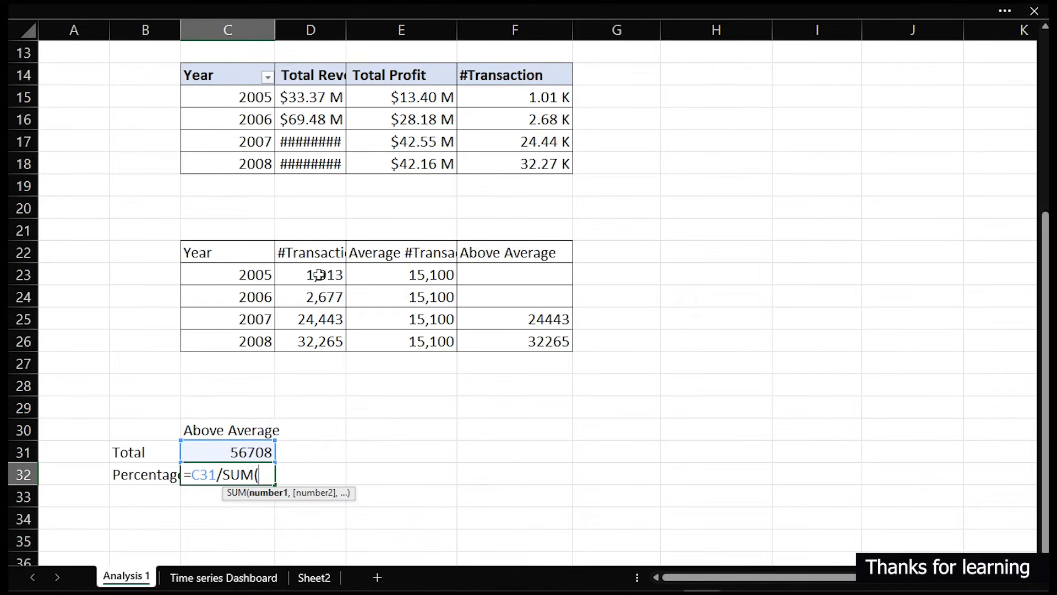
left_click_drag(319, 274, 317, 331)
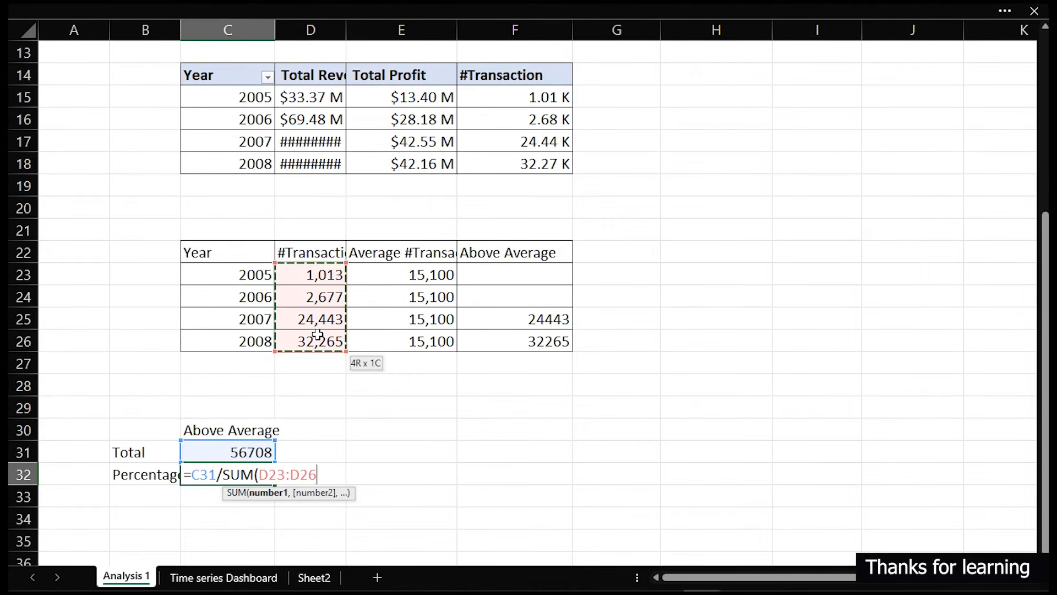
type(")")
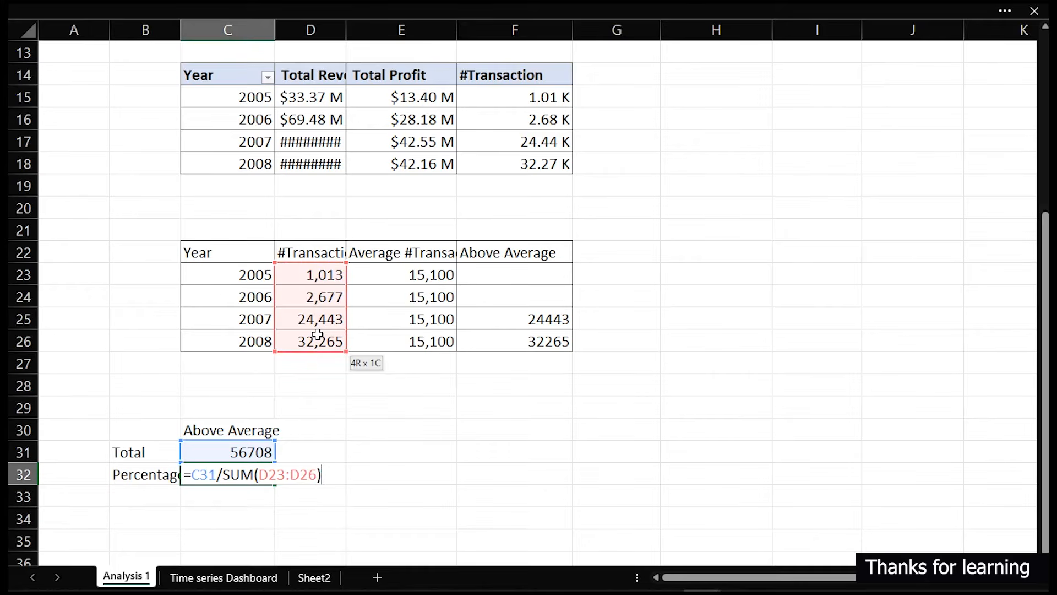
key("ctrl+Return")
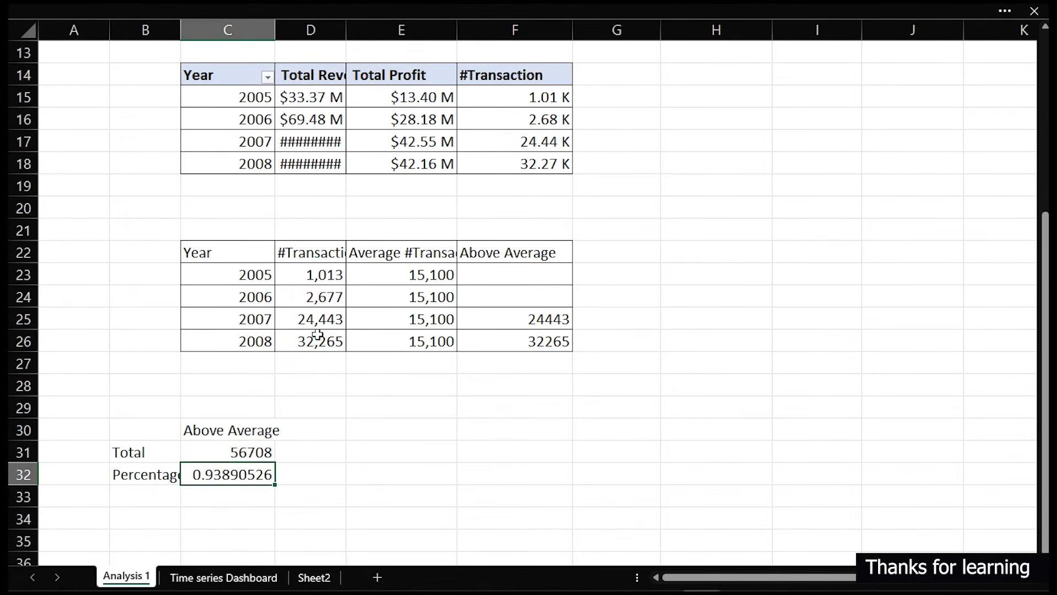
Format cell C32 as a percentage with one decimal place.
key("ctrl+1")
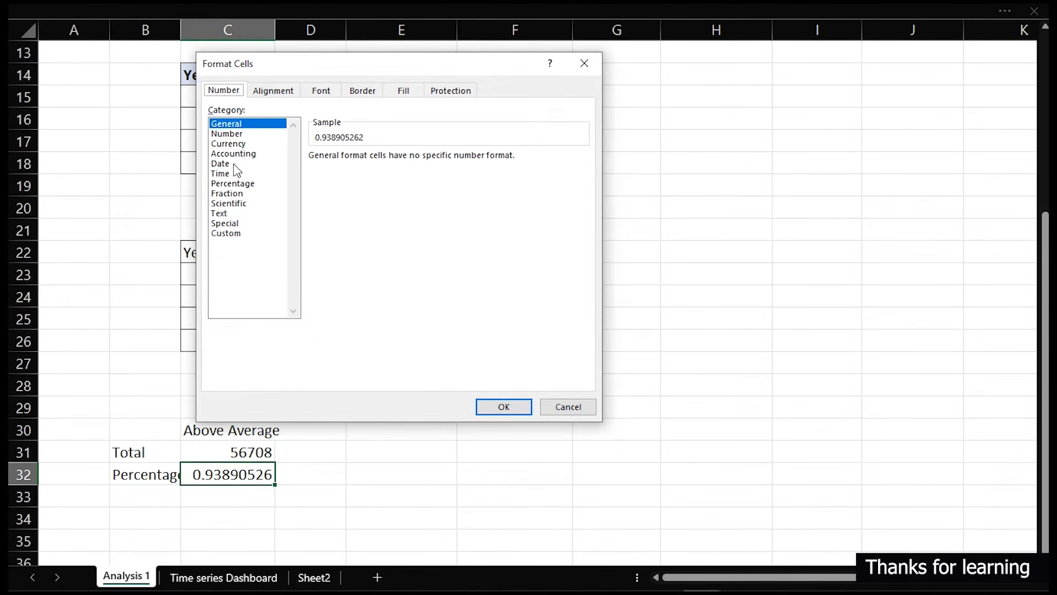
left_click(236, 185)
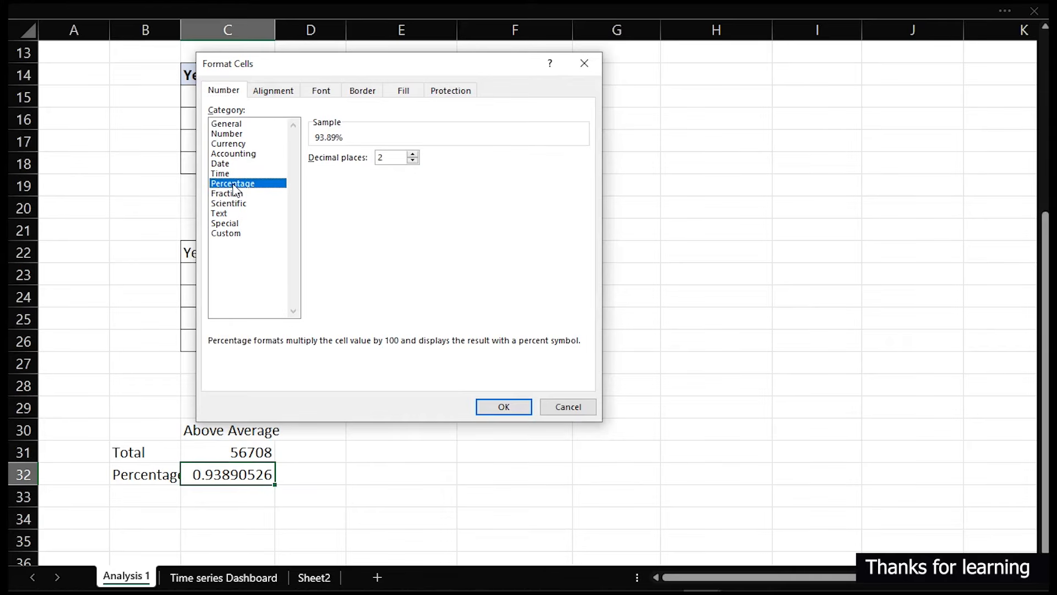
left_click(413, 160)
left_click(521, 407)
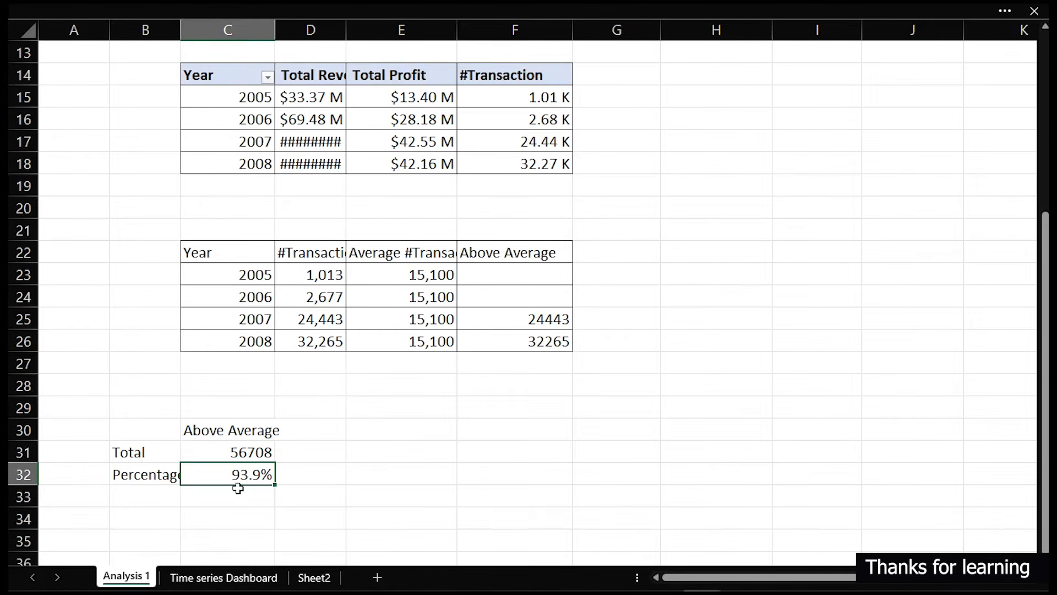
Switch the dashboard chart back to Profit and autofit the width of column D on the Analysis 1 sheet.
left_click(231, 578)
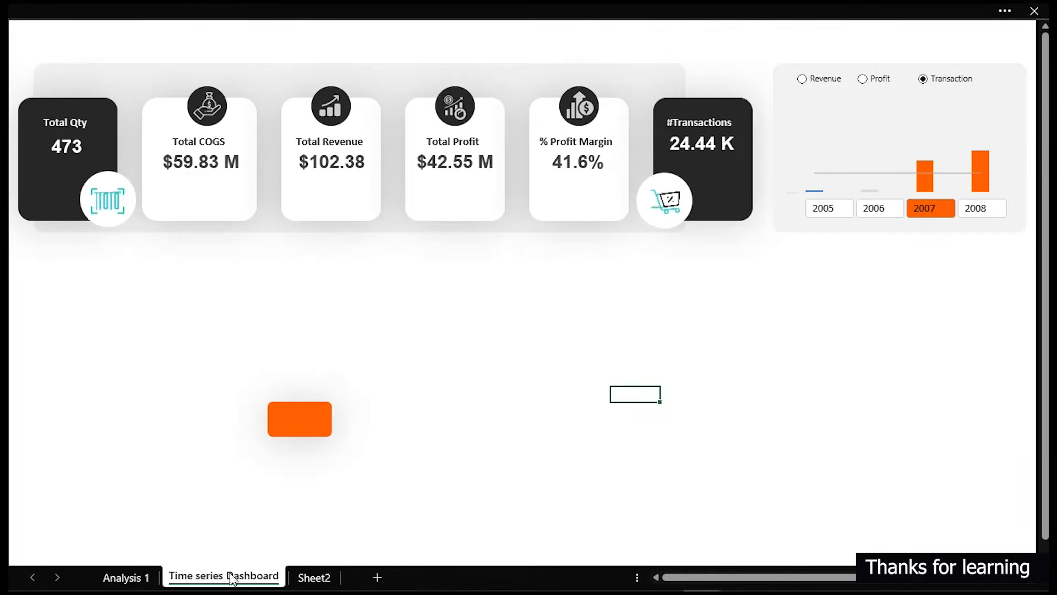
left_click(881, 81)
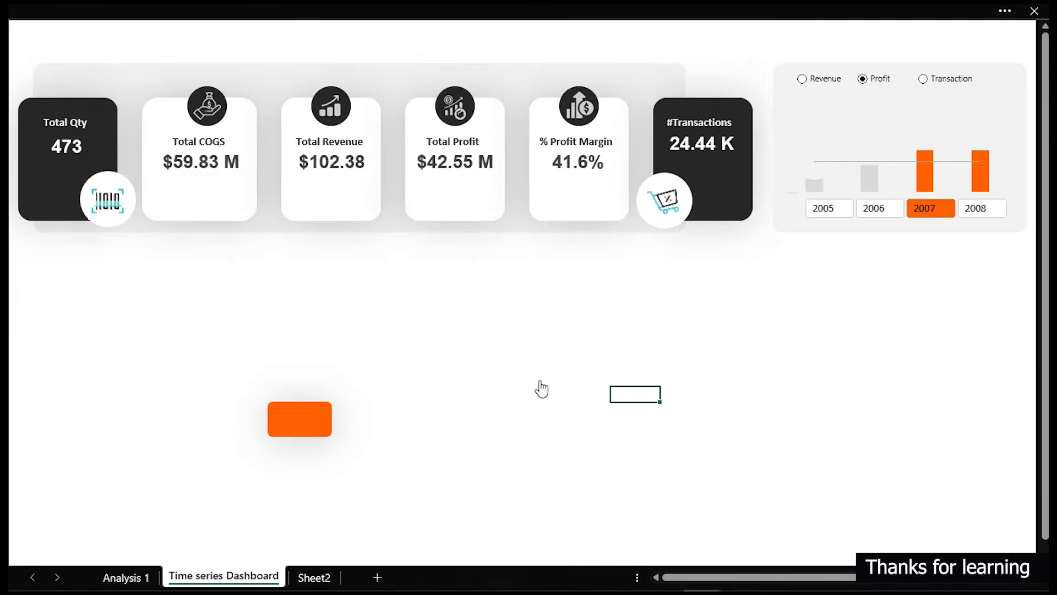
left_click(144, 587)
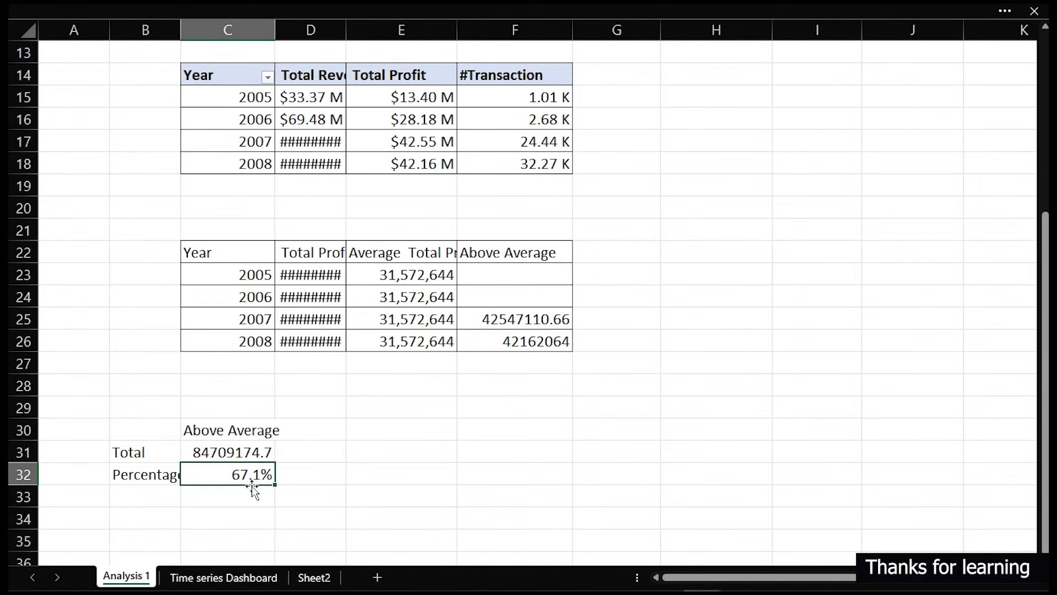
double_click(345, 34)
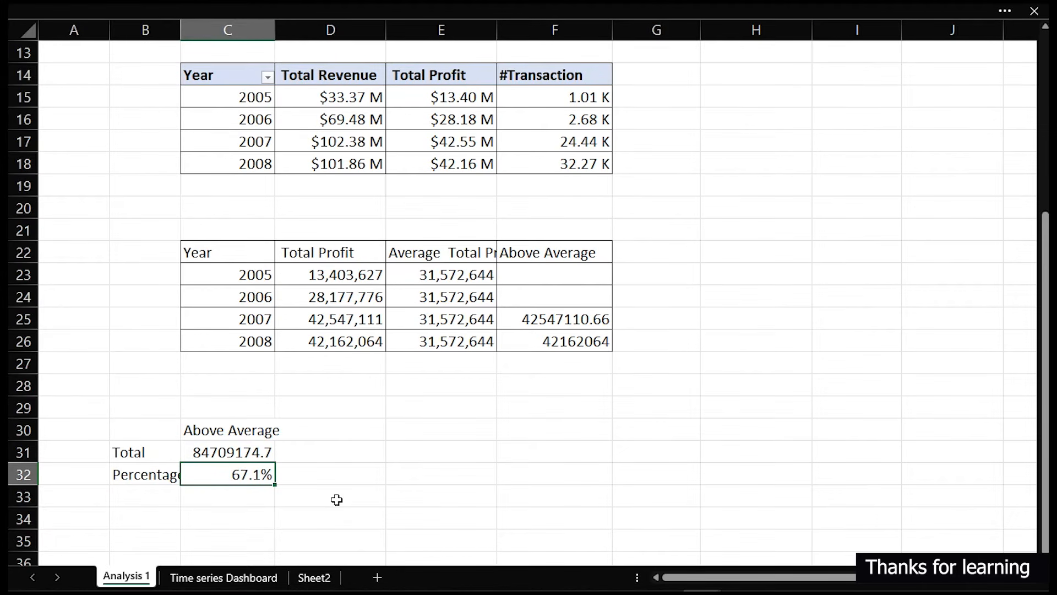
On the Time series Dashboard, duplicate the Total Revenue value text box and place the copy in the empty area below the cards.
left_click(232, 578)
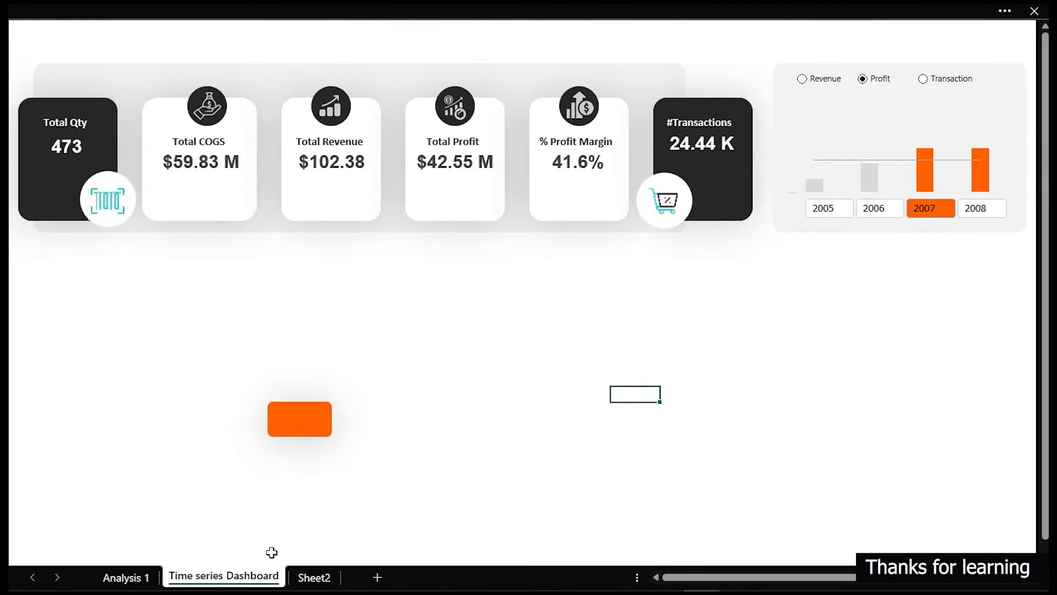
left_click(341, 176)
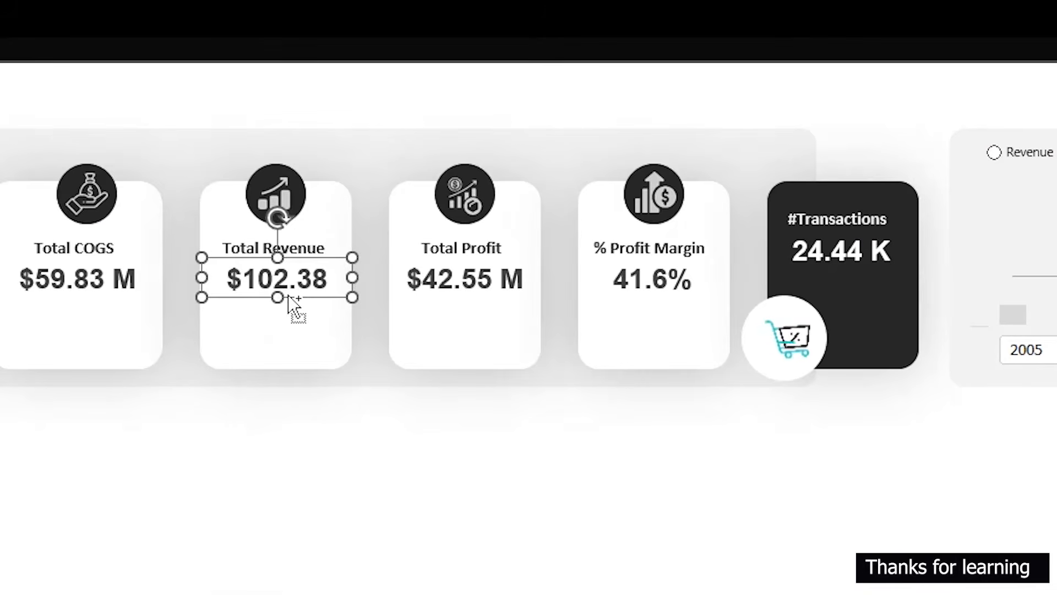
left_click_drag(342, 174, 354, 189)
left_click_drag(309, 315, 642, 510)
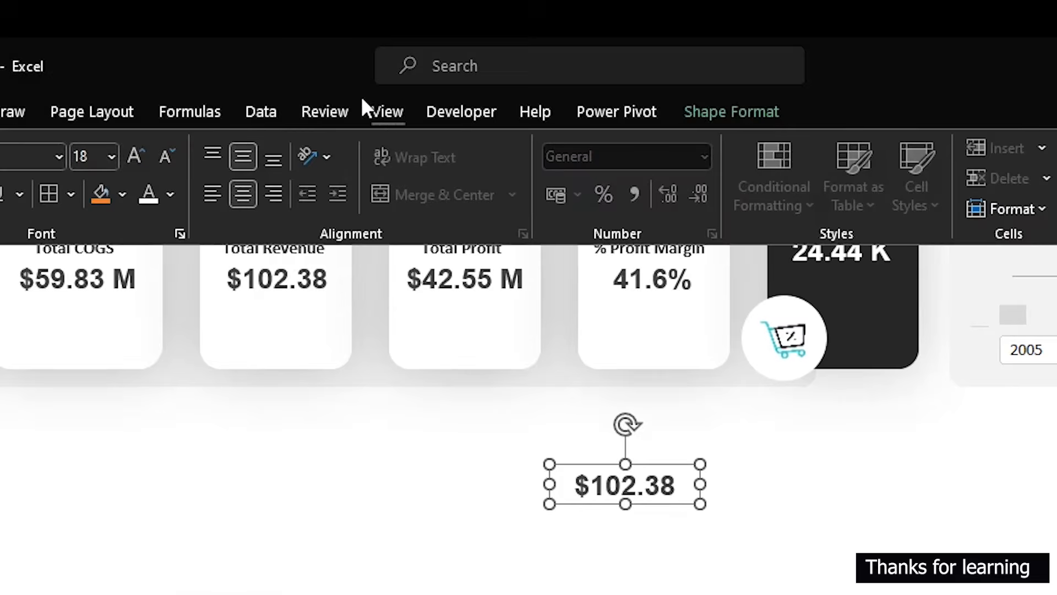
Show the formula bar for editing the copied text box's cell link.
left_click(378, 110)
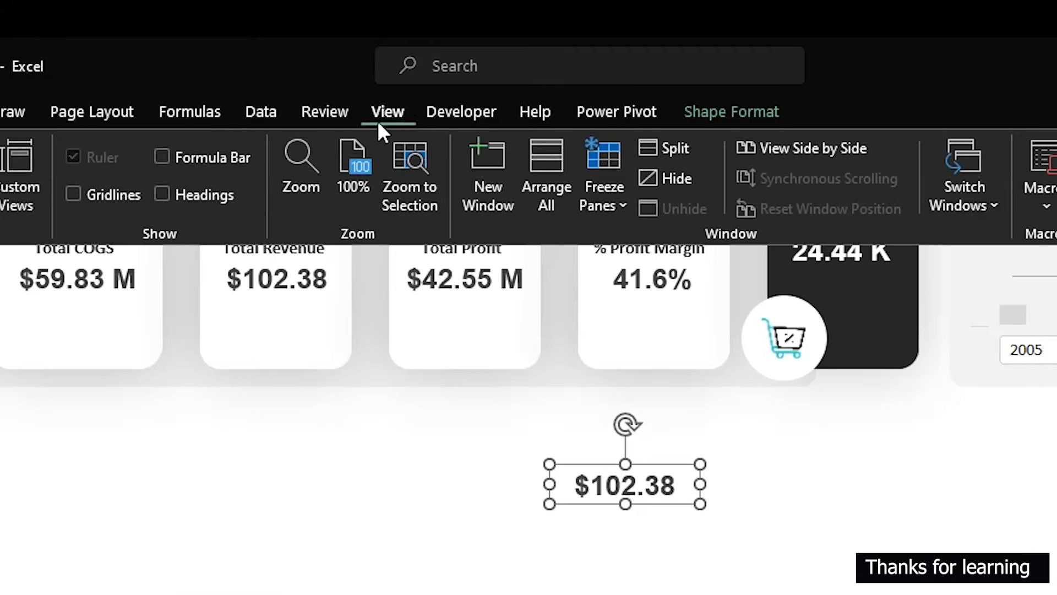
left_click(216, 157)
left_click(602, 485)
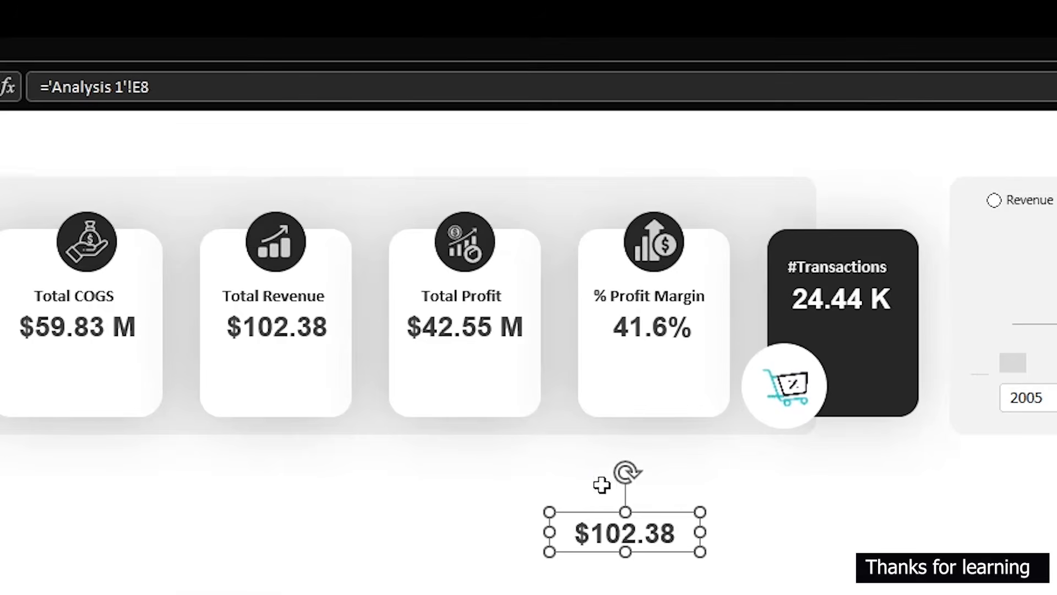
Relink the copied text box to cell C32 on the Analysis 1 sheet.
left_click(334, 85)
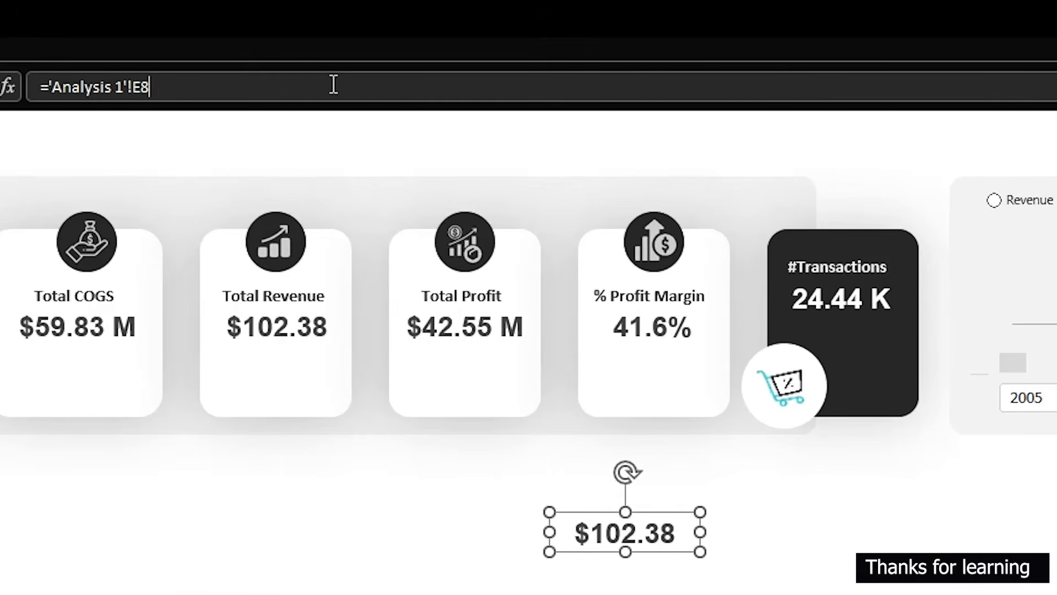
left_click_drag(171, 87, 48, 89)
key("ctrl+Page_Up")
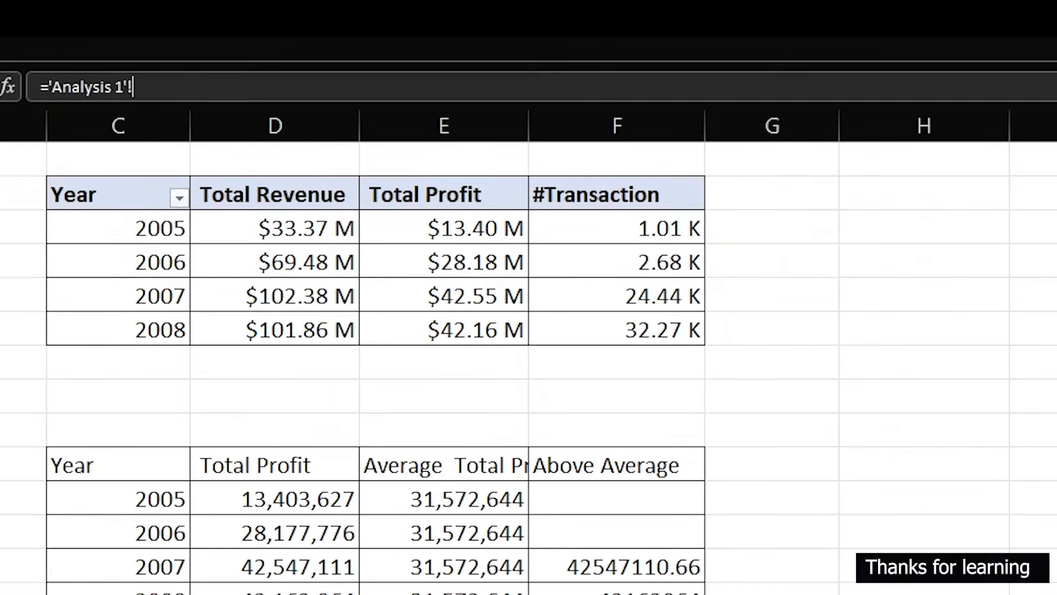
left_click(163, 569)
key("Return")
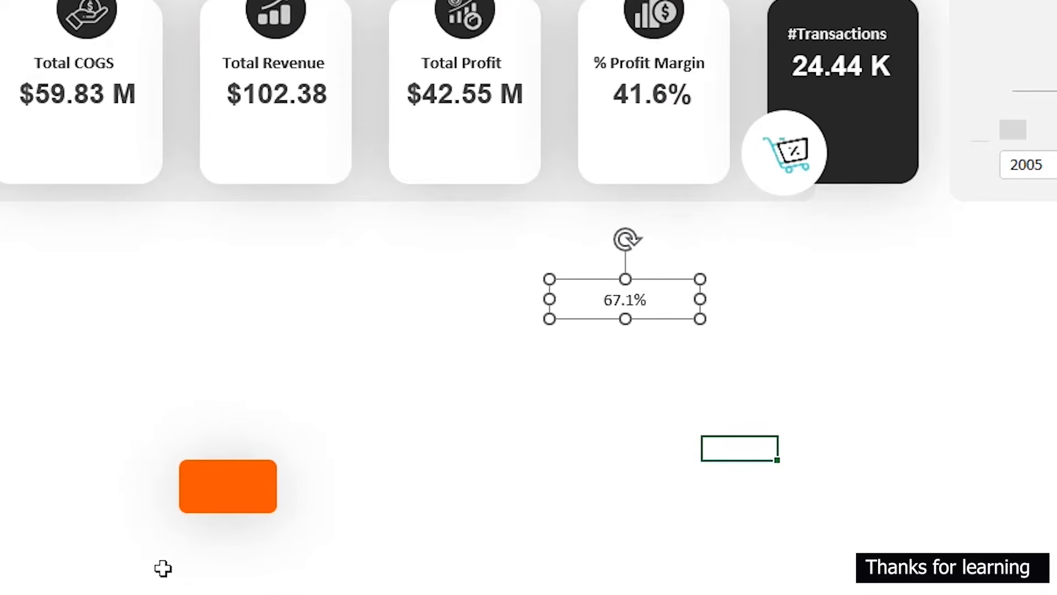
Narrow the 67.1% text box and format its text as bold at font size 18.
left_click_drag(701, 300, 648, 300)
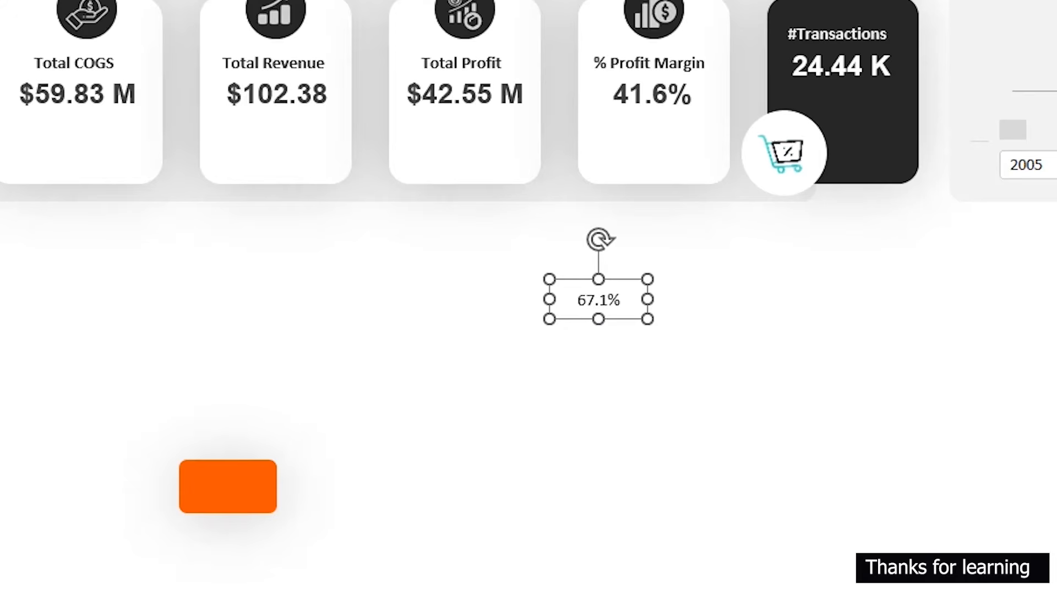
left_click(34, 2)
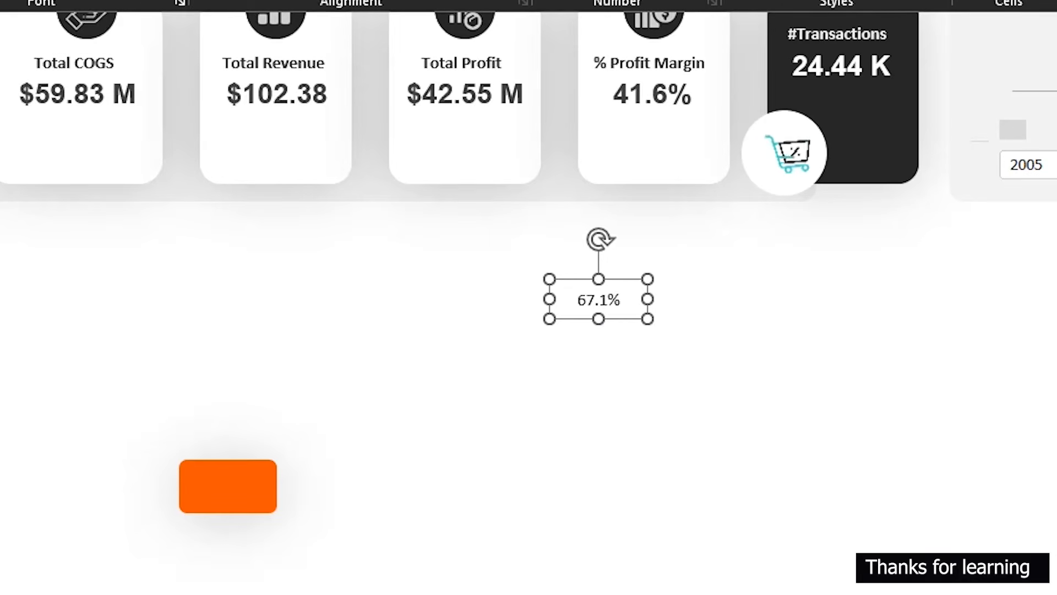
key("ctrl+shift+period")
key("ctrl+shift+period")
key("ctrl+shift+period")
key("ctrl+shift+period")
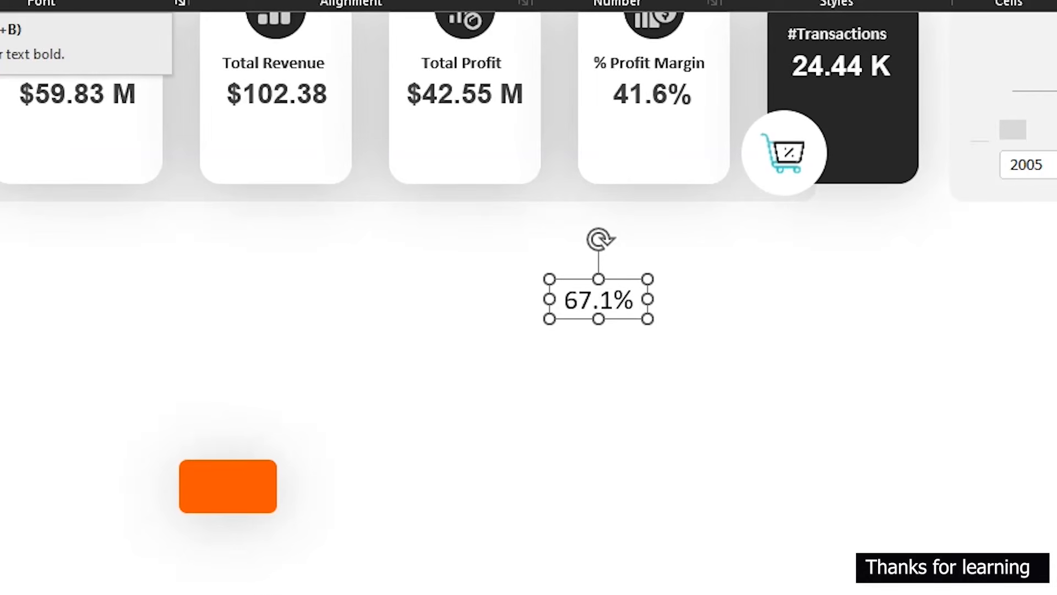
key("ctrl+b")
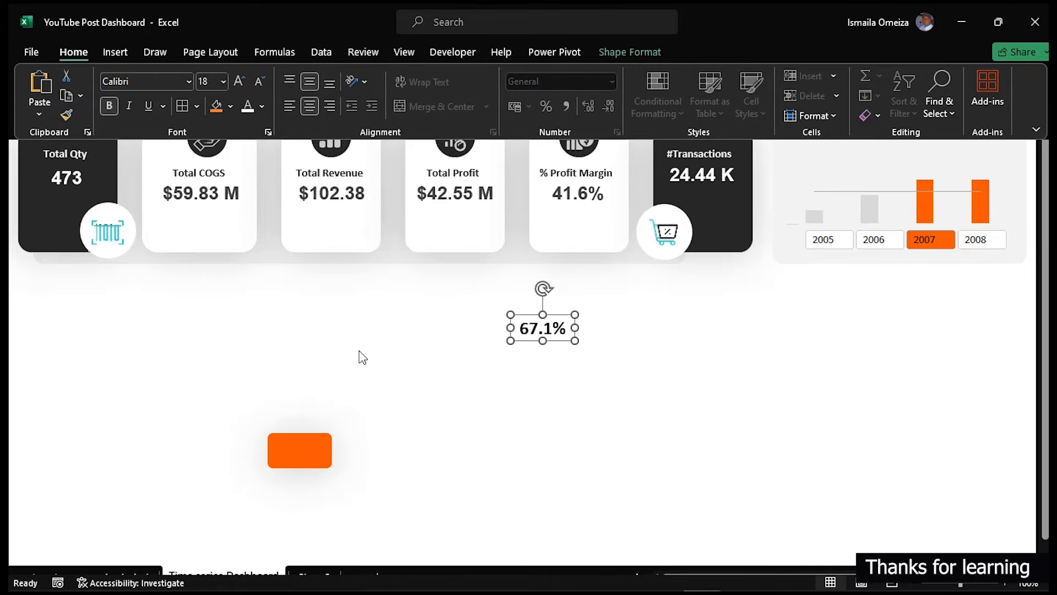
key("ctrl+shift+F1")
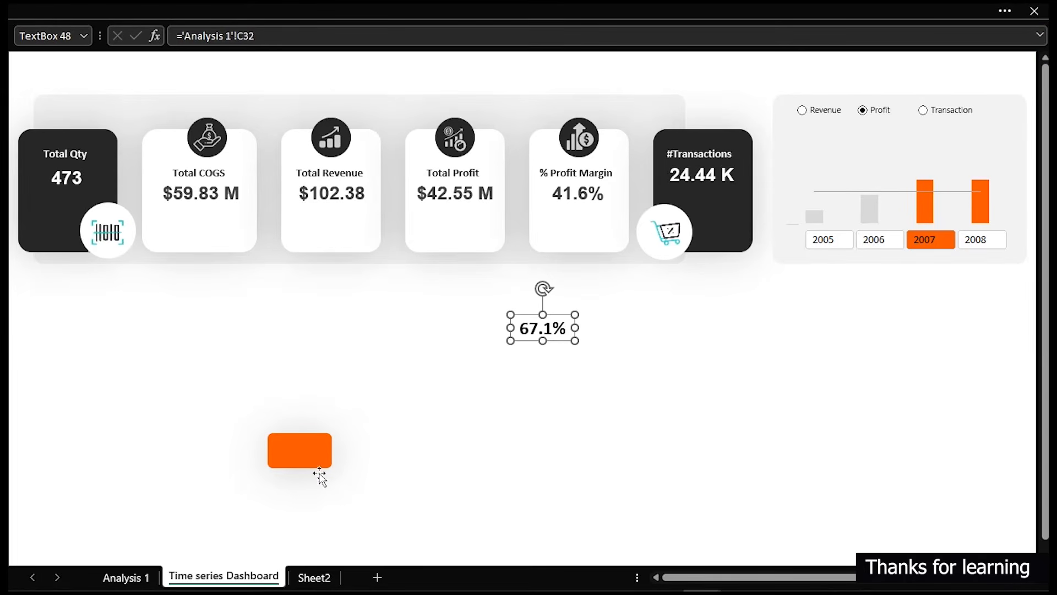
On Sheet2, copy the hex code #4DC1F5 from the blue rectangle's fill colour.
left_click(313, 577)
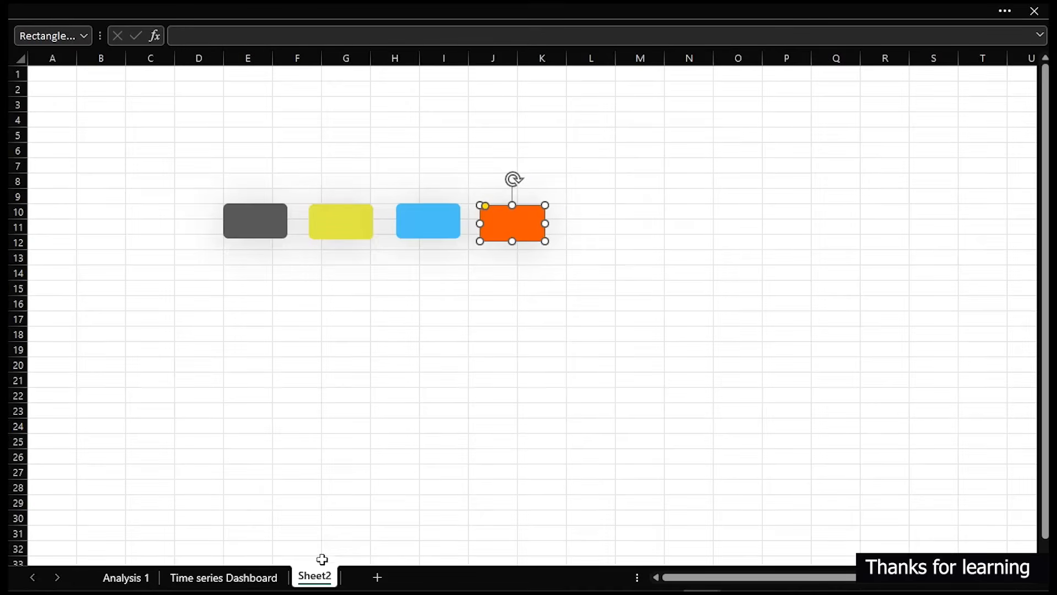
left_click(441, 228)
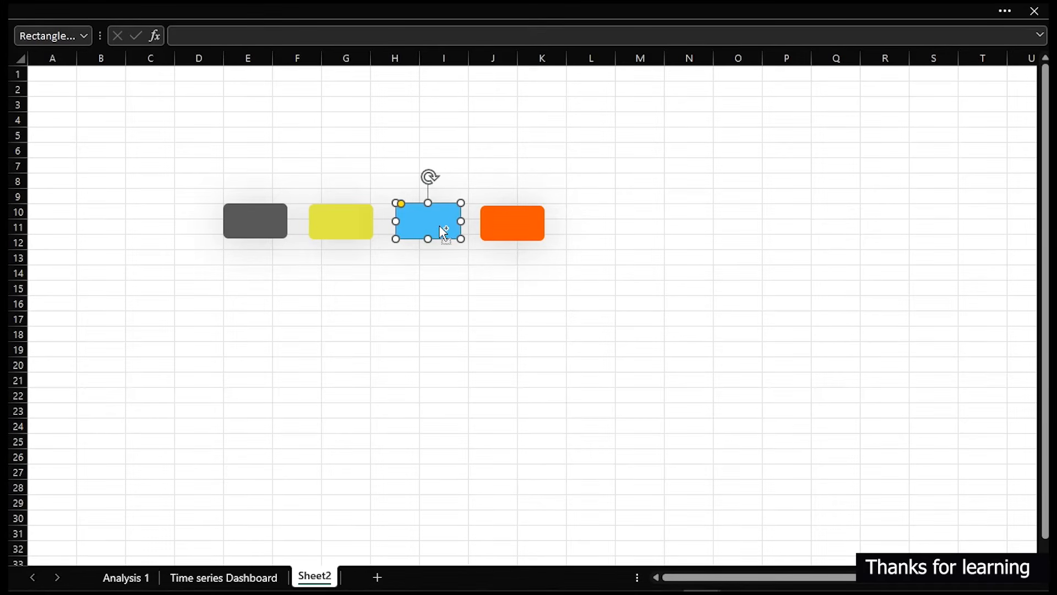
key("ctrl+1")
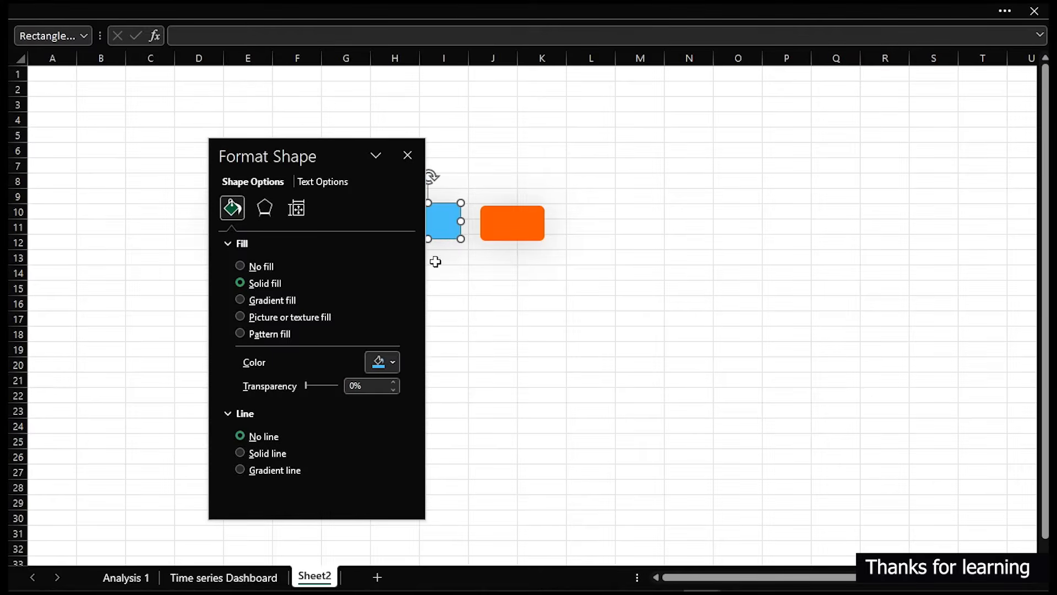
left_click(392, 363)
left_click(393, 575)
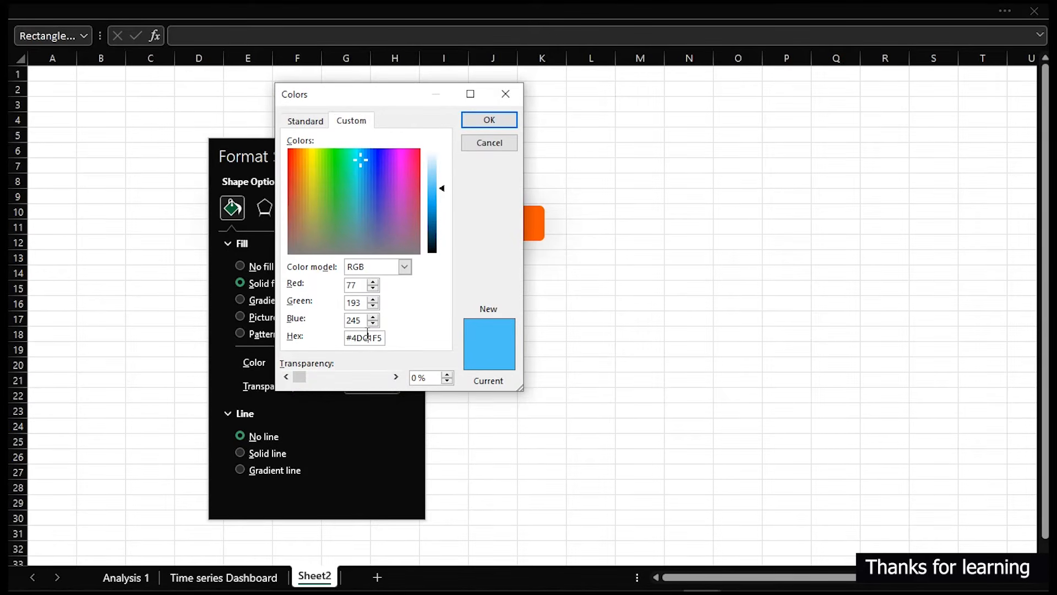
left_click(367, 337)
left_click(507, 118)
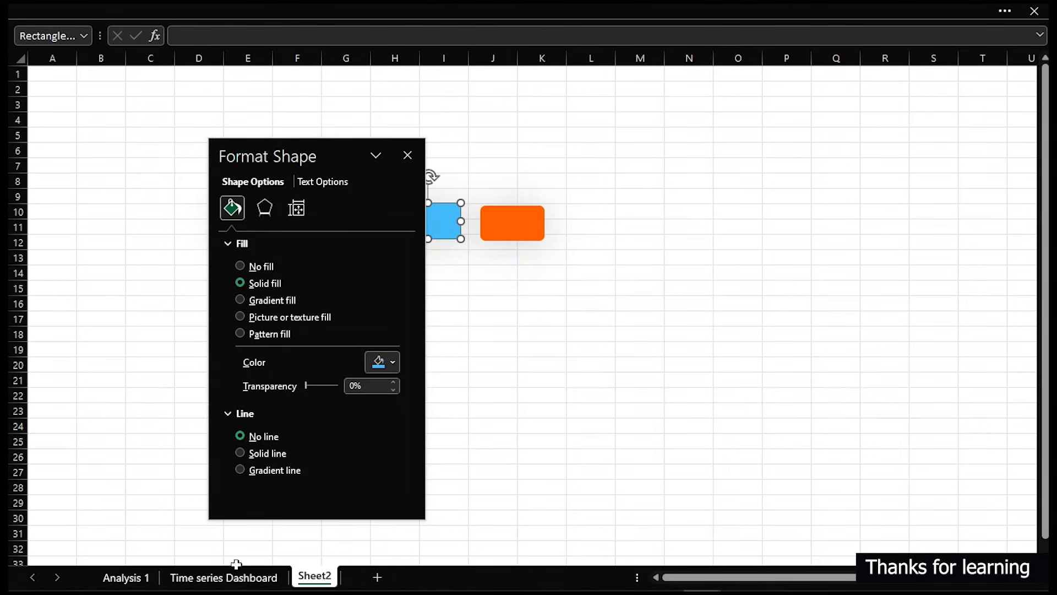
On the Time series Dashboard, fill the chart's orange above-average columns with the recently used light blue.
left_click(253, 576)
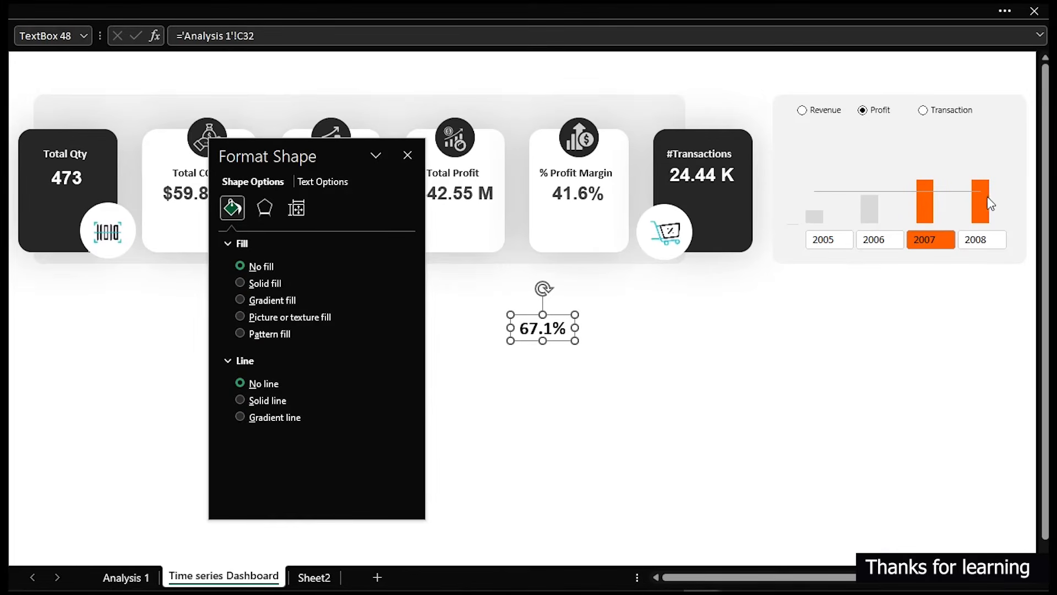
left_click(980, 208)
left_click(296, 208)
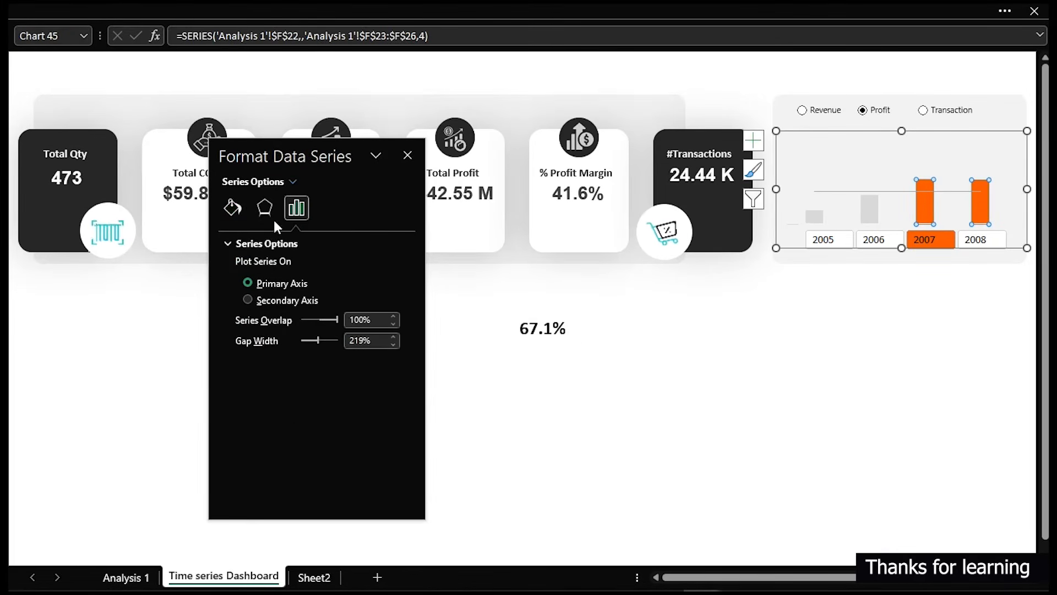
left_click(229, 209)
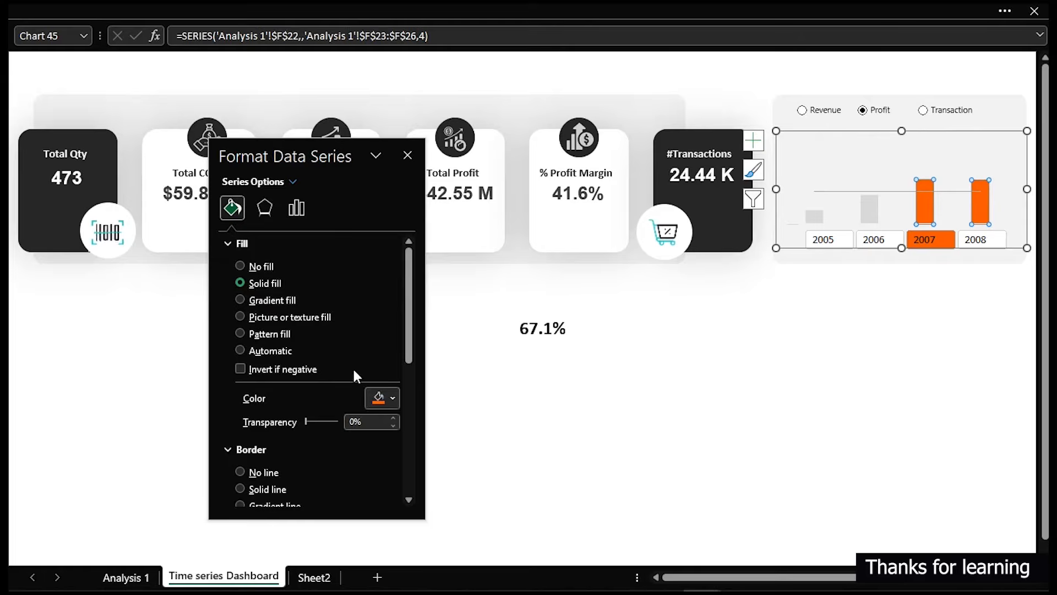
left_click(384, 397)
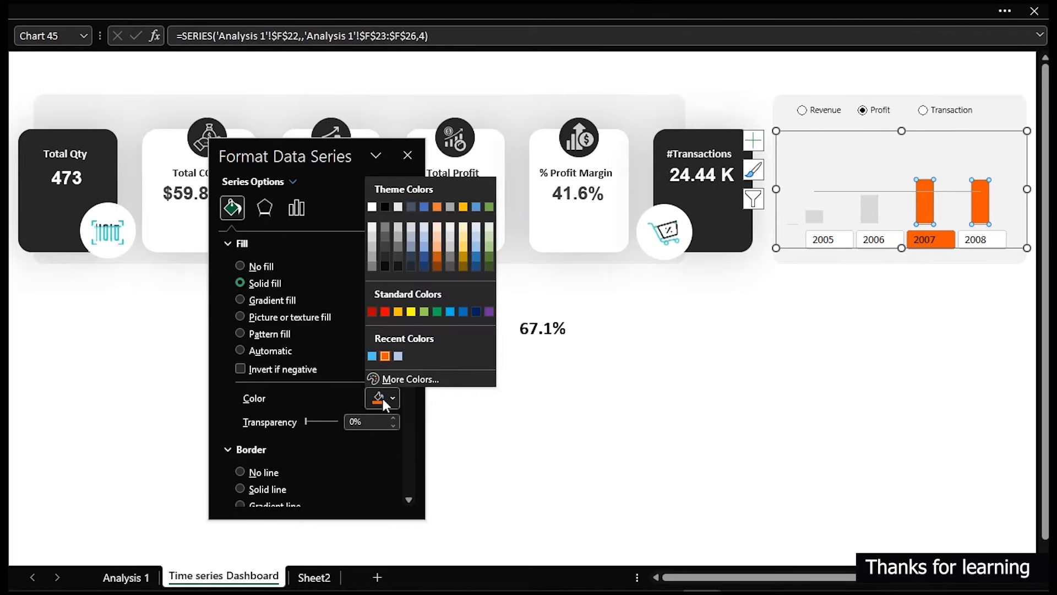
left_click(372, 356)
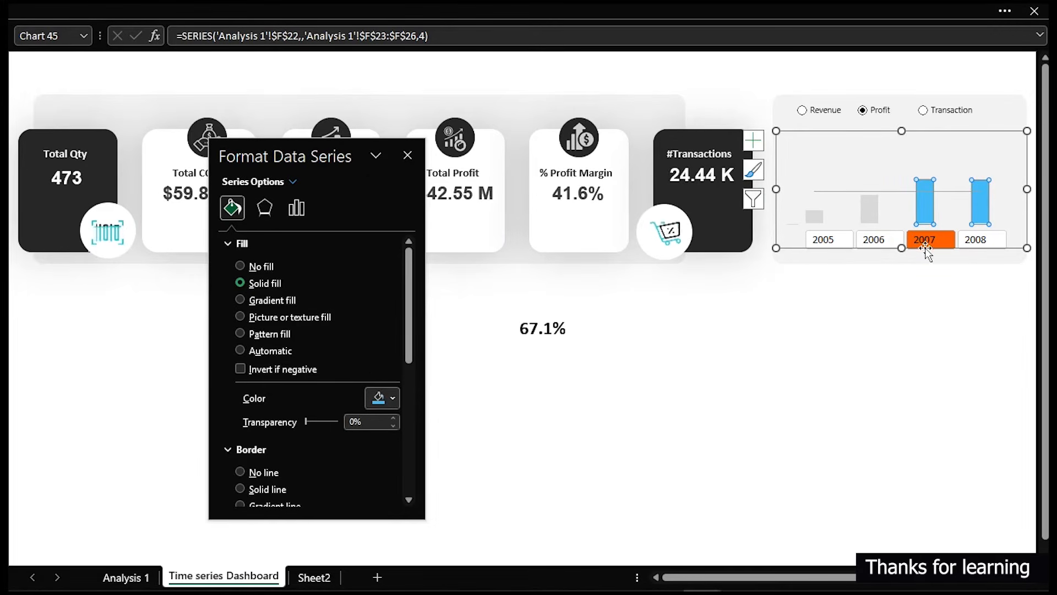
Open the Year slicer's style SlicerStyleLight1 2 for modification.
left_click(801, 240)
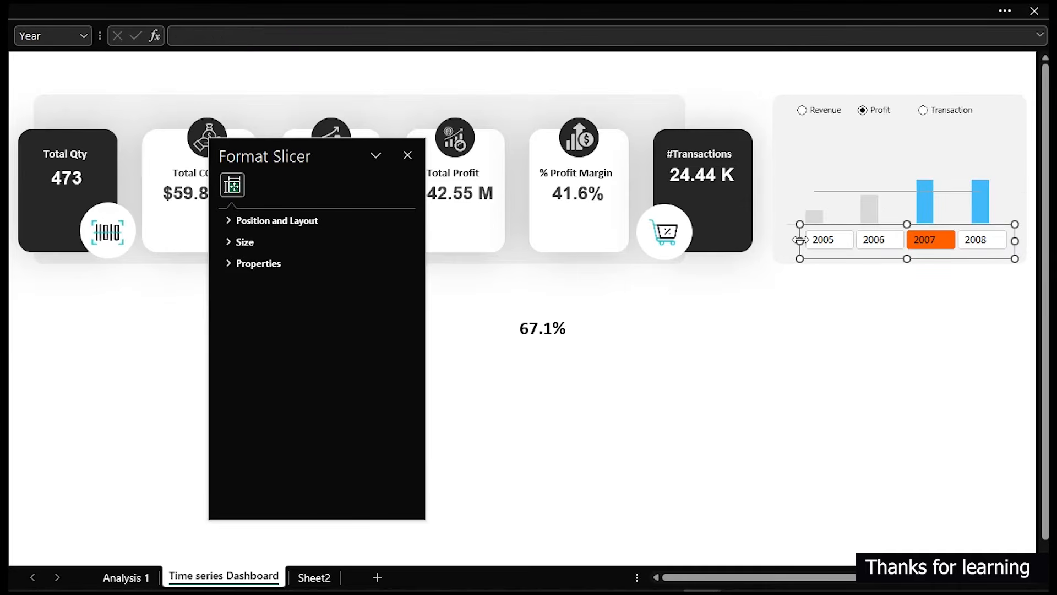
left_click(408, 2)
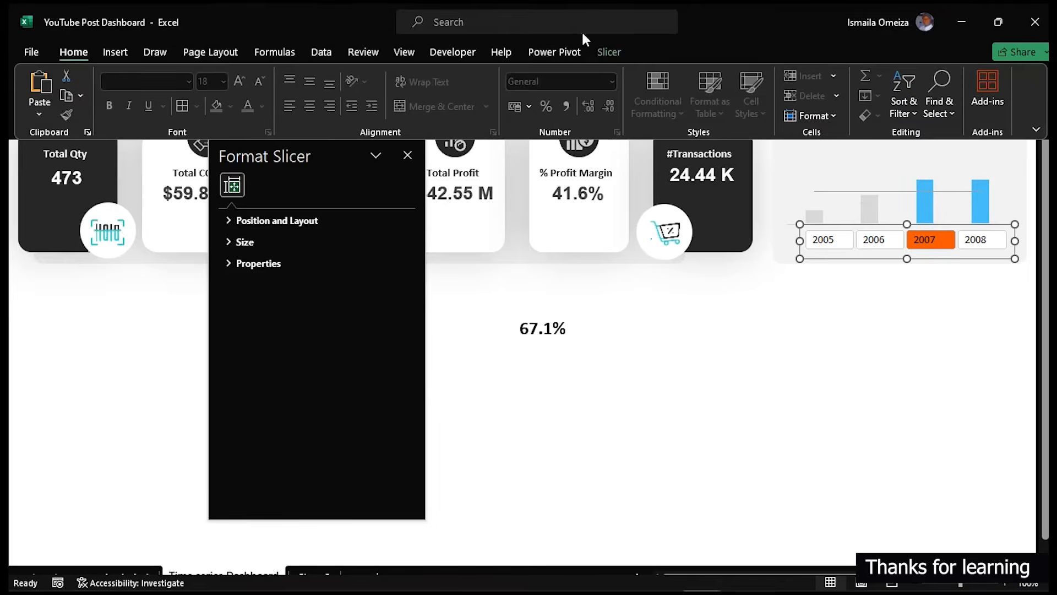
left_click(609, 50)
right_click(203, 85)
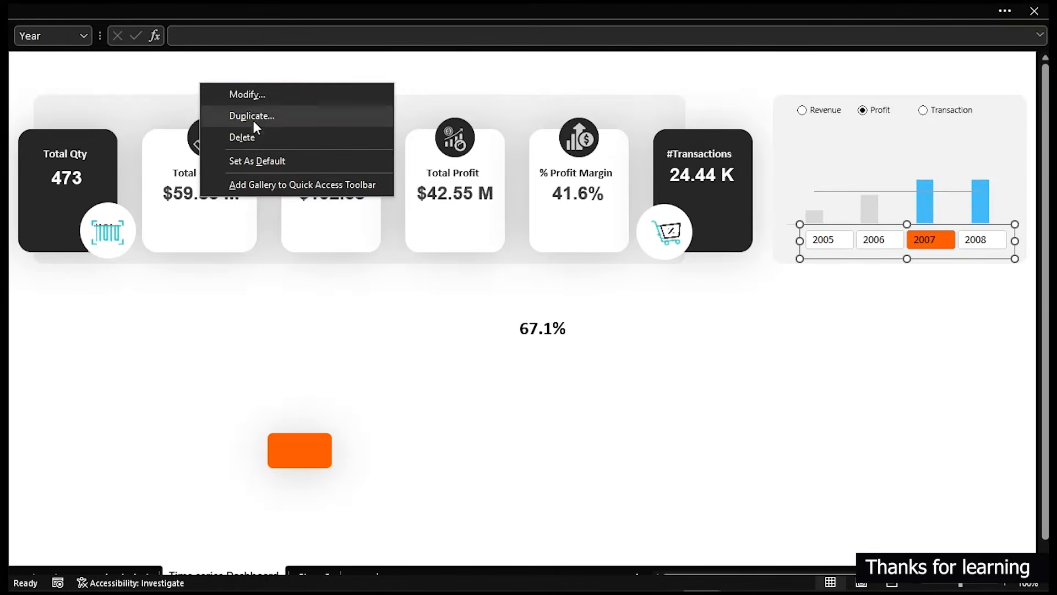
left_click(255, 95)
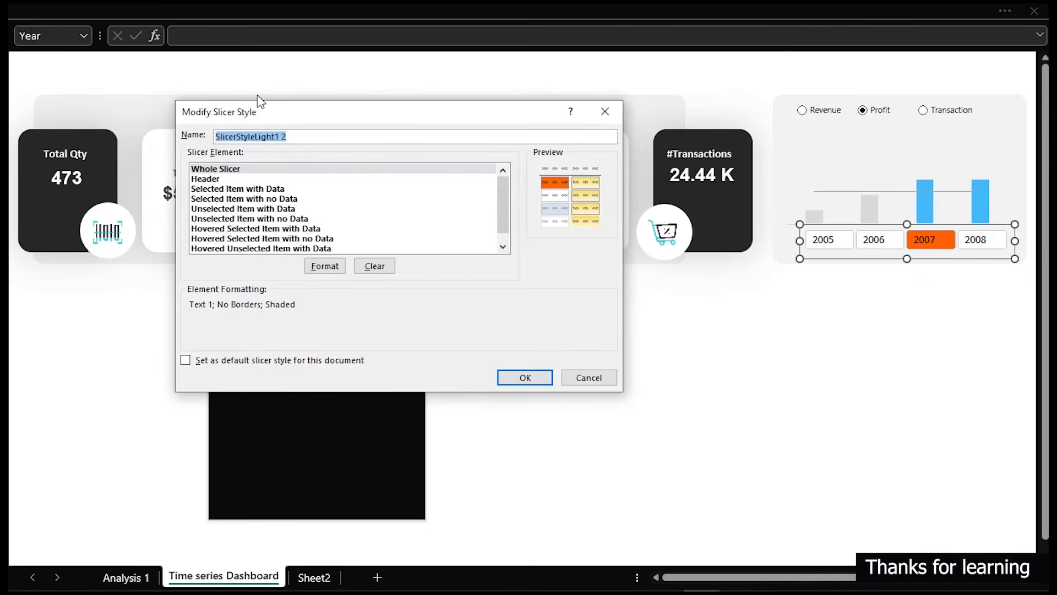
Set the fill of the slicer style's Selected Item with Data element to #4DC1F5 and apply the style.
left_click(255, 190)
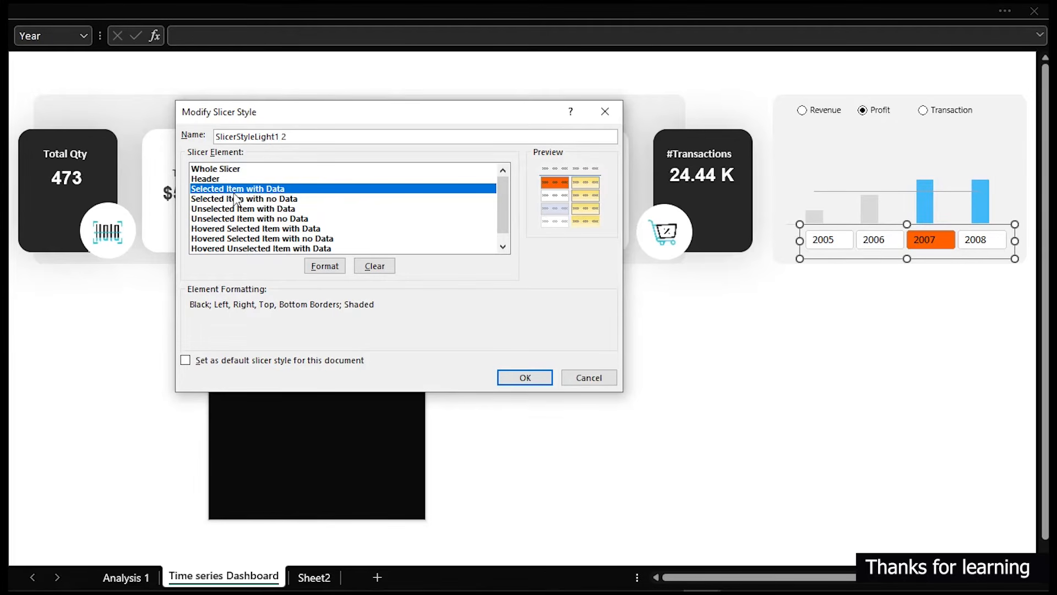
left_click(326, 267)
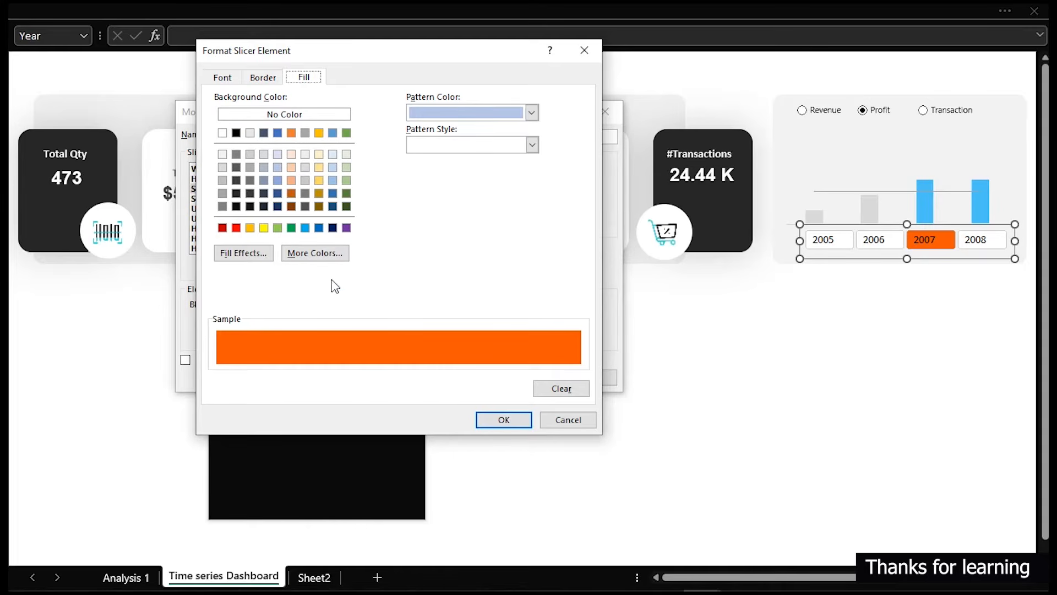
left_click(328, 257)
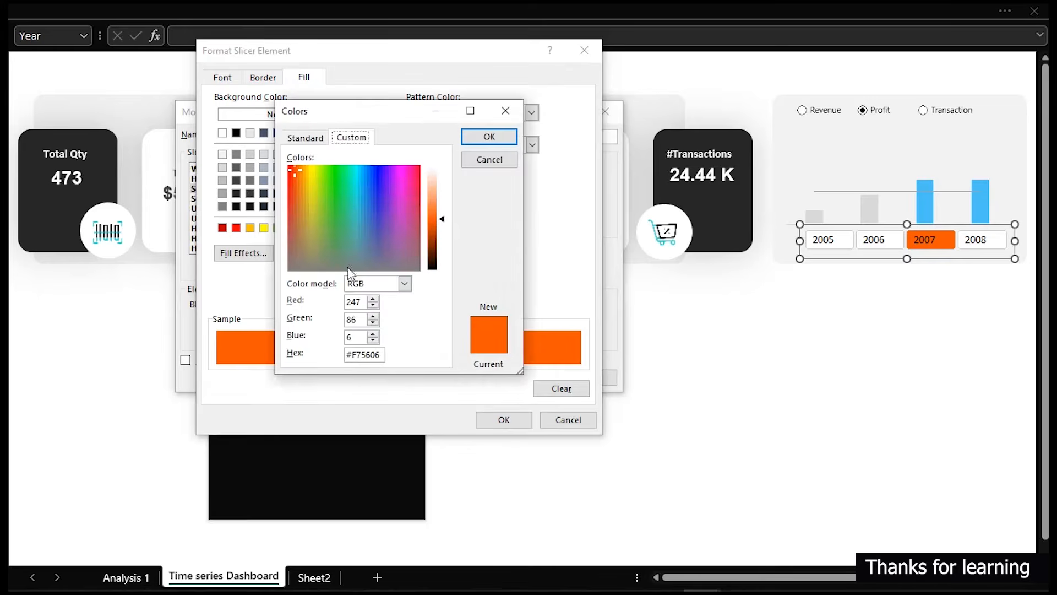
double_click(373, 354)
key("ctrl+v")
left_click(488, 138)
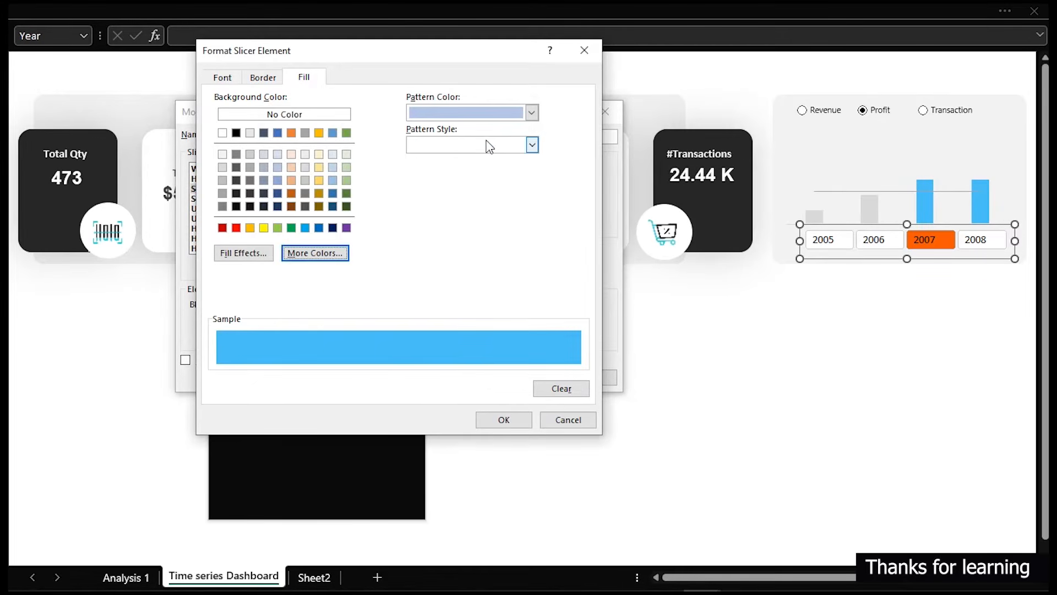
left_click(504, 421)
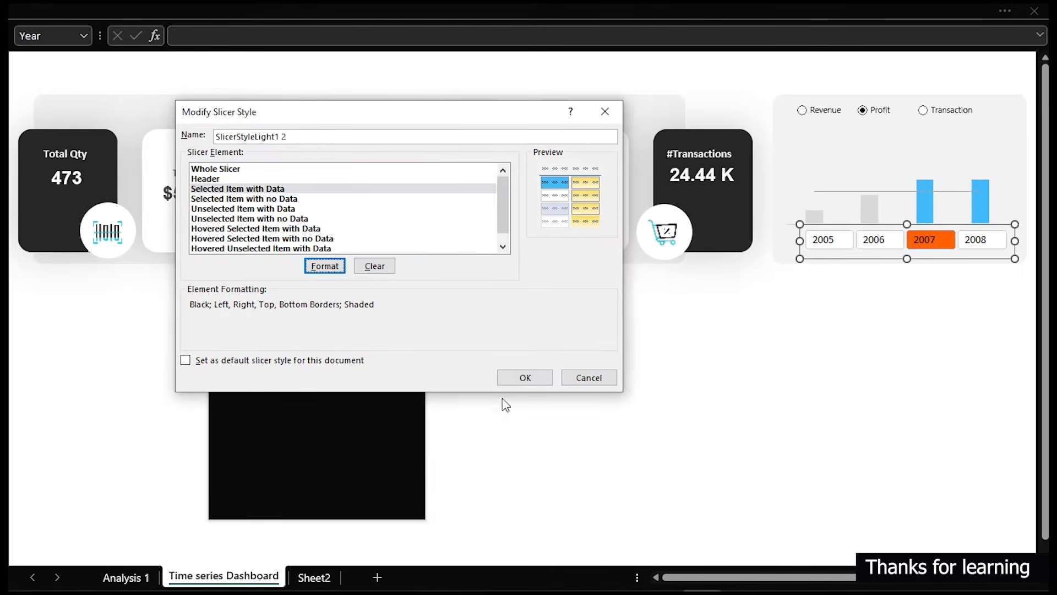
left_click(504, 378)
left_click(716, 409)
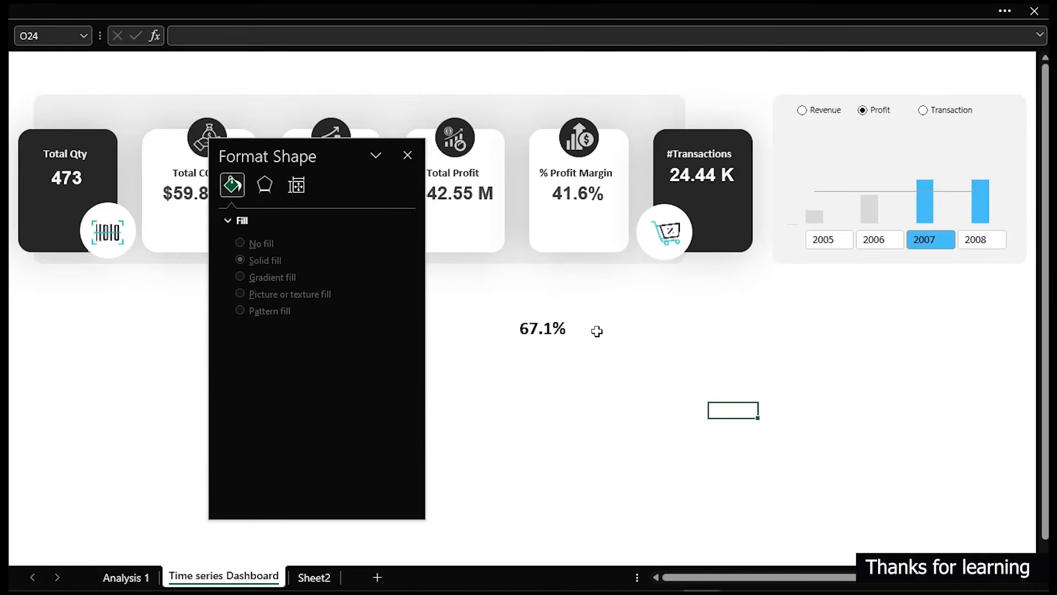
Colour the 67.1% text box's text light blue and increase its font size to 20.
left_click(561, 335)
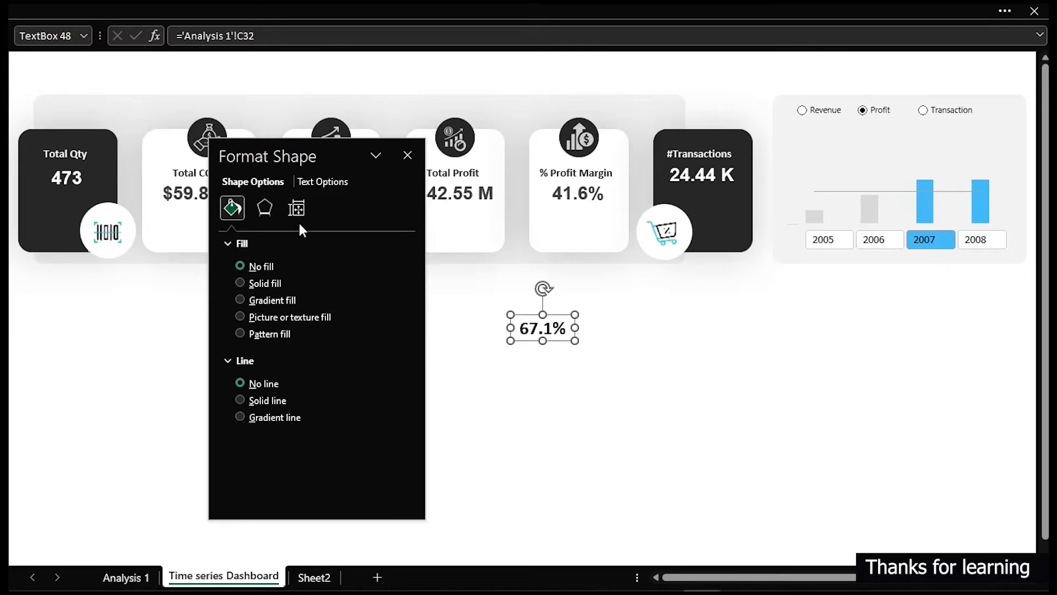
left_click(183, 10)
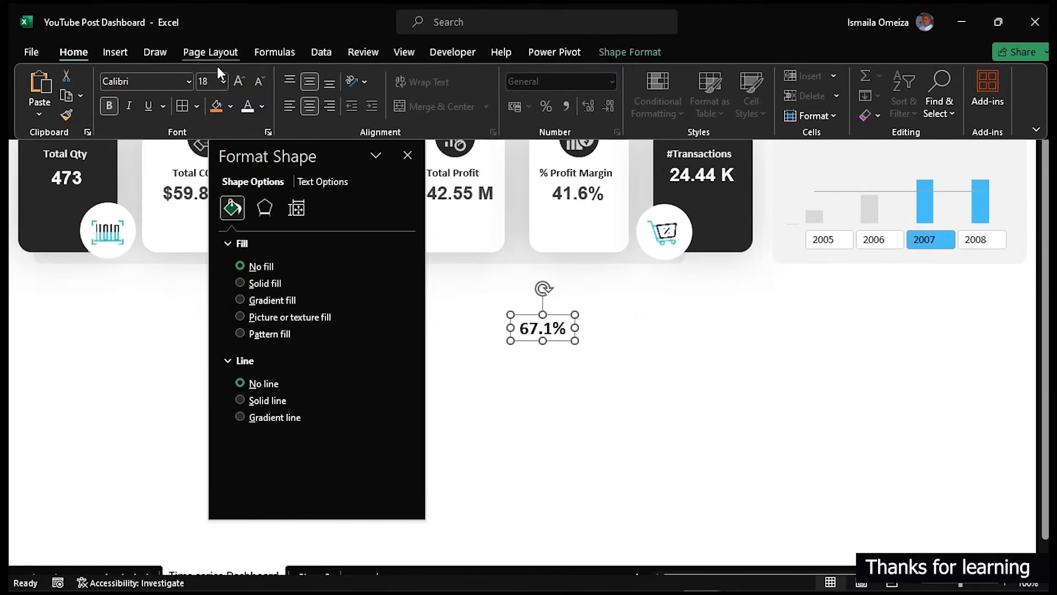
left_click(258, 106)
left_click(249, 315)
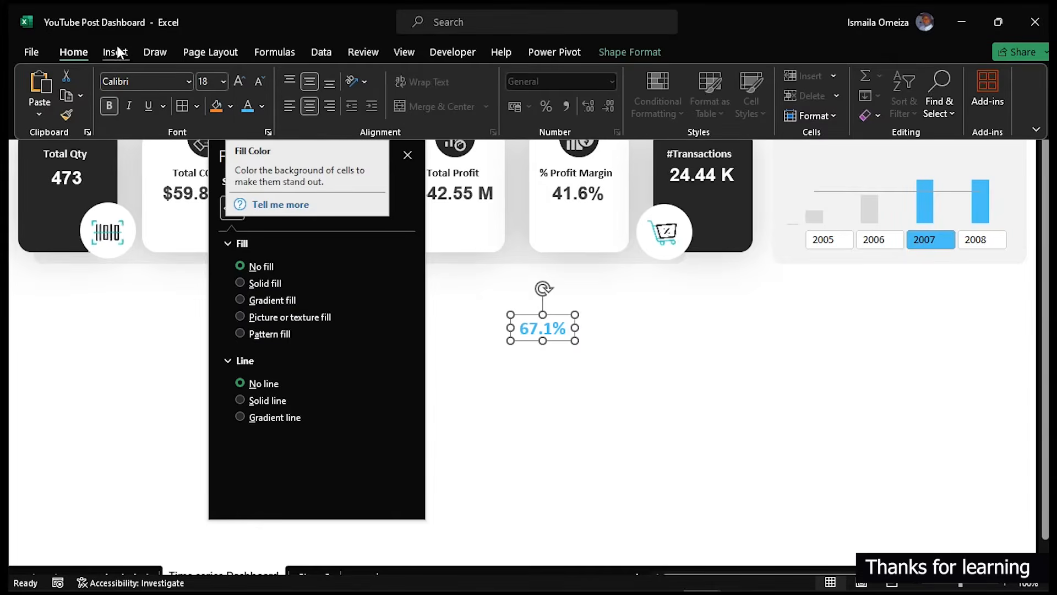
left_click(238, 83)
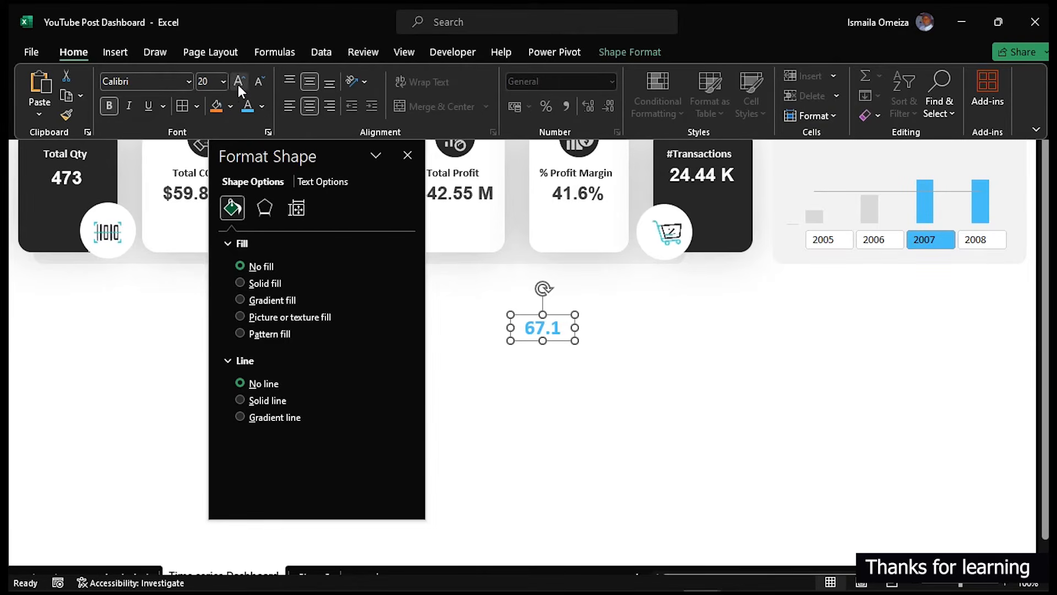
Widen the percentage text box and move it onto the yearly chart card, just below the Revenue and Profit options.
key("ctrl+shift+F1")
left_click_drag(576, 327, 844, 145)
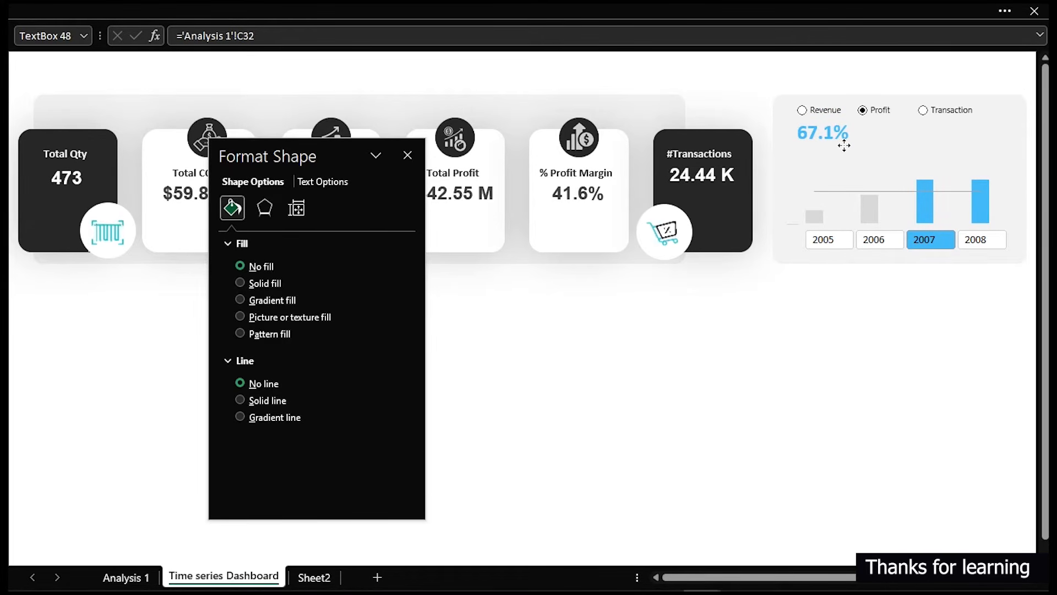
left_click_drag(844, 145, 844, 146)
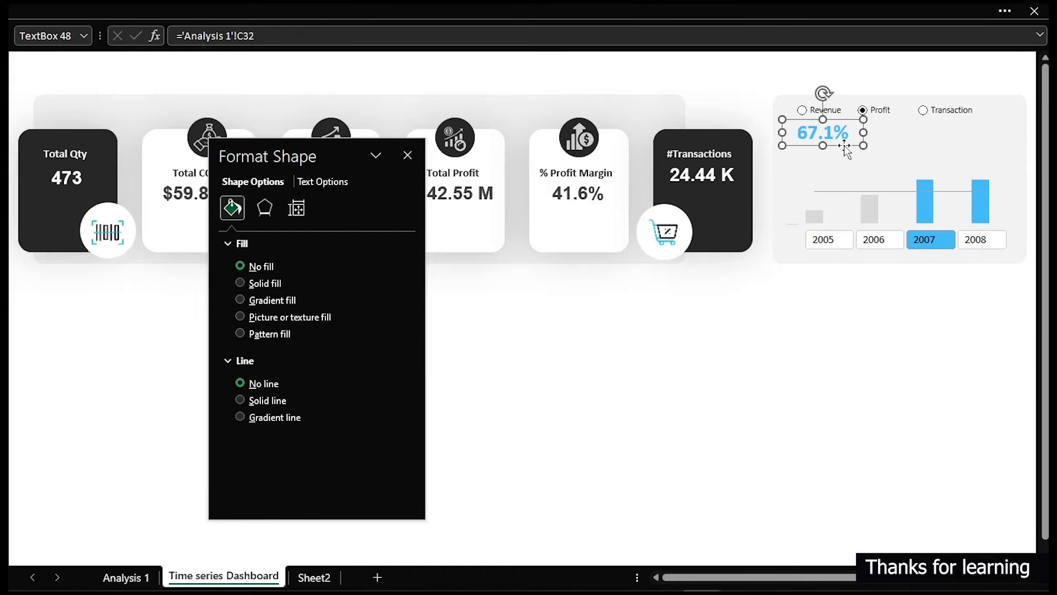
left_click(827, 365)
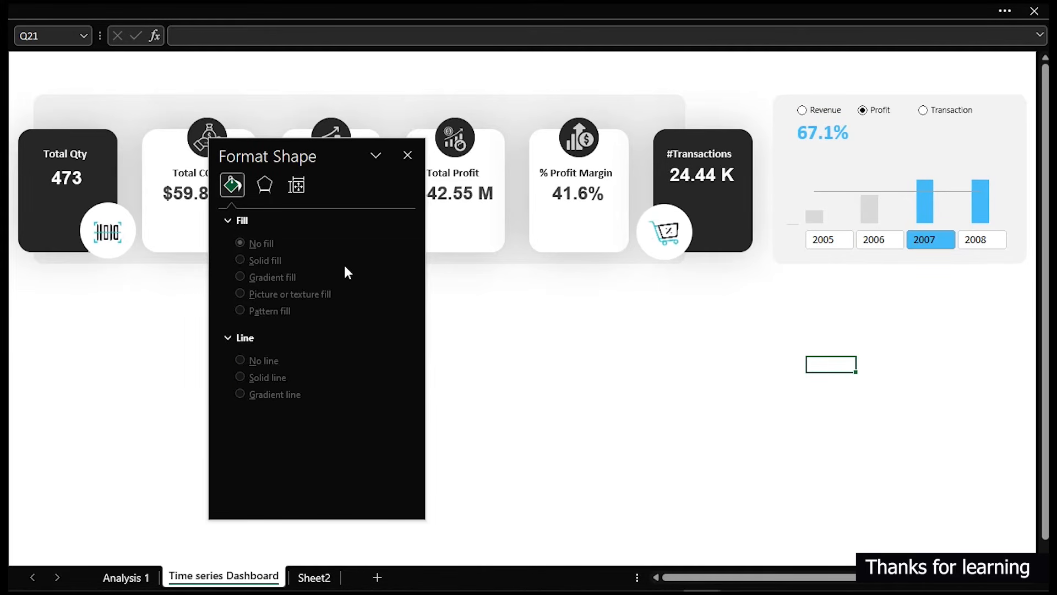
Close the Format Shape pane, switch the yearly chart to Revenue and select the percentage text box.
left_click(407, 156)
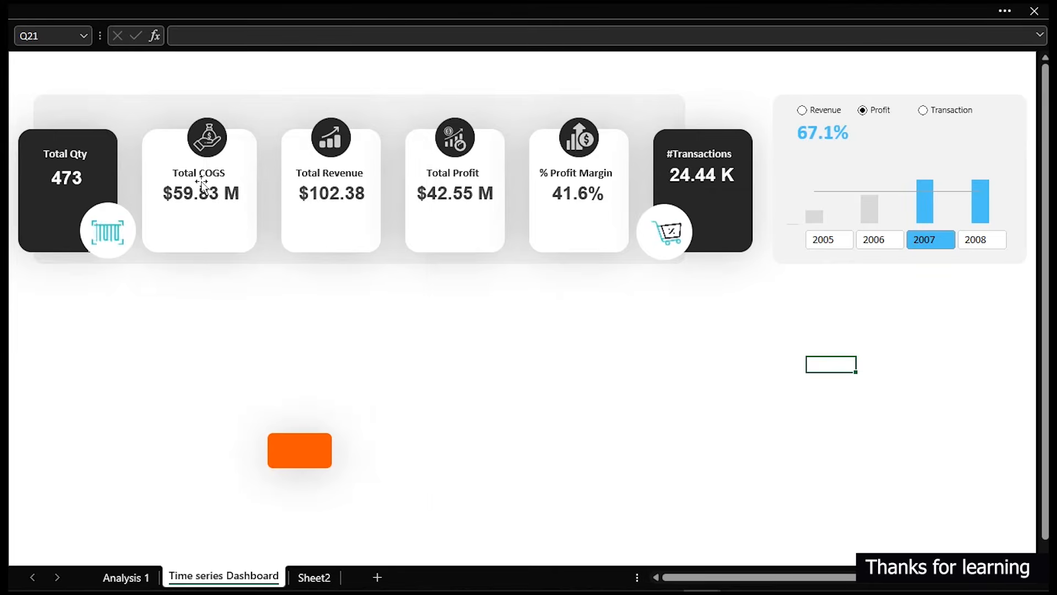
left_click(809, 112)
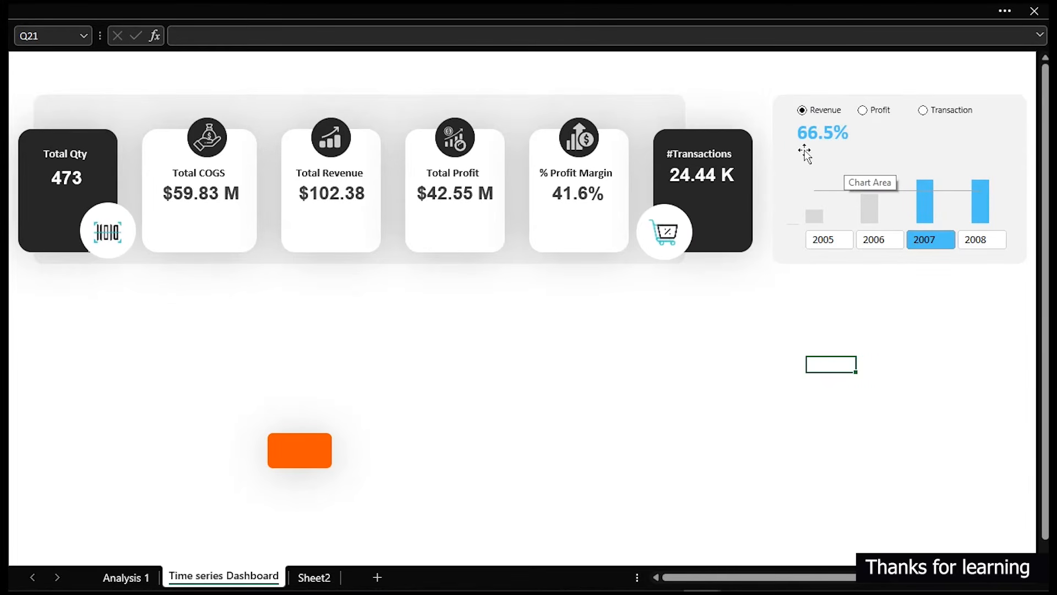
left_click(831, 138)
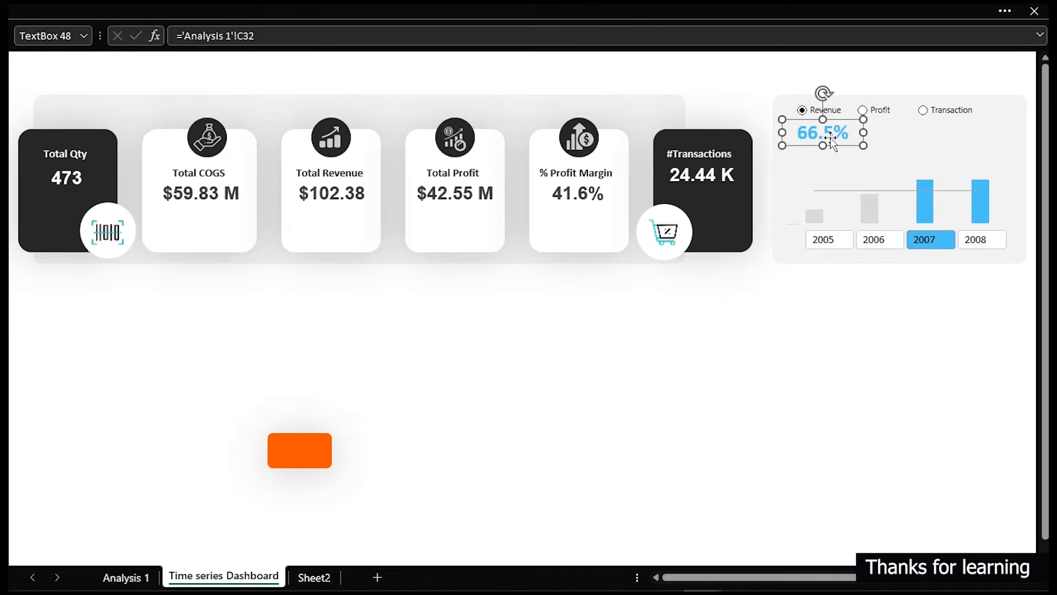
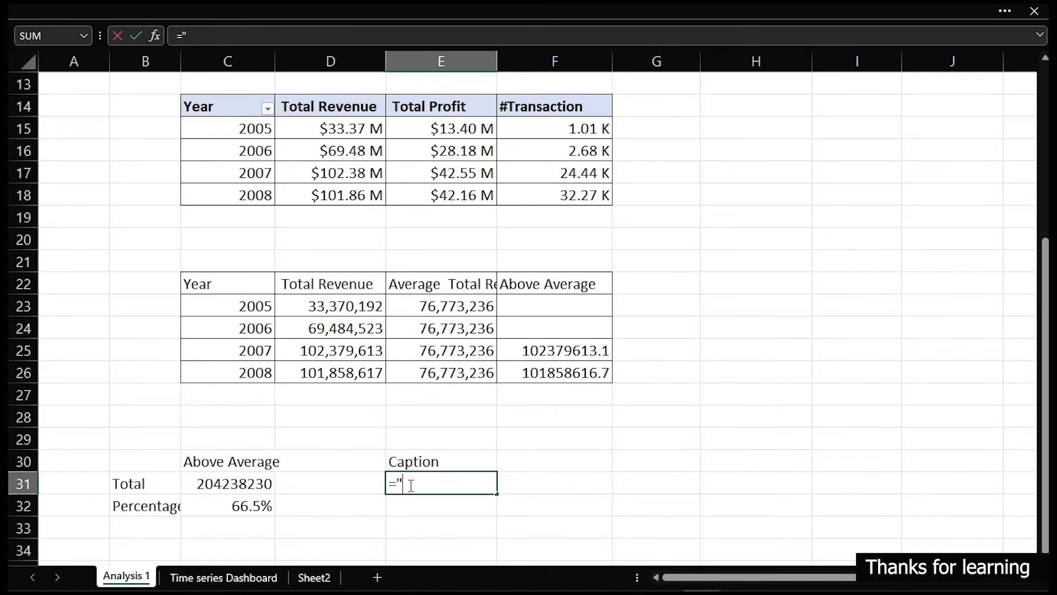
Complete the Caption formula in E31 on Analysis 1 as =" of "&D22&" came form the highlited years".
type("of")
type(" a")
key("BackSpace")
type("&")
left_click(324, 279)
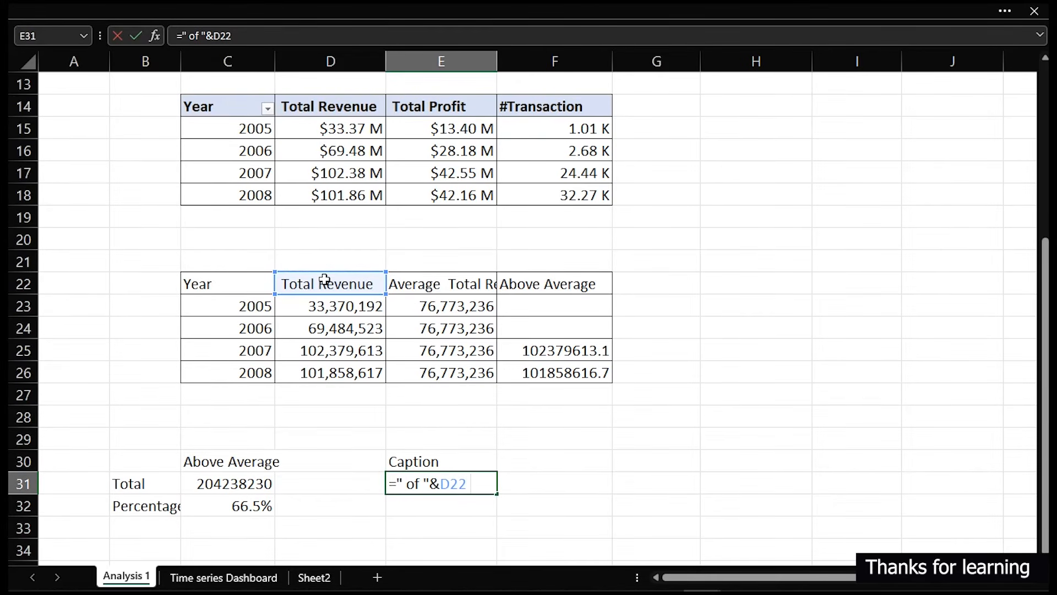
type("&")
type("\" cane")
key("BackSpace")
key("BackSpace")
type("me form t")
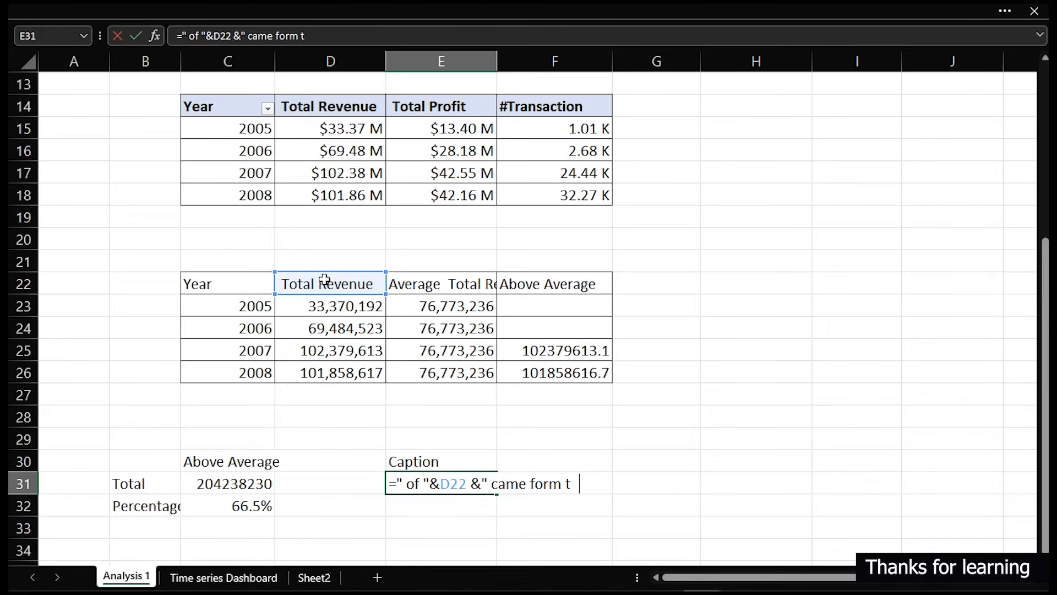
type("he h ")
type("gh")
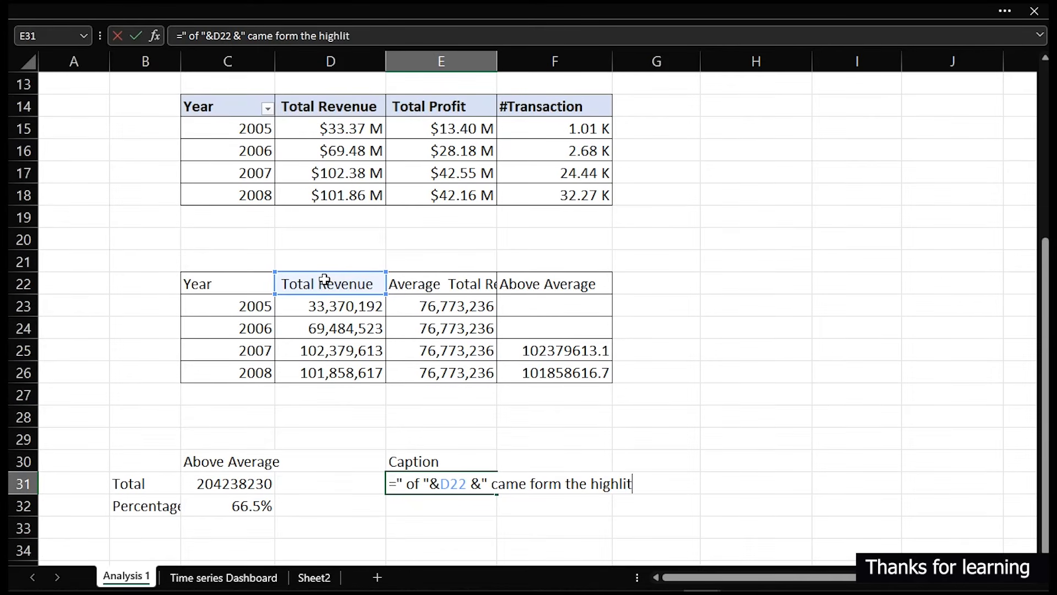
type("lited year ")
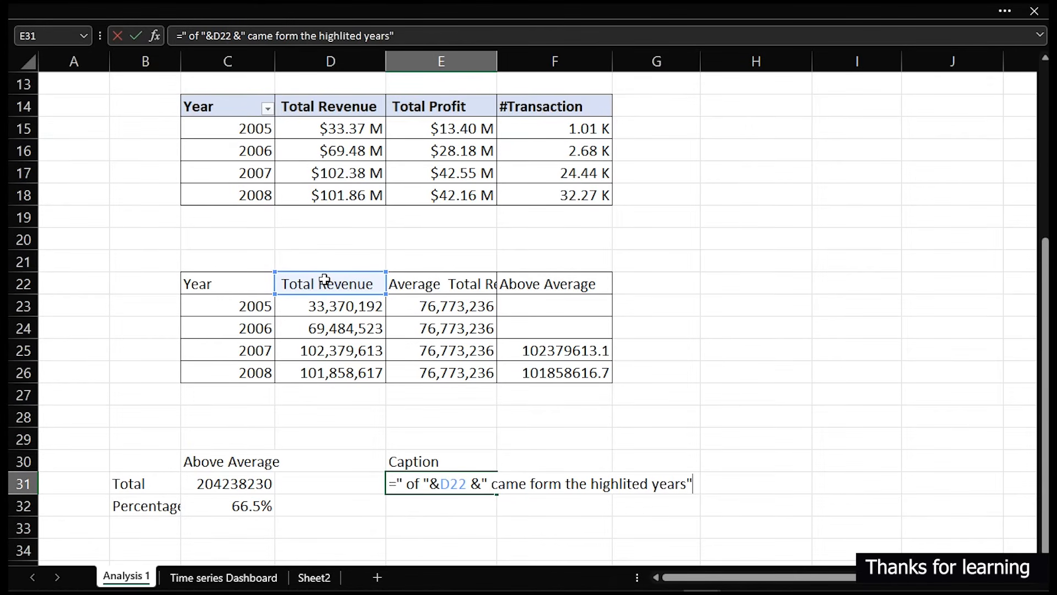
type("s\"")
key("Return")
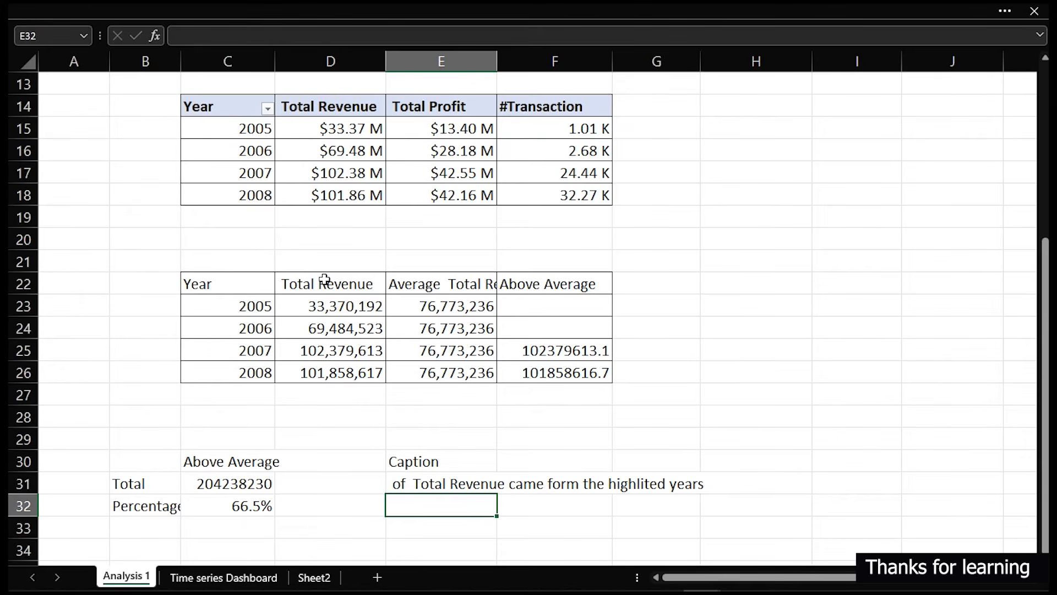
Remove the extra space after "of" in the E31 caption formula.
left_click(430, 483)
double_click(395, 487)
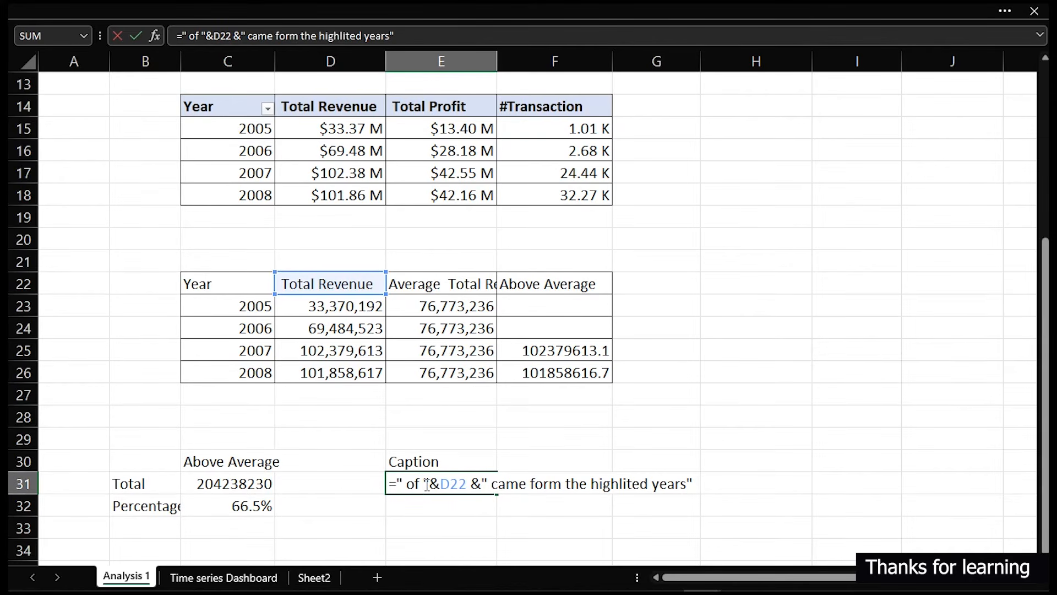
key("Return")
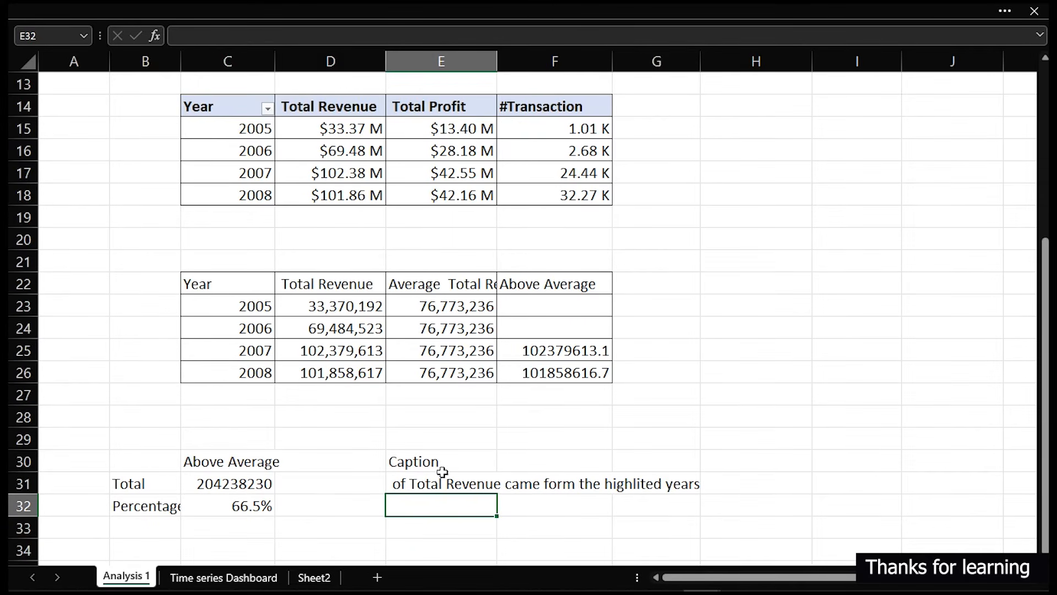
Select the header cells D14:F14 of the yearly pivot table.
left_click_drag(307, 106, 529, 105)
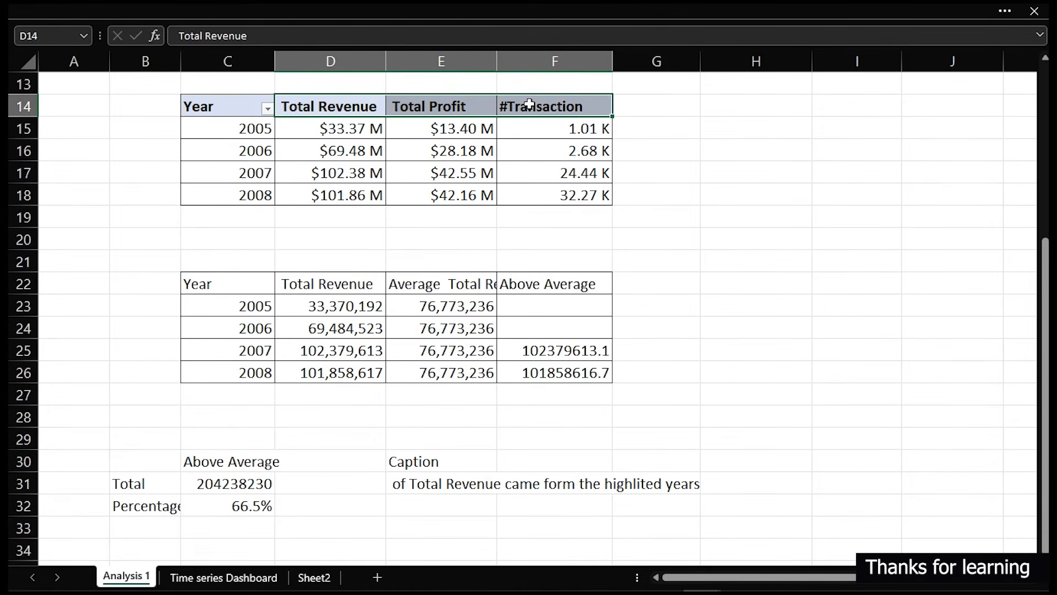
key("ctrl+1")
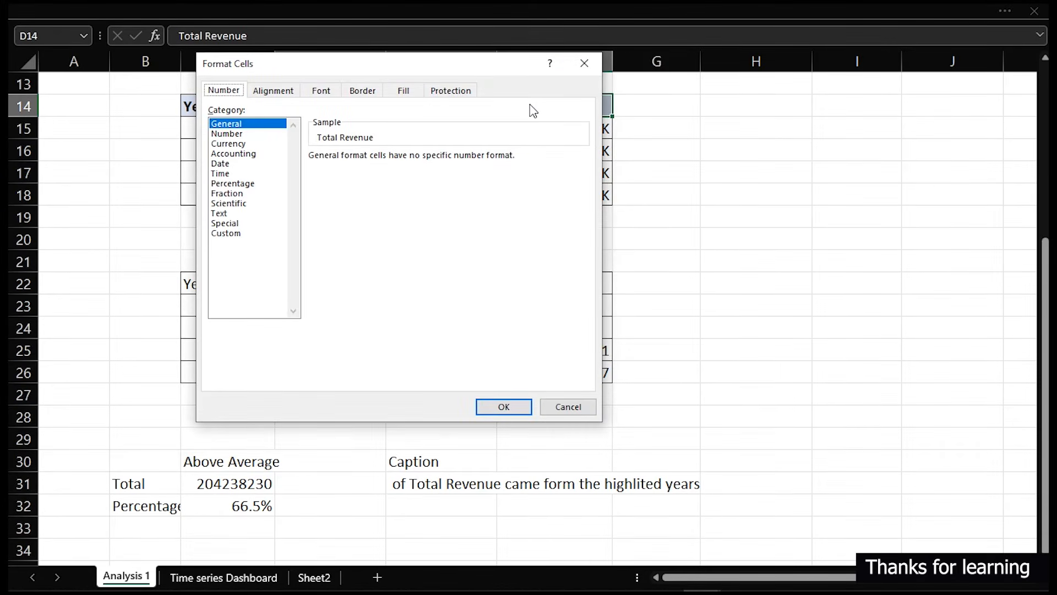
key("ctrl+Tab")
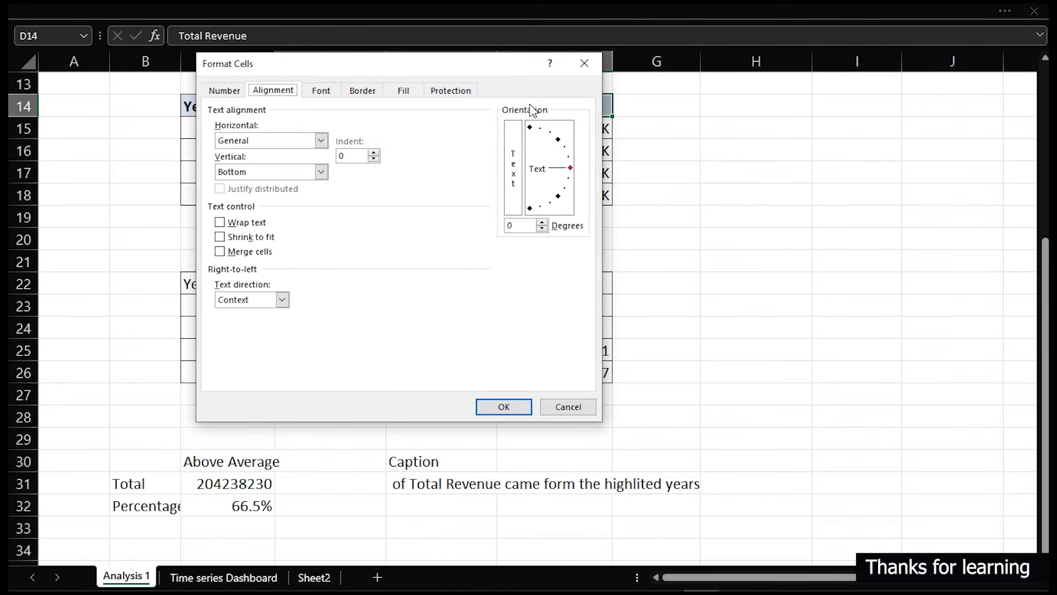
left_click(580, 407)
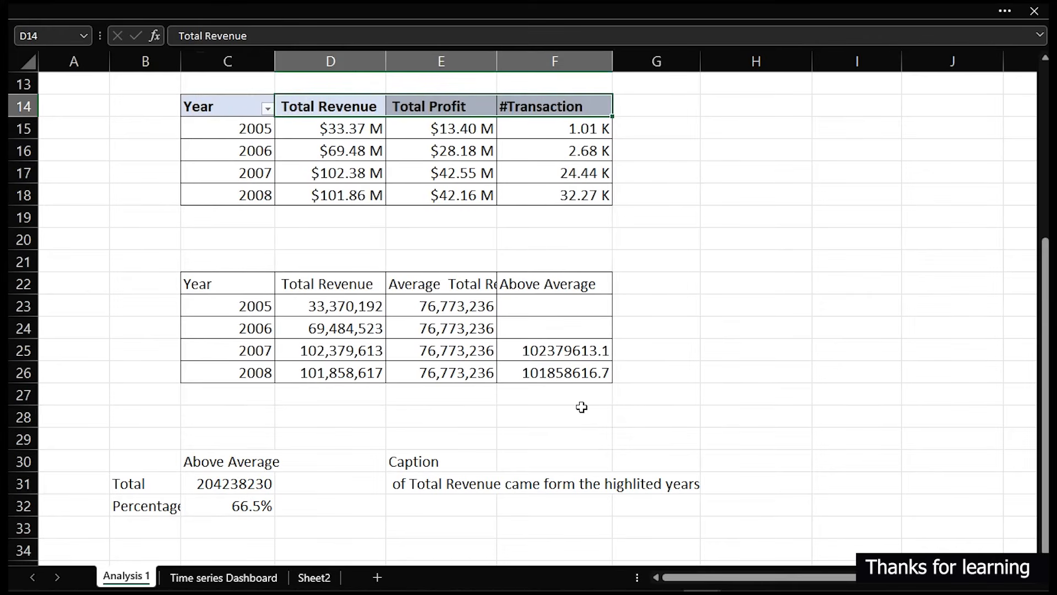
Replace every "total" in the selected headers D14:F14 with nothing and close Find and Replace.
key("ctrl+h")
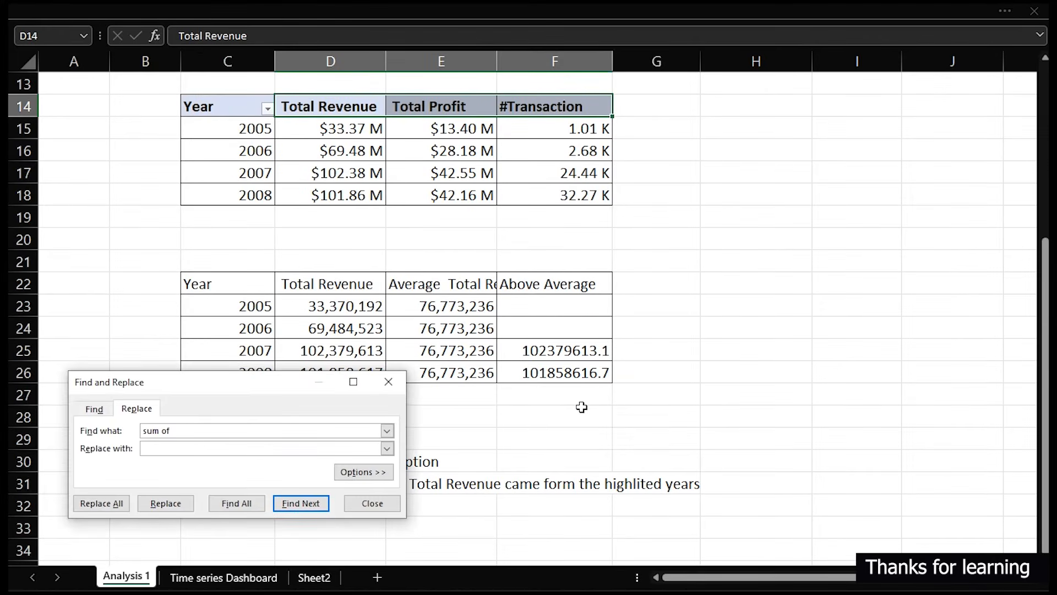
key("alt+Down")
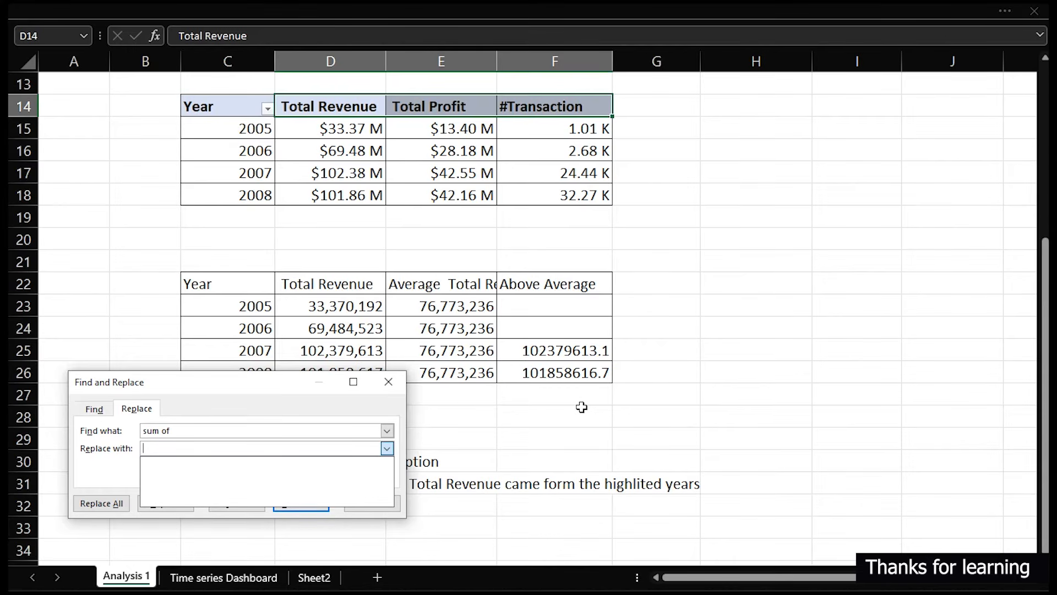
left_click(241, 428)
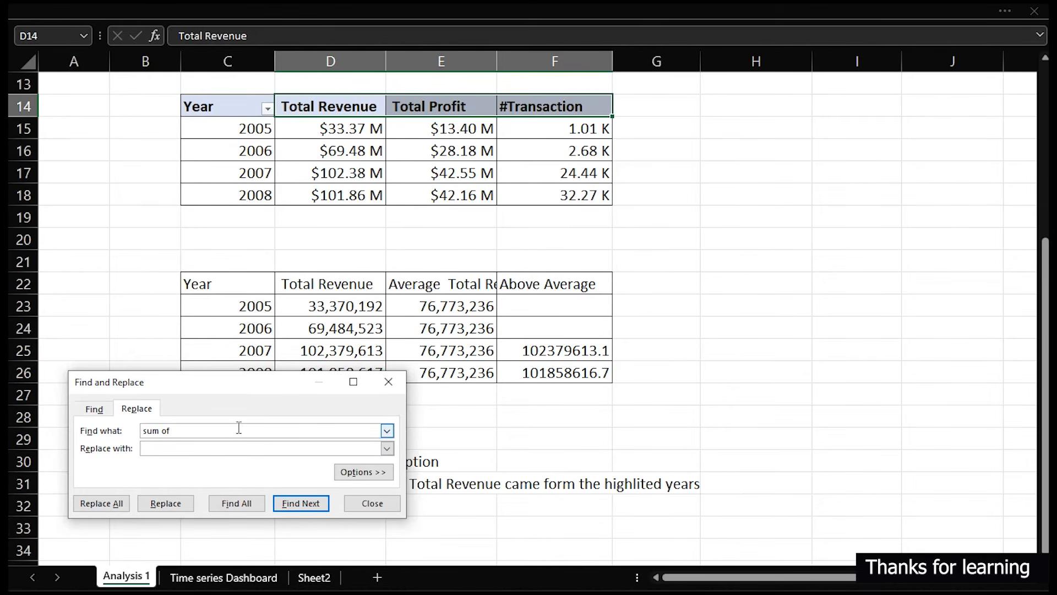
key("ctrl+a")
type("to")
left_click(114, 504)
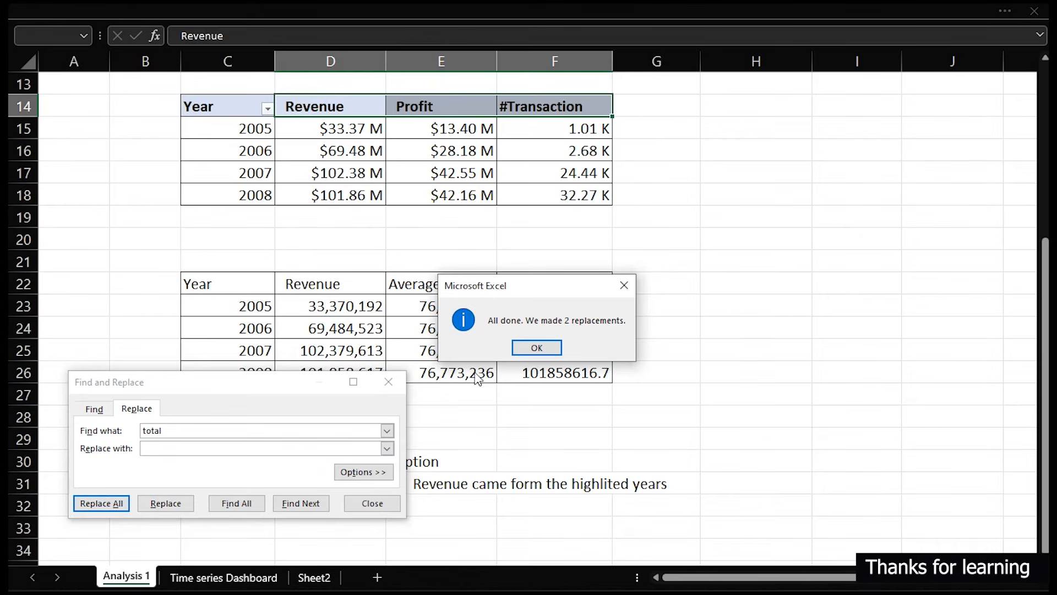
left_click(535, 348)
left_click(373, 503)
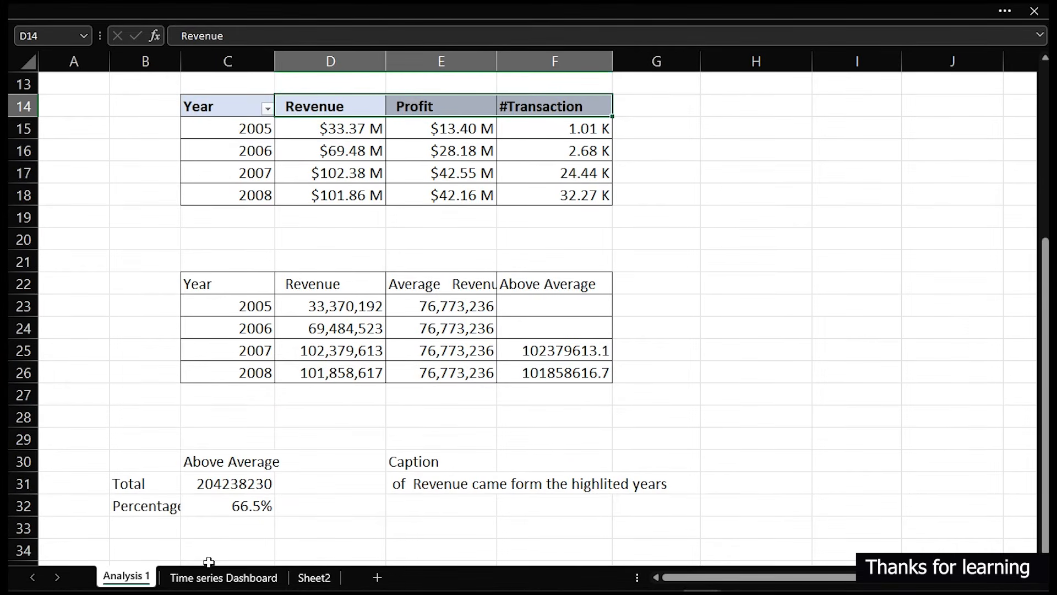
On the Time series Dashboard, duplicate the percentage text box just below the original and link the copy to 'Analysis 1'!E31.
left_click(223, 577)
left_click(825, 128)
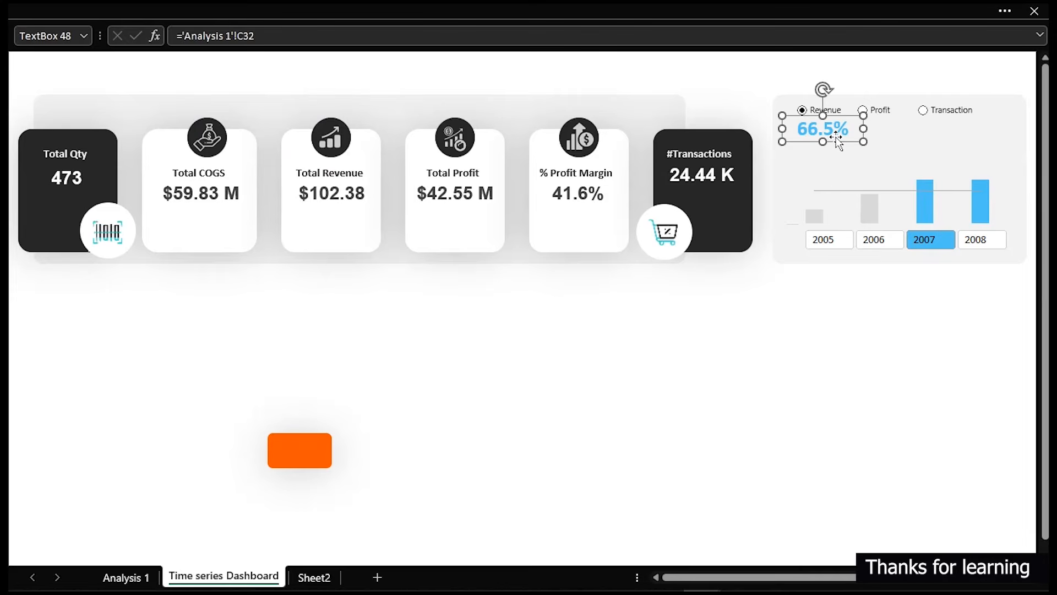
left_click_drag(825, 127, 834, 156)
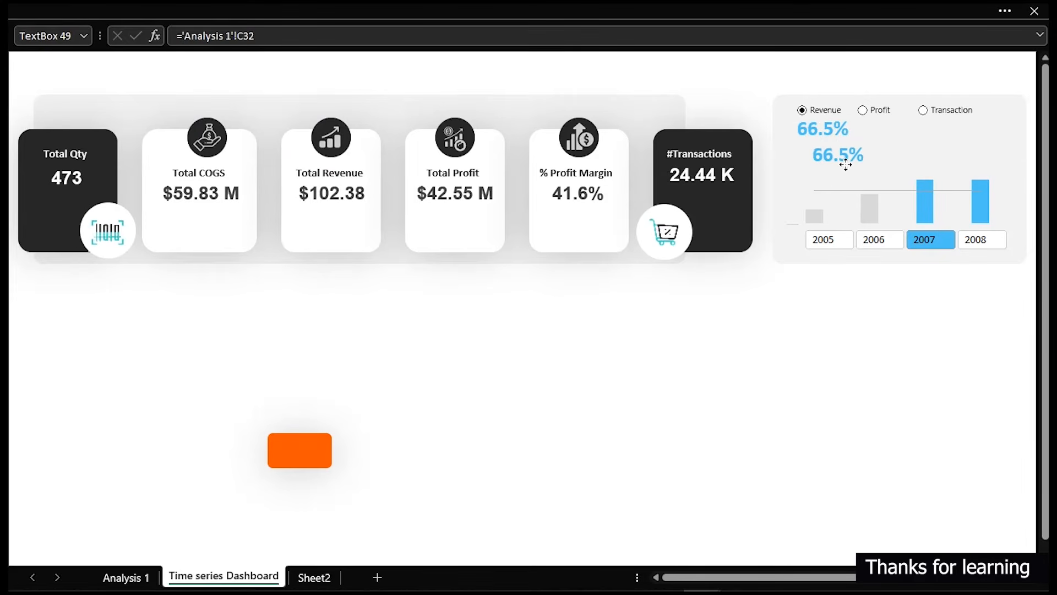
left_click_drag(255, 35, 182, 34)
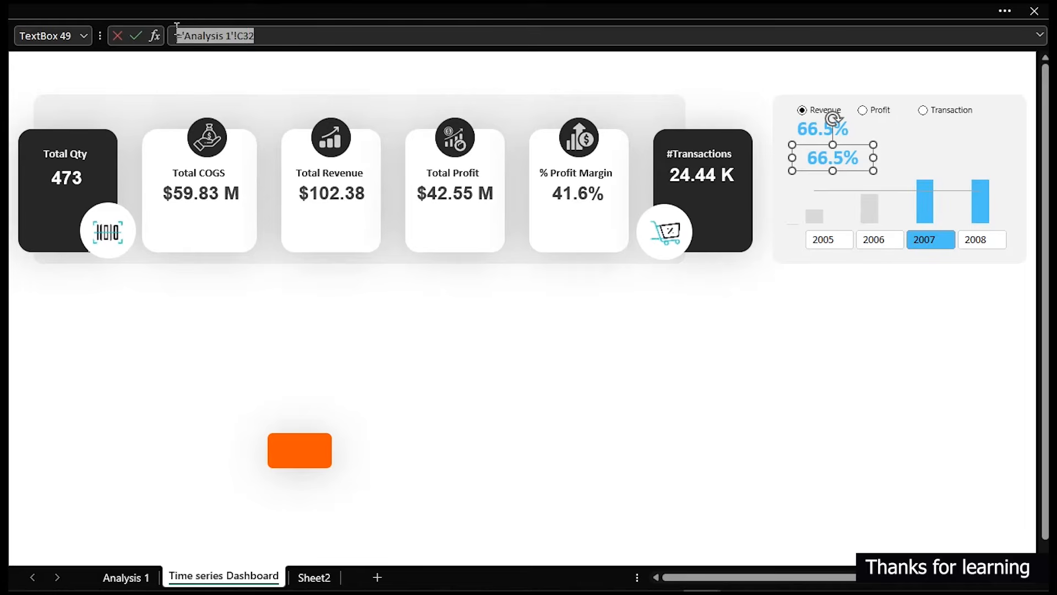
left_click(134, 576)
left_click(398, 487)
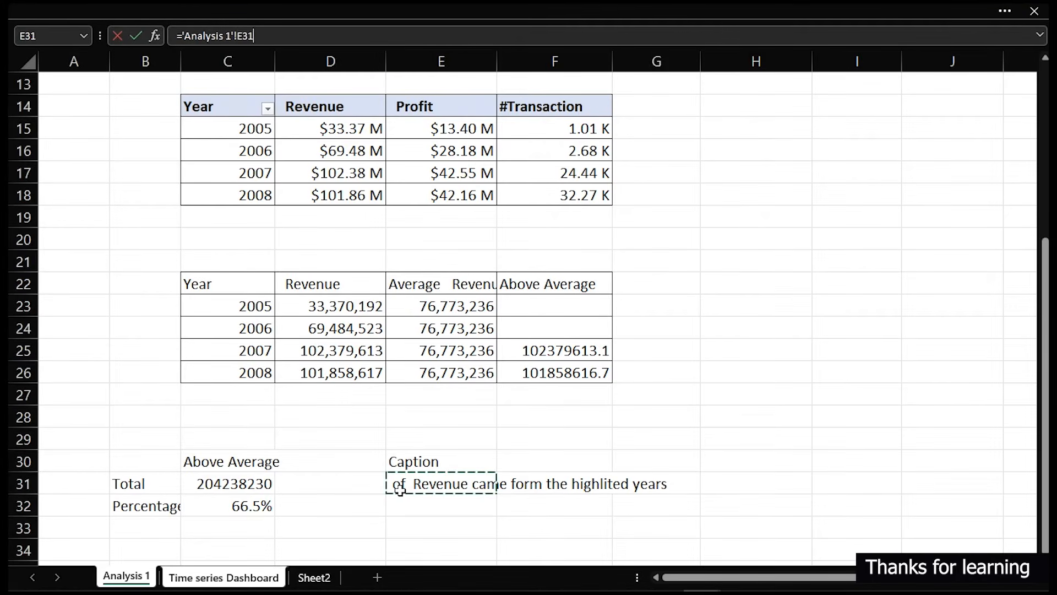
key("Return")
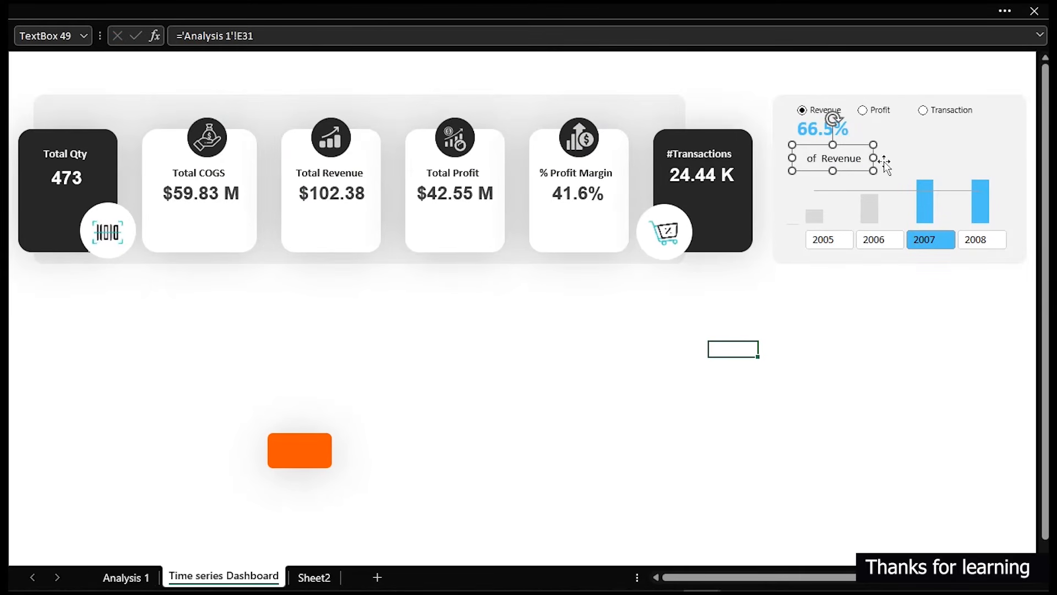
Reduce the caption text box's font size to 12 and widen it to fit the whole caption beneath the percentage.
left_click_drag(875, 158, 956, 155)
left_click(168, 4)
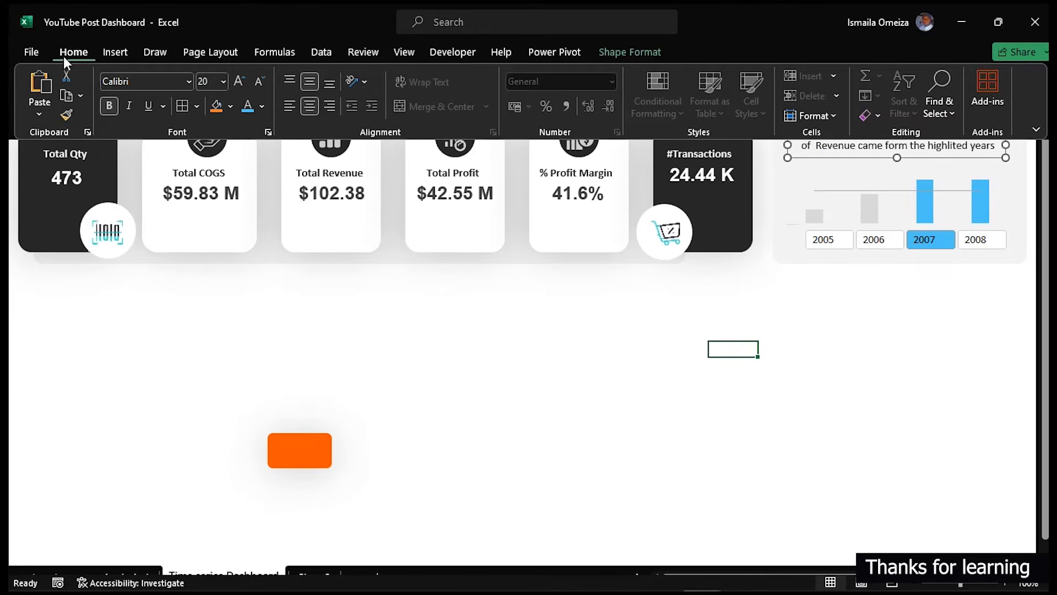
left_click(238, 84)
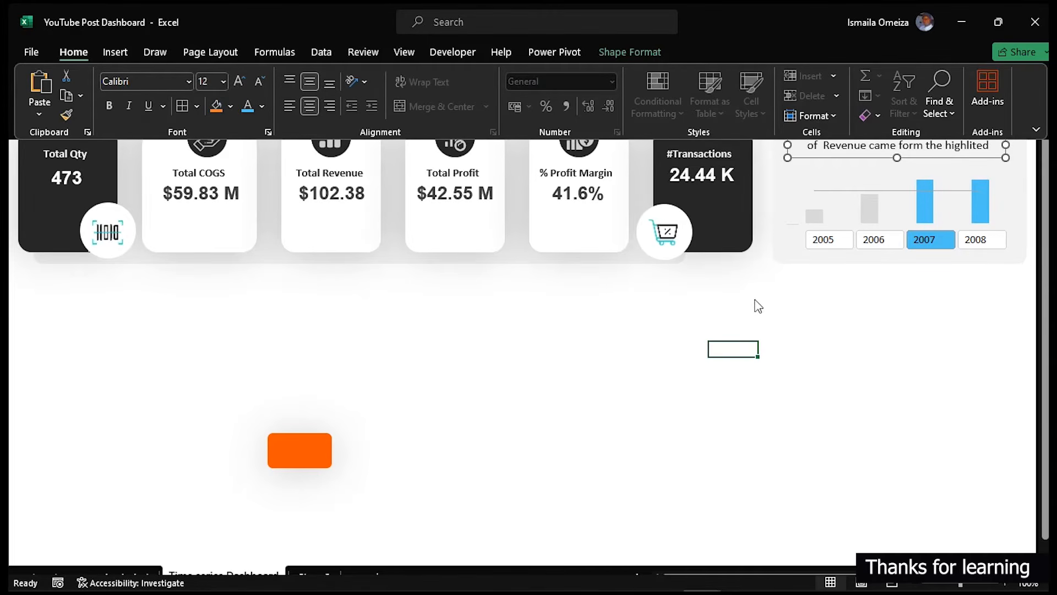
left_click(749, 339)
left_click_drag(1006, 144, 1022, 145)
key("Escape")
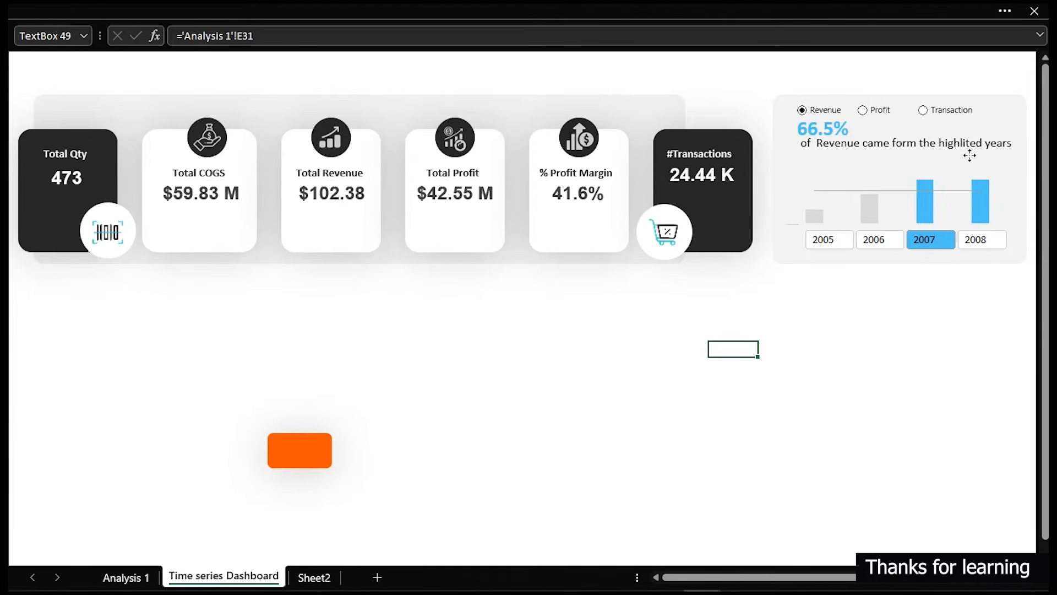
Colour the caption text box's text dark grey.
left_click(969, 157)
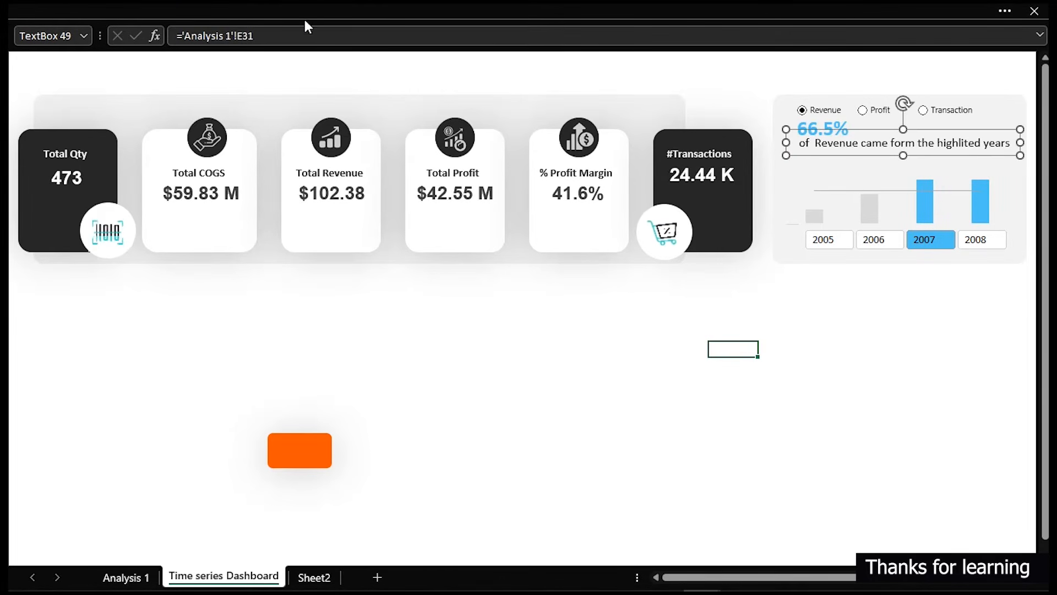
left_click(256, 10)
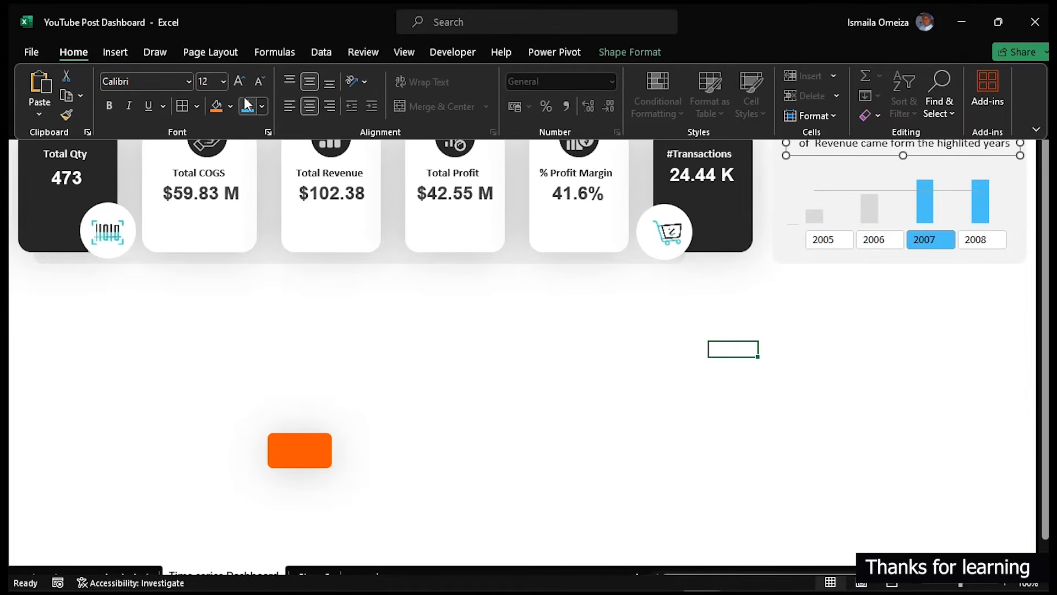
left_click(262, 107)
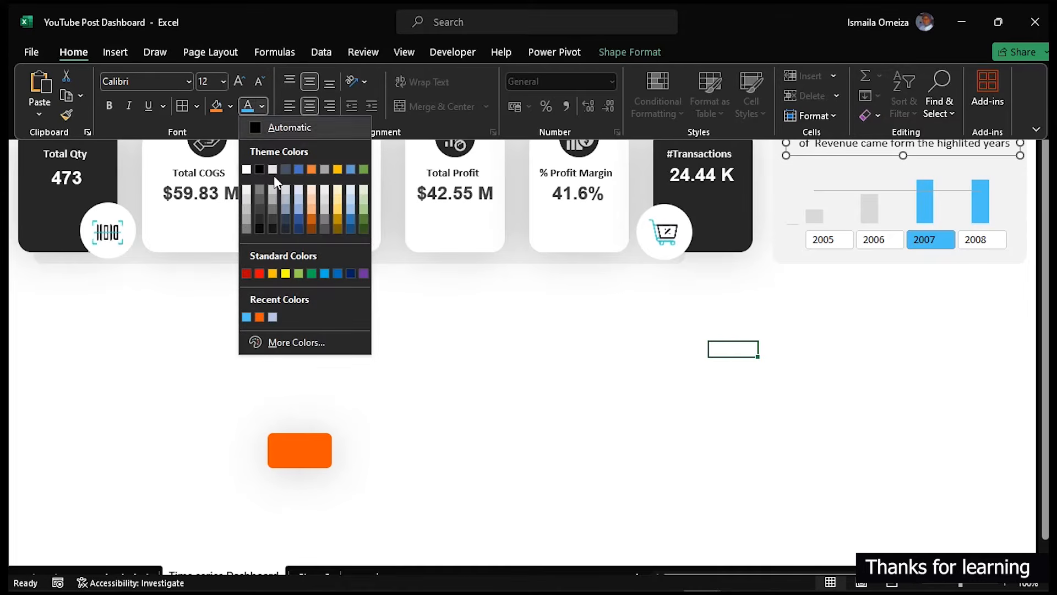
left_click(259, 210)
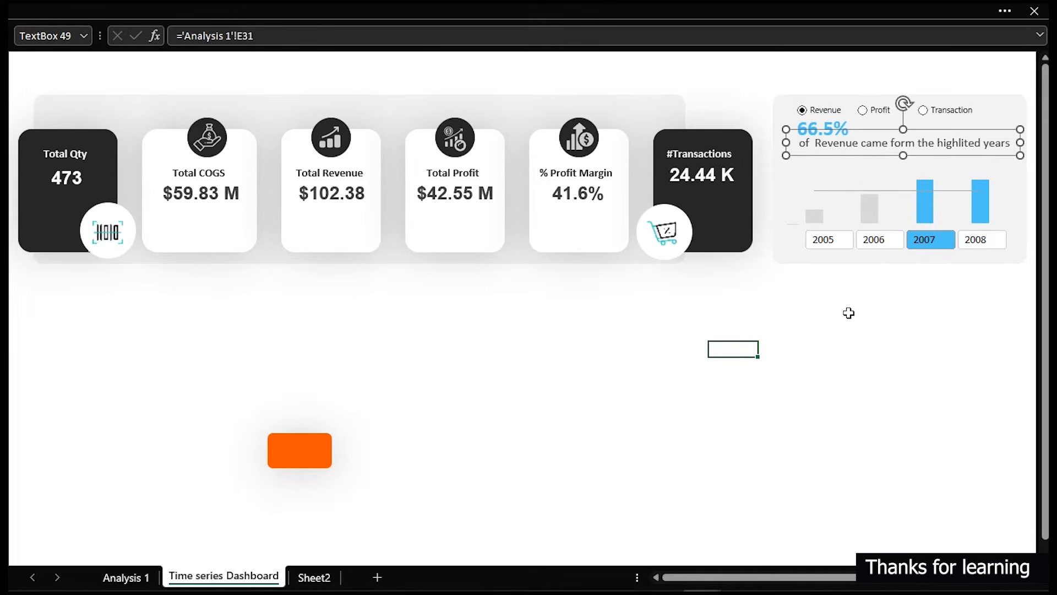
Duplicate the percentage text box, place the copy just below the caption, and link it to 'Analysis 1'!E23.
left_click(835, 128)
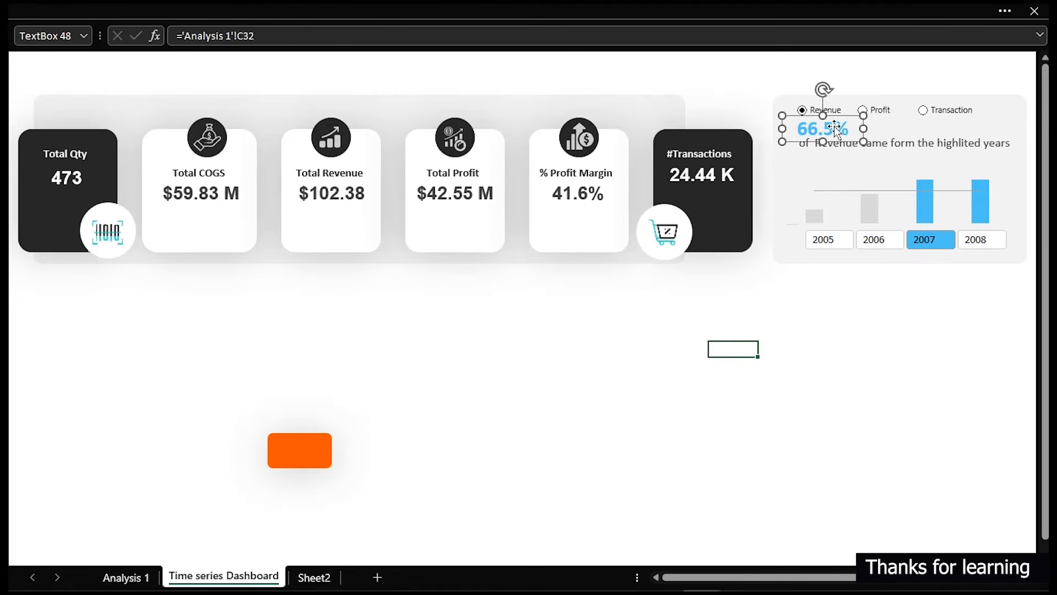
left_click_drag(835, 128, 833, 158)
left_click(268, 34)
left_click_drag(269, 35, 187, 36)
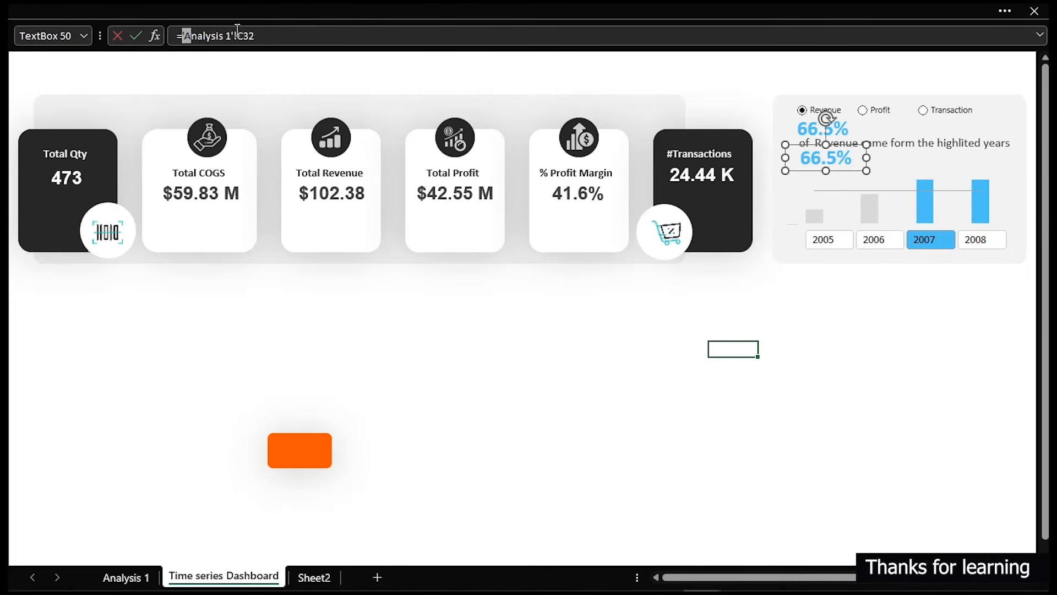
left_click(277, 36)
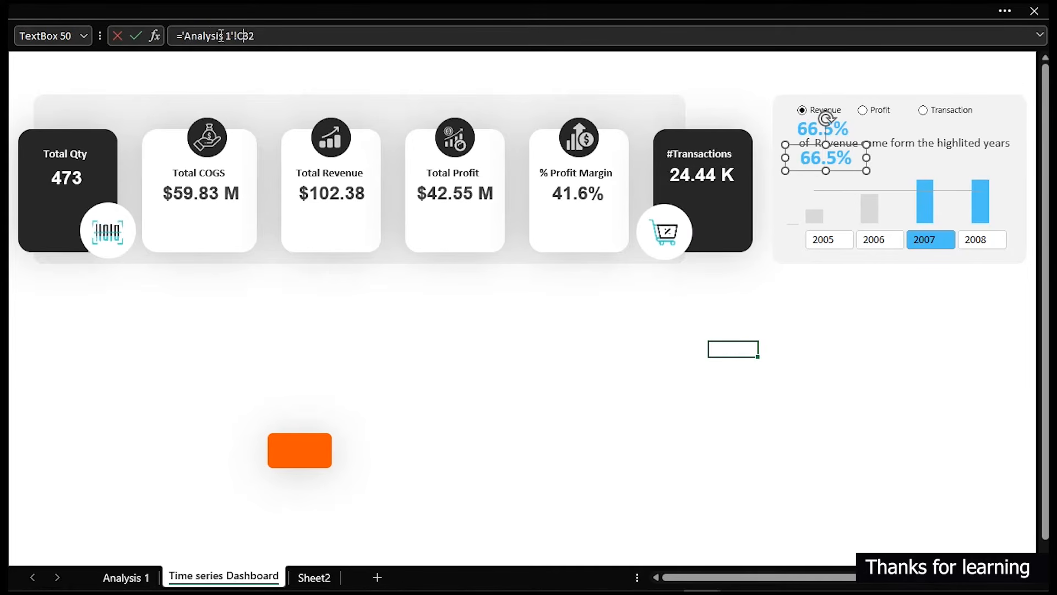
left_click_drag(255, 36, 186, 34)
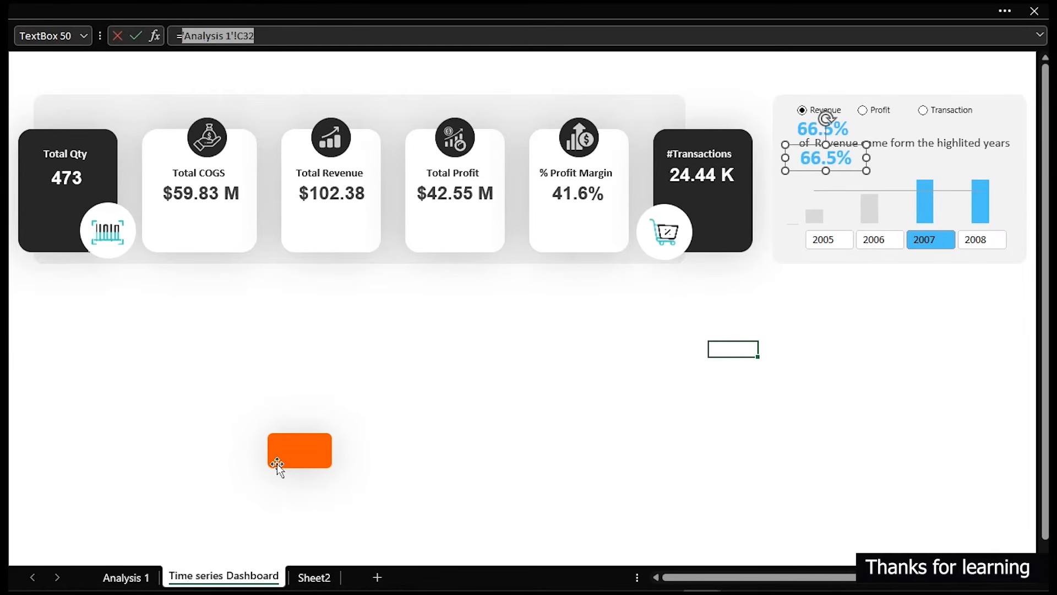
left_click(128, 587)
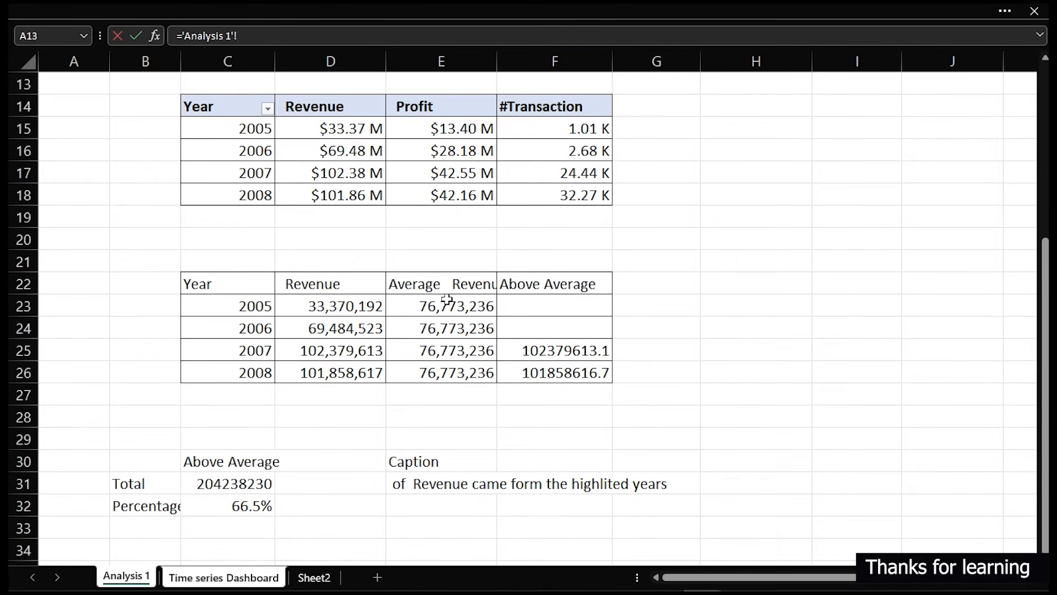
left_click(445, 372)
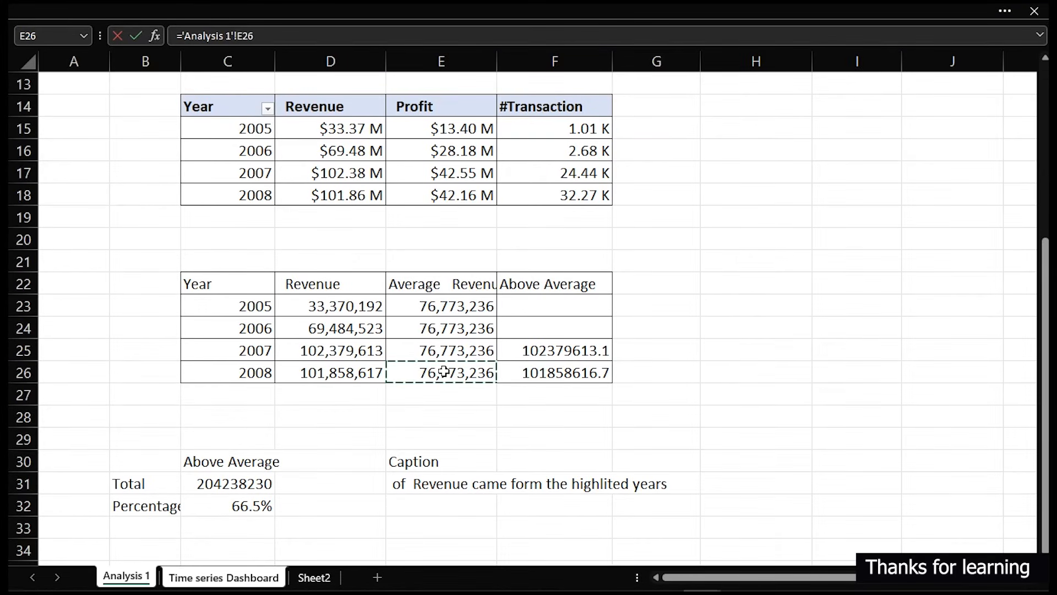
left_click(455, 311)
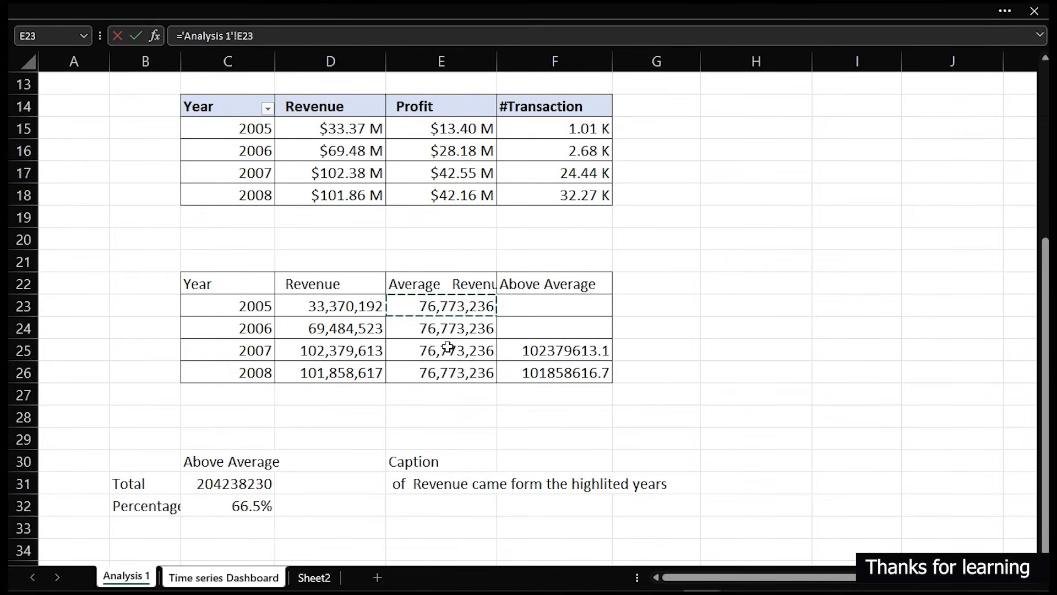
key("Return")
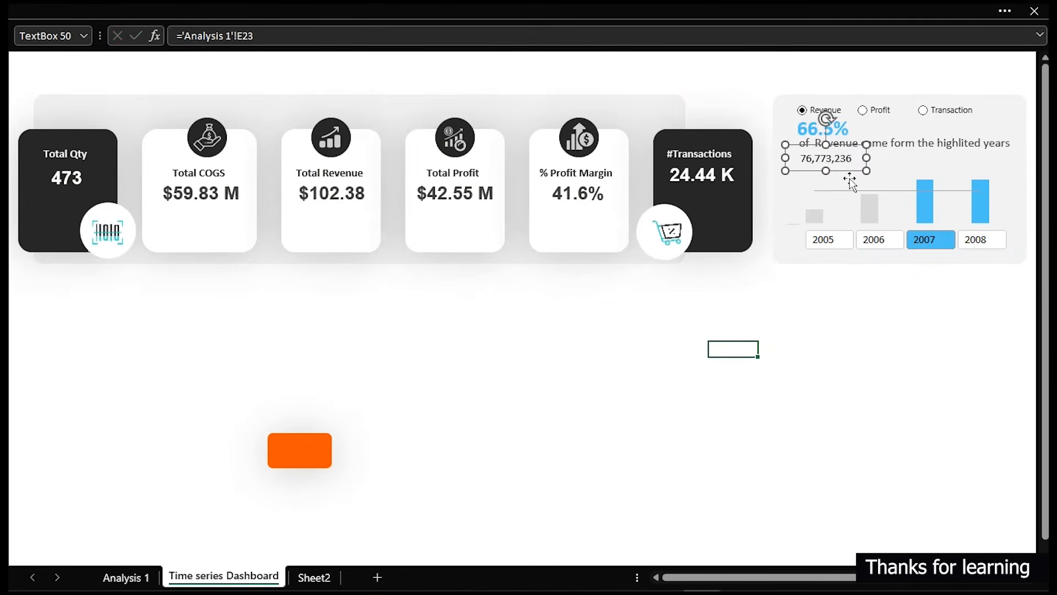
On Analysis 1, remove the space after Average in header E22 so its formula reads ="Average"&D22.
left_click(205, 2)
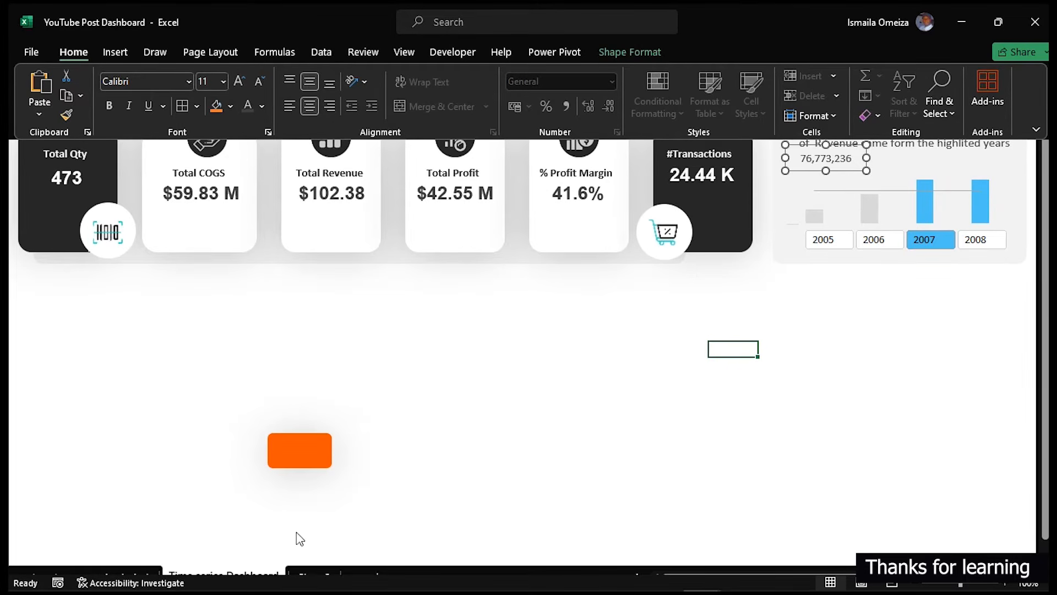
key("ctrl+shift+F1")
left_click(145, 580)
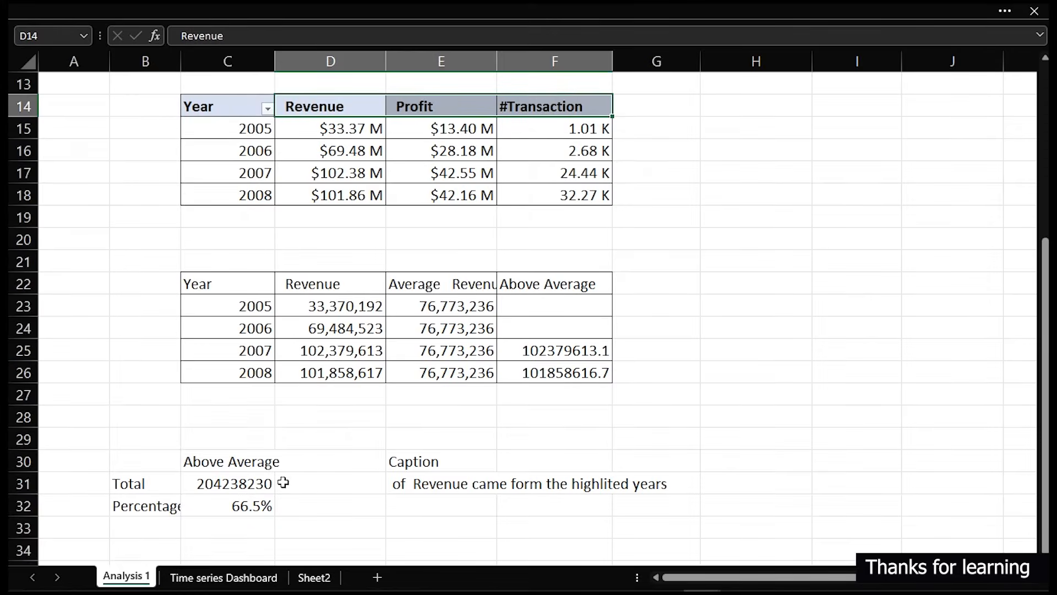
left_click(456, 285)
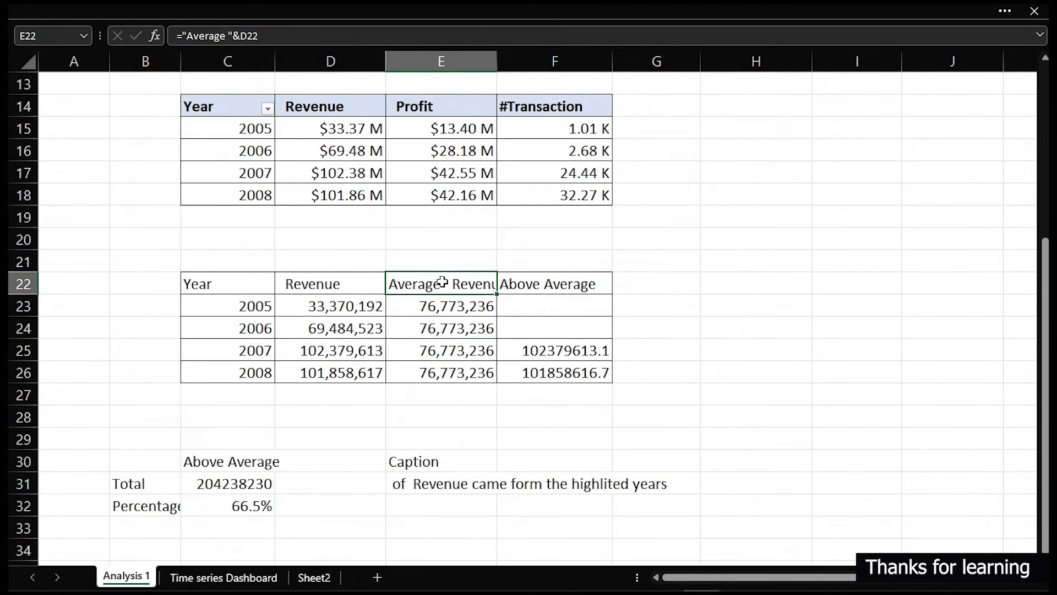
double_click(446, 284)
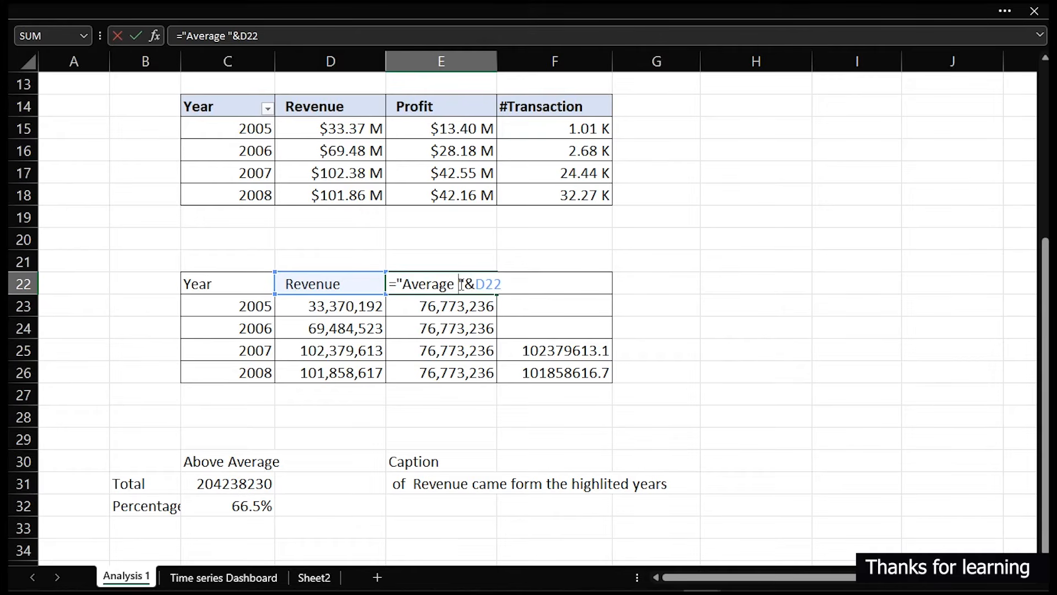
key("Return")
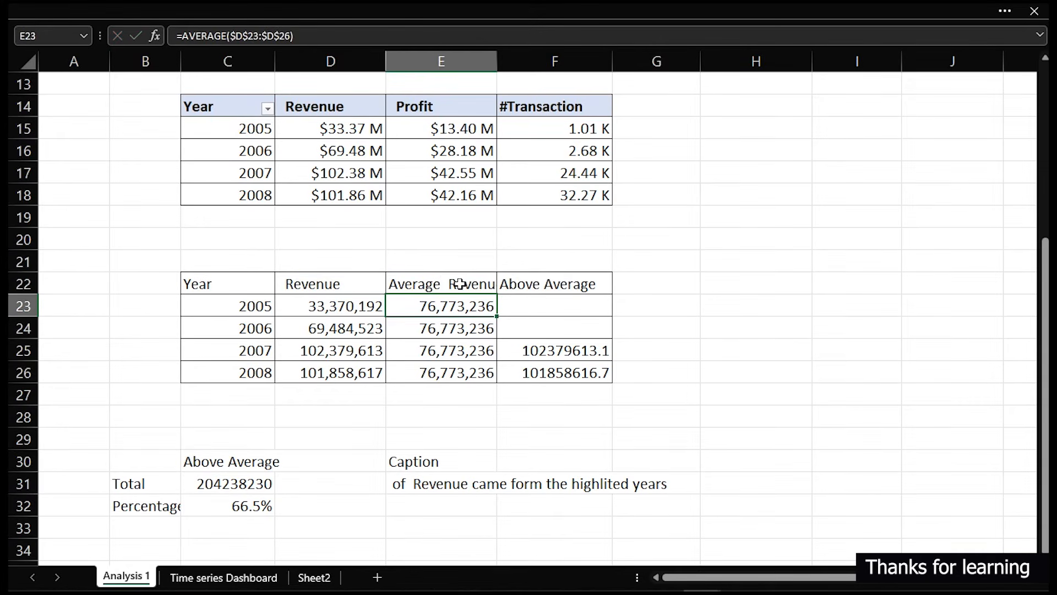
left_click(435, 284)
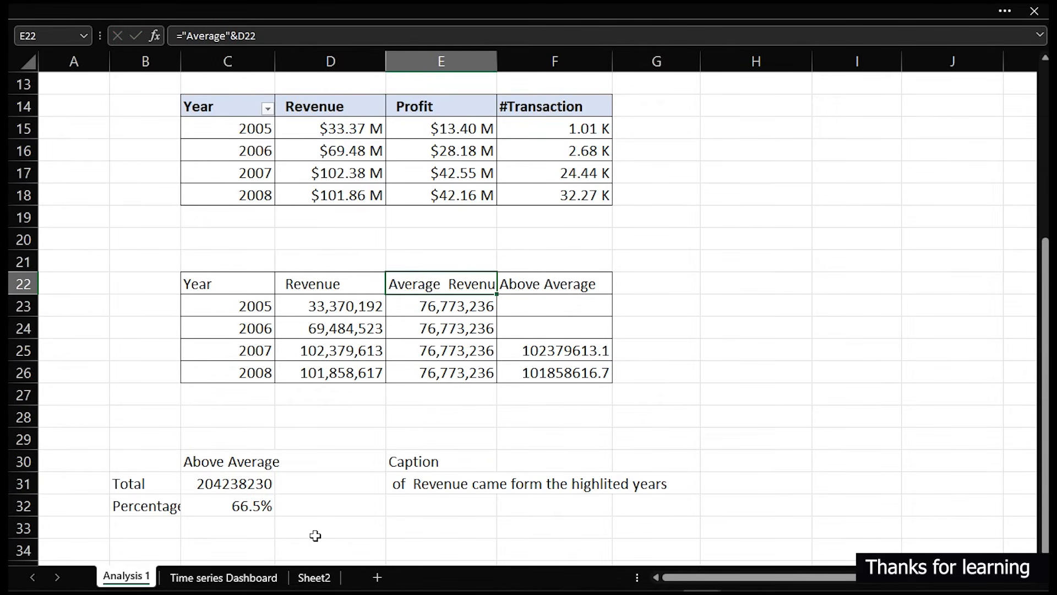
On the Time series Dashboard, duplicate the caption text box just below the original and link the copy to 'Analysis 1'!E22.
left_click(247, 578)
left_click(917, 146)
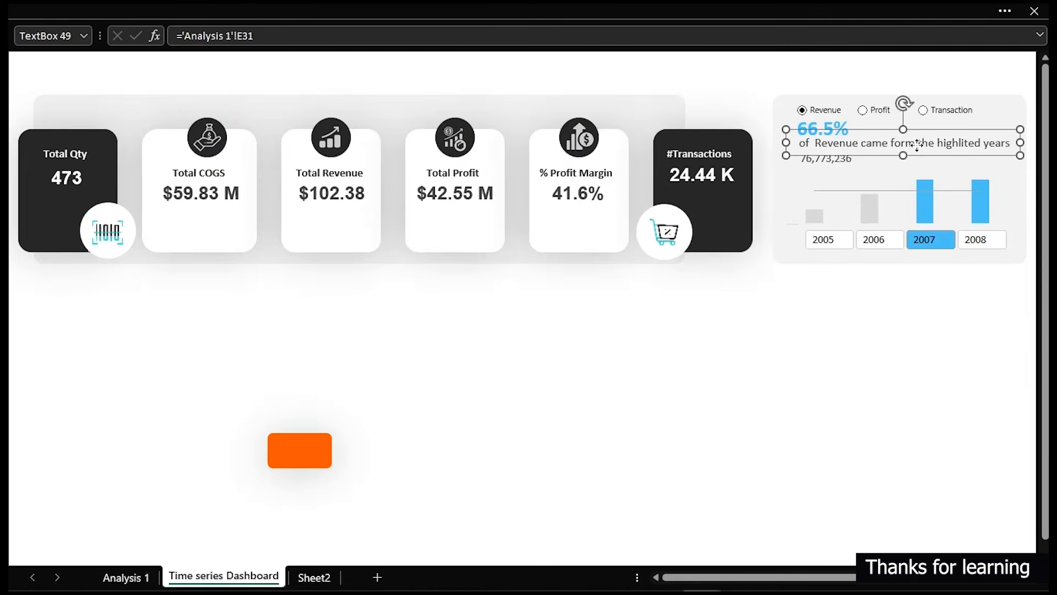
key("ctrl+d")
left_click_drag(919, 157, 911, 169)
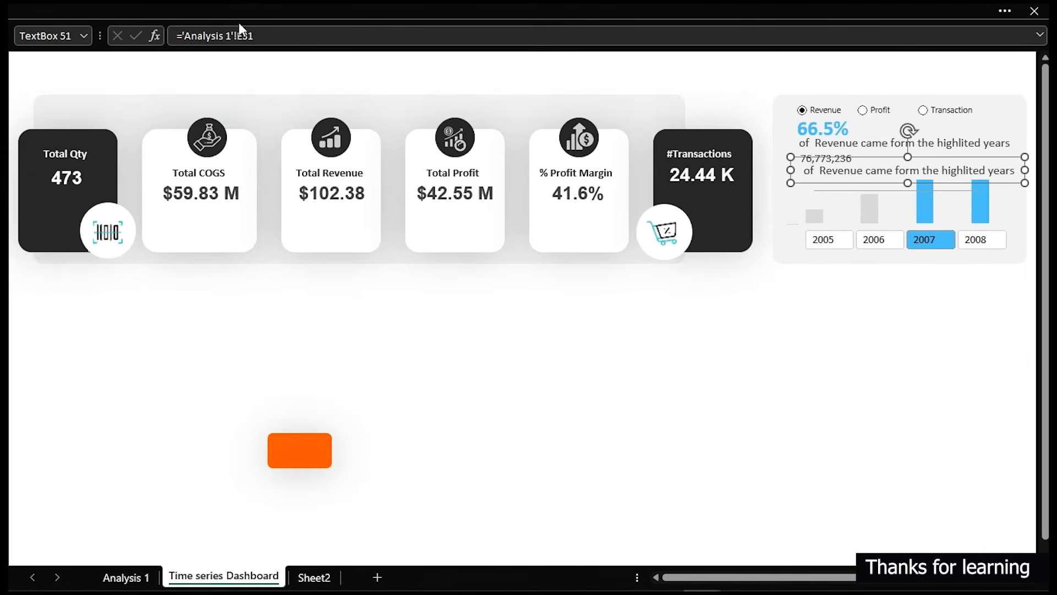
left_click_drag(254, 36, 182, 40)
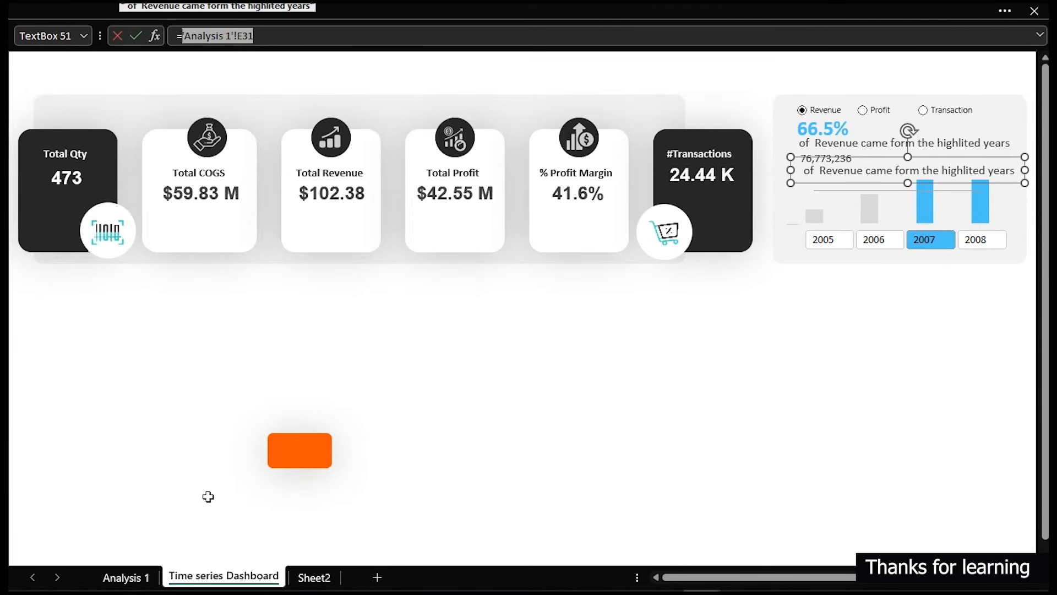
left_click(145, 577)
left_click(453, 277)
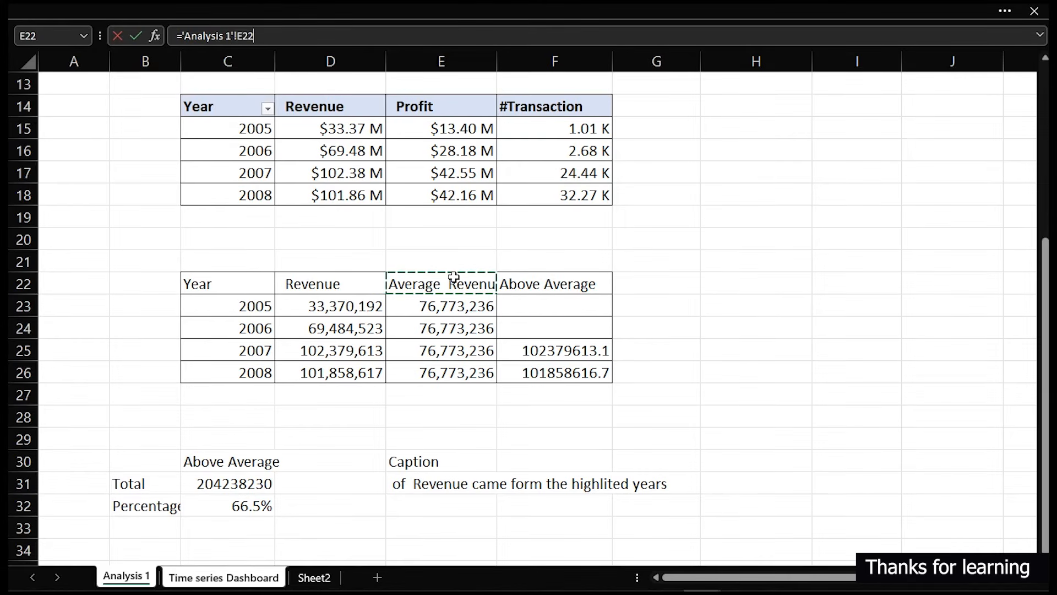
key("Return")
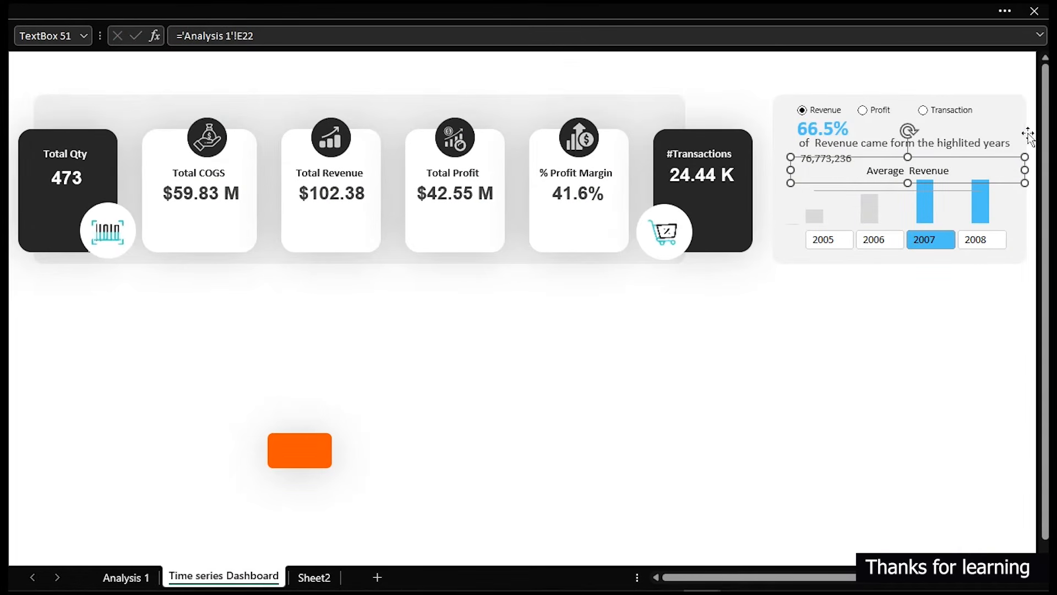
Narrow the Average Revenue label to fit beneath the average value and reduce its font size to 9.
left_click_drag(1024, 170, 891, 182)
left_click_drag(868, 183, 871, 181)
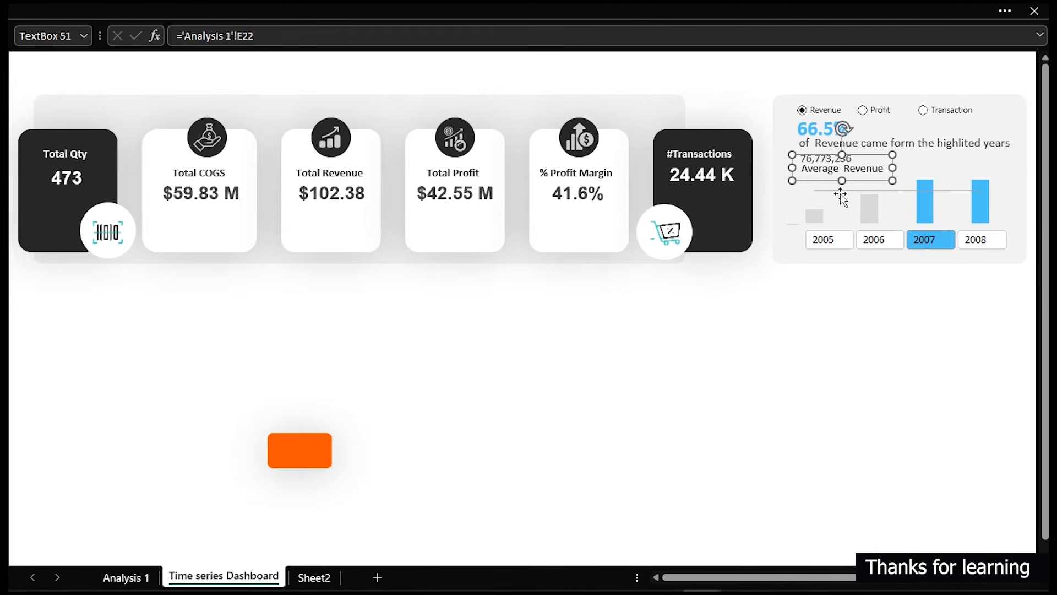
left_click(70, 4)
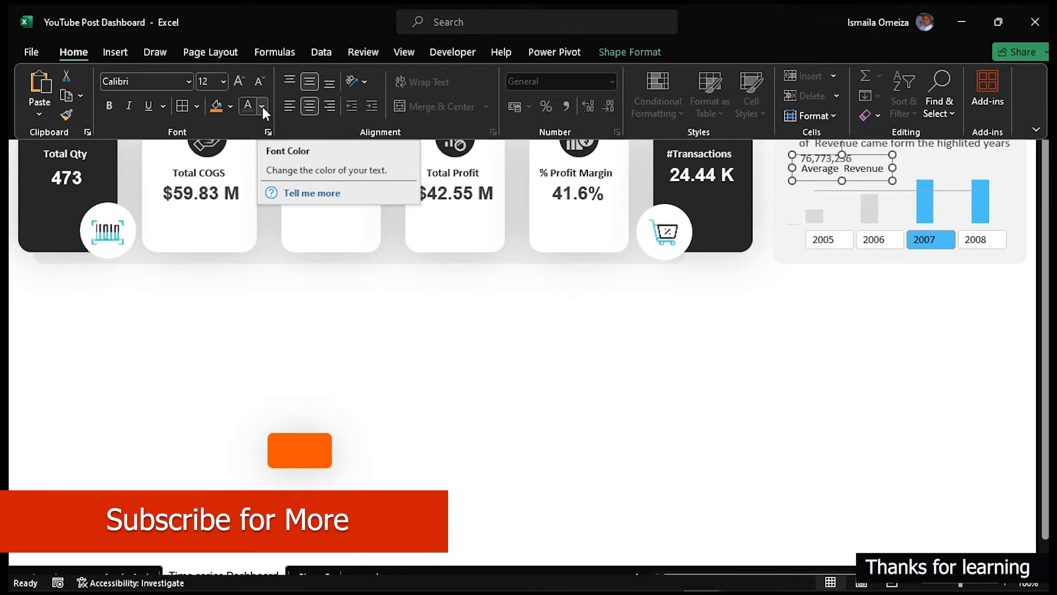
left_click(260, 82)
left_click(260, 83)
left_click(260, 83)
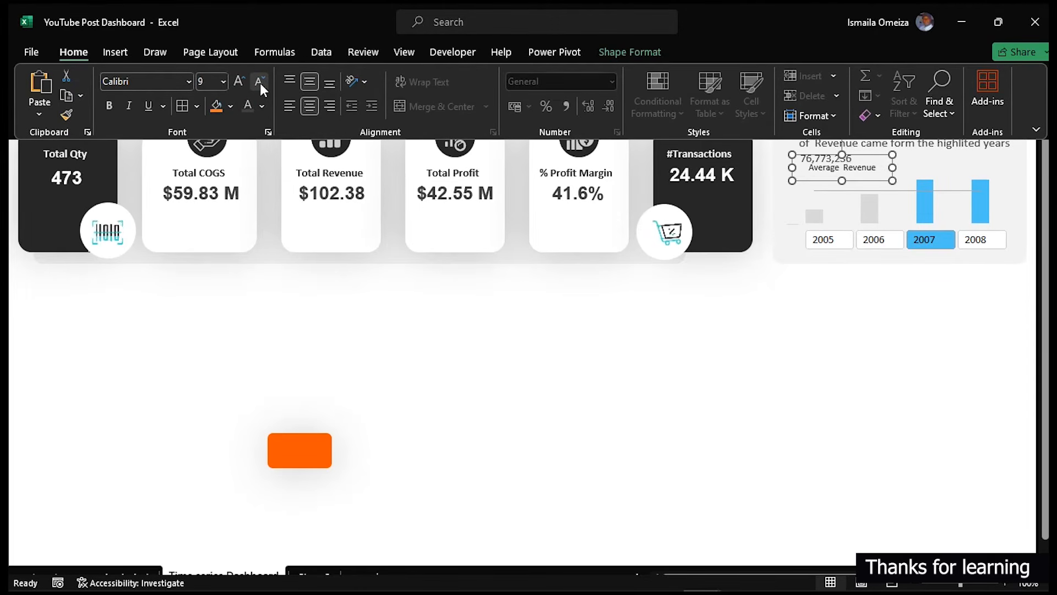
key("ctrl+shift+F1")
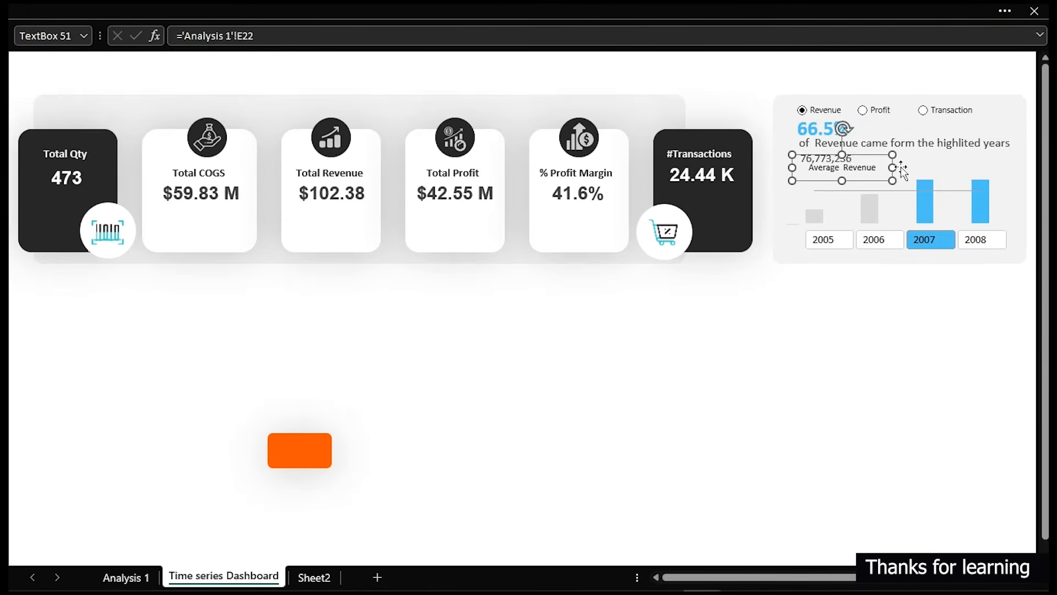
left_click_drag(892, 167, 881, 171)
left_click(858, 364)
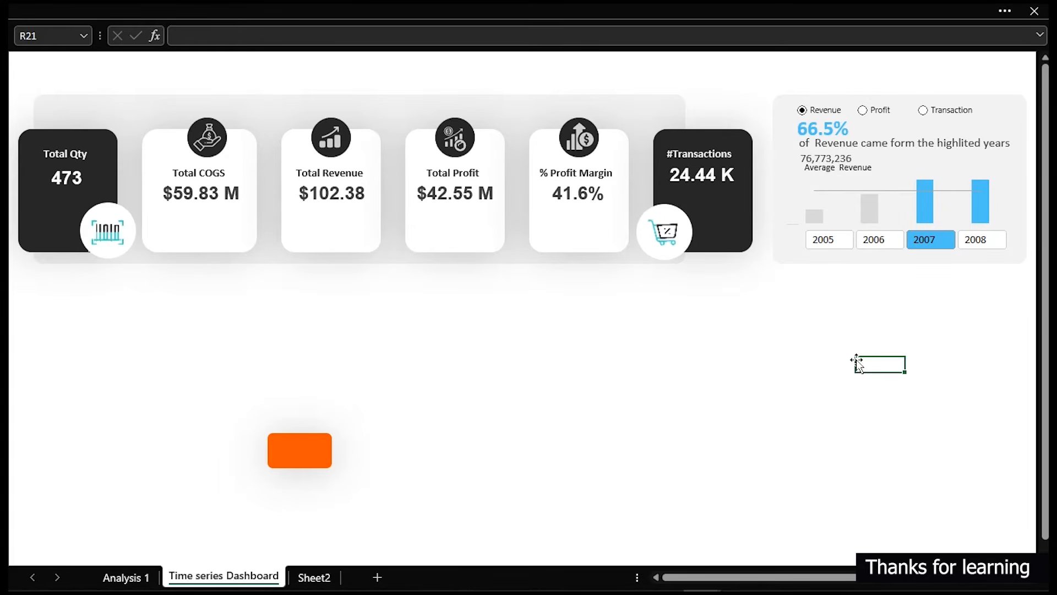
Draw a short horizontal line on the dashboard and move it to the Average Revenue label in the chart card.
left_click(828, 167)
left_click(213, 6)
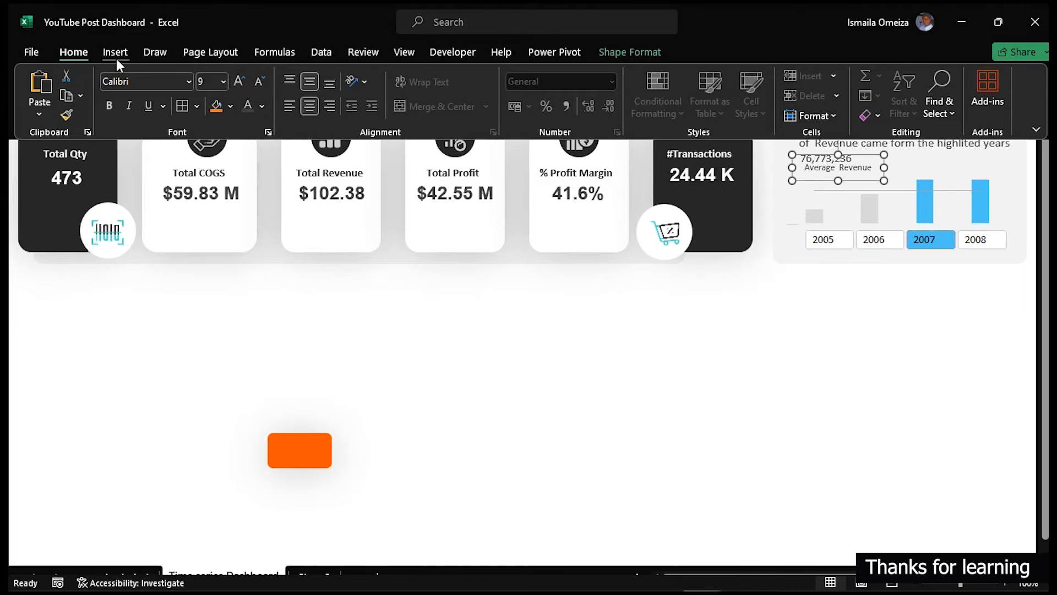
left_click(117, 58)
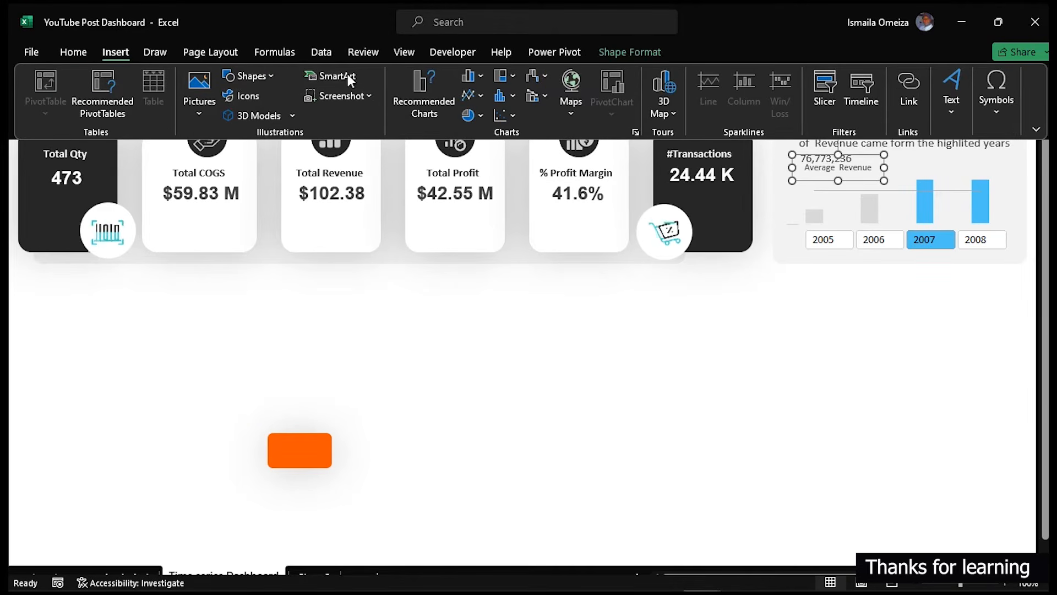
left_click(273, 77)
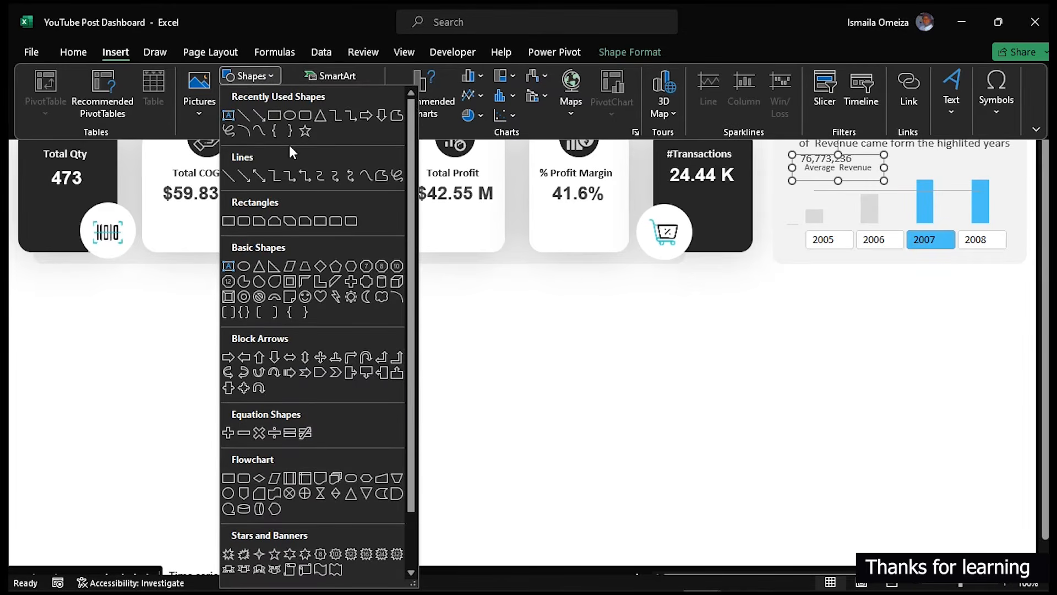
left_click(246, 116)
key("ctrl+shift+F1")
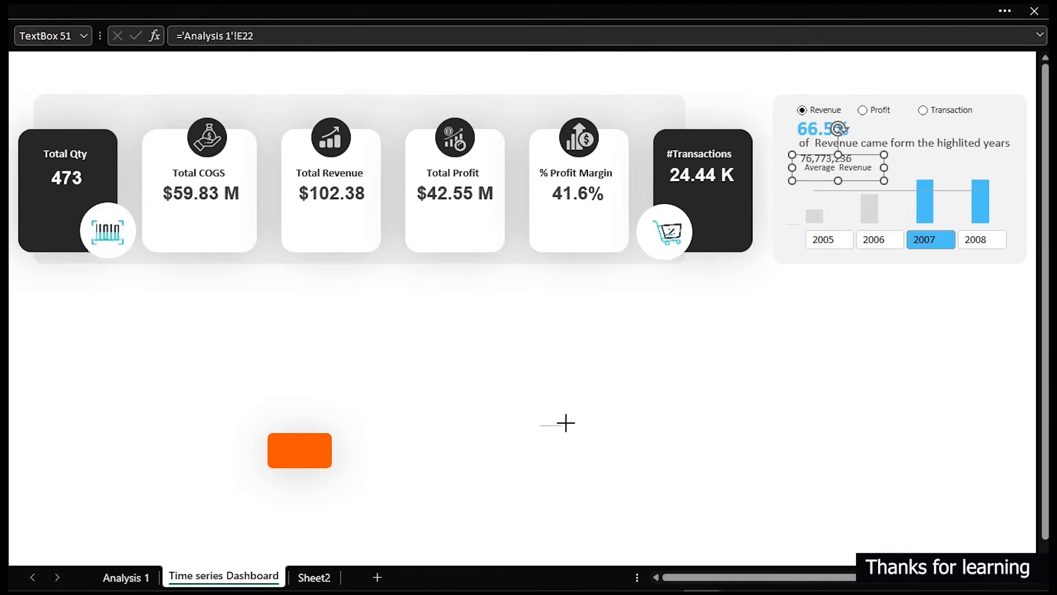
mouse_move(566, 423)
left_mouse_down()
mouse_move(743, 209)
mouse_move(823, 178)
left_mouse_up()
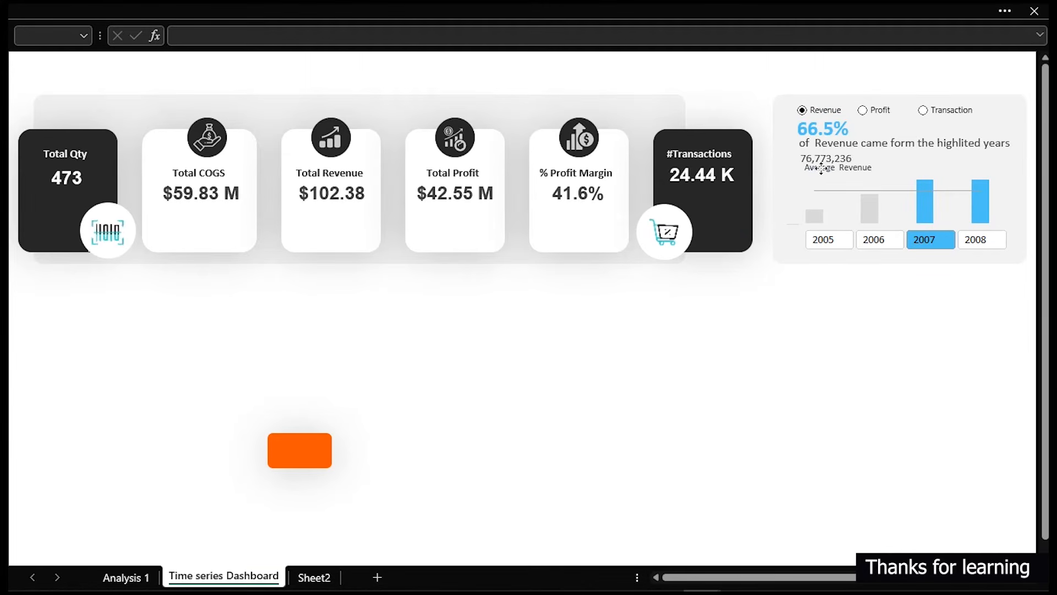
left_click_drag(817, 174, 817, 174)
key("Right")
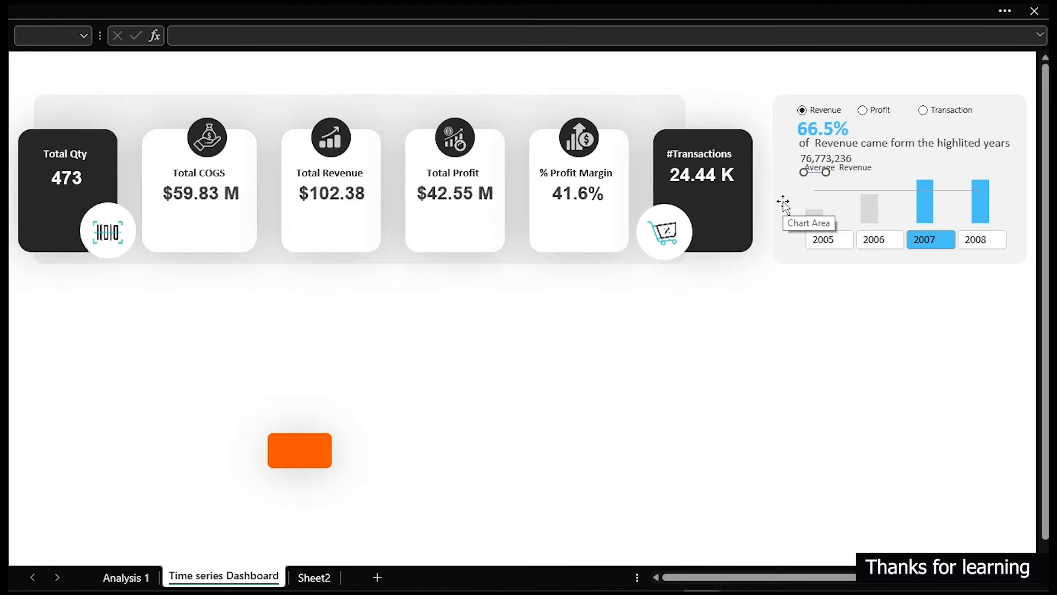
Recolour the short line at the Average Revenue label light grey.
left_click(68, 9)
left_click(158, 95)
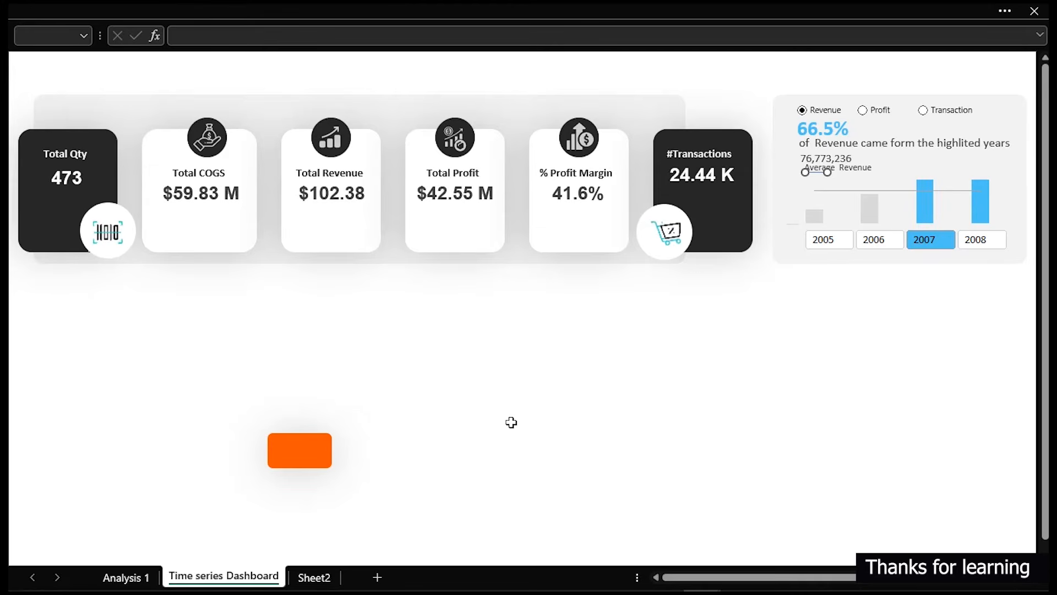
key("ctrl+1")
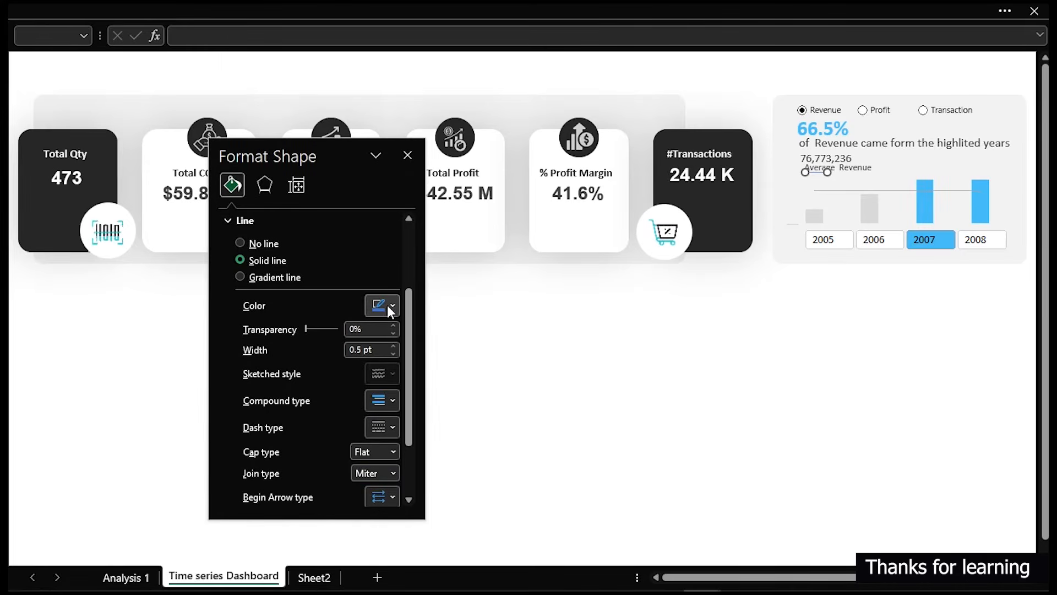
left_click(388, 305)
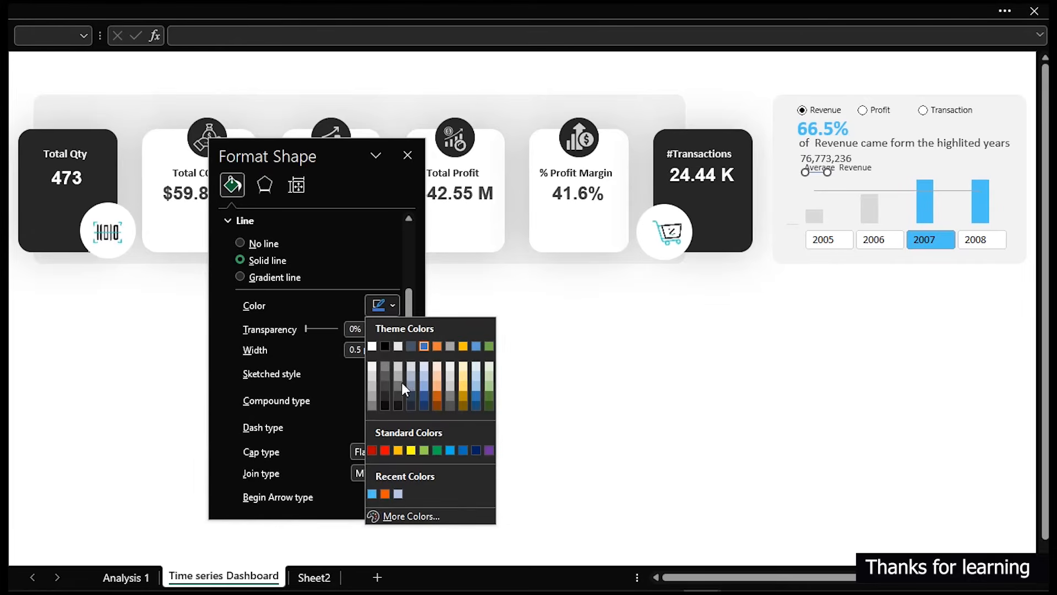
left_click(373, 379)
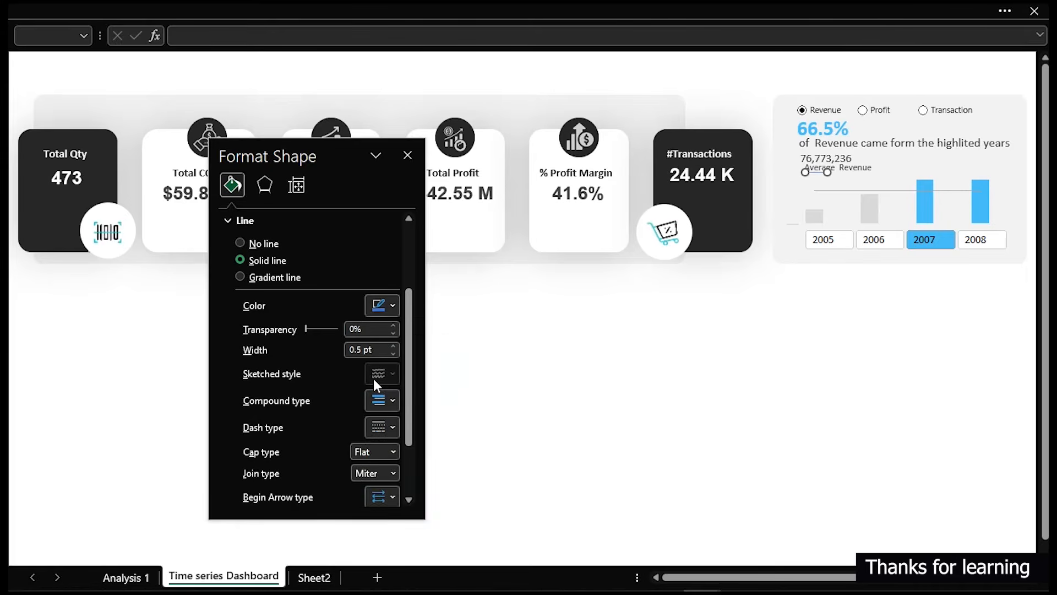
left_click(553, 409)
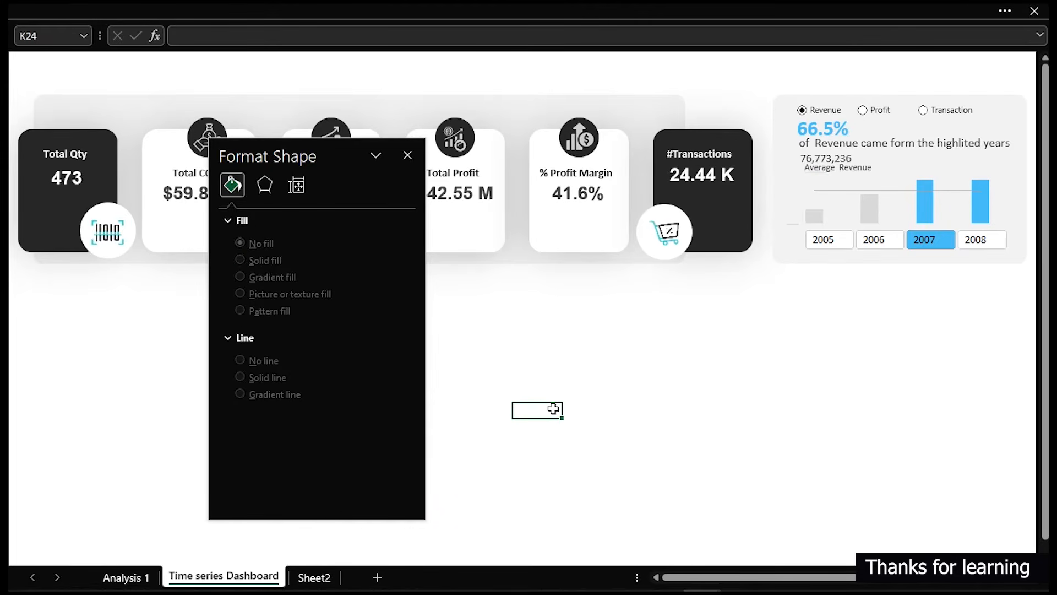
Change the short line at the Average Revenue label to a darker shade of theme grey.
left_click(781, 216)
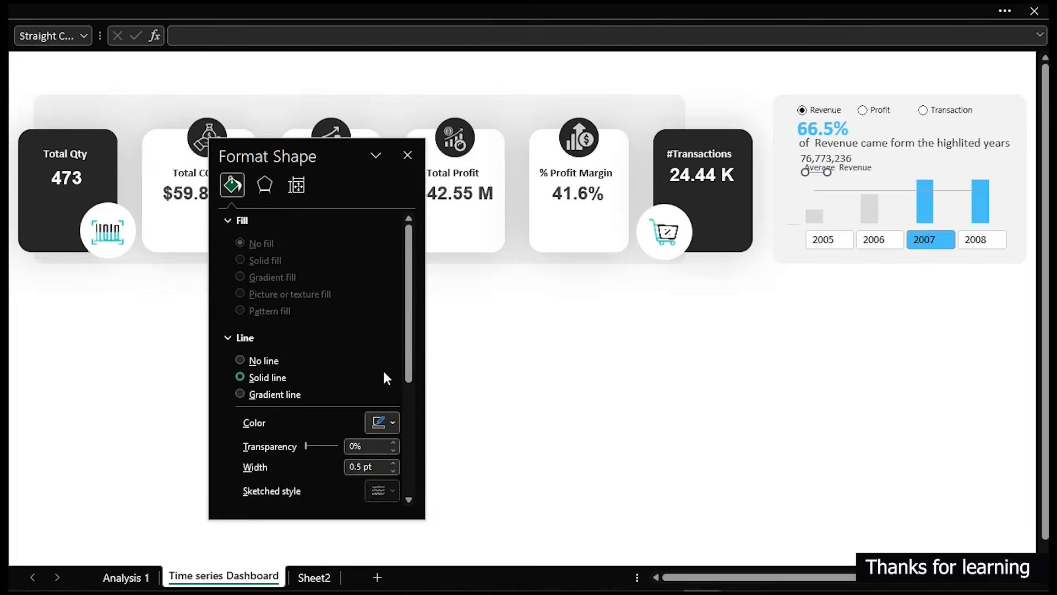
left_click(393, 421)
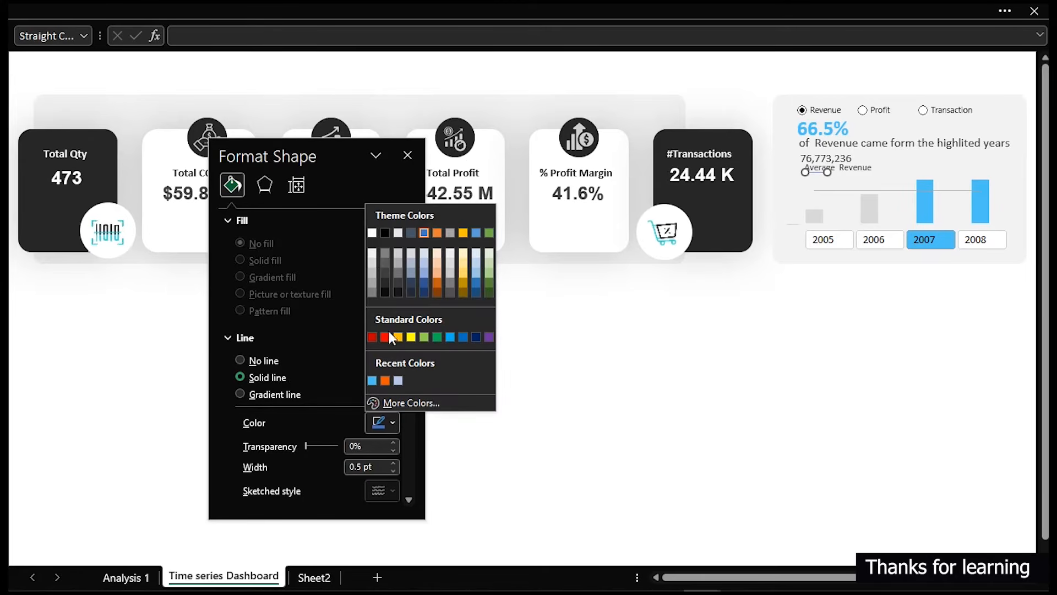
left_click(375, 272)
left_click(544, 382)
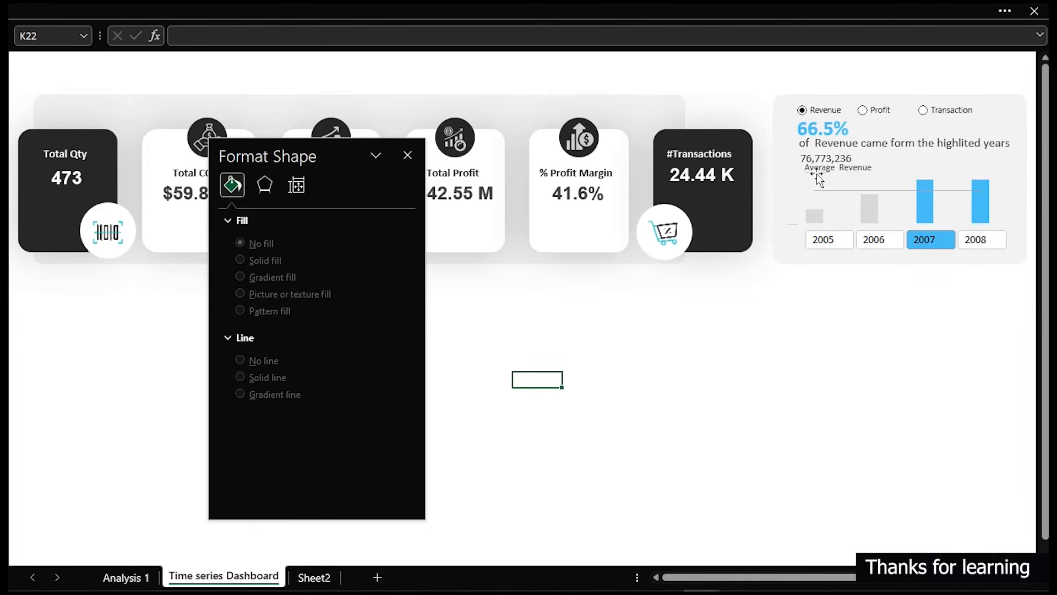
Switch the chart card to Profit and left-align the average label, keeping it vertically centred, and the caption text box.
left_click(886, 115)
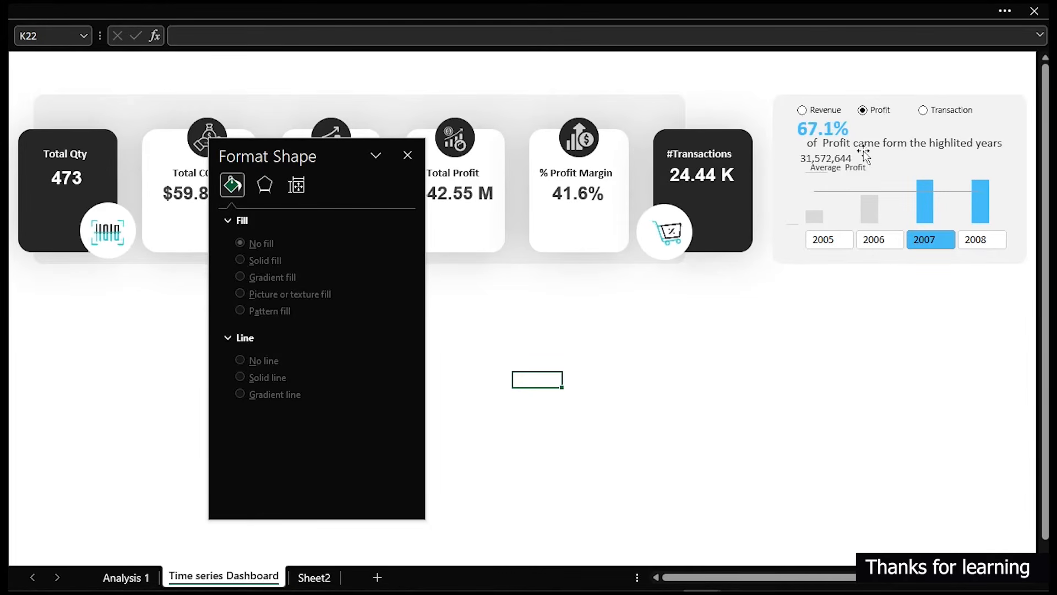
left_click(852, 174)
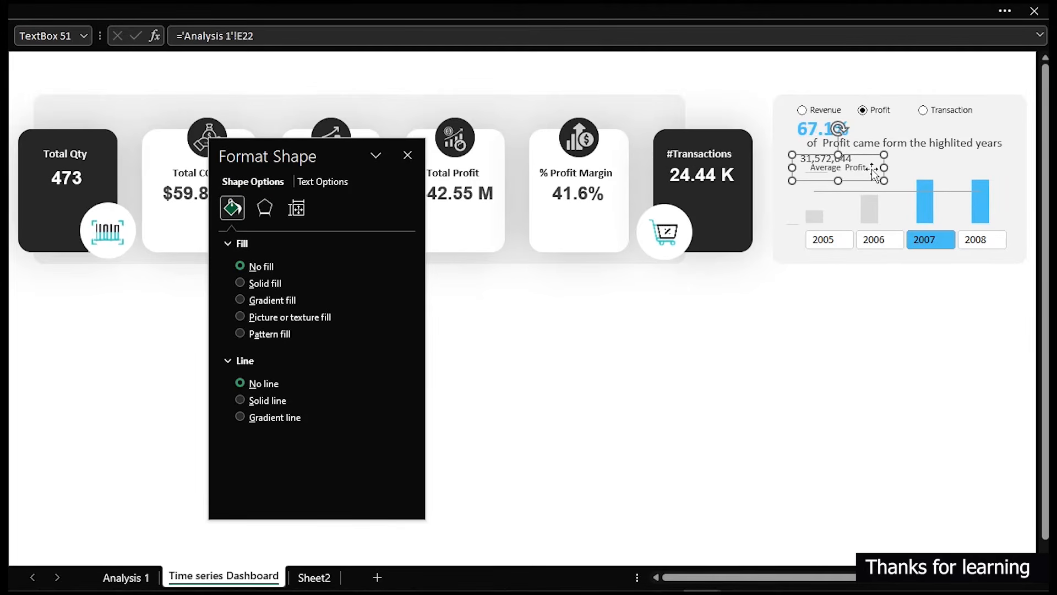
left_click(304, 11)
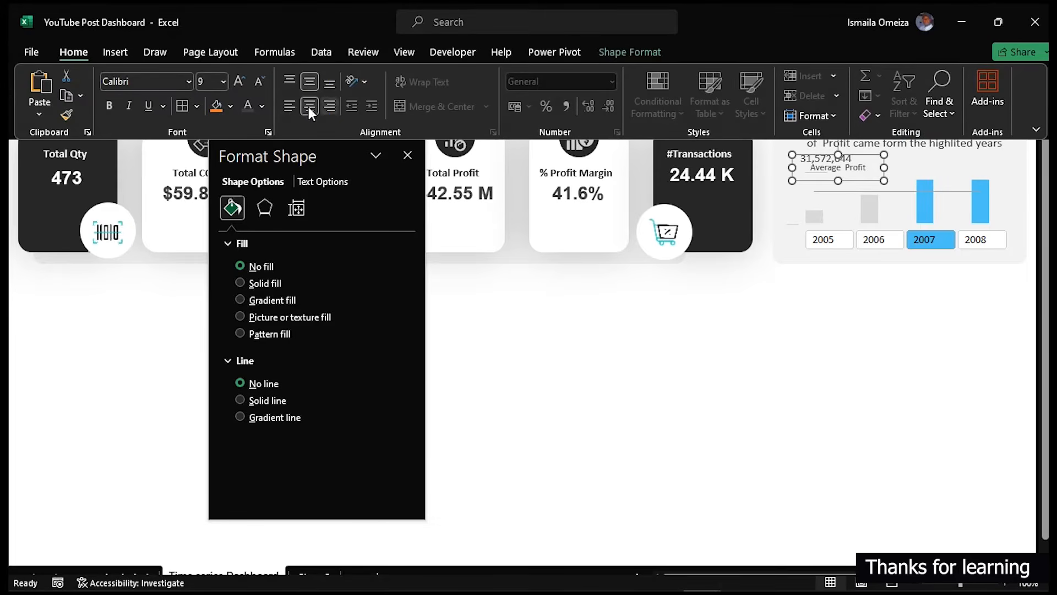
left_click(287, 107)
left_click(286, 83)
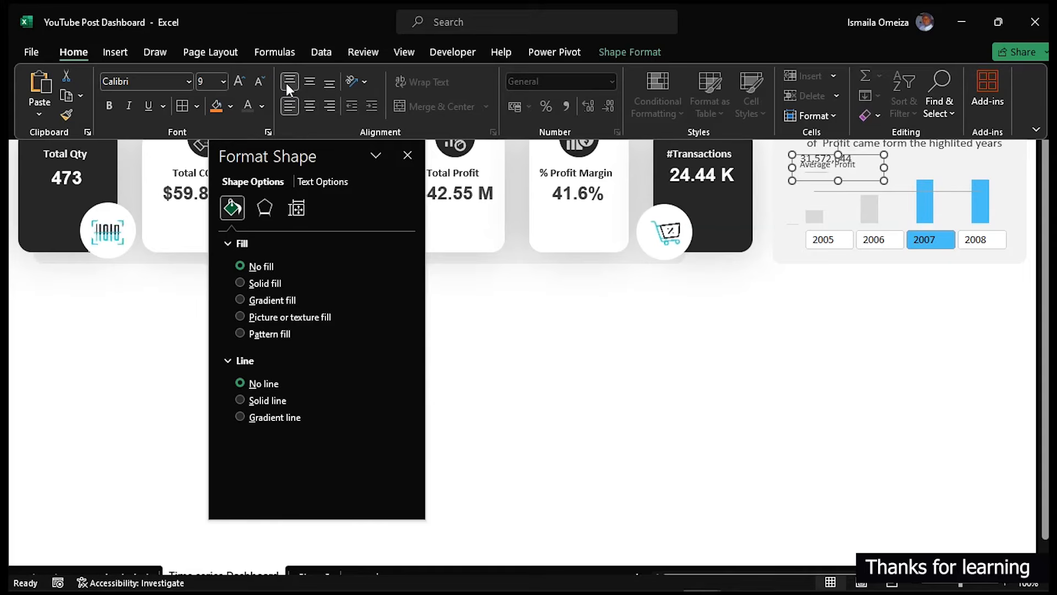
left_click(311, 82)
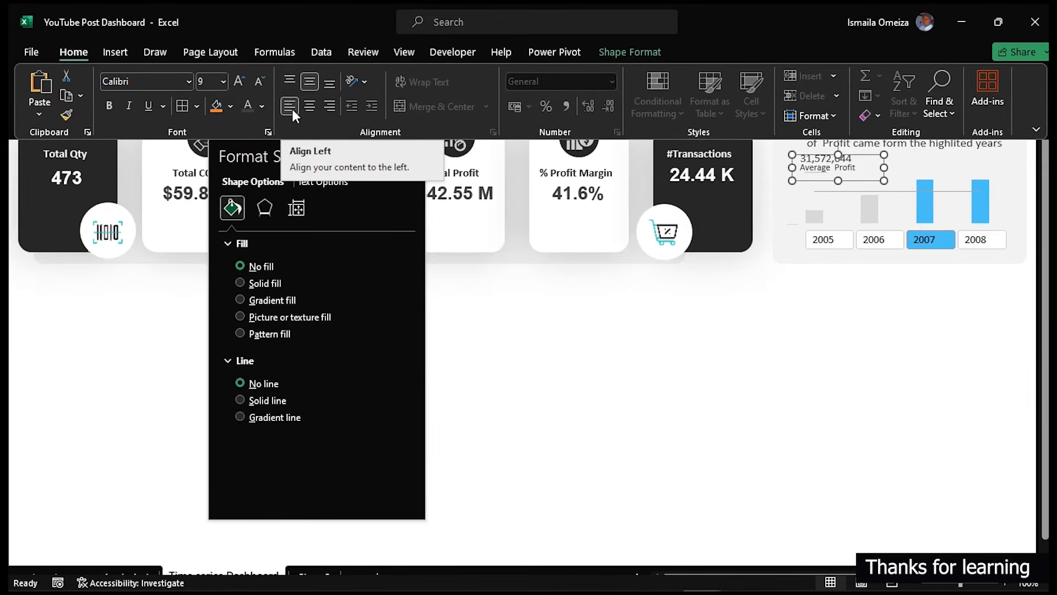
key("ctrl+shift+F1")
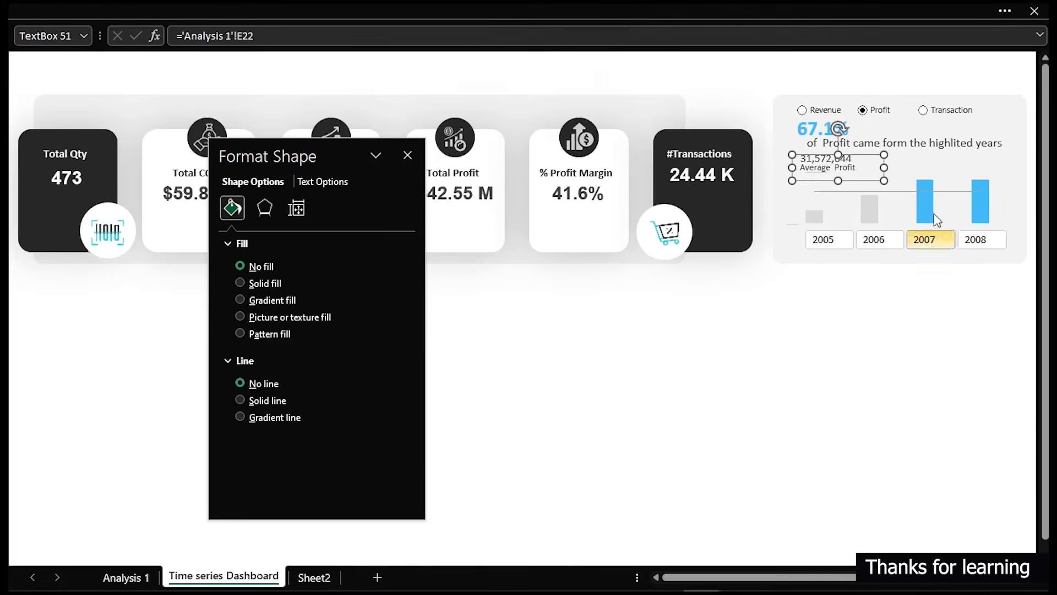
left_click(943, 142)
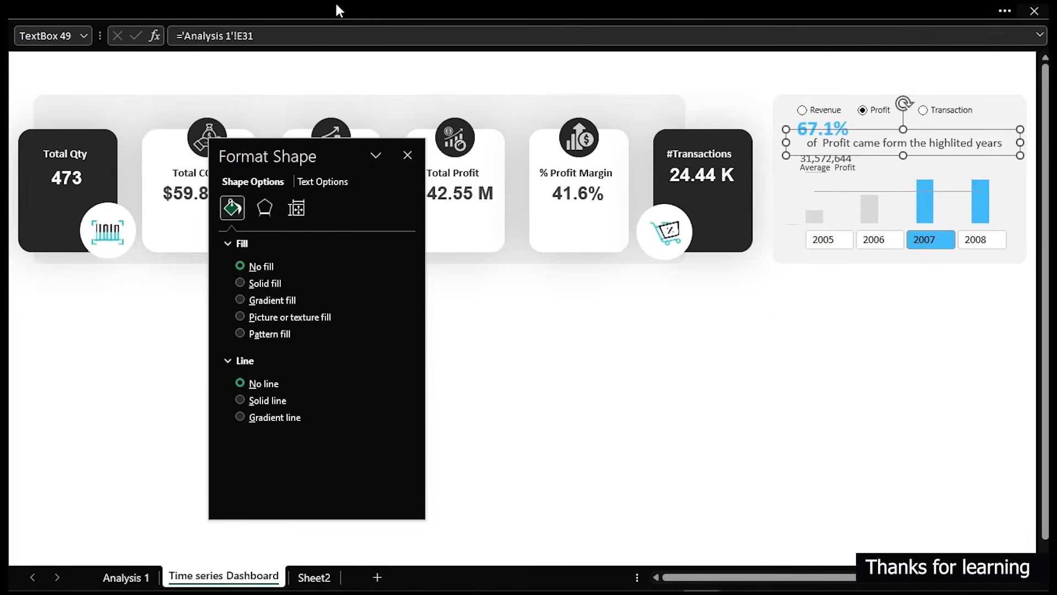
left_click(335, 7)
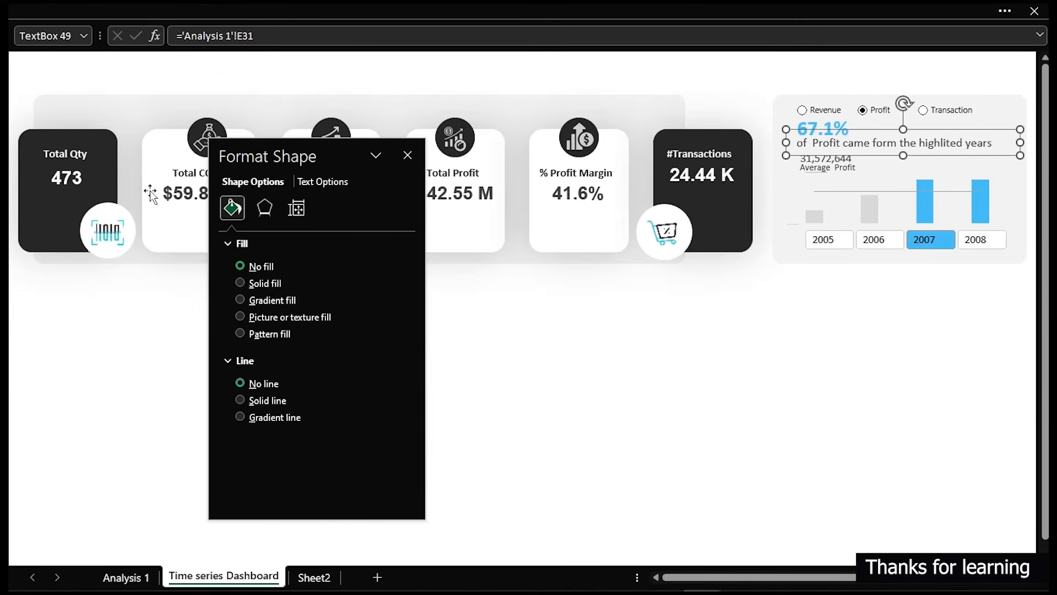
Switch the card to Transaction and edit the caption formula in 'Analysis 1'!E31 to add a space after "of", then return to the dashboard.
left_click(944, 115)
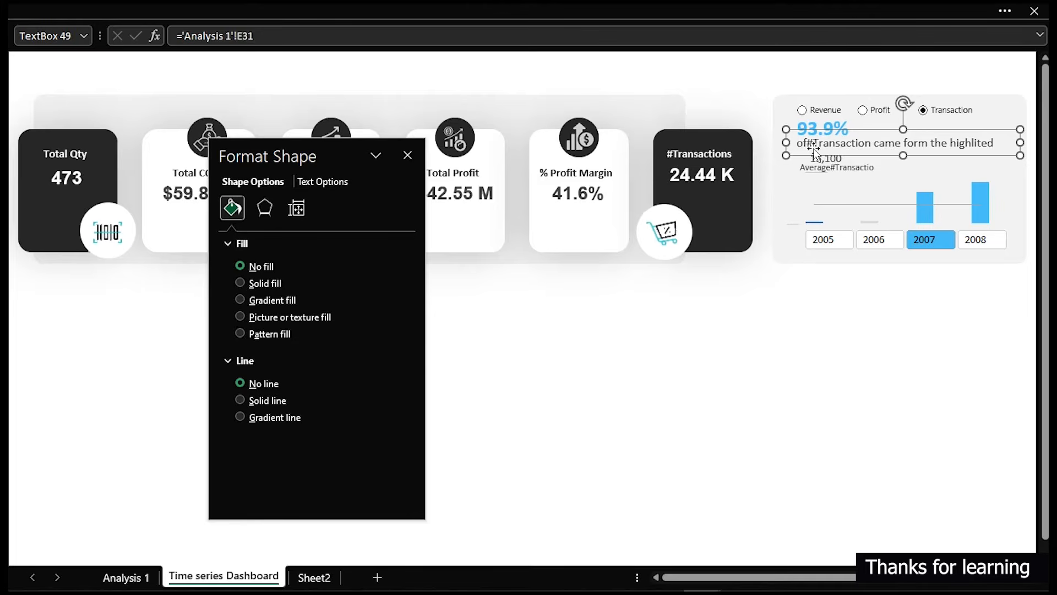
left_click(127, 577)
left_click(365, 153)
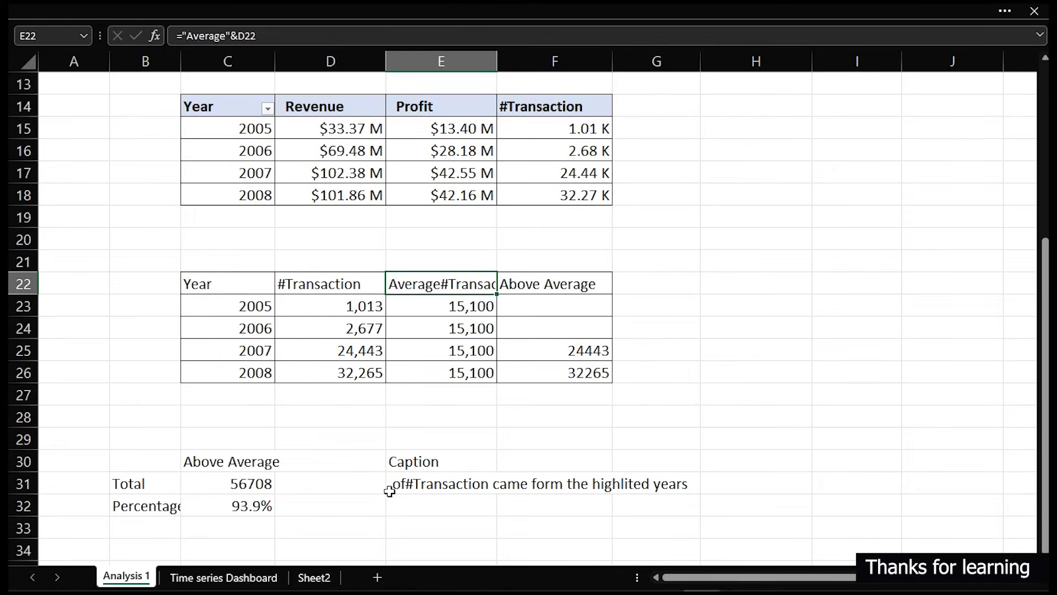
double_click(402, 488)
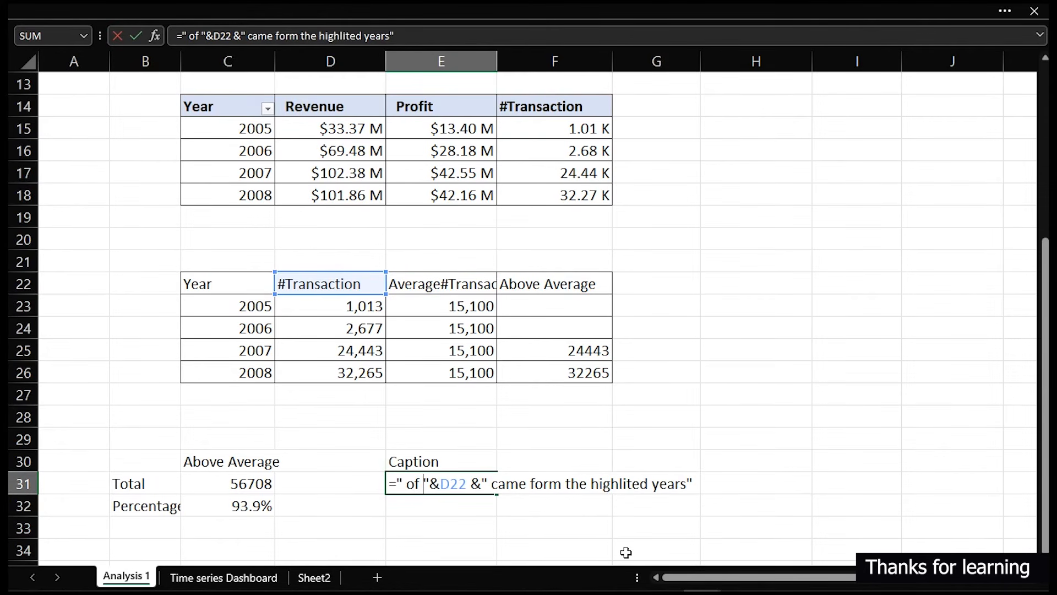
key("Return")
left_click(260, 576)
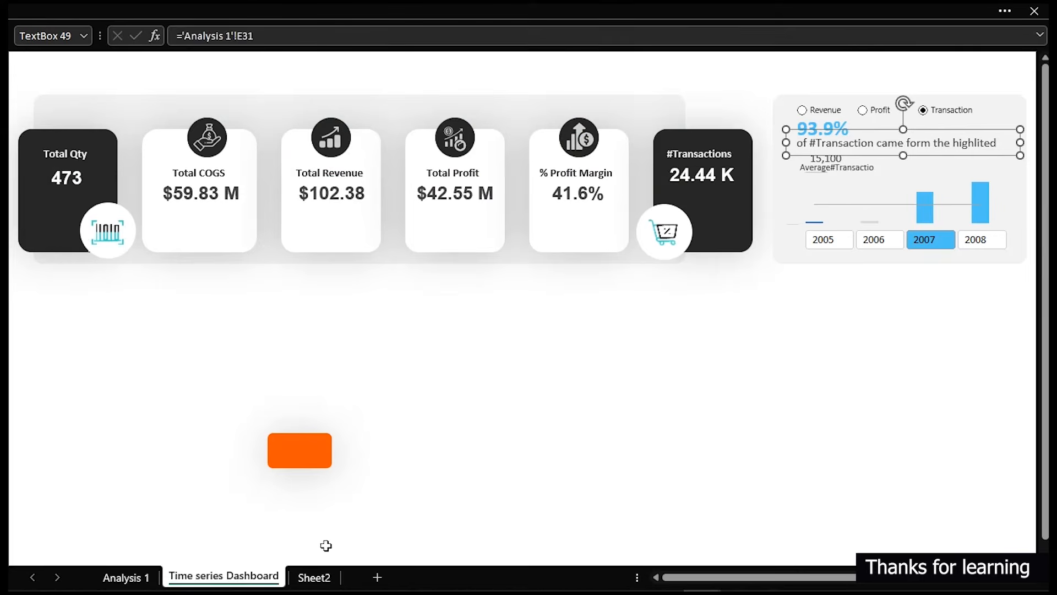
left_click(864, 369)
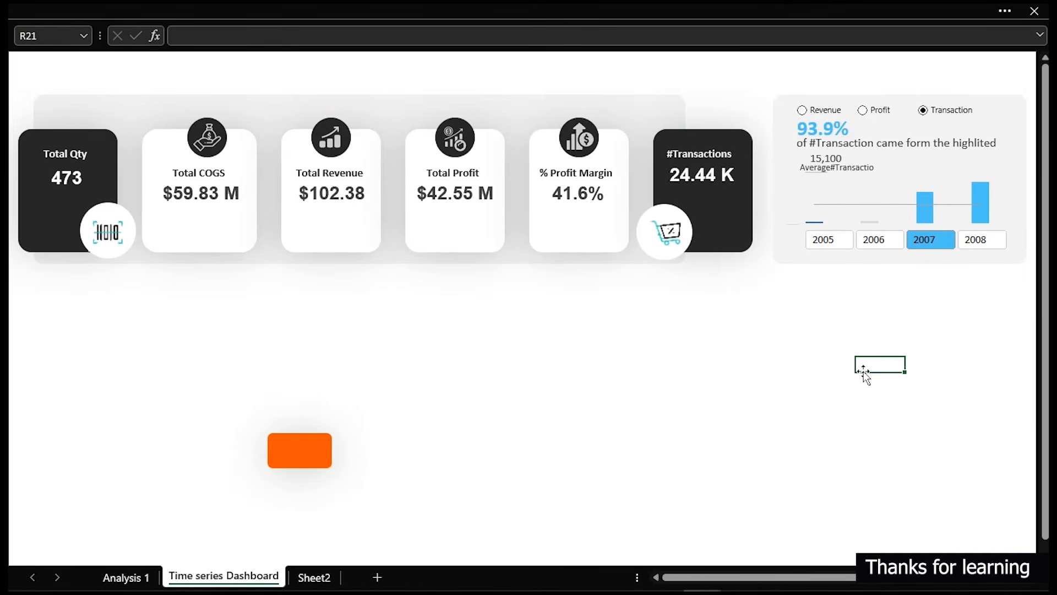
Filter the dashboard by 2008 and by 2006, and switch the chart card's metric to Profit.
left_click(982, 246)
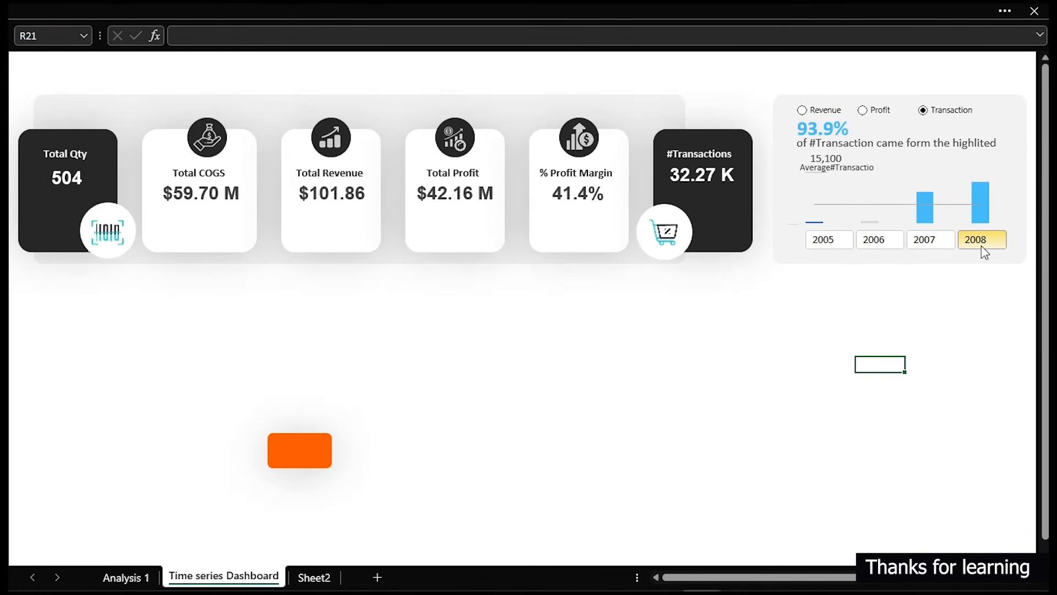
left_click(896, 245)
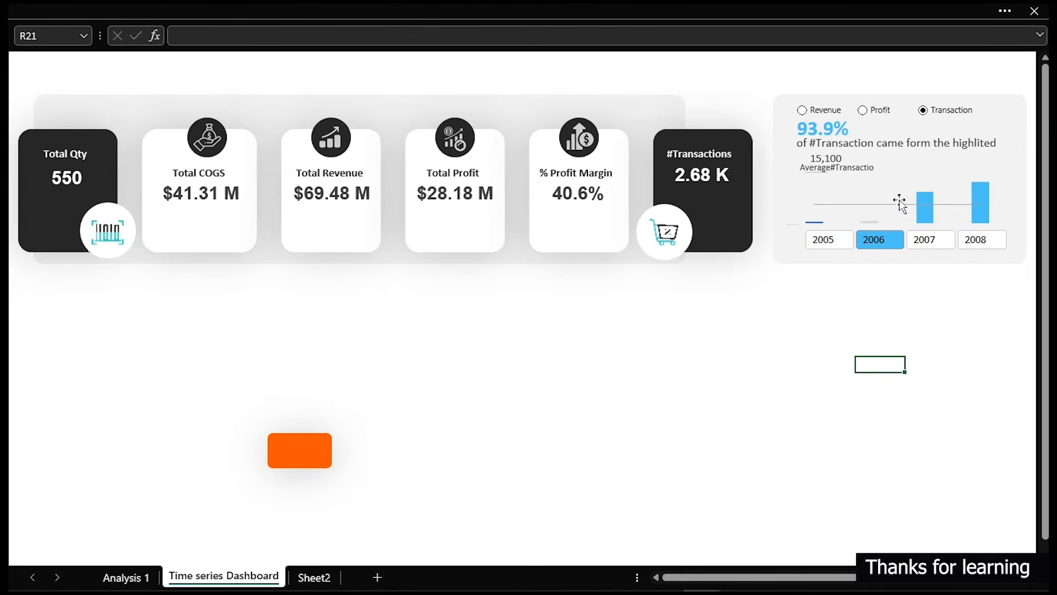
left_click(880, 110)
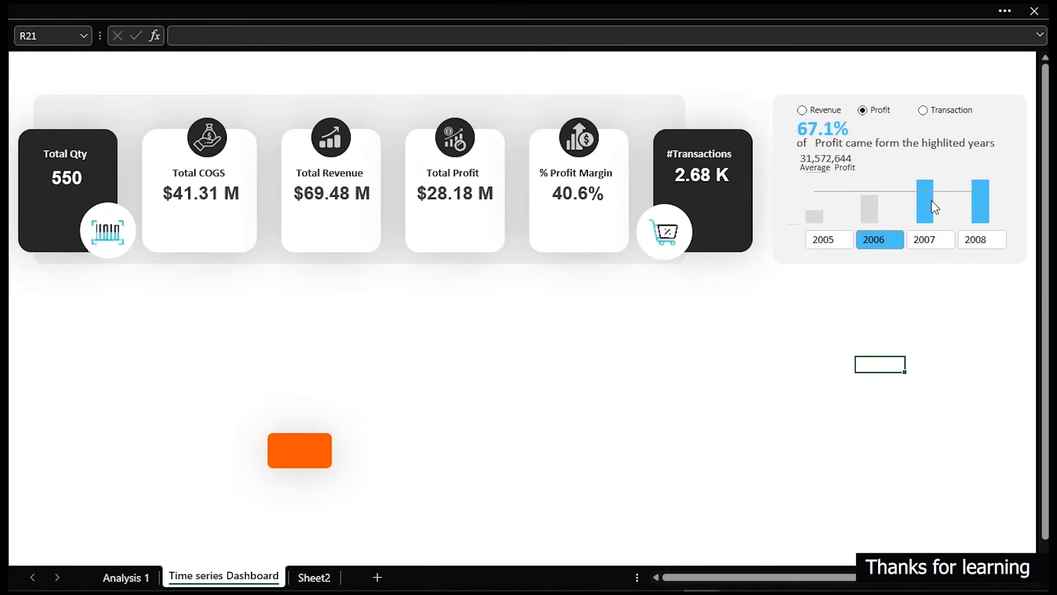
mouse_move(935, 207)
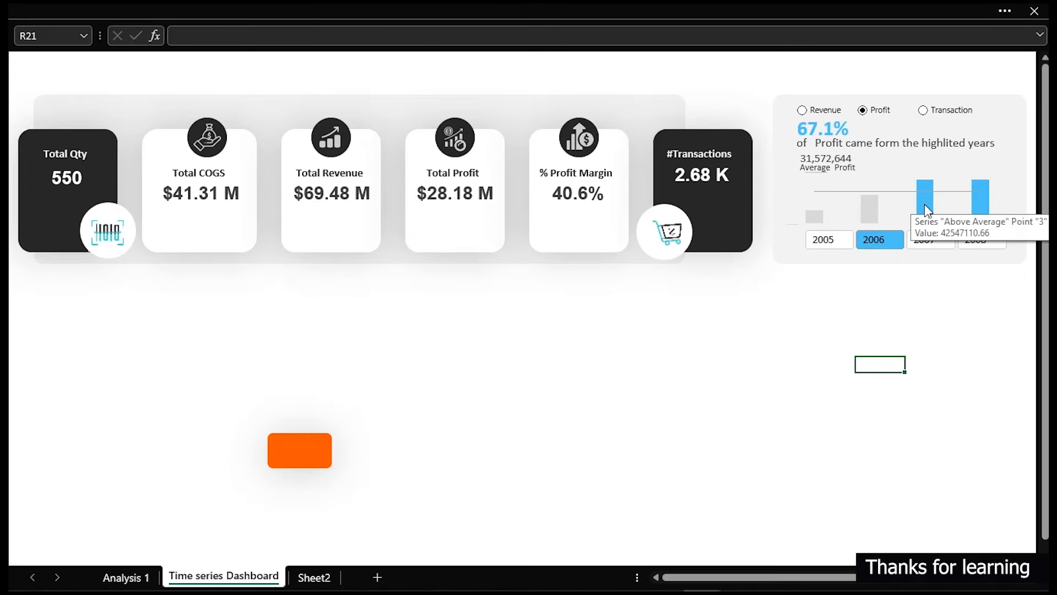
left_click(975, 211)
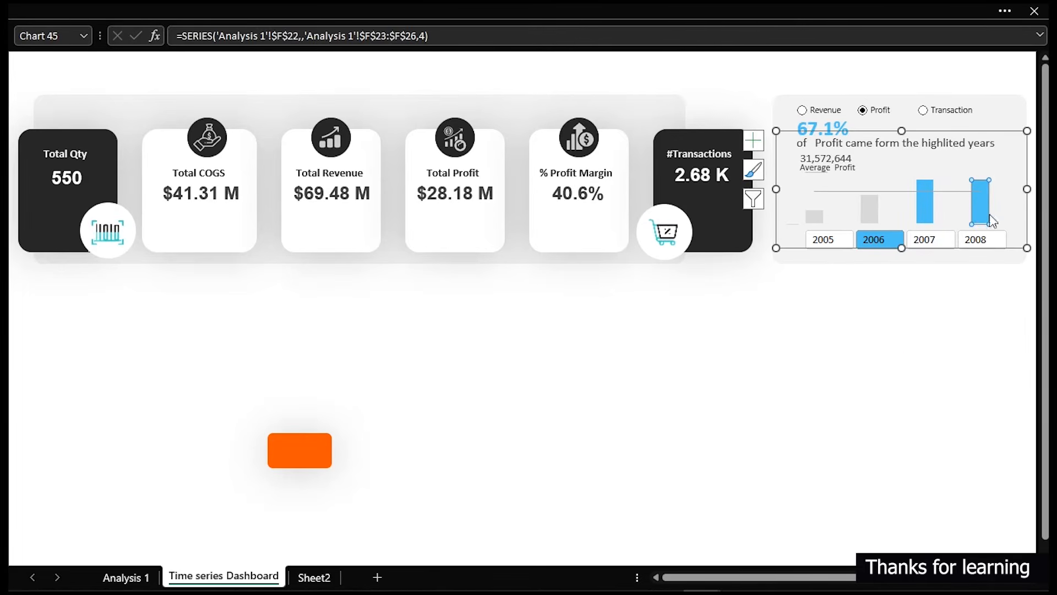
left_click(753, 141)
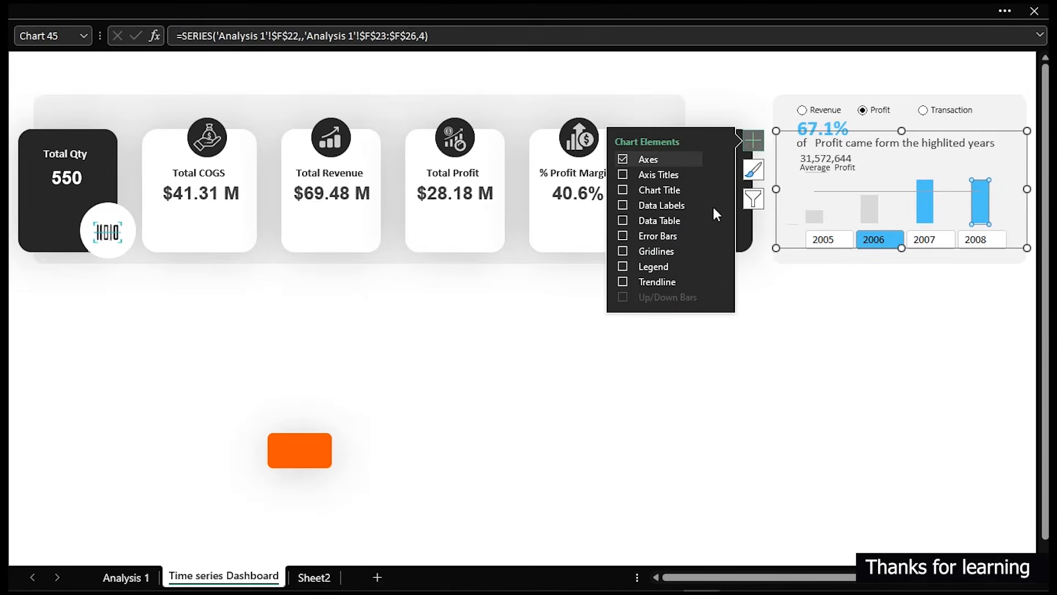
left_click(623, 205)
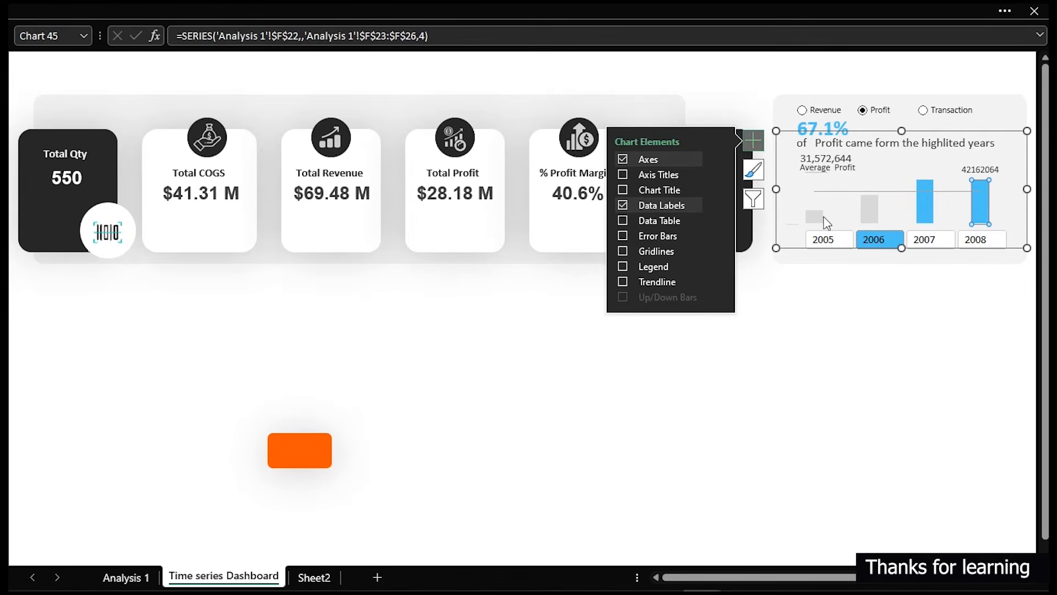
left_click(623, 210)
left_click(789, 364)
Add data labels to the chart's yearly Profit column series, which is based on 'Analysis 1'!D23:D26.
left_click(871, 209)
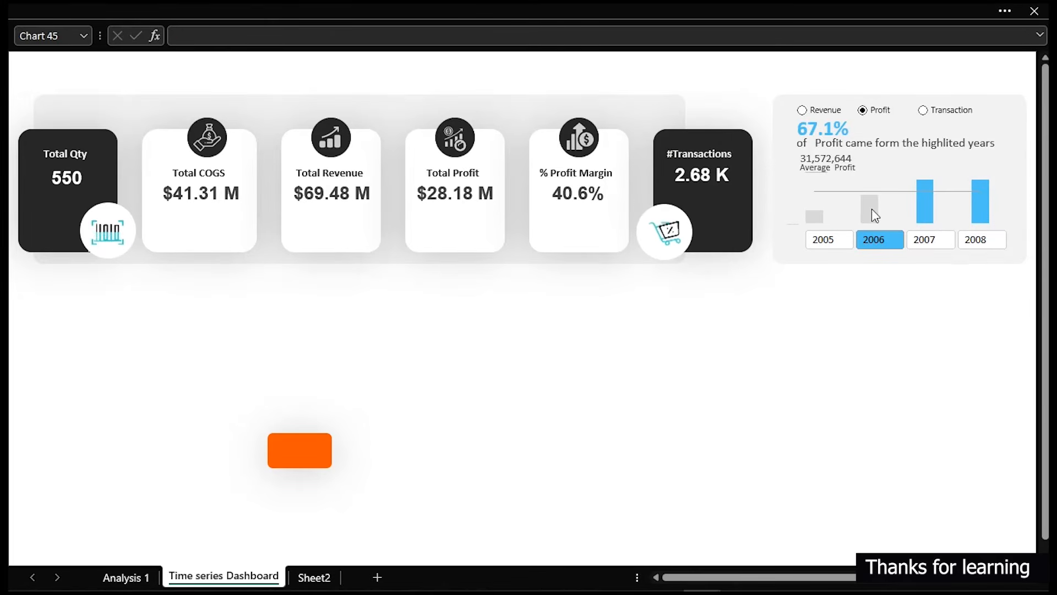
left_click(872, 209)
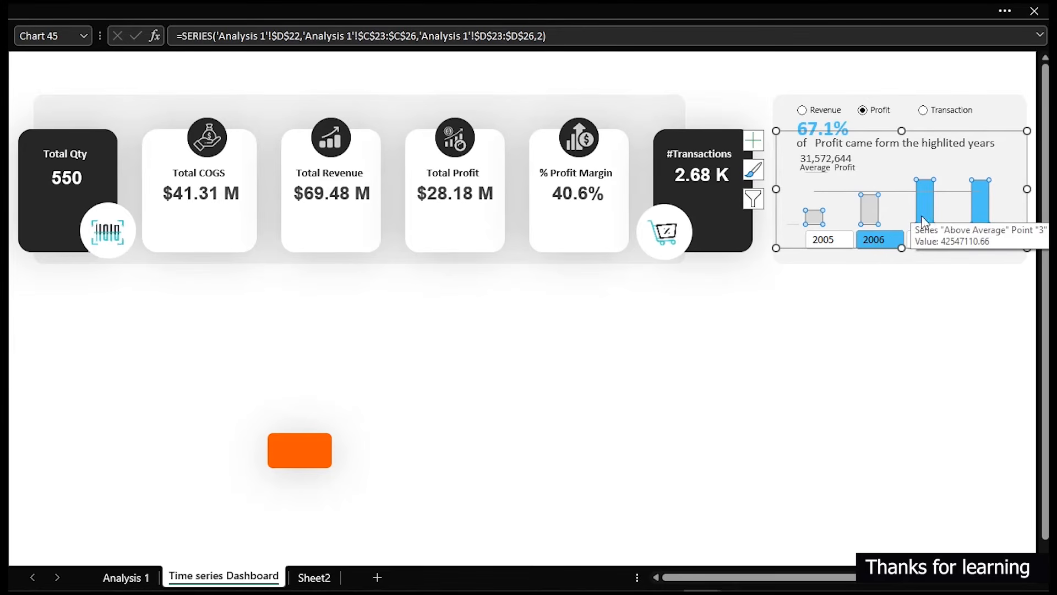
left_click(753, 140)
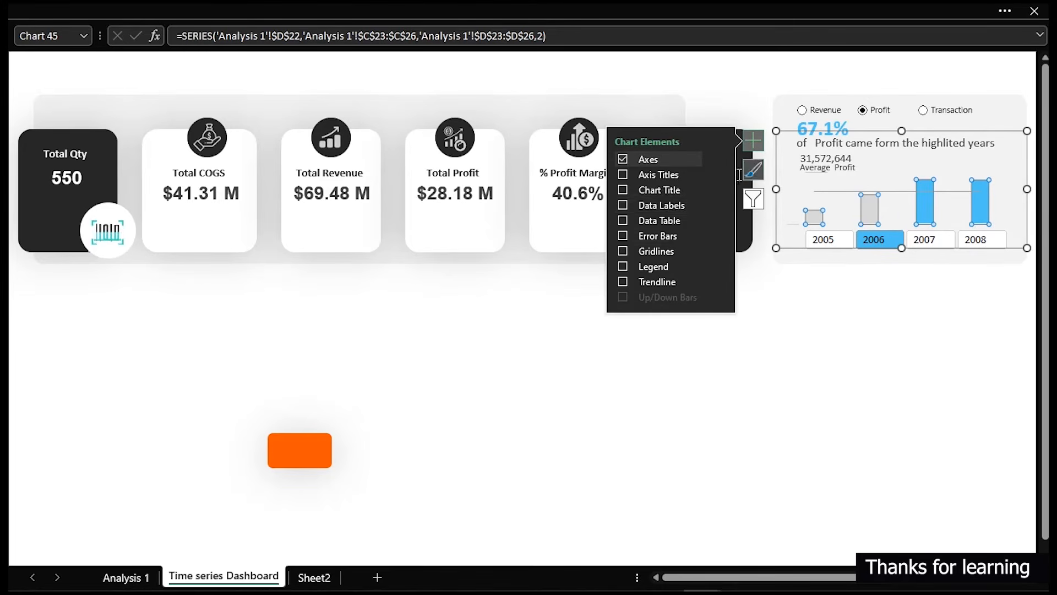
left_click(629, 205)
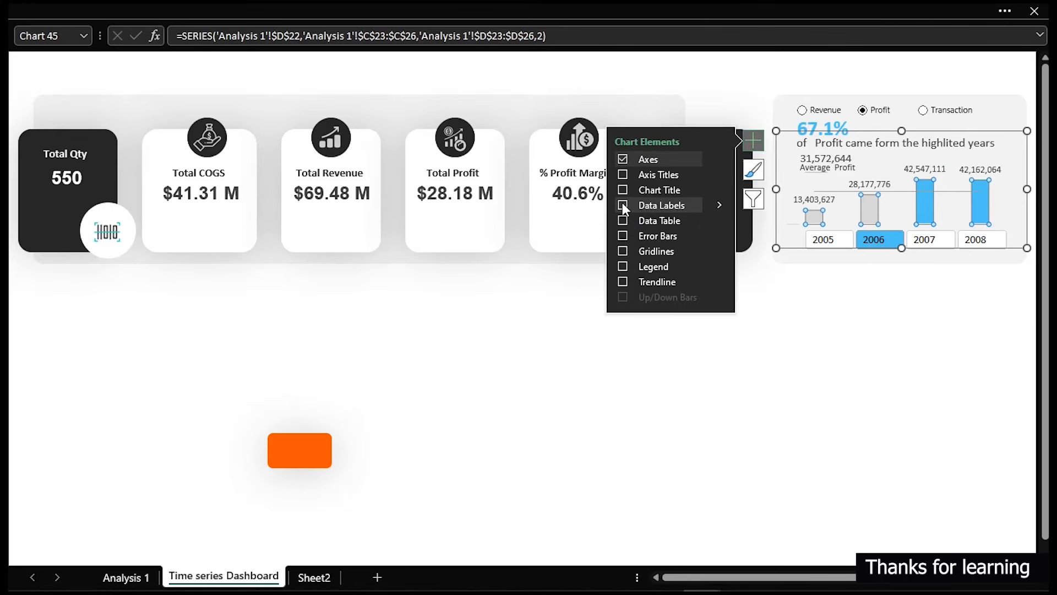
left_click(929, 369)
double_click(929, 368)
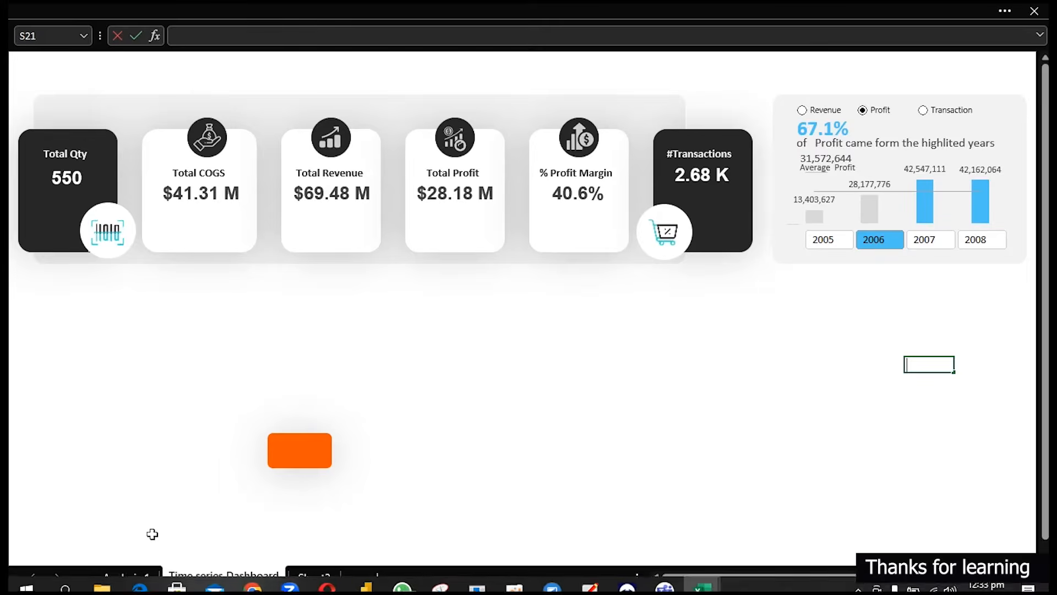
On the Analysis 1 sheet, auto-fit column D to the width of its values.
left_click(140, 575)
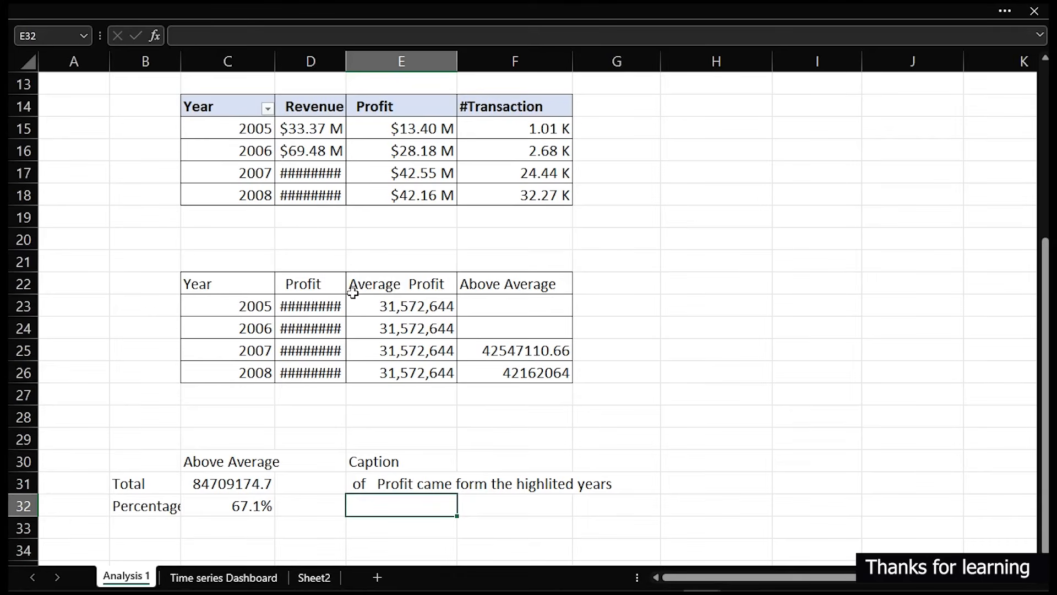
left_click(306, 307)
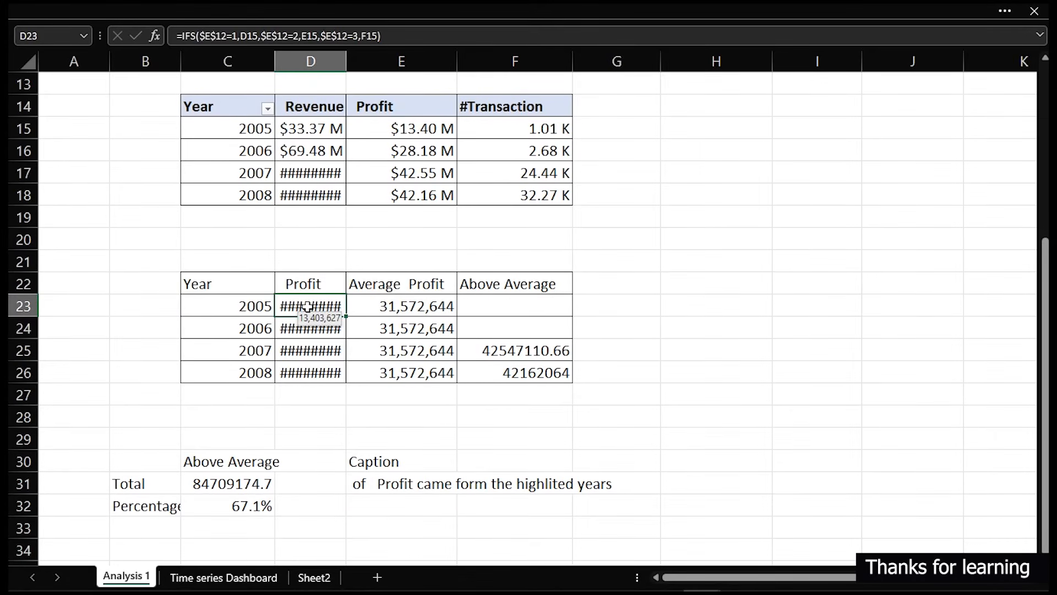
double_click(348, 62)
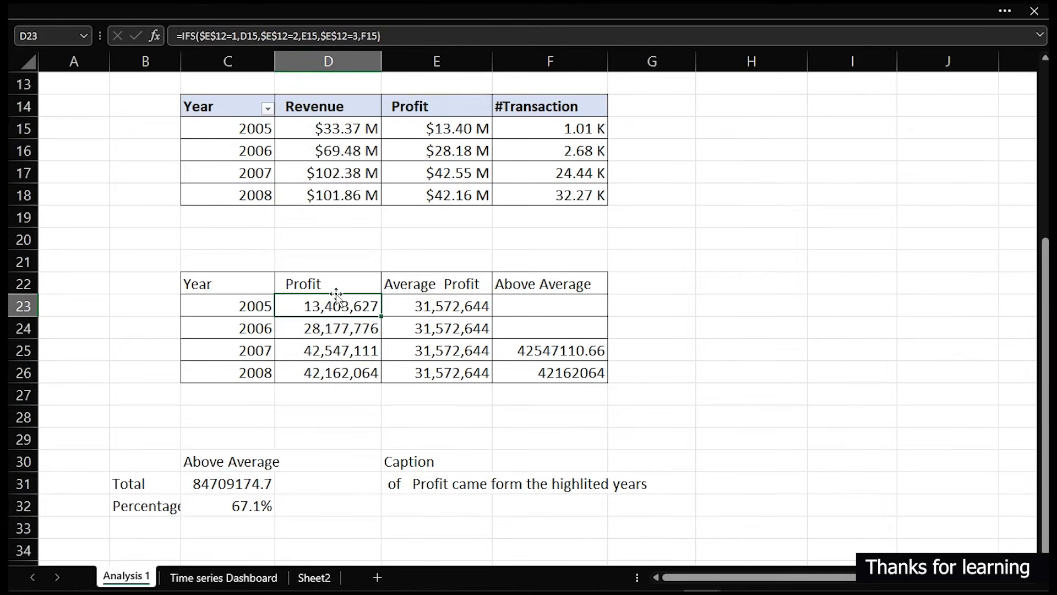
Apply the custom number format [<999999]0.00," K";[<999999999]0.00,," M";0.00" B" to the yearly Profit values in D23:D26, then return to the dashboard.
left_click_drag(333, 305, 330, 372)
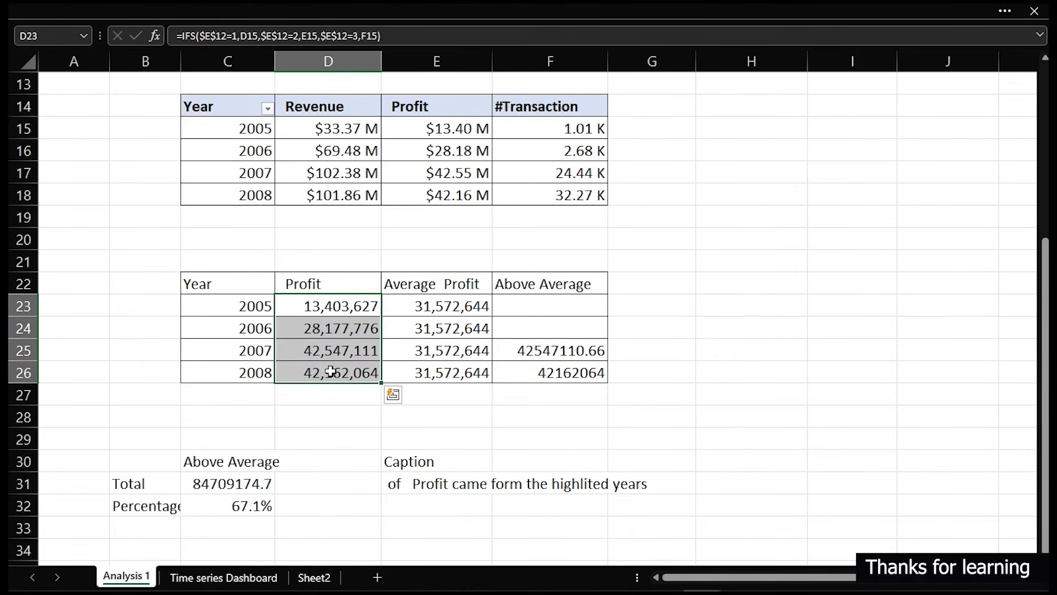
key("ctrl+1")
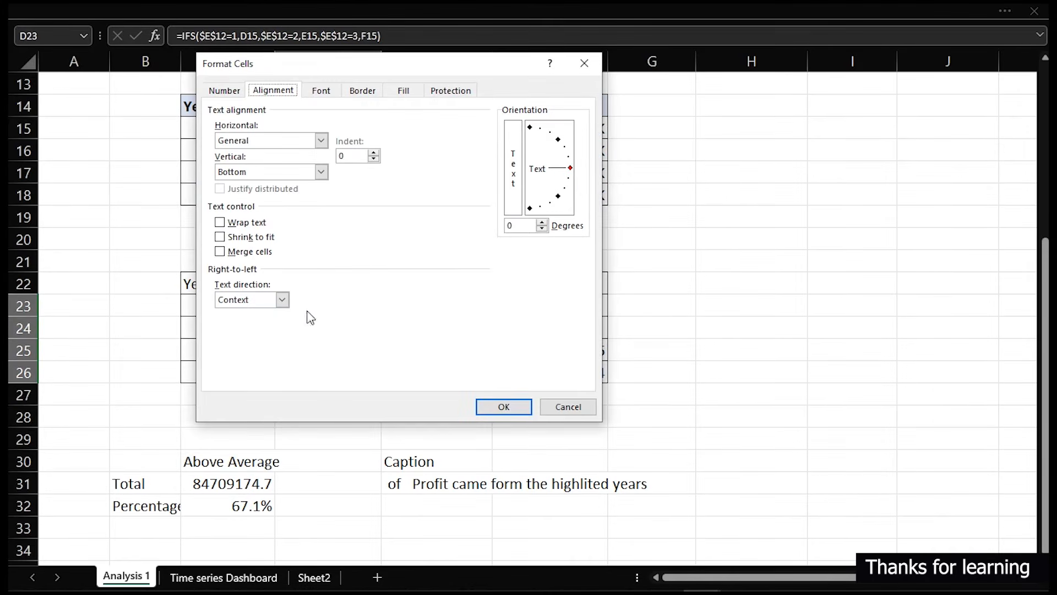
left_click(222, 90)
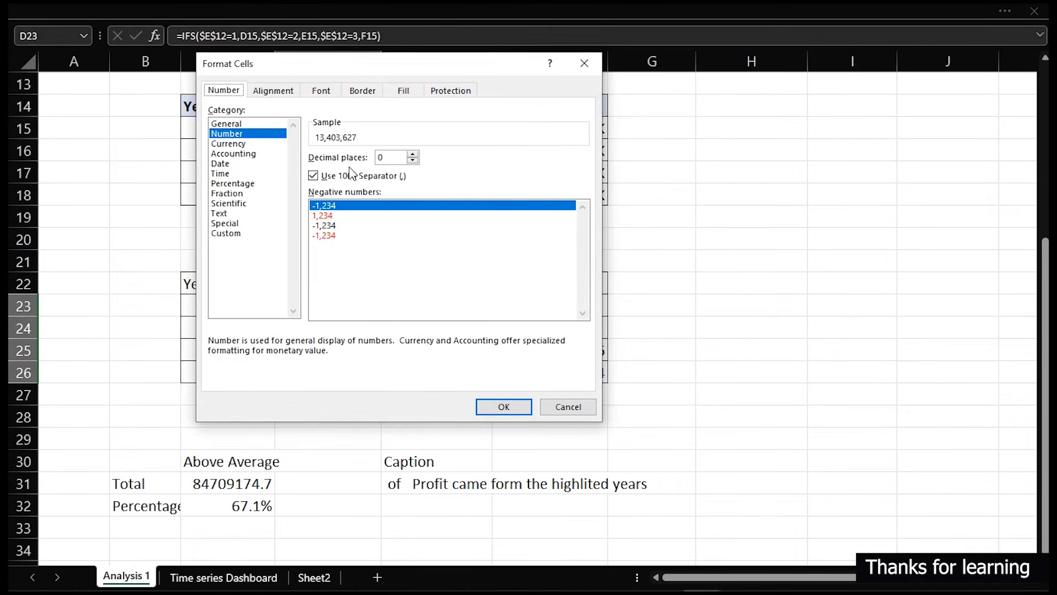
left_click(229, 234)
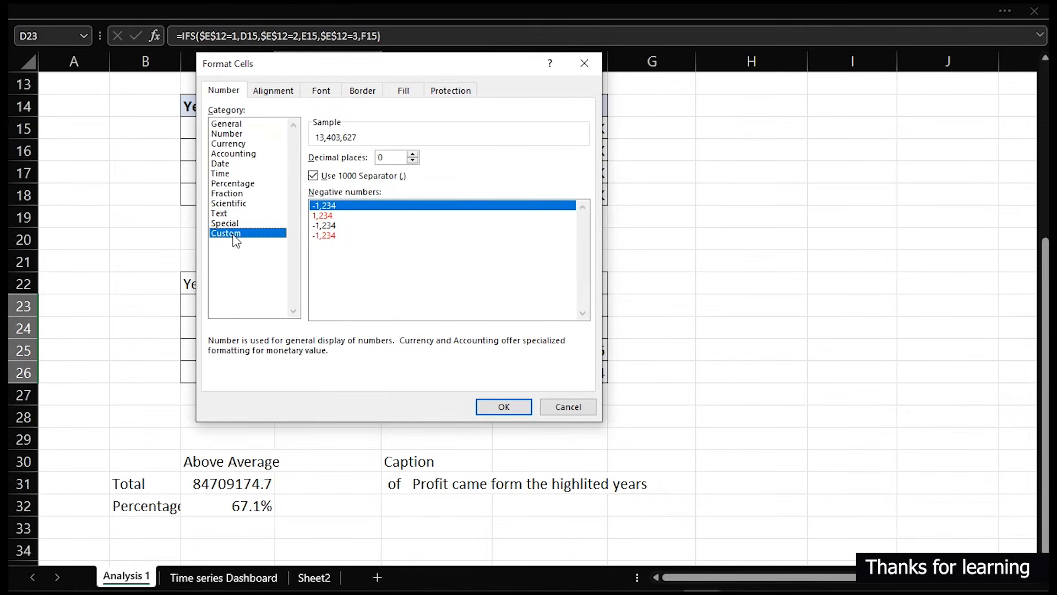
left_click_drag(583, 217, 583, 283)
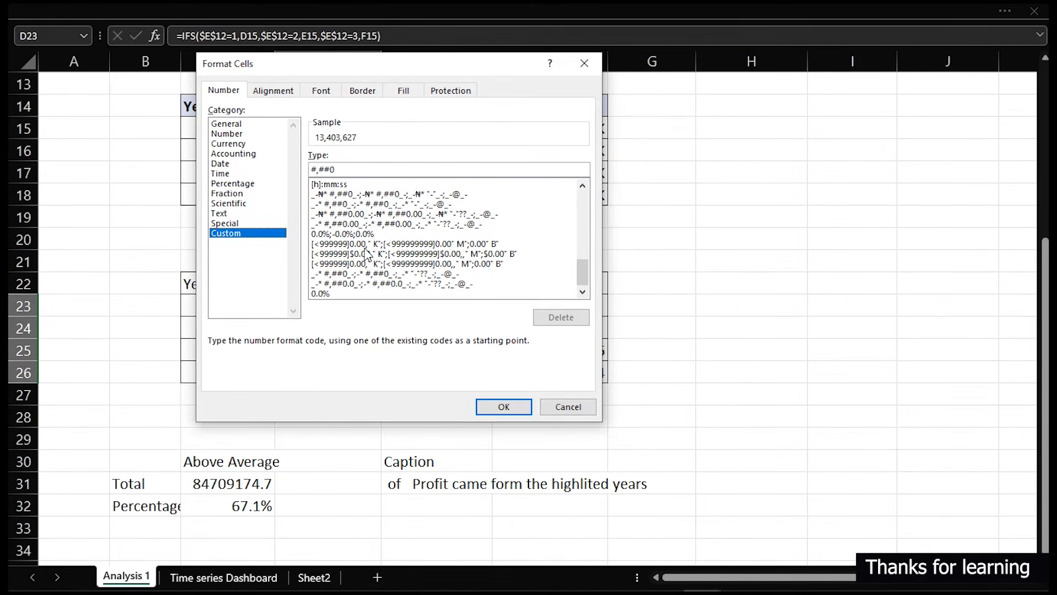
left_click(433, 244)
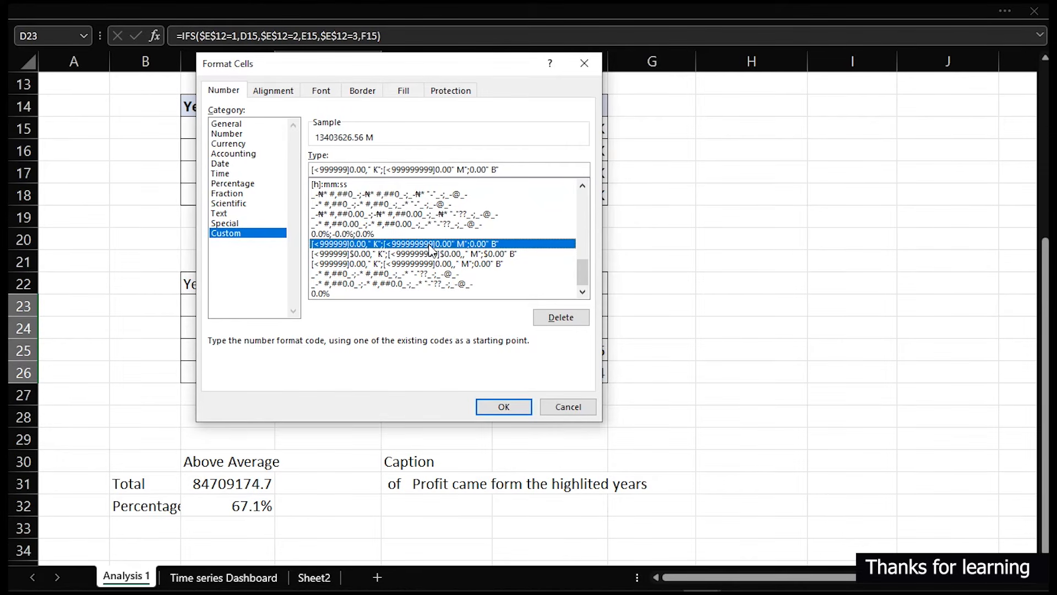
left_click(419, 264)
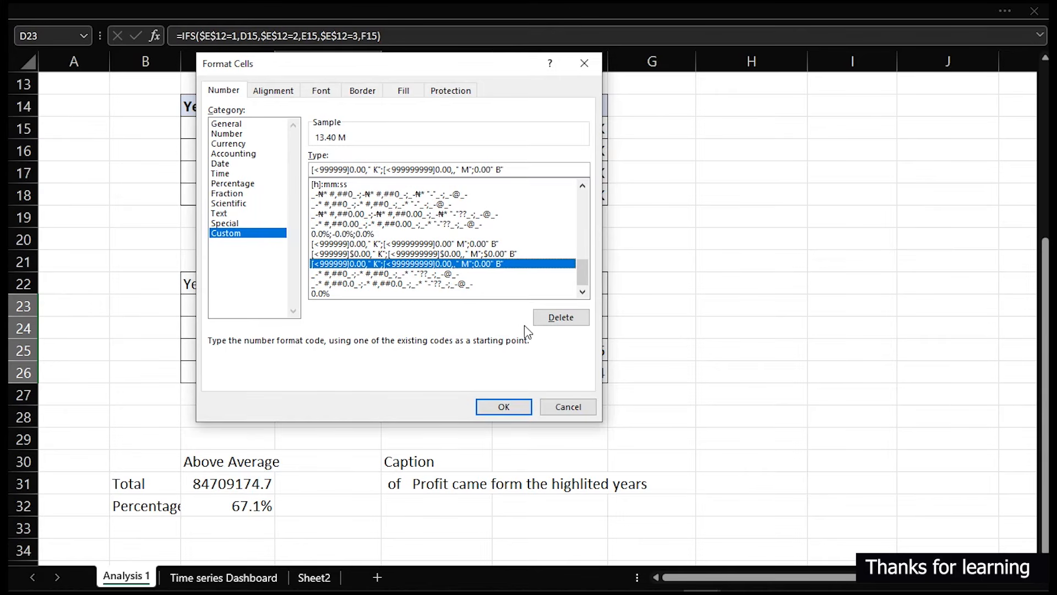
left_click(513, 408)
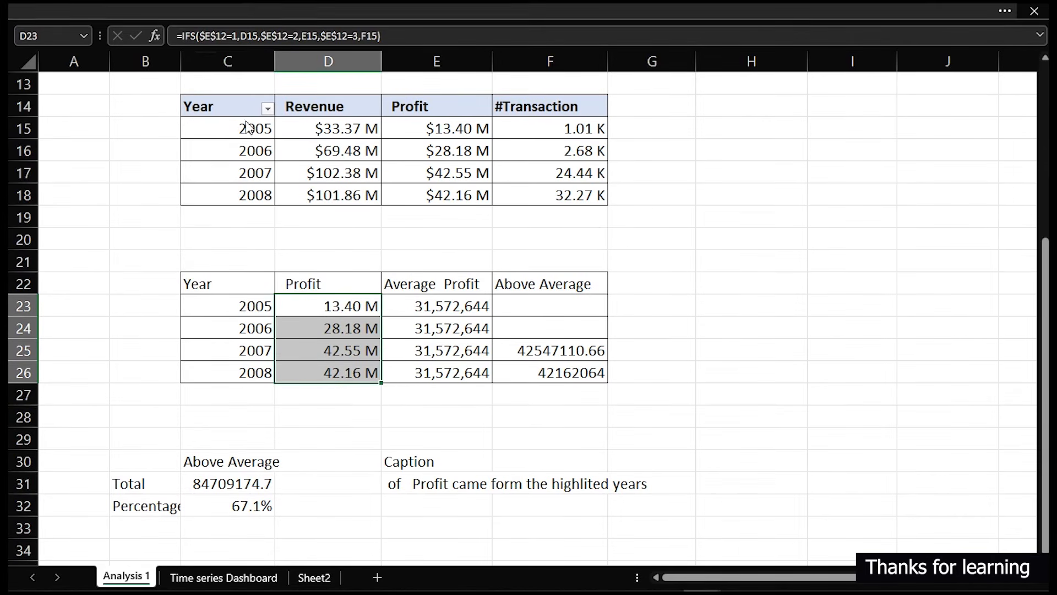
left_click(252, 578)
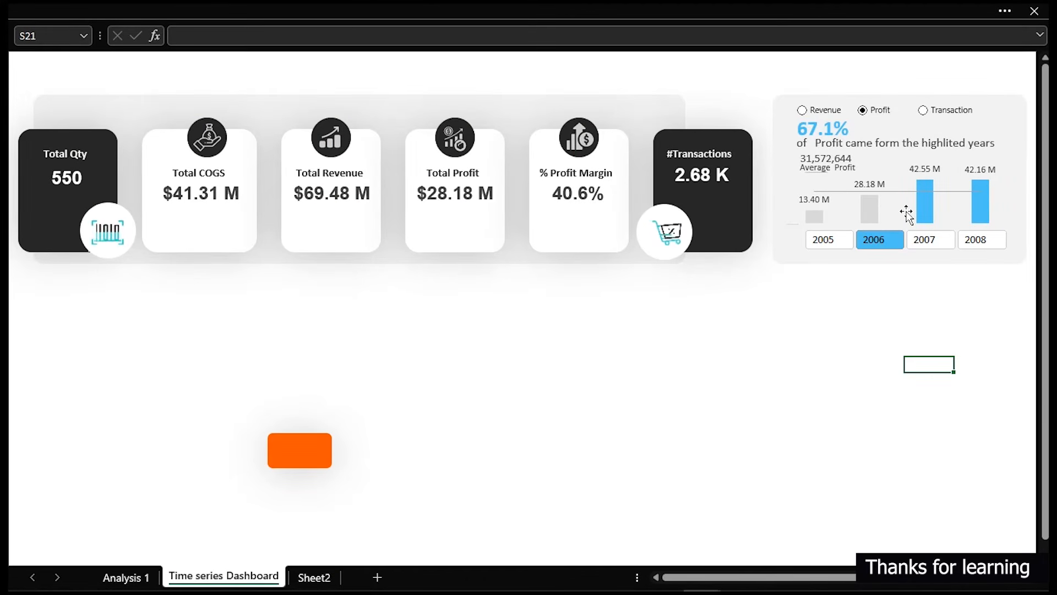
On Analysis 1, replace 0.00 with # in the K and M parts of D23:D26's custom number format, then return to the dashboard.
left_click(142, 576)
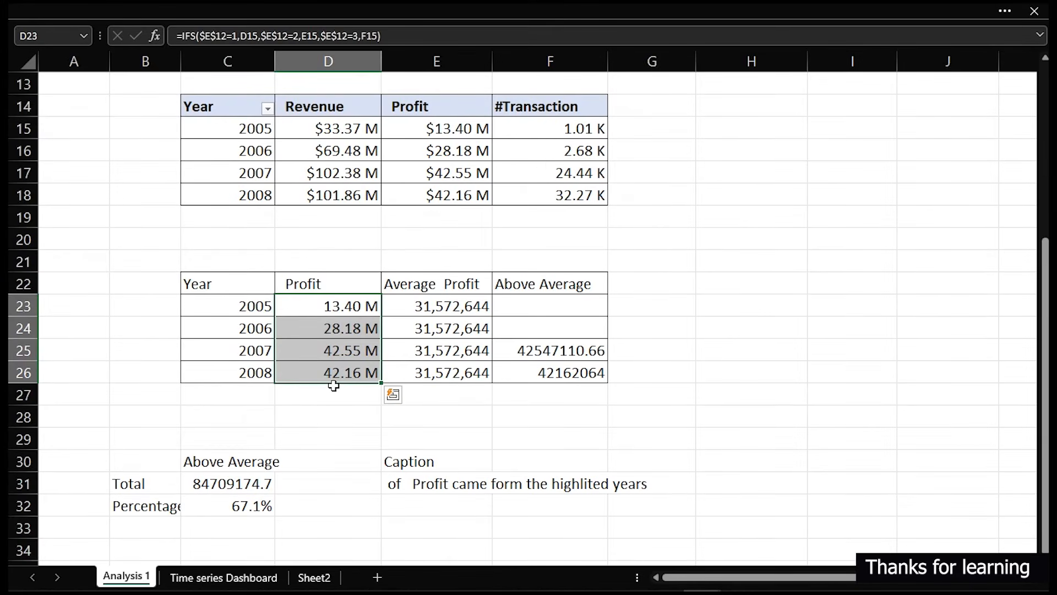
key("ctrl+1")
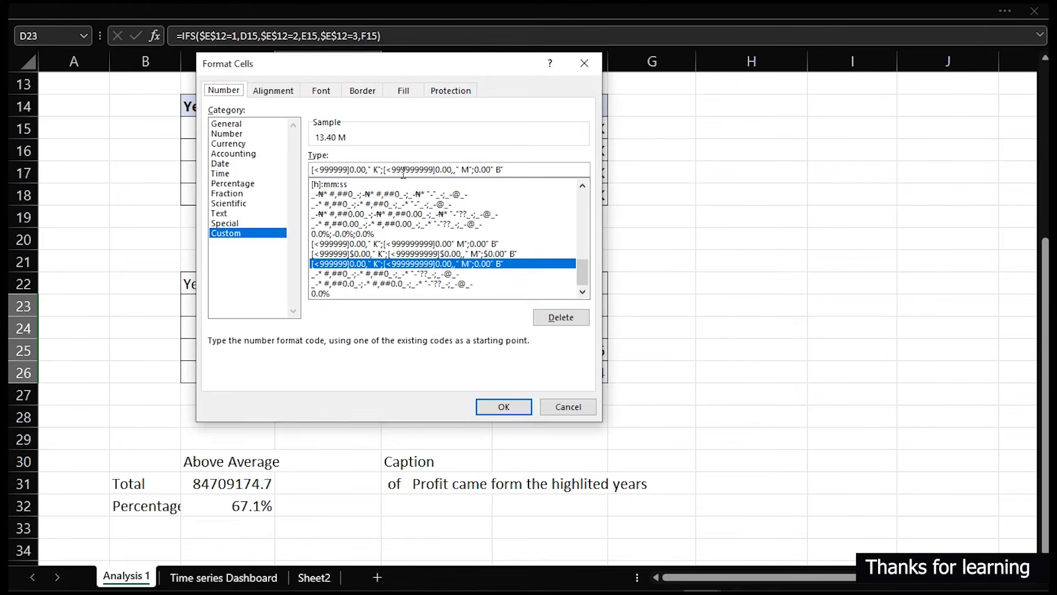
left_click(367, 169)
key("BackSpace")
key("BackSpace")
key("BackSpace")
key("BackSpace")
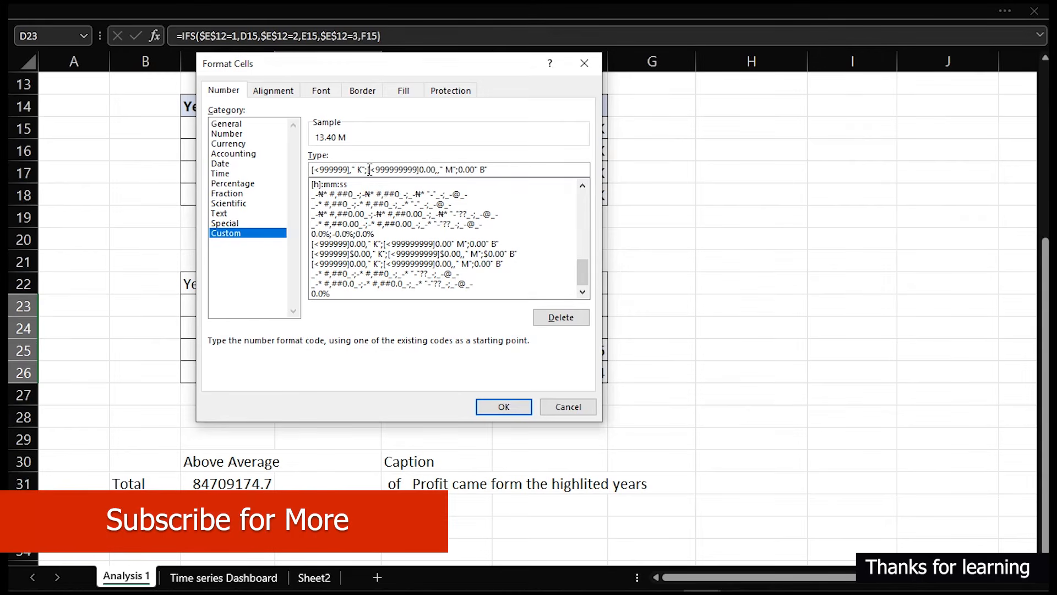
type("#")
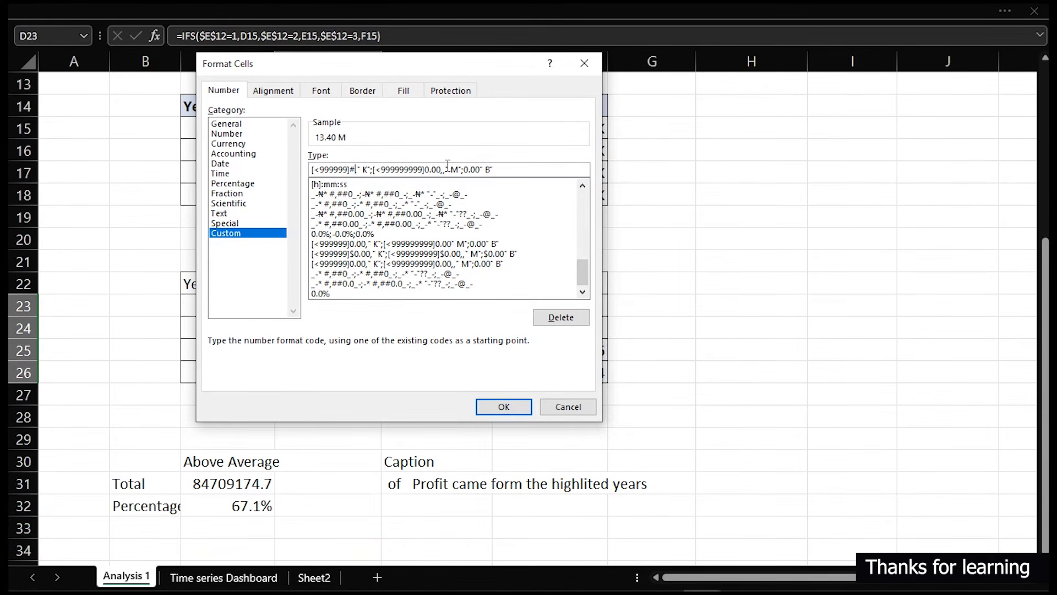
key("BackSpace")
key("BackSpace")
key("BackSpace")
type("#")
left_click(504, 408)
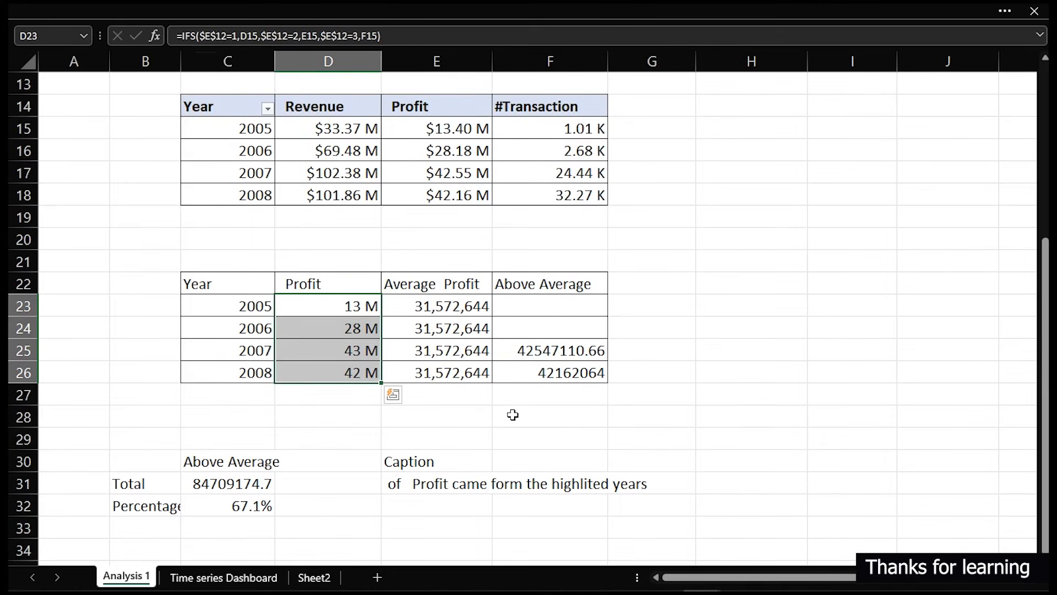
left_click(219, 579)
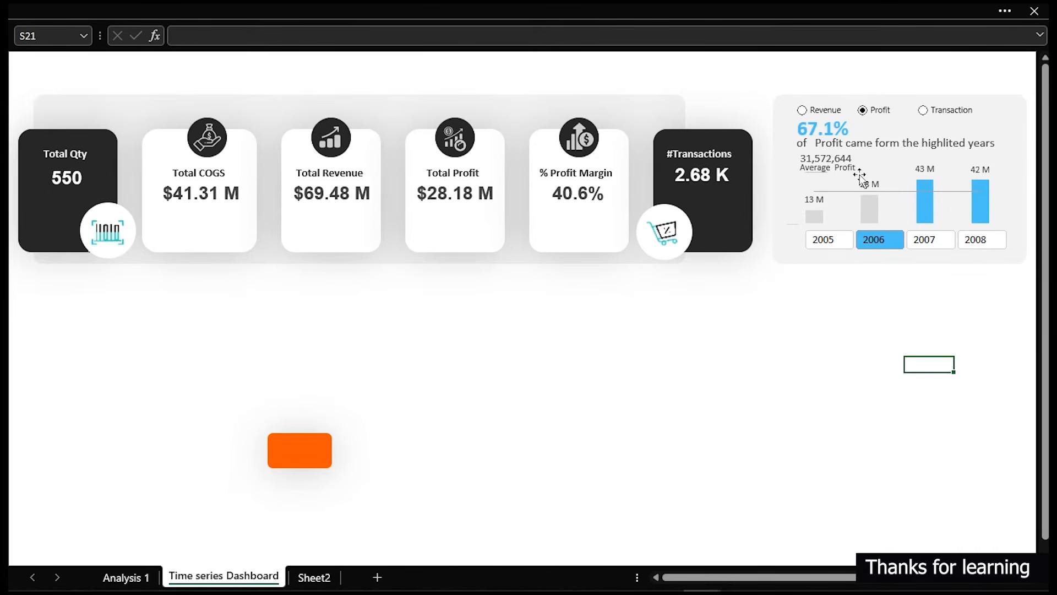
Lower the top edge of the yearly chart's plot area so it sits below the average label, then deselect the chart.
left_click(911, 186)
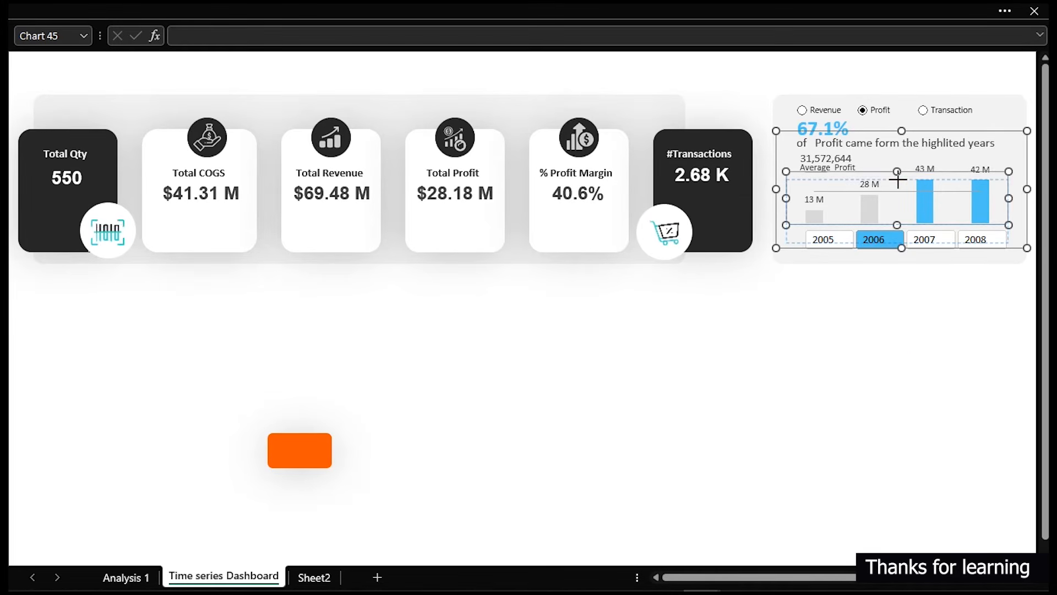
left_click_drag(896, 171, 898, 179)
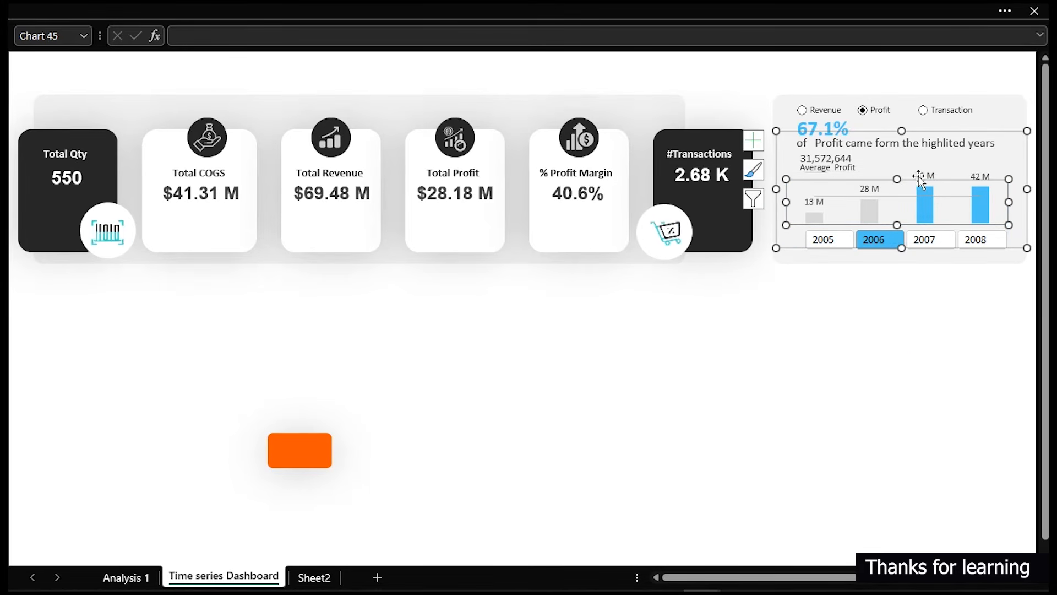
left_click_drag(897, 179, 897, 187)
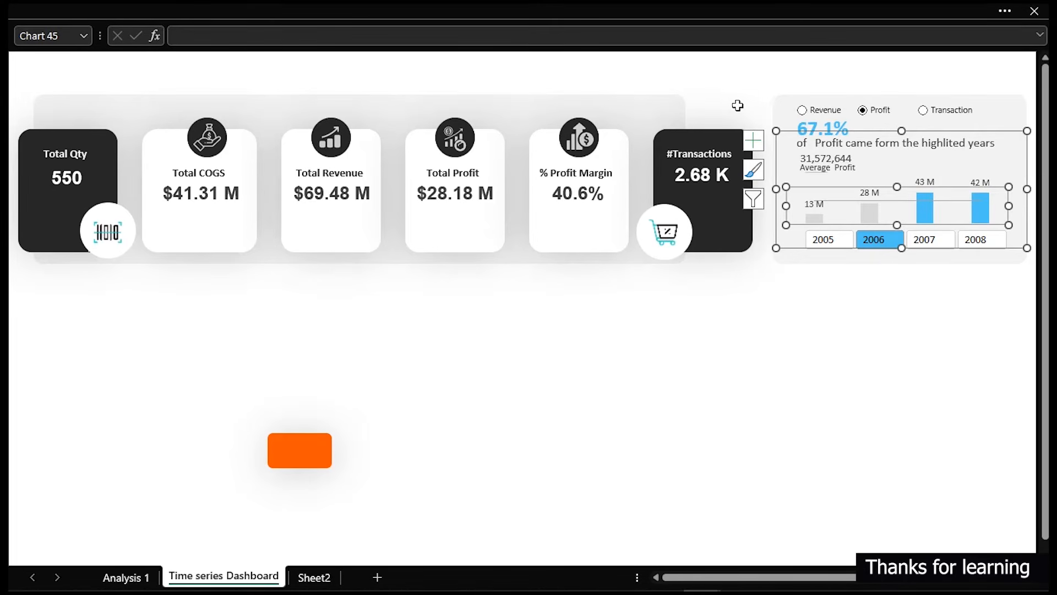
left_click(704, 57)
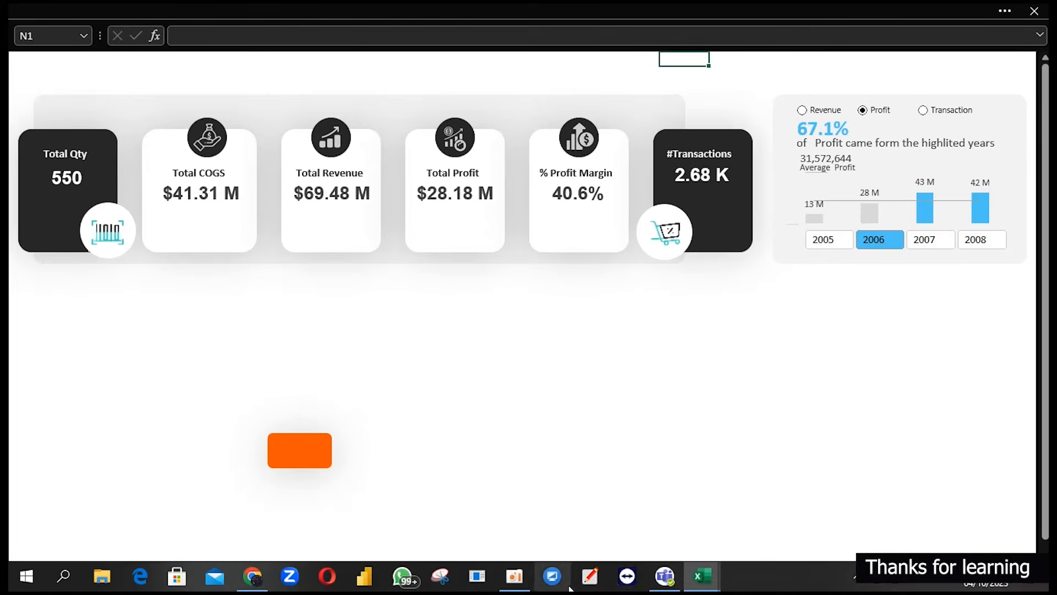
Switch to the Microsoft Excel Sales Dashboard workbook, examine its yearly chart and the KPI cards' percentage changes, and return to YouTube Post Dashboard.
mouse_move(665, 577)
mouse_move(704, 576)
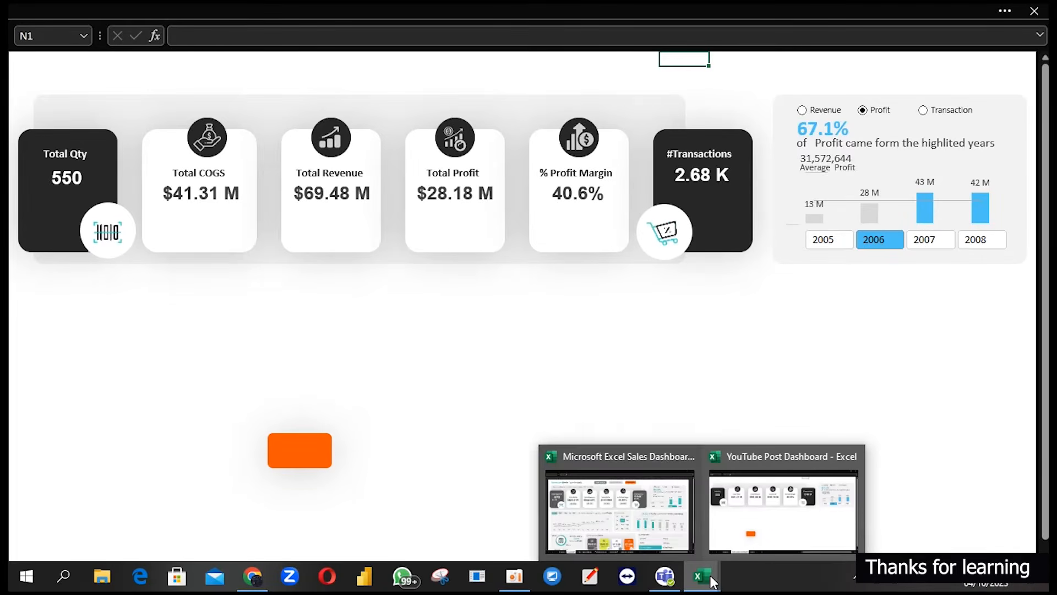
left_click(655, 518)
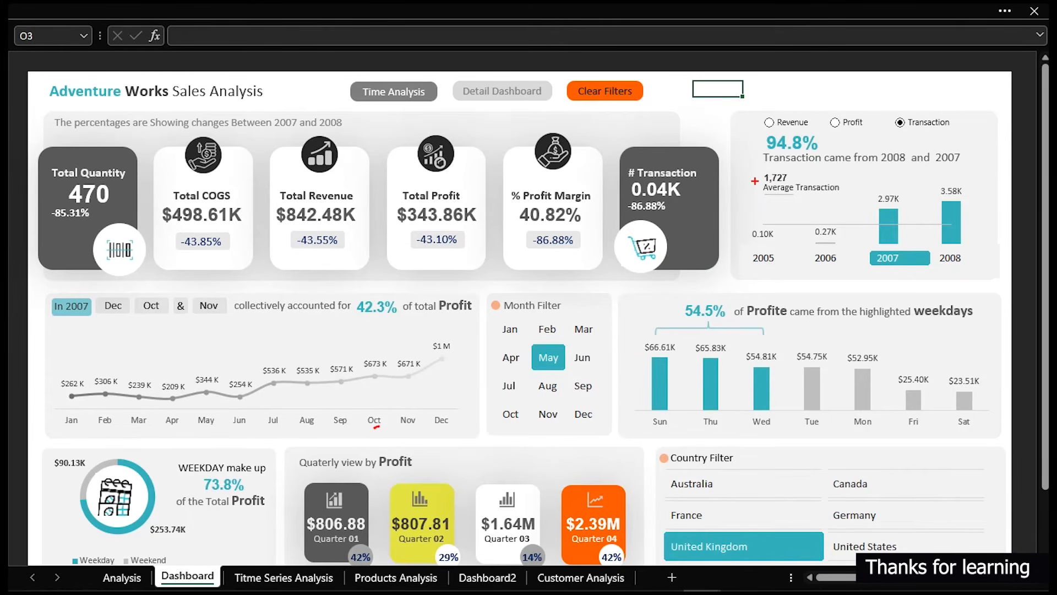
mouse_move(754, 175)
left_mouse_down()
mouse_move(927, 244)
mouse_move(970, 275)
left_mouse_up()
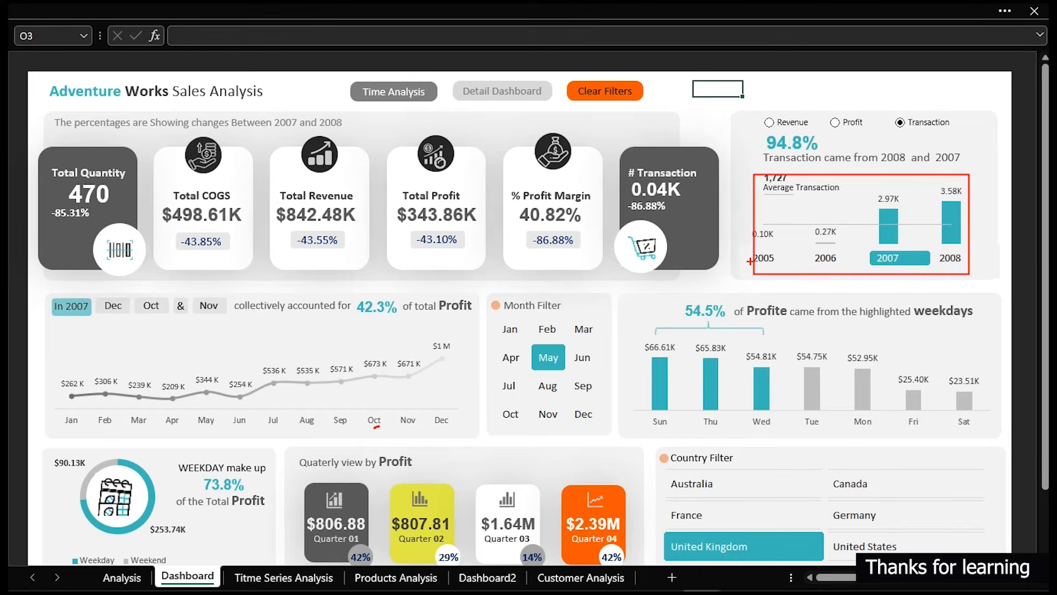
left_click_drag(161, 222, 618, 265)
left_click_drag(612, 196, 680, 218)
left_click_drag(41, 199, 125, 219)
mouse_move(39, 103)
left_mouse_down()
mouse_move(418, 129)
mouse_move(408, 141)
left_mouse_up()
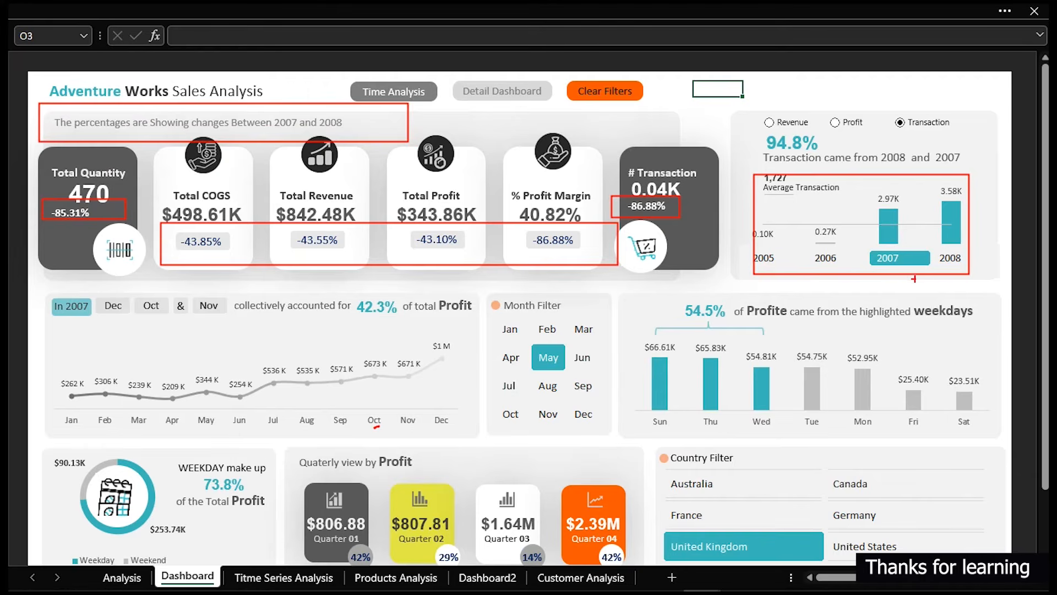
mouse_move(880, 248)
left_mouse_down()
mouse_move(967, 273)
mouse_move(957, 272)
left_mouse_up()
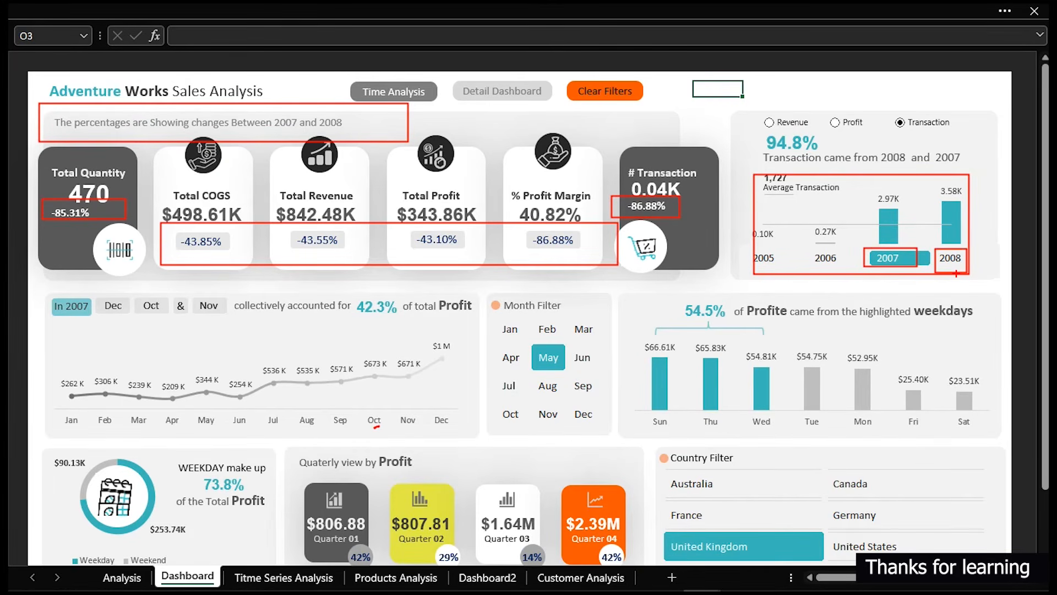
key("Escape")
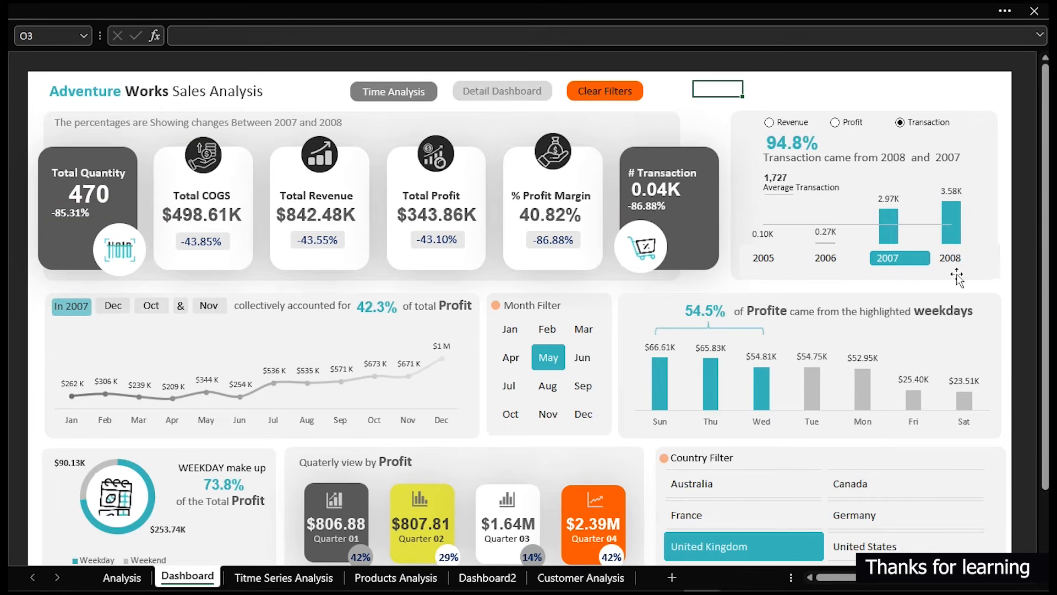
mouse_move(692, 588)
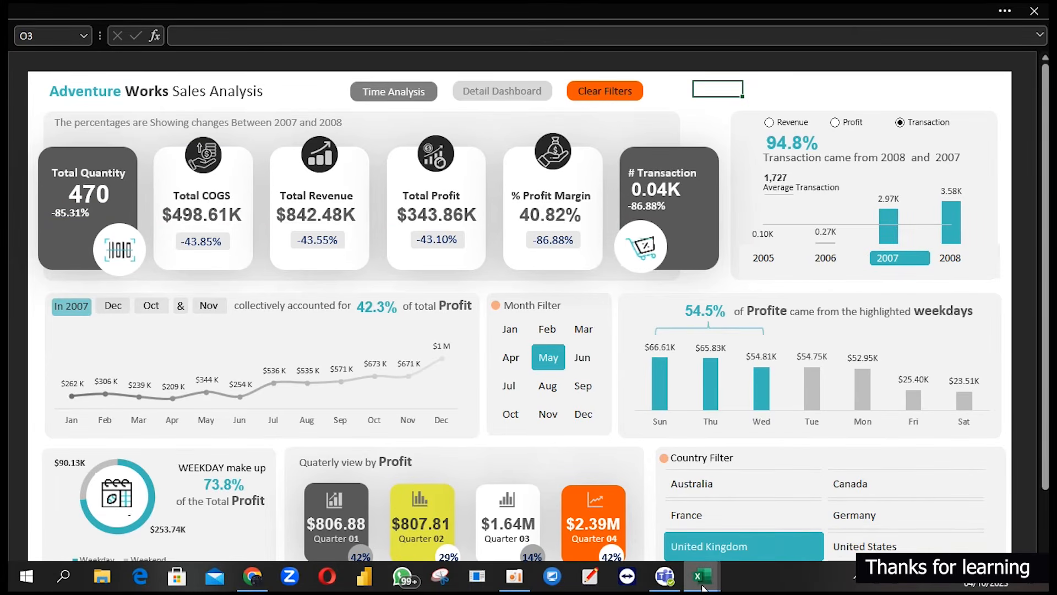
left_click(785, 509)
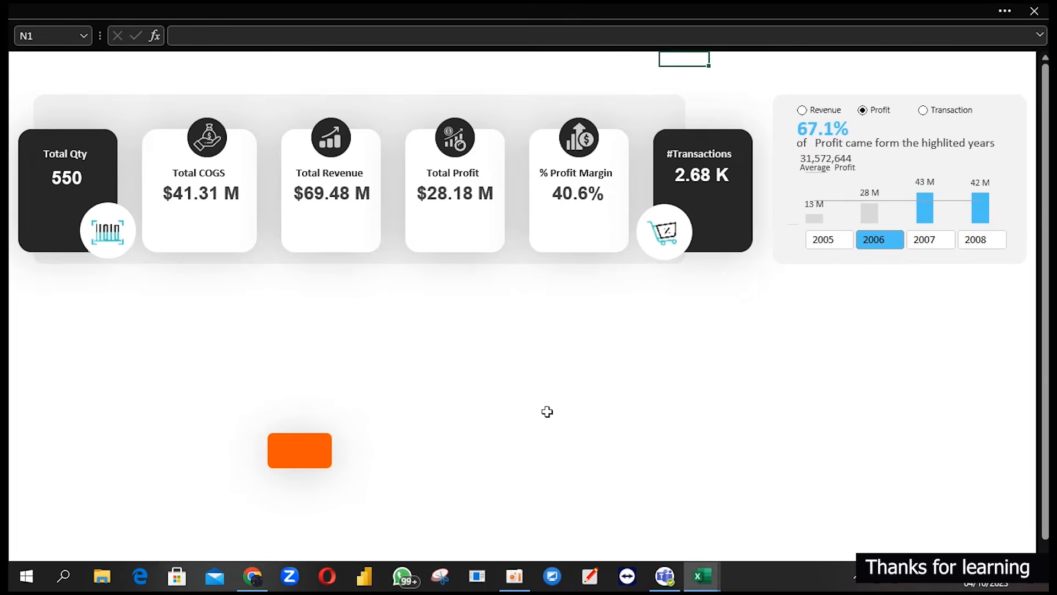
left_click(547, 412)
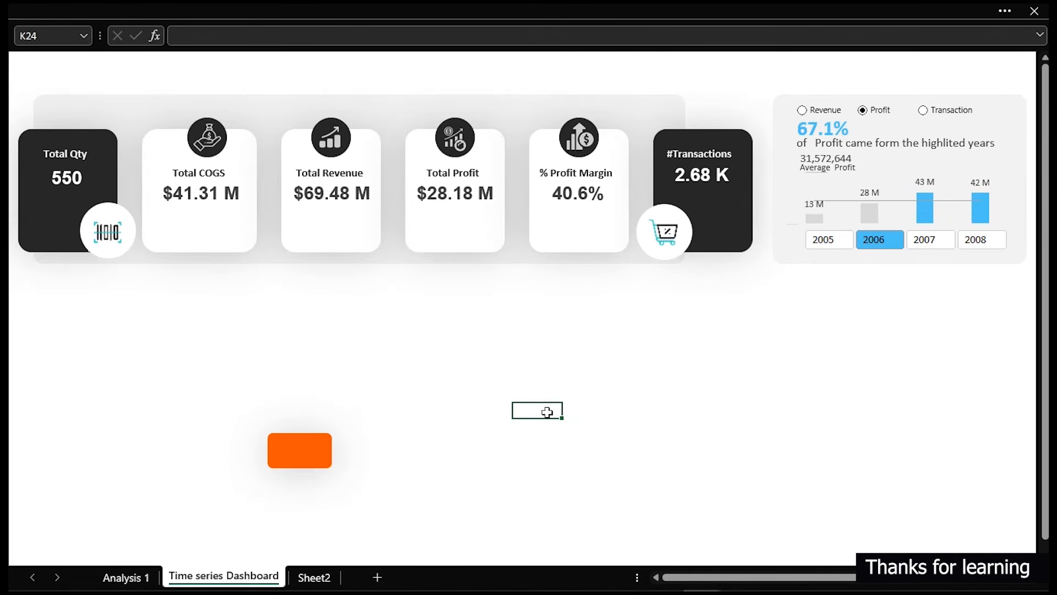
On the Analysis 1 sheet, narrow the empty column M and fill it dark grey as a divider beside the existing tables.
left_click(128, 577)
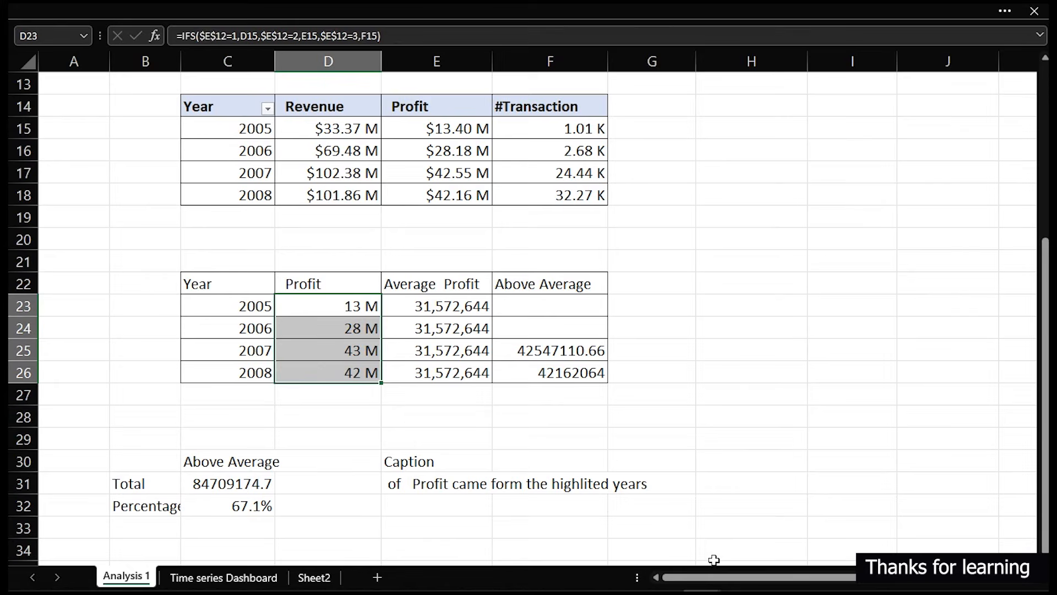
left_click_drag(713, 574, 656, 579)
scroll(739, 328, "up", 4)
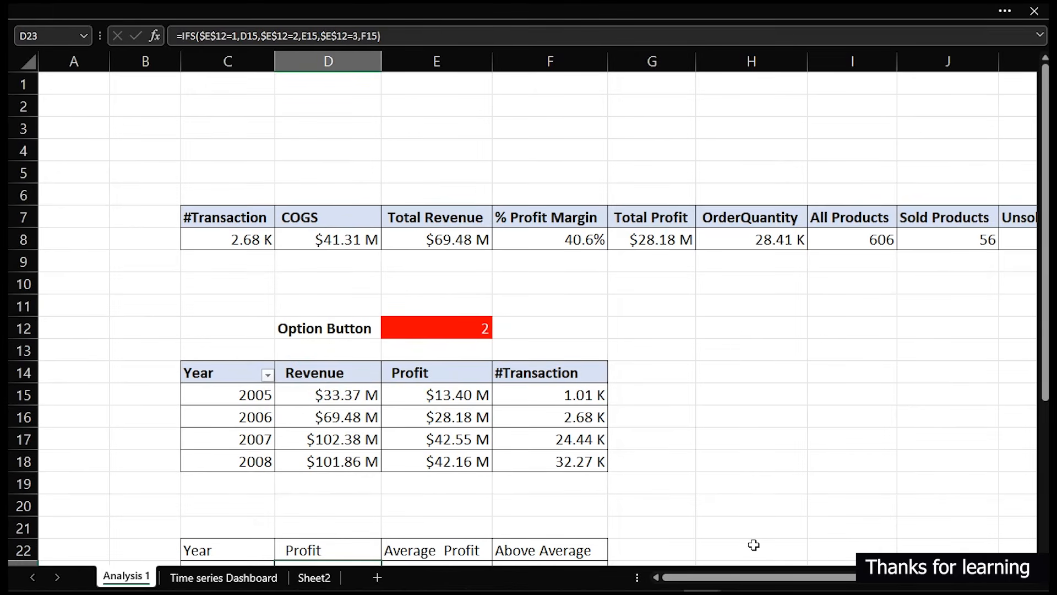
left_click_drag(793, 461, 1016, 417)
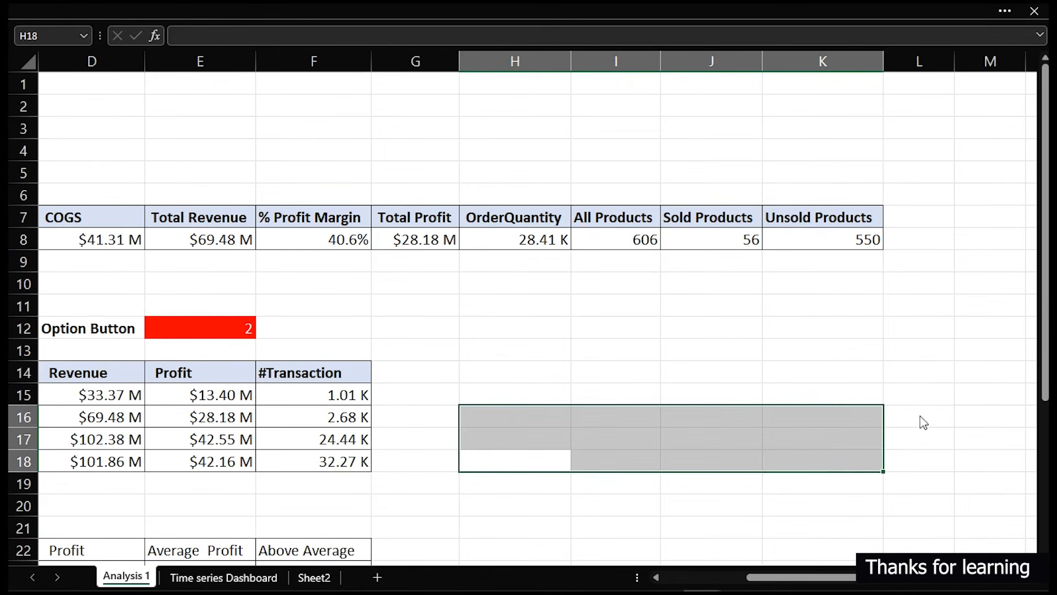
left_click(969, 60)
left_click_drag(1025, 61, 981, 63)
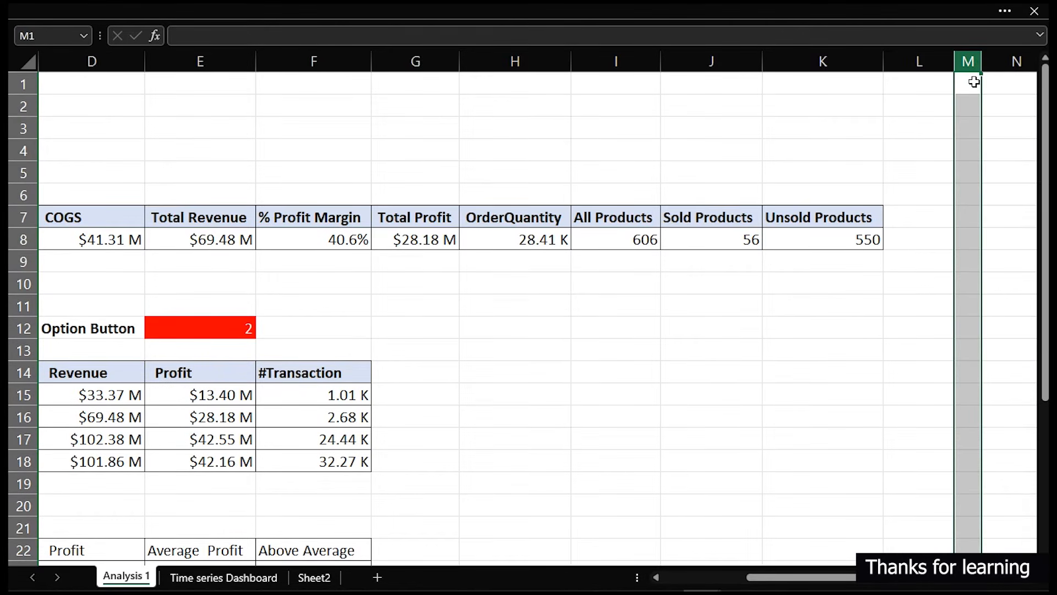
left_click(117, 3)
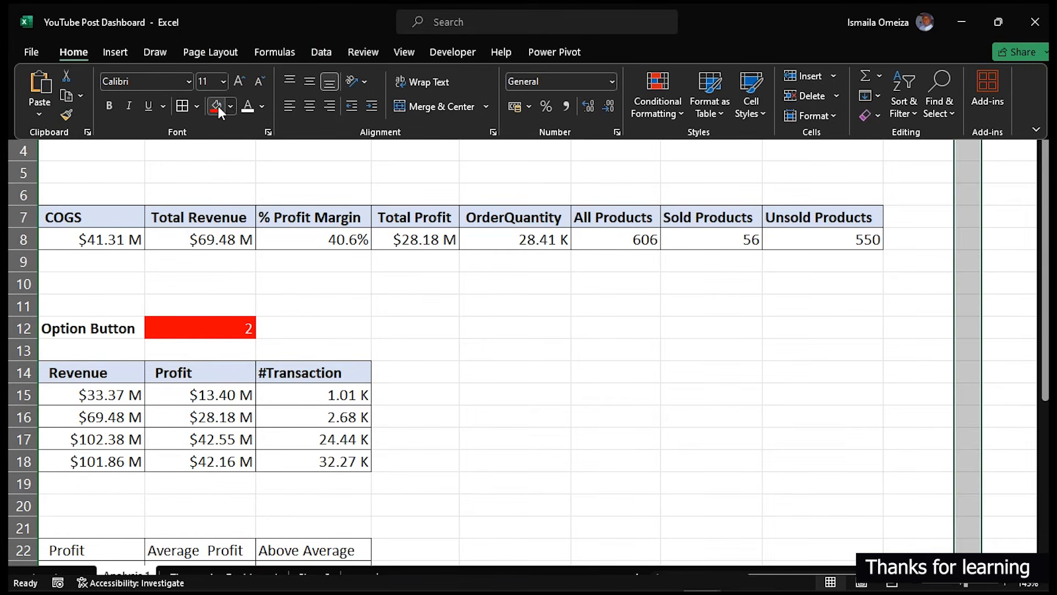
left_click(230, 105)
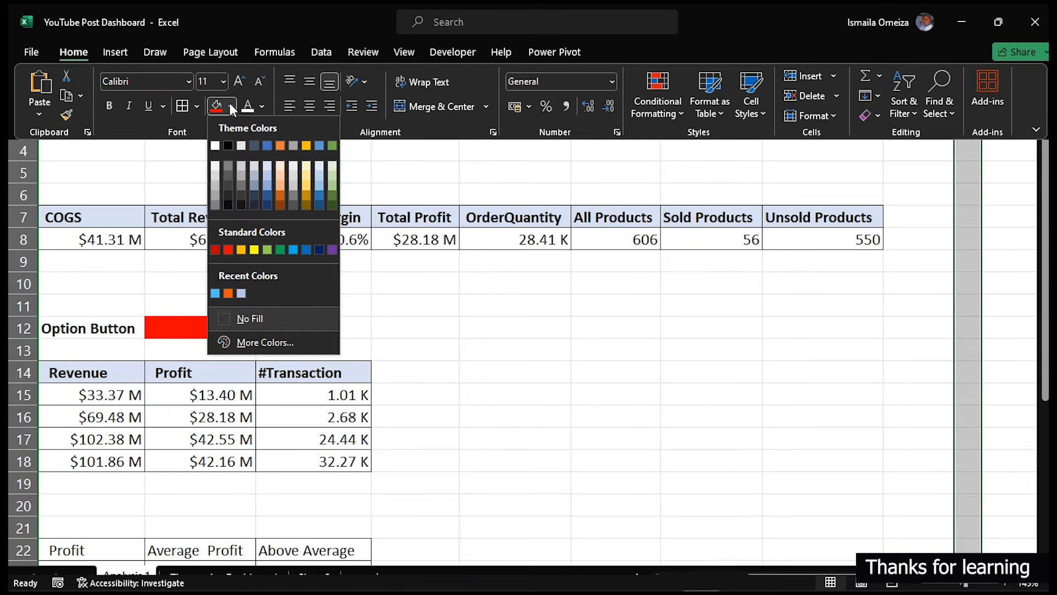
left_click(229, 186)
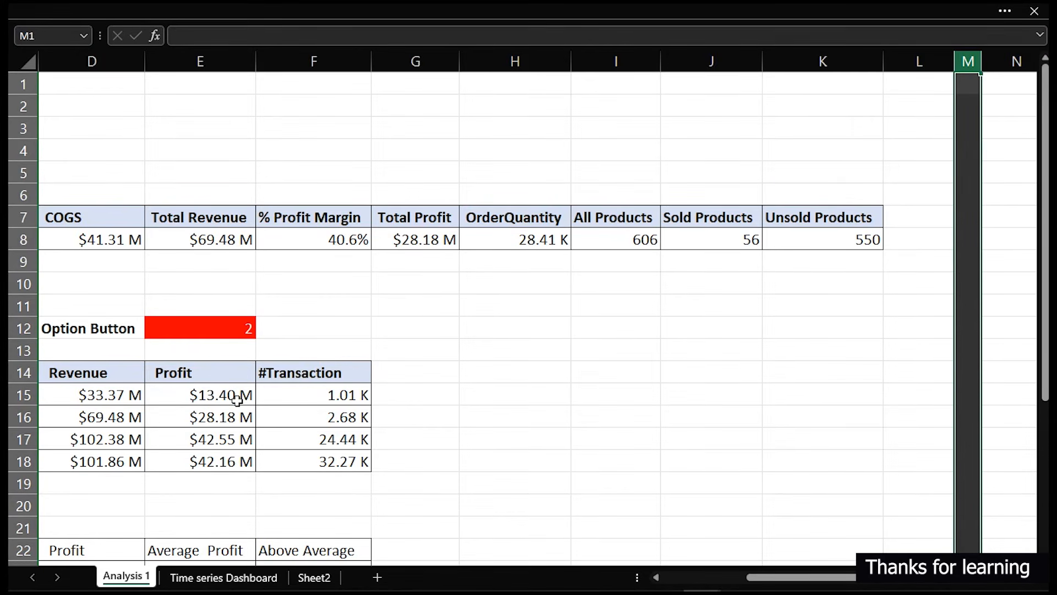
Copy the yearly Revenue, Profit and #Transaction pivot table in C14:F18 and paste it at O7.
scroll(429, 451, "down", 1)
left_click(389, 452)
left_click_drag(389, 451, 24, 413)
left_click_drag(132, 308, 464, 396)
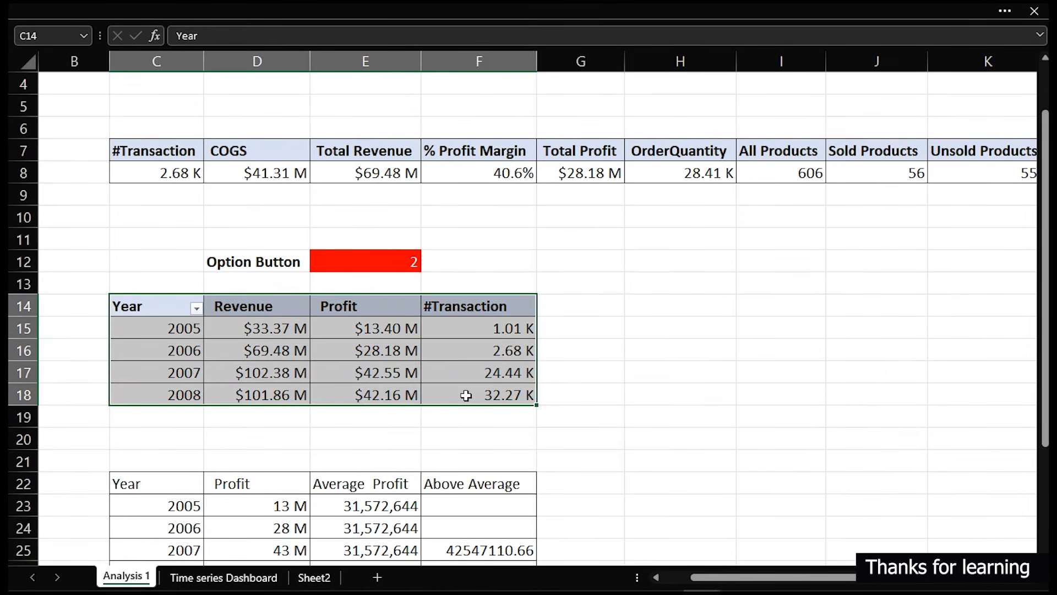
key("ctrl+c")
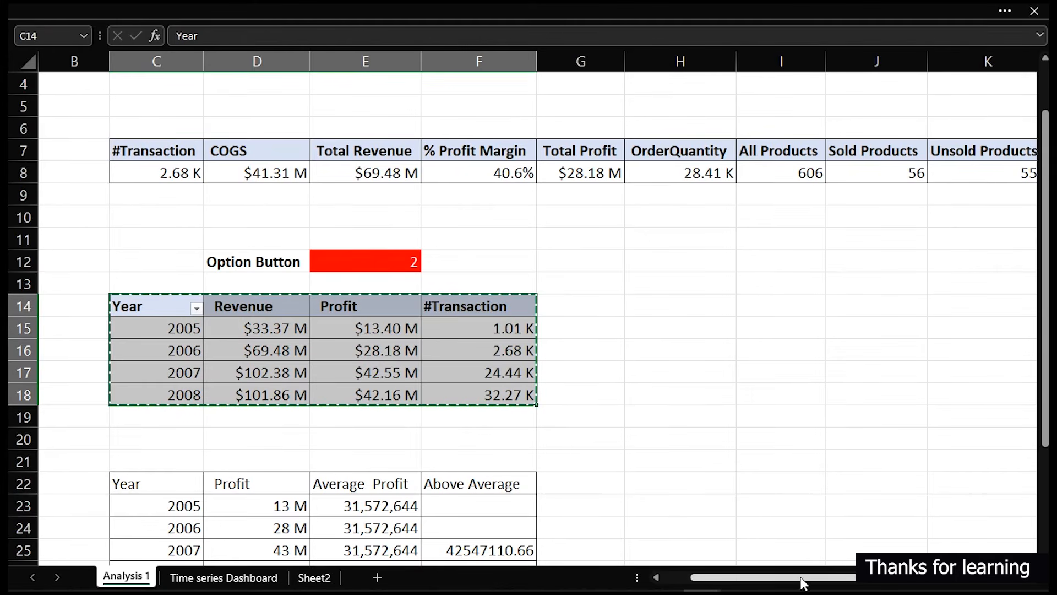
left_click_drag(801, 583, 821, 582)
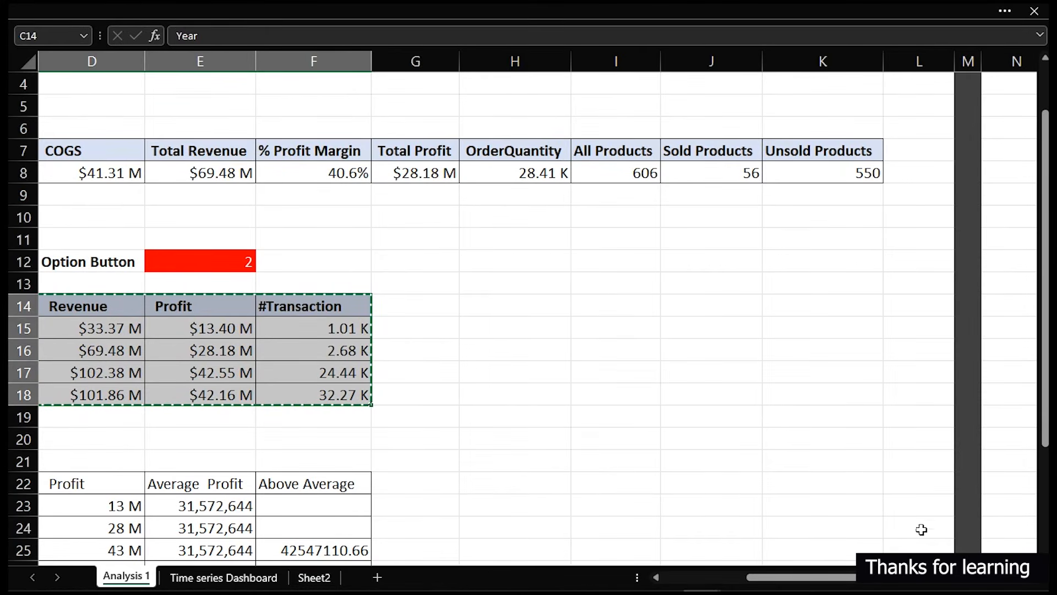
left_click(1007, 160)
key("Right")
key("Right")
key("Right")
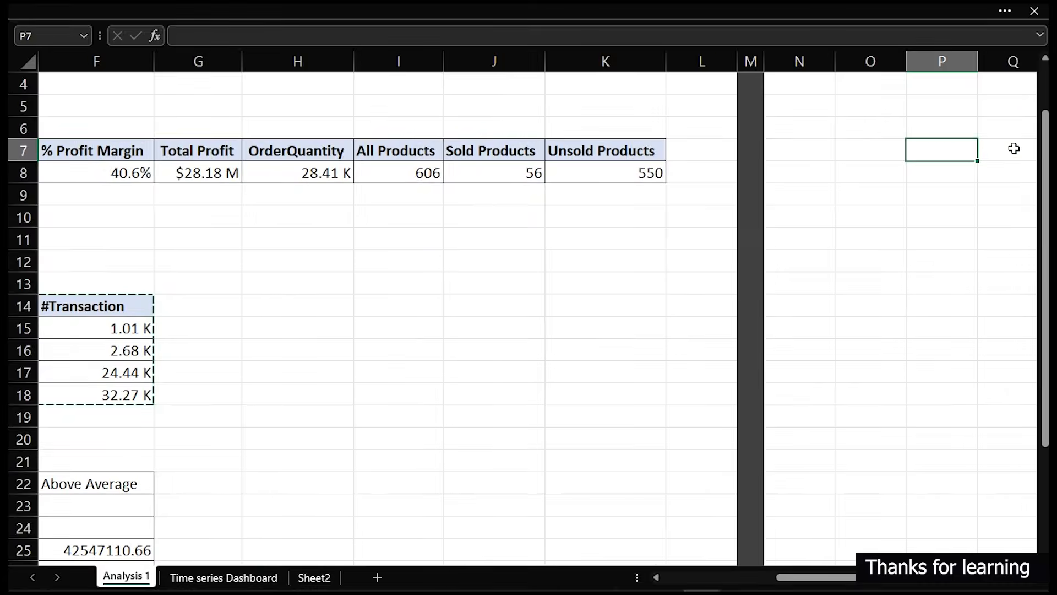
left_click(784, 152)
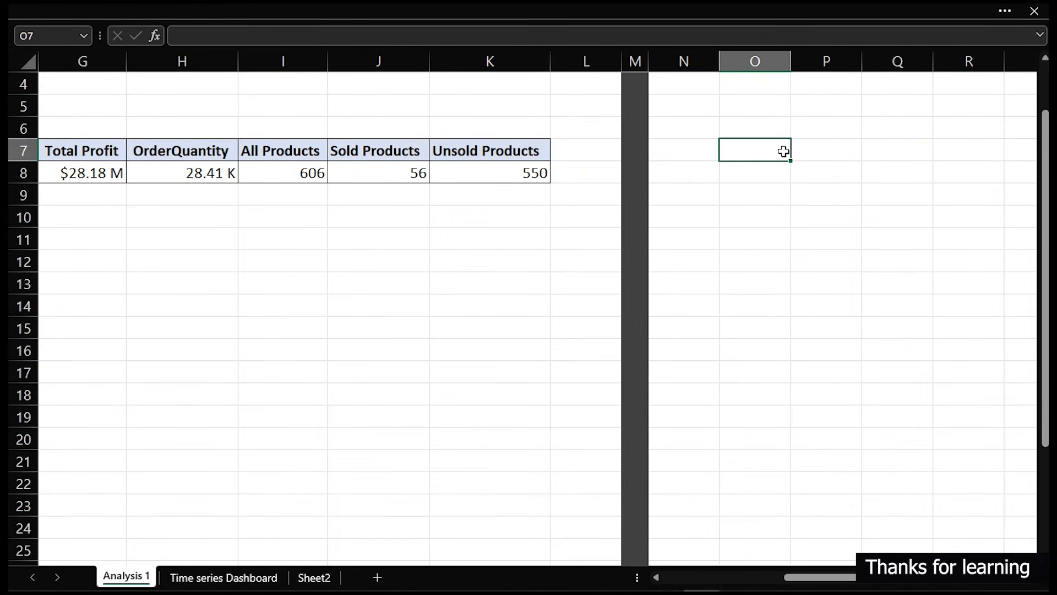
key("ctrl+v")
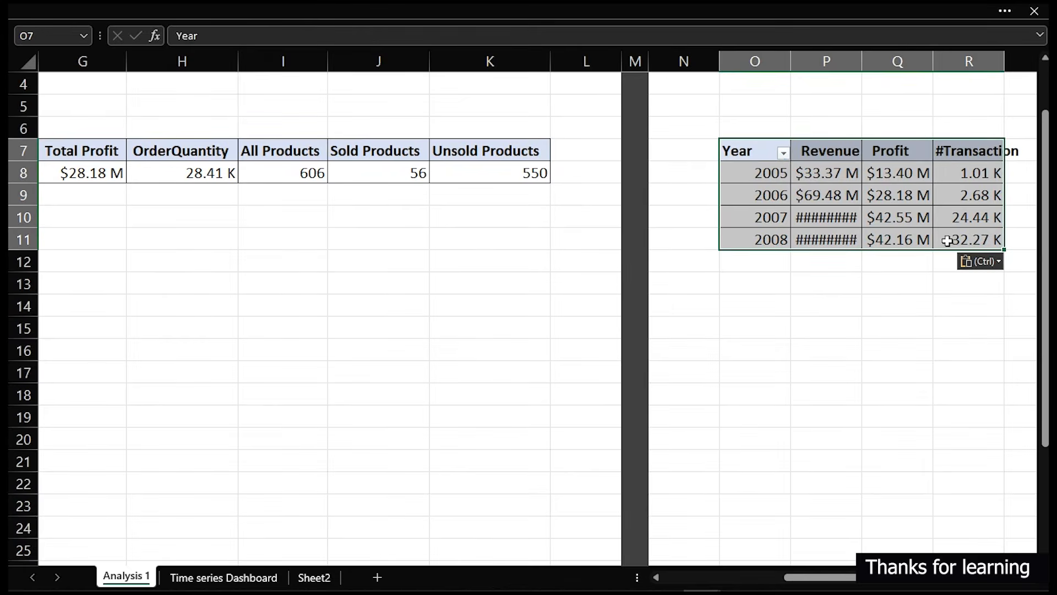
Connect the pasted pivot table at O7 to the Year slicer through its filter connections.
left_click(1013, 202)
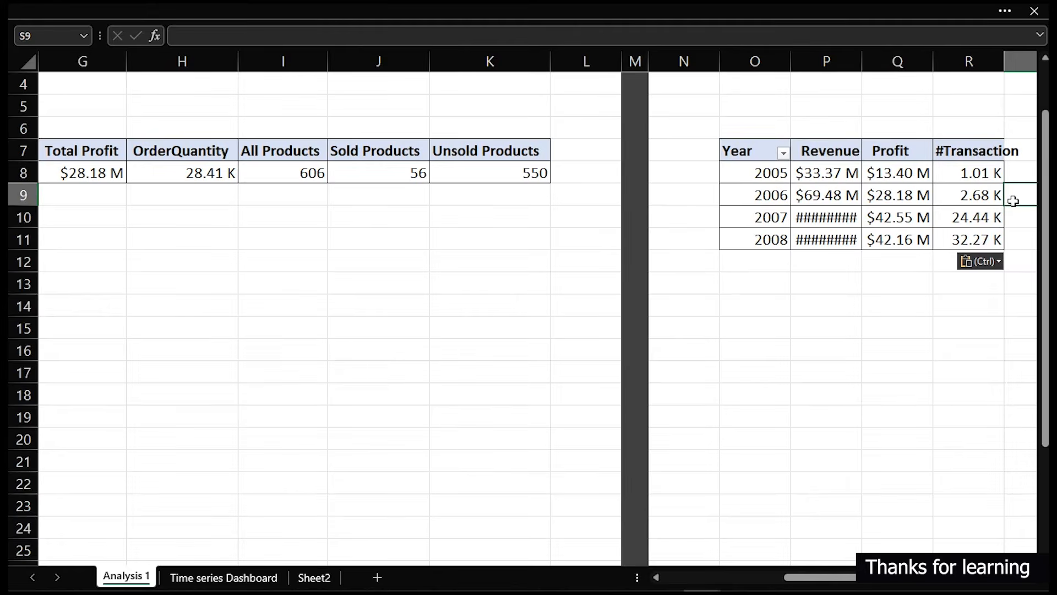
key("Right")
key("Right")
key("Right")
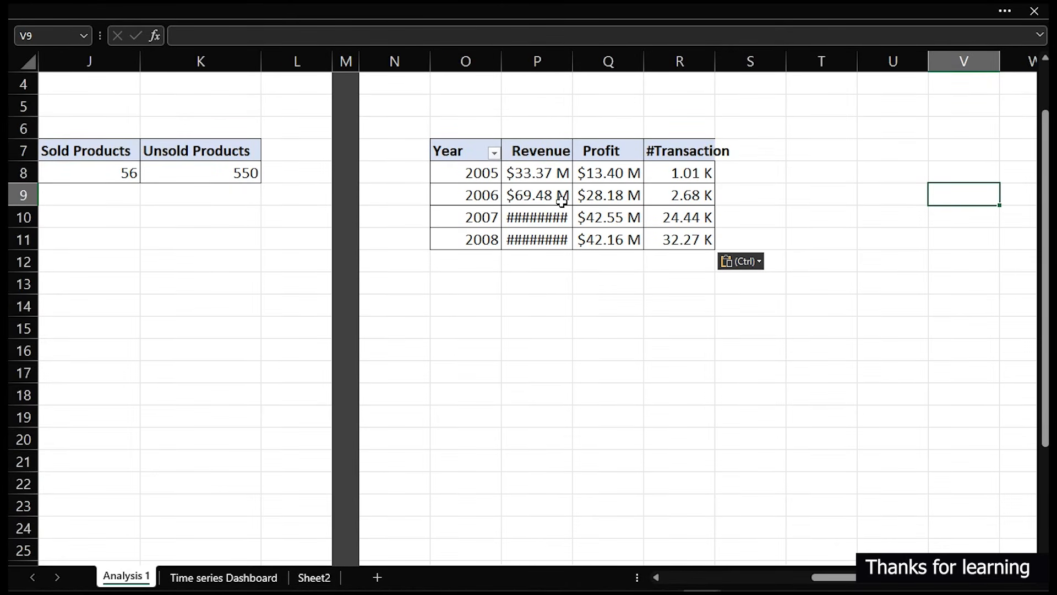
left_click(555, 203)
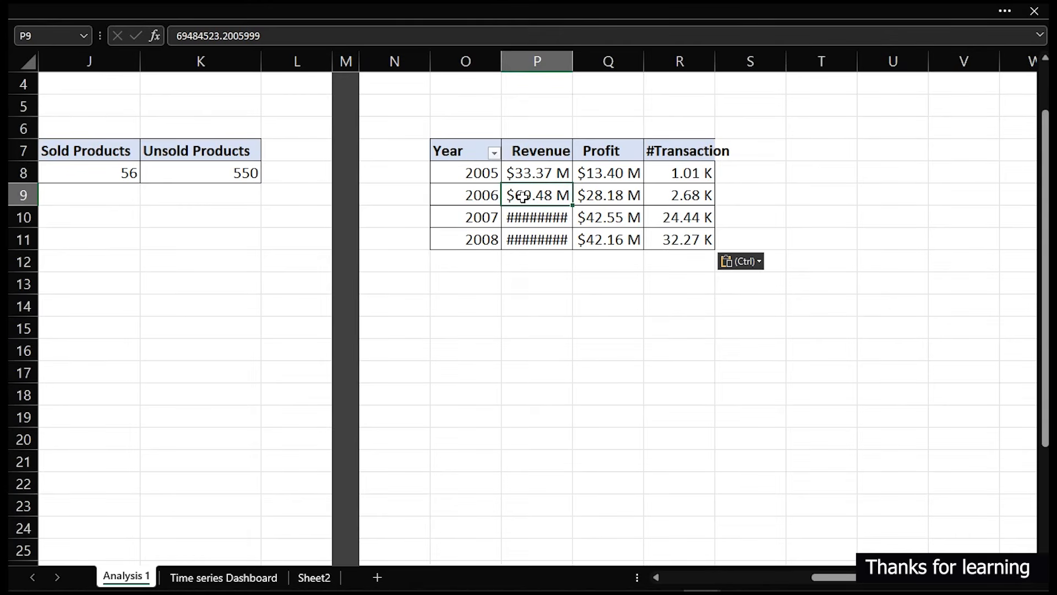
right_click(522, 197)
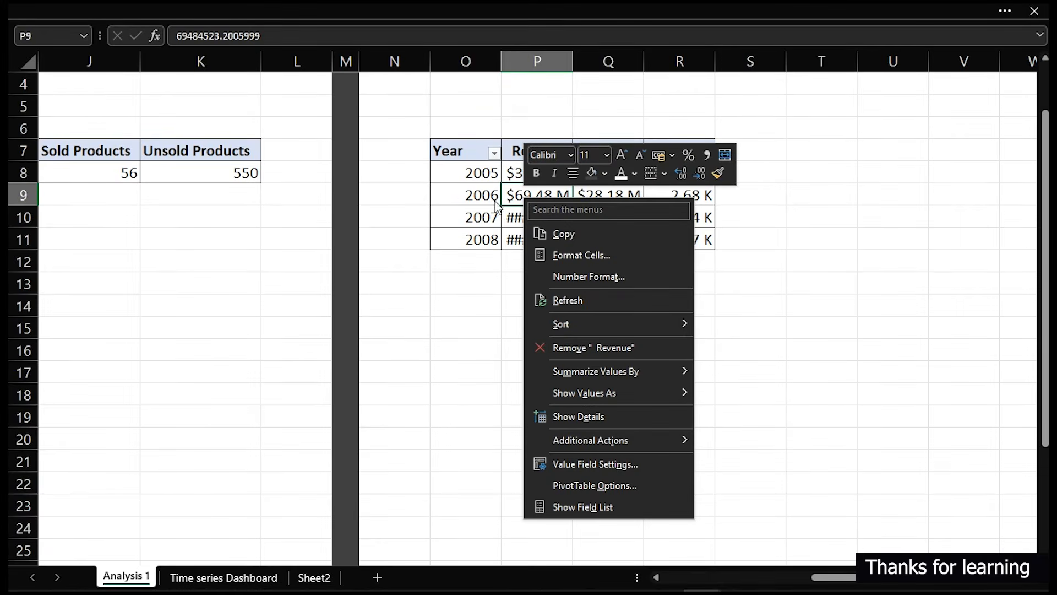
key("Escape")
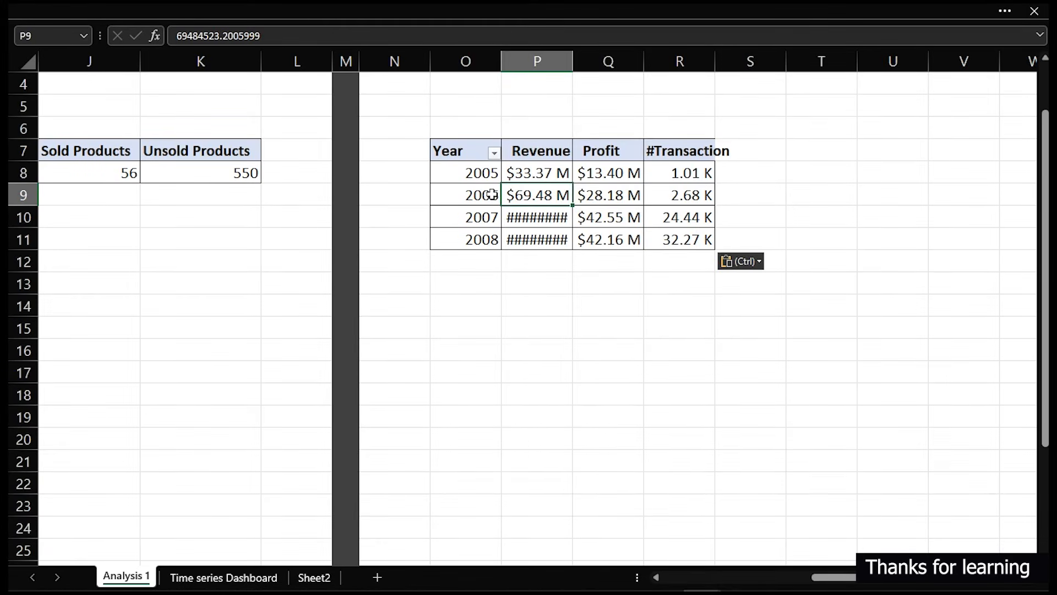
mouse_move(515, 197)
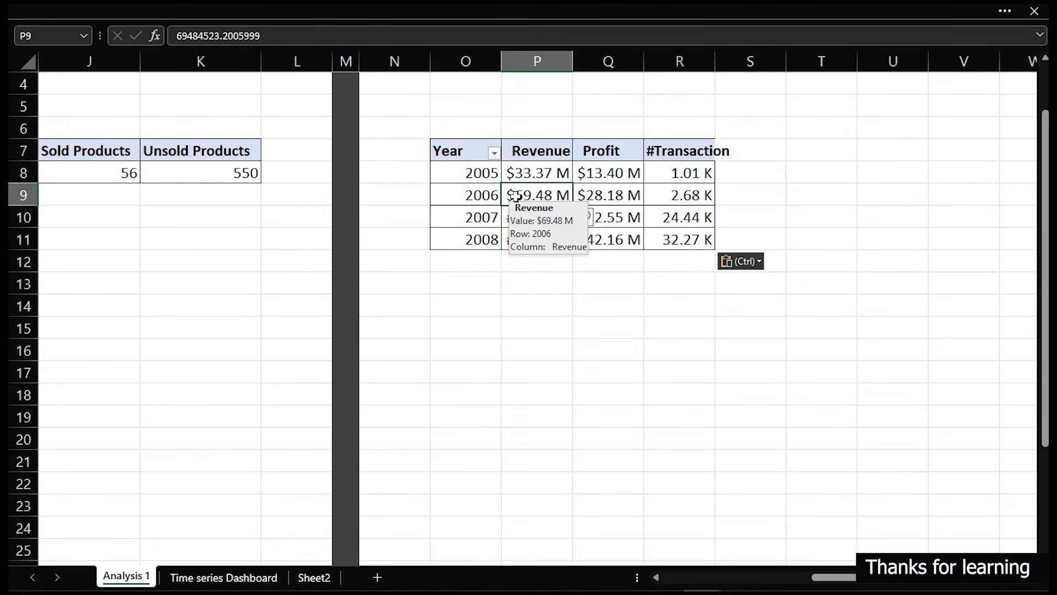
left_click(262, 3)
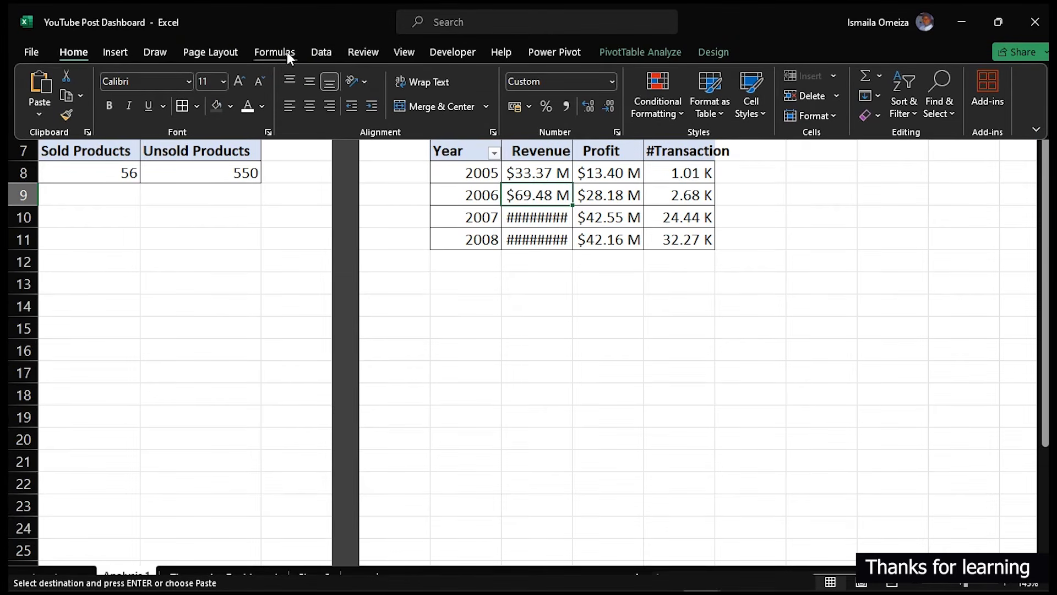
left_click(619, 52)
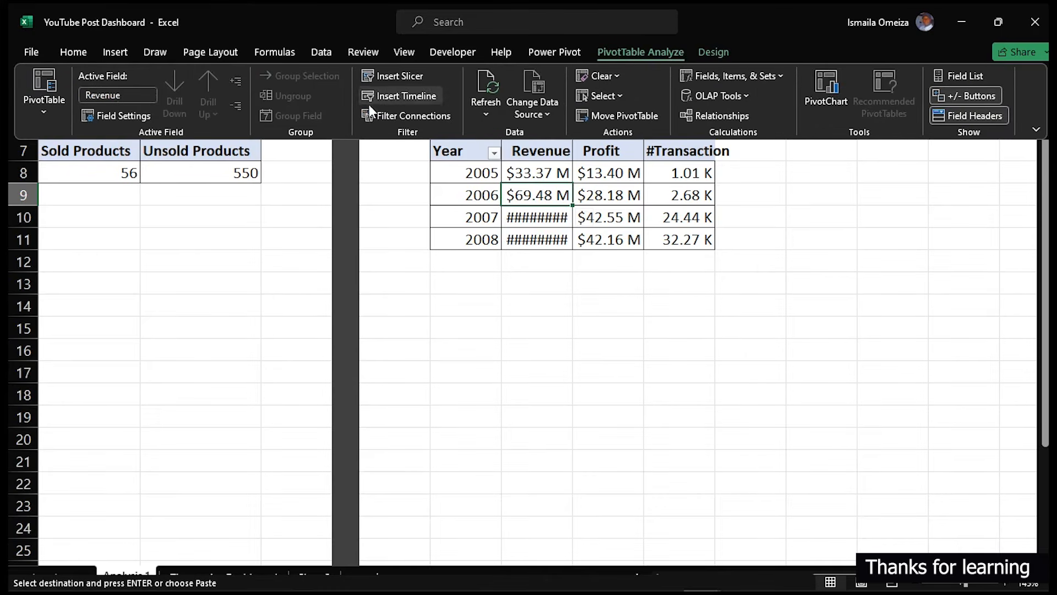
left_click(427, 113)
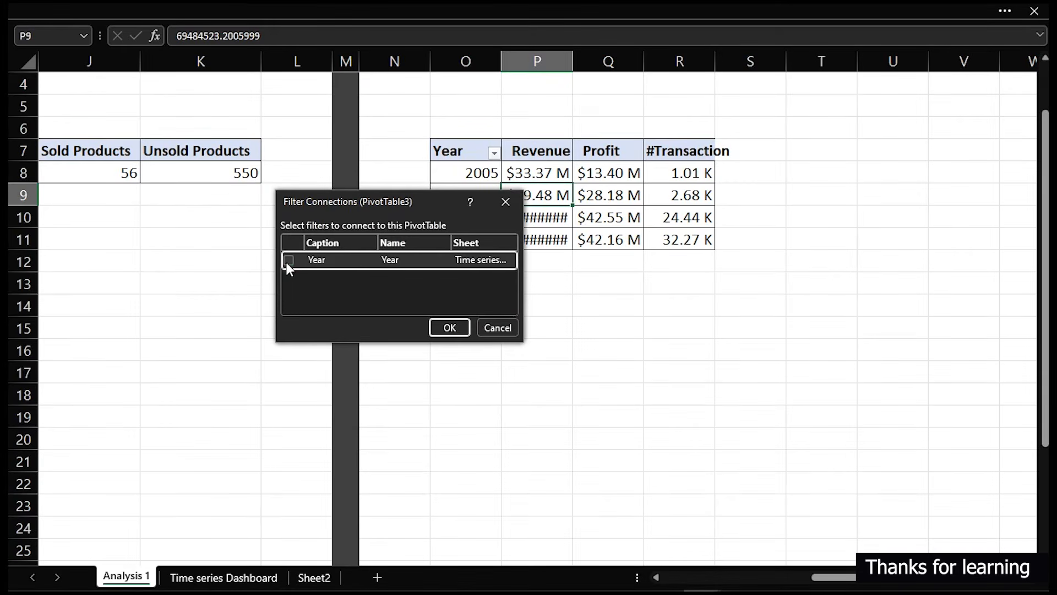
left_click(451, 333)
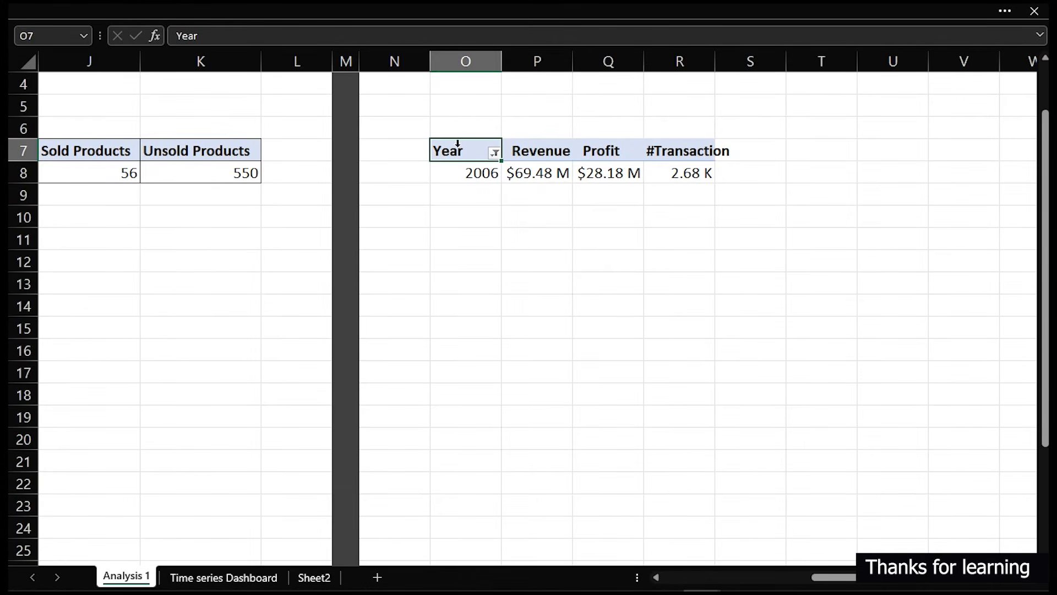
Duplicate the filtered pivot table in O7:R8 so that the copy starts at T7.
left_click_drag(458, 152, 682, 170)
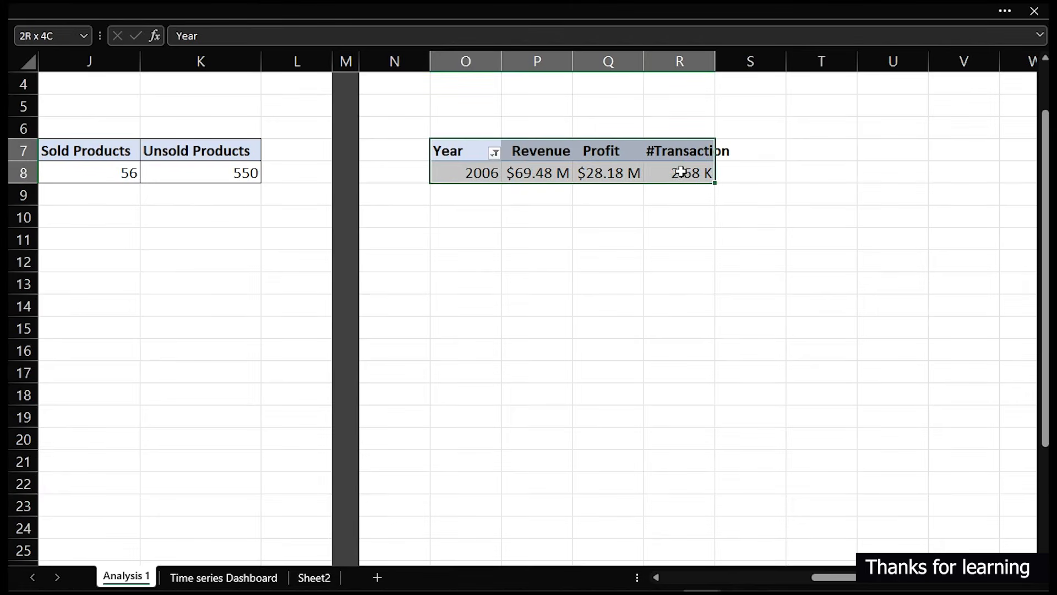
left_click(677, 173)
left_click_drag(455, 151, 694, 172)
left_click_drag(625, 185, 968, 182)
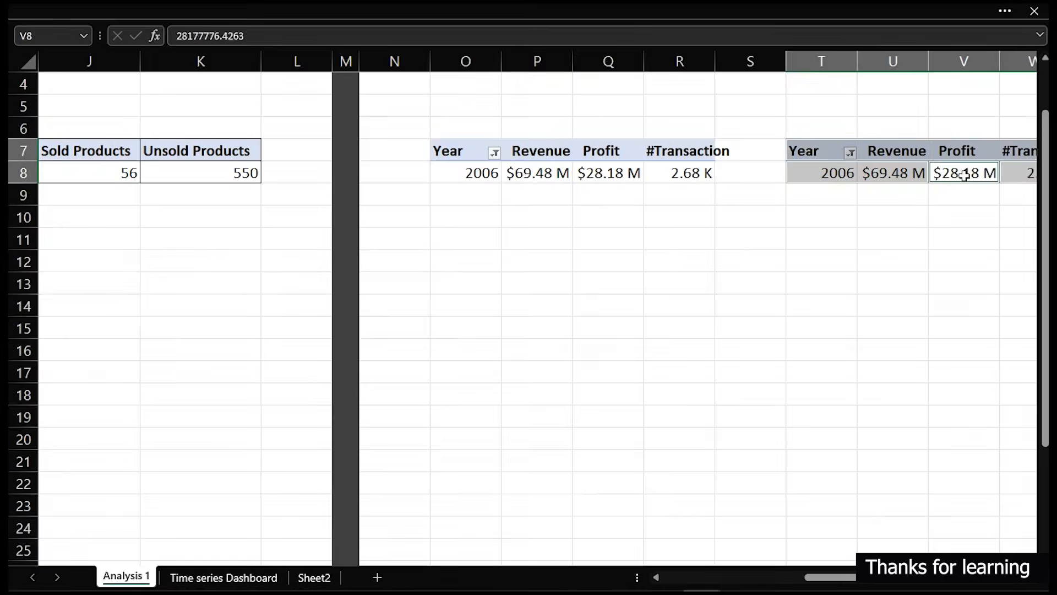
left_click(824, 197)
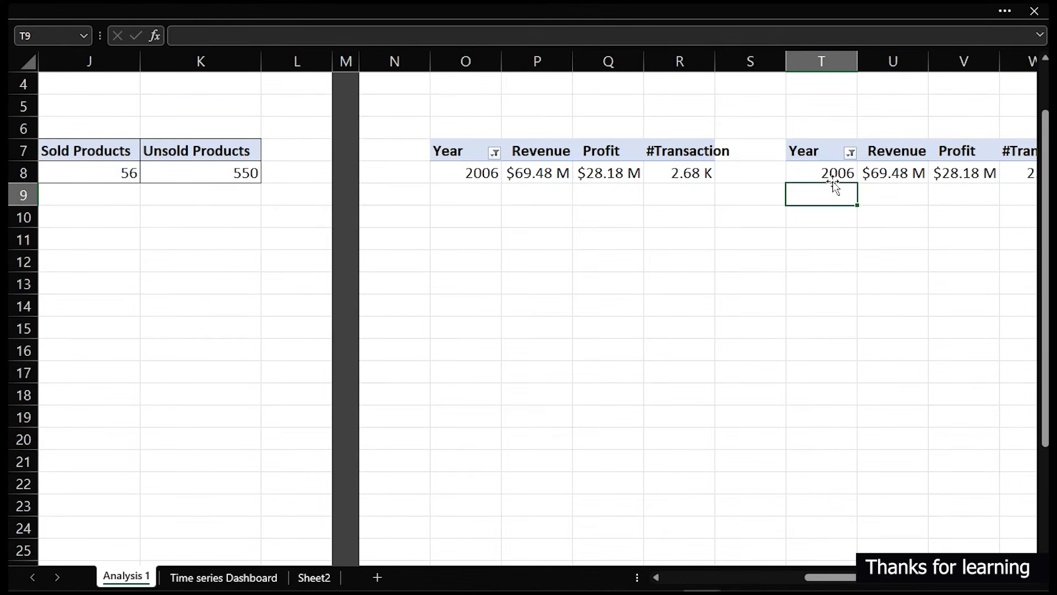
Disconnect the pivot table at O7 from the Year slicer and clear its Year filter.
left_click(591, 155)
left_click(584, 172)
left_click(421, 10)
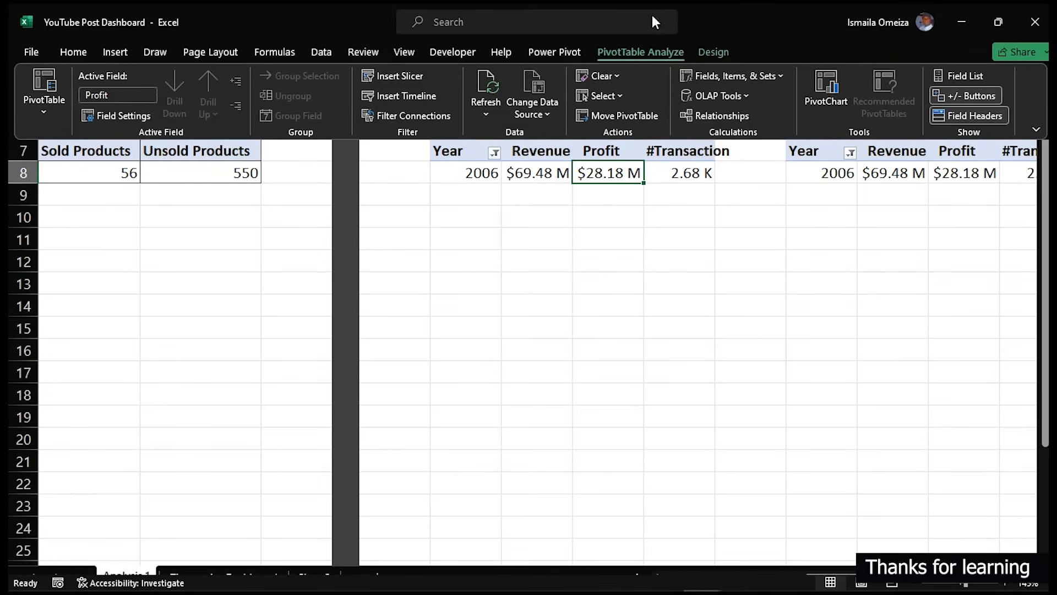
left_click(409, 117)
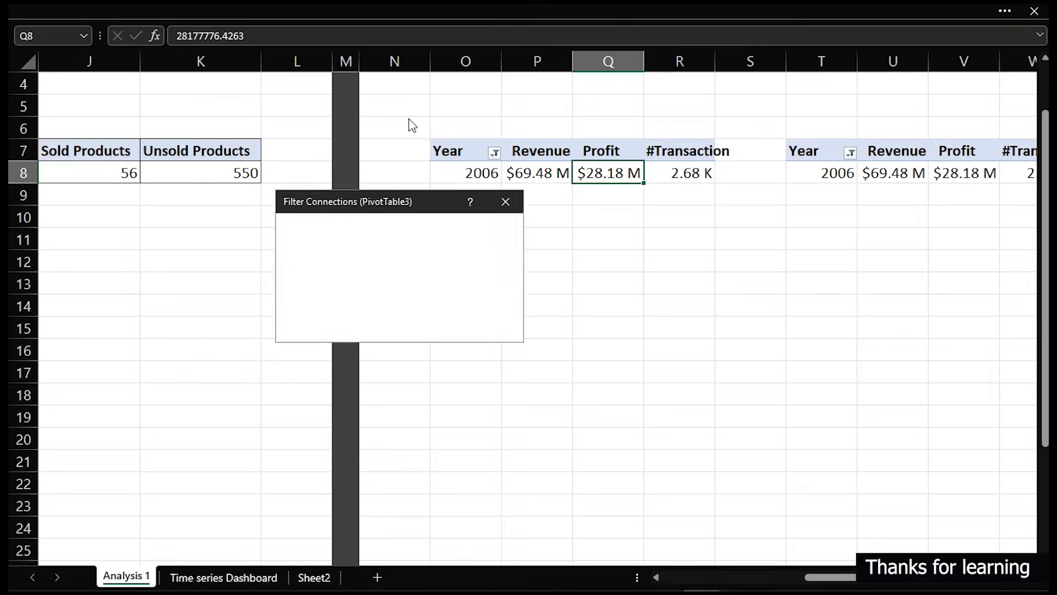
left_click(449, 328)
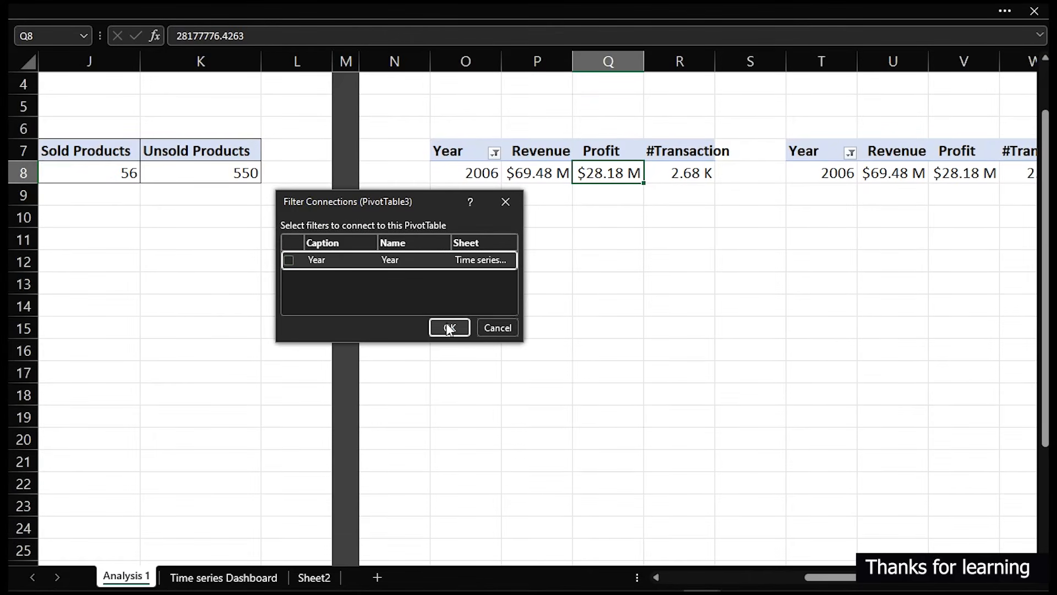
left_click(495, 152)
left_click(377, 247)
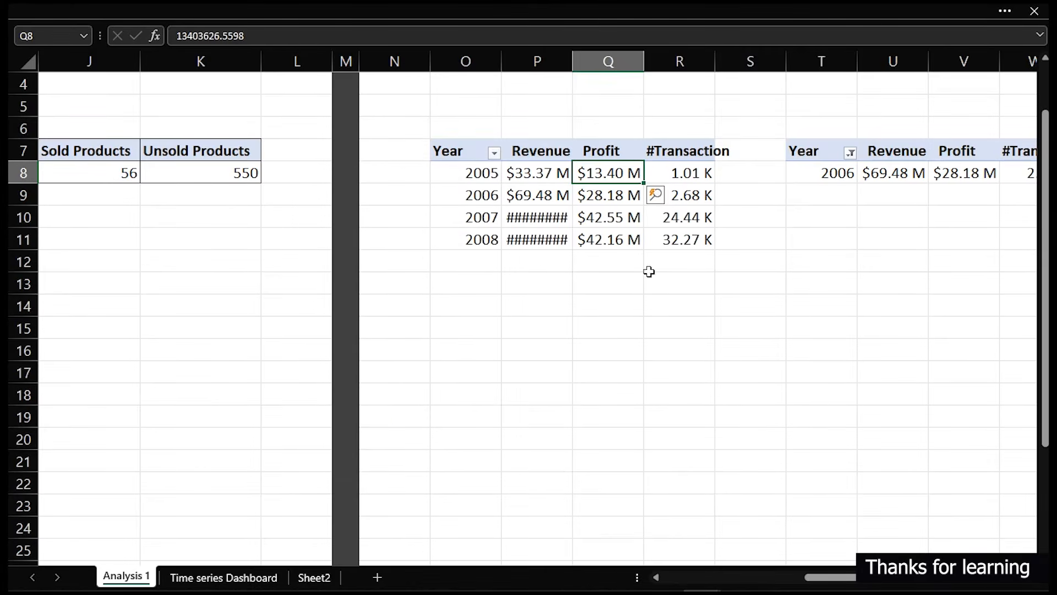
Remove the Revenue, Profit and #Transaction values from the pivot table at T7, leaving only Year in the rows.
left_click(883, 165)
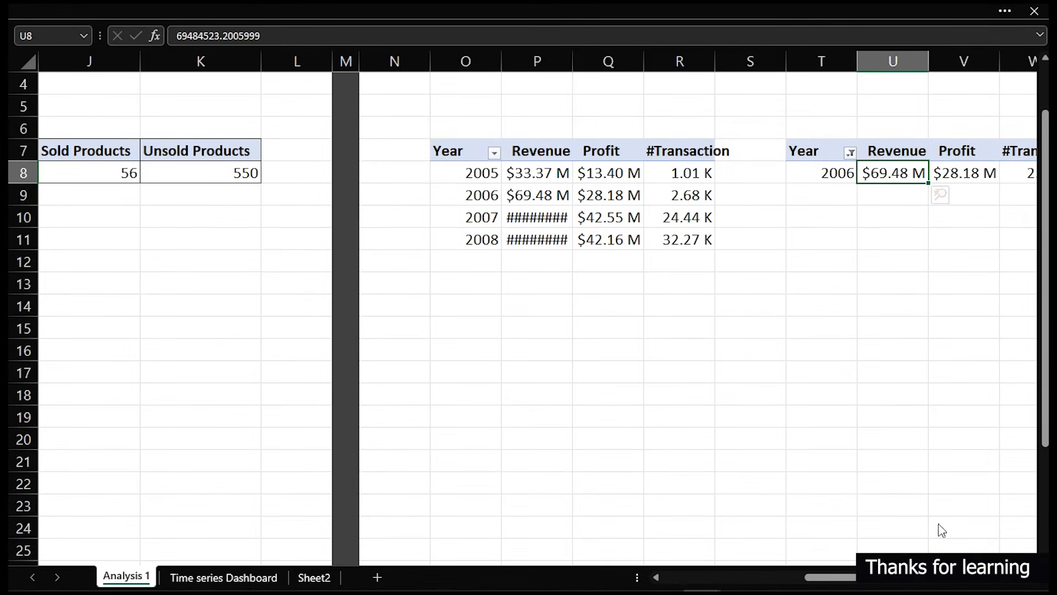
right_click(892, 177)
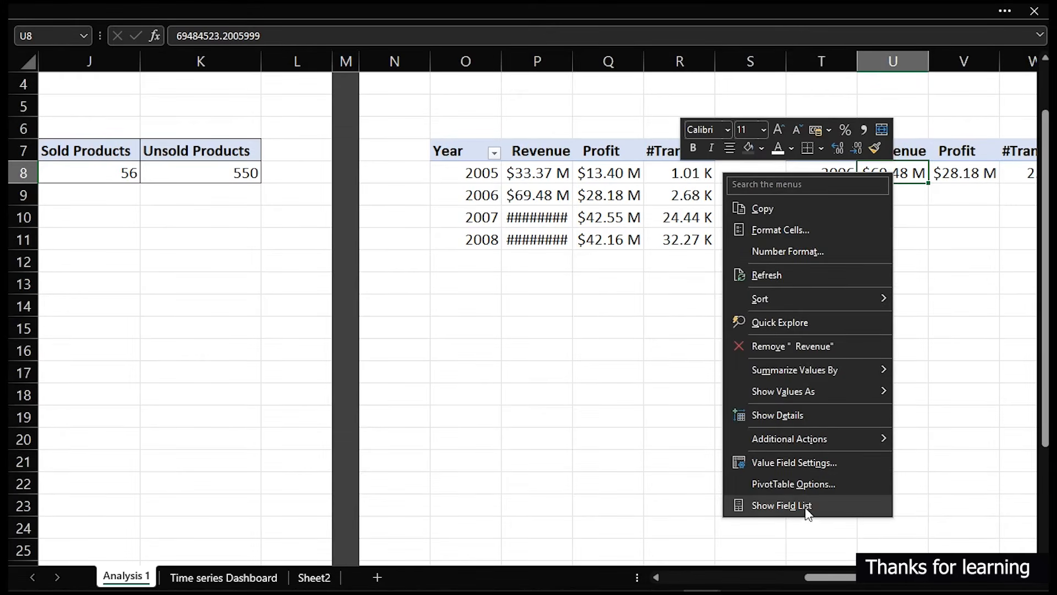
left_click(806, 507)
left_click_drag(958, 518, 676, 510)
left_click_drag(974, 502, 595, 490)
left_click_drag(957, 484, 670, 474)
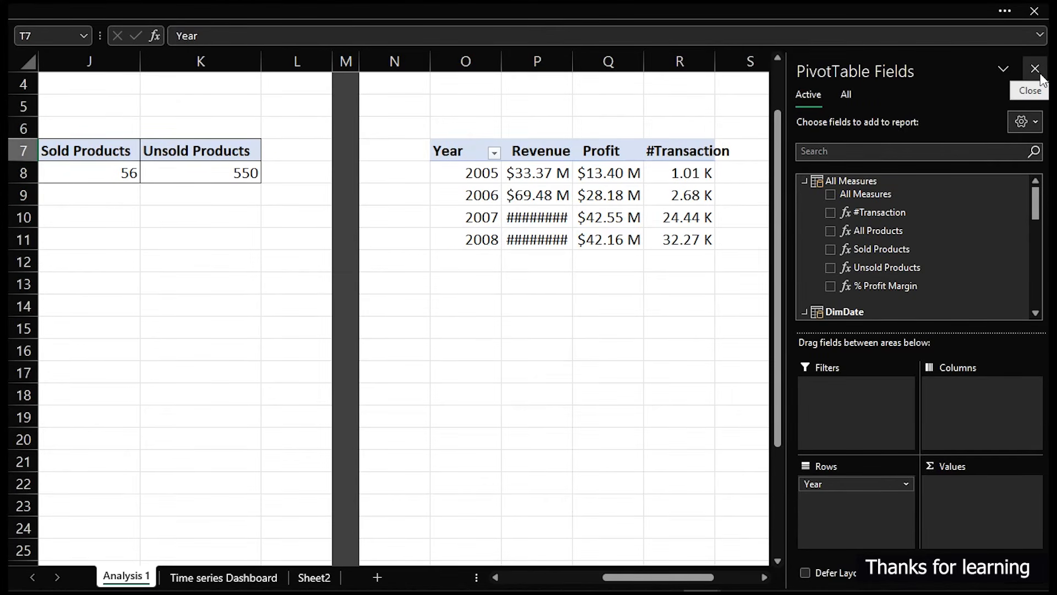
left_click(579, 305)
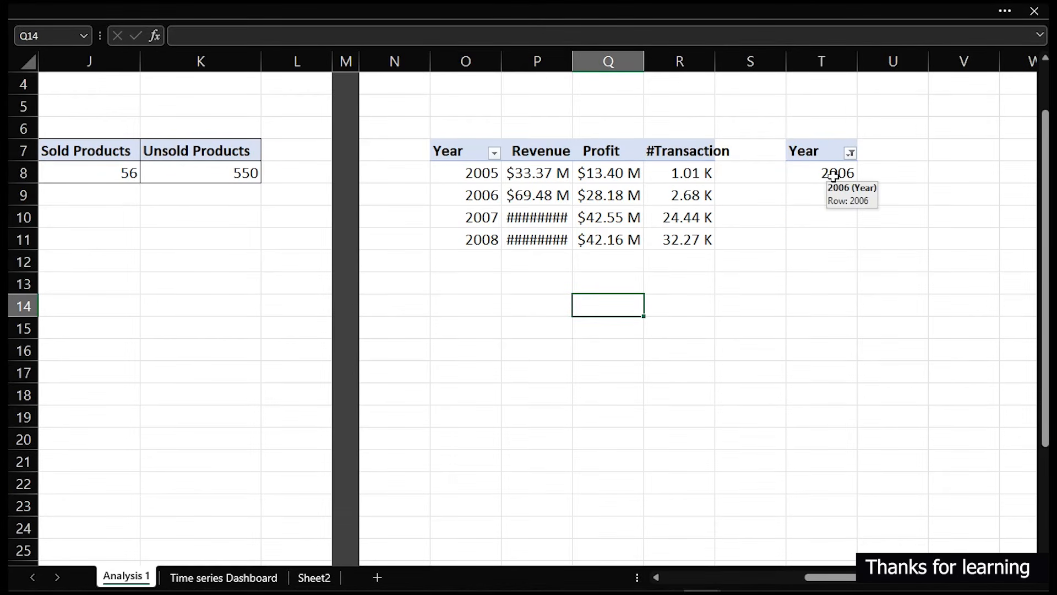
Widen column P enough to display the full revenue amounts.
left_click(936, 457)
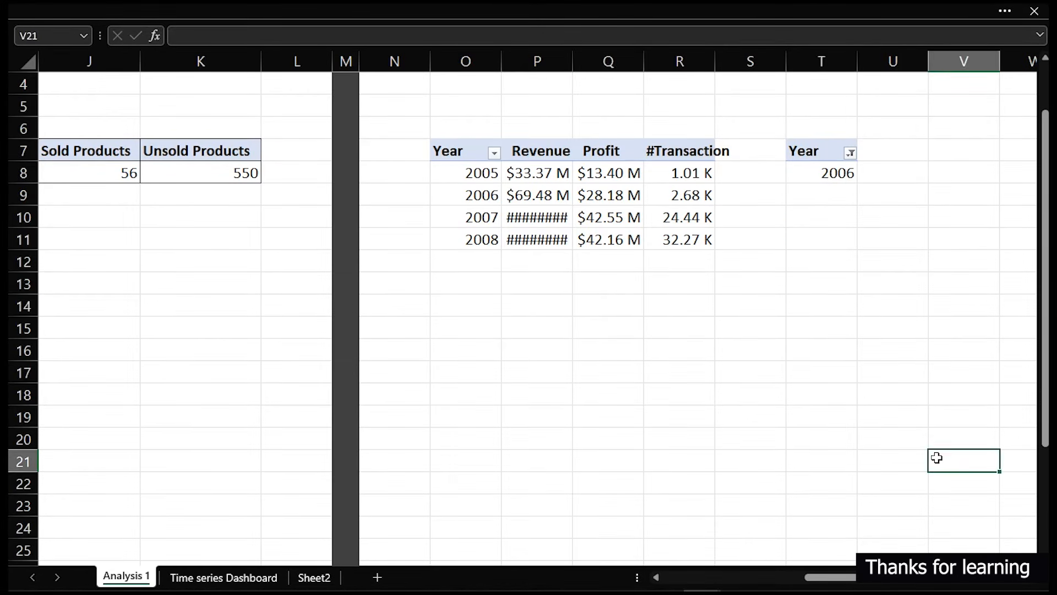
key("Right")
key("Right")
key("Right")
key("Right")
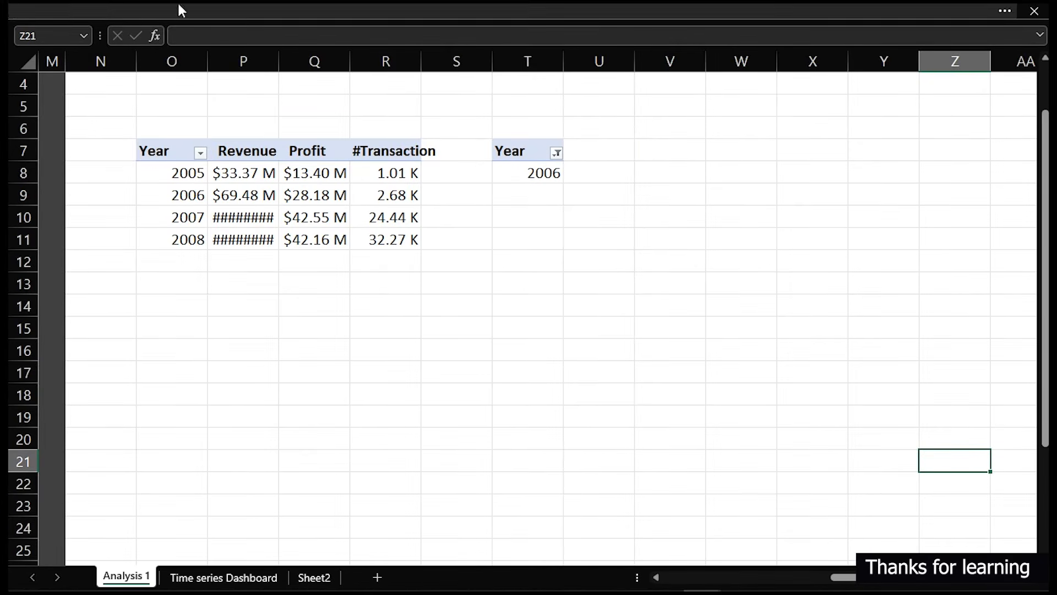
left_click_drag(279, 59, 287, 59)
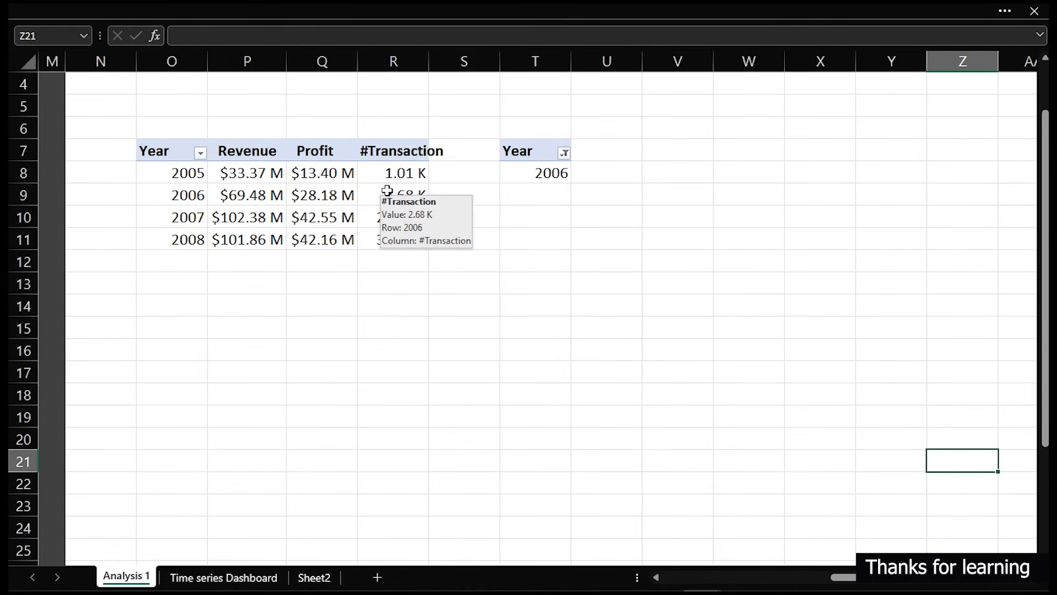
Move the filtered Year-only pivot table from T7 to R16.
left_click(544, 151)
left_click_drag(549, 150, 357, 370)
left_click(404, 240)
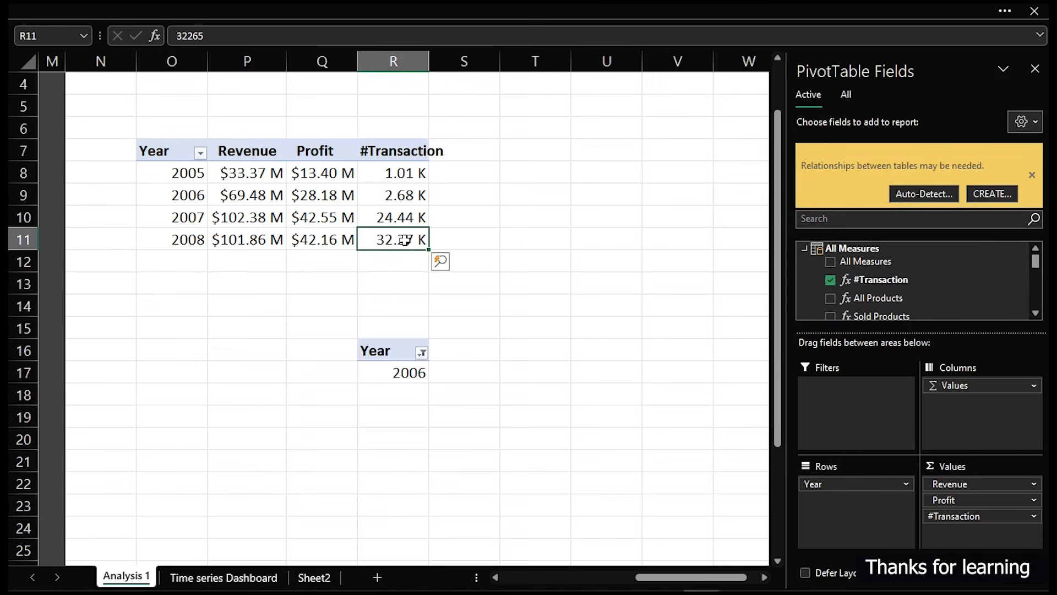
mouse_move(405, 240)
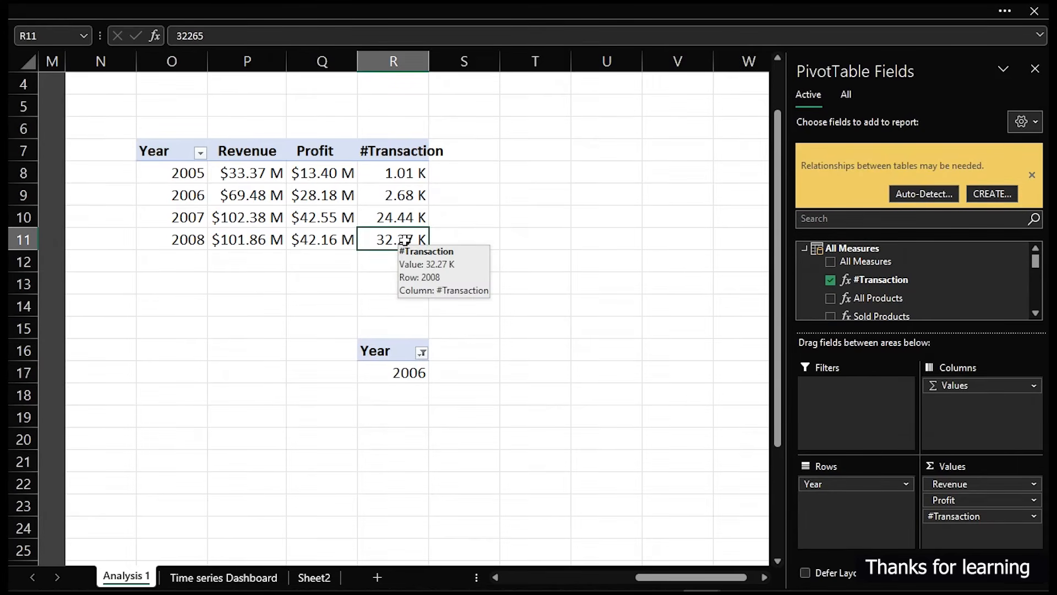
Check the Time series Dashboard sheet, and move the filtered Year-only pivot table on Analysis 1 to U13.
left_click(251, 578)
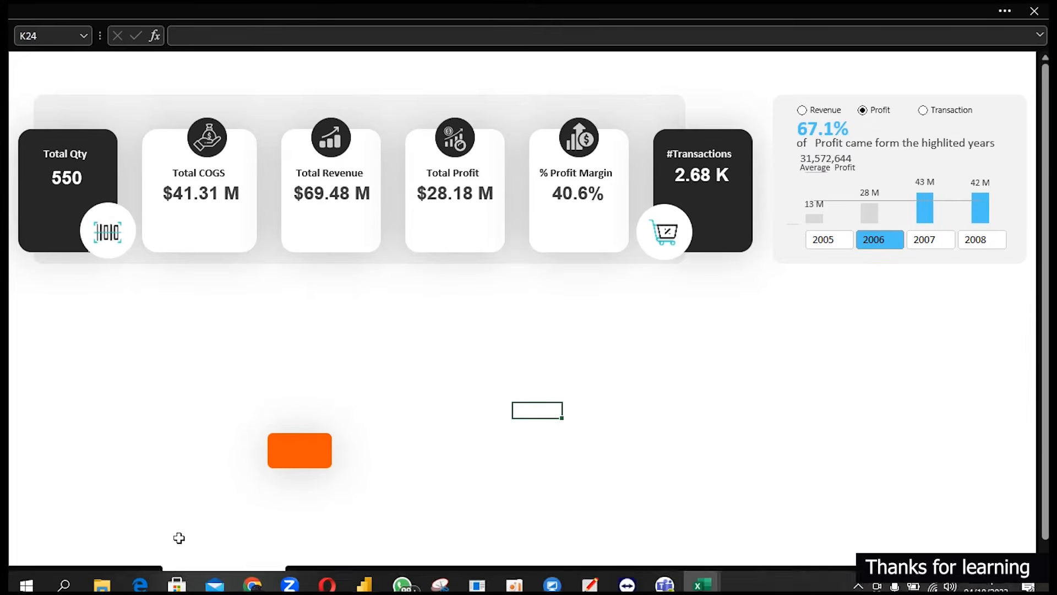
left_click(142, 575)
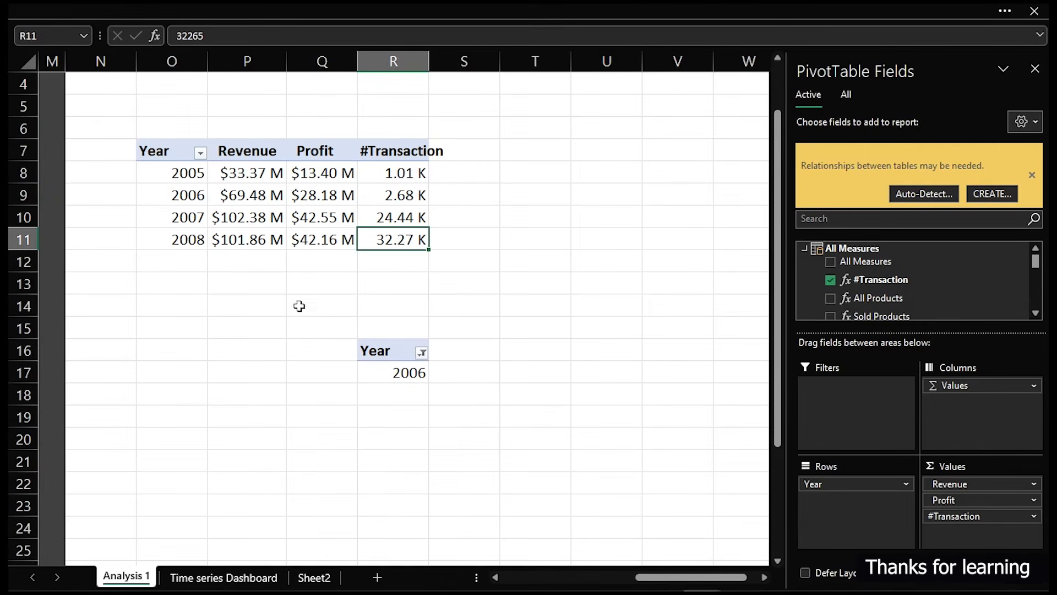
left_click_drag(389, 359, 603, 312)
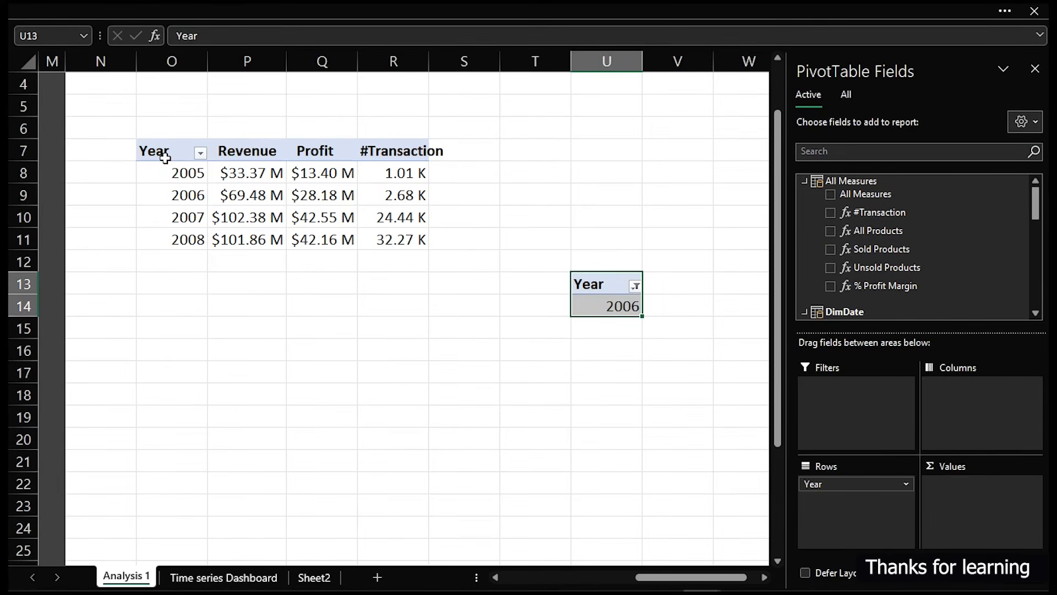
Delete columns O to R on Analysis 1, which hold the yearly Revenue, Profit and #Transaction pivot table.
left_click_drag(161, 150, 391, 240)
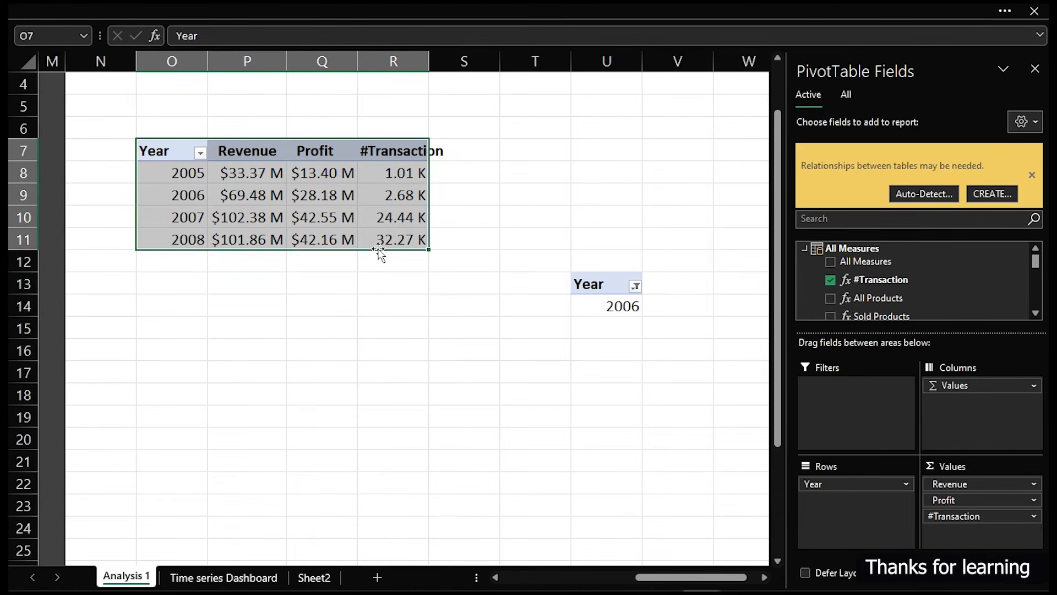
right_click(377, 234)
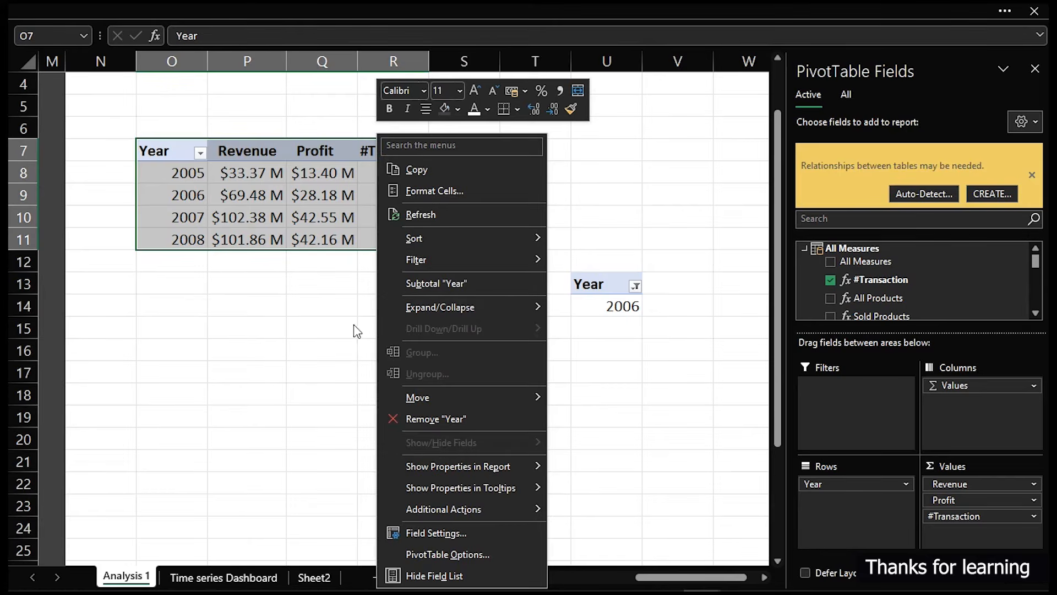
key("Escape")
left_click_drag(159, 58, 399, 70)
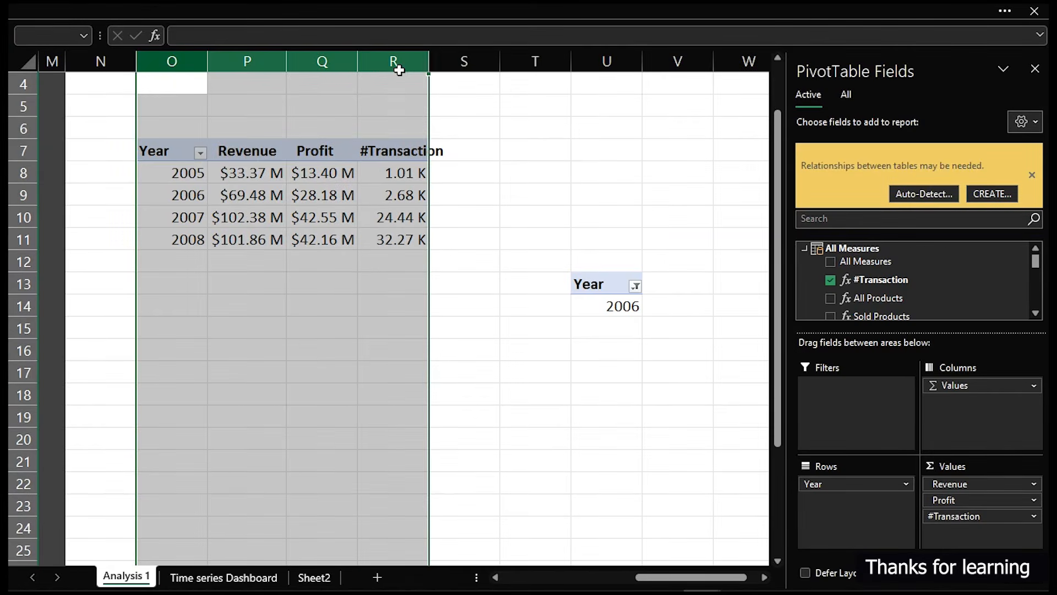
scroll(339, 408, "down", 13)
scroll(331, 427, "down", 10)
scroll(331, 427, "up", 20)
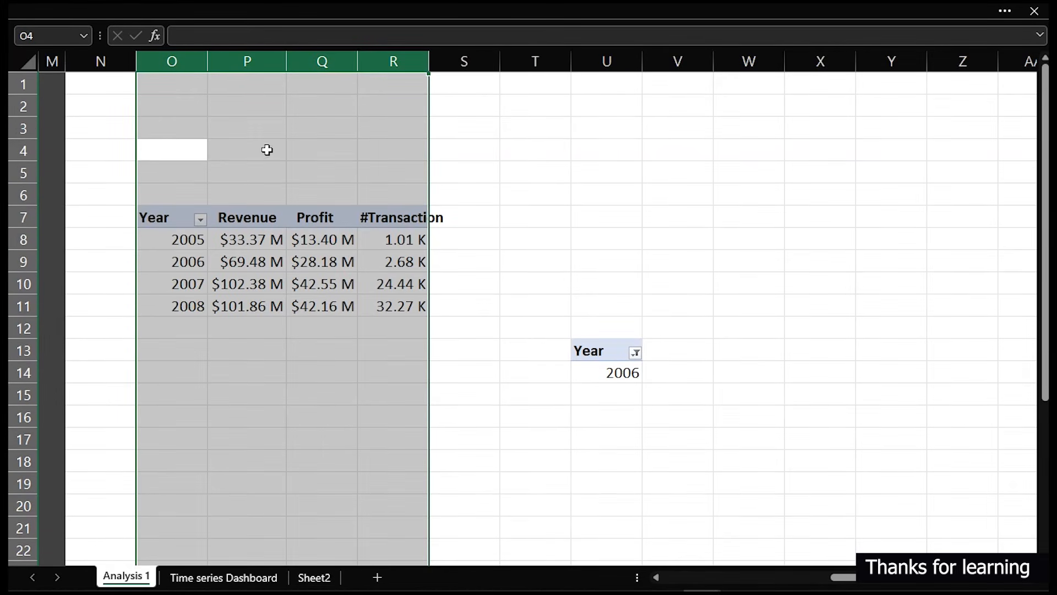
right_click(249, 62)
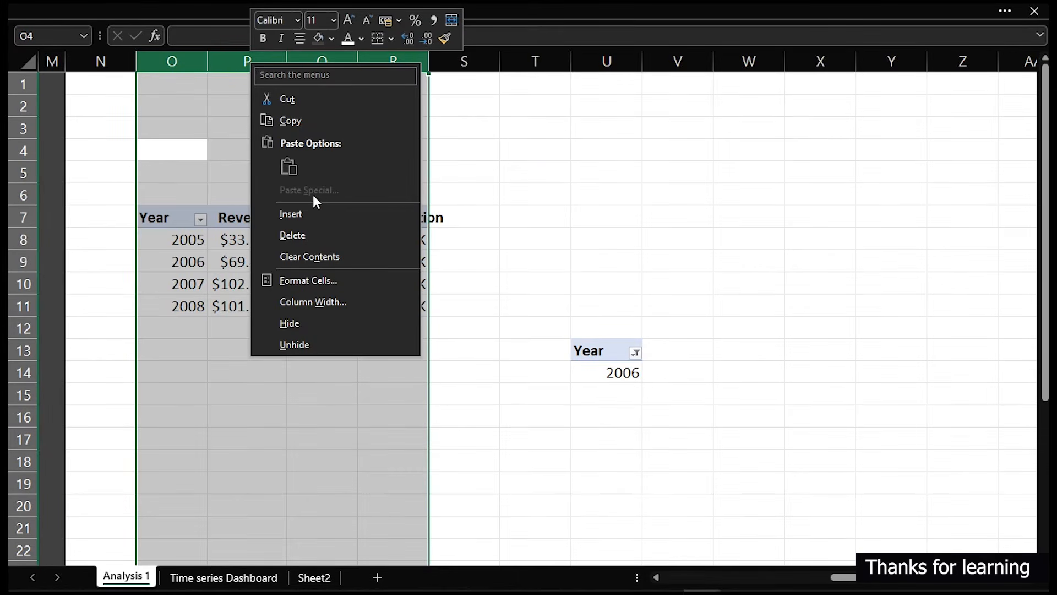
left_click(297, 239)
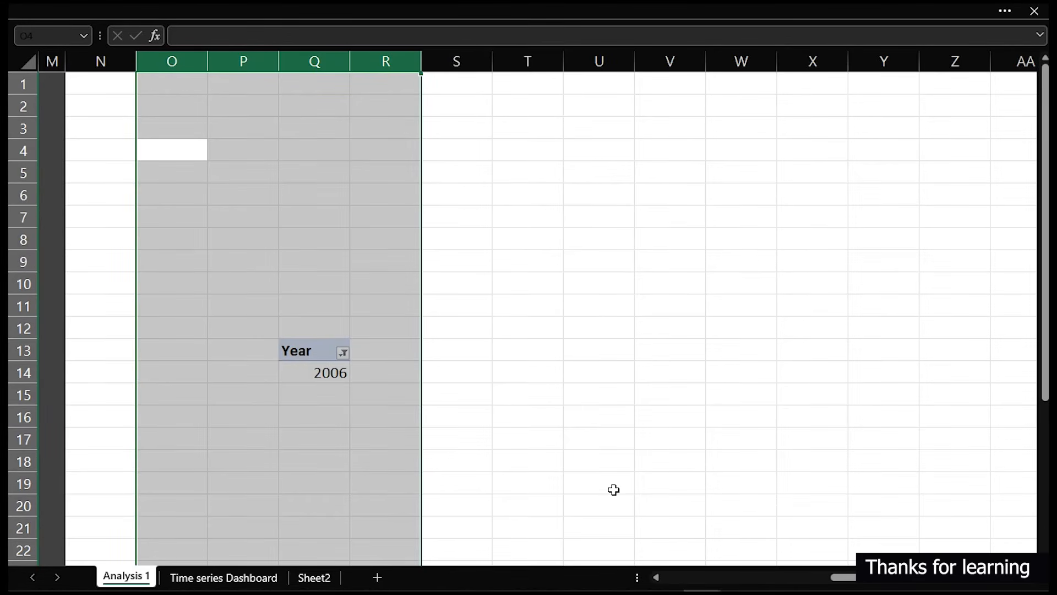
left_click(728, 546)
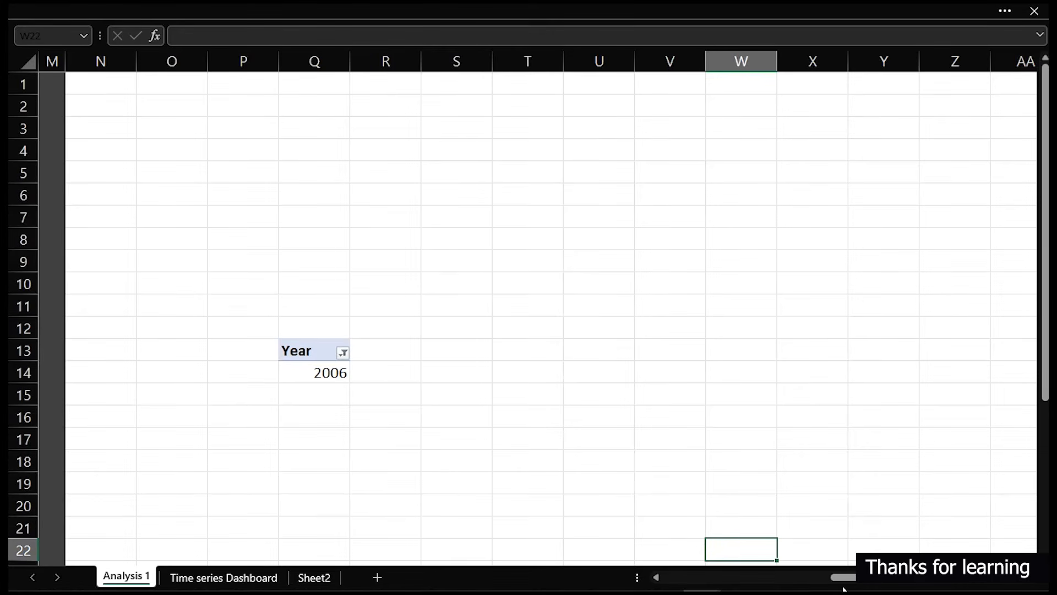
Copy the measures pivot table in C7:K8, from #Transaction to Unsold Products, to O7.
left_click_drag(833, 580, 679, 579)
left_click_drag(138, 220, 945, 243)
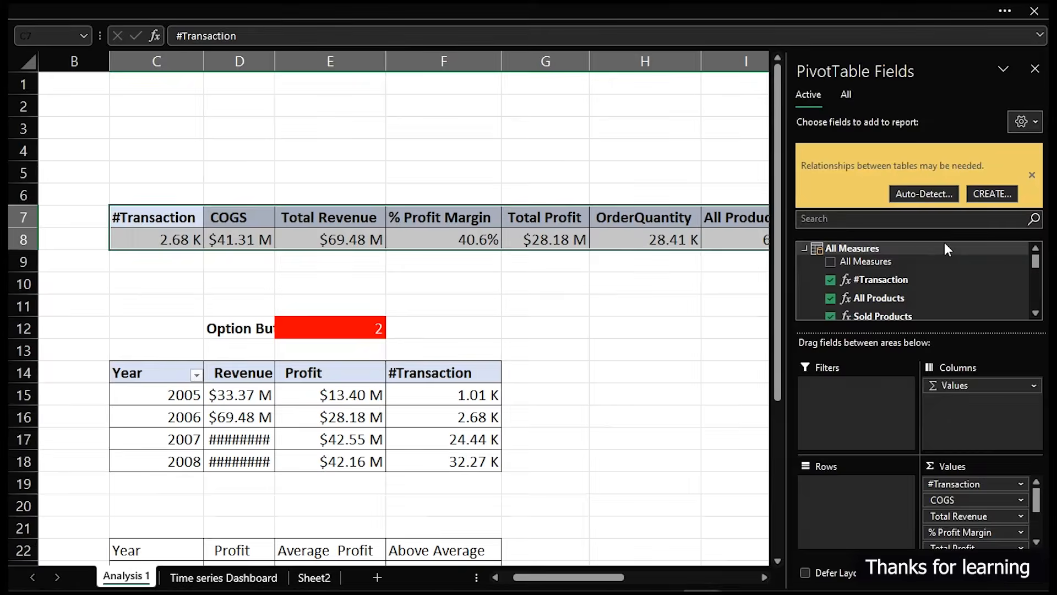
key("ctrl+c")
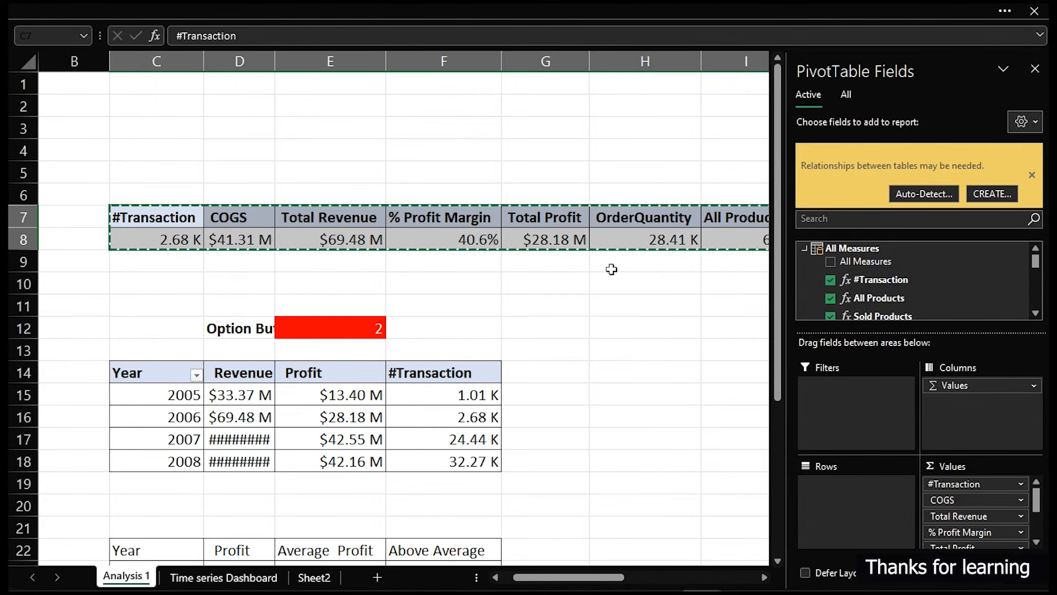
left_click(678, 576)
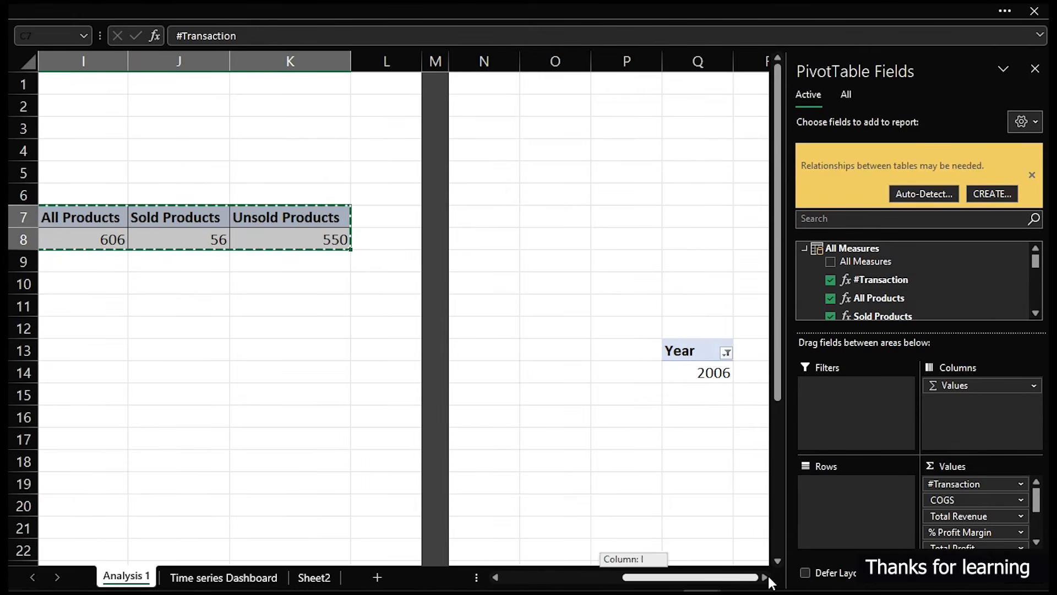
left_click(563, 214)
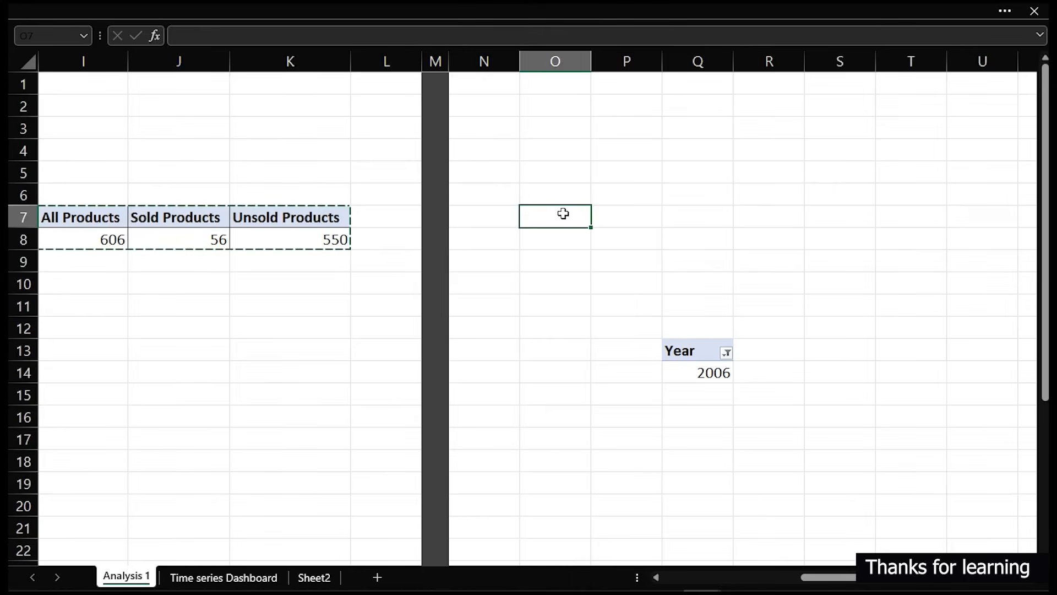
key("ctrl+v")
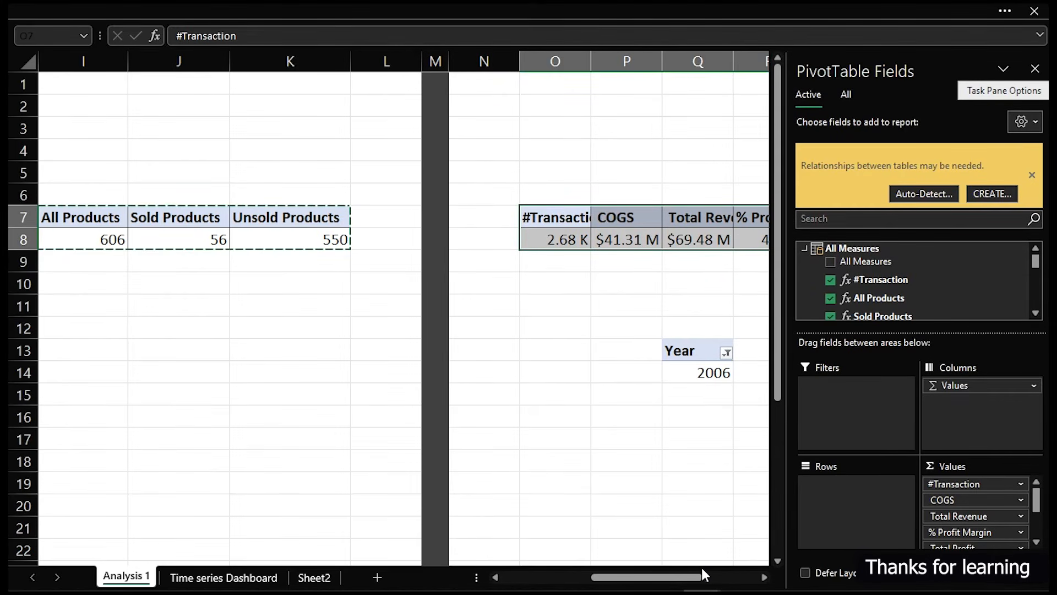
Remove All Products, Sold Products and Unsold Products from the values of the pivot table at O7.
left_click_drag(689, 577, 762, 586)
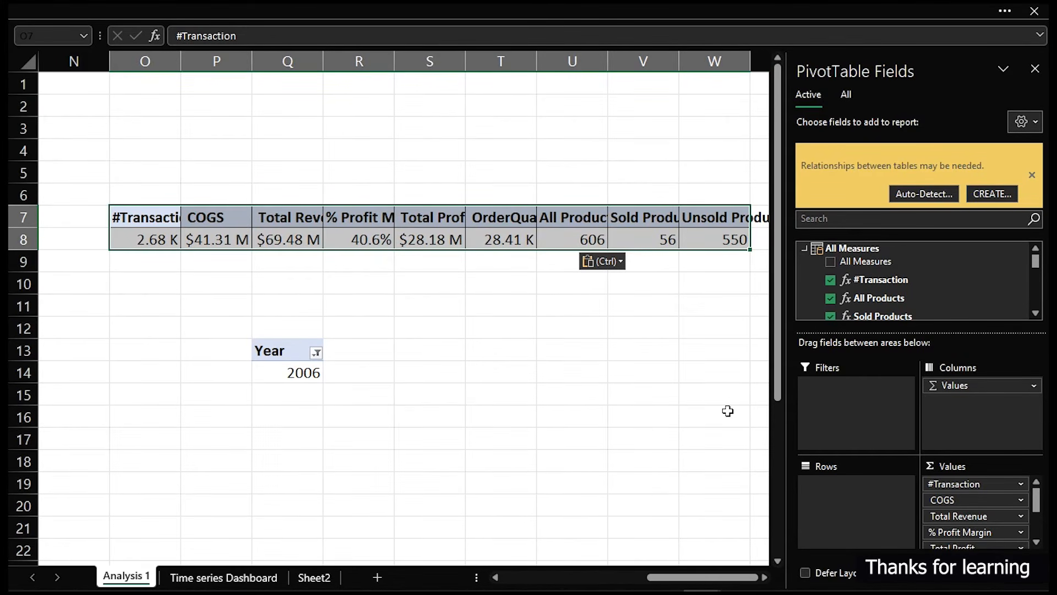
scroll(974, 526, "down", 3)
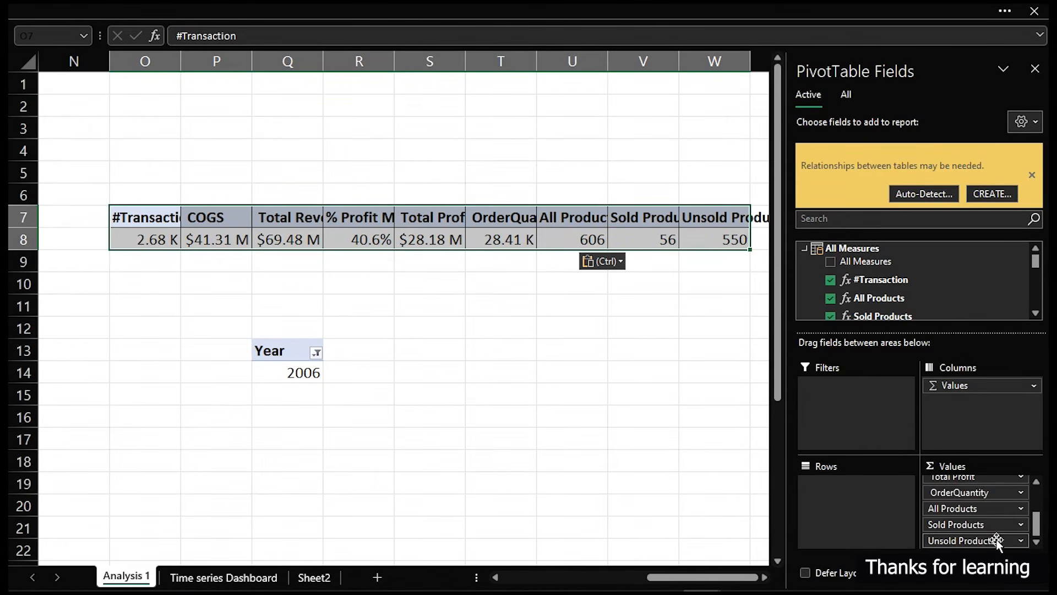
left_click_drag(975, 526, 703, 510)
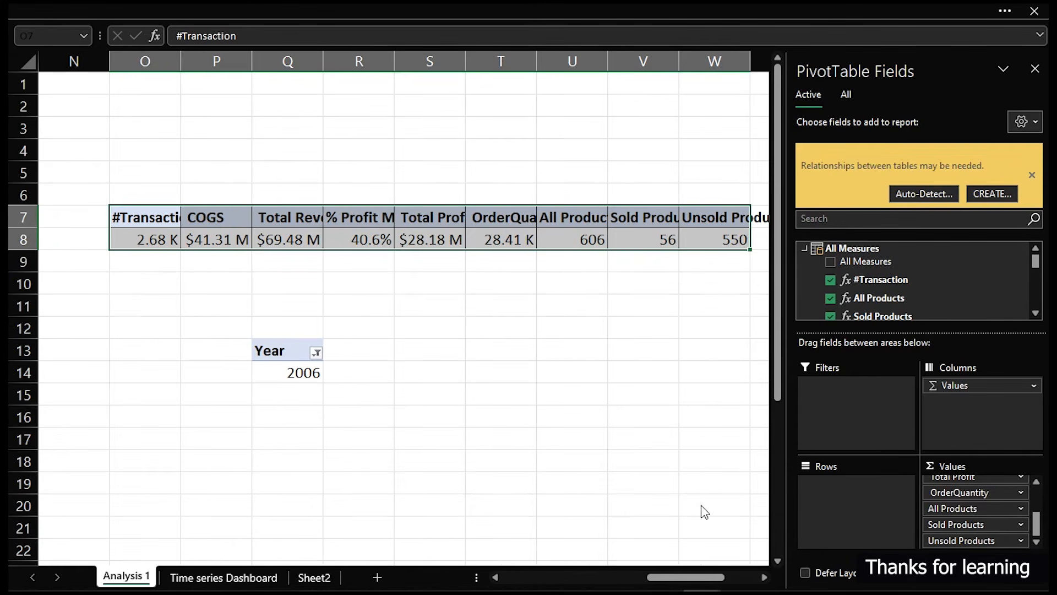
left_click_drag(964, 540, 720, 529)
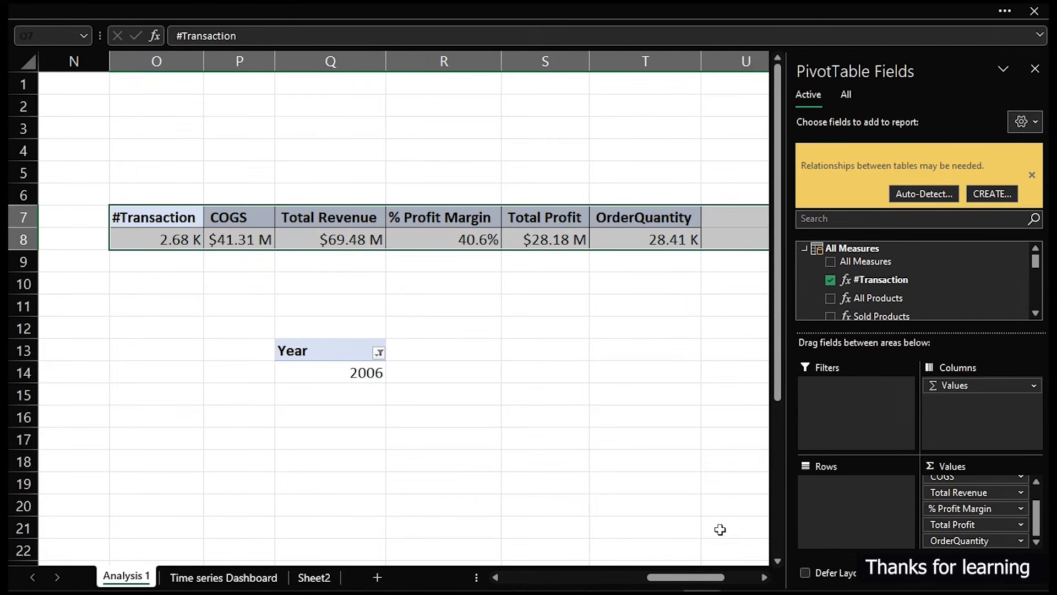
left_click(686, 523)
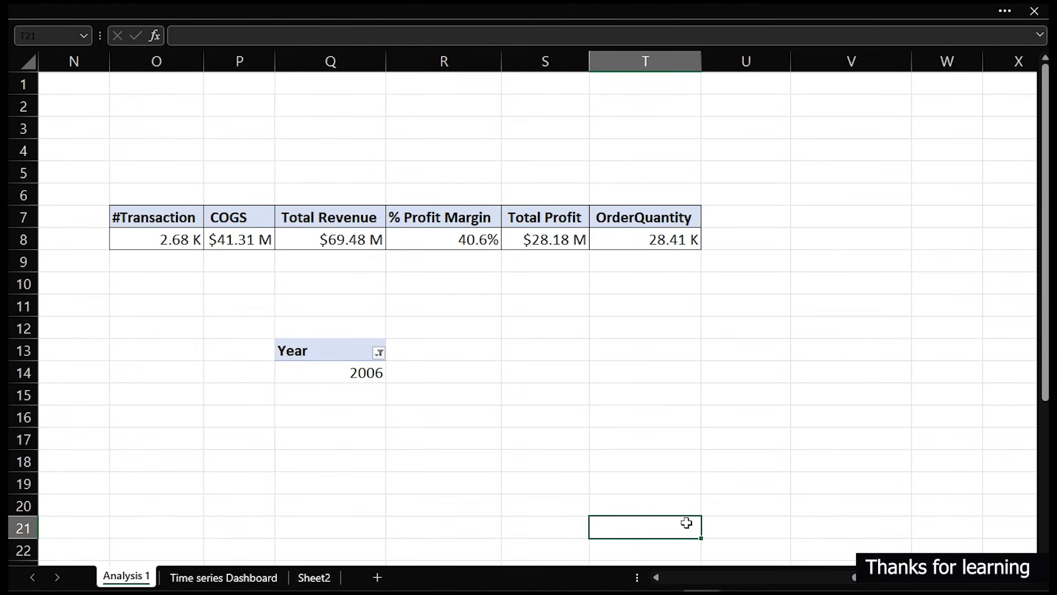
Move the filtered Year-only pivot table from Q13 to V7, clear of the measures pivot table.
left_click_drag(302, 352, 759, 230)
double_click(759, 228)
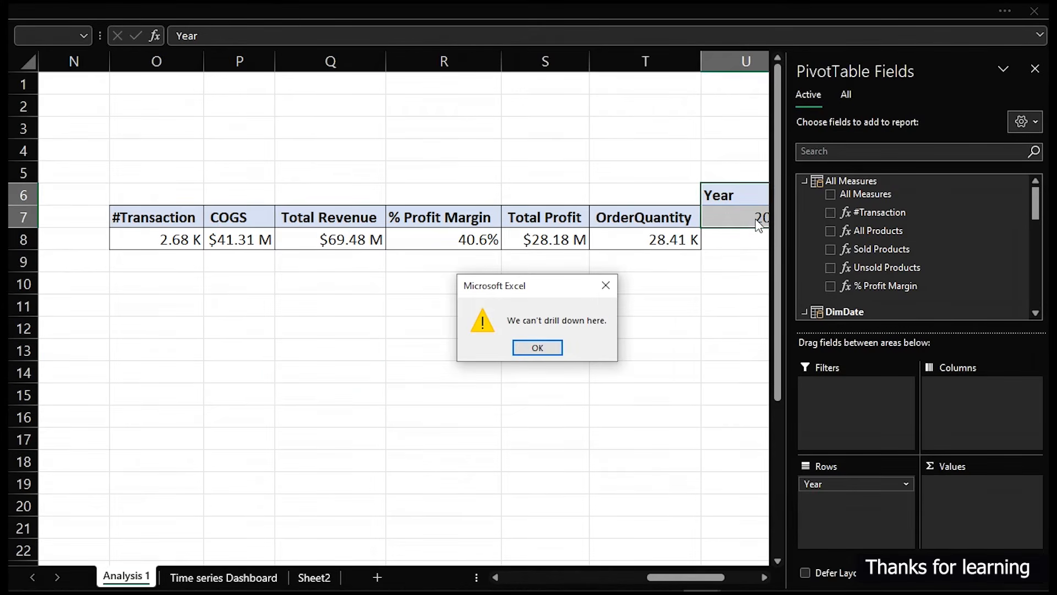
left_click(606, 285)
left_click(705, 281)
left_click_drag(744, 198, 759, 223)
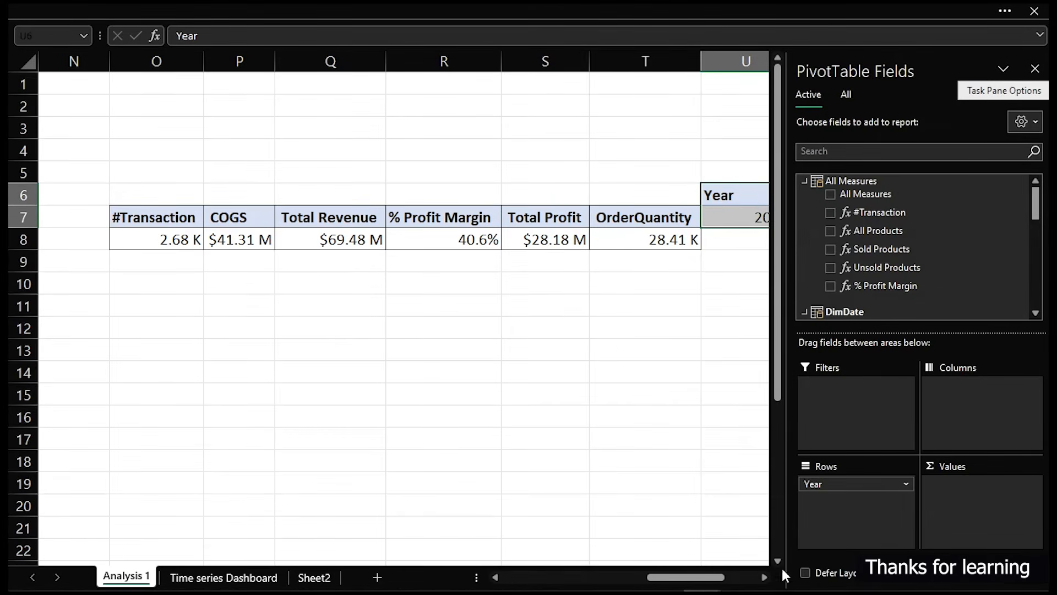
left_click(764, 577)
left_click(764, 578)
left_click_drag(567, 199, 672, 237)
Add the Year field from DimDate to the rows of the measures pivot table at O7.
left_click(397, 239)
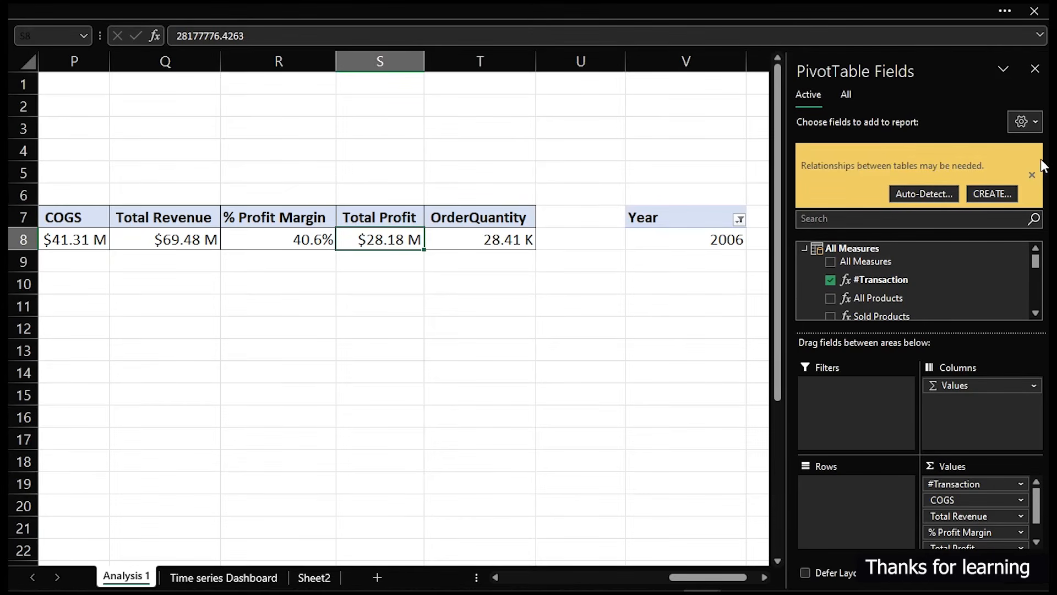
left_click(1031, 176)
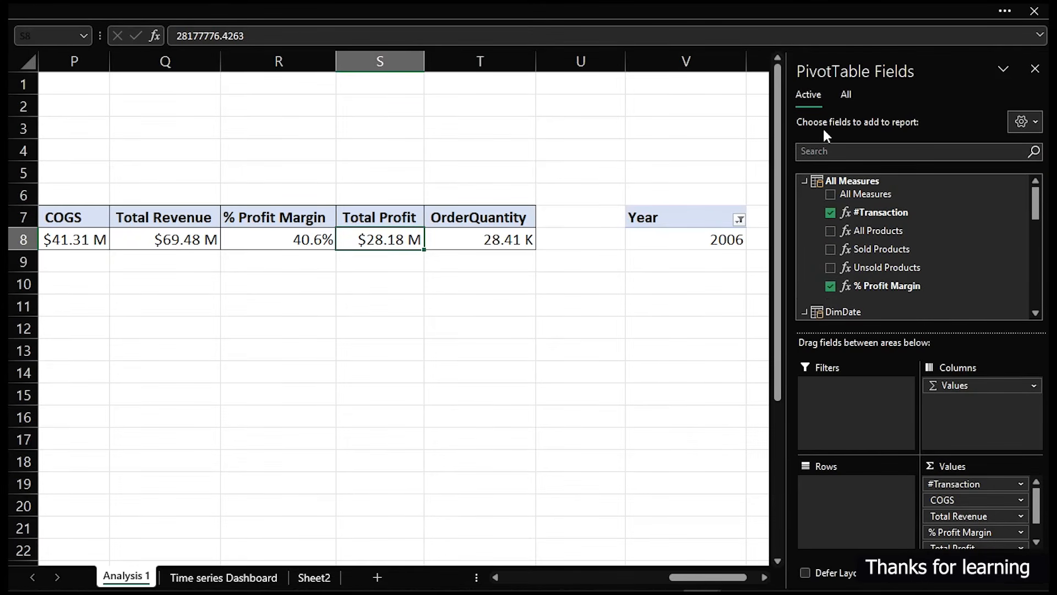
left_click(847, 95)
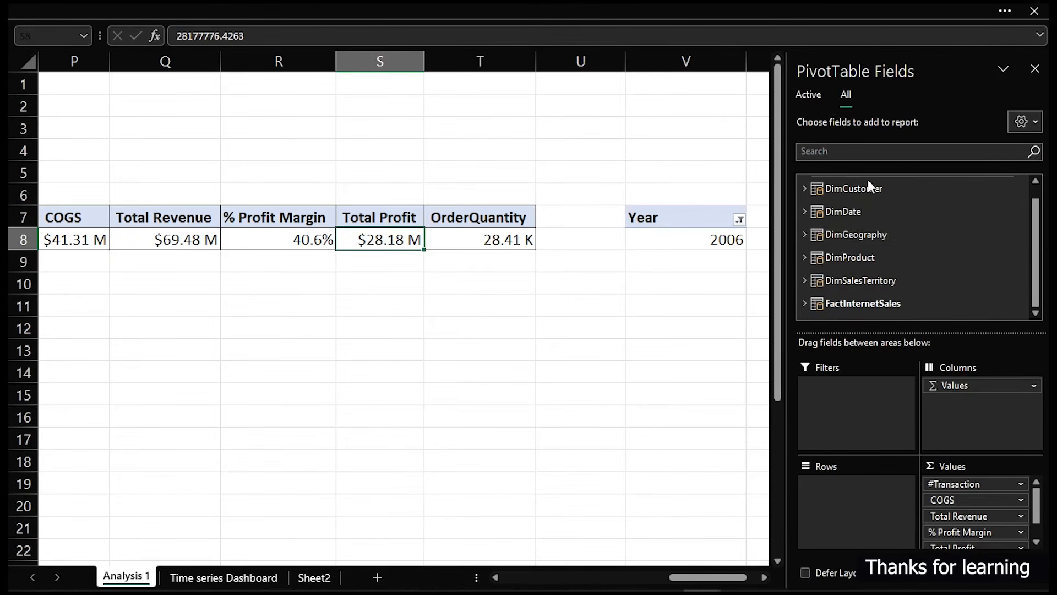
left_click(808, 214)
left_click_drag(864, 220, 852, 497)
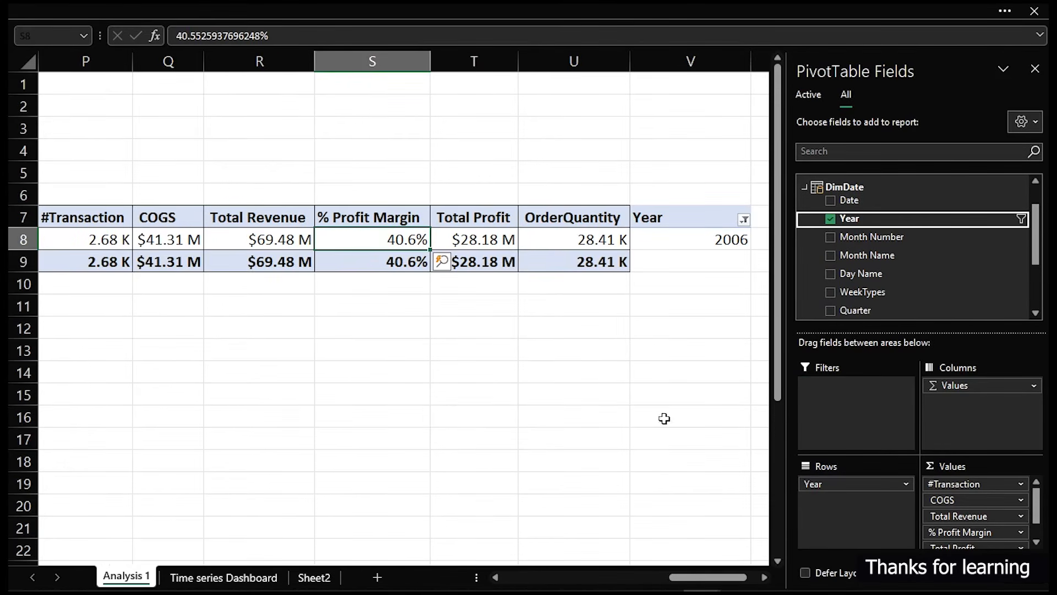
Disconnect the measures pivot table at O7 from the Year slicer and clear its Year filter.
mouse_move(726, 581)
left_mouse_down()
mouse_move(690, 581)
mouse_move(708, 581)
left_mouse_up()
left_click(480, 238)
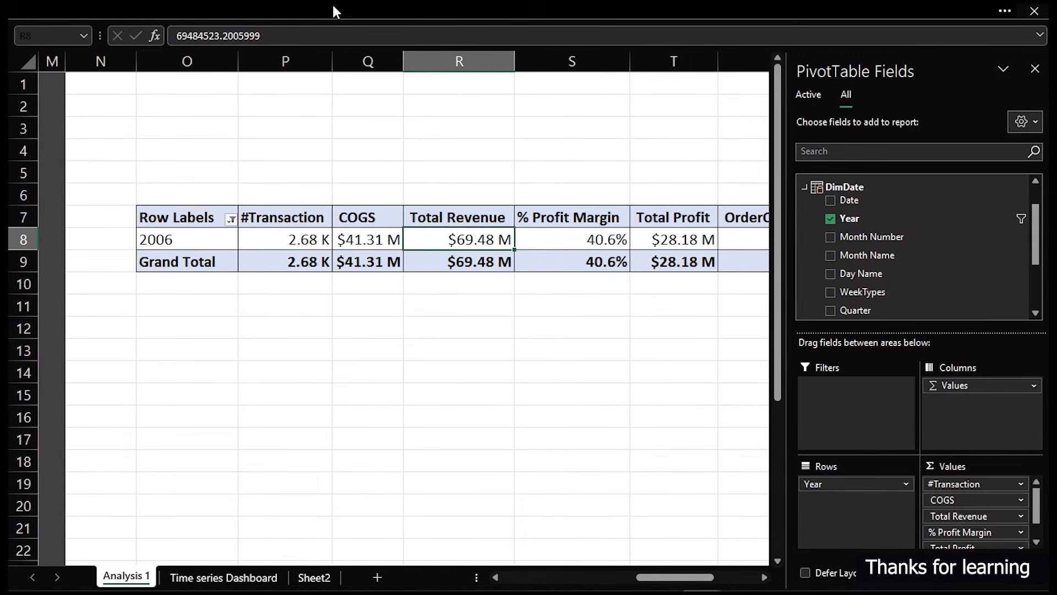
left_click(507, 11)
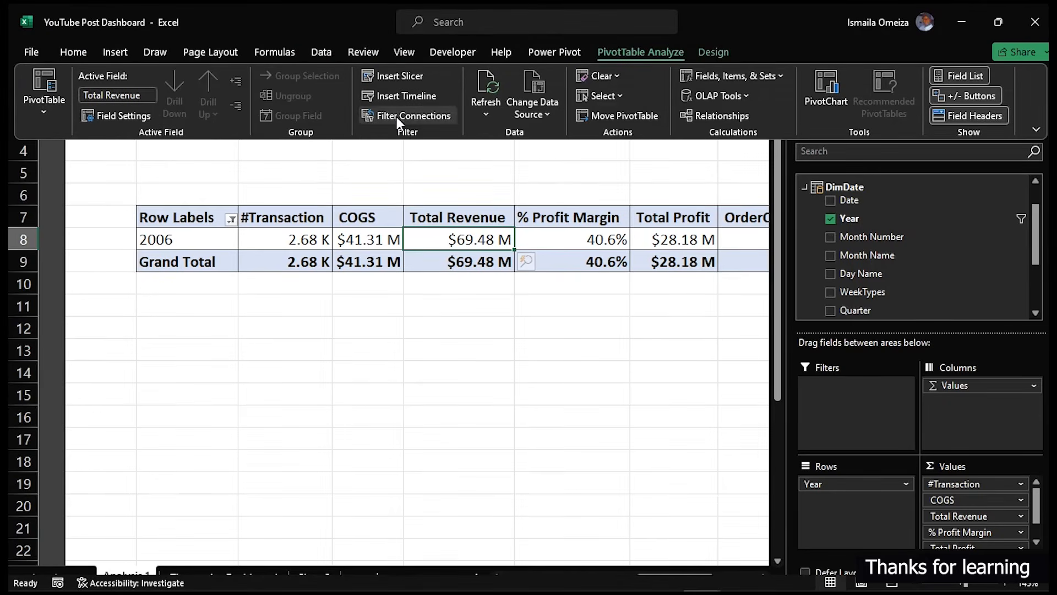
left_click(396, 117)
left_click(289, 259)
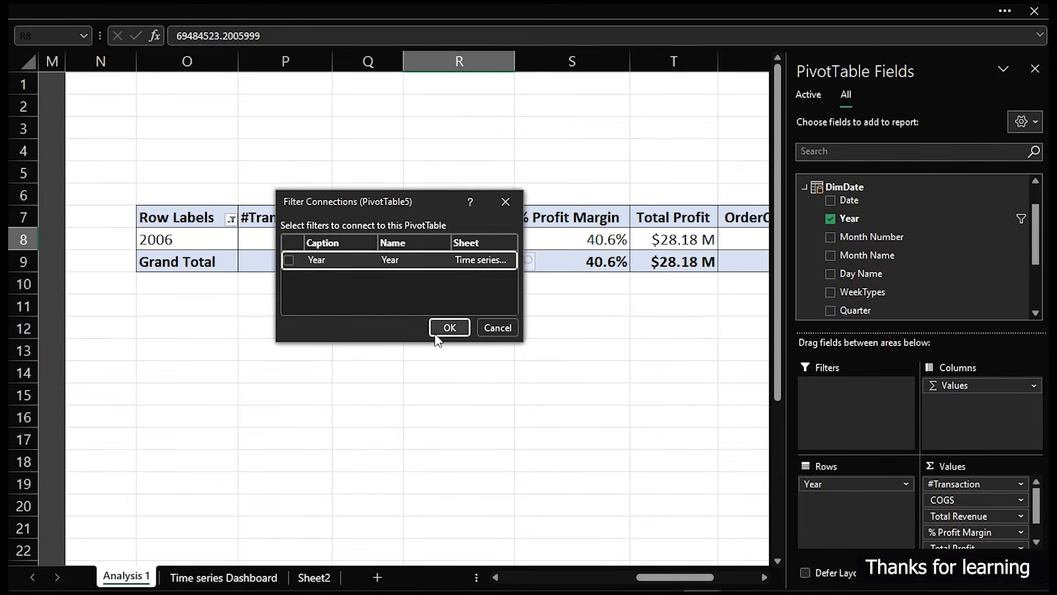
left_click(446, 328)
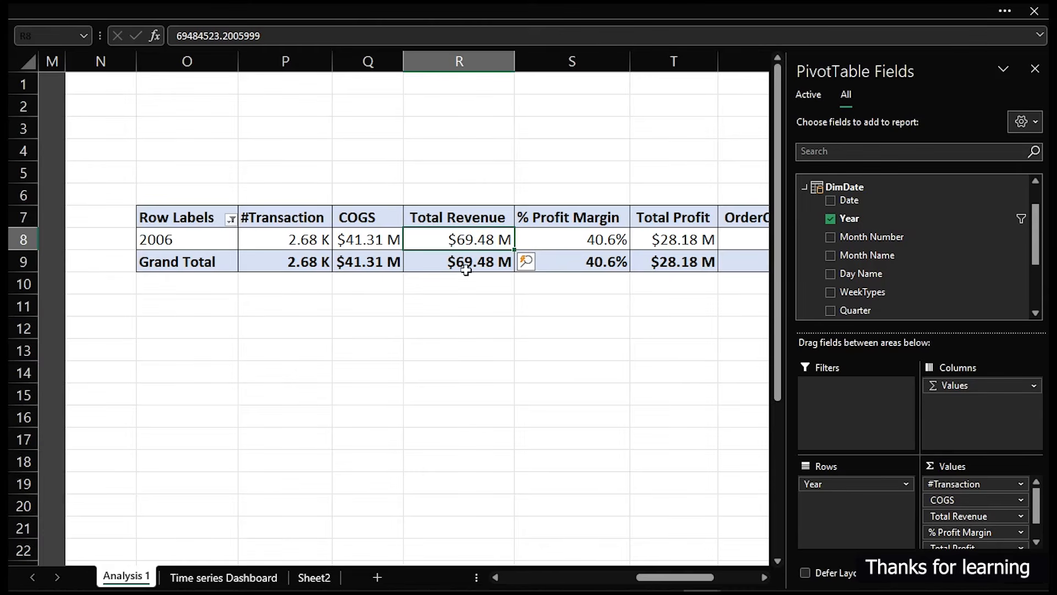
left_click(232, 218)
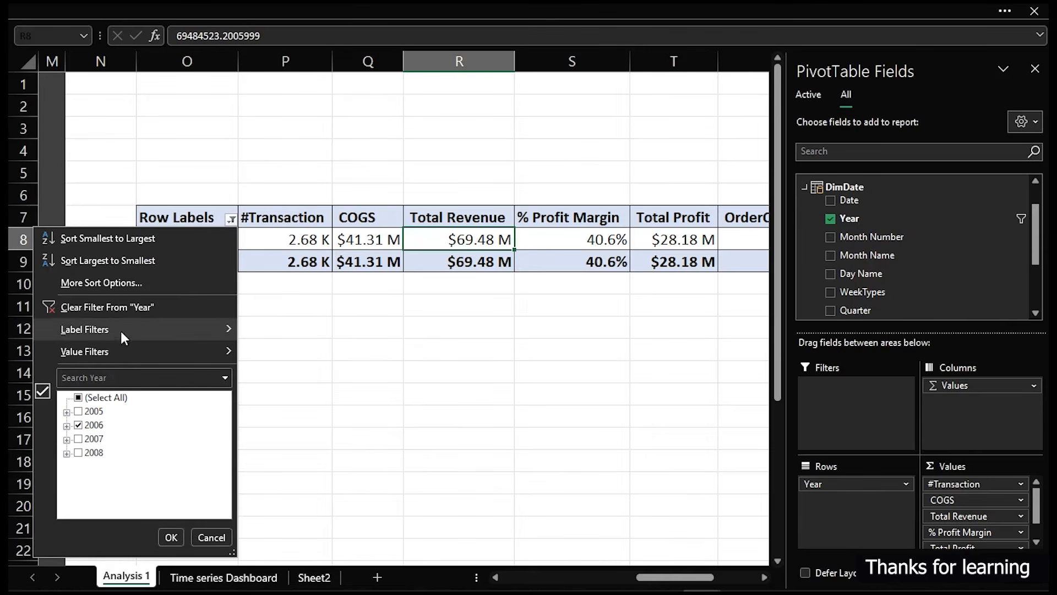
left_click(128, 311)
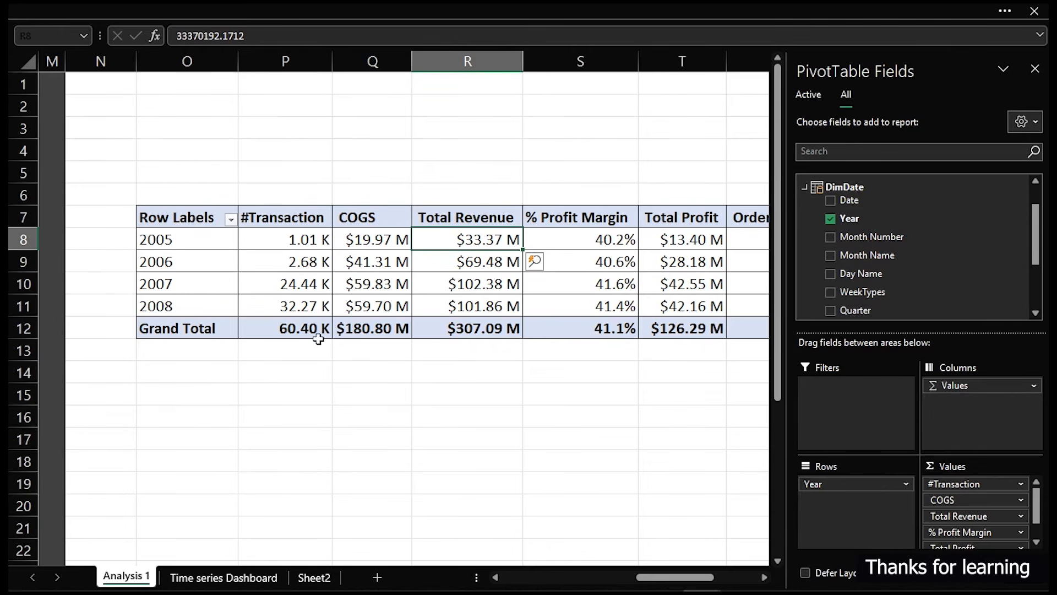
Turn off the grand totals of the pivot table at O7 and show it in tabular form.
left_click(741, 24)
left_click(710, 50)
left_click(86, 112)
left_click(109, 147)
left_click(134, 114)
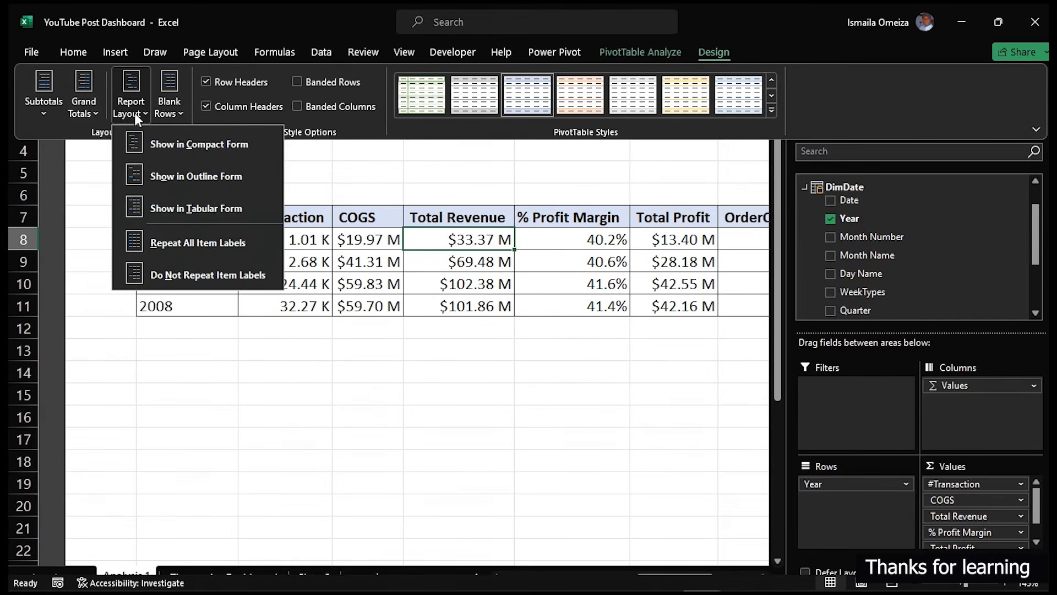
left_click(182, 209)
left_click(290, 396)
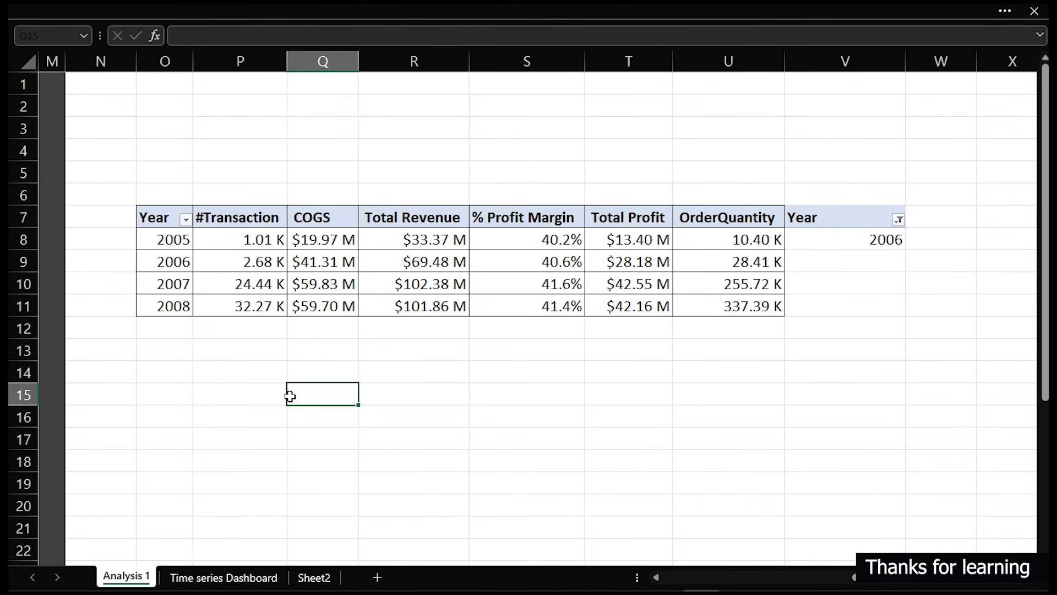
Move the filtered Year-only pivot table from V7 to W7.
left_click(827, 217)
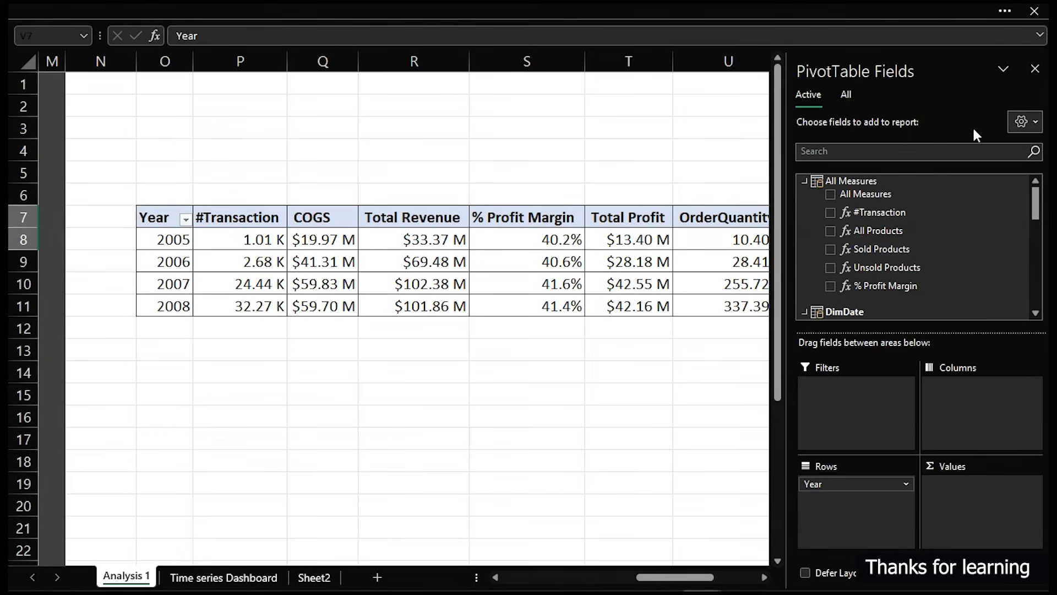
left_click(1036, 82)
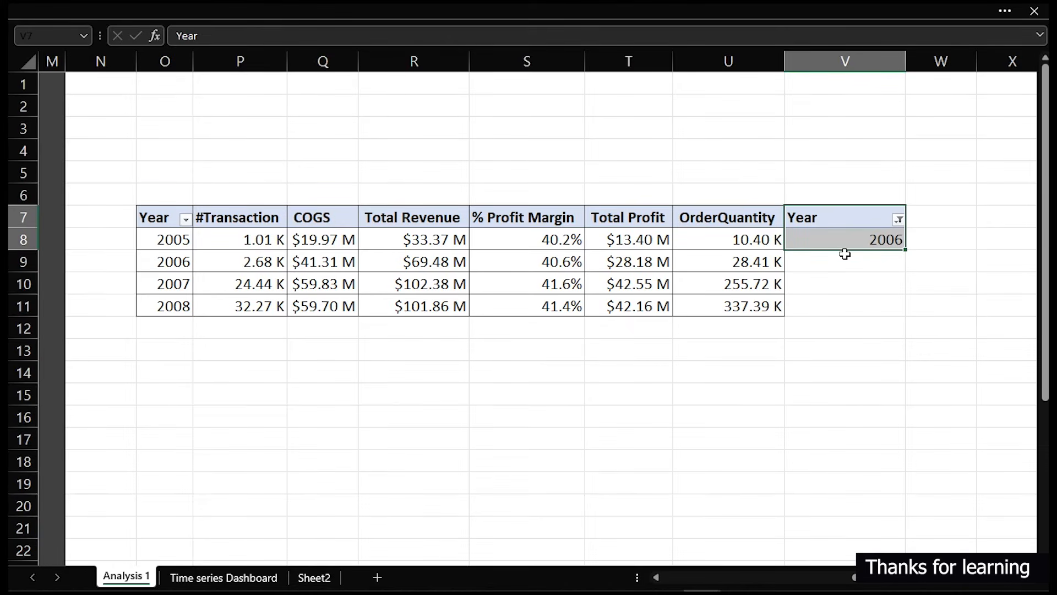
left_click_drag(849, 253, 917, 245)
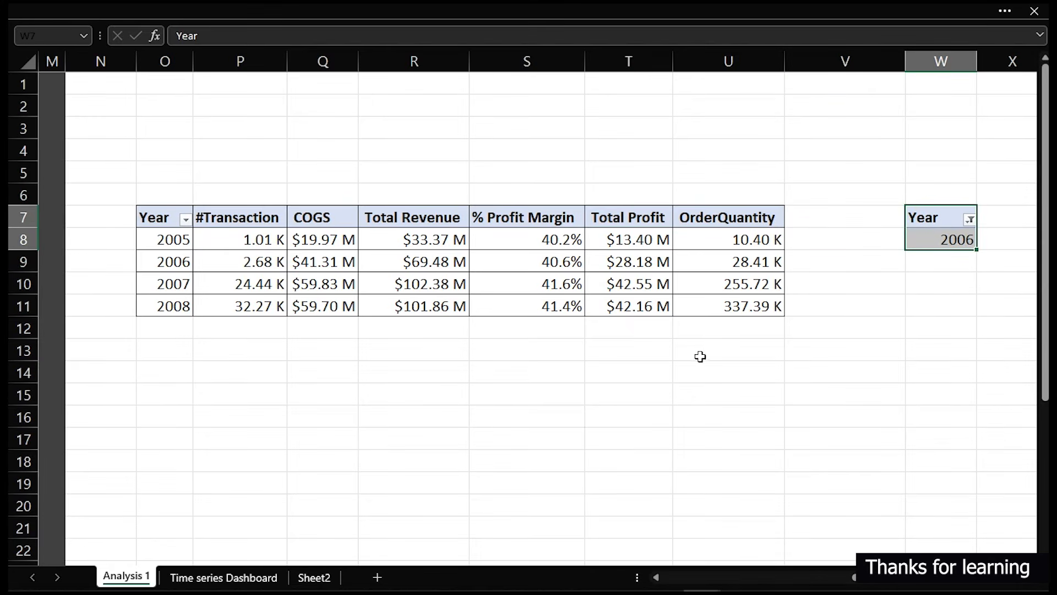
left_click(568, 390)
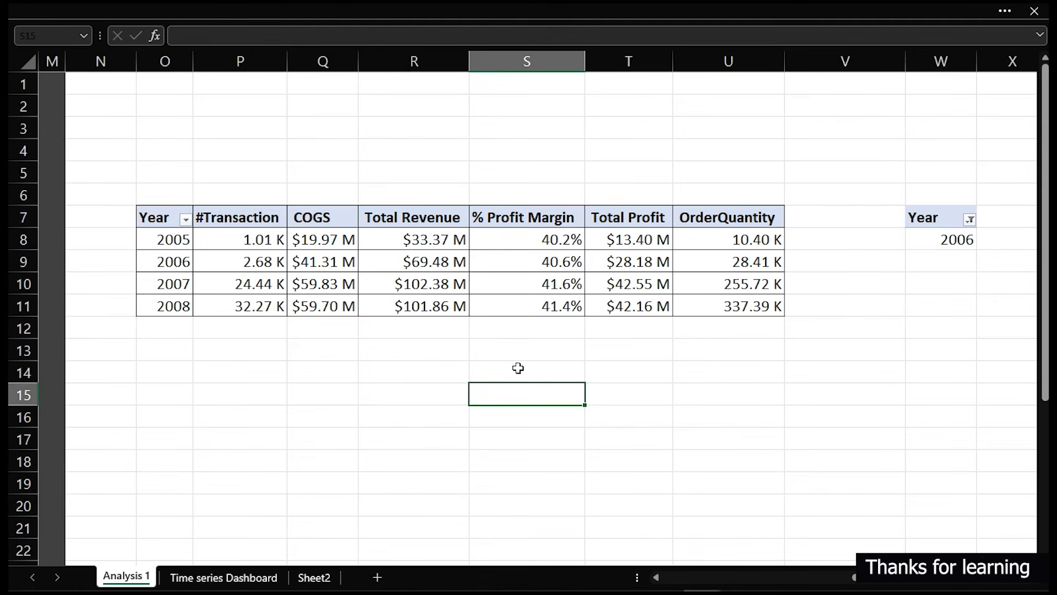
Name the measures pivot table range O7:U11 LookTable.
left_click(167, 394)
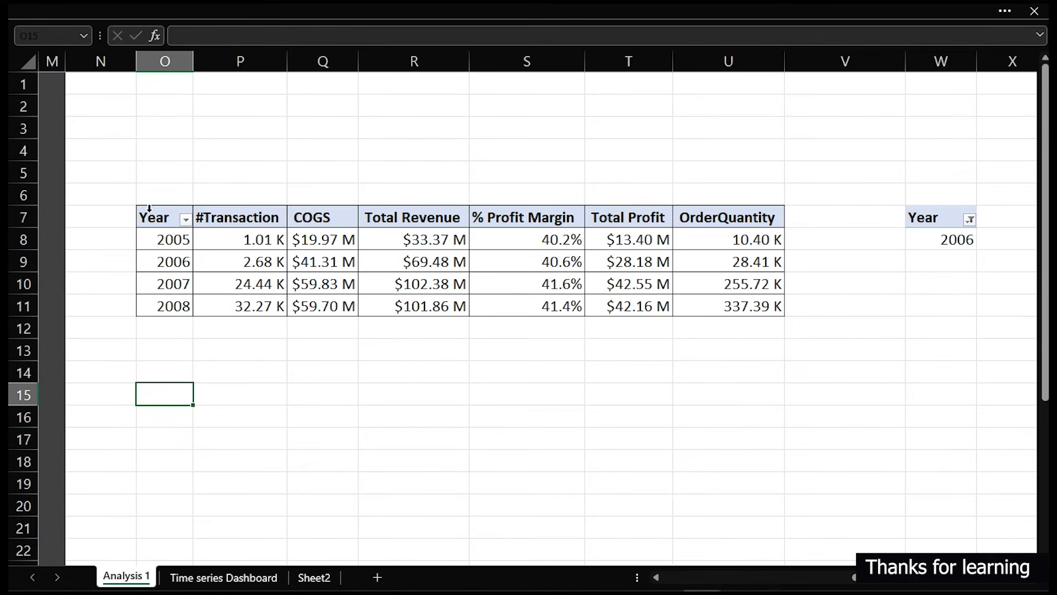
left_click_drag(152, 215, 738, 306)
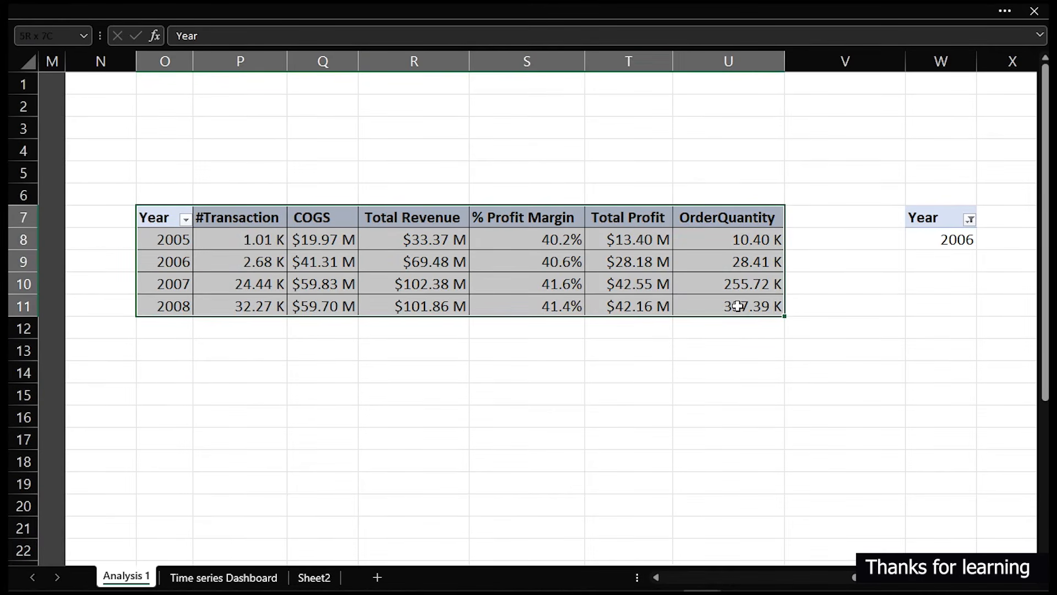
left_click(46, 37)
left_click(227, 146)
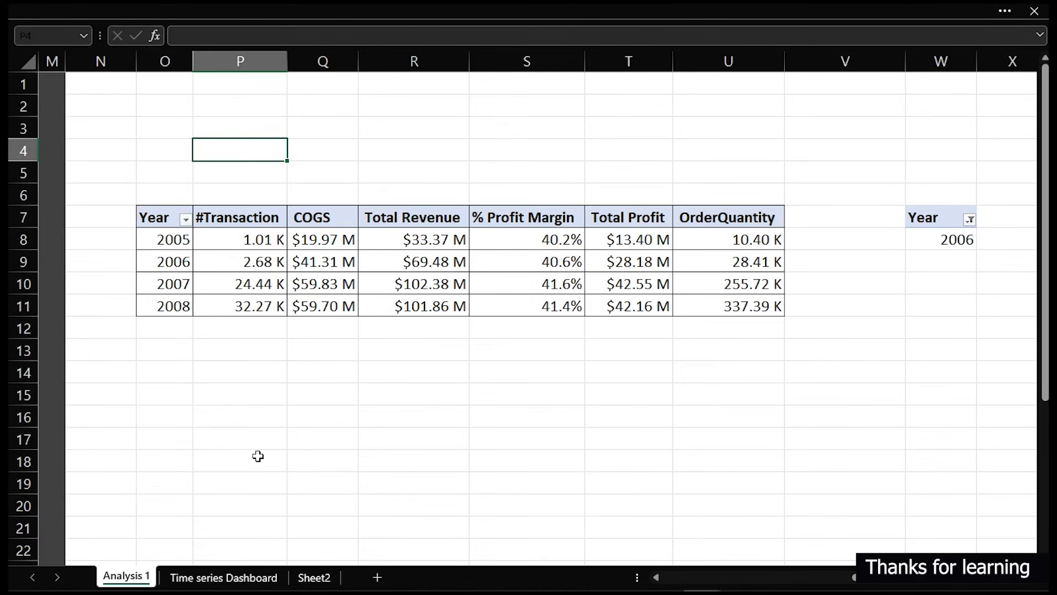
Go to the named range LookTable from the Time series Dashboard sheet to check which cells it covers.
left_click(239, 576)
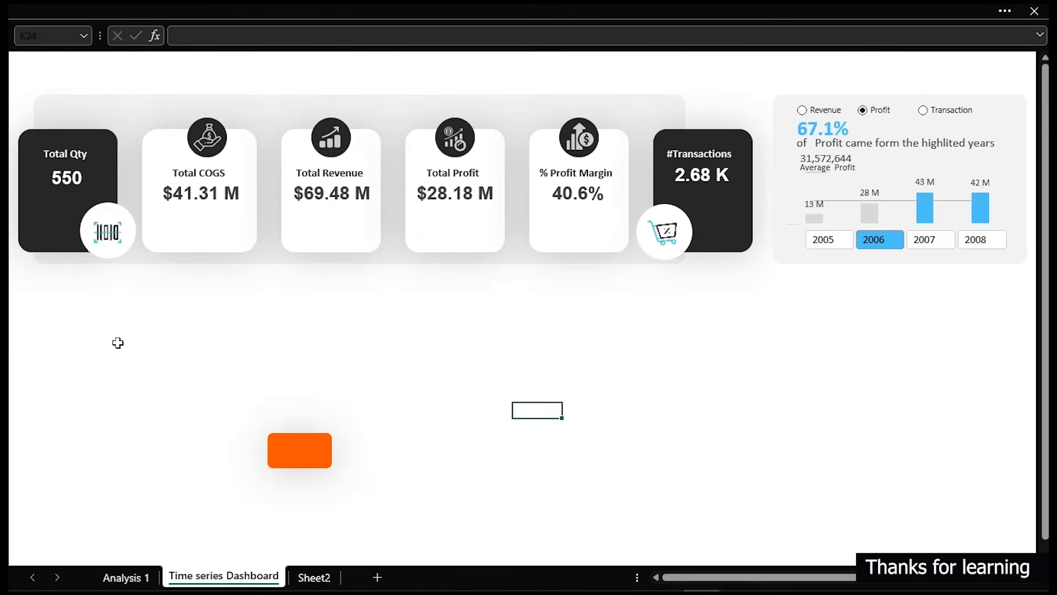
left_click(82, 37)
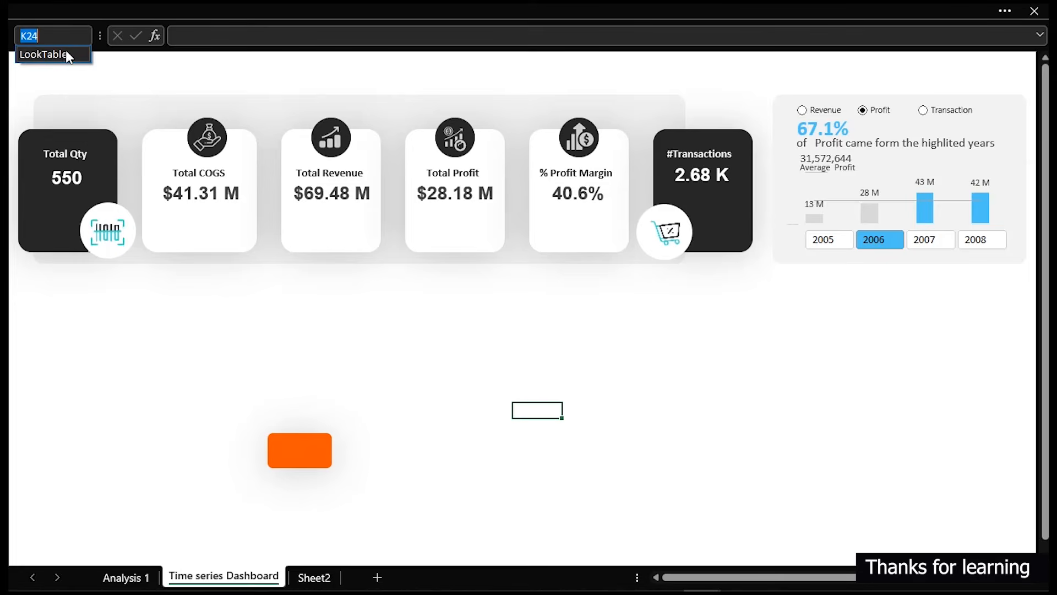
left_click(68, 52)
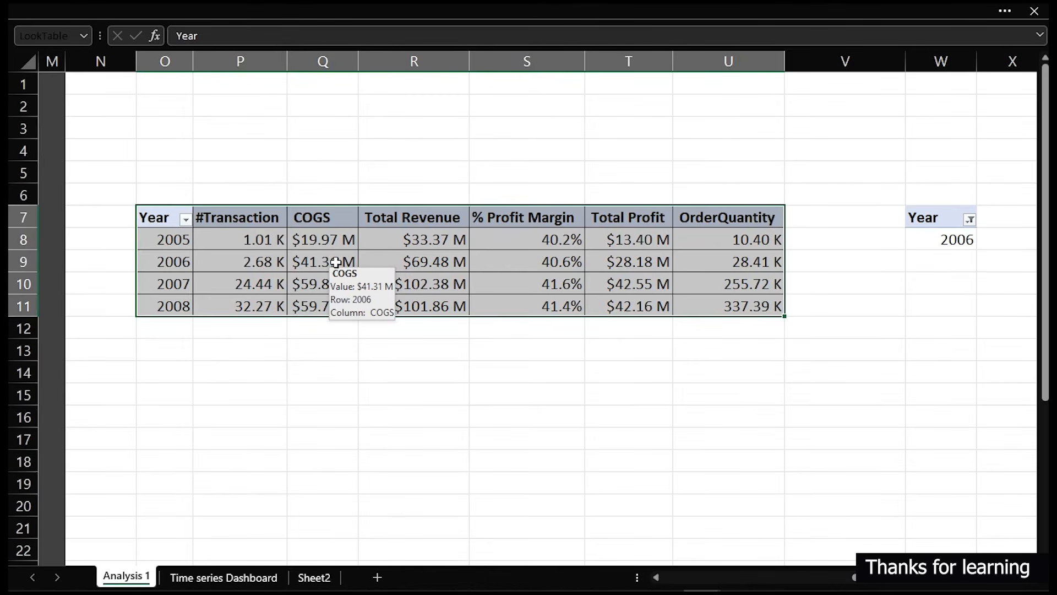
scroll(299, 348, "down", 1)
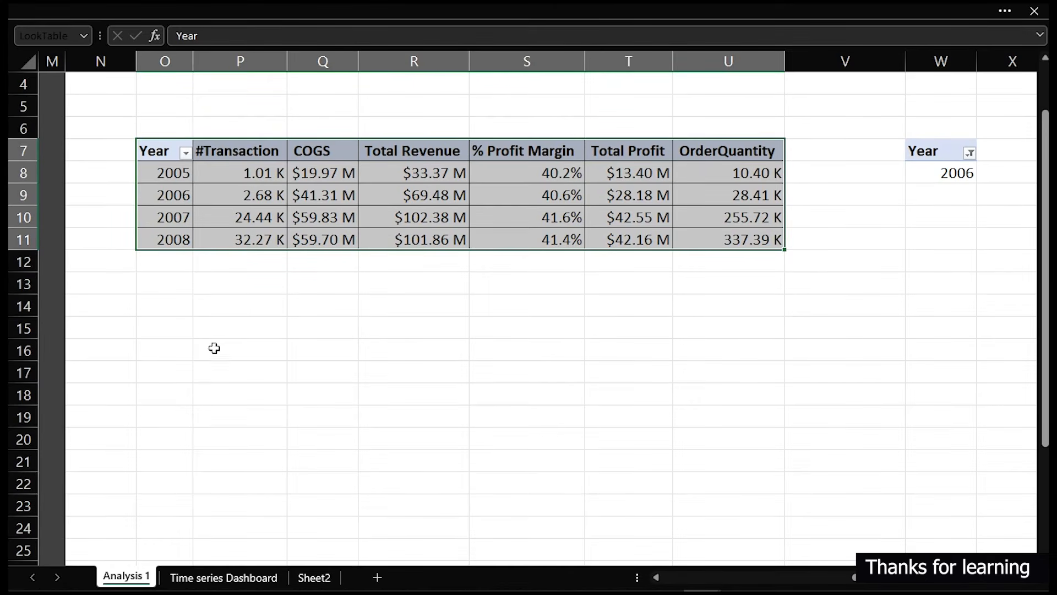
Display the header of the Year slicer on the Time series Dashboard sheet and clear the slicer's filter.
left_click(251, 578)
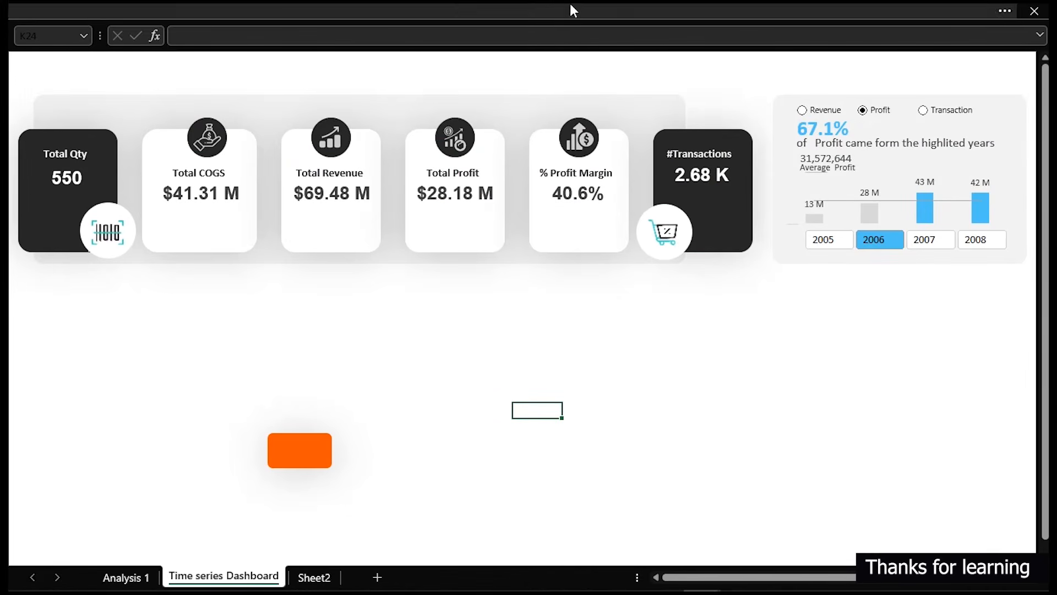
left_click(853, 253)
right_click(852, 253)
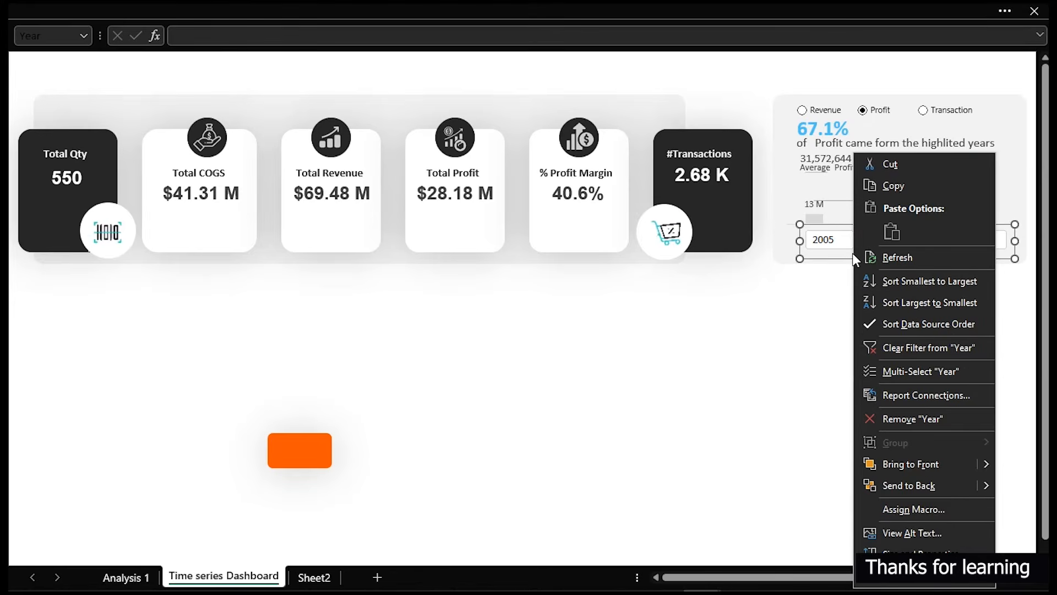
left_click(931, 585)
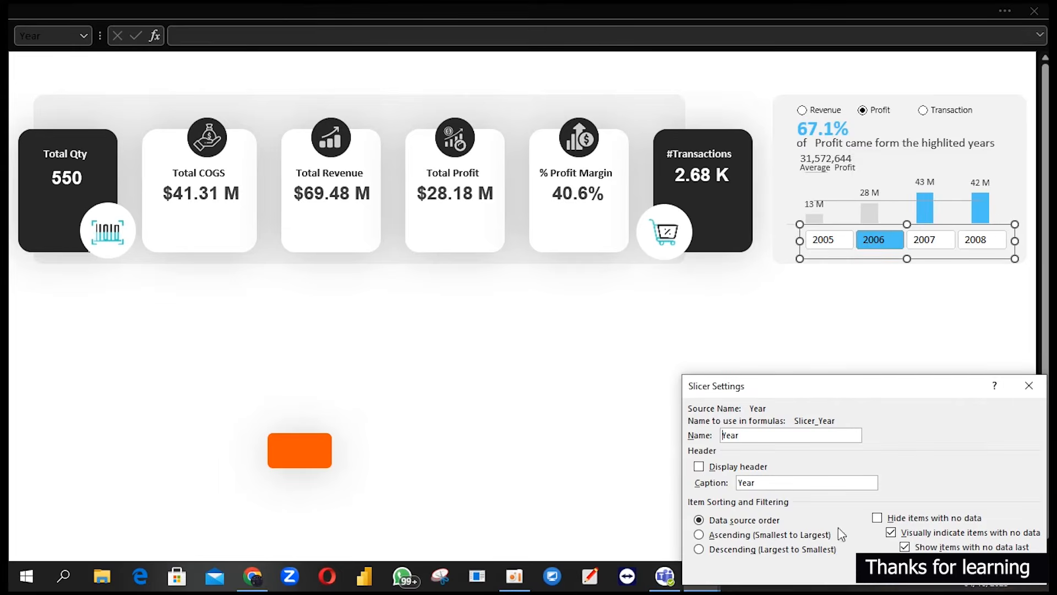
left_click(699, 467)
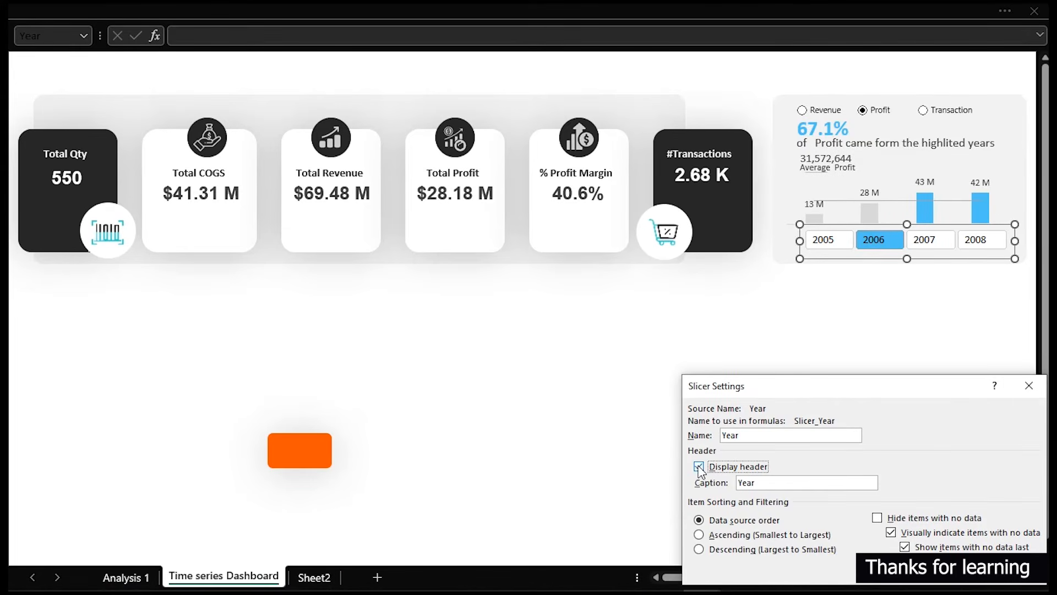
left_click(1028, 385)
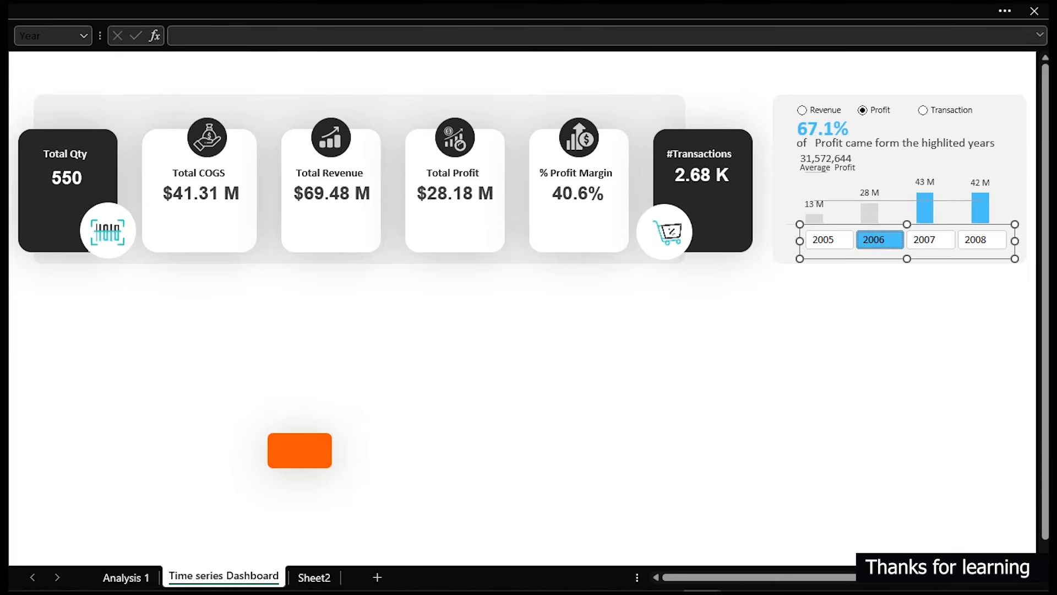
left_click(931, 395)
left_click(999, 236)
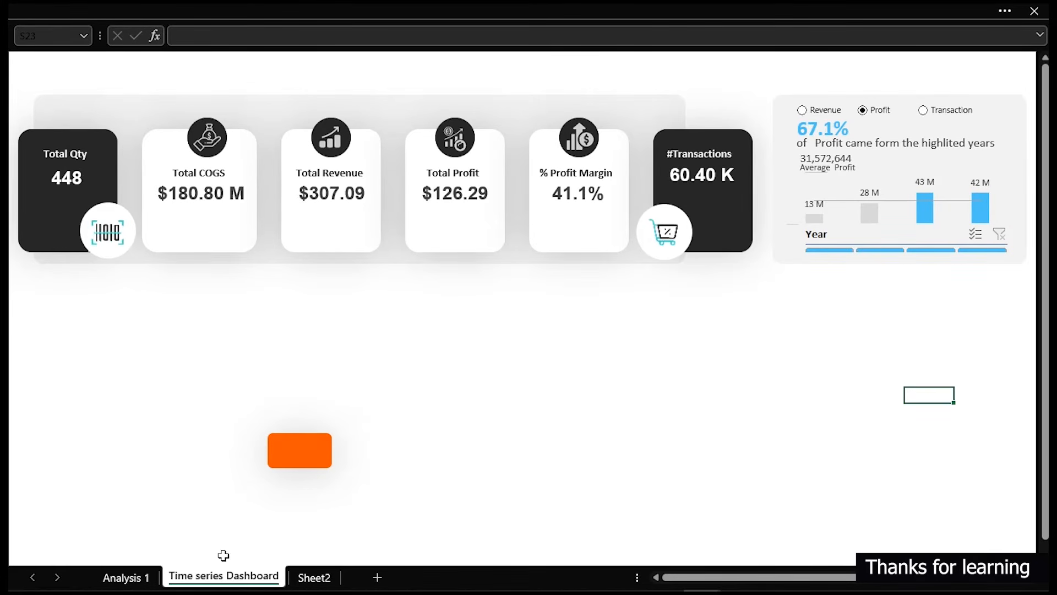
mouse_move(138, 578)
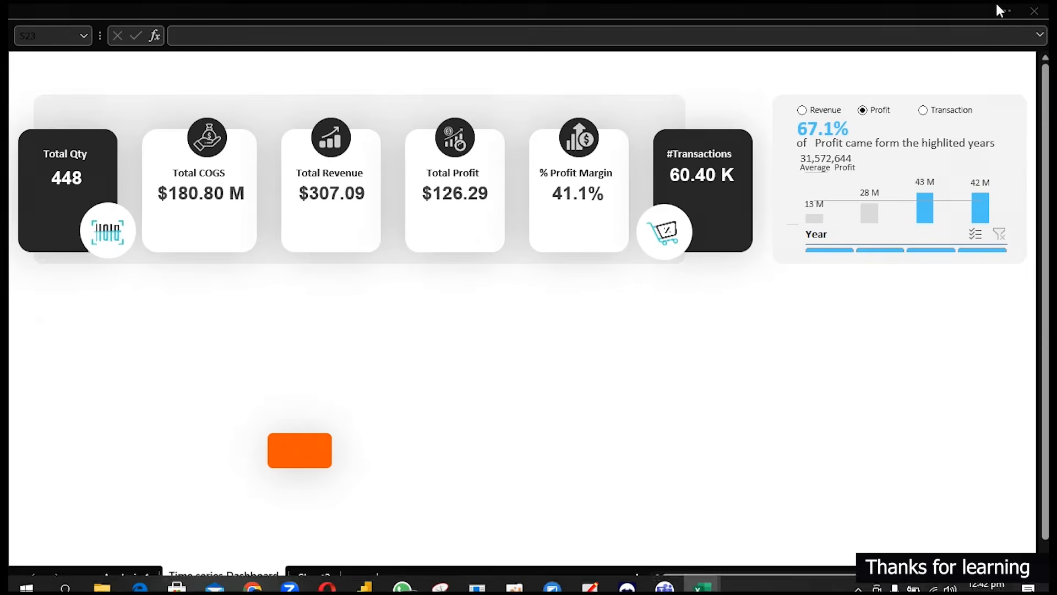
left_click(114, 384)
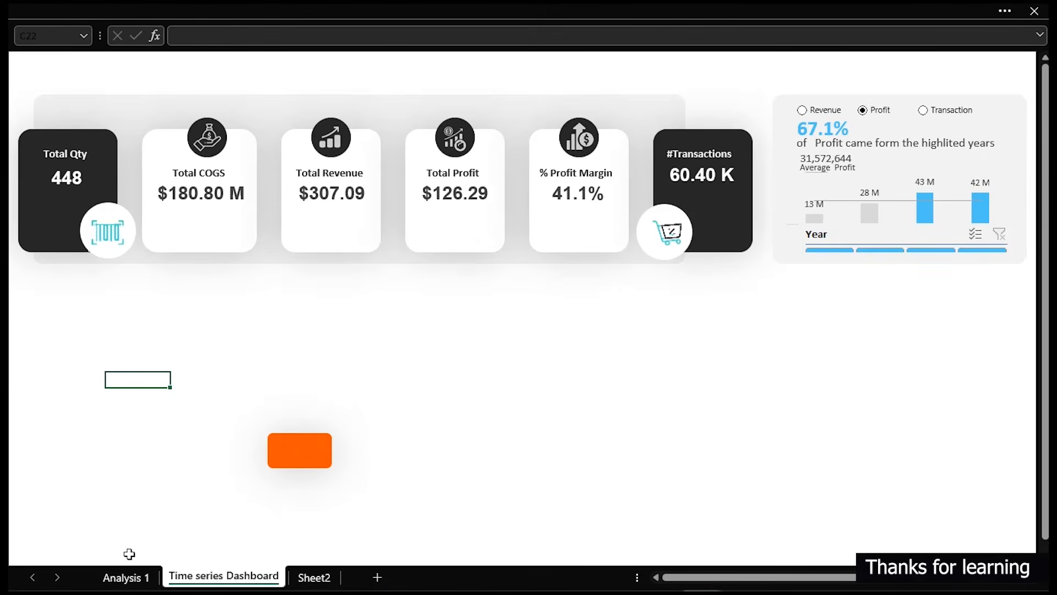
Enter the label "Check selected Year" in cell Z7 of the Analysis 1 sheet, beside the Year-only pivot table.
left_click(127, 576)
left_click(458, 335)
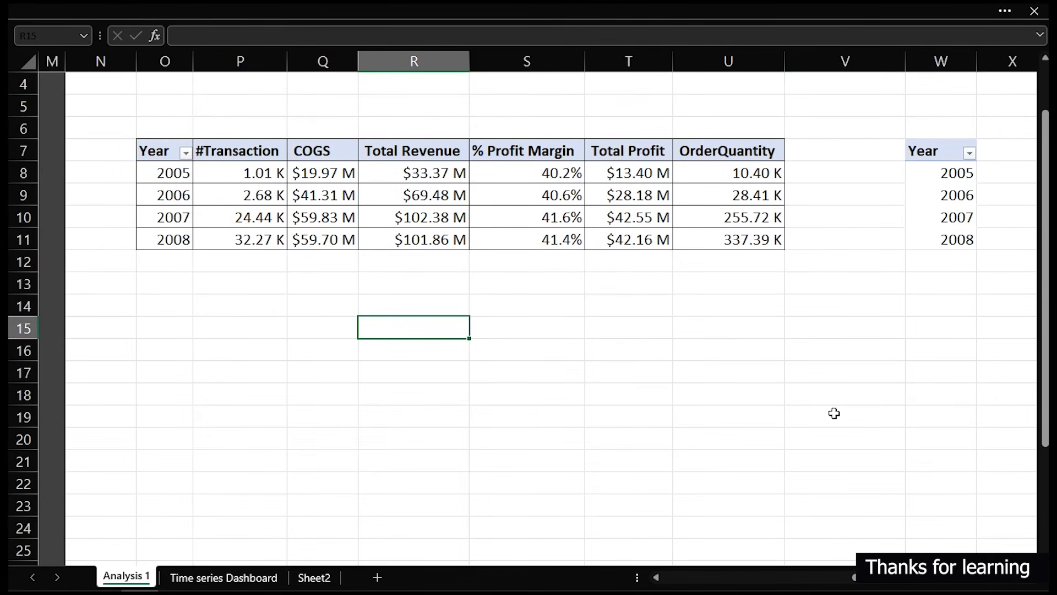
left_click(825, 397)
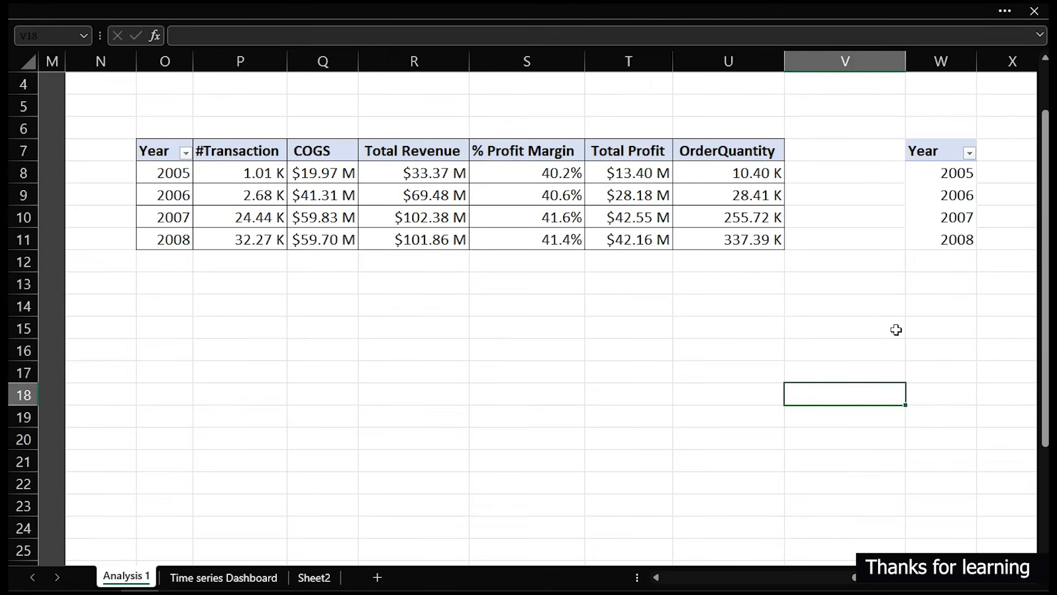
key("Right")
key("Right")
key("Right")
key("Right")
key("Right")
key("Right")
key("Right")
key("Right")
key("Right")
key("Right")
key("Right")
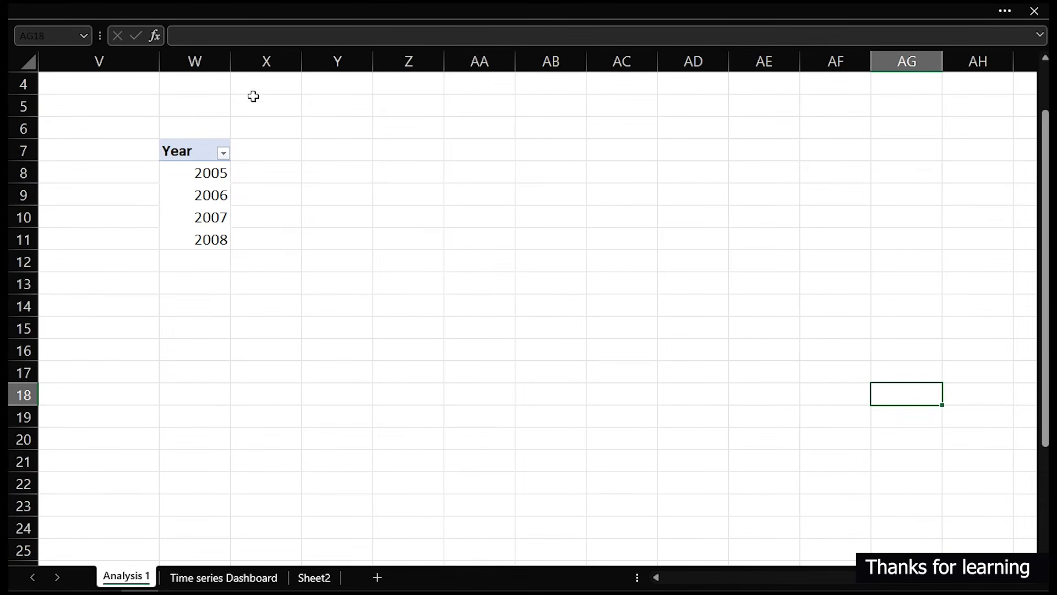
left_click(330, 152)
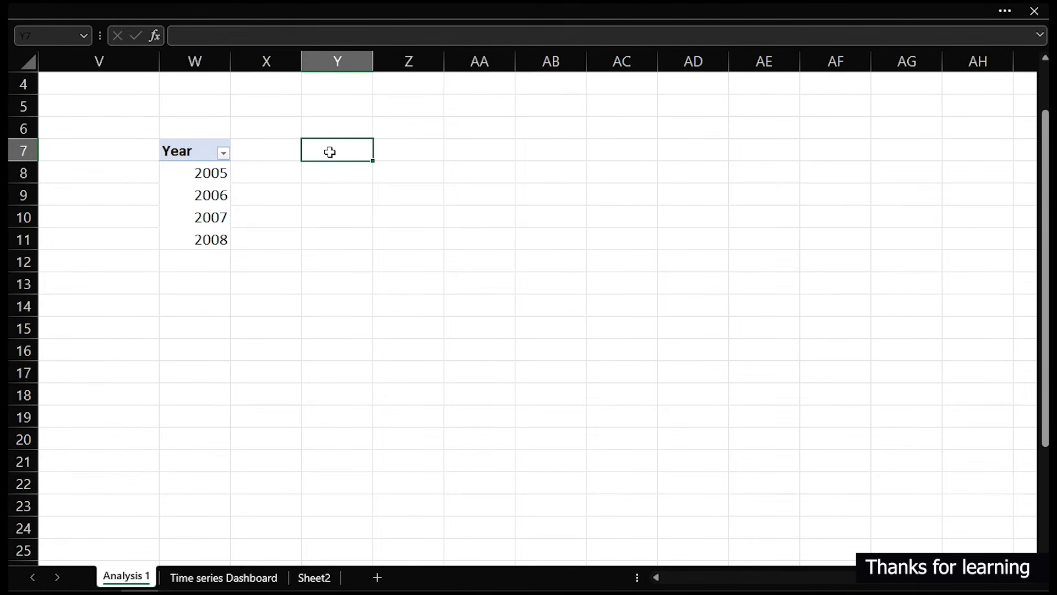
left_click(387, 156)
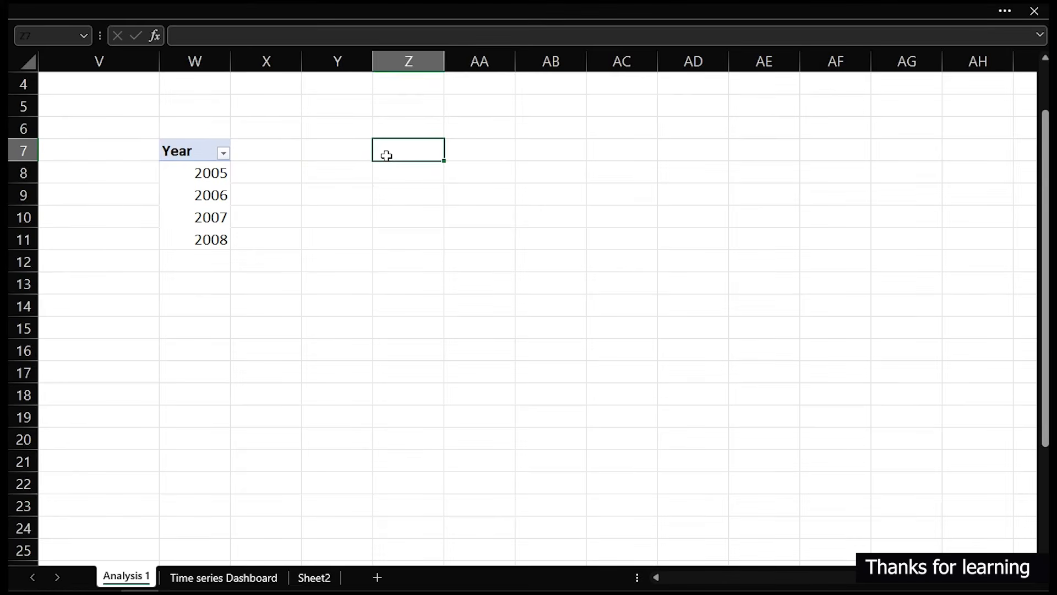
type("Check selecte")
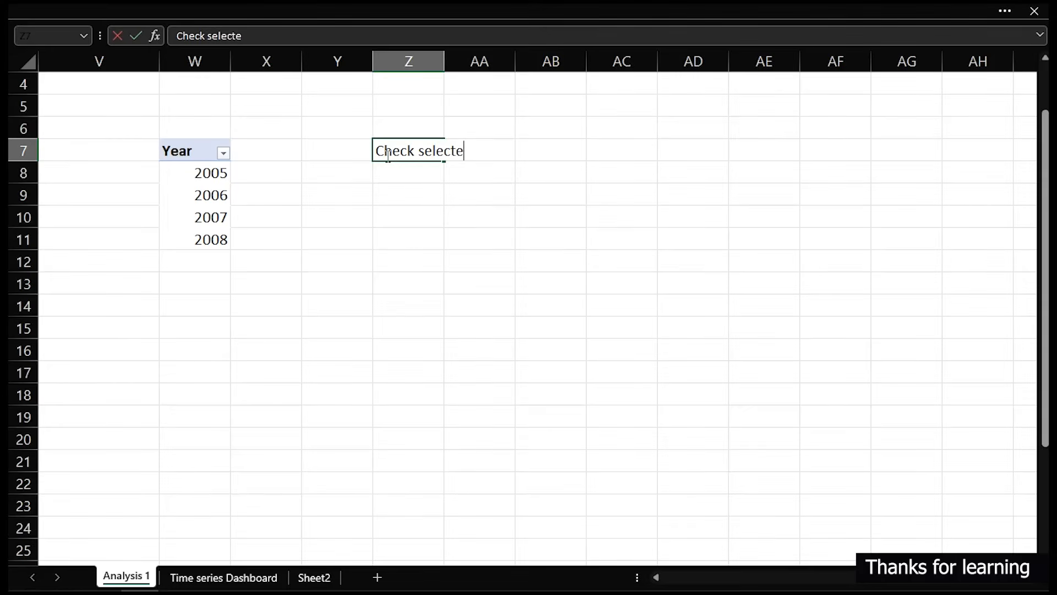
type("d Year")
key("Return")
Count the years shown in the Year-only pivot table with =COUNTA(W8:W14) in cell Z8.
type("=")
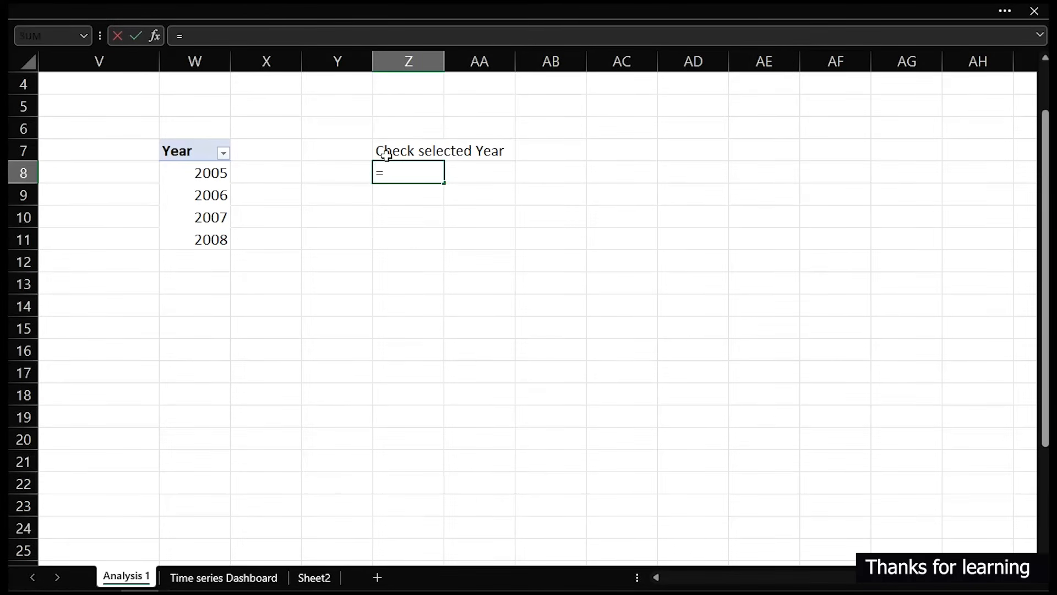
type("caount")
key("BackSpace")
key("BackSpace")
key("BackSpace")
key("BackSpace")
key("BackSpace")
type("ounta")
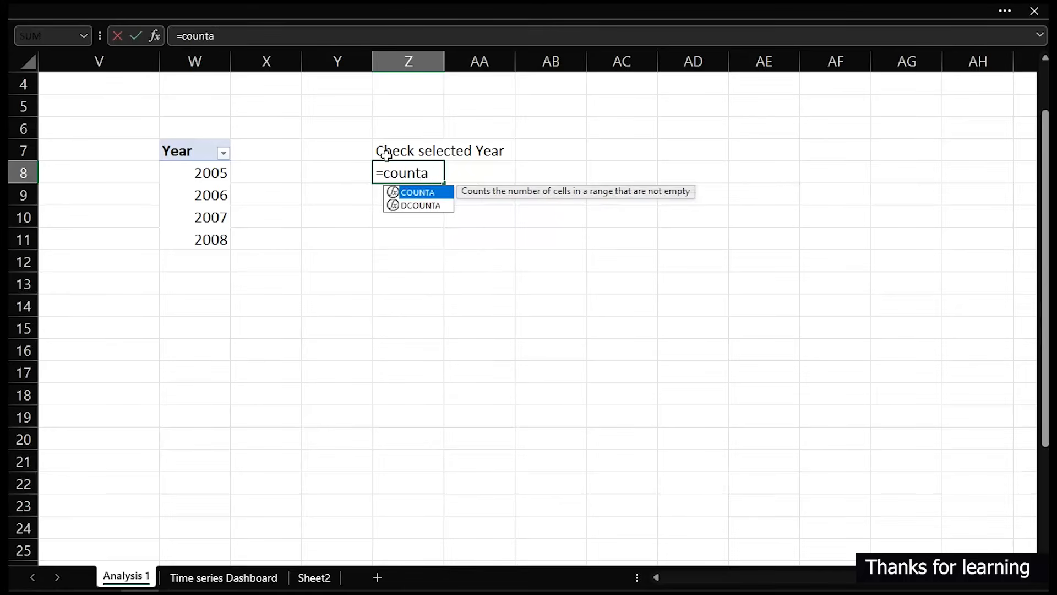
key("Tab")
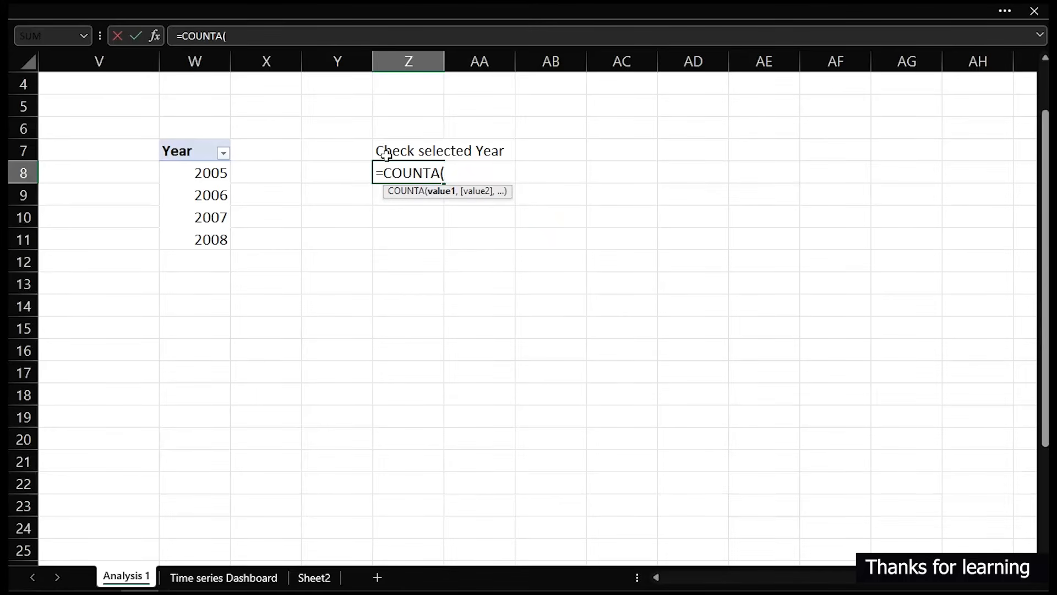
left_click_drag(204, 175, 198, 243)
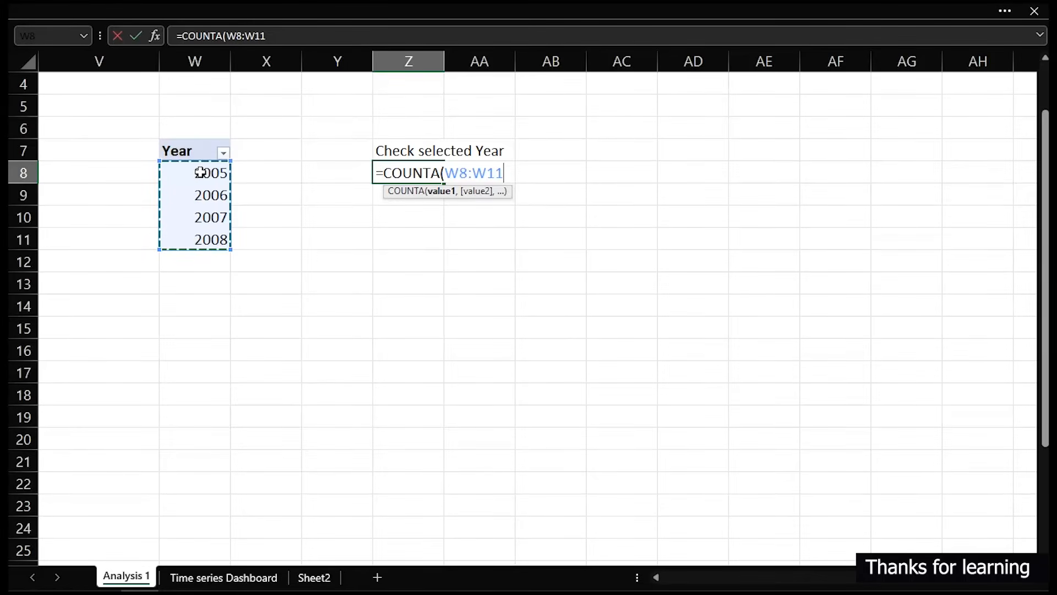
left_click_drag(200, 172, 189, 309)
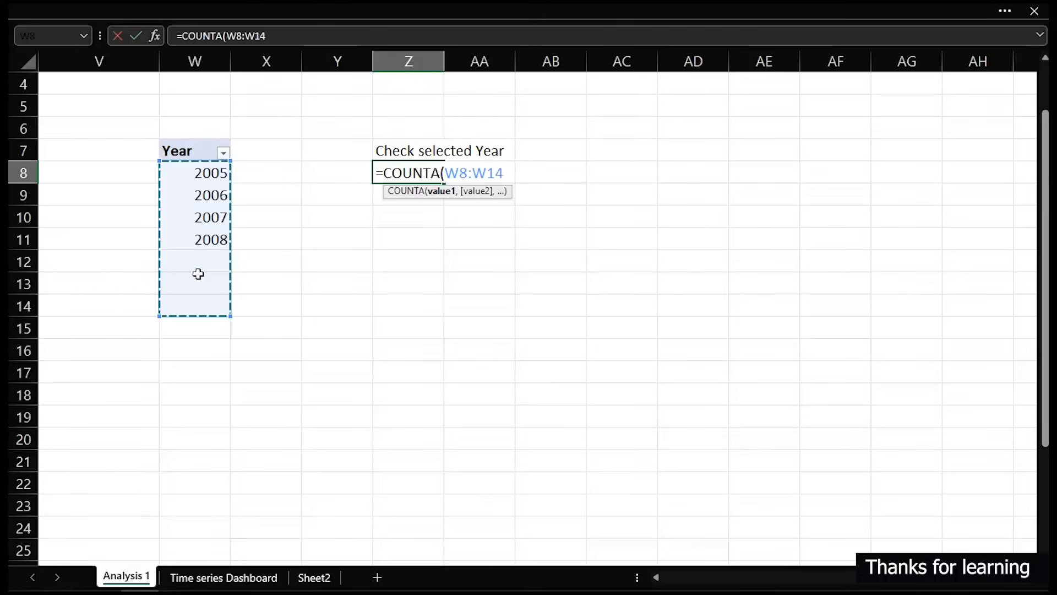
key("Return")
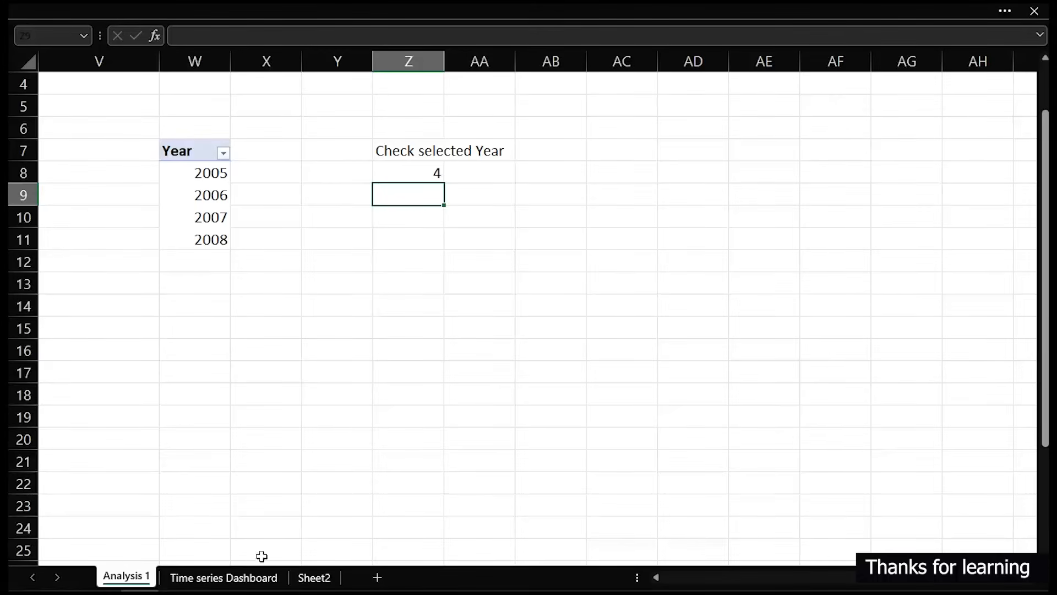
Select only 2005 in the dashboard's Year slicer and check the selected-year count on the Analysis 1 sheet.
left_click(211, 578)
left_click(879, 333)
left_click(835, 250)
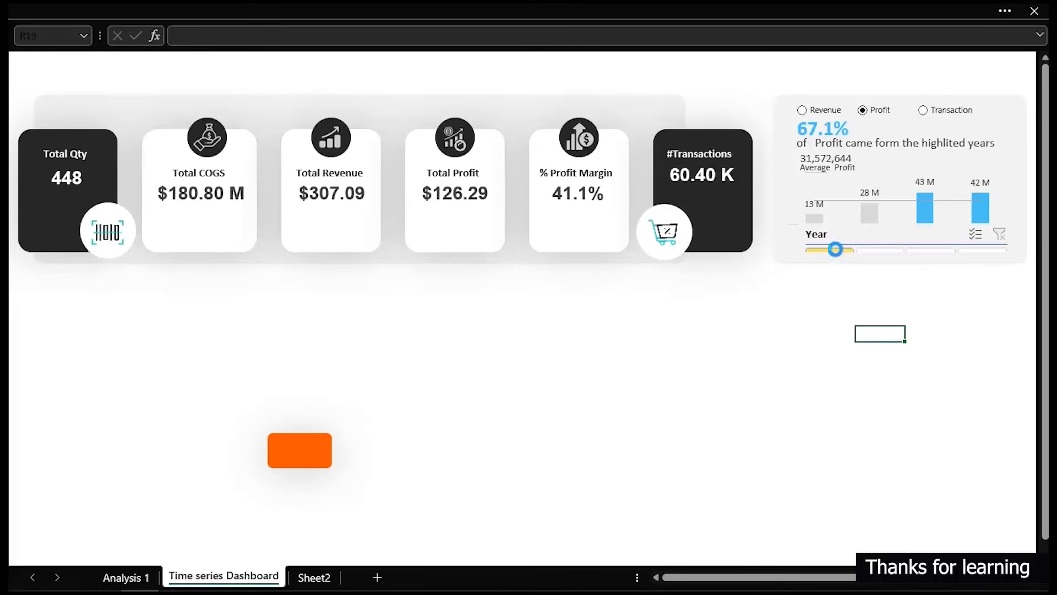
left_click(125, 578)
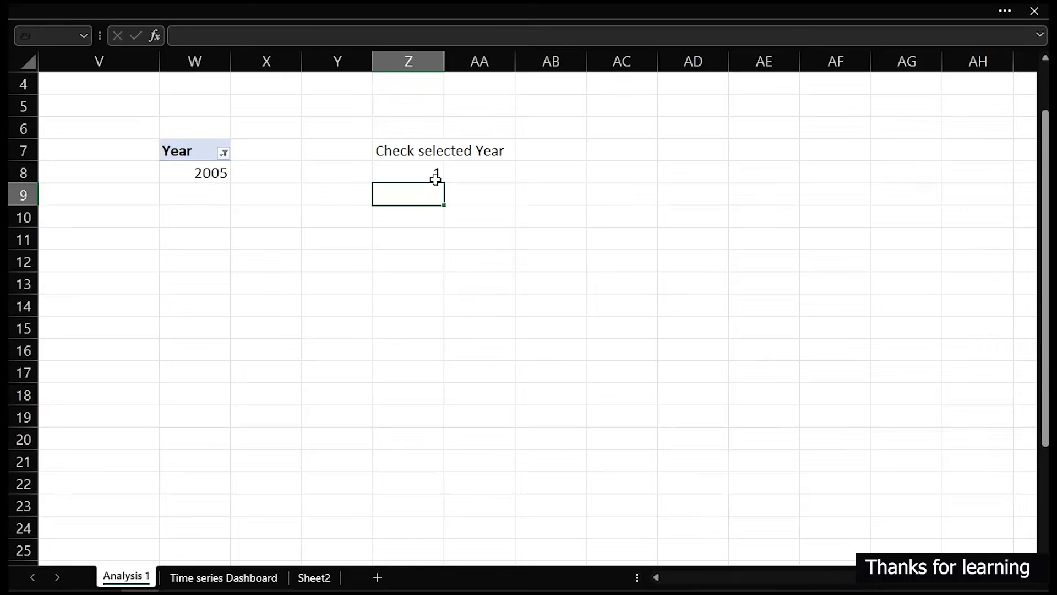
Enter the labels "Total Profit", "Selected Yr" and "Prev Yr" in cells Z11 to Z13.
left_click(398, 235)
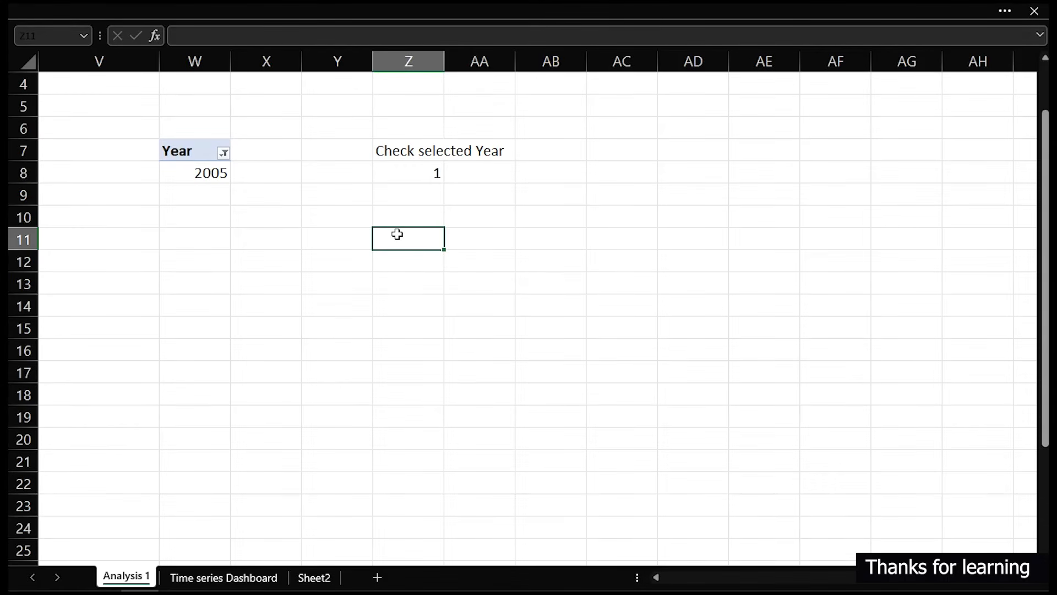
type("Total Profit")
key("Return")
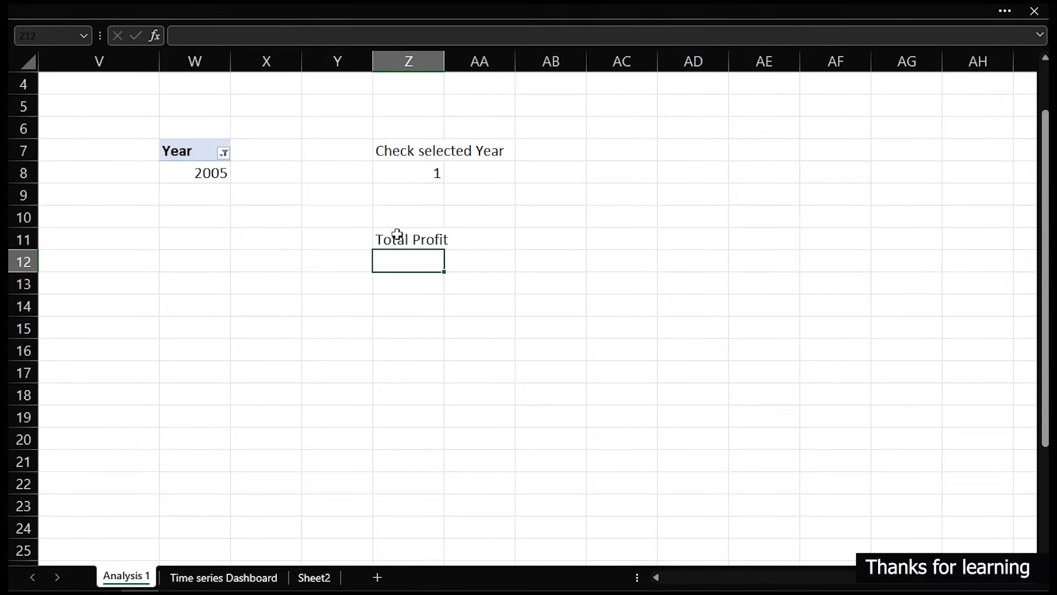
type("Selected Yr")
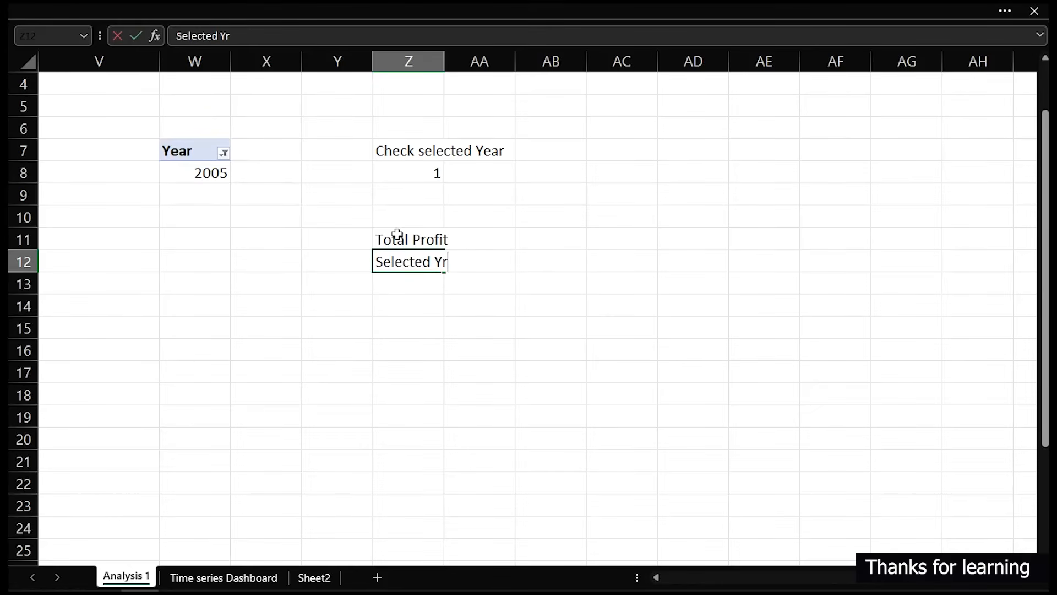
key("Return")
type("Prev Yr")
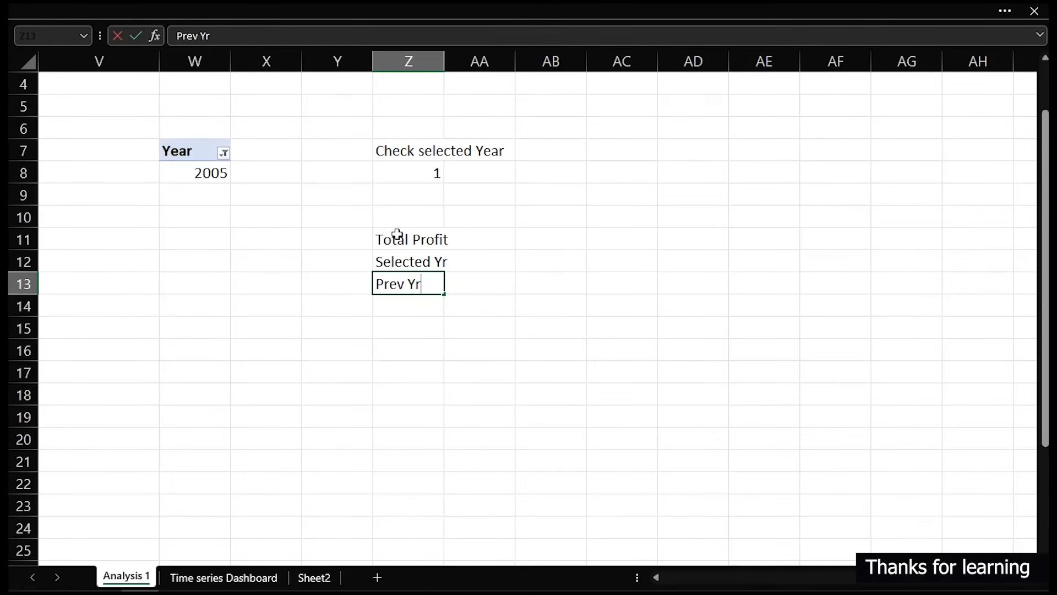
key("Tab")
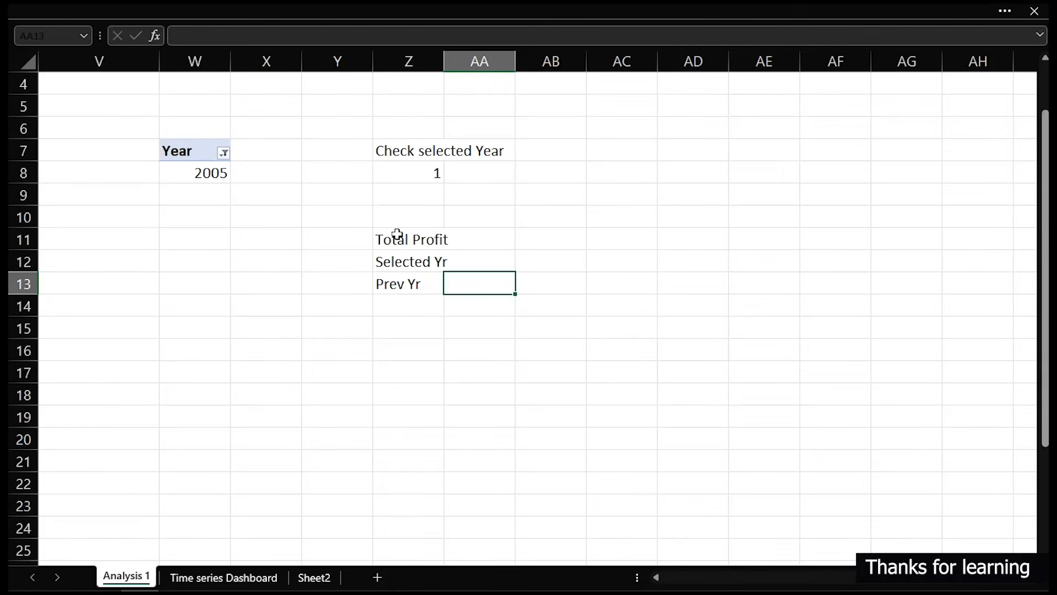
left_click(469, 262)
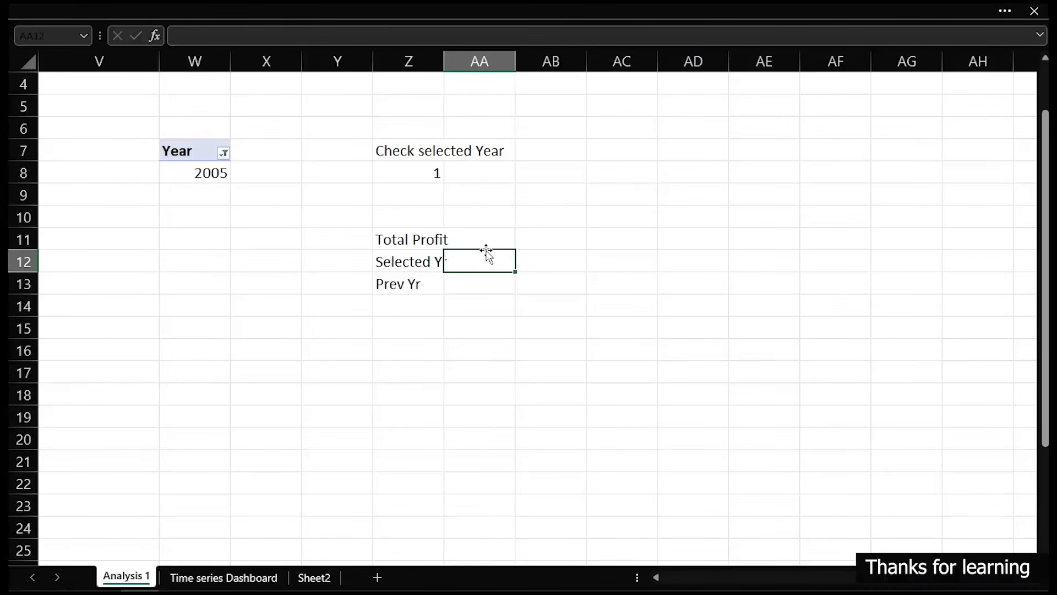
Enter =IF(Z8=1,W8,0) in cell AA12 so Selected Yr returns the year only when a single year is selected.
type("=IF(")
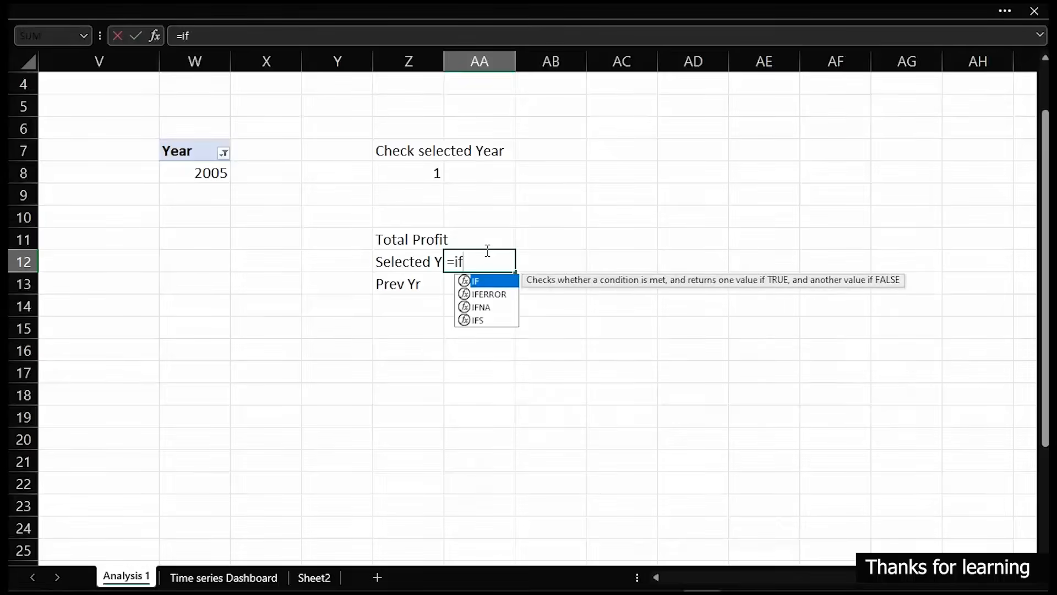
left_click(200, 172)
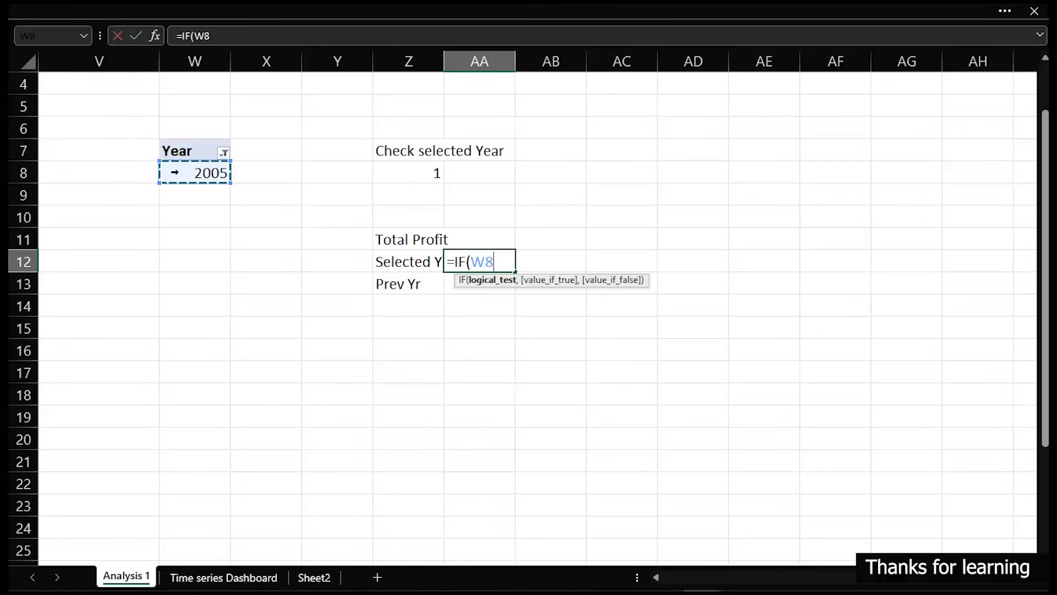
left_click(418, 171)
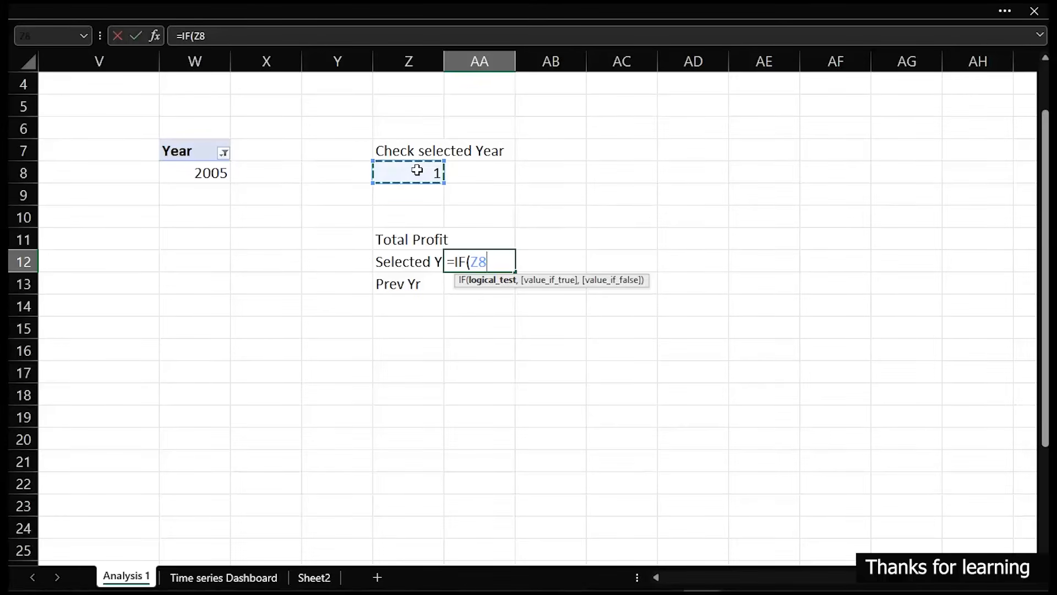
type("=1,")
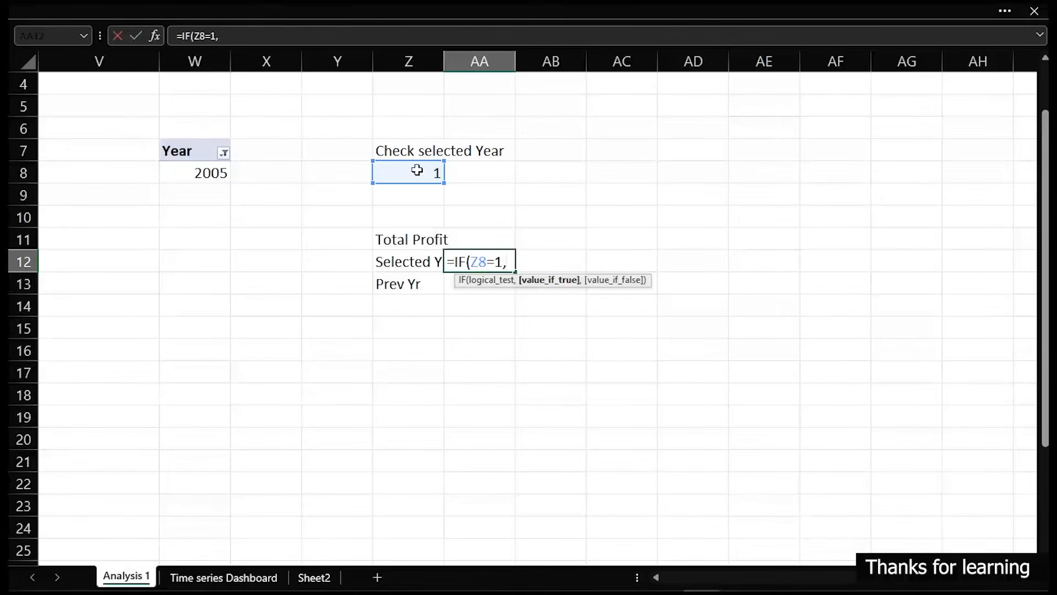
left_click(216, 174)
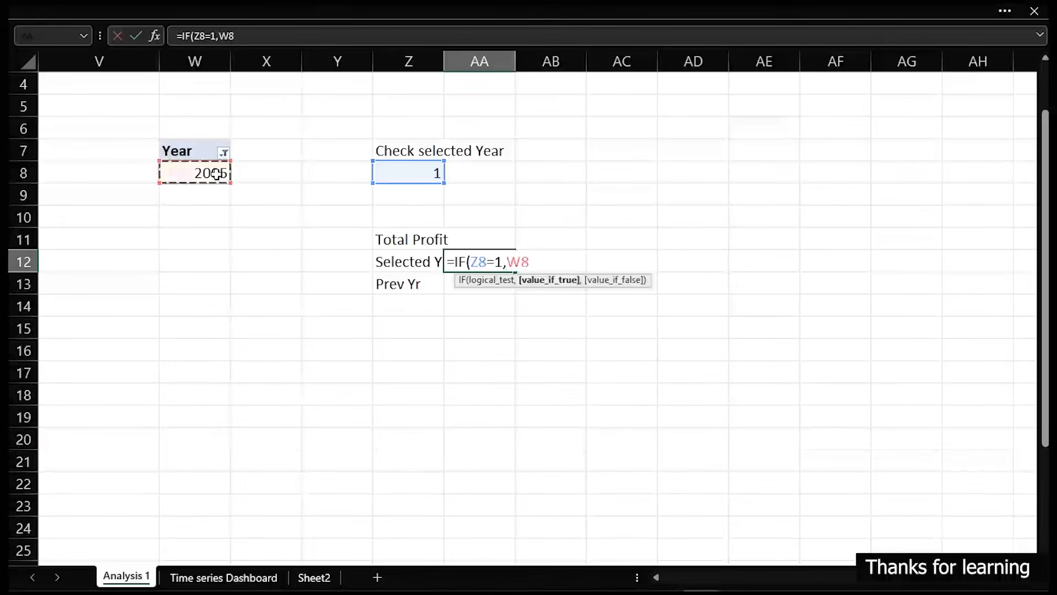
type(",")
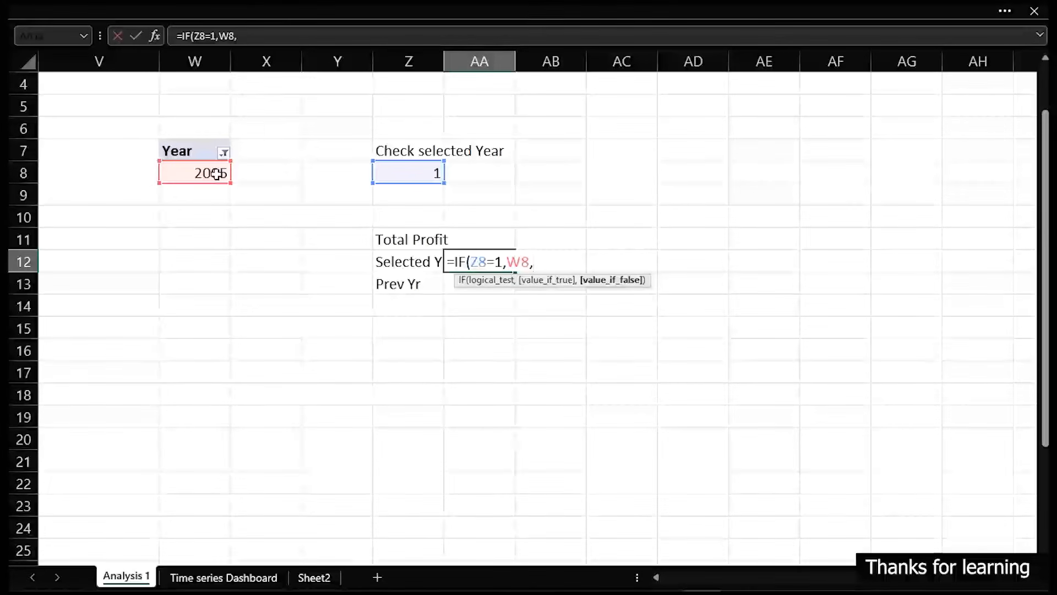
type("0)")
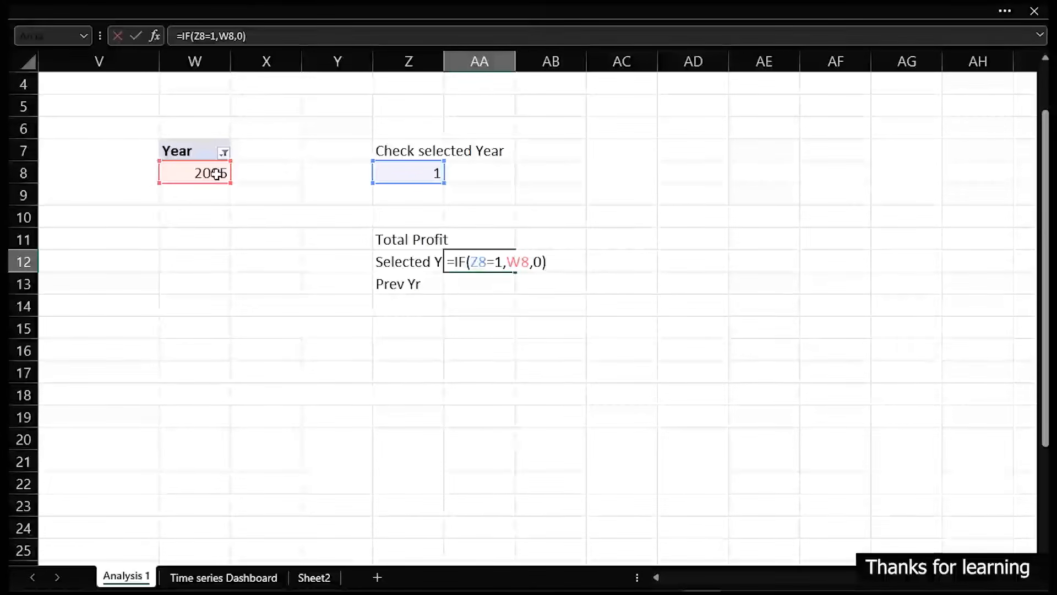
key("Return")
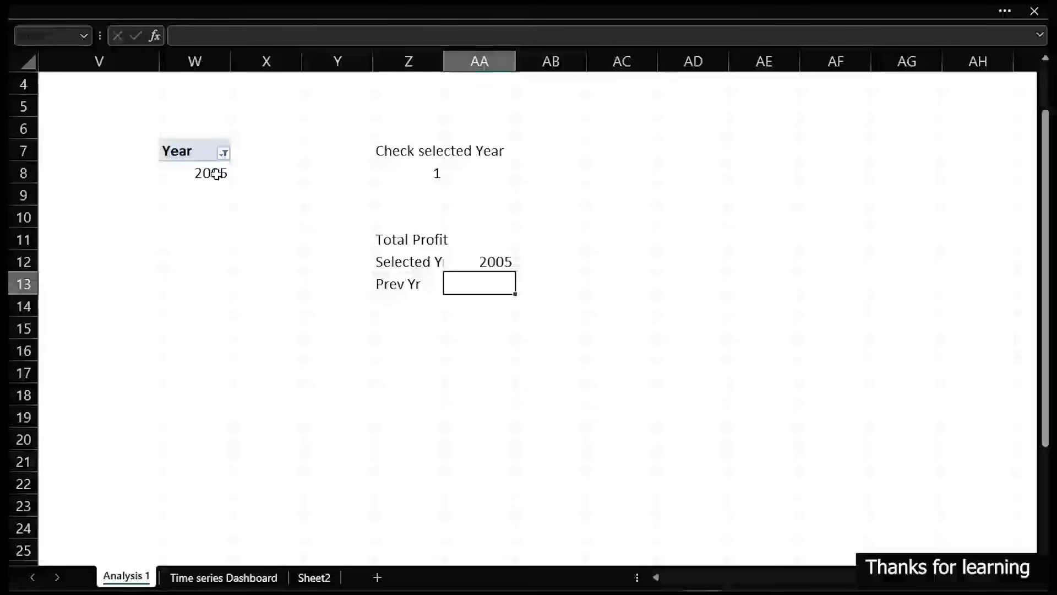
Test the Selected Yr formula on the Analysis 1 sheet with the dashboard's Year slicer cleared and with only 2006 selected.
left_click(253, 579)
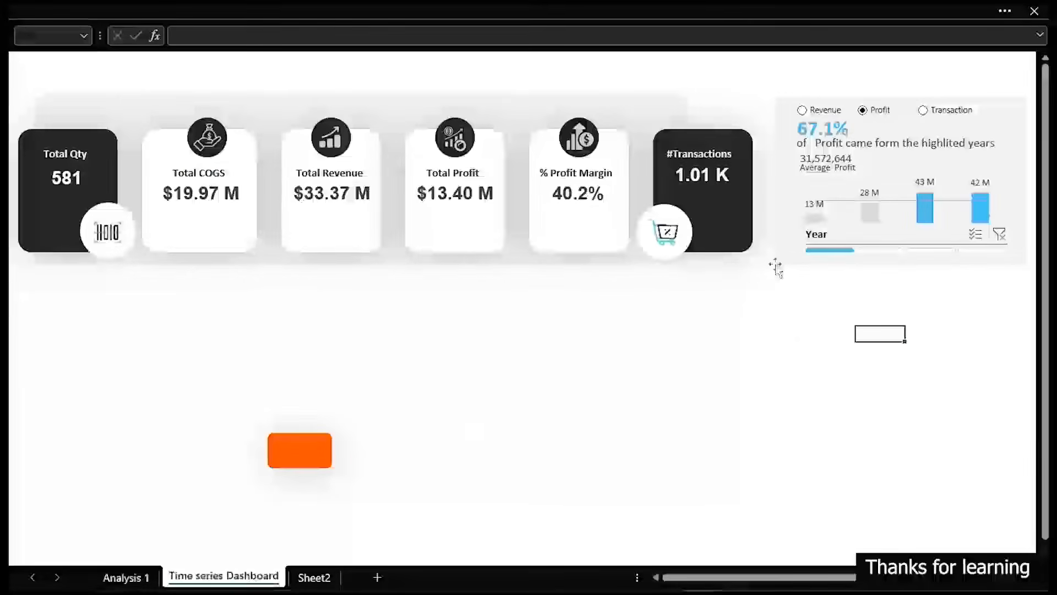
left_click(1001, 235)
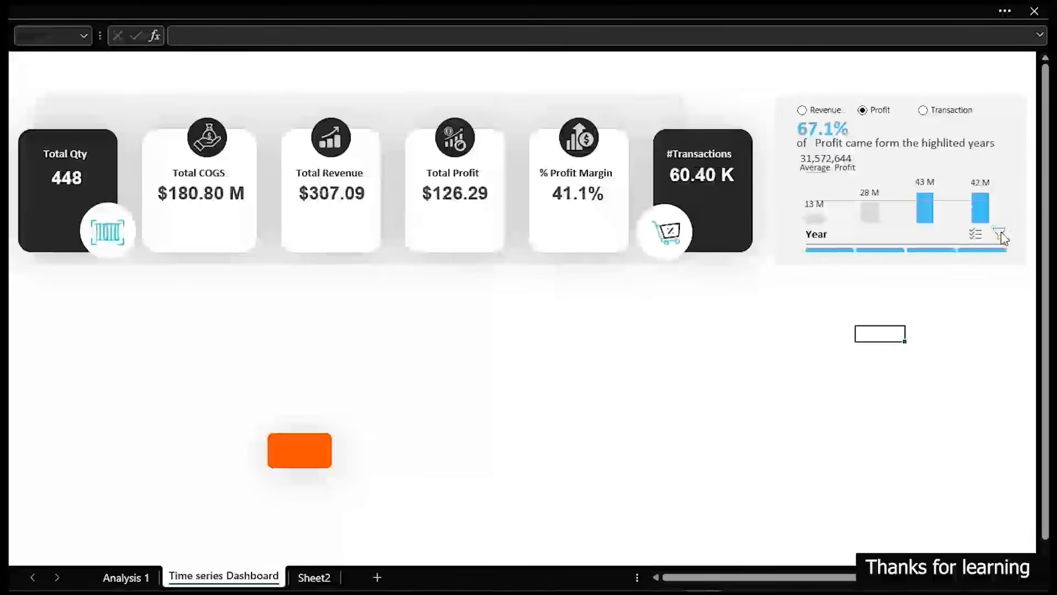
left_click(125, 578)
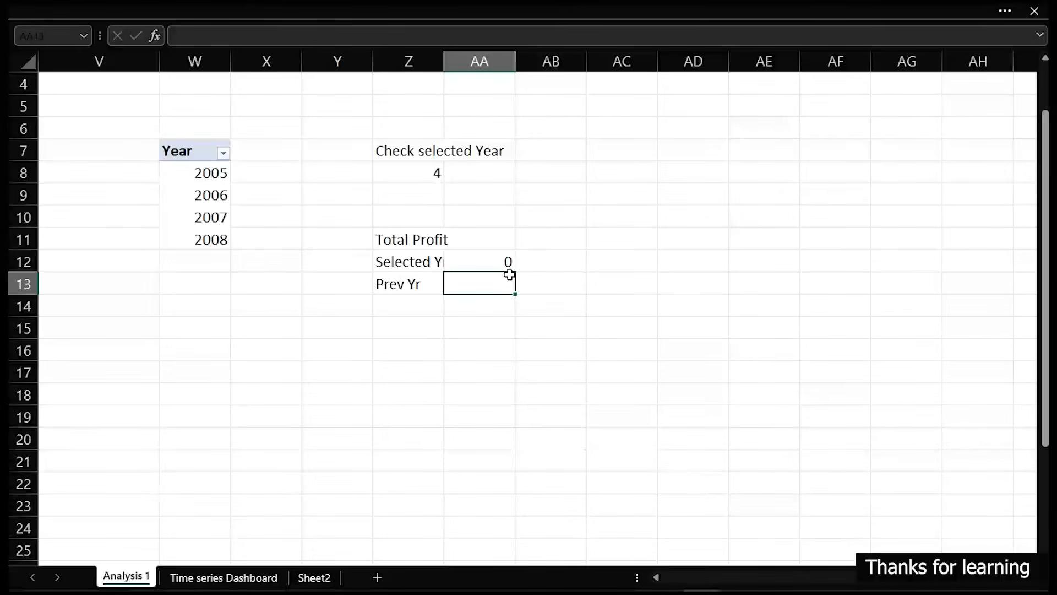
left_click(220, 576)
left_click(897, 251)
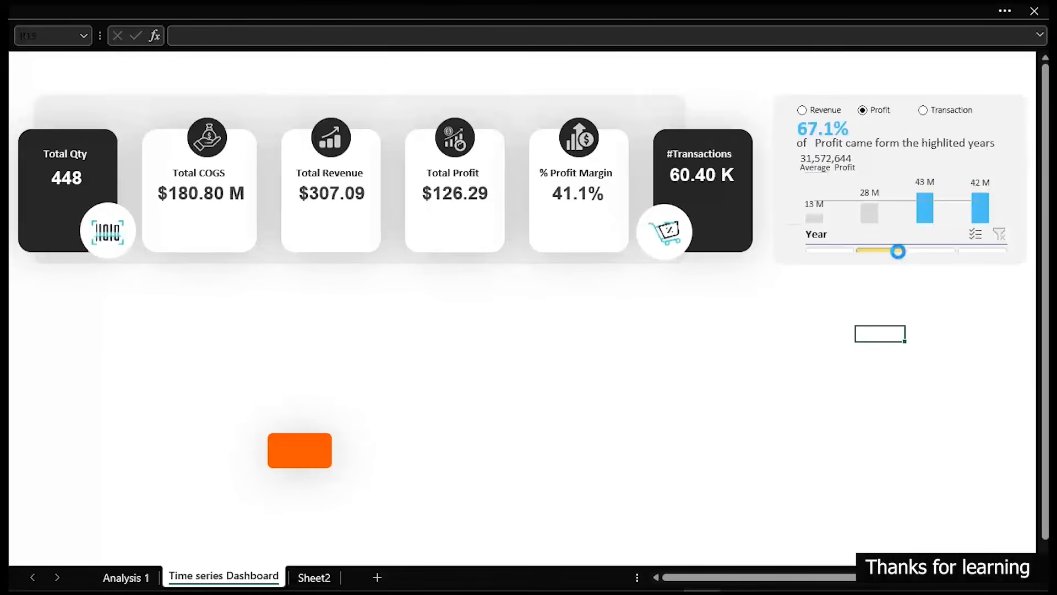
left_click(127, 576)
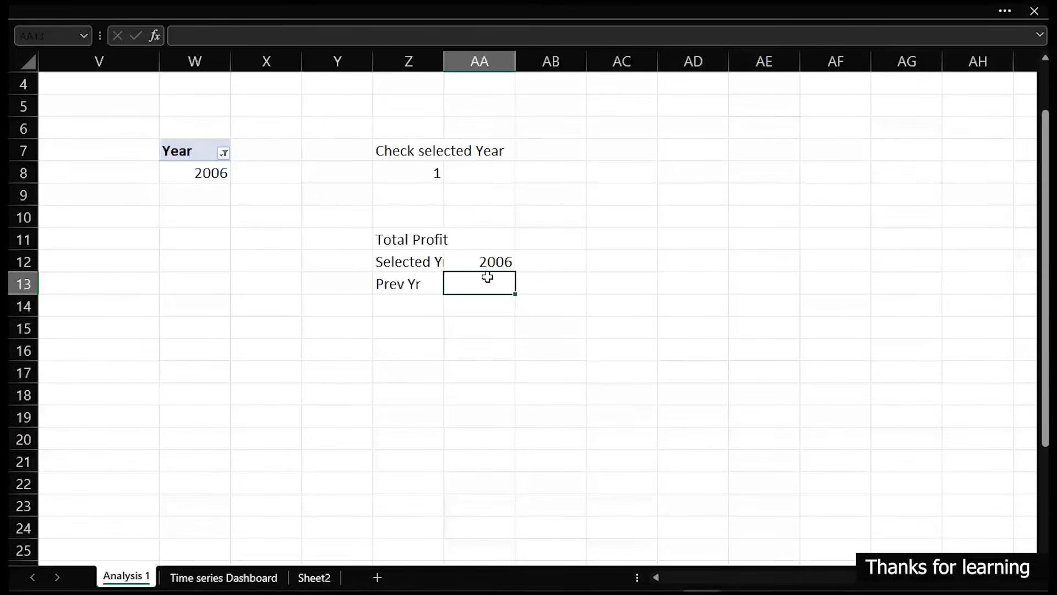
Enter =IF(OR(W8=2008,Z8>1),0,W8+1) in cell AA13 beside the Prev Yr label.
type("=if")
key("Tab")
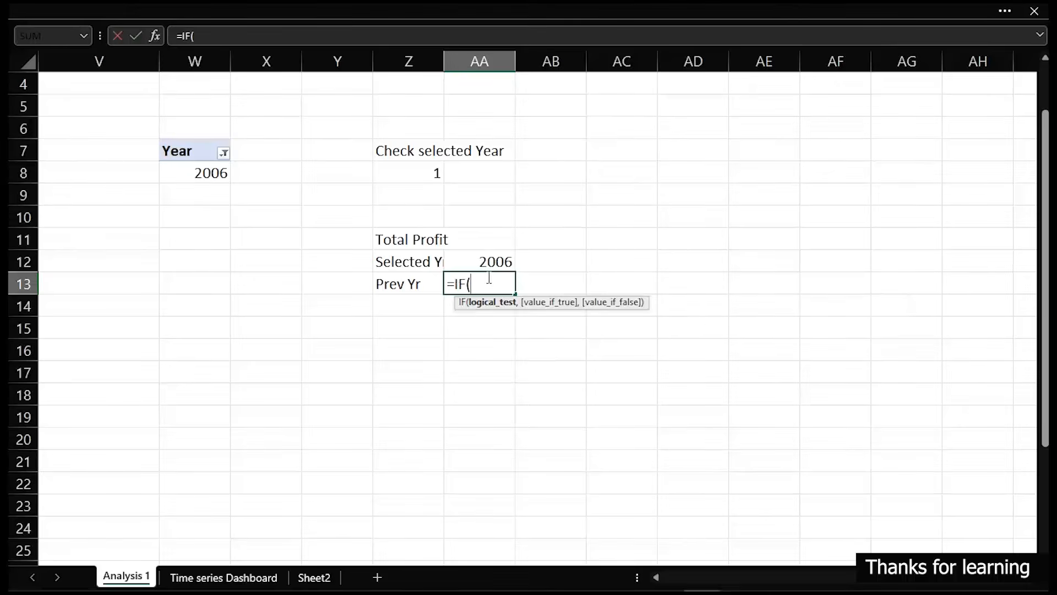
type("or")
key("Tab")
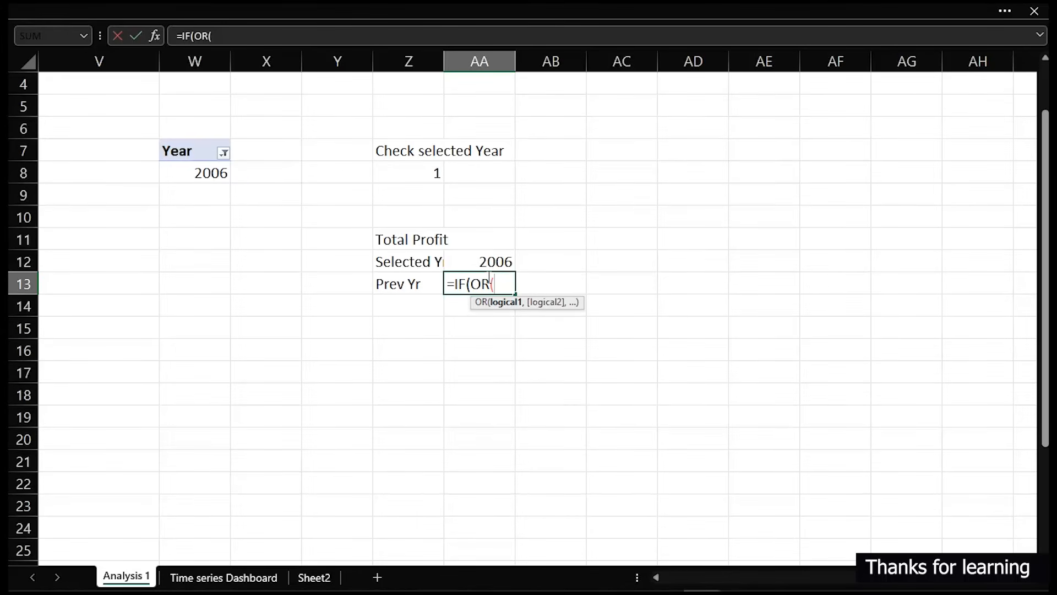
left_click(205, 172)
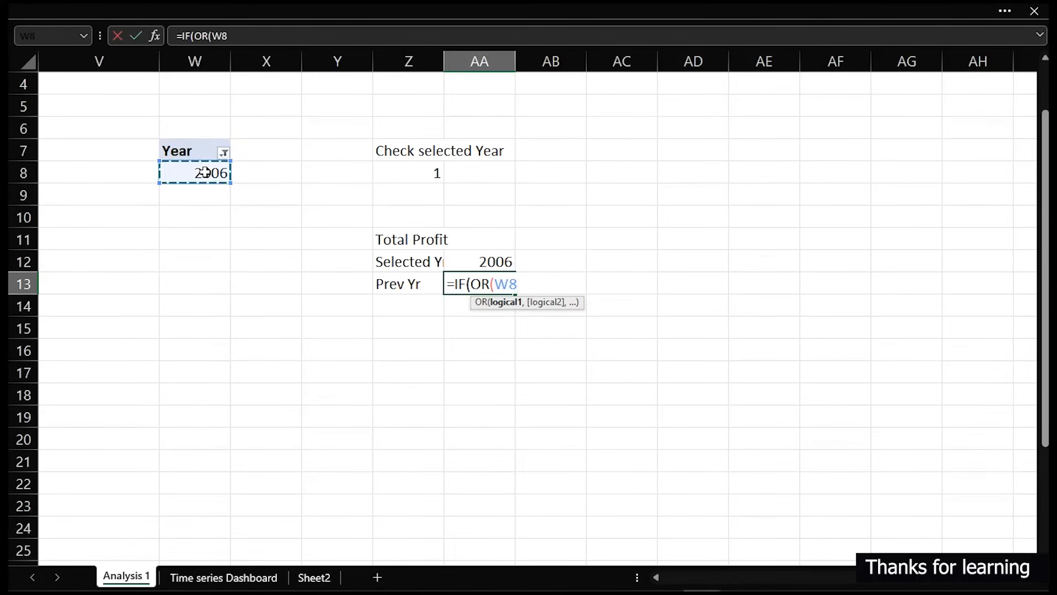
type("=2000")
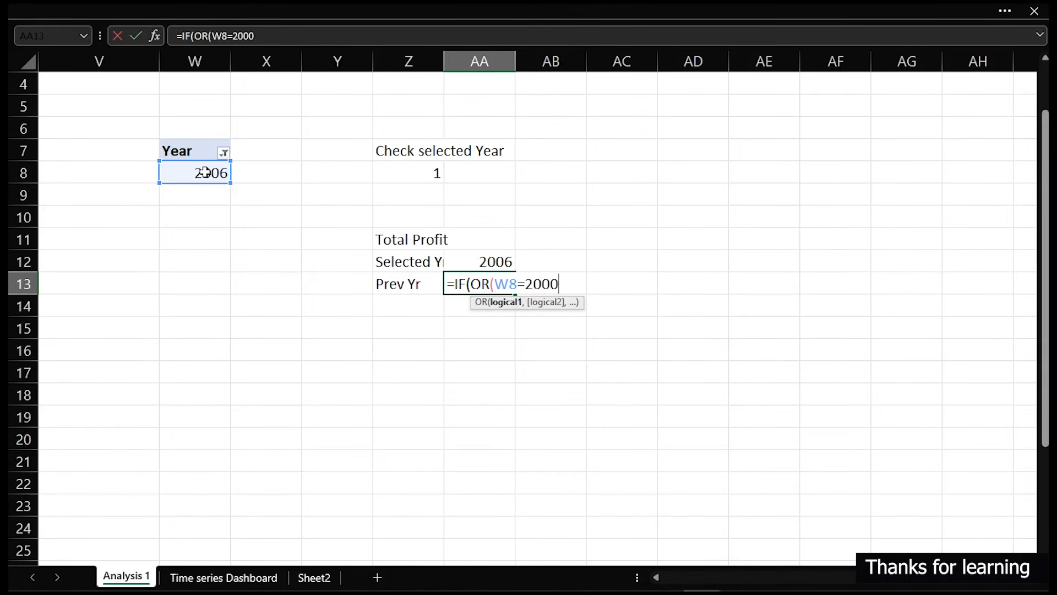
key("BackSpace")
type("8")
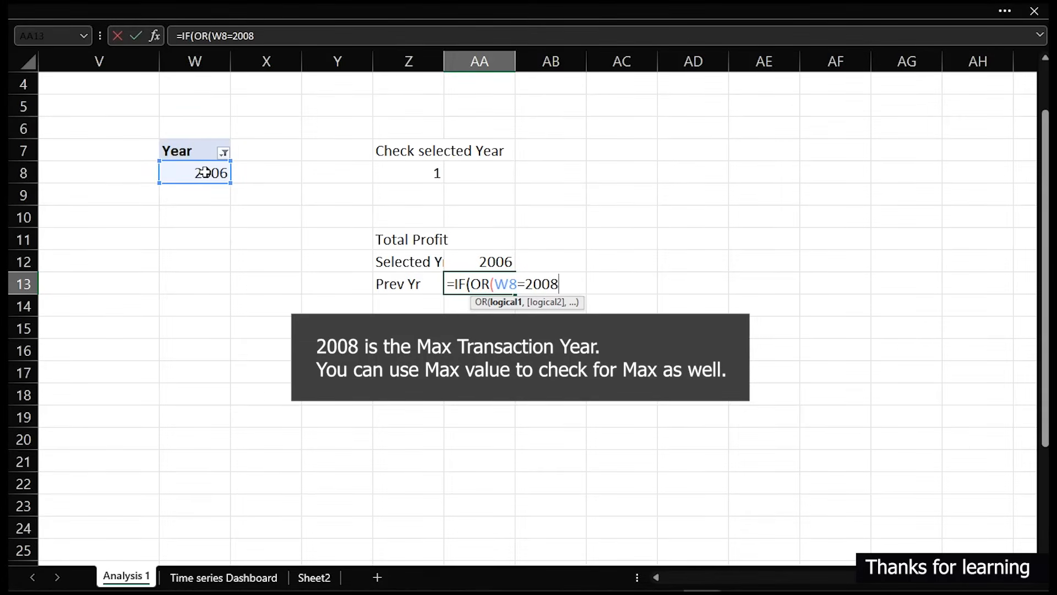
type(",")
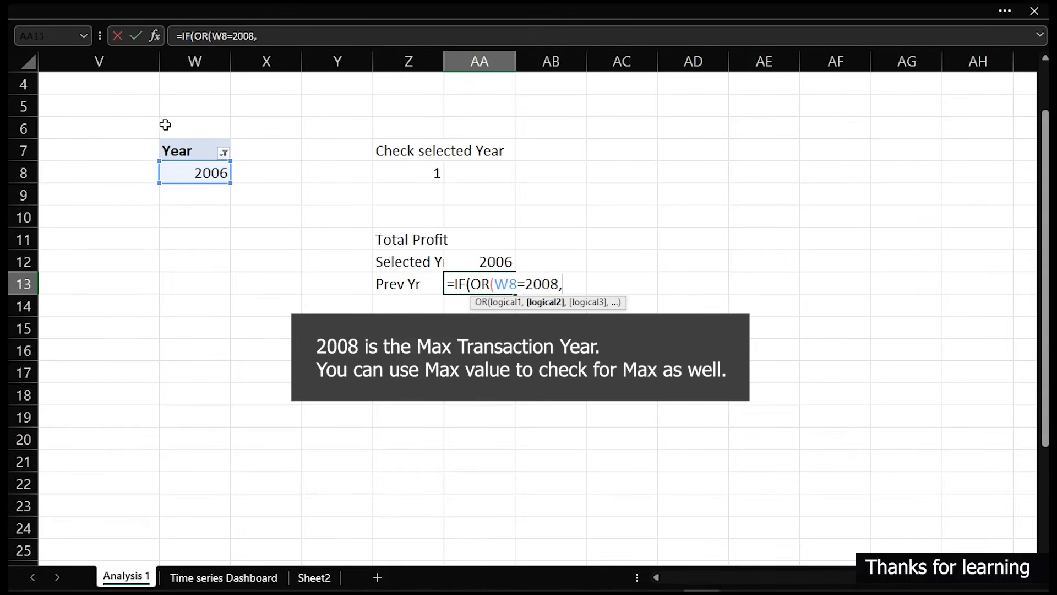
left_click(395, 171)
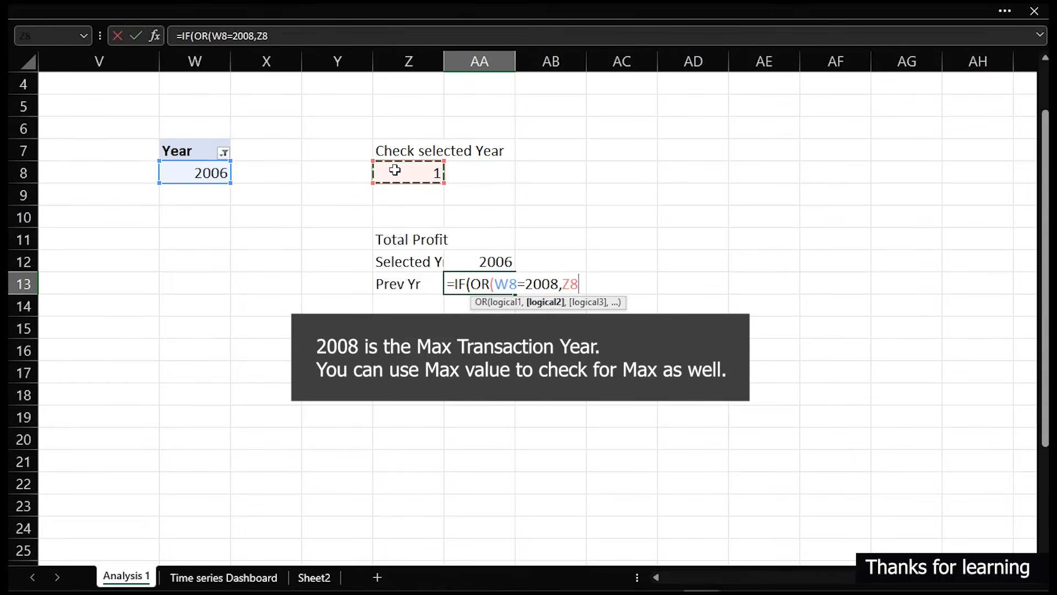
type(">1")
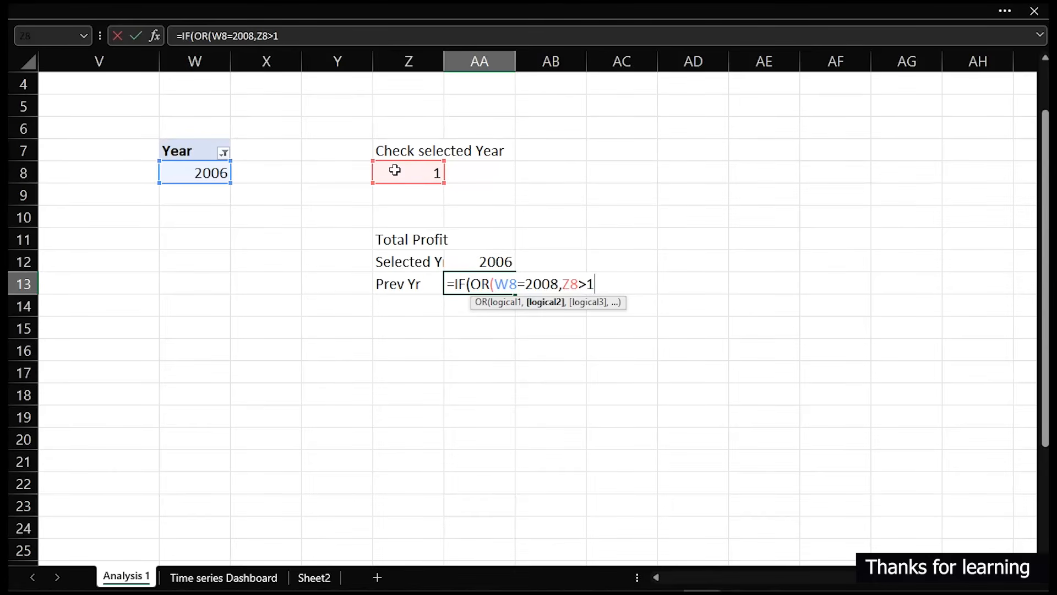
type("),")
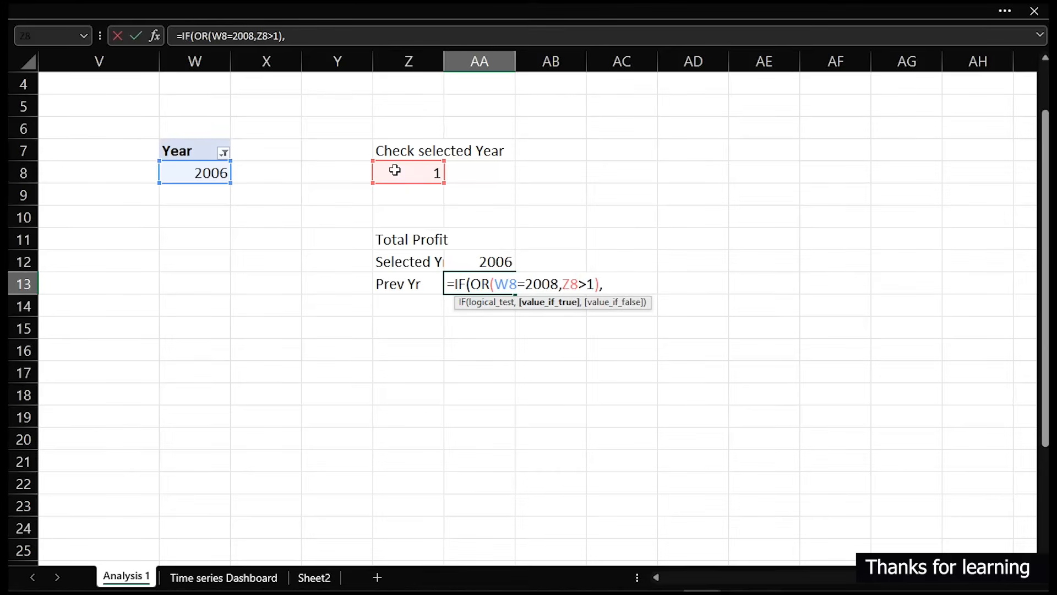
type("0,")
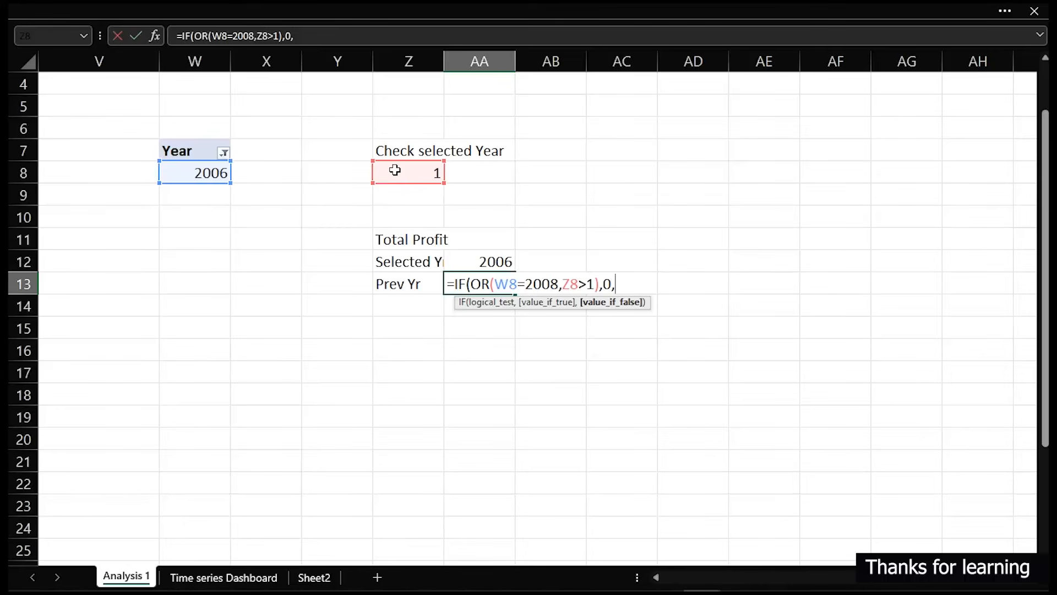
left_click(211, 174)
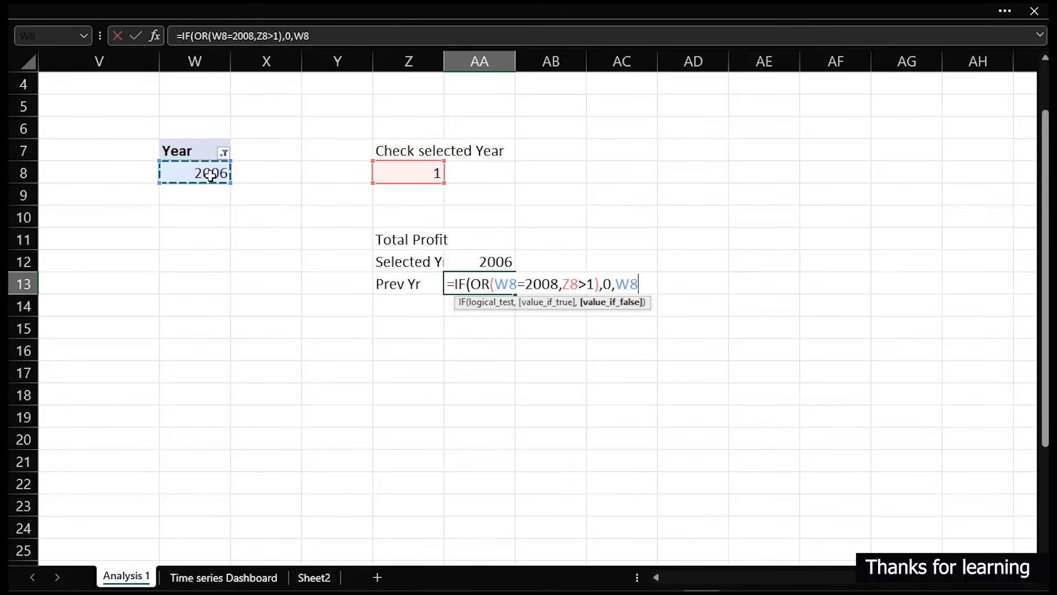
type("+1)")
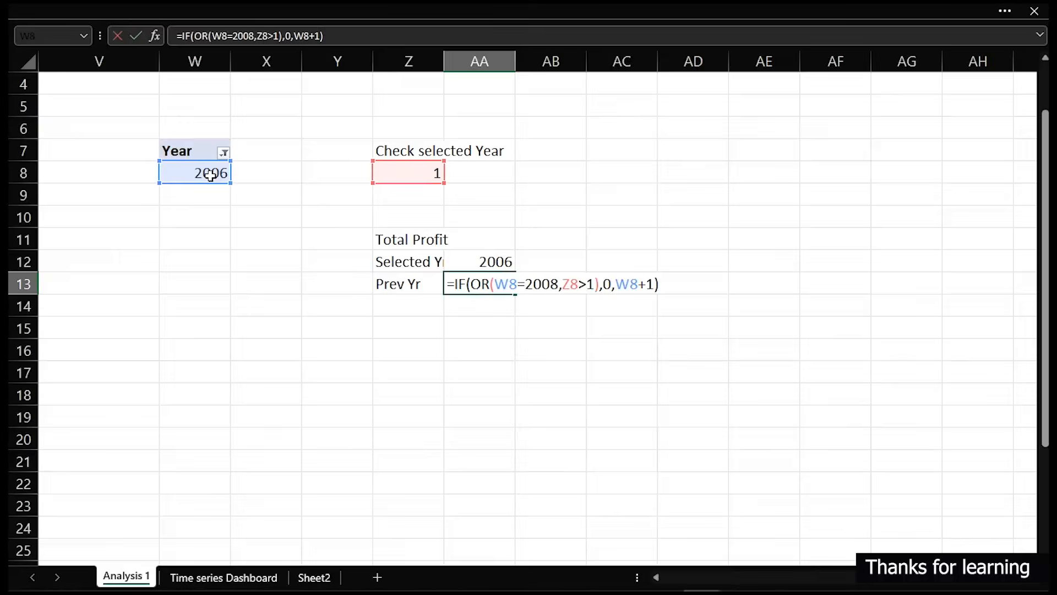
key("Return")
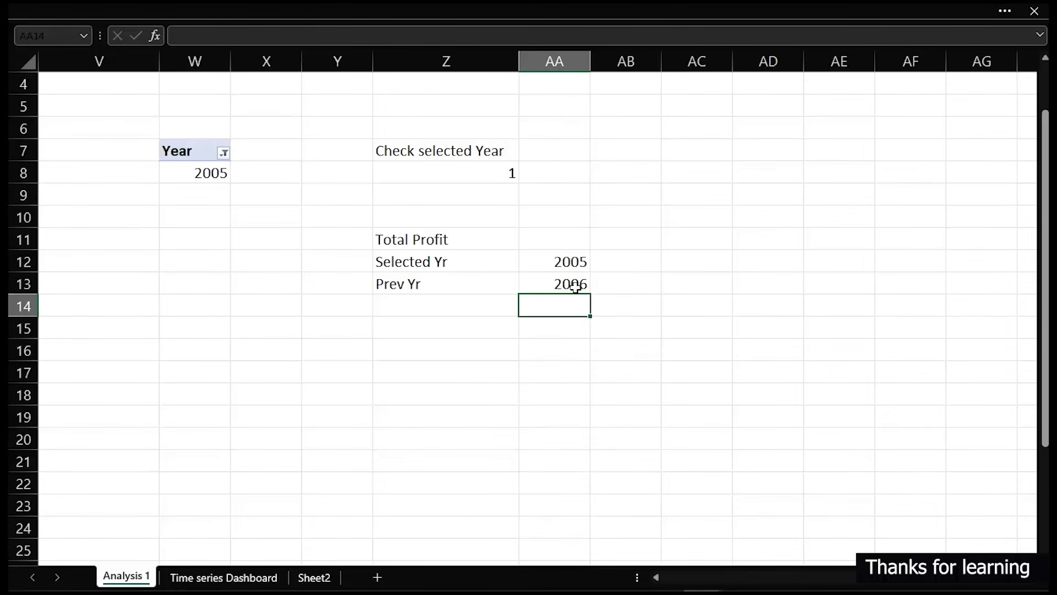
Correct the Prev Yr formula in AA13 so its false result is W8-1.
double_click(576, 285)
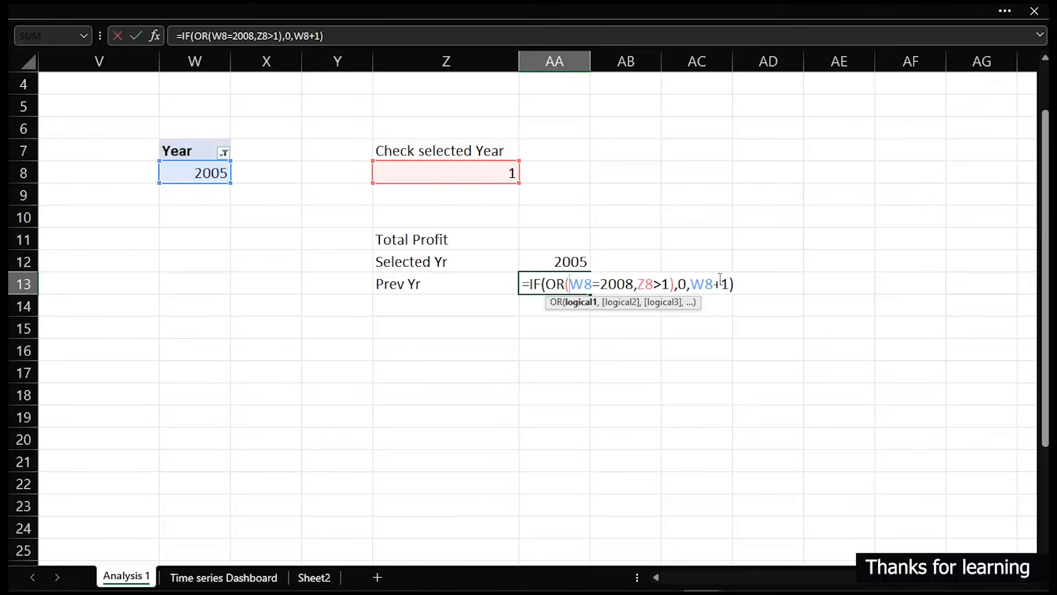
left_click(721, 284)
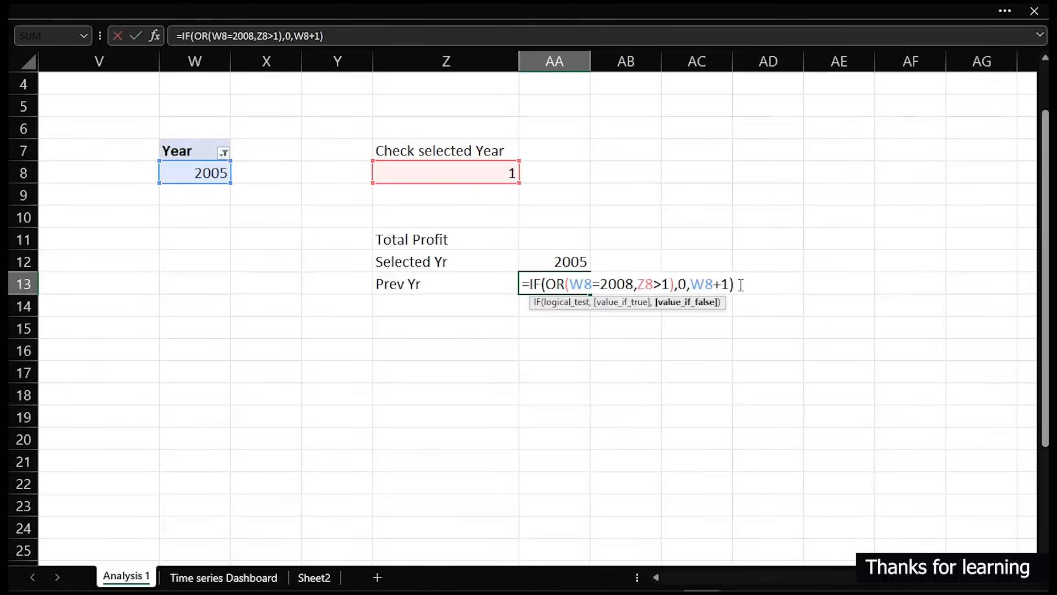
key("BackSpace")
type("-")
key("Return")
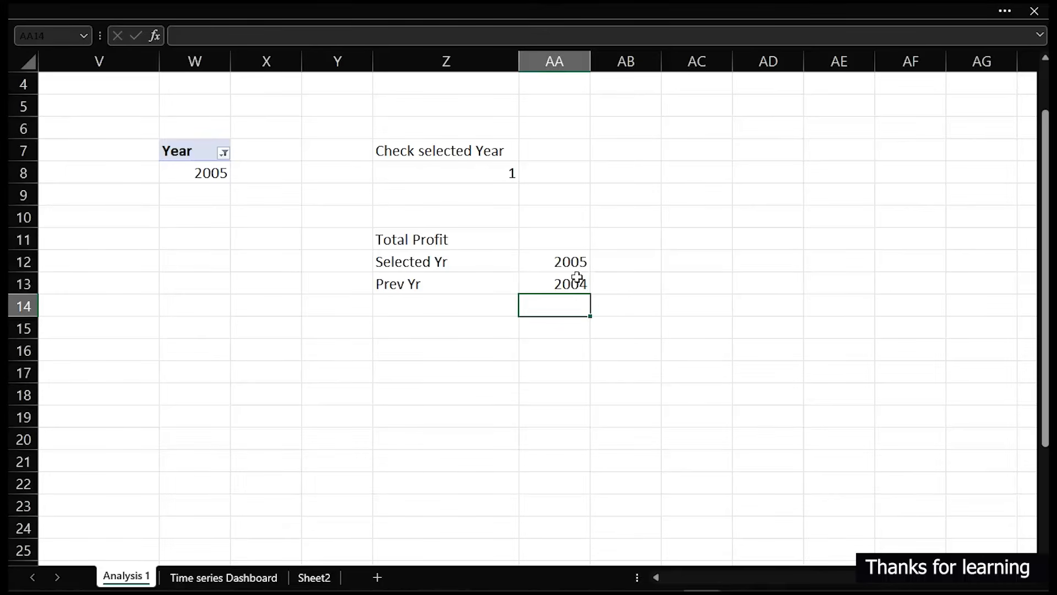
Enter the column headers "Year", "Profit" and "Percentage" in cells AA11 to AC11.
left_click(575, 244)
type("Year")
left_click(627, 228)
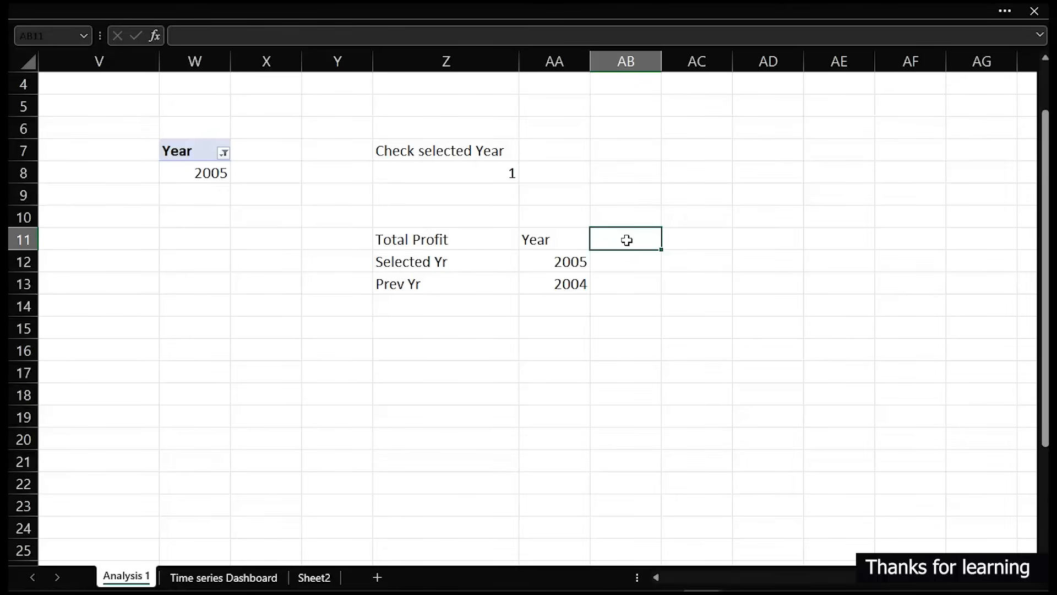
type("Profit")
key("Tab")
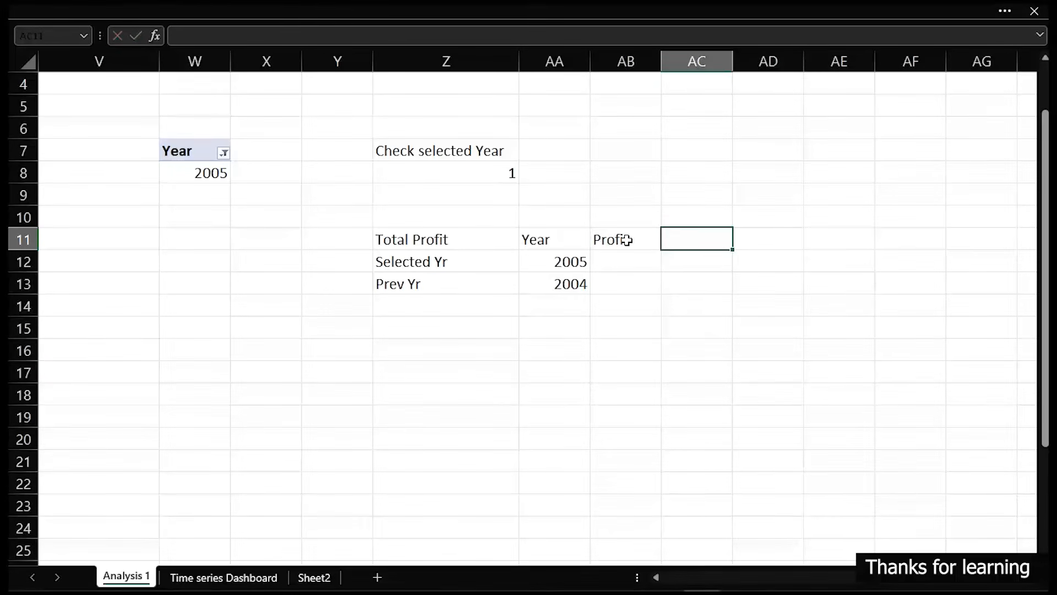
type("Percentage")
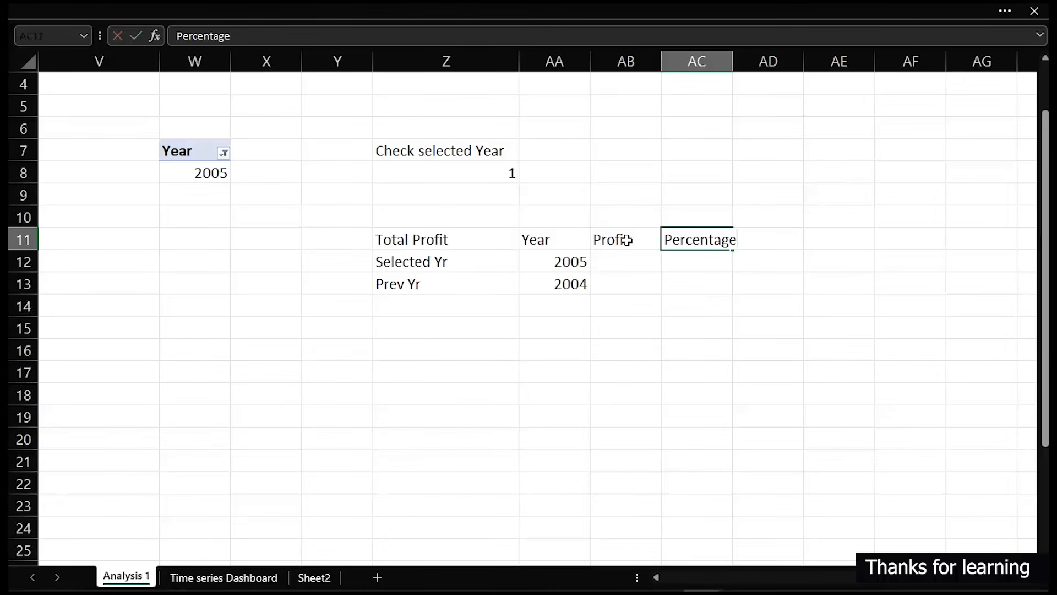
key("Return")
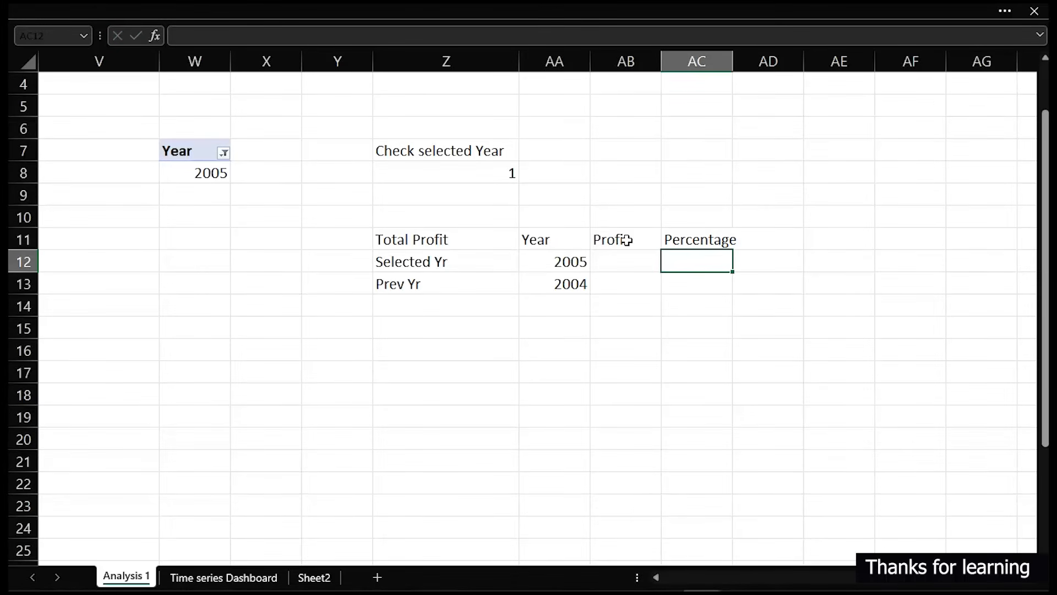
Apply all borders to the Total Profit helper table in Z11:AC13.
left_click_drag(429, 240, 684, 290)
left_click(31, 10)
left_click(175, 107)
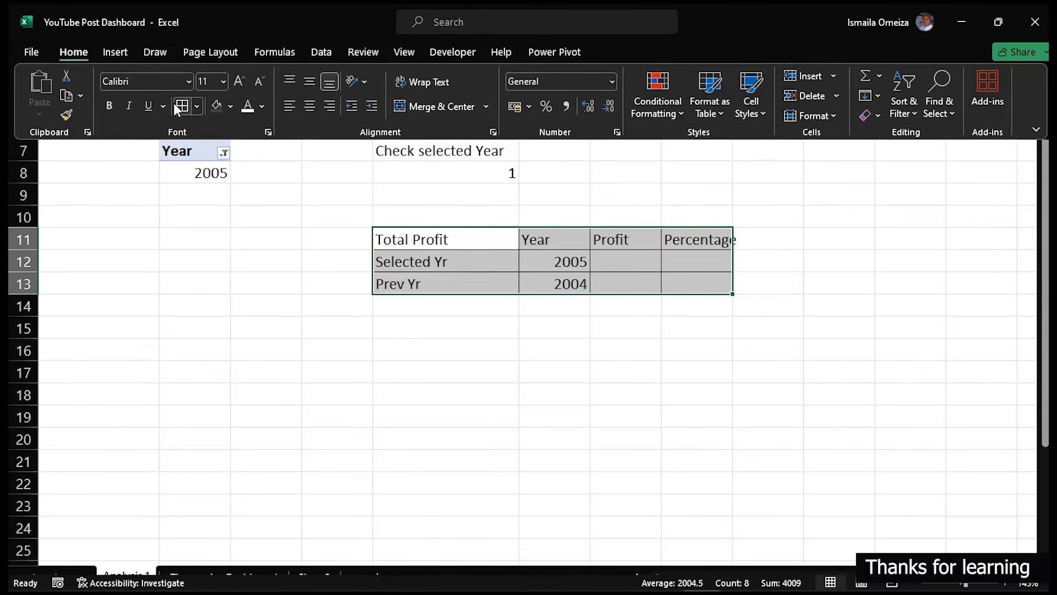
left_click(470, 270)
left_click(451, 243)
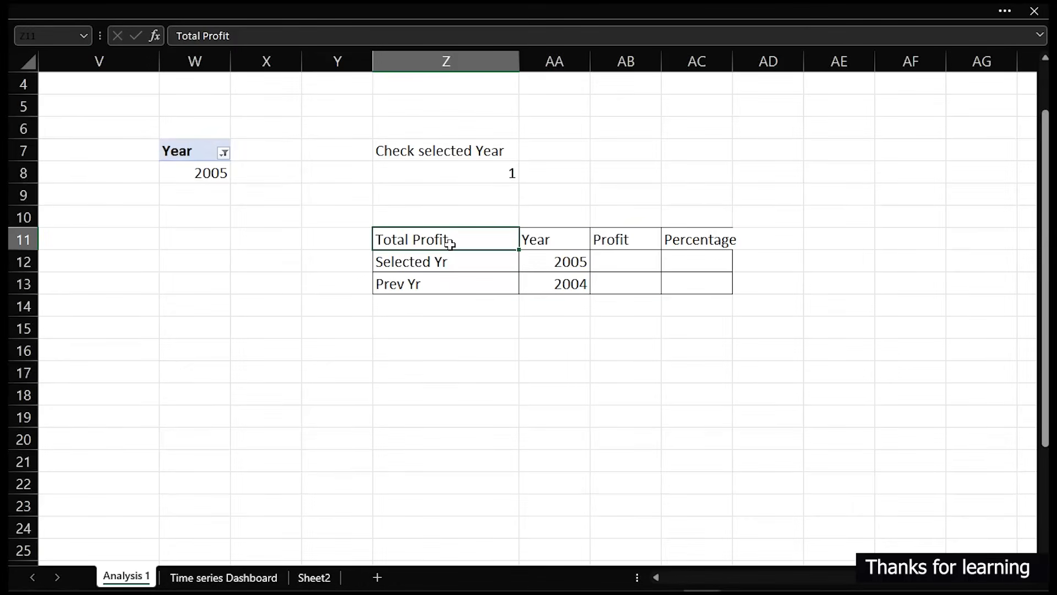
Format the header row Z11:AC11 with a dark fill and white font, and widen column AC to fit the Percentage header.
left_click_drag(463, 237, 666, 238)
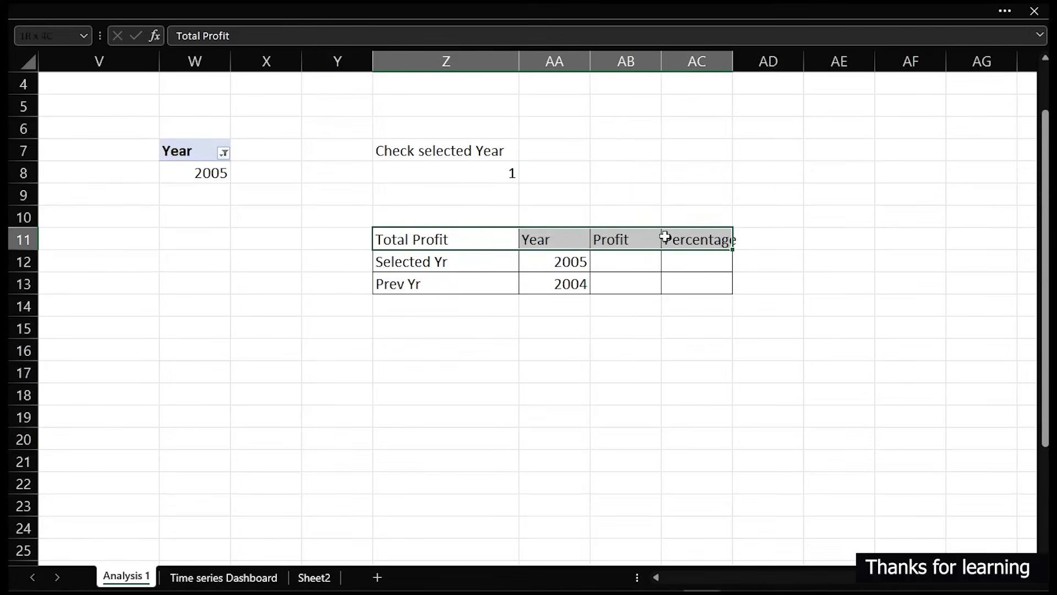
left_click(24, 18)
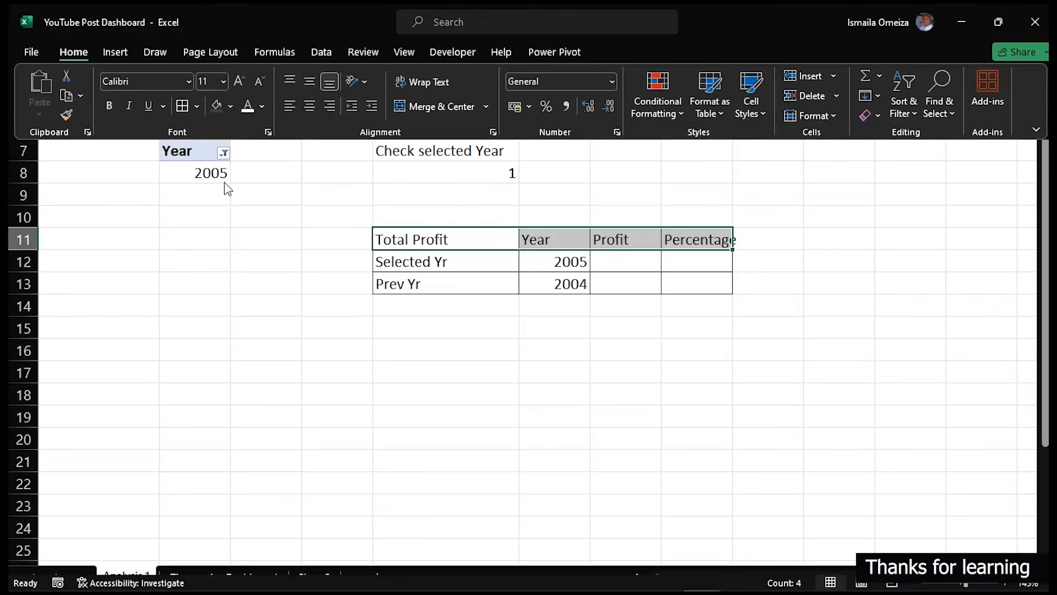
left_click(216, 104)
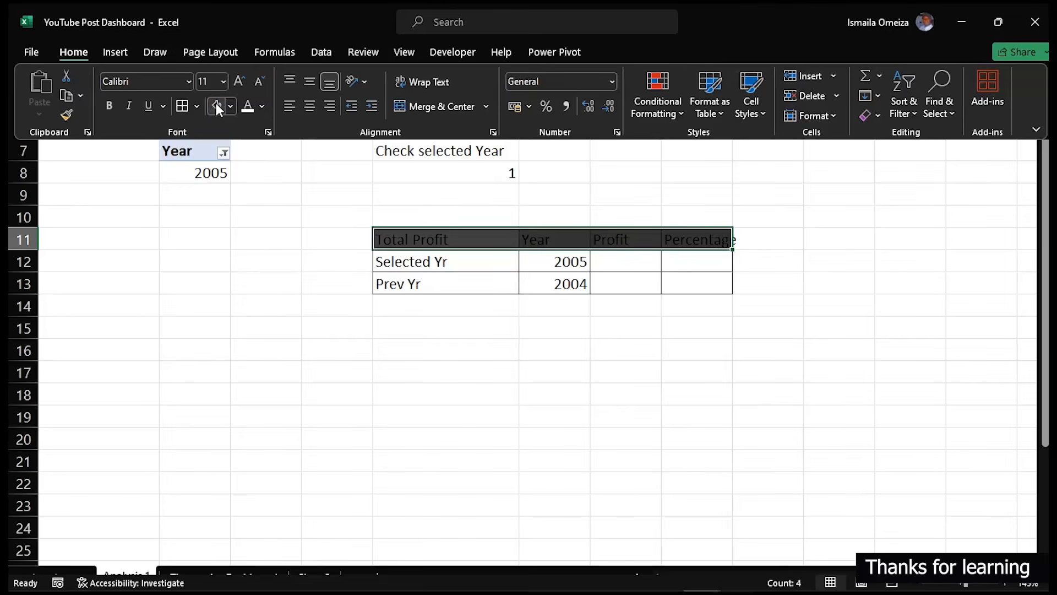
left_click(247, 106)
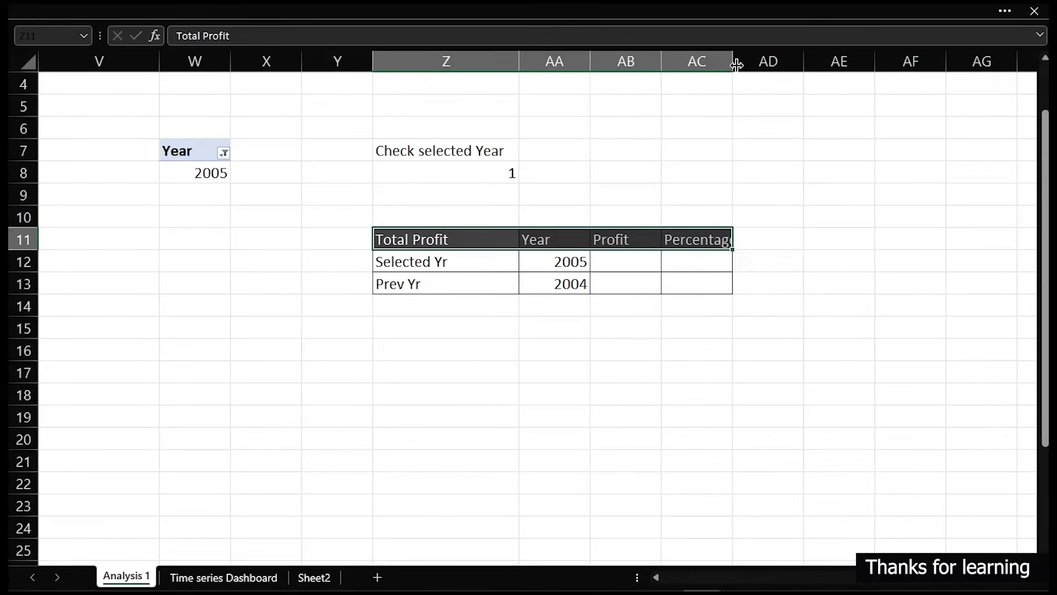
left_click_drag(732, 56, 747, 57)
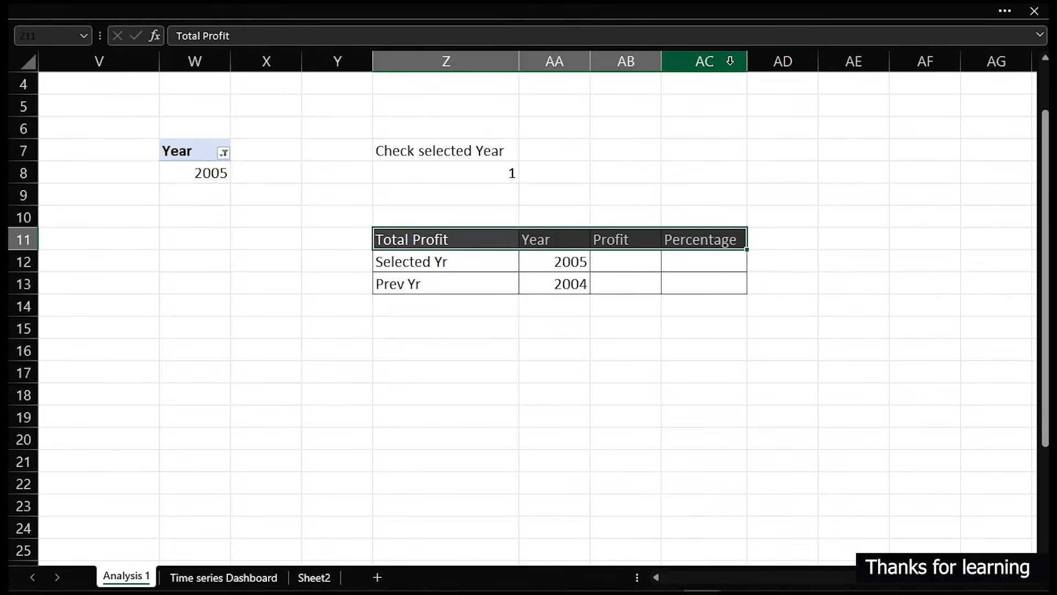
Start a VLOOKUP formula for the Profit cells AB12:AB13 with AA12 as the lookup value.
left_click(620, 261)
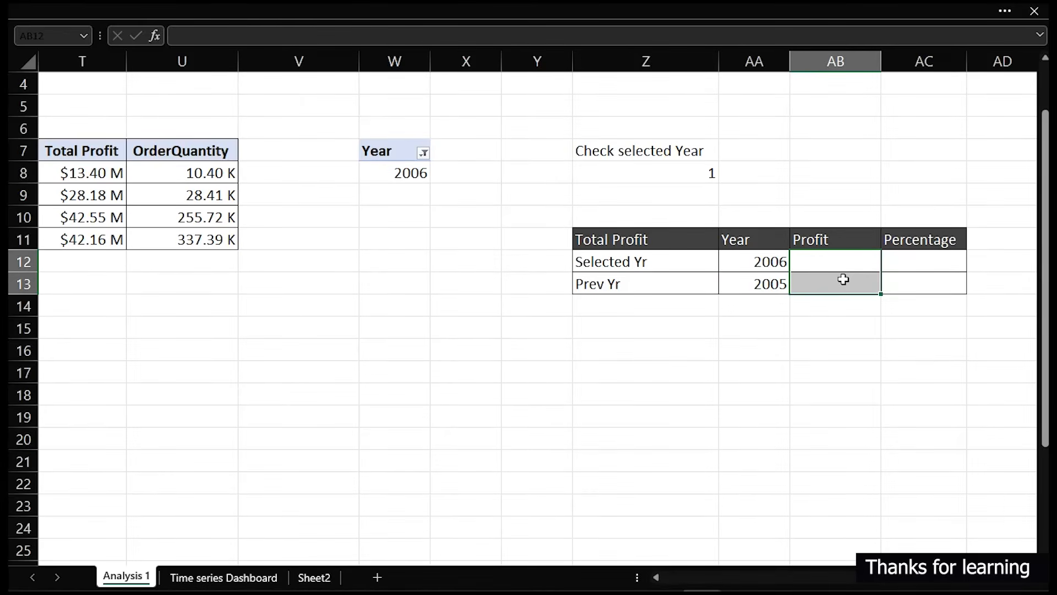
type("=vl")
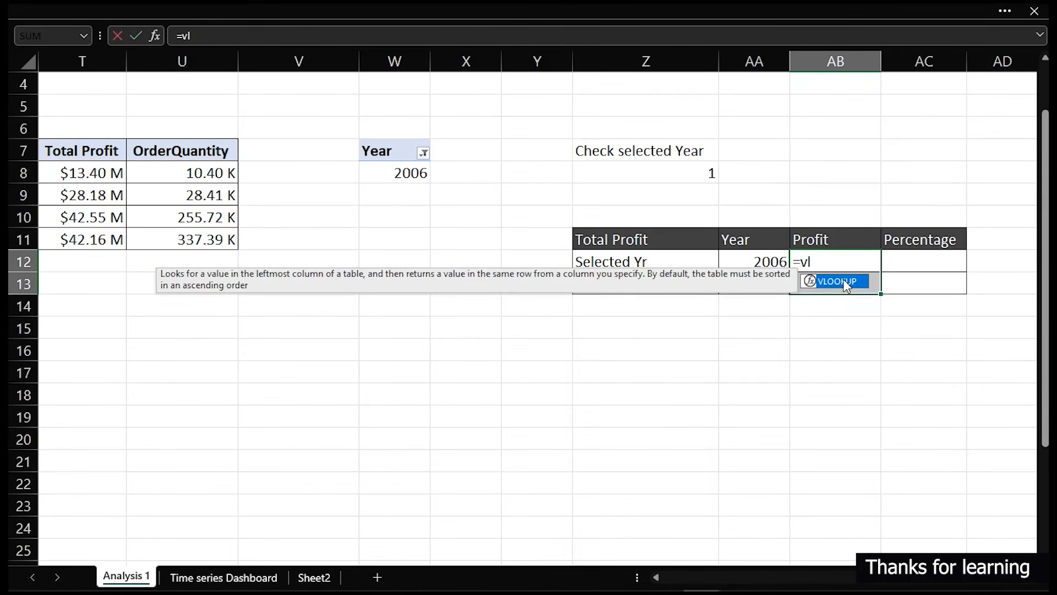
double_click(846, 282)
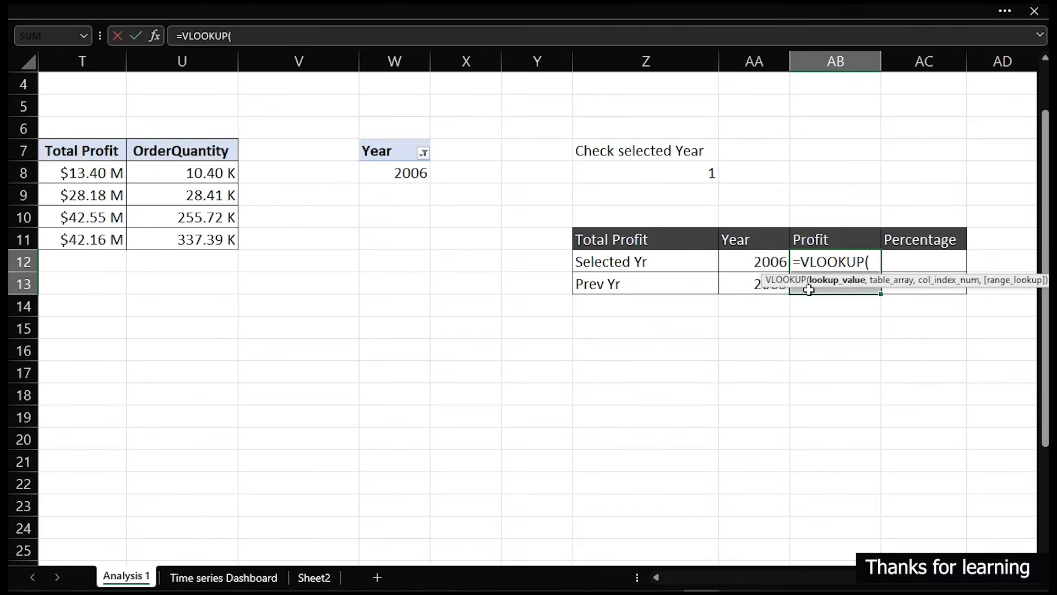
left_click(739, 261)
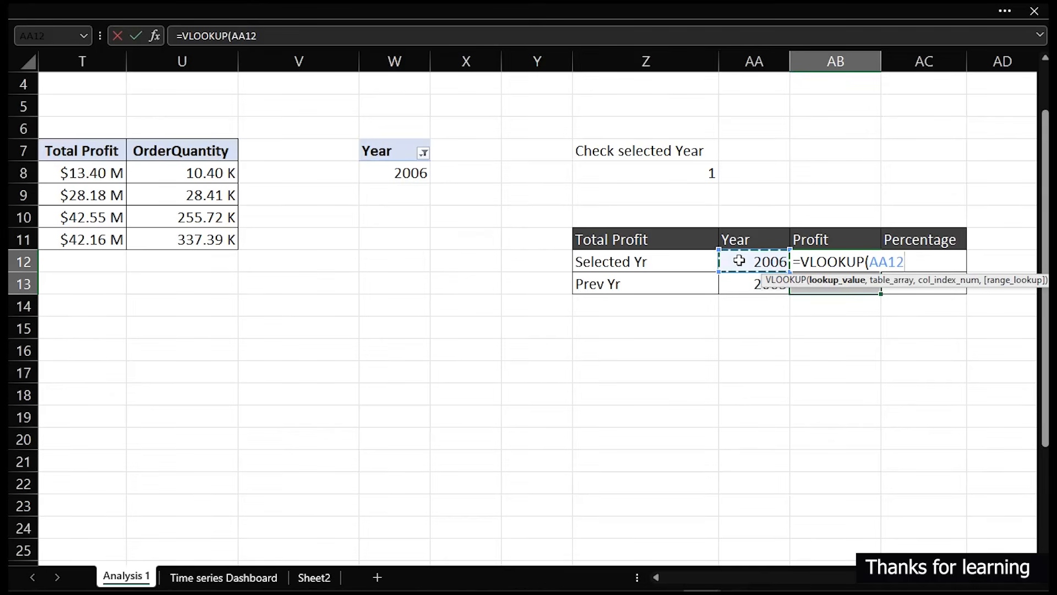
type(",")
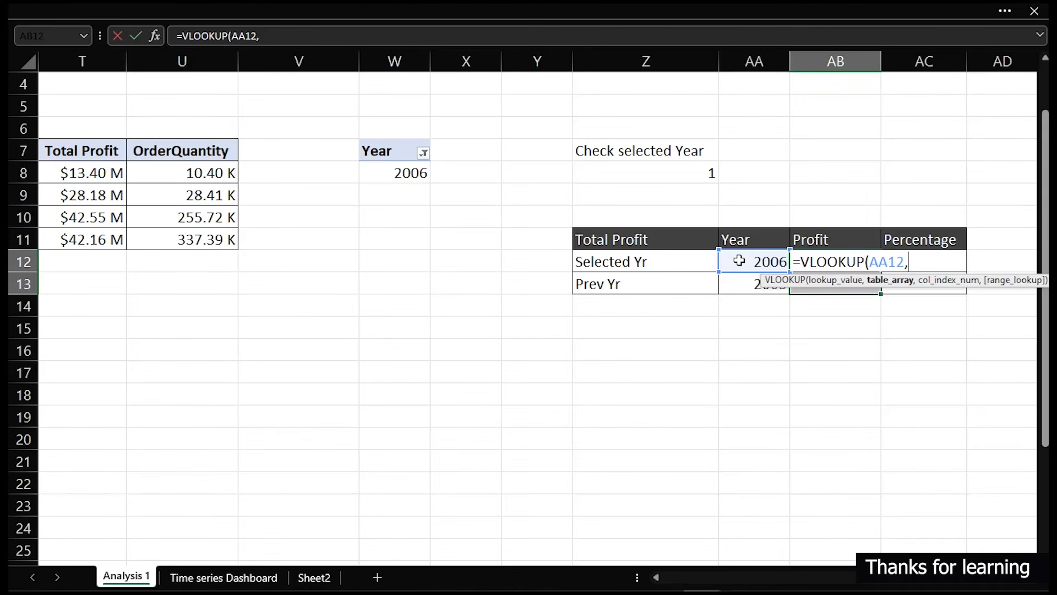
type("lool")
key("BackSpace")
key("Tab")
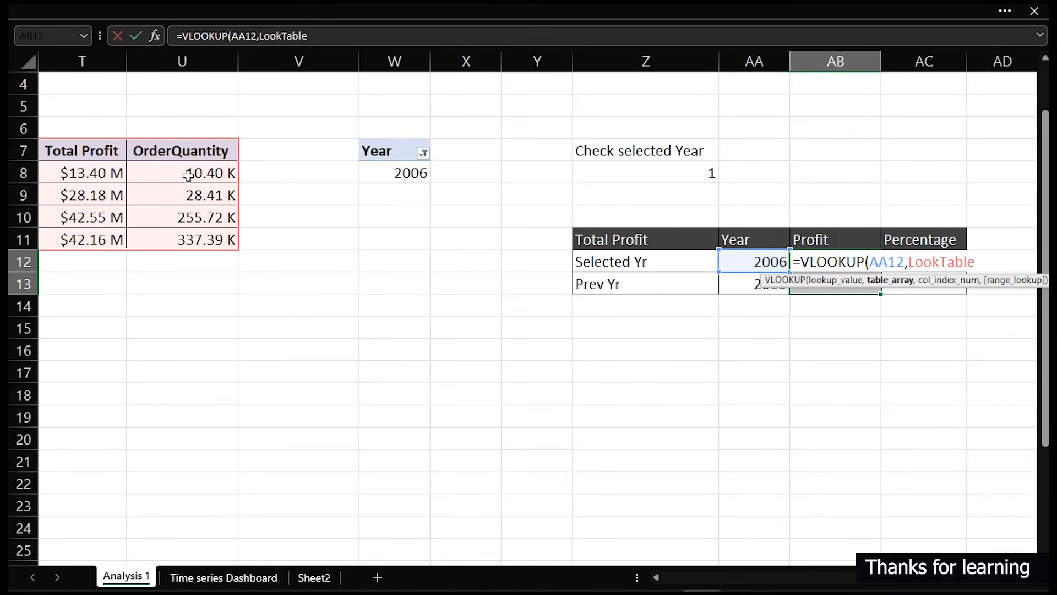
key("BackSpace")
key("BackSpace")
key("BackSpace")
key("BackSpace")
key("BackSpace")
key("BackSpace")
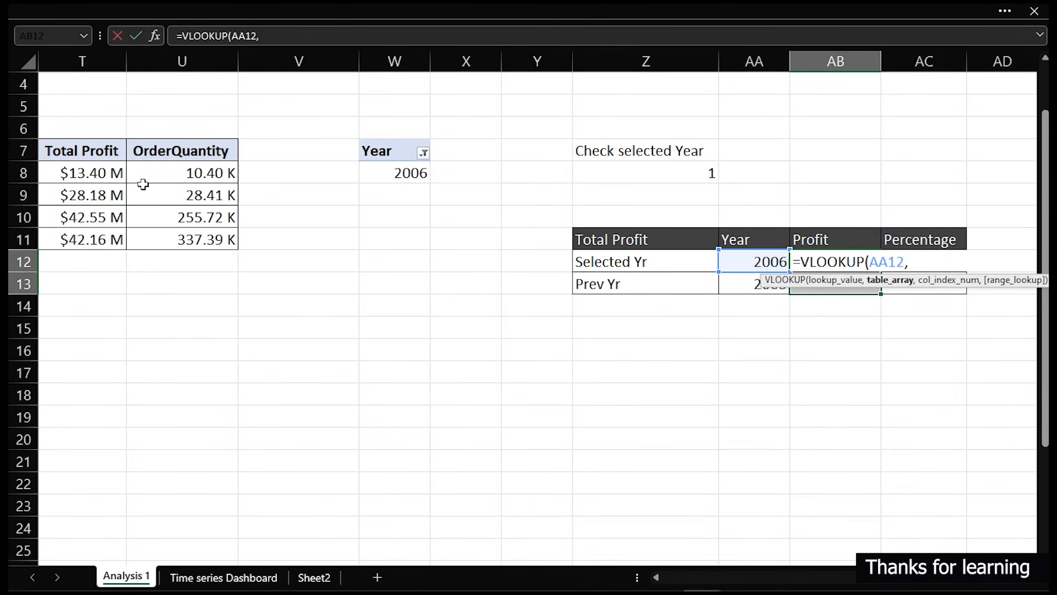
Complete the formula as =VLOOKUP(AA12,LookTable,6,0) and enter it into both Profit cells AB12:AB13.
type("look")
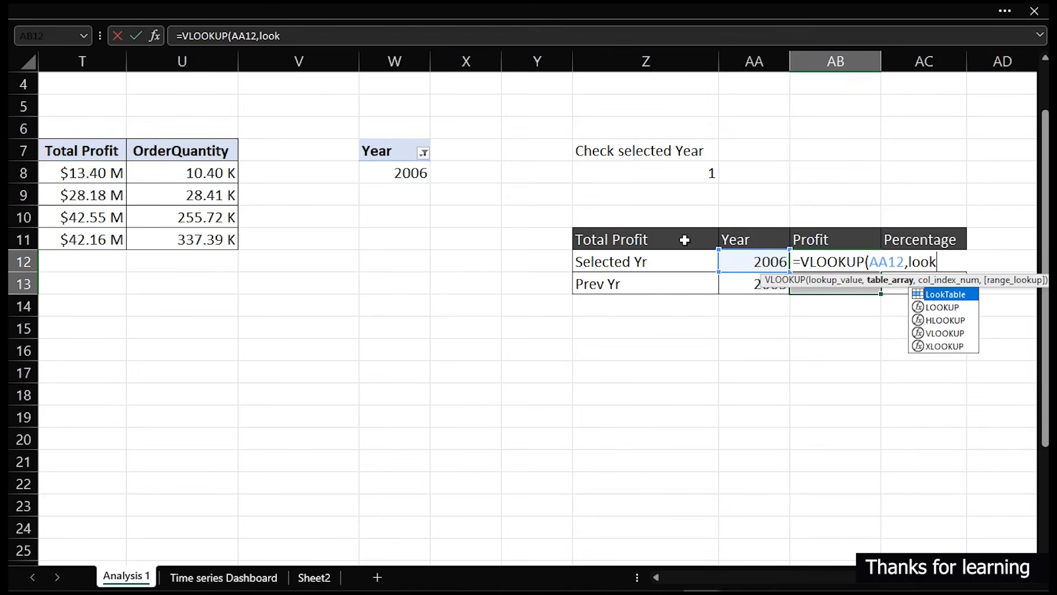
key("Tab")
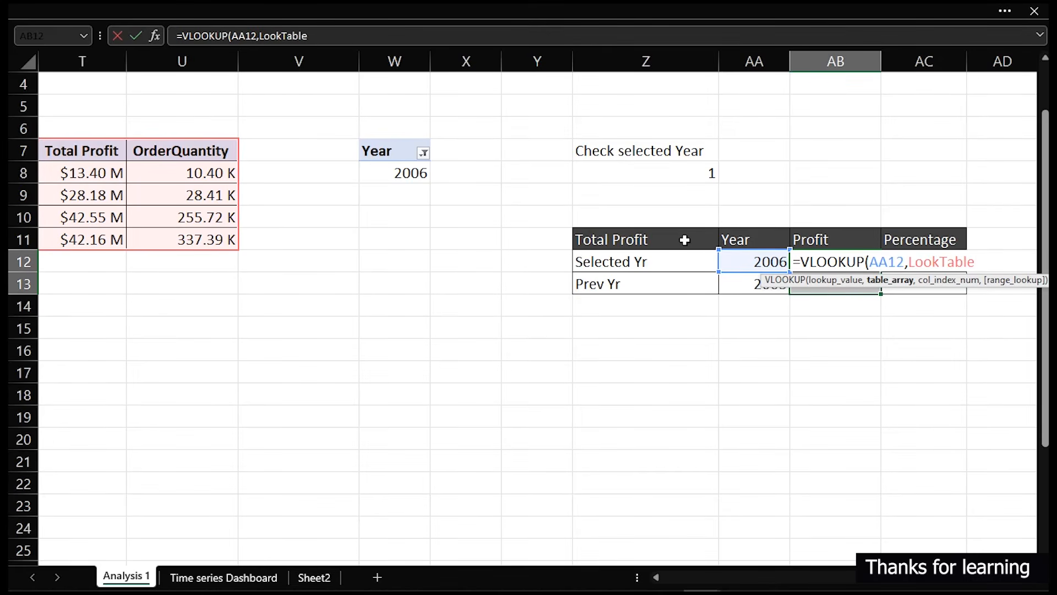
type(",")
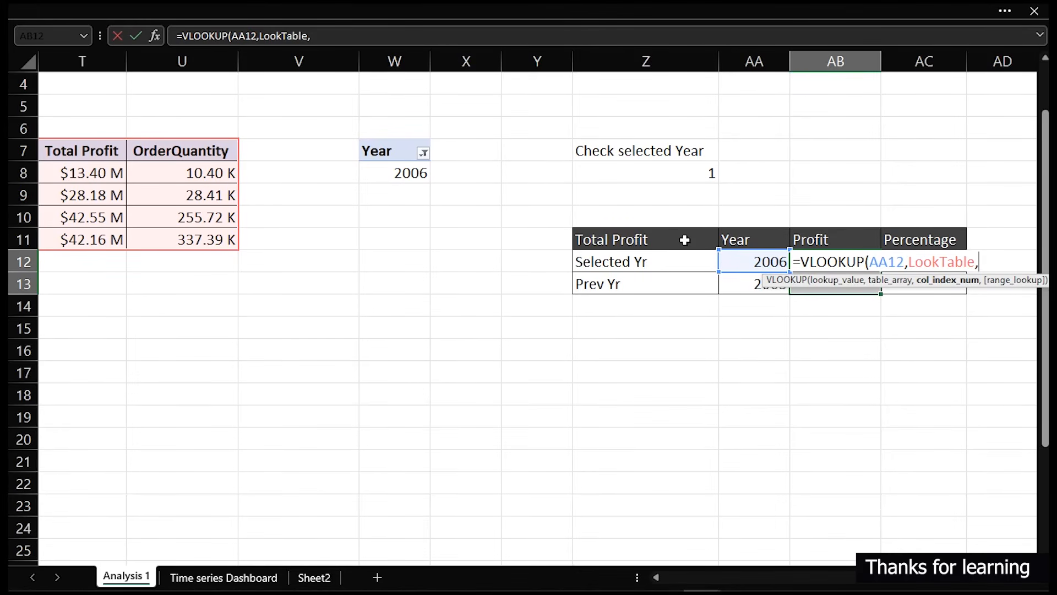
type("6,0)")
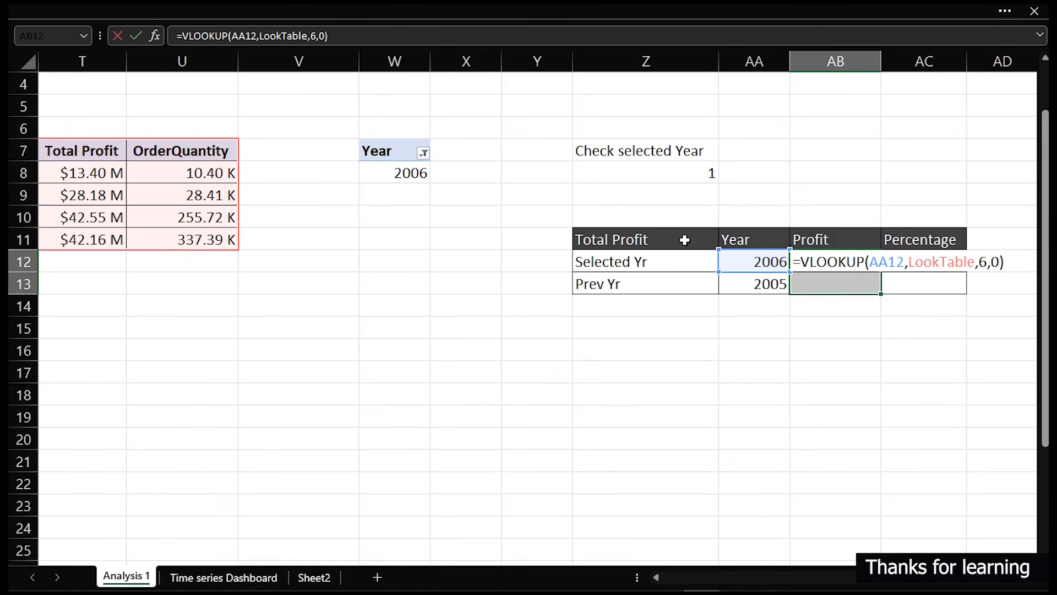
key("ctrl+Return")
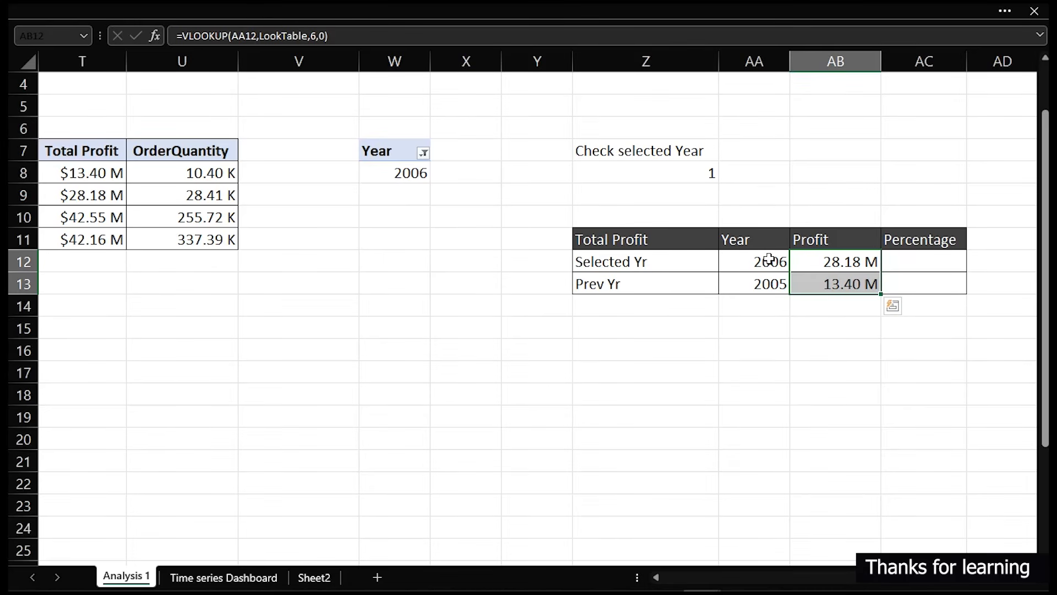
Check the 2005 and 2006 Total Profit values in the source pivot table against the helper table's Profit column.
left_click(279, 328)
left_click(69, 304)
scroll(10, 306, "left", 1)
left_click_drag(10, 305, 42, 302)
scroll(366, 338, "down", 3, "ctrl")
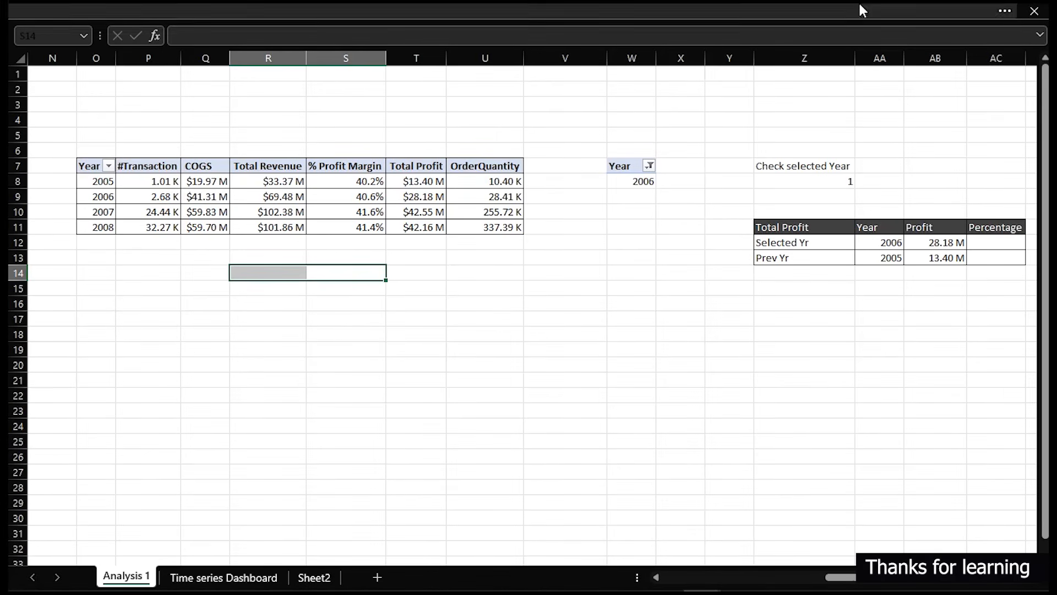
left_click(81, 181)
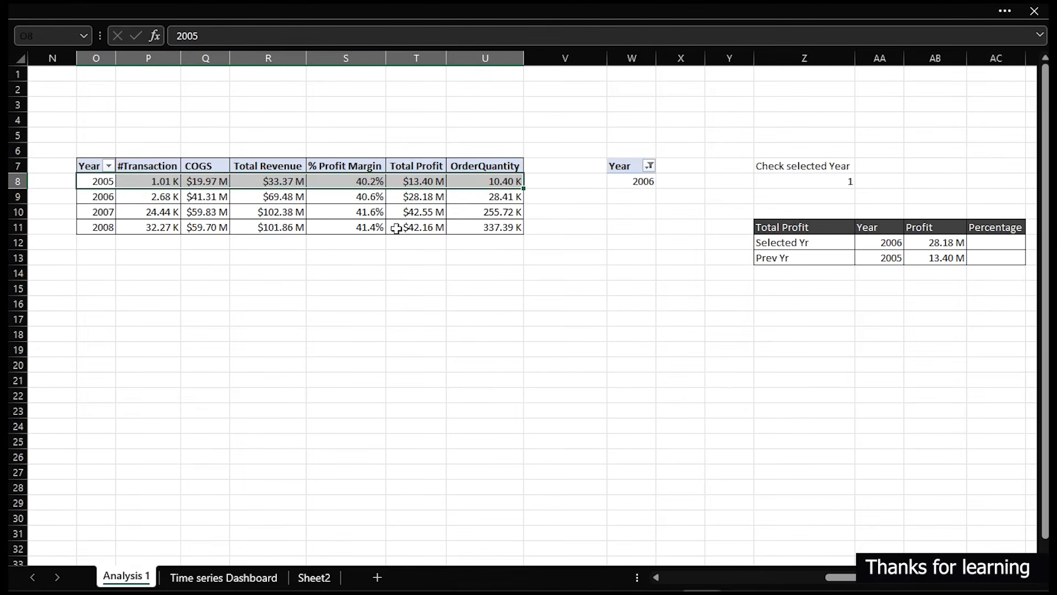
left_click(425, 181)
left_click(425, 194, "ctrl")
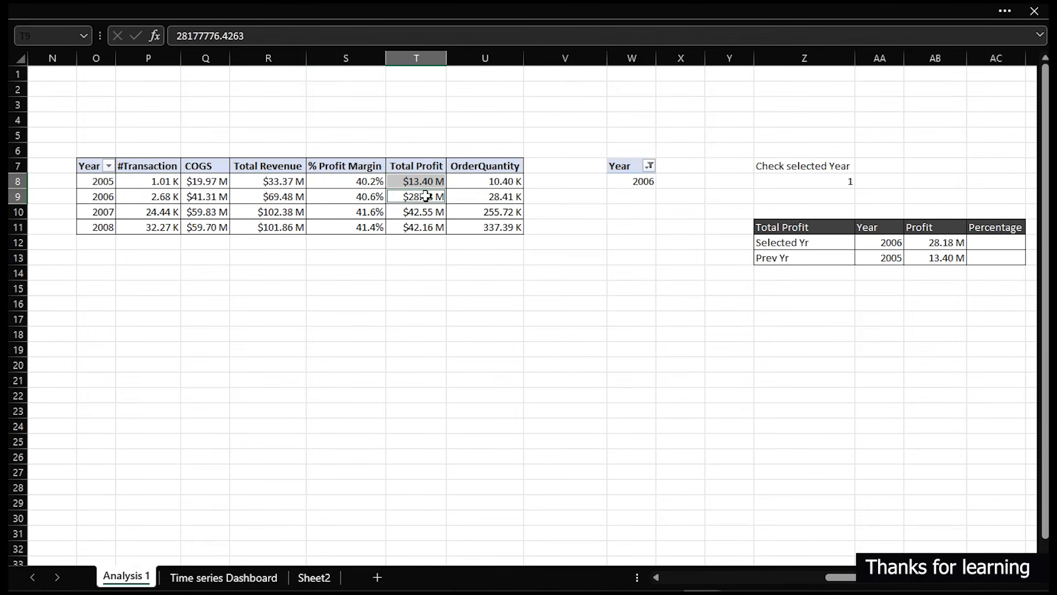
left_click_drag(94, 182, 95, 193)
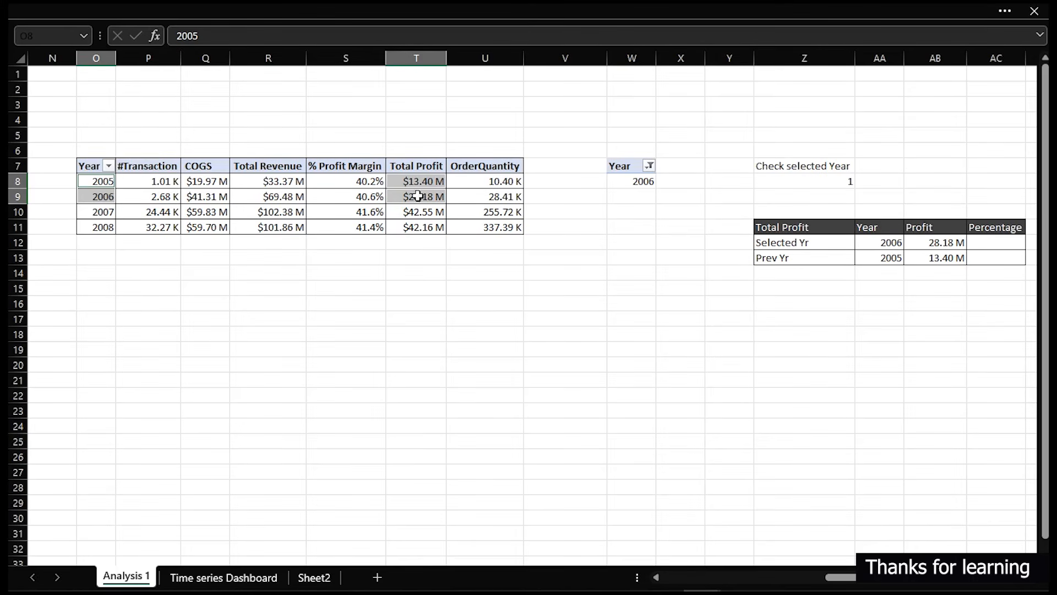
mouse_move(421, 193)
Set the Year slicer on the Time series Dashboard sheet to 2005 and return to the Analysis 1 sheet.
left_click(254, 576)
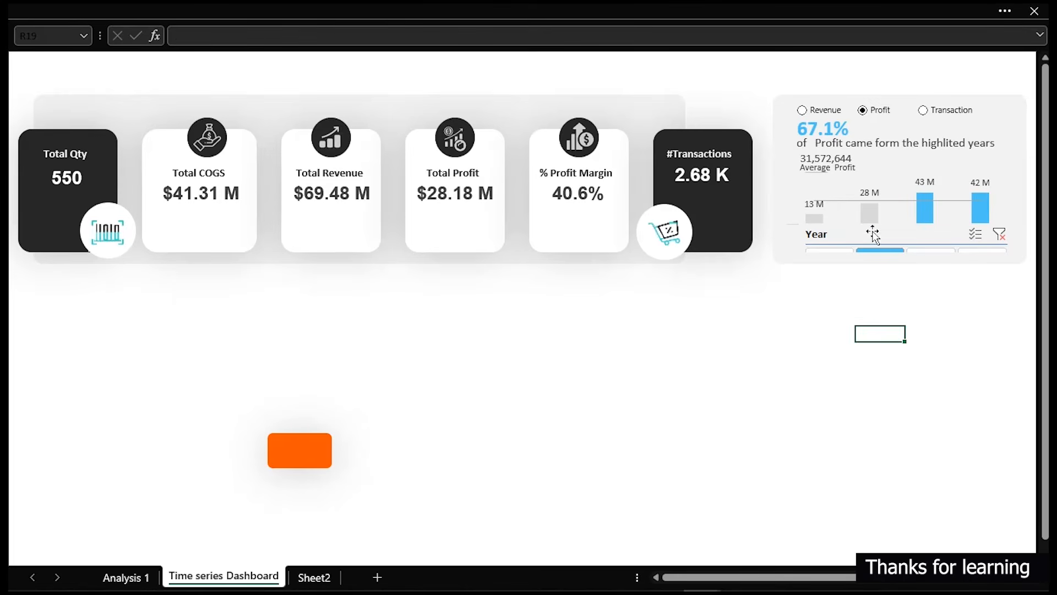
left_click(845, 251)
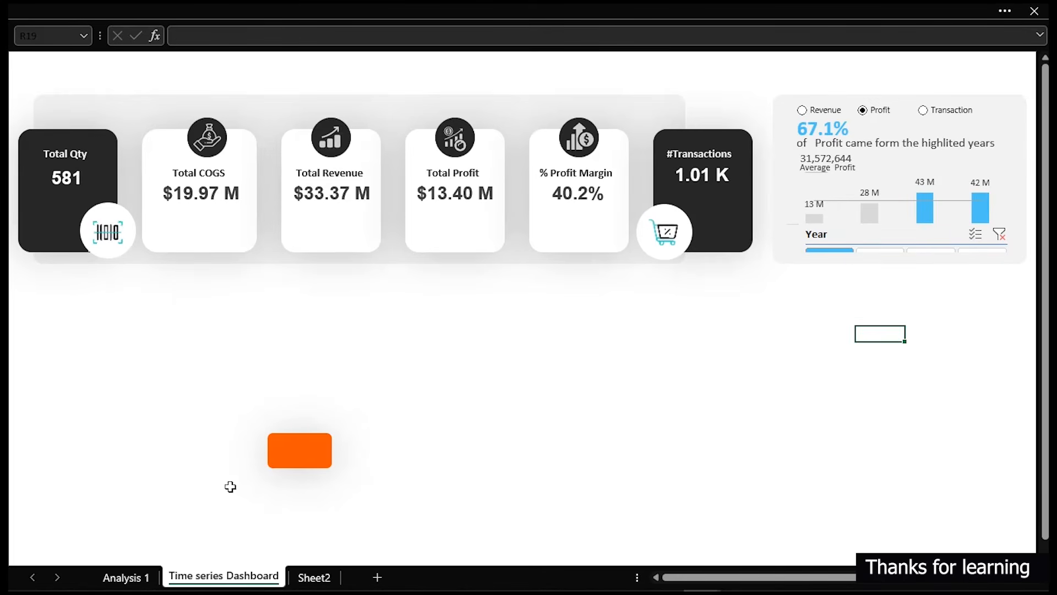
left_click(135, 576)
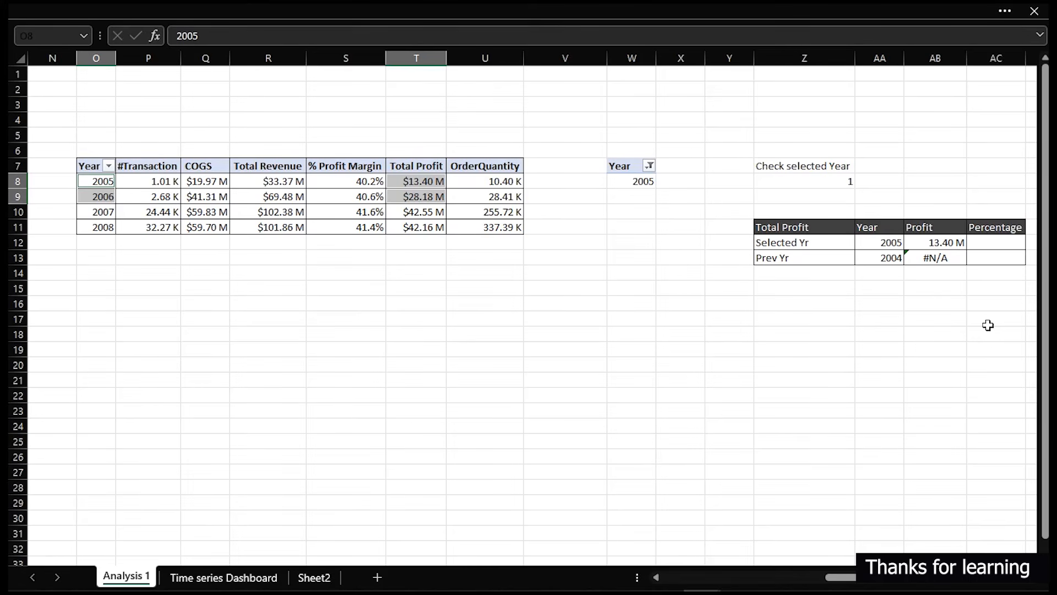
Wrap the Selected Yr profit lookup in AB12 in IFERROR, making it =IFERROR(VLOOKUP(AA12,LookTable,6,0),0).
left_click(995, 302)
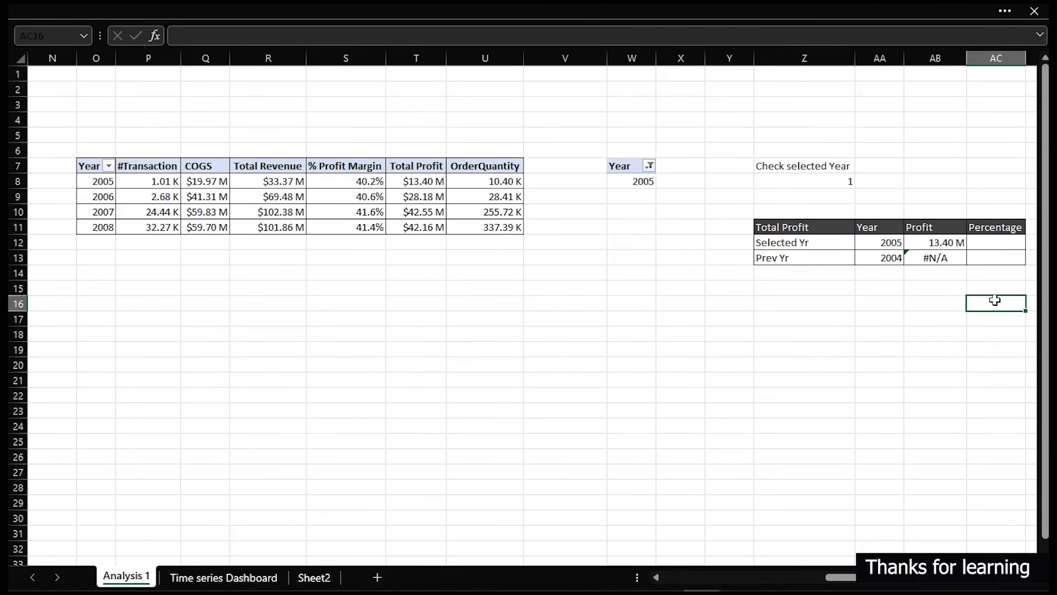
scroll(995, 300, "up", 6)
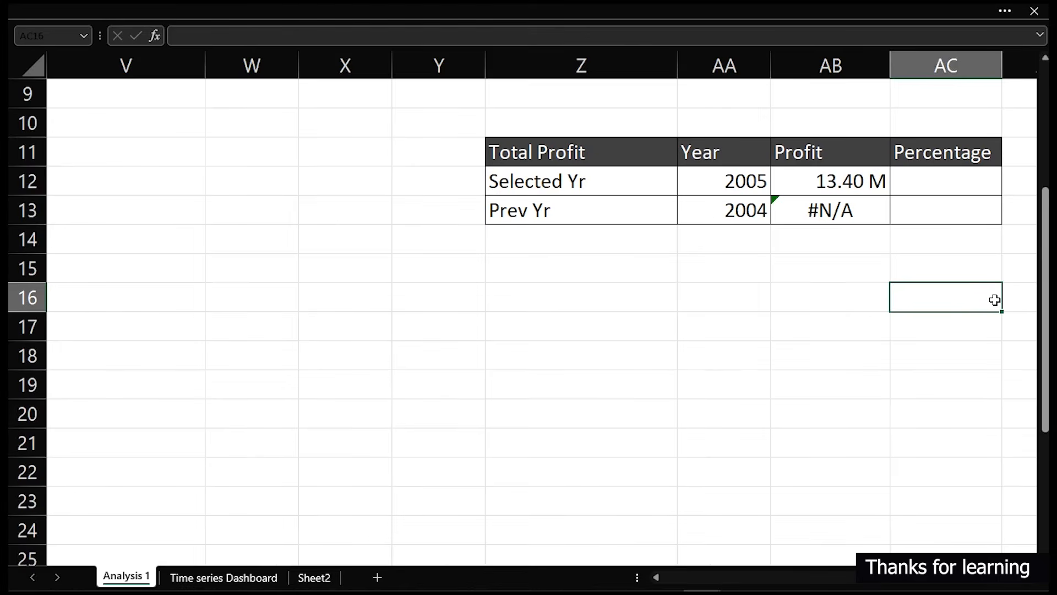
scroll(857, 284, "up", 1)
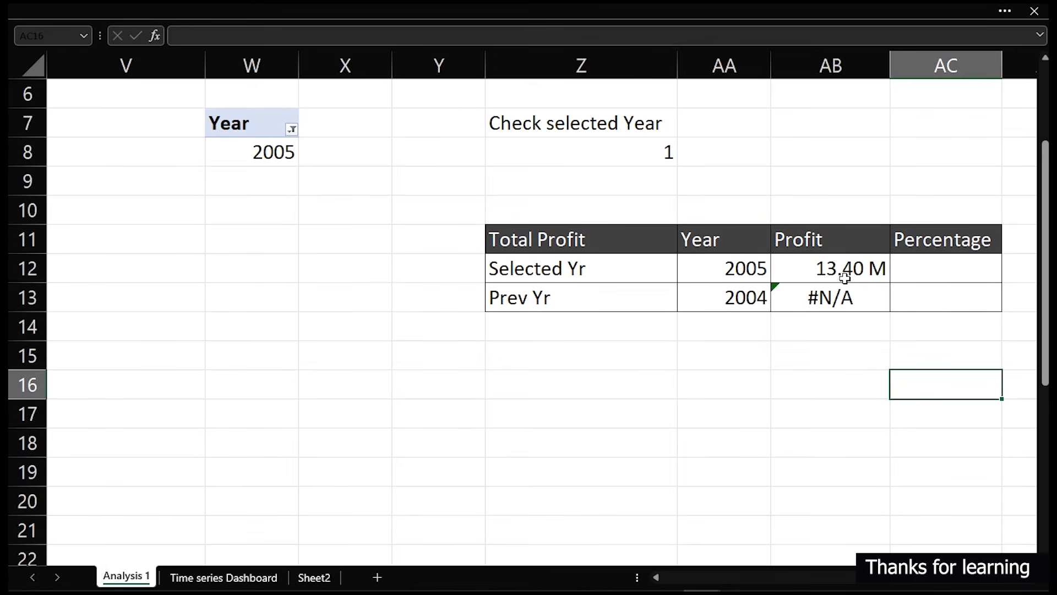
left_click(831, 271)
double_click(785, 274)
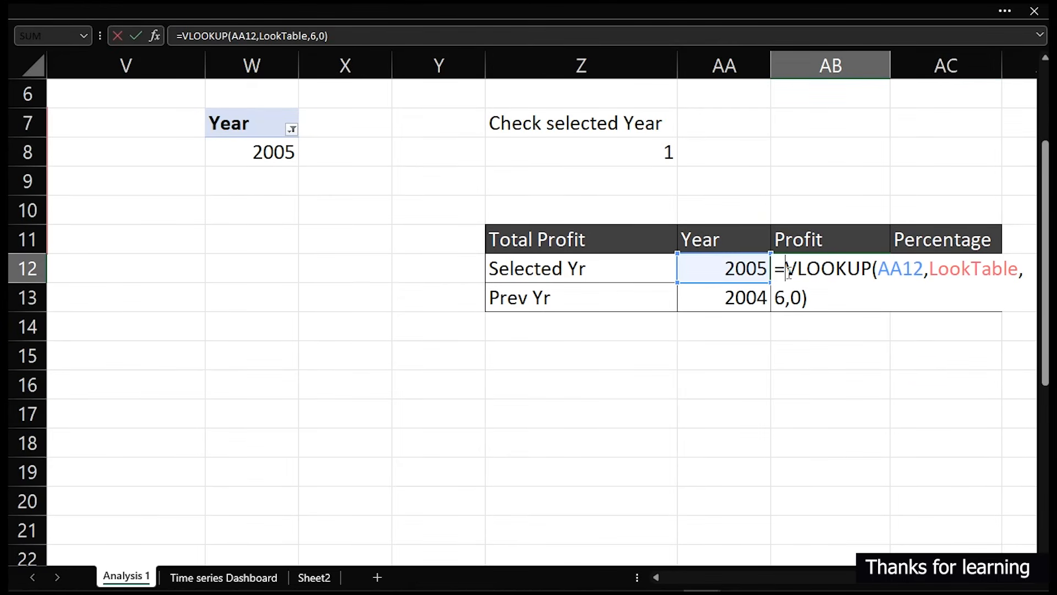
type("ife")
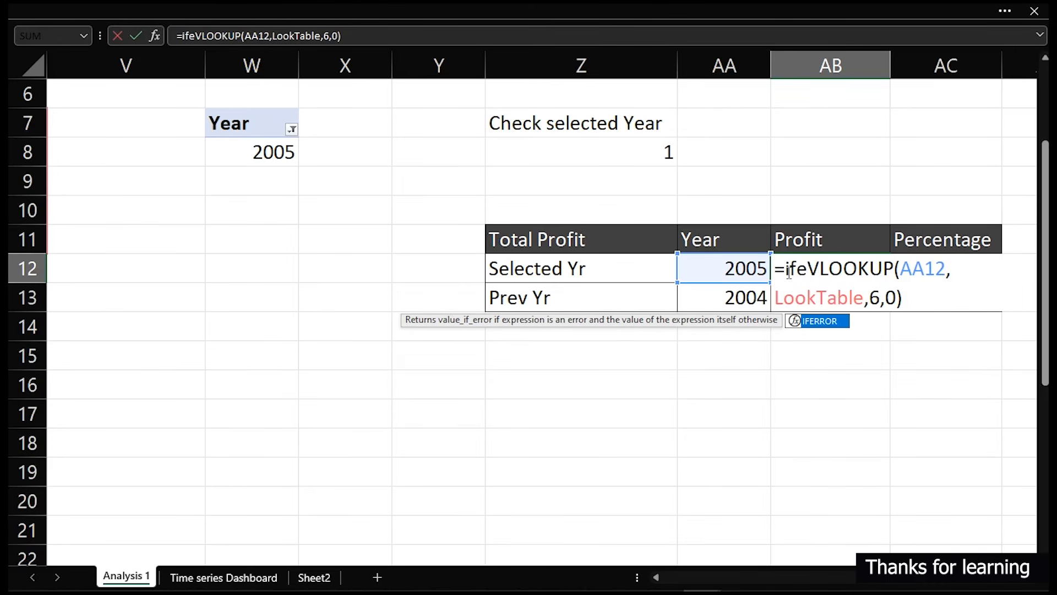
key("Tab")
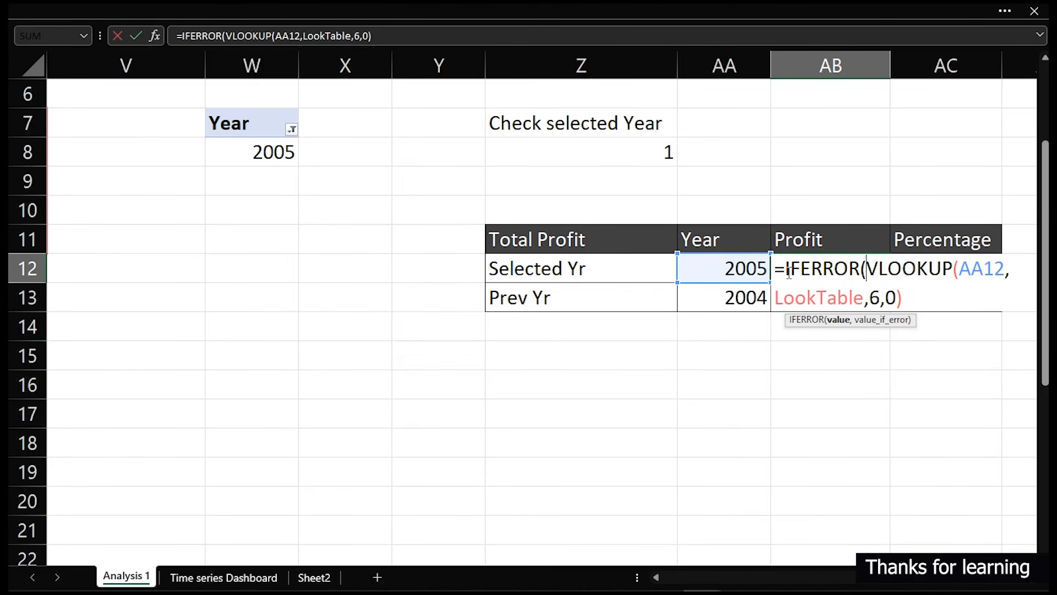
left_click(908, 299)
type(",0)")
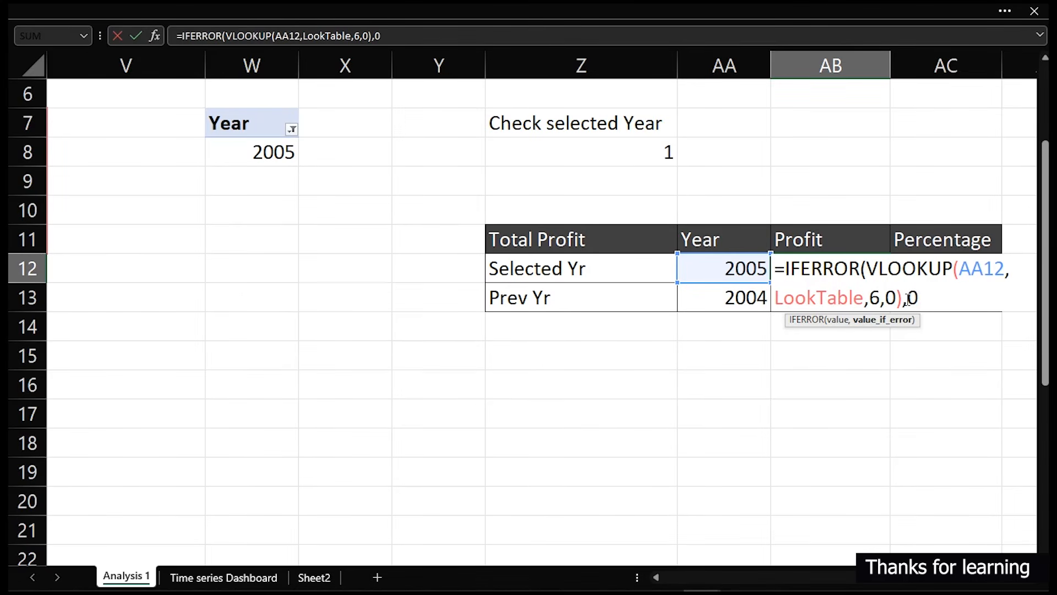
key("Return")
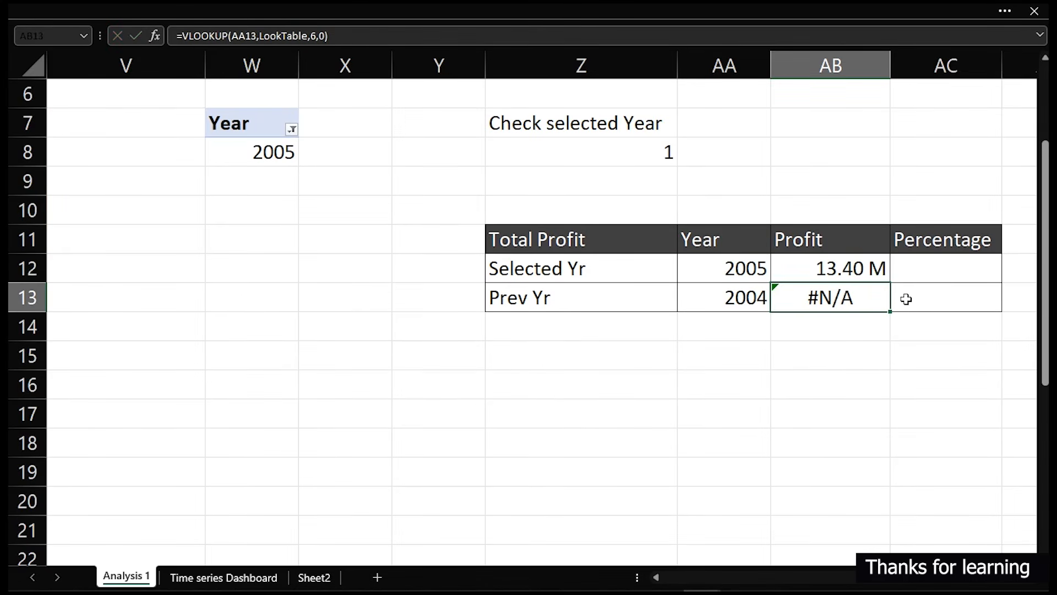
Fill the IFERROR lookup formula from AB12 down to the Prev Yr profit cell AB13.
left_click(880, 271)
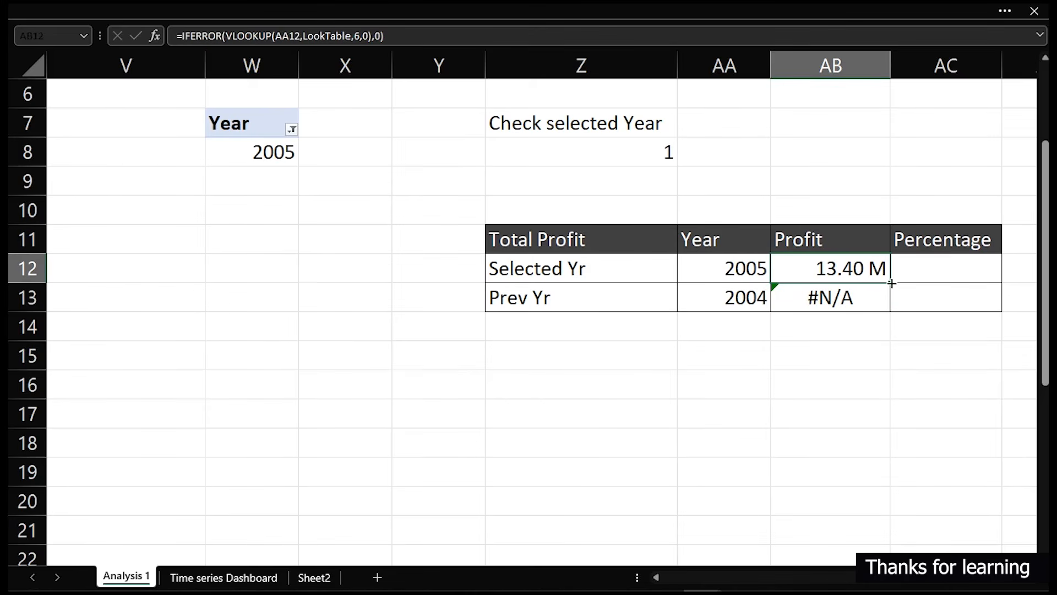
left_click_drag(889, 282, 890, 292)
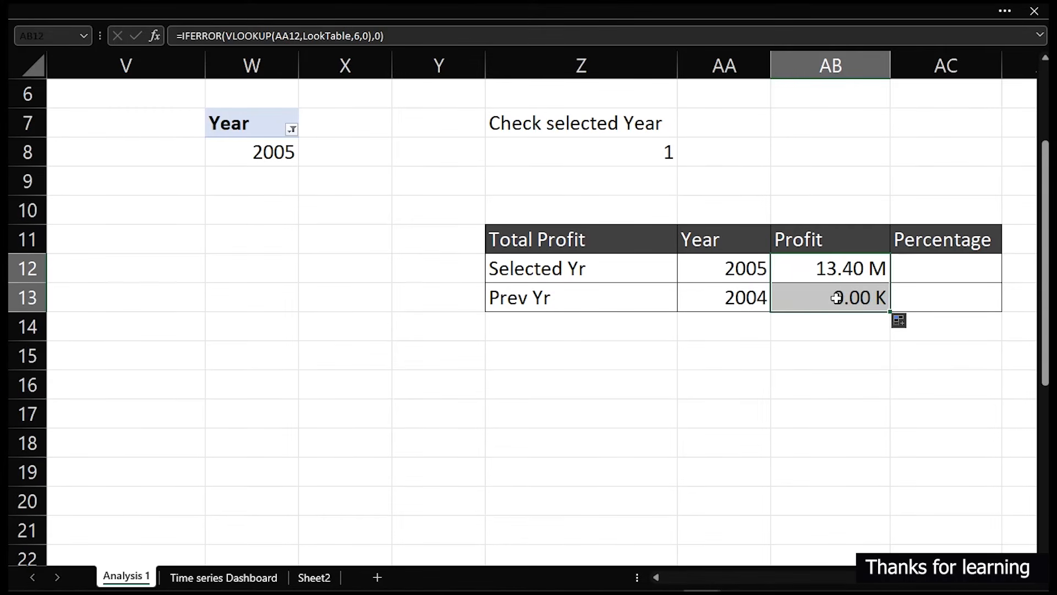
left_click(944, 278)
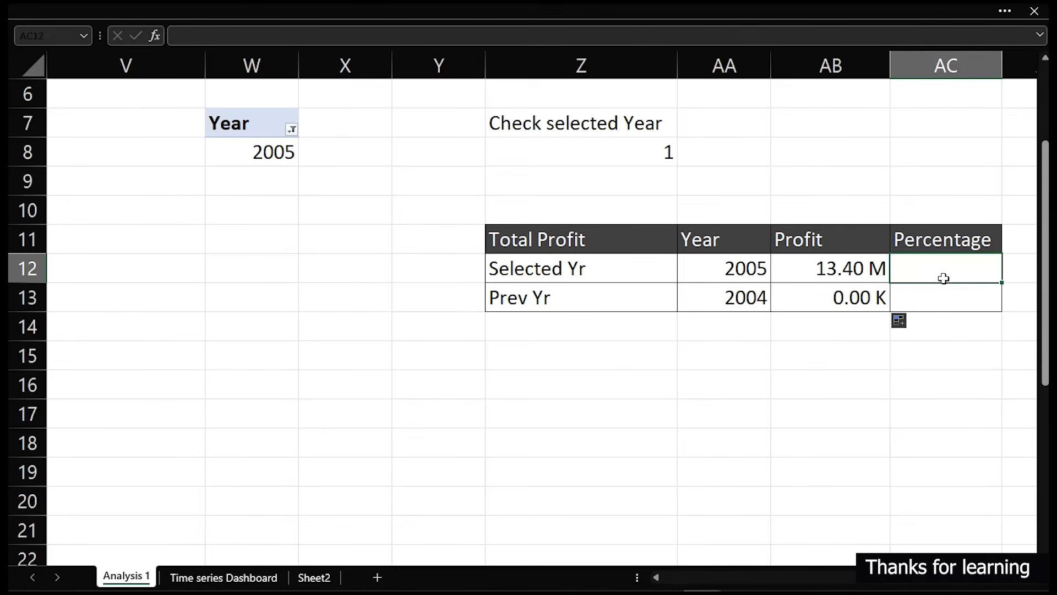
Calculate the Selected Yr percentage in AC12 with =AB12/SUM($AB$12:$AB$13) and fill it down to the Prev Yr cell AC13.
type("=")
left_click(855, 269)
type("/")
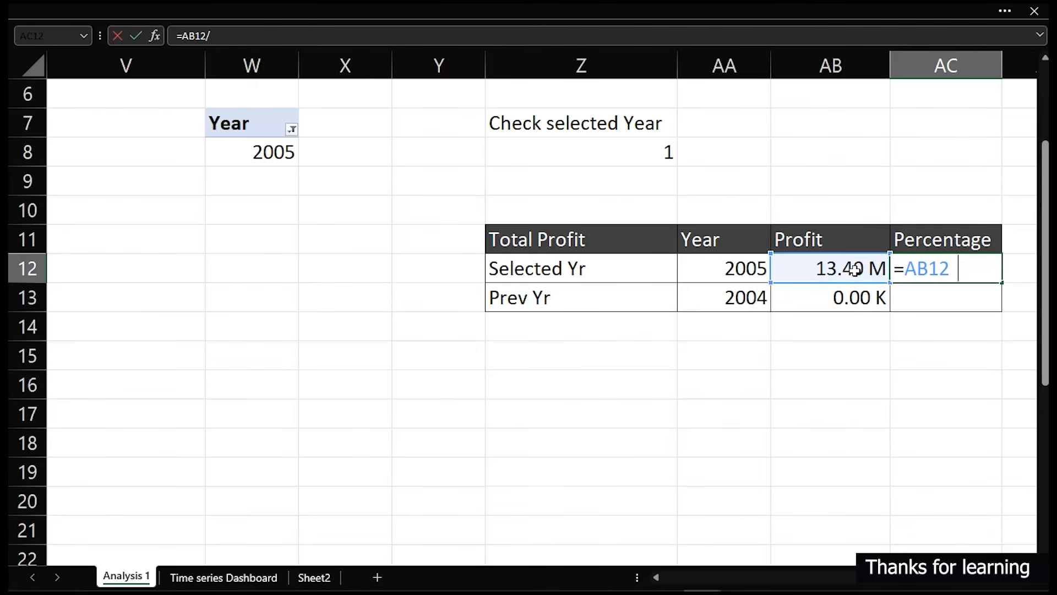
type("sum")
key("Tab")
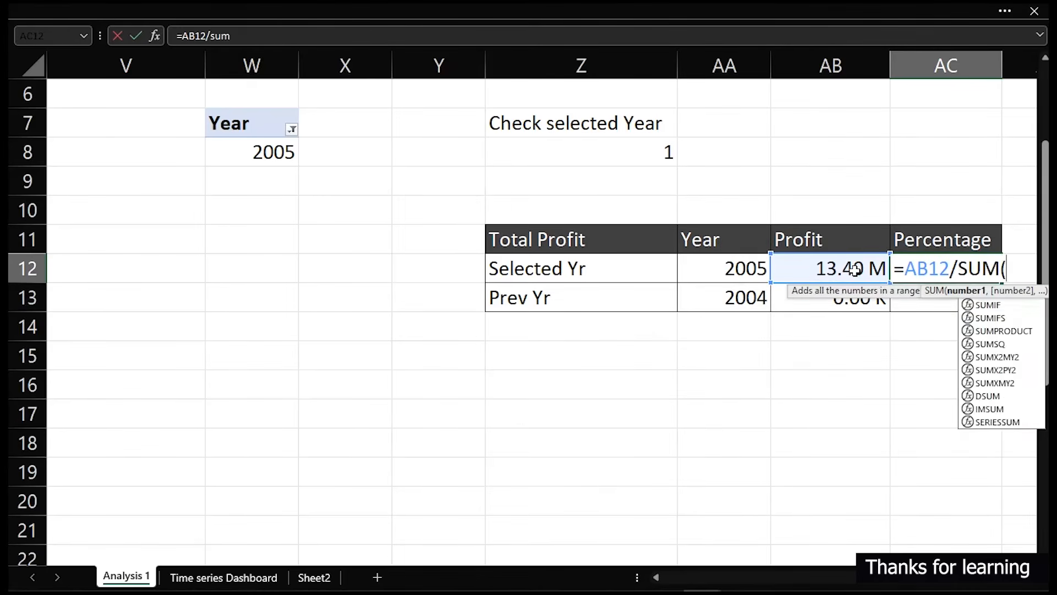
left_click_drag(855, 270, 831, 297)
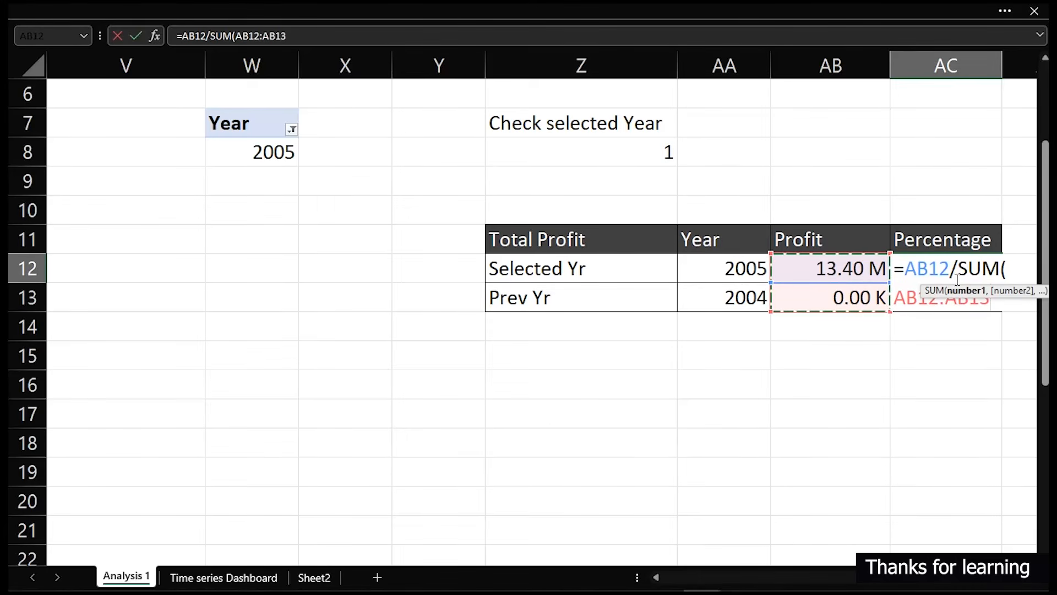
left_click(909, 298)
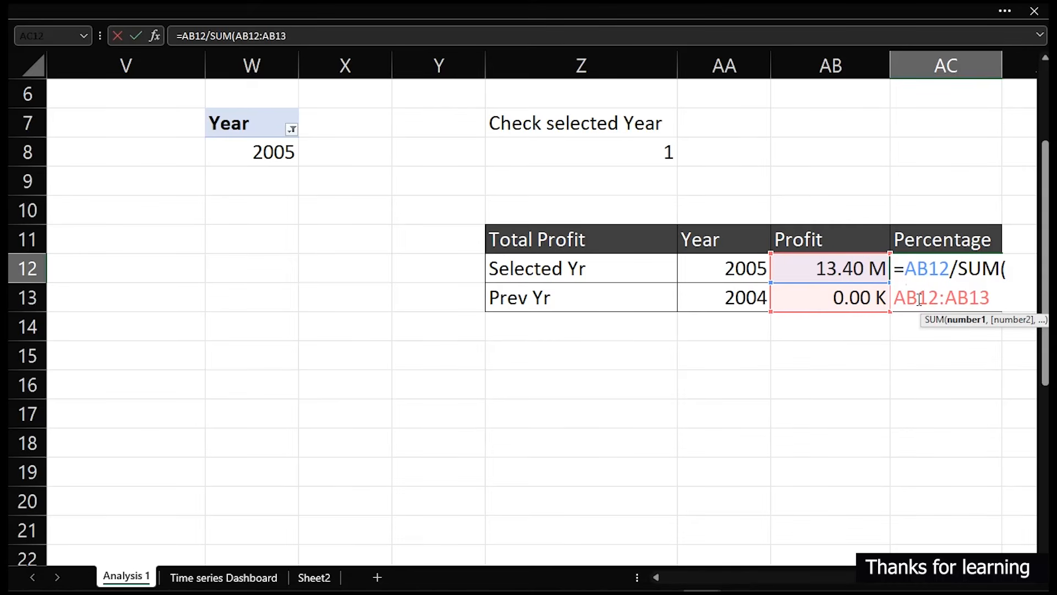
key("F4")
type(")")
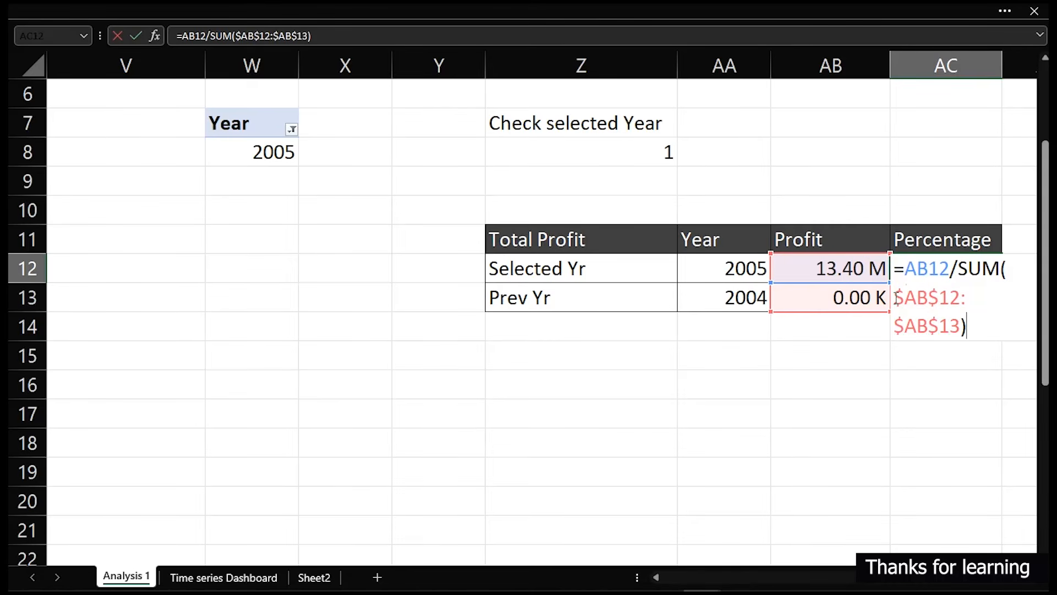
key("ctrl+Return")
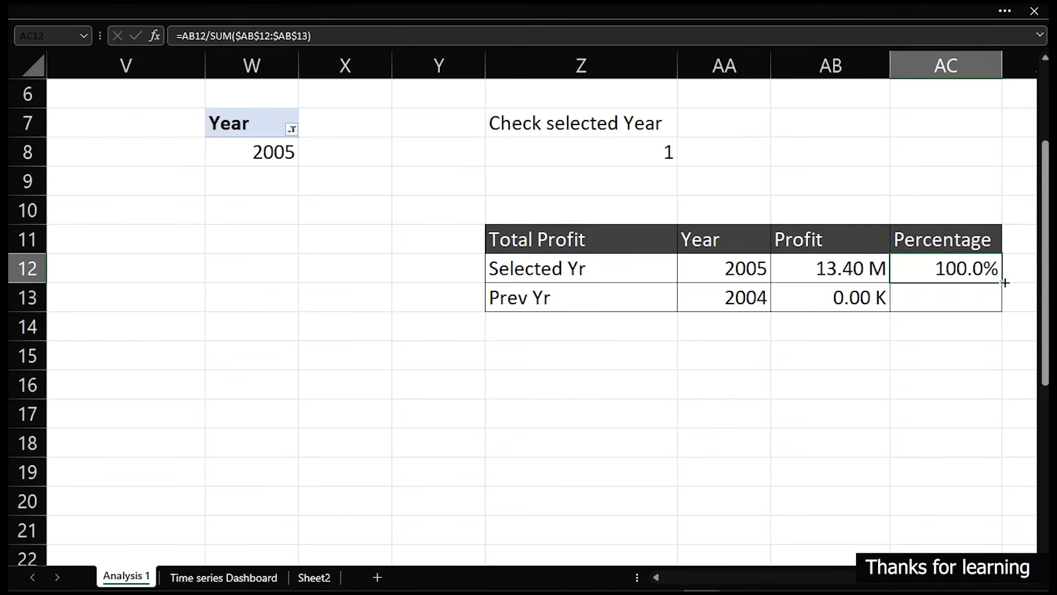
left_click_drag(1002, 283, 968, 292)
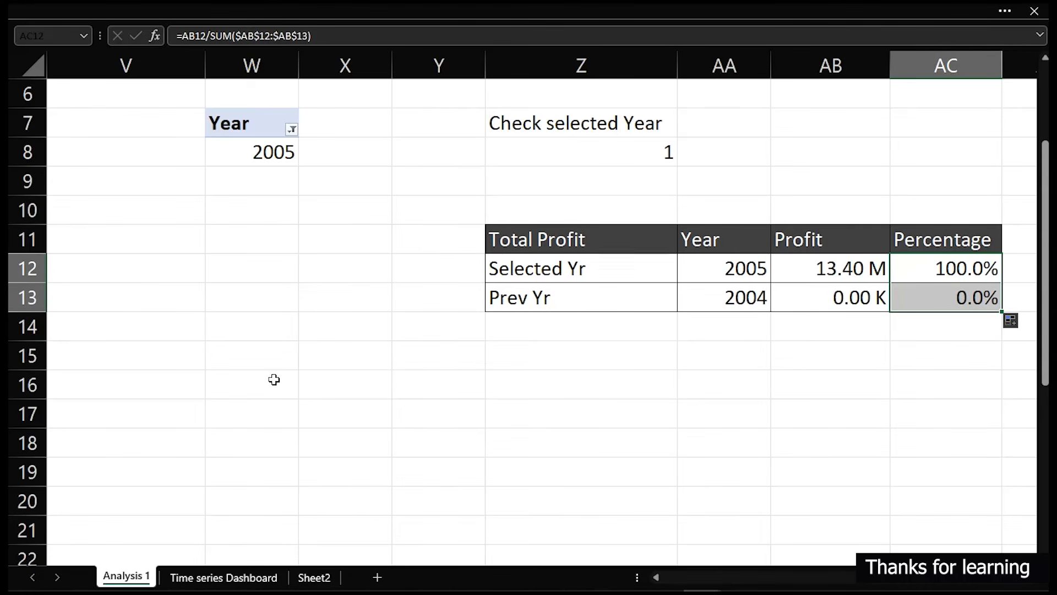
Set the Year slicer on the Time series Dashboard sheet to 2006 and return to Analysis 1 to check the percentages.
left_click(256, 577)
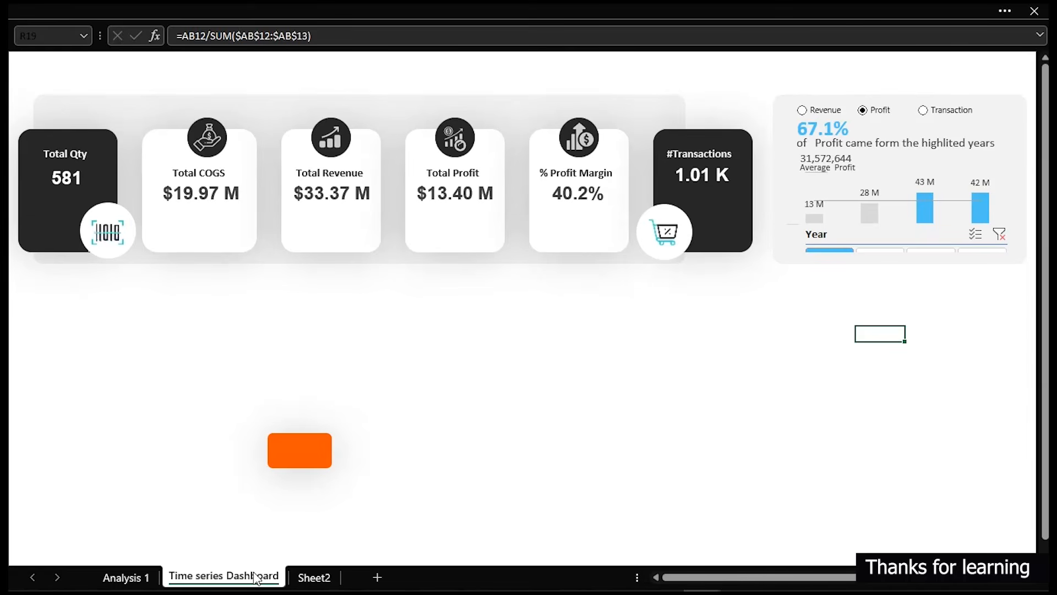
left_click(879, 250)
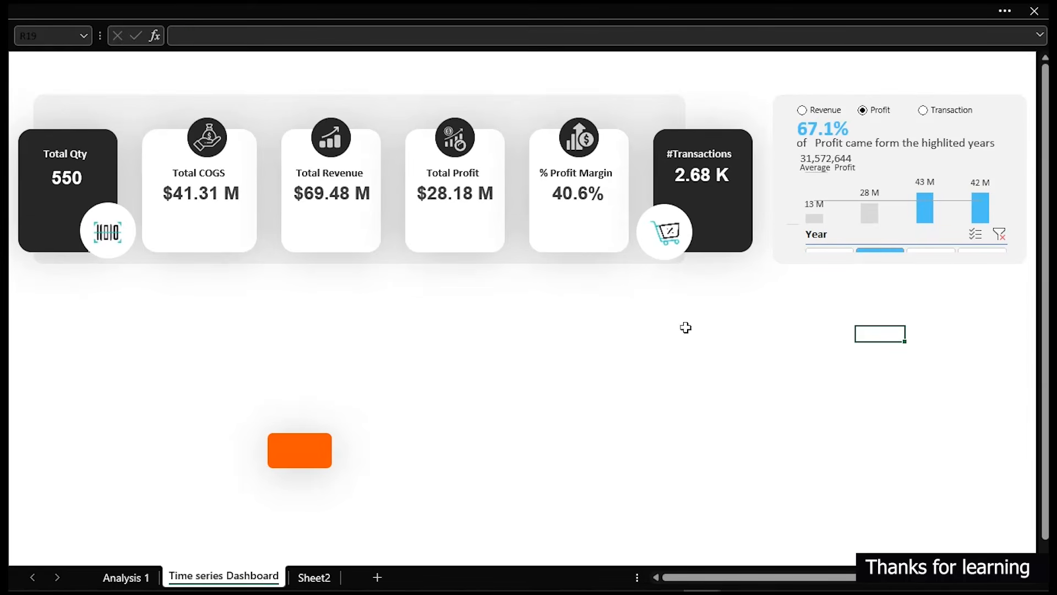
left_click(126, 577)
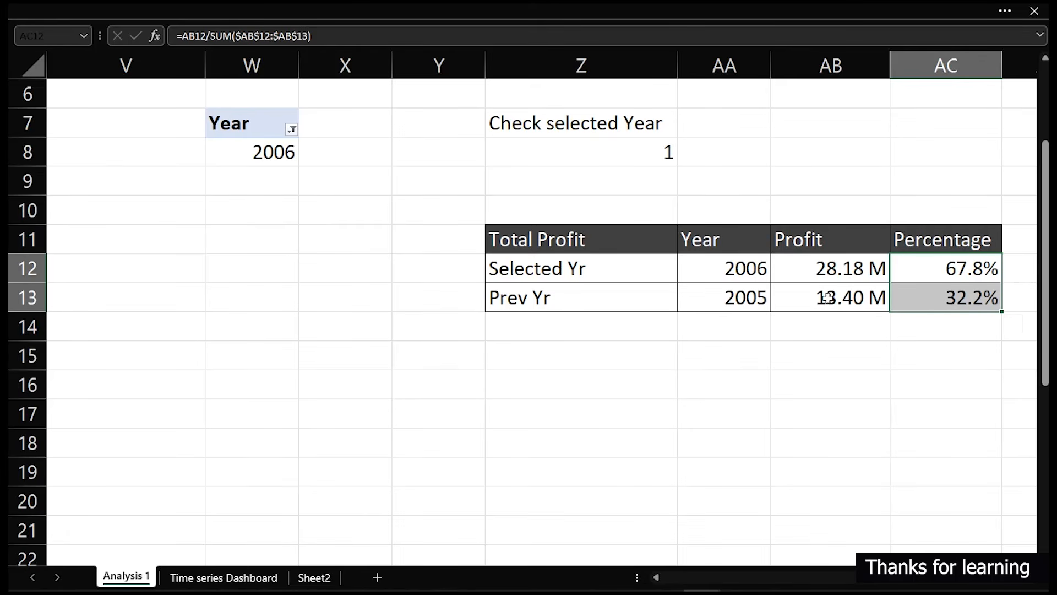
Enter the label YoY Change in Z15 below the Total Profit helper table.
left_click(553, 363)
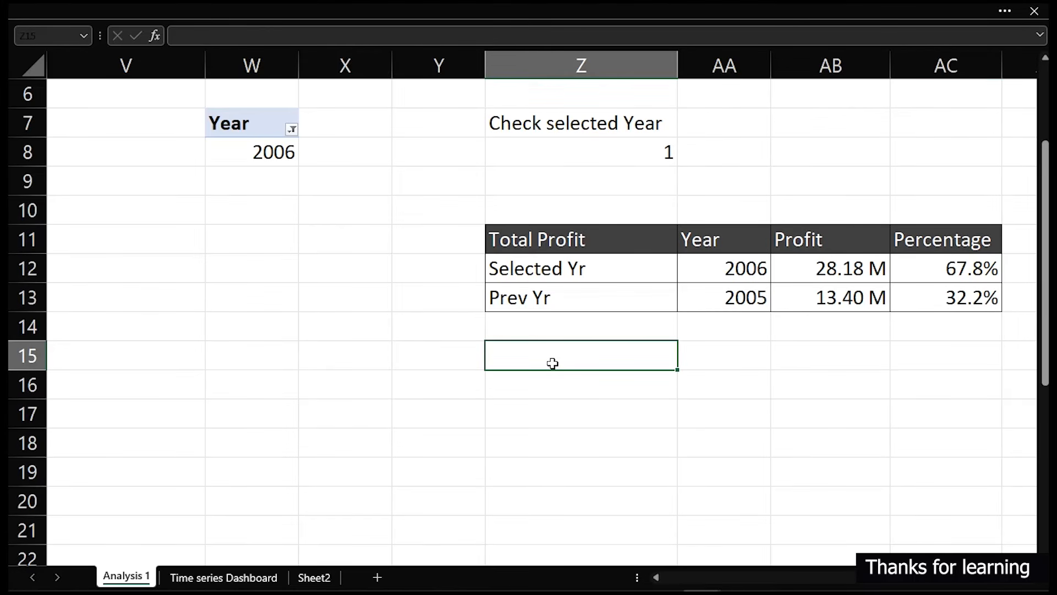
type("YoY Change")
key("Tab")
Calculate the year-over-year change in AC15 with the formula =AC12-AC13.
key("Tab")
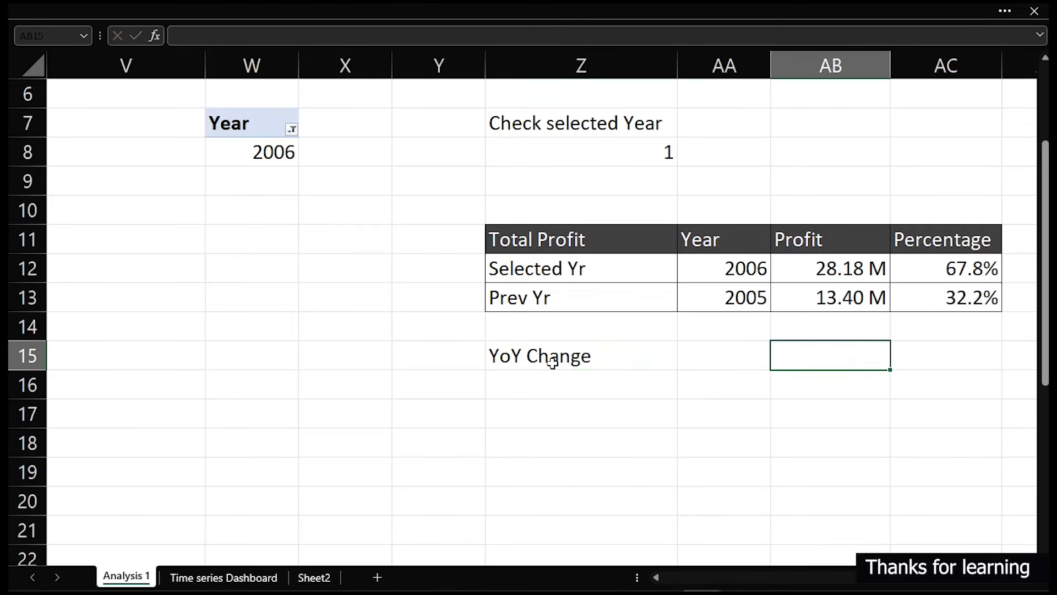
key("Tab")
key("Tab")
key("Left")
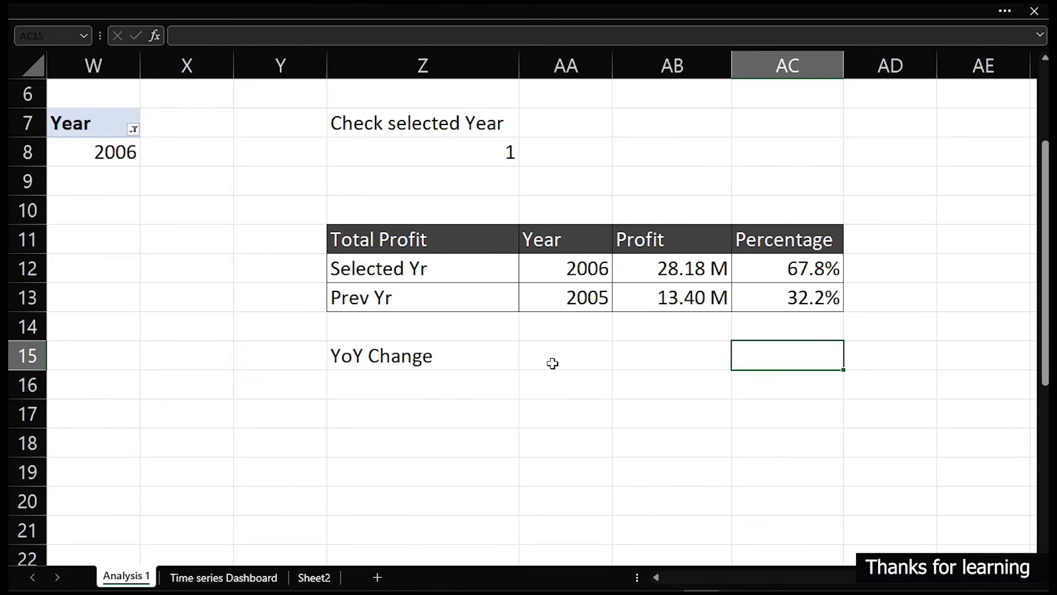
type("=")
left_click(788, 268)
type("-")
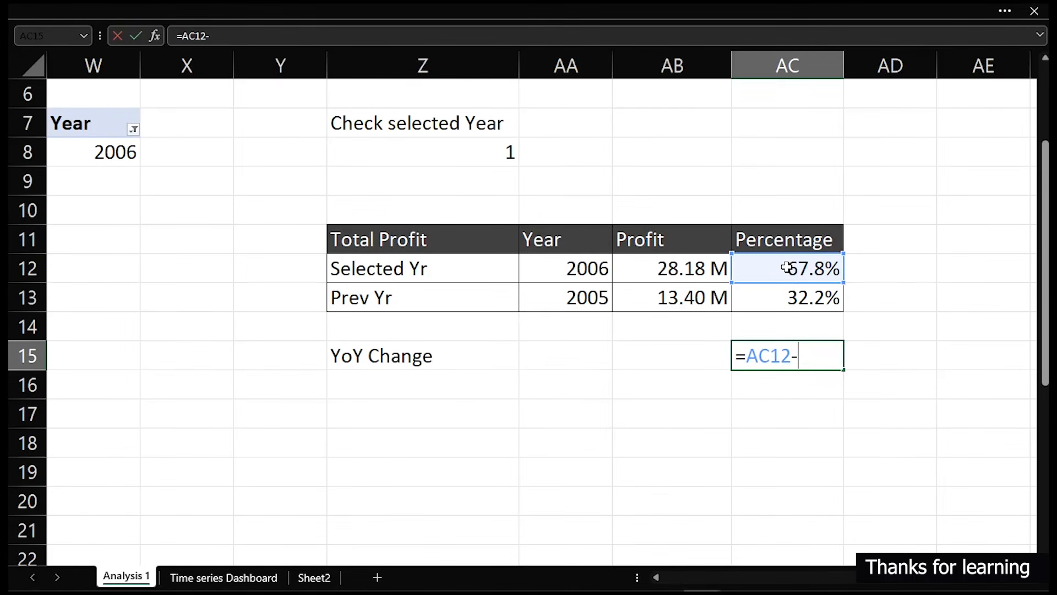
left_click(789, 298)
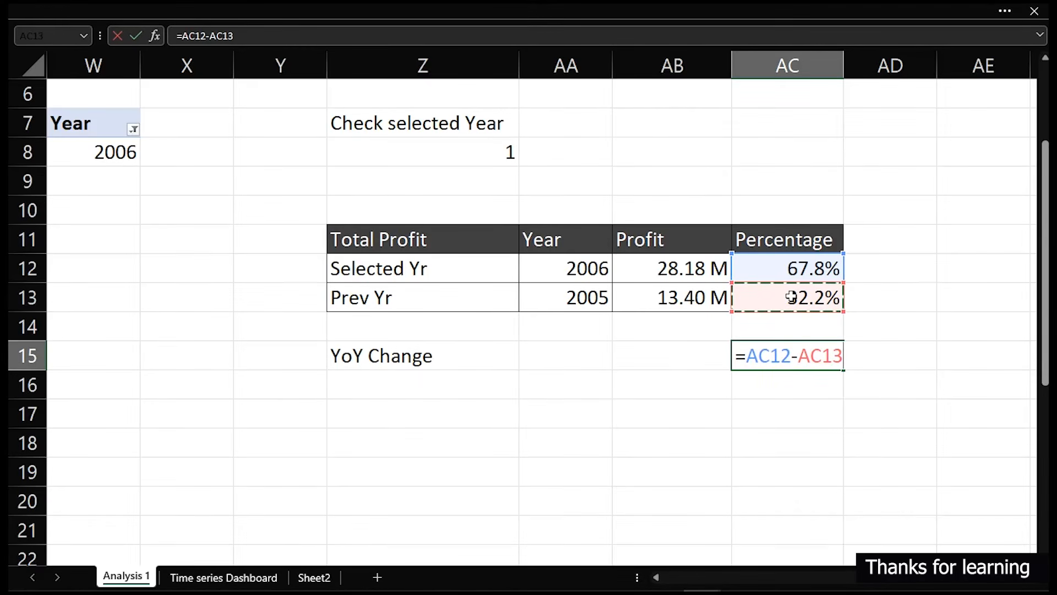
key("Return")
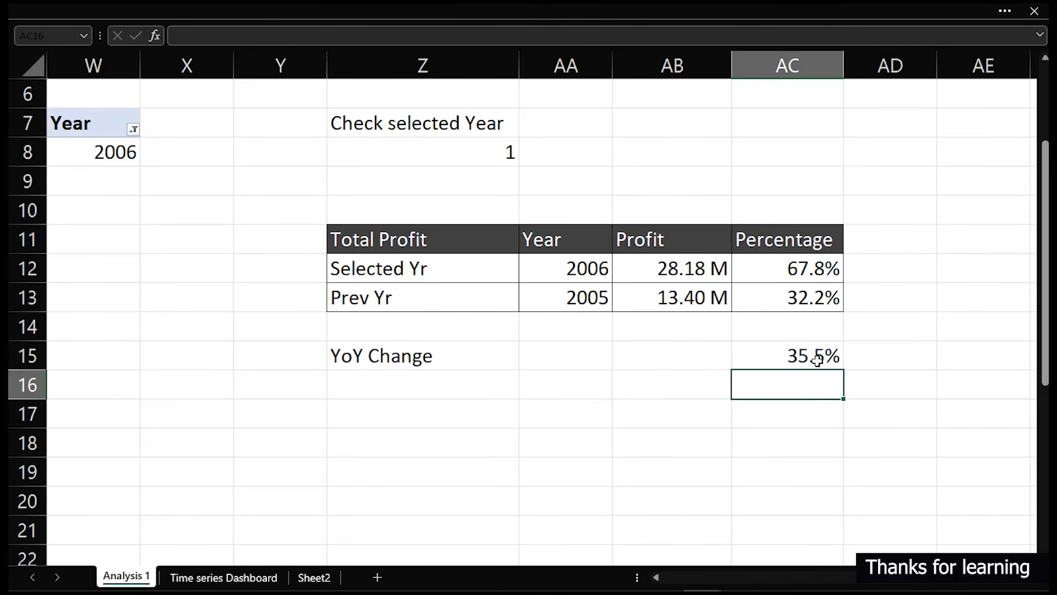
Format the YoY Change row Z15:AC15 with cell borders, white text and a black fill.
left_click_drag(354, 354, 803, 366)
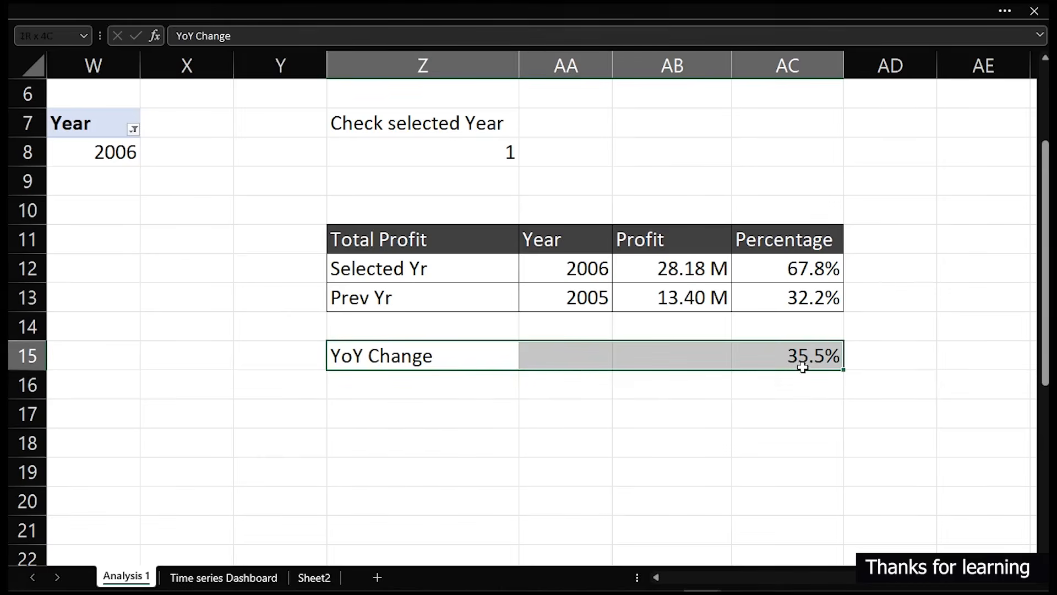
left_click(114, 7)
left_click(181, 106)
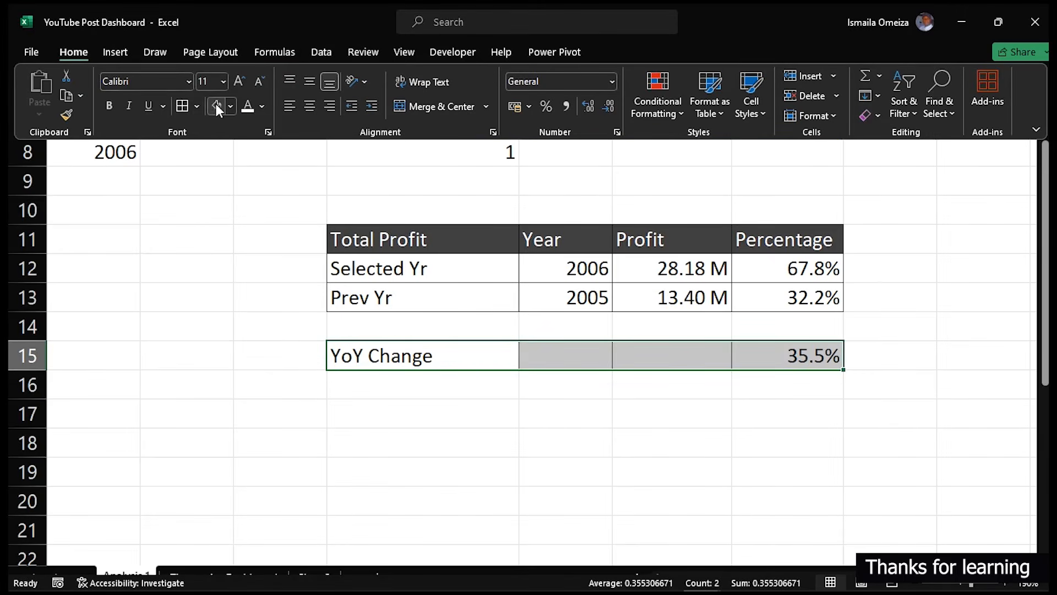
left_click(216, 105)
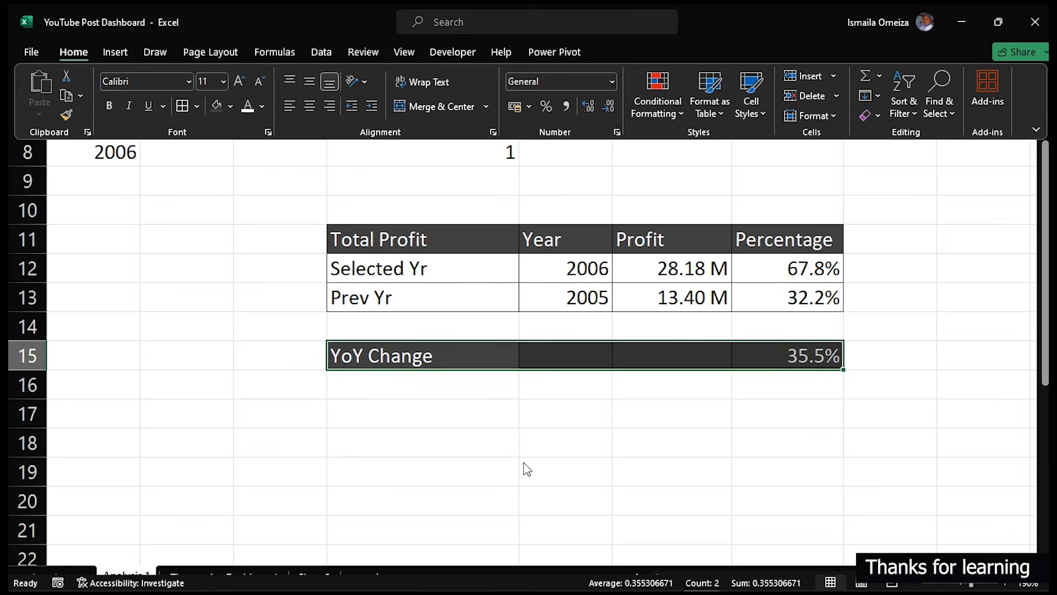
left_click(526, 468)
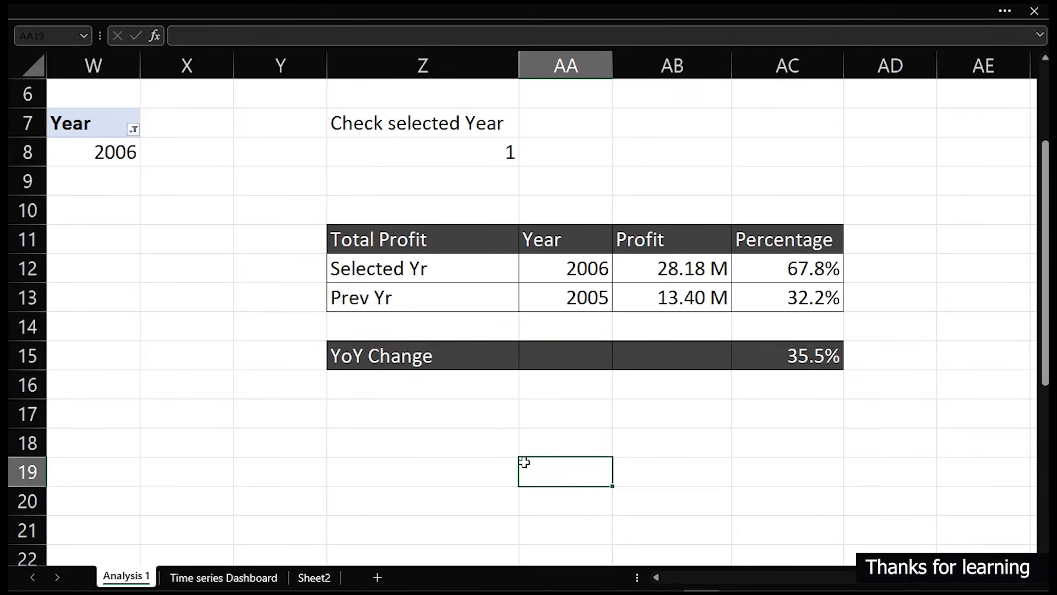
left_click(171, 11)
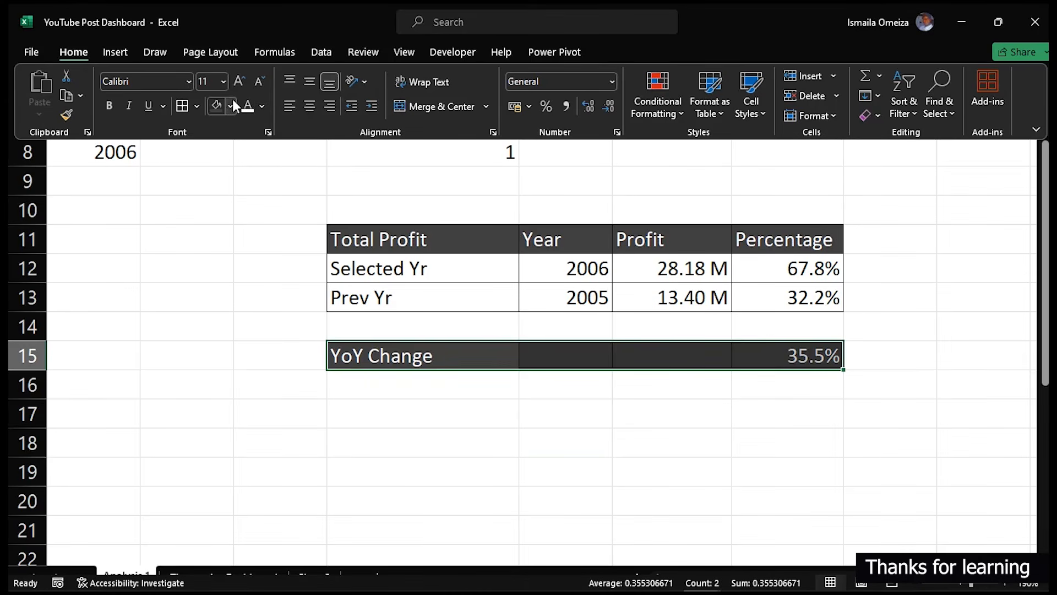
left_click(232, 104)
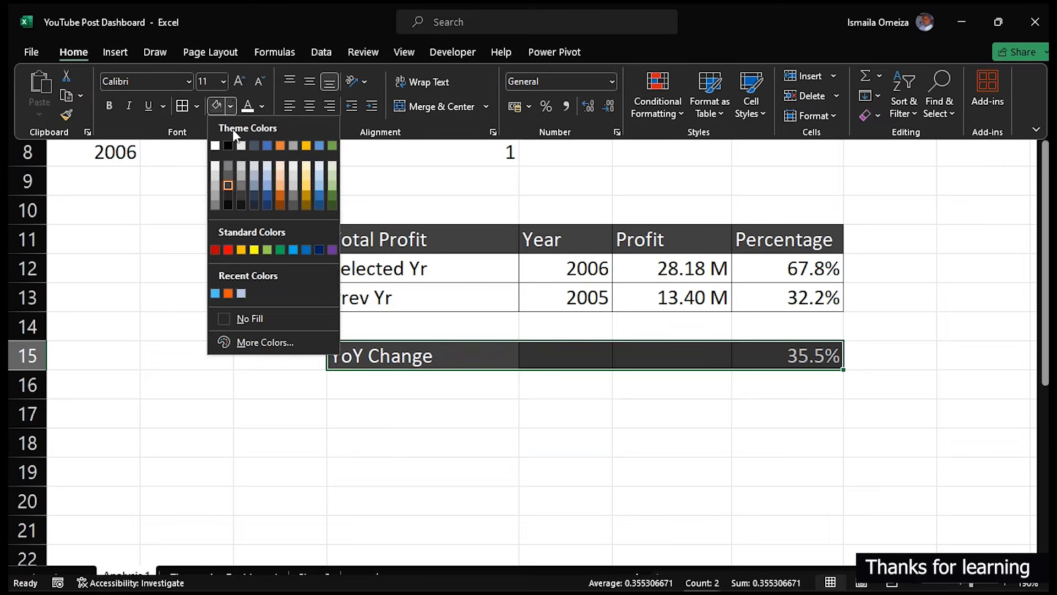
left_click(228, 205)
left_click(626, 433)
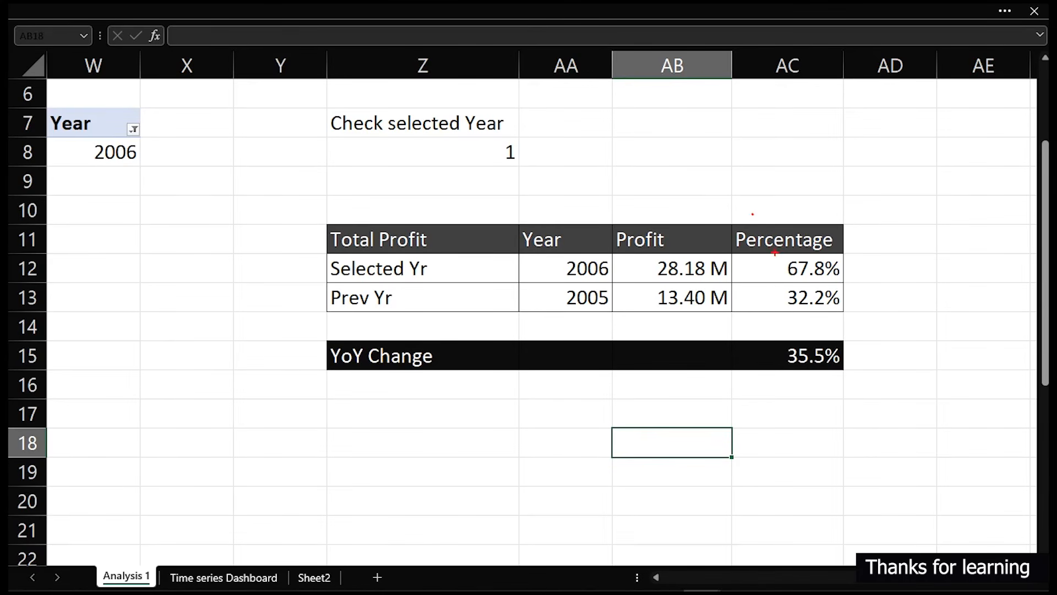
left_click_drag(765, 253, 842, 311)
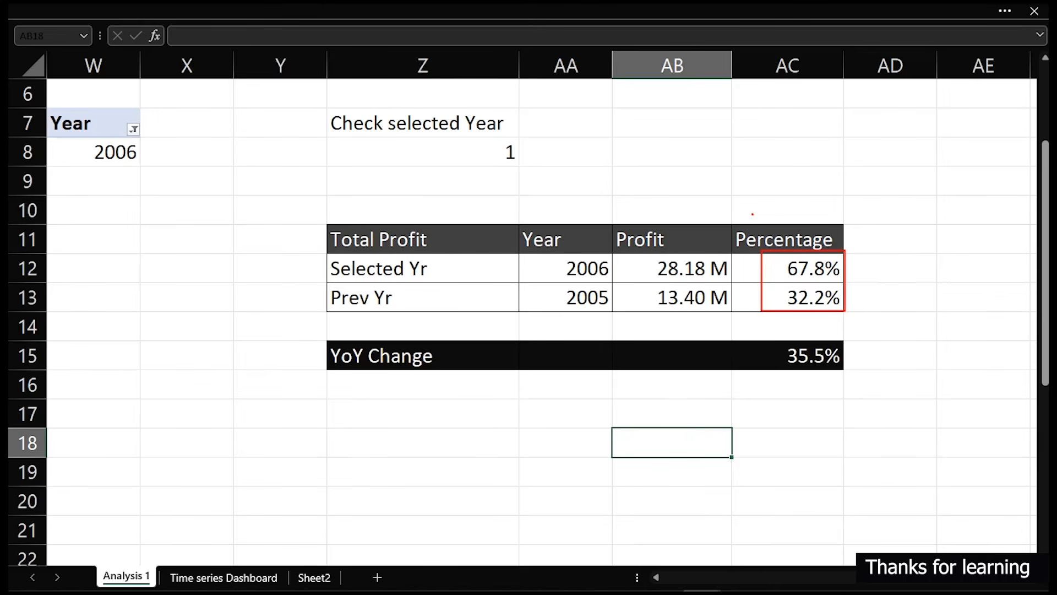
left_click_drag(75, 136, 158, 163)
left_click_drag(559, 256, 615, 279)
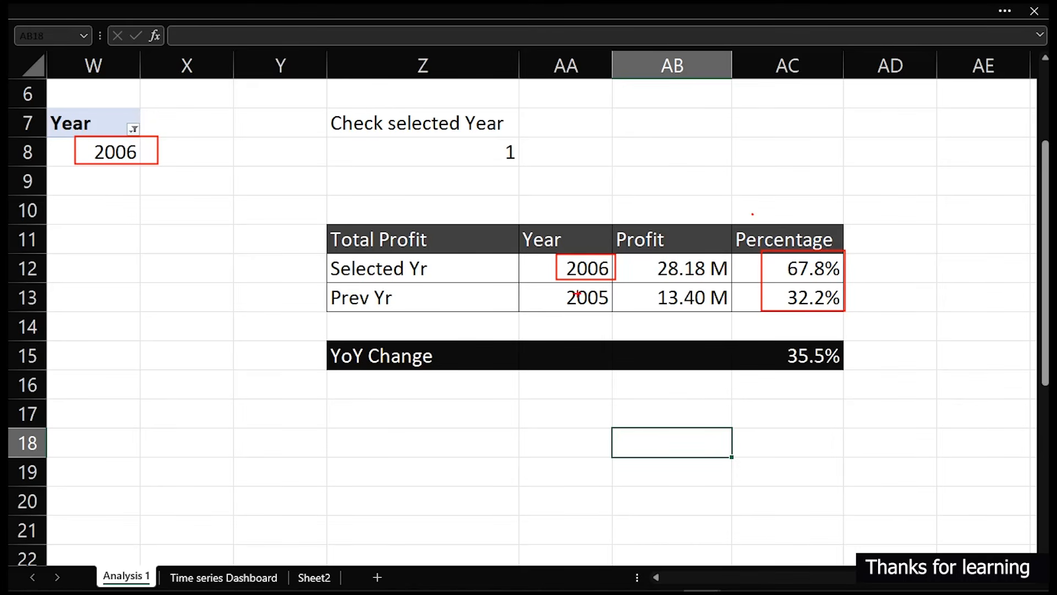
left_click_drag(563, 286, 618, 309)
left_click_drag(785, 340, 848, 365)
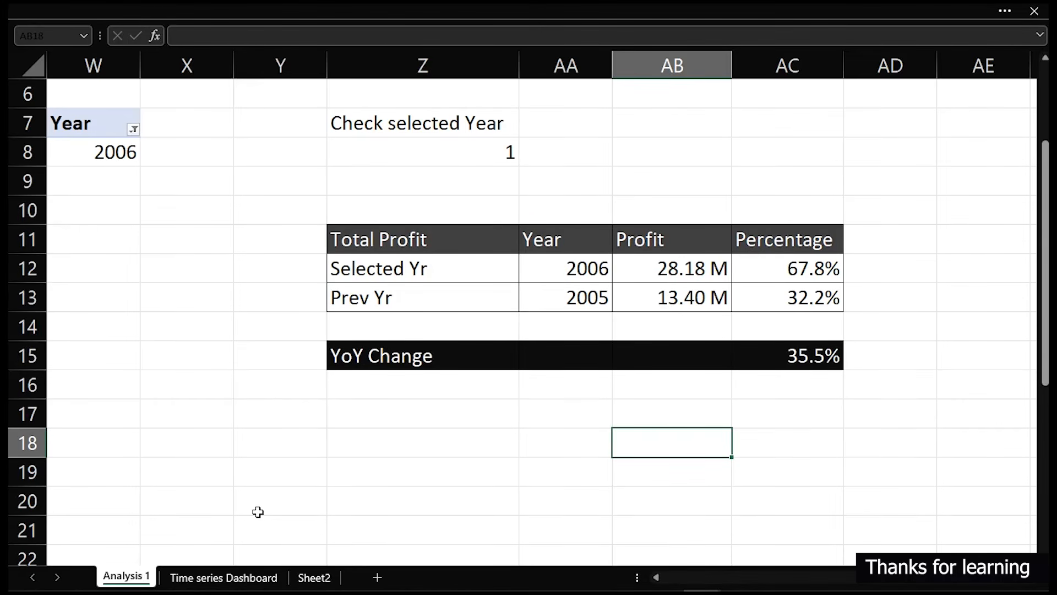
left_click(281, 326)
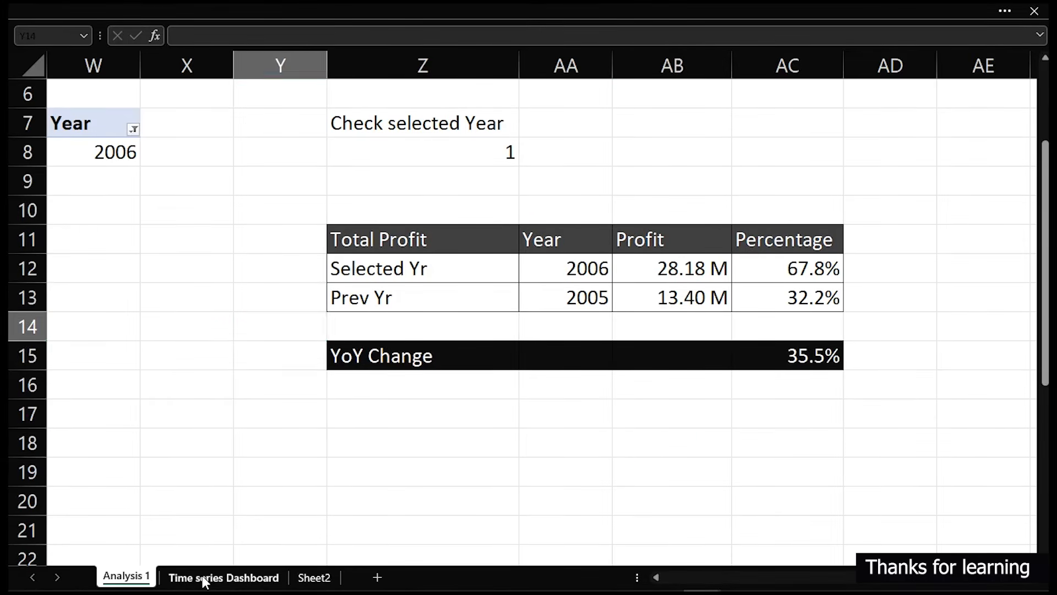
Set the Year slicer on the Time series Dashboard sheet to 2008 and return to Analysis 1 to check the helper table.
left_click(224, 577)
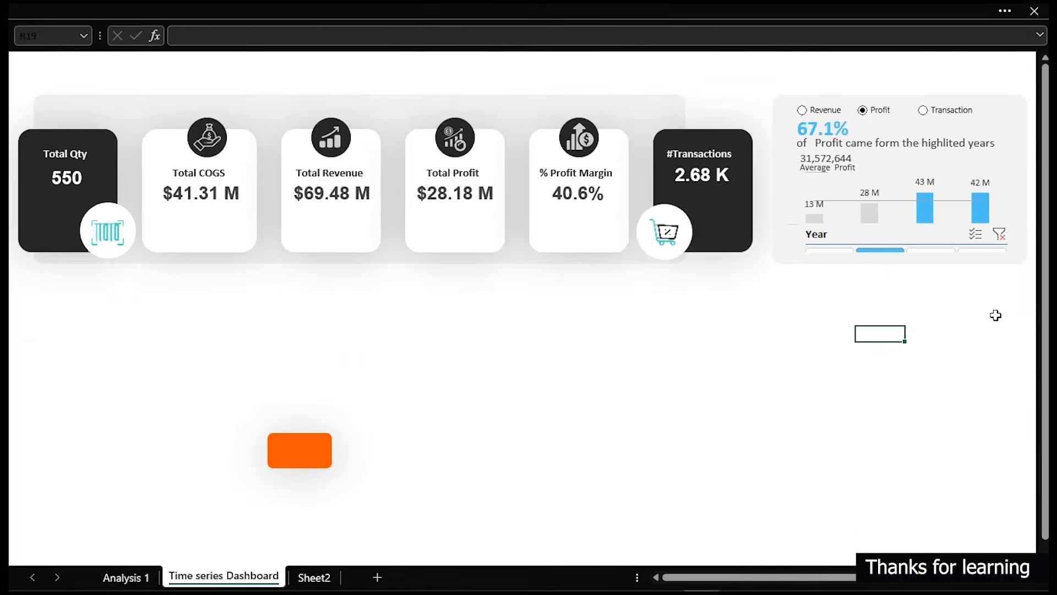
left_click(987, 250)
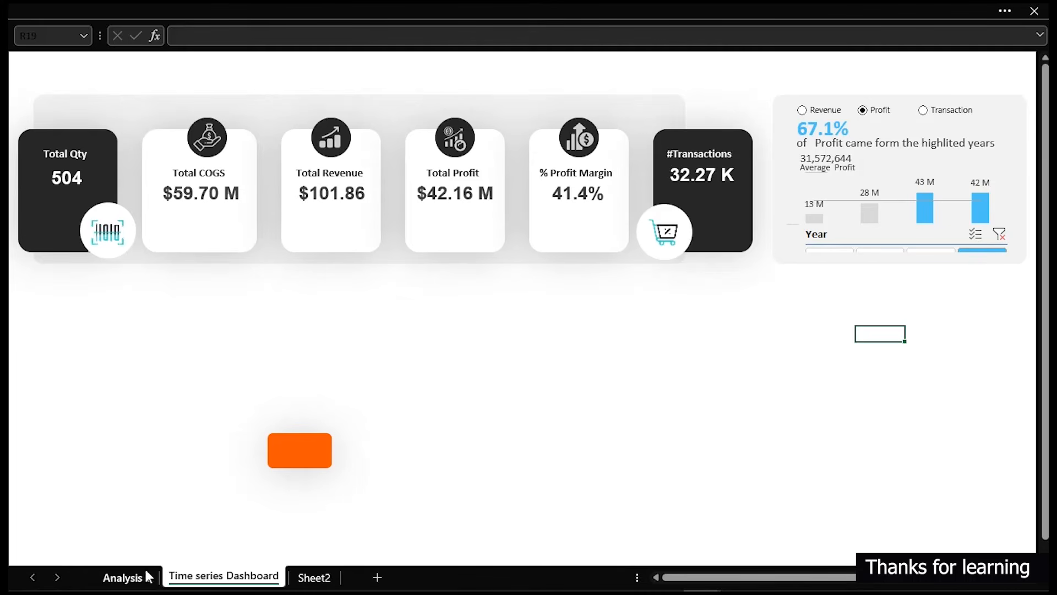
left_click(126, 577)
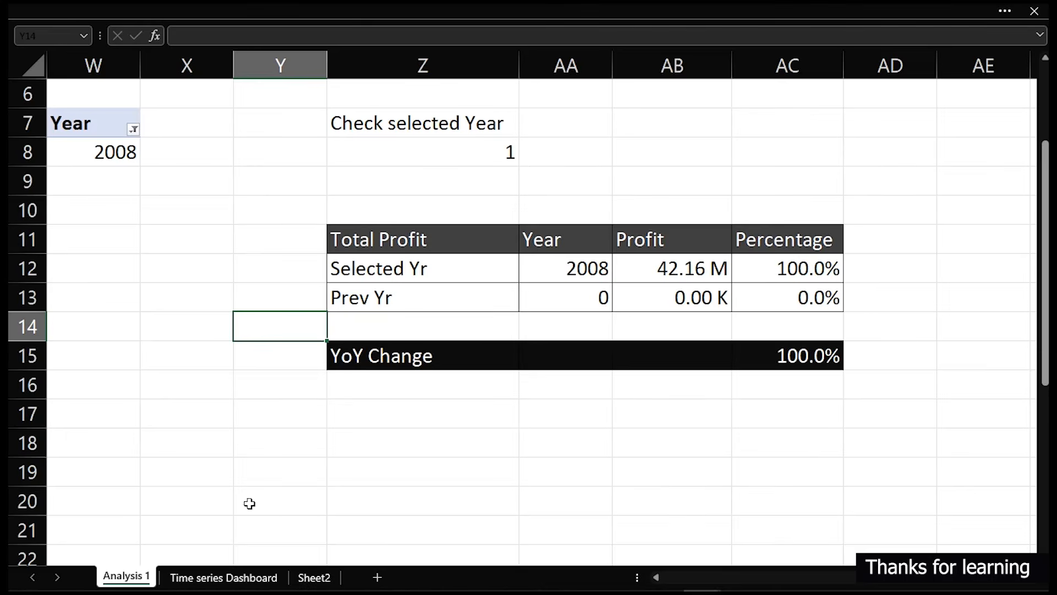
Turn off Display header in the Year slicer's settings on the Time series Dashboard sheet.
left_click(215, 576)
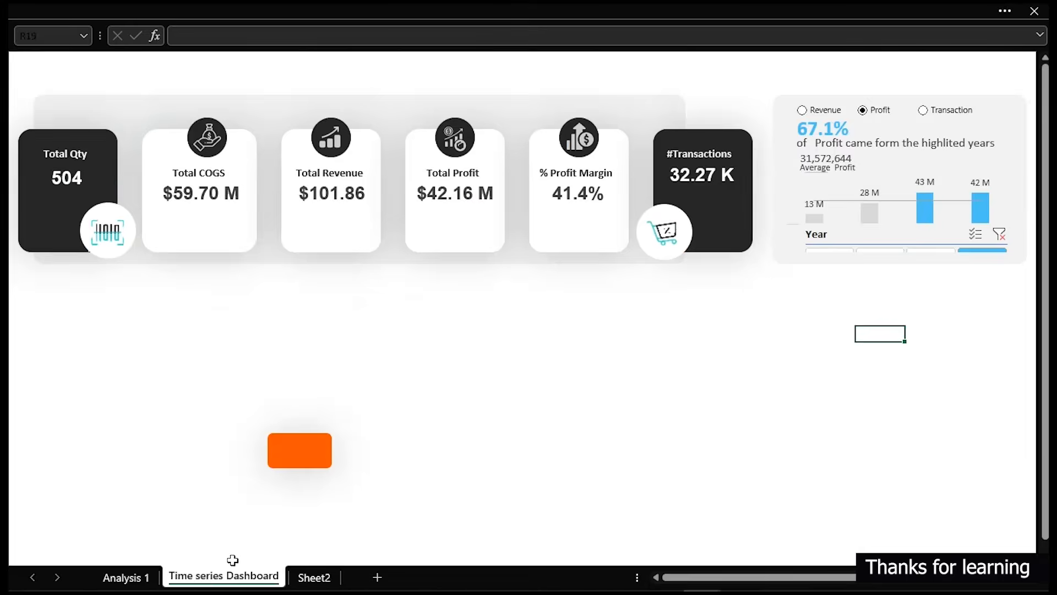
right_click(842, 257)
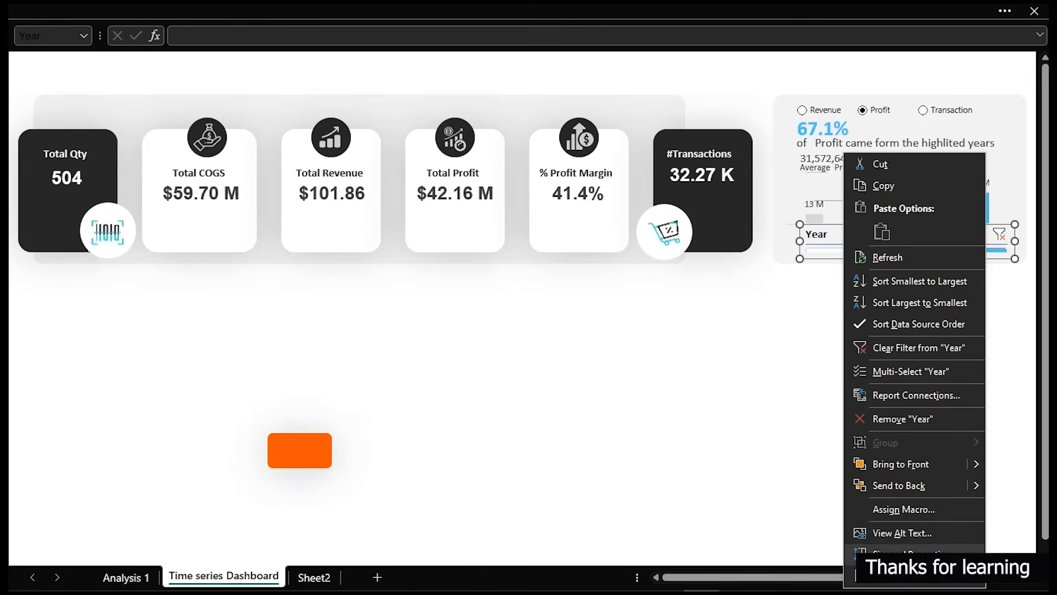
left_click(904, 576)
left_click(699, 467)
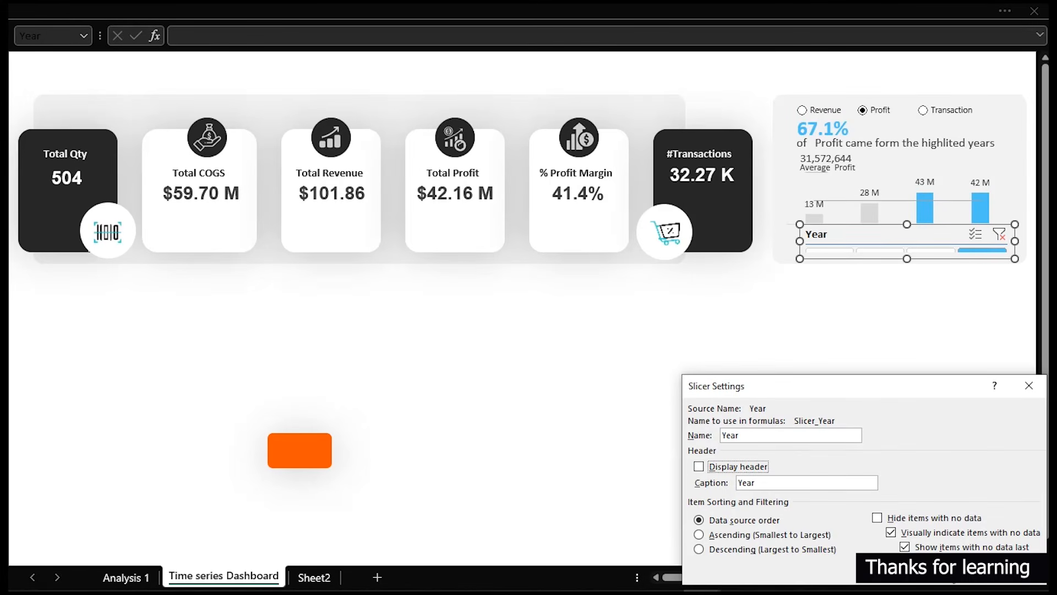
left_click(956, 573)
left_click(815, 455)
Set the Year slicer to 2005 and return to the Analysis 1 sheet to check the YoY Change row.
left_click(823, 242)
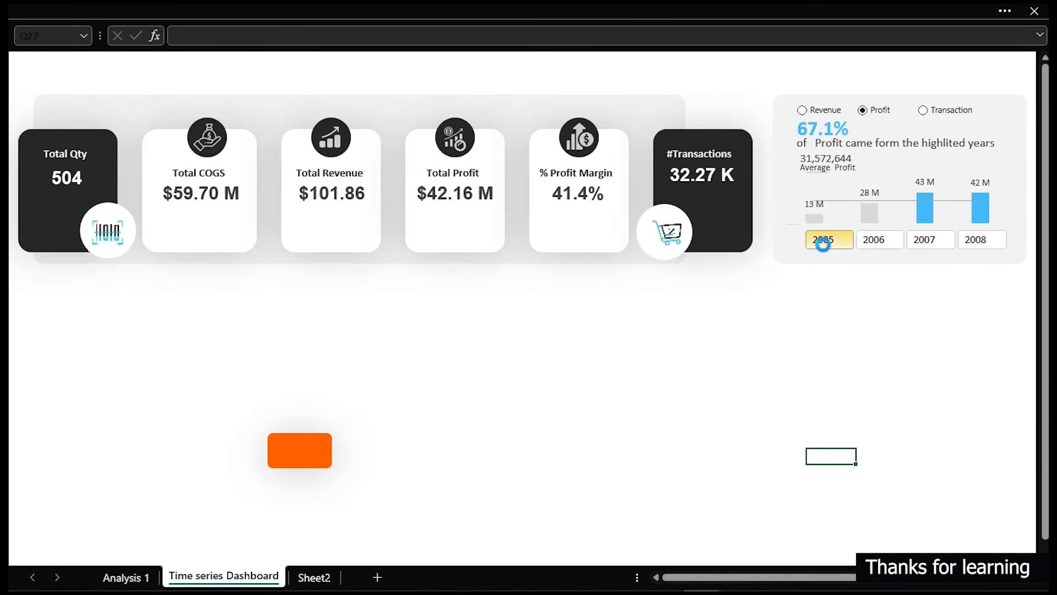
left_click(129, 577)
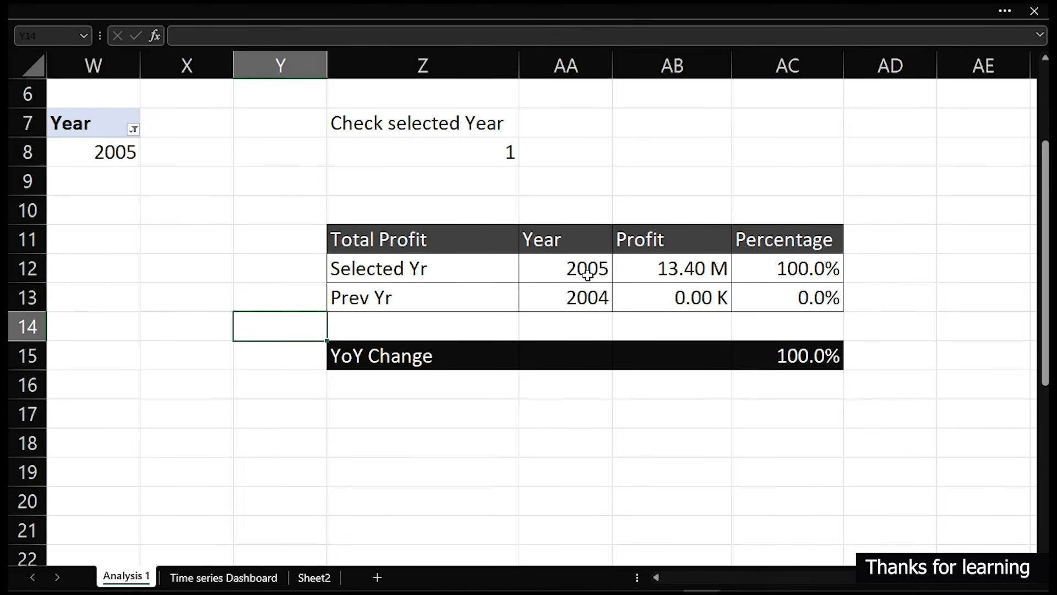
Set the Year slicer on the Time series Dashboard sheet to 2006 and return to Analysis 1 to check the helper table.
left_click(255, 579)
left_click(879, 240)
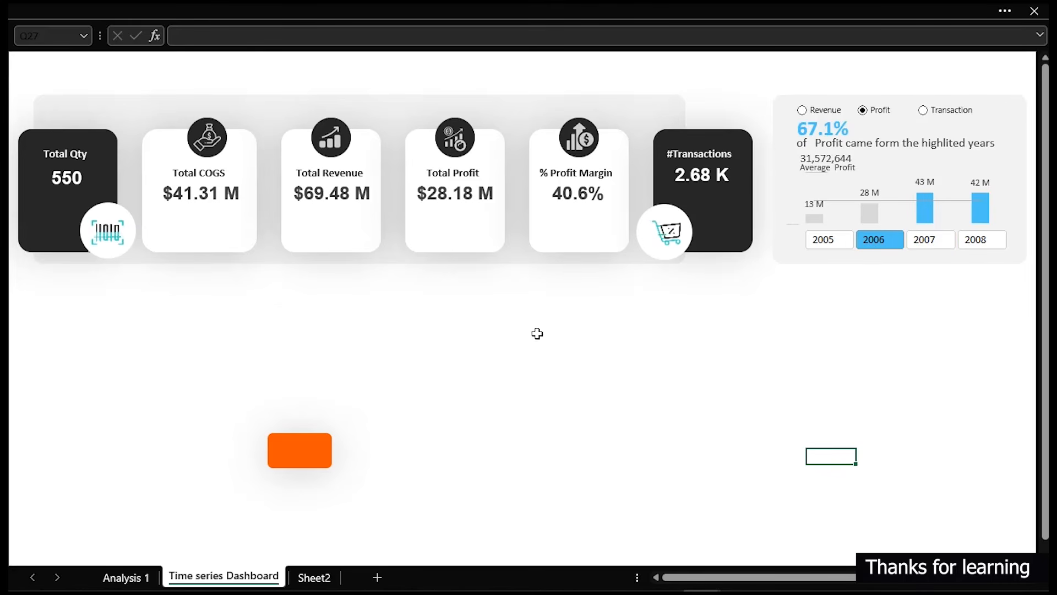
left_click(126, 577)
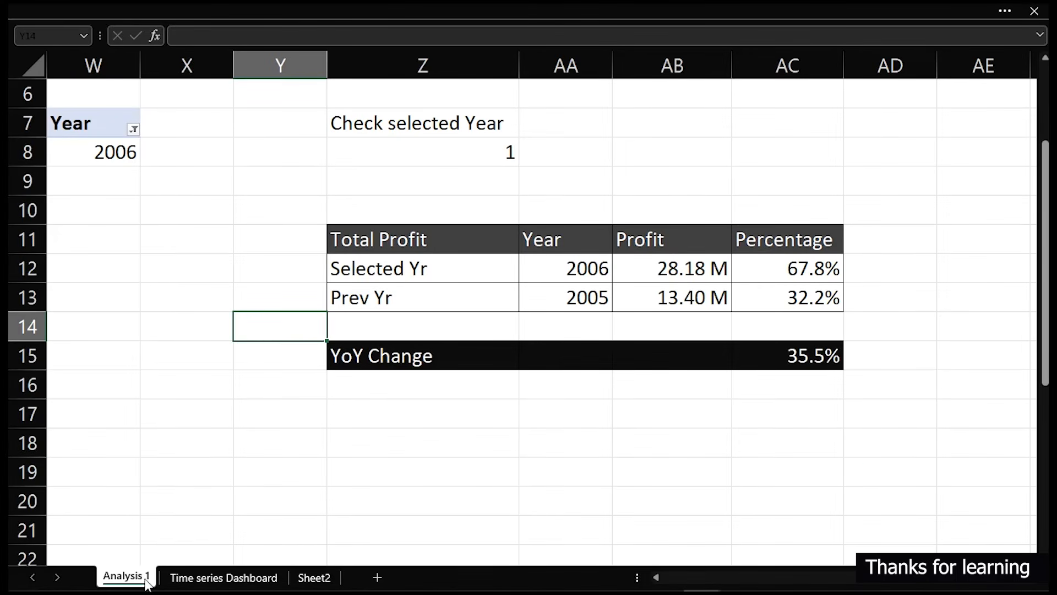
On the Time series Dashboard sheet, duplicate a card rectangle, shrink it to a small box and centre it beneath the Total Revenue figure.
left_click(175, 577)
left_click(227, 249)
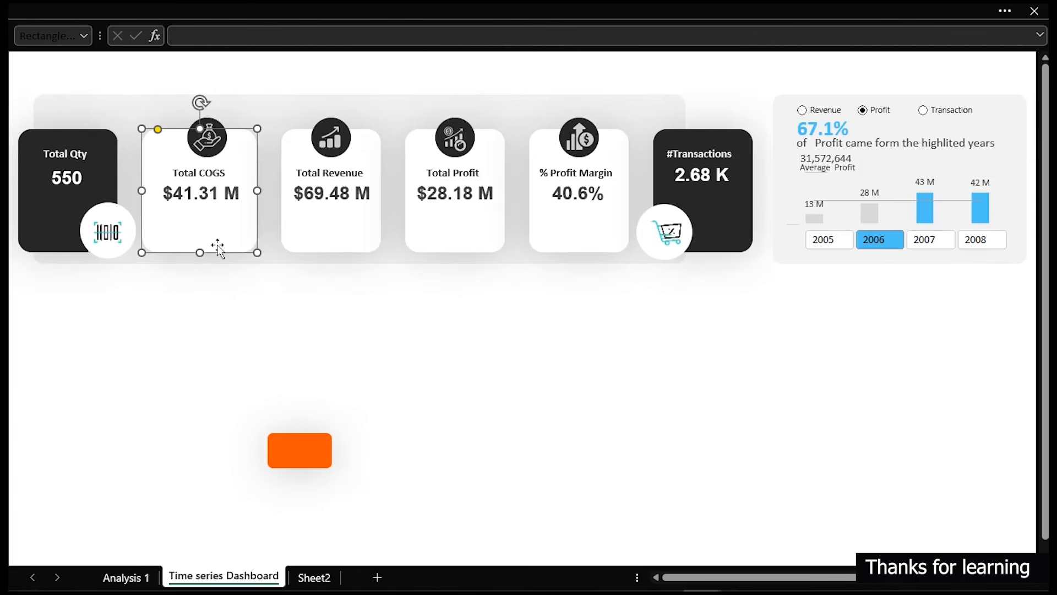
left_click_drag(220, 251, 307, 243)
left_click(303, 248)
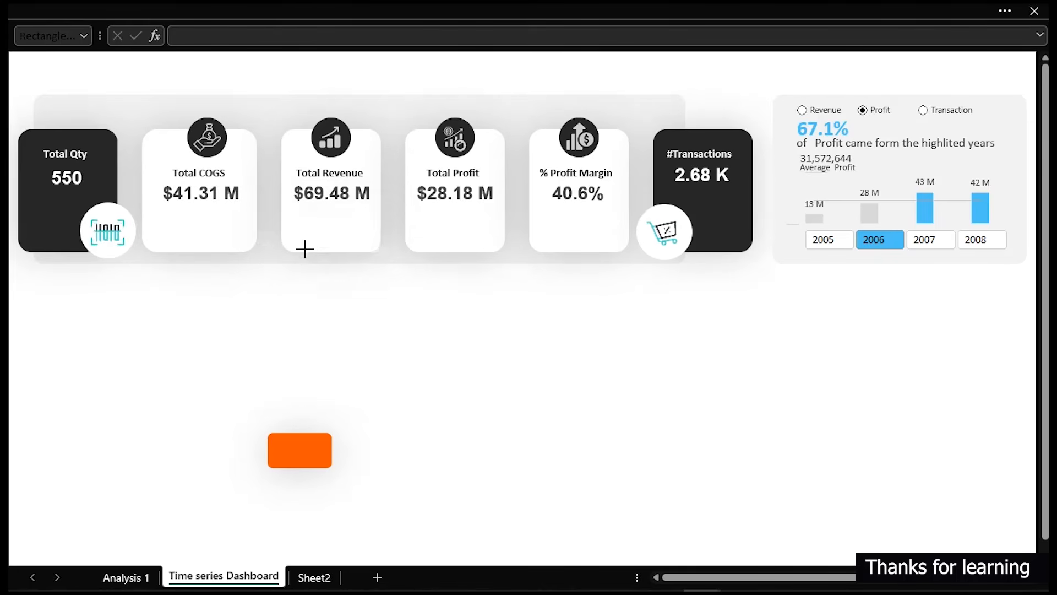
left_click(349, 241)
left_click(333, 240)
left_click(333, 241)
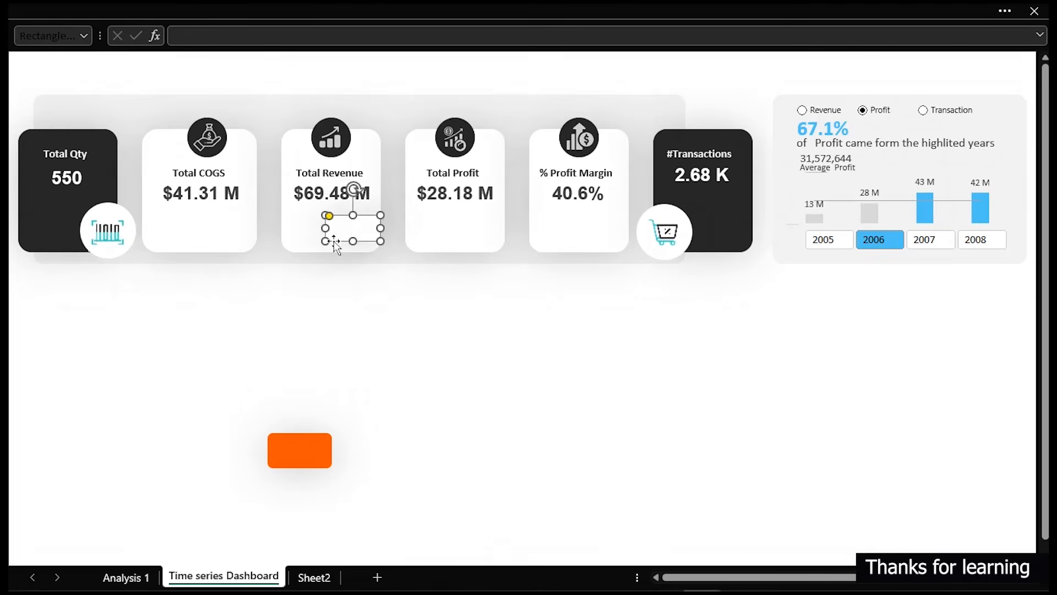
left_click_drag(338, 237, 328, 226)
Fill the small rectangle in the Total Revenue card with the lightest theme grey.
left_click(60, 5)
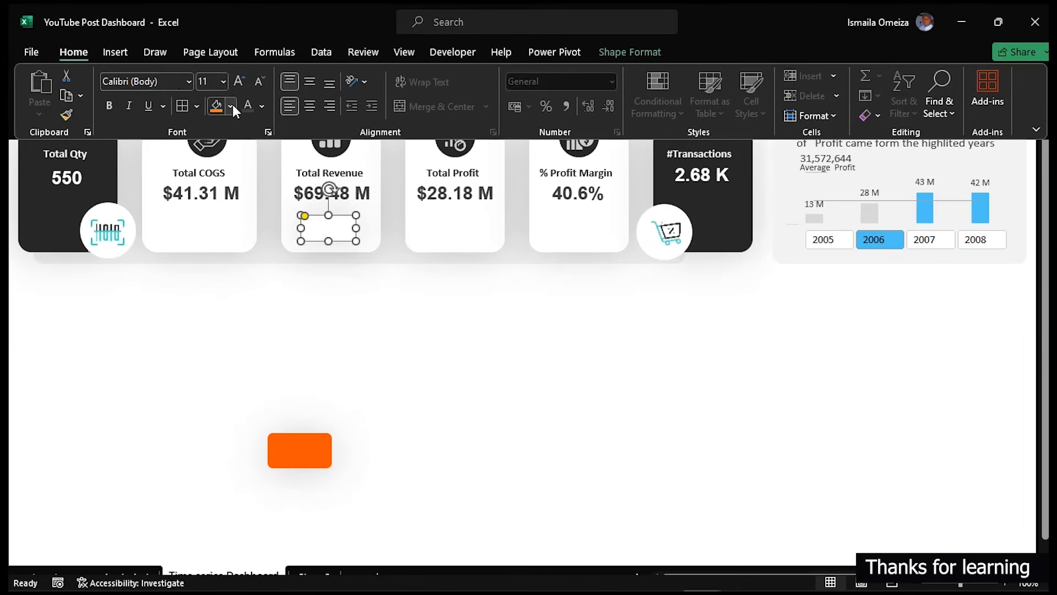
left_click(232, 106)
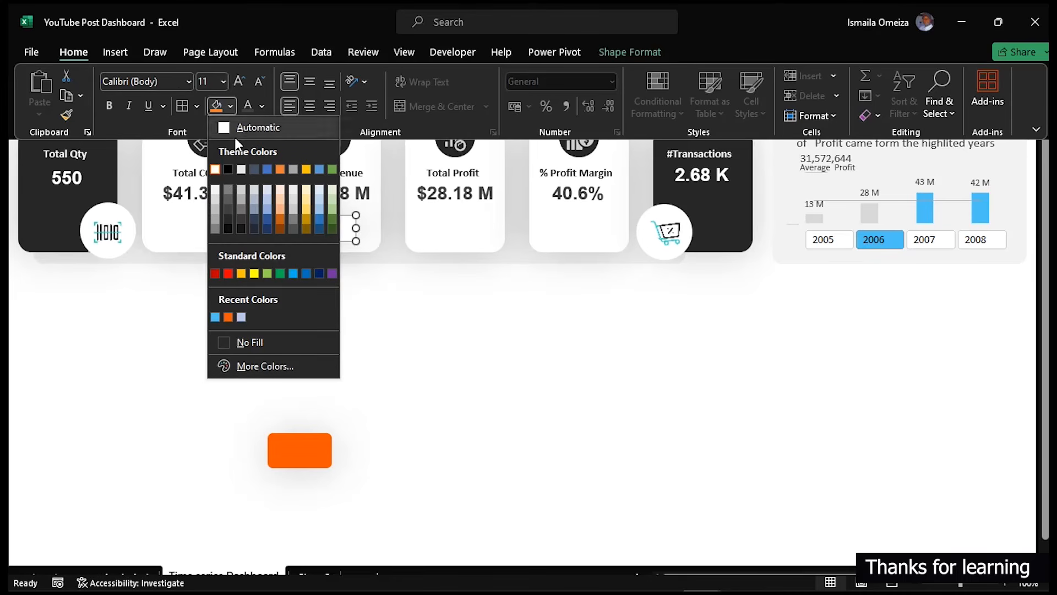
left_click(214, 190)
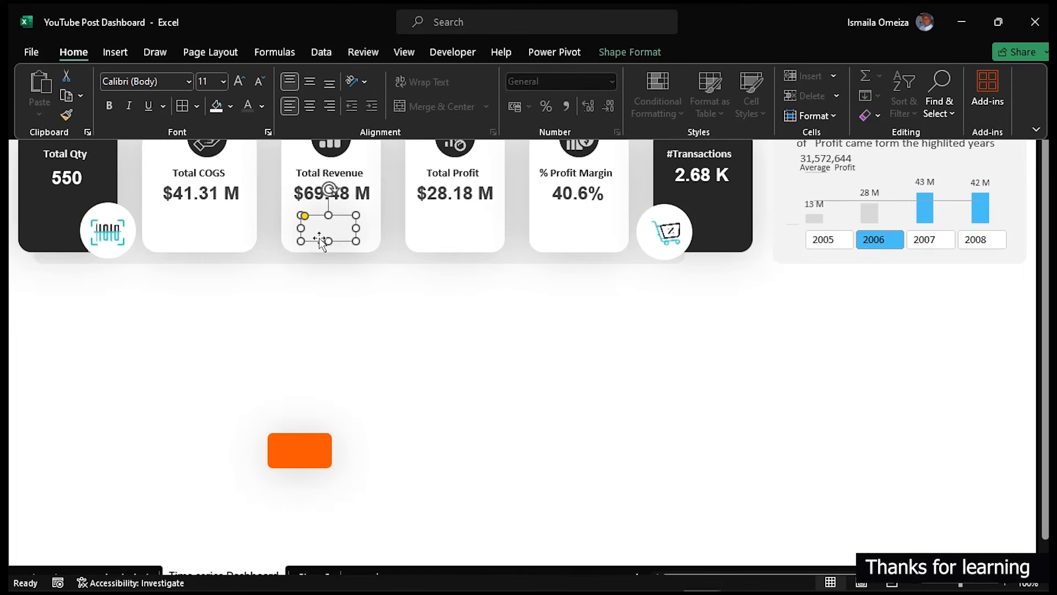
key("ctrl+shift+F1")
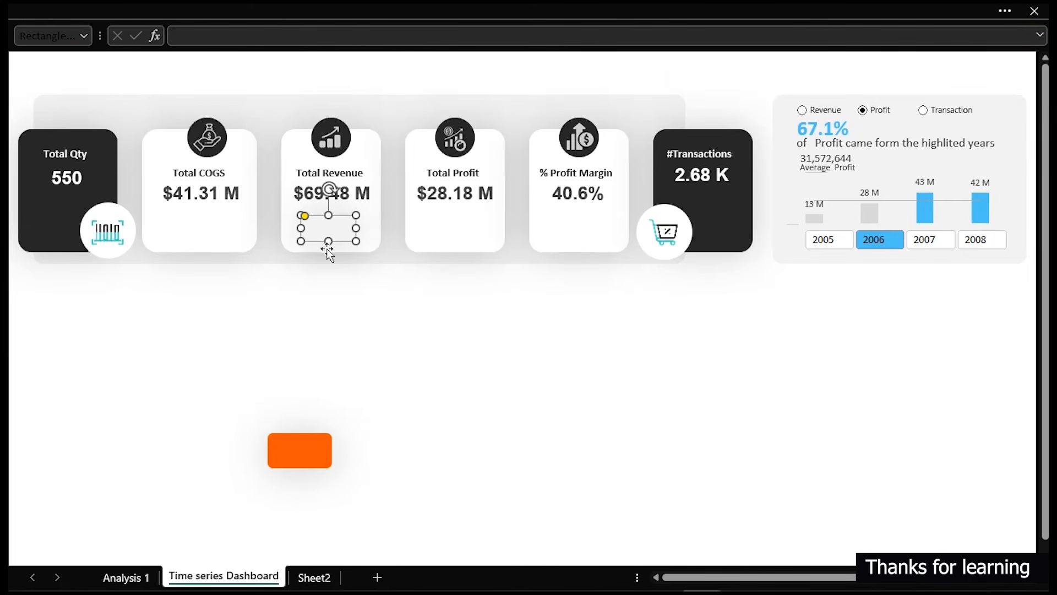
Reduce the height of the small rectangle in the Total Revenue card and fill it with the second-lightest theme grey.
left_click_drag(329, 241, 330, 232)
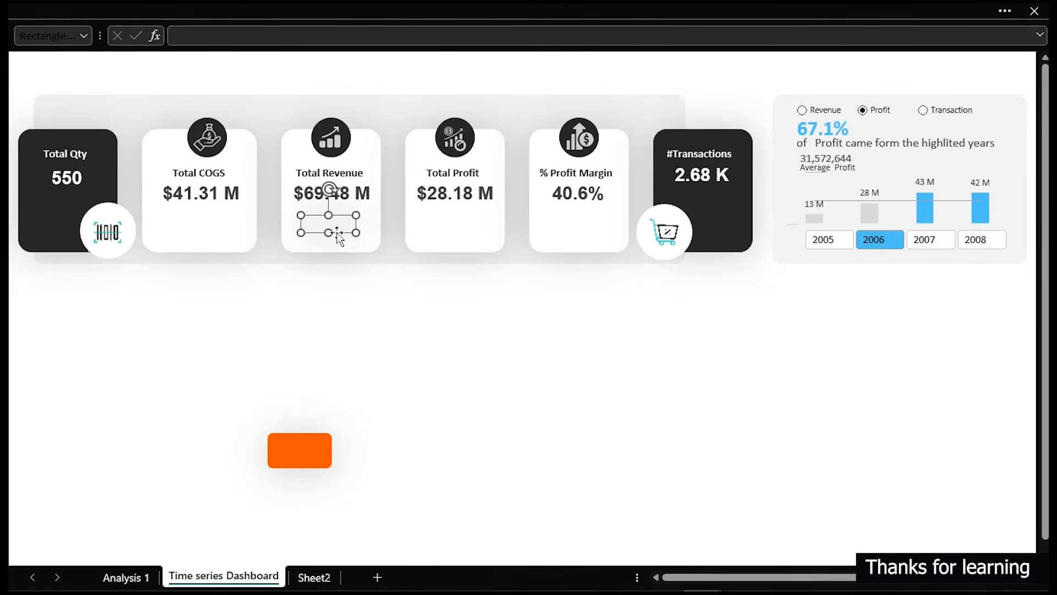
left_click(343, 345)
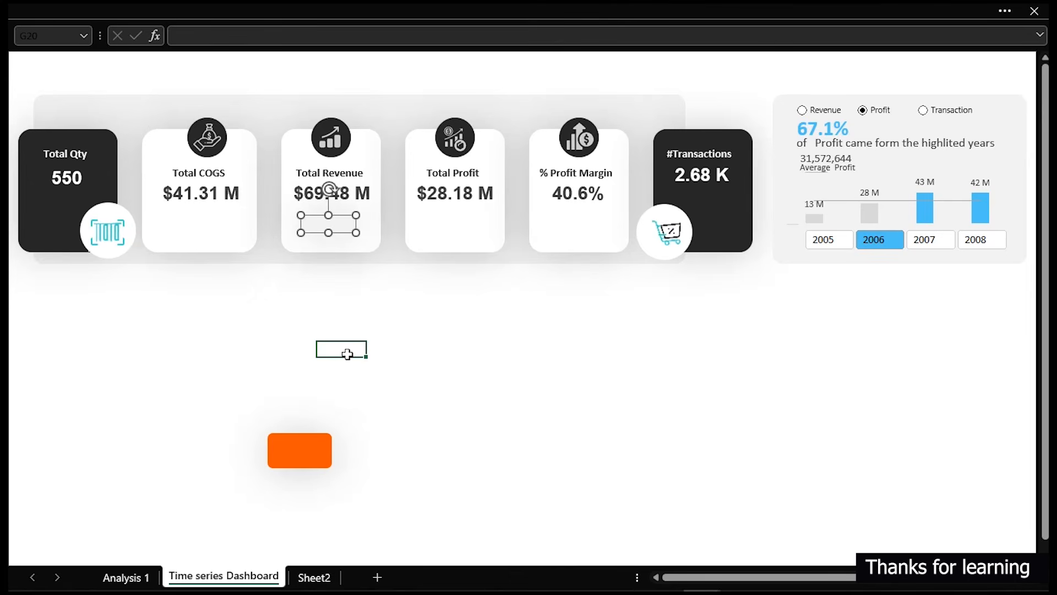
left_click(207, 361)
left_click(336, 227)
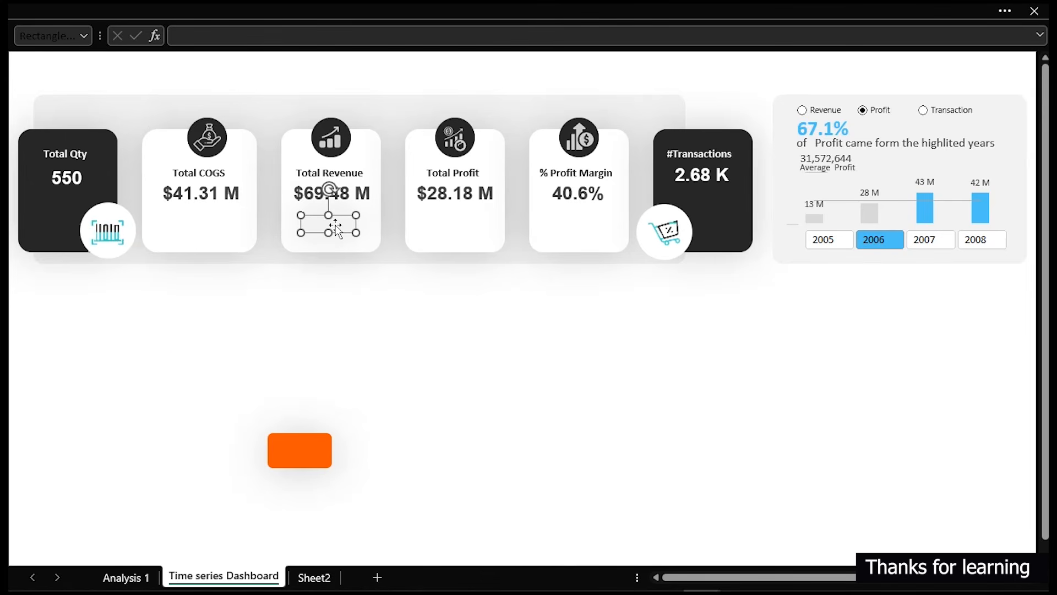
left_click(173, 7)
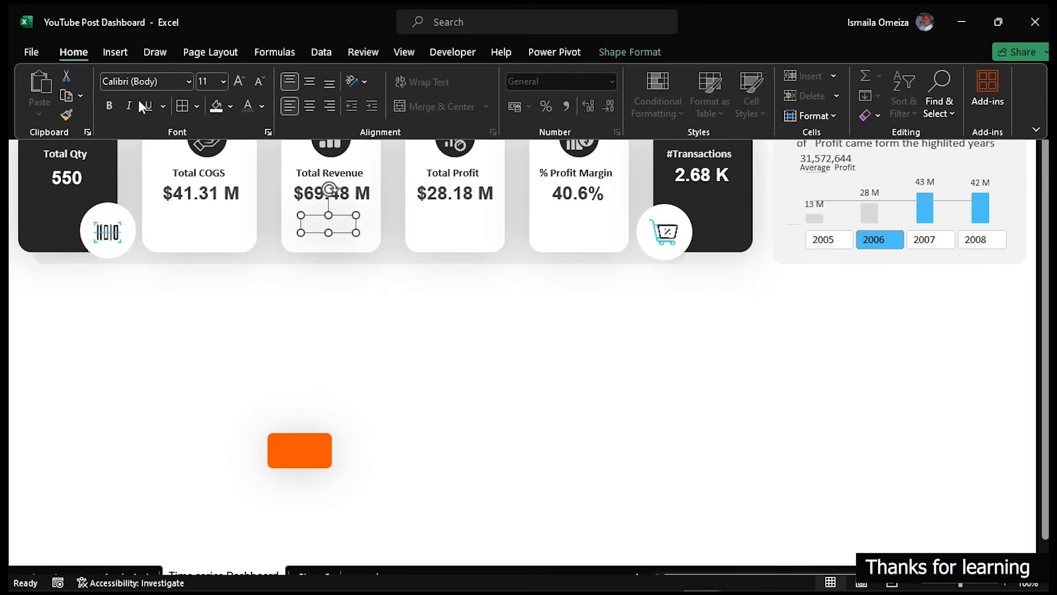
left_click(229, 106)
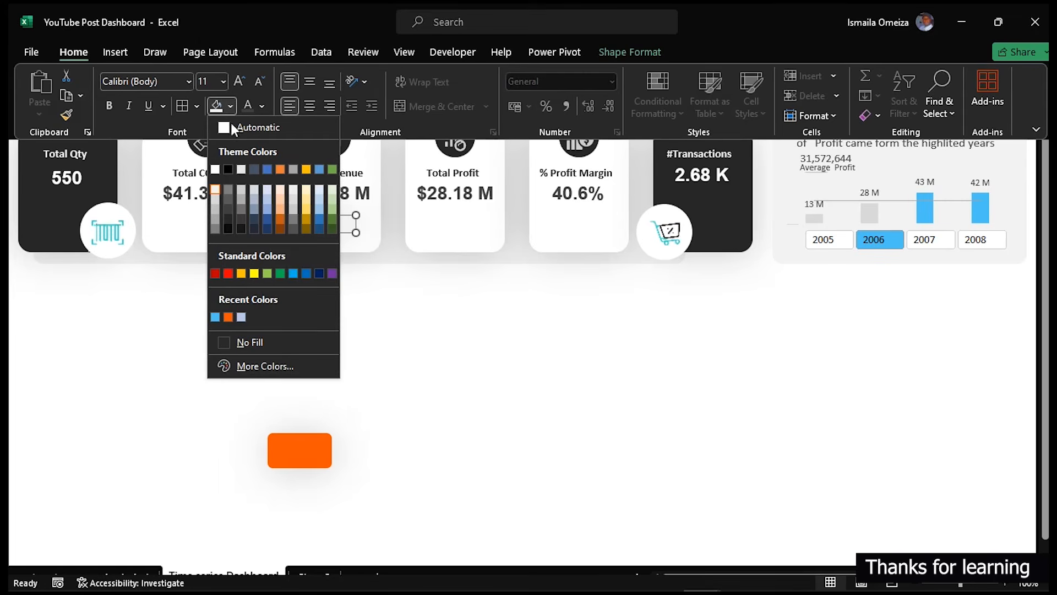
left_click(216, 200)
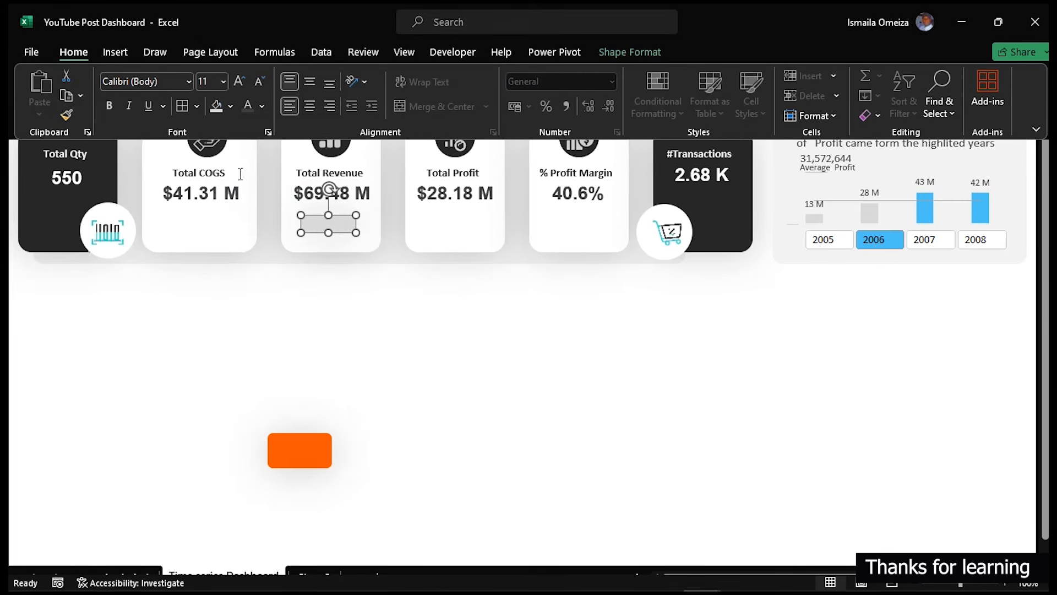
key("ctrl+shift+F1")
left_click(386, 367)
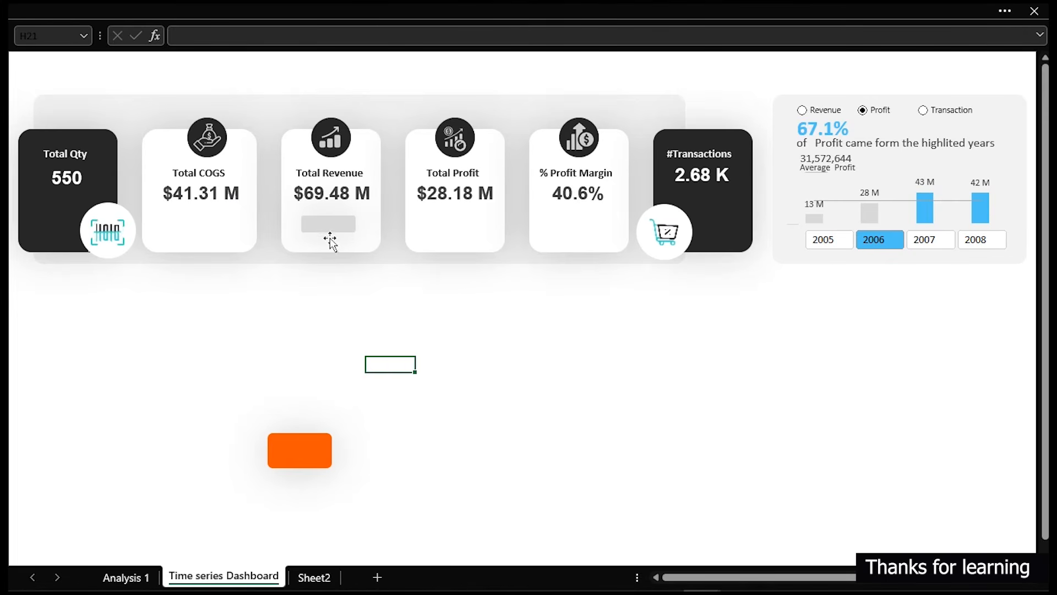
left_click(337, 197)
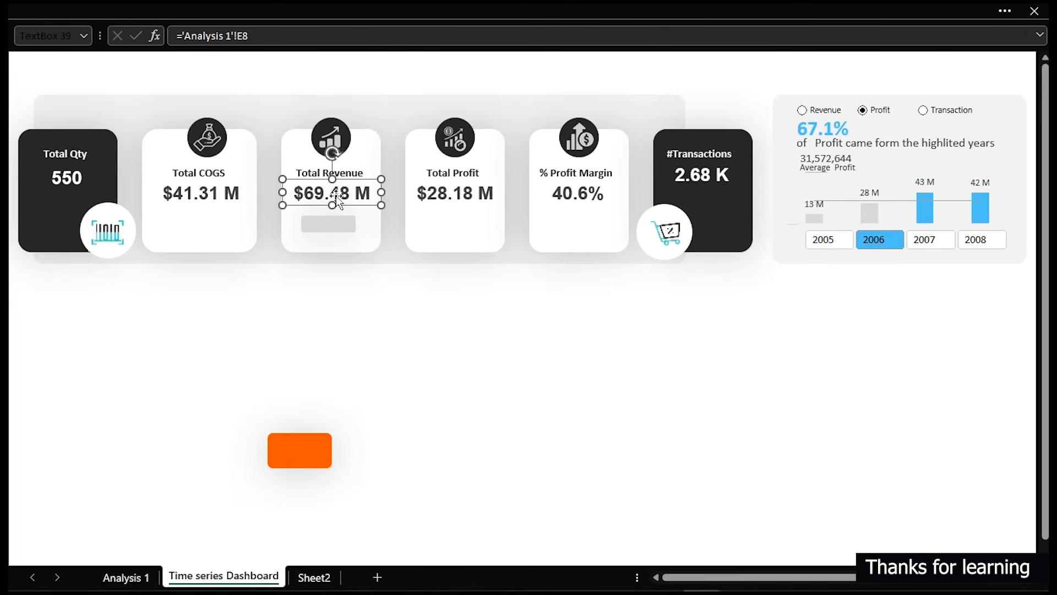
left_click(340, 230, "ctrl")
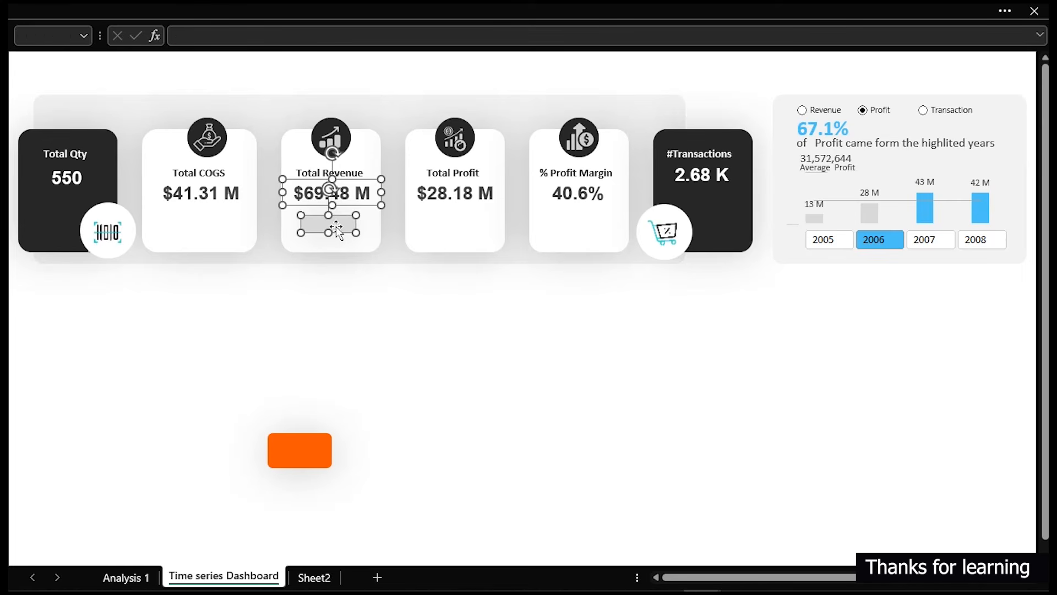
key("Escape")
Copy the grey rectangle beneath the figures in the Total COGS, Total Profit and % Profit Margin cards.
left_click(338, 227)
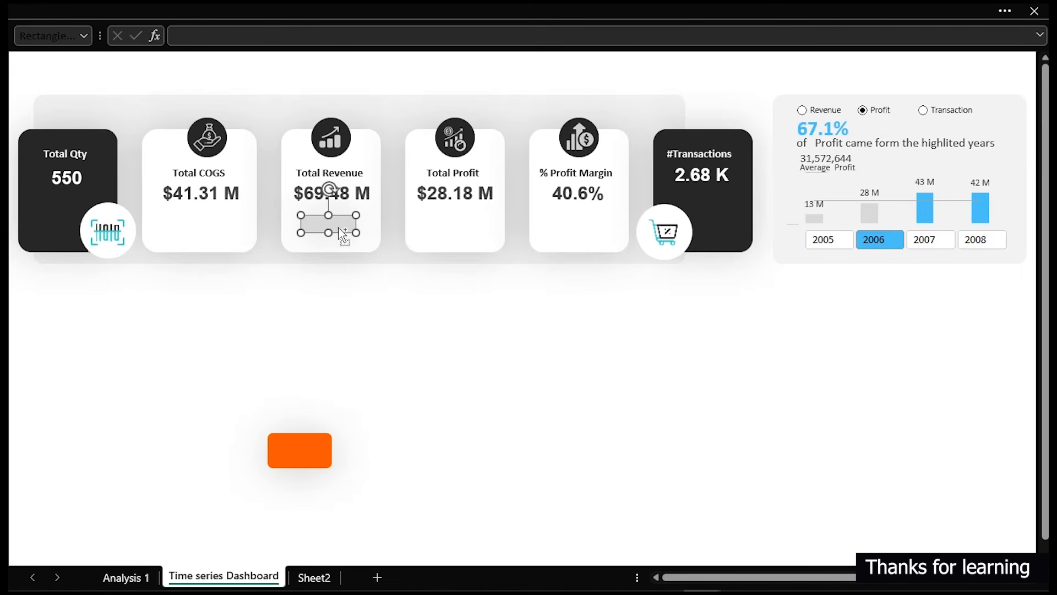
left_click_drag(333, 228, 455, 231)
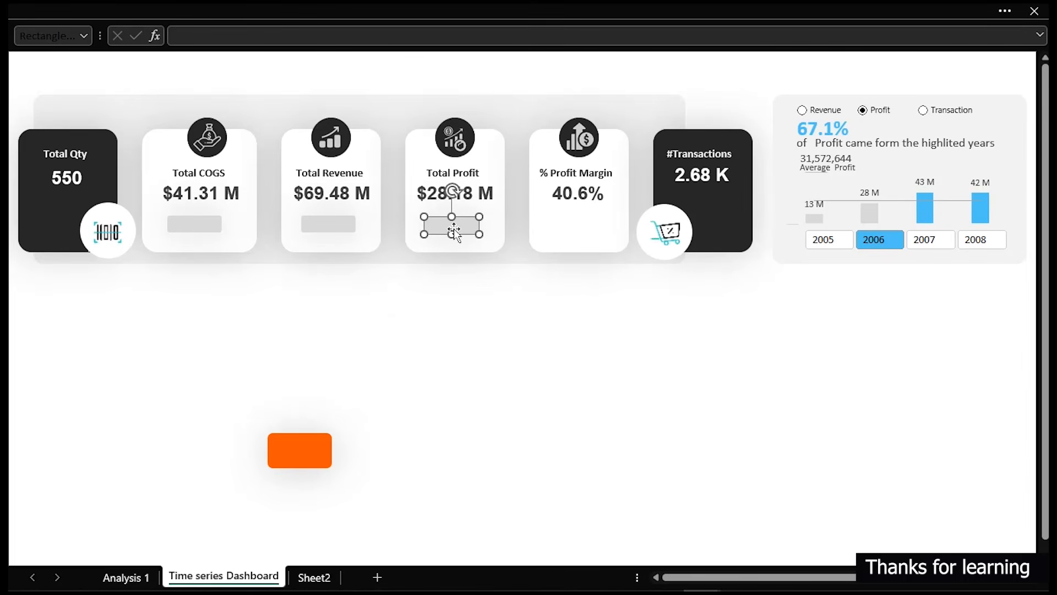
left_click_drag(455, 231, 589, 228)
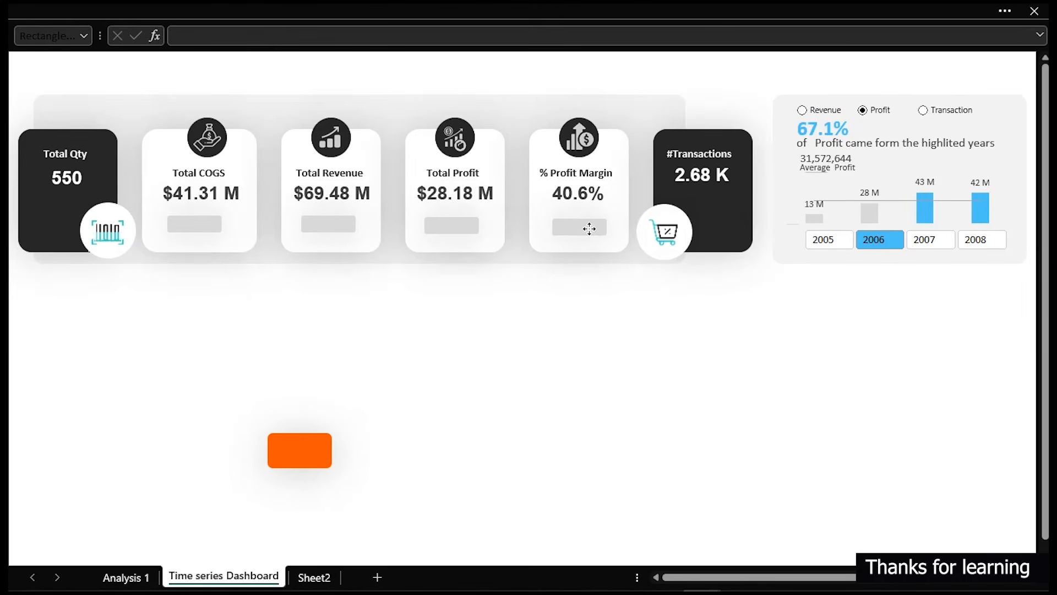
Select the four grey rectangles in the KPI cards and align them along their top edges.
left_click(454, 229, "ctrl")
left_click(347, 228, "ctrl")
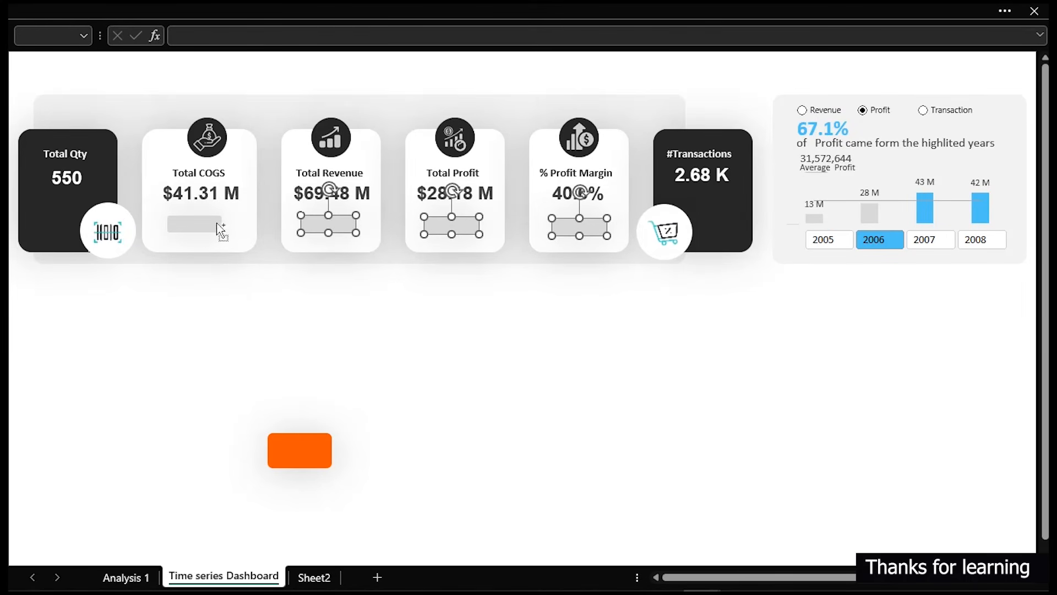
left_click(221, 231, "ctrl")
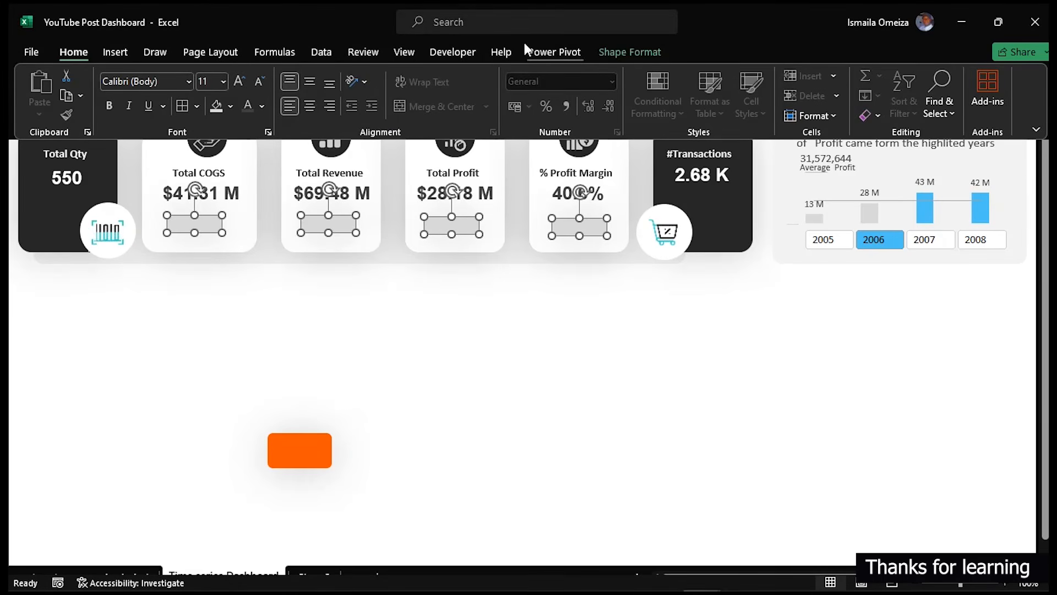
left_click(611, 55)
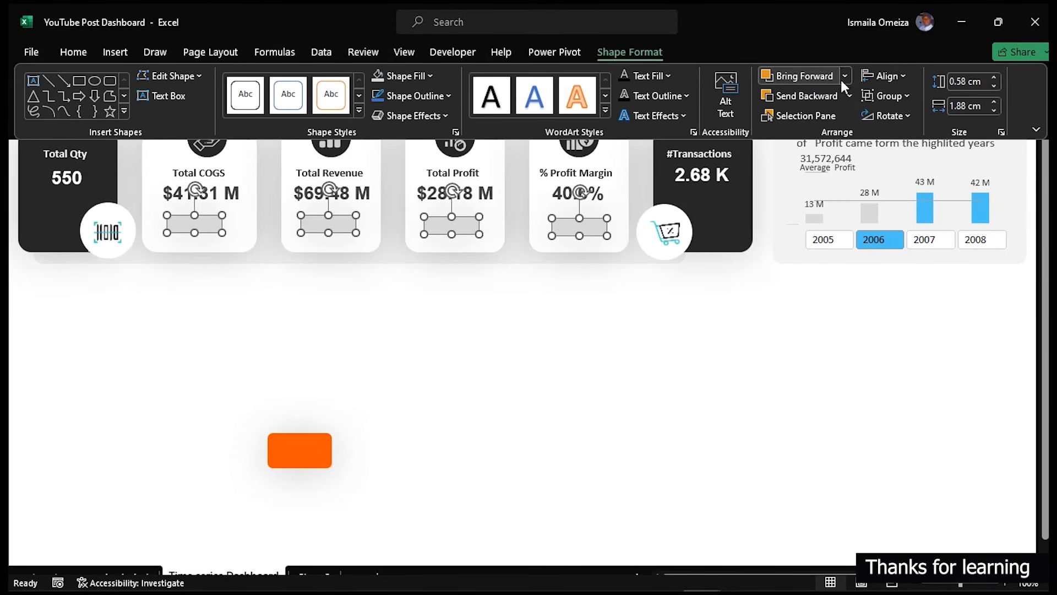
left_click(881, 76)
left_click(924, 166)
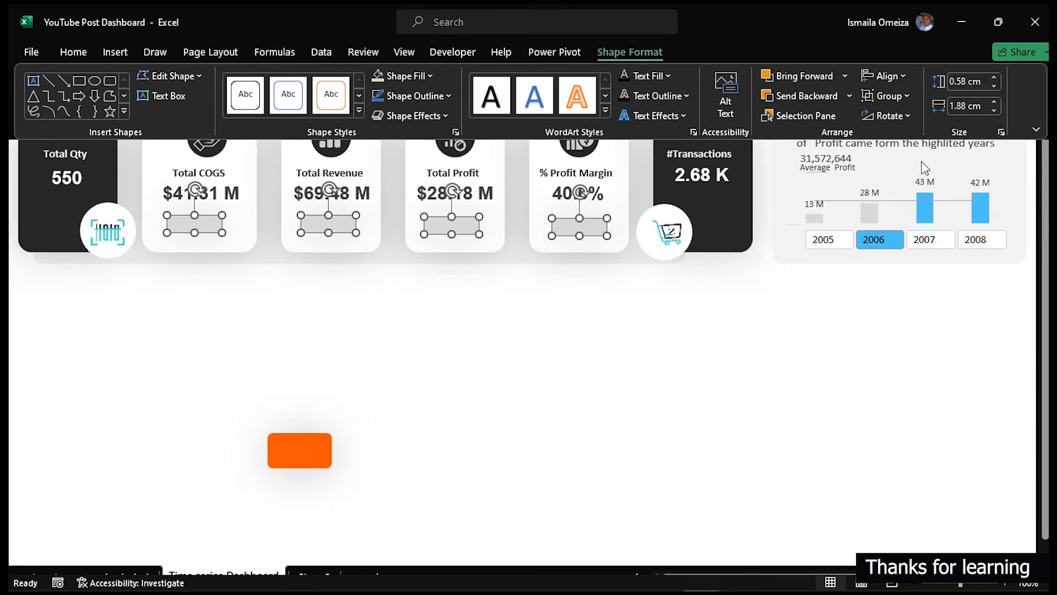
left_click(510, 333)
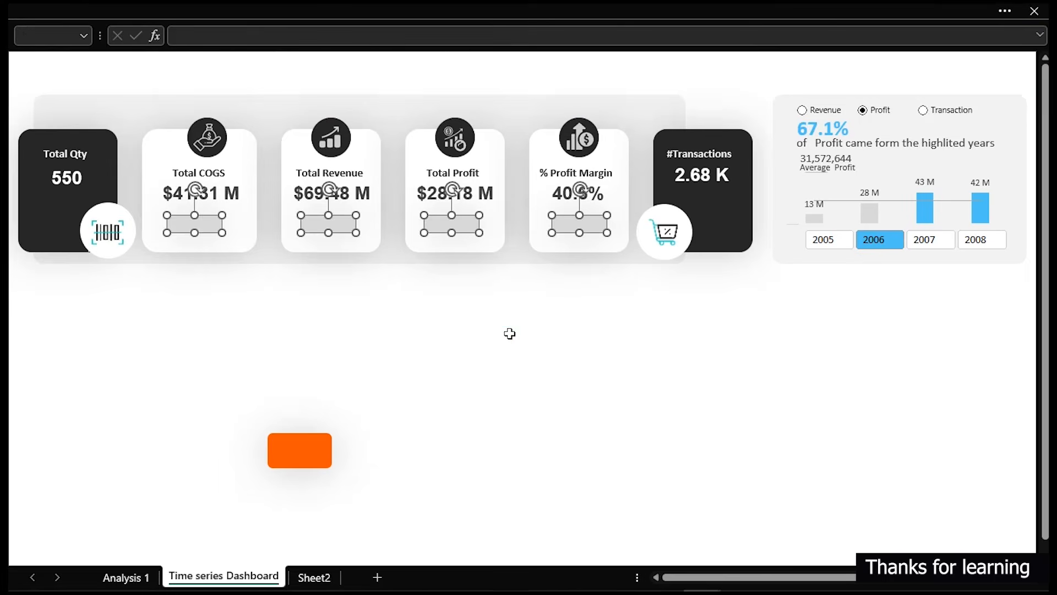
Duplicate the Total Profit value text box onto the grey rectangle below it and link the copy to ='Analysis 1'!AC15.
left_click(215, 194)
left_click(455, 195)
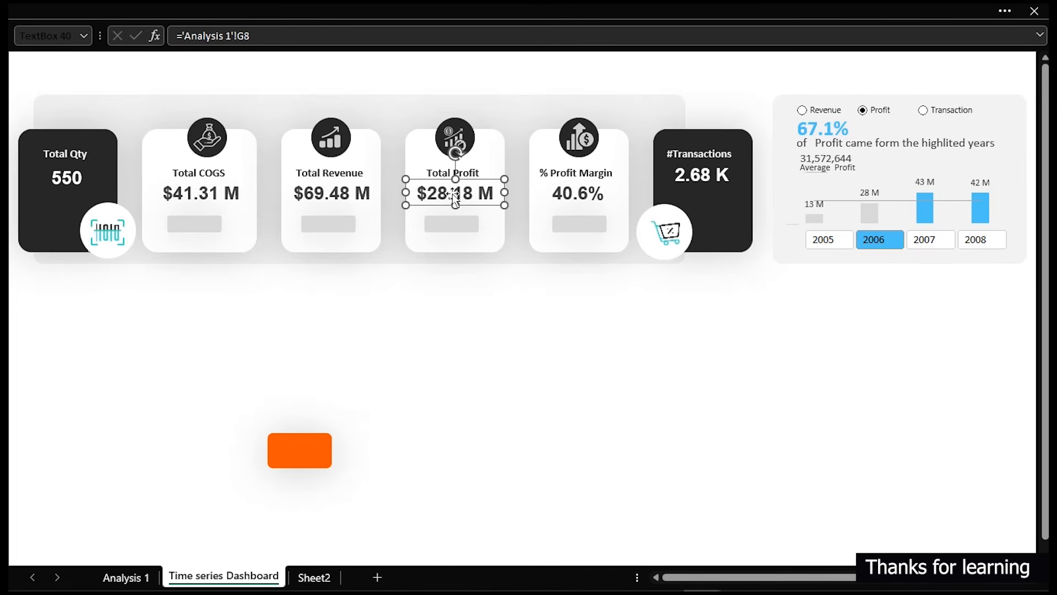
left_click_drag(455, 195, 455, 225)
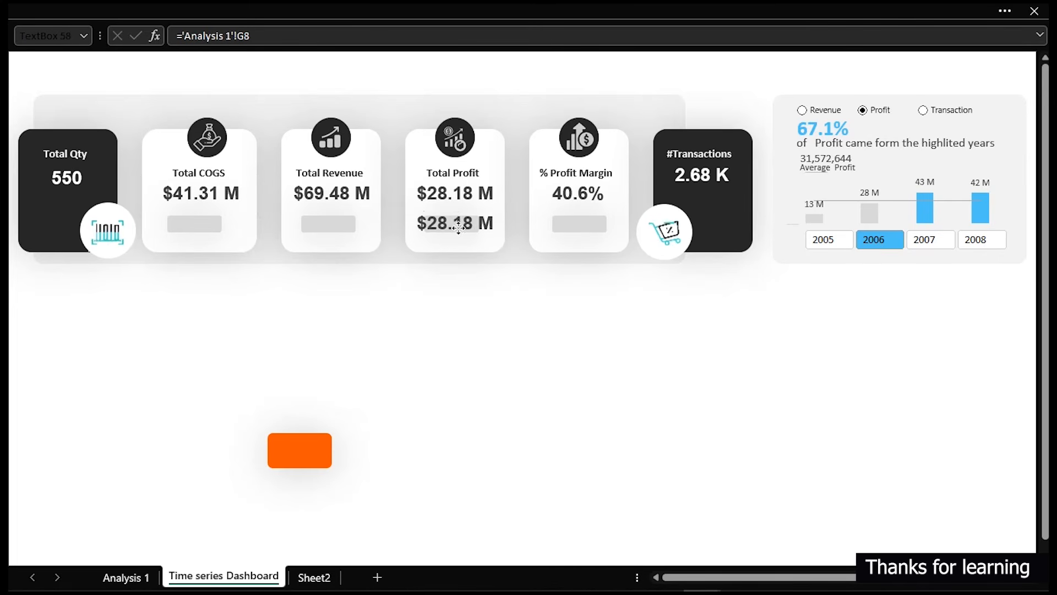
left_click_drag(277, 37, 183, 37)
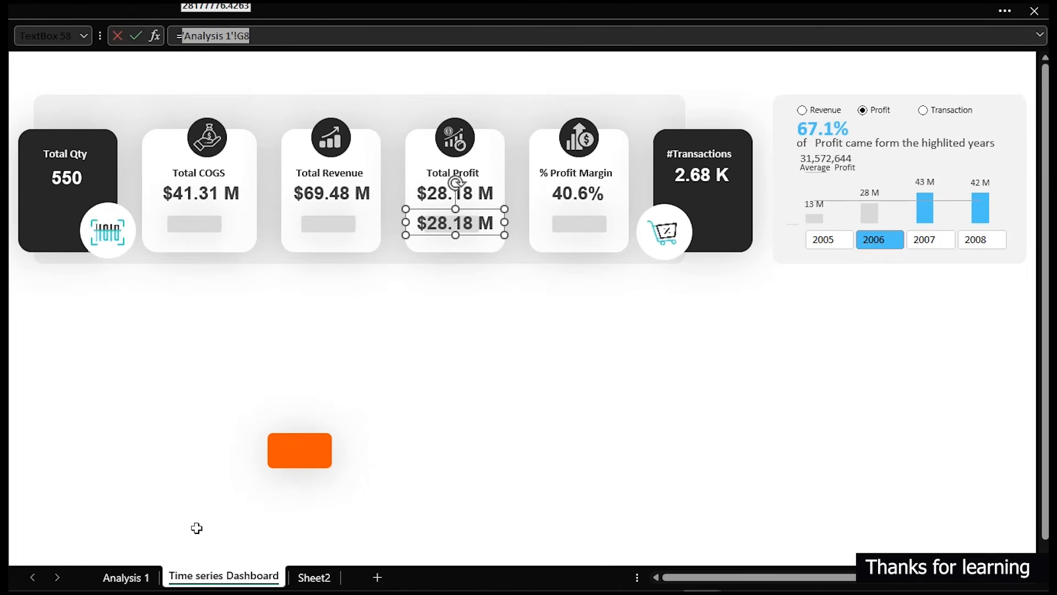
left_click(133, 576)
left_click(810, 366)
key("Return")
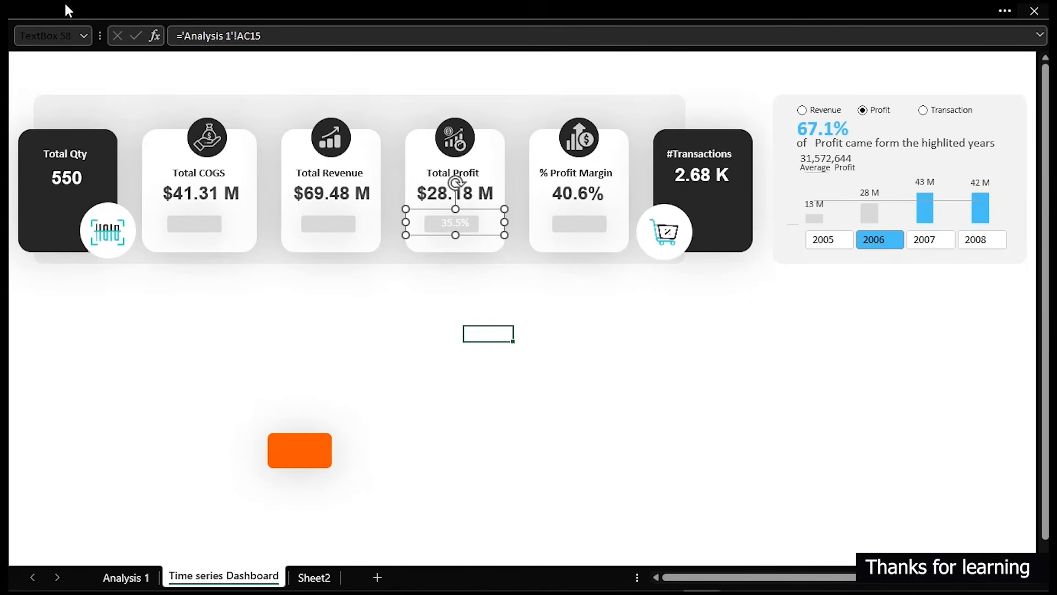
Set the font colour of the YoY percentage text box in the Total Profit card to dark grey.
left_click(93, 26)
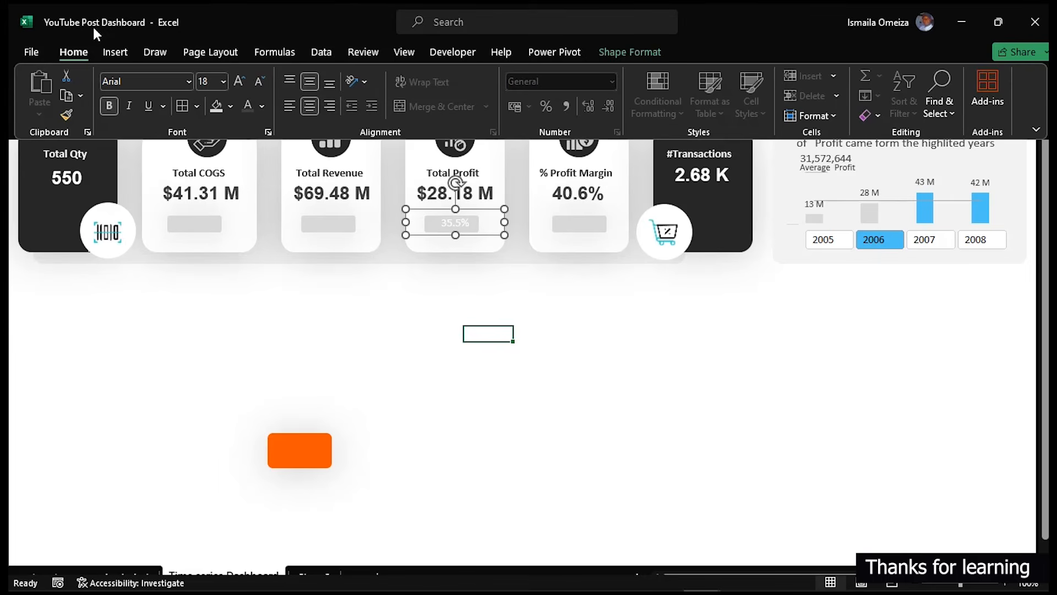
left_click(262, 105)
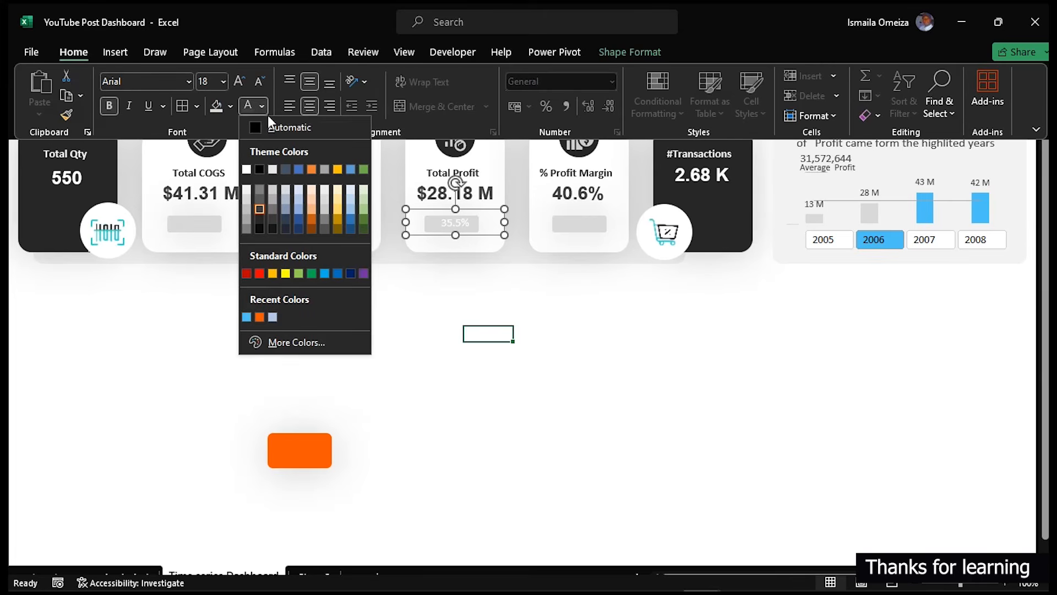
left_click(247, 318)
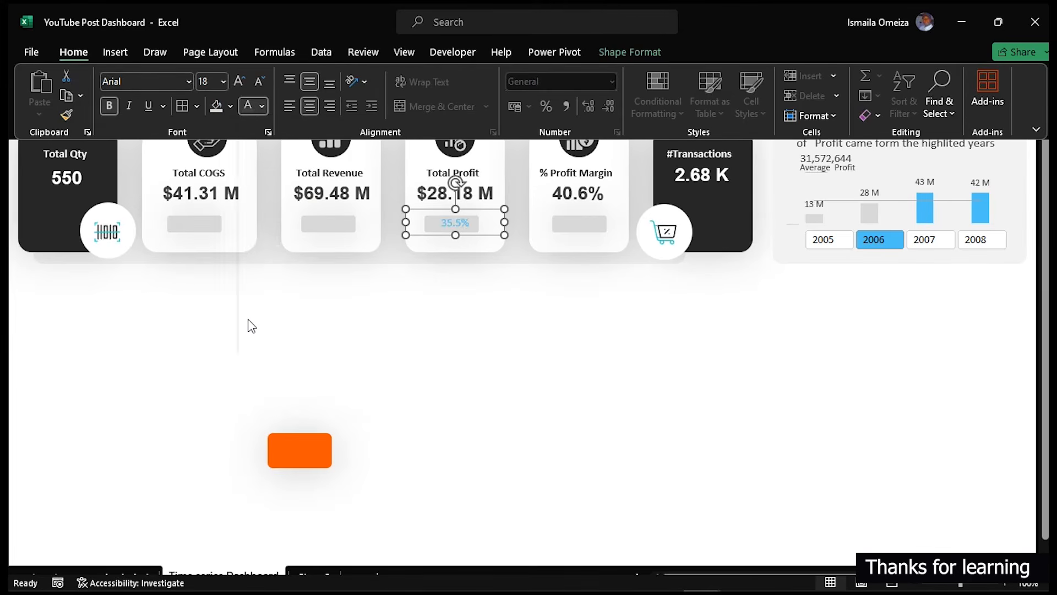
left_click(261, 109)
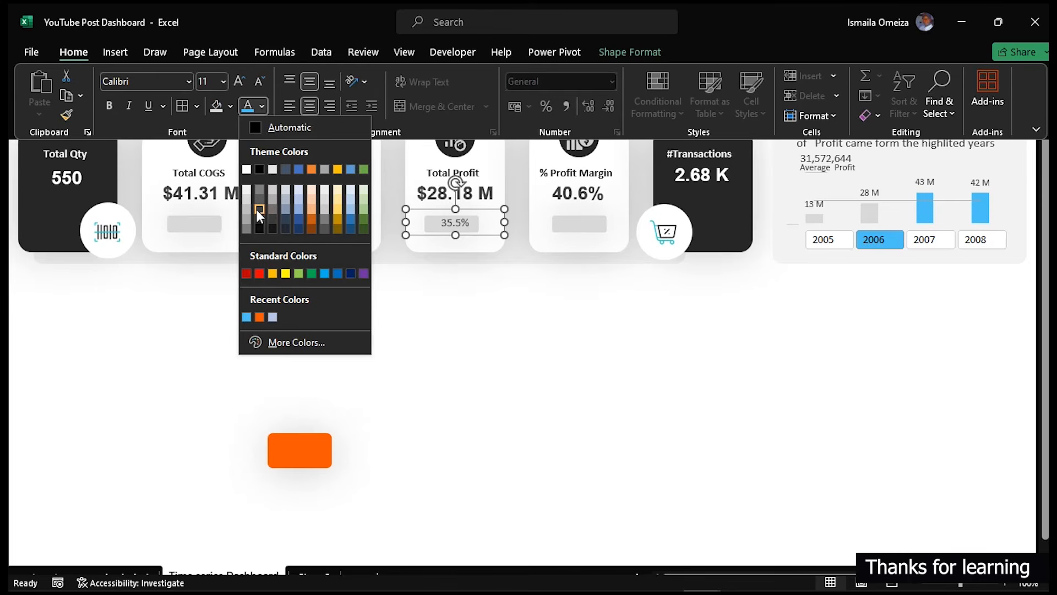
left_click(257, 210)
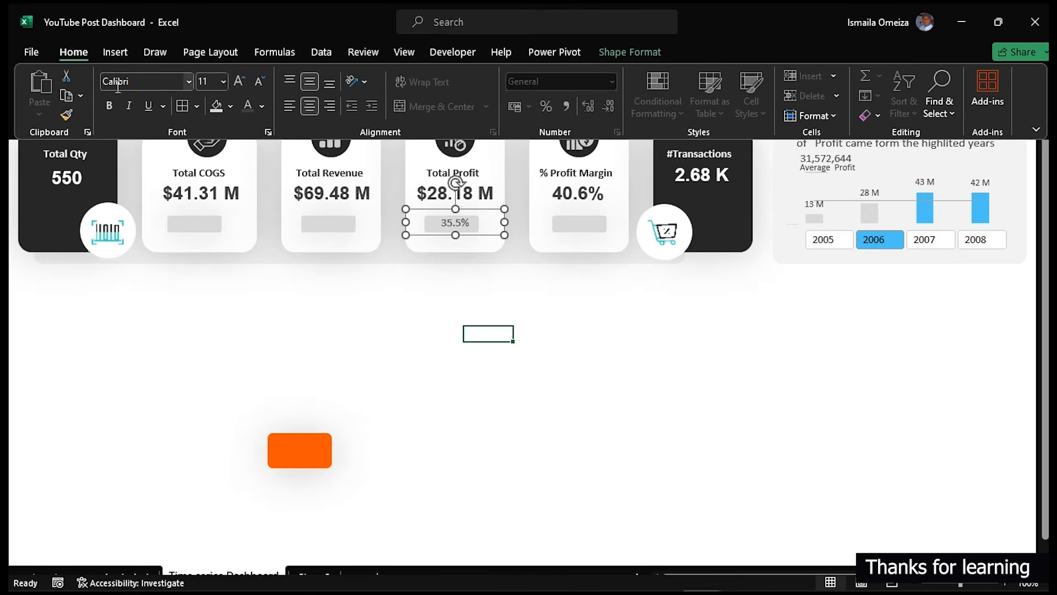
Make the YoY percentage in the Total Profit card bold and shrink its text box to fit the grey rectangle.
left_click(109, 106)
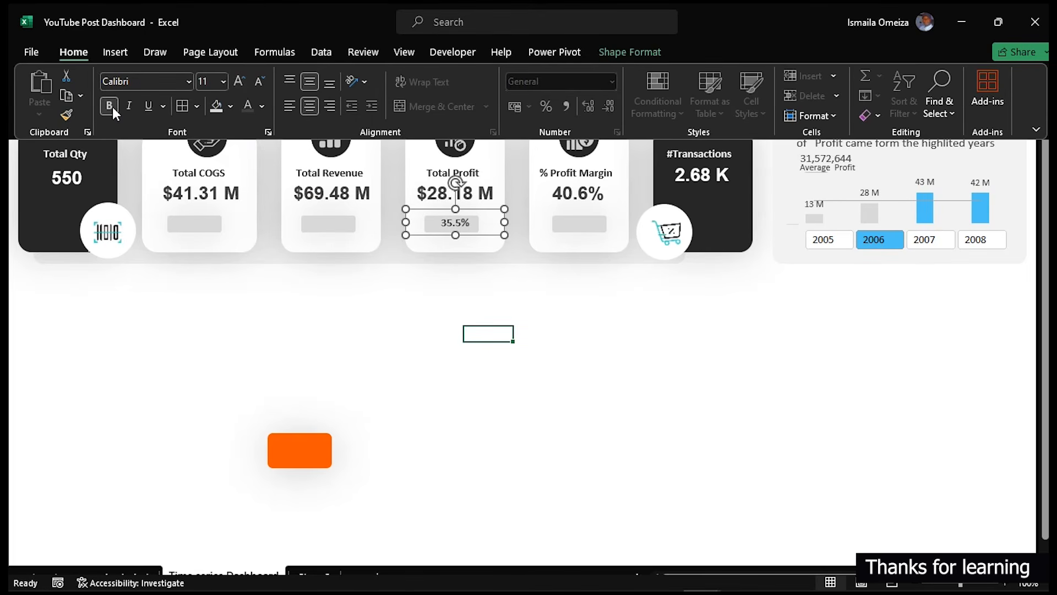
key("ctrl+shift+F1")
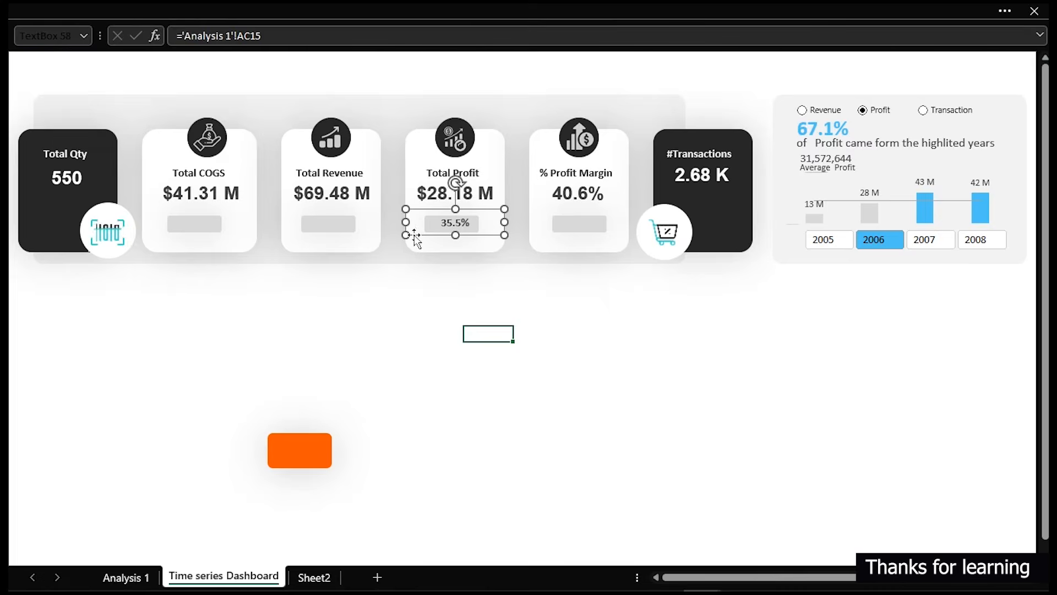
left_click_drag(409, 211, 421, 217)
left_click_drag(504, 233, 481, 233)
key("Escape")
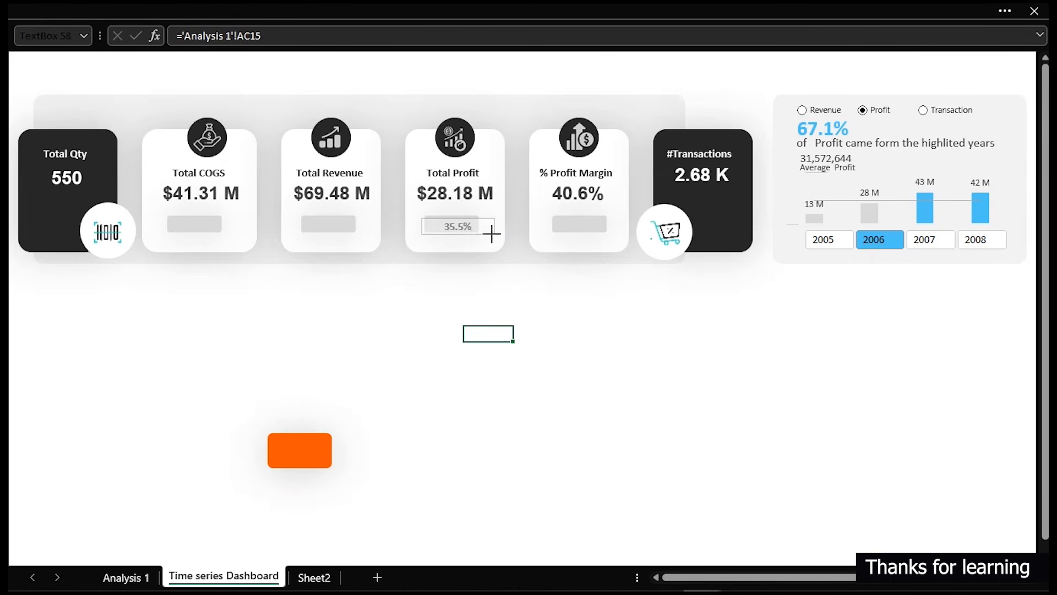
left_click(478, 231)
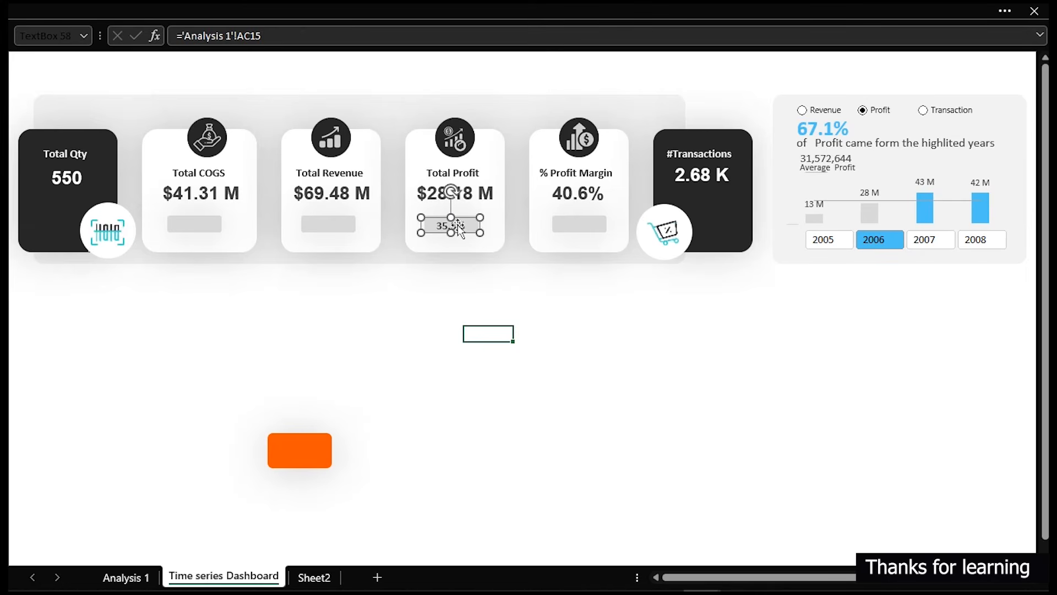
left_click_drag(451, 217, 451, 215)
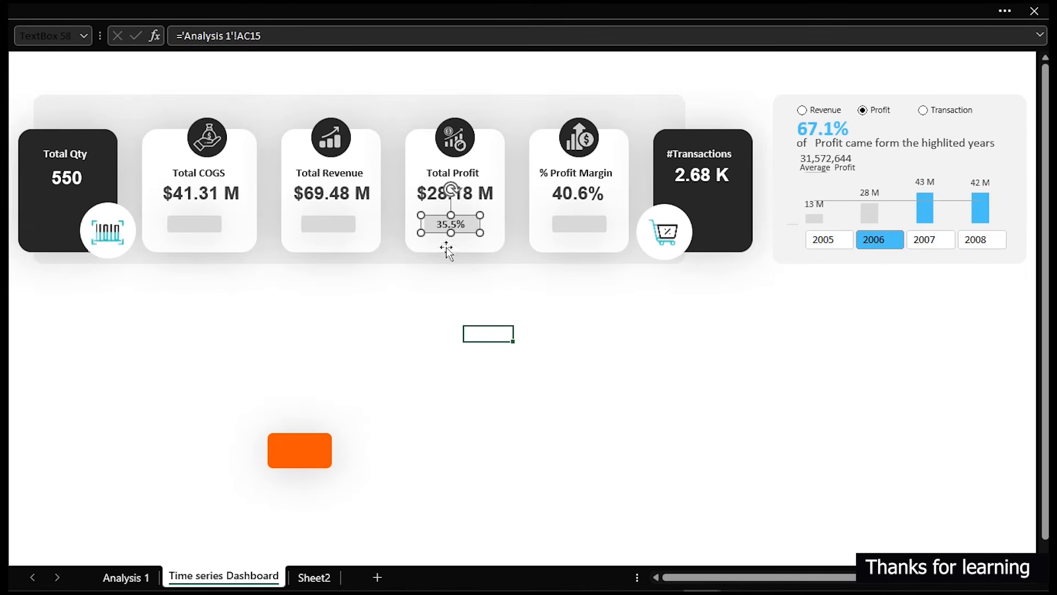
left_click(423, 391)
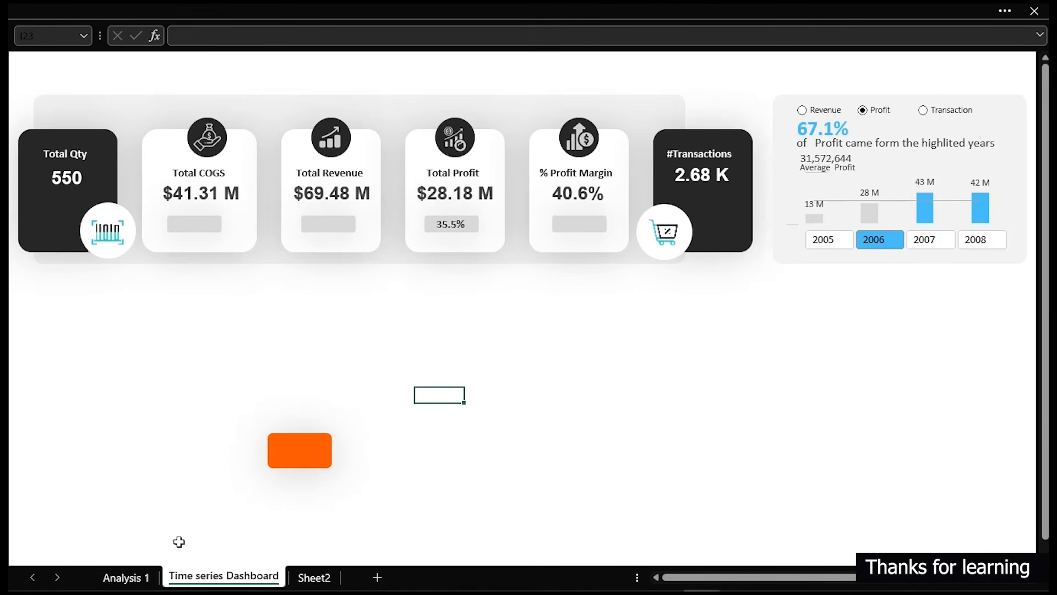
Apply the custom number format +0.00%;-0.00%;0.00% to the YoY Change in AC15 on Analysis 1 and check it in the dashboard's Total Profit card.
left_click(133, 578)
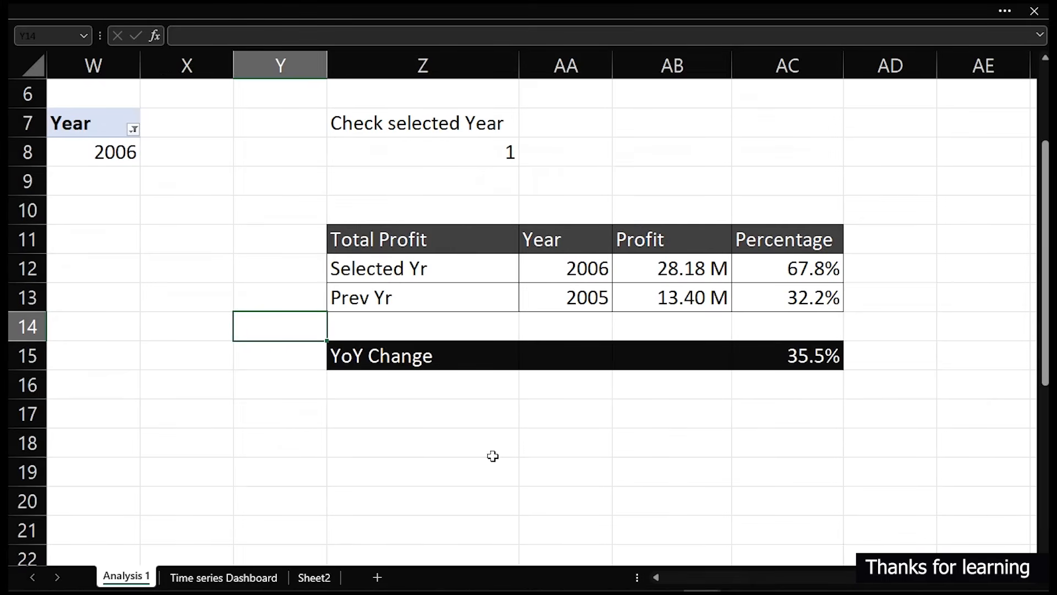
left_click(813, 356)
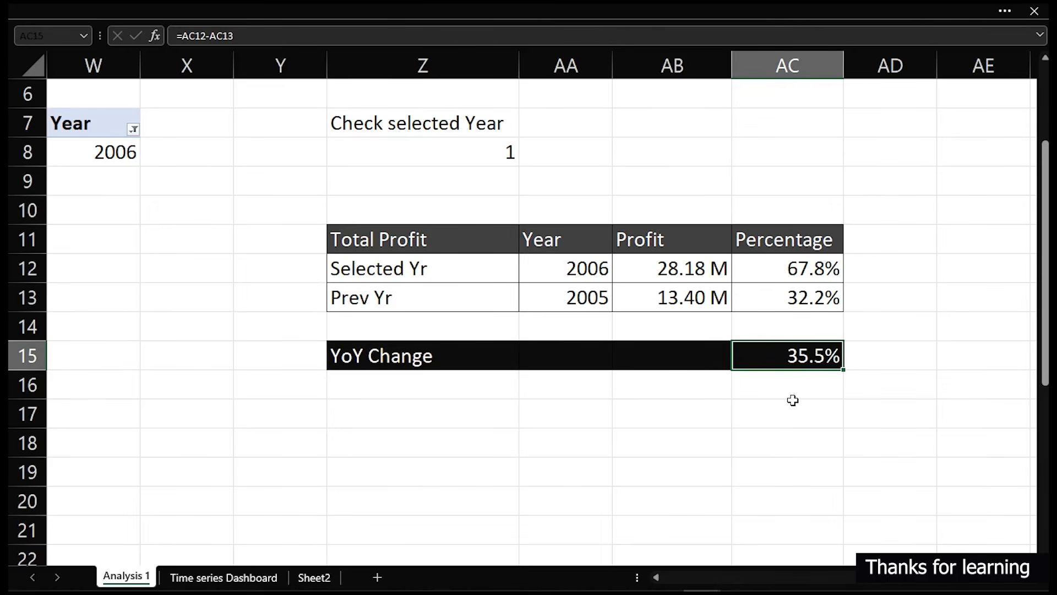
key("ctrl+1")
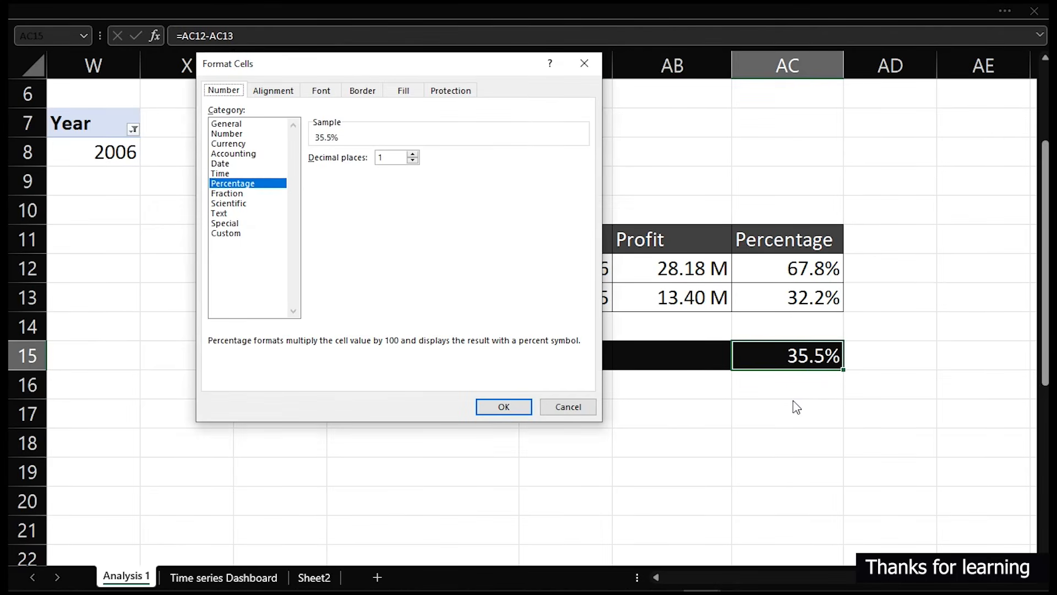
left_click(242, 236)
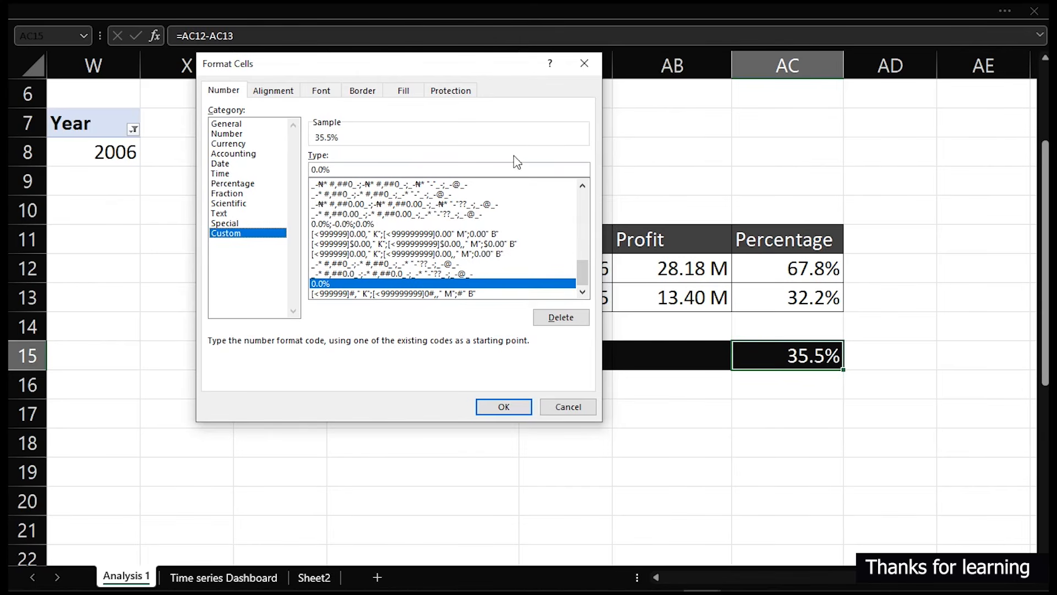
left_click(357, 171)
left_click_drag(330, 171, 283, 176)
type("+")
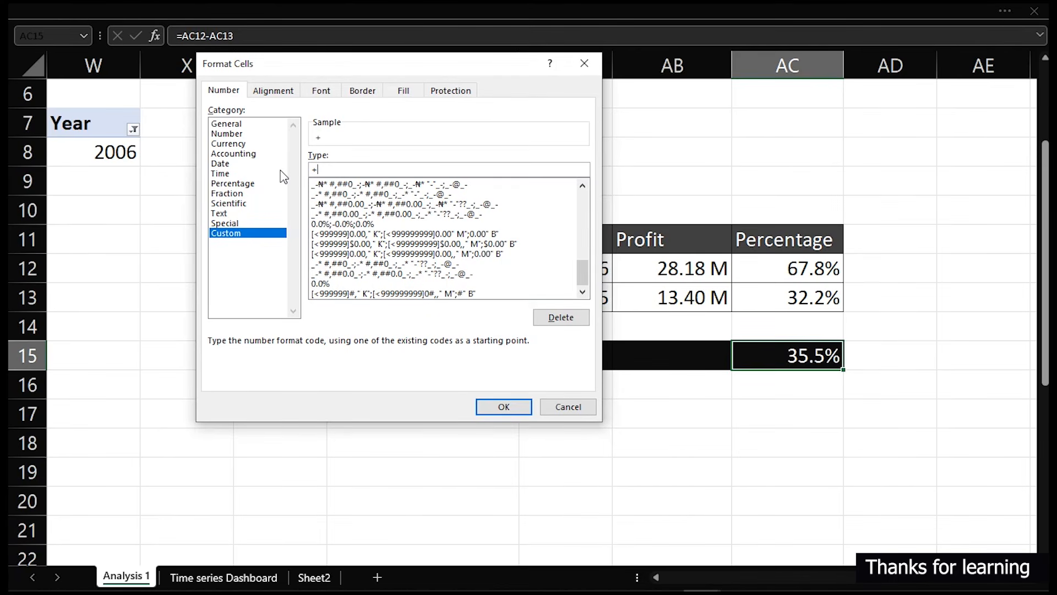
type("0.00")
type("%")
type("%;0.00")
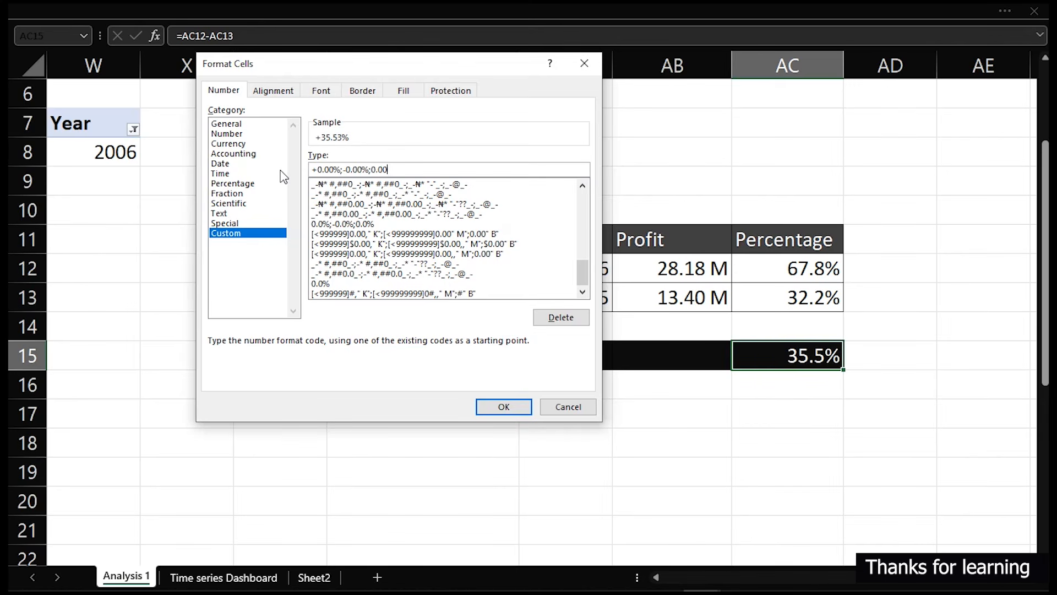
type("%")
left_click(509, 408)
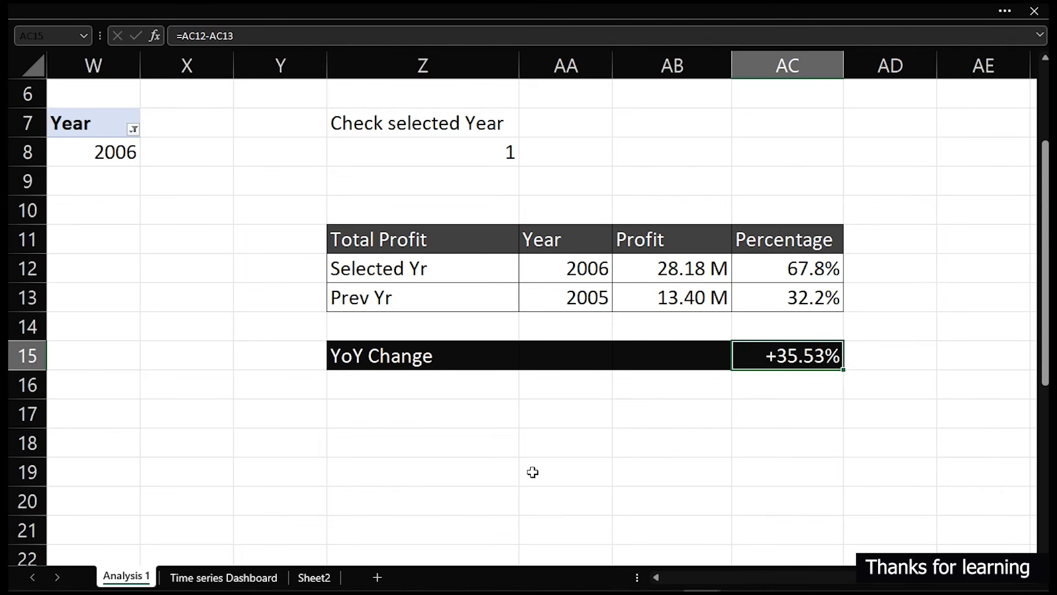
left_click(249, 577)
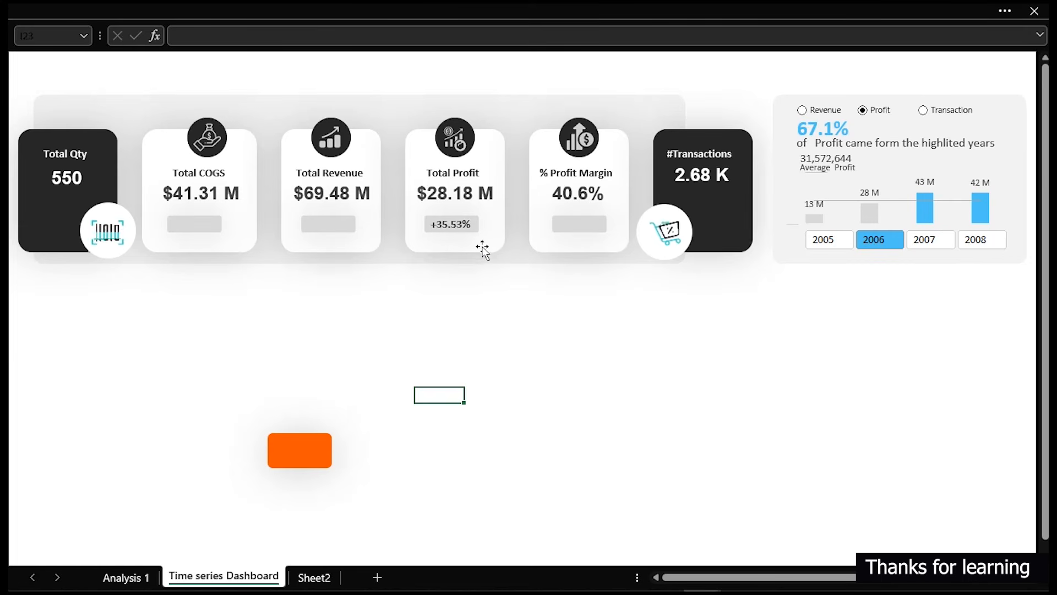
left_click(434, 223)
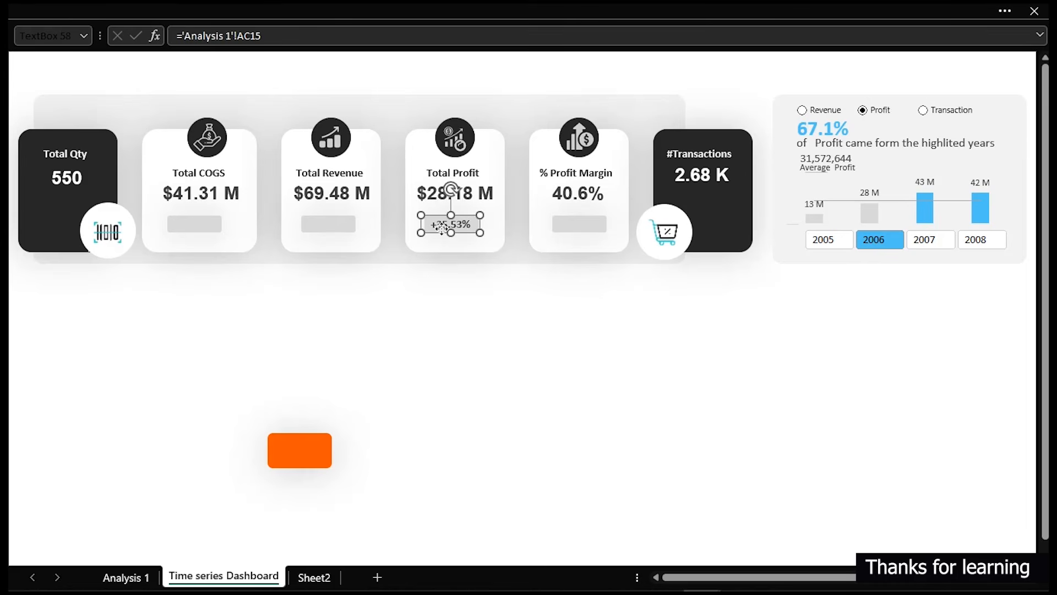
left_click(450, 349)
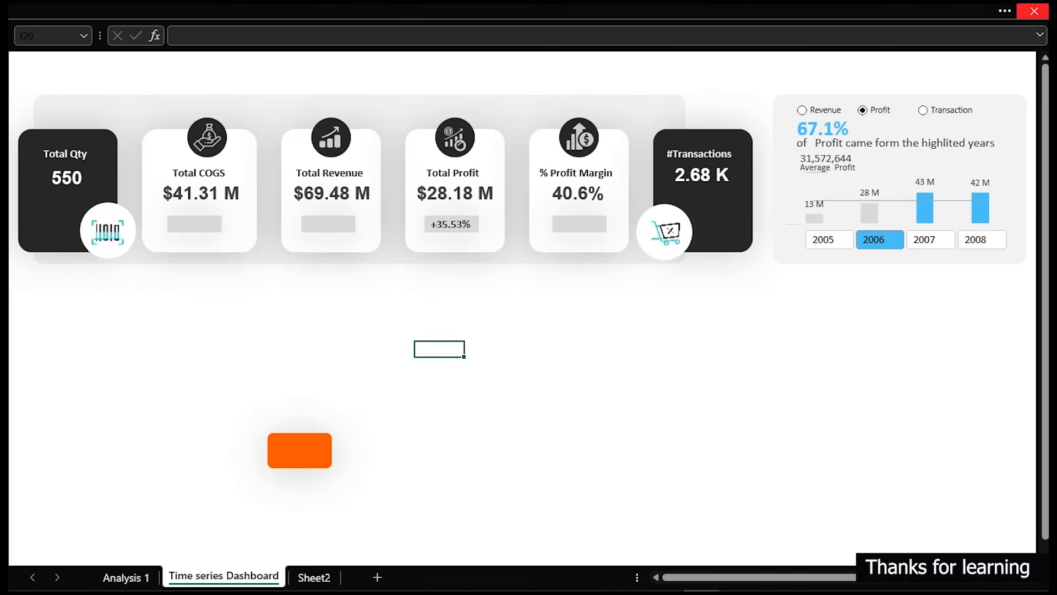
Copy the Total Profit helper table with its YoY Change row from Z11:AC15 on Analysis 1 to Z17:AC21.
mouse_move(148, 589)
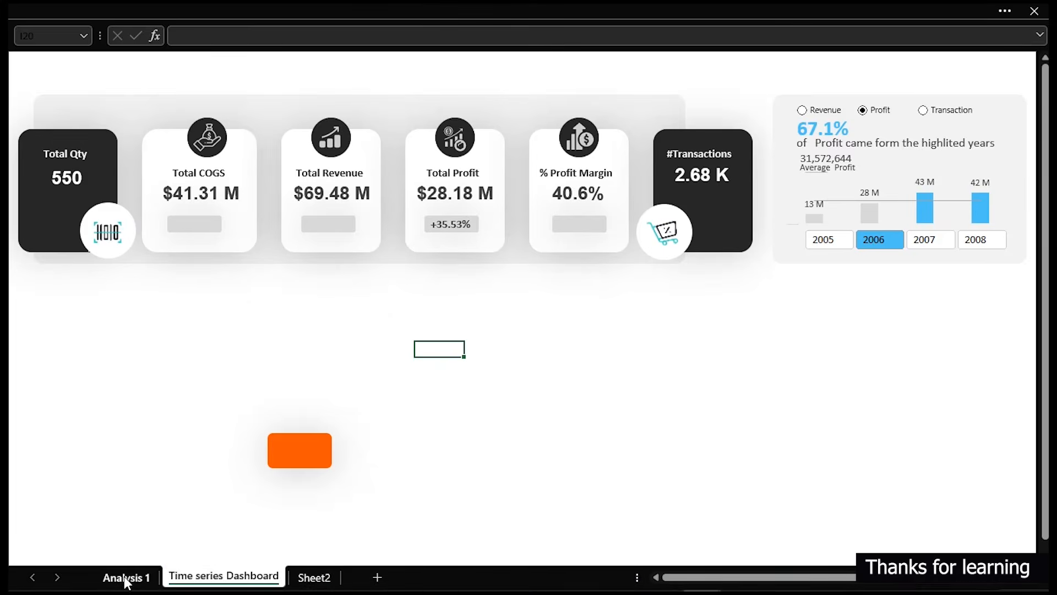
left_click(124, 576)
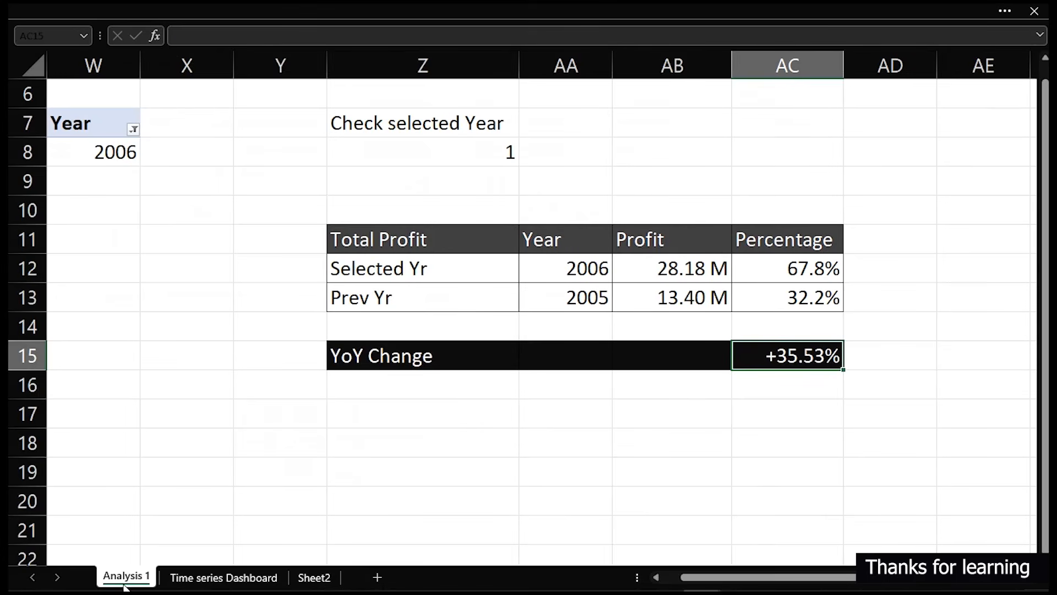
left_click(374, 242)
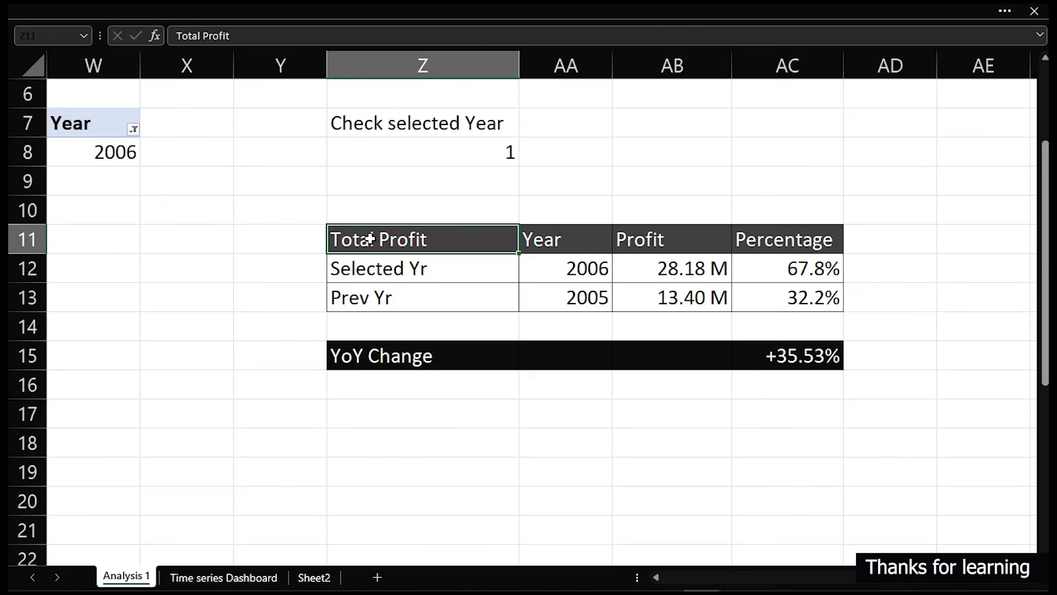
left_click_drag(374, 241, 780, 294)
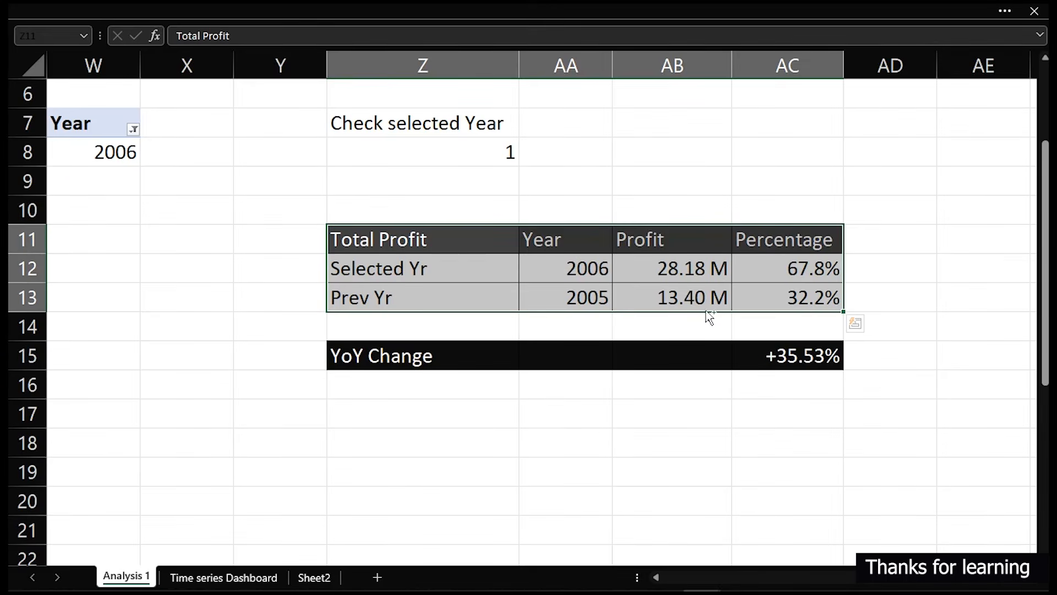
left_click_drag(382, 238, 760, 358)
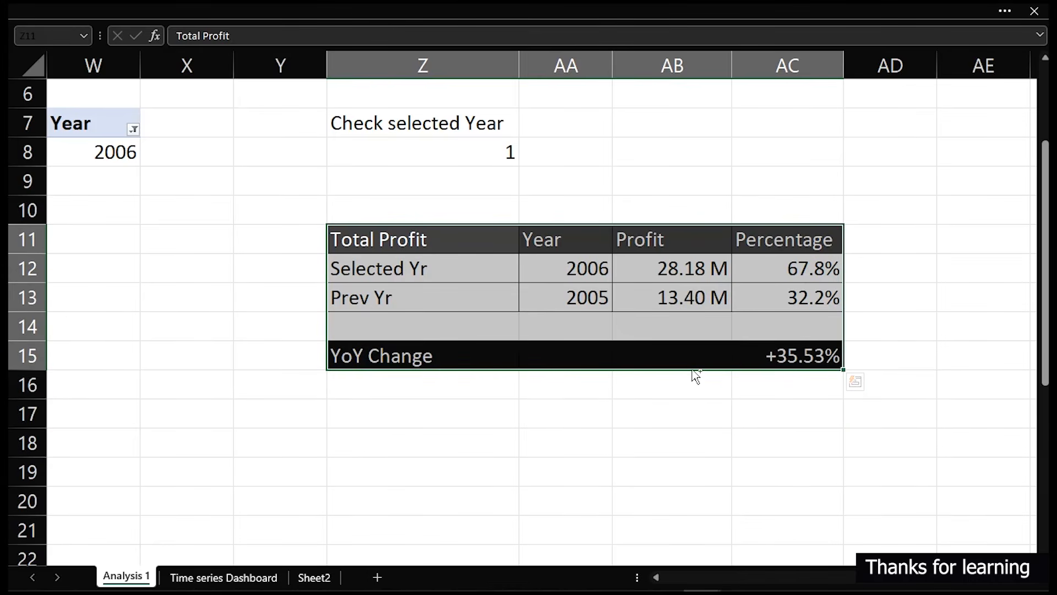
left_click_drag(694, 378, 691, 519)
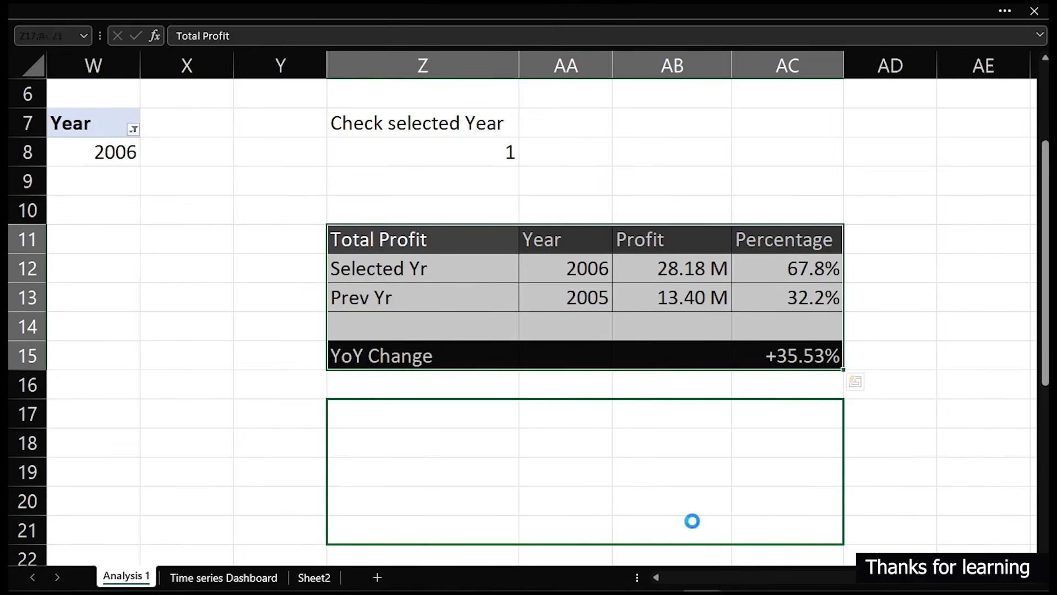
left_click(892, 415)
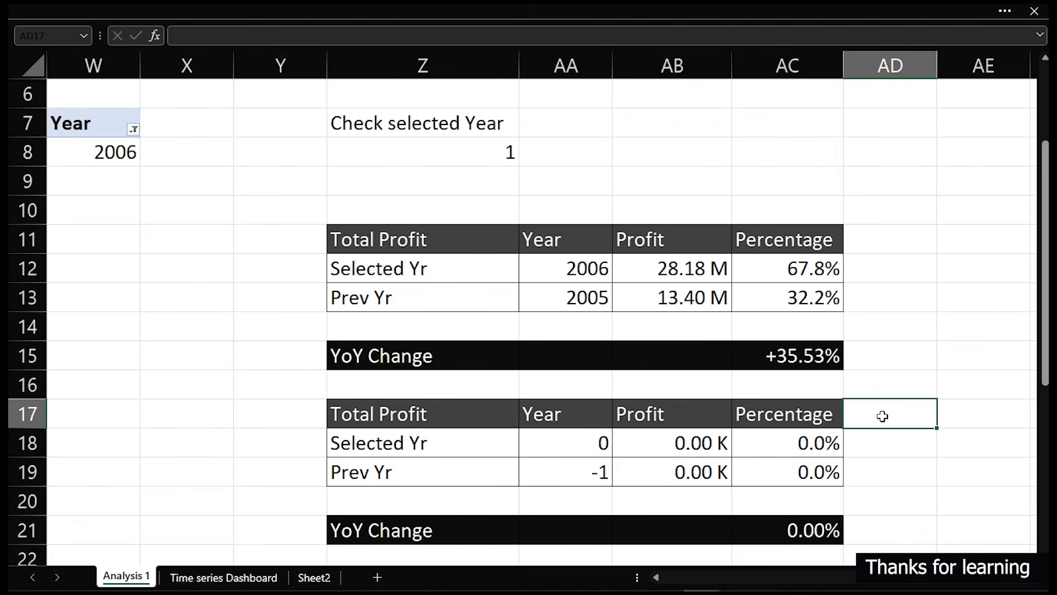
Repoint the copied table's selected-year formula in AA18 so it reads =IF(Z8=1,W8,0).
double_click(595, 443)
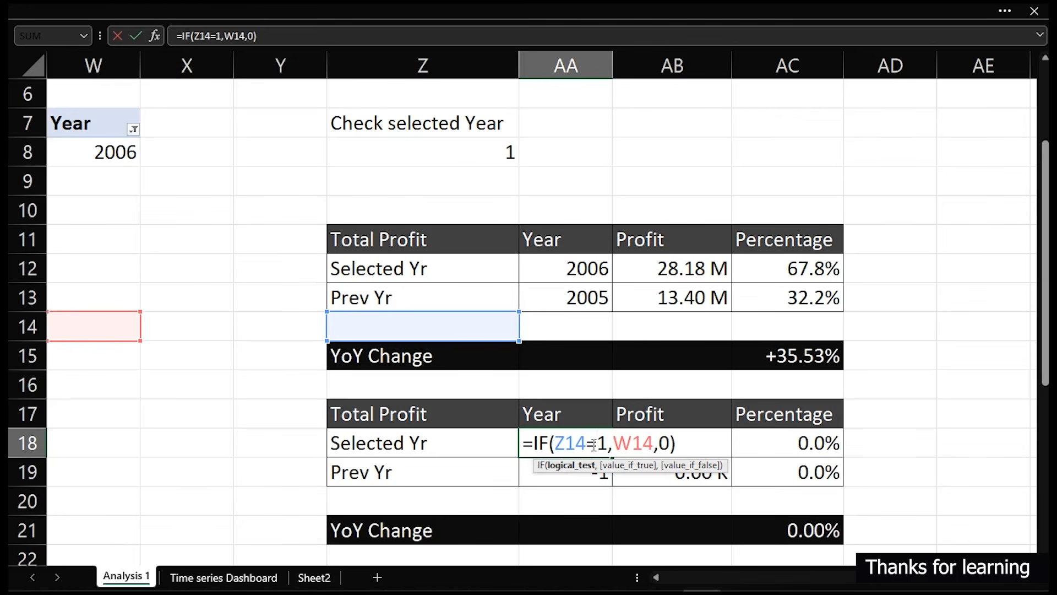
left_click_drag(121, 307, 122, 134)
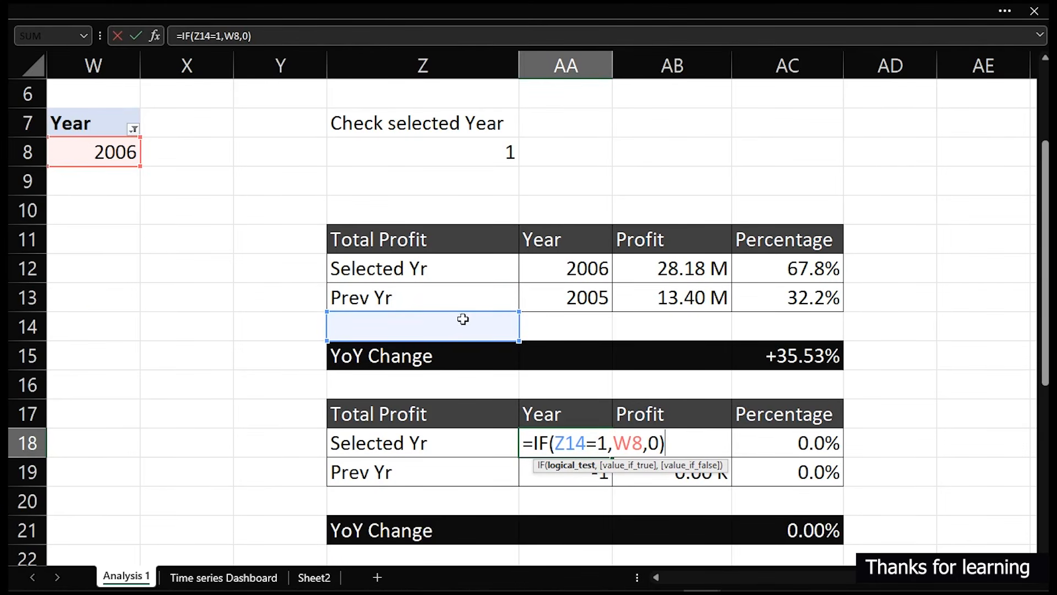
left_click_drag(470, 310, 480, 158)
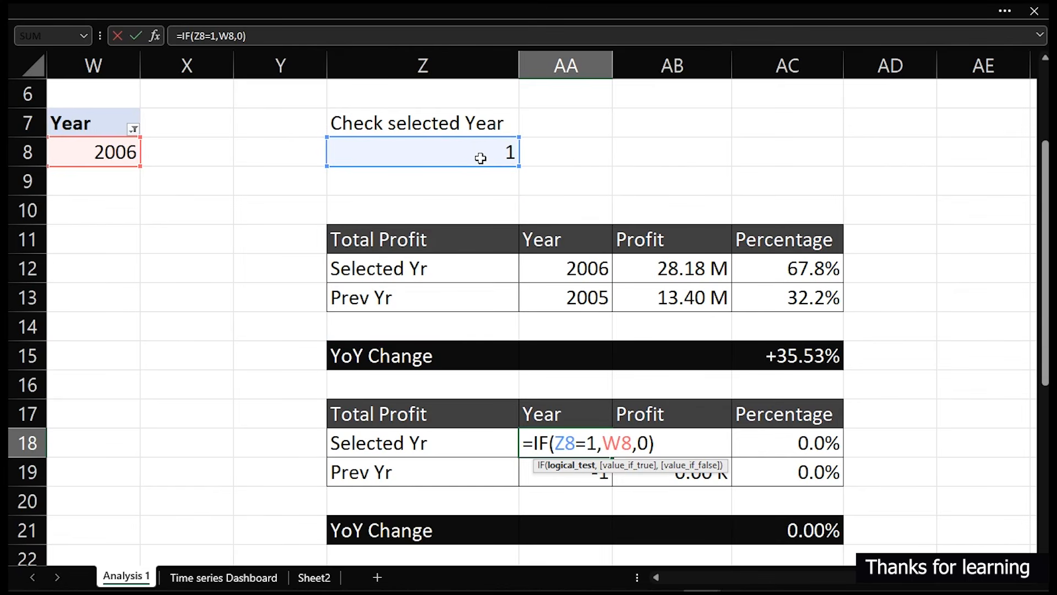
key("Return")
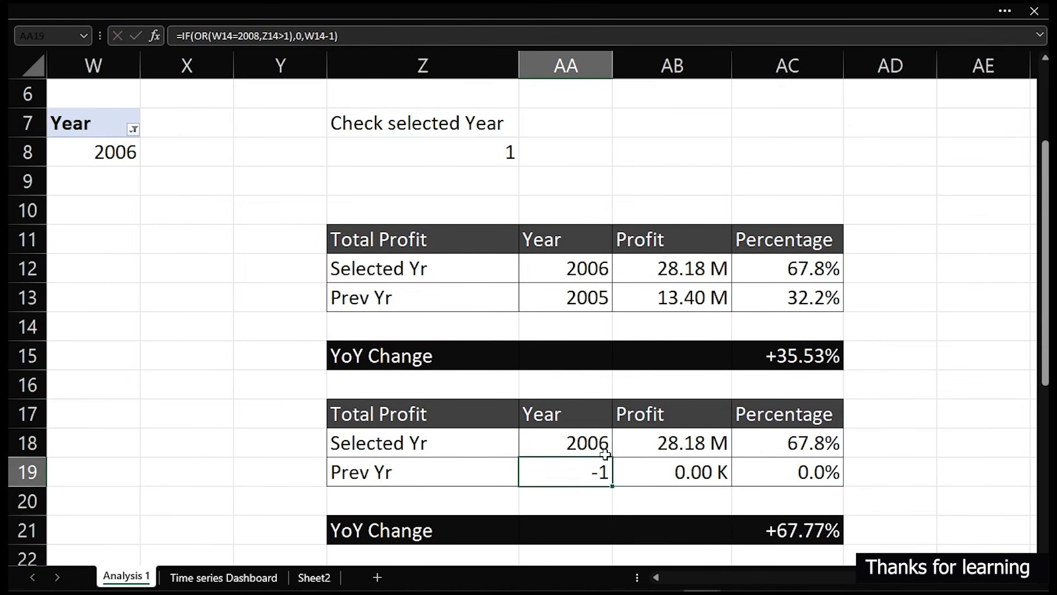
Repoint the copied table's previous-year formula in AA19 so it reads =IF(OR(W8=2008,Z8>1),0,W8-1).
double_click(594, 475)
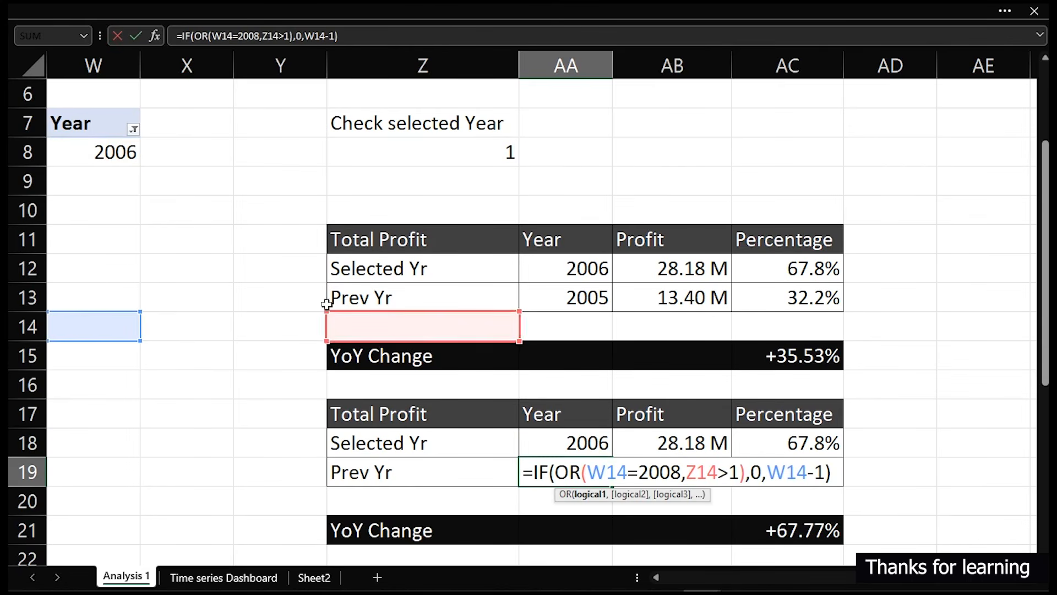
left_click_drag(97, 315, 94, 144)
left_click_drag(91, 318, 117, 149)
left_click_drag(418, 310, 446, 163)
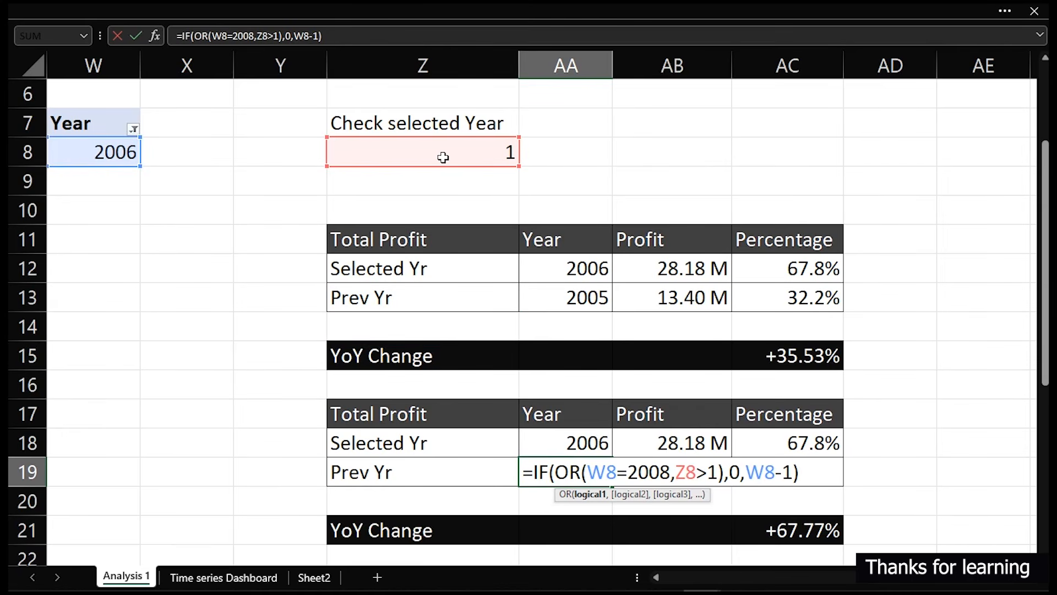
key("Return")
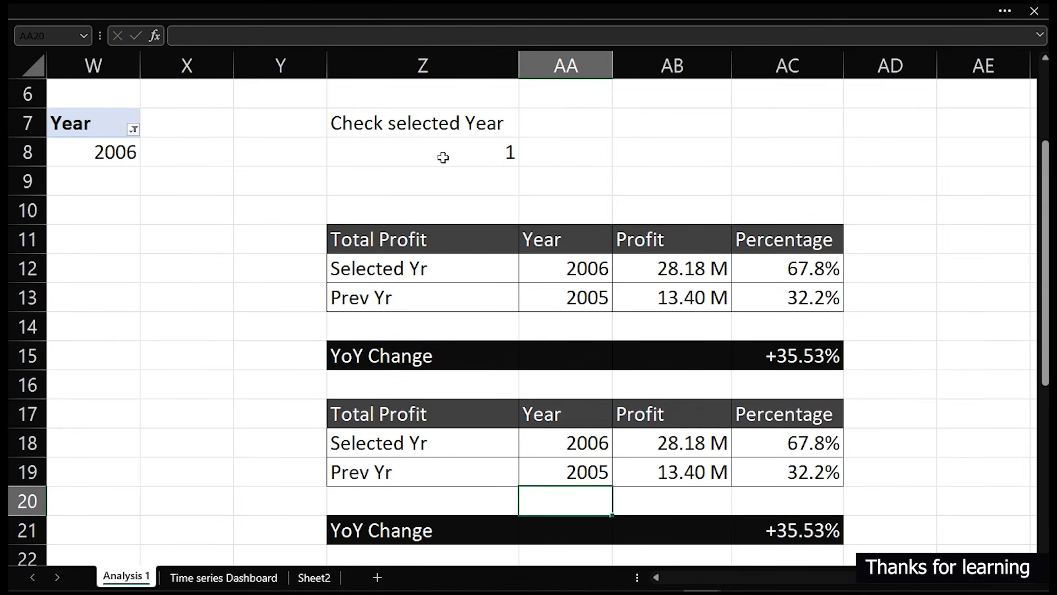
Inspect the profit lookup formula in AB18 and retitle the copied table in Z17 as Total Revenue.
double_click(711, 443)
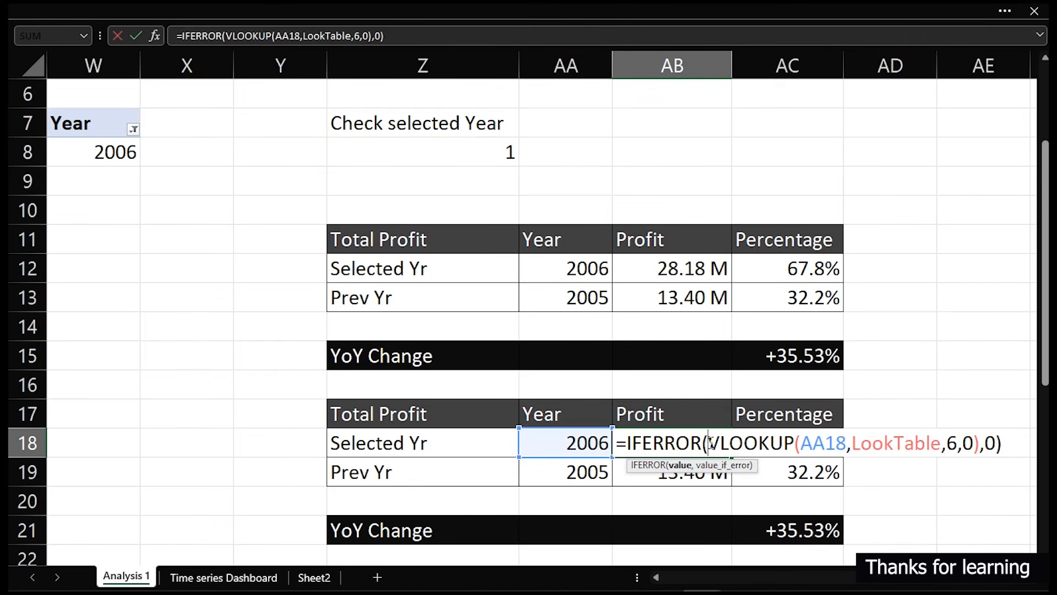
key("Escape")
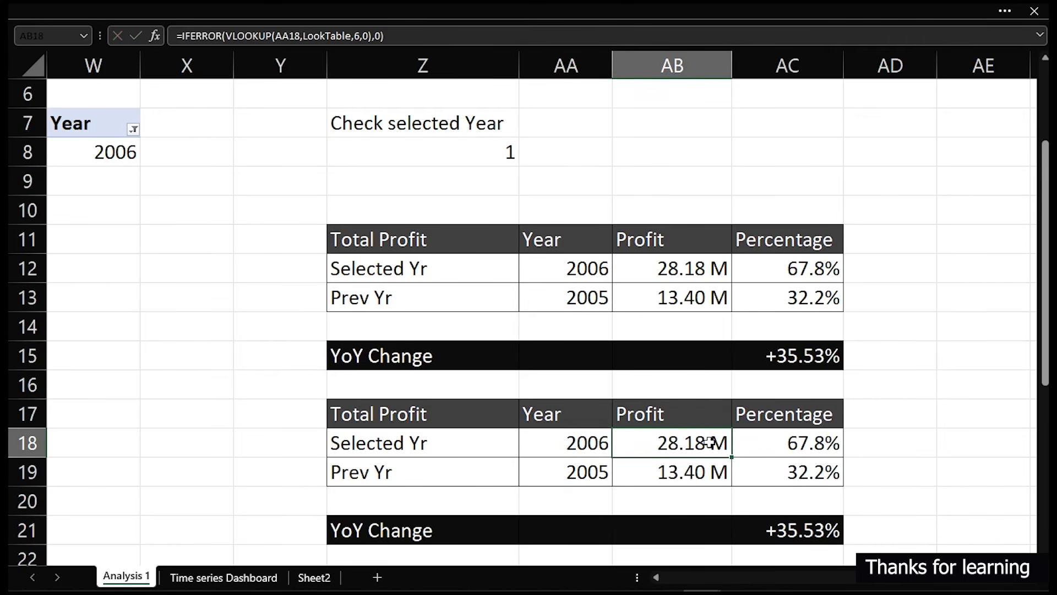
left_click(423, 417)
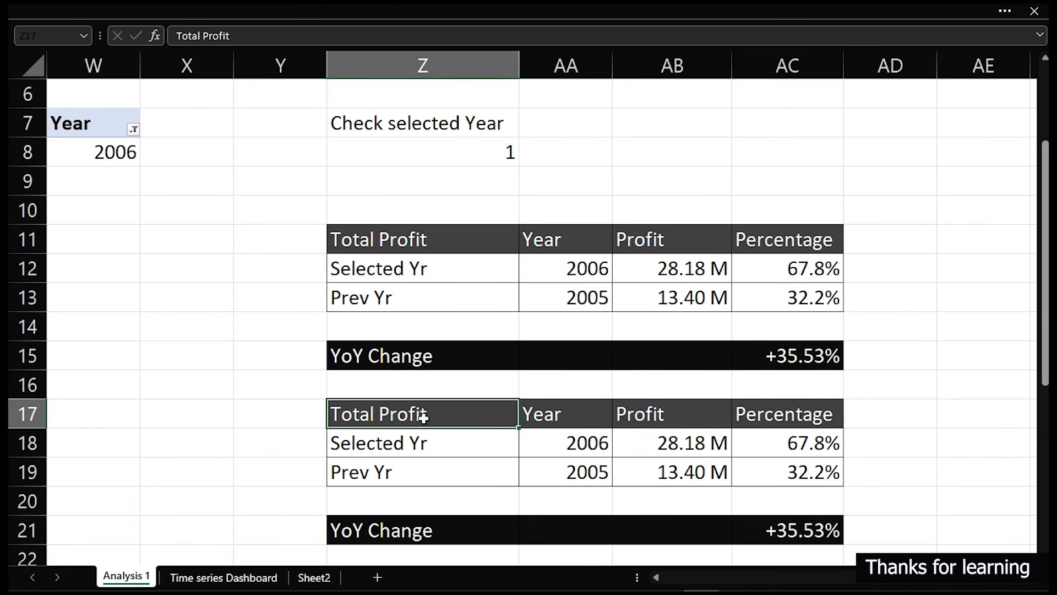
type("Total")
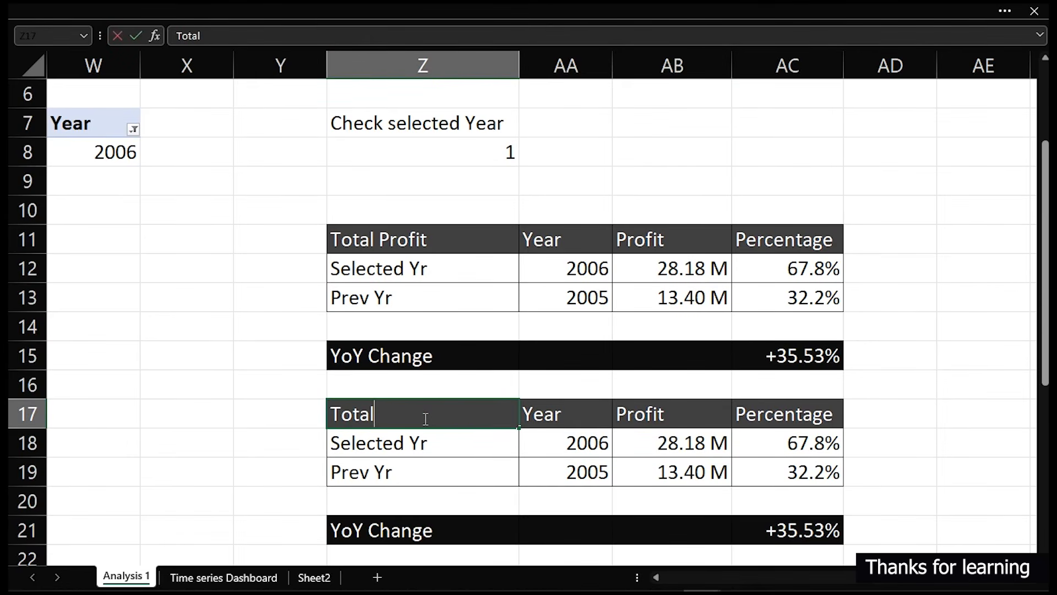
type(" Revenue")
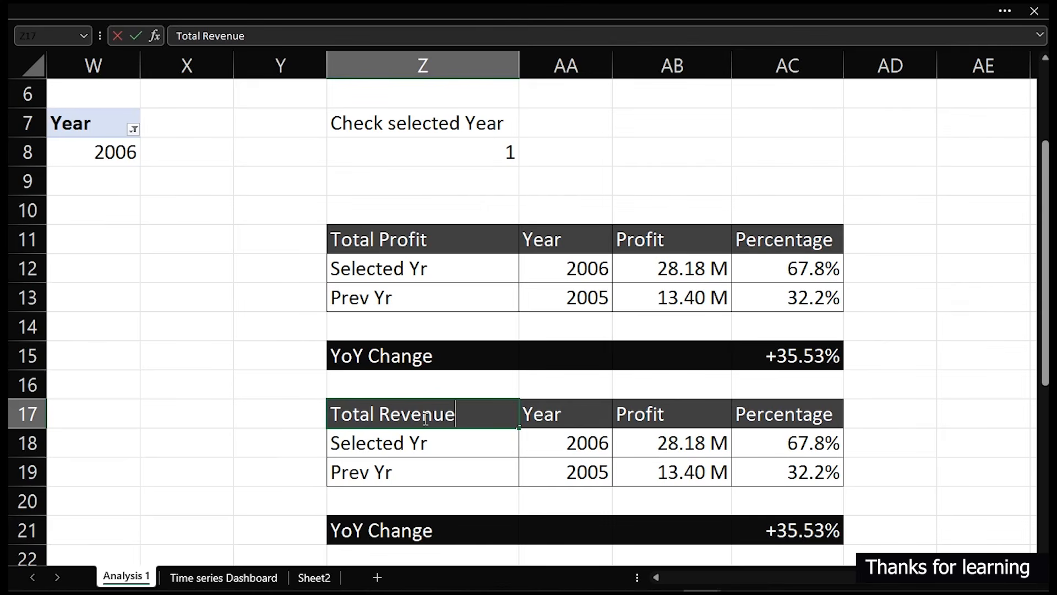
Examine the yearly pivot table's columns on Analysis 1 to determine Total Revenue's column number within the lookup range.
left_click(248, 377)
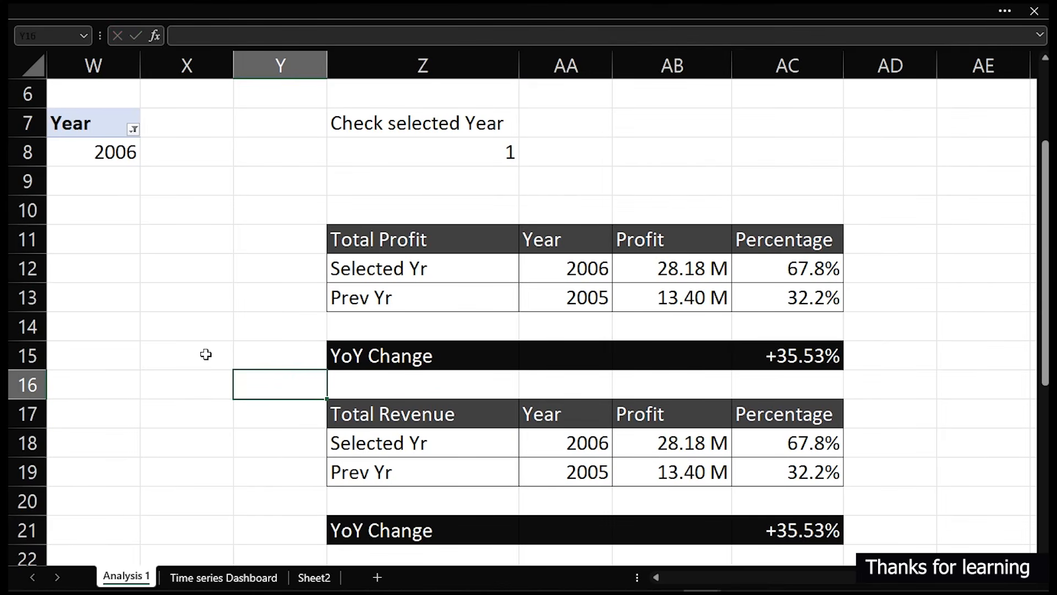
scroll(206, 354, "down", 4, "ctrl")
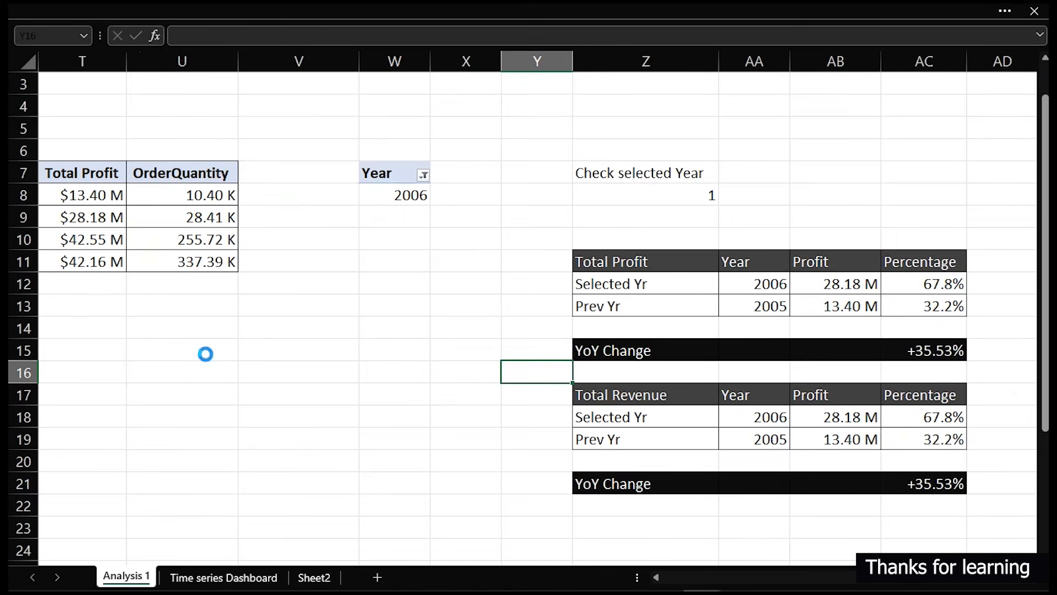
scroll(206, 354, "down", 1, "ctrl")
left_click(85, 326)
left_click_drag(146, 329, 33, 320)
left_click(187, 340)
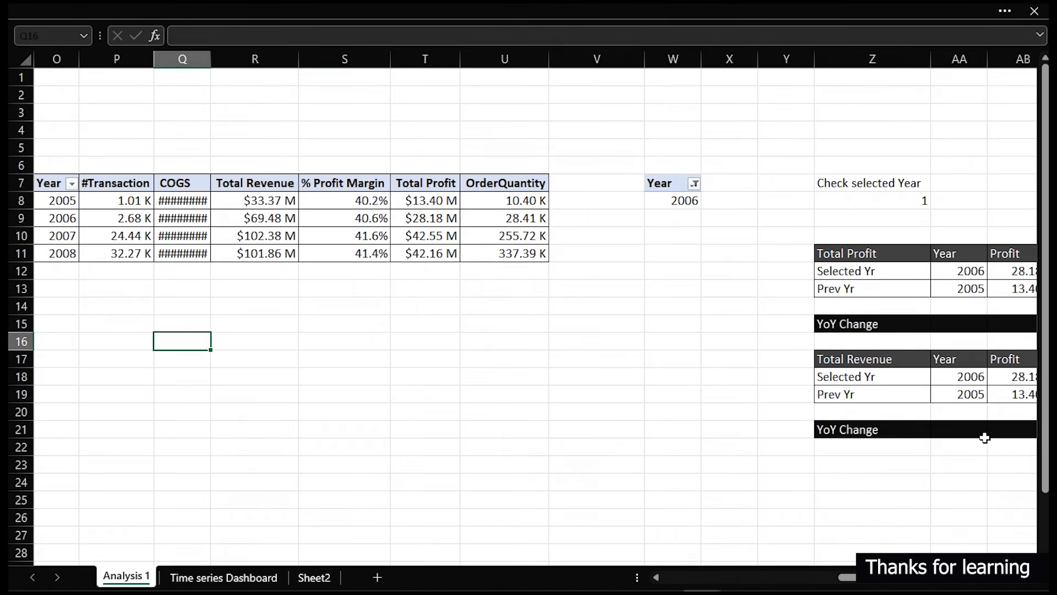
left_click(994, 395)
left_click_drag(991, 465, 1036, 465)
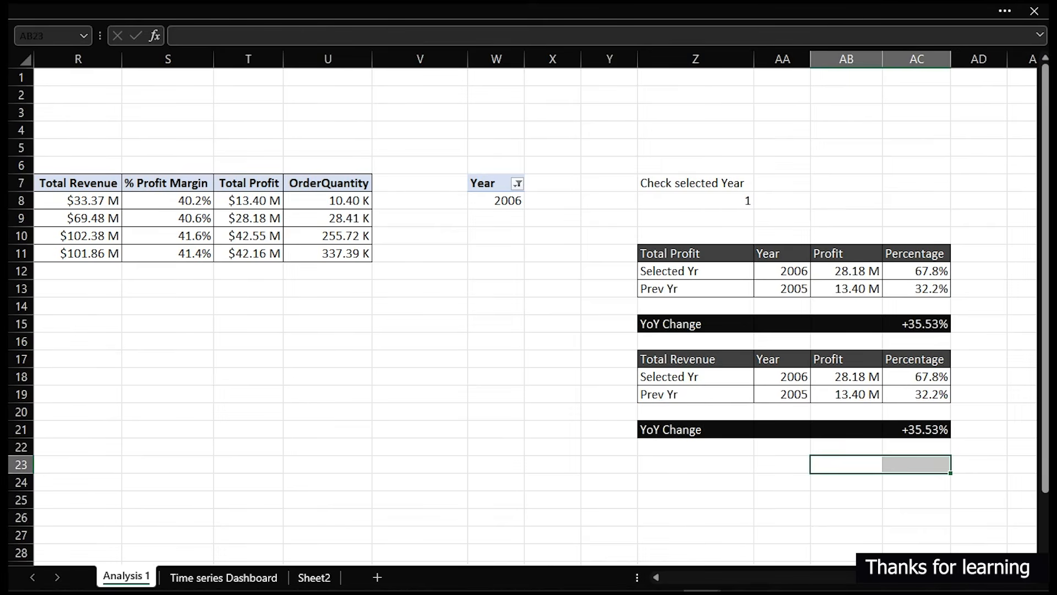
scroll(842, 396, "down", 3, "ctrl")
scroll(909, 374, "up", 1, "ctrl")
scroll(912, 372, "up", 8, "ctrl")
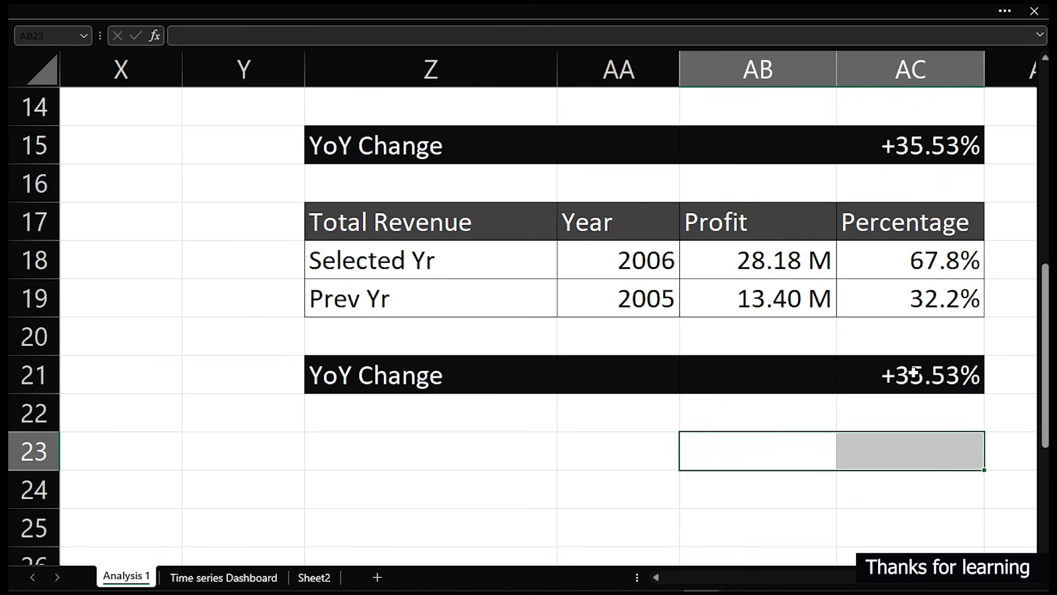
Set the VLOOKUP column index in AB18 to 4 for Total Revenue and fill the formula down to AB19.
left_click(756, 265)
double_click(761, 263)
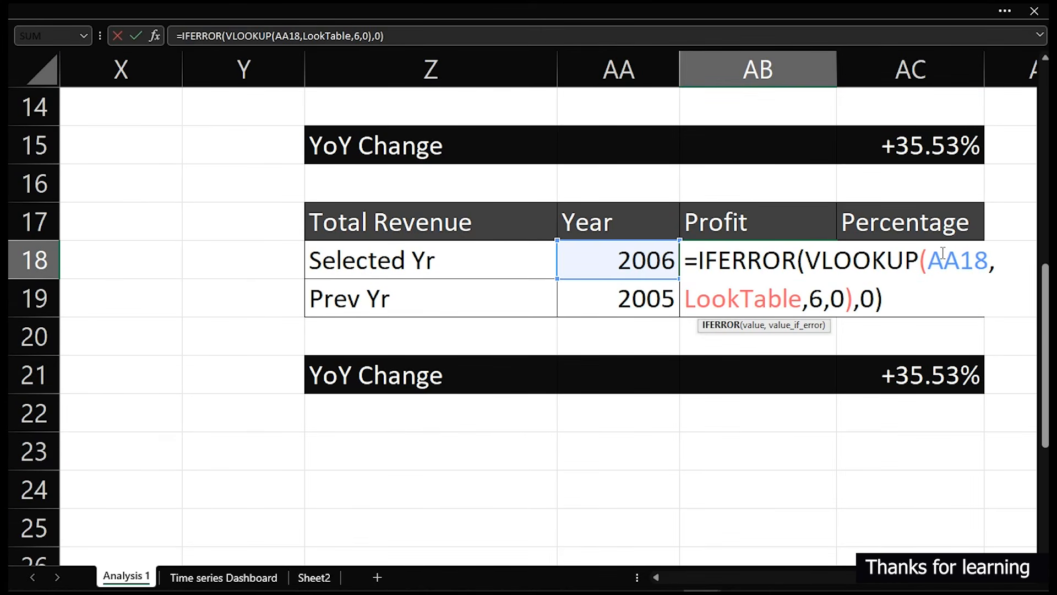
left_click(826, 302)
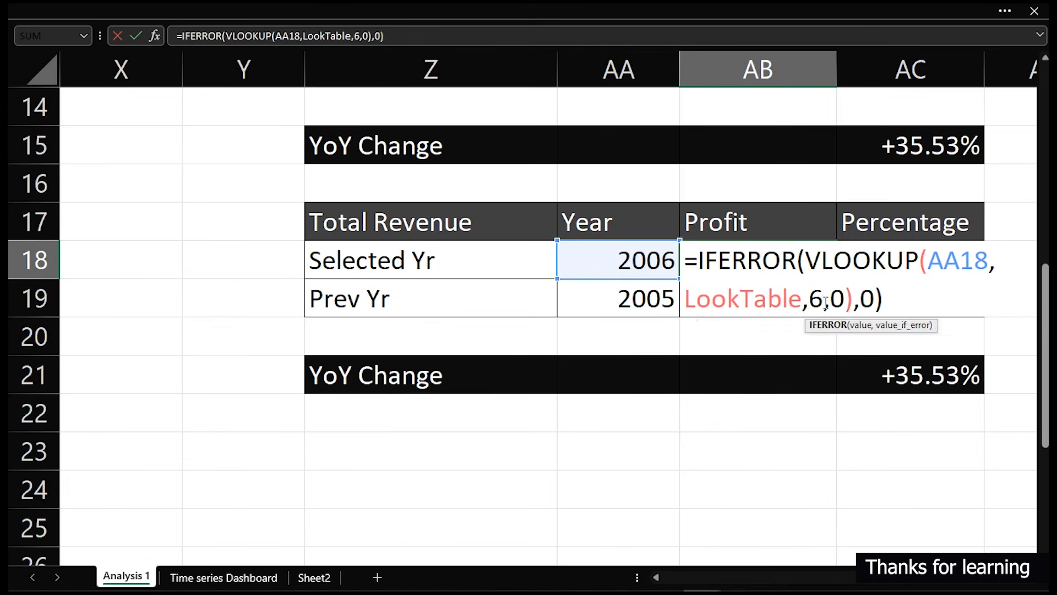
key("BackSpace")
type("4")
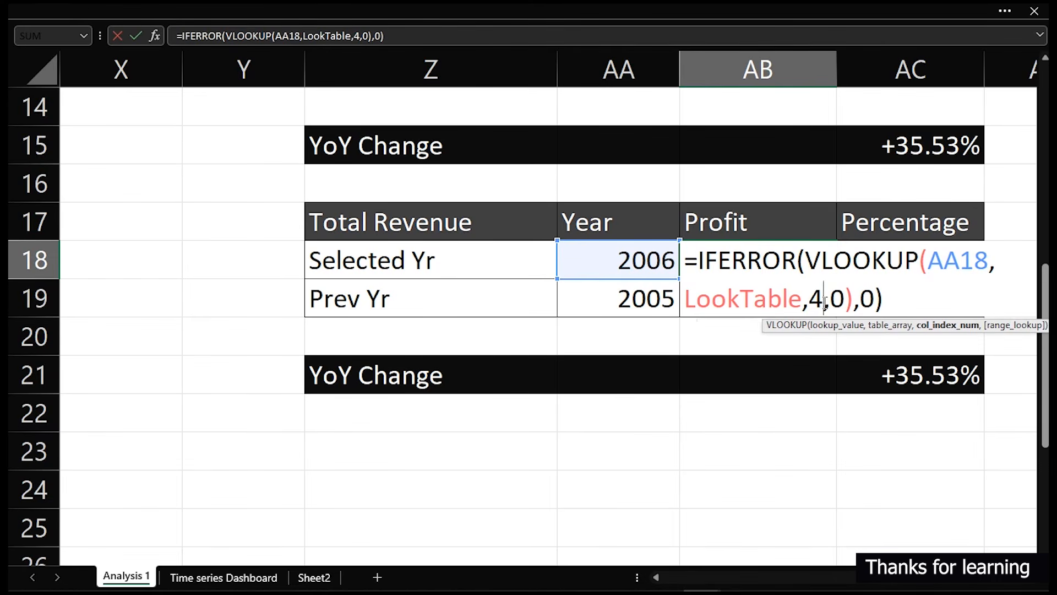
key("Return")
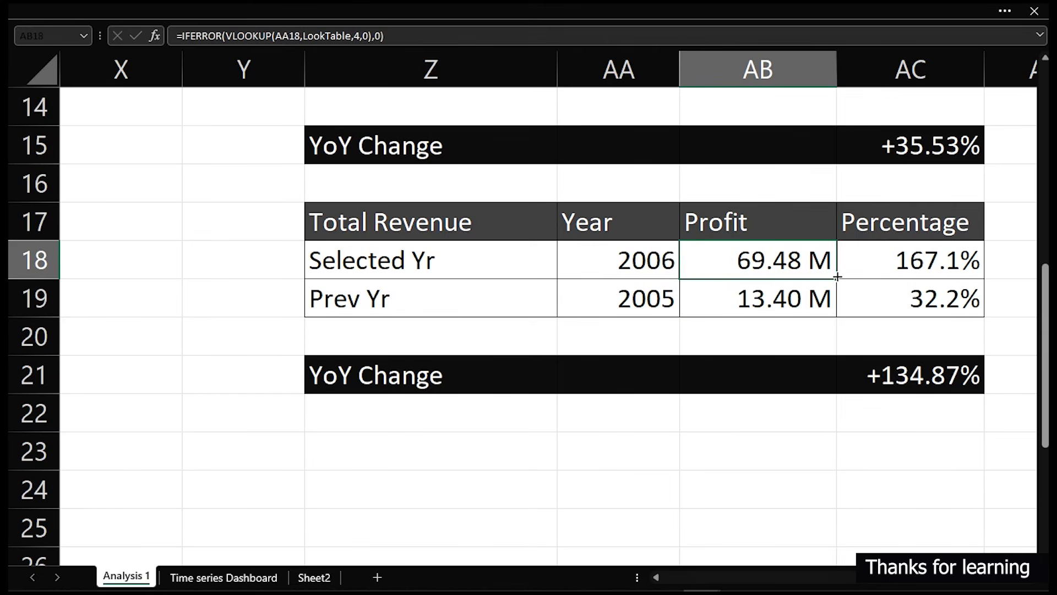
left_click_drag(838, 277, 838, 315)
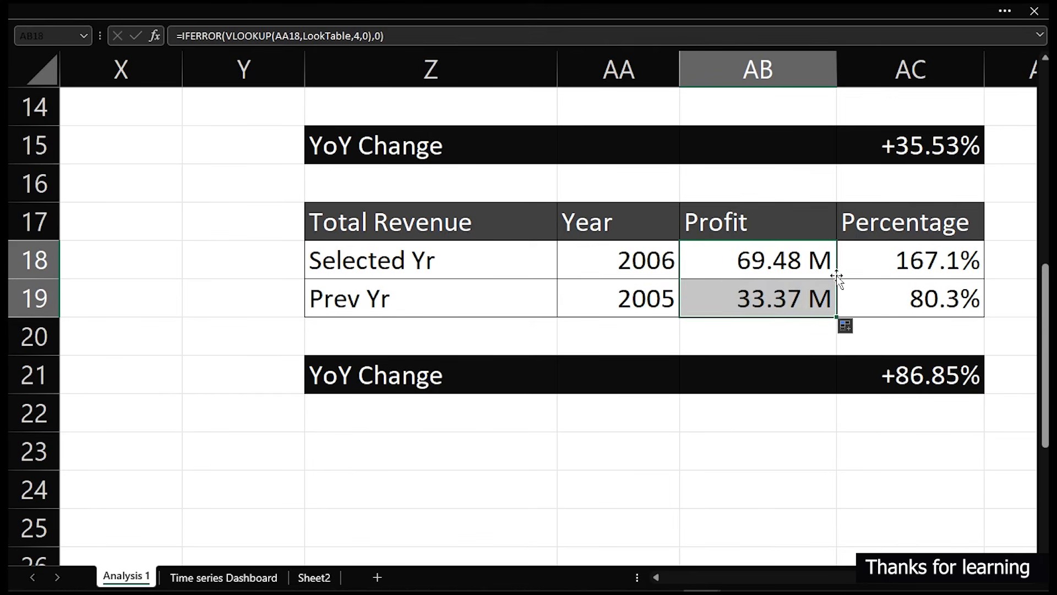
Inspect the percentage formulas in AC18 and AC19 to check which cells their SUM range references.
left_click(917, 257)
double_click(917, 257)
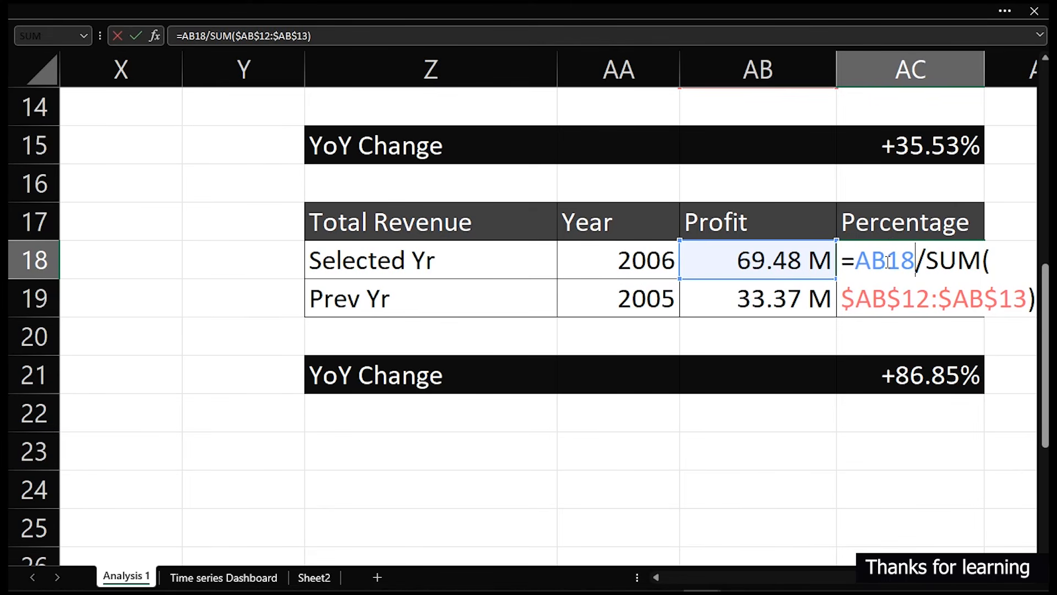
key("ctrl+Return")
scroll(885, 262, "down", 2)
scroll(885, 262, "down", 3)
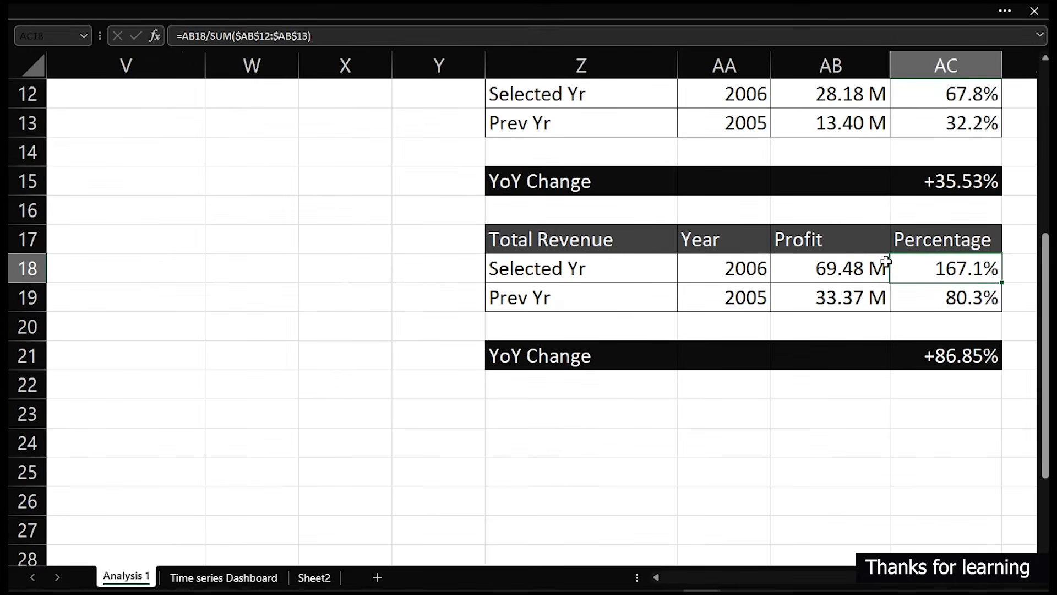
scroll(886, 262, "down", 2)
double_click(909, 283)
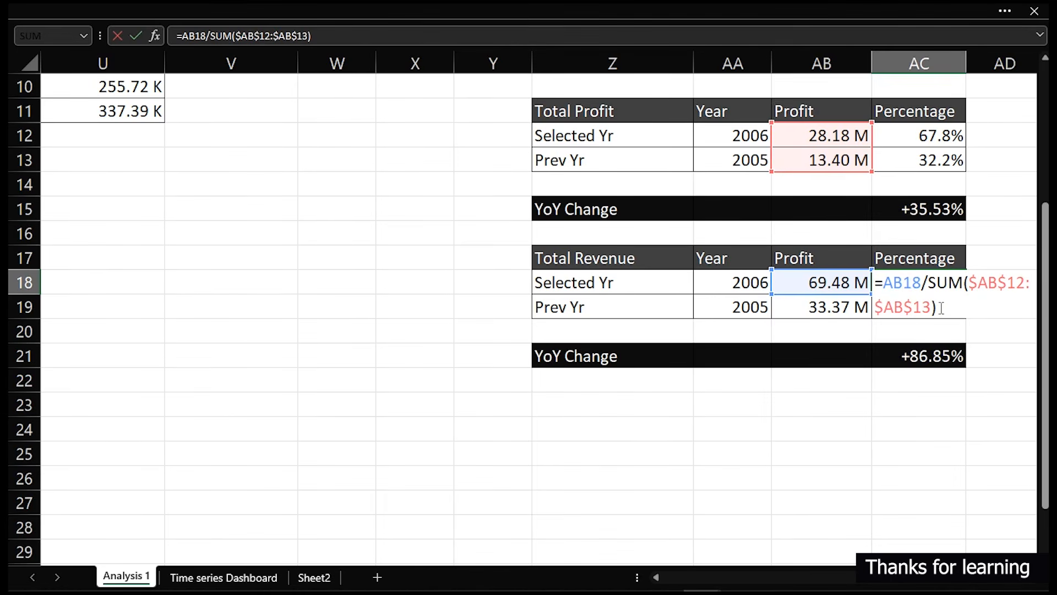
key("Escape")
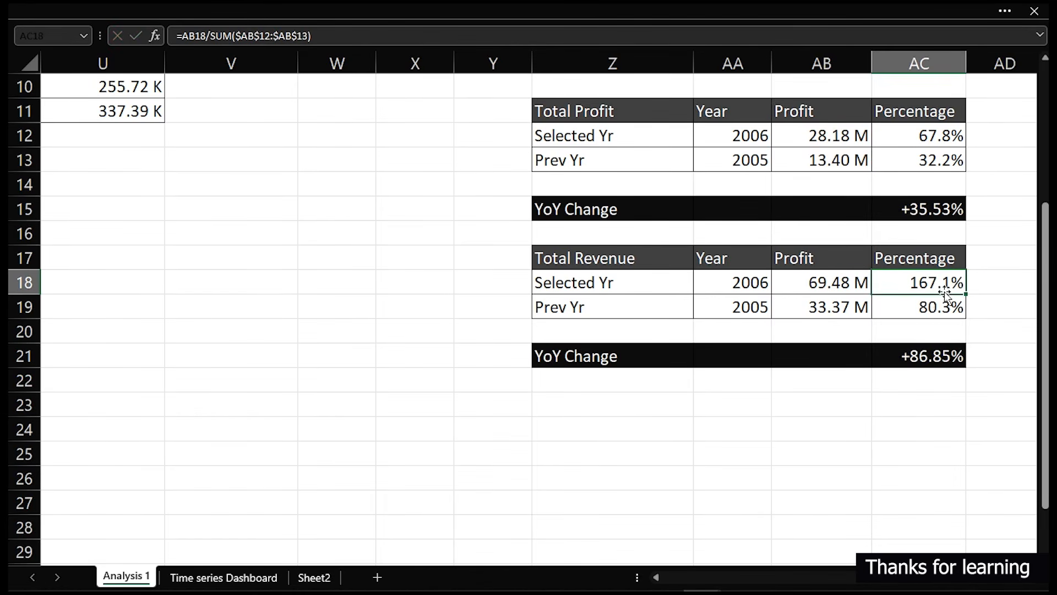
double_click(908, 307)
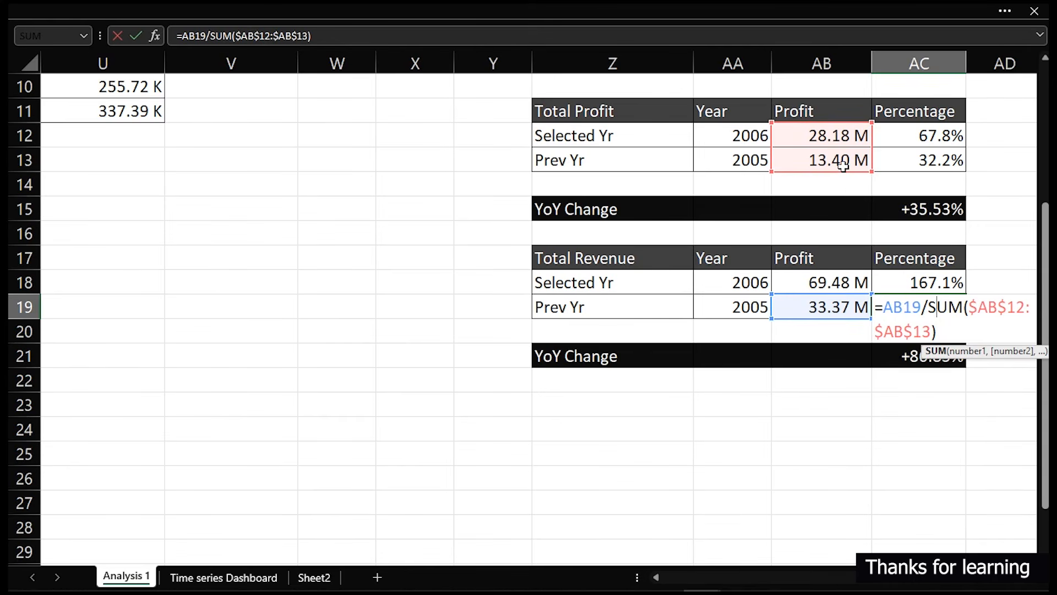
key("Escape")
Repoint the percentage formula in AC18 to =AB18/SUM($AB$18:$AB$19) and fill it down to AC19.
double_click(917, 281)
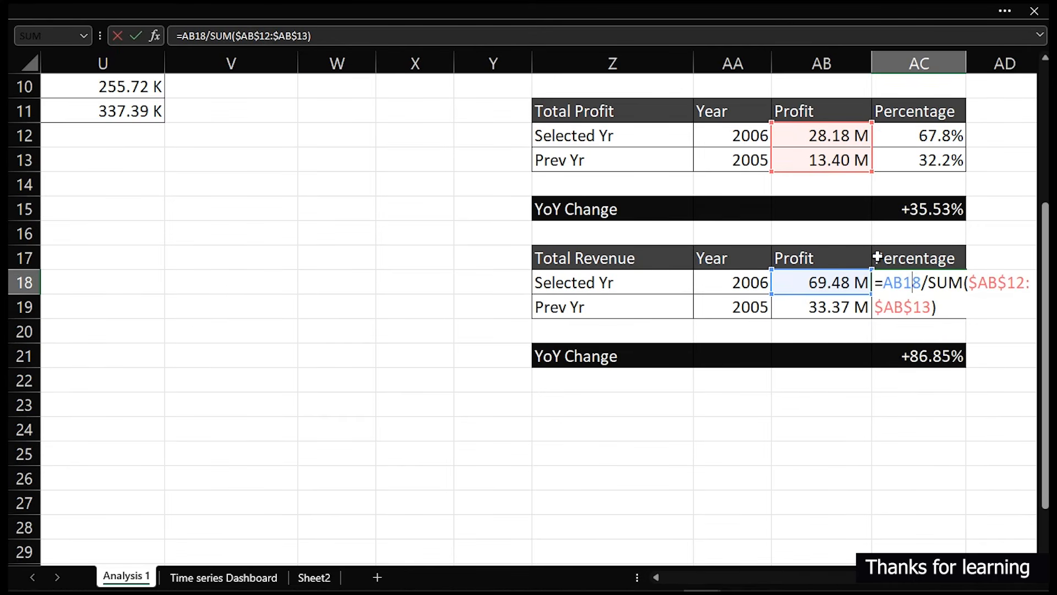
left_click_drag(831, 173, 837, 297)
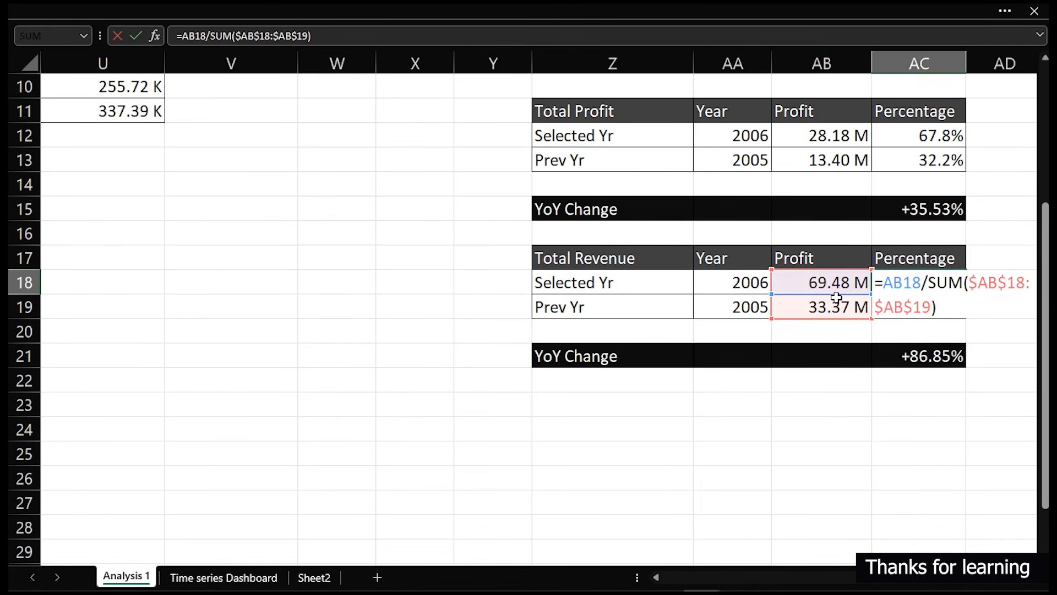
key("Return")
left_click(952, 286)
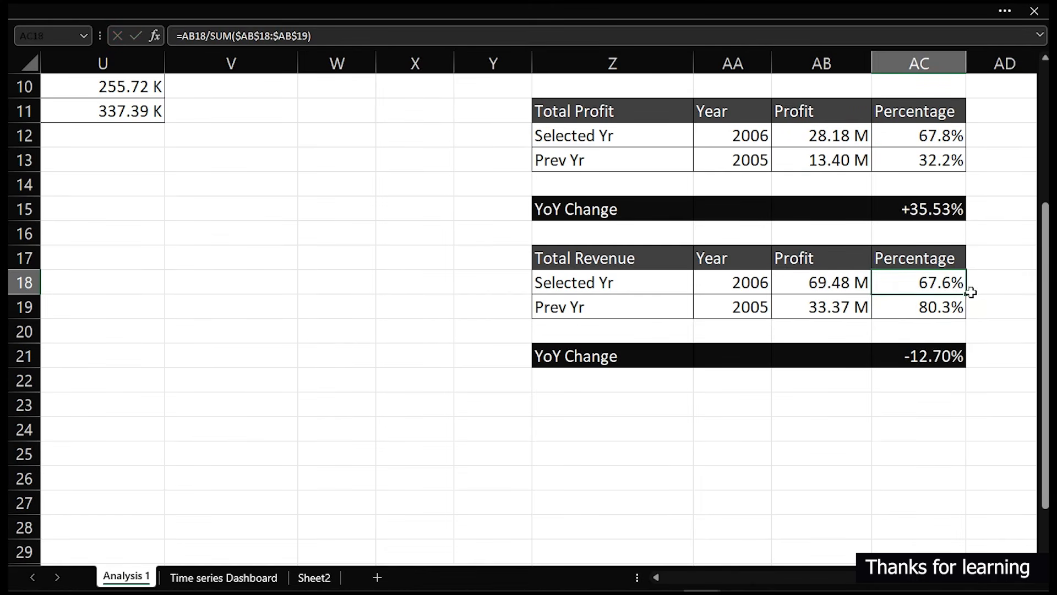
left_click_drag(967, 295, 968, 316)
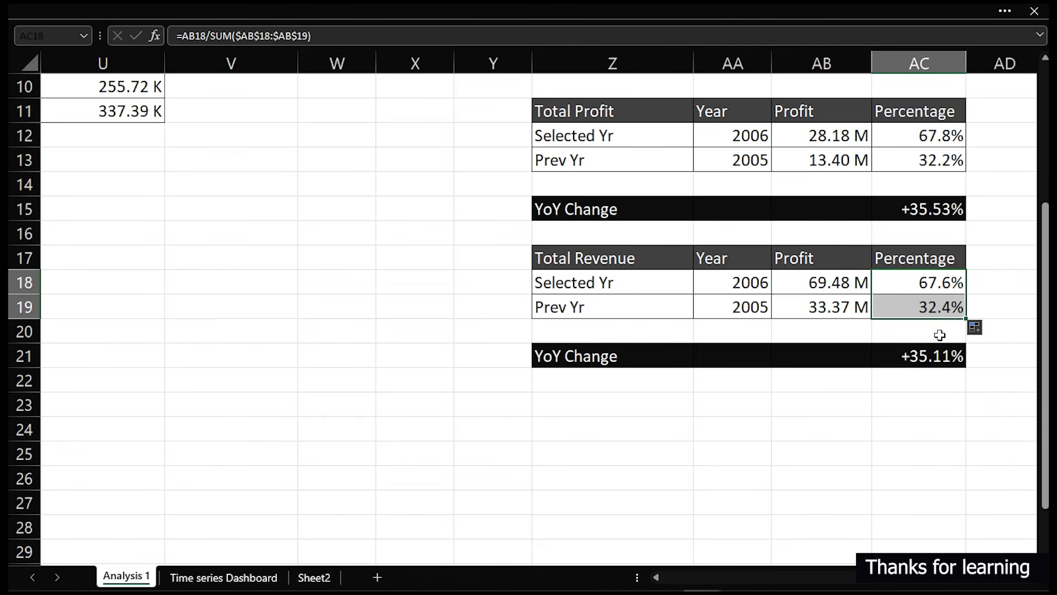
Check the YoY Change formula in AC21 and rename the column header in AB17 to Revenue.
double_click(941, 359)
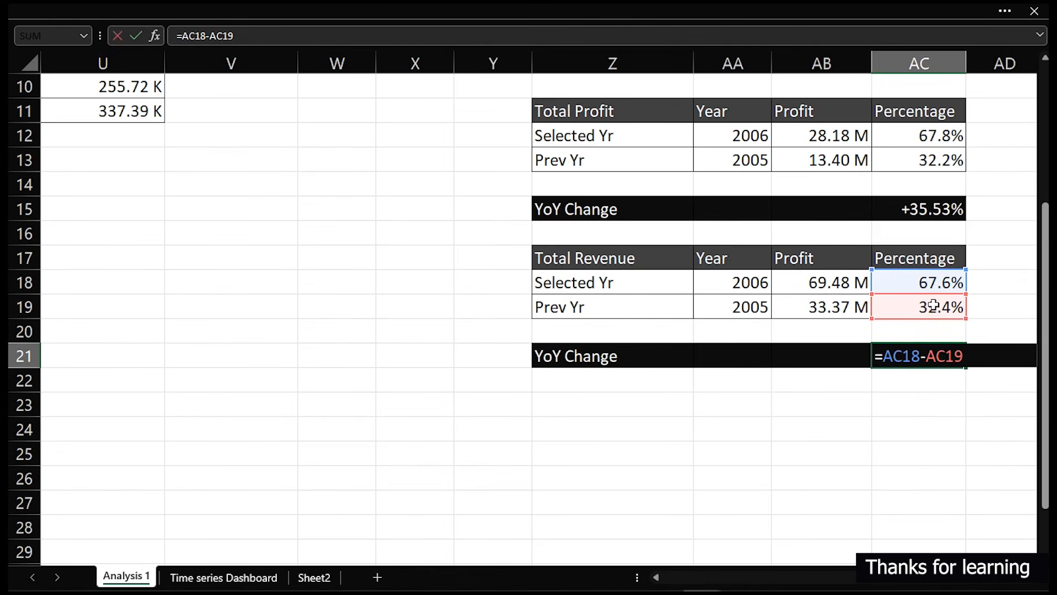
key("Escape")
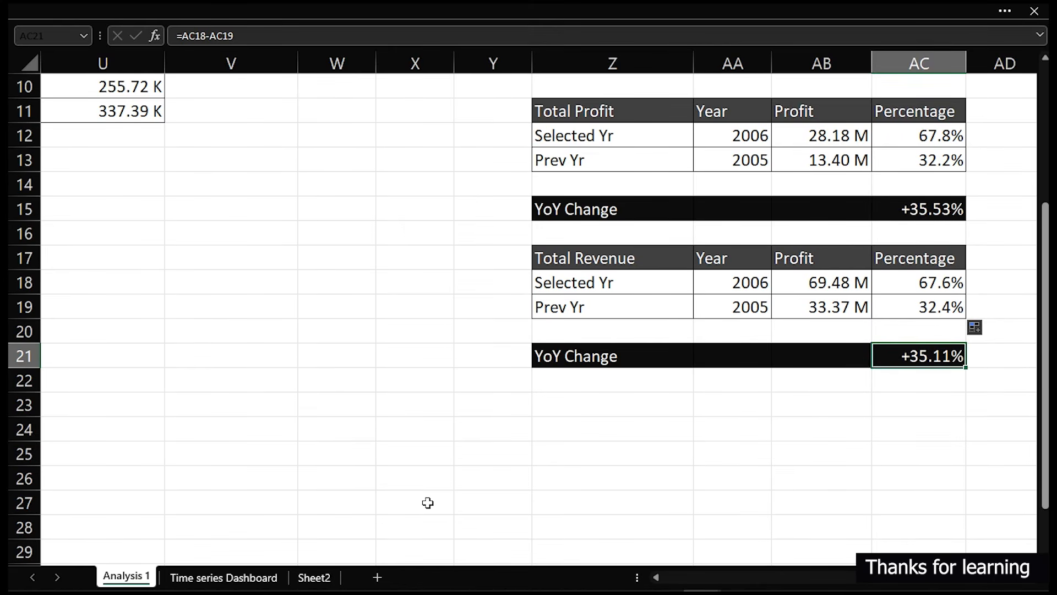
left_click(801, 262)
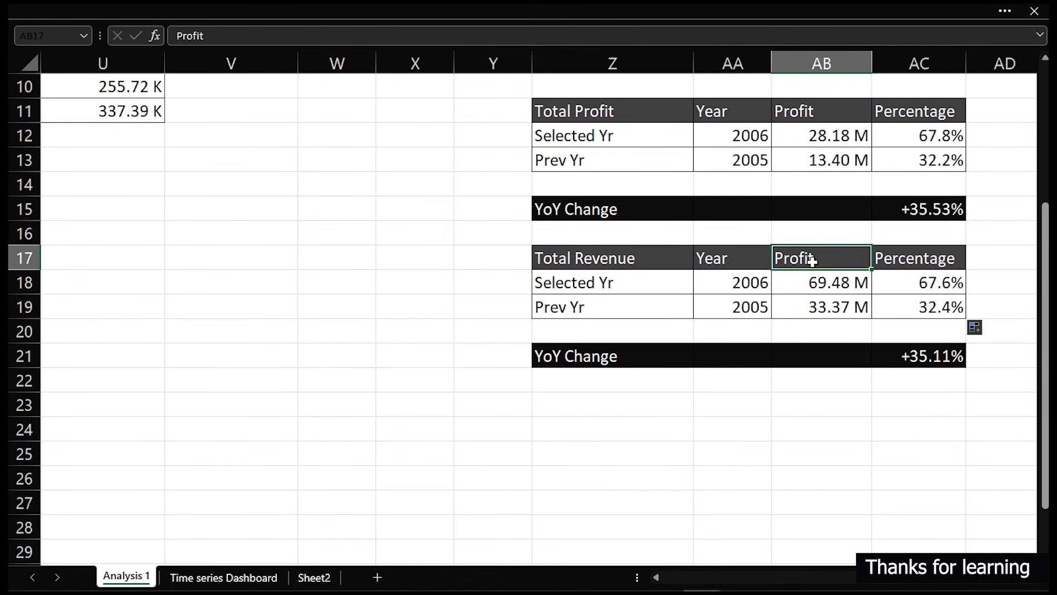
type("Revenue")
key("Return")
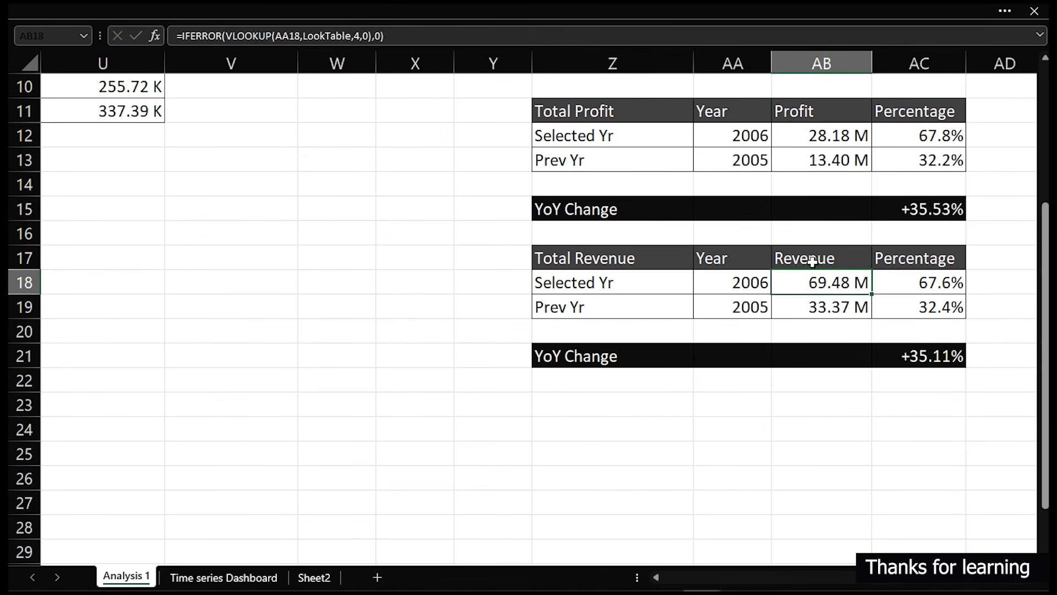
Duplicate the Total Profit card's YoY text box on Time series Dashboard and place the copy on the Total Revenue card's grey label.
left_click(199, 577)
left_click(464, 229)
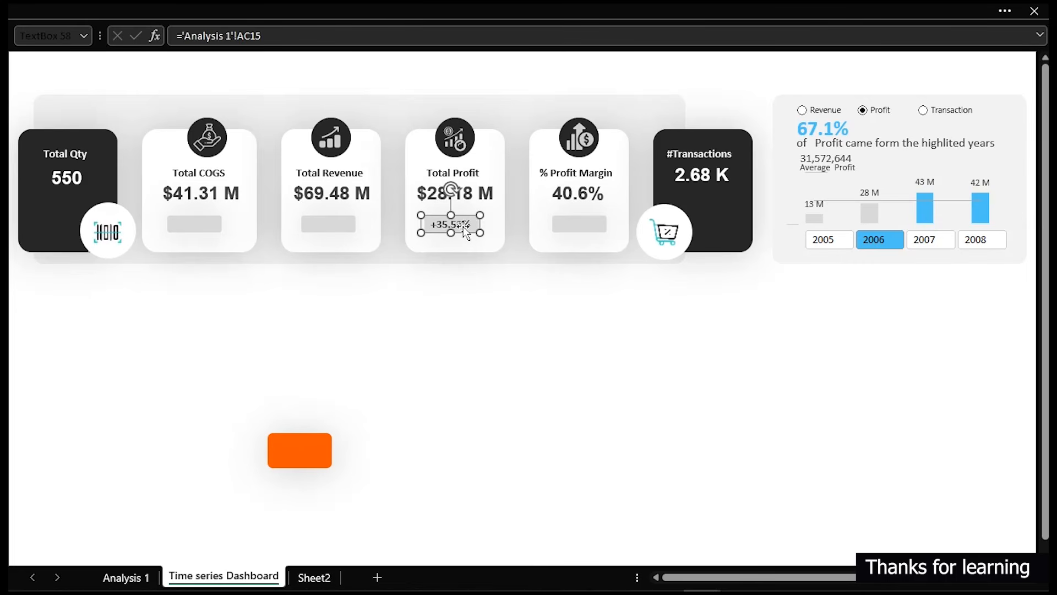
key("ctrl+d")
left_click_drag(467, 238, 342, 228)
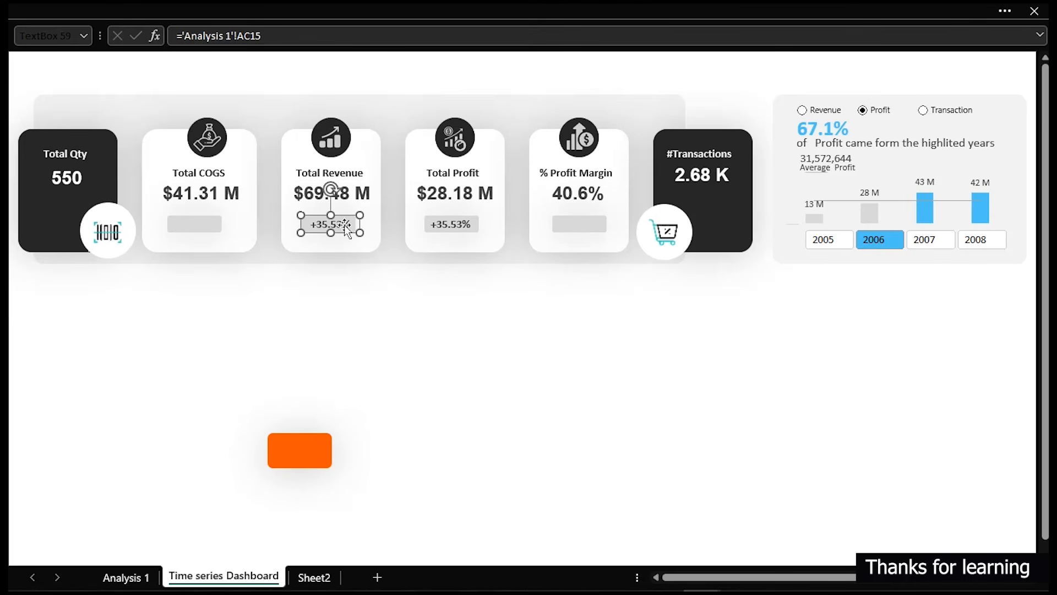
Link the Total Revenue card's YoY text box to ='Analysis 1'!AC21.
left_click_drag(263, 35, 185, 35)
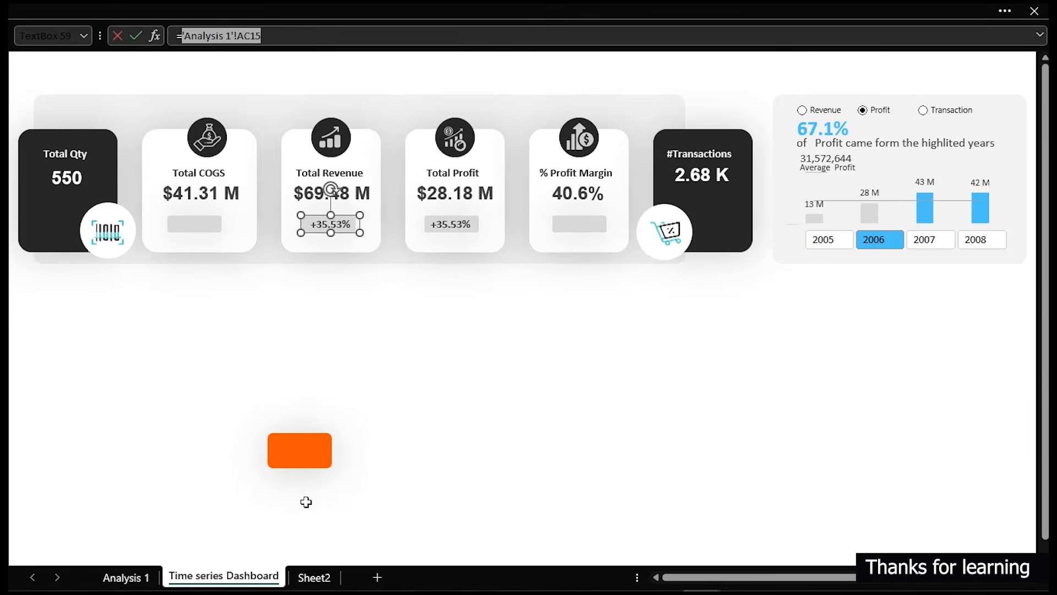
left_click(140, 578)
left_click(928, 356)
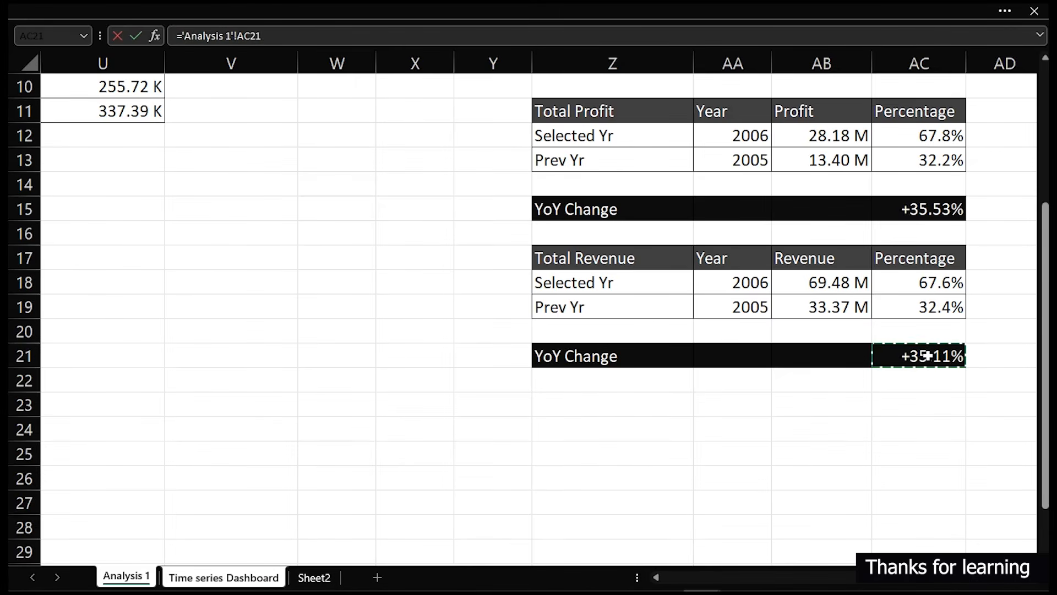
key("Return")
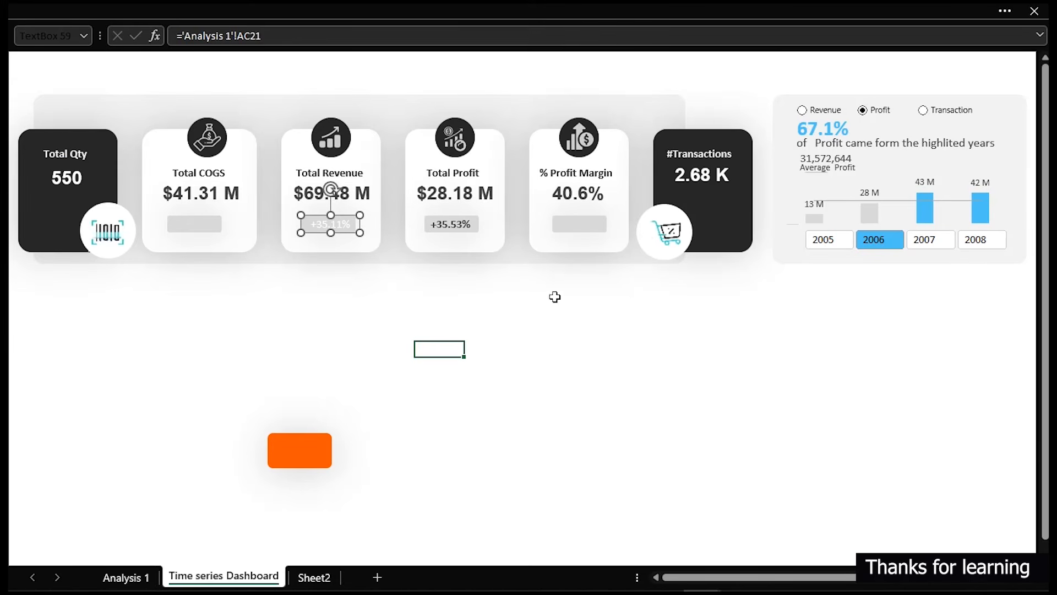
Copy the formatting of the Total Profit card's YoY text box onto the Total Revenue card's YoY text box.
left_click(459, 224)
left_click(220, 10)
left_click(61, 114)
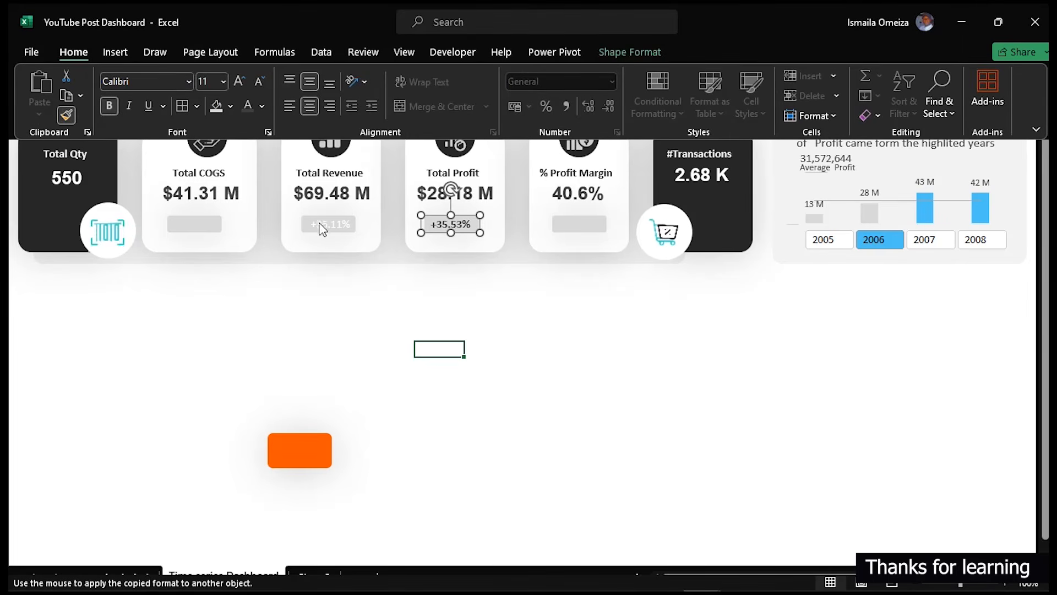
left_click(322, 224)
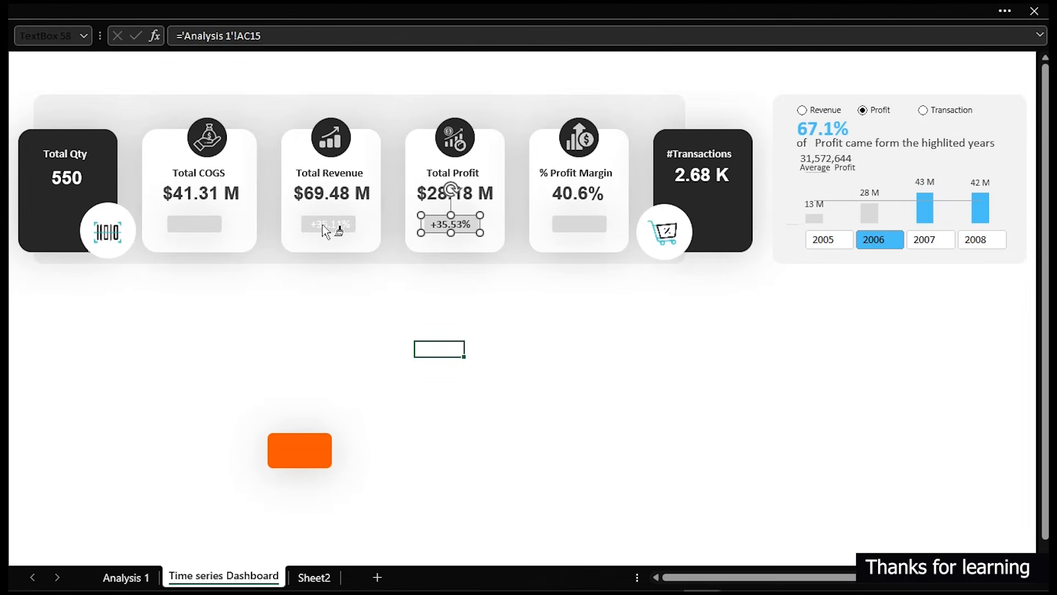
left_click(402, 341)
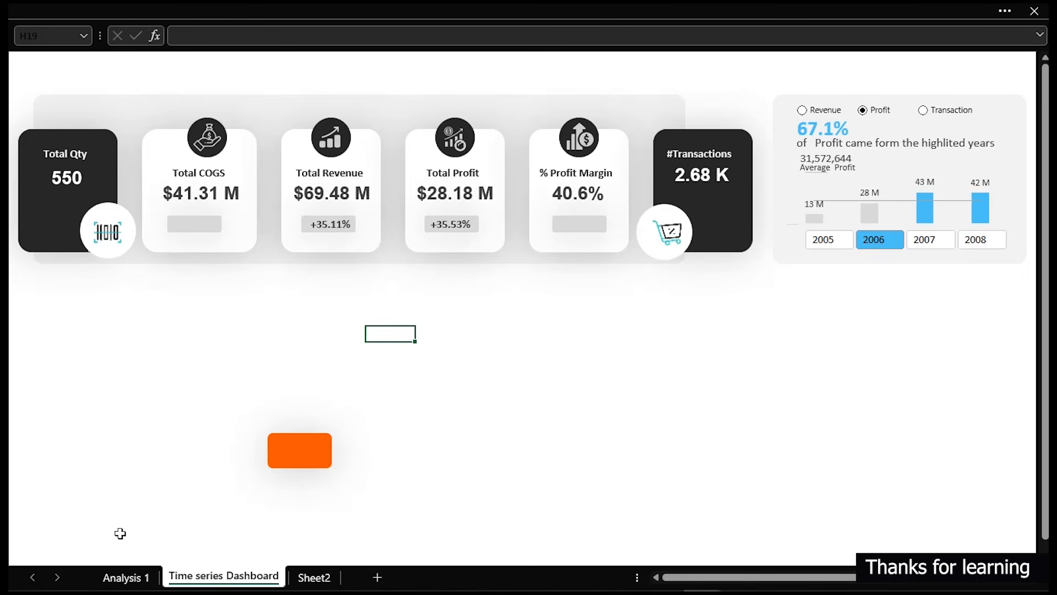
Copy the Total Revenue helper table from Z17:AC21 on Analysis 1 to Z23:AC27, and return to Time series Dashboard.
left_click(126, 577)
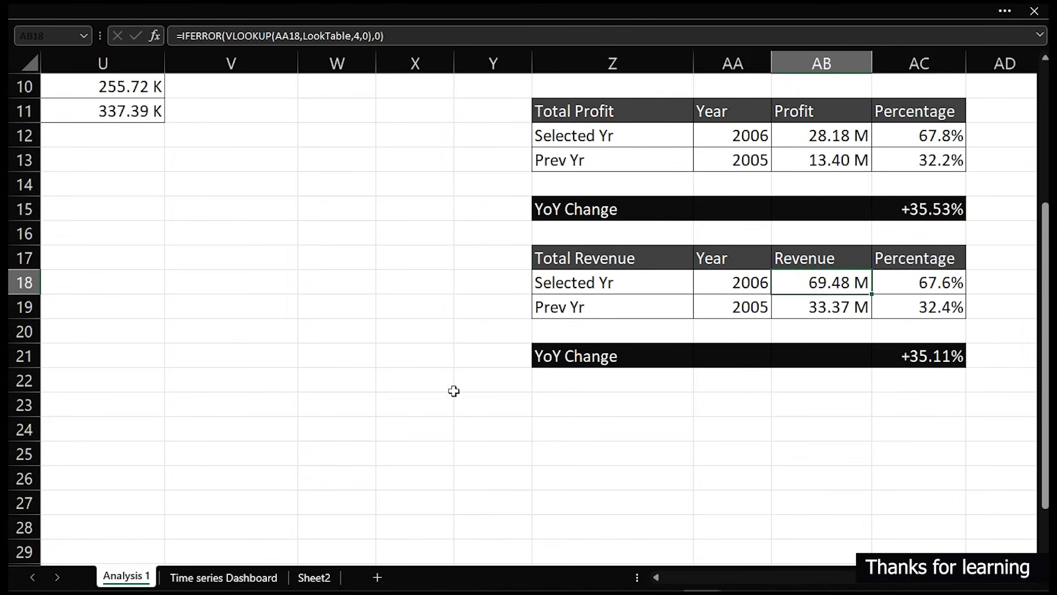
left_click_drag(573, 259, 912, 356)
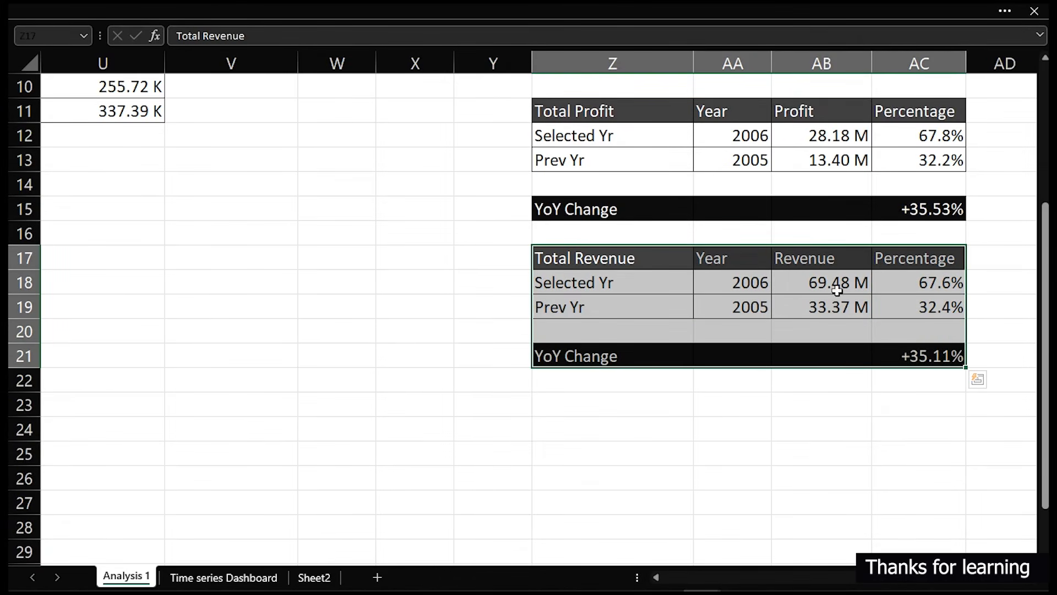
left_click_drag(832, 246, 837, 419)
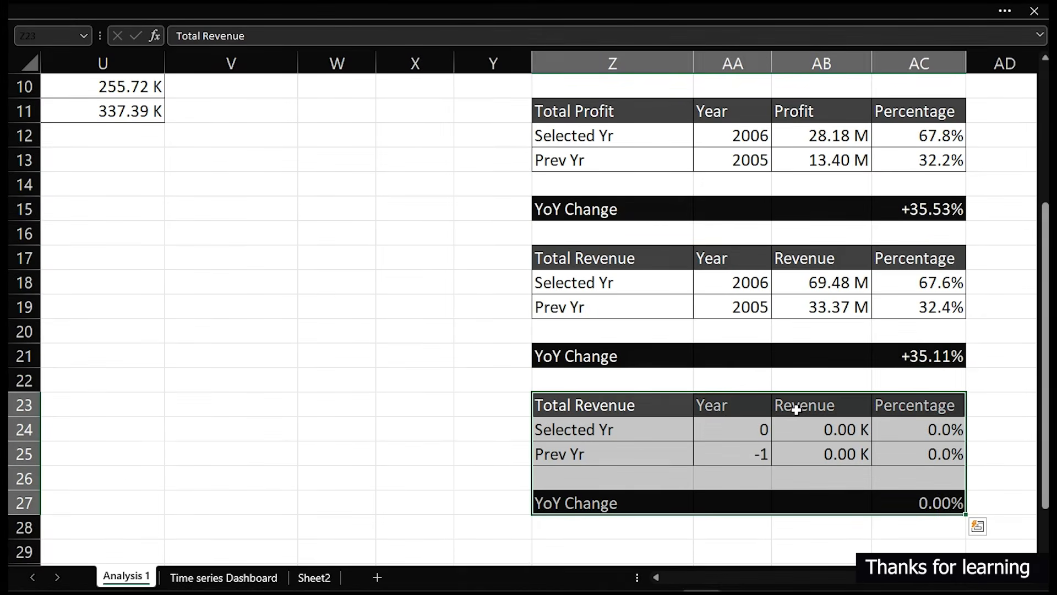
key("ctrl+Page_Down")
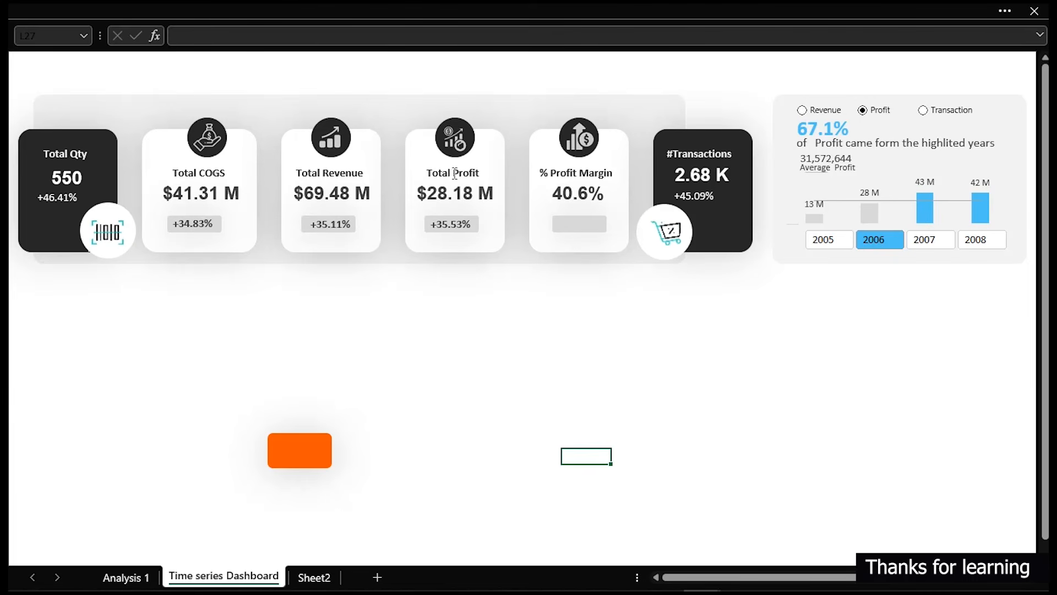
Copy the helper table in Z37:AC41 on Analysis 1 to Z43:AC47, undoing the extra copy pasted one row too low.
left_click(125, 576)
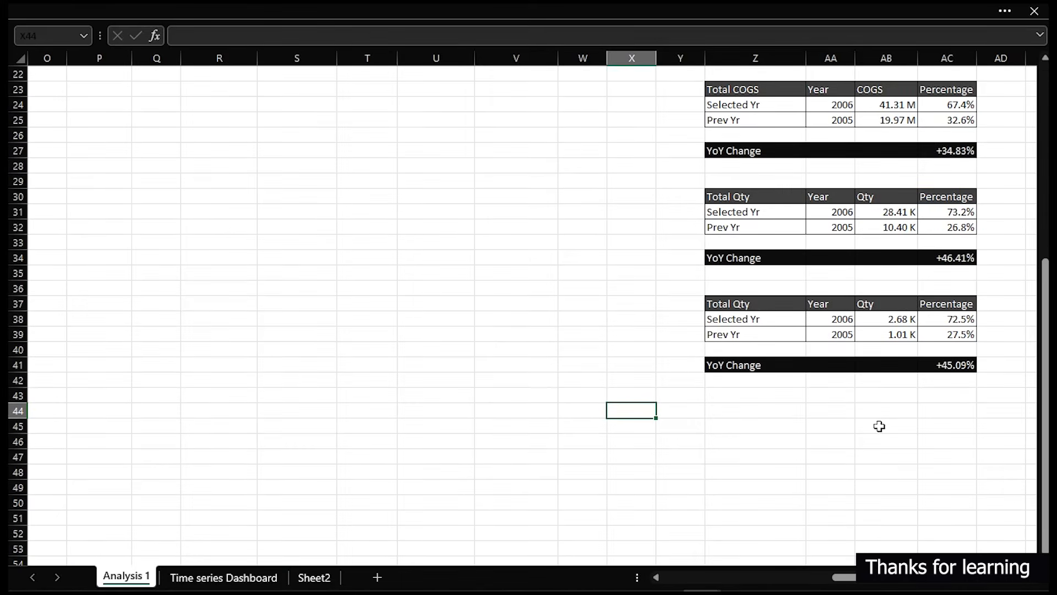
left_click_drag(719, 301, 973, 375)
left_click_drag(897, 380, 900, 474)
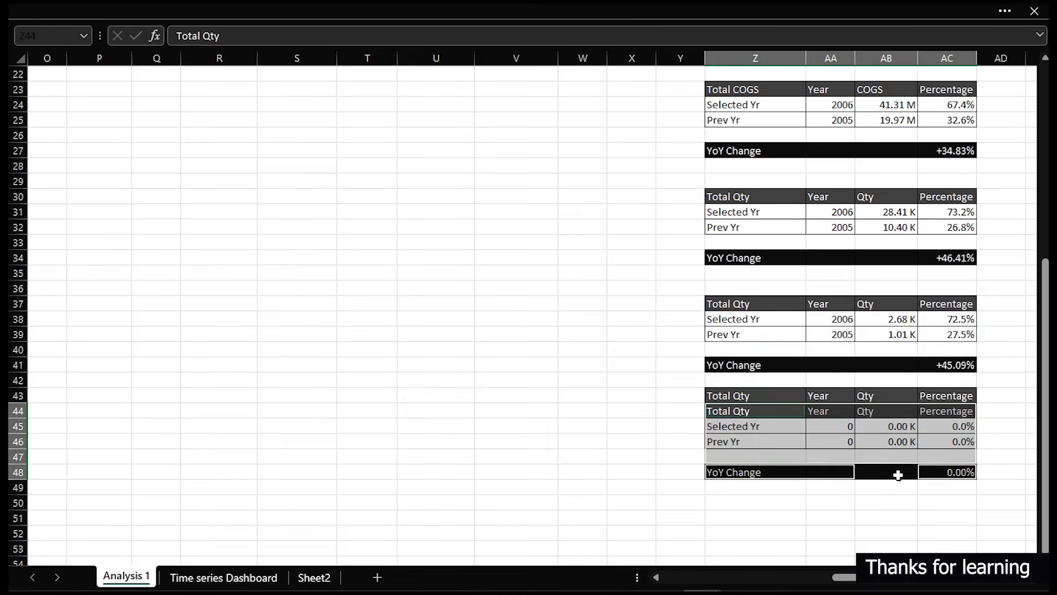
left_click(545, 424)
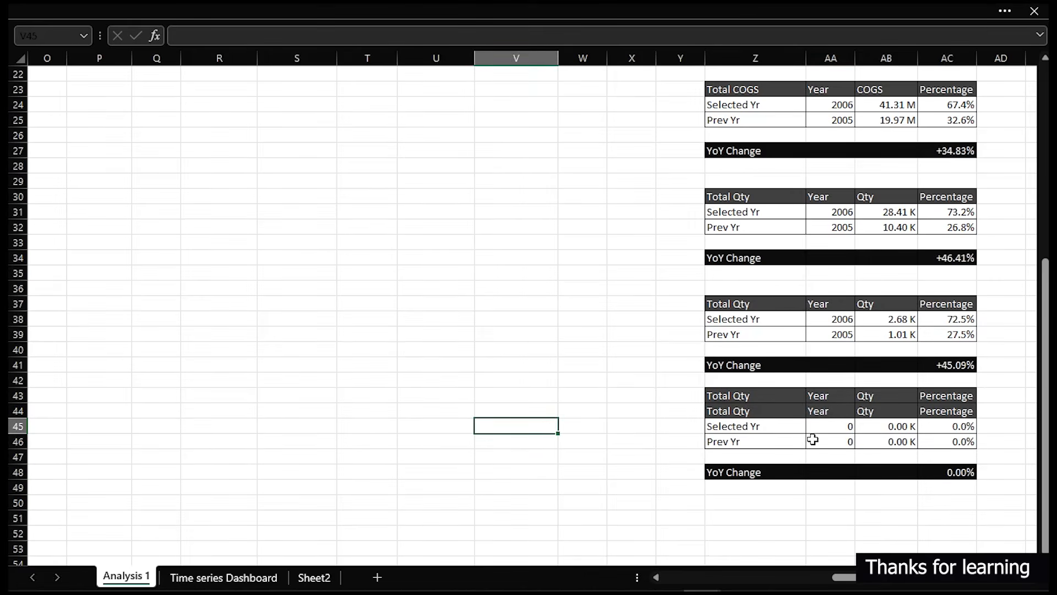
key("ctrl+z")
left_click(589, 442)
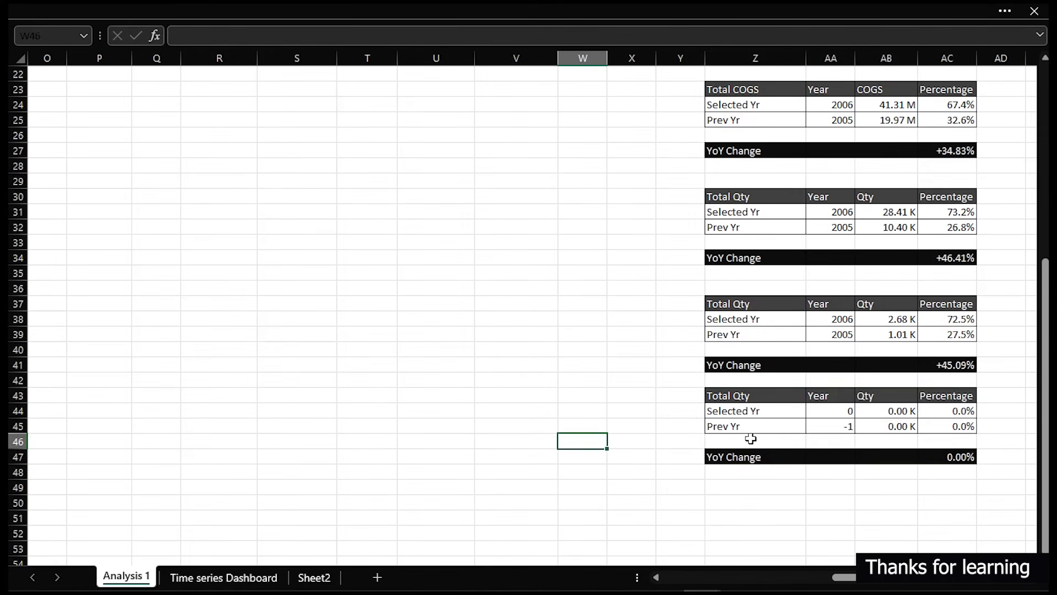
Correct the Selected Yr formula in AA44 of the copied table to =IF(Z8=1,W8,0).
double_click(828, 416)
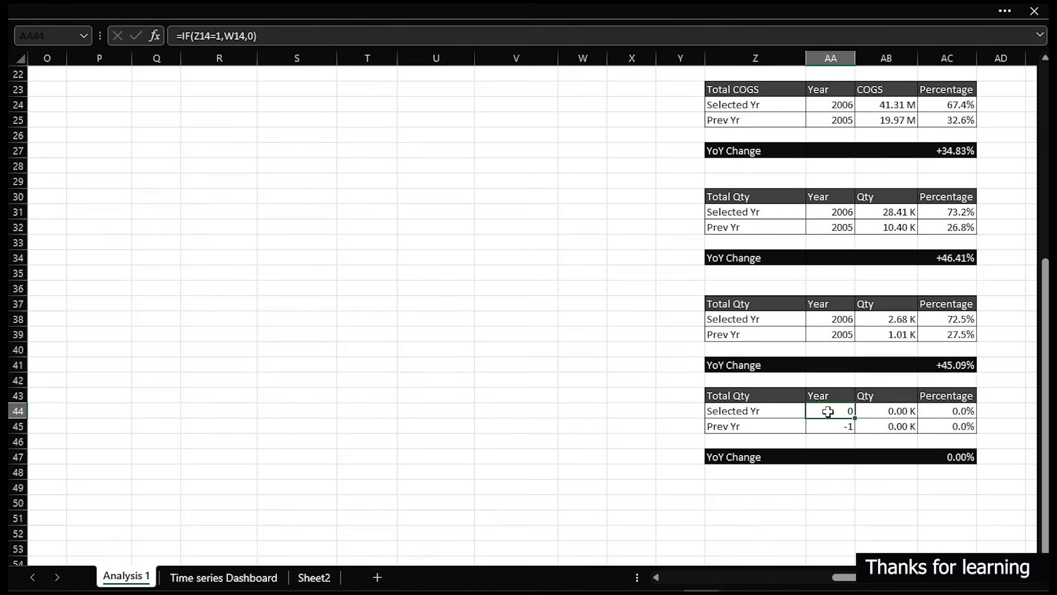
scroll(479, 342, "up", 7)
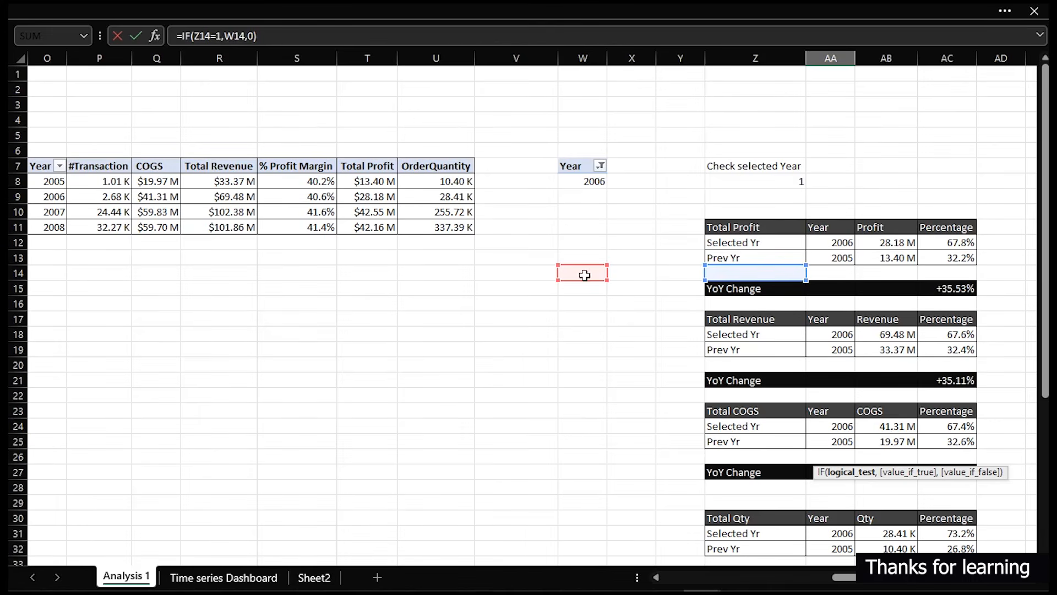
left_click_drag(583, 267, 591, 183)
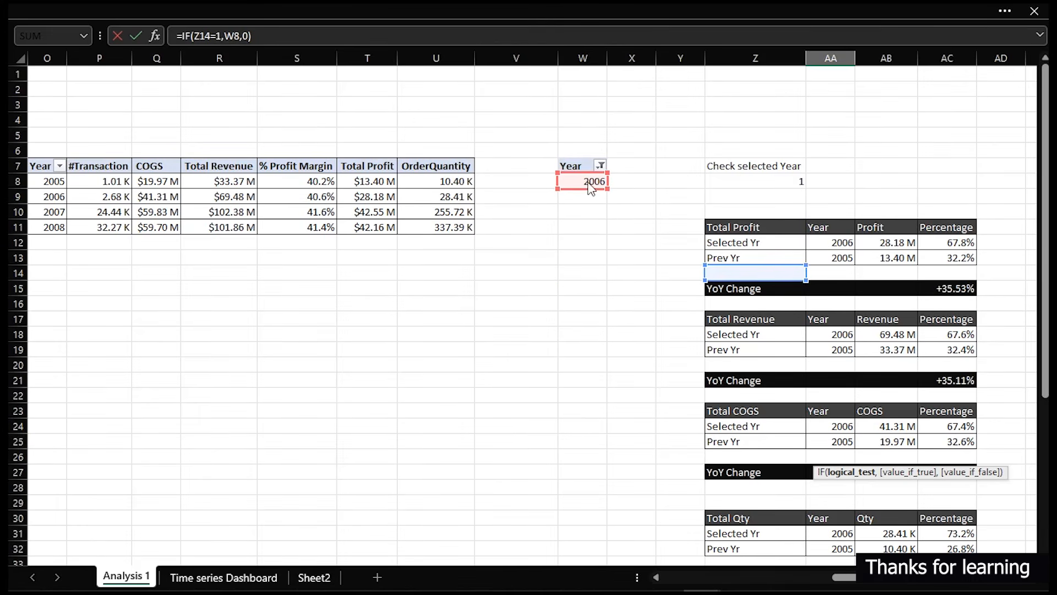
left_click_drag(761, 275, 775, 194)
key("Return")
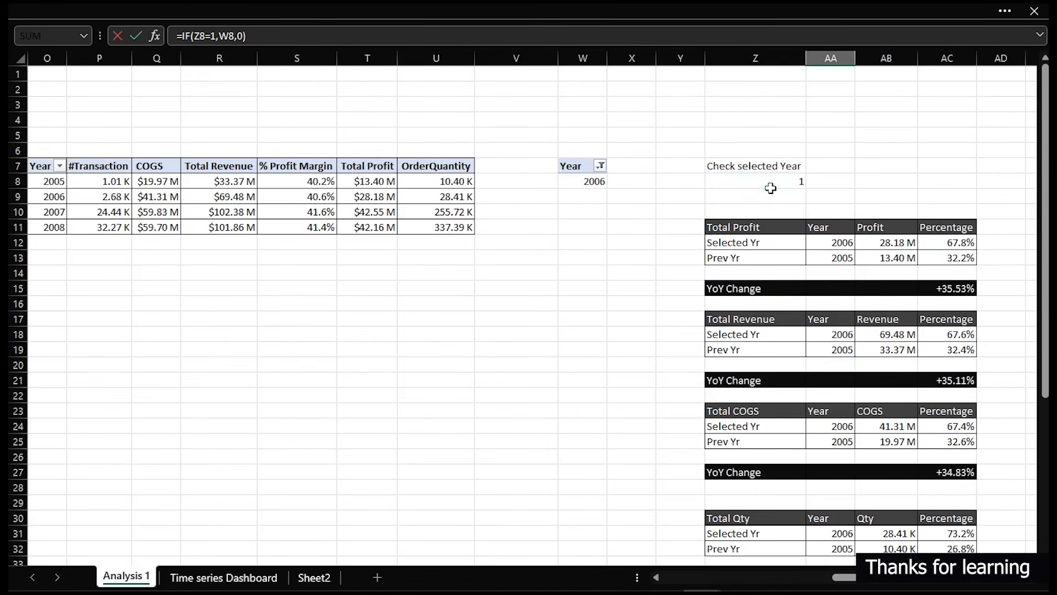
Point the 2008 check in the Prev Yr formula in AA45 to cell W8.
scroll(826, 408, "down", 2)
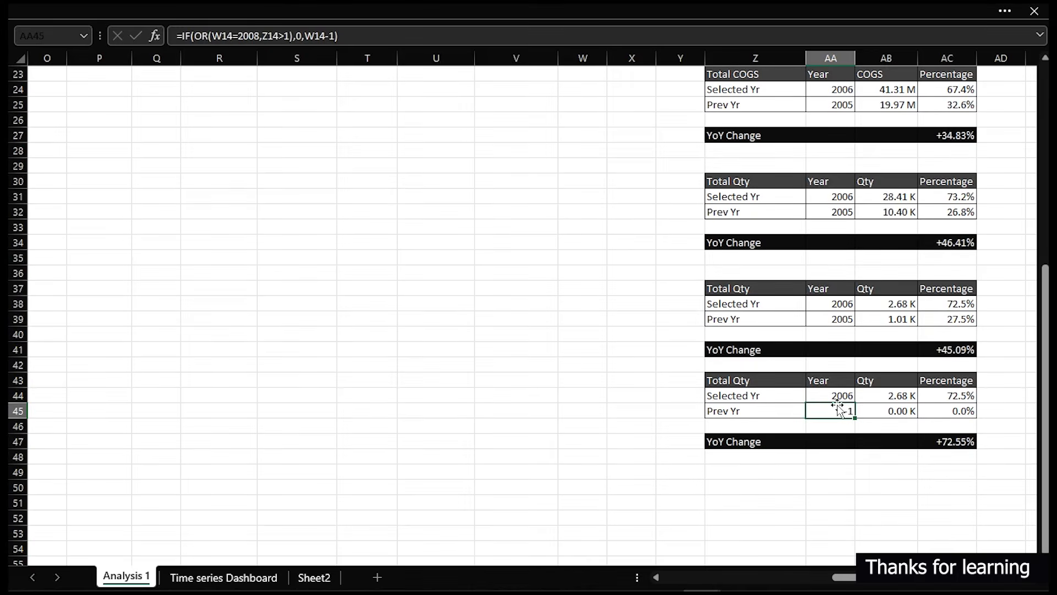
double_click(838, 408)
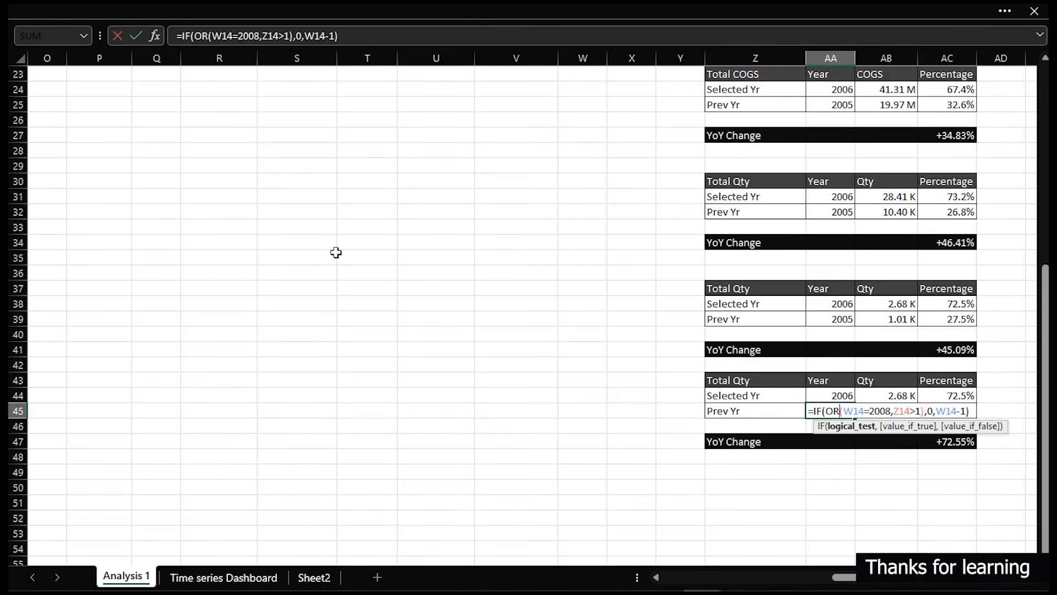
scroll(336, 252, "up", 4)
scroll(336, 253, "up", 3)
left_click_drag(581, 264, 583, 175)
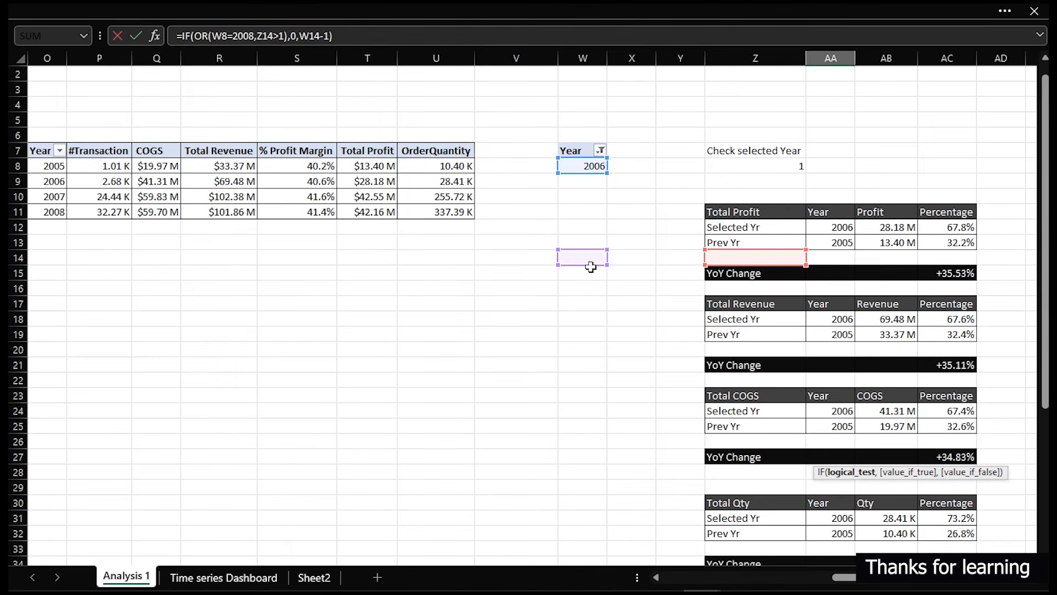
left_click_drag(593, 266, 585, 182)
left_click(585, 182)
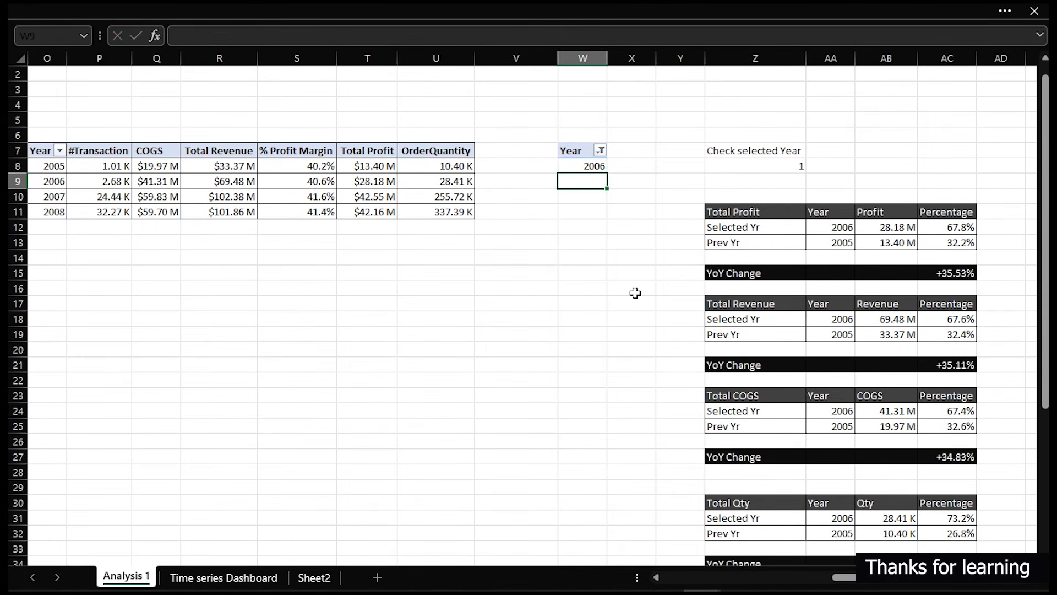
Correct the remaining references in AA45 so the Prev Yr formula reads =IF(OR(W8=2008,Z8>1),0,W8-1).
scroll(679, 350, "down", 7)
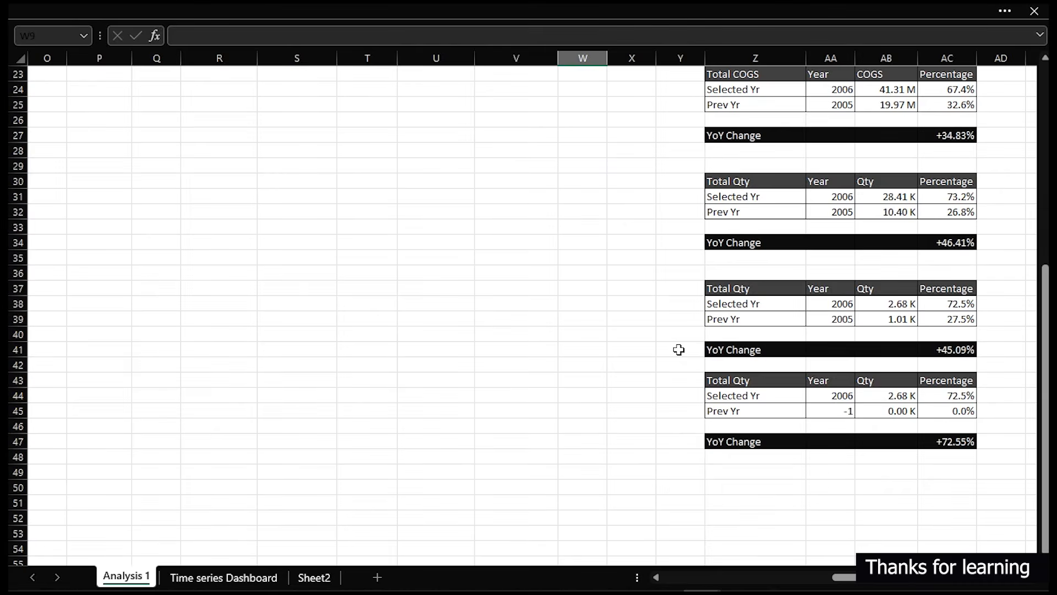
double_click(834, 408)
scroll(507, 269, "up", 7)
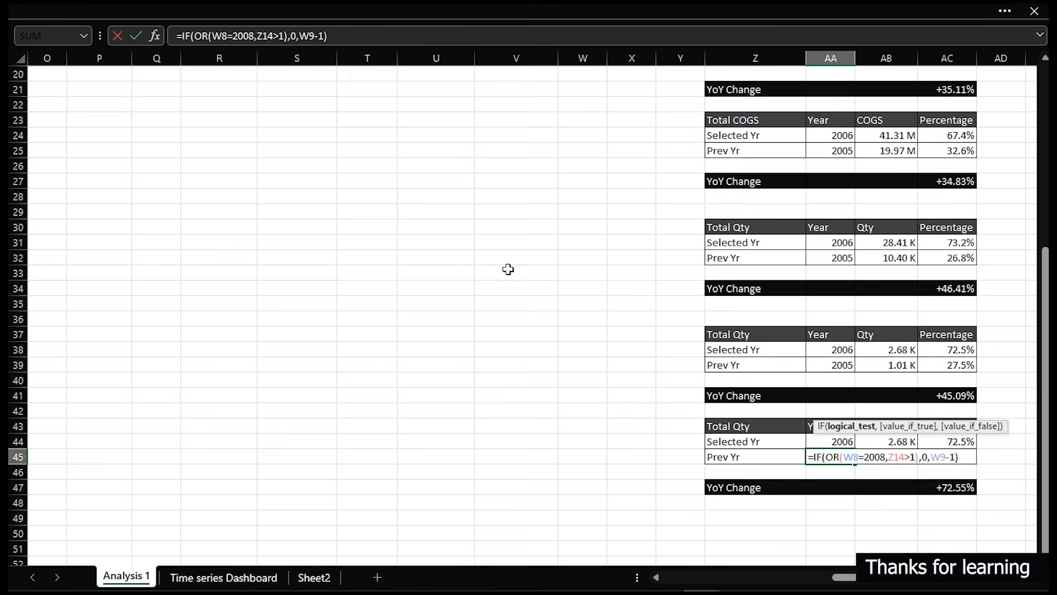
left_click_drag(579, 202, 579, 186)
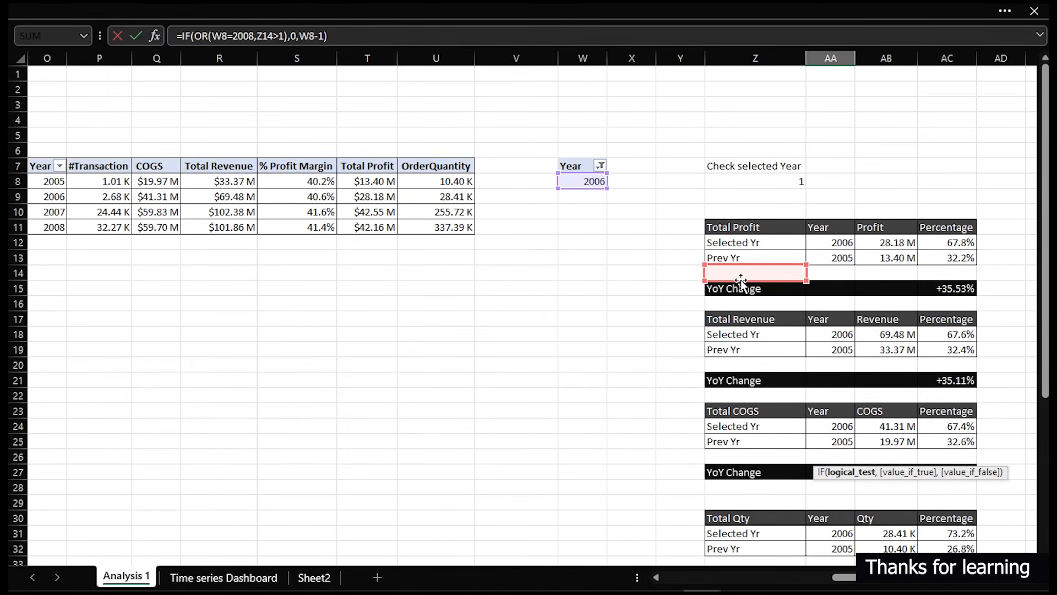
left_click_drag(741, 280, 766, 191)
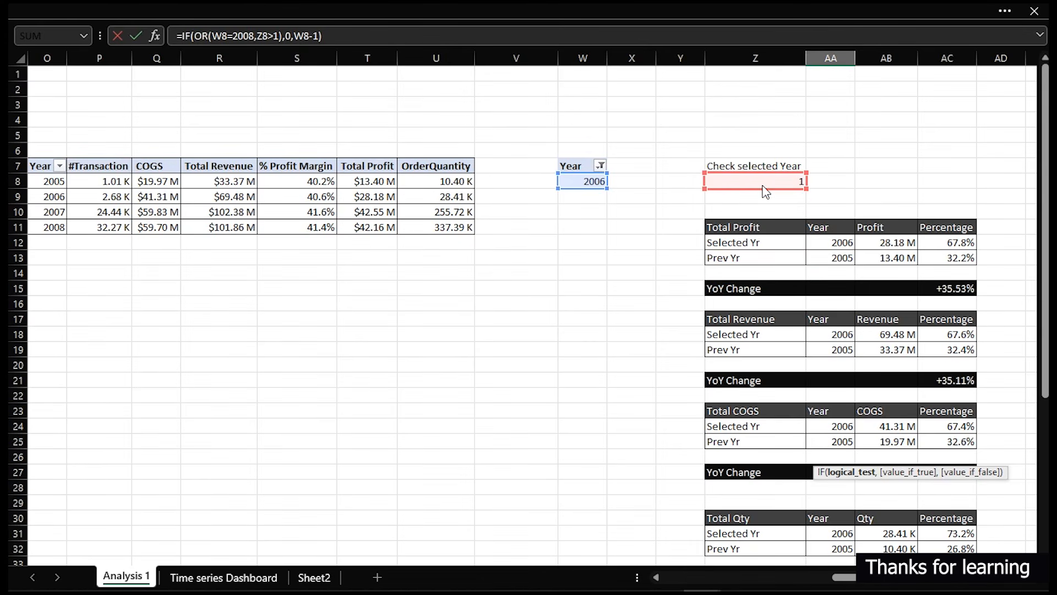
key("Return")
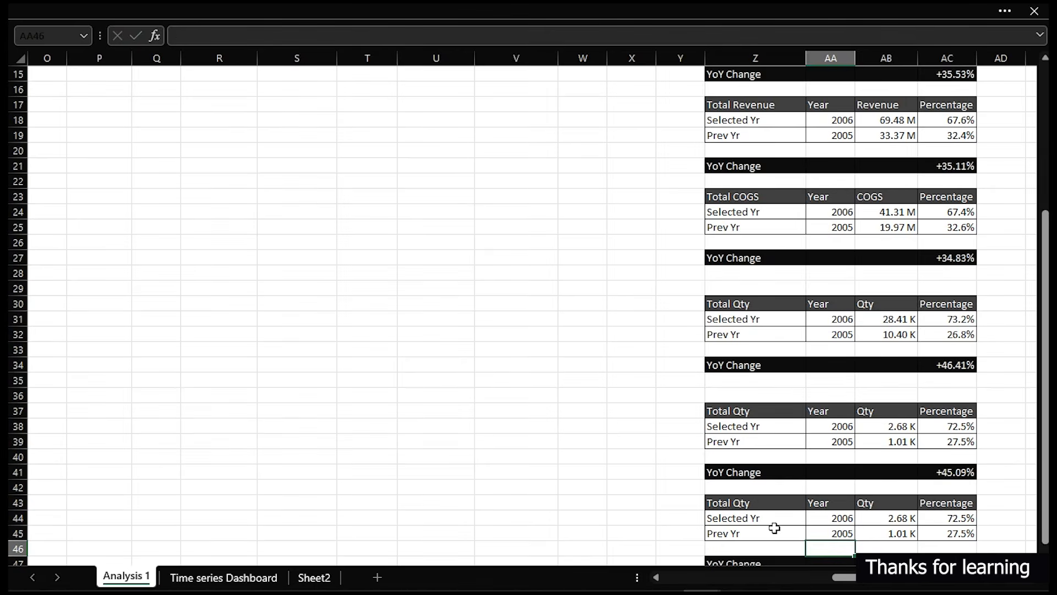
Rename the headers of the helper table starting at Z37 to Total Transaction in Z37 and Transaction in AB37.
scroll(774, 529, "down", 1)
left_click(884, 470)
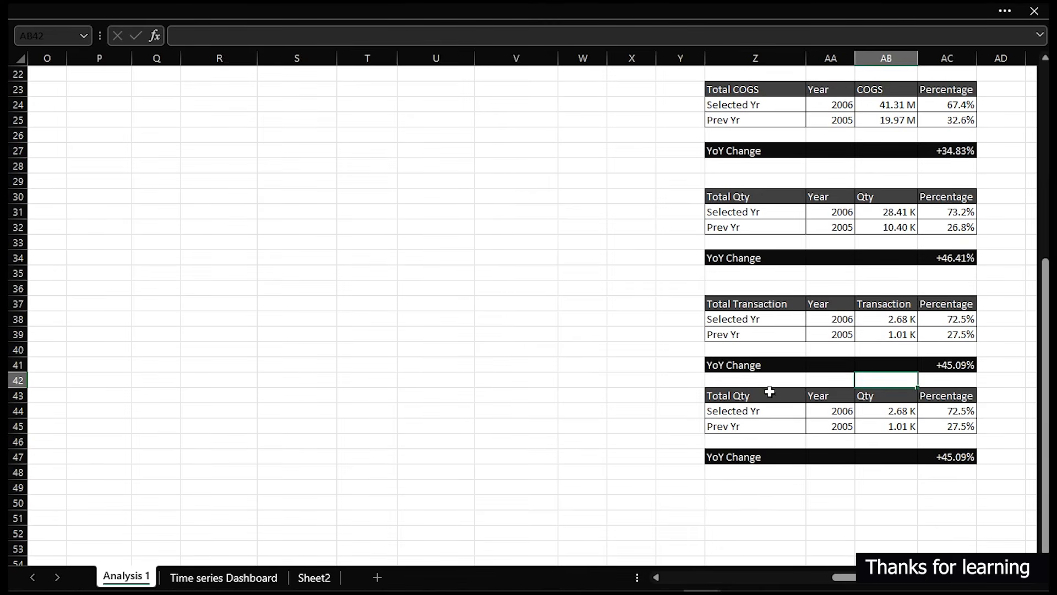
Rename the title of the new helper table in Z43 to % Profit Margin.
double_click(770, 392)
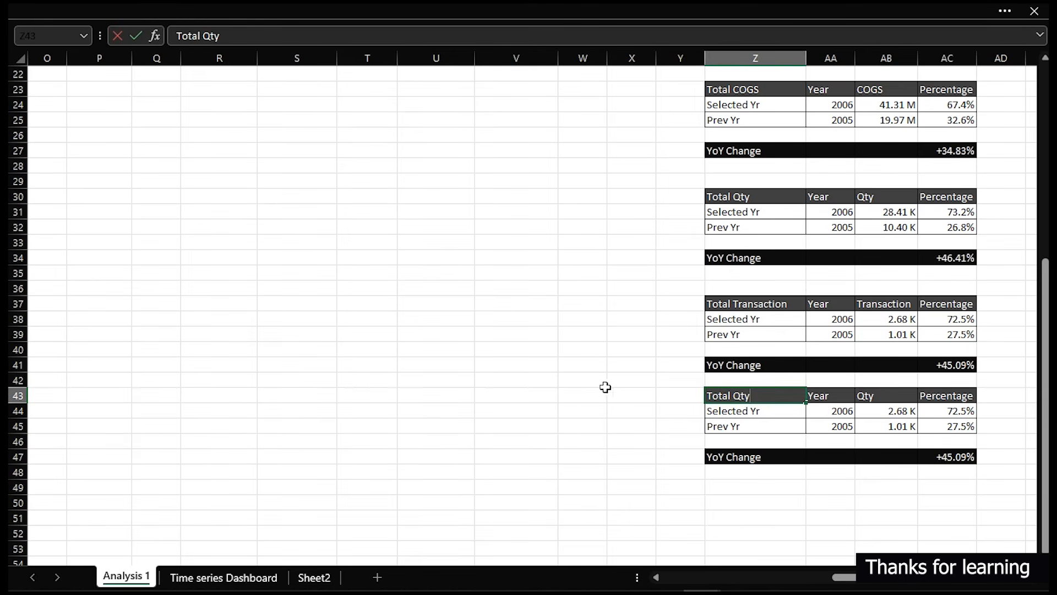
key("shift+Home")
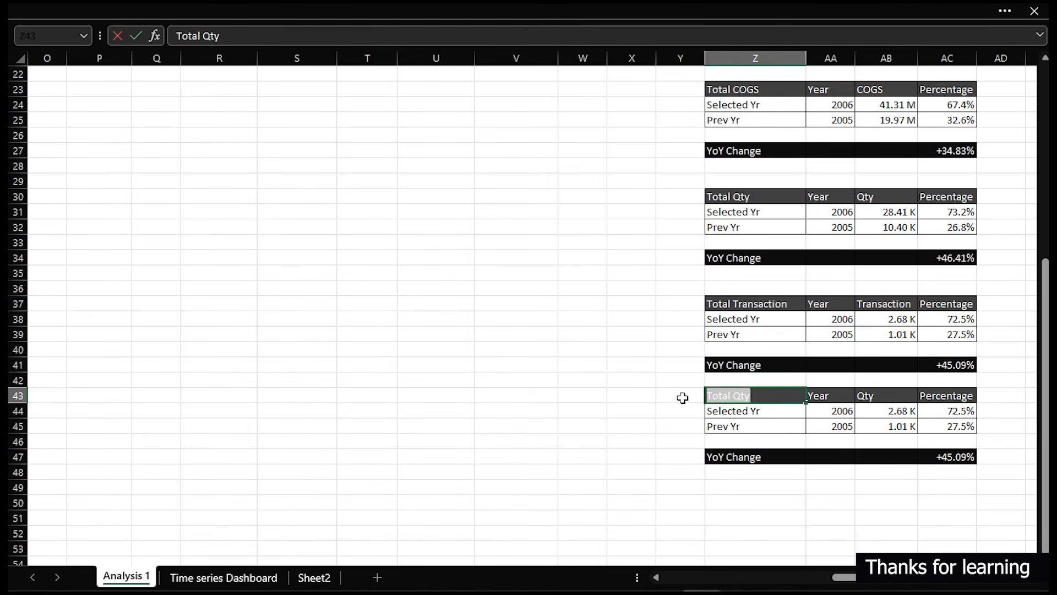
type("% Profit M")
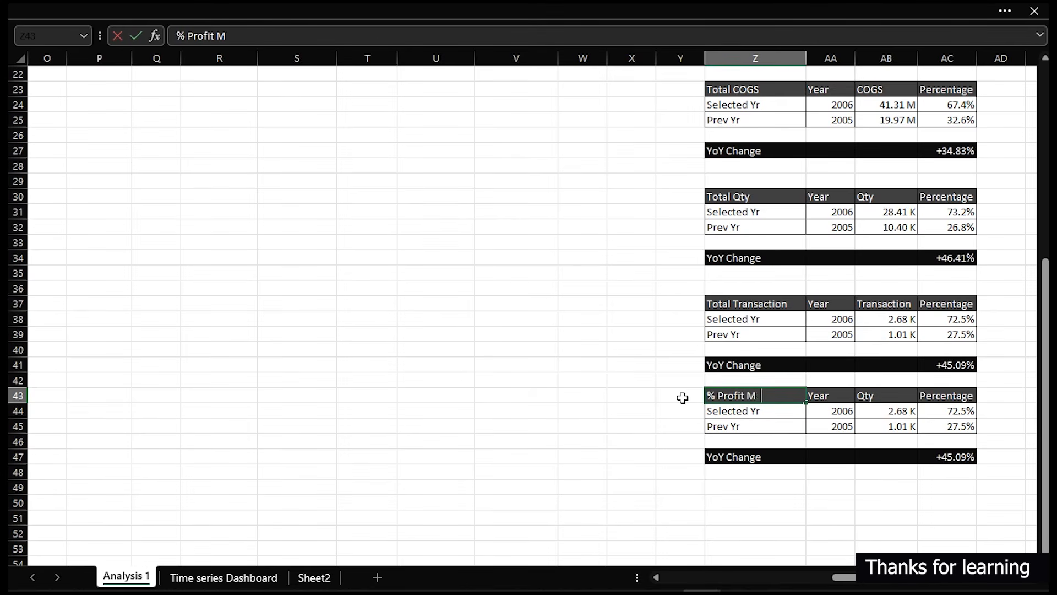
type("argin")
key("Return")
Change the Qty column header in AB43 to % Margin.
key("Right")
key("Right")
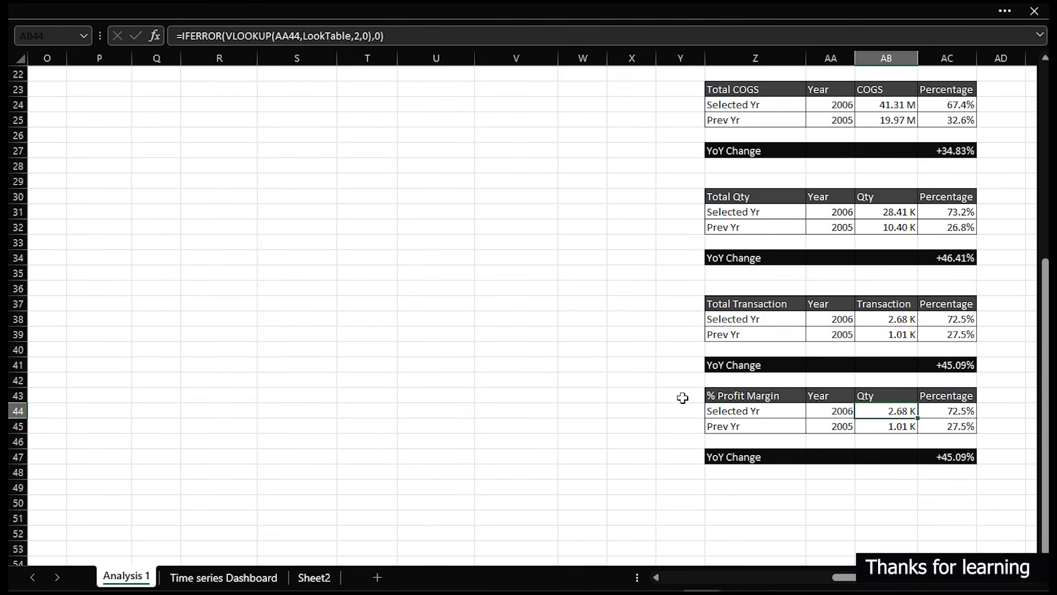
key("Up")
type("% m")
key("BackSpace")
key("BackSpace")
key("BackSpace")
key("BackSpace")
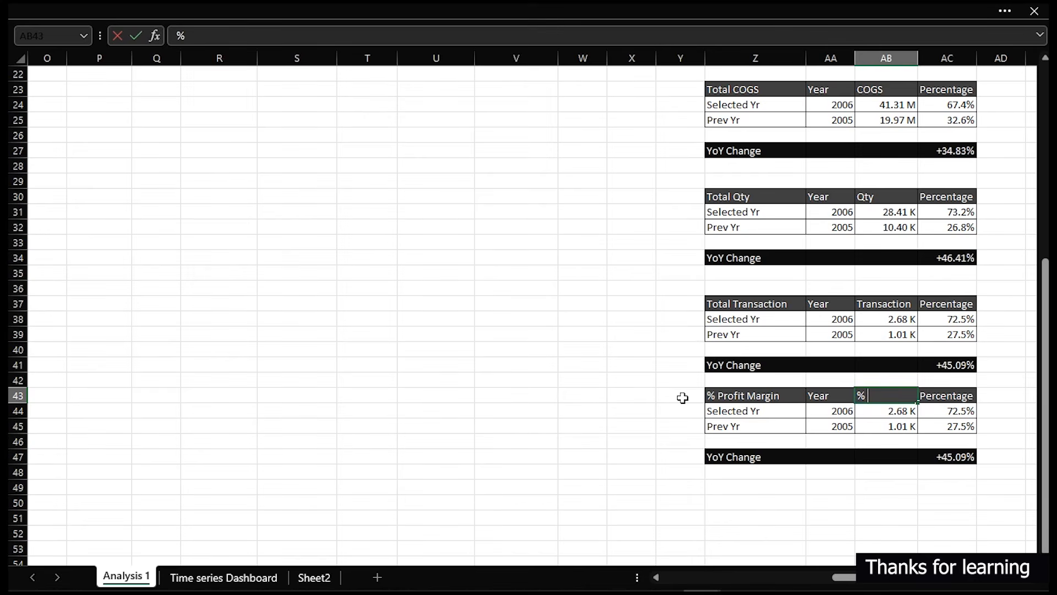
type("Margin")
key("Return")
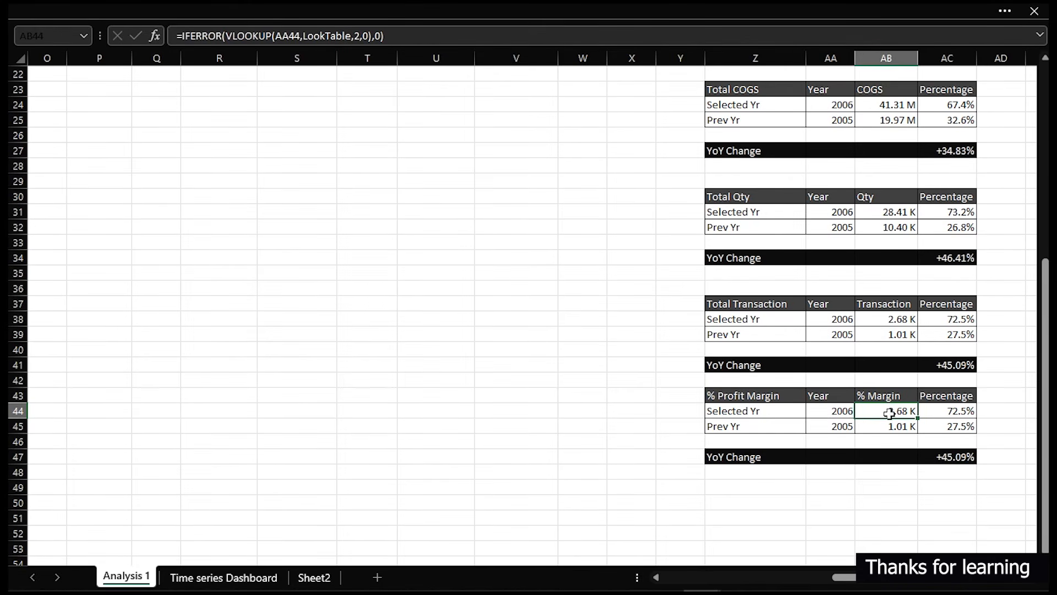
Set the VLOOKUP column index in AB44 to 5 to return the profit margin, and fill the formula down to AB45.
scroll(335, 338, "up", 7)
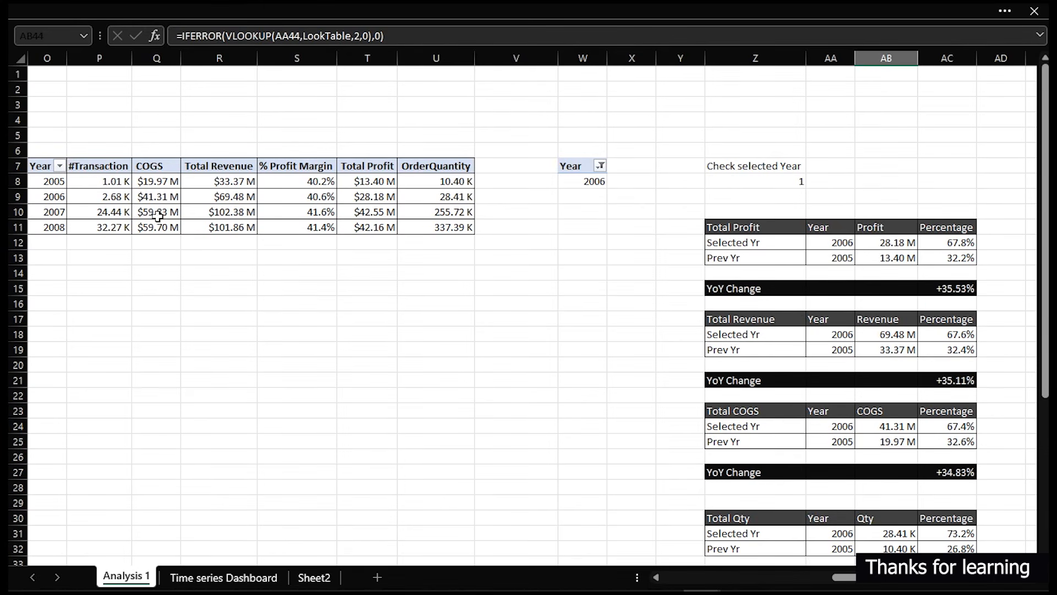
scroll(780, 422, "down", 9)
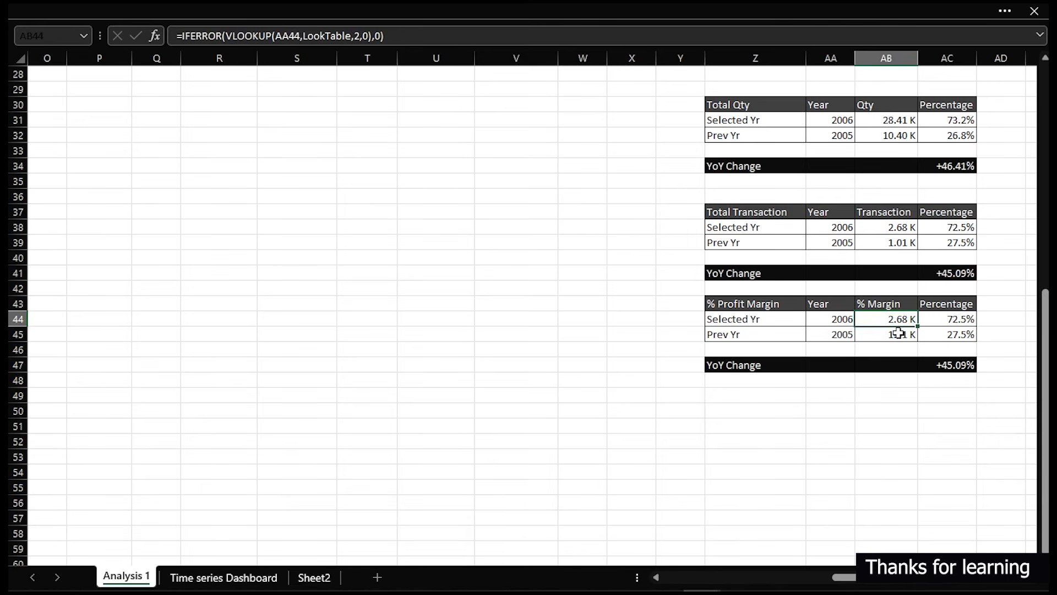
double_click(897, 319)
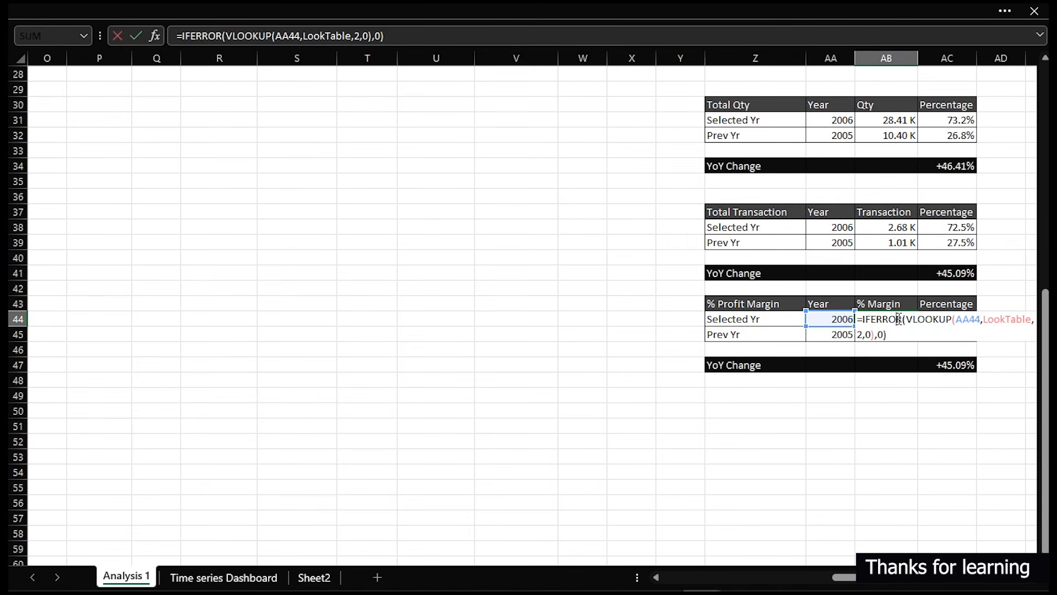
left_click(860, 333)
type("5")
key("Return")
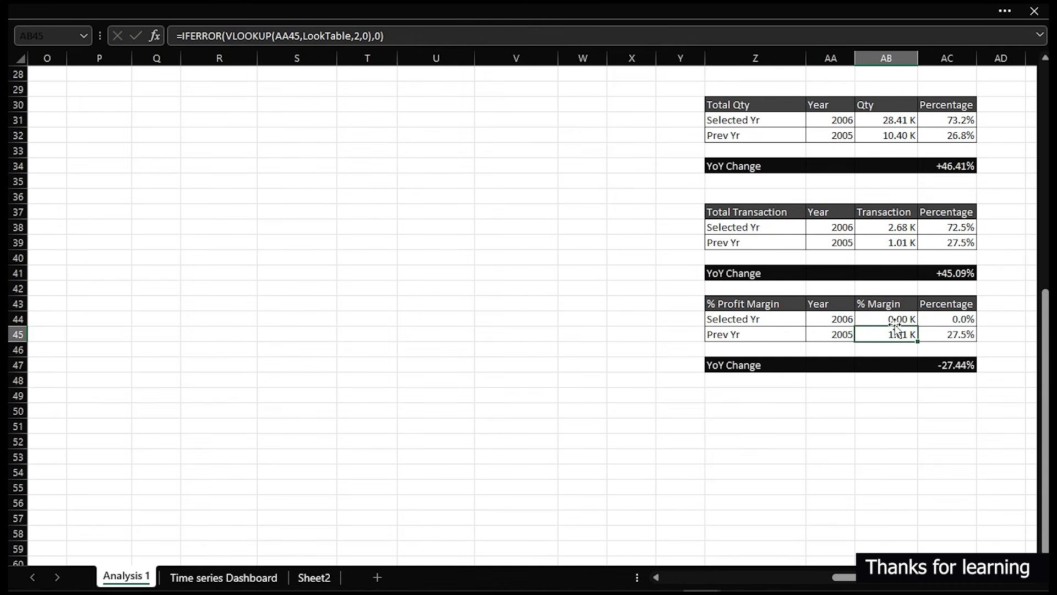
left_click(872, 319)
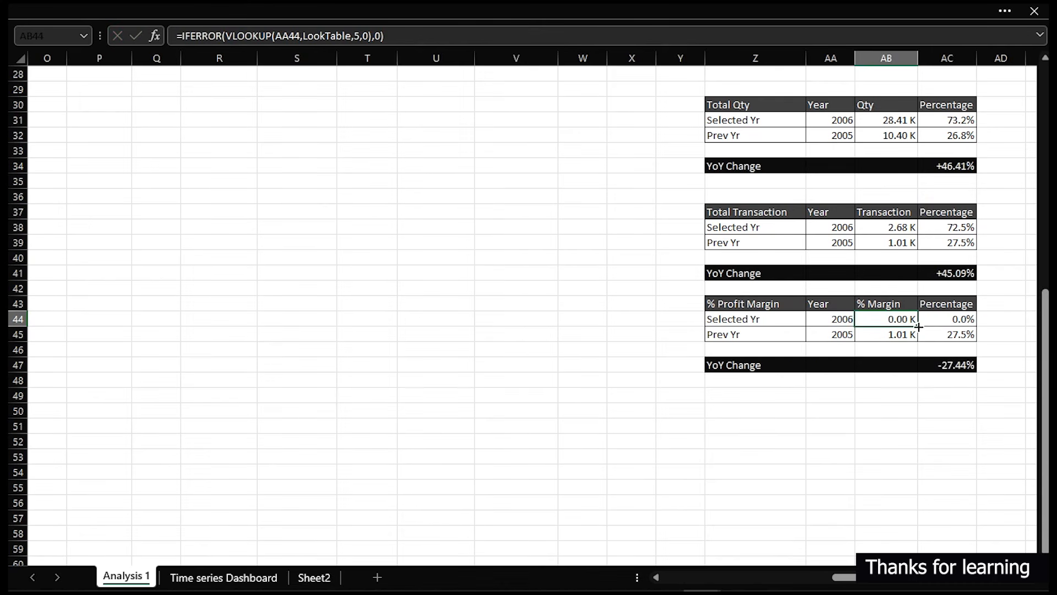
left_click_drag(918, 328, 917, 340)
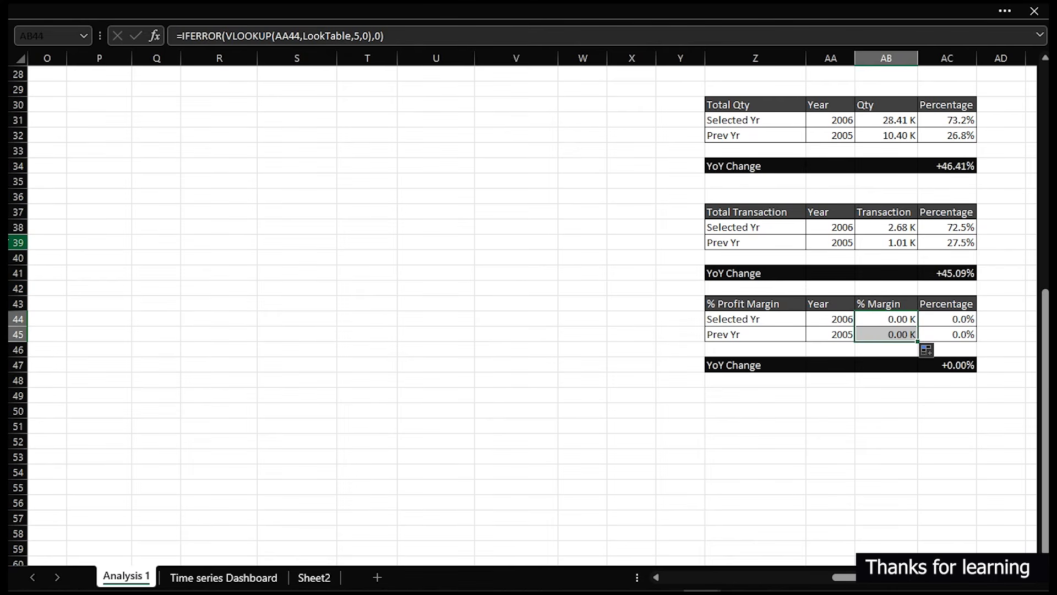
Format the % Margin values in AB44:AB45 as Percentage with 2 decimal places.
key("ctrl+1")
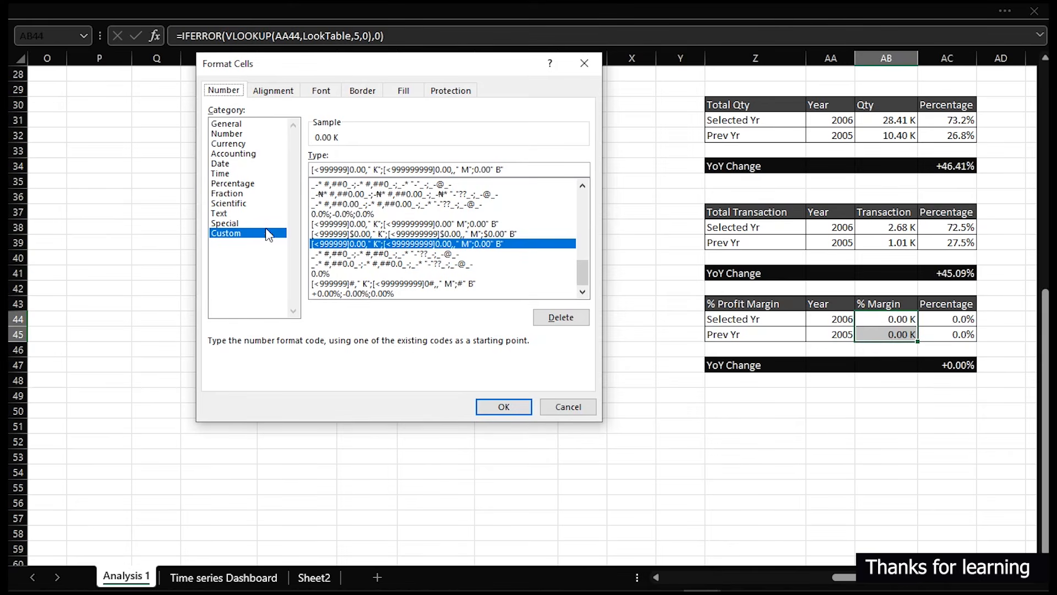
left_click(230, 186)
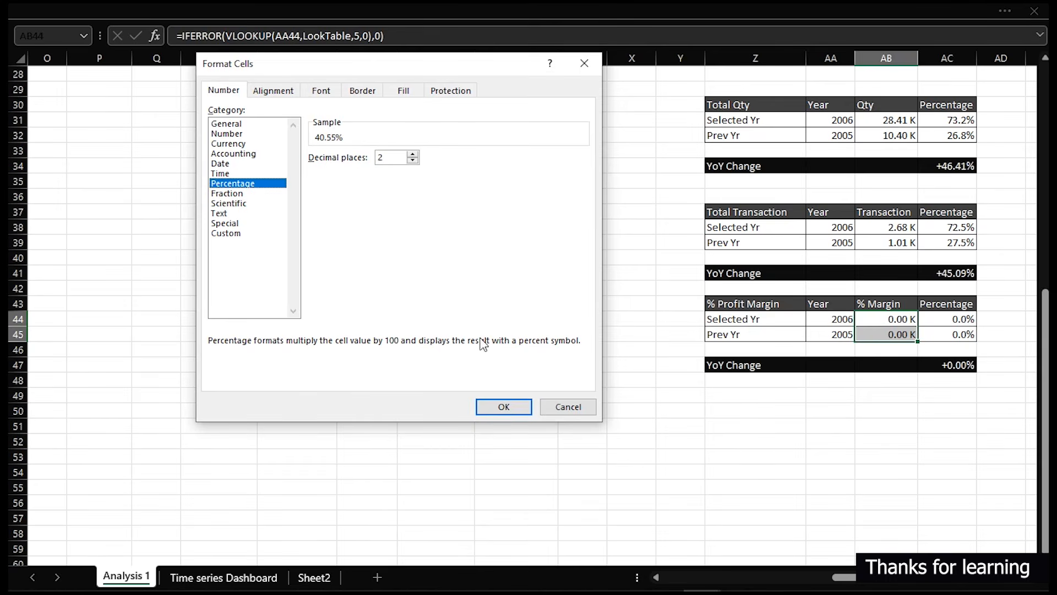
left_click(507, 407)
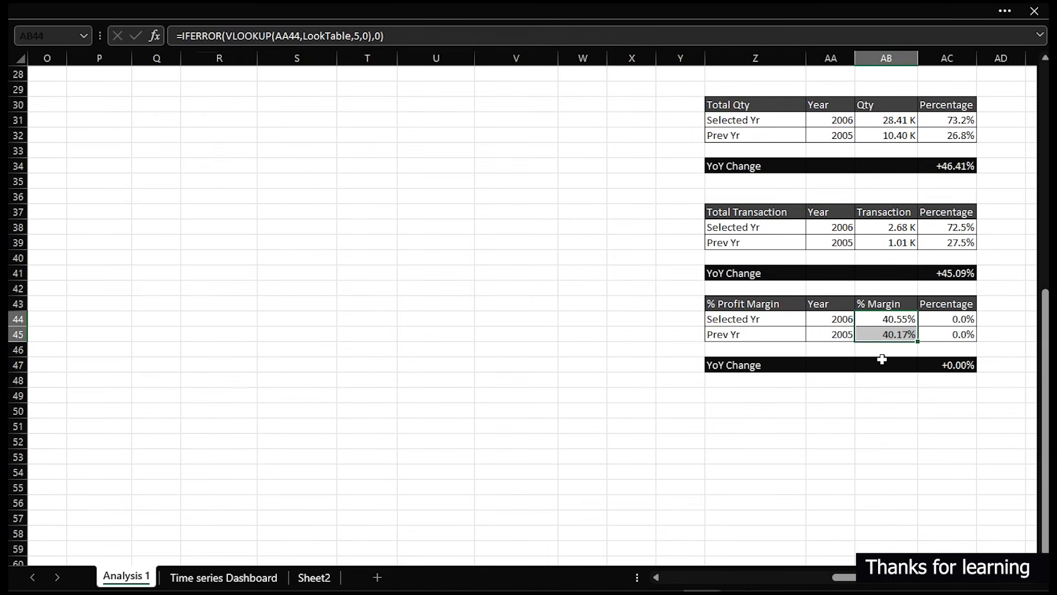
Enter =AB44/SUM($AB$44:$AB$45) in AC44 of the % Profit Margin table and fill the formula down to AC45.
left_click(953, 324)
type("=AB44/SUM($AB$38:$AB$39)")
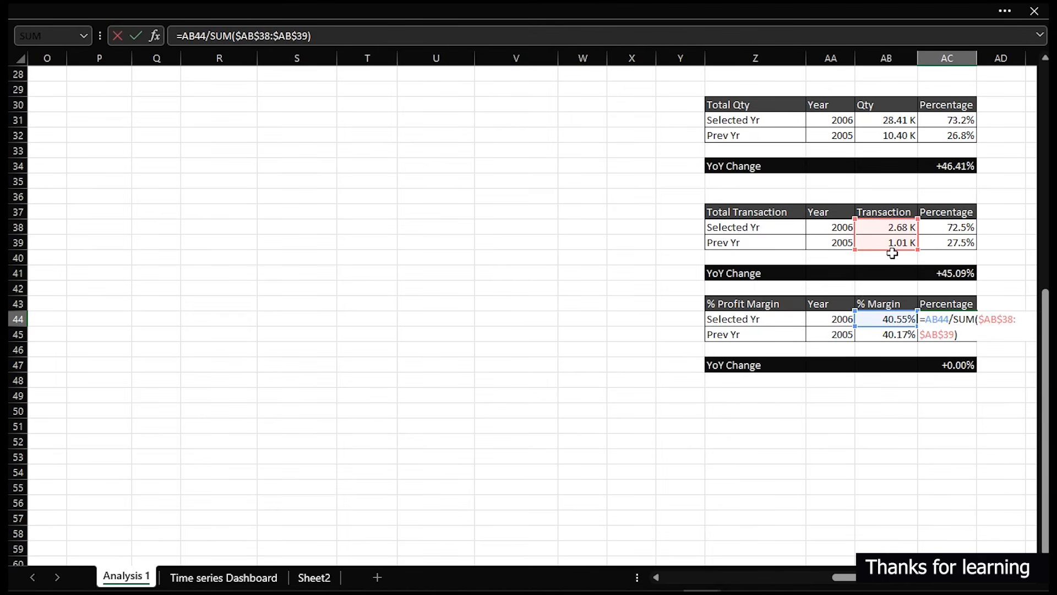
left_click_drag(892, 252, 901, 333)
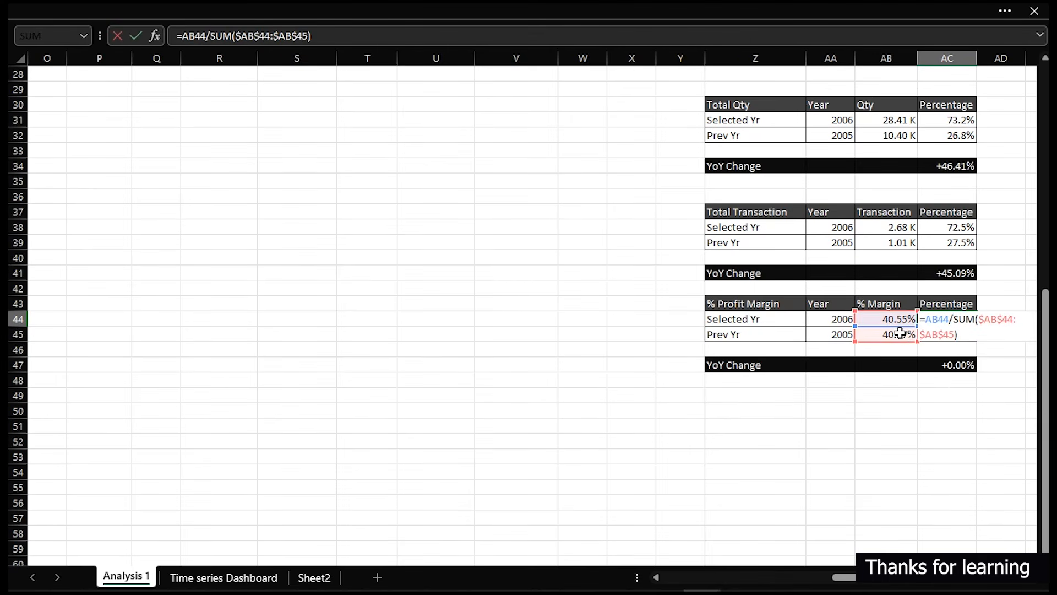
key("Return")
left_click(972, 319)
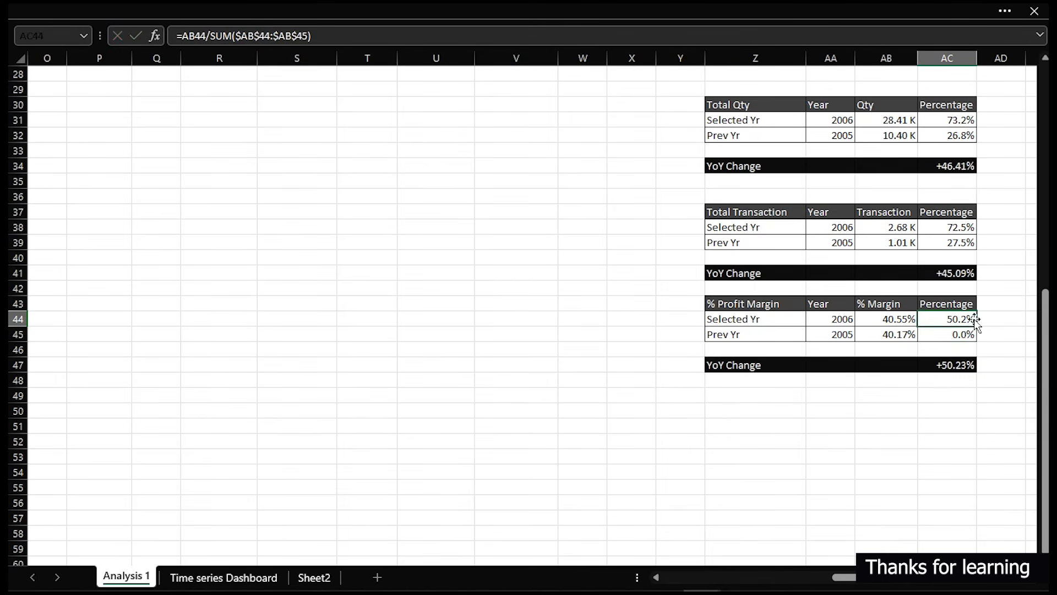
left_click_drag(978, 325, 976, 334)
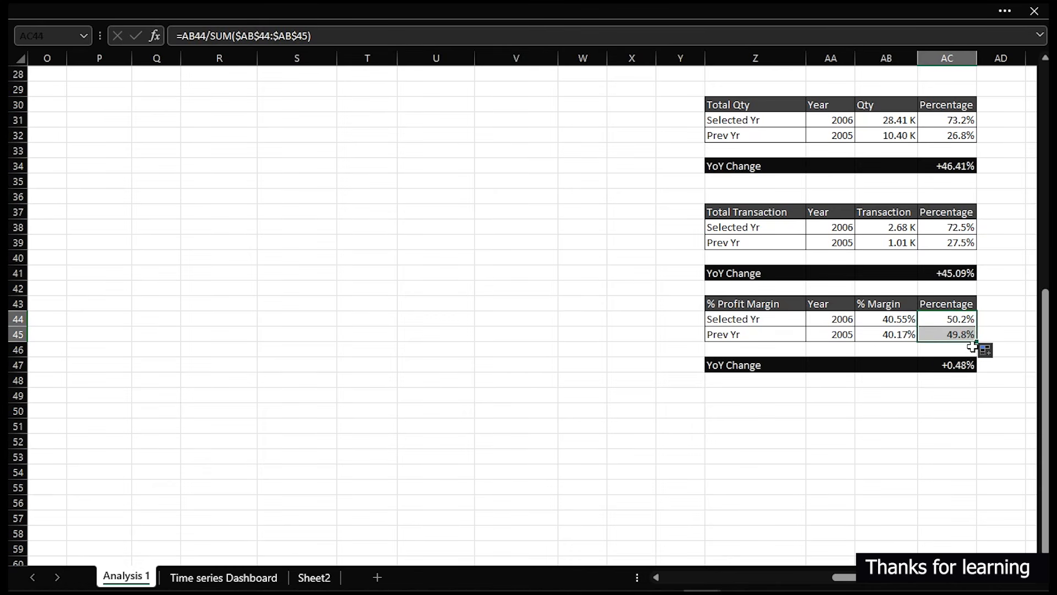
left_click(964, 368)
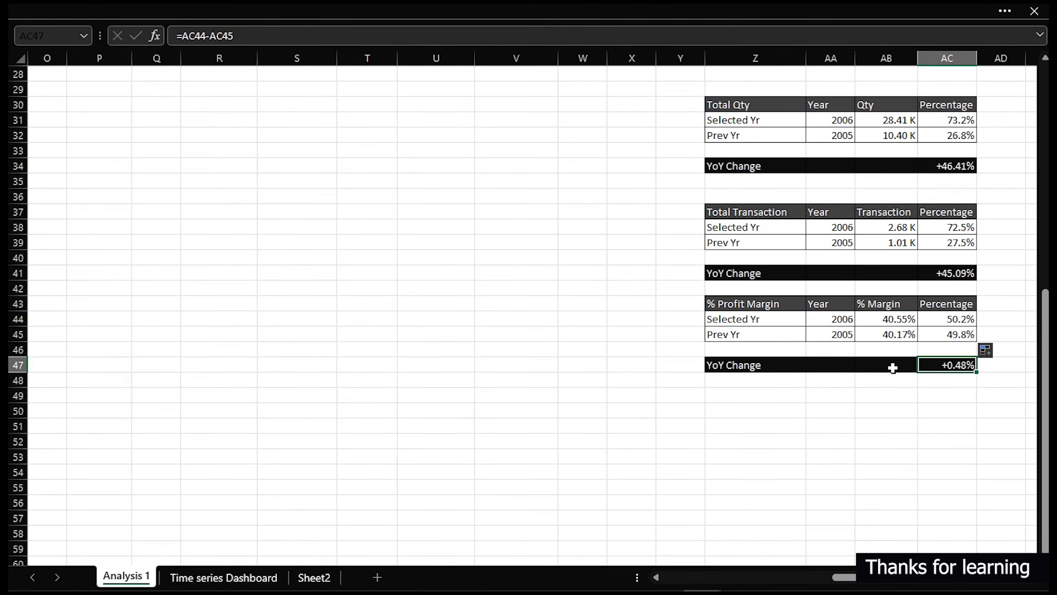
On Time series Dashboard, duplicate the Total Profit card's YoY change text box onto the grey badge of the % Profit Margin card.
left_click(223, 577)
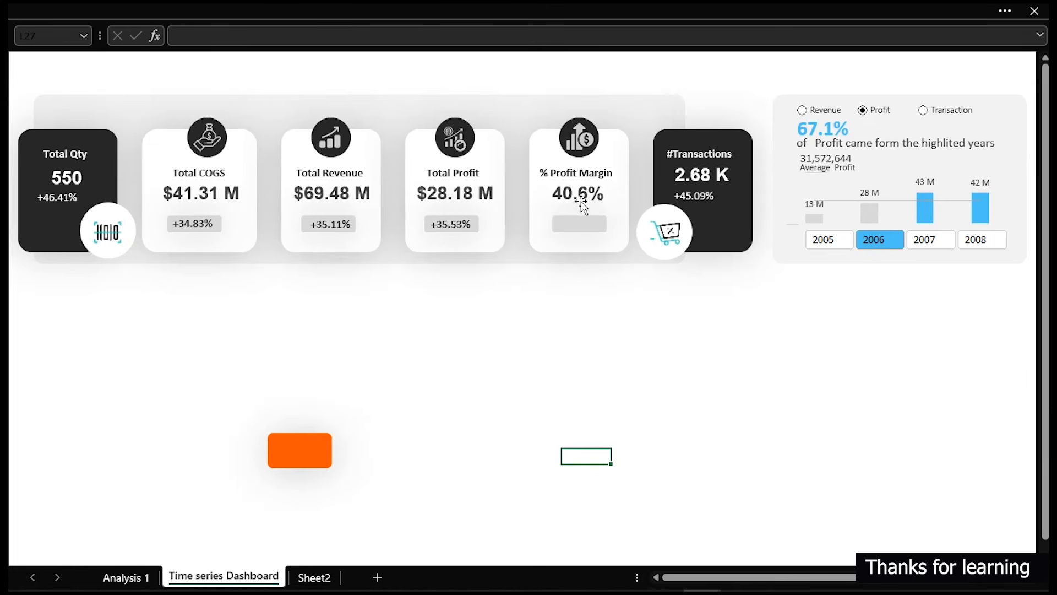
left_click(464, 232)
left_click_drag(464, 231, 592, 224)
Link the copied text box on the % Profit Margin card to ='Analysis 1'!AC47.
left_click_drag(279, 38, 179, 36)
left_click(183, 36)
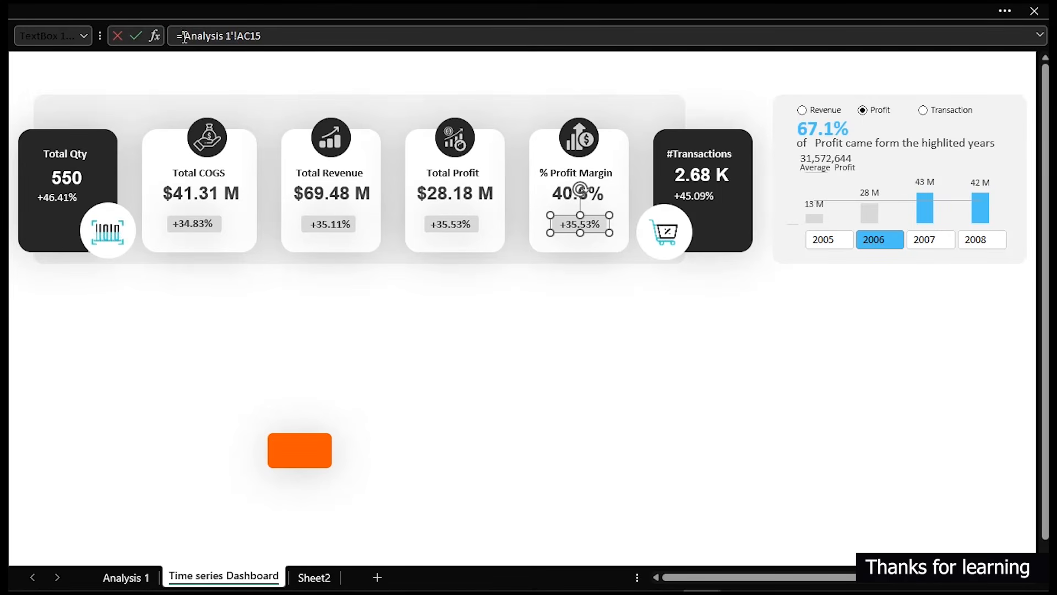
left_click_drag(184, 36, 261, 36)
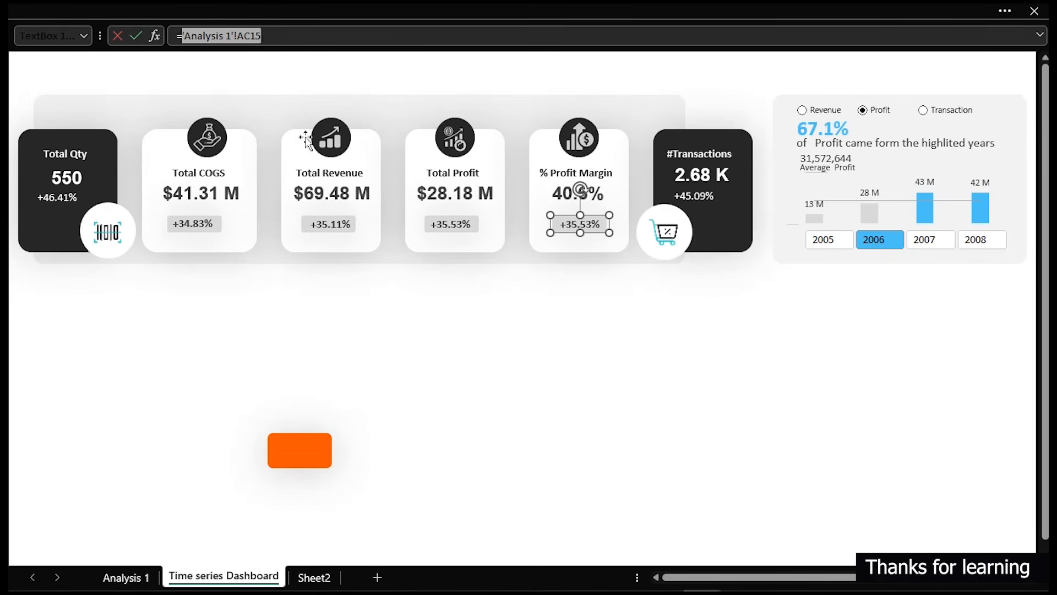
left_click(146, 579)
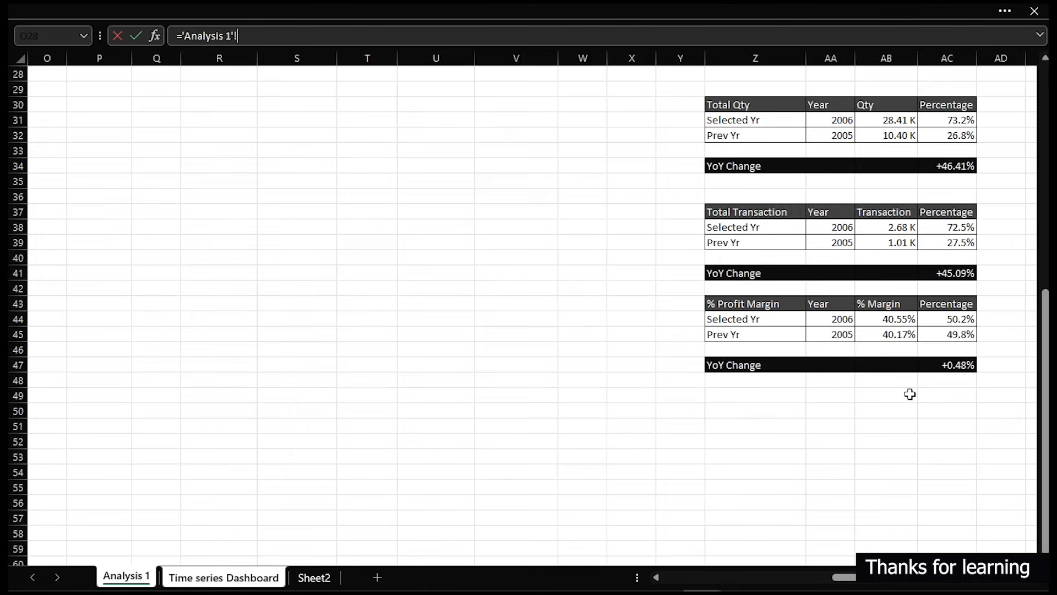
left_click(960, 367)
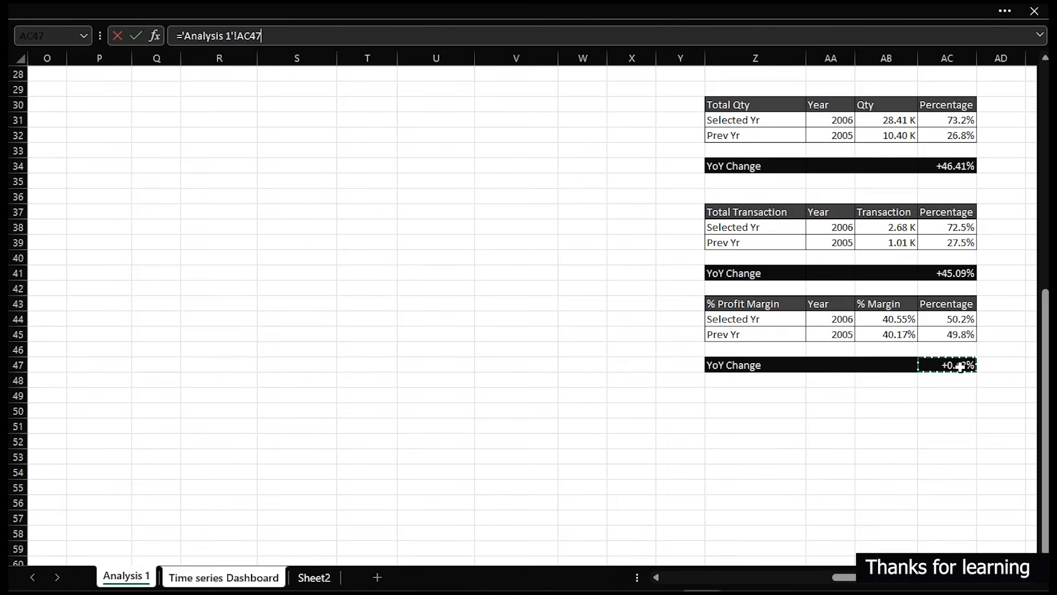
key("Return")
Copy the formatting of the Total Profit card's YoY change text box onto the % Profit Margin card's change text box.
left_click(446, 224)
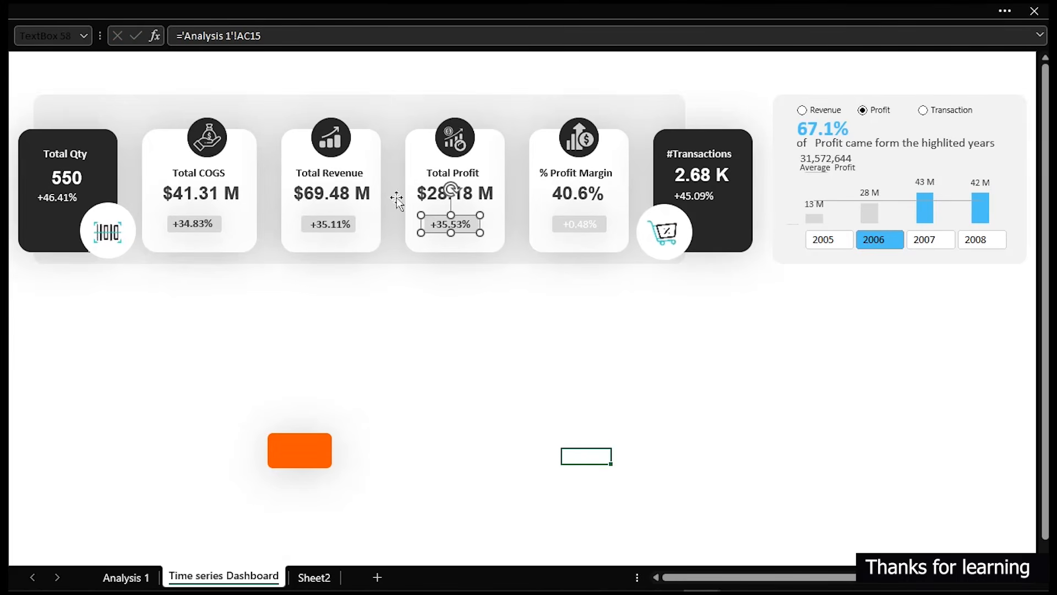
left_click(177, 1)
left_click(64, 119)
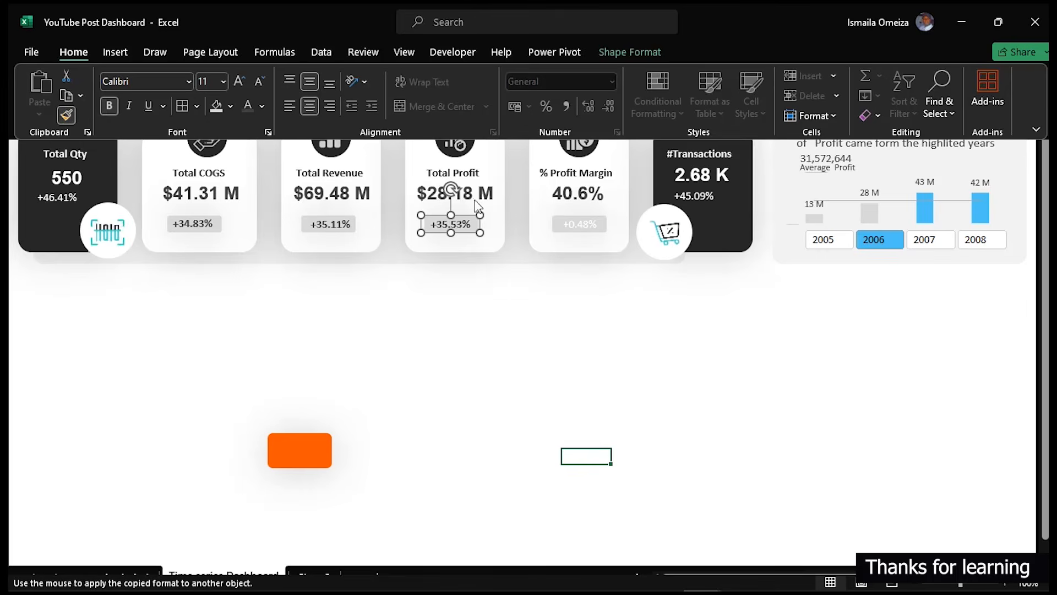
left_click(588, 230)
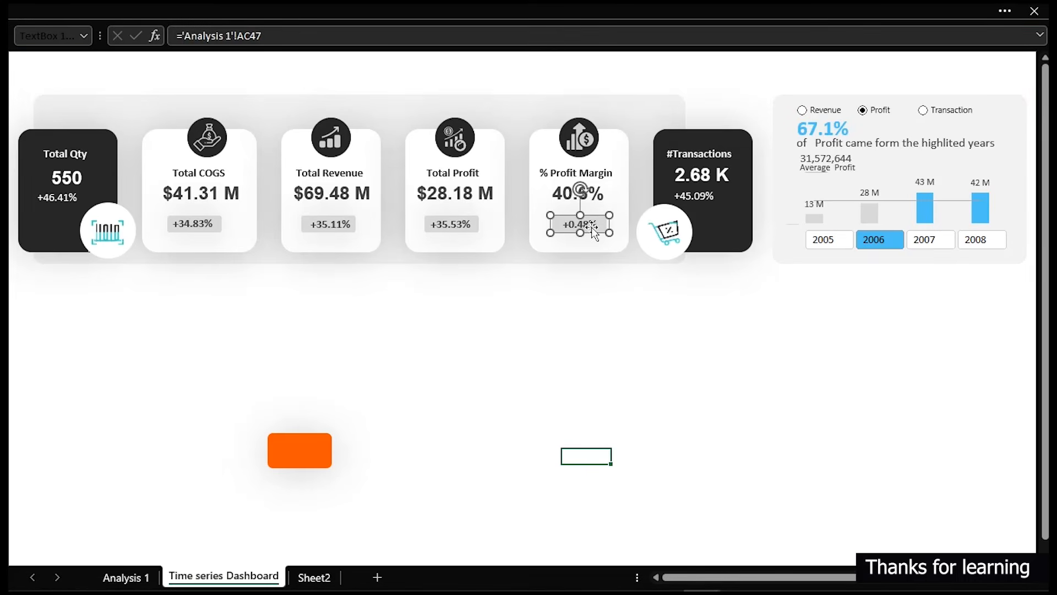
left_click(630, 391)
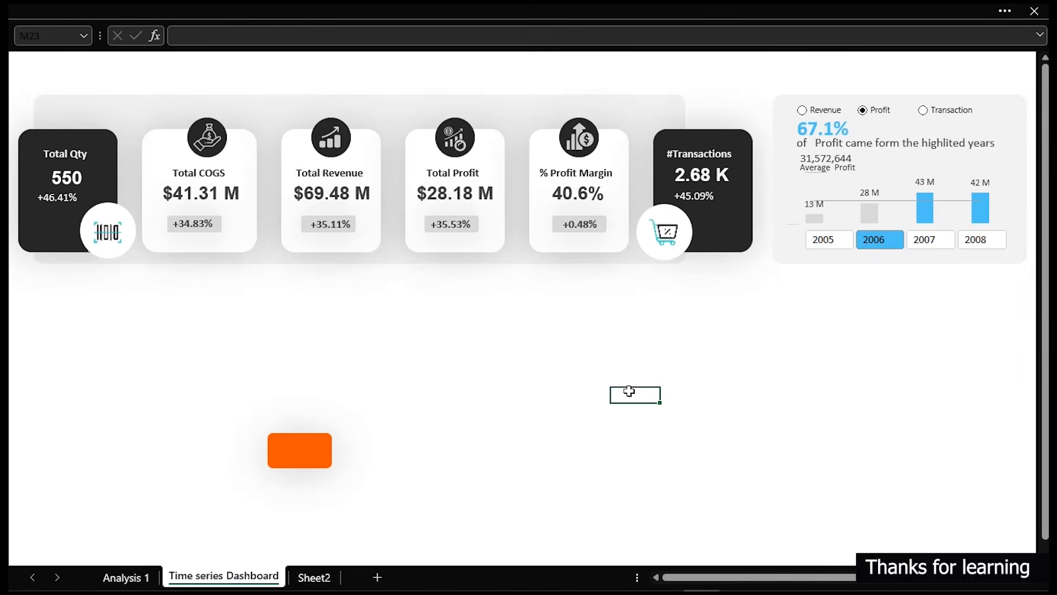
key("Left")
key("Left")
key("Left")
key("Left")
key("Left")
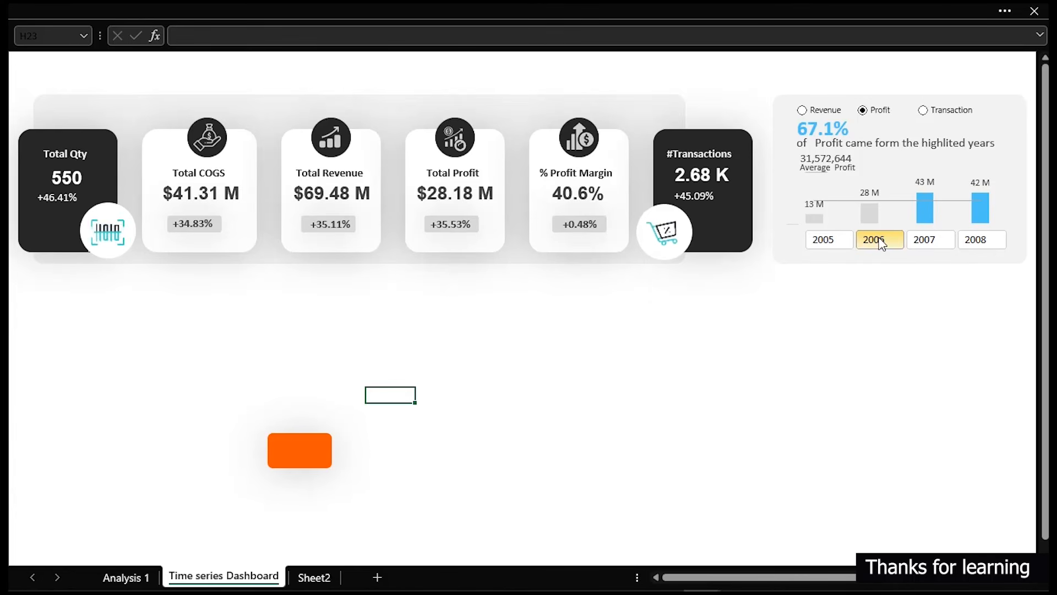
Insert a Month Name slicer from the DimDate table for the yearly summary PivotTable in O7:U11 on Analysis 1.
left_click(143, 587)
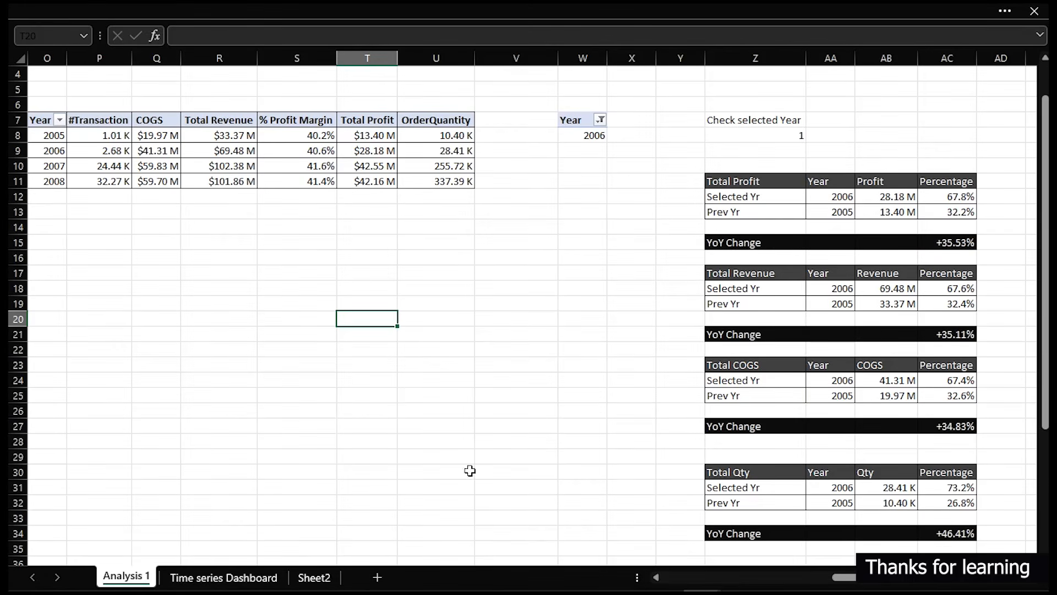
left_click_drag(848, 579, 819, 575)
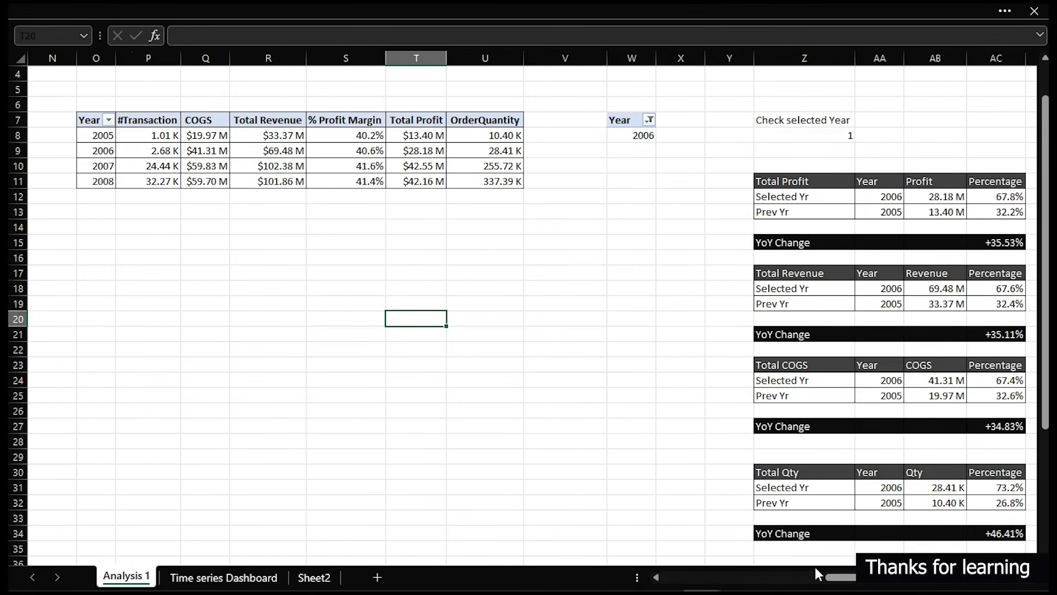
left_click(218, 165)
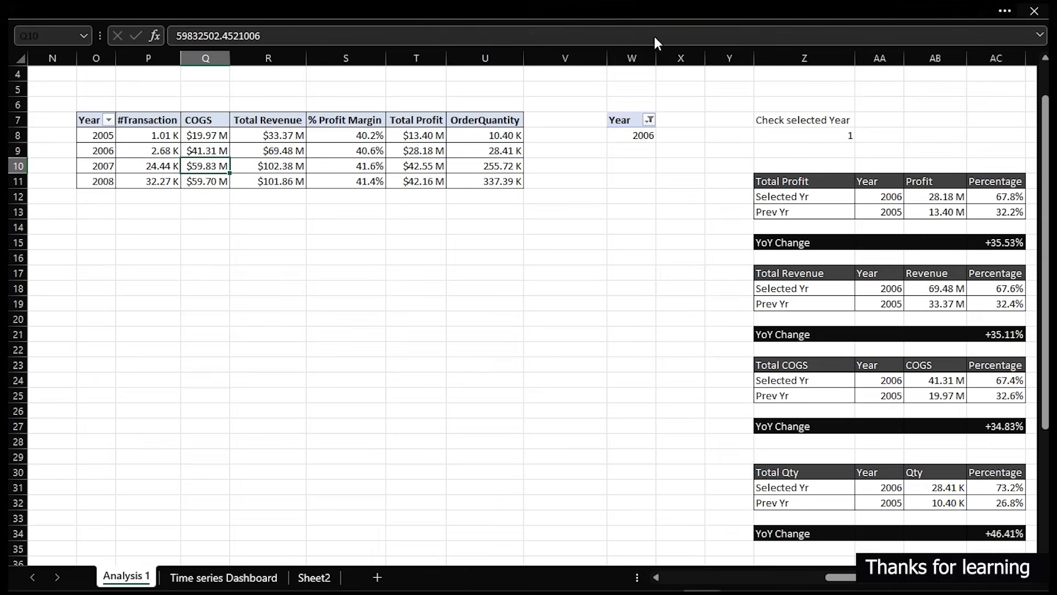
mouse_move(591, 57)
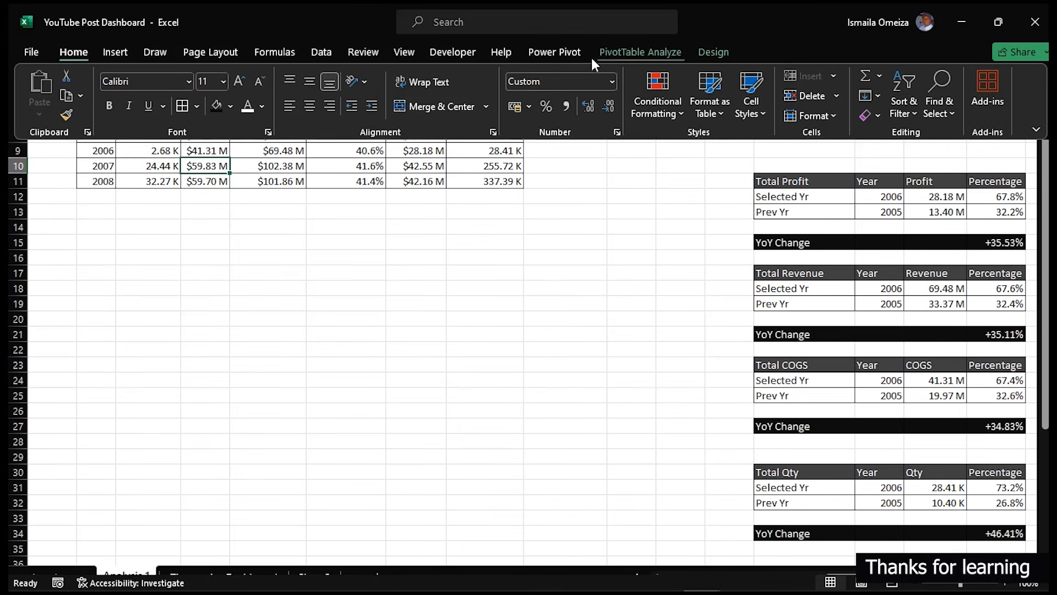
left_click(640, 48)
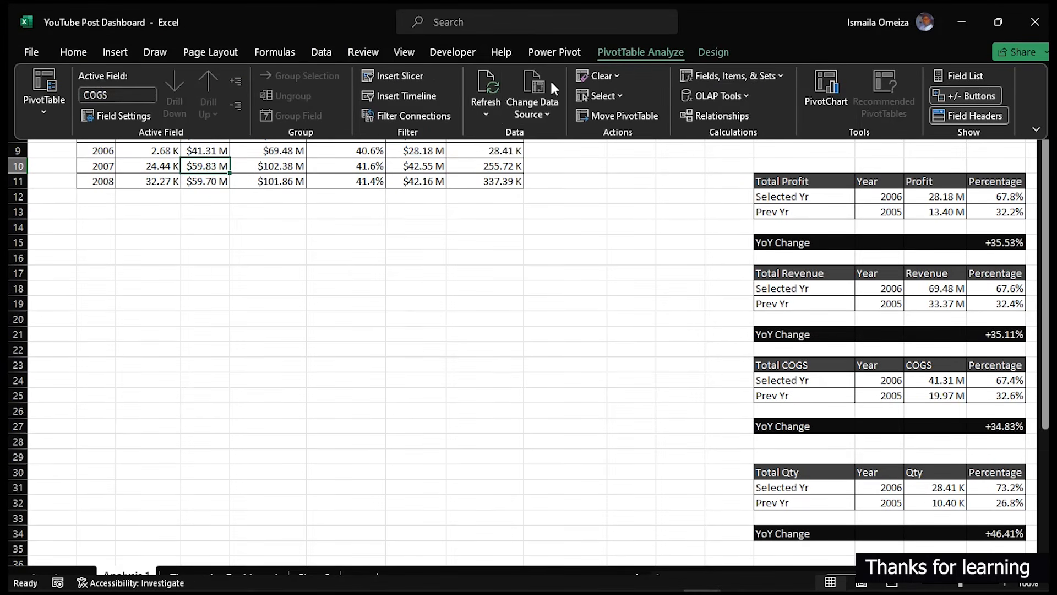
left_click(413, 75)
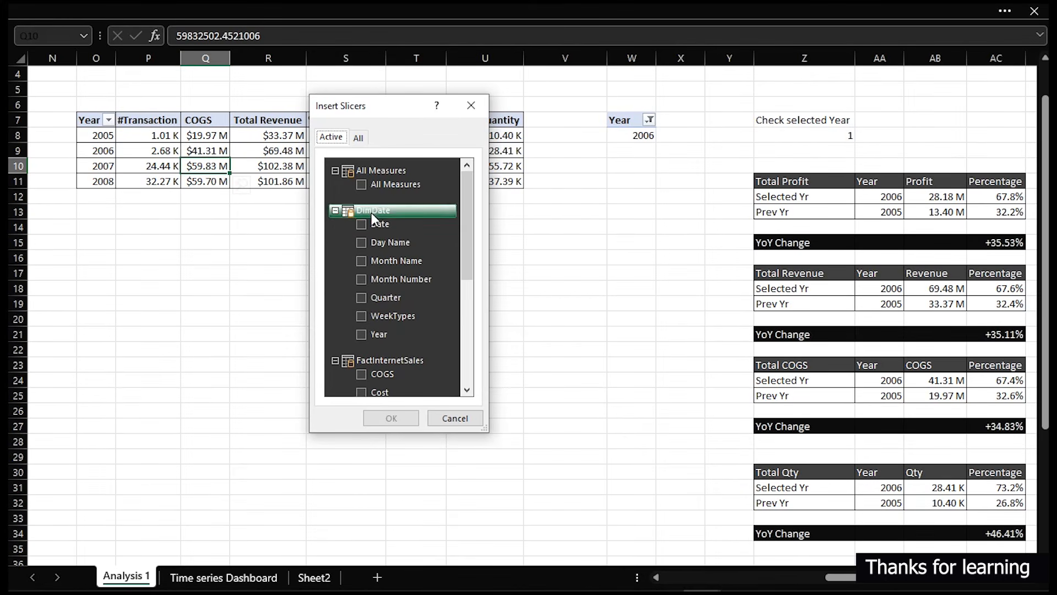
left_click(359, 139)
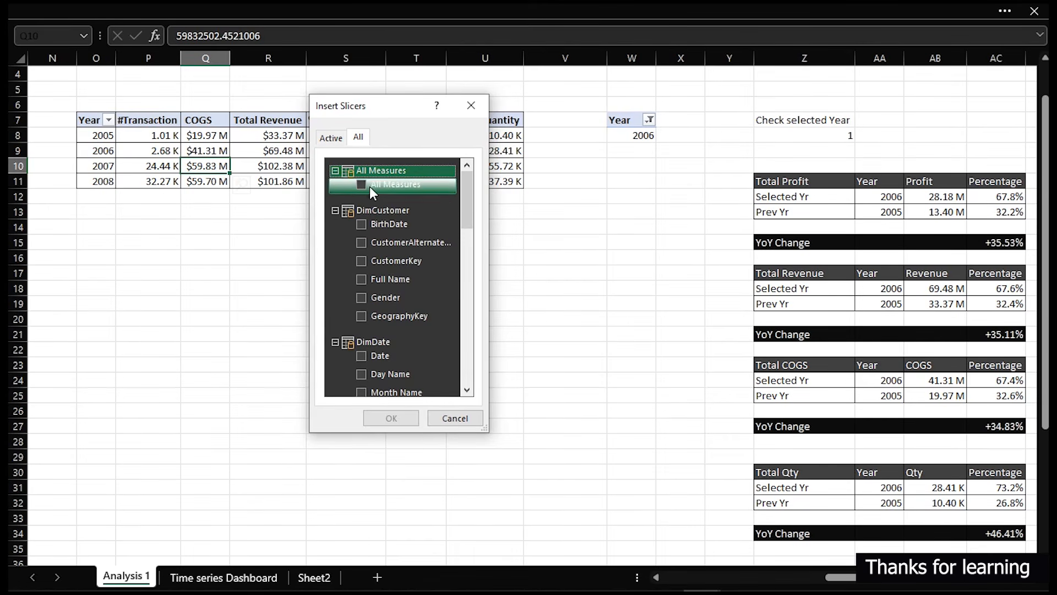
scroll(391, 341, "down", 2)
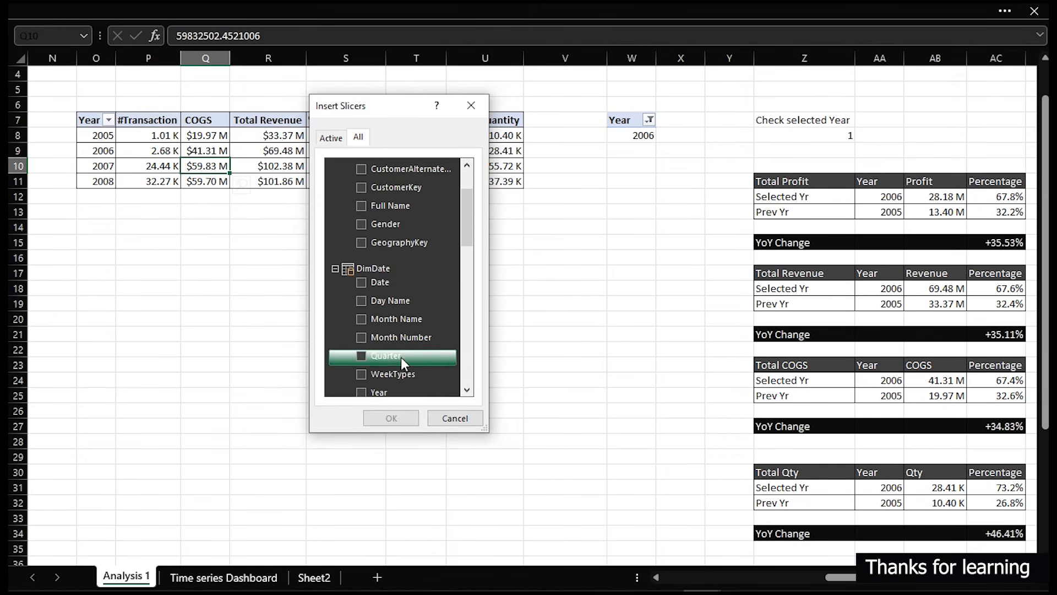
scroll(385, 380, "down", 1)
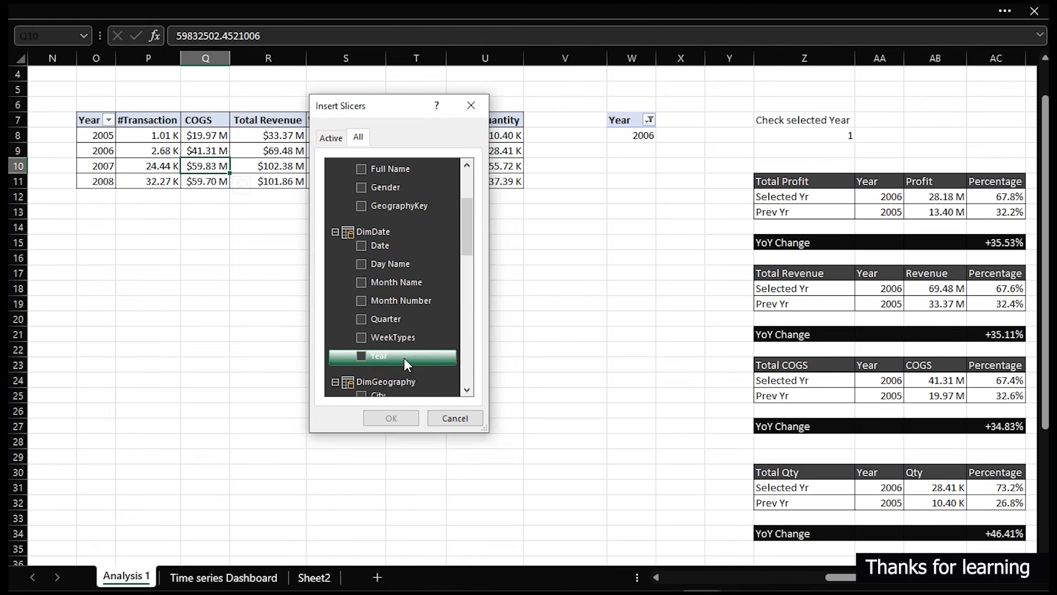
left_click(361, 281)
left_click(415, 422)
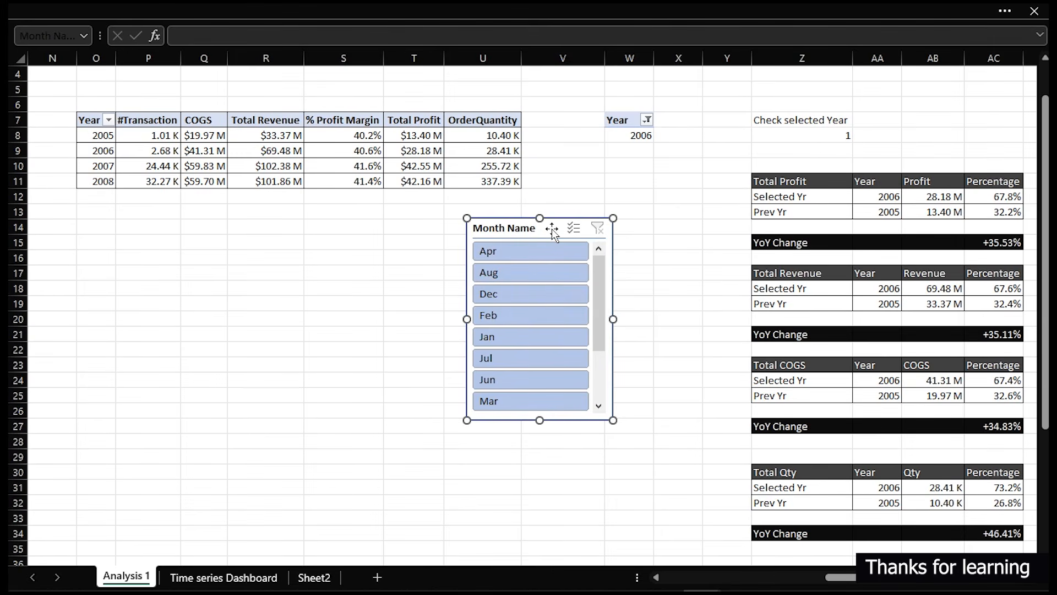
Move the Month Name slicer from Analysis 1 to Time series Dashboard and place it below the KPI cards.
key("Delete")
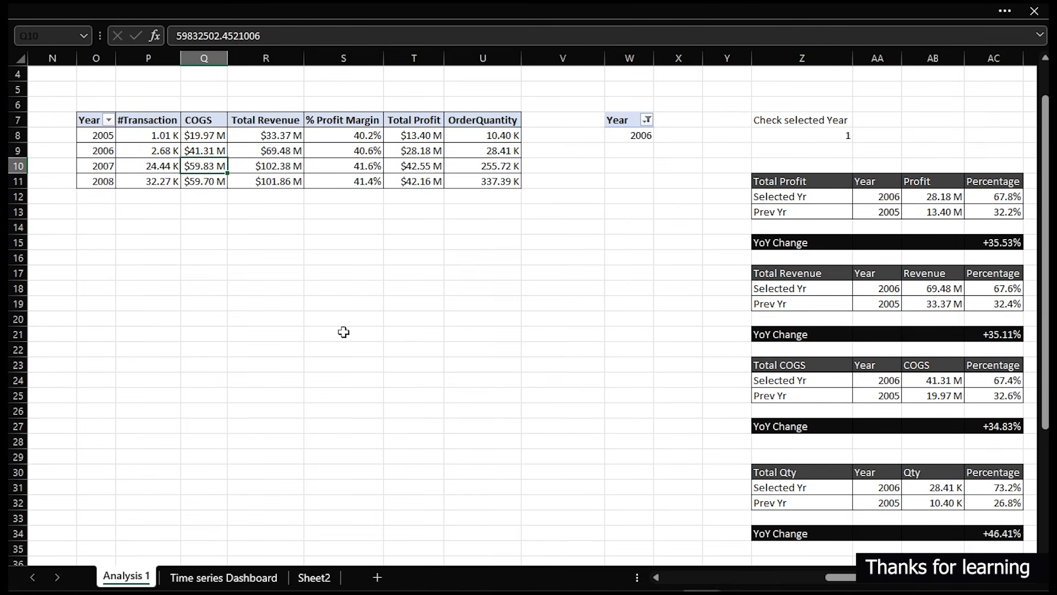
left_click(268, 583)
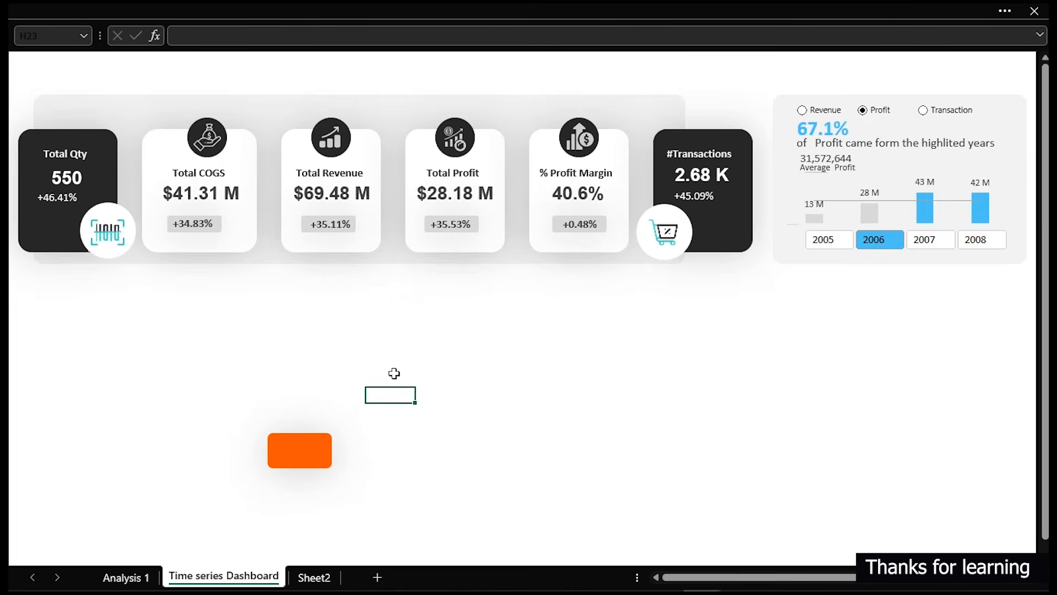
key("ctrl+v")
left_click_drag(407, 393, 427, 300)
Test the Month Name slicer by filtering on Aug, Feb, Jan and Dec in turn to check the cards' YoY changes.
left_click(432, 351)
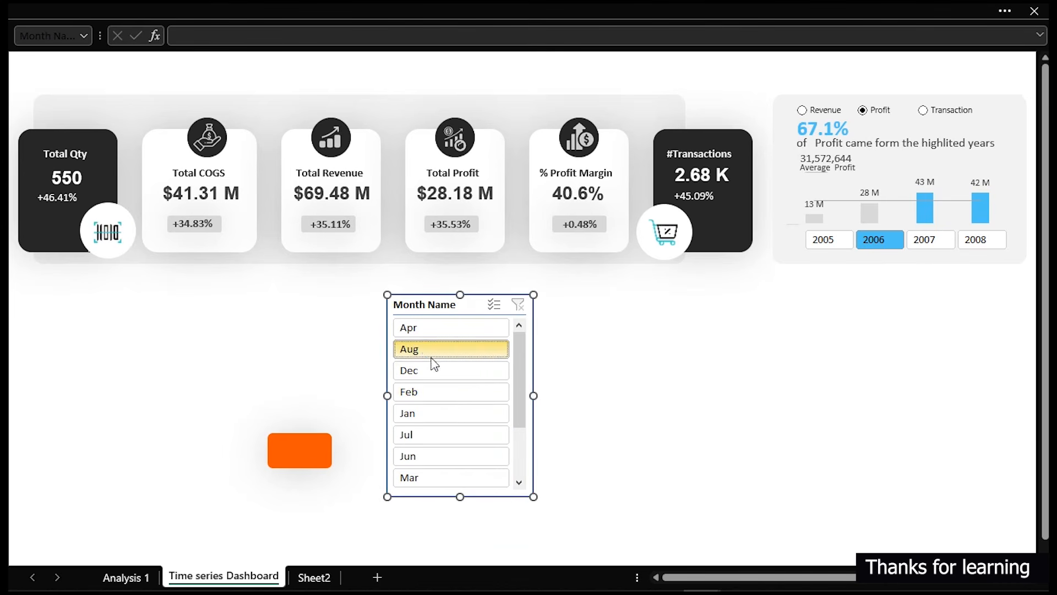
left_click(434, 392)
left_click(435, 414)
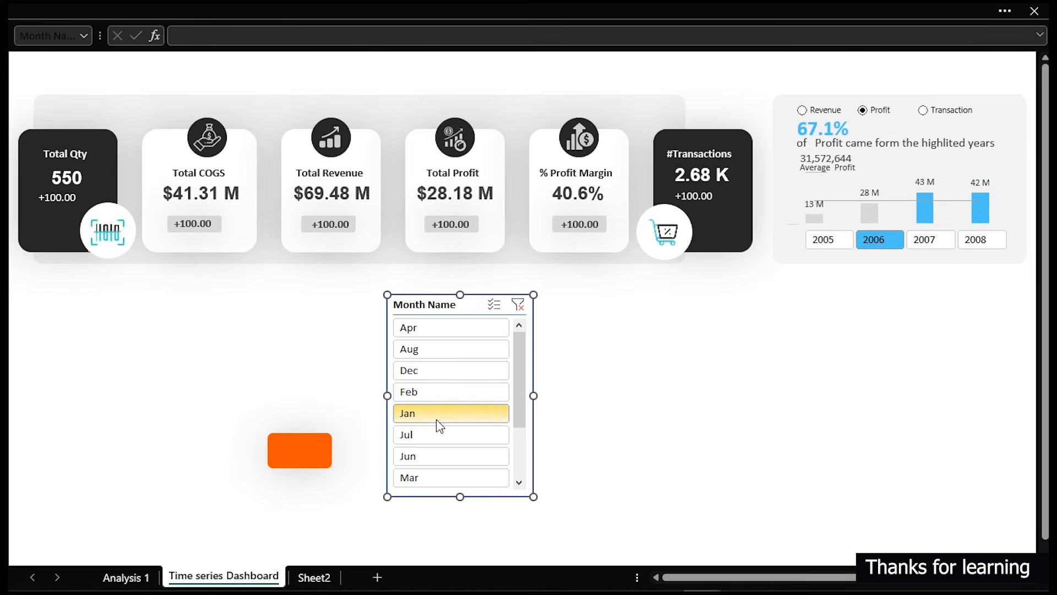
left_click(460, 394)
left_click(462, 371)
Select year 2007, compare the YoY changes for Jan and Jun, and clear the Month Name filter.
left_click(936, 240)
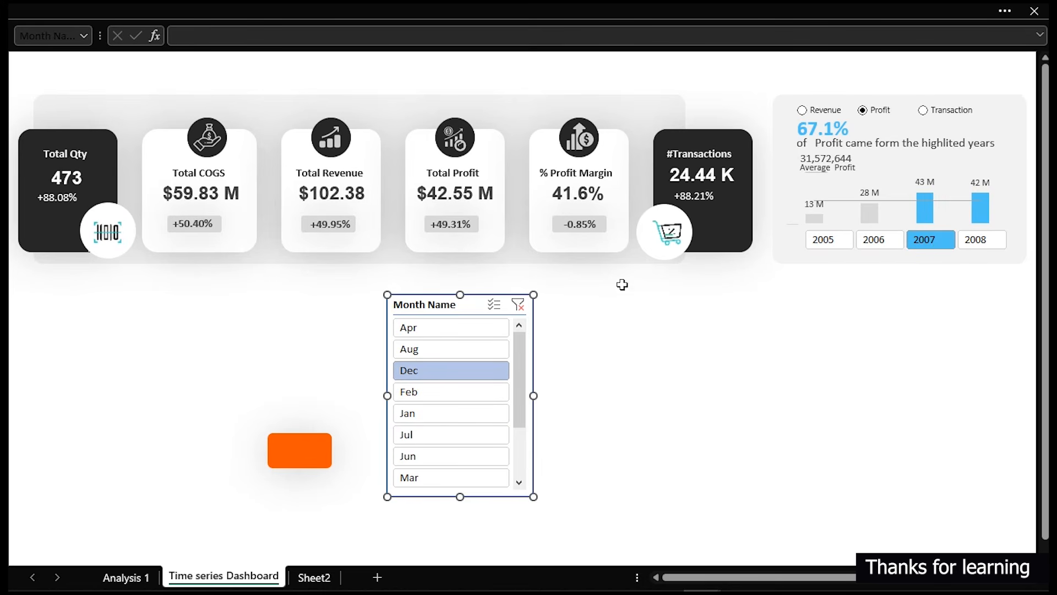
left_click(457, 413)
left_click(470, 455)
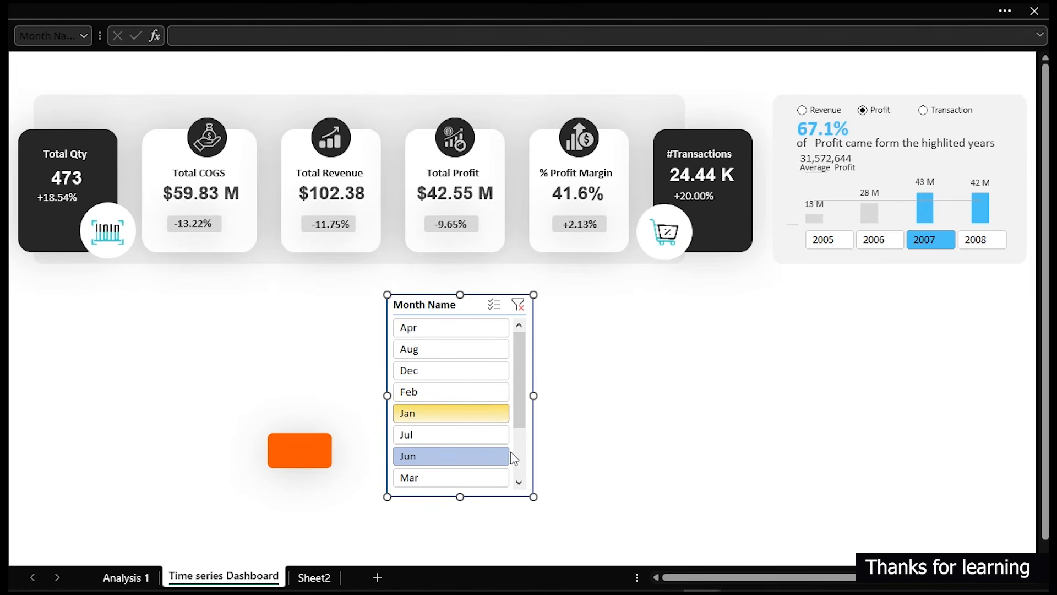
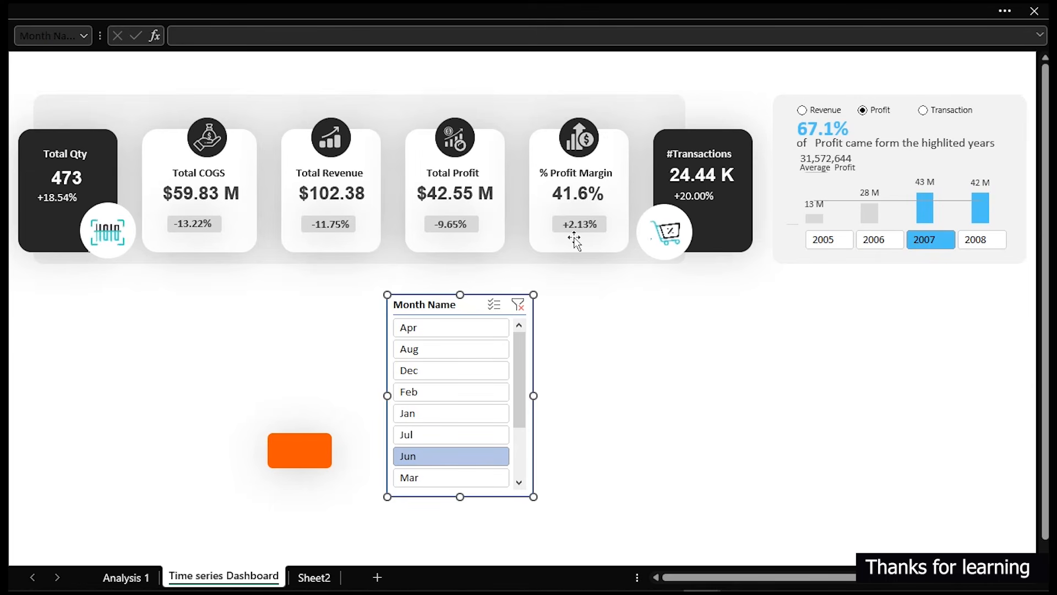
left_click(449, 414)
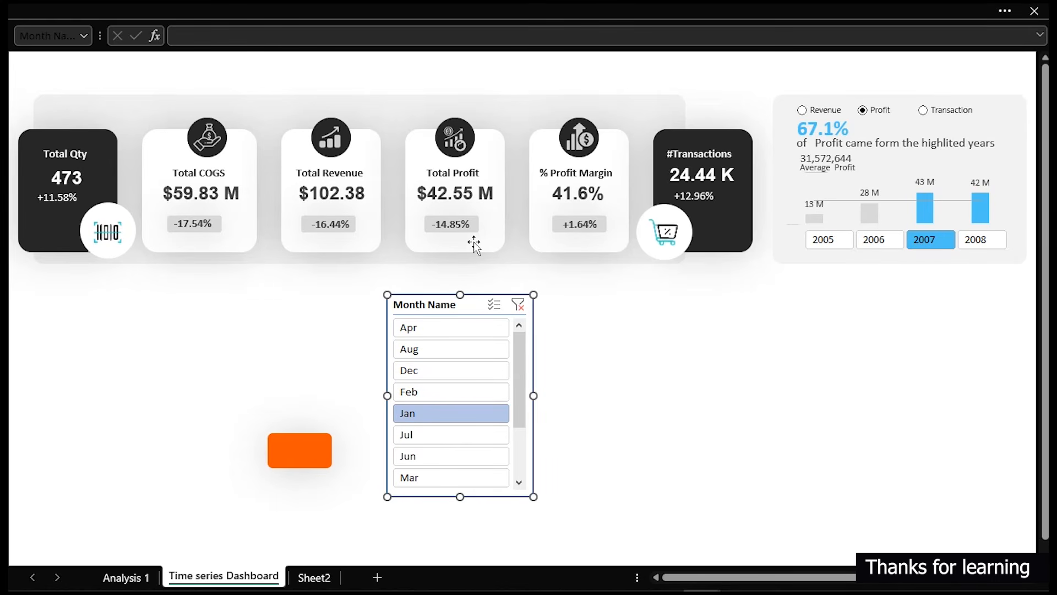
left_click(517, 304)
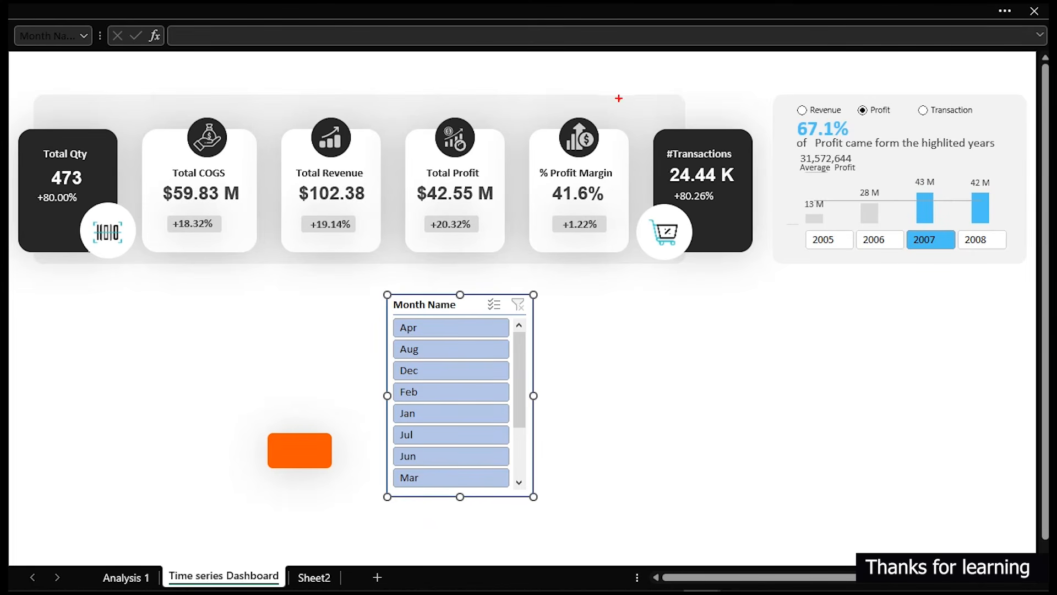
mouse_move(801, 221)
left_mouse_down()
mouse_move(994, 236)
mouse_move(1025, 262)
left_mouse_up()
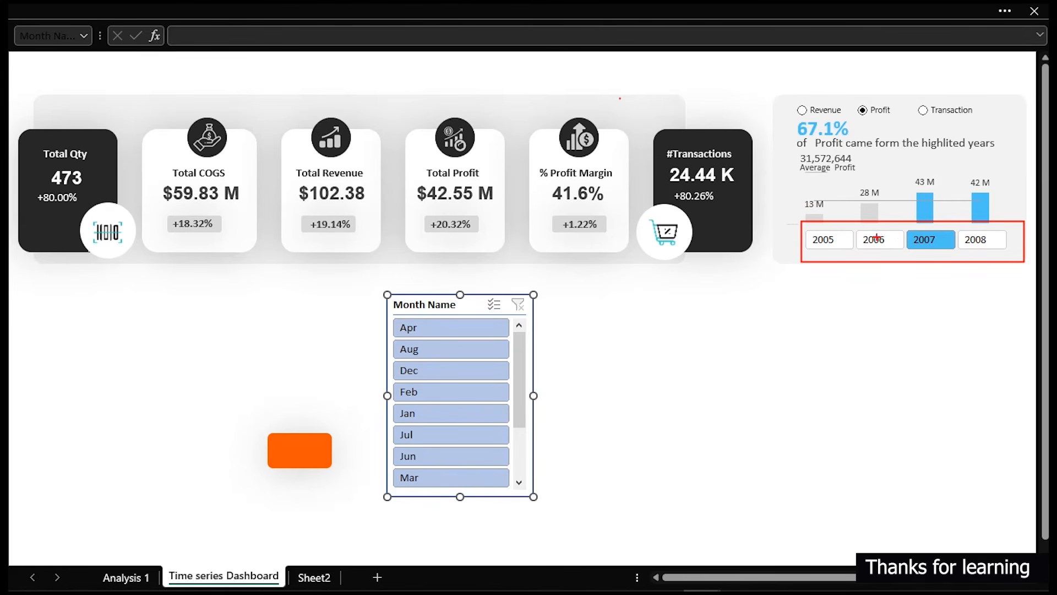
left_click_drag(866, 246, 953, 250)
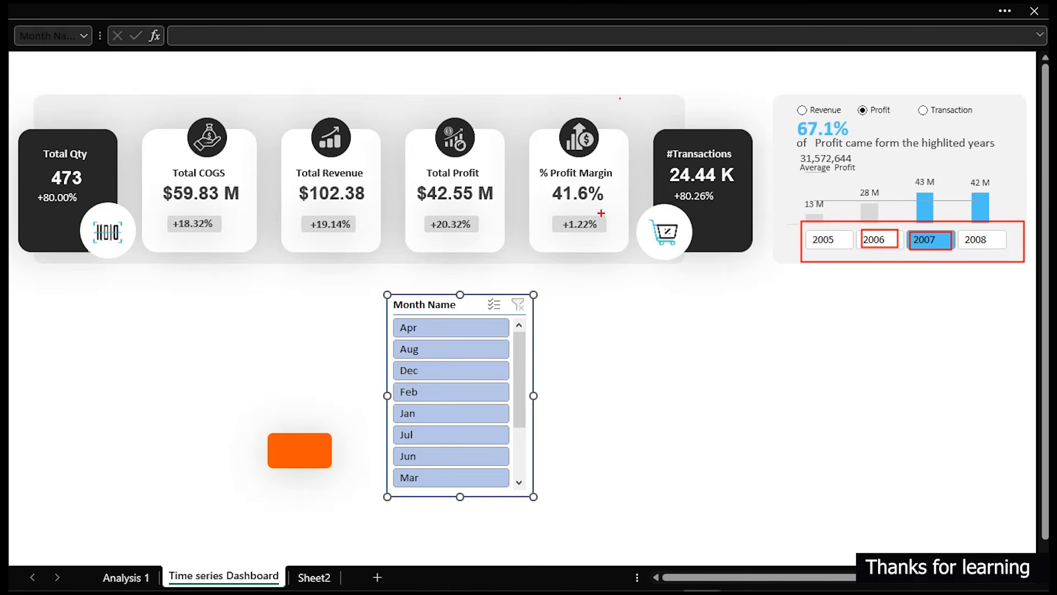
mouse_move(621, 207)
left_mouse_down()
mouse_move(524, 262)
mouse_move(255, 292)
mouse_move(160, 273)
mouse_move(149, 250)
left_mouse_up()
left_click_drag(22, 189, 102, 207)
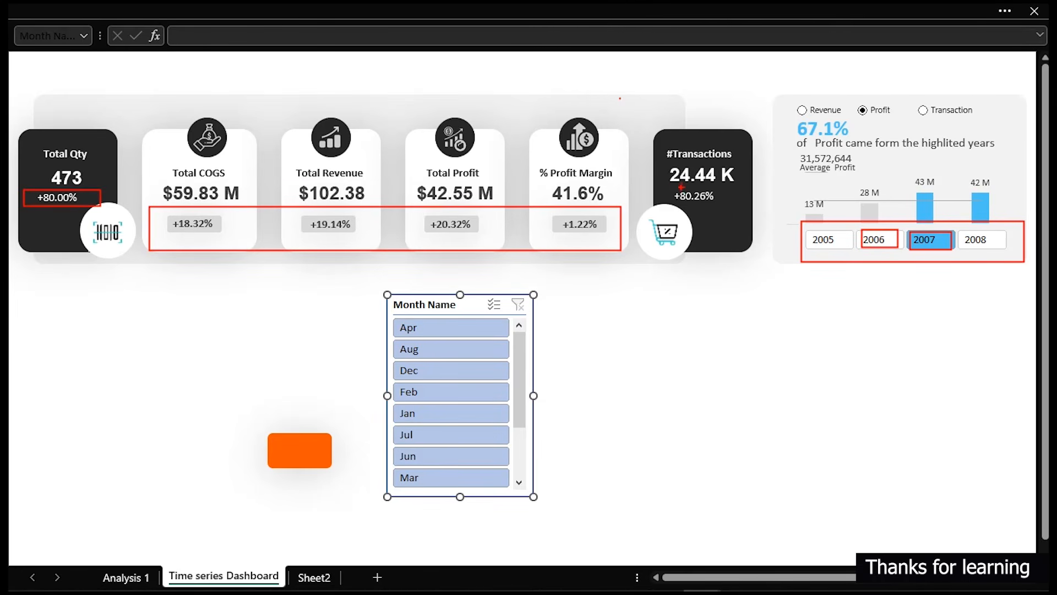
left_click_drag(664, 188, 732, 204)
mouse_move(379, 282)
left_mouse_down()
mouse_move(455, 329)
mouse_move(552, 472)
mouse_move(550, 517)
left_mouse_up()
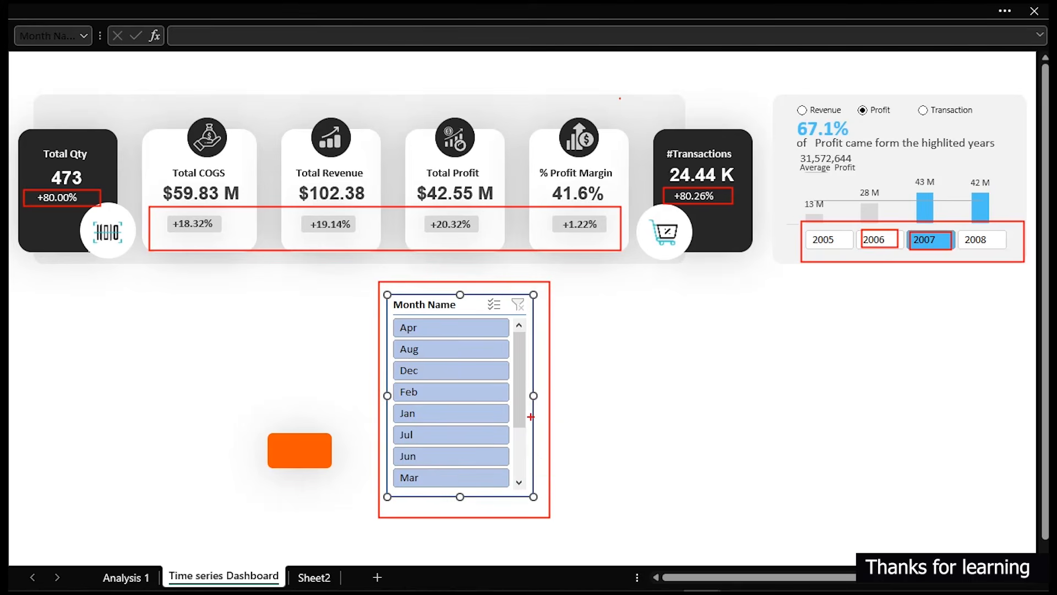
left_click_drag(166, 213, 609, 236)
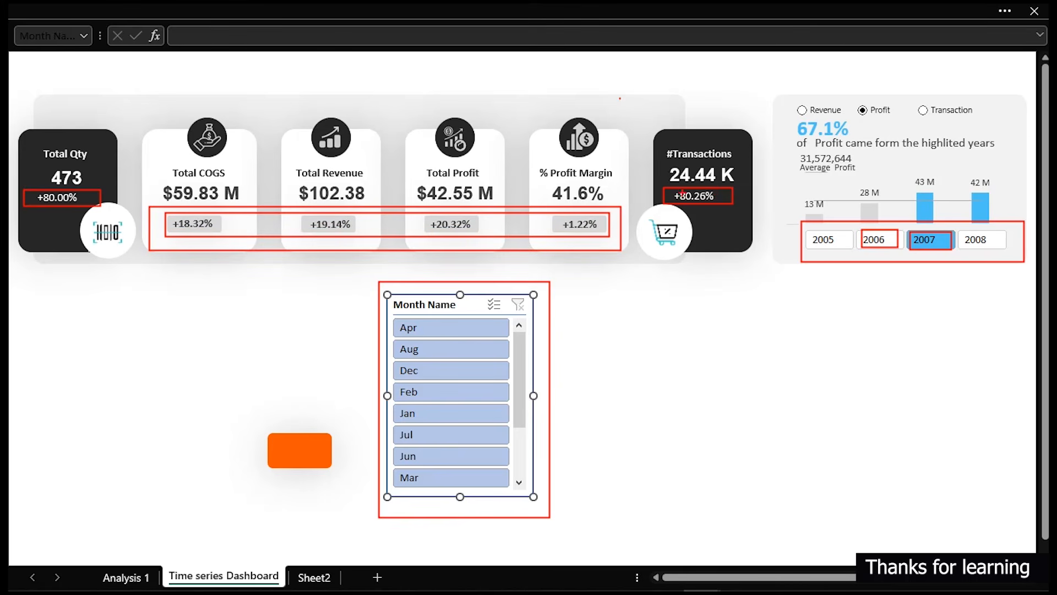
left_click_drag(668, 185, 720, 210)
left_click_drag(34, 190, 80, 209)
mouse_move(162, 181)
left_mouse_down()
mouse_move(218, 199)
mouse_move(628, 197)
mouse_move(617, 208)
left_mouse_up()
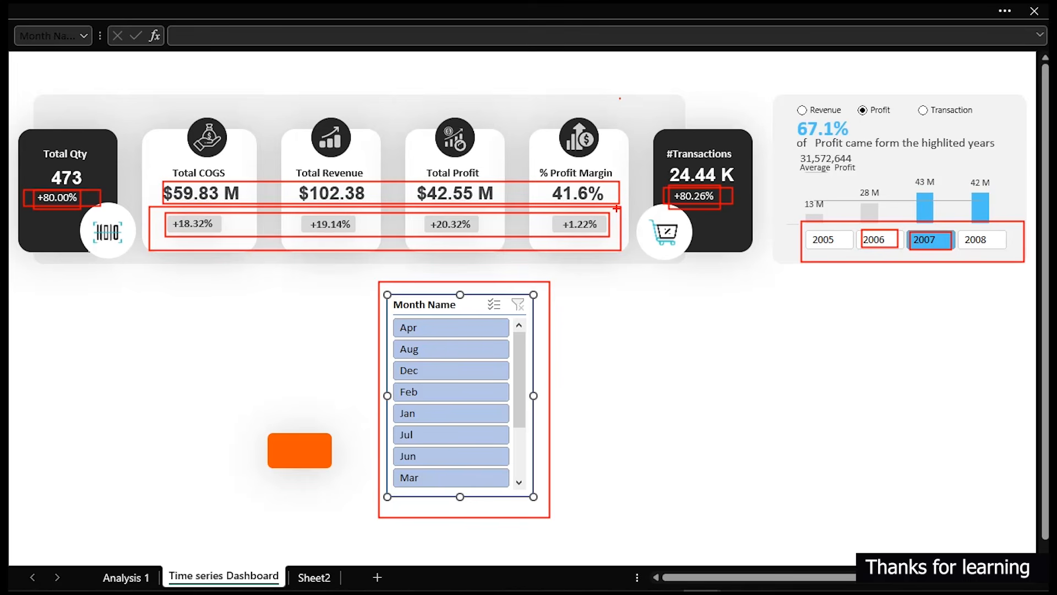
key("Escape")
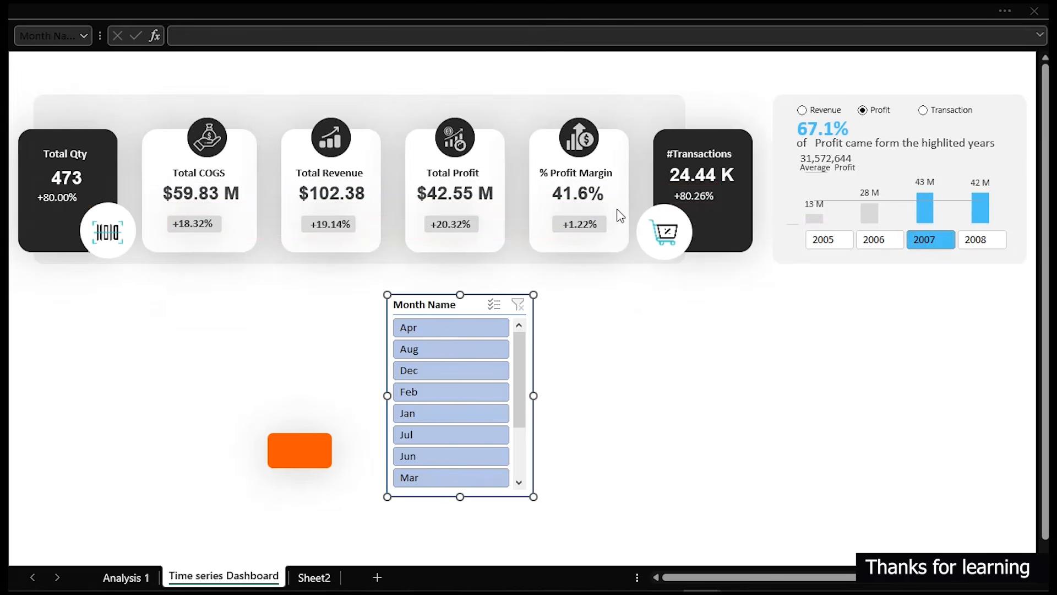
key("ctrl+2")
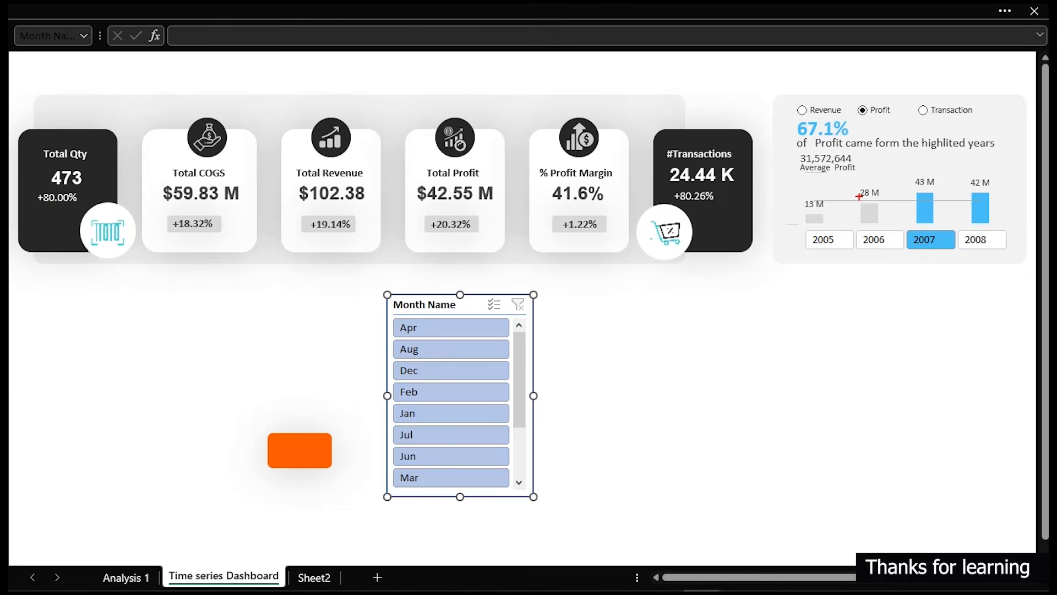
left_click_drag(909, 170, 1012, 255)
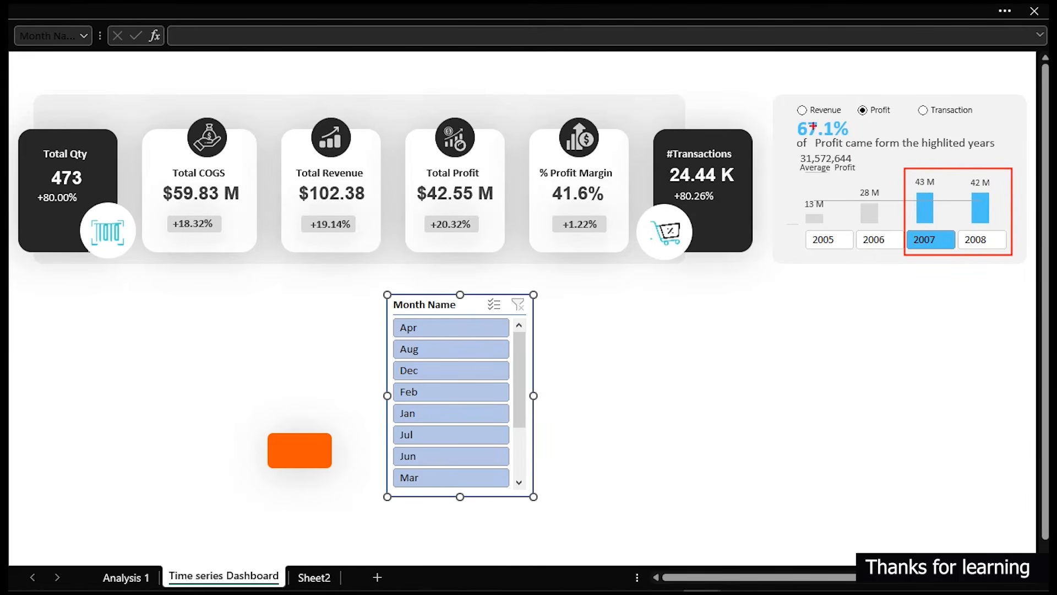
mouse_move(785, 115)
left_mouse_down()
mouse_move(859, 137)
mouse_move(901, 172)
left_mouse_up()
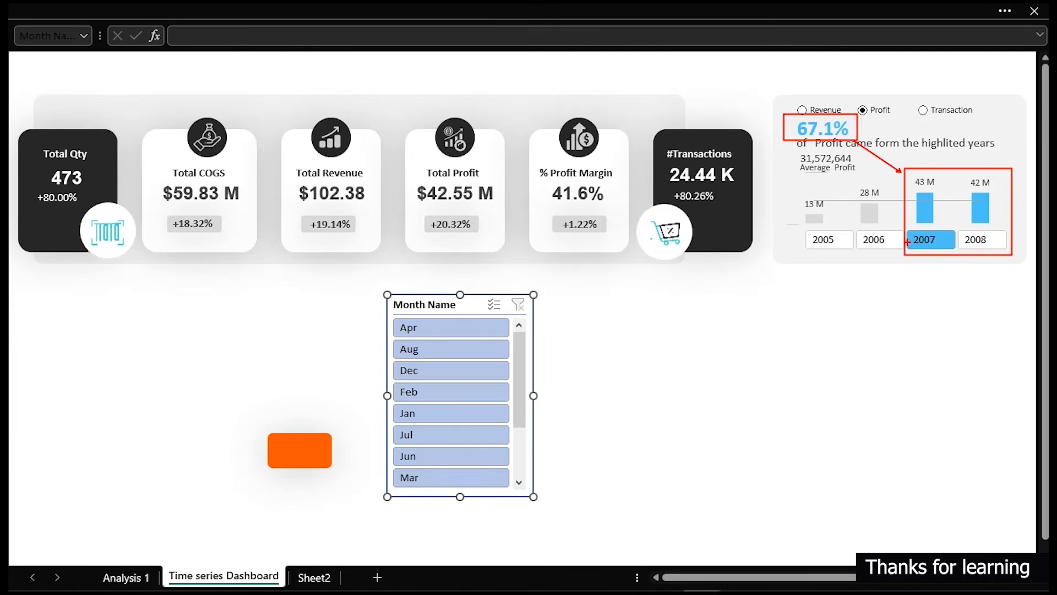
key("Escape")
Apply the year slicer's bright-blue slicer style with the light grey background to the Month Name slicer.
left_click(407, 2)
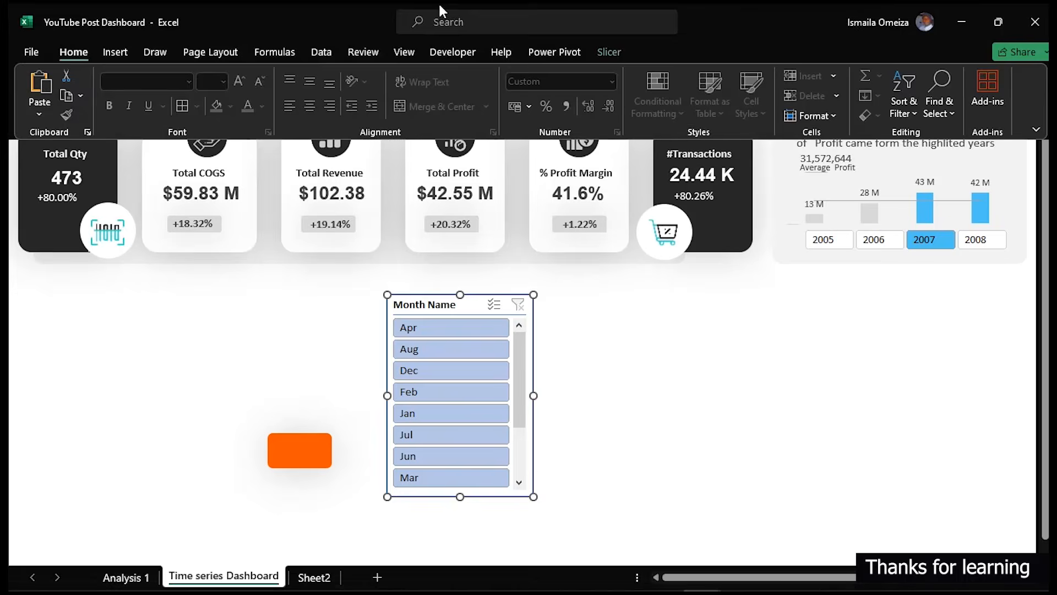
left_click(609, 52)
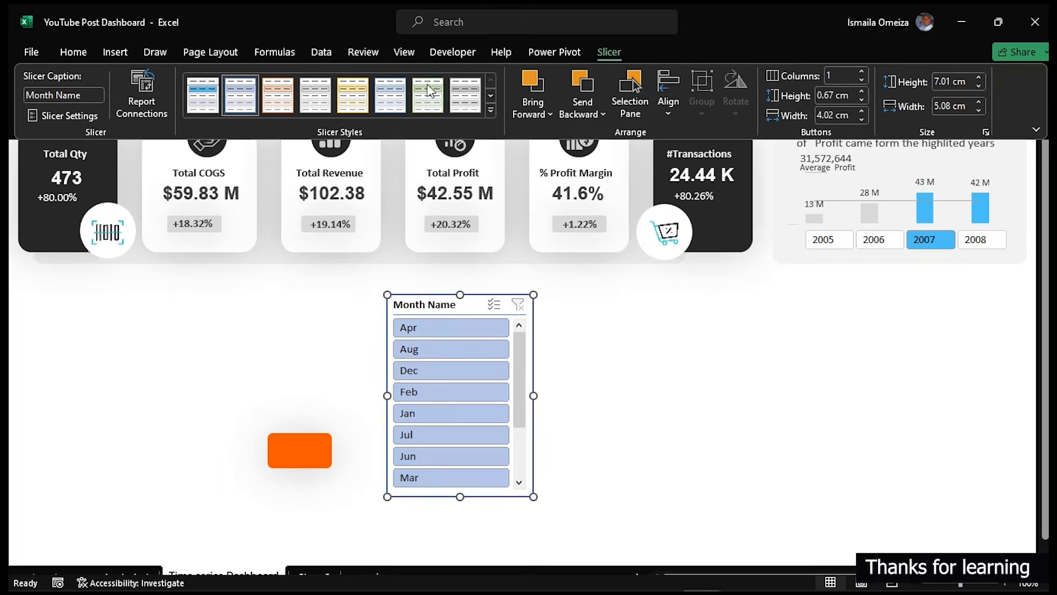
left_click(218, 103)
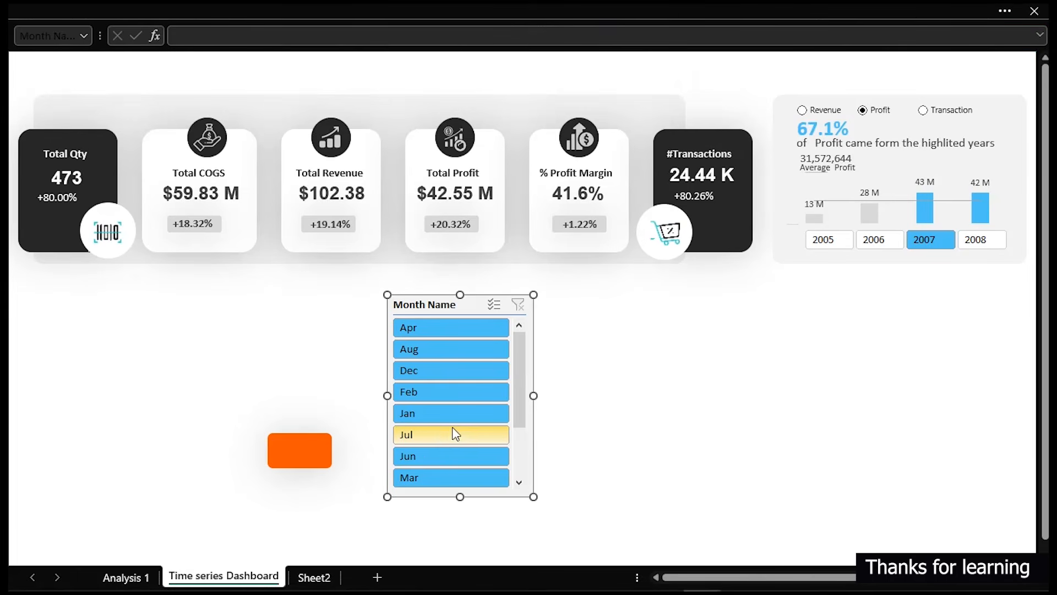
Filter the Month Name slicer to Jan and check the cards' year-over-year changes for January 2007.
left_click(437, 412)
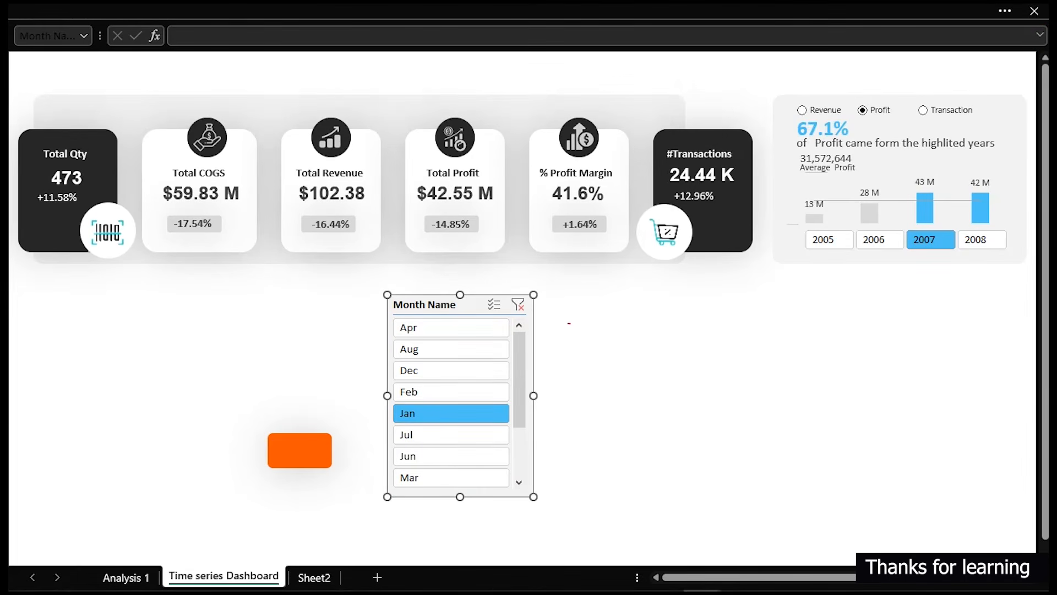
mouse_move(392, 401)
left_mouse_down()
mouse_move(441, 424)
mouse_move(521, 417)
left_mouse_up()
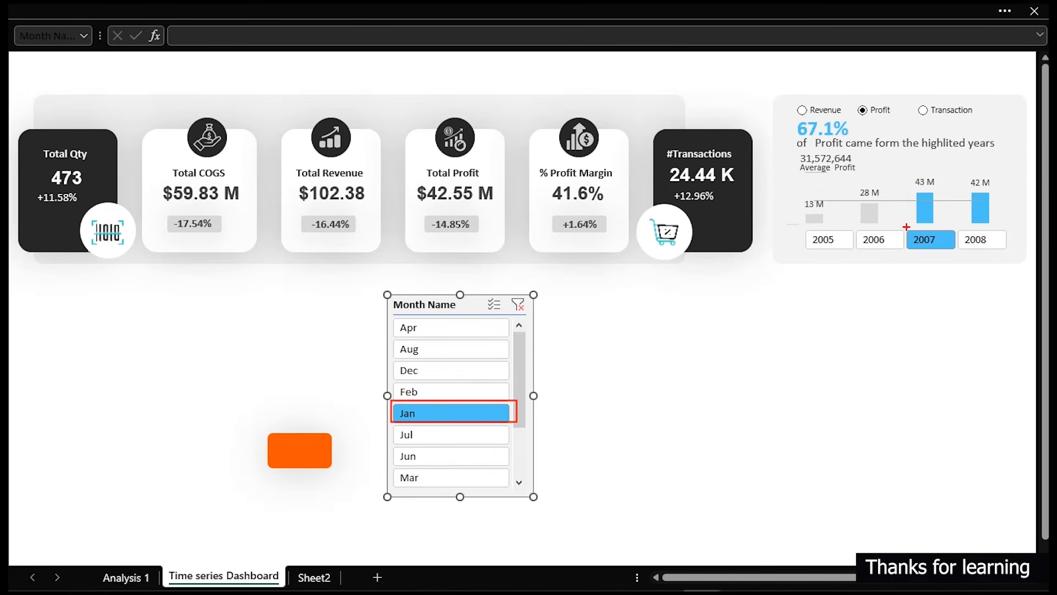
left_click_drag(910, 228, 957, 254)
key("Escape")
mouse_move(928, 199)
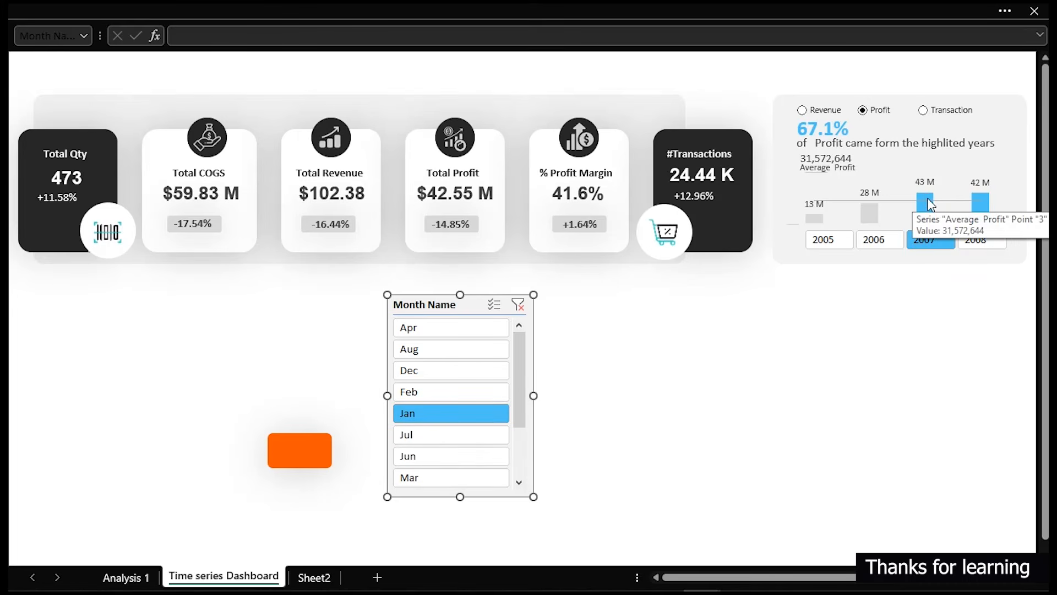